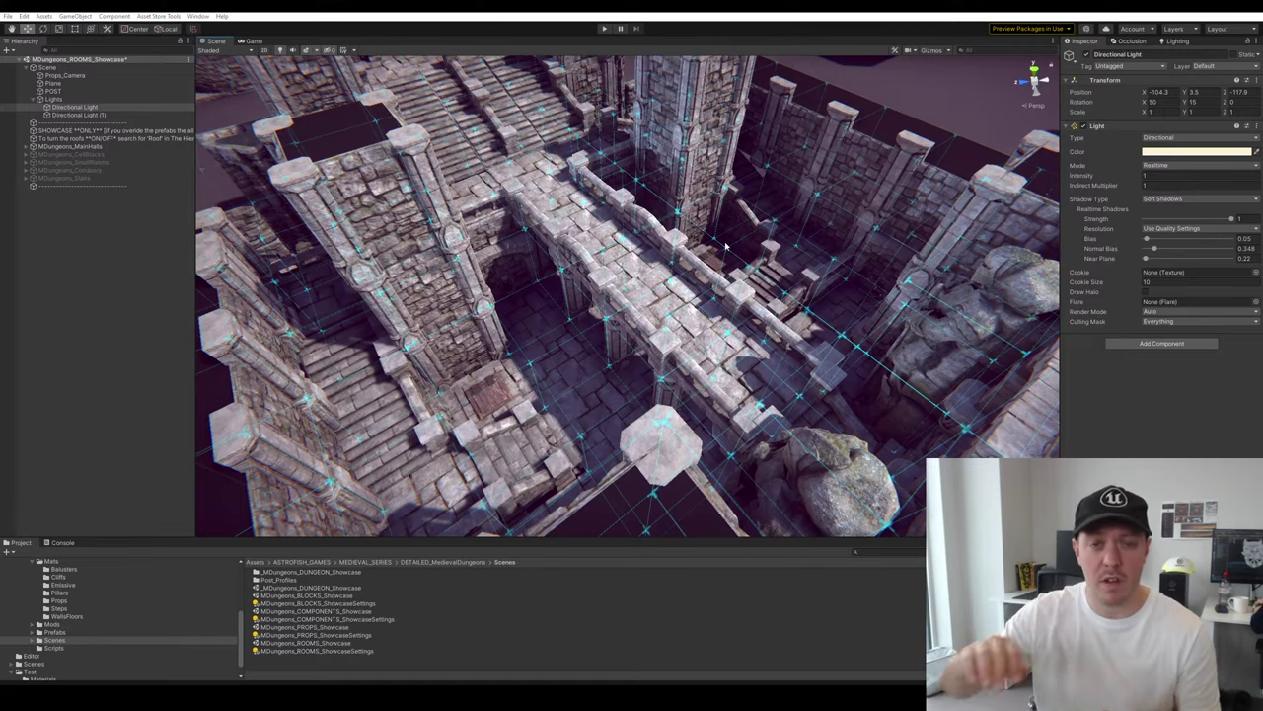
Select the whole StoneFloor_TrapDoor_01 (3) tile beside the small stairs, collapse its children, and raise it high above the room
mouse_move(697, 304)
right_mouse_down()
mouse_move(771, 284)
mouse_move(743, 201)
mouse_move(696, 288)
right_mouse_up()
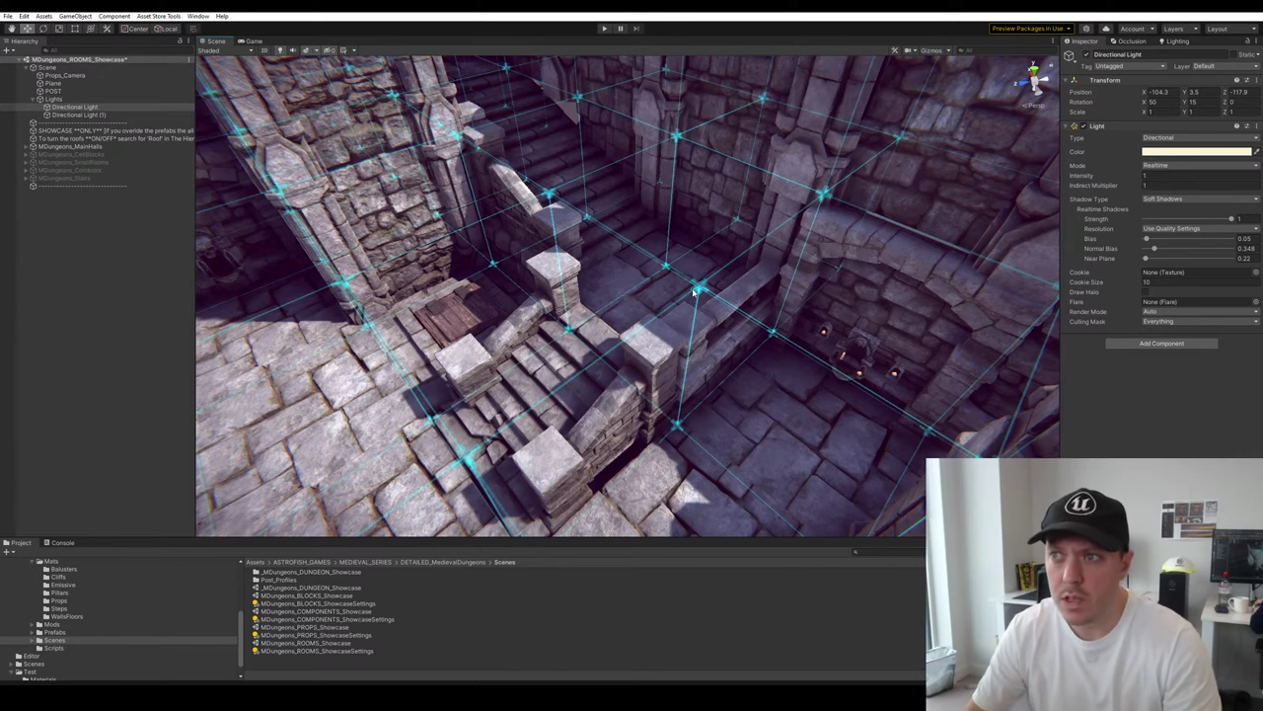
left_click_drag(711, 267, 652, 348, "alt")
right_click_drag(652, 347, 598, 316)
left_click(655, 348)
left_click(609, 333)
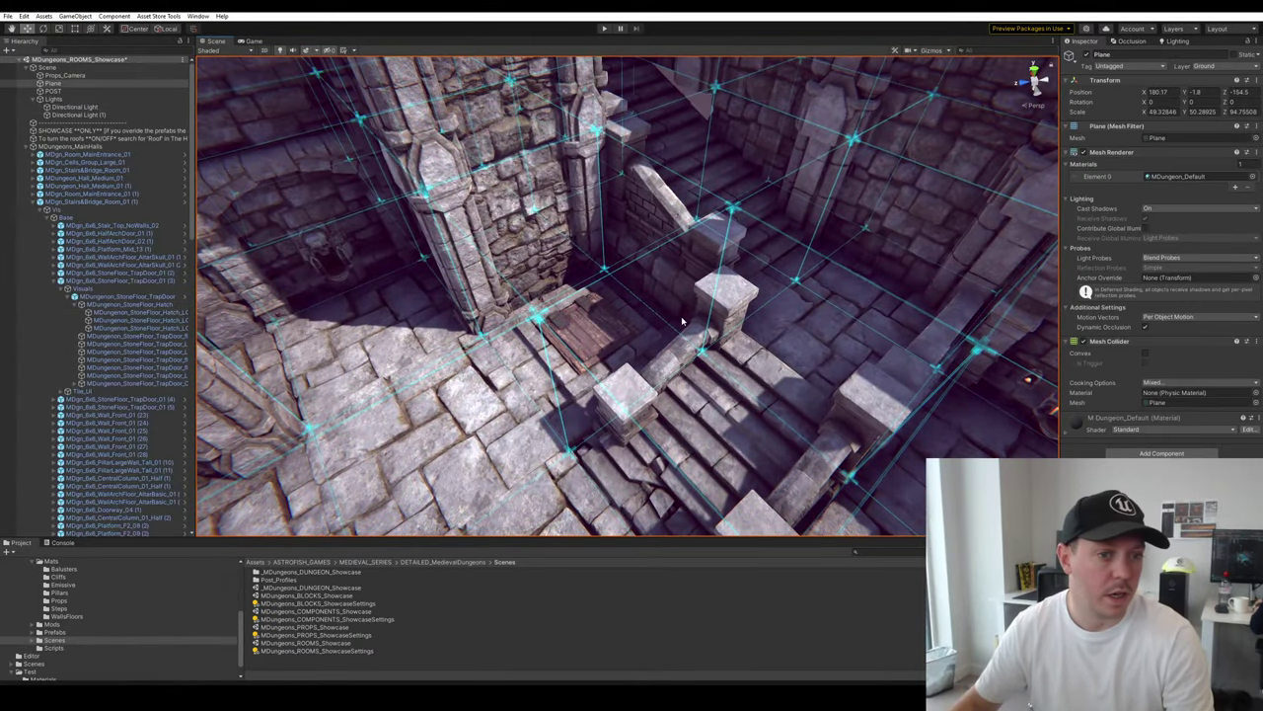
left_click(653, 325)
left_click(641, 327)
left_click(119, 281)
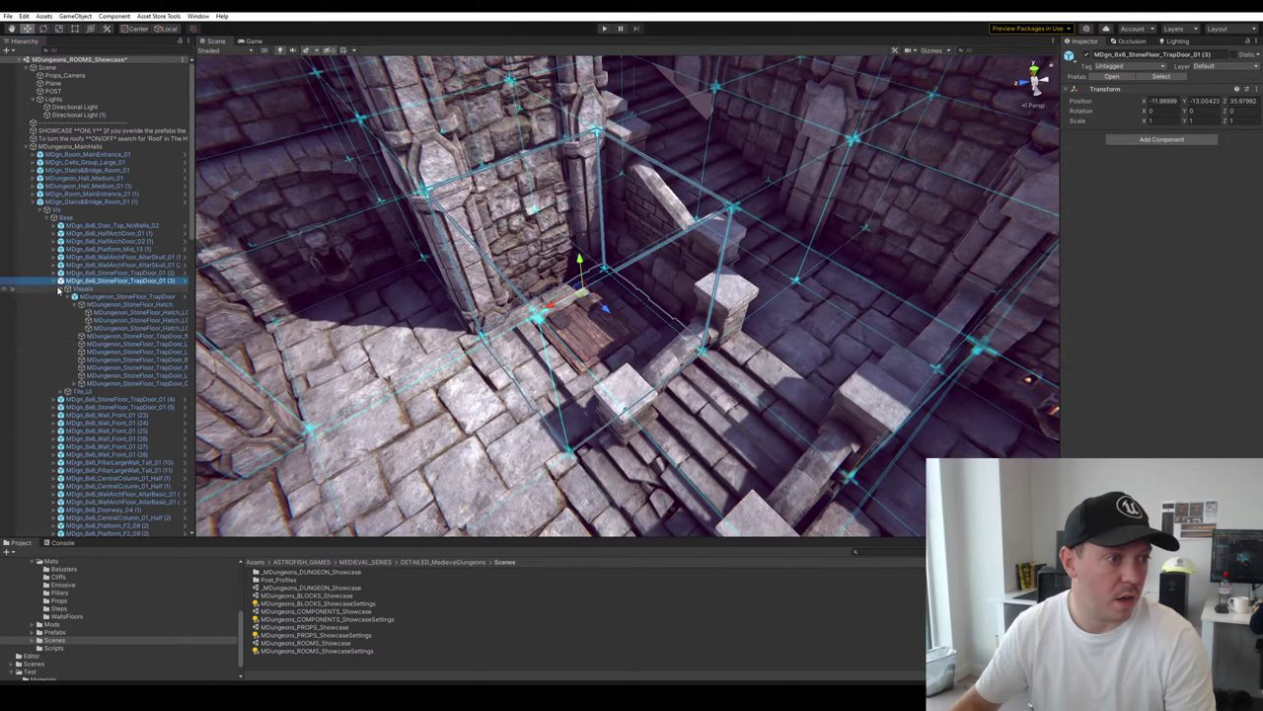
left_click(56, 283)
right_click_drag(335, 301, 618, 302)
key("s")
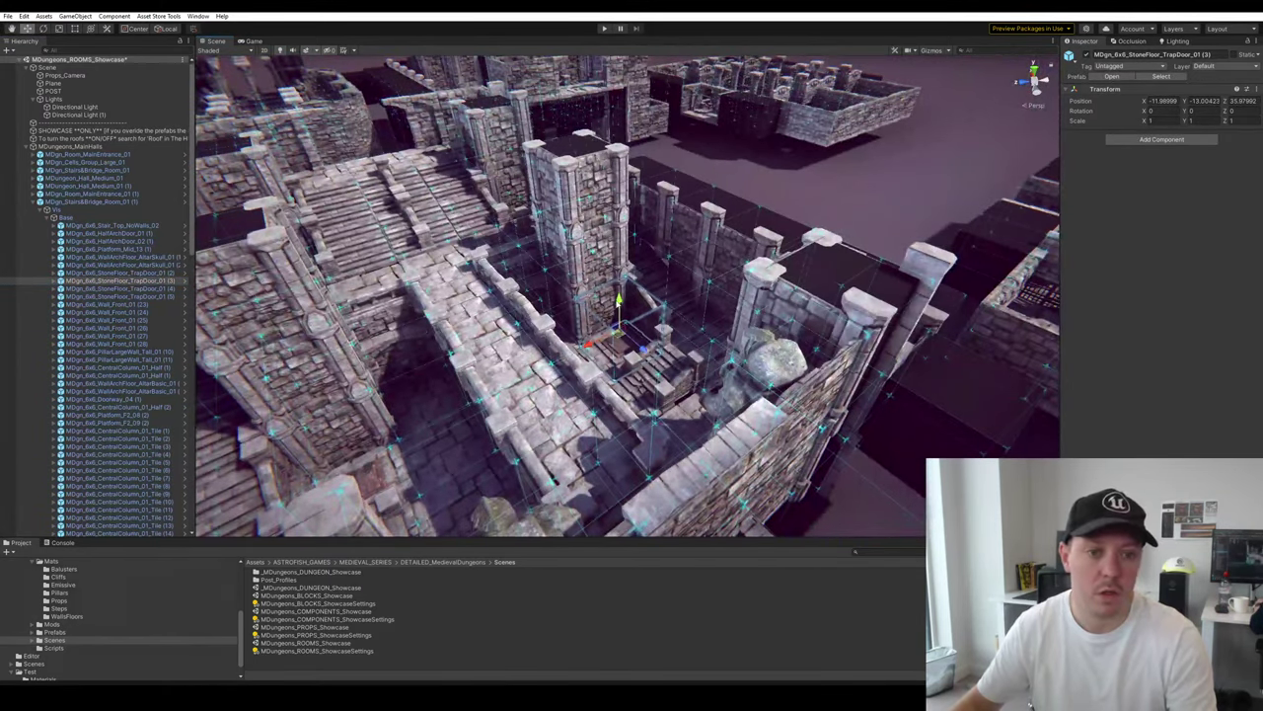
left_click_drag(618, 302, 619, 64)
key("f")
left_click_drag(696, 306, 933, 301, "alt")
Try duplicating the raised trapdoor tile twice and undo the duplication
key("ctrl+d")
key("ctrl+d")
right_click_drag(939, 434, 956, 367)
key("ctrl+z")
key("ctrl+z")
key("ctrl+z")
key("ctrl+z")
key("ctrl+z")
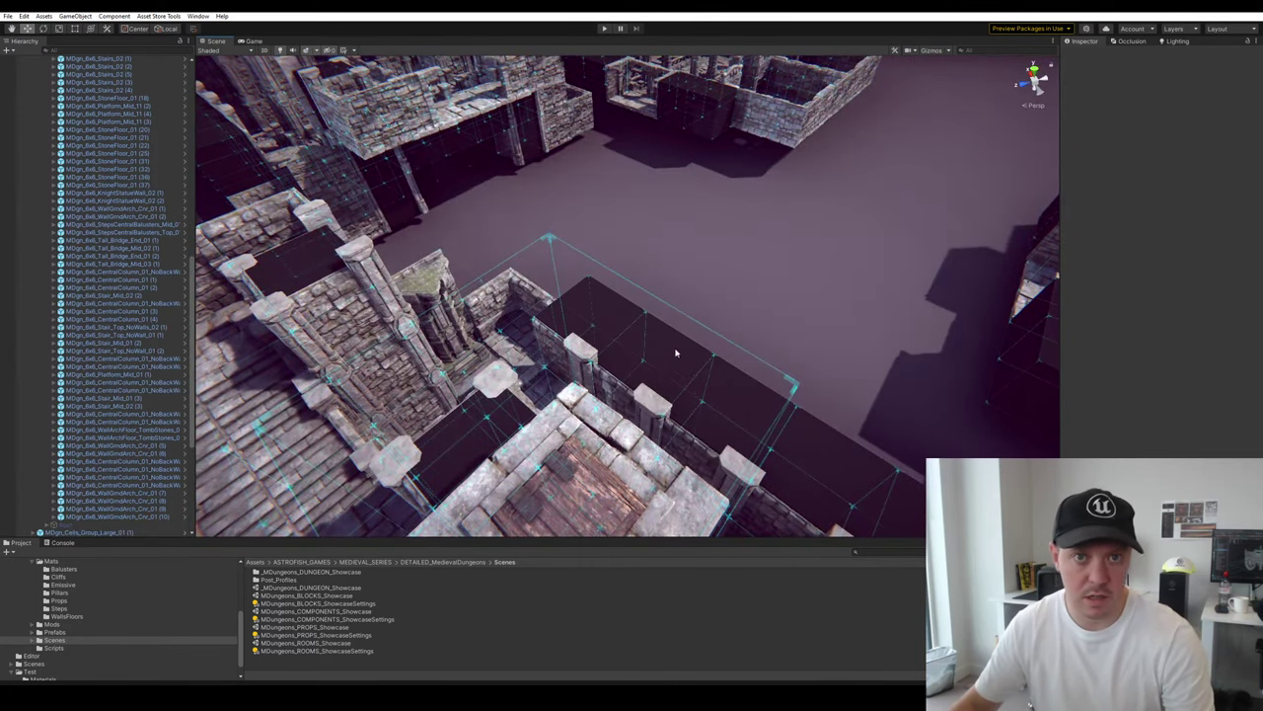
scroll(678, 418, "down", 3)
middle_click_drag(678, 419, 758, 308)
scroll(758, 308, "down", 3)
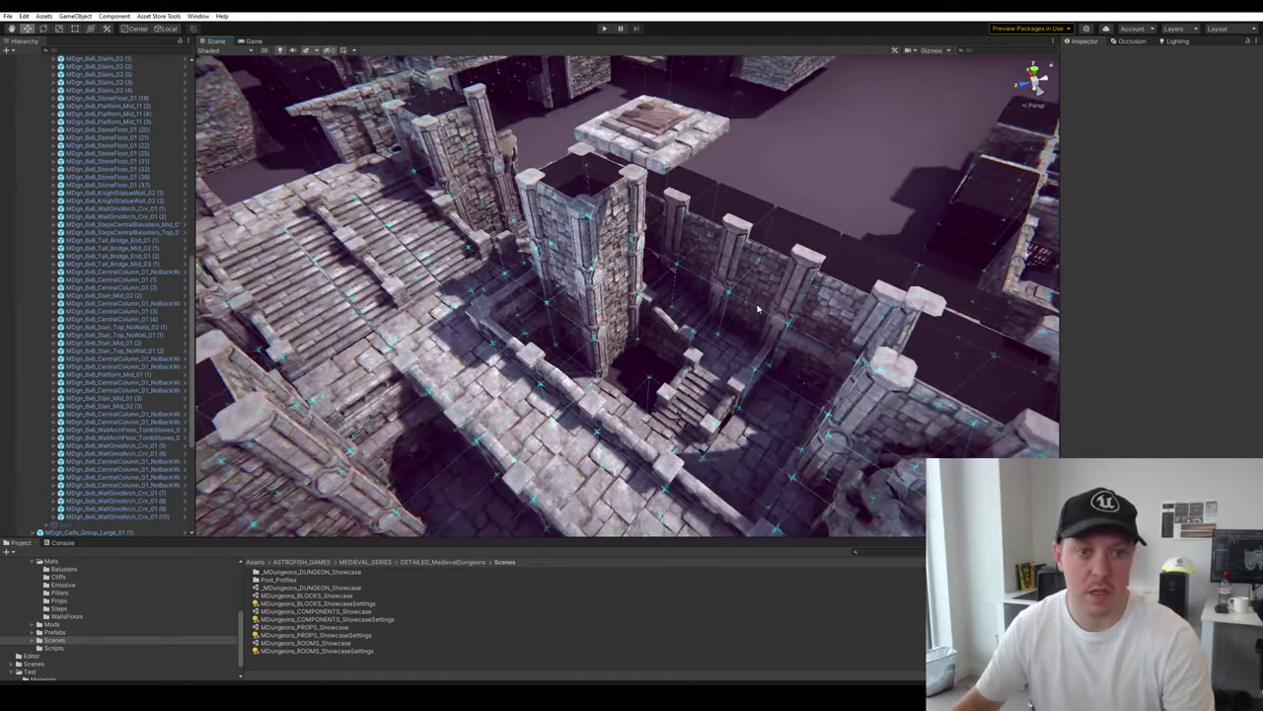
Redo the recent edits, and undo them again until the trapdoor tile is back in its original floor position
key("ctrl+y")
key("ctrl+y")
key("ctrl+y")
key("ctrl+y")
key("ctrl+y")
key("ctrl+z")
key("ctrl+z")
key("ctrl+z")
key("ctrl+z")
key("ctrl+z")
key("ctrl+z")
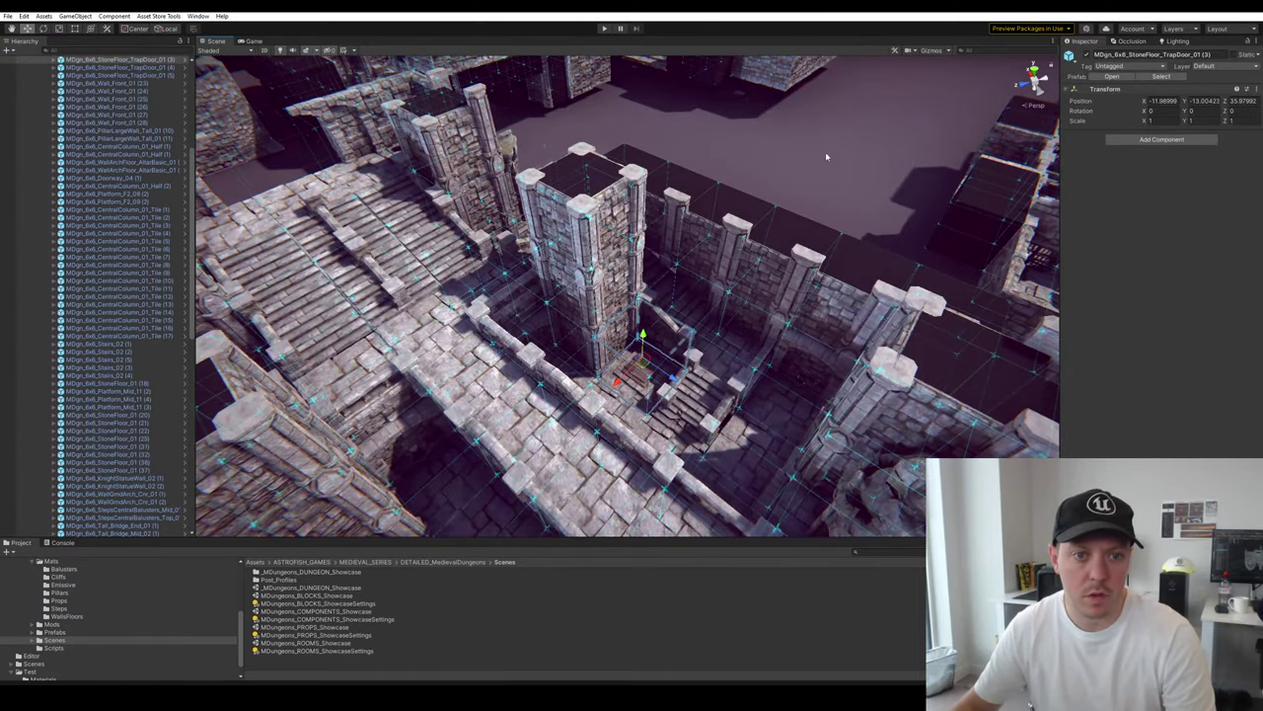
Select the whole Stairs_02 (2) module beside the trapdoor and raise it high above the dungeon walls
key("w")
mouse_move(622, 339)
right_mouse_down()
mouse_move(716, 395)
mouse_move(1035, 280)
mouse_move(622, 326)
right_mouse_up()
left_click(622, 326)
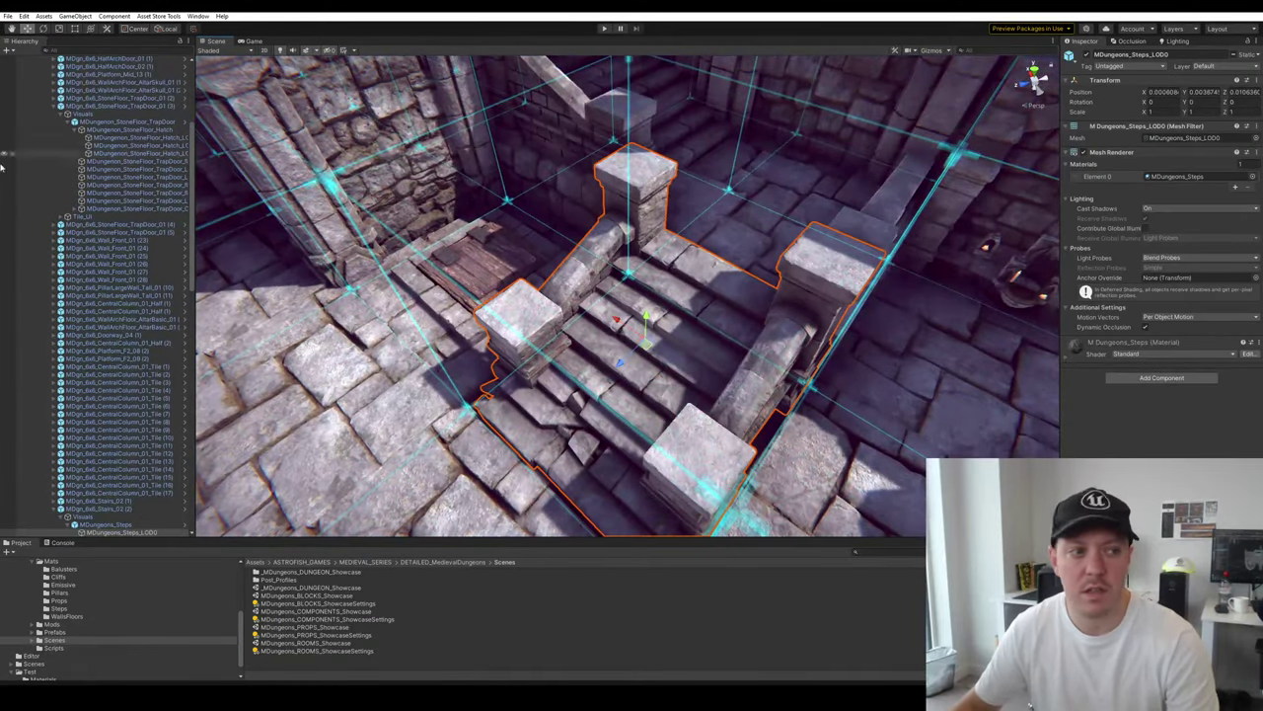
left_click(107, 523)
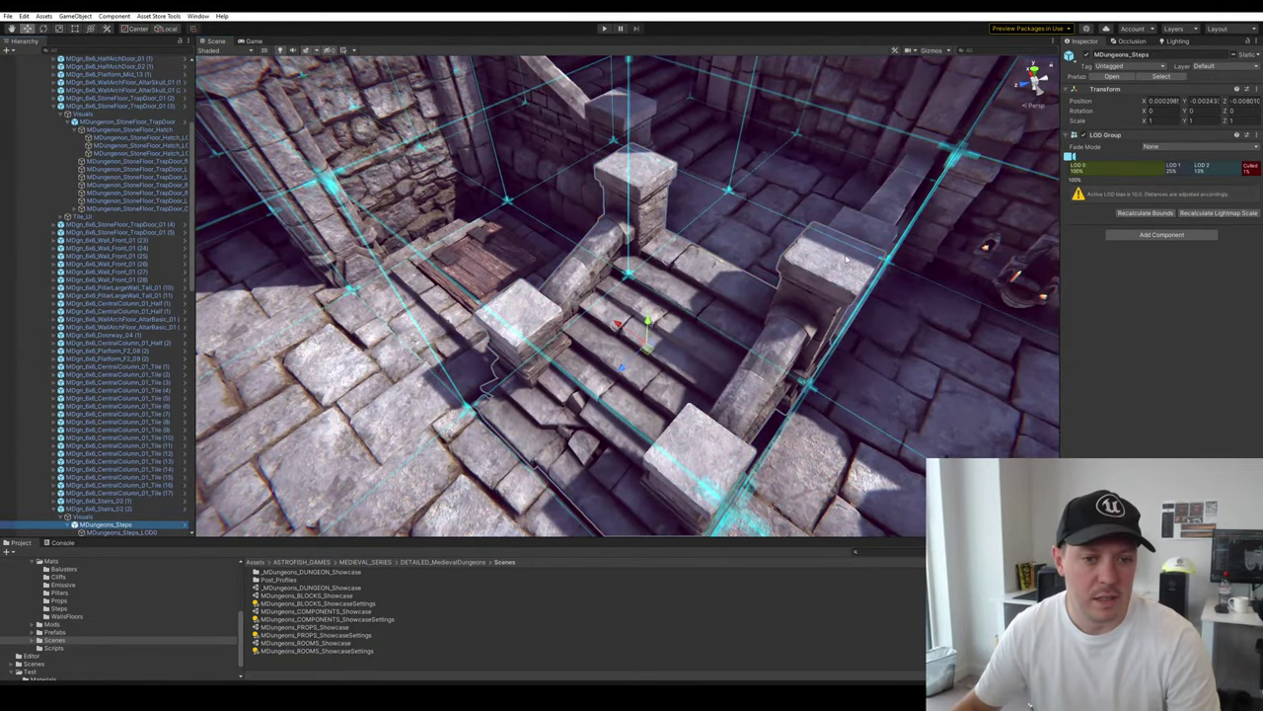
left_click(109, 509)
key("f")
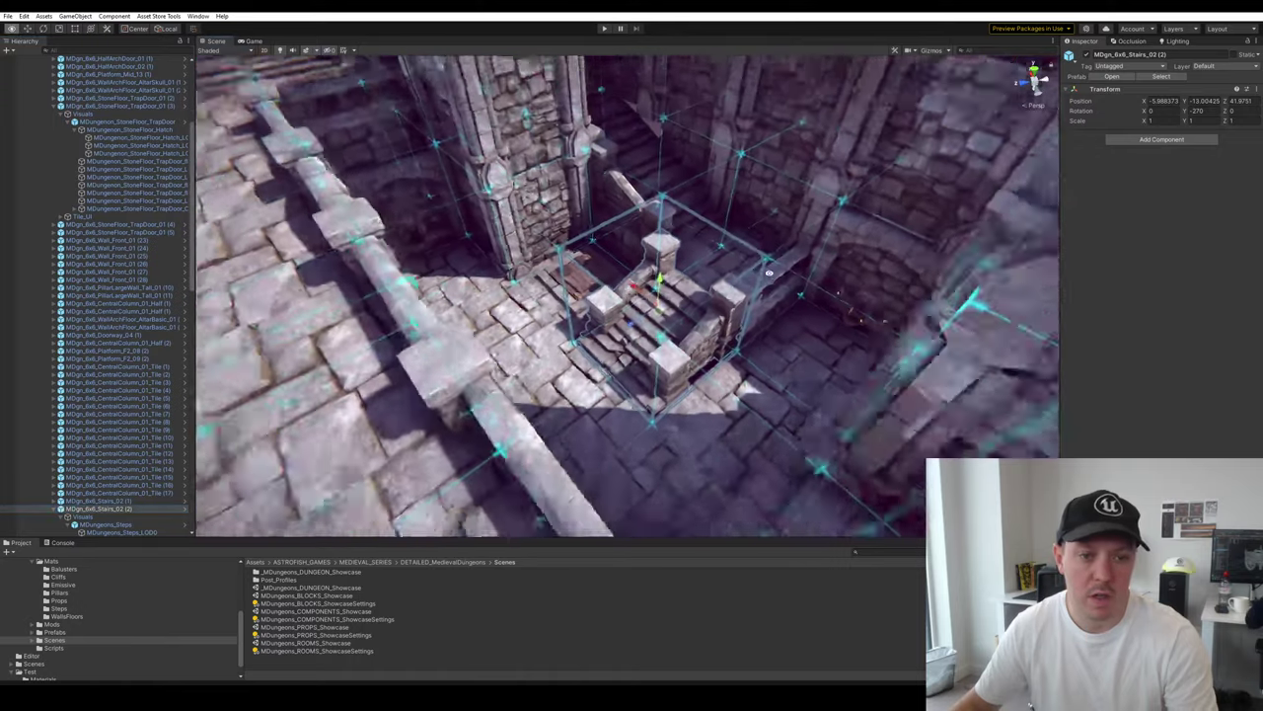
key("s")
right_click_drag(678, 100, 681, 29)
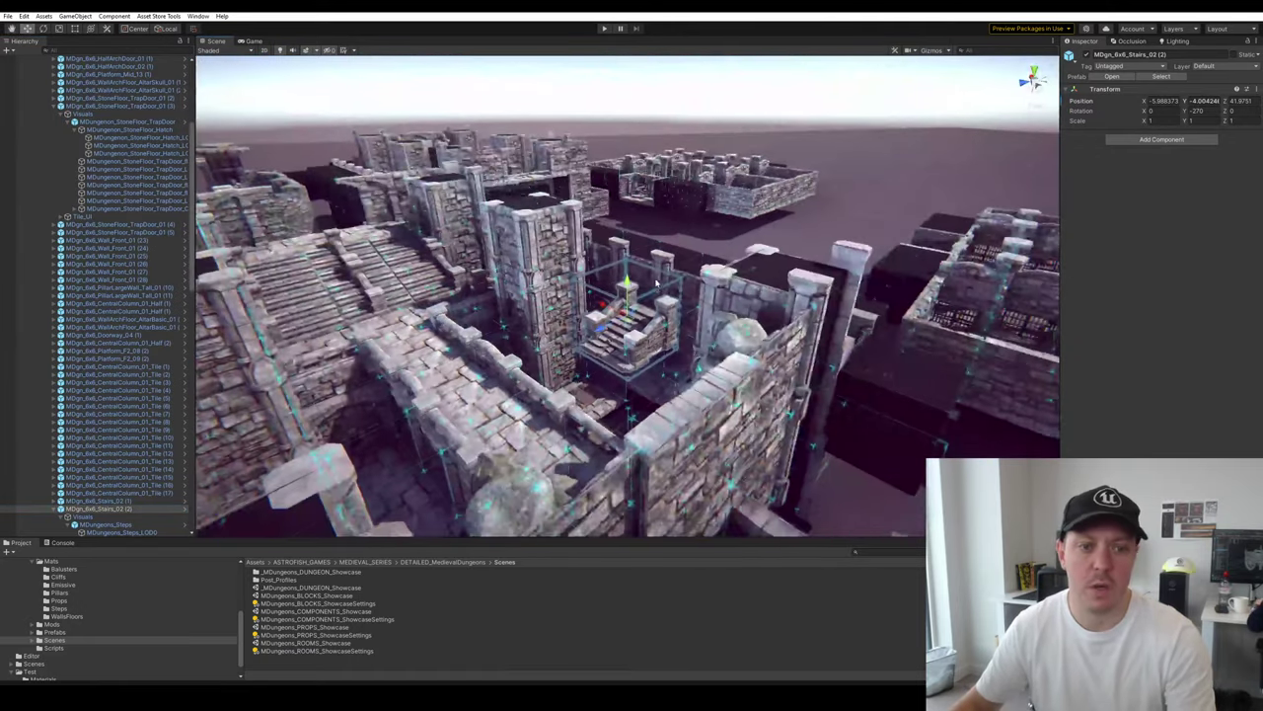
left_click_drag(632, 287, 648, 72)
key("f")
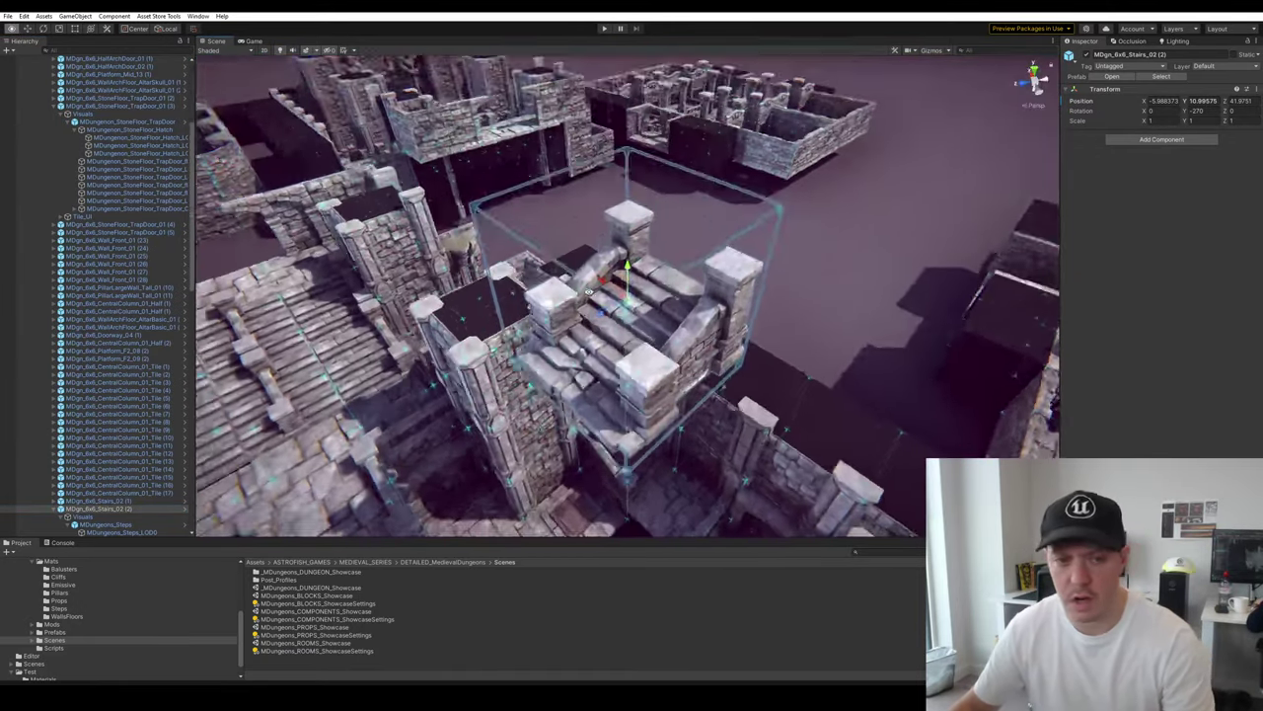
left_click_drag(628, 274, 629, 133)
left_click(810, 237)
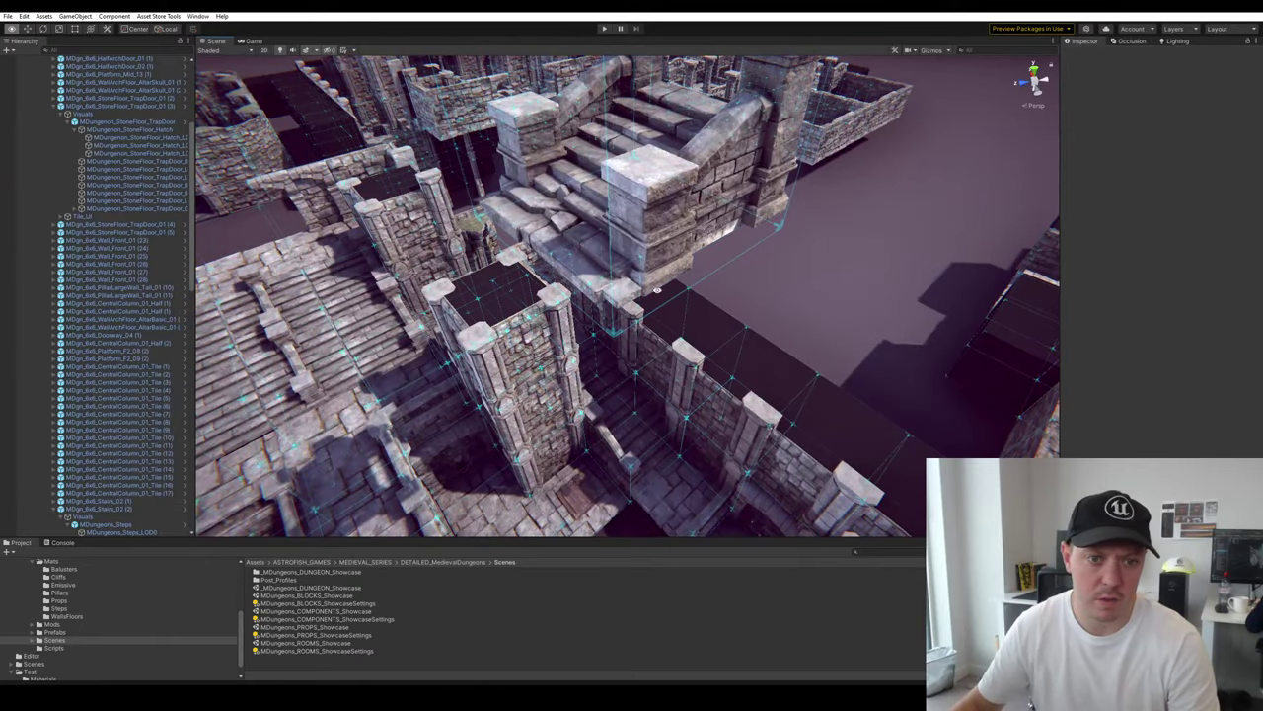
Undo the vertical moves of the Stairs_02 (2) module
left_click_drag(691, 247, 499, 481, "alt")
key("ctrl+z")
key("ctrl+z")
key("ctrl+z")
key("ctrl+z")
key("ctrl+z")
right_click_drag(499, 481, 653, 320)
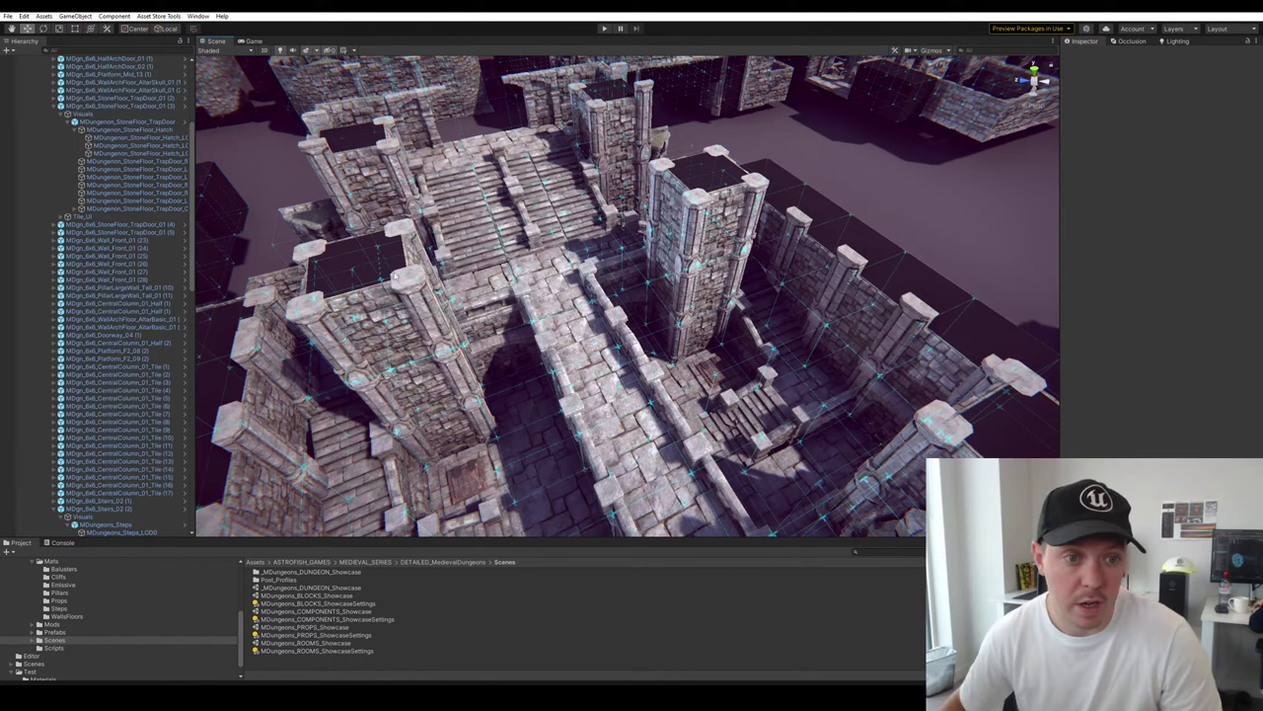
Bring up the Occlusion Culling window and widen it so its bake settings are easier to read
left_click_drag(790, 276, 825, 278, "alt")
scroll(825, 278, "up", 2)
left_click(1129, 41)
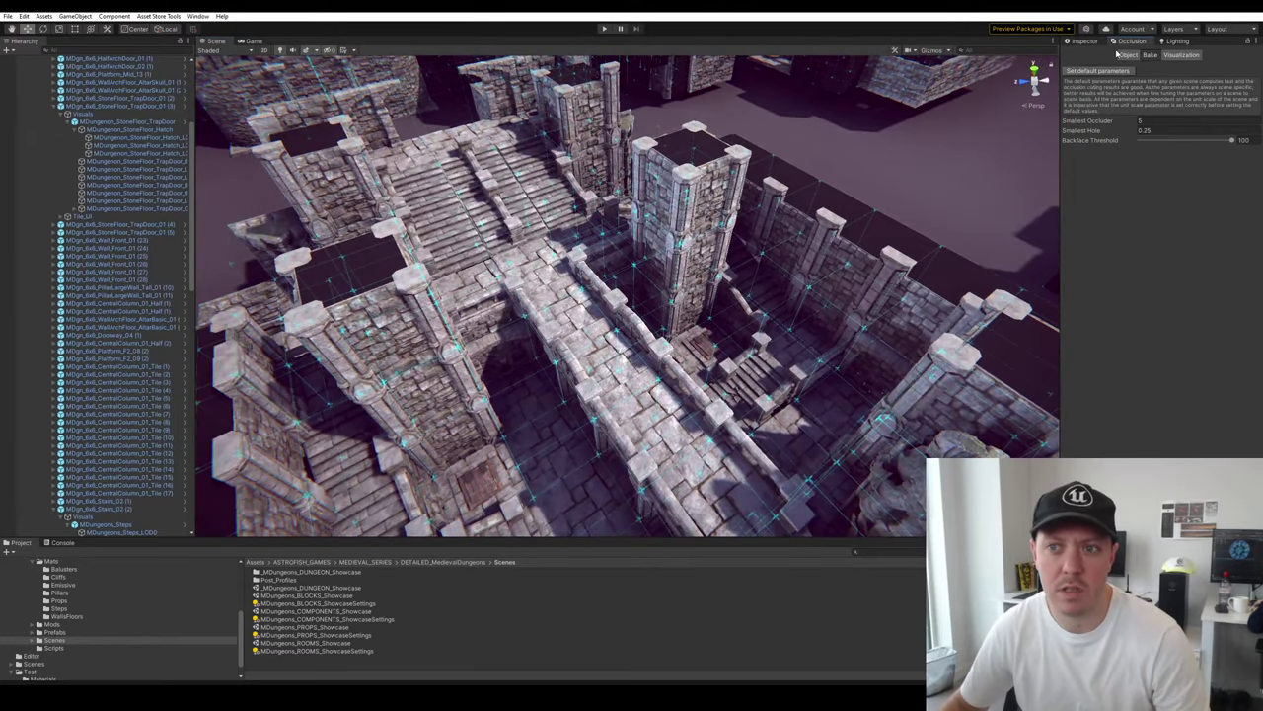
left_click_drag(1061, 95, 918, 103)
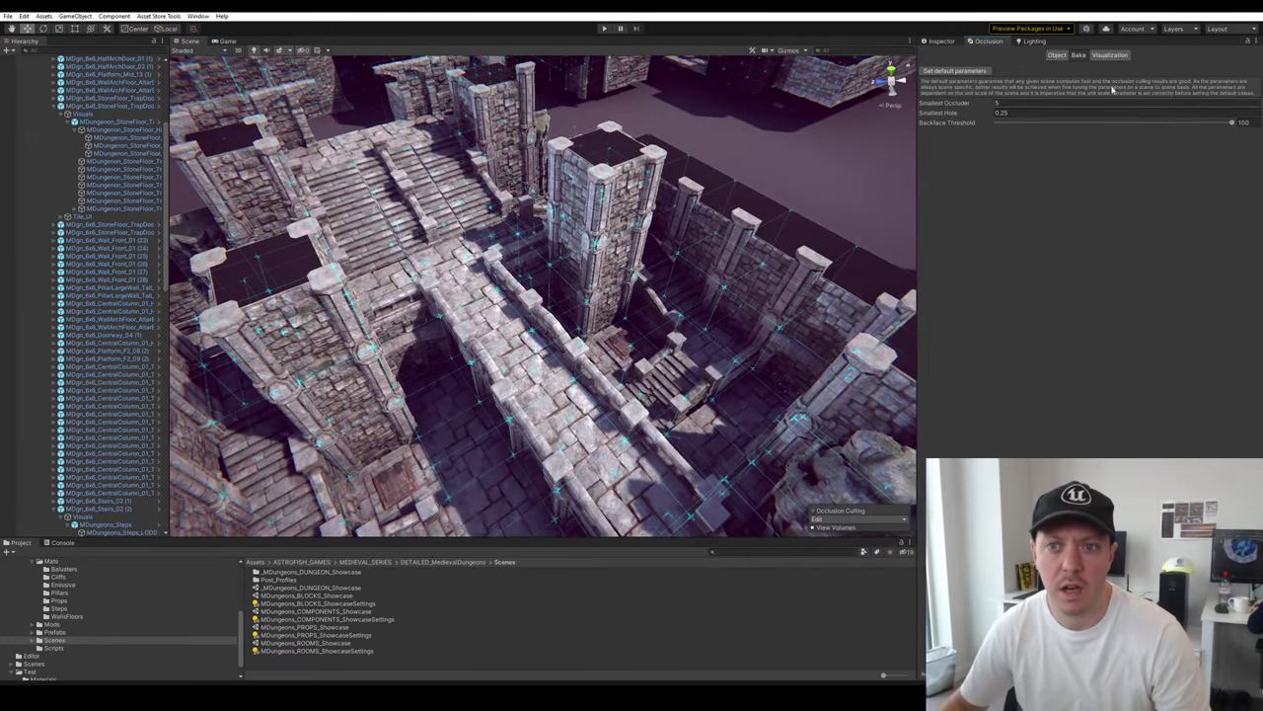
left_click(198, 17)
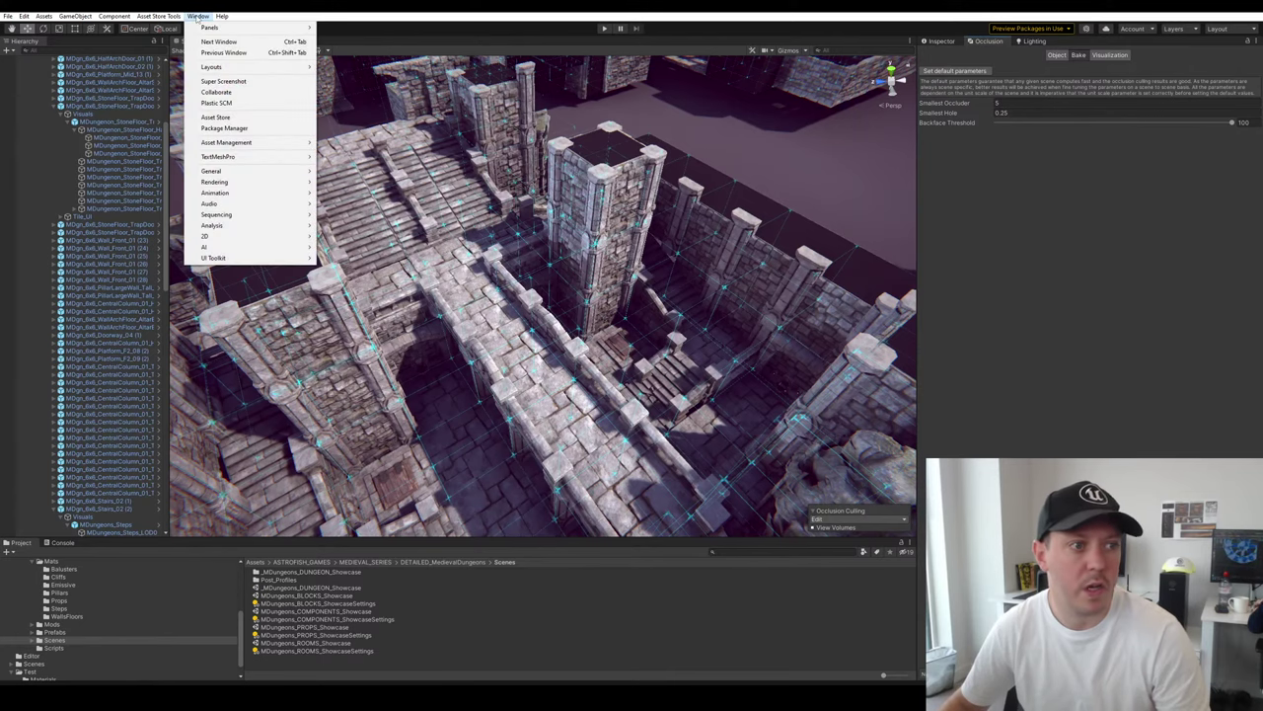
mouse_move(231, 183)
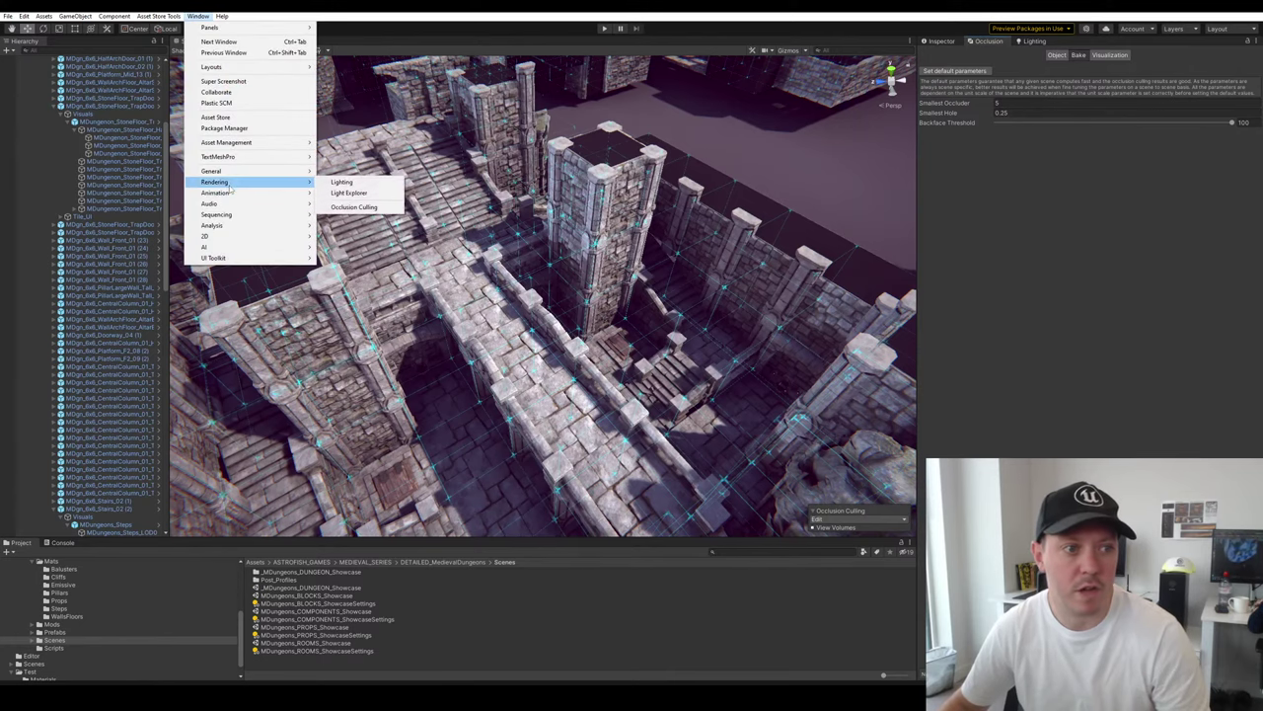
left_click(353, 207)
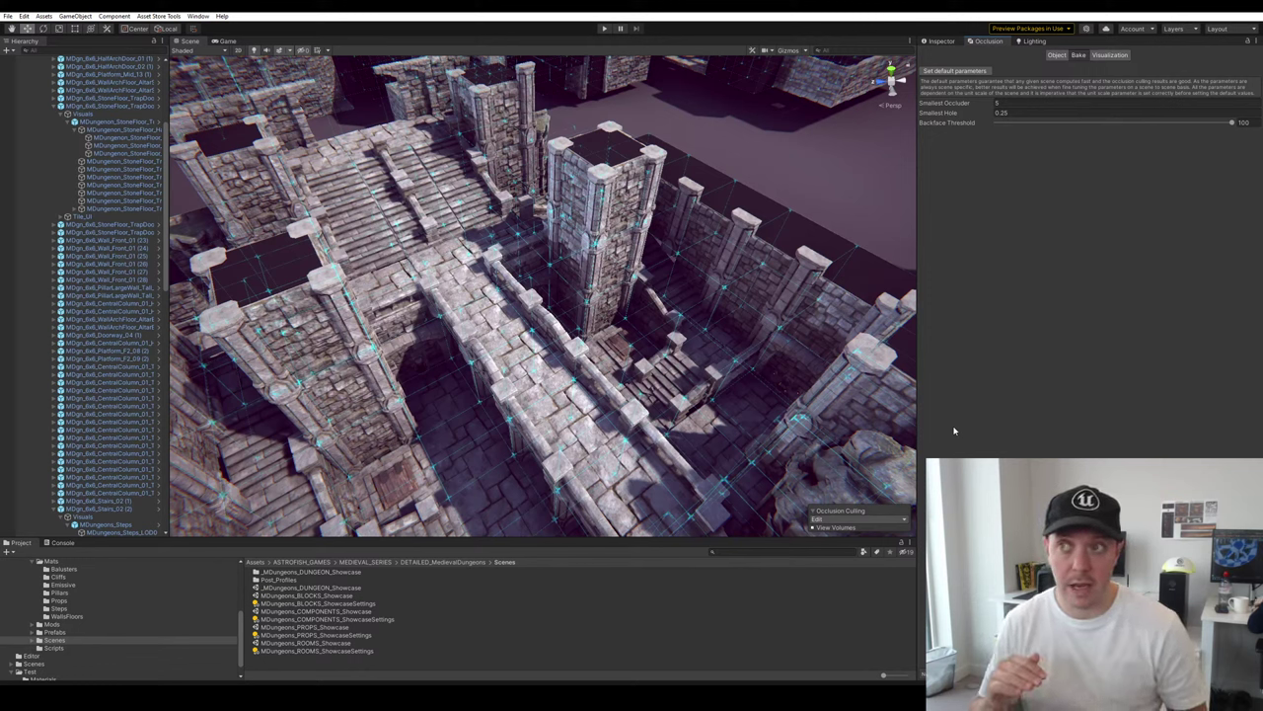
Select the MDungeon_Walls_Base_LOD0 mesh on the tower beside the bridge and examine its static flag options
left_click(627, 197)
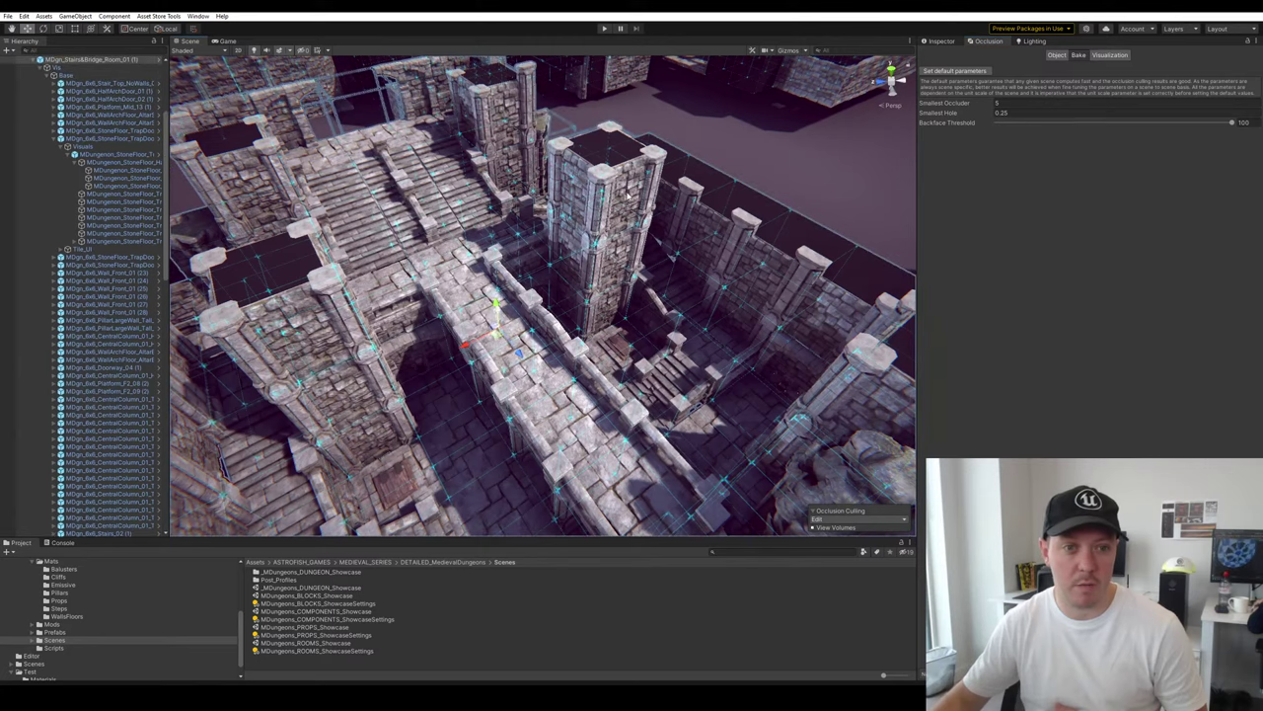
left_click(627, 196)
left_click(928, 42)
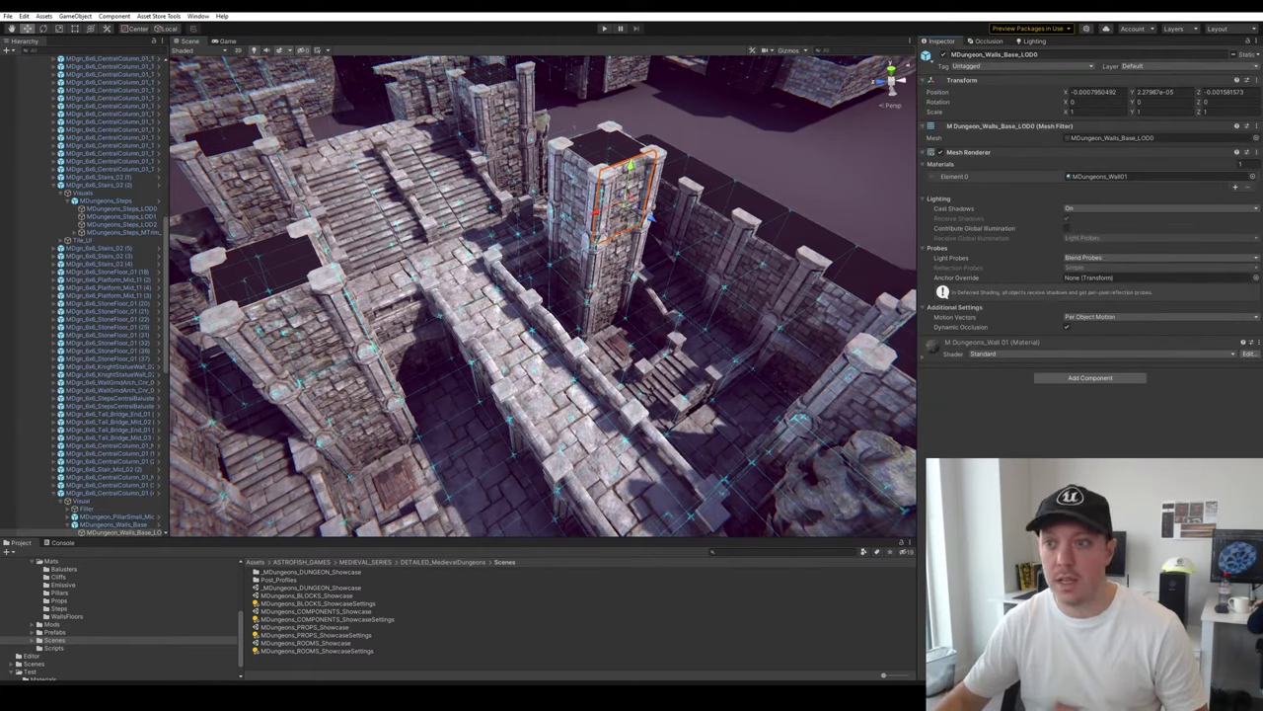
left_click(1257, 55)
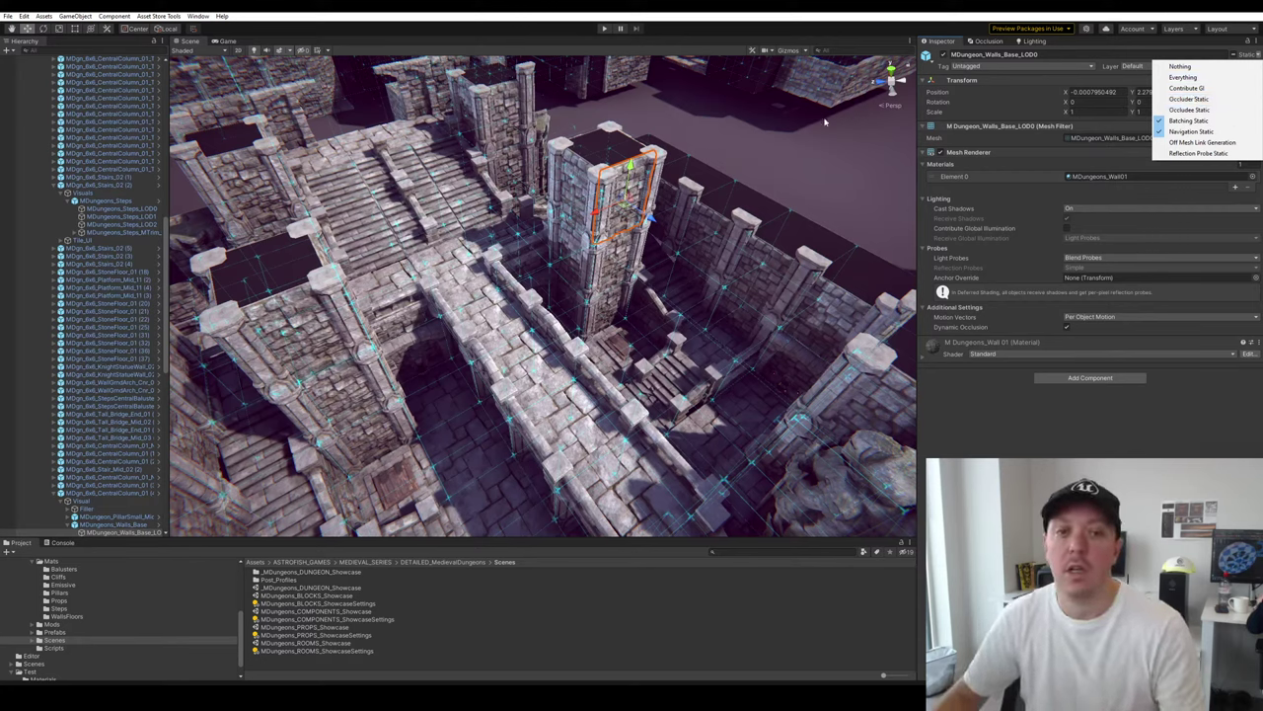
left_click(831, 152)
Set Smallest Occluder to 2 in the occlusion culling bake settings
left_click_drag(832, 158, 683, 172, "alt")
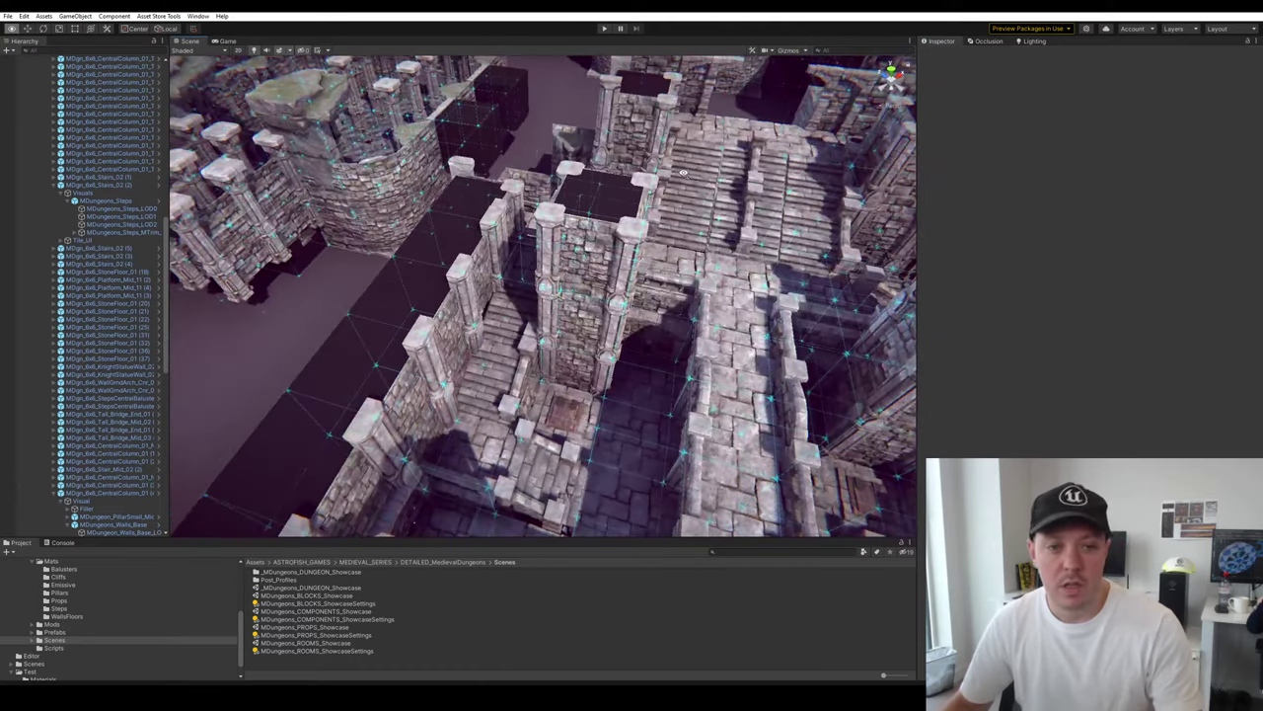
key("s")
right_click_drag(683, 172, 586, 229)
key("w")
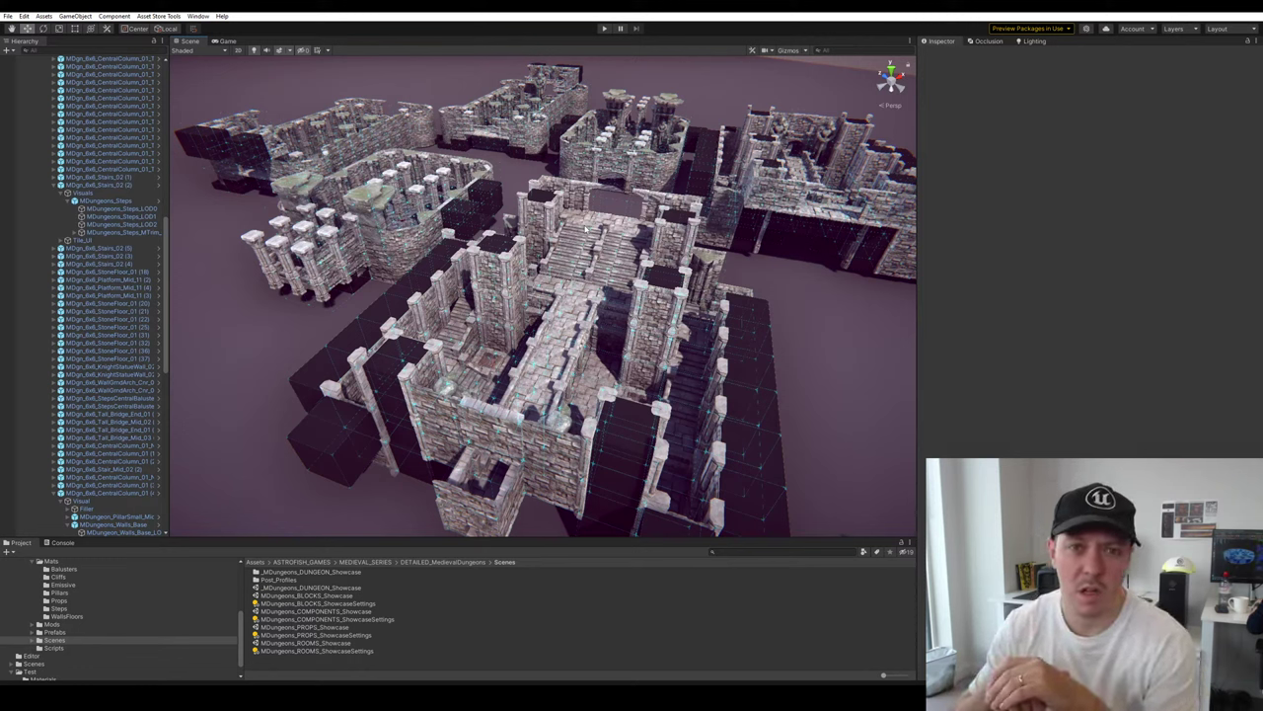
left_click(985, 41)
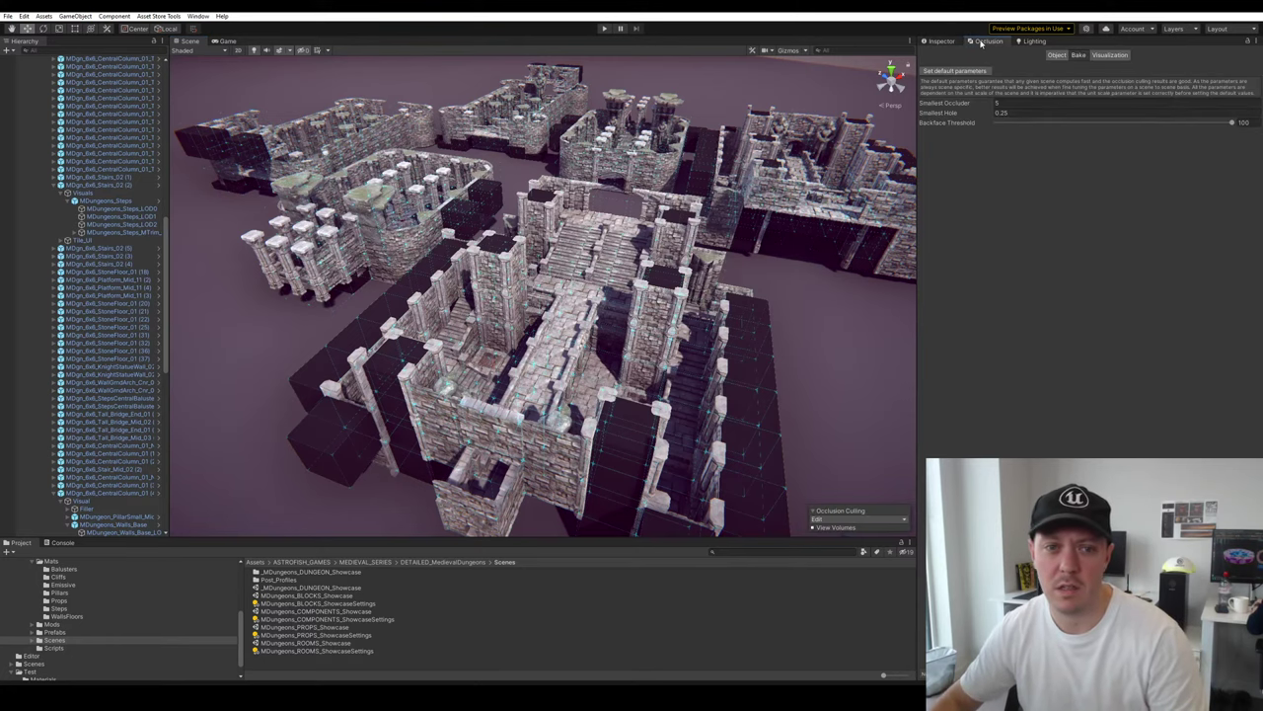
left_click_drag(671, 300, 603, 304, "alt")
right_click_drag(602, 304, 667, 290)
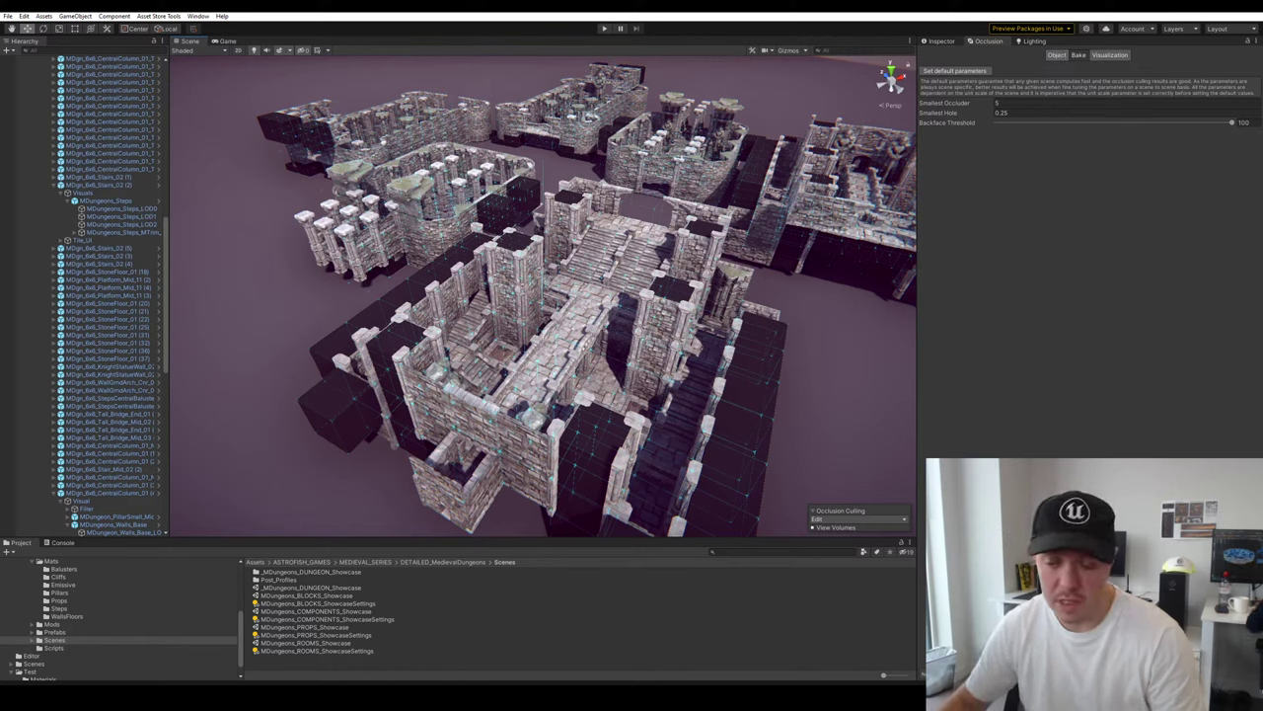
key("s")
right_click_drag(801, 446, 826, 434)
left_click(998, 102)
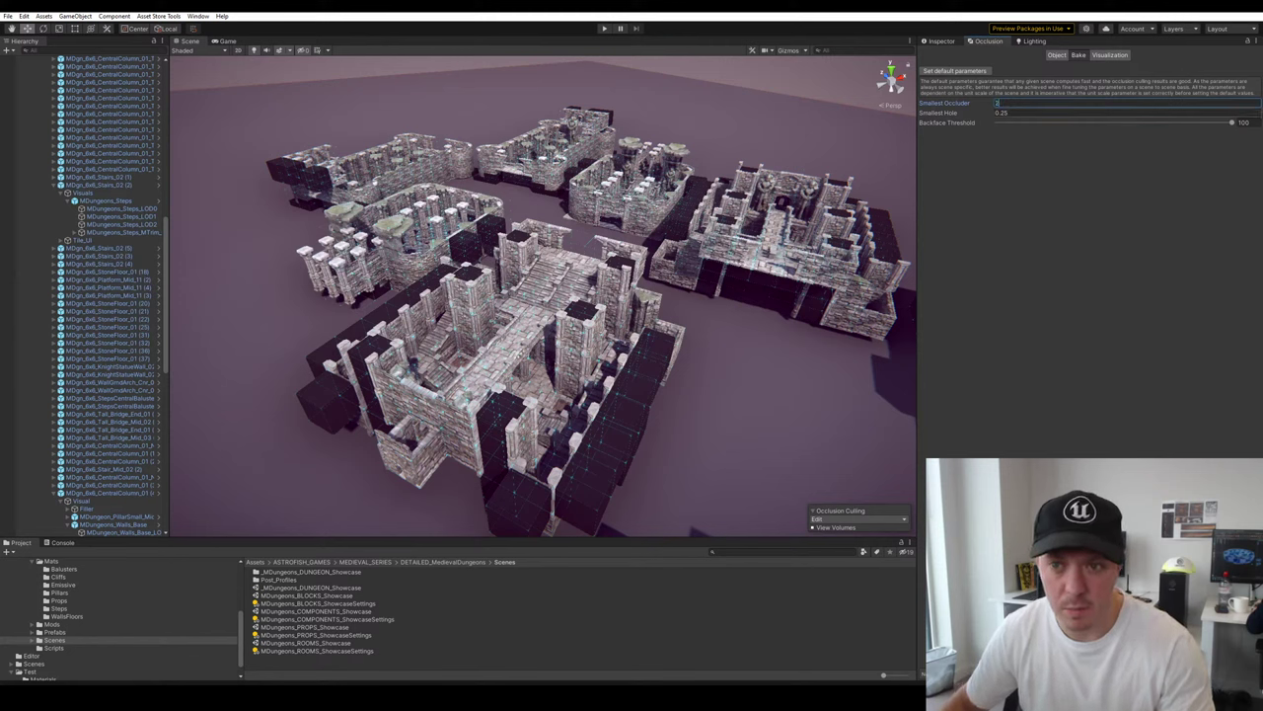
type("3")
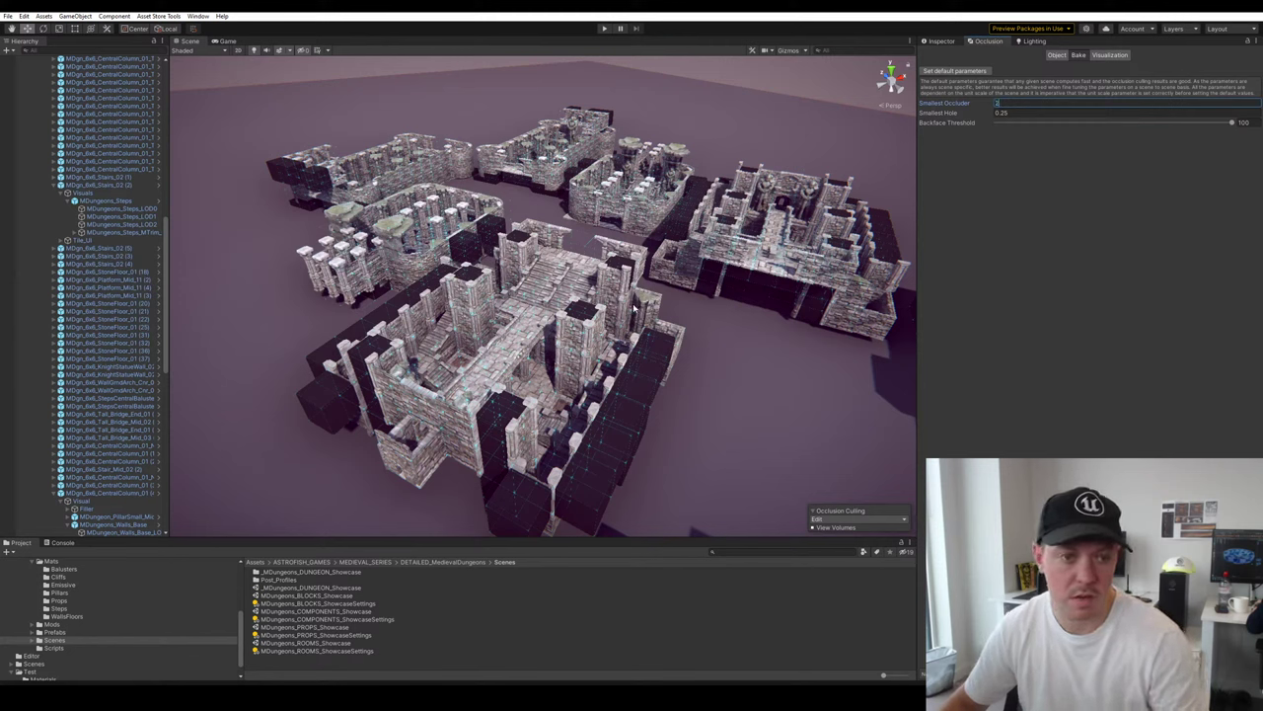
Check the available occlusion culling display modes over all the dungeon rooms and keep the Edit mode
scroll(805, 505, "down", 5)
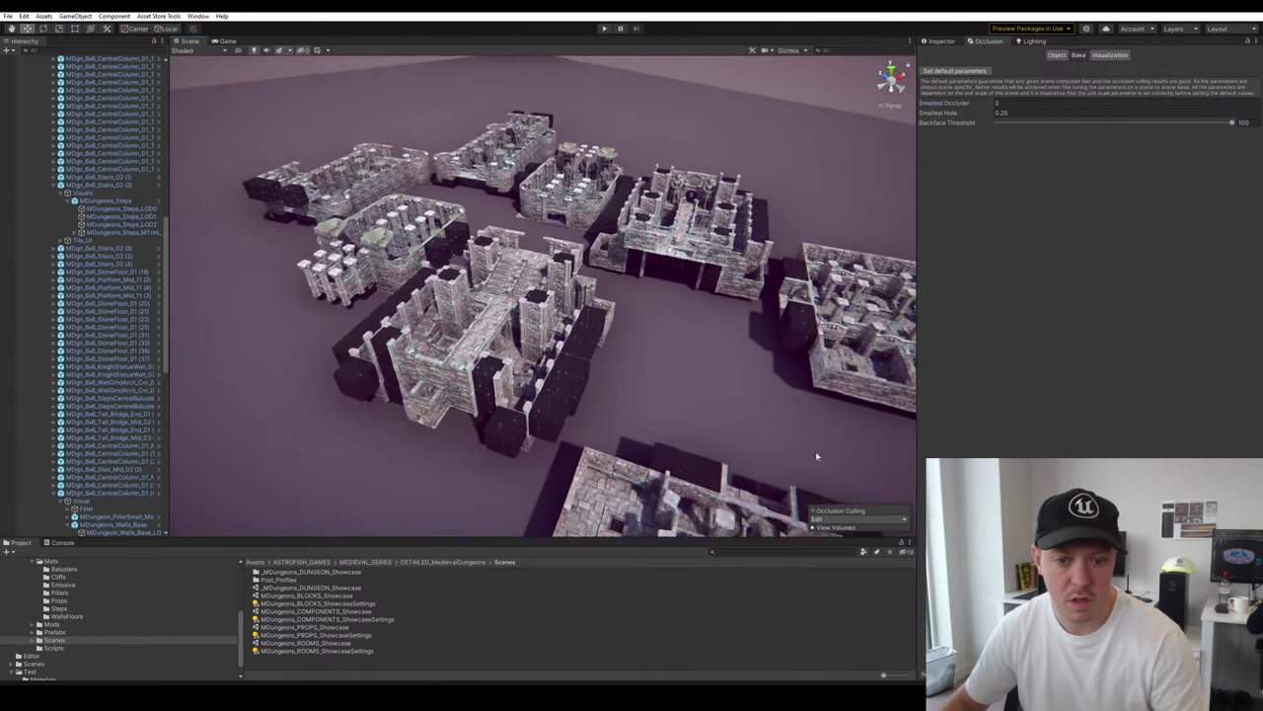
left_click(857, 518)
left_click(849, 477)
key("s")
right_click_drag(670, 381, 713, 422)
left_click_drag(713, 422, 753, 415, "alt")
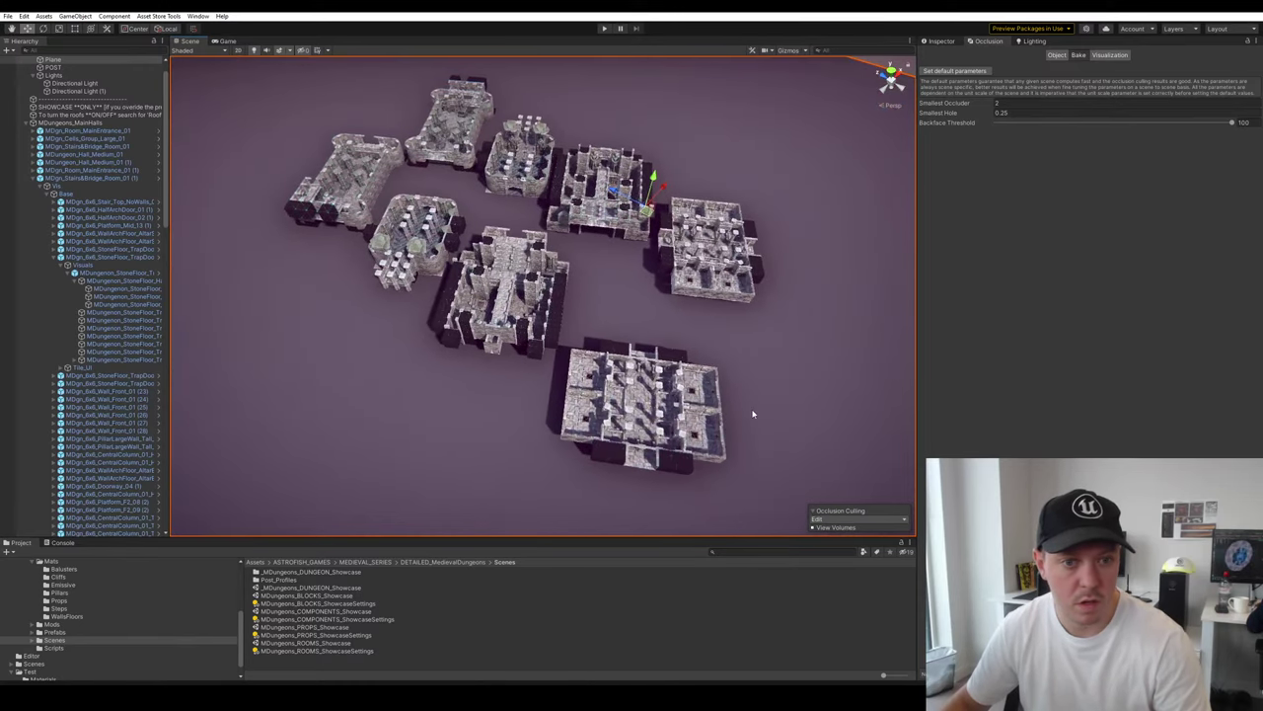
left_click(834, 520)
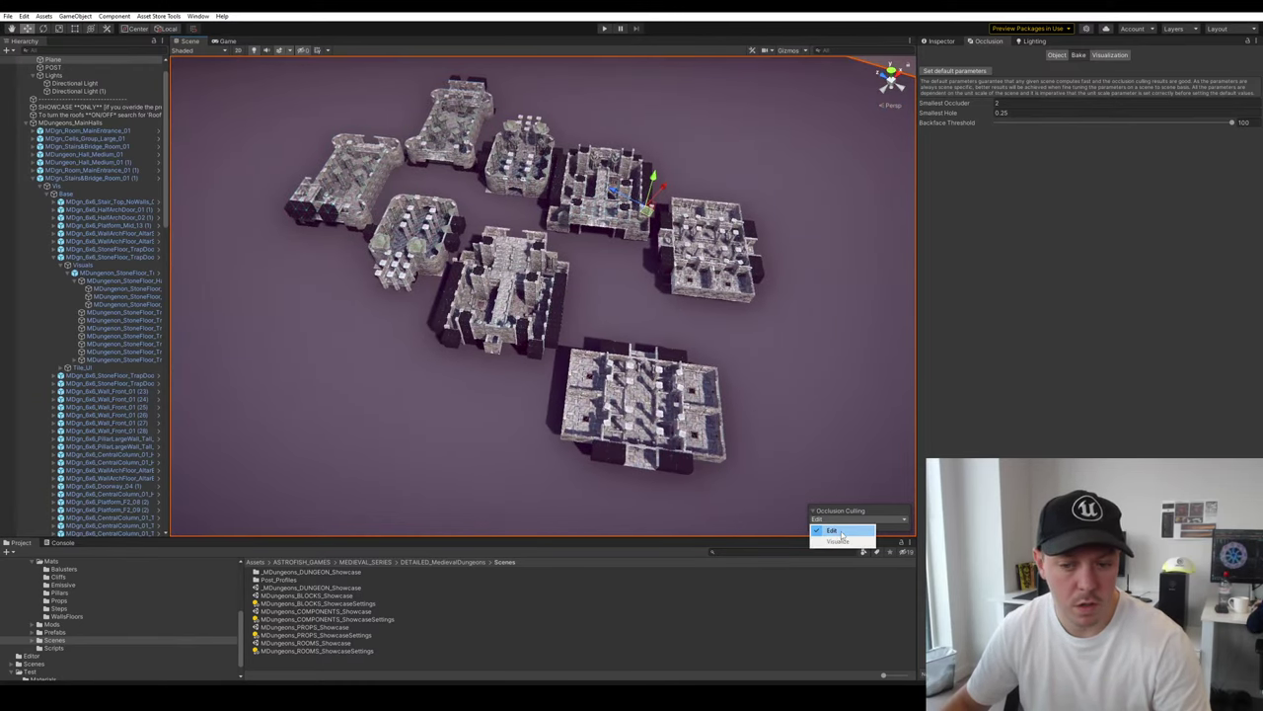
left_click(832, 530)
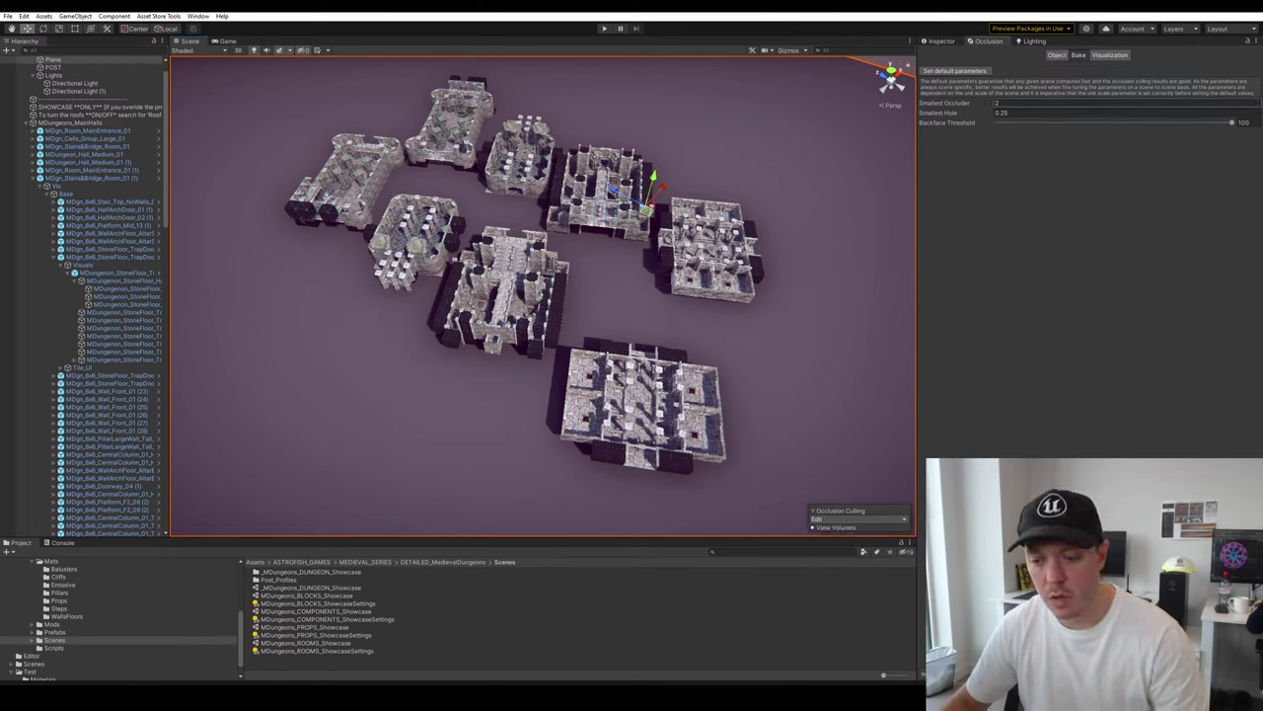
Collapse the dungeon room groups in the Hierarchy, save the rooms scene and open the _MDungeons_DUNGEON_Showcase scene
left_click(33, 178)
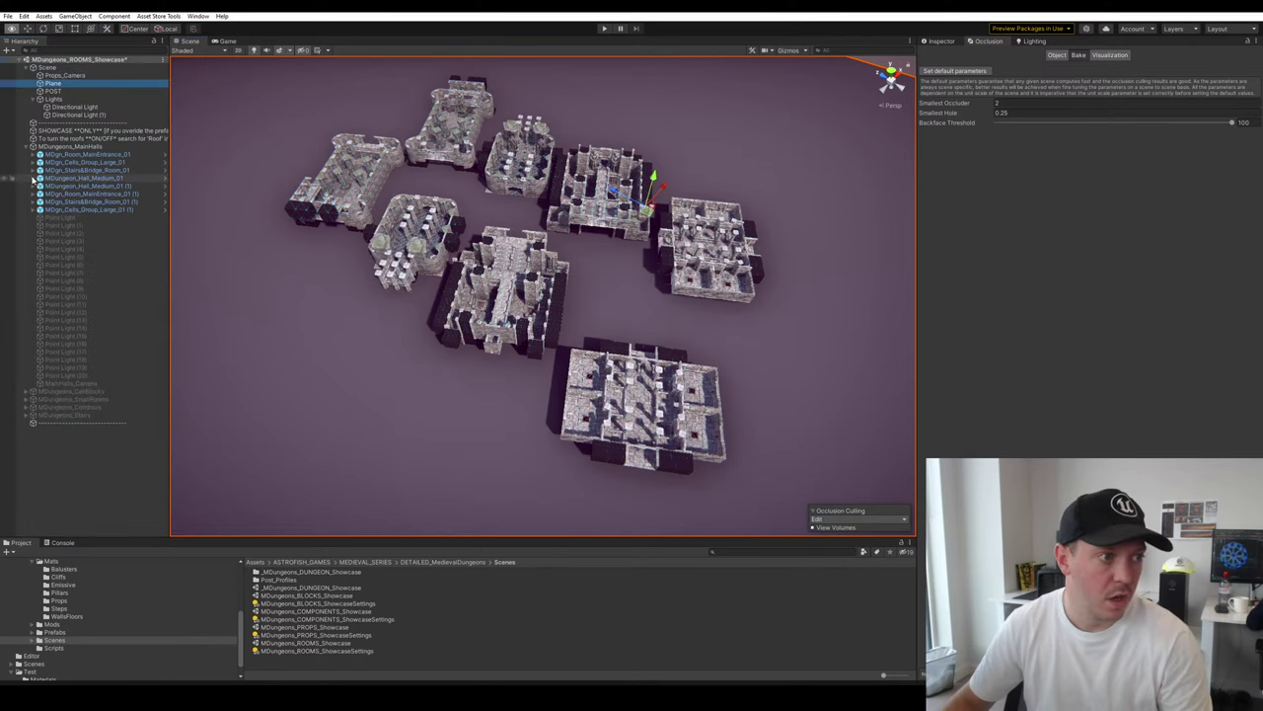
left_click(26, 147)
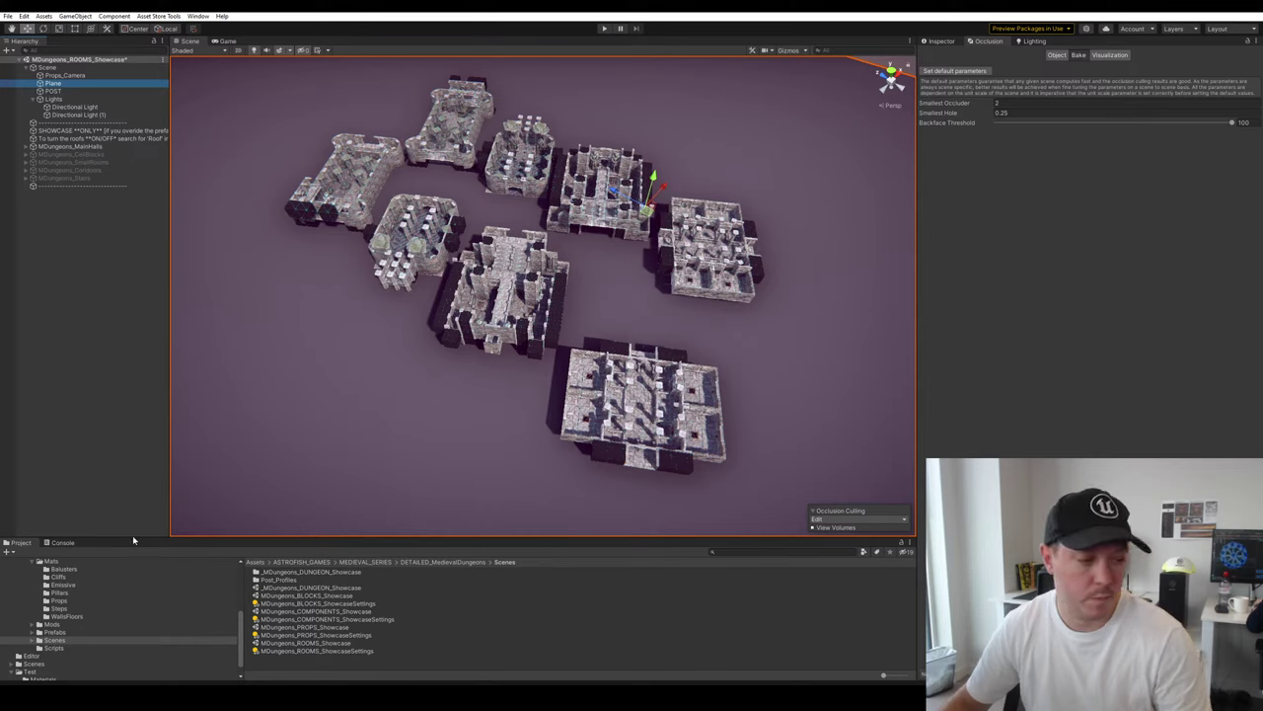
left_click(346, 613)
left_click(335, 588)
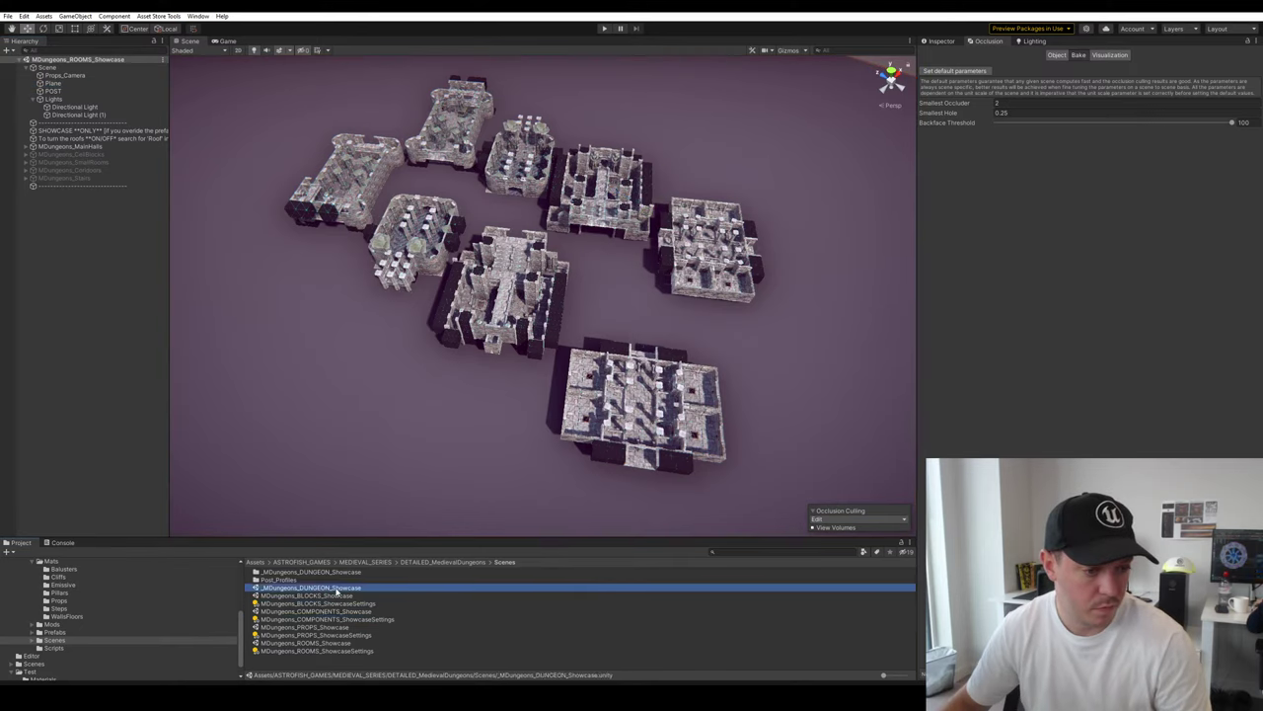
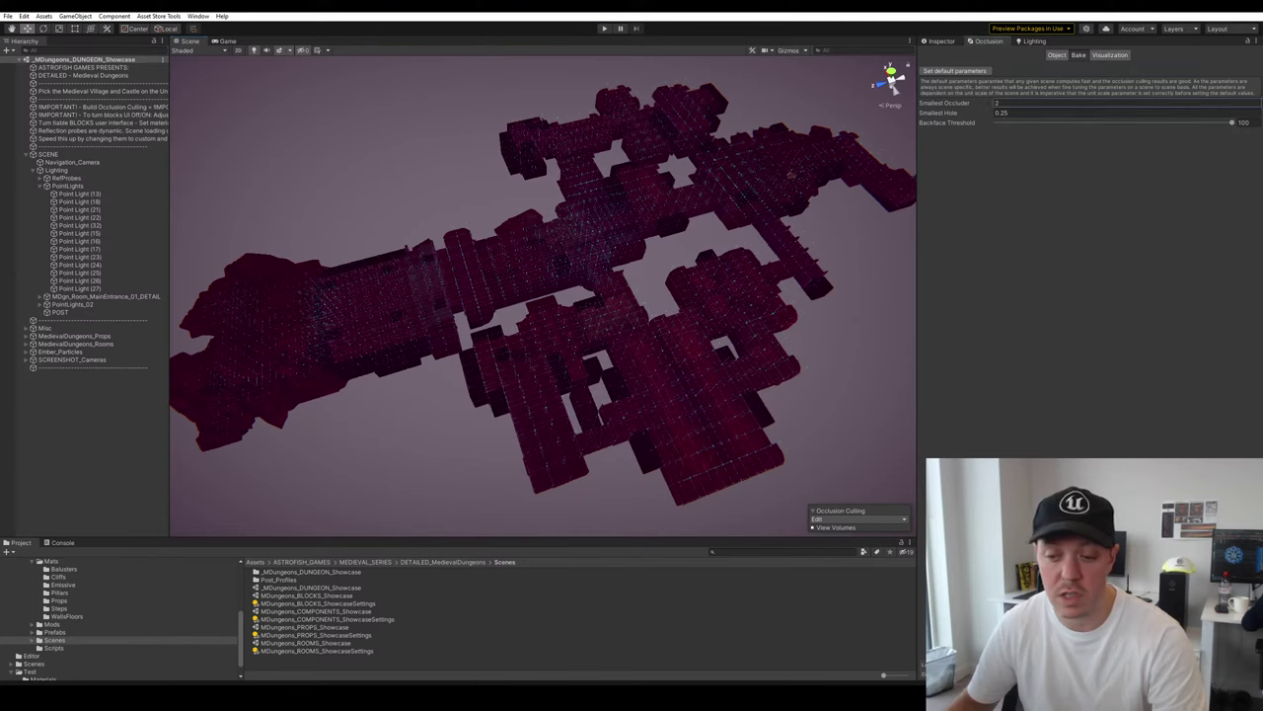
left_click(768, 50)
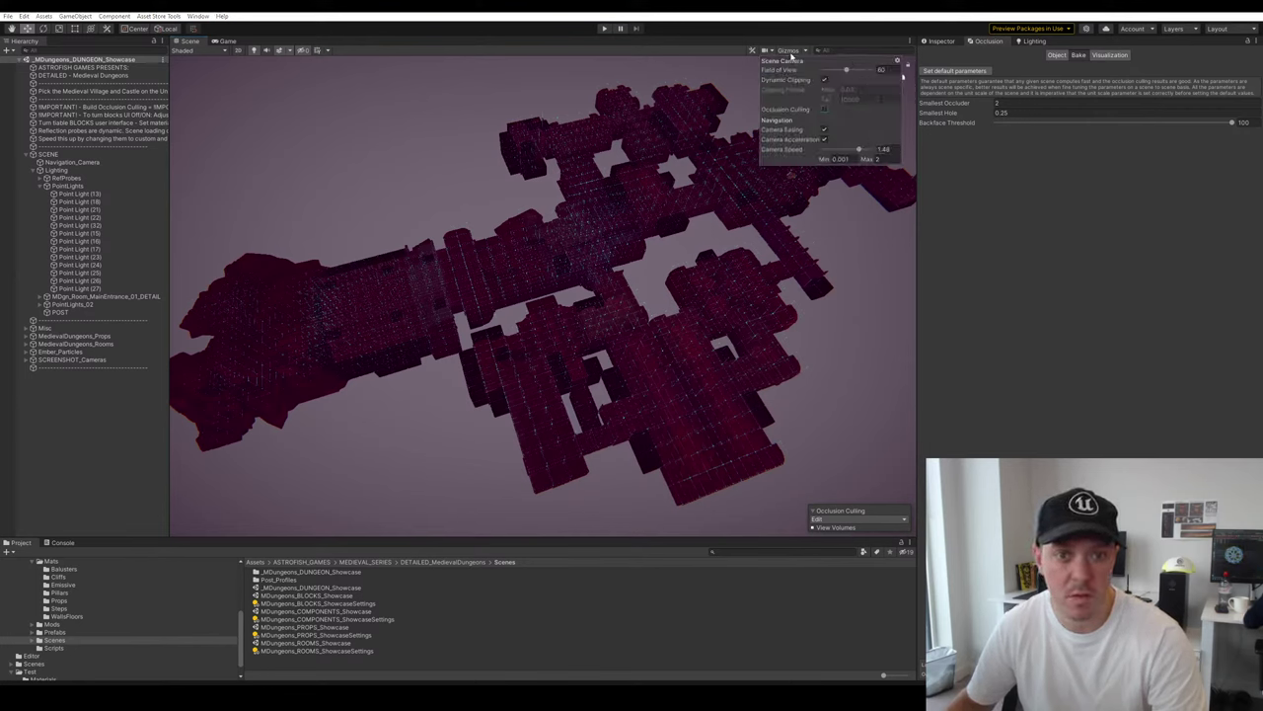
left_click(771, 51)
left_click_drag(777, 289, 790, 281, "alt")
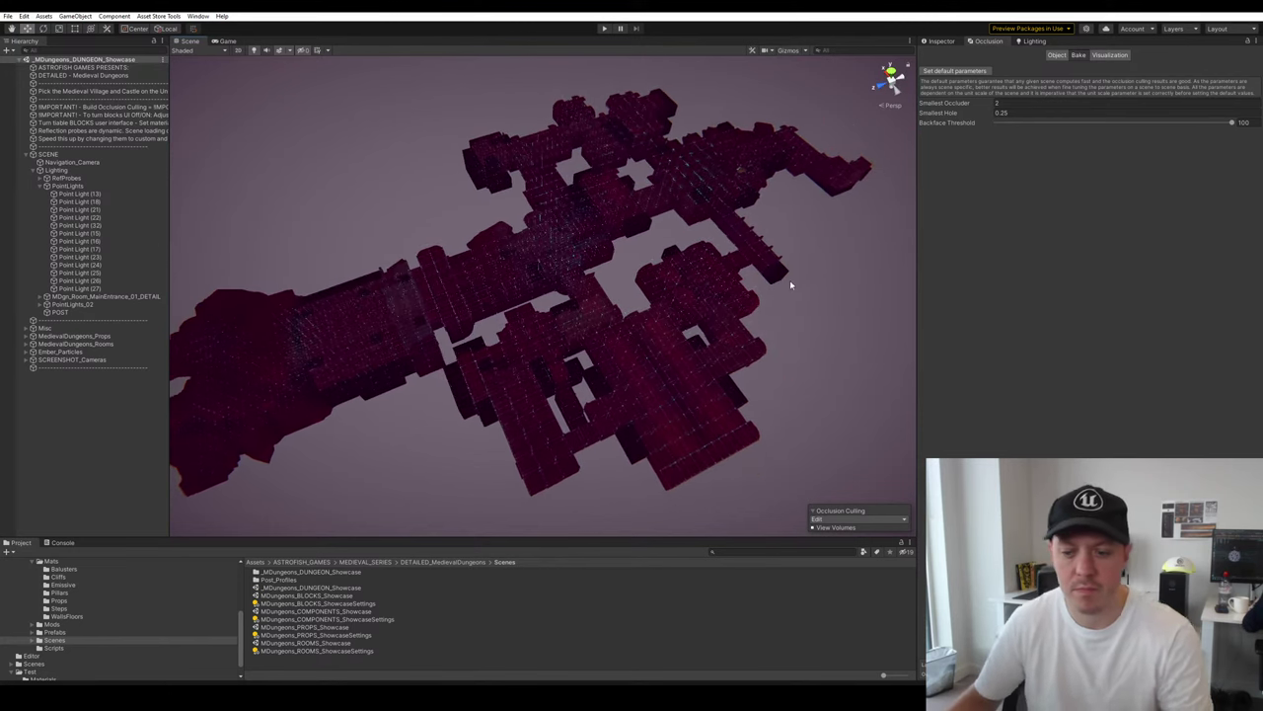
right_click_drag(798, 306, 776, 285)
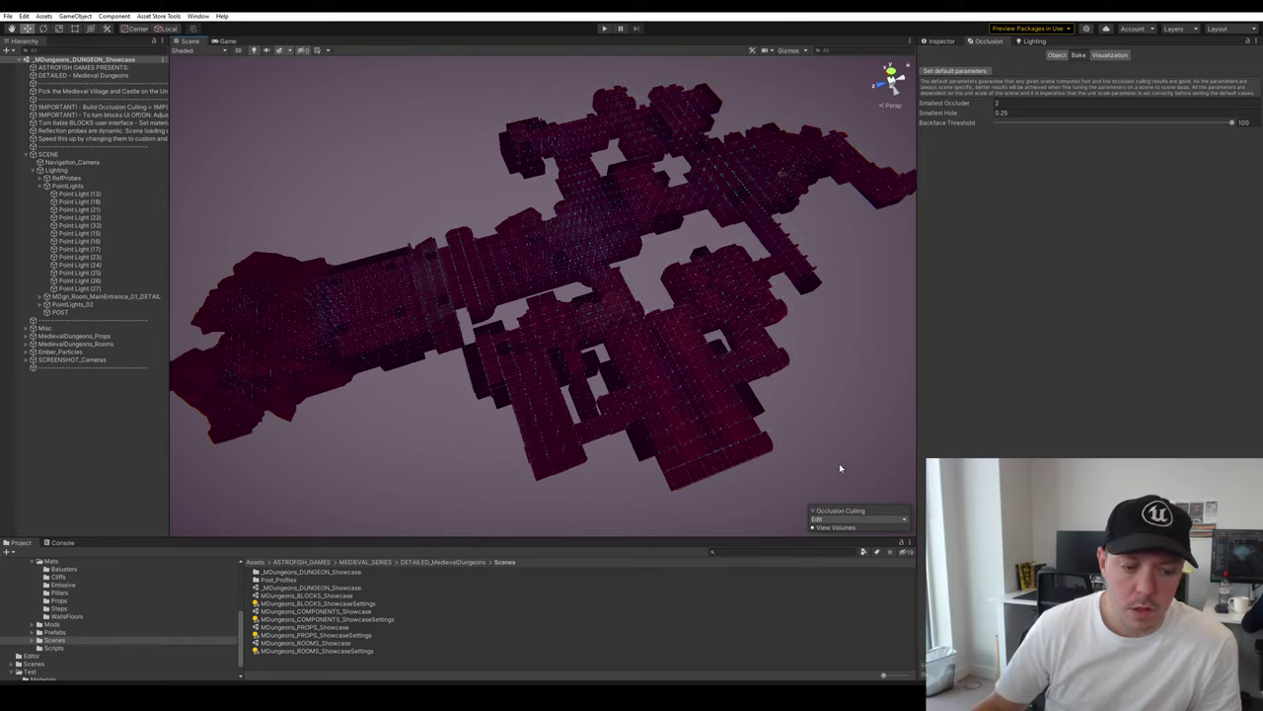
Switch the occlusion culling display from Edit to Visualize and examine which parts of the full dungeon are drawn
left_click(869, 513)
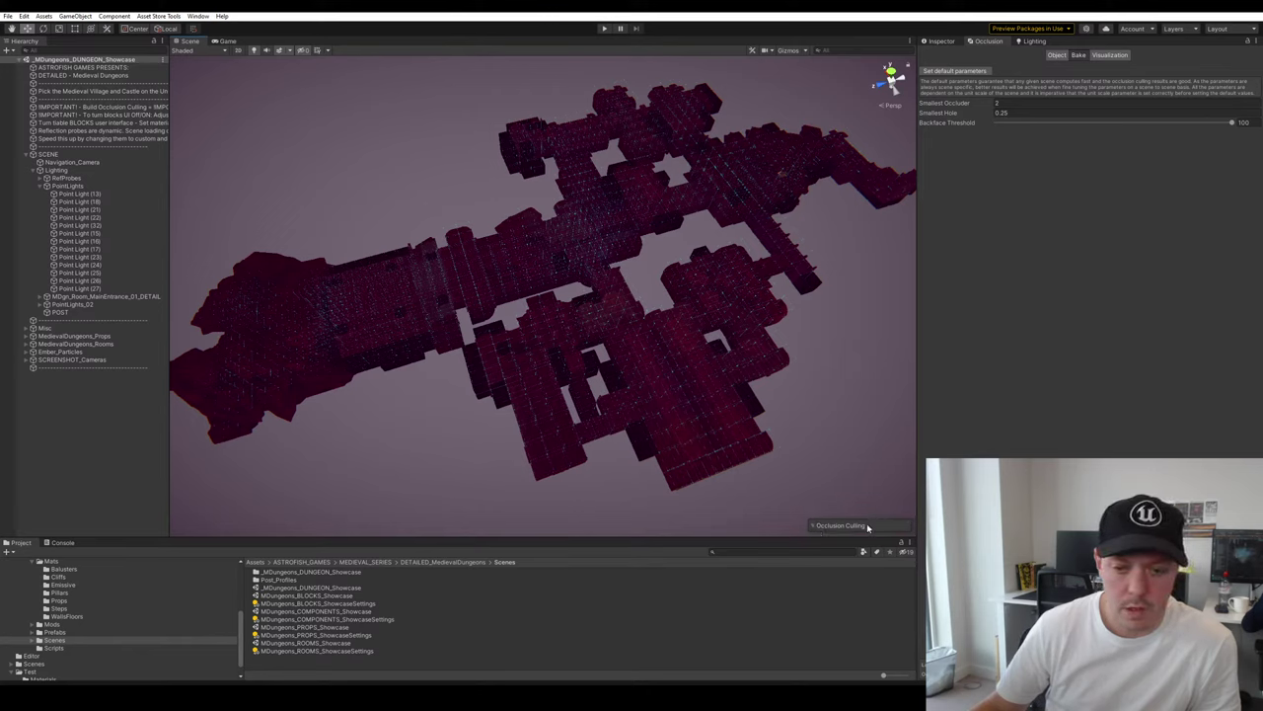
left_click(817, 526)
left_click(820, 519)
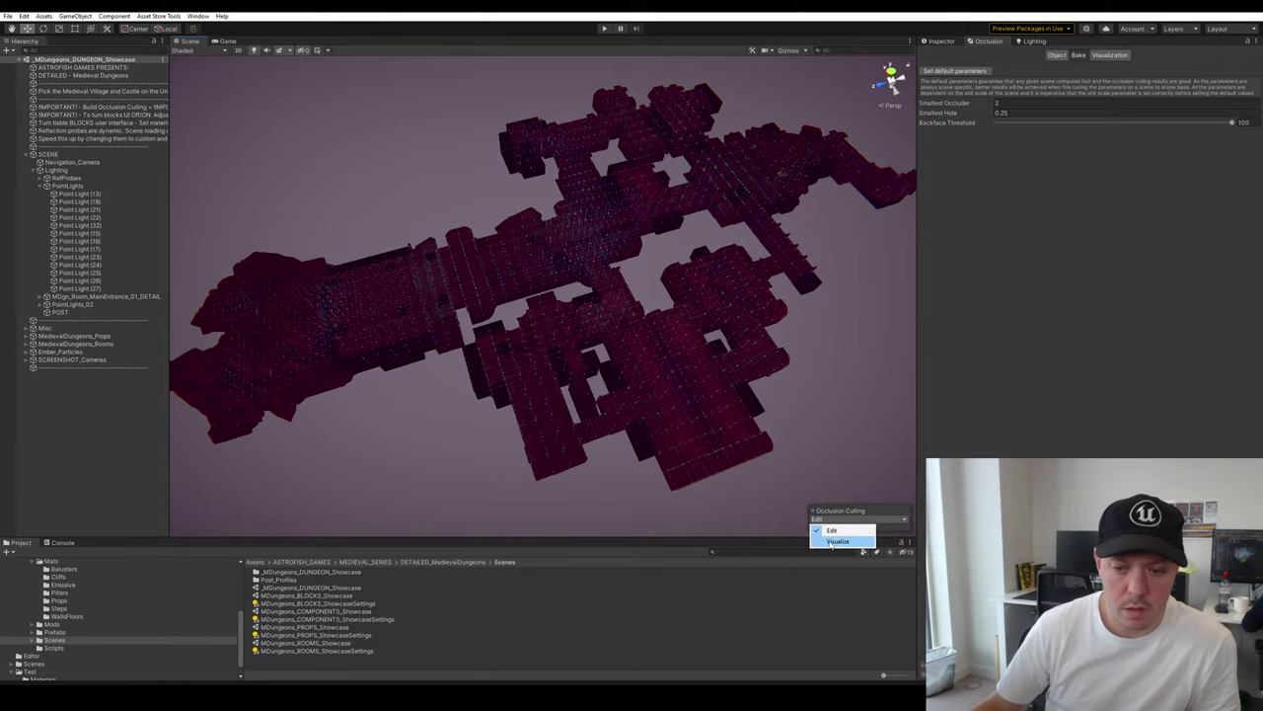
left_click(835, 542)
right_click_drag(645, 257, 717, 268)
key("w")
key("s")
key("s")
key("w")
key("s")
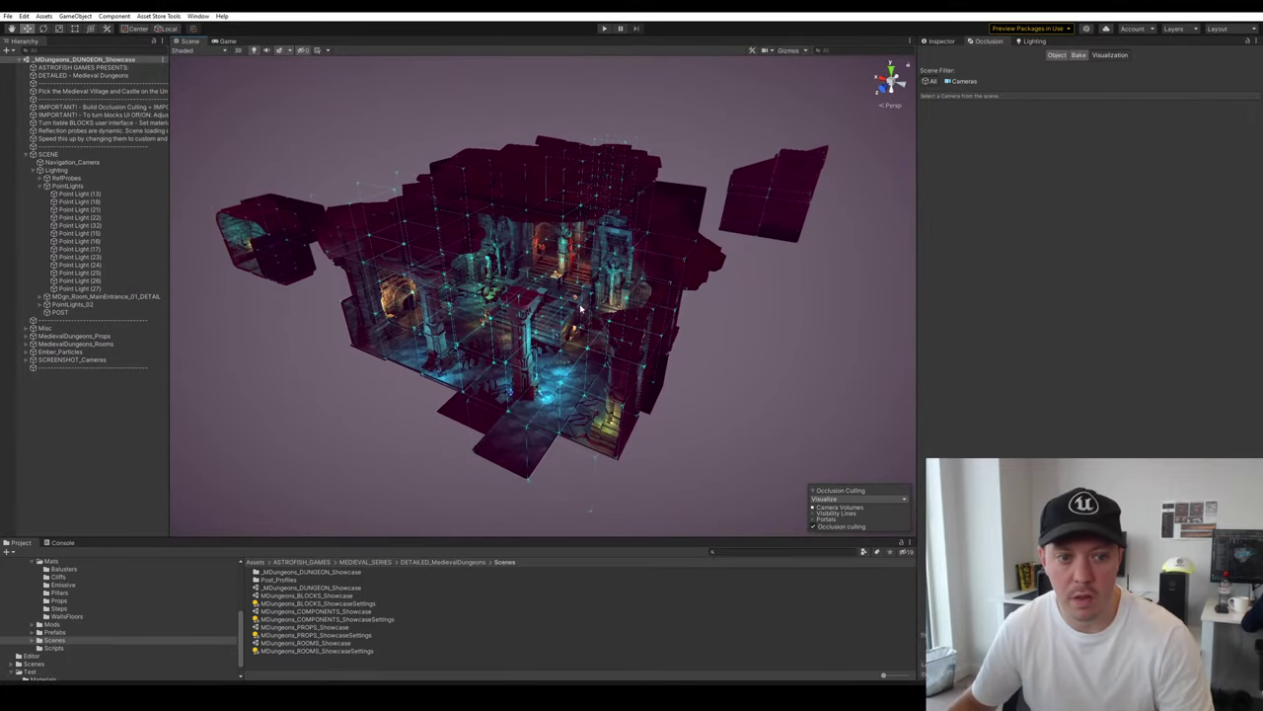
Select Navigation_Camera and turn on the scene gizmos to show its culling volume and preview over the dungeon
left_click(71, 162)
right_click_drag(621, 380, 495, 311)
key("w")
key("w")
left_click(788, 51)
key("s")
key("s")
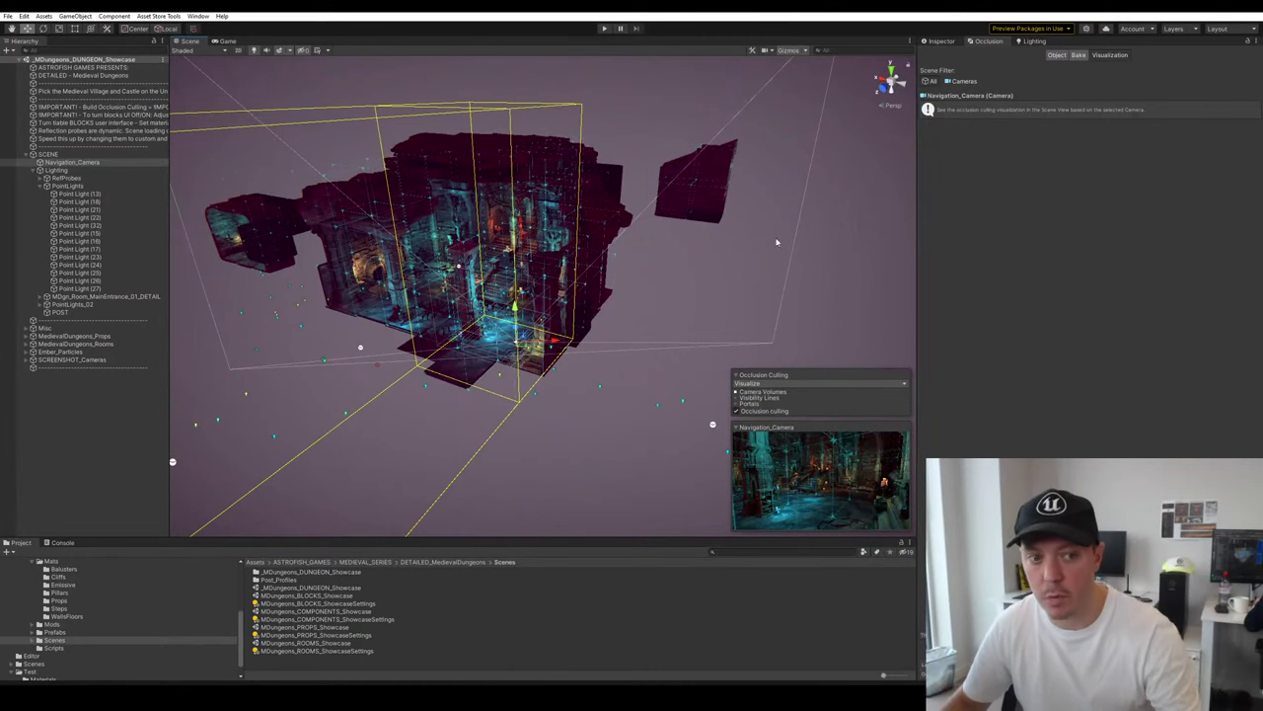
Rotate Navigation_Camera to face another part of the dungeon so the culled geometry updates with its view
right_click_drag(752, 219, 746, 224)
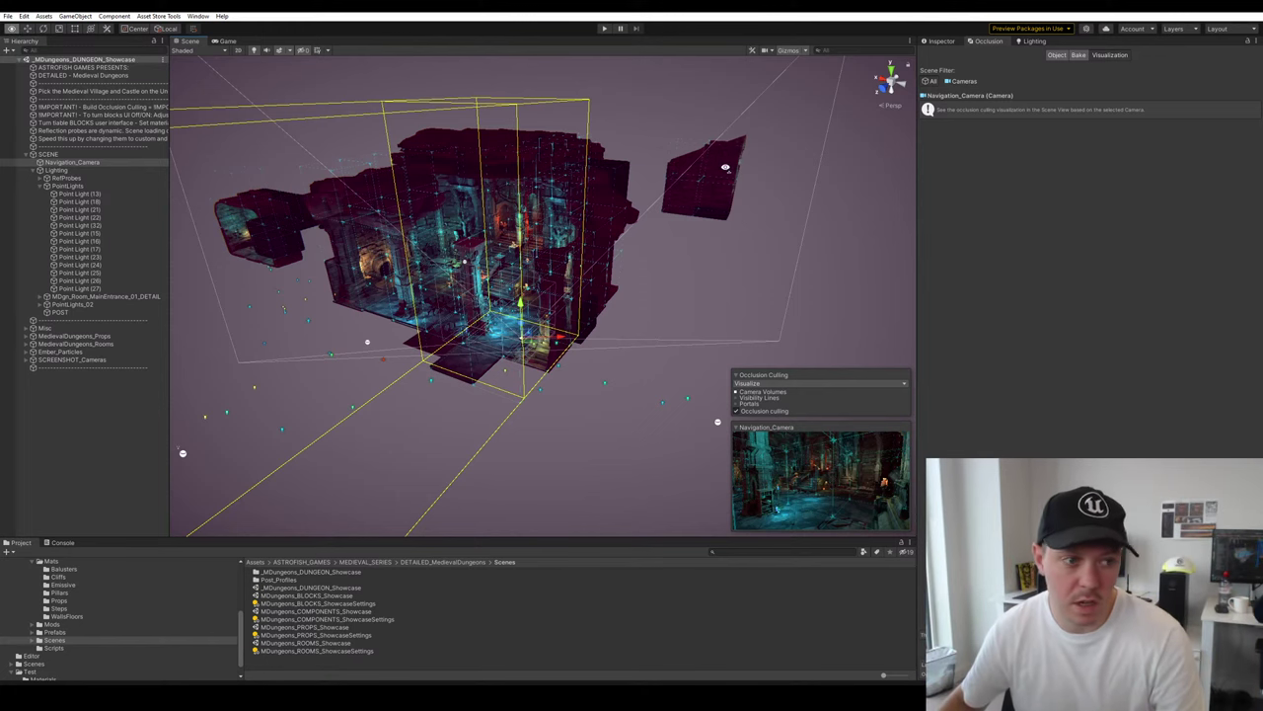
left_click_drag(726, 168, 709, 158, "alt")
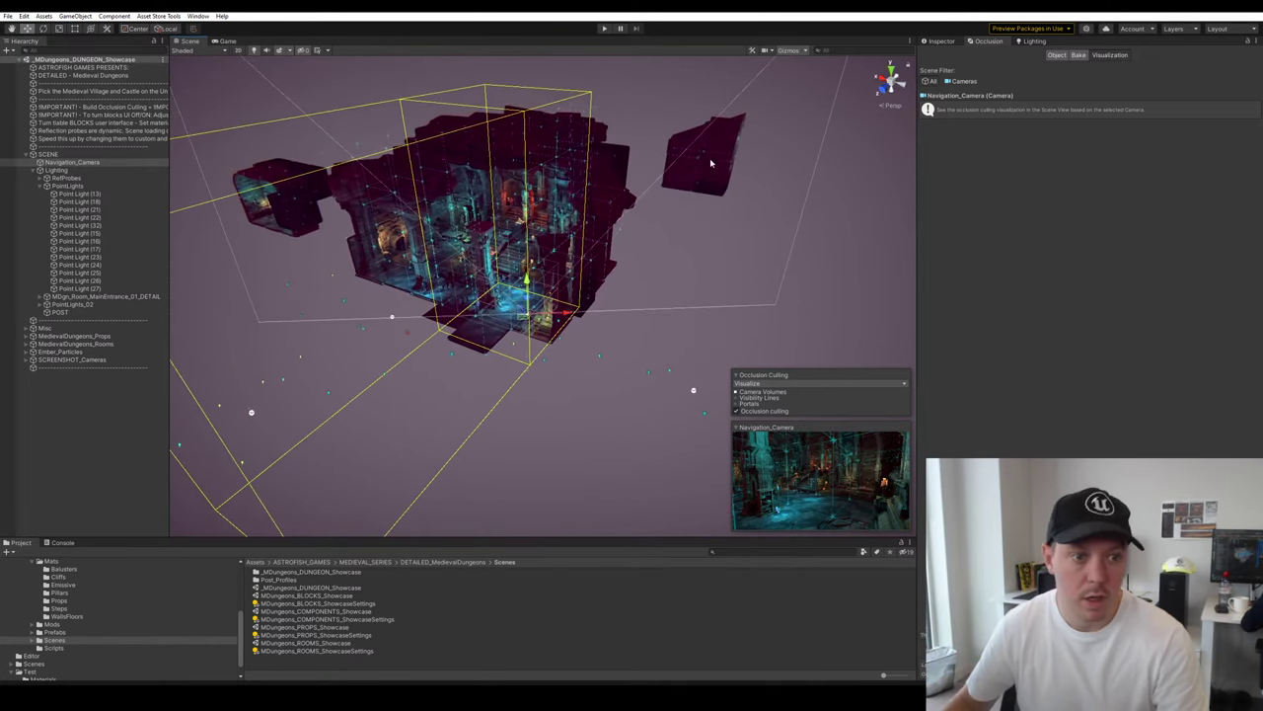
right_click_drag(661, 247, 659, 239)
key("e")
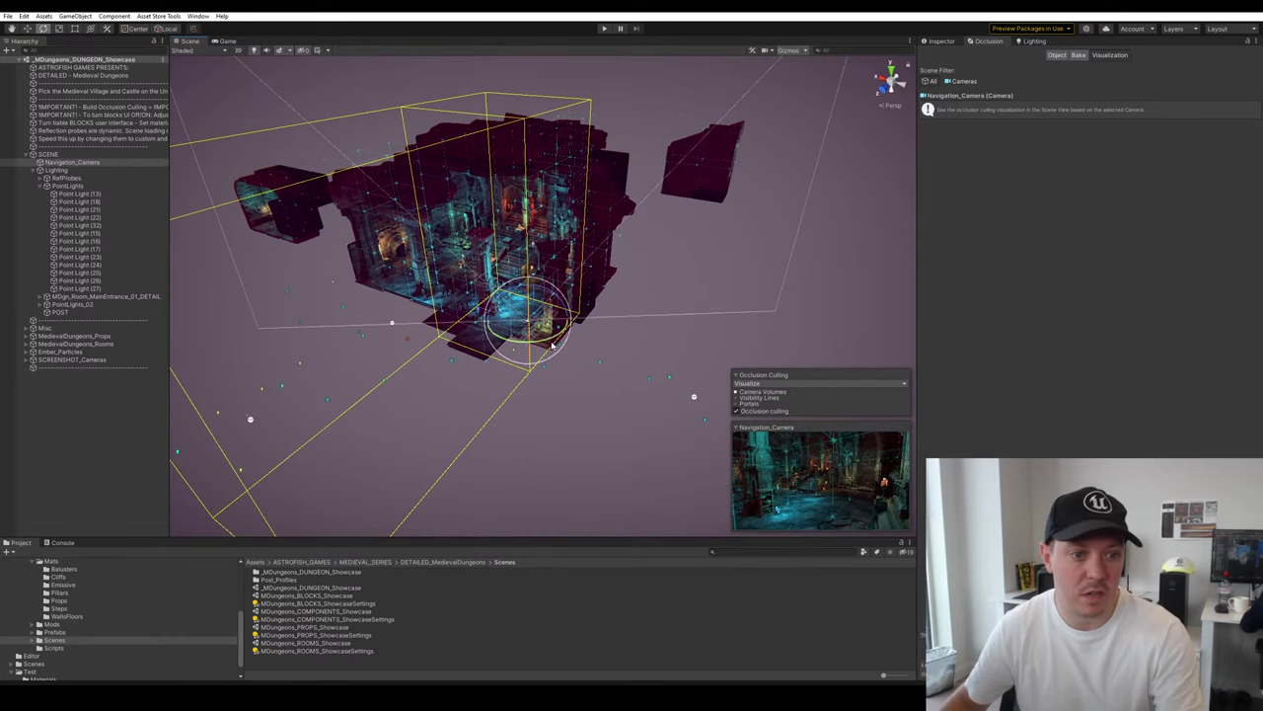
left_click_drag(550, 346, 497, 313)
left_click_drag(679, 327, 951, 319)
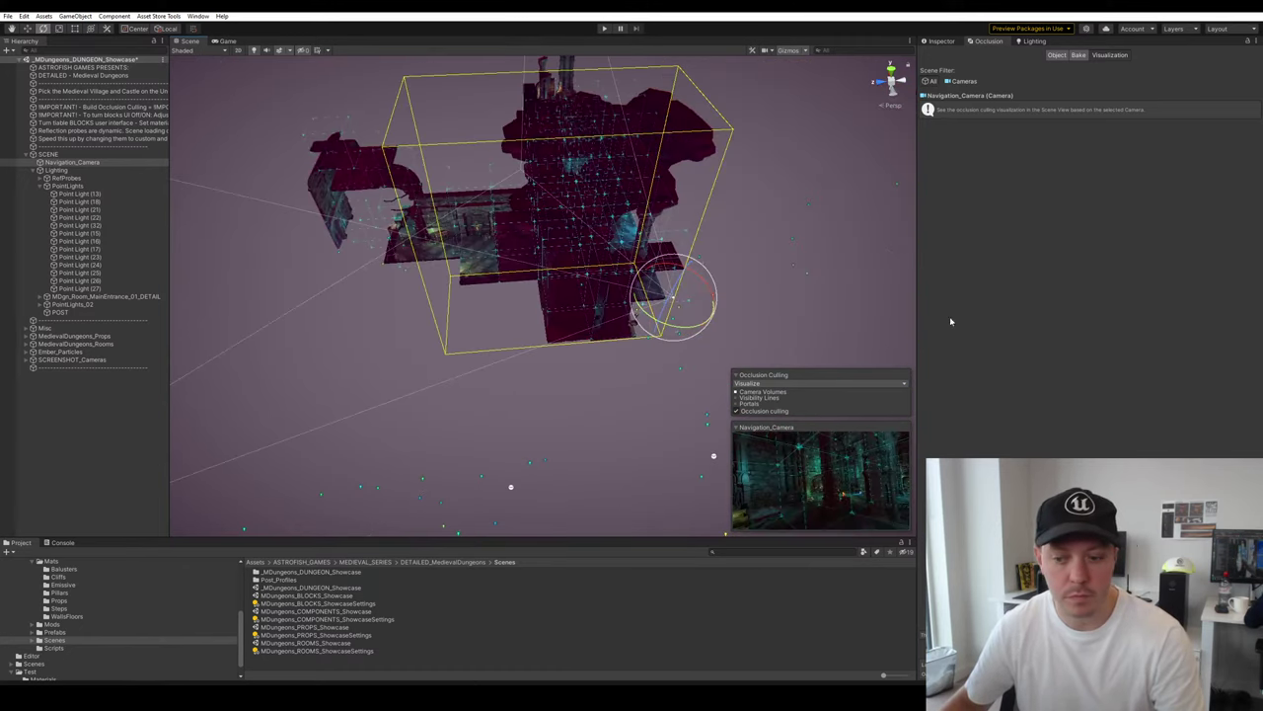
Return the occlusion culling display to Edit mode over the whole dungeon and bring up the bake settings
left_click(770, 384)
left_click(752, 393)
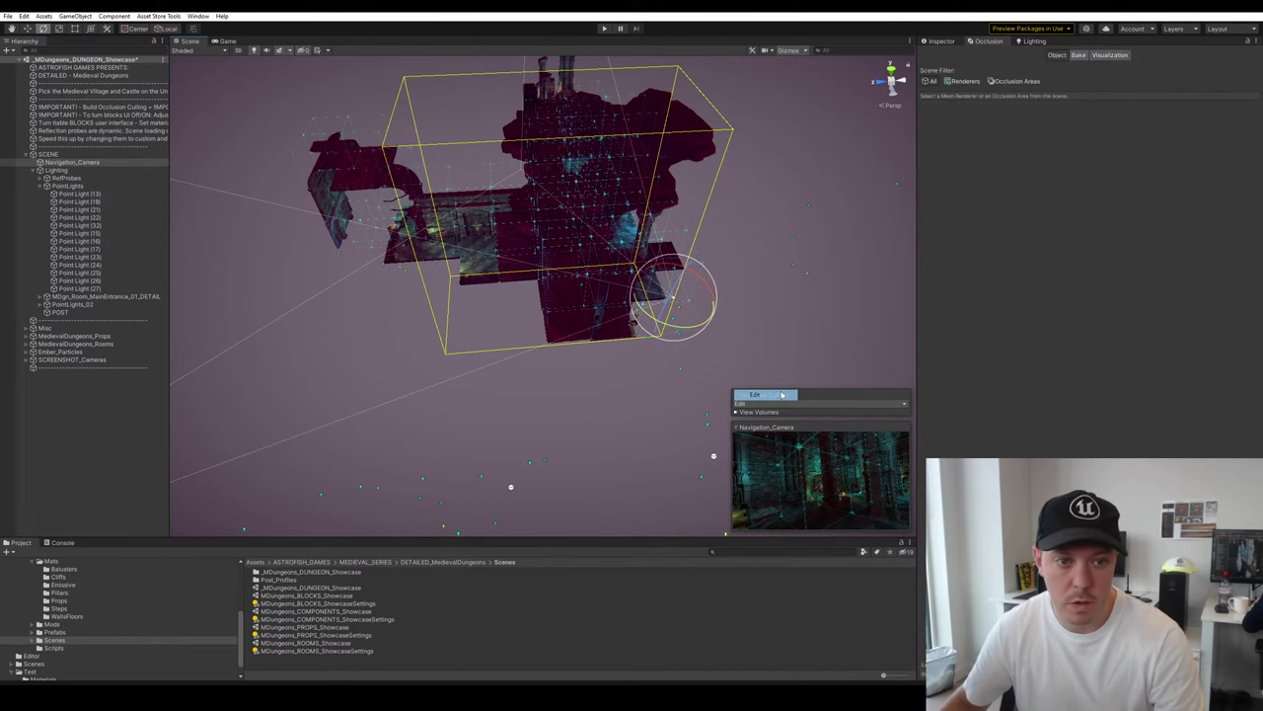
key("s")
right_click_drag(738, 240, 656, 254)
left_click(792, 189)
right_click_drag(793, 191, 804, 179)
key("w")
left_click_drag(806, 190, 698, 353, "alt")
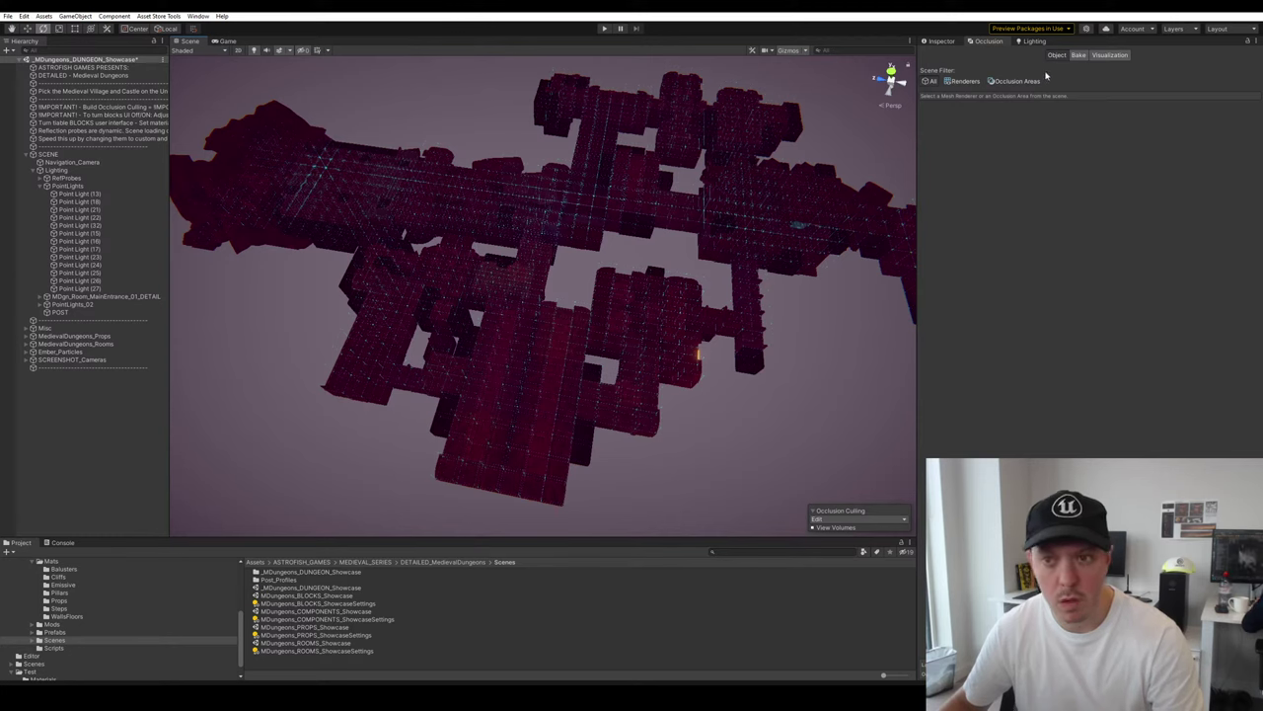
left_click(1077, 56)
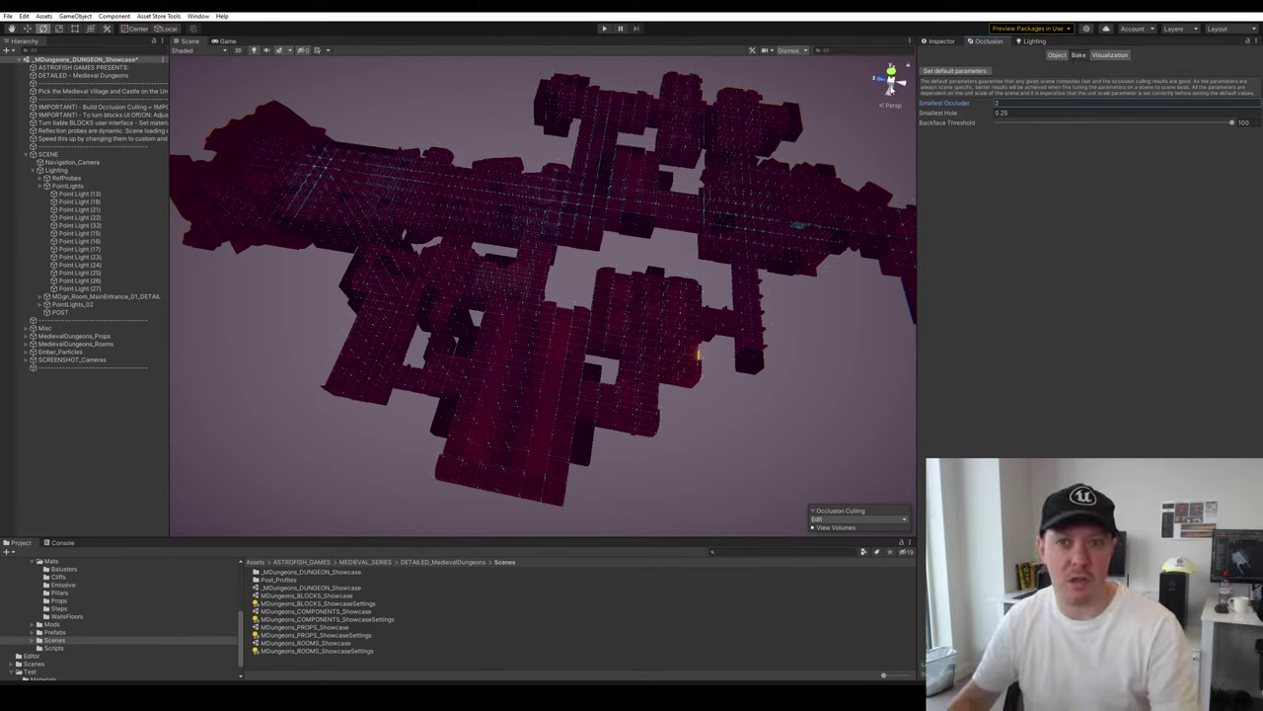
Collapse the SCENE group and widen the Hierarchy so the scene's note entries can be read in full
left_click(27, 155)
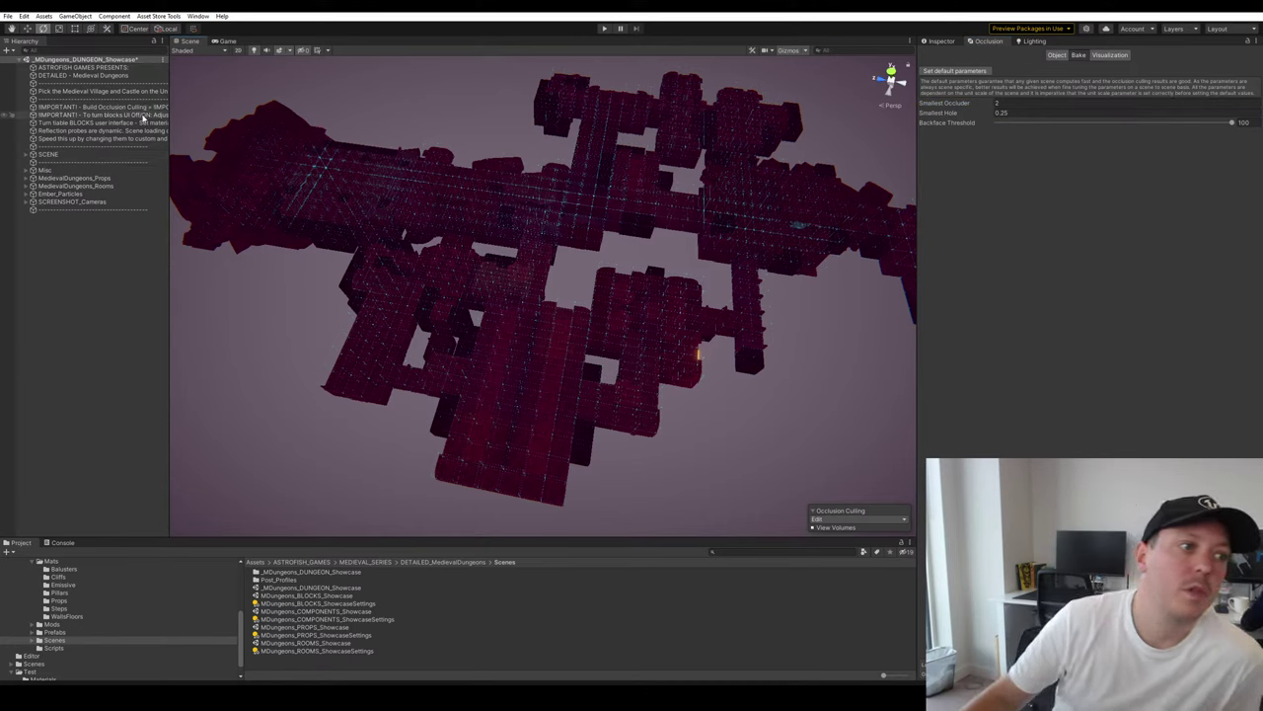
left_click_drag(169, 122, 306, 122)
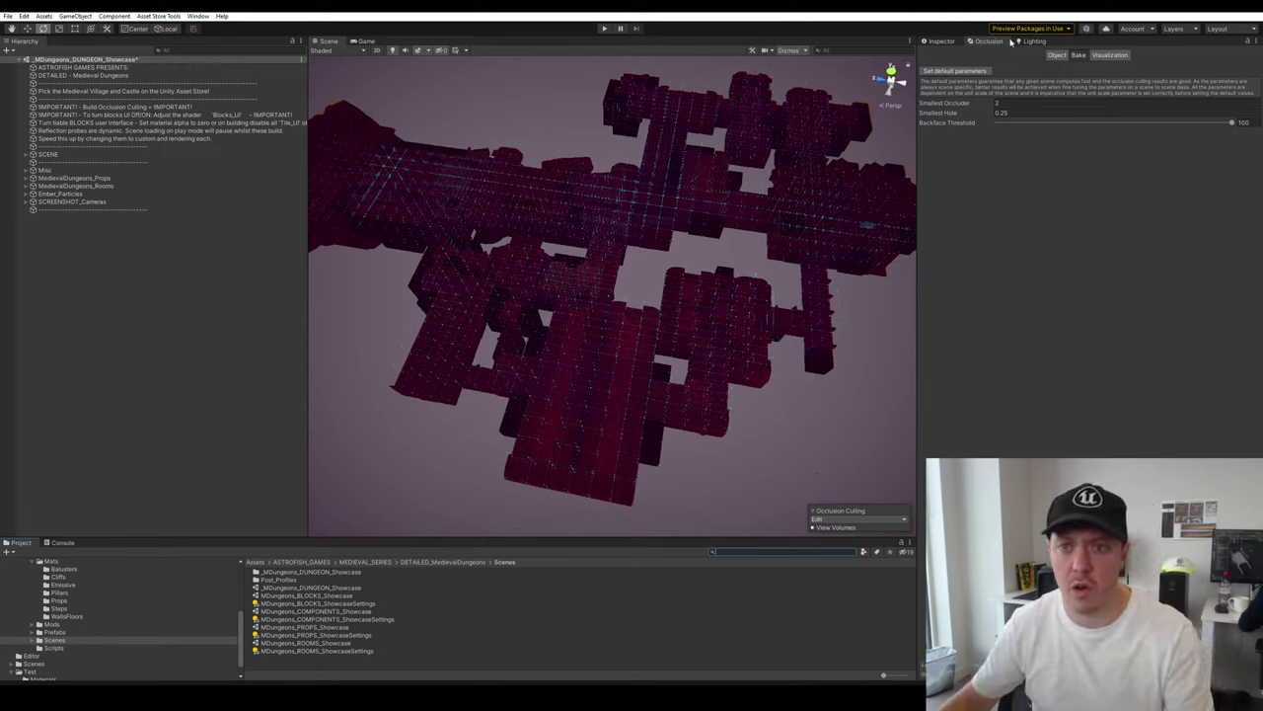
Search the project for the Blocks_UI material and lower its text color's alpha to zero to hide the block outlines
left_click(946, 43)
left_click(750, 552)
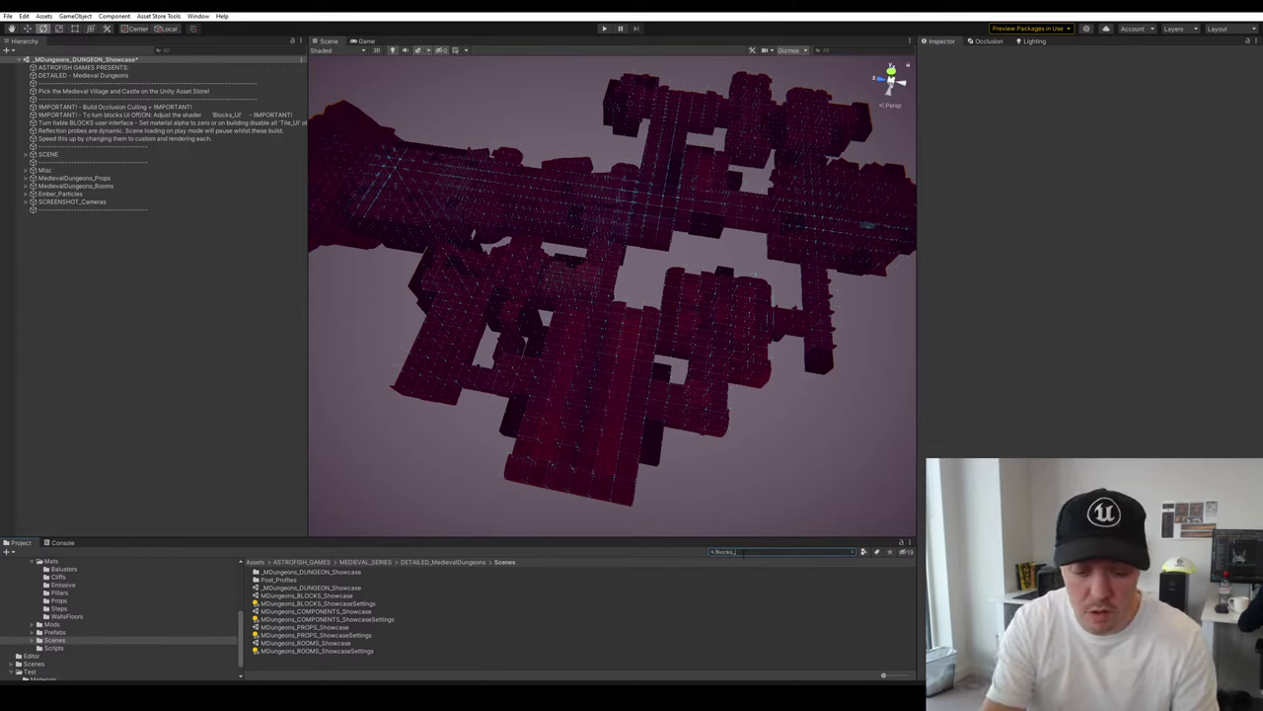
left_click(287, 572)
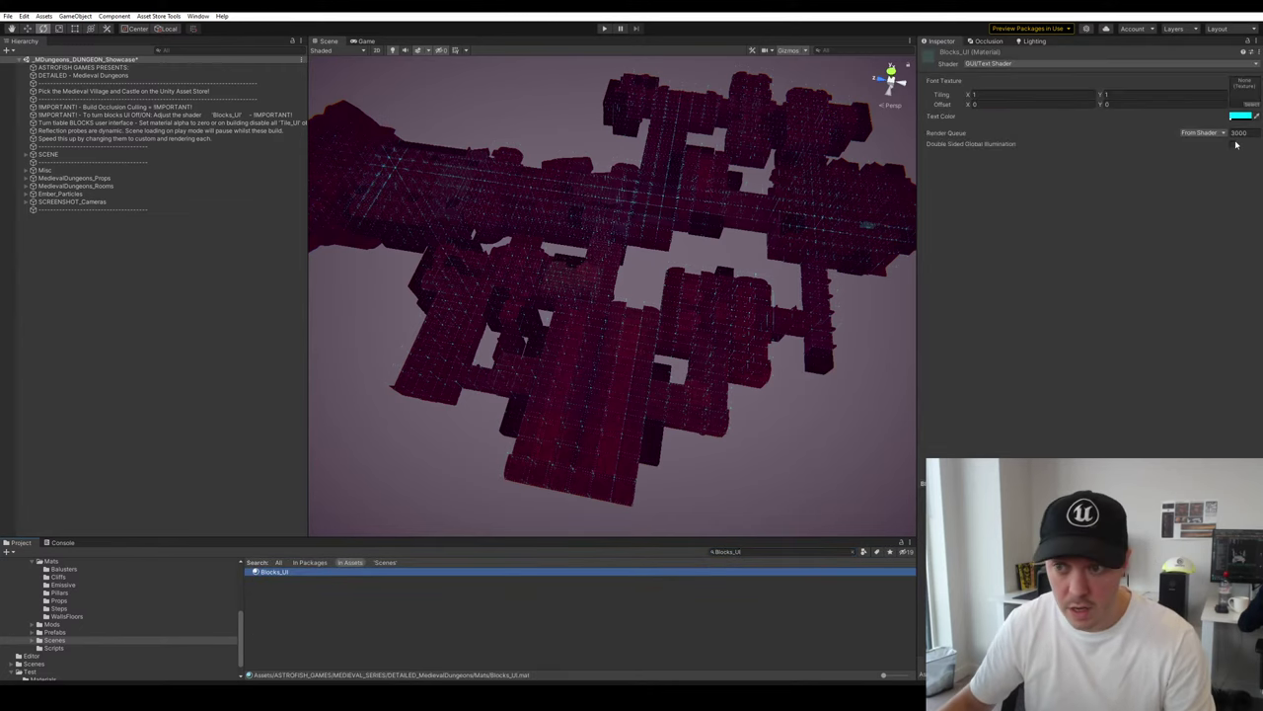
left_click(1238, 116)
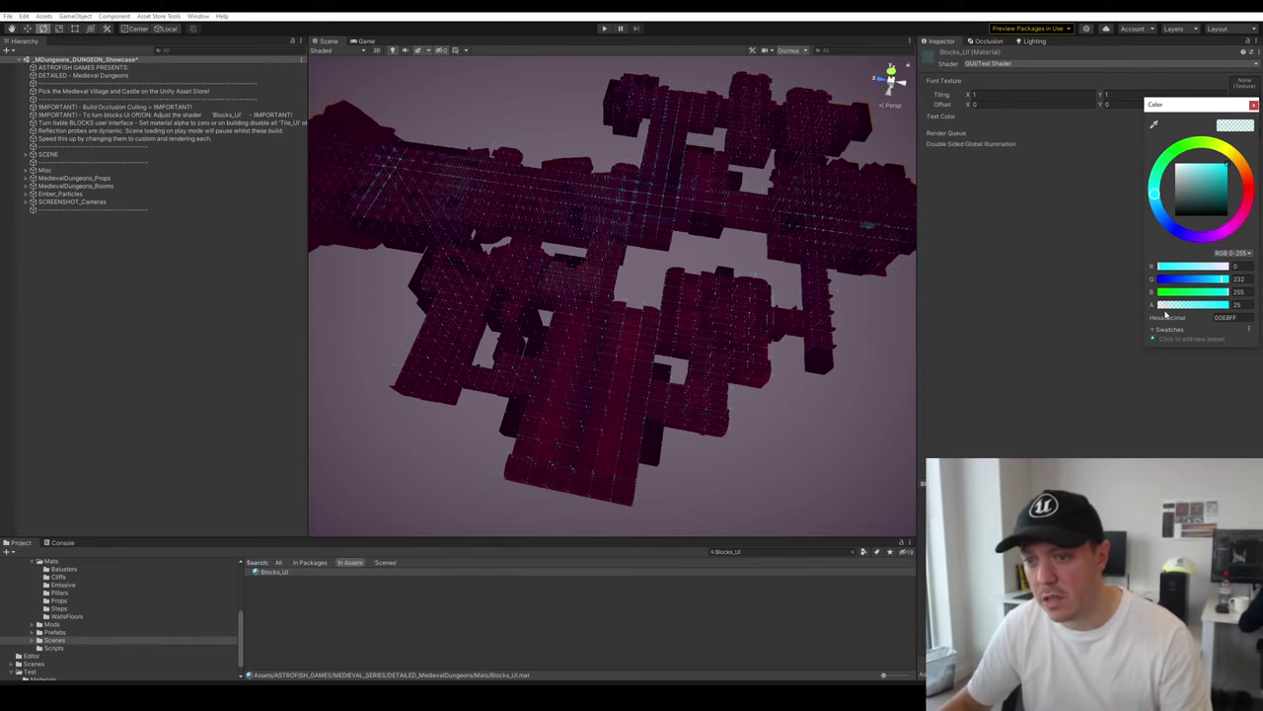
left_click_drag(1166, 305, 1109, 306)
Fly into the candlelit hall with the stacked crates and turn off the scene gizmos to view it without overlays
right_click(734, 383)
scroll(733, 382, "up", 10)
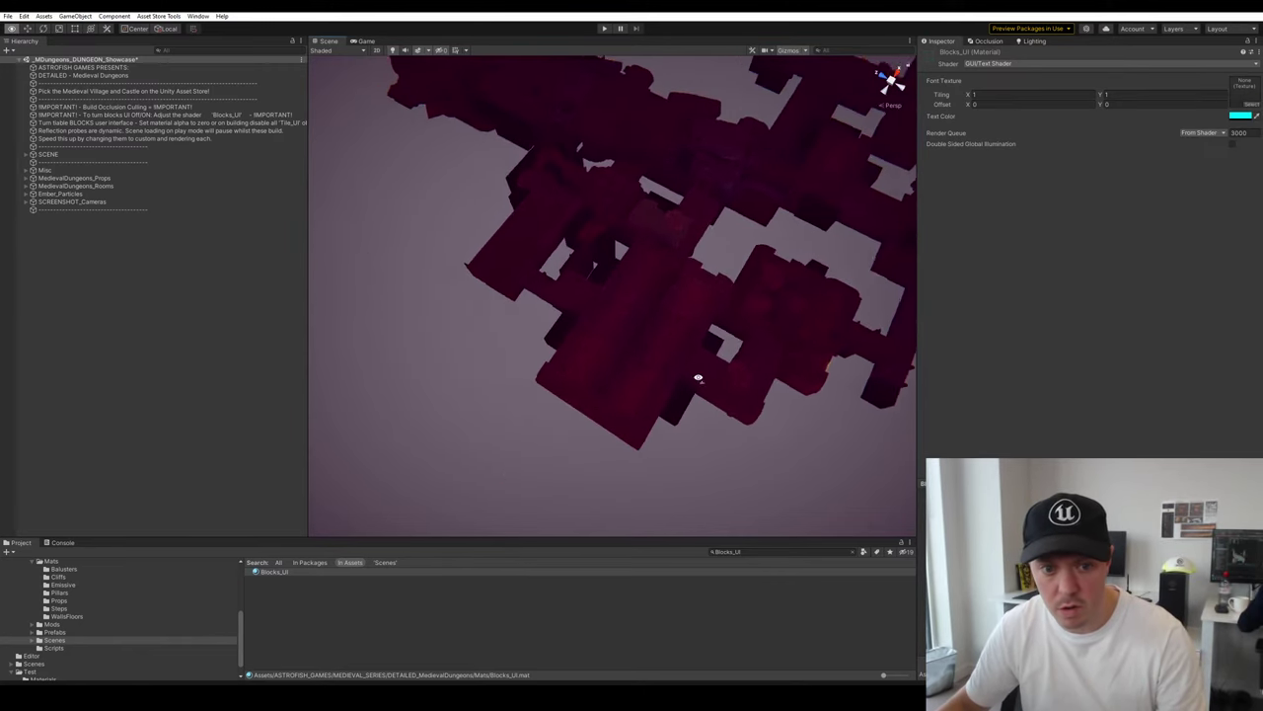
right_click_drag(745, 377, 818, 267)
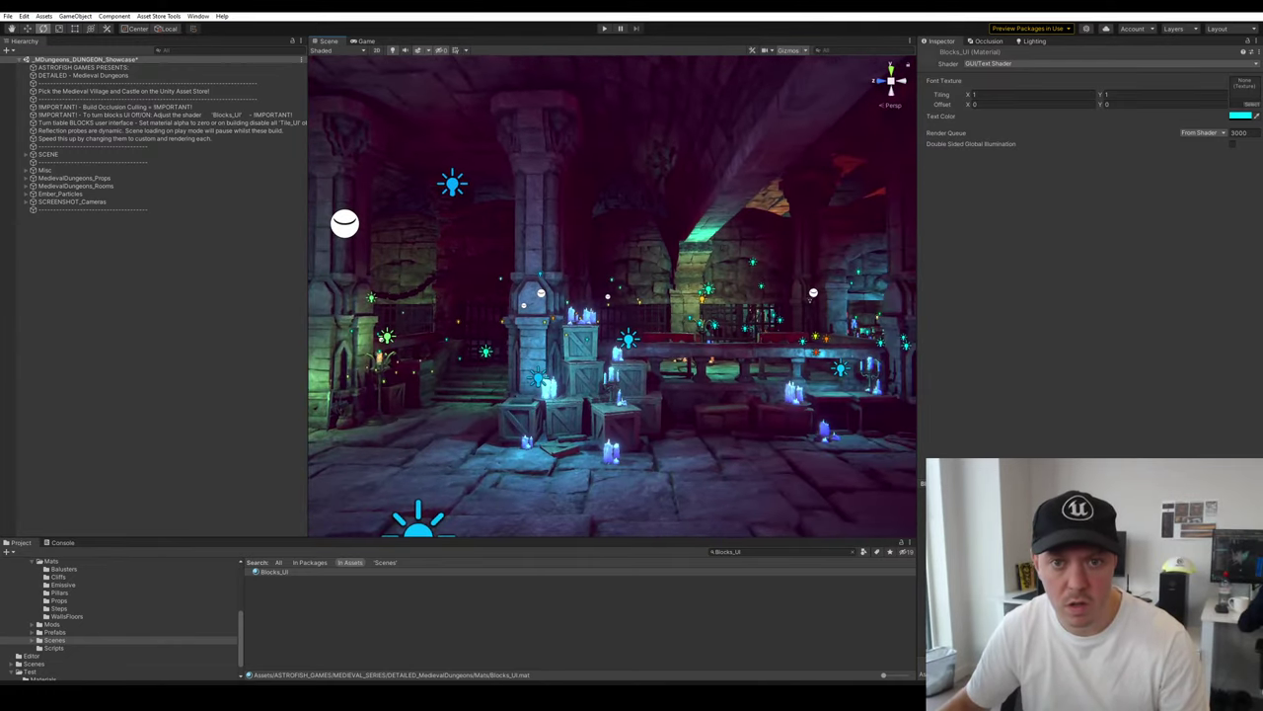
left_click(791, 51)
right_click_drag(805, 321, 769, 342)
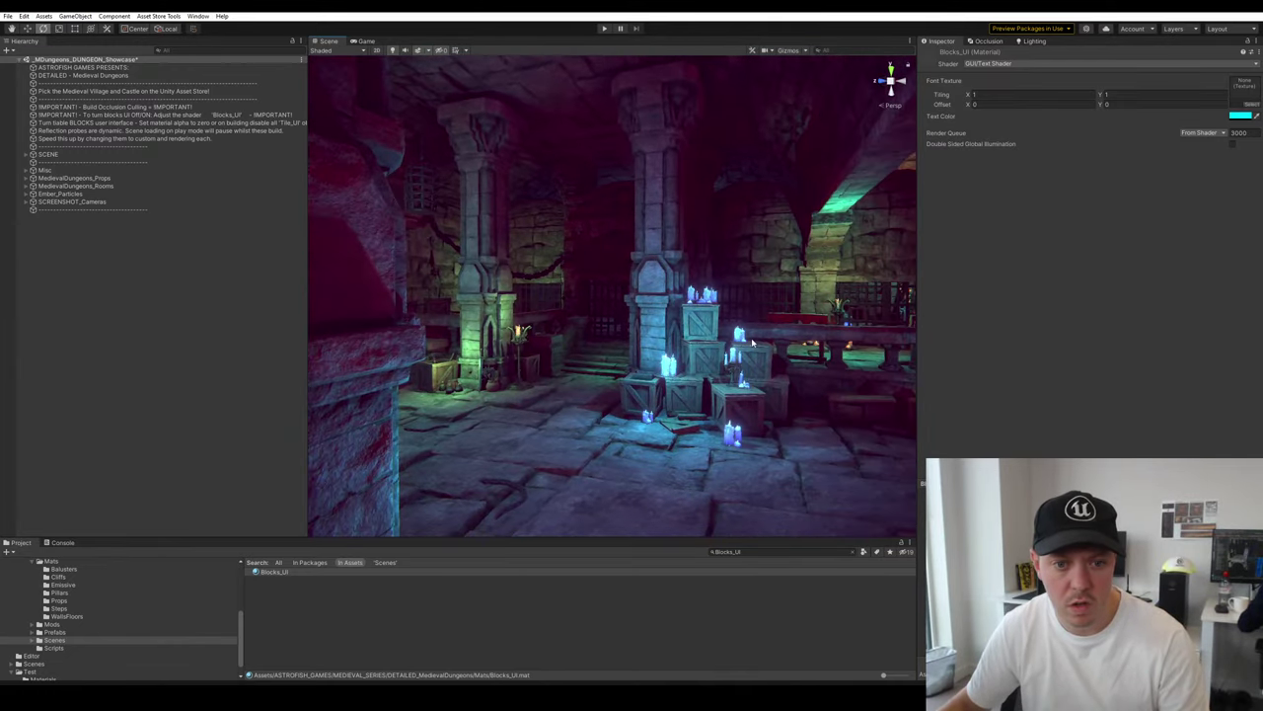
Undo the Blocks_UI alpha change to compare the hall with its block outlines, and reinstate the transparent setting
key("ctrl+z")
left_click(788, 342)
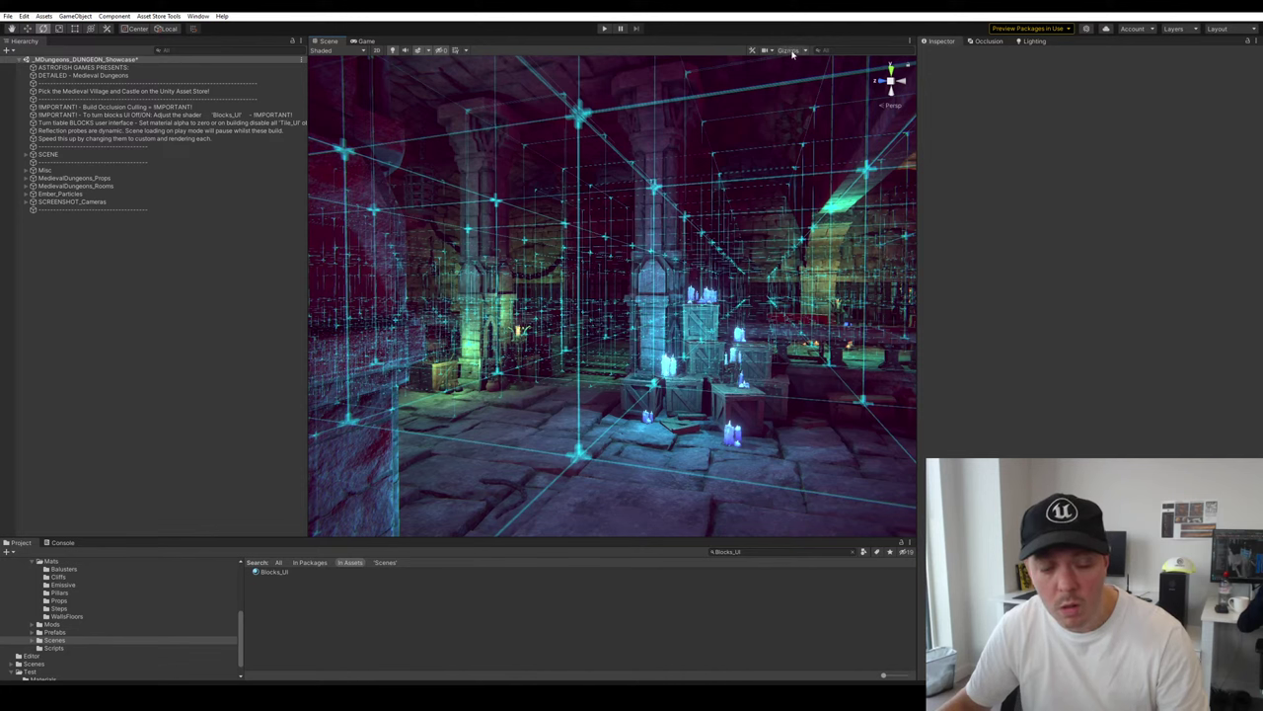
key("ctrl+z")
key("ctrl+z")
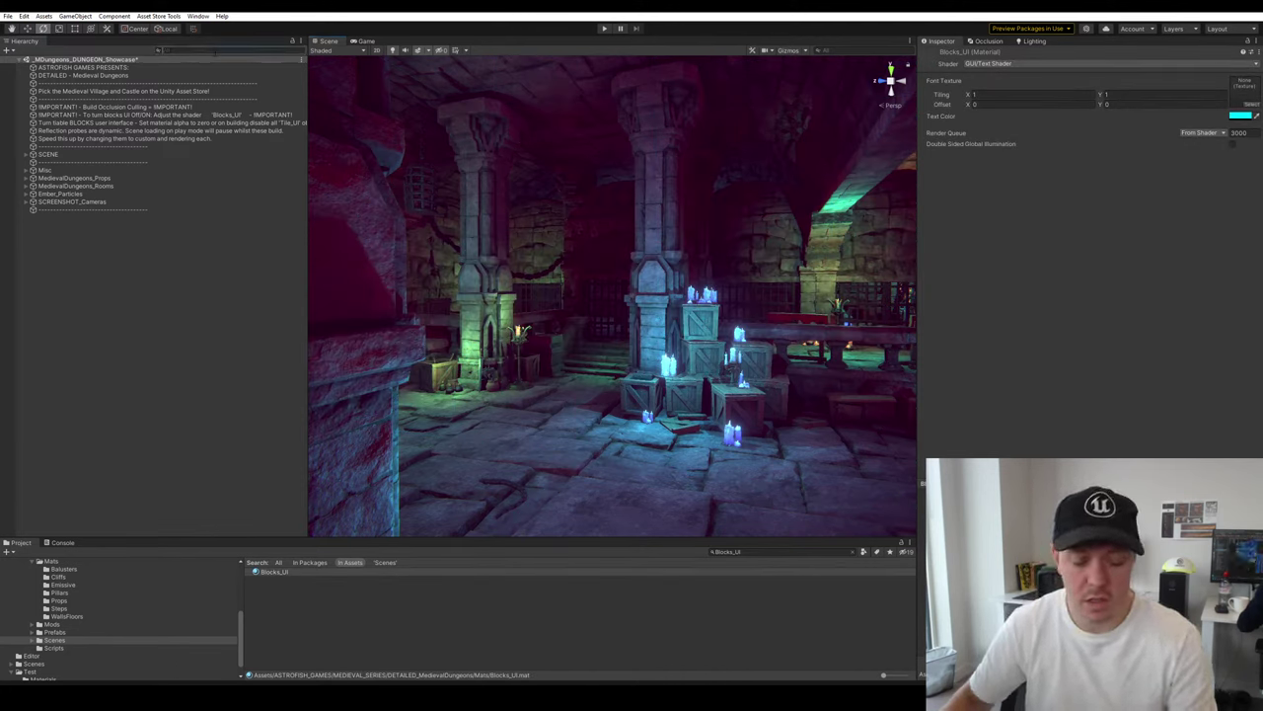
left_click(216, 52)
type("Tile")
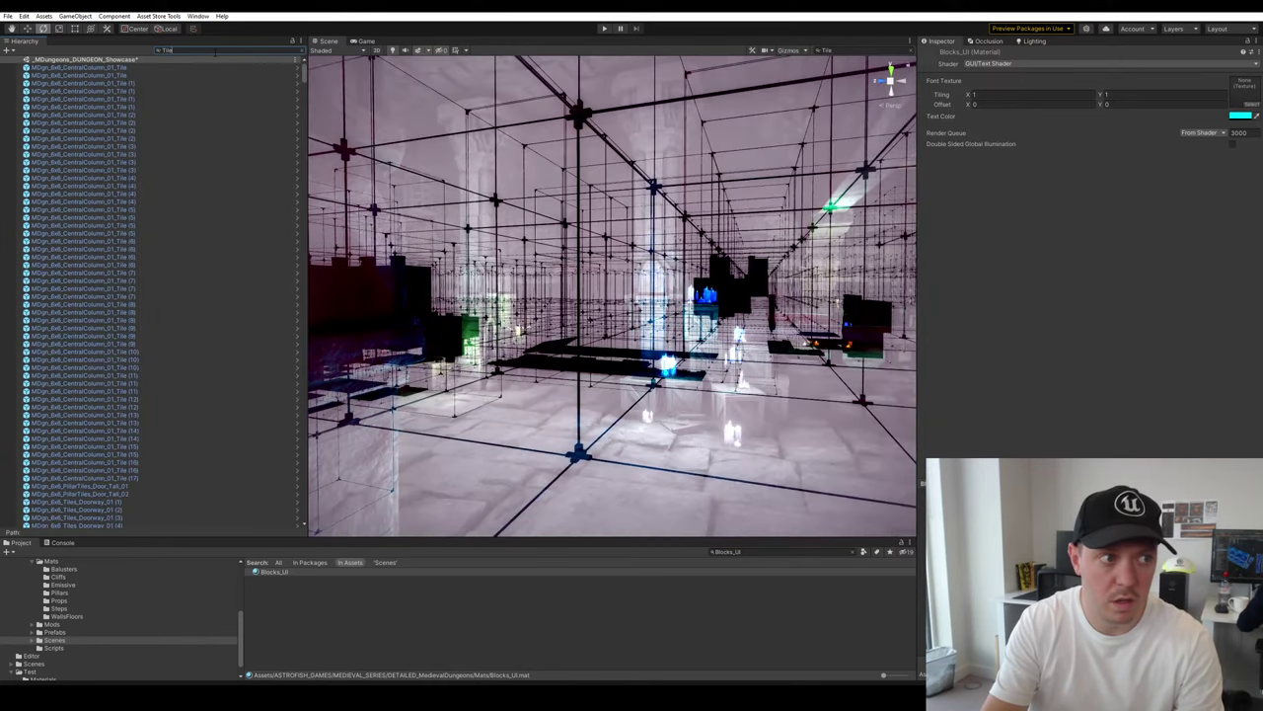
key("BackSpace")
key("BackSpace")
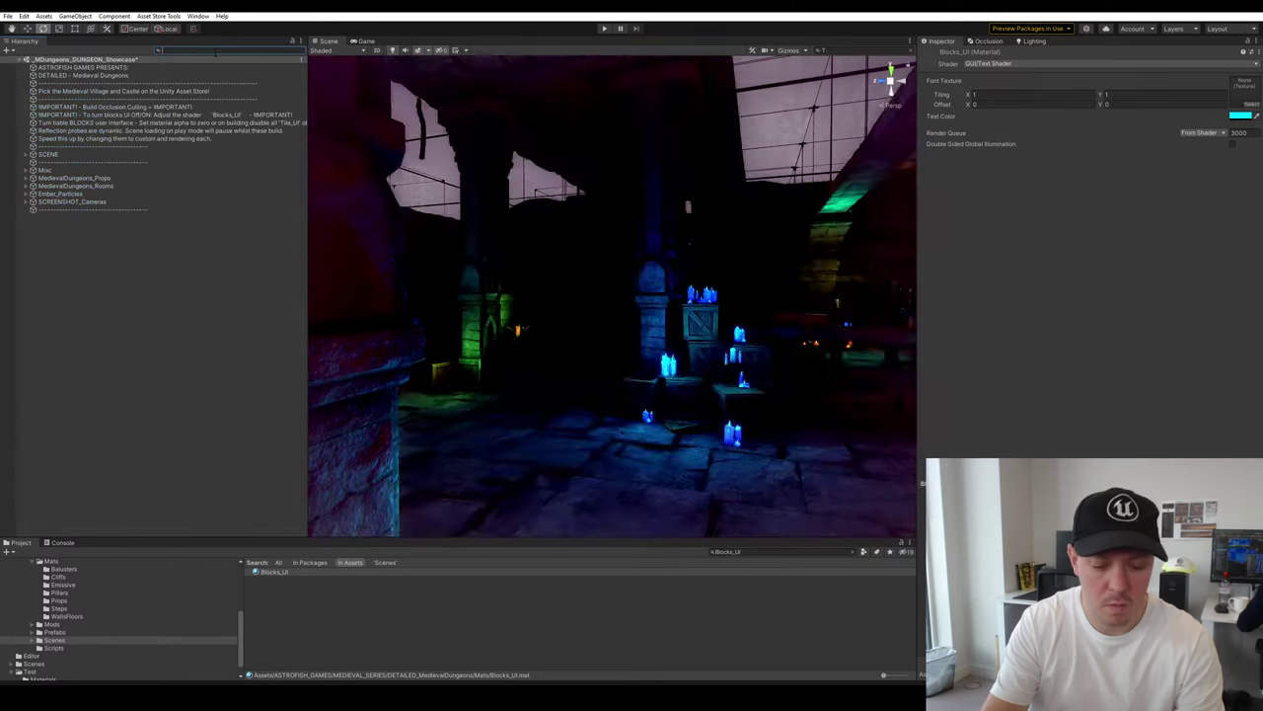
Filter the Hierarchy by "Block_", select one of the ASTROFISH_Block_UI objects and frame it in the scene
type("Bl")
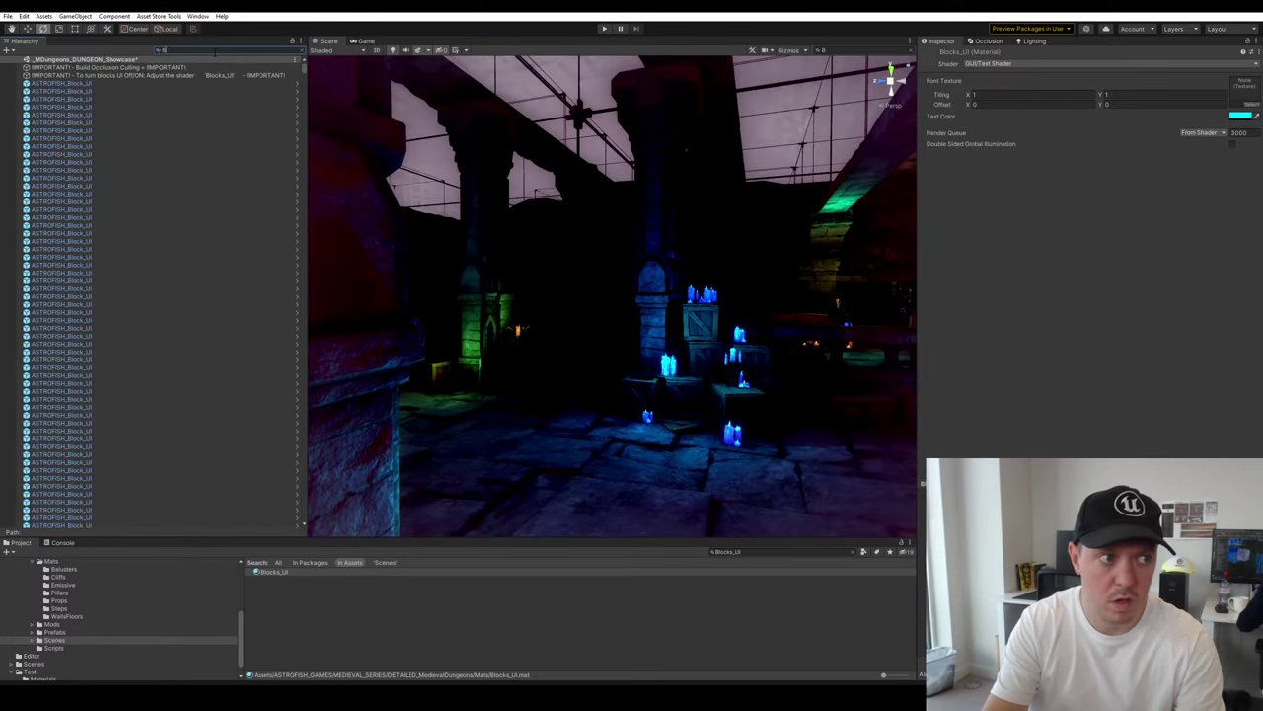
type("ocks_")
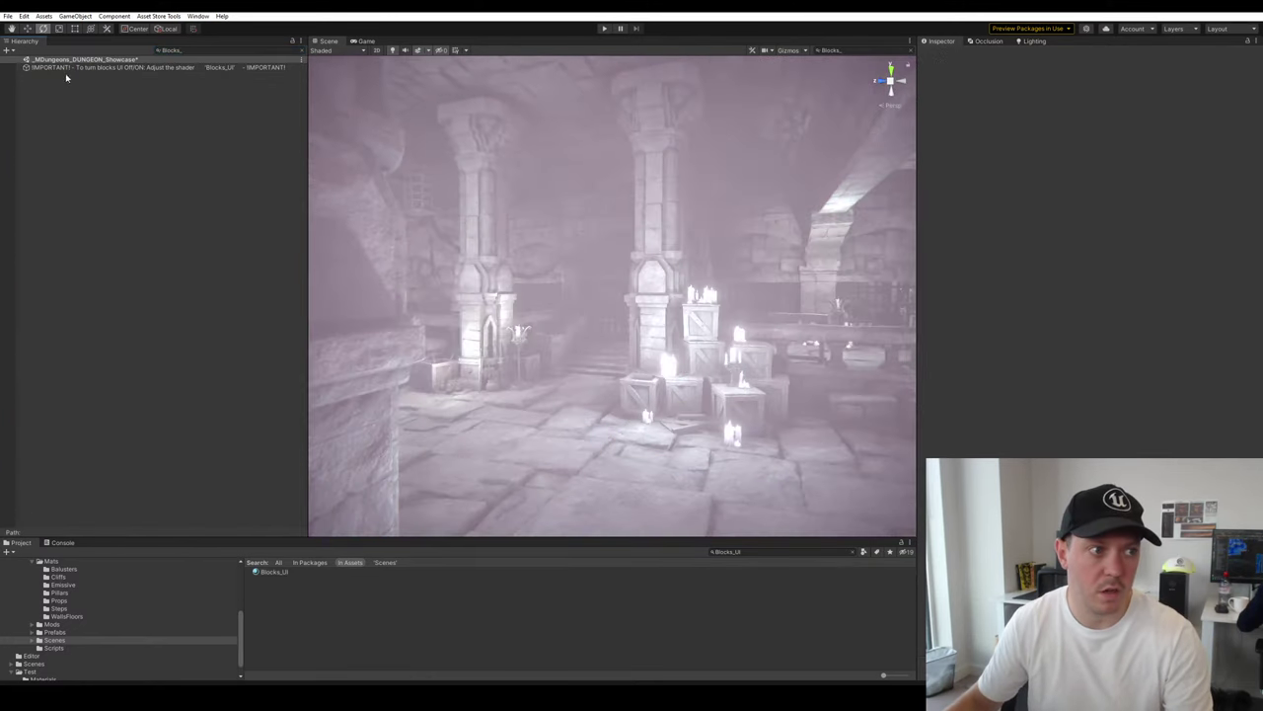
key("BackSpace")
key("BackSpace")
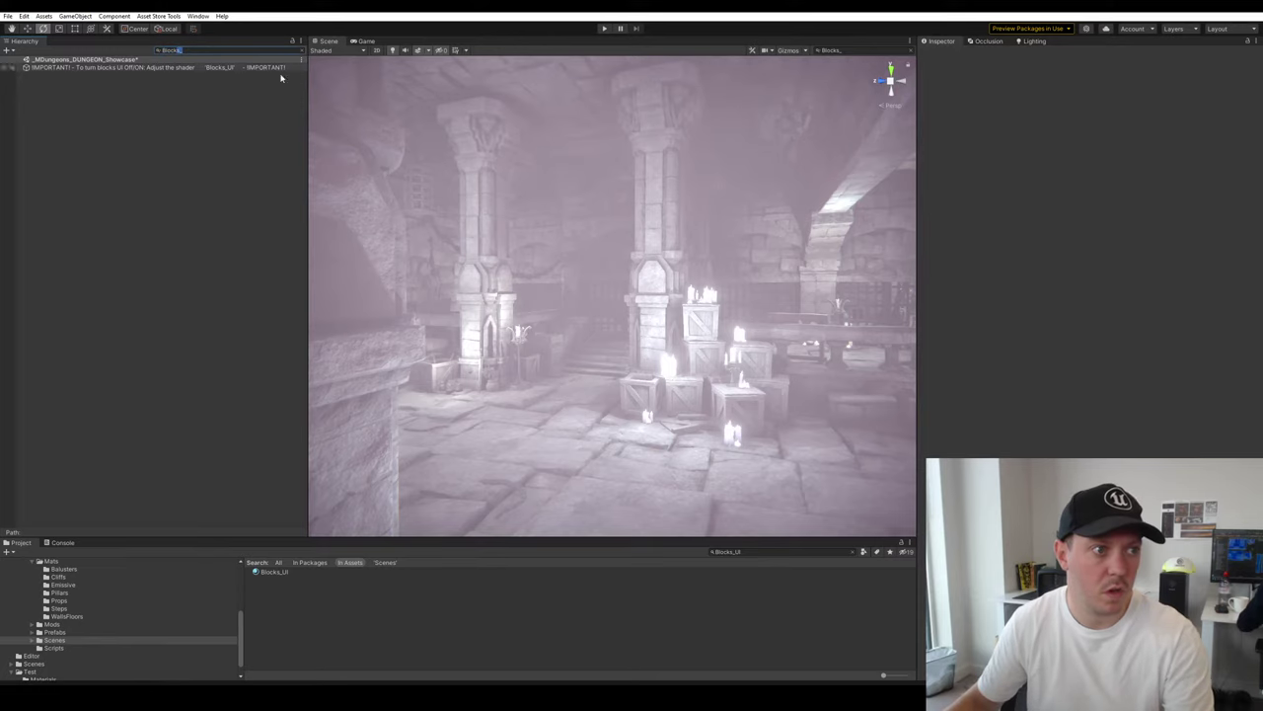
type("_")
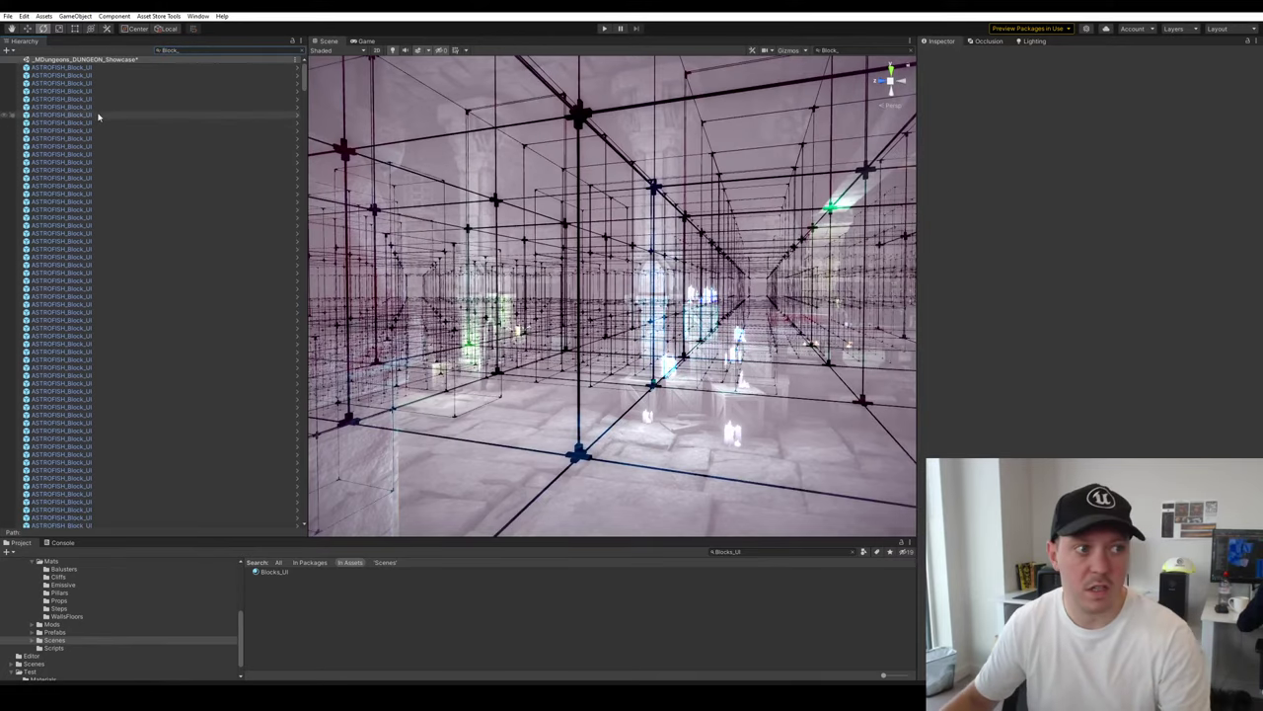
left_click(99, 115)
key("f")
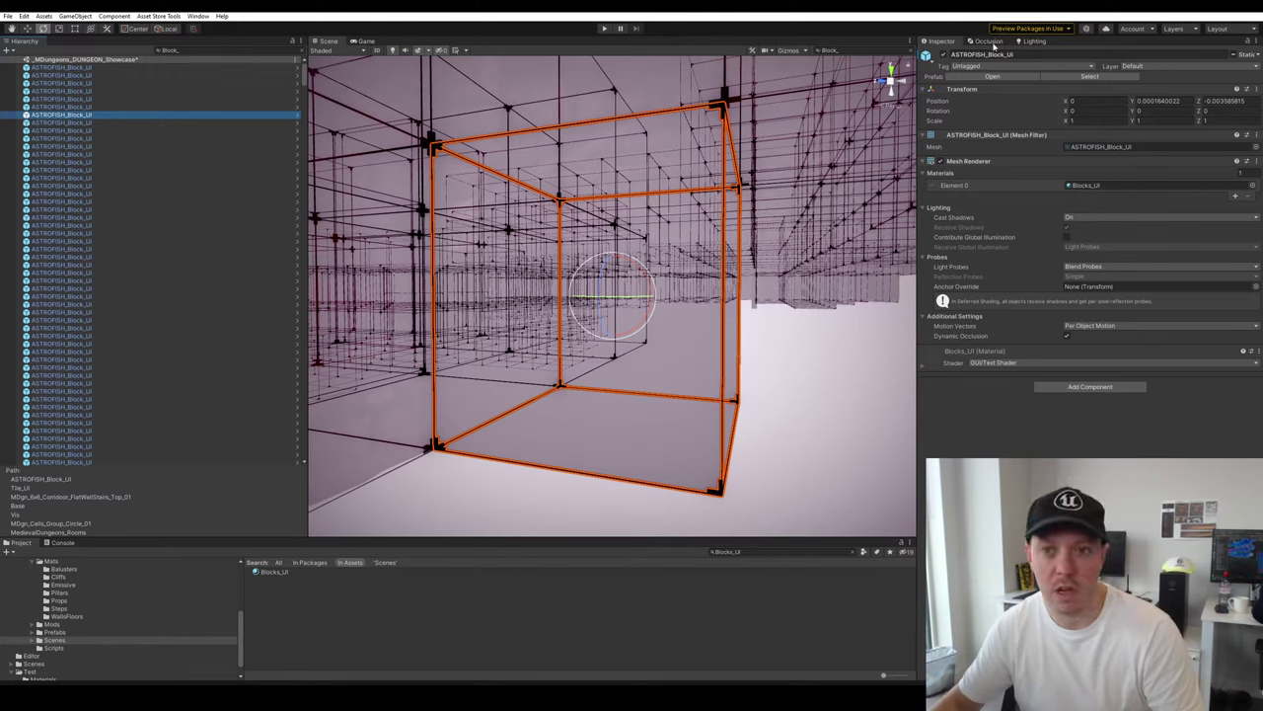
Deactivate and reactivate the selected ASTROFISH_Block_UI object to compare its outline, and clear the Hierarchy filter and selection
left_click(945, 55)
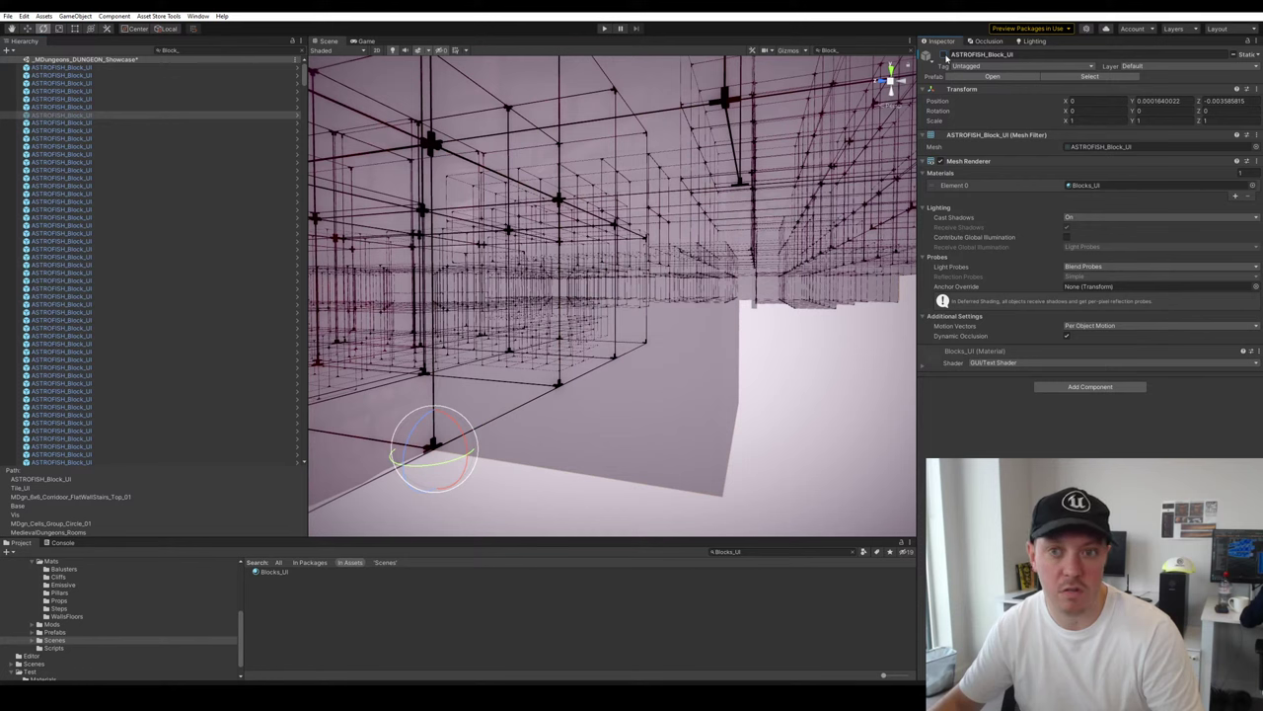
left_click(945, 54)
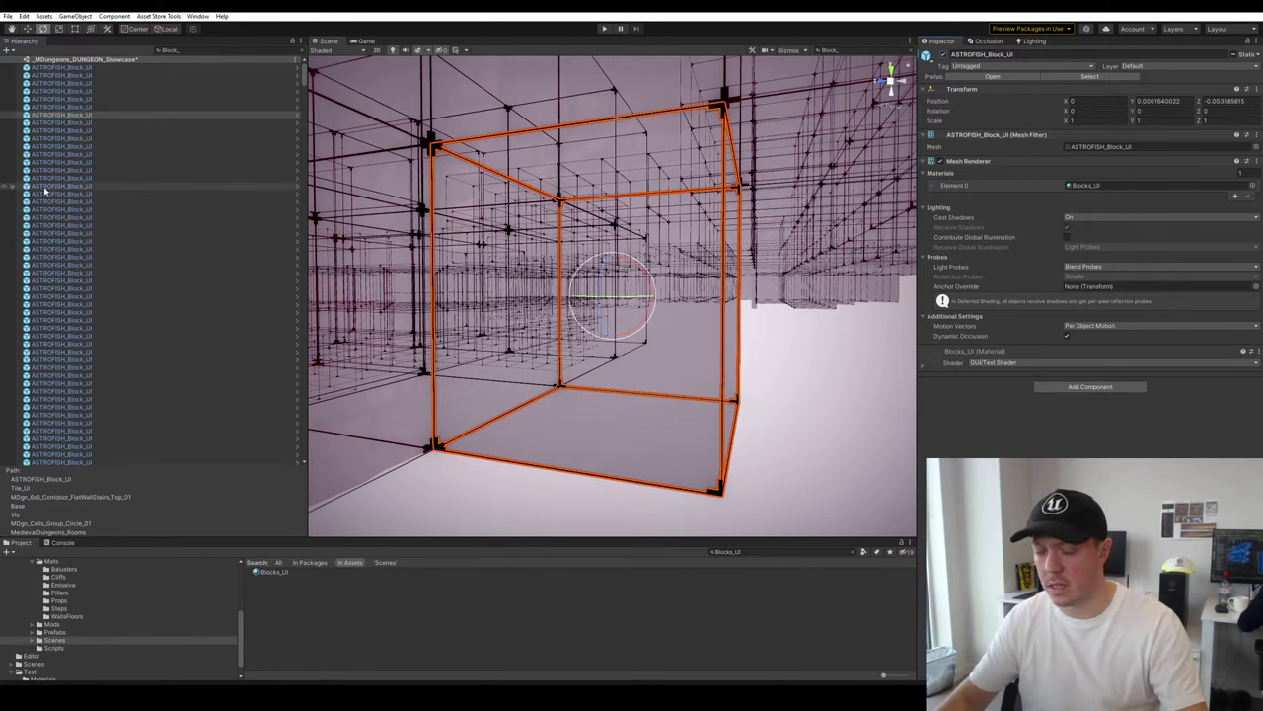
left_click(302, 50)
left_click(789, 341)
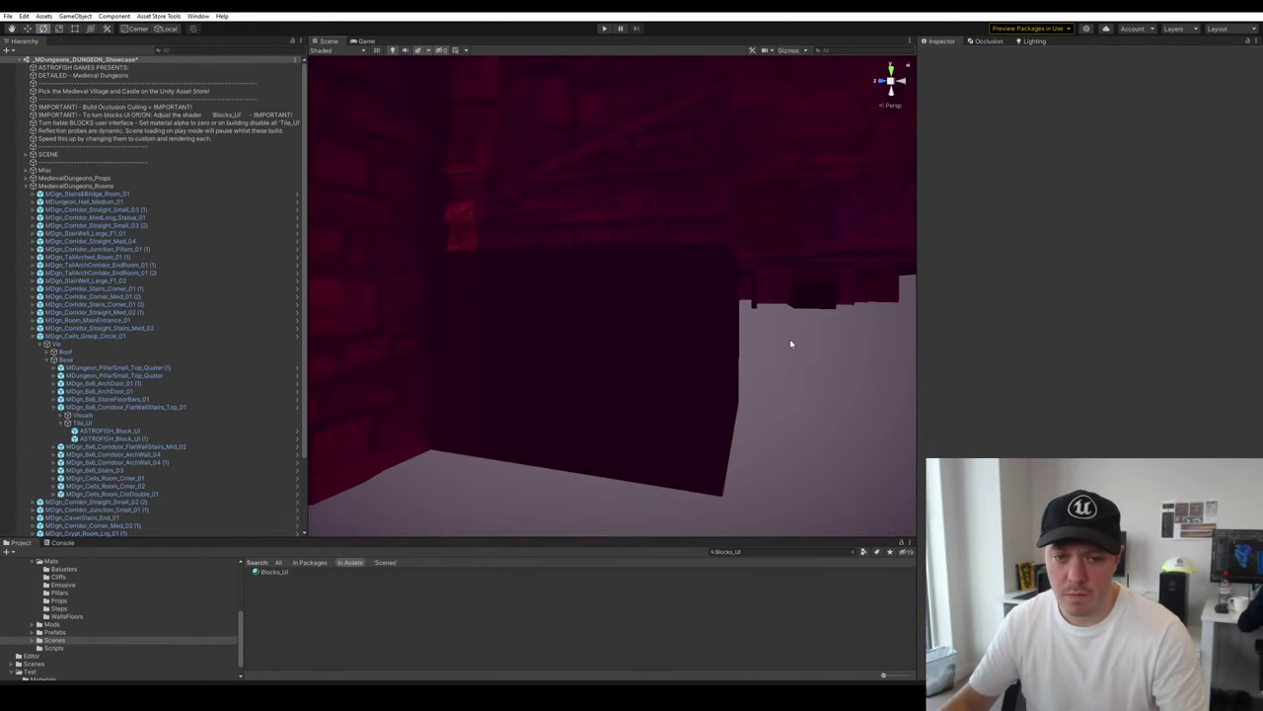
Fly from outside the walls into the dungeon hall and examine the barred cells, candlelit crates and the shield alcove
right_click_drag(790, 341, 806, 387)
left_click_drag(805, 387, 911, 335, "alt")
key("w")
right_click_drag(911, 335, 934, 364)
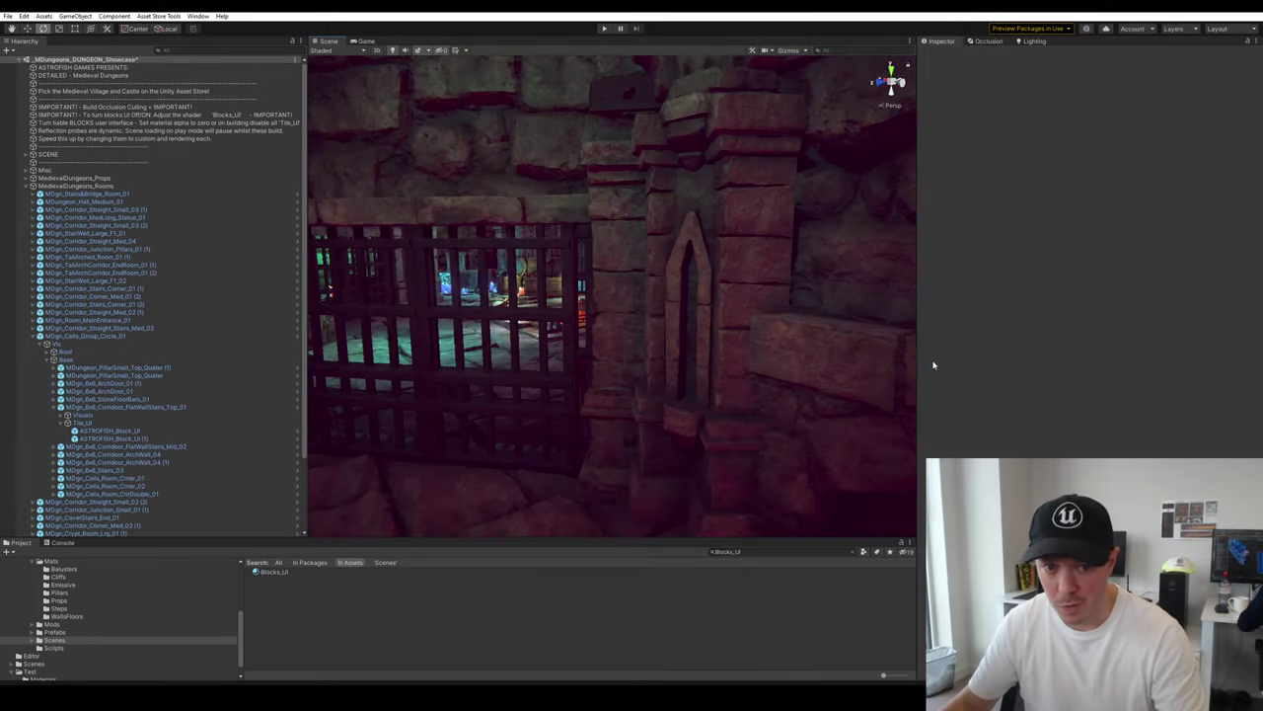
right_click_drag(538, 294, 576, 299)
left_click_drag(575, 299, 557, 322, "alt")
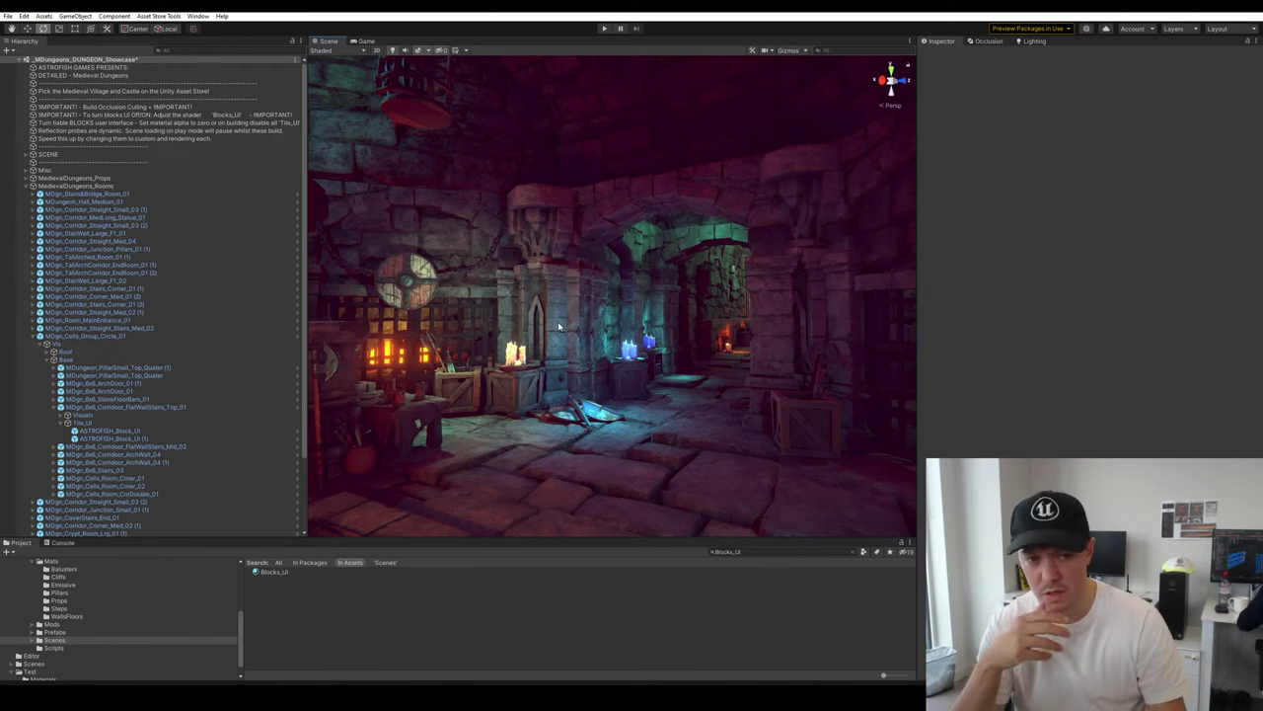
left_click_drag(656, 231, 933, 277, "alt")
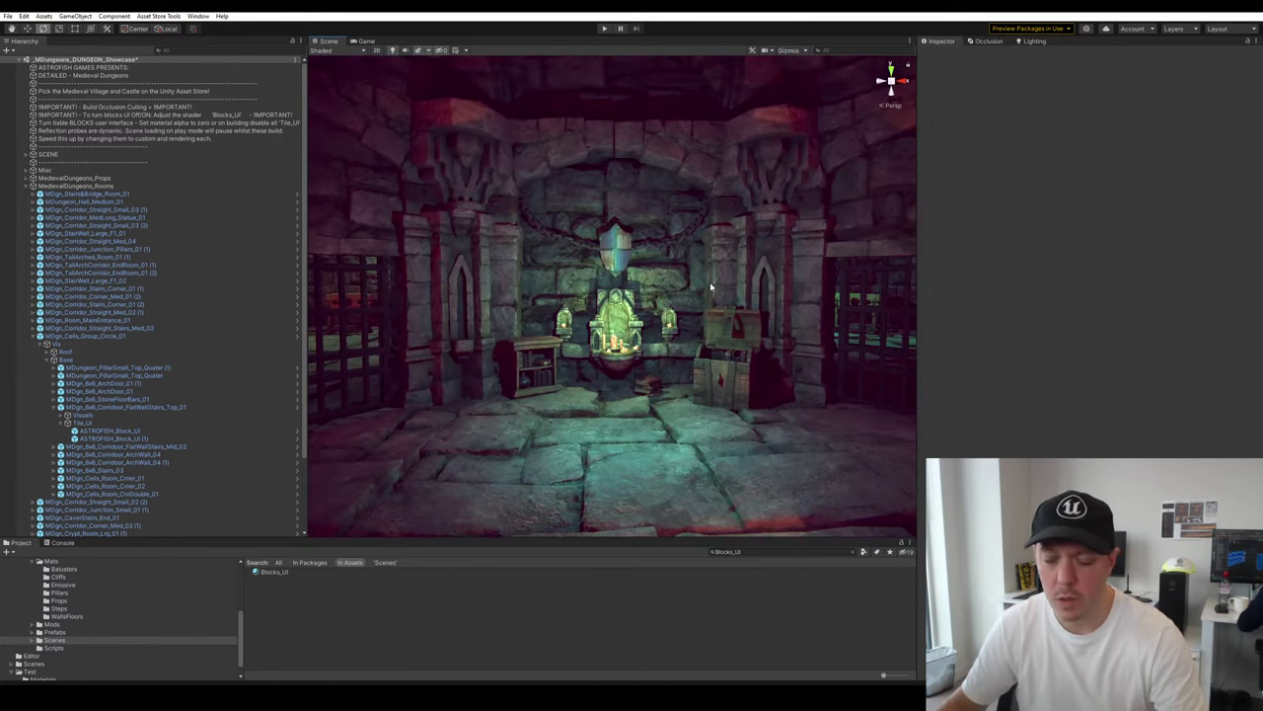
right_click_drag(710, 285, 719, 283)
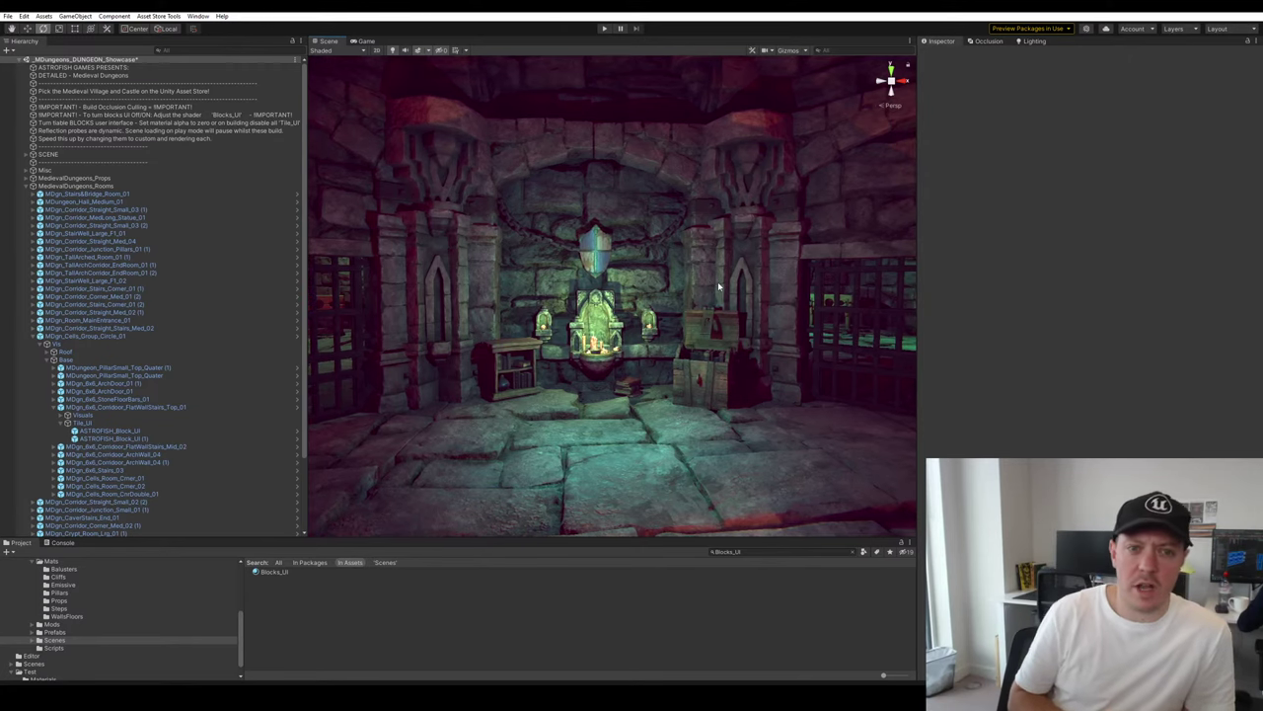
Collapse the MedievalDungeons_Rooms group and enlarge the Scene view by narrowing the Hierarchy and Inspector
left_click(28, 185)
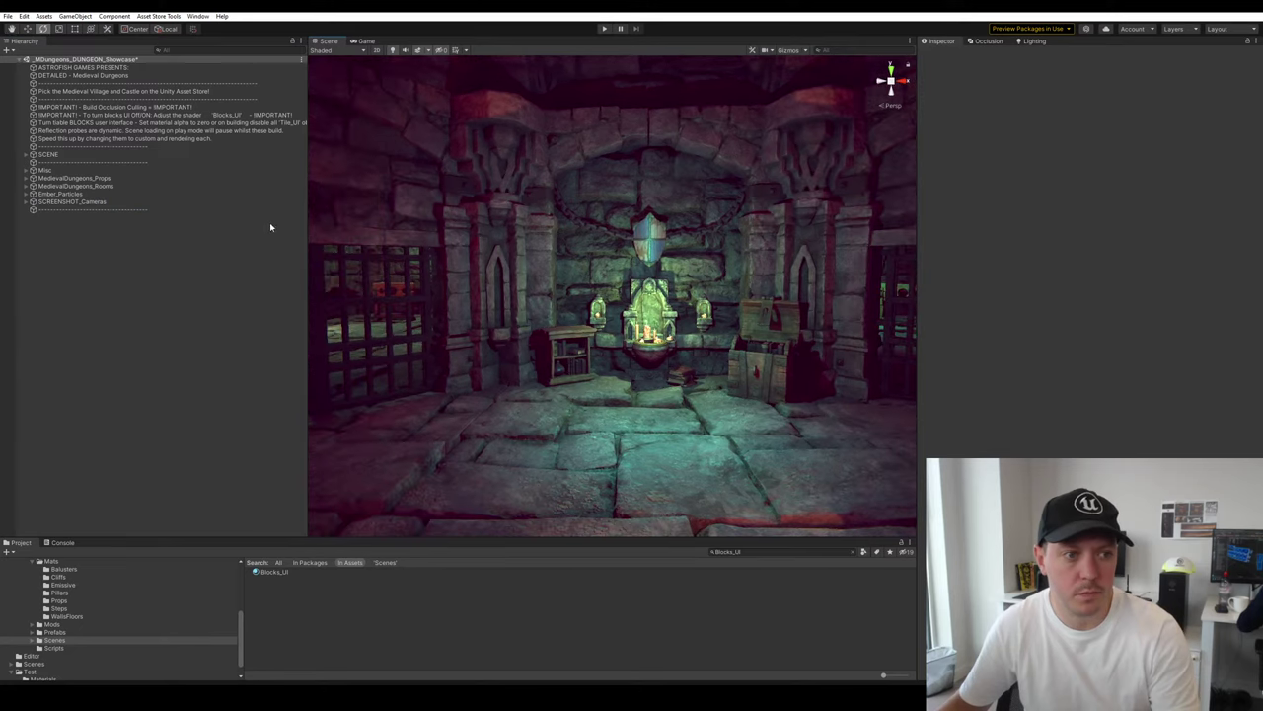
left_click_drag(305, 205, 174, 203)
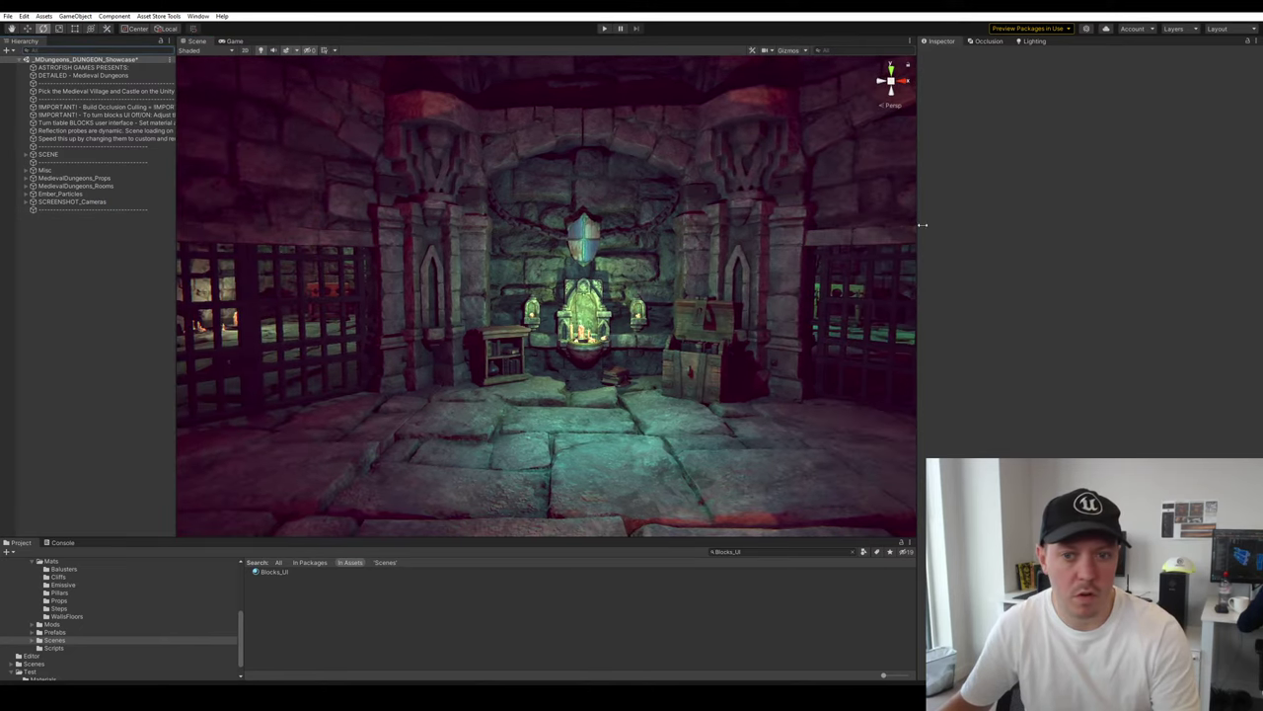
left_click_drag(916, 225, 1001, 225)
right_click_drag(463, 209, 533, 207)
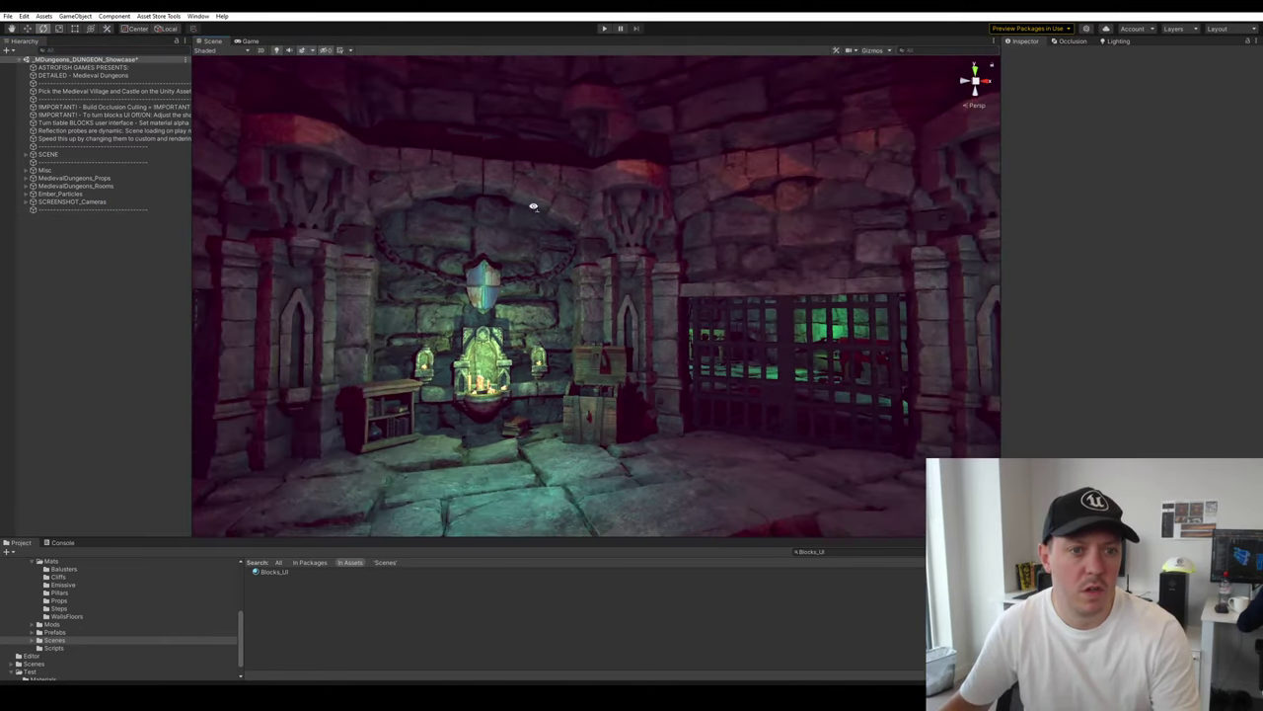
Run the dungeon showcase in Play mode, stop it, and check the contents of the SCENE group
left_click(605, 30)
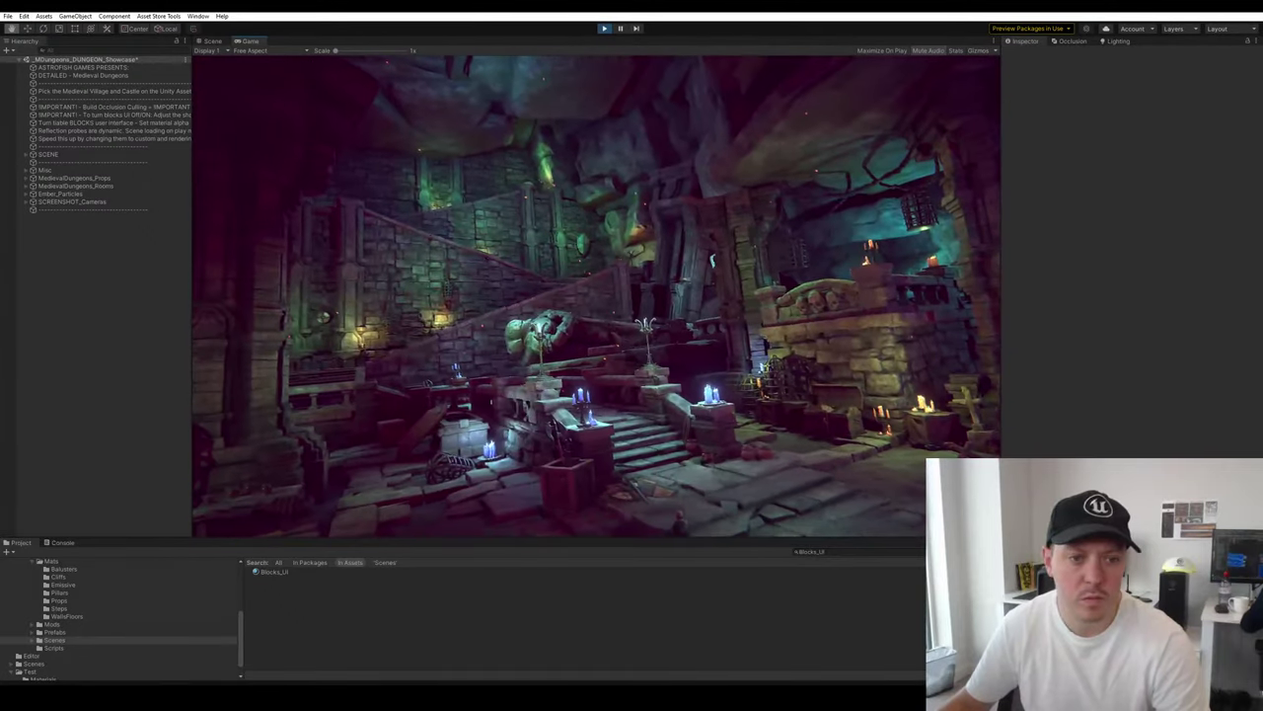
left_click(606, 29)
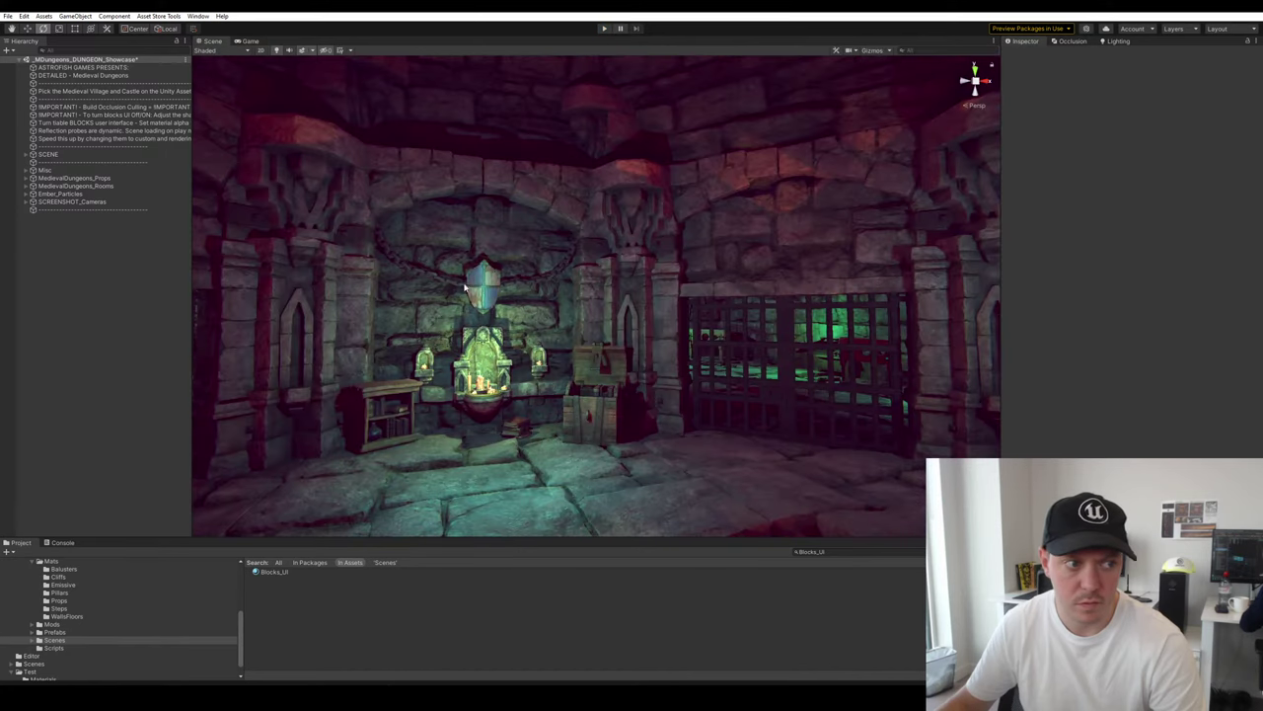
left_click(25, 155)
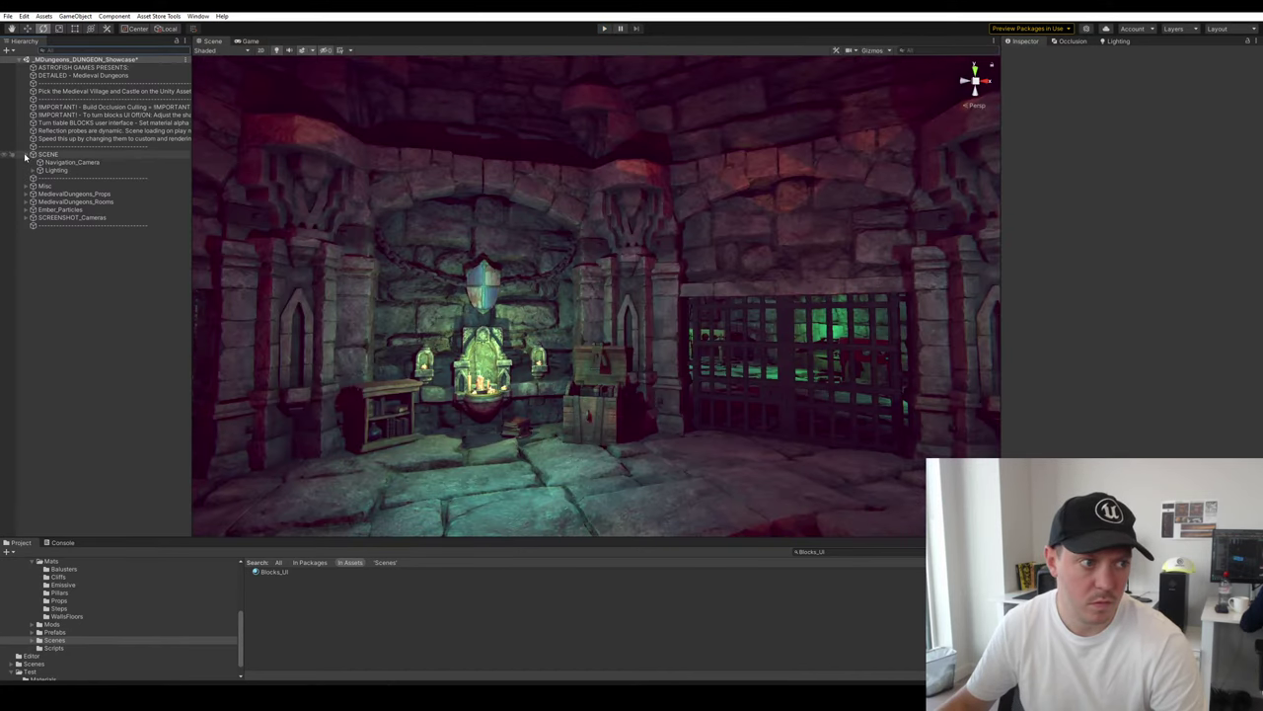
left_click(25, 155)
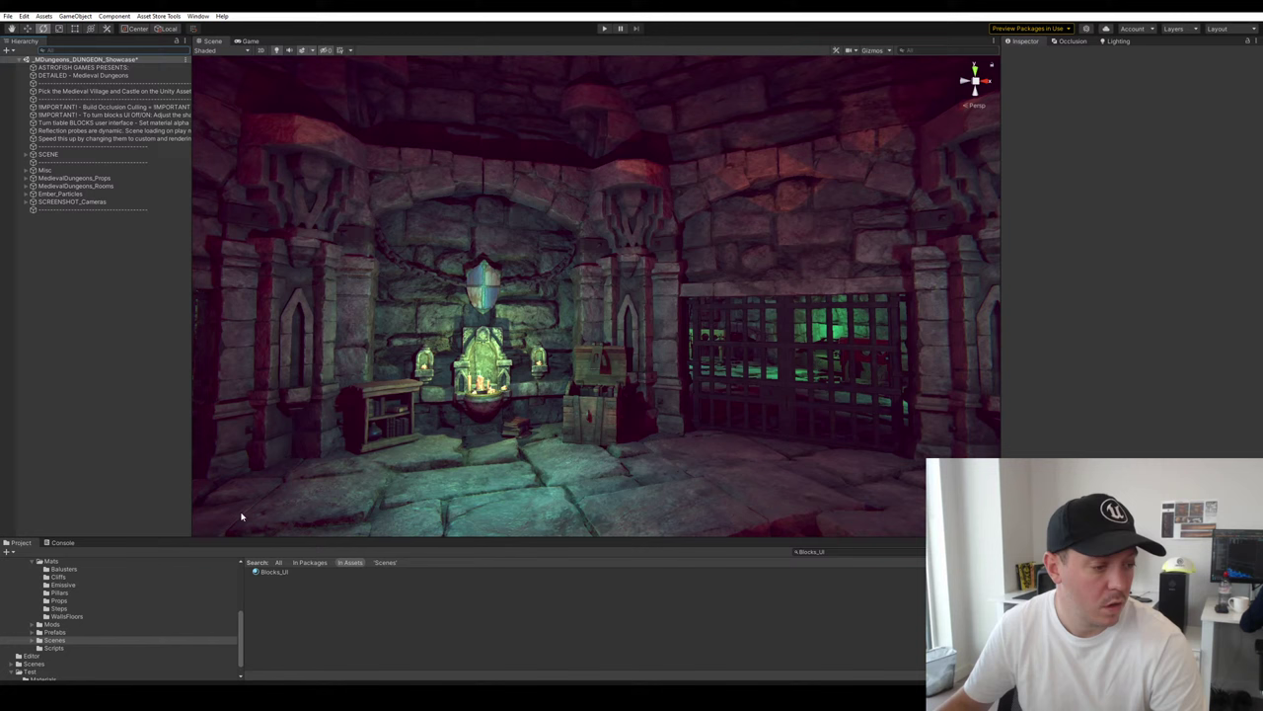
Open the MDungeons_BLOCKS_Showcase scene from the Scenes folder without saving the changes to the dungeon showcase
left_click(59, 633)
left_click(54, 641)
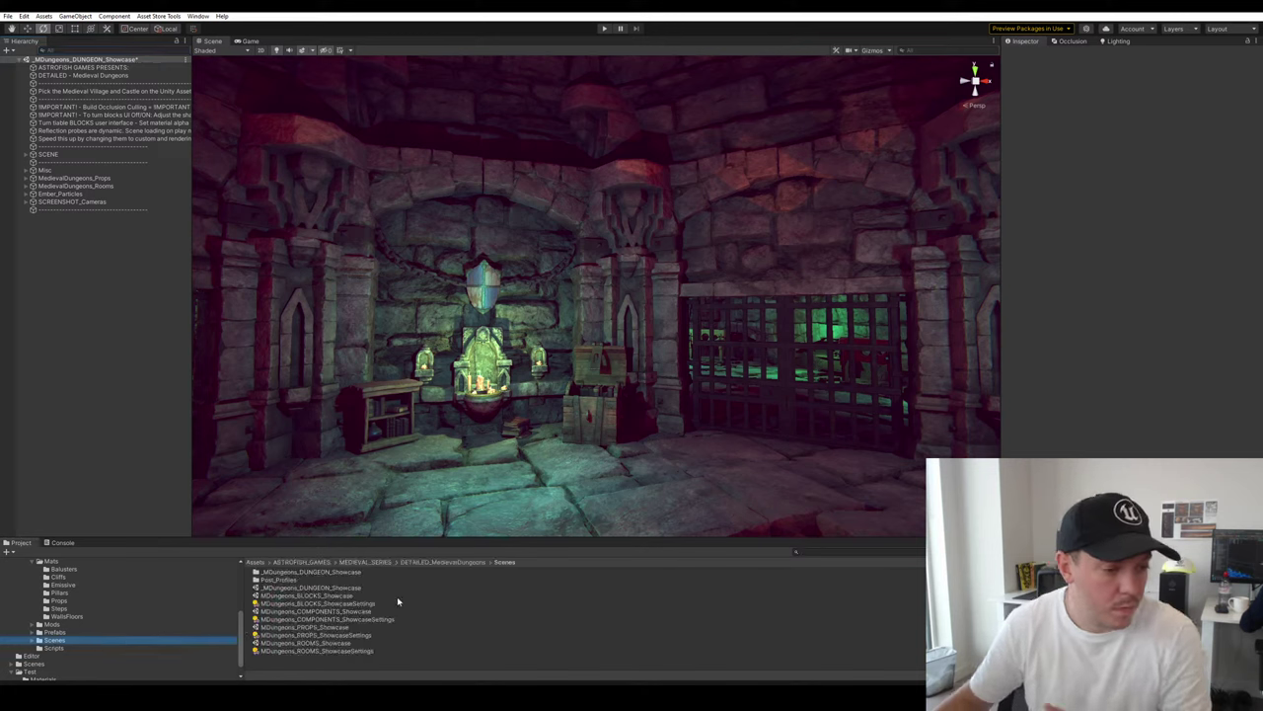
left_click(347, 595)
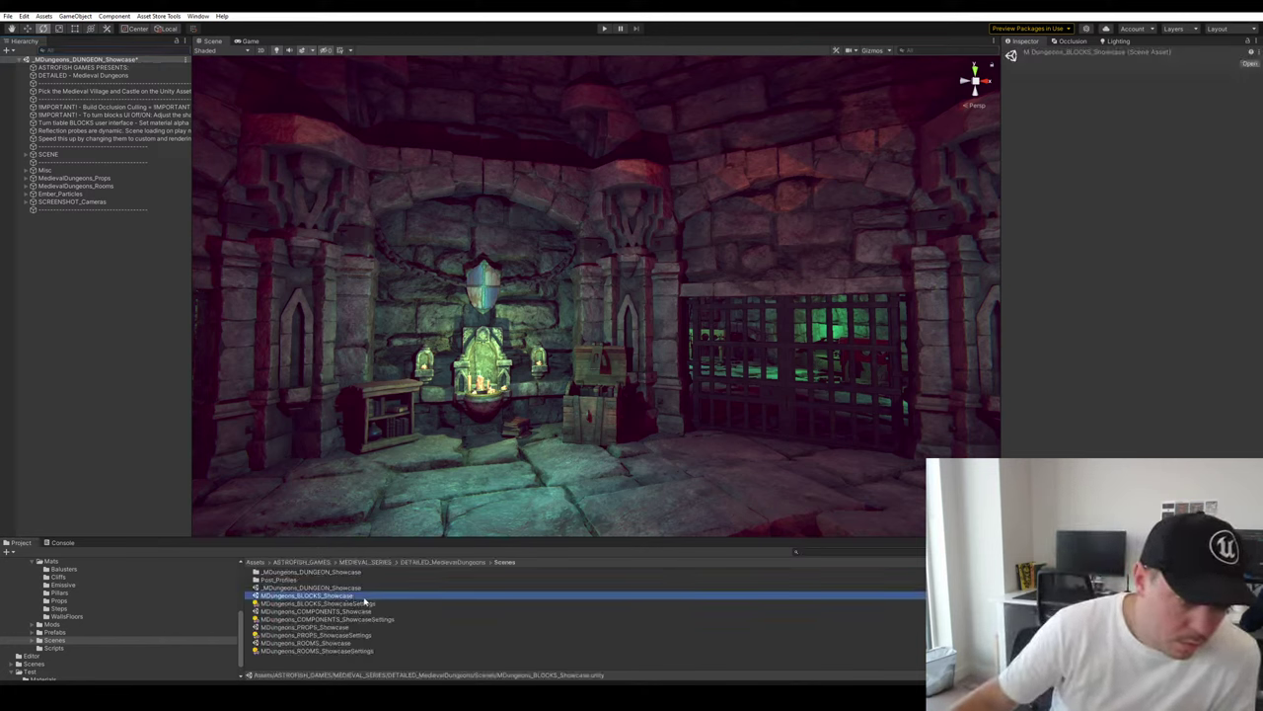
double_click(337, 596)
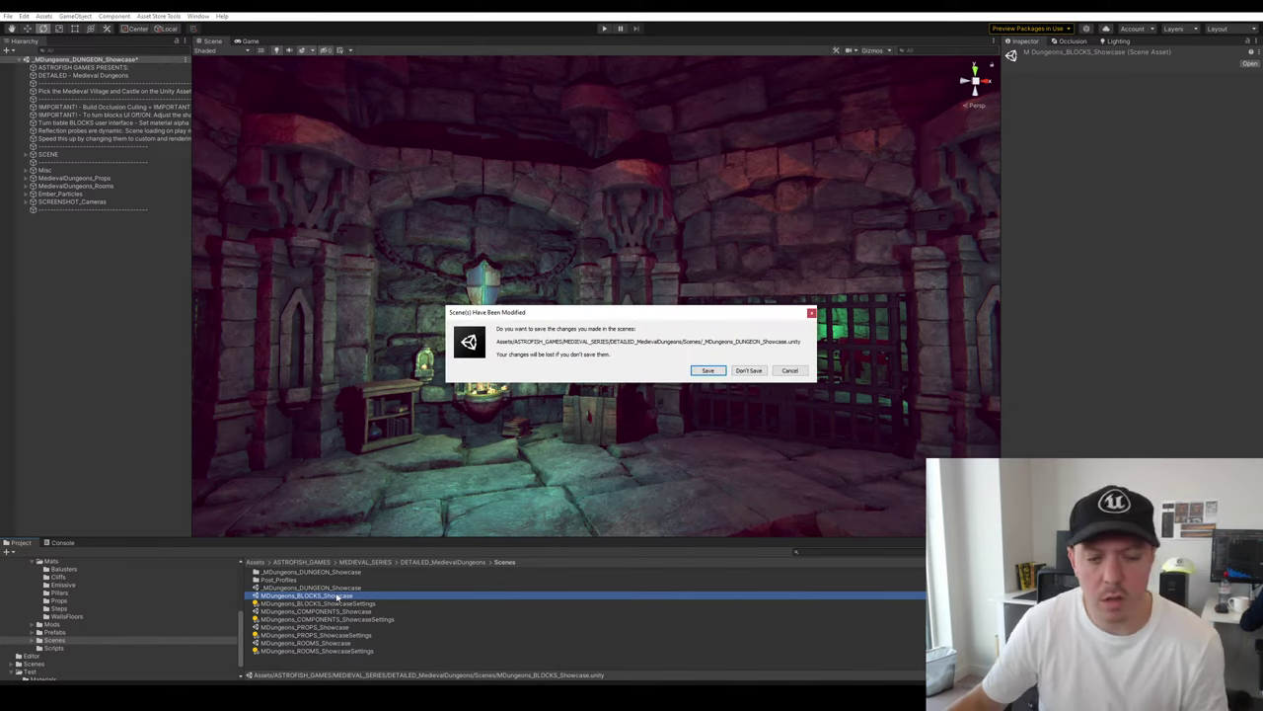
left_click(748, 370)
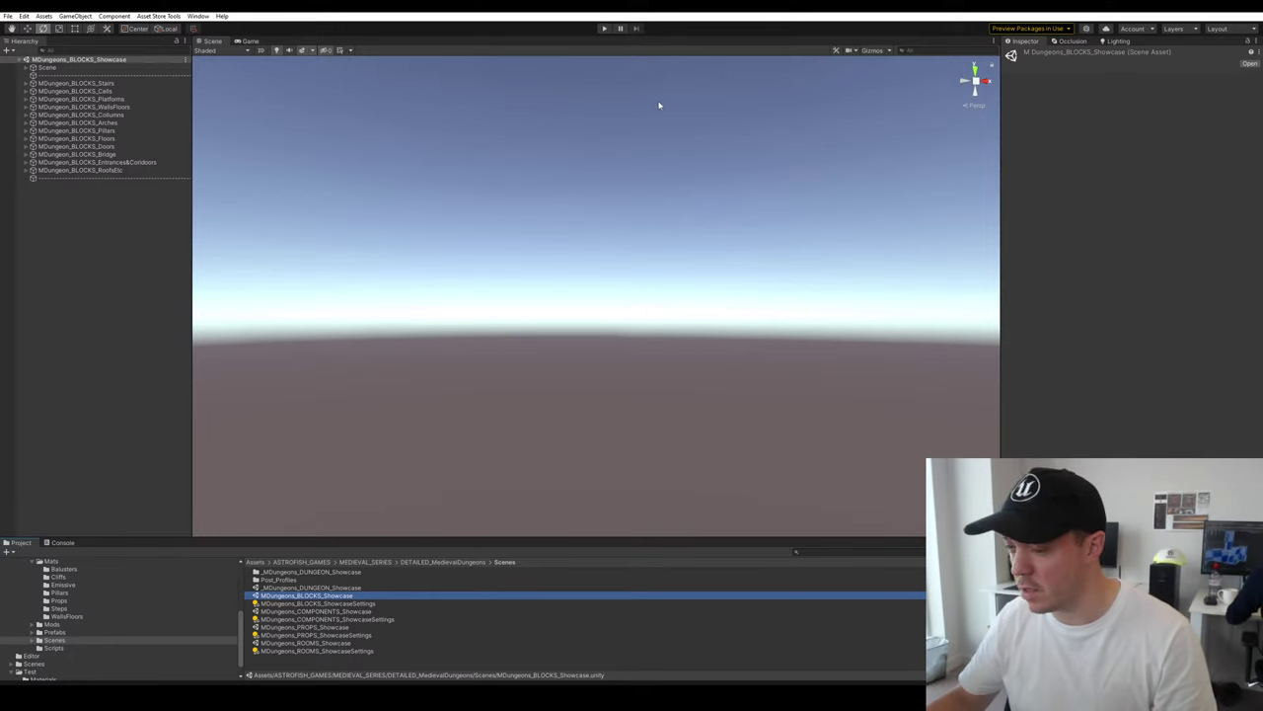
Frame the MDungeon_BLOCKS_Platforms group and view the rows of stair blocks from above
left_click(78, 91)
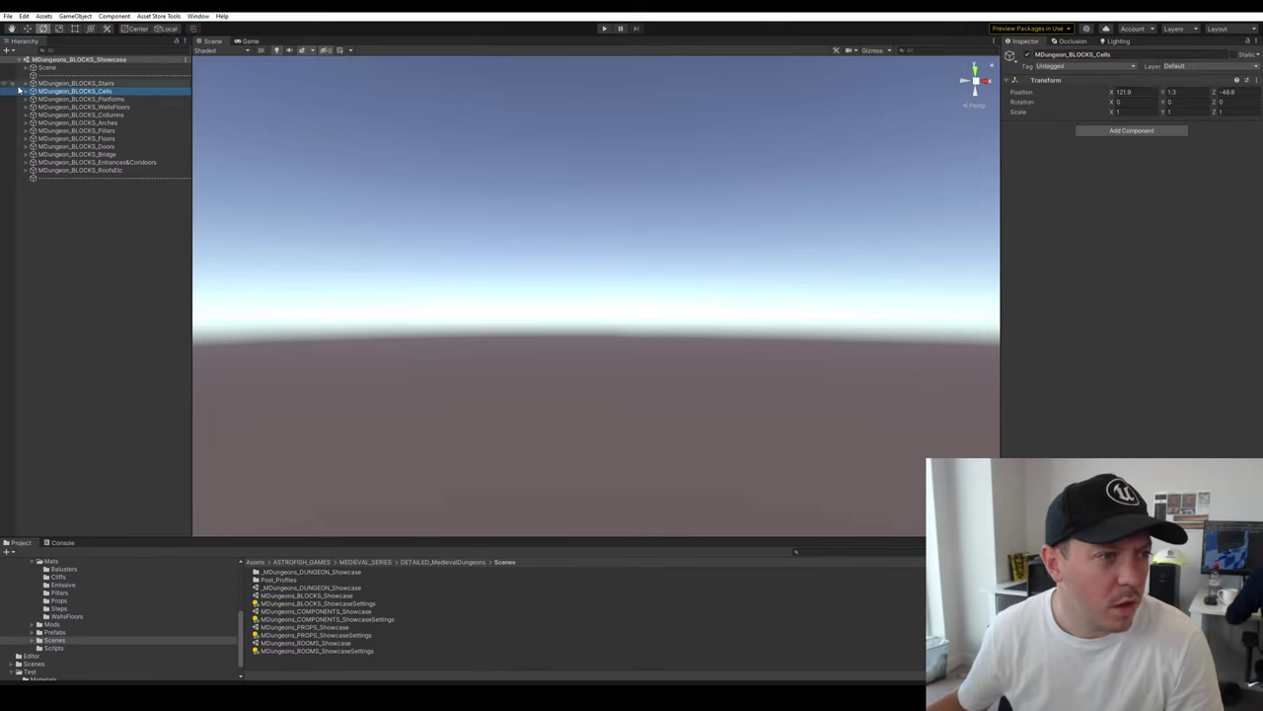
left_click(118, 339)
double_click(59, 100)
scroll(809, 372, "down", 3)
left_click(809, 372)
left_click_drag(809, 372, 646, 248, "alt")
mouse_move(645, 248)
right_mouse_down()
mouse_move(580, 241)
mouse_move(665, 250)
right_mouse_up()
key("w")
scroll(580, 241, "up", 3)
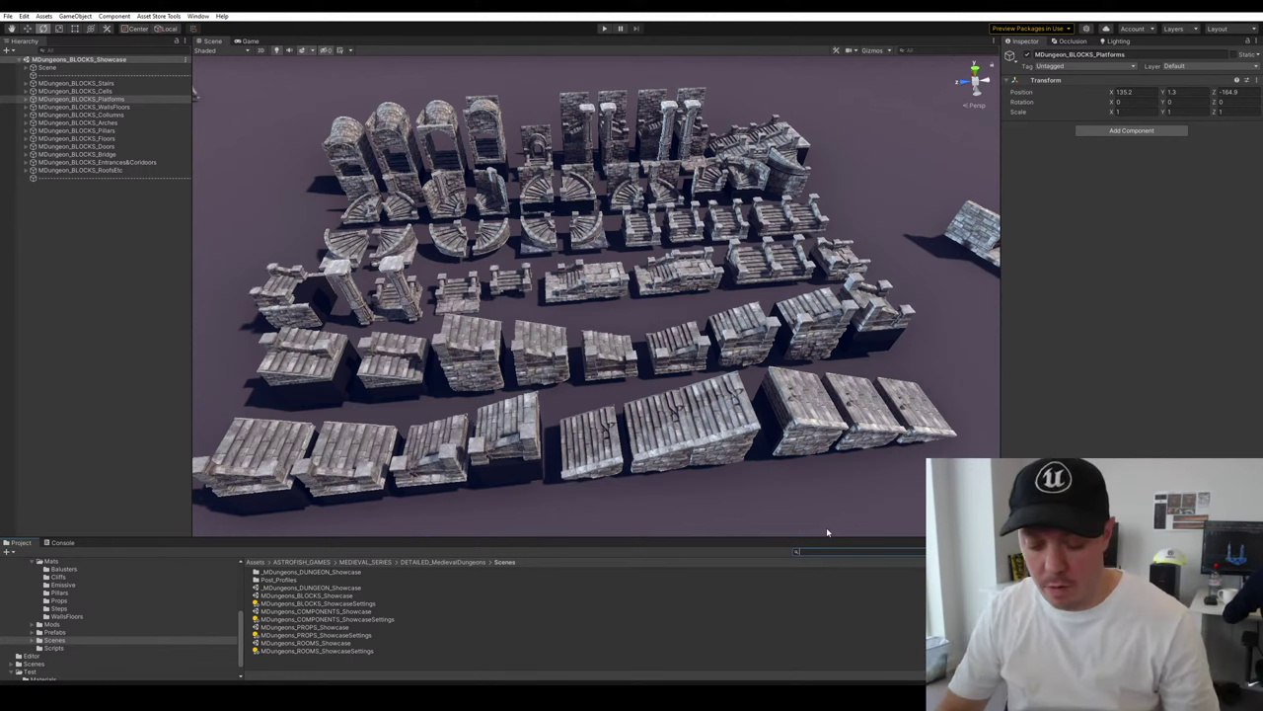
Search the project for the Blocks_UI material and set its text color's alpha to 74 to show the block outlines
type("loc")
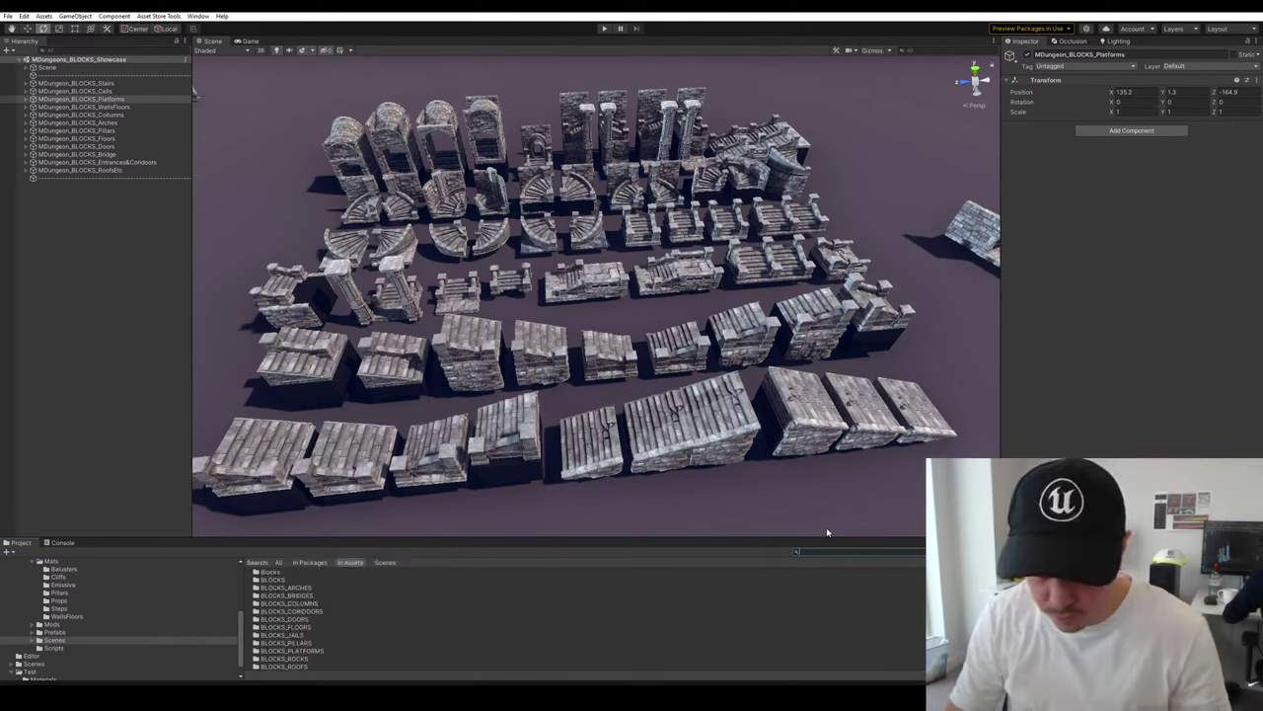
type("ks_UI")
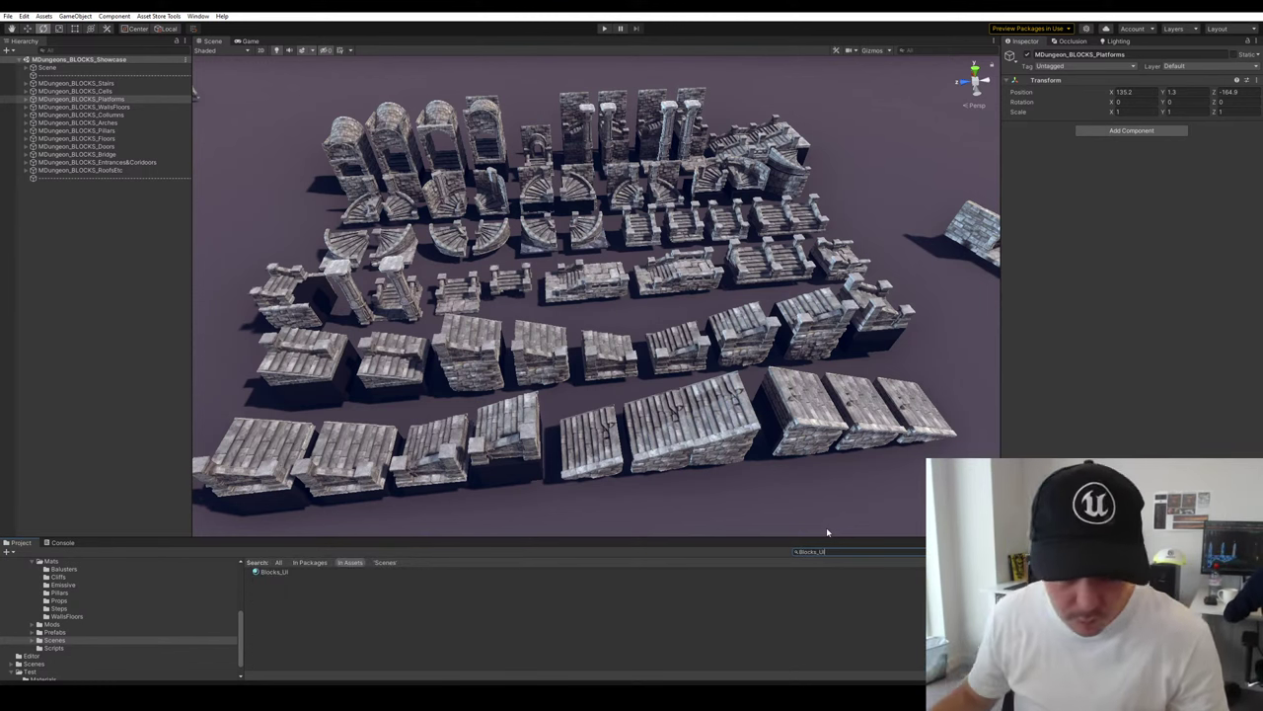
left_click(288, 572)
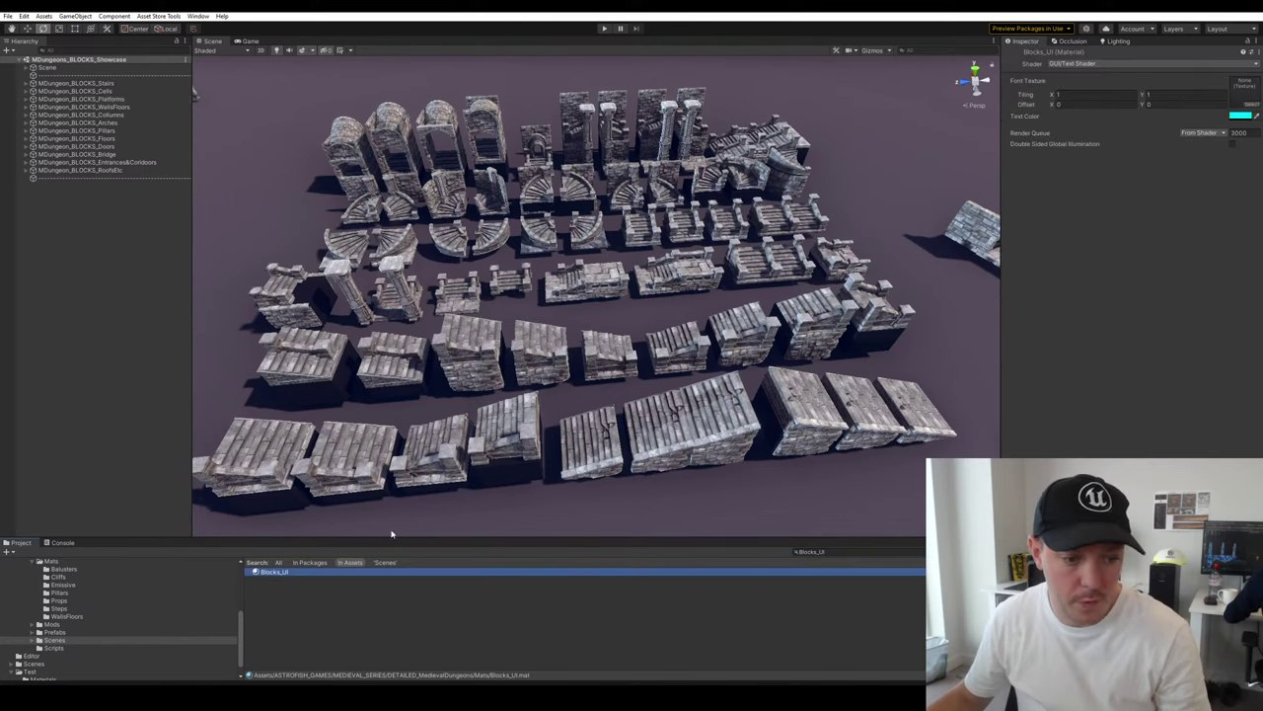
left_click(1240, 117)
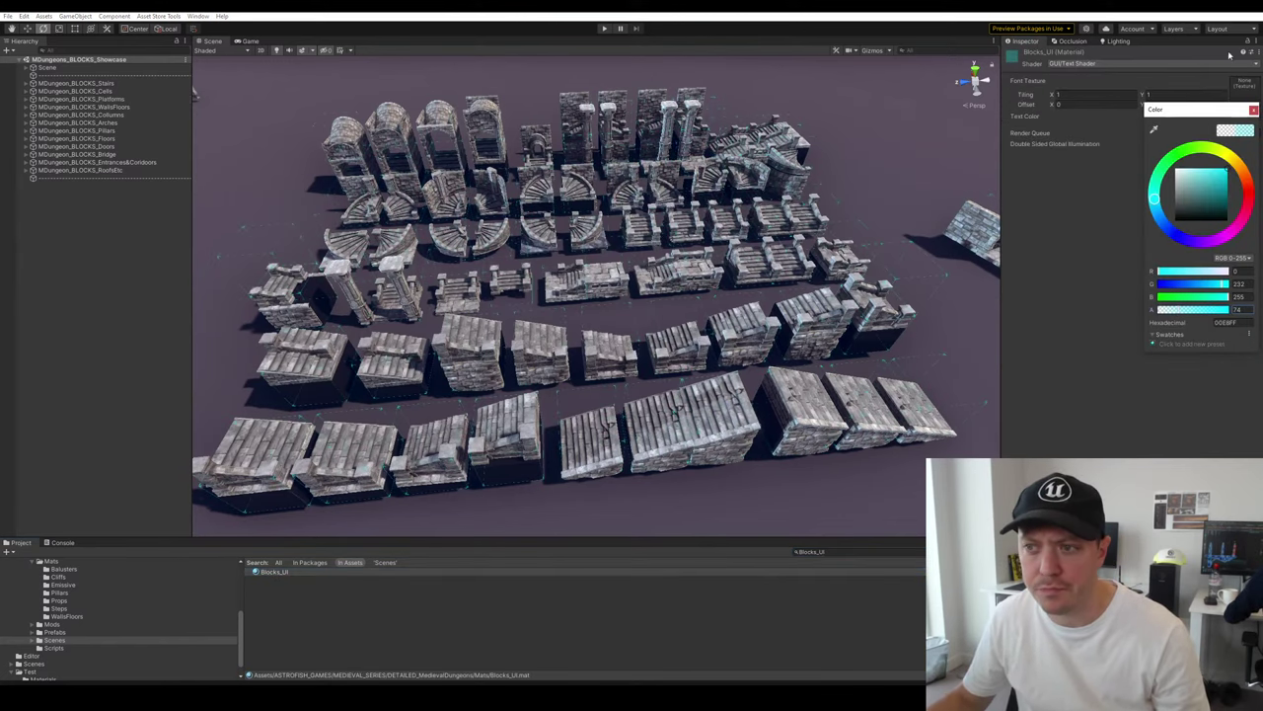
left_click(1254, 109)
Frame the MDgn_6x6_Stairs_01 block and examine the outlines around it and the neighbouring stairs up close
key("s")
right_click_drag(606, 334, 620, 348)
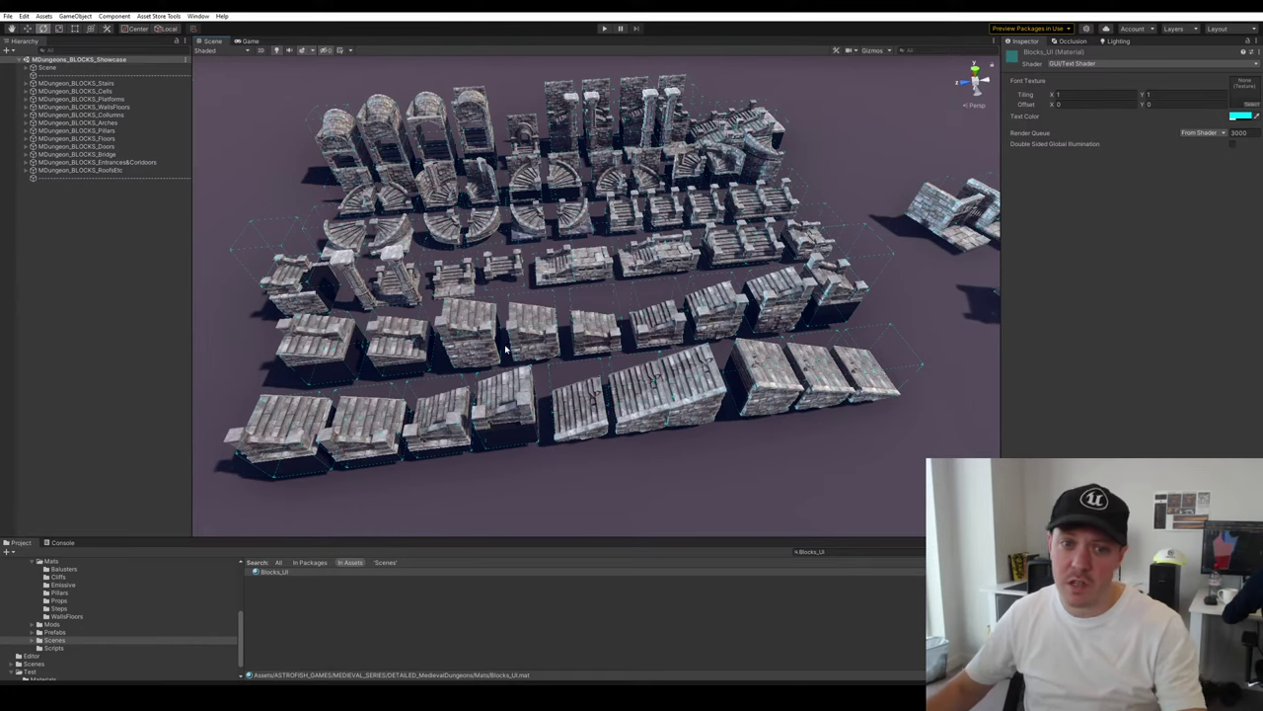
middle_click_drag(505, 348, 469, 385)
left_click(587, 247)
key("f")
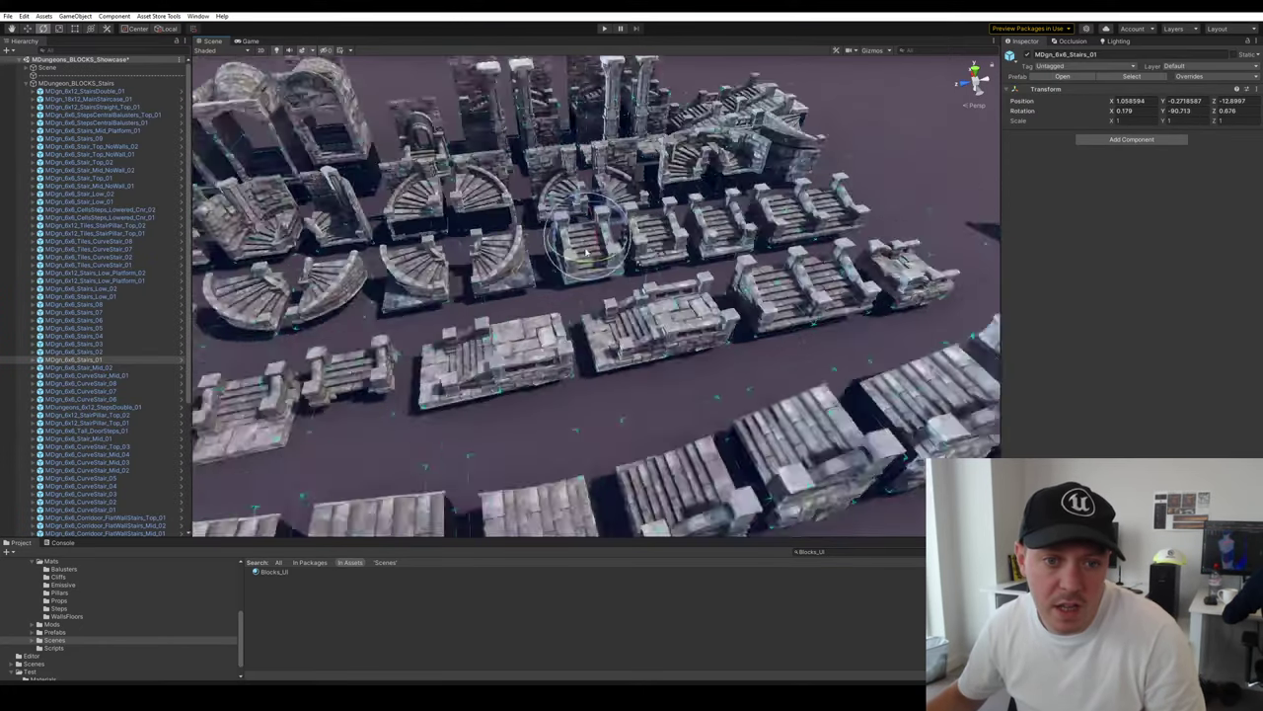
left_click(553, 434)
left_click_drag(553, 434, 668, 413, "alt")
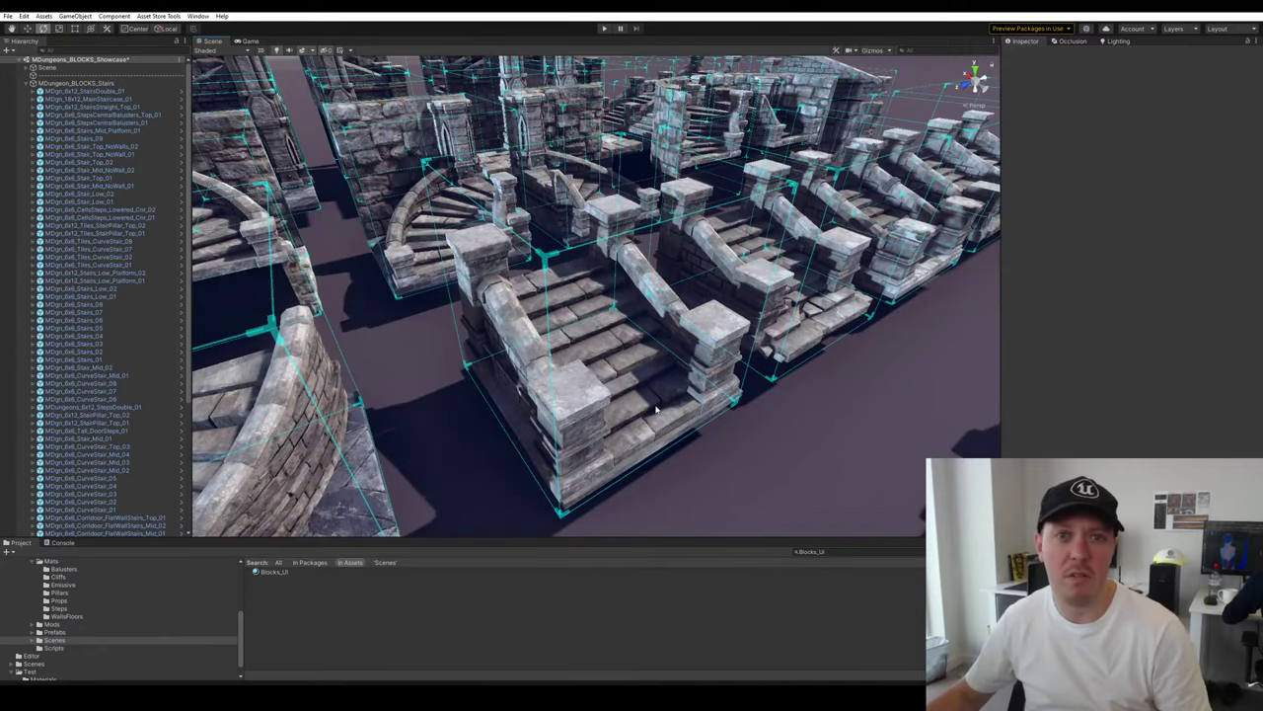
right_click_drag(571, 393, 612, 400)
Duplicate the MDgn_6x6_StoneFloor_02 tile, move the copy to the empty ground away from the blocks, and frame it
left_click(678, 274)
middle_click_drag(595, 332, 599, 332)
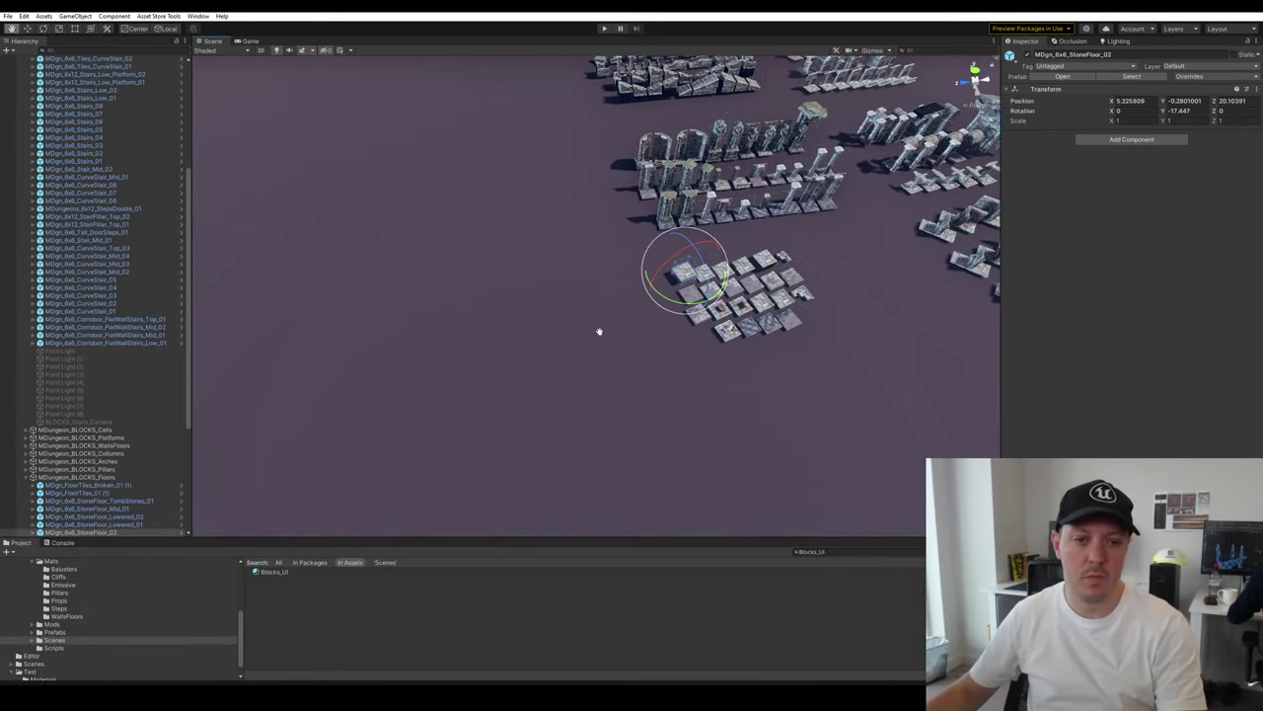
key("w")
key("ctrl+d")
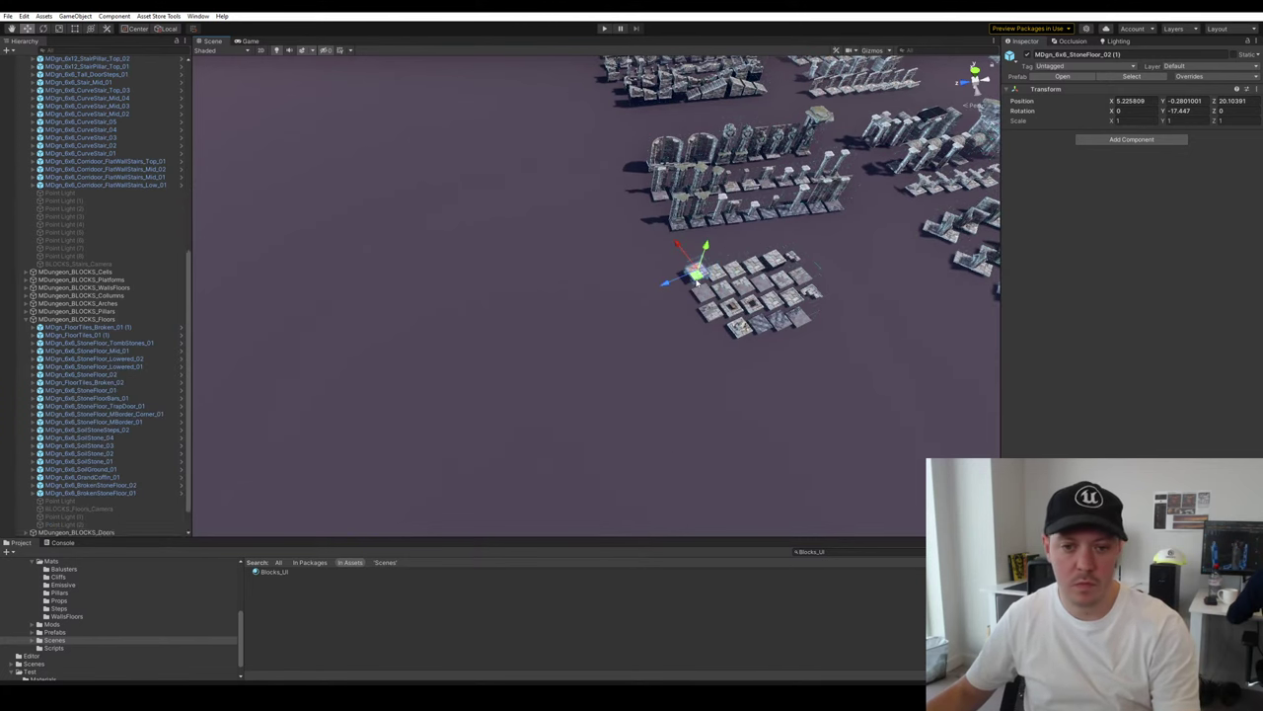
left_click_drag(694, 274, 314, 269)
key("f")
Duplicate the isolated floor tile, place the copy edge to edge beside it, and turn it to a Y rotation of -107.447
key("ctrl+d")
left_click_drag(575, 302, 819, 273)
key("e")
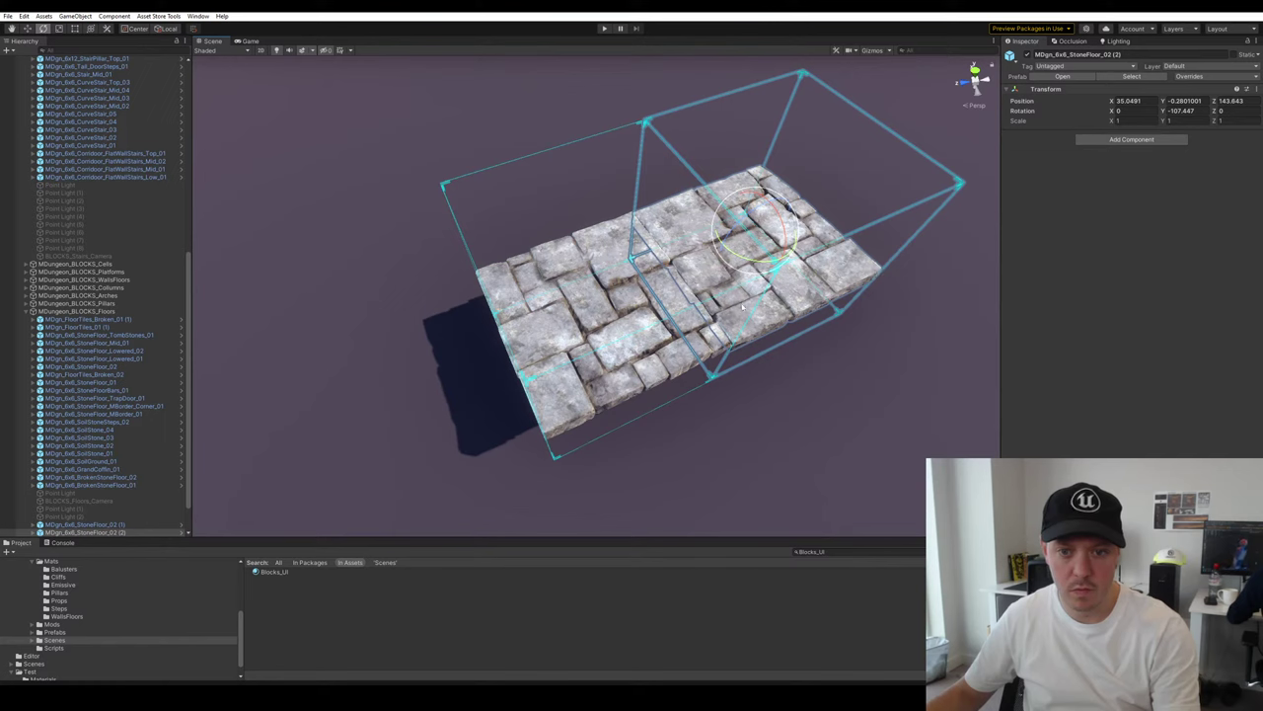
Duplicate both floor tiles, rotate the copies about the vertical axis over the originals, and delete the copies
key("ctrl+d")
key("w")
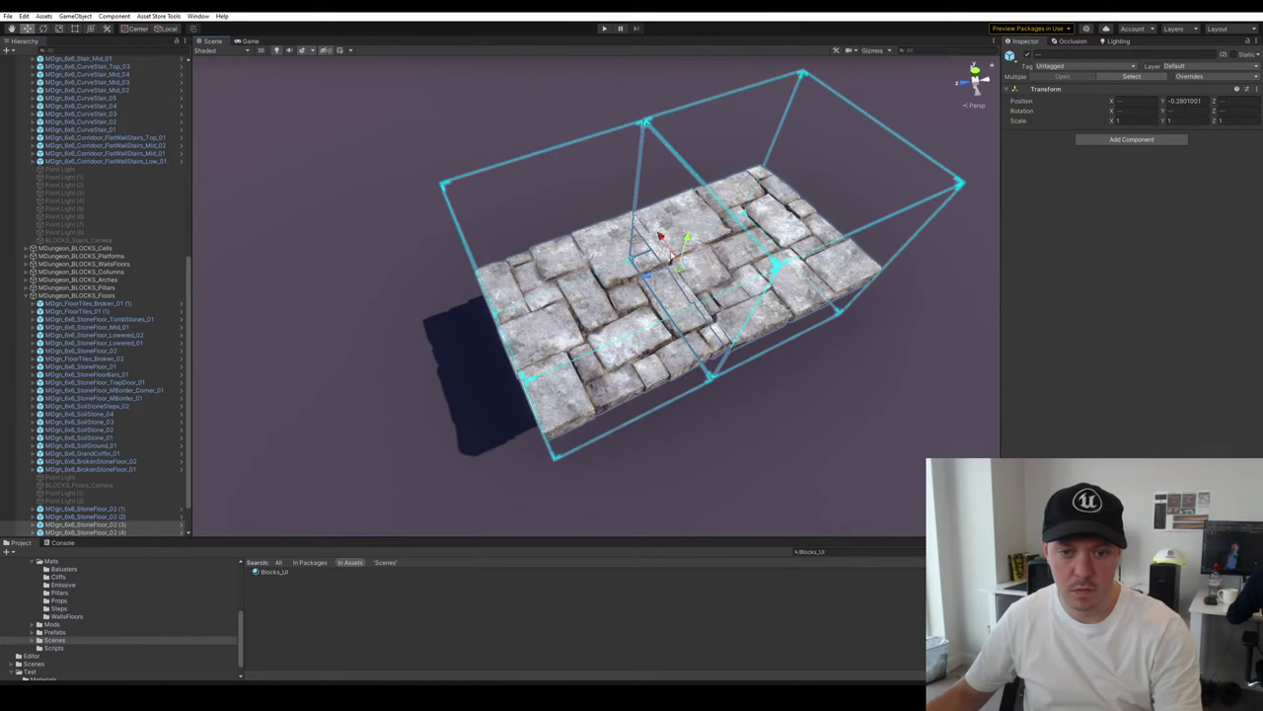
key("e")
left_click_drag(678, 279, 877, 207)
key("Delete")
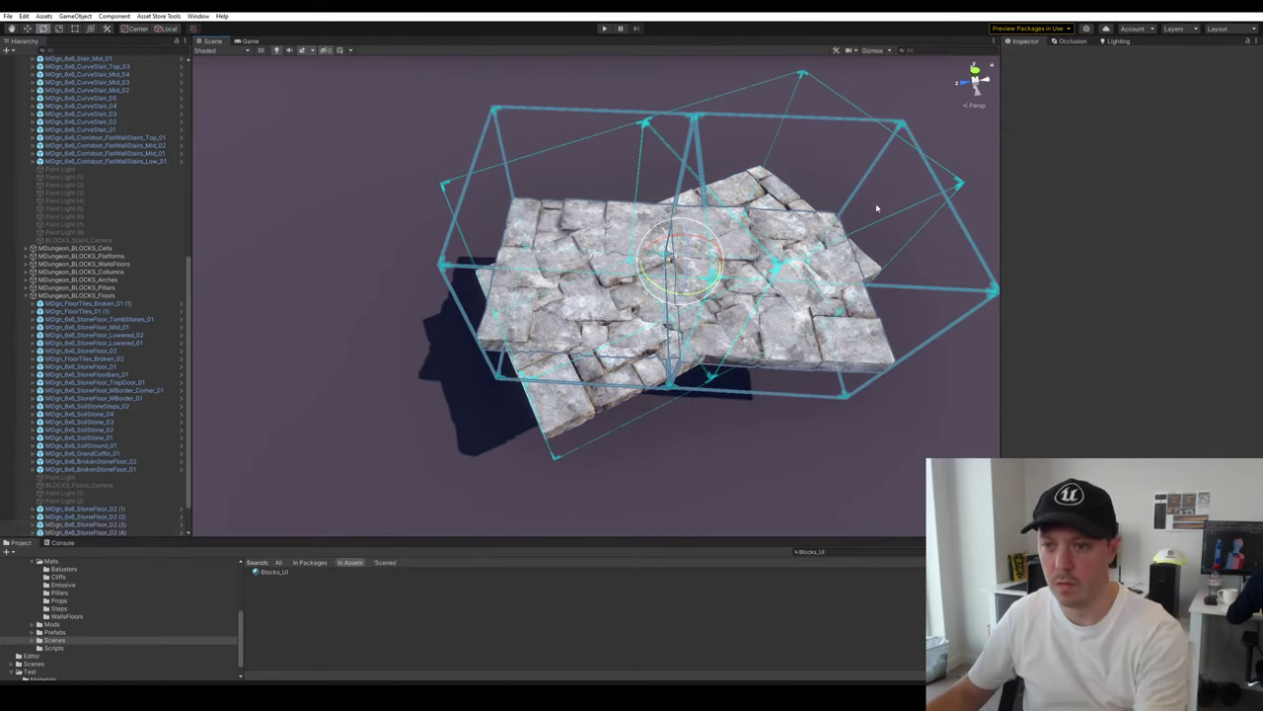
Select the two adjoining stone floor tiles and set their Y position to 0
left_click(770, 246)
left_click(640, 301, "shift")
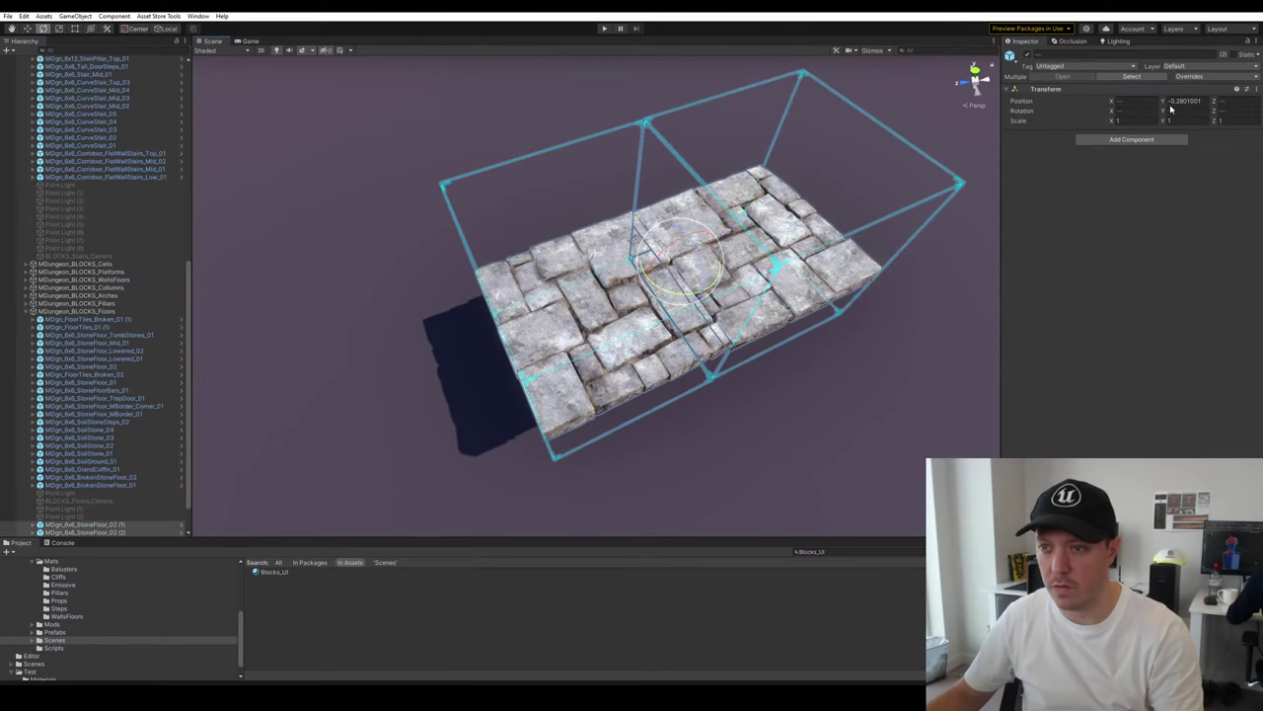
type("0")
key("Return")
Remove the second of the two adjoining stone floor tiles and set the remaining tile's Y rotation to 0
left_click(844, 361)
left_click(639, 301)
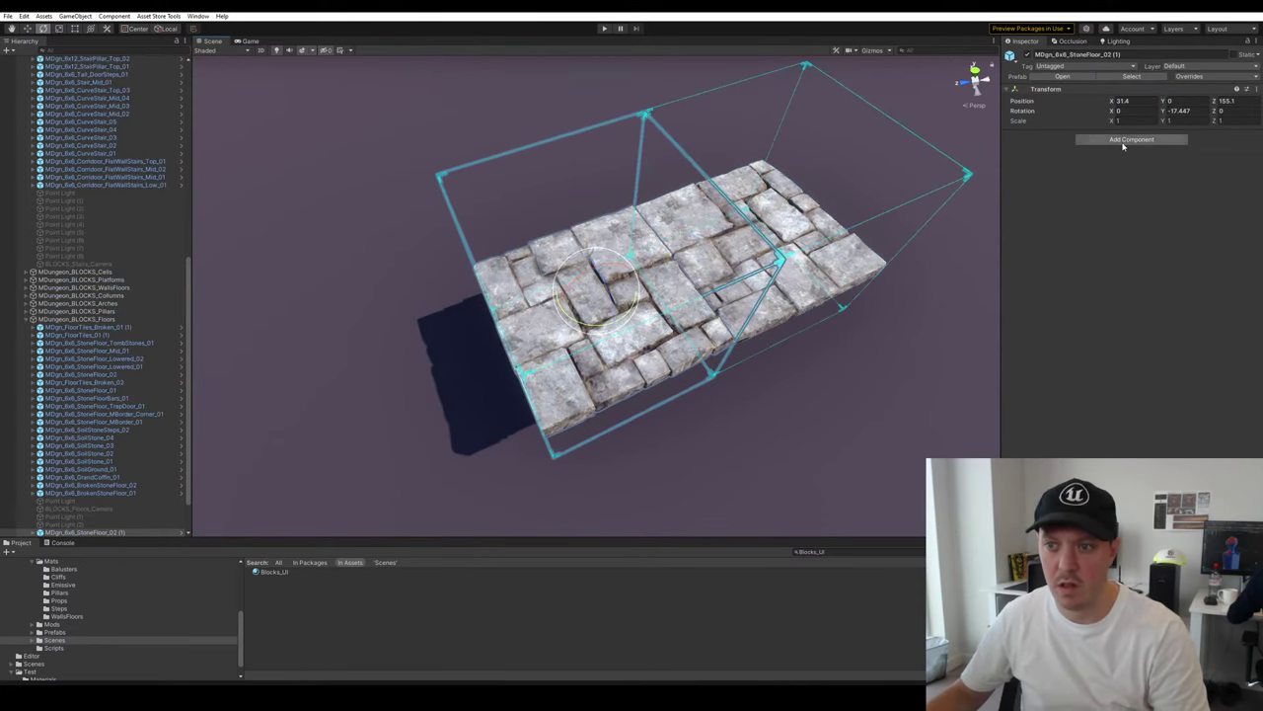
key("ctrl+z")
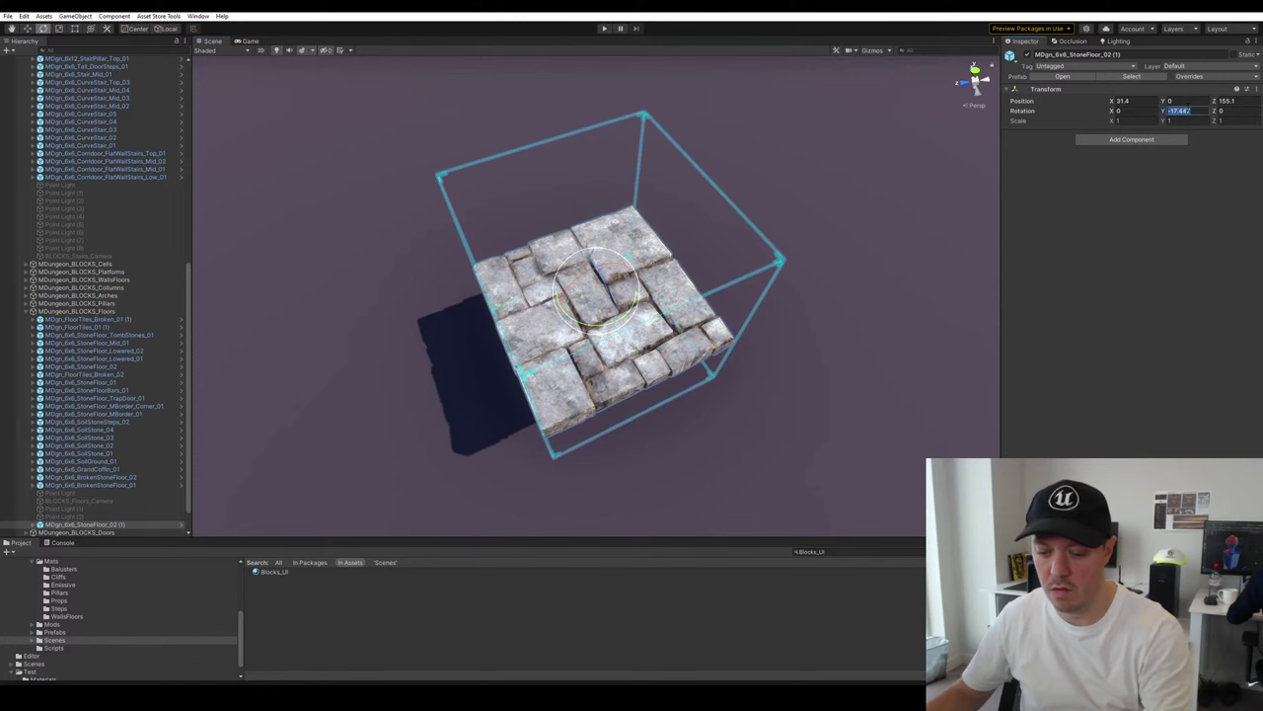
key("ctrl+z")
key("ctrl+z")
key("ctrl+z")
key("ctrl+z")
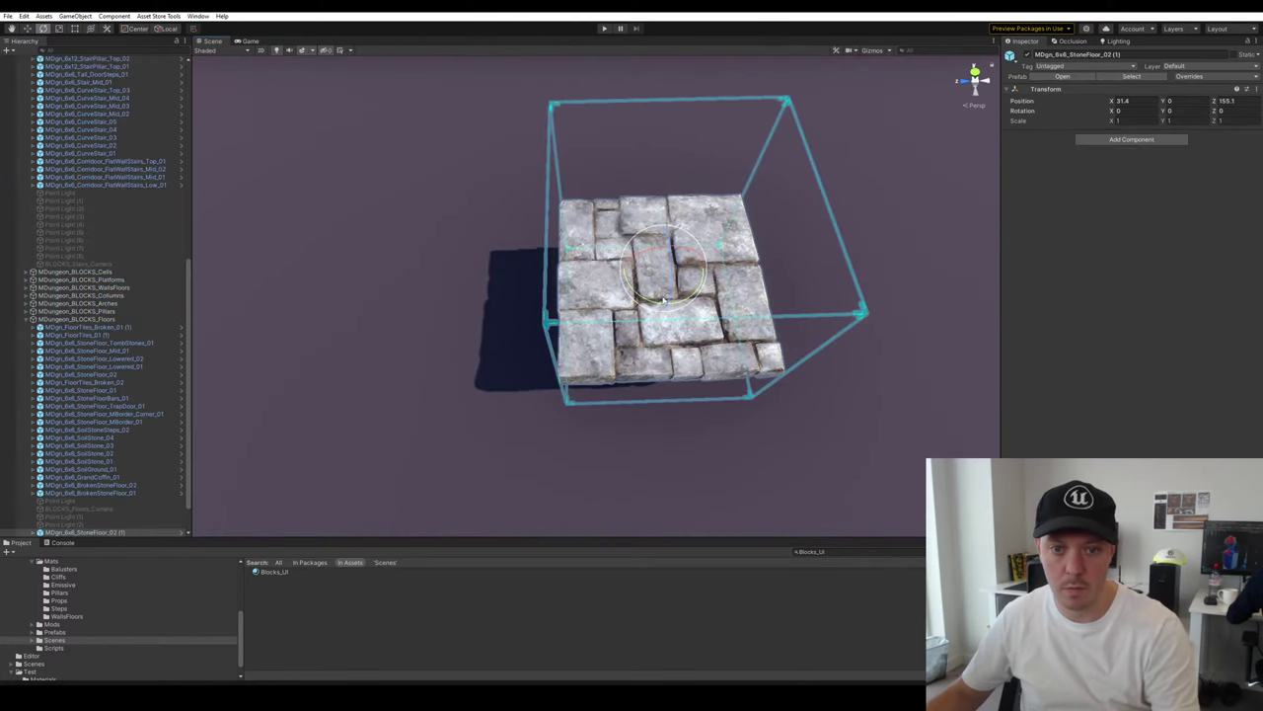
Build a two-by-two stone floor by placing a copy at Y rotation -90 edge to edge, then duplicating the pair alongside
left_click_drag(655, 301, 775, 309)
left_click_drag(628, 272, 888, 275)
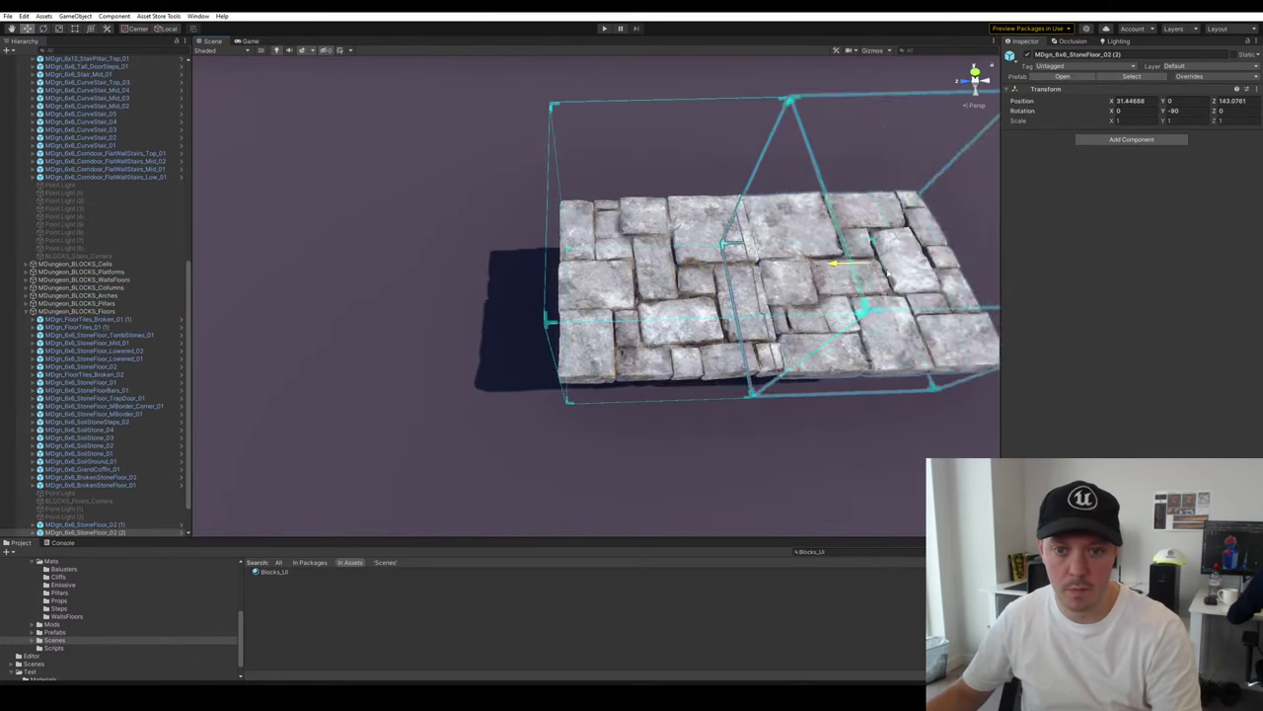
left_click(704, 242, "shift")
left_click_drag(705, 243, 744, 287, "alt")
scroll(745, 287, "down", 3)
key("ctrl+d")
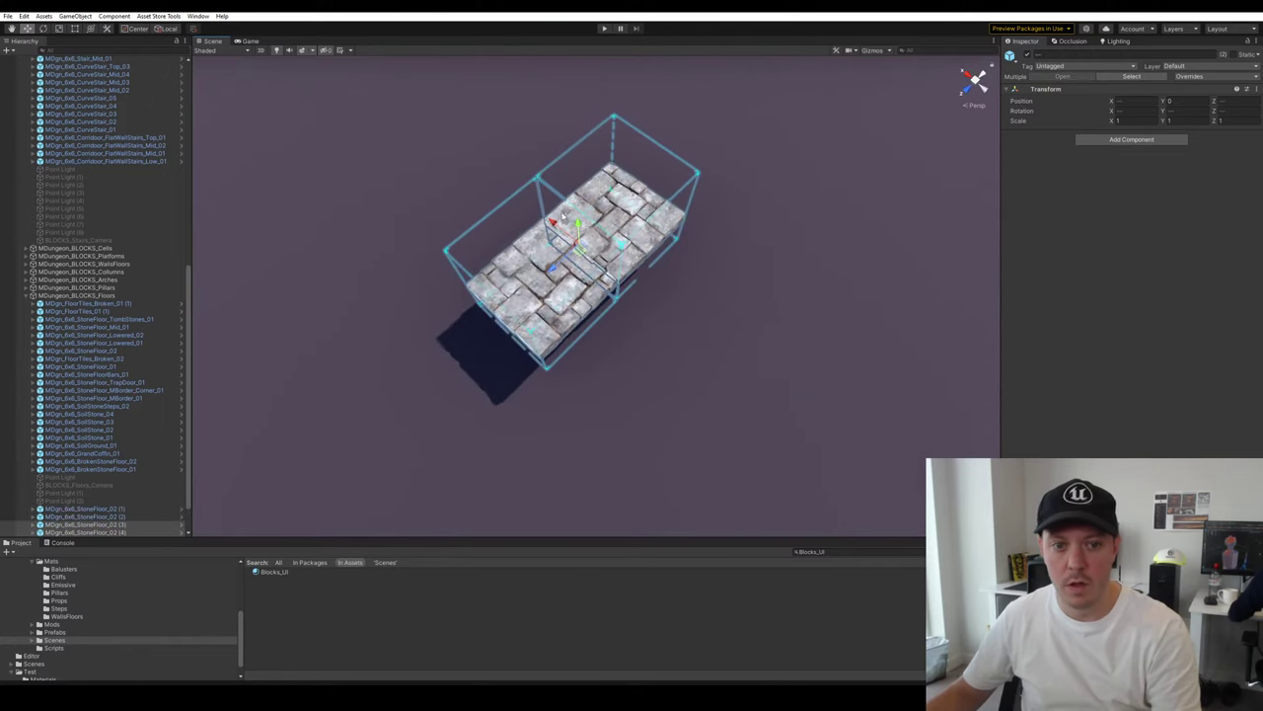
left_click_drag(553, 224, 630, 284)
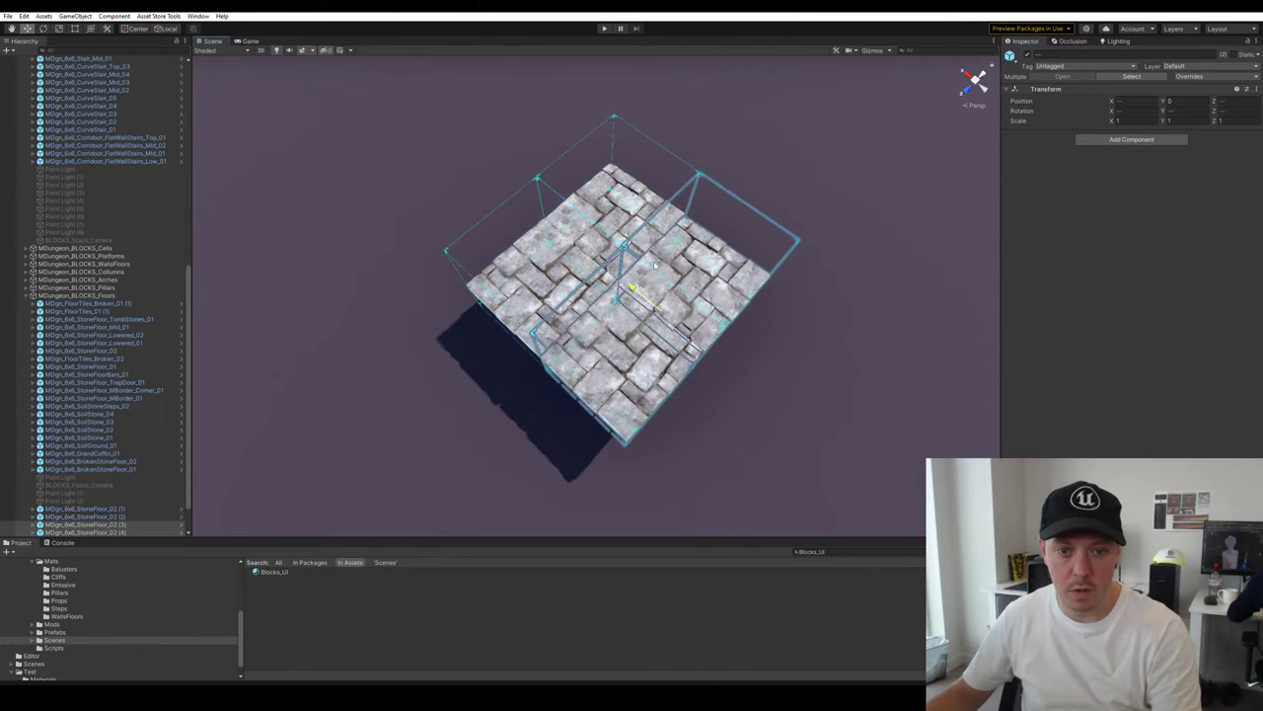
Duplicate the MDgn_6x6_GrandCoffin_01 block from the floors showcase and move the copy near the two-by-two stone floor
left_click(783, 293)
left_click_drag(784, 293, 546, 264, "alt")
scroll(693, 259, "down", 3)
left_click(552, 264)
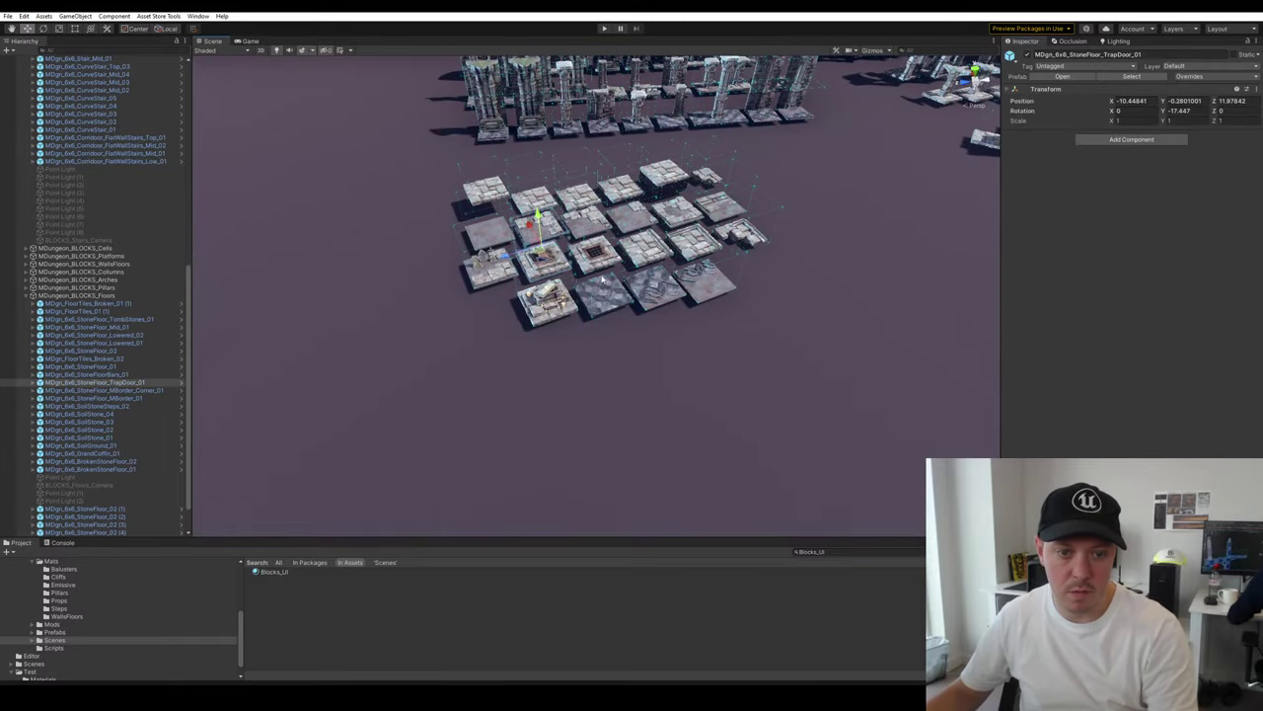
right_click_drag(552, 265, 464, 223)
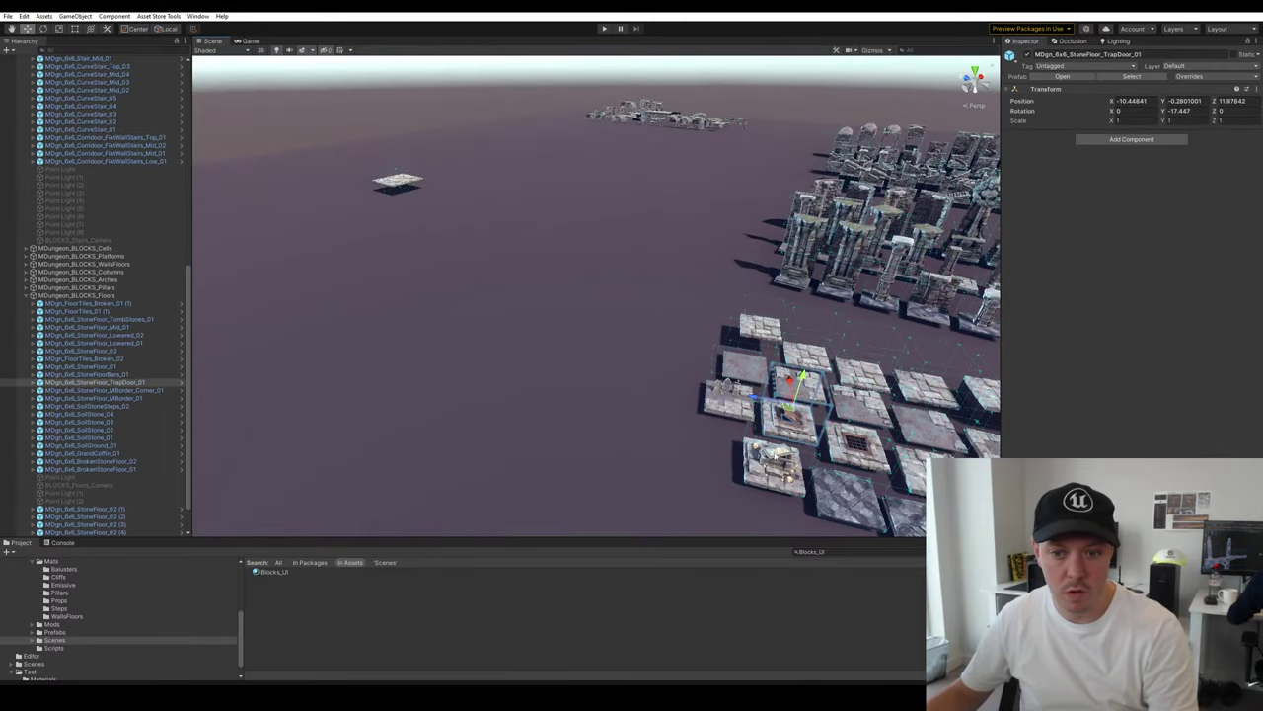
key("f")
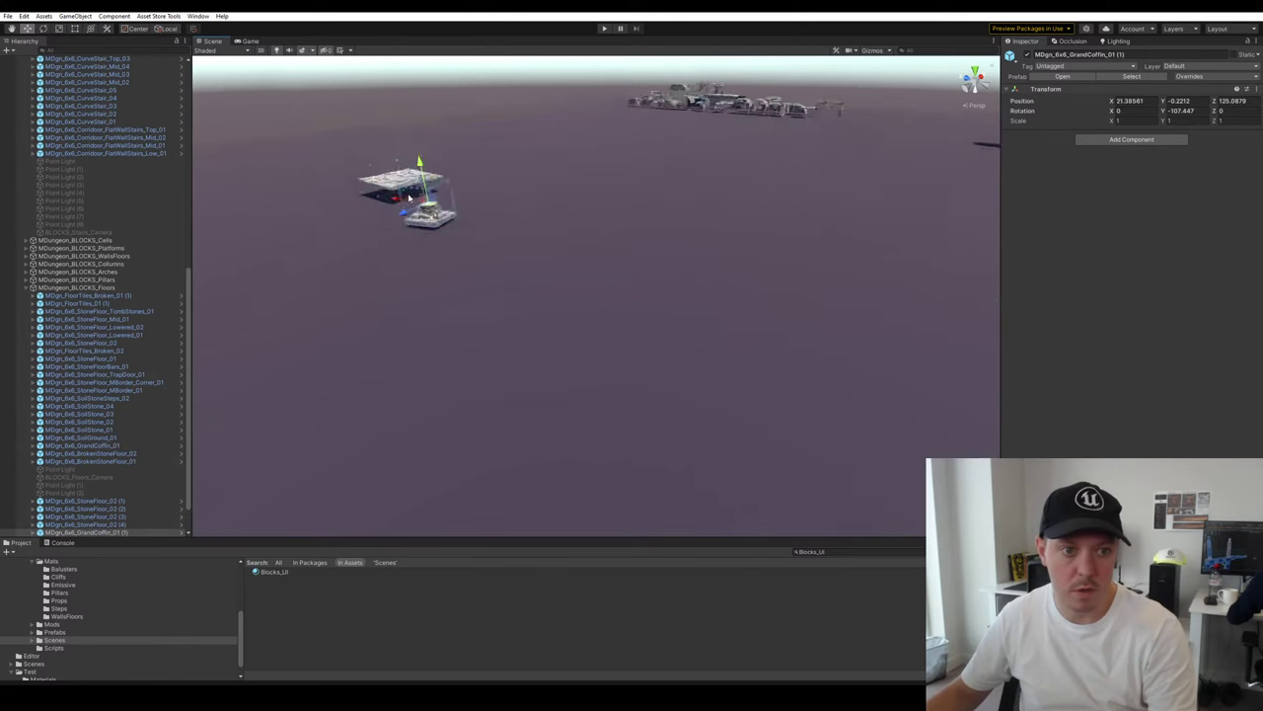
Reset the copied coffin block's Y rotation to 0 and turn the block to a Y rotation of -90
type("0")
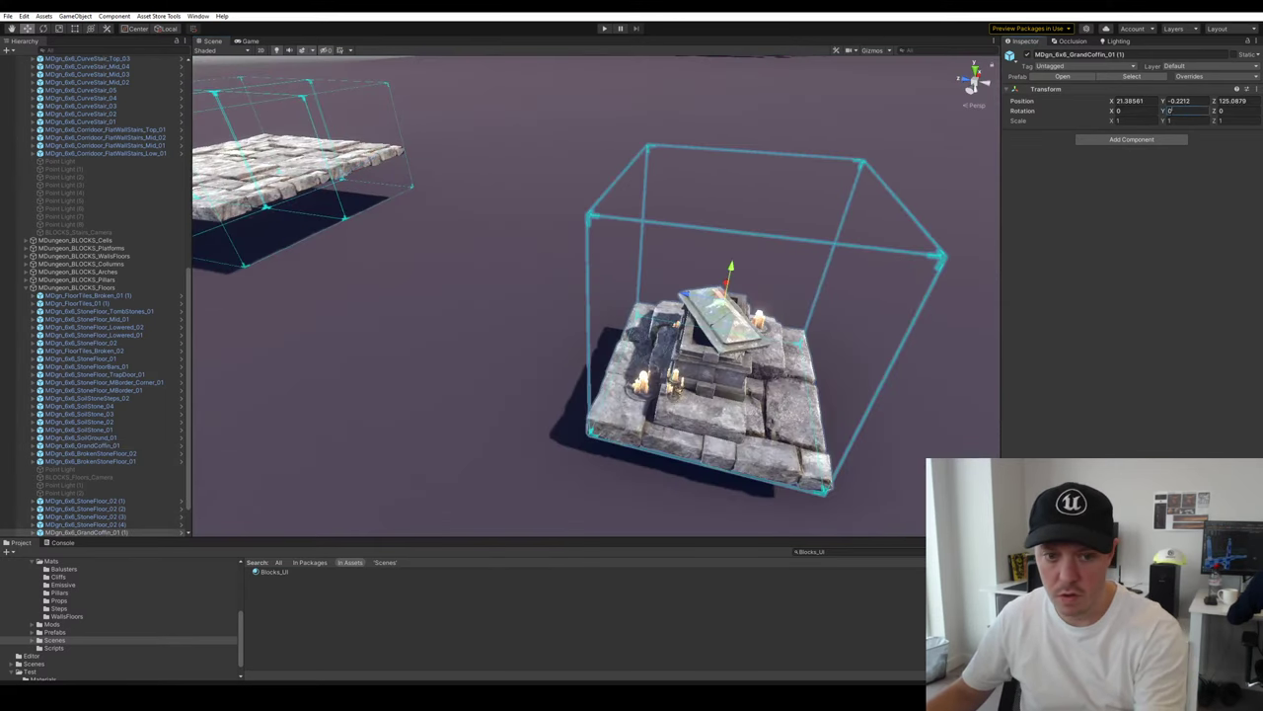
key("s")
right_click_drag(661, 346, 938, 283)
key("a")
left_click_drag(933, 291, 1081, 318)
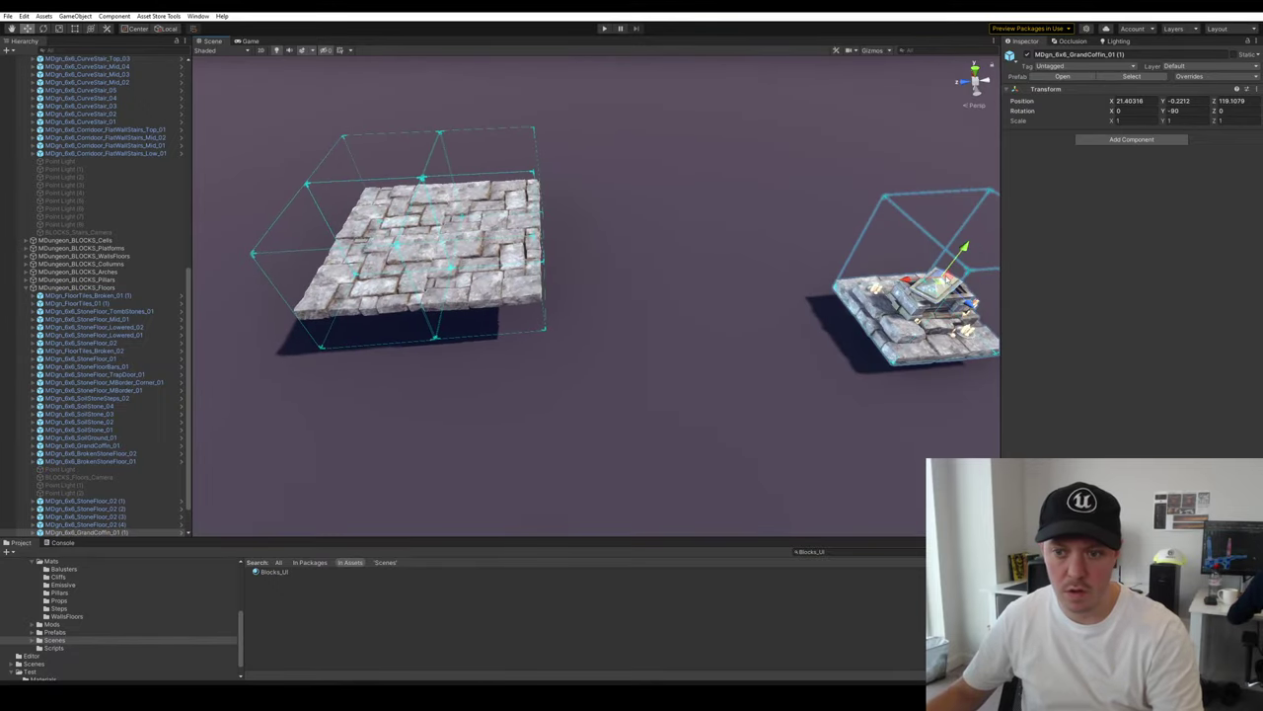
Move the coffin block beside the stone floor and bring its bottom corner to the floor outline's corner
left_click_drag(947, 278, 484, 381)
key("f")
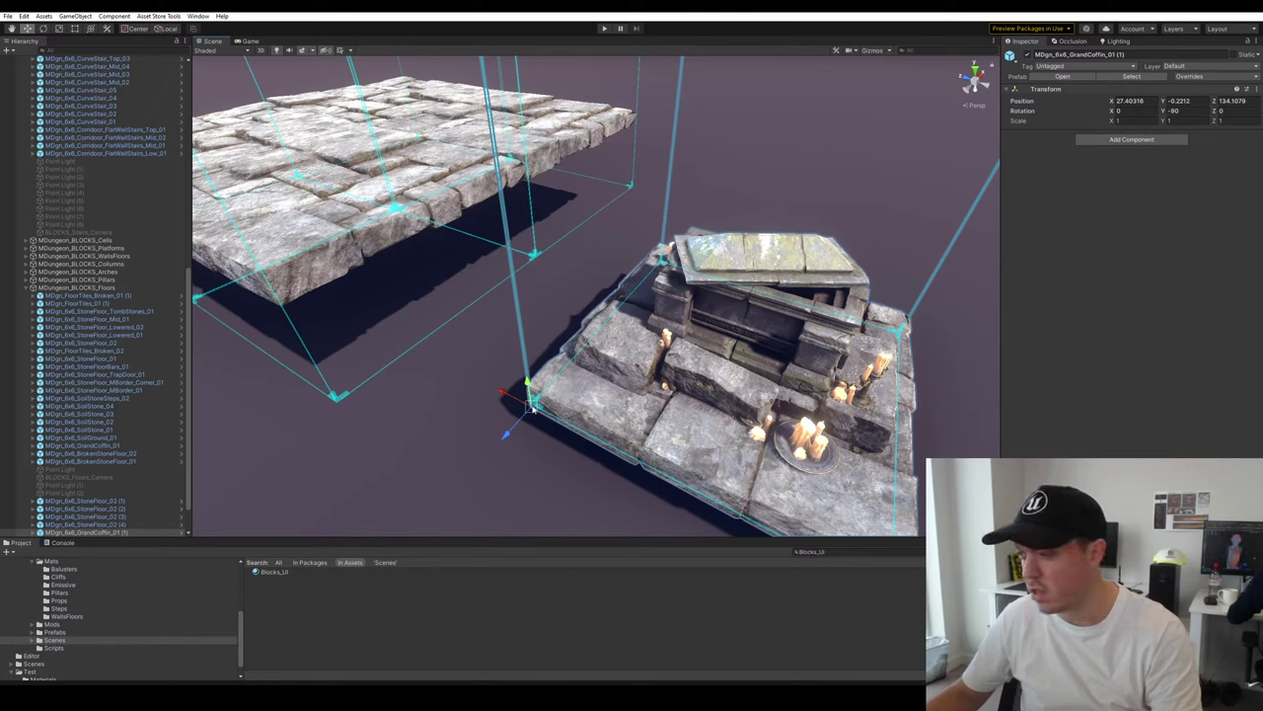
left_click_drag(530, 405, 340, 409)
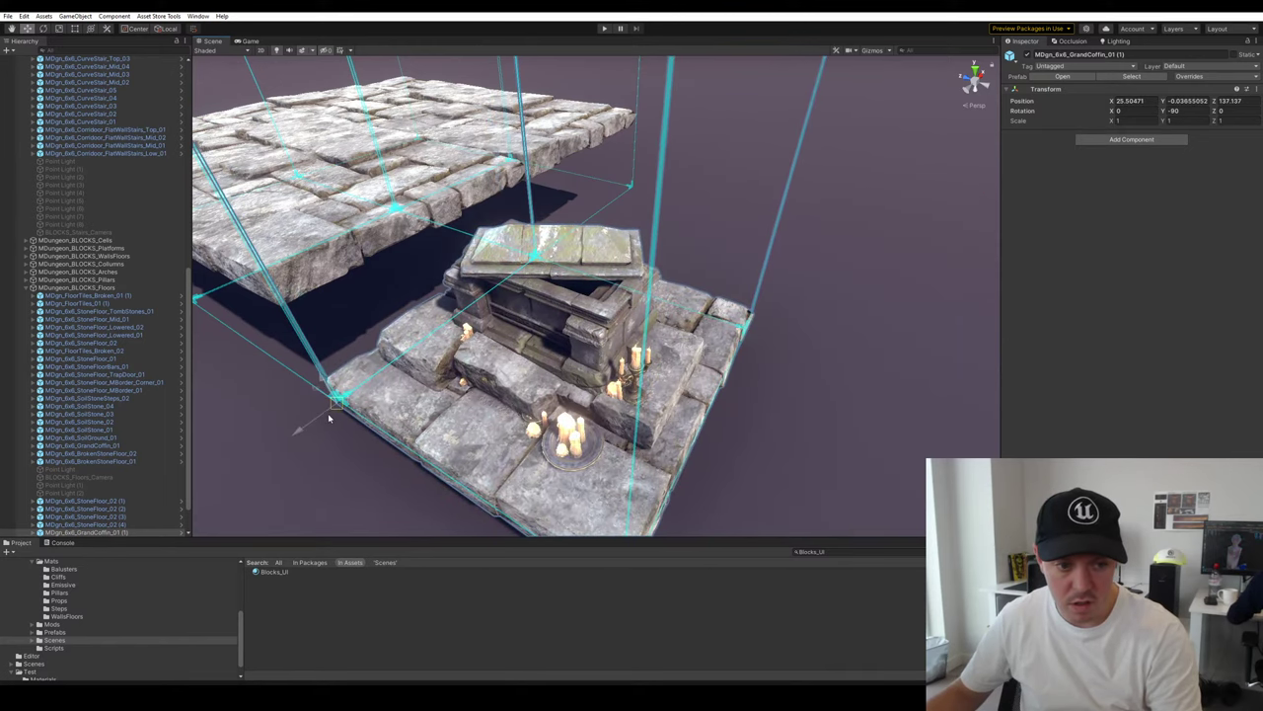
Inspect the shared corner up close and snap the coffin block's outline corner exactly onto the stone floor's outline corner
right_click_drag(334, 411, 526, 298)
key("w")
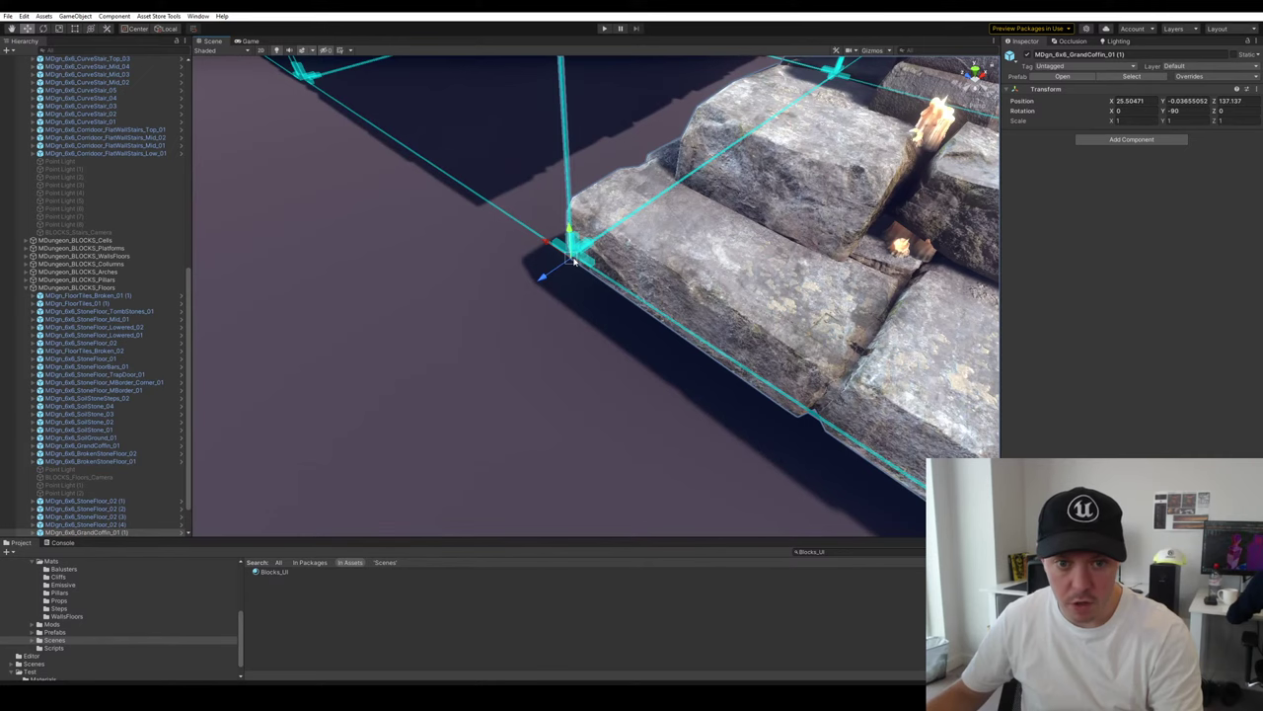
right_click_drag(618, 255, 577, 240)
scroll(659, 260, "up", 4)
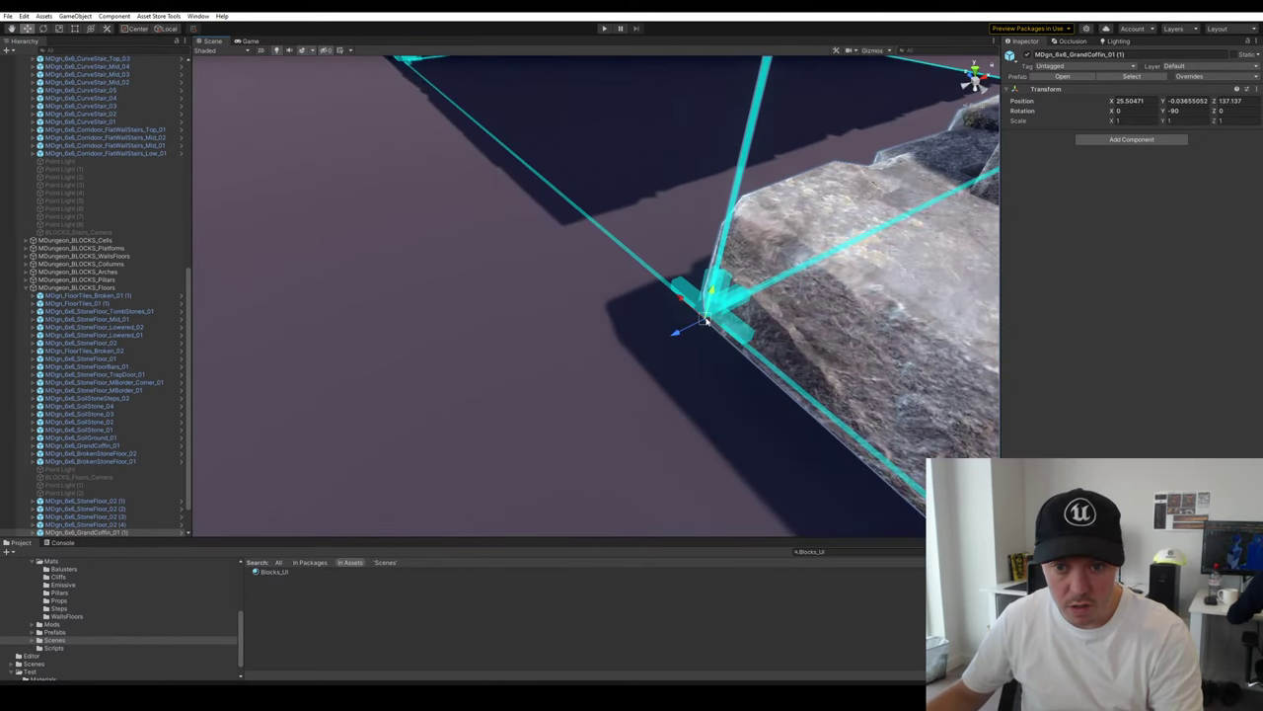
right_click_drag(674, 429, 843, 416)
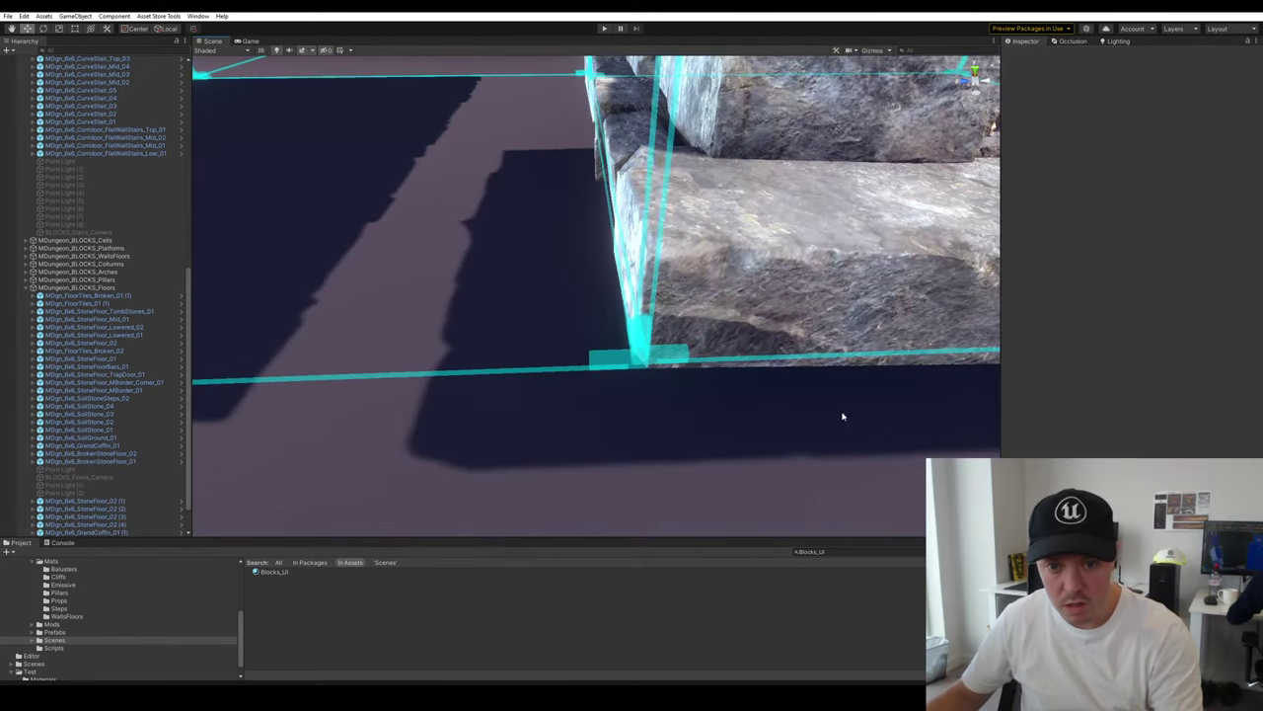
left_click(641, 366)
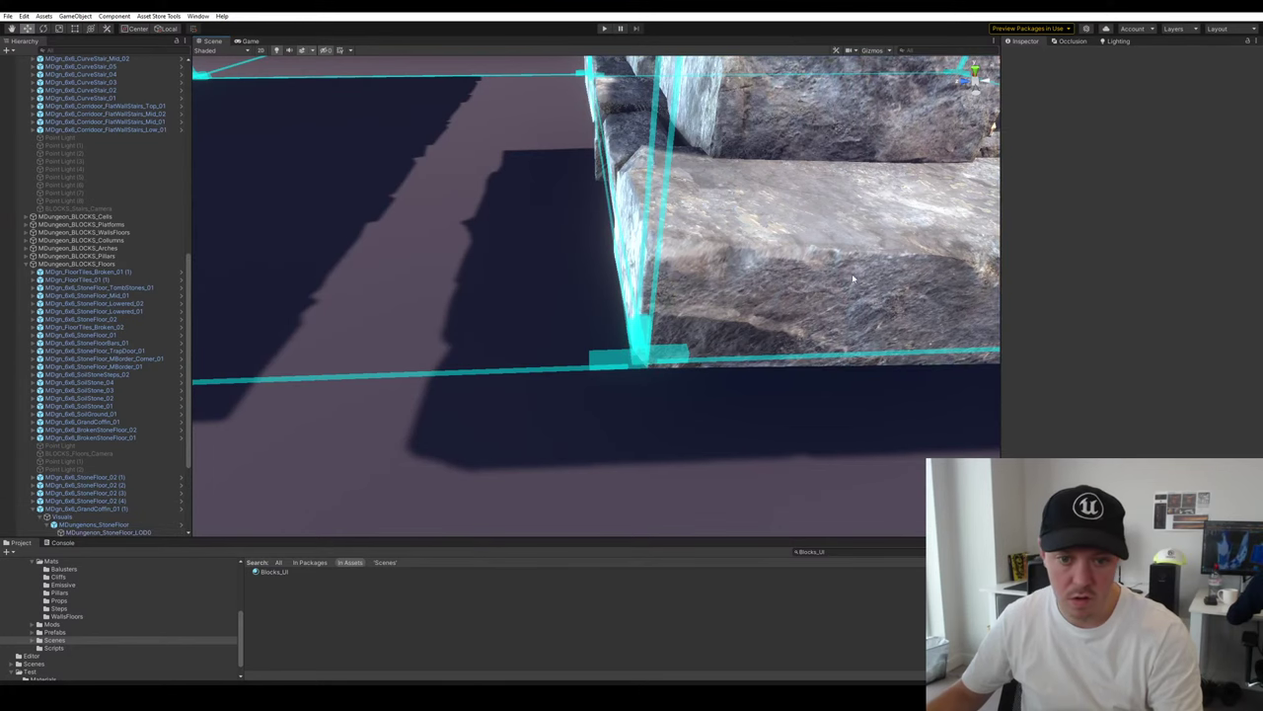
left_click_drag(631, 370, 644, 373)
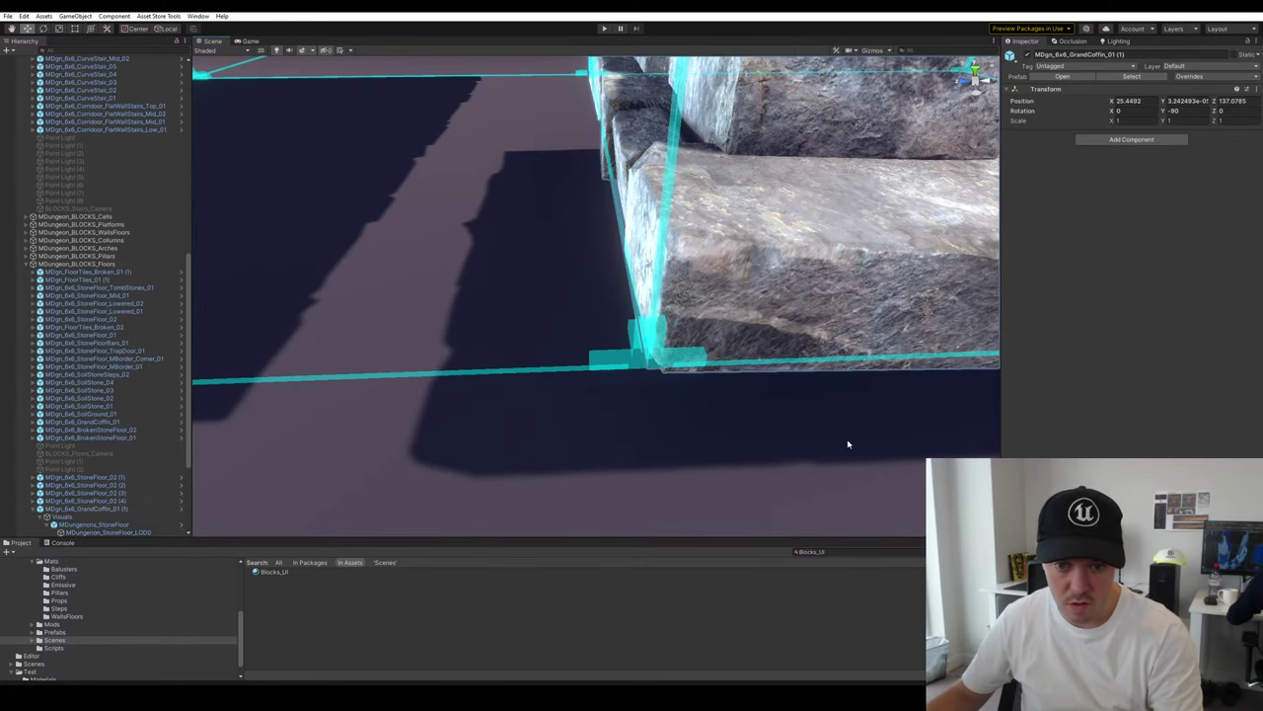
Select the four stone floor tiles beside the coffin block and delete them
left_click(848, 444)
scroll(848, 444, "down", 5)
right_click_drag(848, 444, 641, 276)
left_click(667, 385)
key("q")
left_click(524, 294)
right_click_drag(523, 294, 617, 384)
key("s")
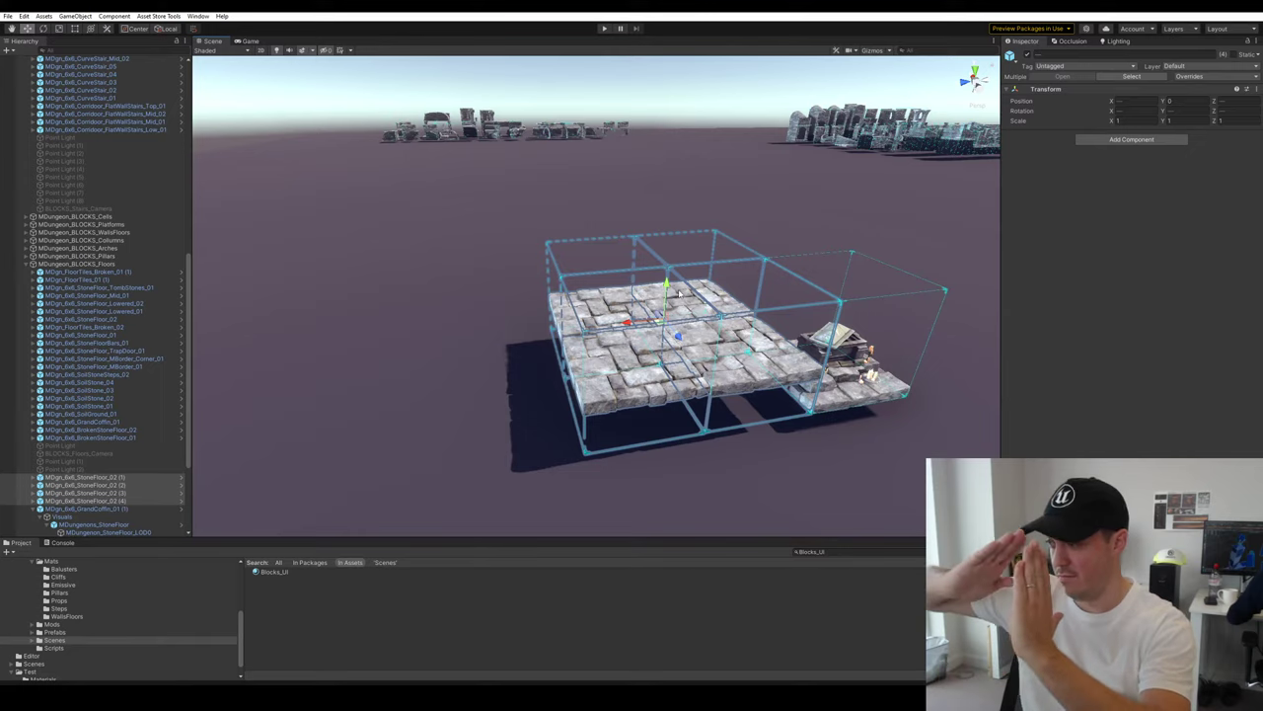
key("Delete")
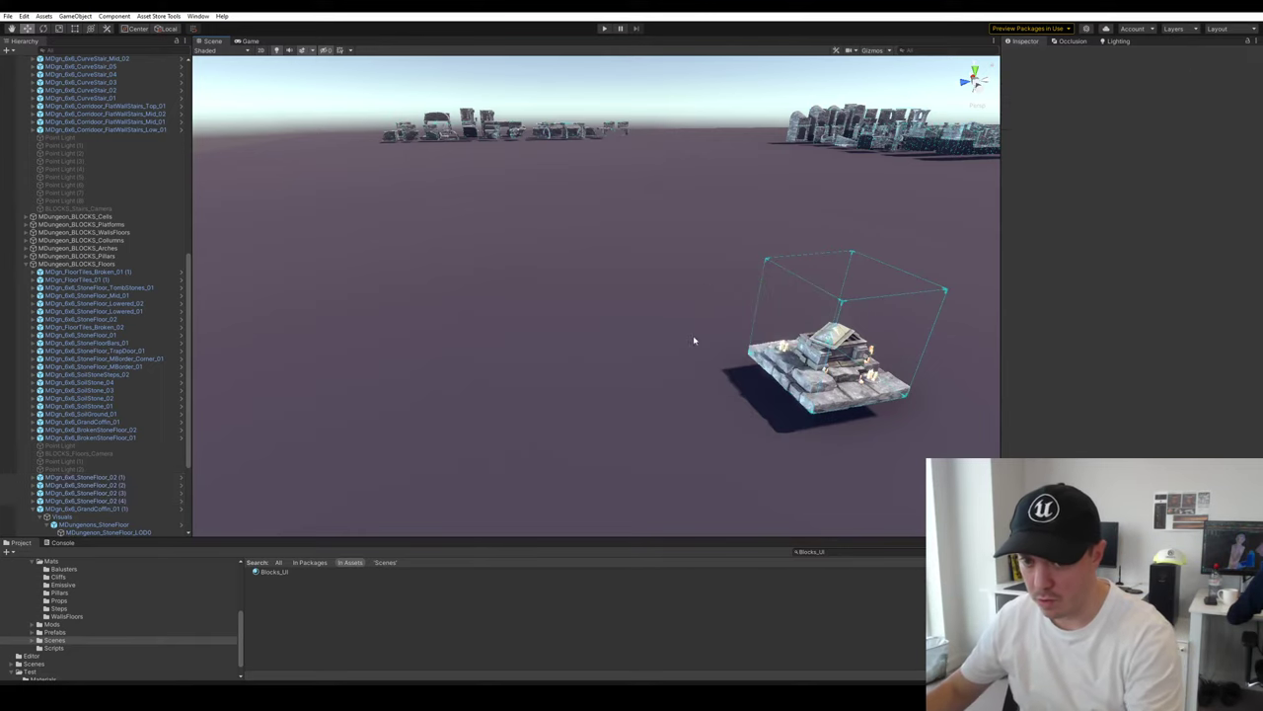
Examine the floor blocks in the showcase, comparing the MDgn_6x6_StoneFloor_01 and MDgn_6x6_StoneFloor_02 variants
mouse_move(553, 306)
right_mouse_down()
mouse_move(546, 336)
mouse_move(488, 352)
mouse_move(491, 293)
mouse_move(486, 340)
mouse_move(568, 311)
right_mouse_up()
key("s")
key("d")
key("w")
left_click(642, 284)
key("f")
left_click_drag(637, 360, 637, 272, "alt")
key("d")
right_click_drag(638, 272, 665, 296)
left_click(665, 393)
left_click(628, 344)
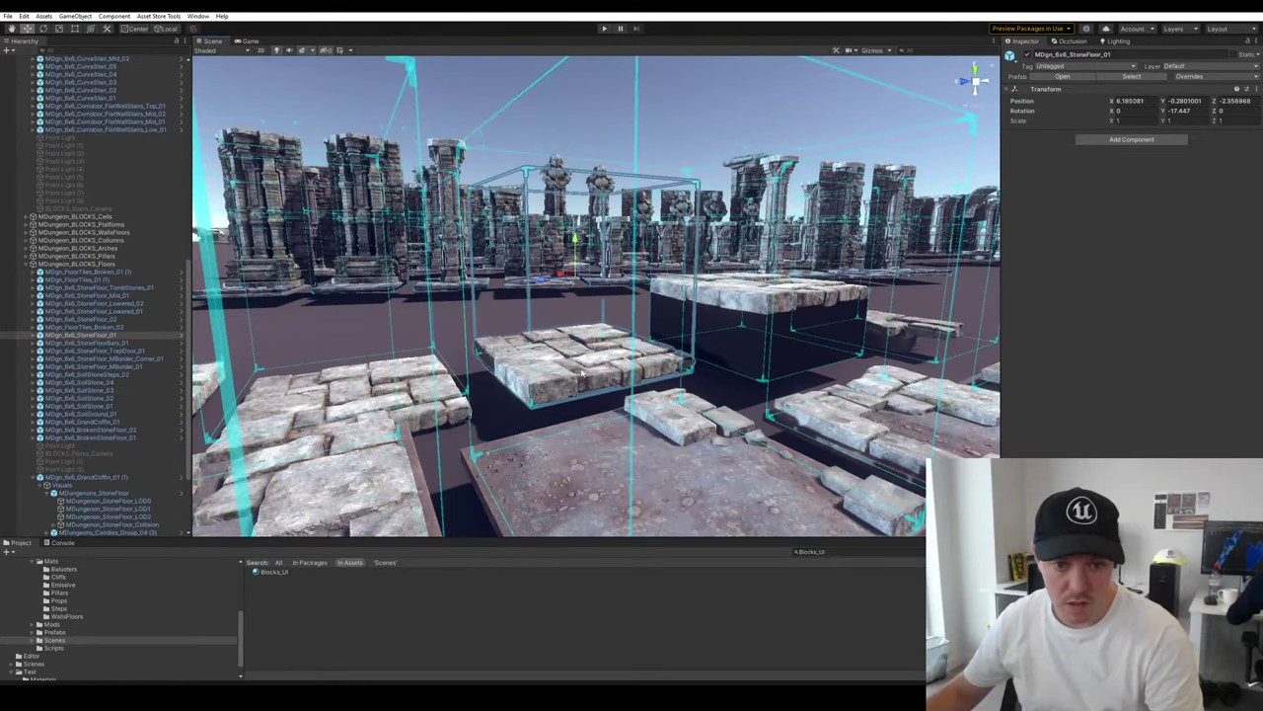
key("f")
key("a")
right_click_drag(538, 372, 589, 361)
left_click(582, 383)
key("a")
left_click(533, 326)
key("d")
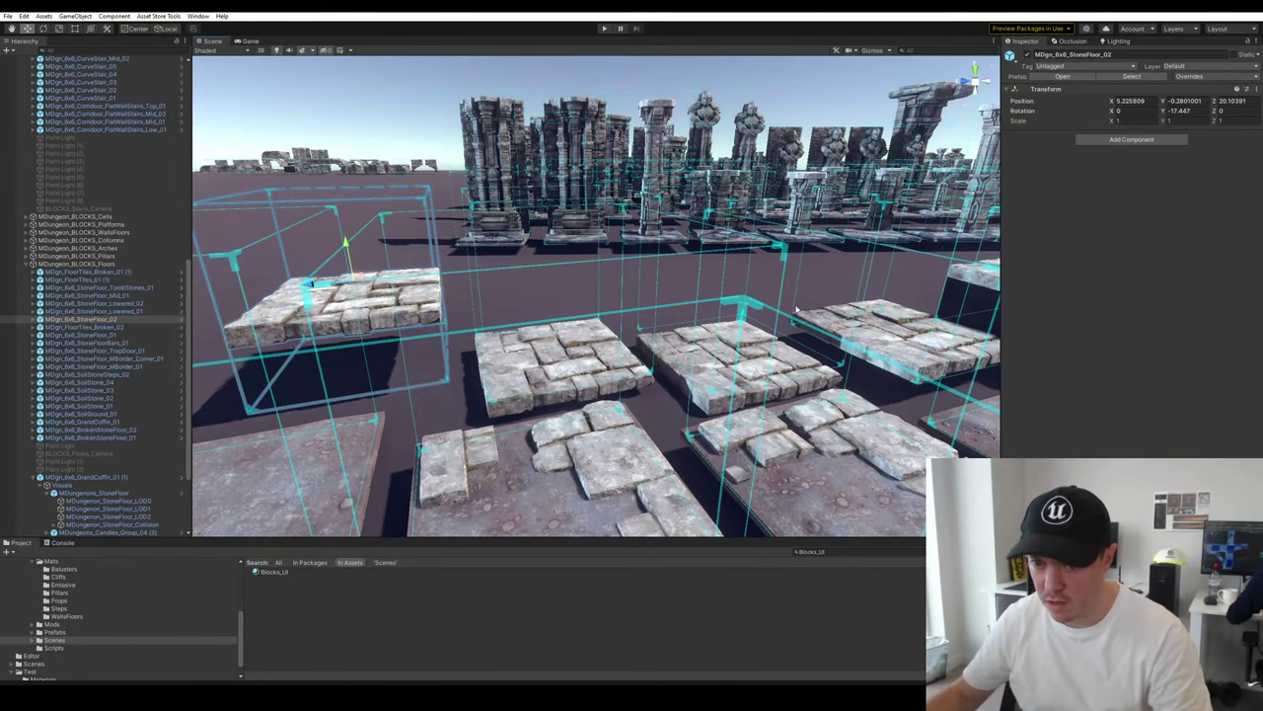
Duplicate the MDgn_6x6_StoneFloor_01 tile, move the copy next to the isolated coffin block, and frame it
key("s")
right_click_drag(896, 341, 759, 322)
key("ctrl+d")
left_click_drag(377, 307, 372, 297)
type("f")
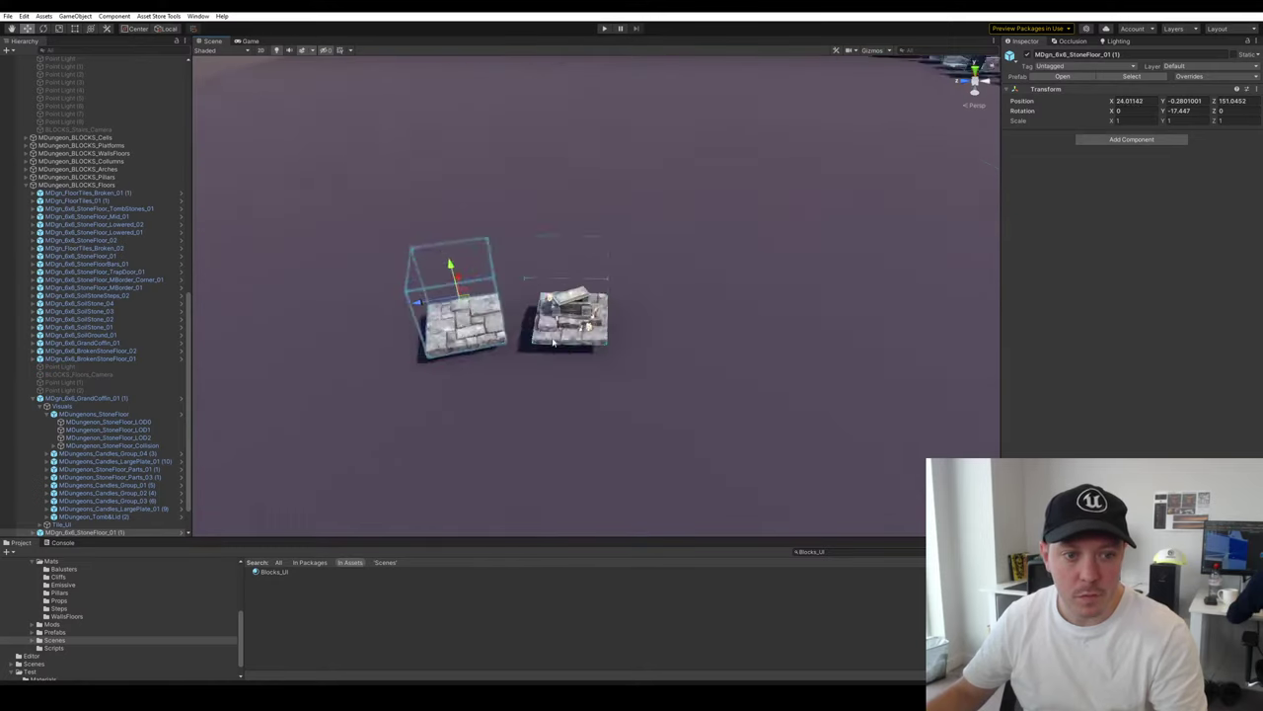
Set the copied floor tile's Y rotation to 0 and vertex-snap its bottom corner onto the coffin block's outline corner
type("0")
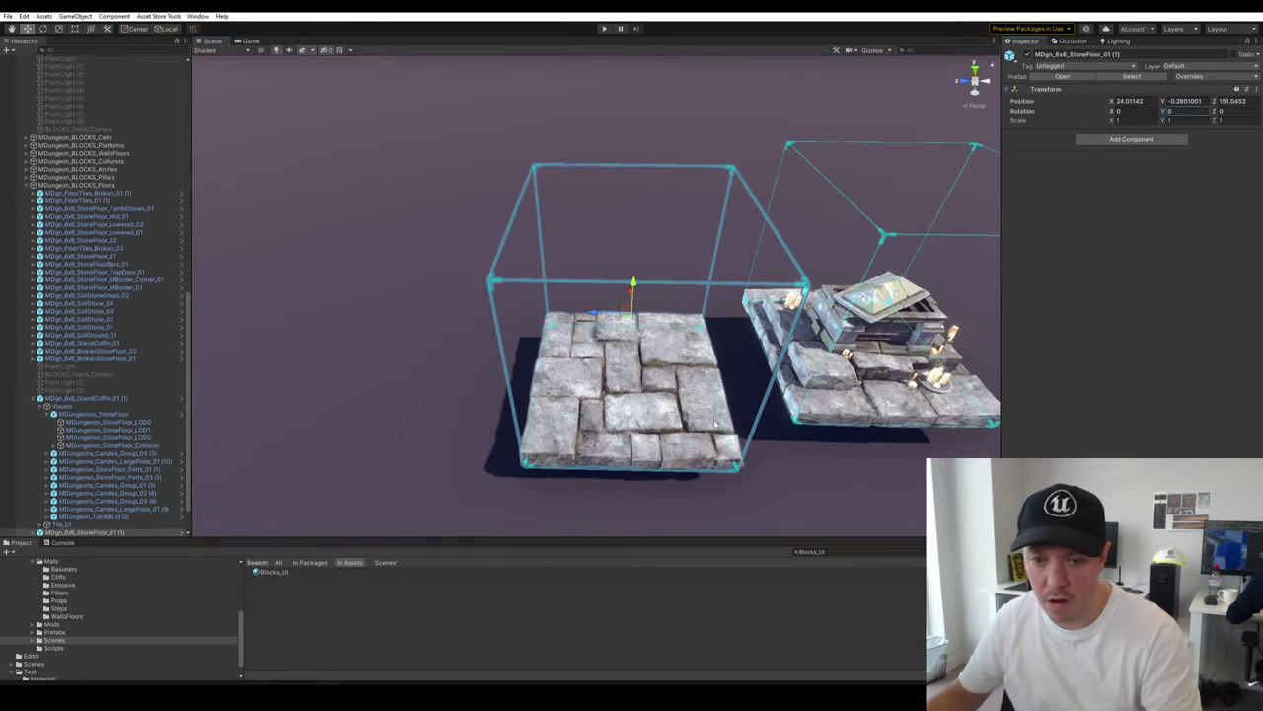
right_click_drag(716, 425, 650, 416)
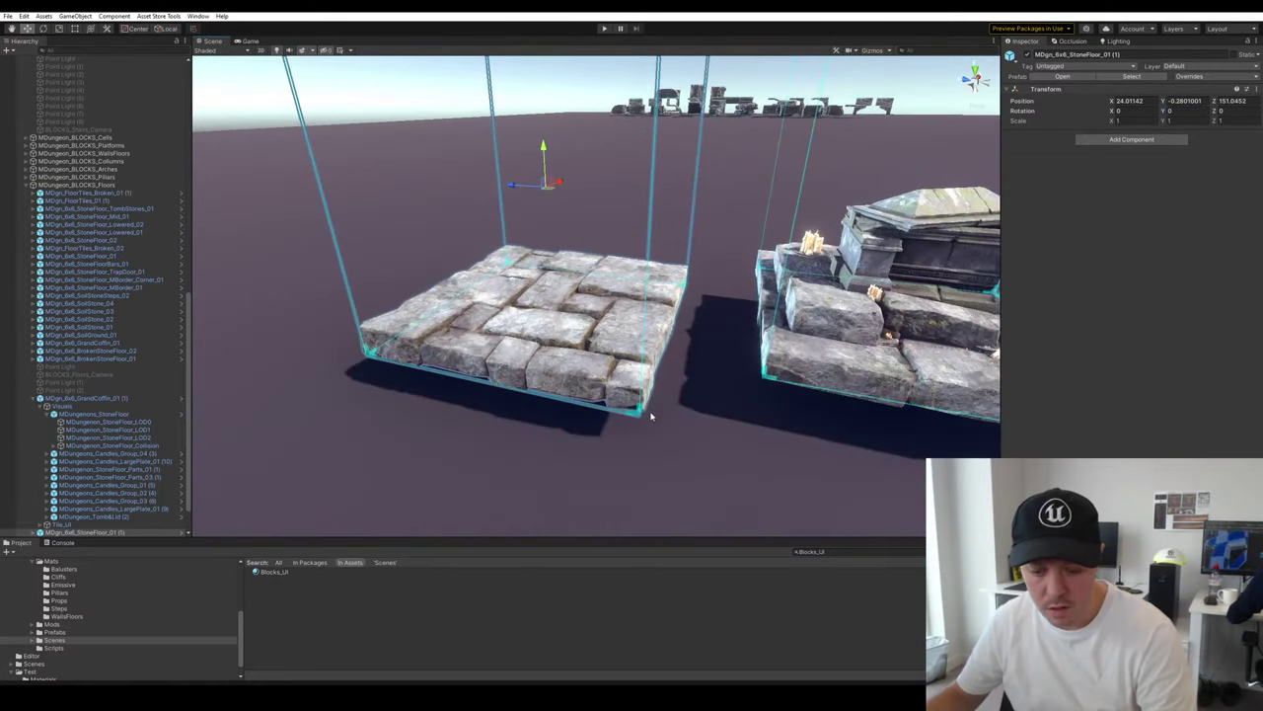
key("v")
left_click_drag(678, 418, 772, 375, "alt")
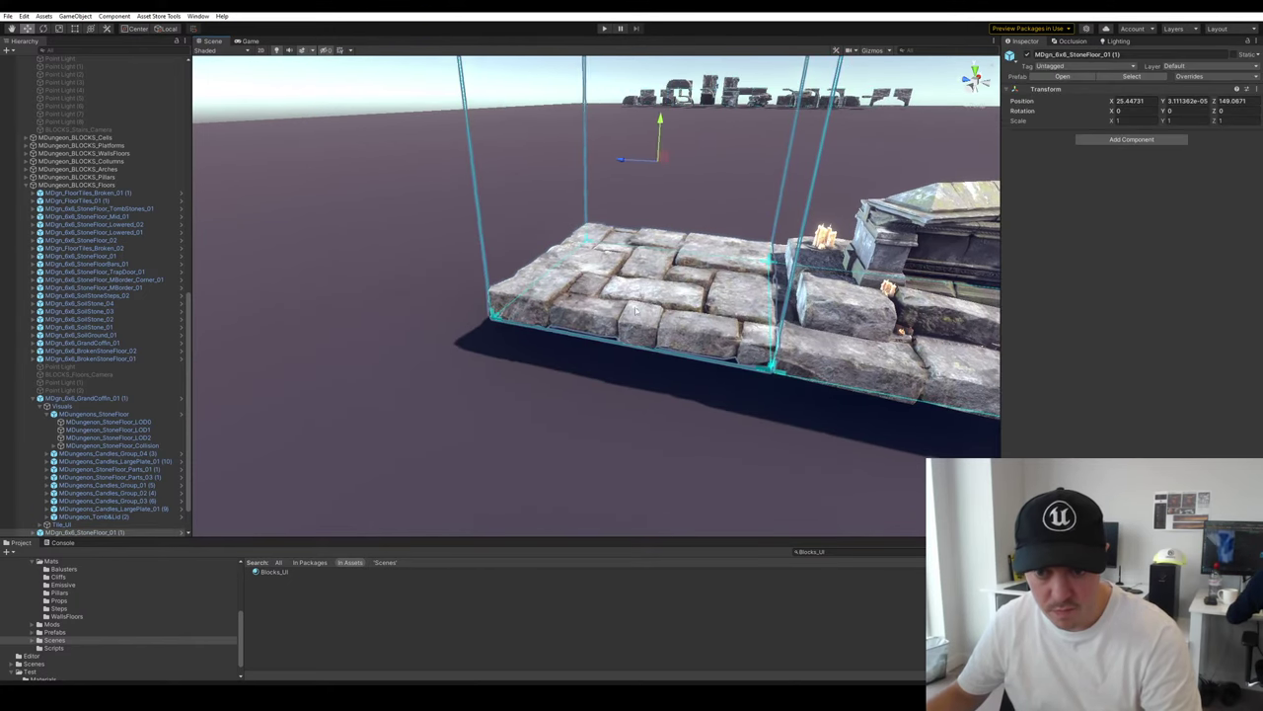
Duplicate the snapped floor tile, place the copy edge to edge behind it, and turn it to a Y rotation of 90
left_click_drag(677, 297, 653, 350, "alt")
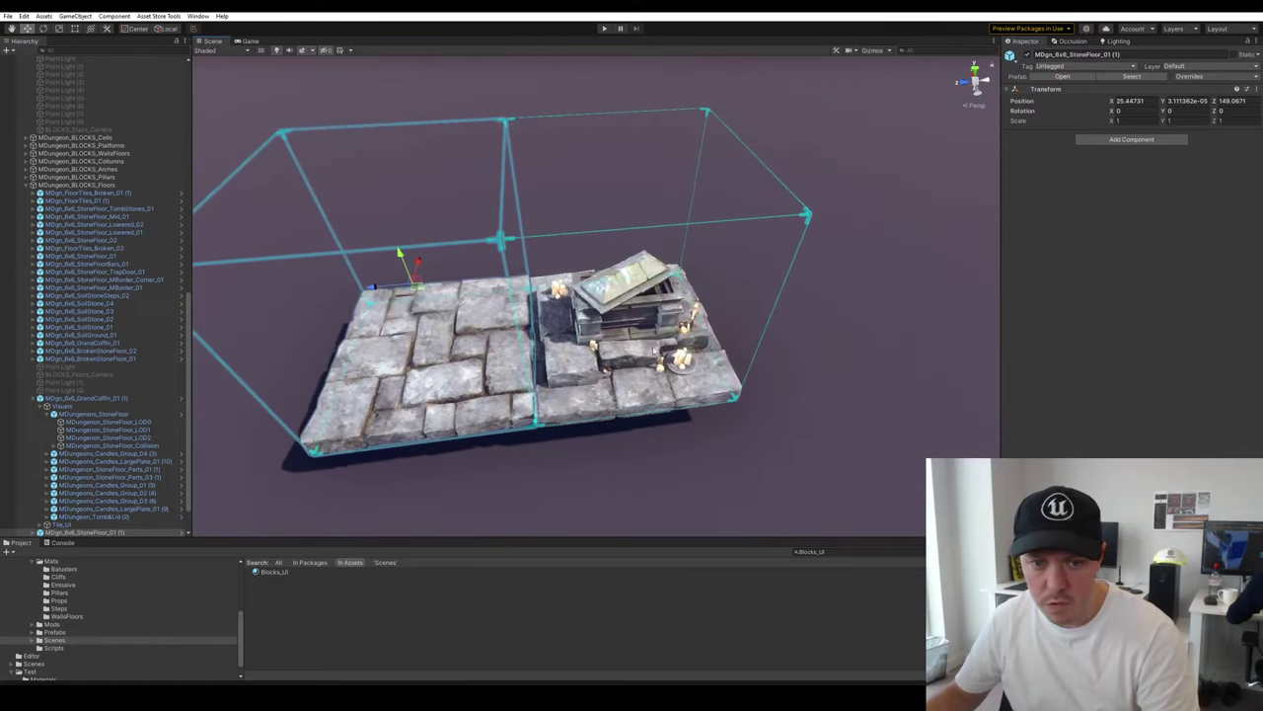
left_click_drag(431, 250, 322, 202)
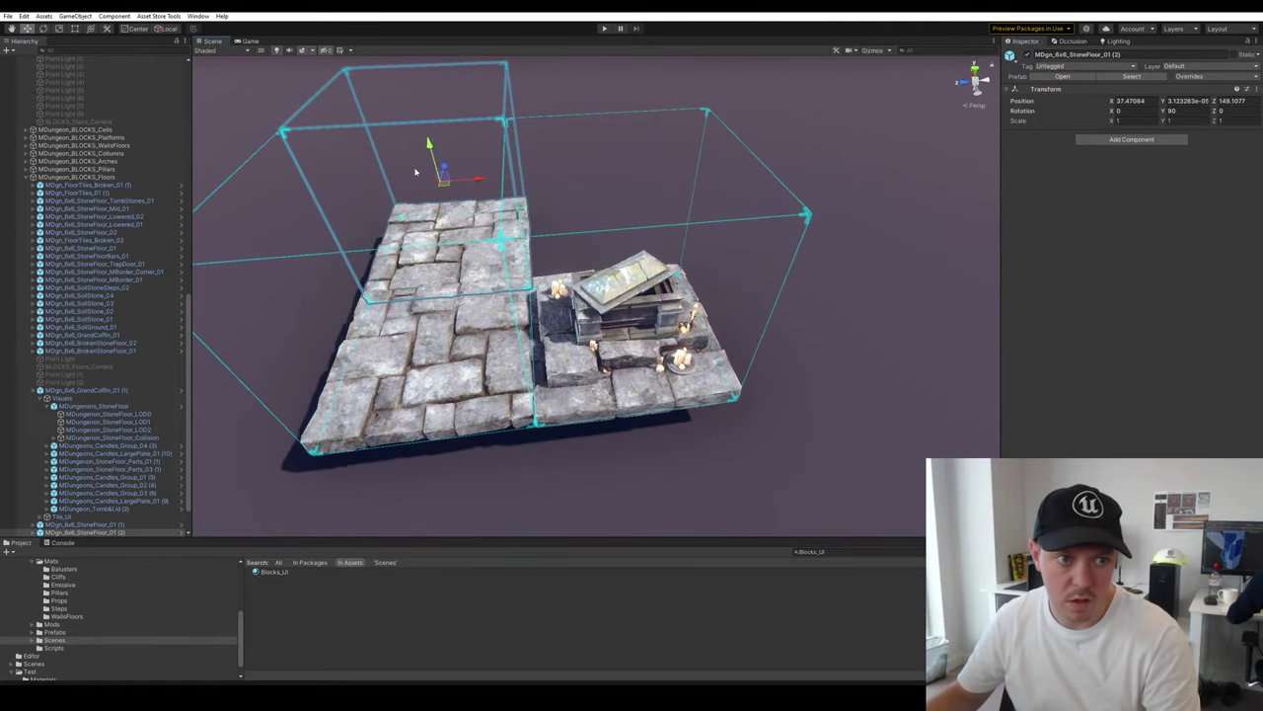
Undo the rear tile's 90-degree turn and rotate the tile about the vertical axis to a Y rotation of -90
key("f")
left_click_drag(477, 183, 712, 293, "alt")
left_click(732, 345)
key("ctrl+z")
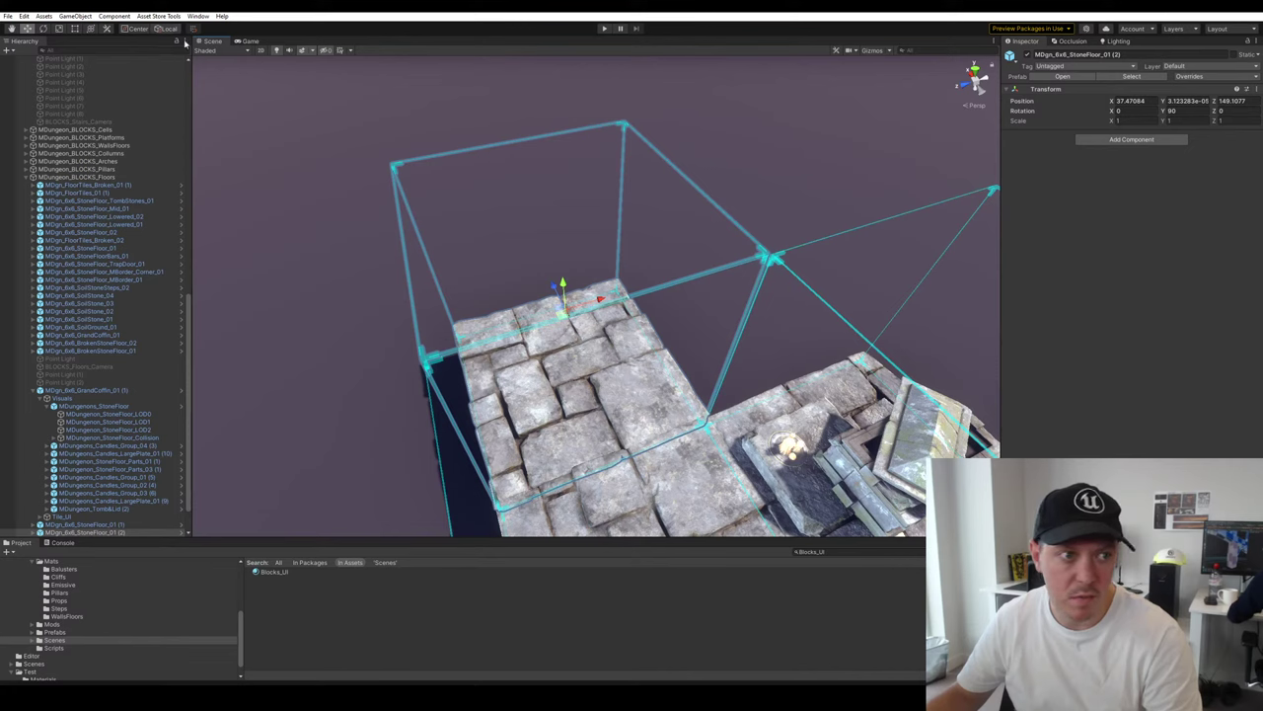
key("ctrl+z")
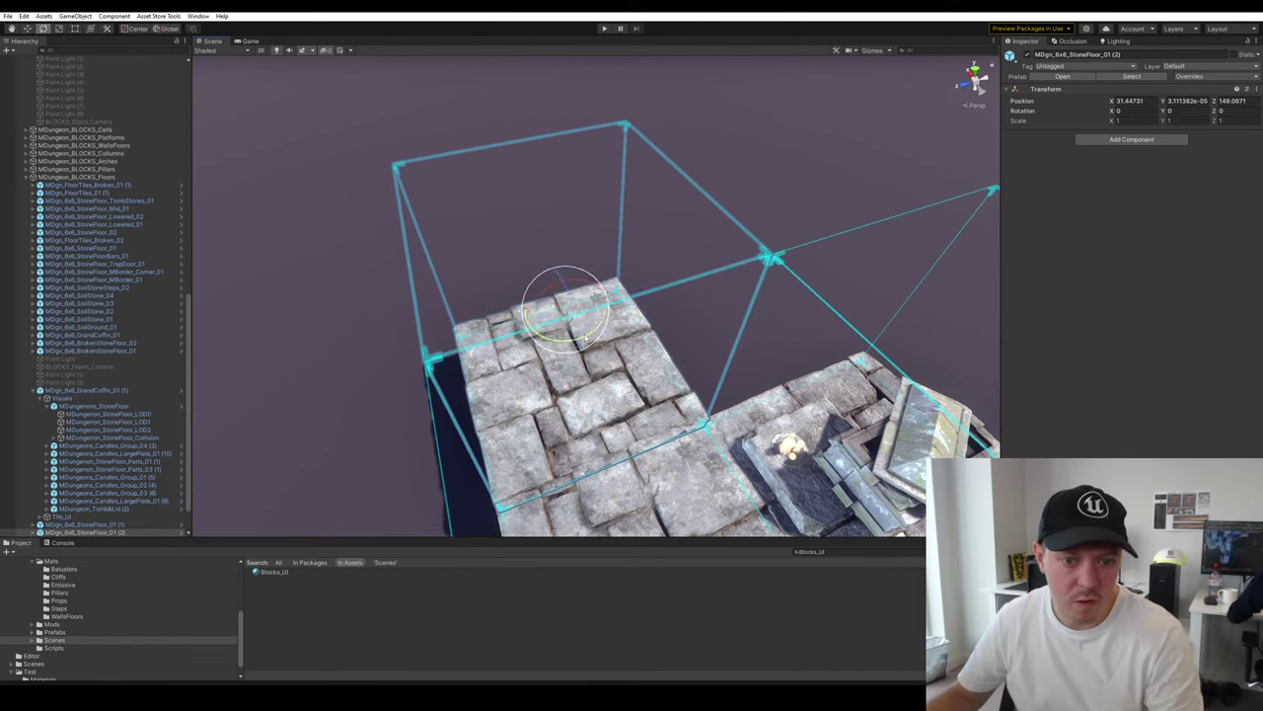
left_click_drag(587, 338, 710, 342)
Examine how the rotated tile's stones meet the adjoining floor tile and how their block outlines line up
left_click(779, 232)
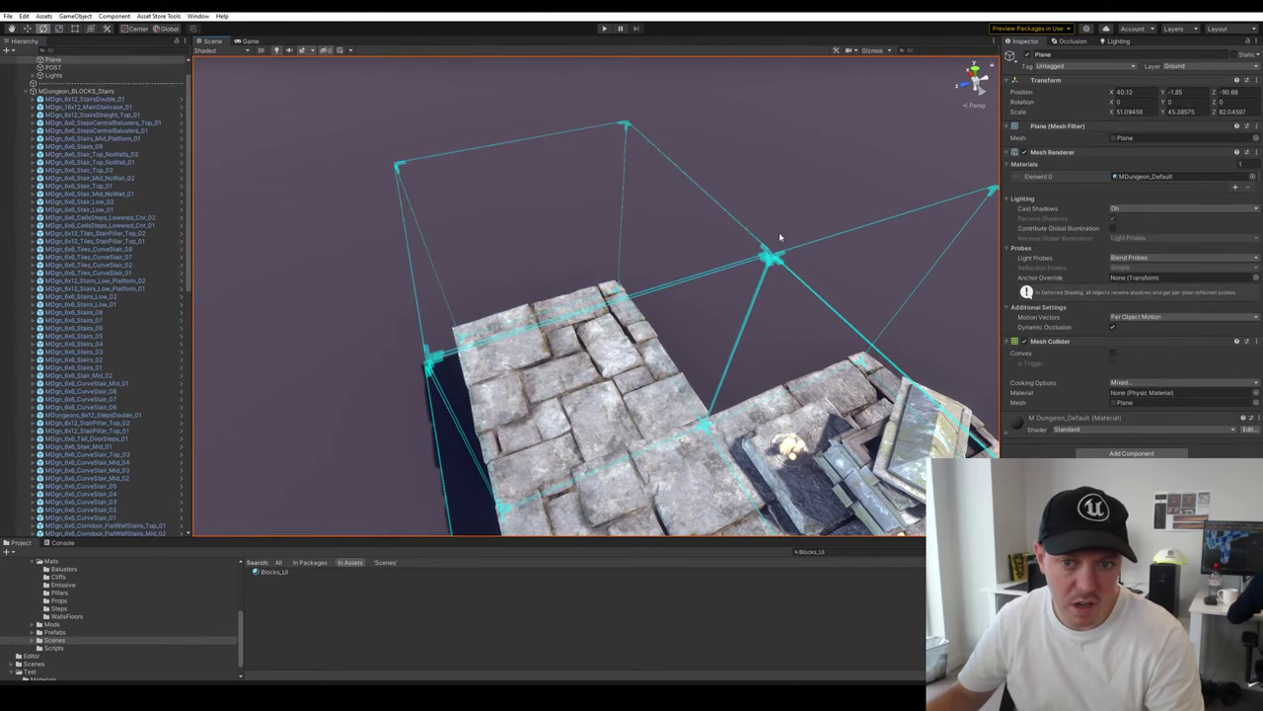
right_click_drag(779, 233, 834, 205)
scroll(628, 336, "up", 3)
left_click(628, 335)
left_click_drag(628, 337, 596, 391, "alt")
left_click(606, 310)
left_click(590, 393)
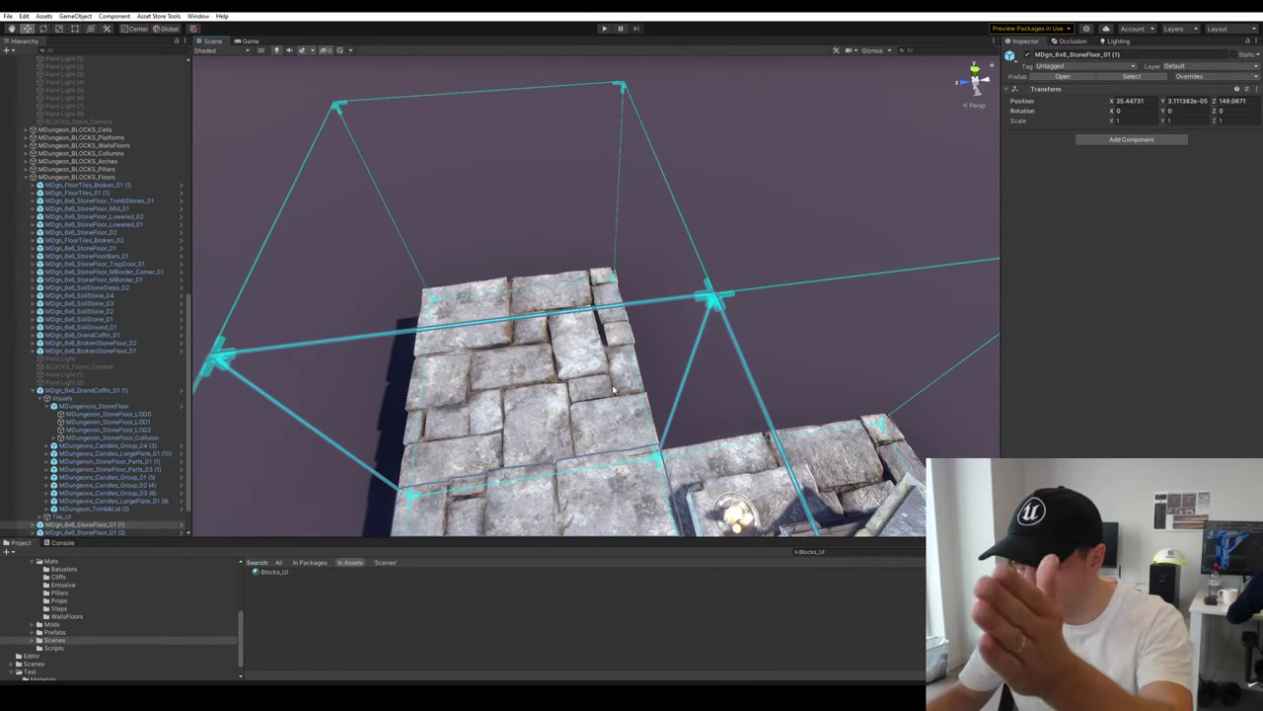
left_click(584, 364)
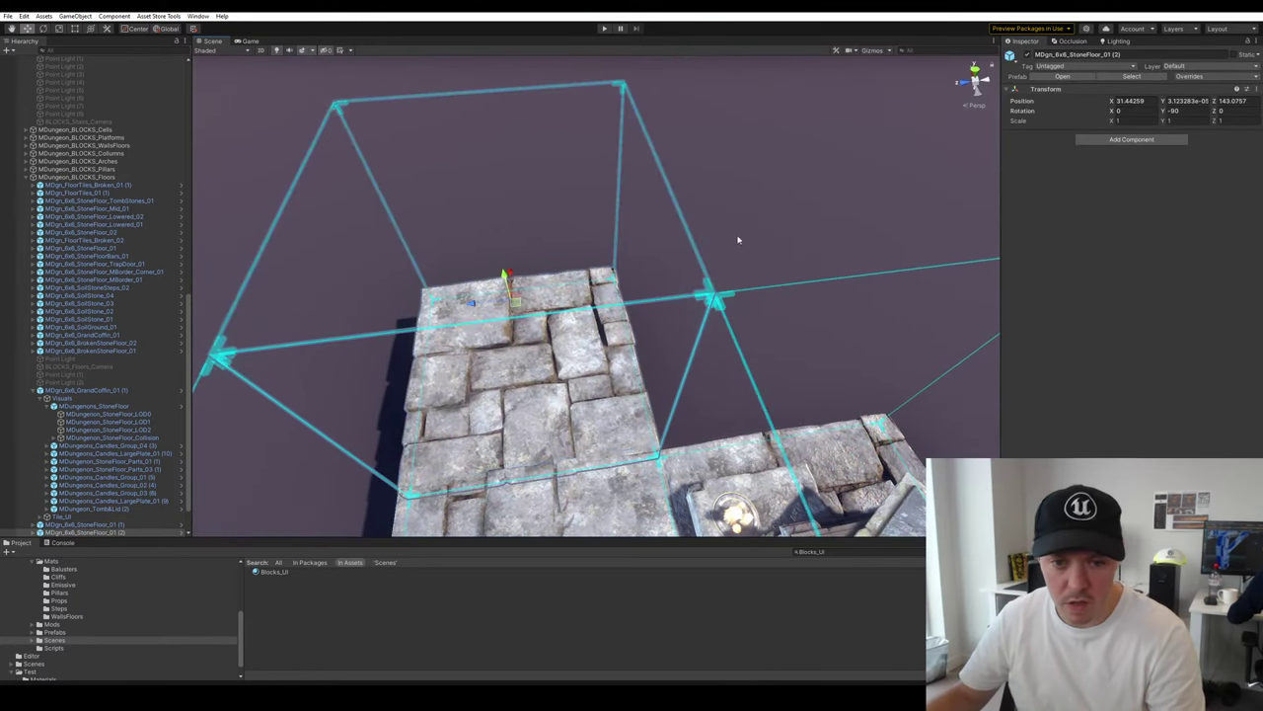
Duplicate the rotated rear floor tile and turn the copy to a Y rotation of -180 within the same outline
key("f")
key("ctrl+d")
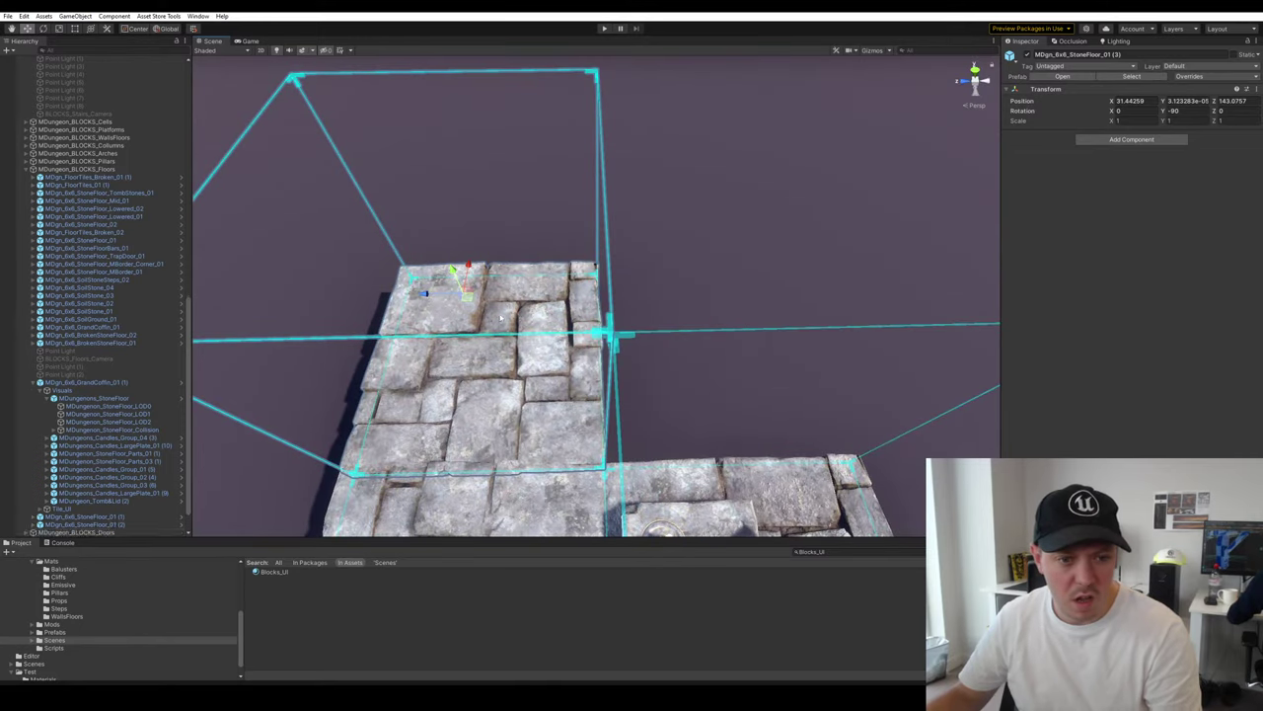
left_click_drag(487, 322, 599, 296, "ctrl")
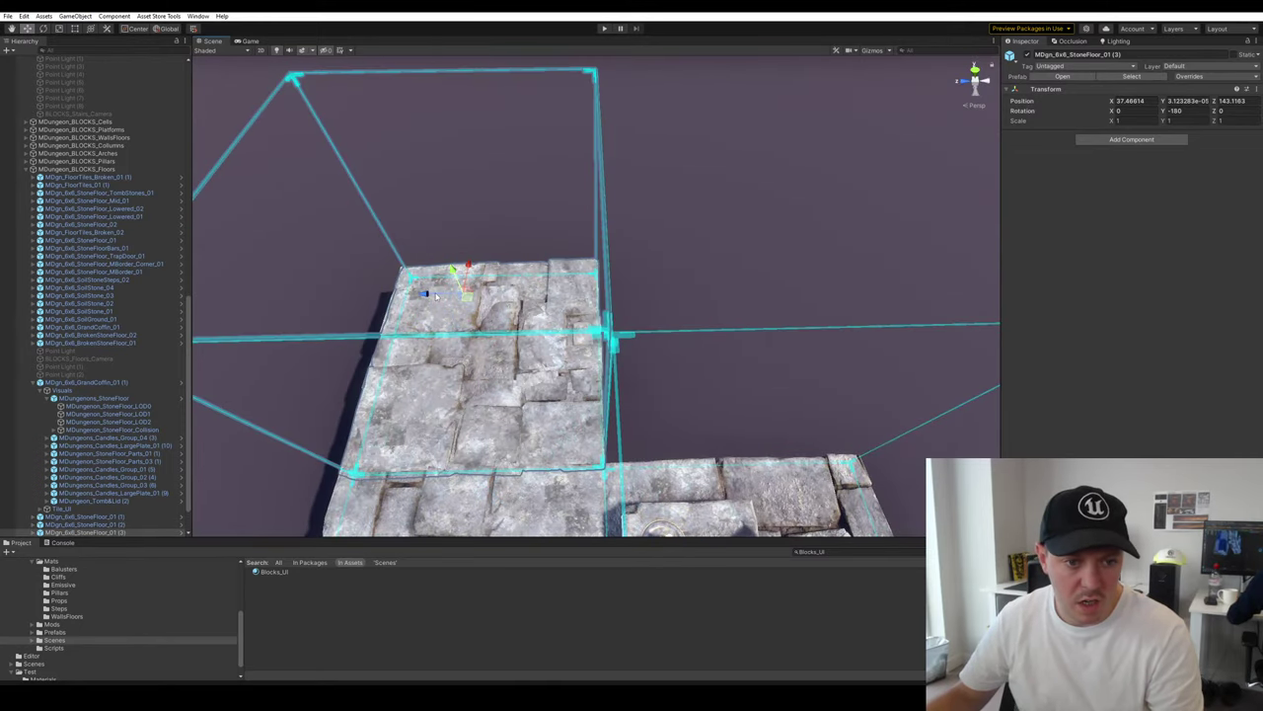
Move the -180 floor tile copy beside the rotated rear tile, behind the coffin tile, and snap their block outline corners together
left_click_drag(436, 295, 758, 314, "ctrl")
left_click(697, 173)
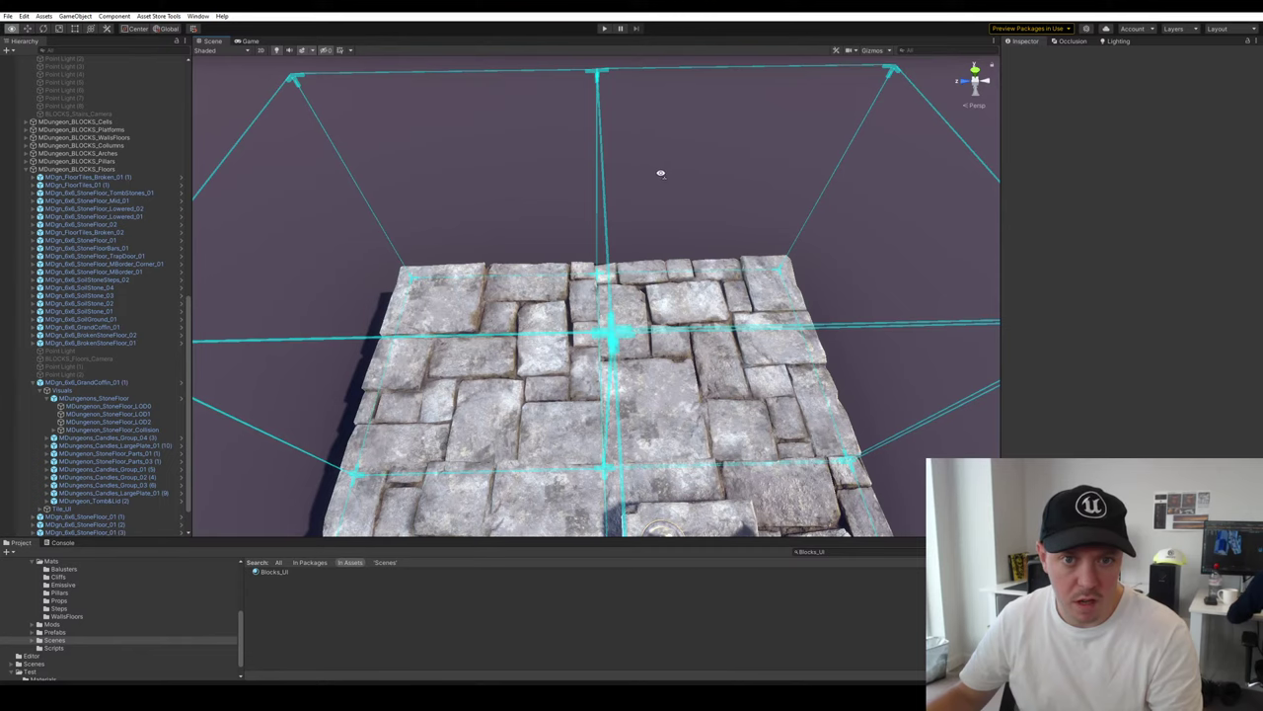
right_click_drag(661, 173, 716, 192)
right_click_drag(604, 308, 737, 211)
left_click(608, 304)
scroll(735, 224, "up", 3)
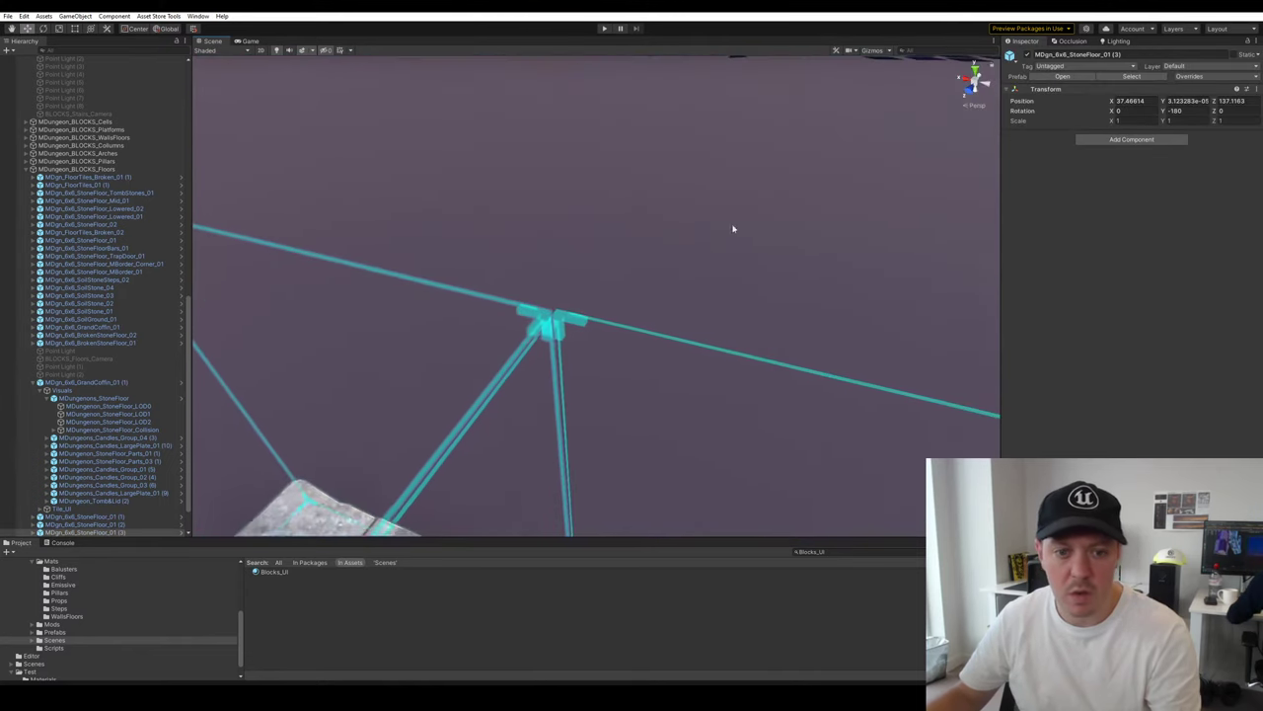
left_click(682, 266)
scroll(682, 265, "down", 5)
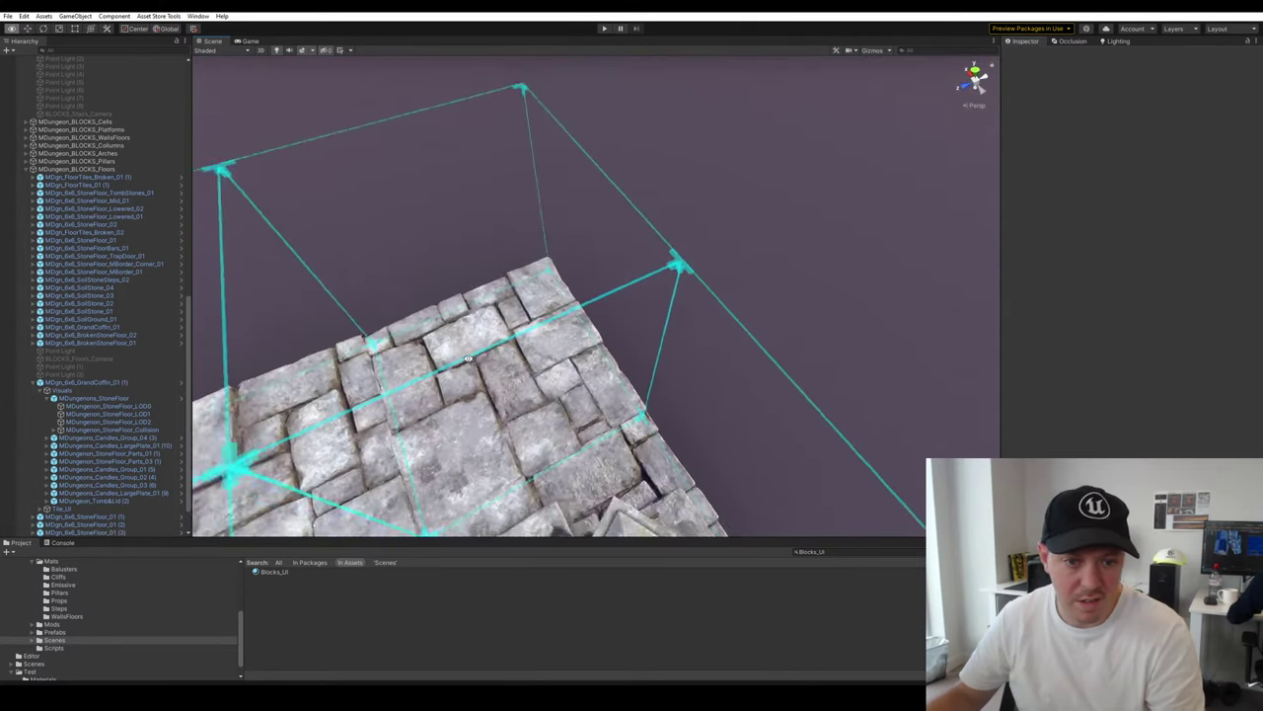
left_click_drag(682, 265, 442, 348, "alt")
right_click_drag(442, 348, 393, 346)
left_click(732, 270)
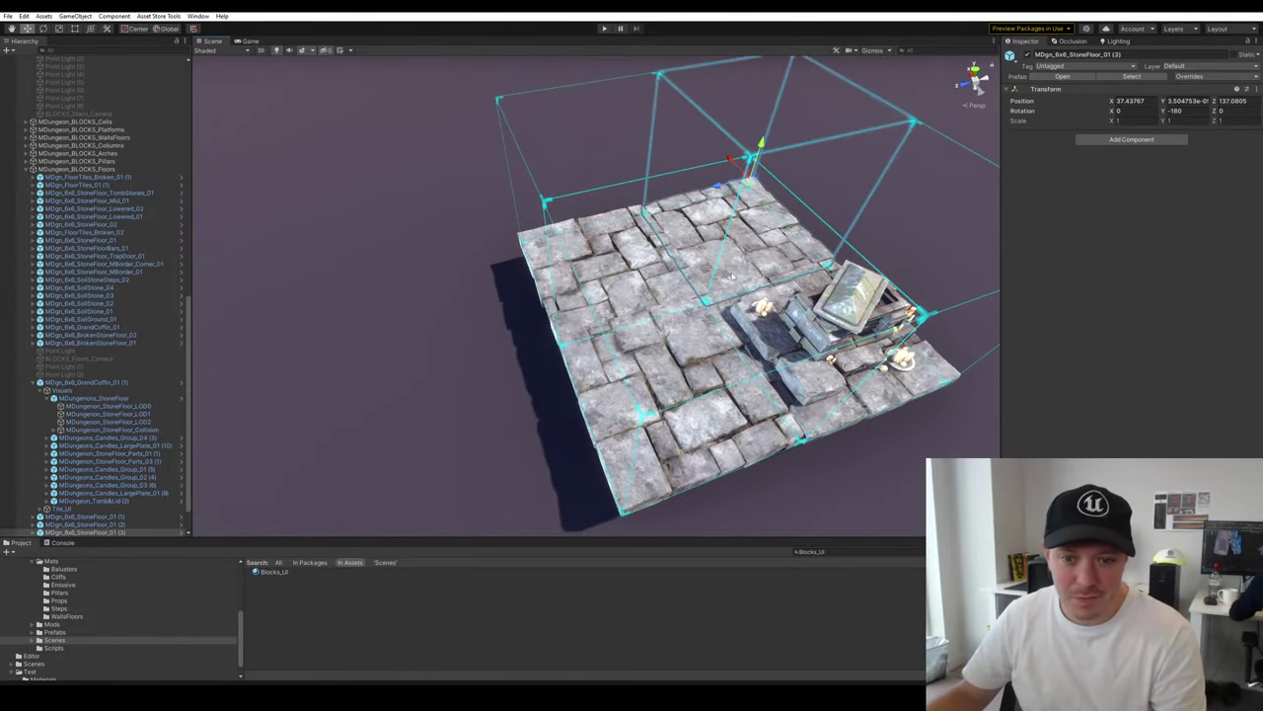
Duplicate the two rear stone floor tiles and place the copies edge to edge at the opposite end of the coffin floor
right_click_drag(336, 225, 528, 221)
key("ctrl+d")
left_click_drag(493, 132, 712, 287)
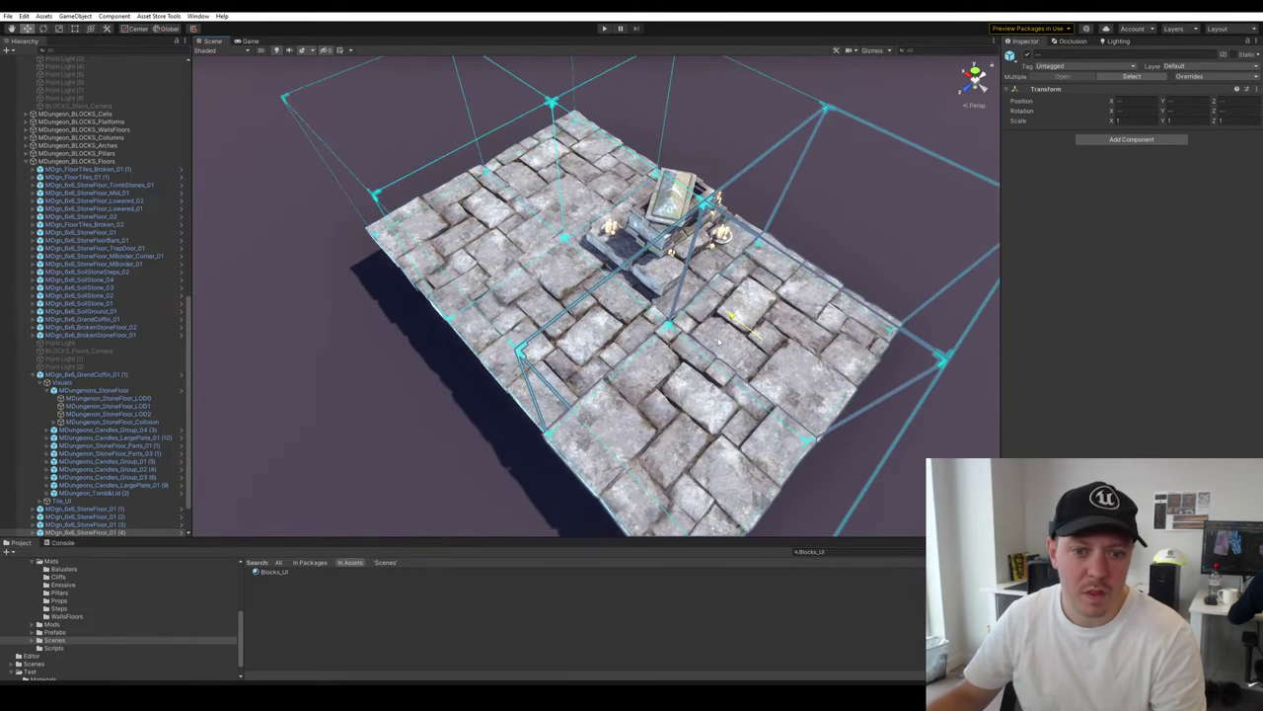
left_click(964, 440)
left_click_drag(701, 356, 487, 264, "alt")
left_click(488, 264)
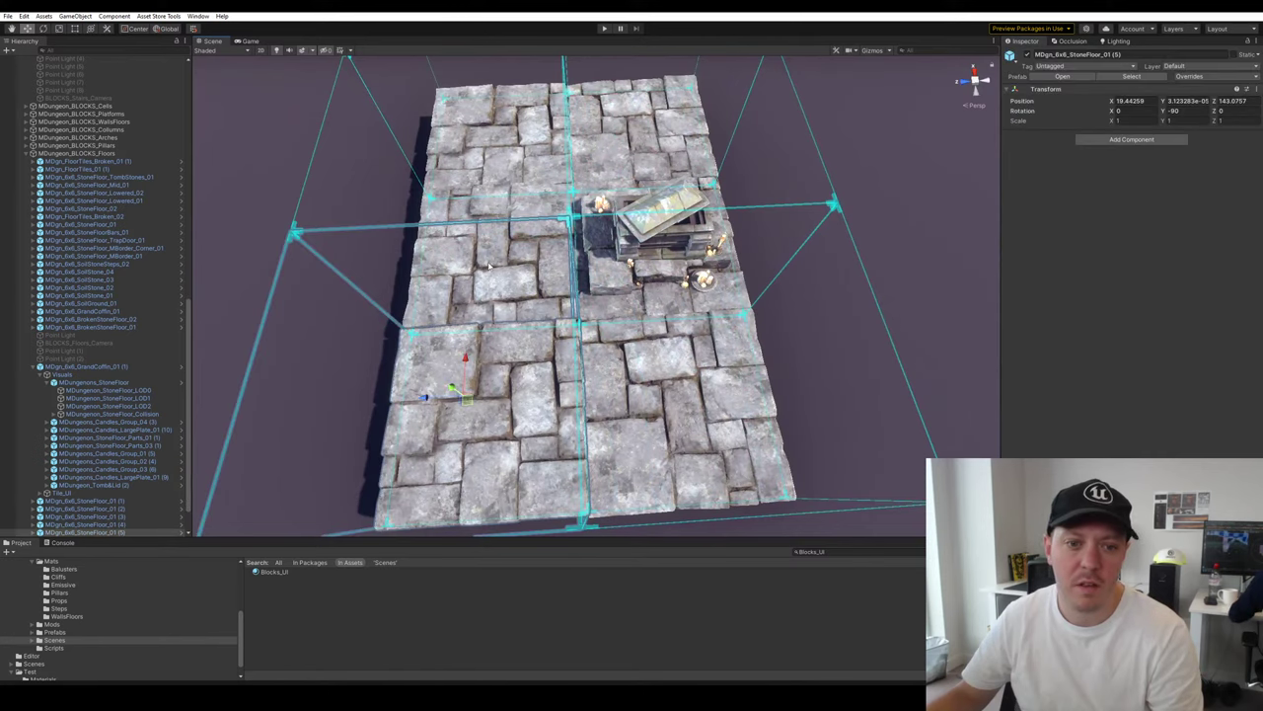
Duplicate the outer column of stone floor tiles and place the copies on the coffin's open side to complete a three-by-three floor
key("ctrl+d")
left_click_drag(439, 209, 921, 220)
left_click(922, 220)
Move the arched bridge block Tall_Bridge_Mid_04 along the Z axis until it sits next to the bridge end block
right_click_drag(922, 221, 736, 270)
mouse_move(735, 270)
left_mouse_down("alt")
mouse_move(757, 312)
mouse_move(747, 333)
mouse_move(741, 286)
left_mouse_up("alt")
right_click_drag(742, 286, 719, 295)
key("d")
left_click_drag(720, 294, 722, 294, "alt")
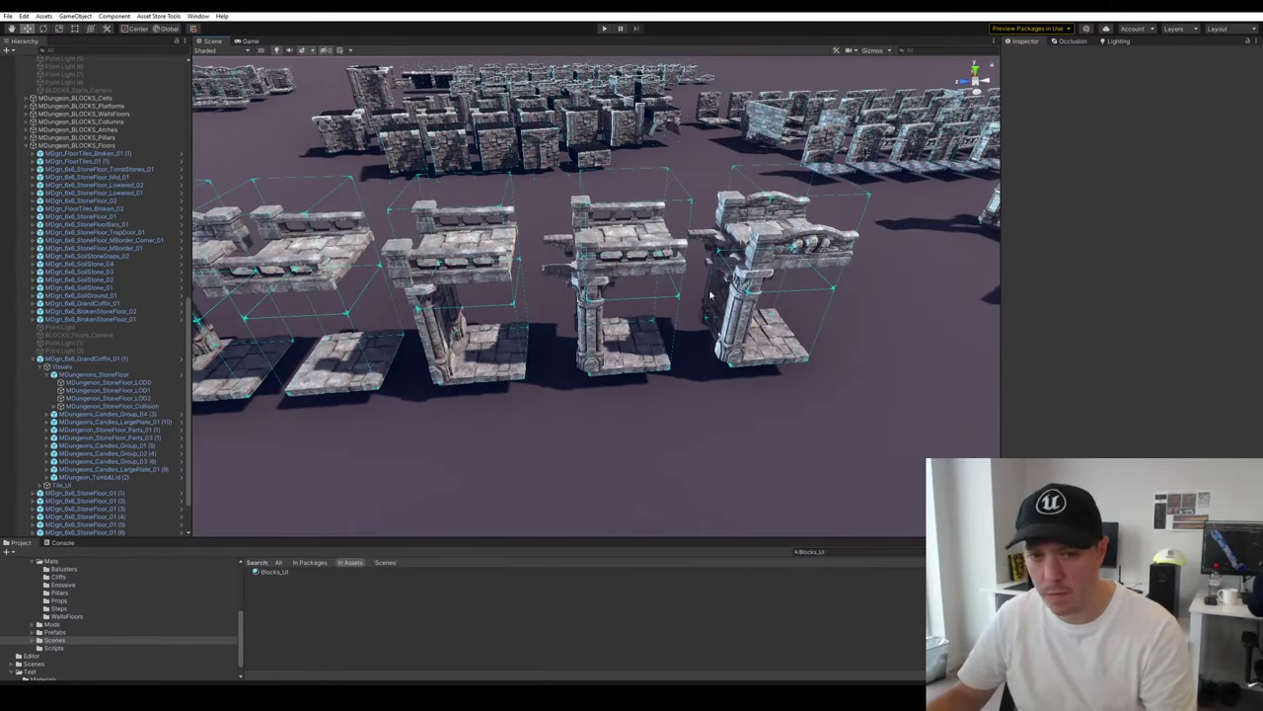
left_click_drag(595, 281, 592, 277, "alt")
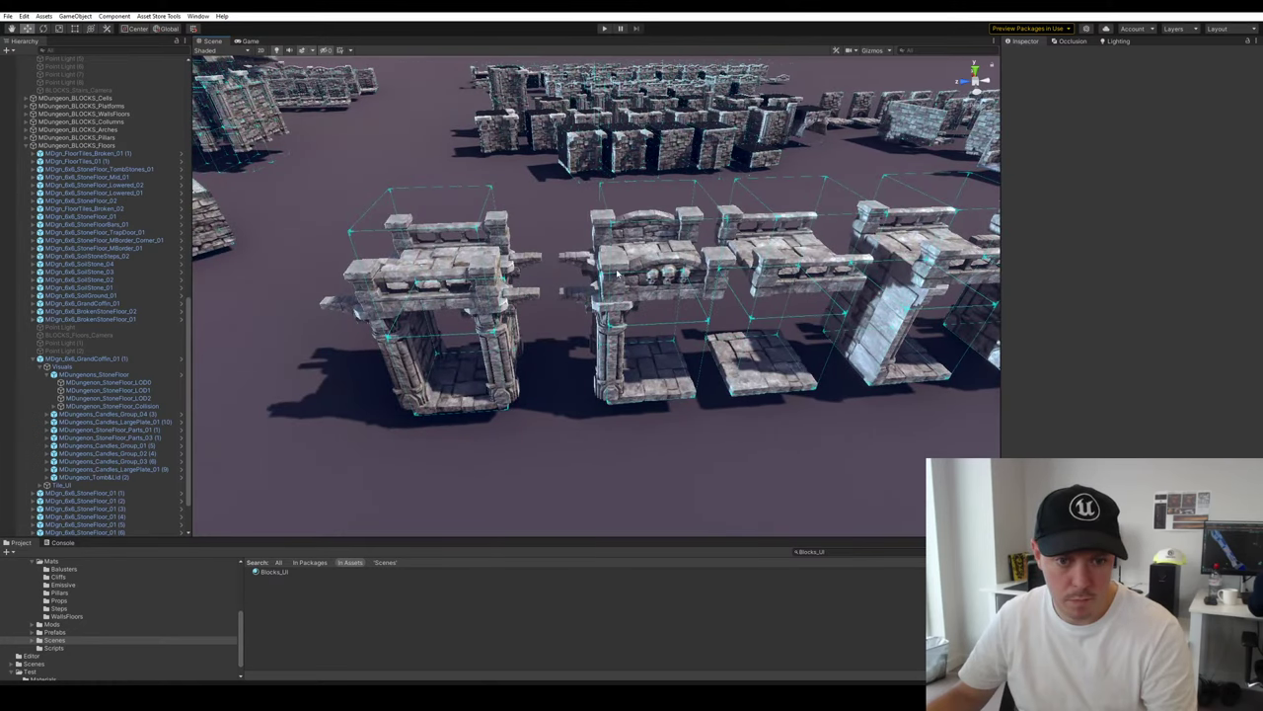
left_click(619, 277)
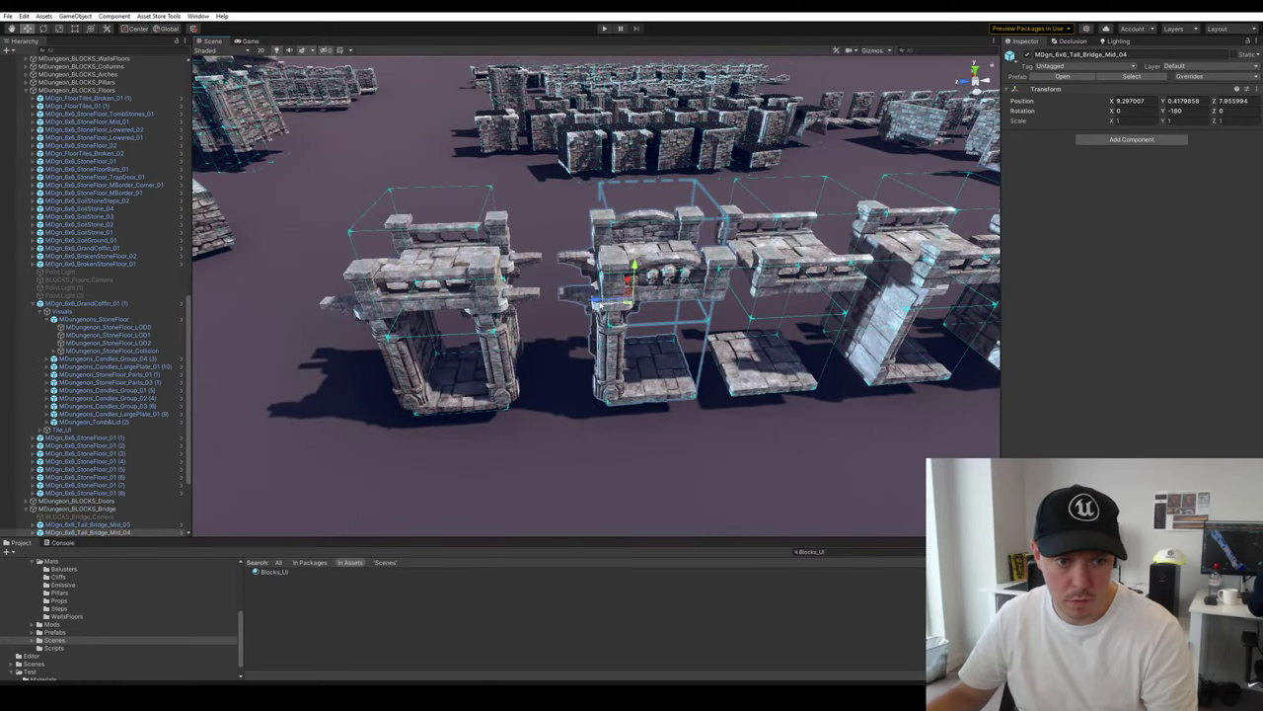
left_click_drag(598, 304, 296, 302)
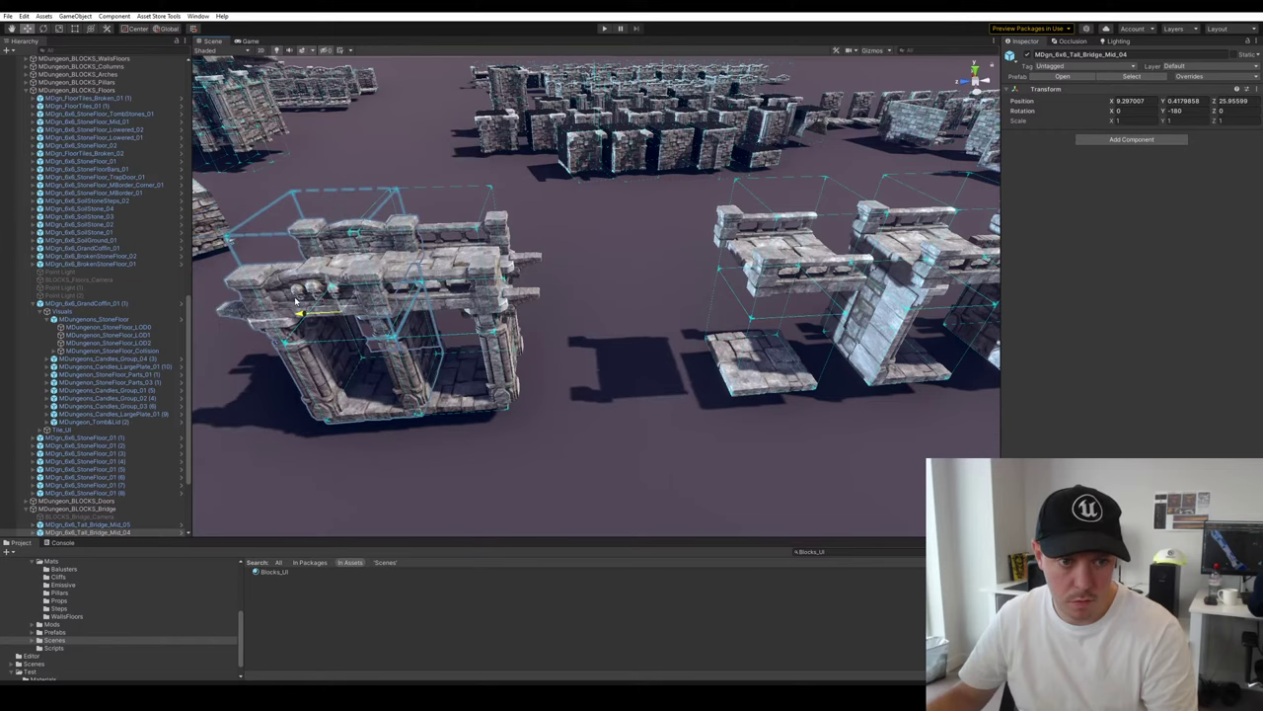
Snap the upper outline corner of Tall_Bridge_Mid_04 onto the matching corner of the neighbouring bridge block
right_click_drag(296, 303, 718, 341)
key("w")
key("s")
left_click(712, 177)
left_click(715, 249)
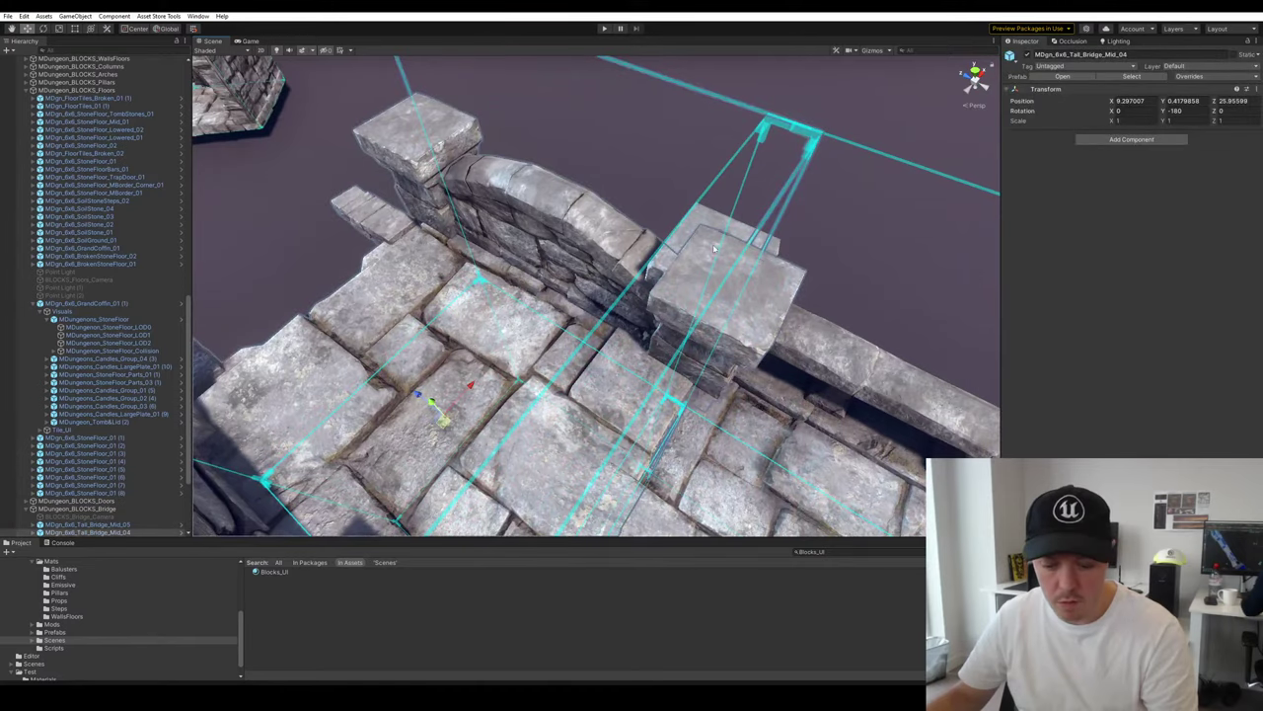
left_click_drag(826, 132, 762, 125)
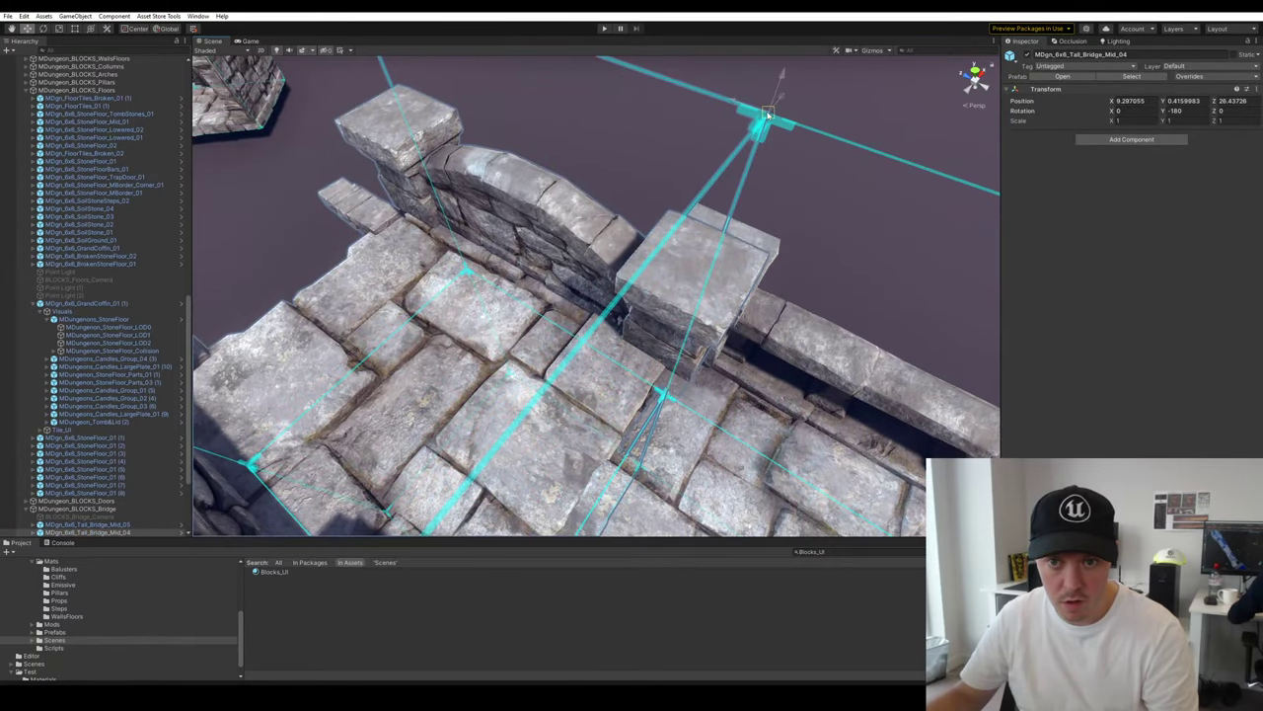
left_click(622, 158)
right_click_drag(622, 198, 810, 247)
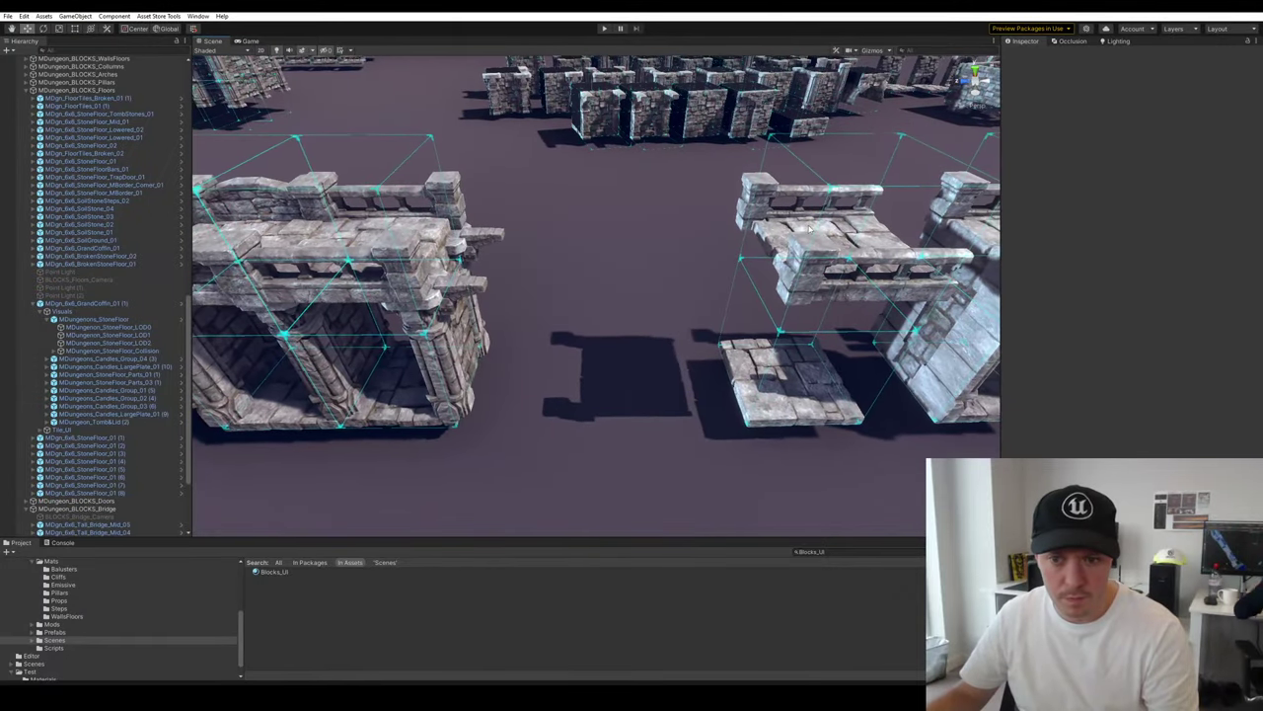
Duplicate Tall_Bridge_Mid_05, bring the copy to the assembled bridge, and snap its outline corner to the end of the row
left_click(811, 242)
key("ctrl+d")
left_click_drag(784, 296, 524, 292)
right_click_drag(524, 293, 675, 171)
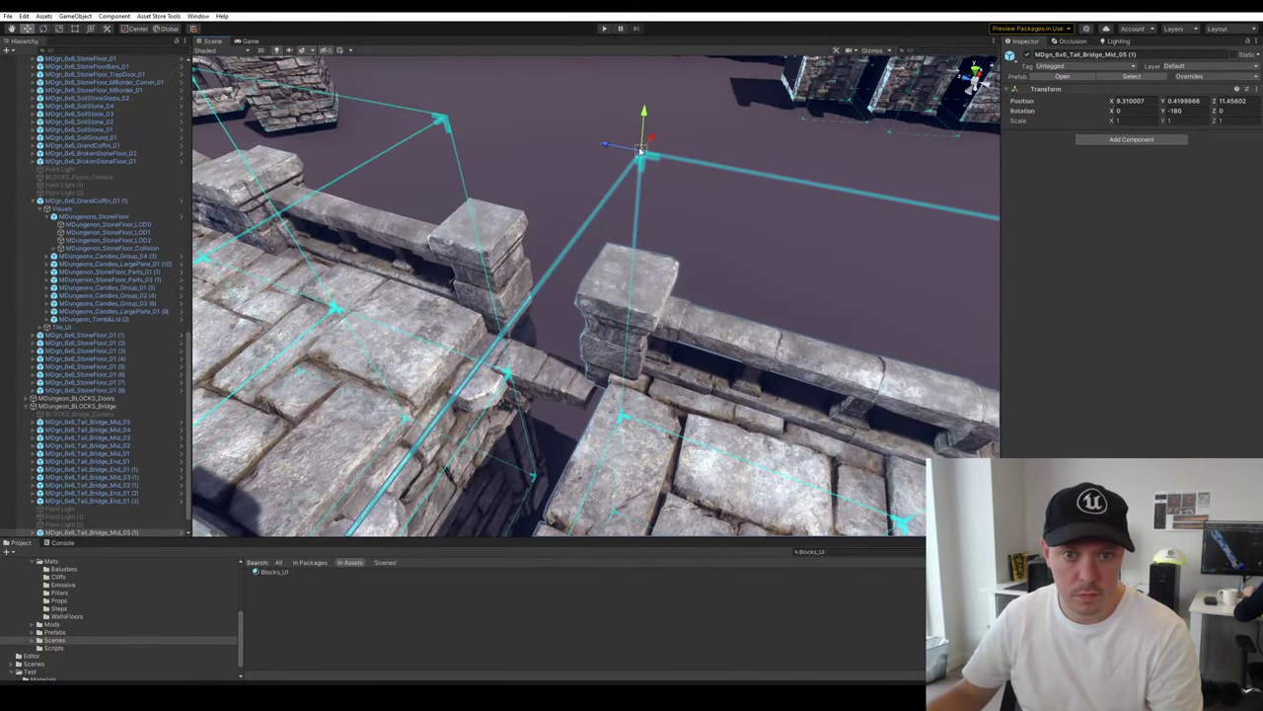
left_click_drag(641, 150, 450, 119)
left_click(641, 164)
right_click_drag(641, 163, 699, 243)
Duplicate the assembled row of tall bridge blocks and move the copy to the far edge of the stone floor
left_click(732, 241)
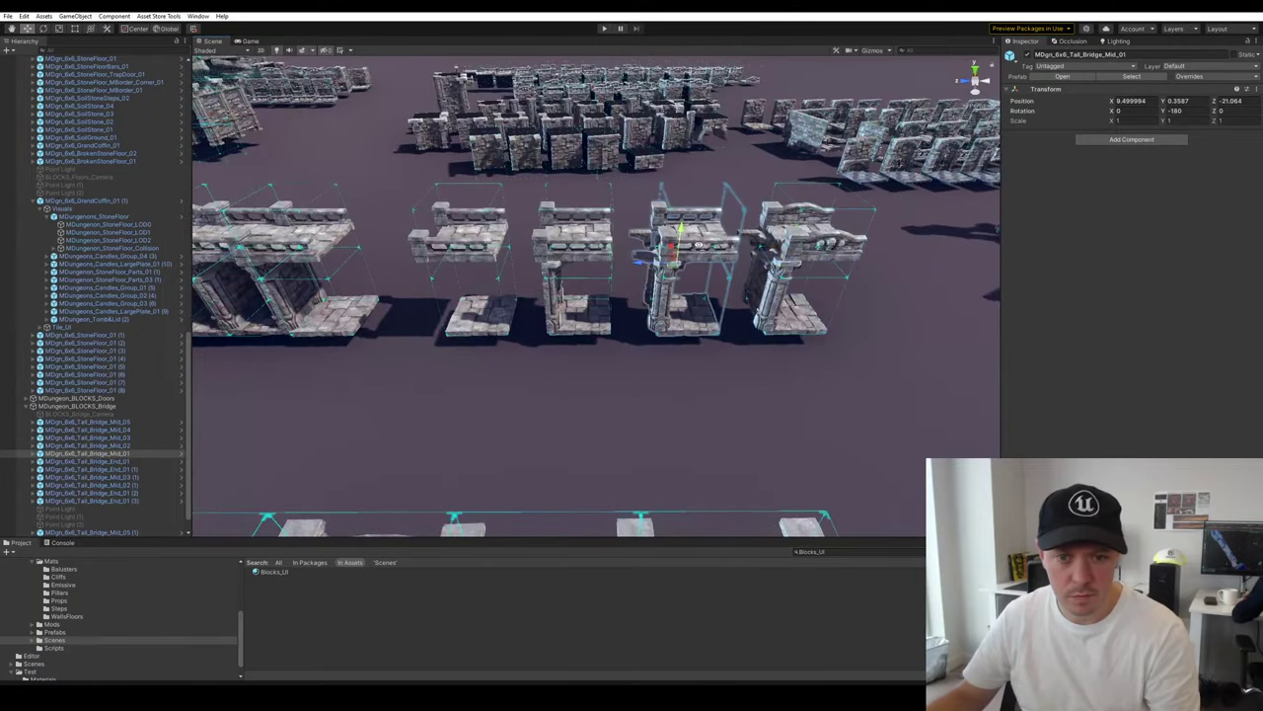
right_click_drag(756, 288, 792, 370)
left_click_drag(848, 302, 211, 592)
right_click_drag(691, 367, 847, 351)
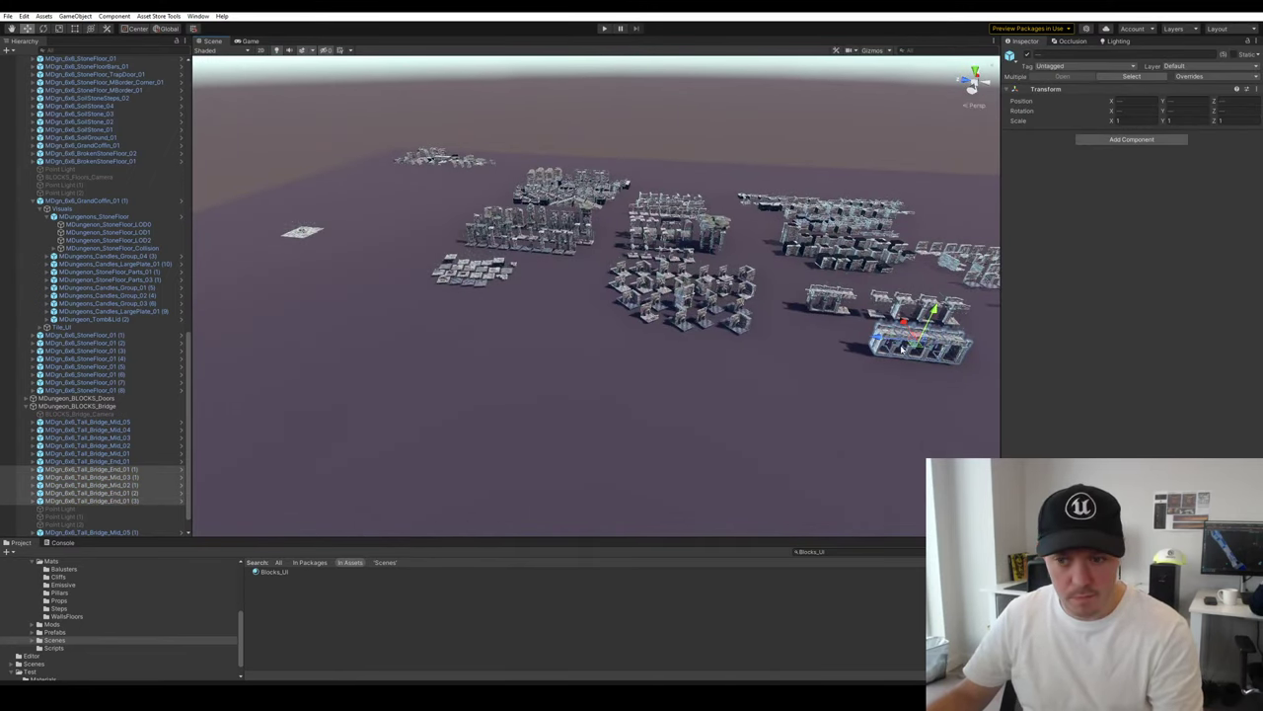
key("f")
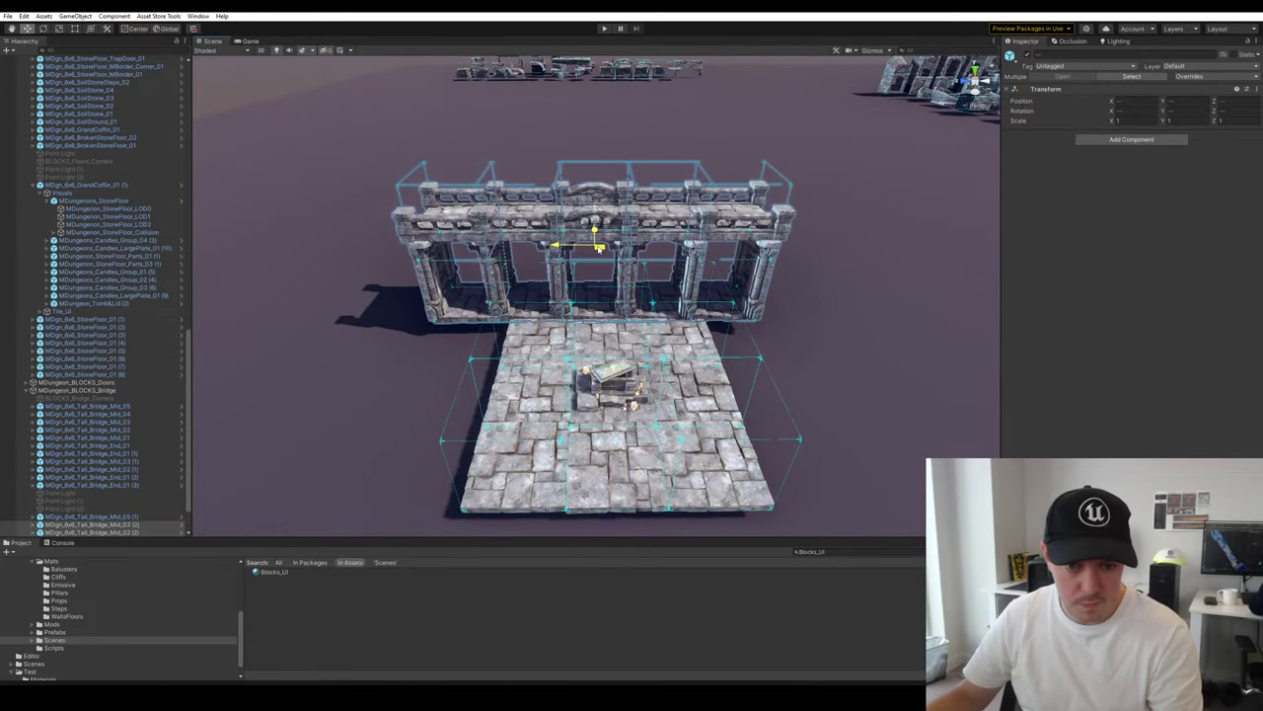
Snap a lower outline corner of the bridge row onto the adjoining outline corner of the stone floor tiles
key("w")
right_click_drag(598, 248, 639, 240)
left_click_drag(536, 282, 589, 258)
key("w")
right_click_drag(589, 258, 506, 315)
left_click_drag(505, 316, 454, 367, "alt")
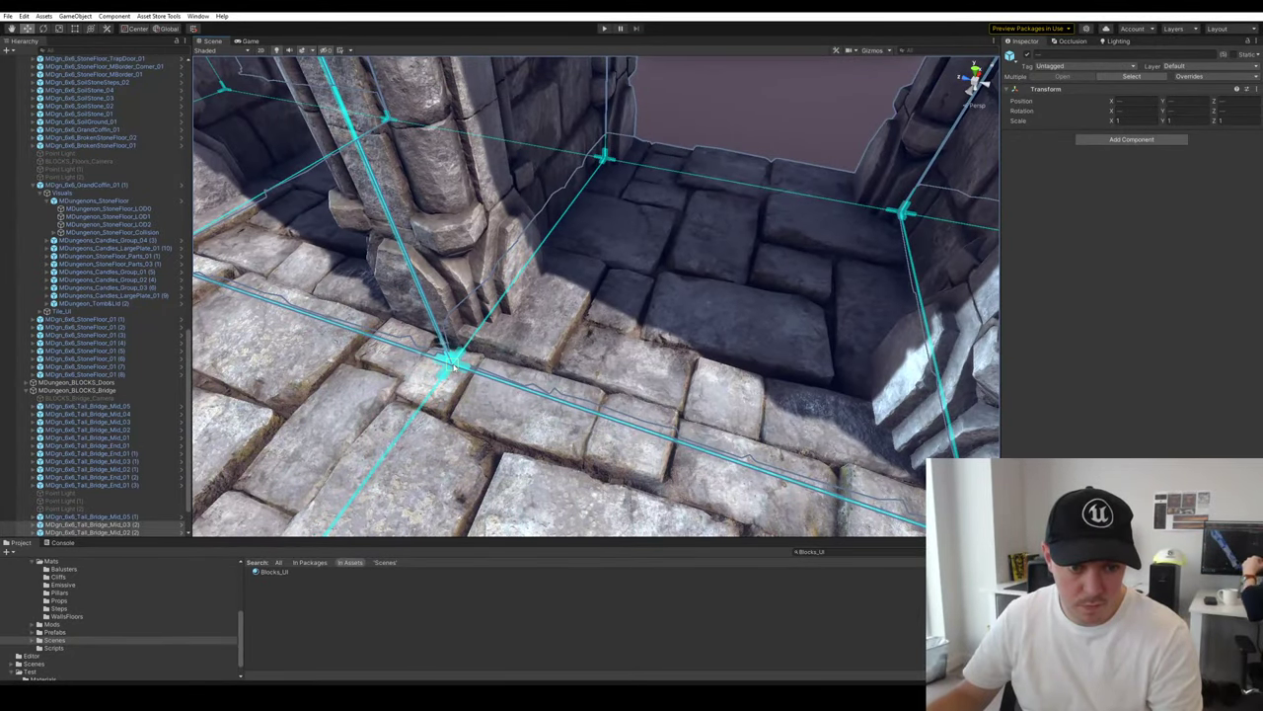
Examine the stair section of the showcase, from the whole set down to the individual straight and curved stair blocks
key("a")
right_click_drag(612, 338, 705, 351)
key("s")
scroll(704, 350, "down", 3)
left_click_drag(705, 350, 681, 365, "alt")
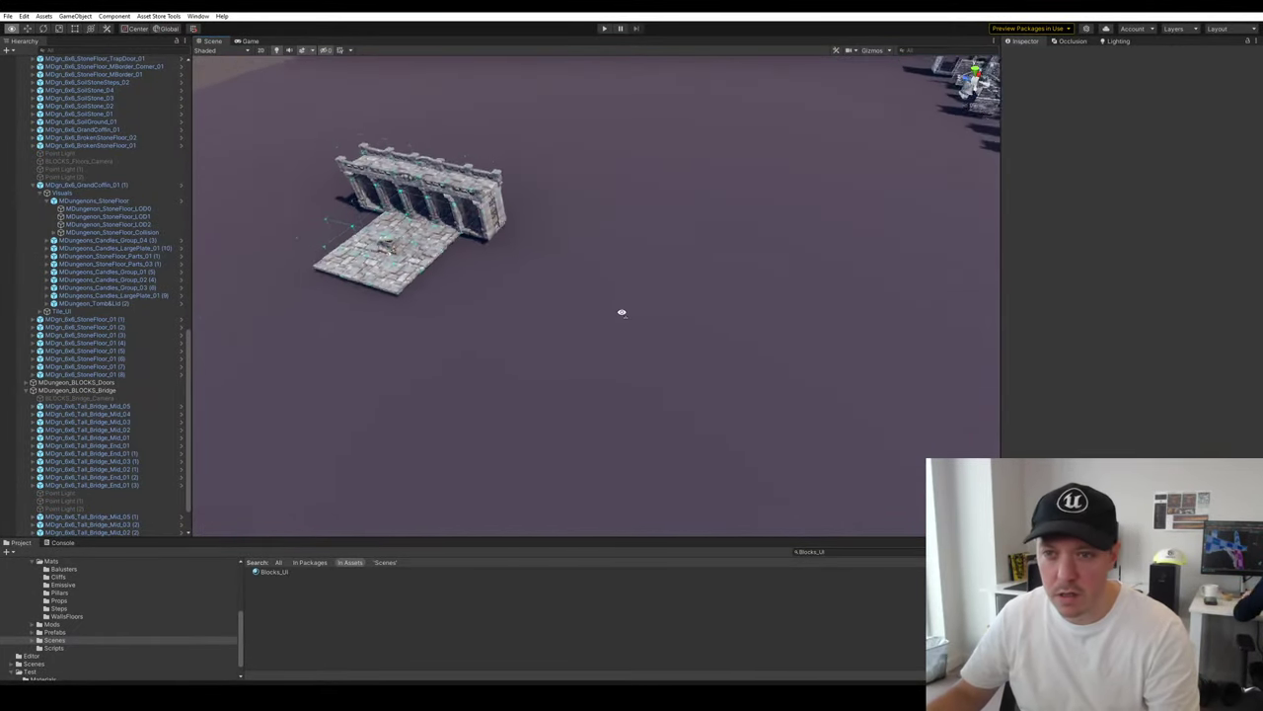
right_click_drag(622, 312, 691, 289)
key("w")
right_click_drag(657, 248, 575, 360)
key("s")
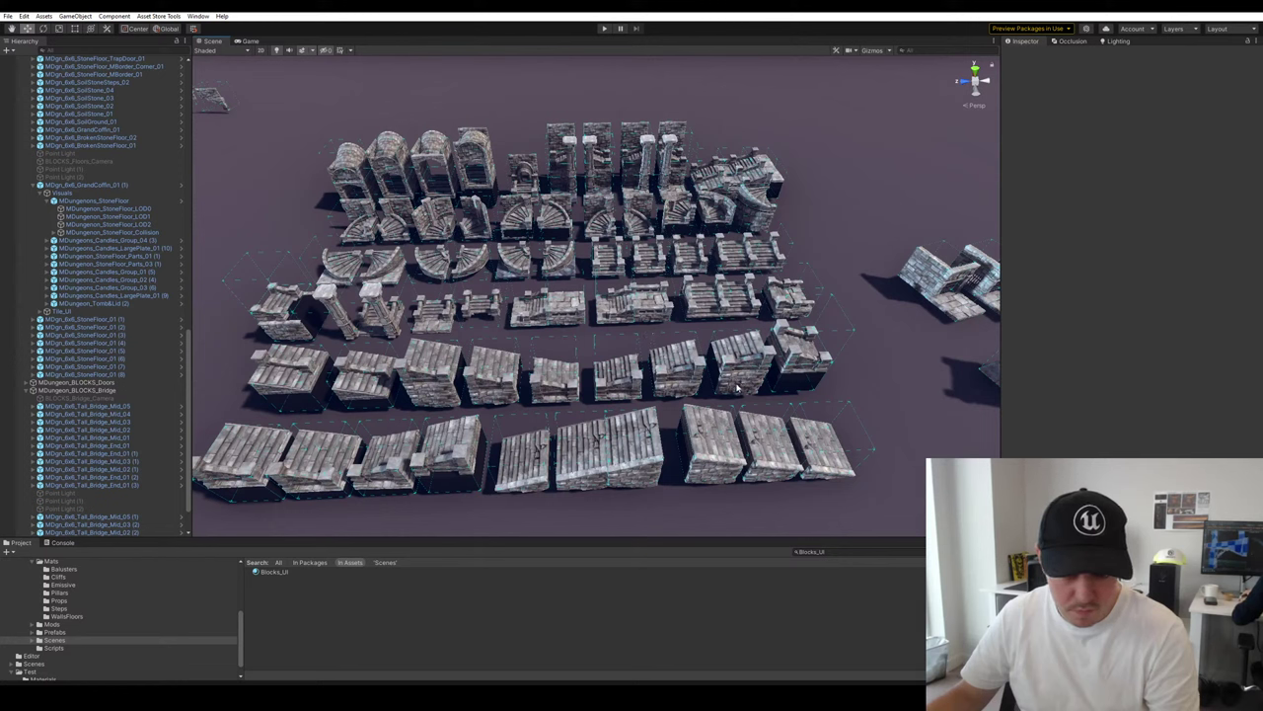
right_click_drag(735, 383, 736, 383)
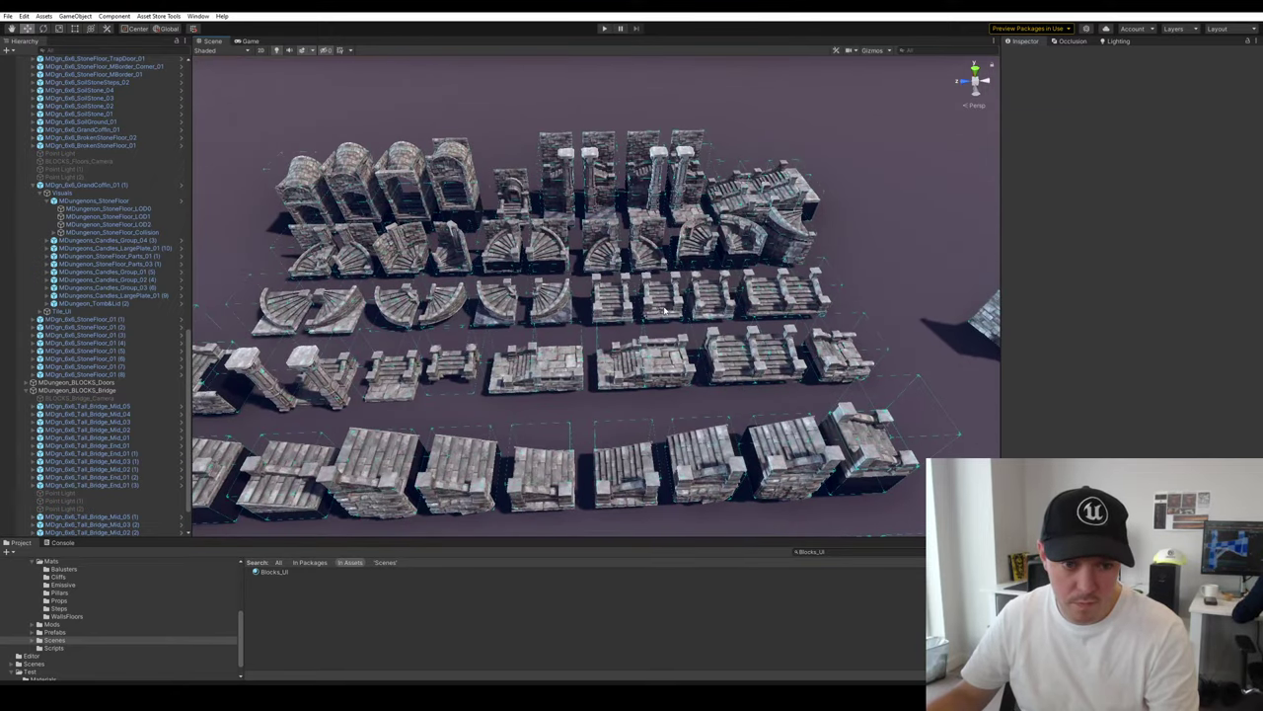
left_click(664, 311)
key("f")
left_click_drag(693, 359, 550, 378, "alt")
left_click(829, 395)
scroll(829, 395, "down", 2)
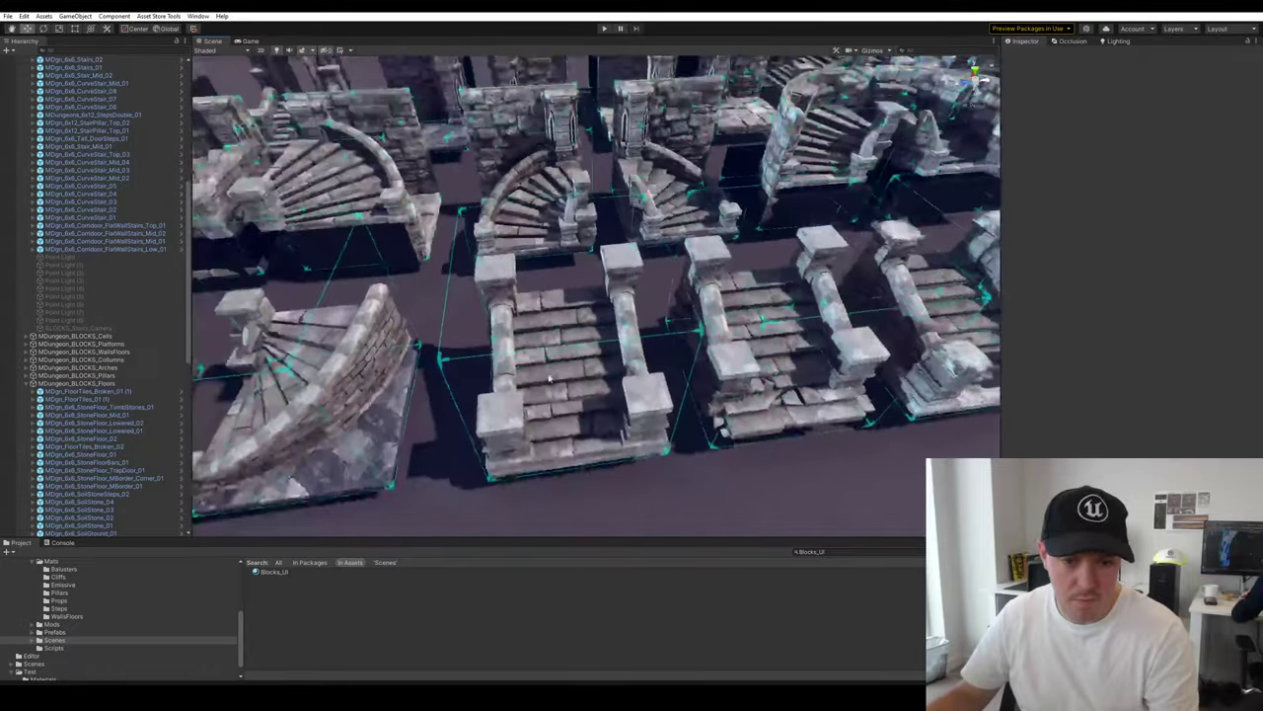
right_click_drag(549, 378, 614, 296)
middle_click_drag(674, 393, 683, 299)
left_click(683, 299)
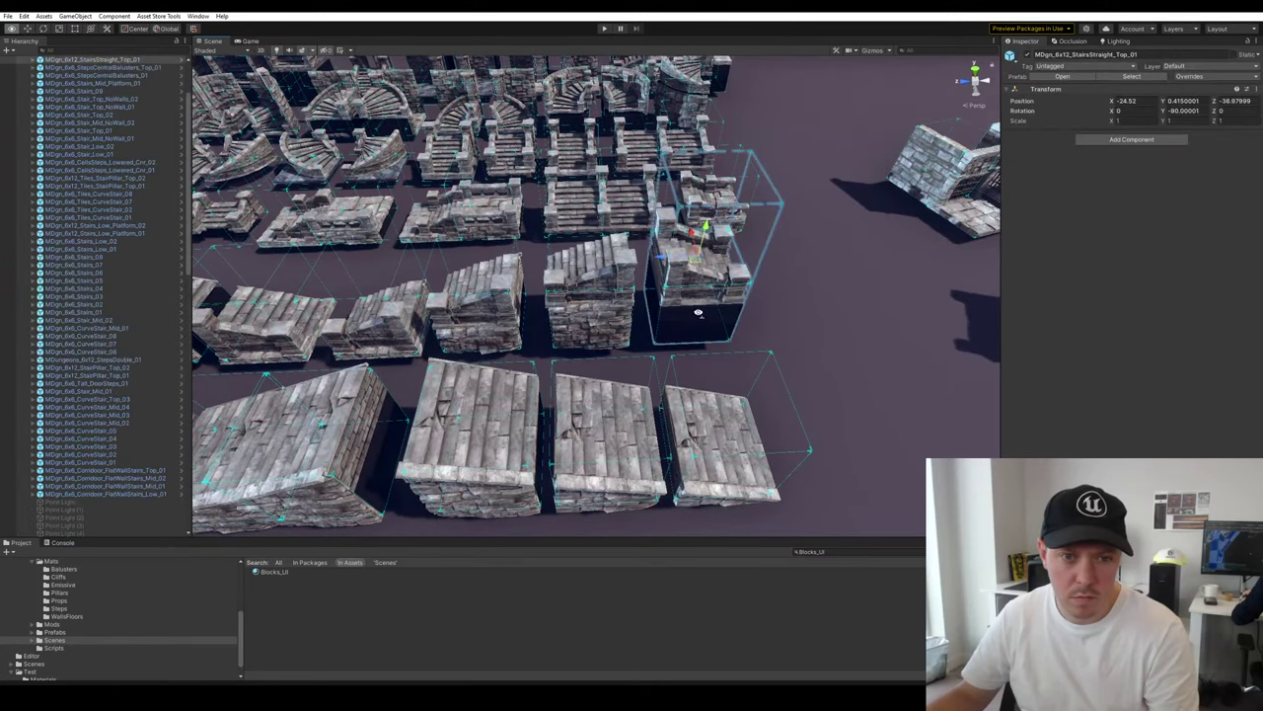
right_click_drag(683, 299, 506, 224)
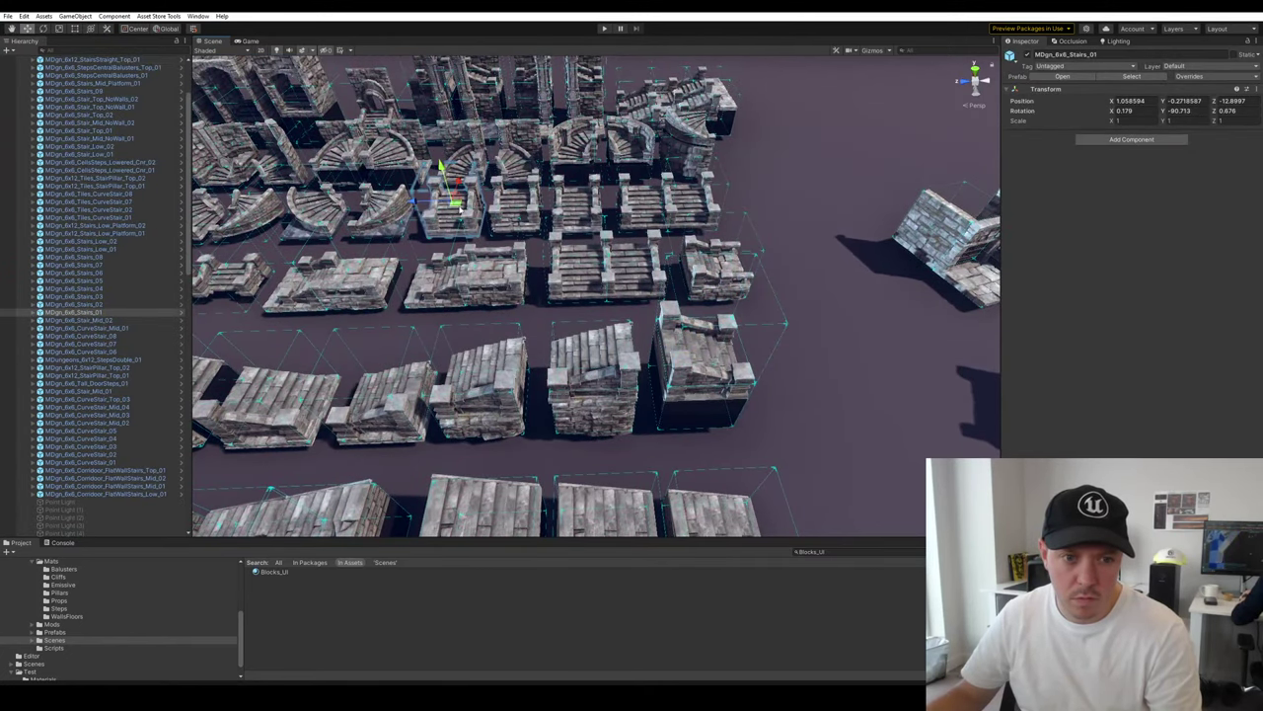
key("ctrl+d")
left_click_drag(460, 209, 877, 432, "ctrl")
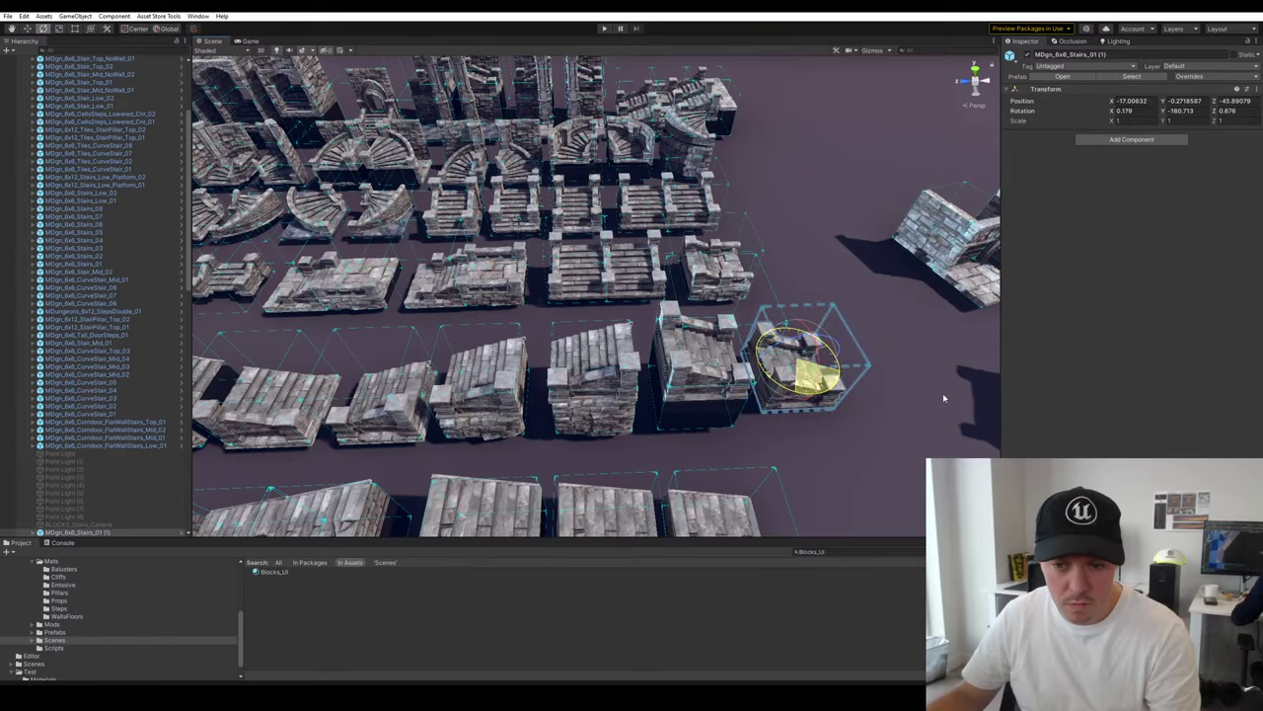
key("f")
key("w")
right_click_drag(556, 401, 556, 339)
key("Delete")
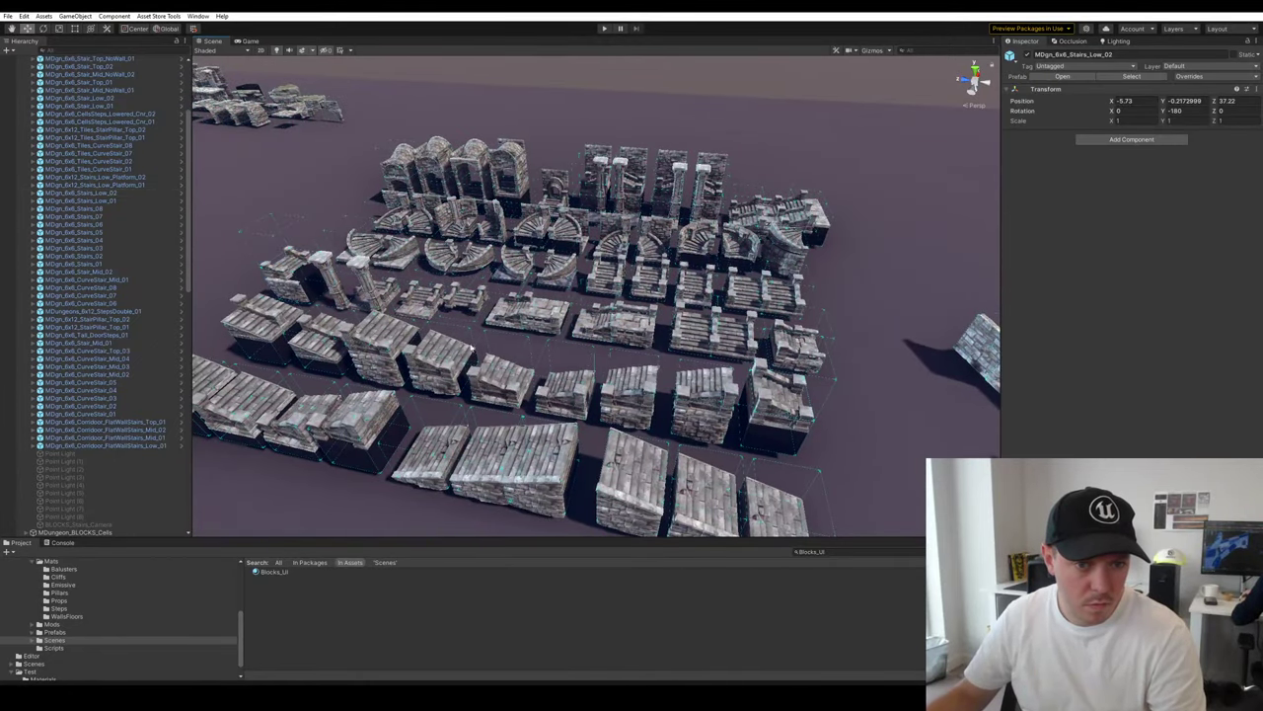
Survey the full set of stair blocks again and inspect the Stairs_02 block up close
left_click_drag(522, 357, 523, 359, "alt")
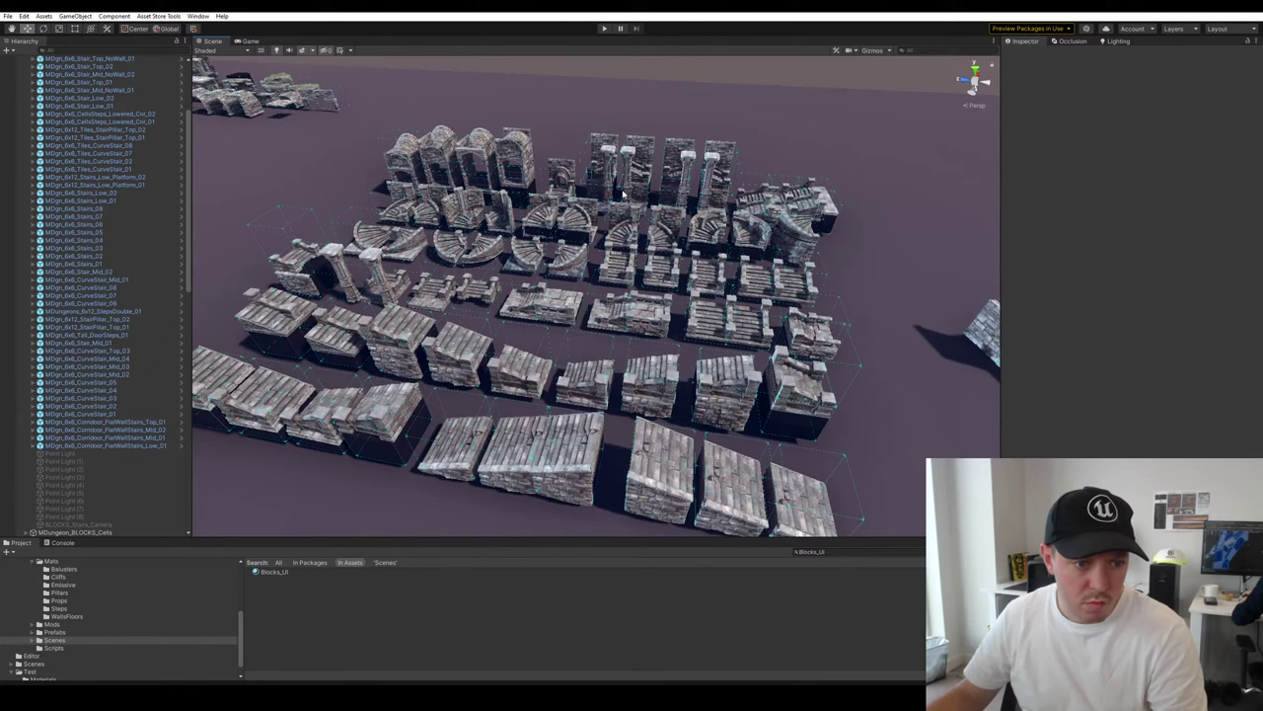
right_click_drag(638, 226, 695, 246)
left_click_drag(695, 246, 644, 239, "alt")
right_click_drag(644, 239, 612, 251)
right_click_drag(746, 368, 771, 336)
key("w")
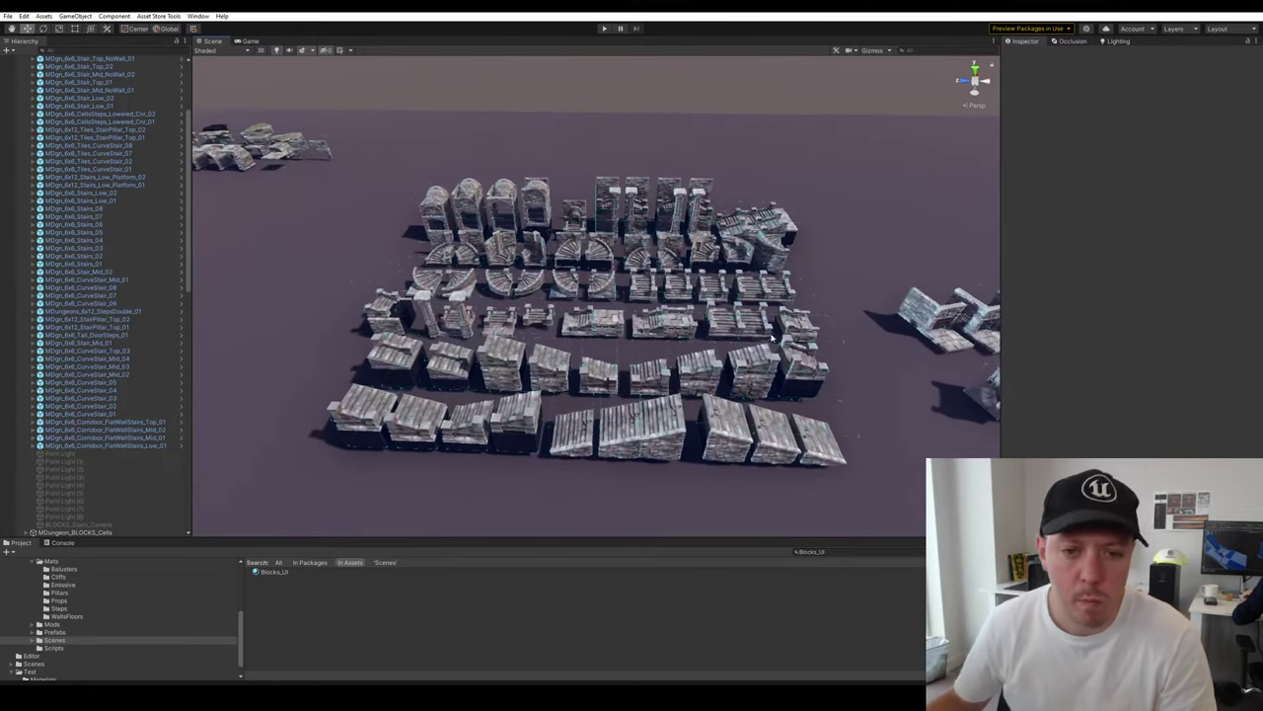
left_click(677, 294)
key("f")
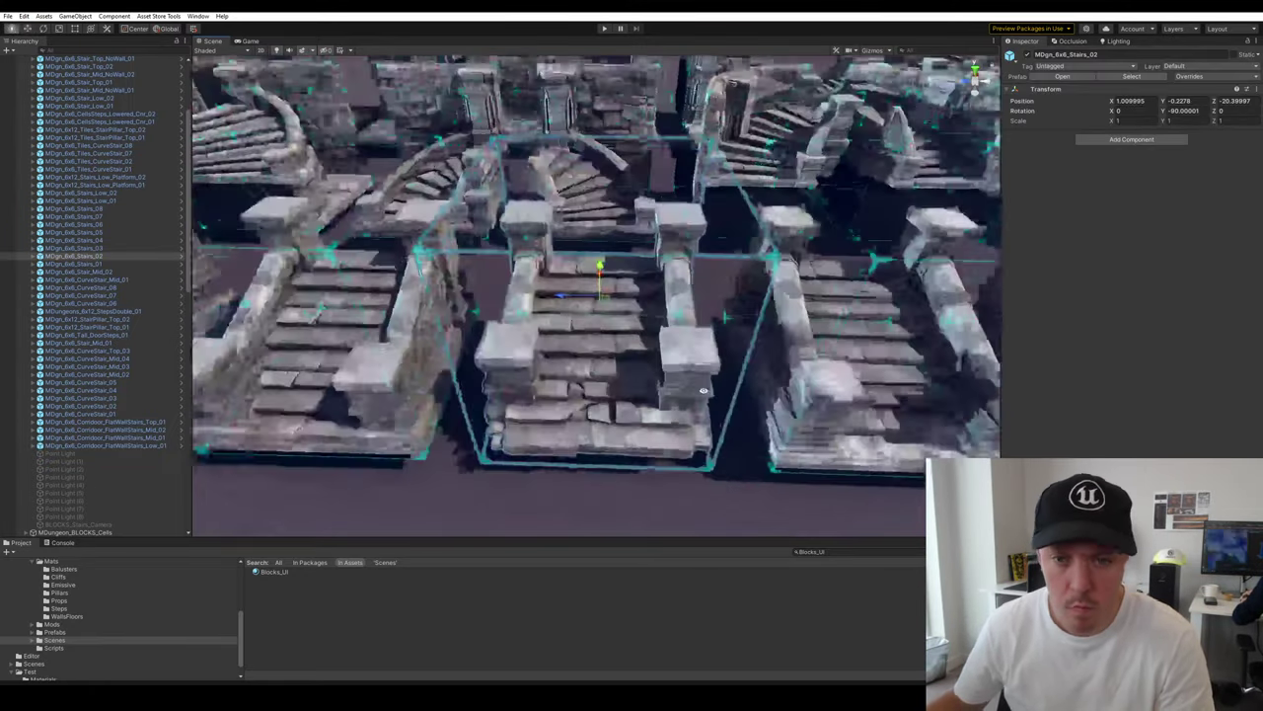
left_click_drag(678, 294, 875, 416, "alt")
left_click(875, 415)
Duplicate the Stairs_03 block and place the copy at the bridge row beside the stone floor
left_click(665, 348)
left_click_drag(666, 349, 790, 375, "alt")
left_click(789, 375)
key("s")
right_click_drag(790, 375, 790, 324)
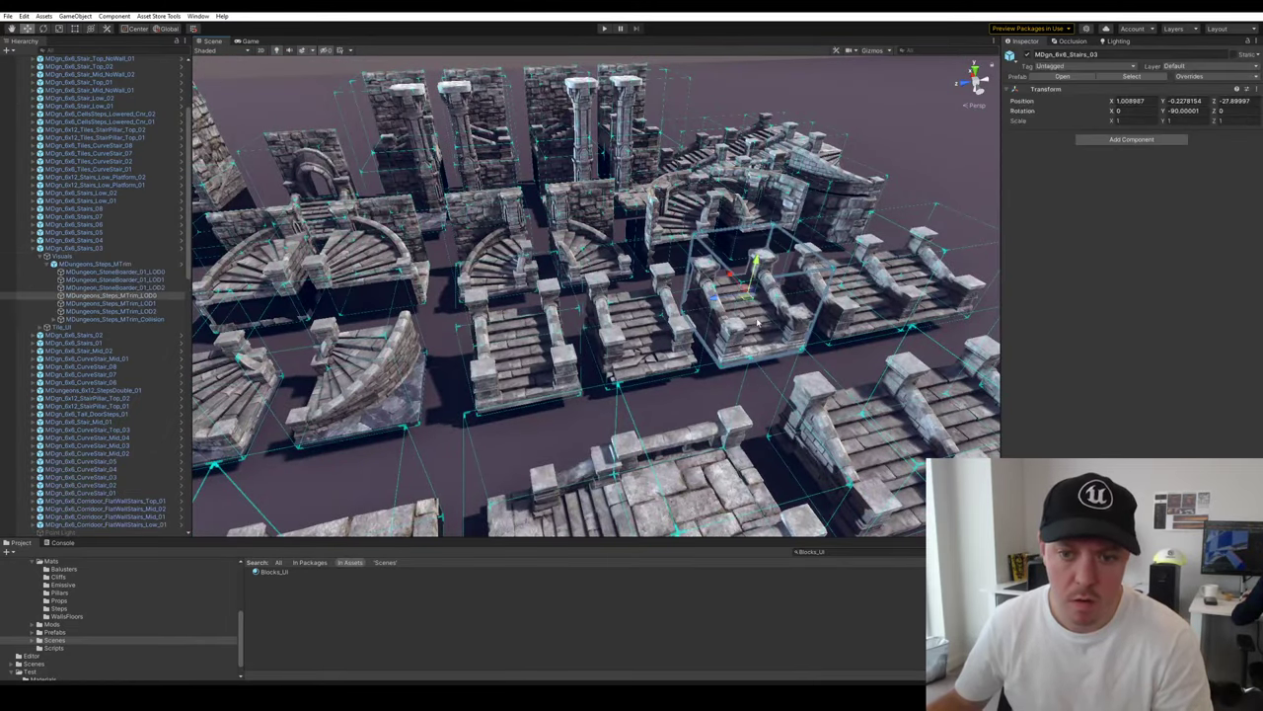
left_click(812, 366)
key("s")
mouse_move(813, 365)
right_mouse_down()
mouse_move(778, 332)
mouse_move(795, 361)
right_mouse_up()
key("s")
key("a")
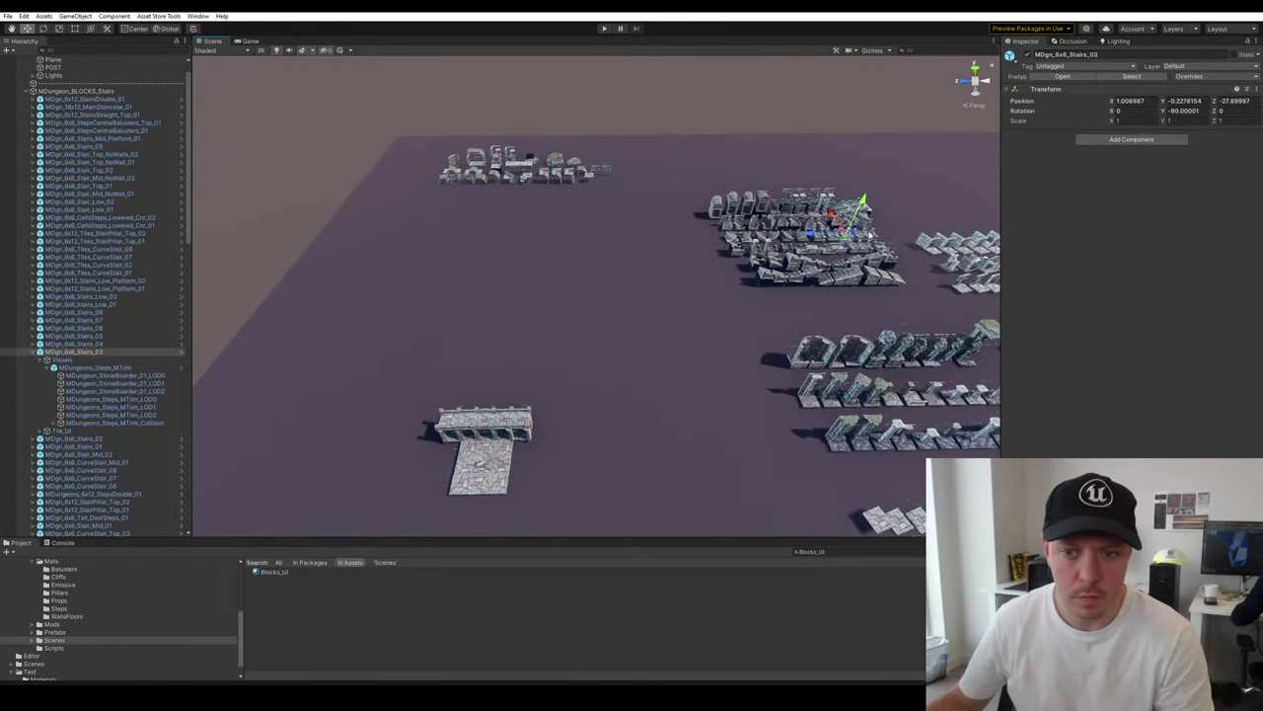
key("ctrl+d")
left_click_drag(474, 431, 490, 424)
key("f")
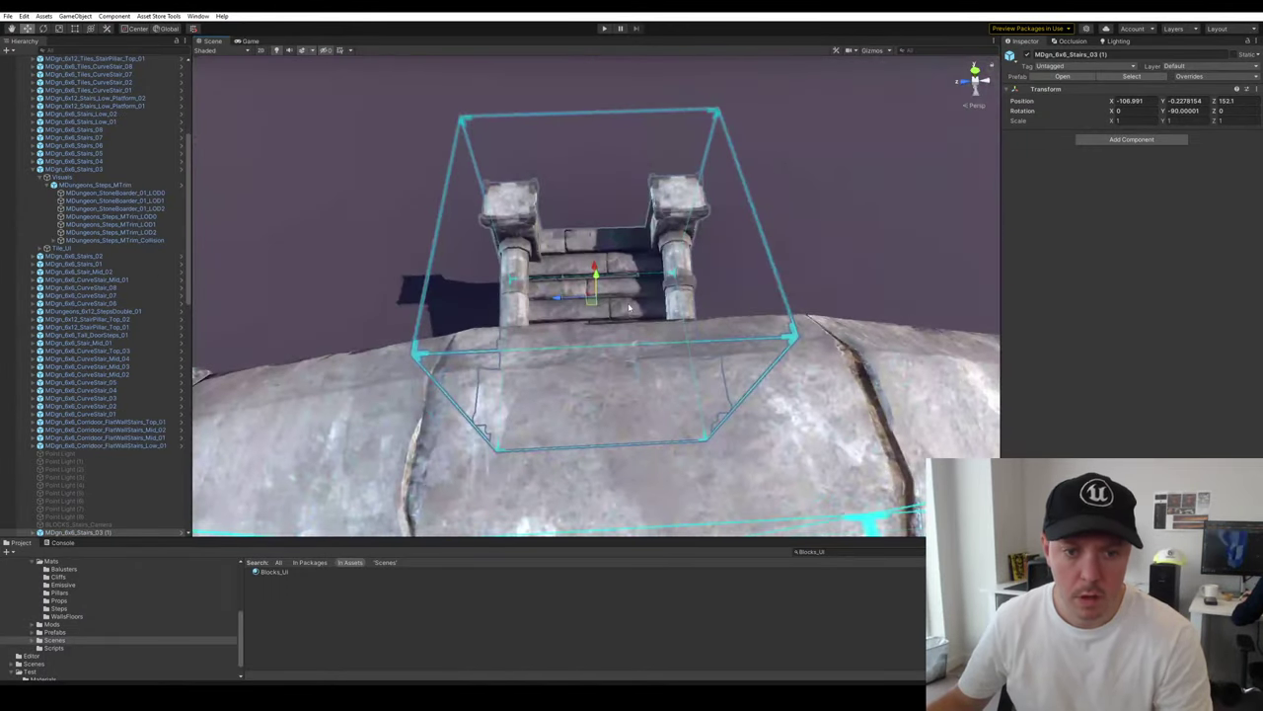
Snap the lower outline corner of the stairs copy onto the floor-level outline corner behind the bridge opening
middle_click_drag(617, 294, 601, 364)
left_click_drag(586, 361, 580, 403, "alt")
middle_click_drag(580, 403, 710, 280)
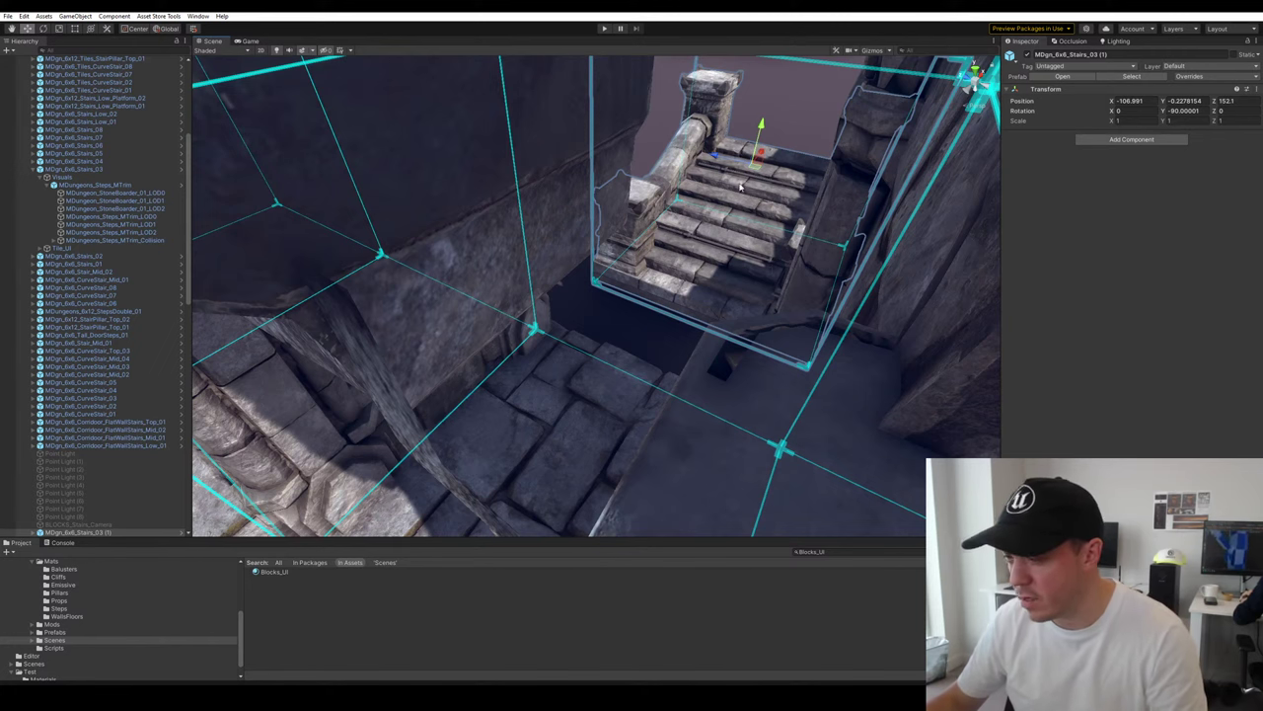
right_click_drag(740, 187, 650, 246)
key("d")
left_click_drag(609, 259, 530, 320)
left_click(623, 322)
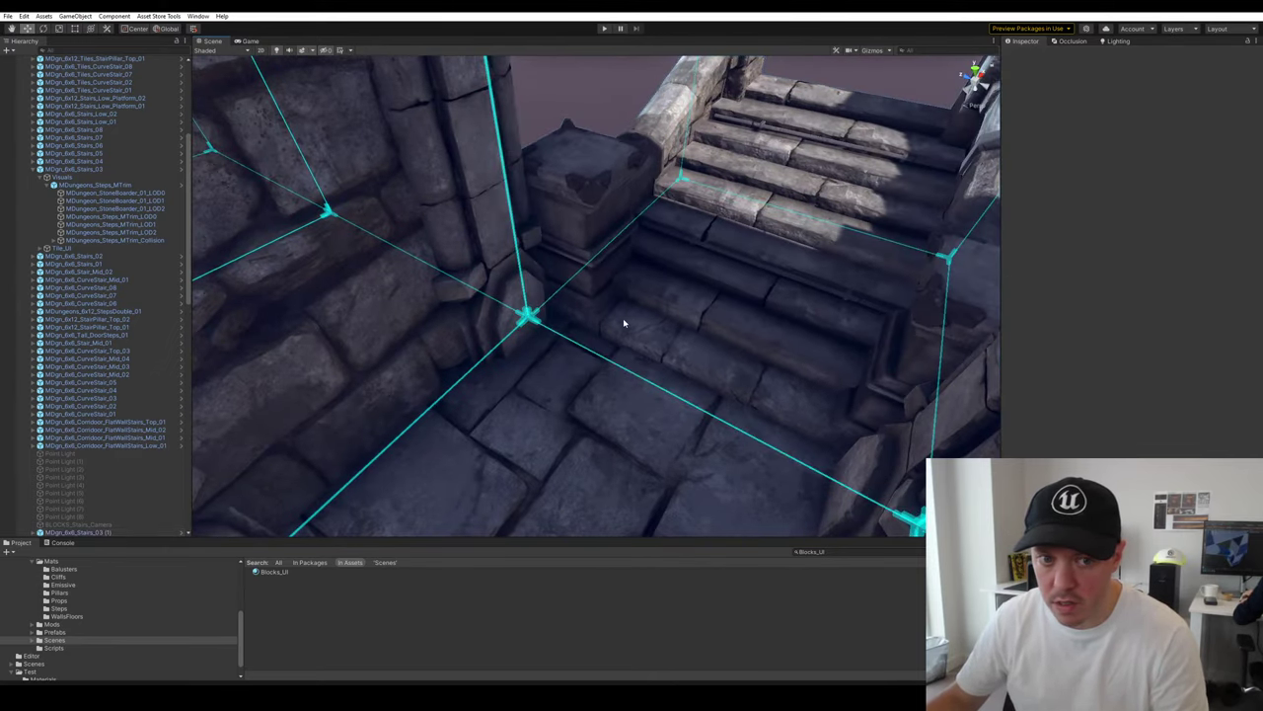
Duplicate stone floor tiles and snap the copies by their outline corners into the row beside the stairs behind the bridge
right_click_drag(623, 322, 480, 227)
left_click(499, 335)
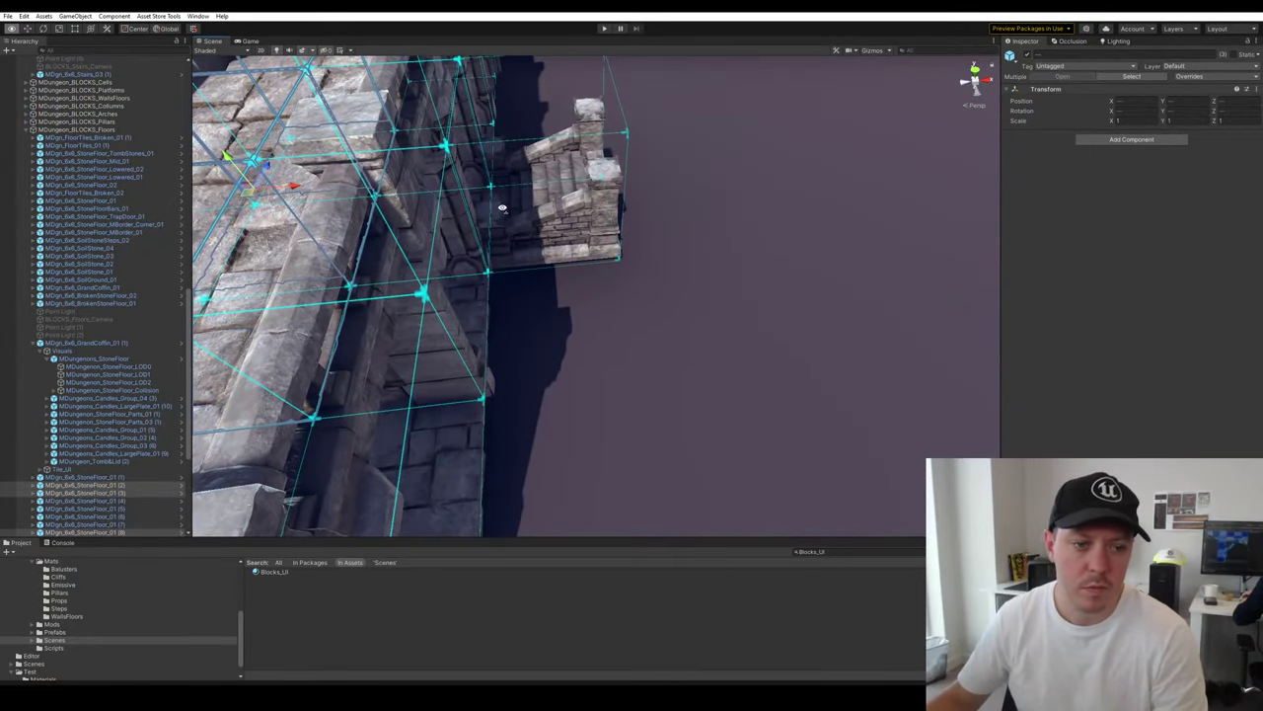
right_click_drag(597, 215, 568, 163)
left_click(592, 178)
left_click(593, 177)
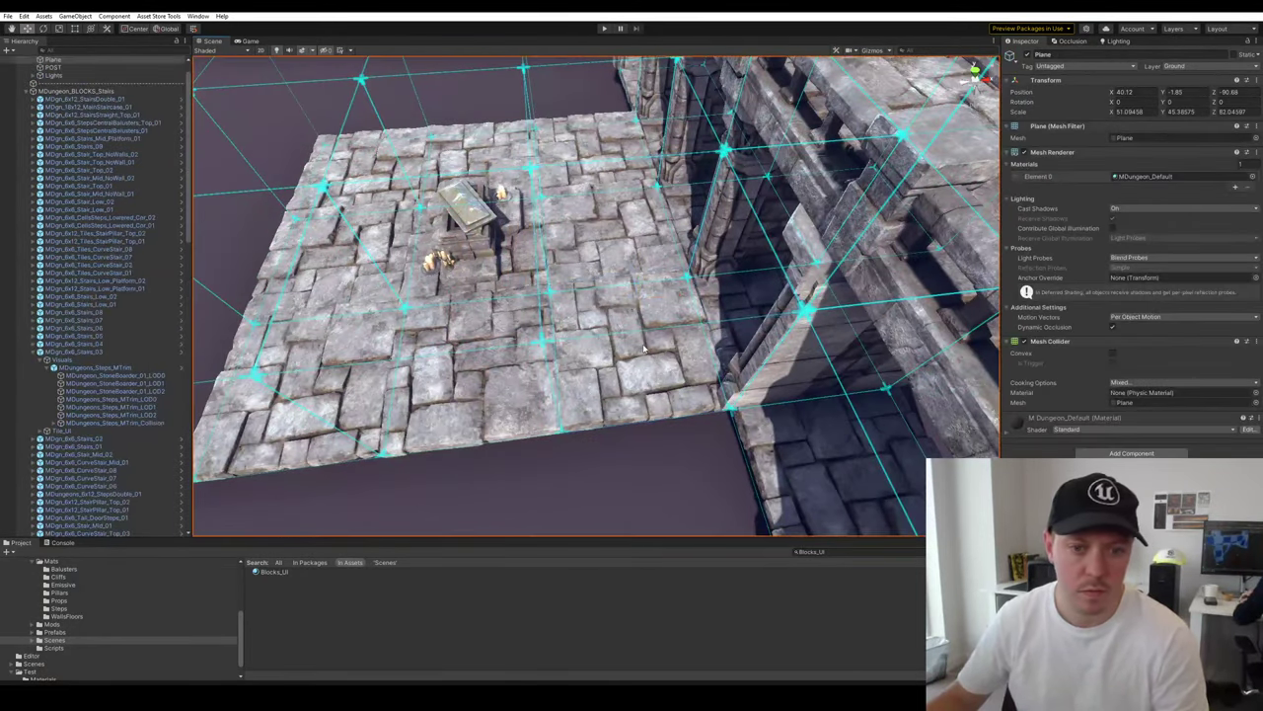
key("ctrl+z")
left_click(591, 119, "shift")
right_click_drag(590, 120, 483, 194)
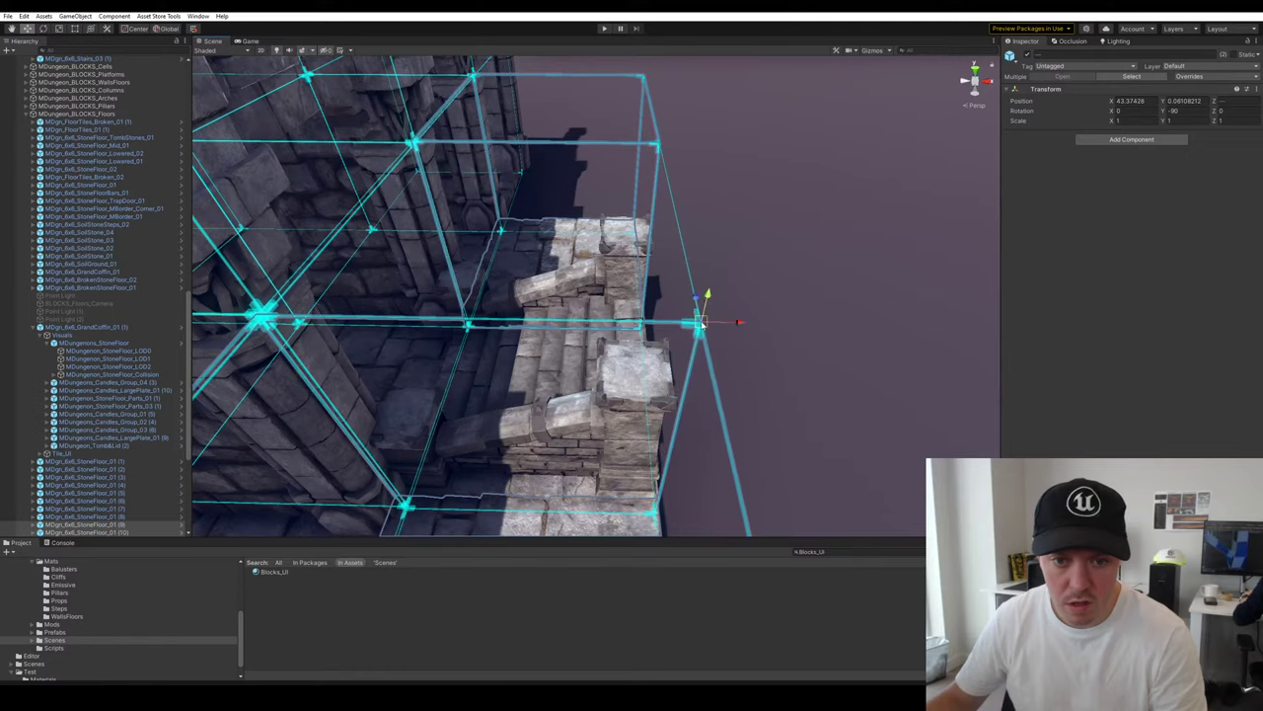
left_click(750, 325)
right_click_drag(750, 326, 805, 339)
scroll(800, 336, "down", 3)
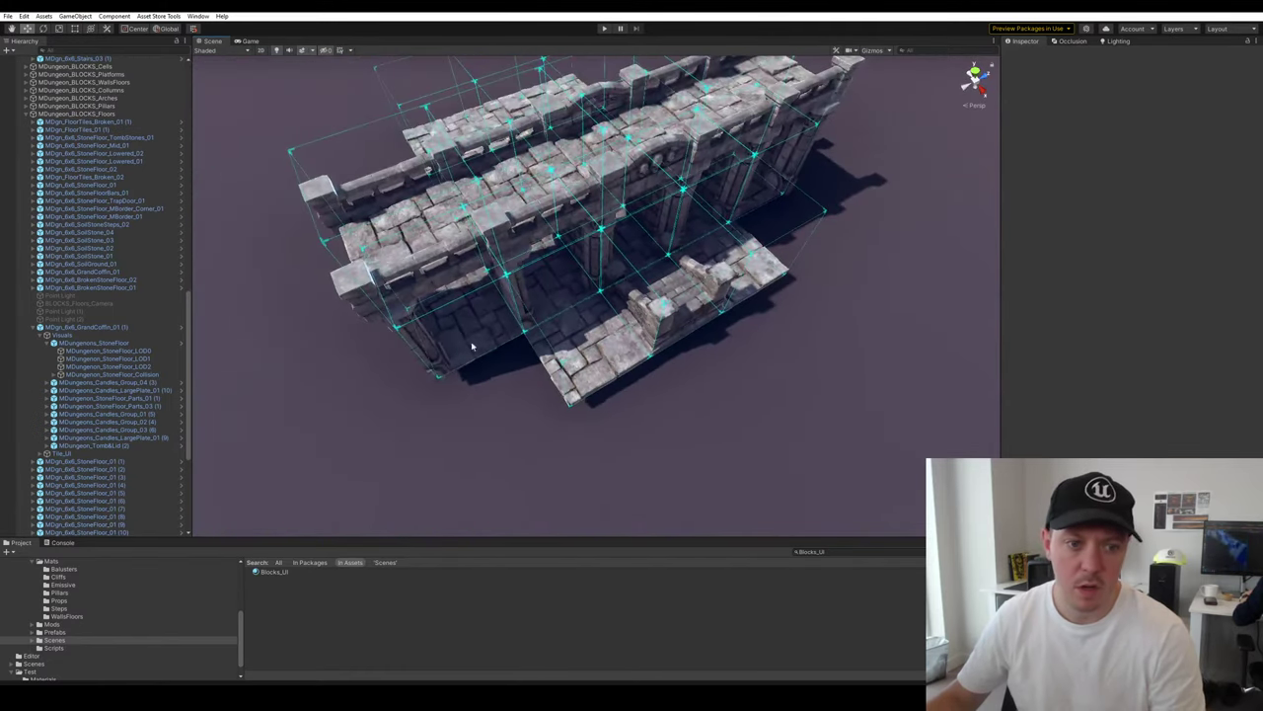
Duplicate the Platform_Mid_13 and Platform_Mid_04 blocks, place the copies near the stone floor and set their Y rotation to 0
right_click_drag(625, 373, 869, 235)
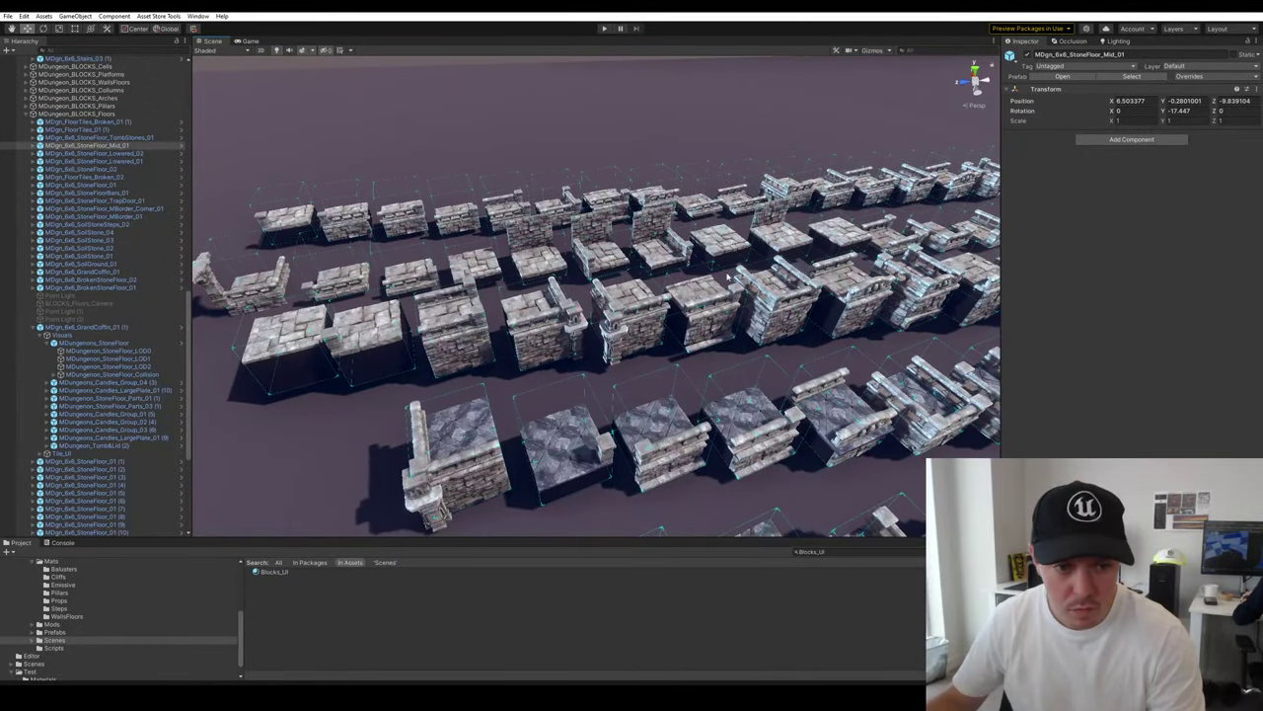
right_click_drag(642, 284, 684, 366)
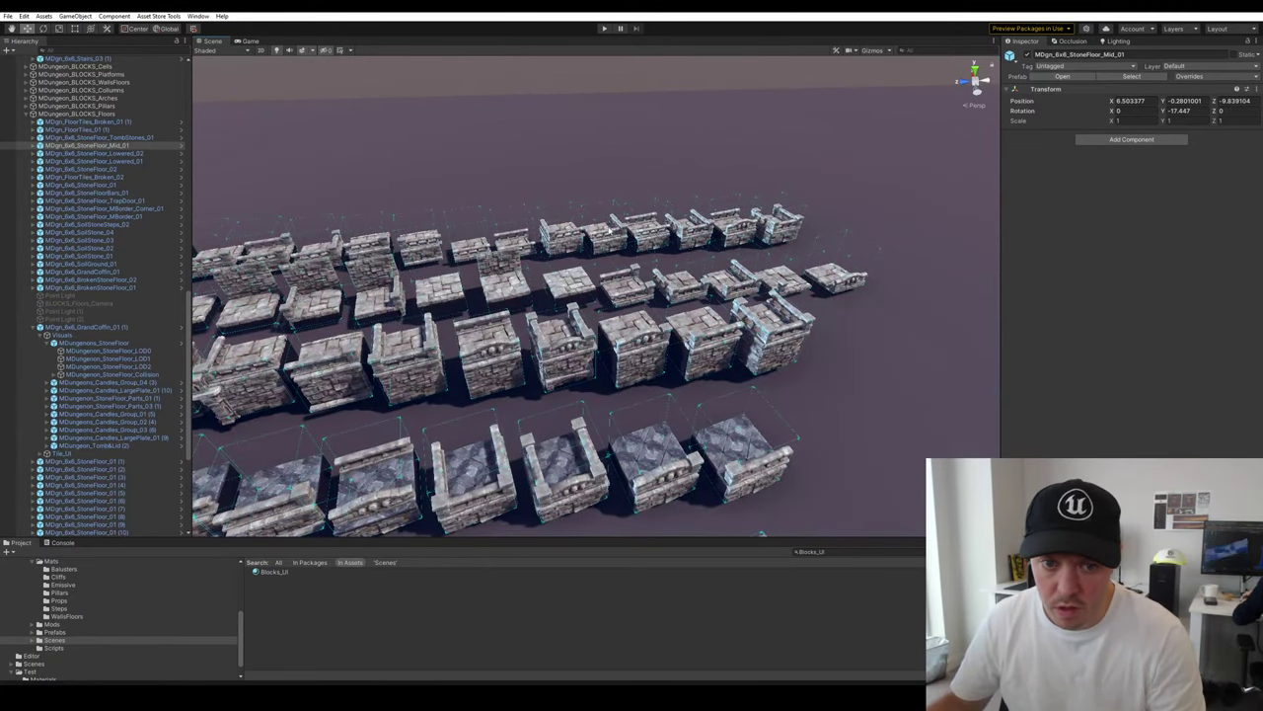
left_click(612, 248)
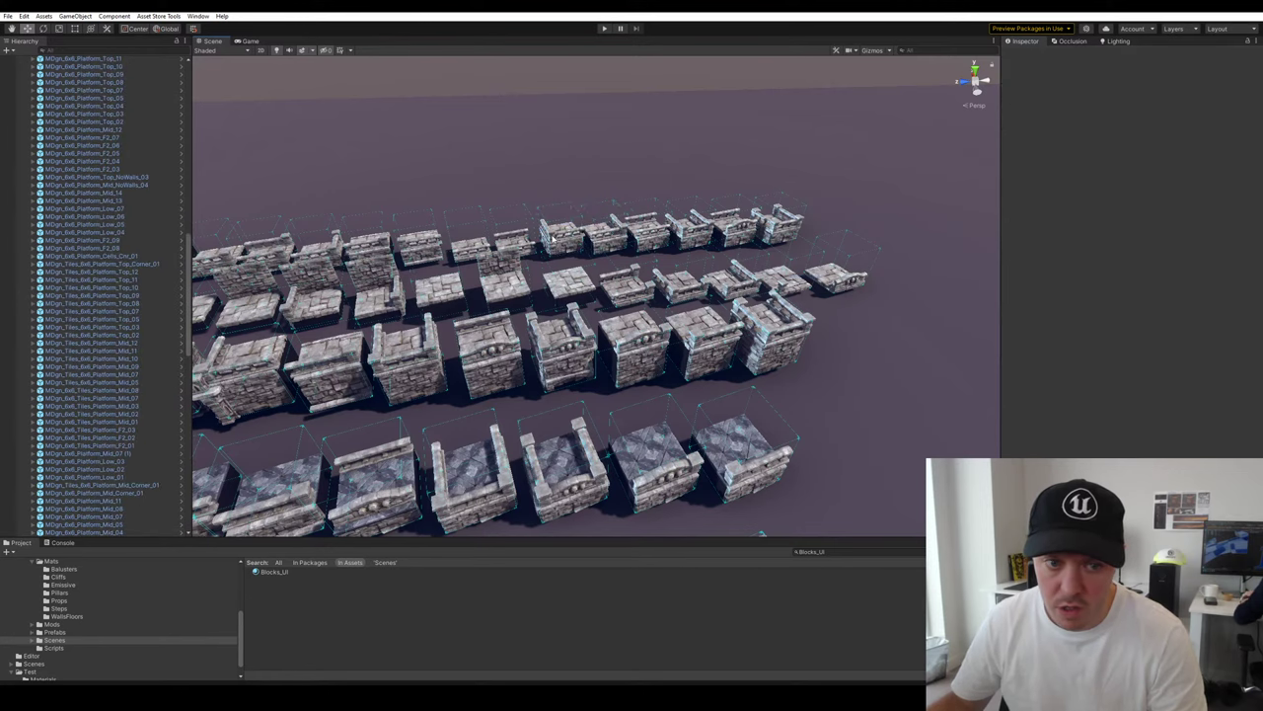
key("a")
right_click_drag(639, 263, 637, 262)
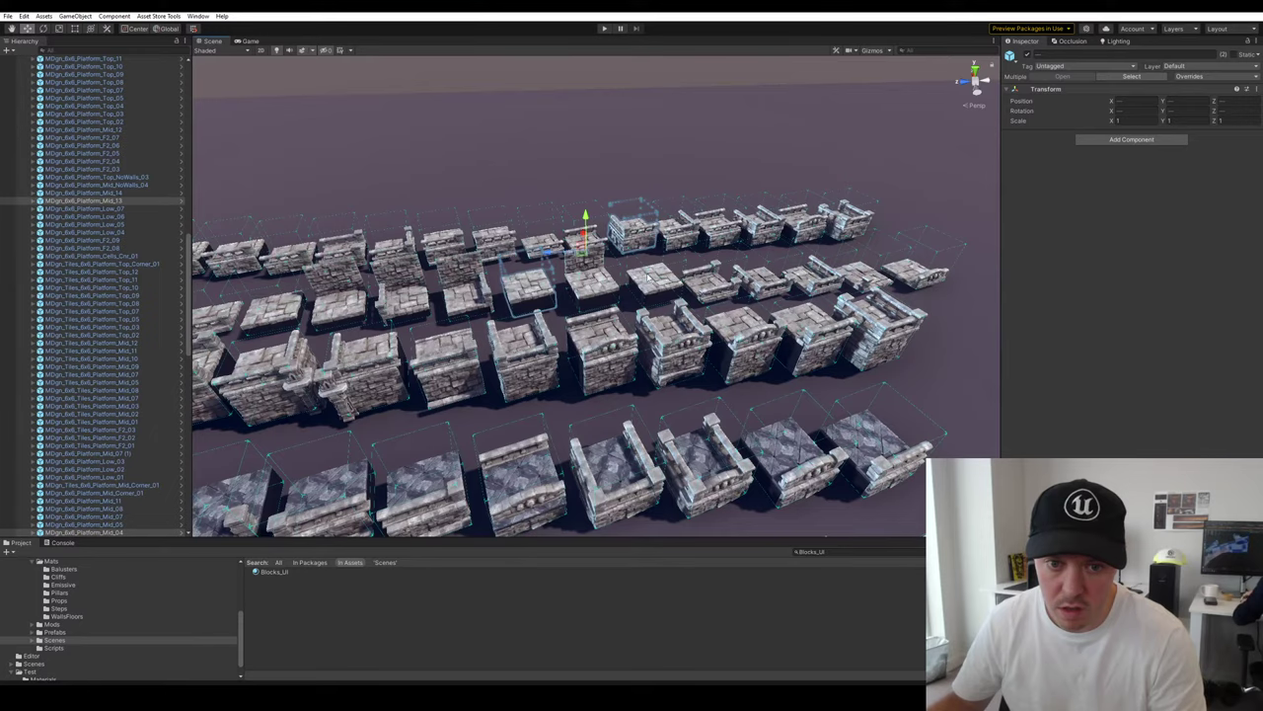
key("s")
right_click_drag(648, 278, 555, 280)
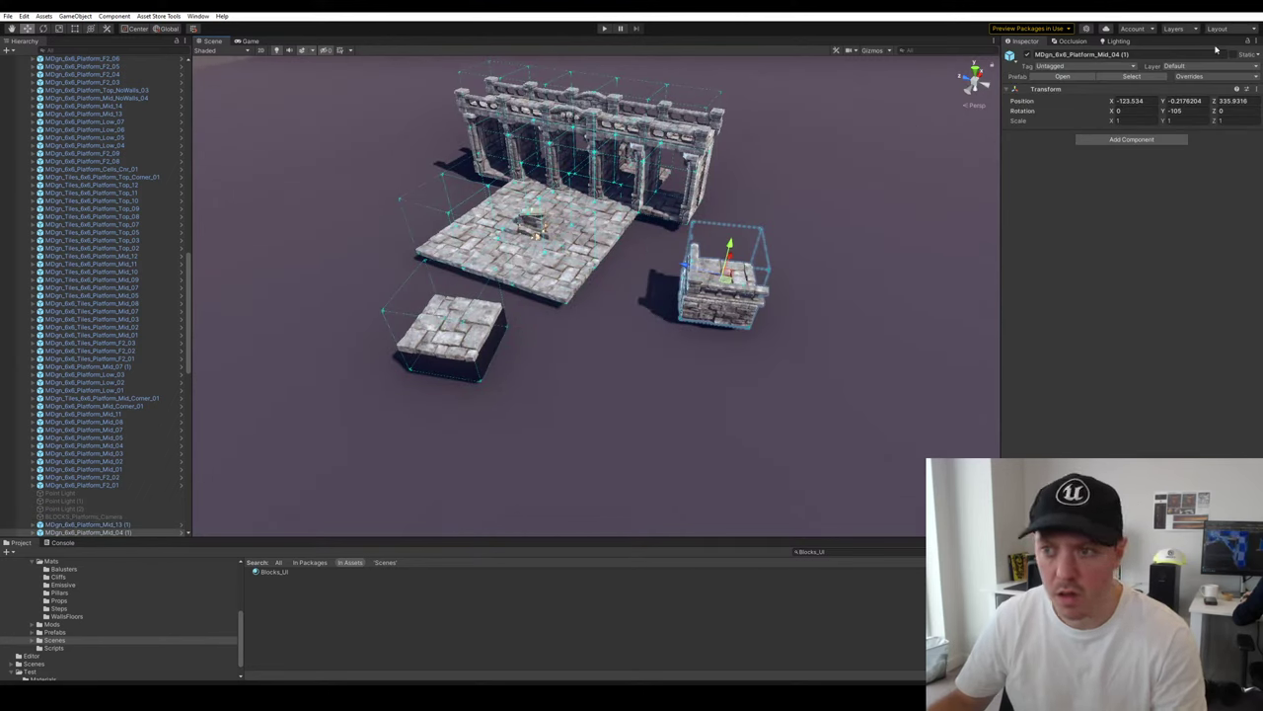
type("0")
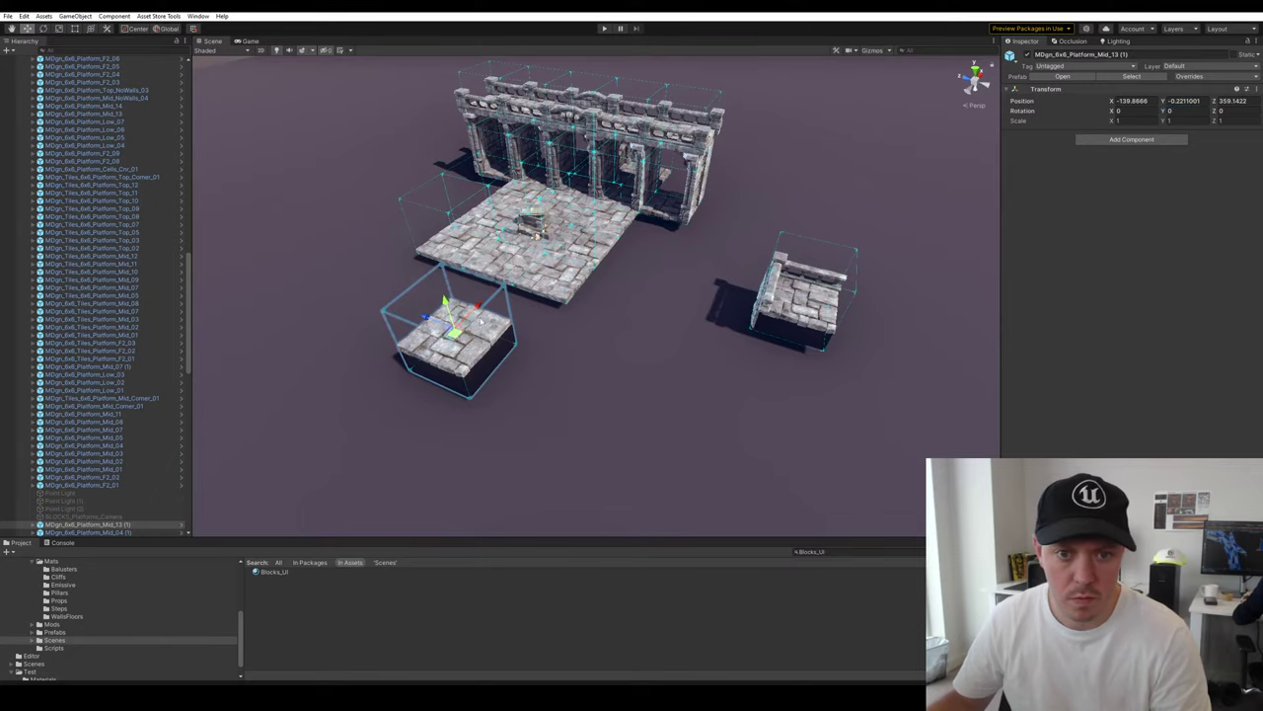
Snap the lower outline corner of the Platform_Mid_13 copy onto the outline corner at the back of the stairs
type("f")
left_click_drag(650, 153, 562, 233, "alt")
middle_click_drag(562, 232, 734, 189)
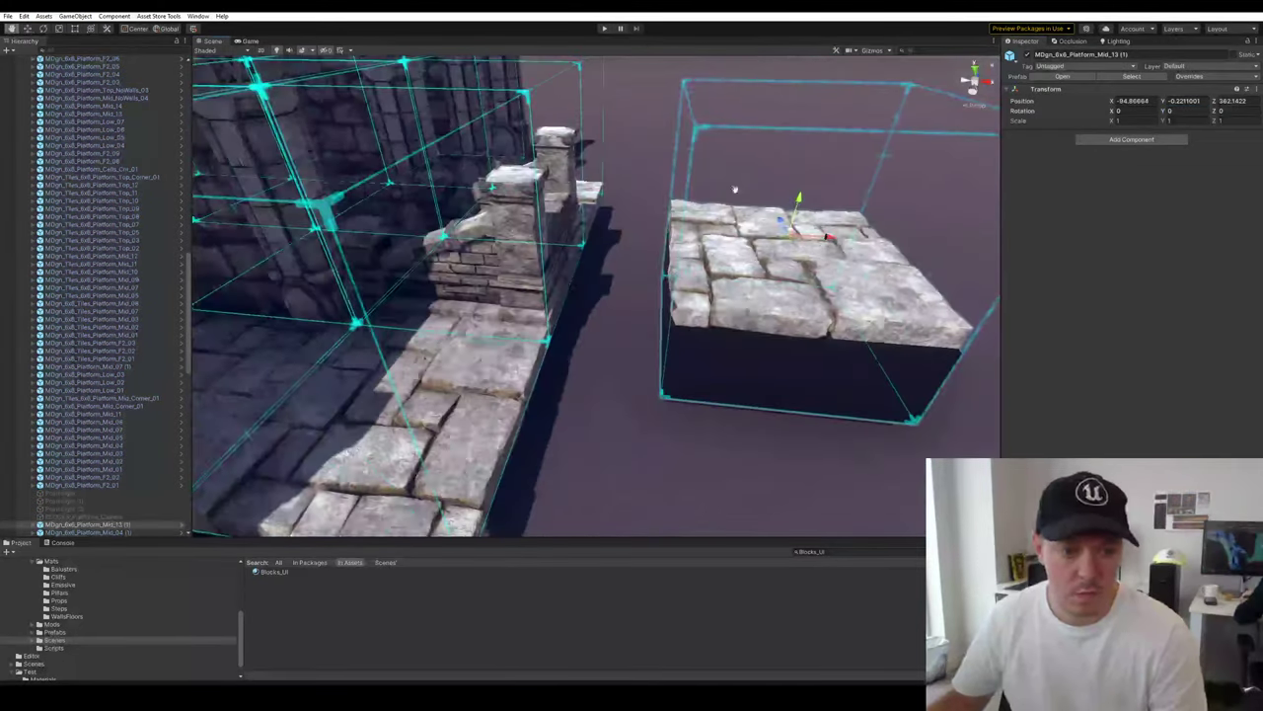
left_click_drag(662, 401, 730, 421)
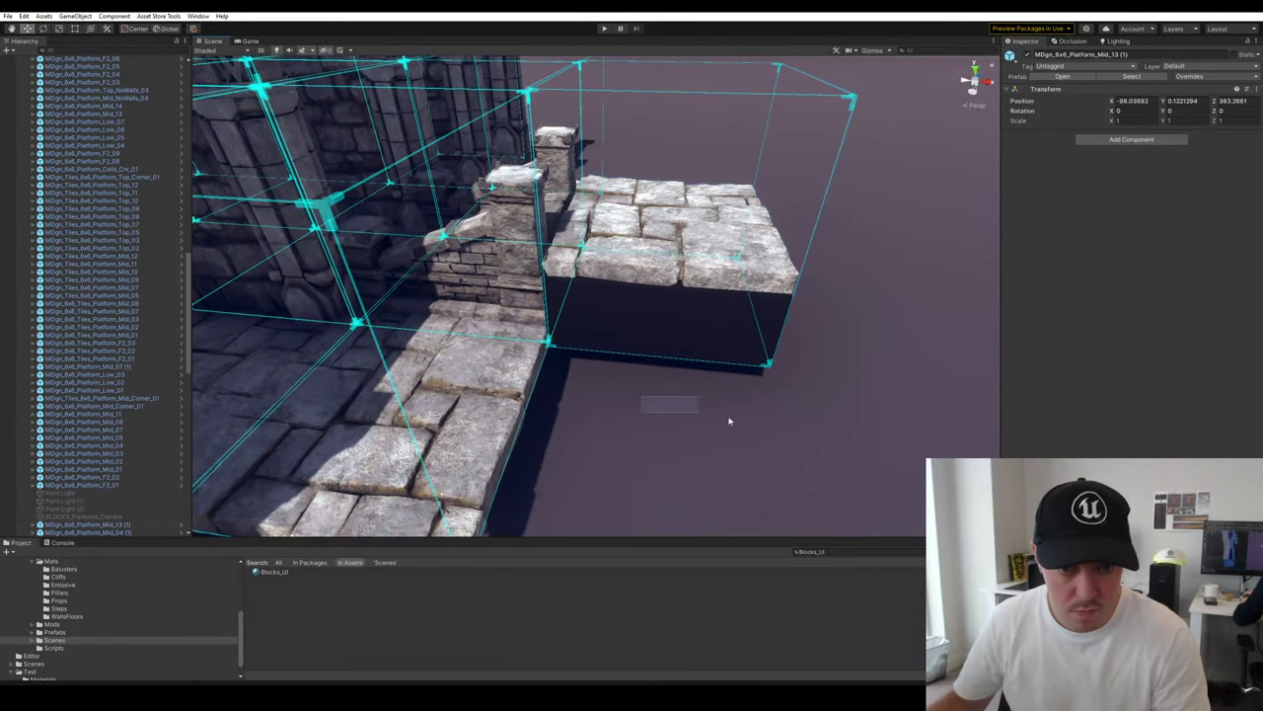
left_click_drag(553, 295, 604, 336, "alt")
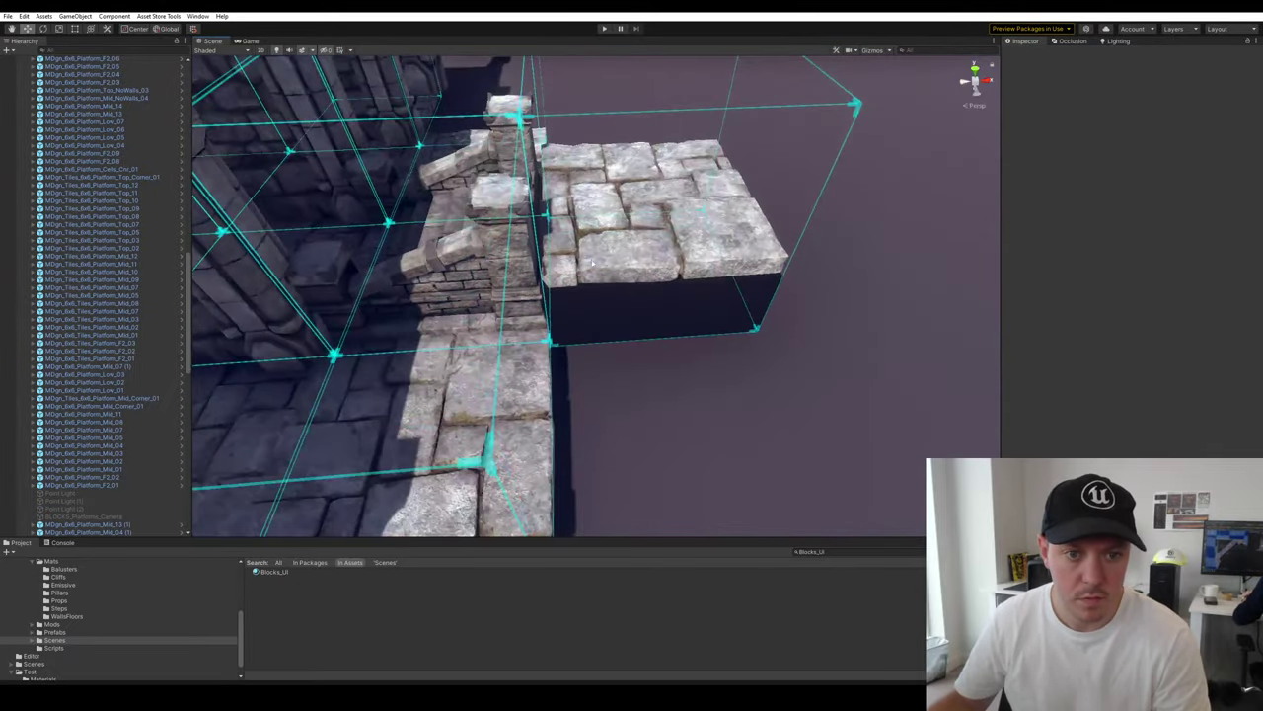
Select the stone floor mesh group inside the Platform_Mid_13 copy and adjust it slightly against the top of the stairs
left_click(612, 258)
left_click_drag(612, 259, 635, 240, "alt")
left_click(635, 239)
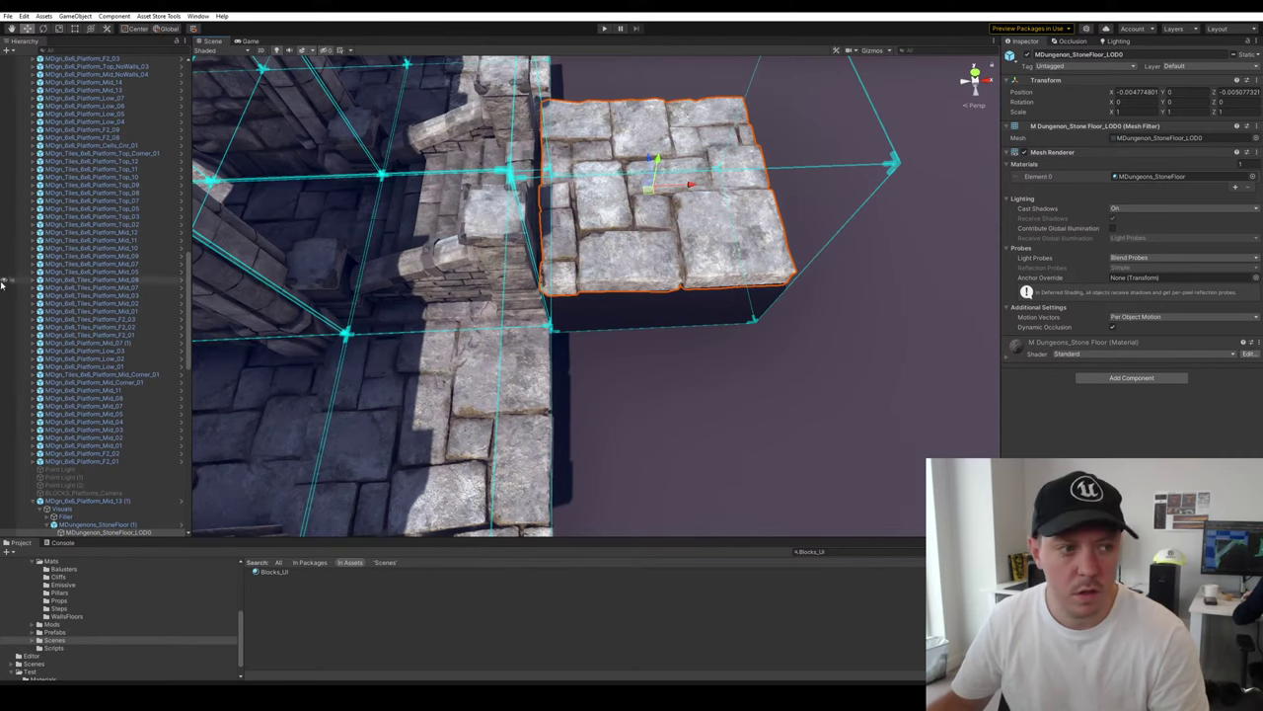
double_click(109, 518)
left_click(113, 531)
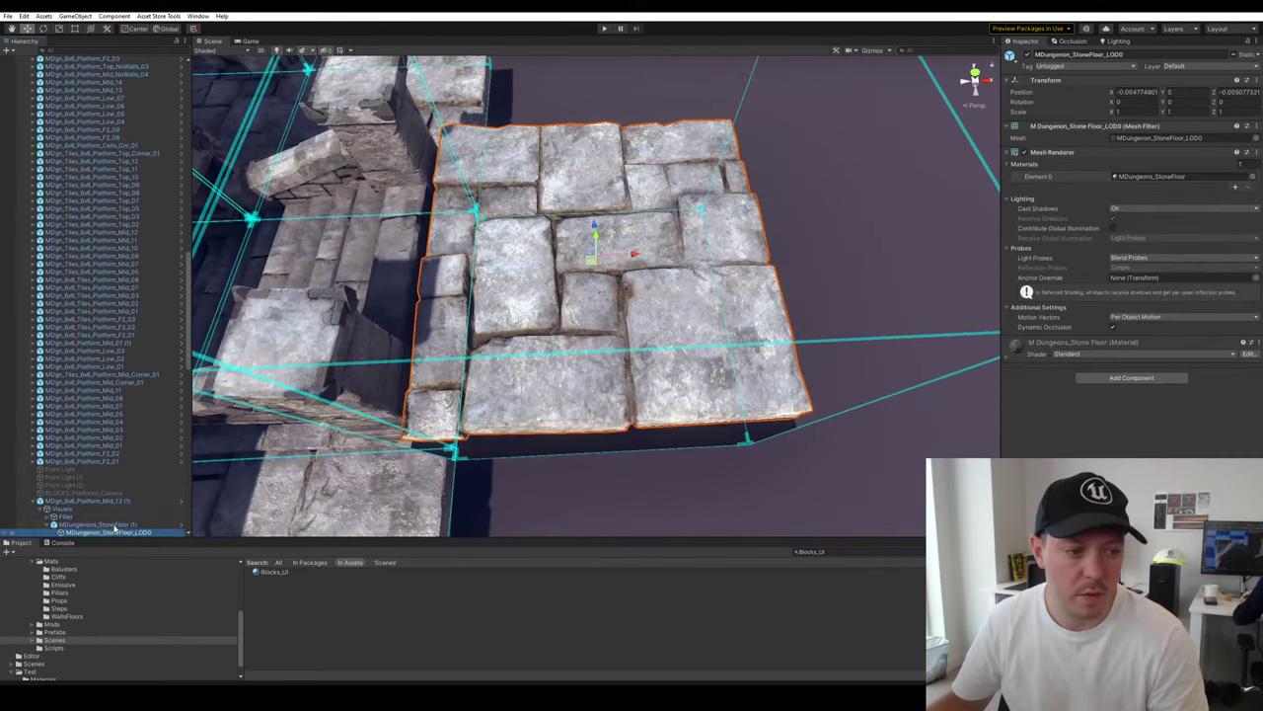
left_click(111, 524)
middle_click_drag(620, 348, 651, 345)
left_click_drag(650, 345, 707, 233, "alt")
mouse_move(784, 243)
left_mouse_down()
mouse_move(770, 247)
mouse_move(782, 243)
left_mouse_up()
left_click(728, 460)
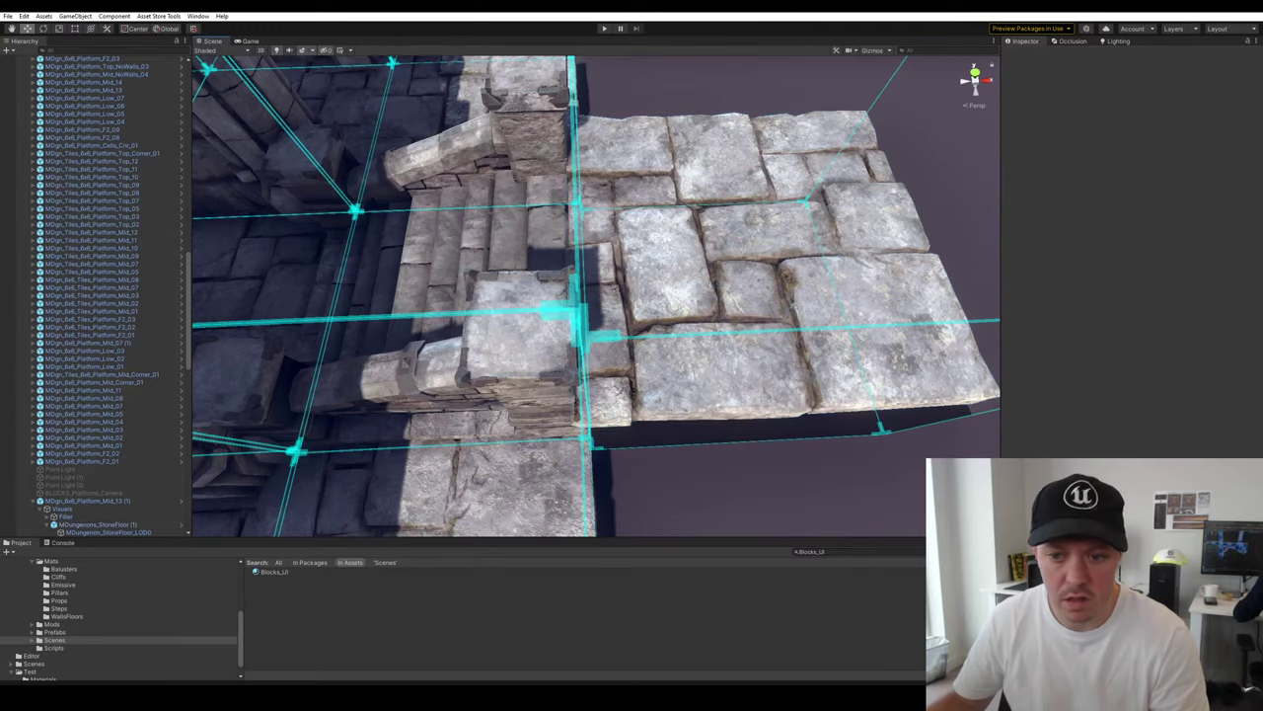
Move the Platform_Mid_04 copy behind the bridge beside the landing block and rotate it to -90 degrees on Y
left_click_drag(727, 460, 865, 404, "alt")
left_click_drag(546, 388, 572, 135, "alt")
scroll(571, 135, "down", 10)
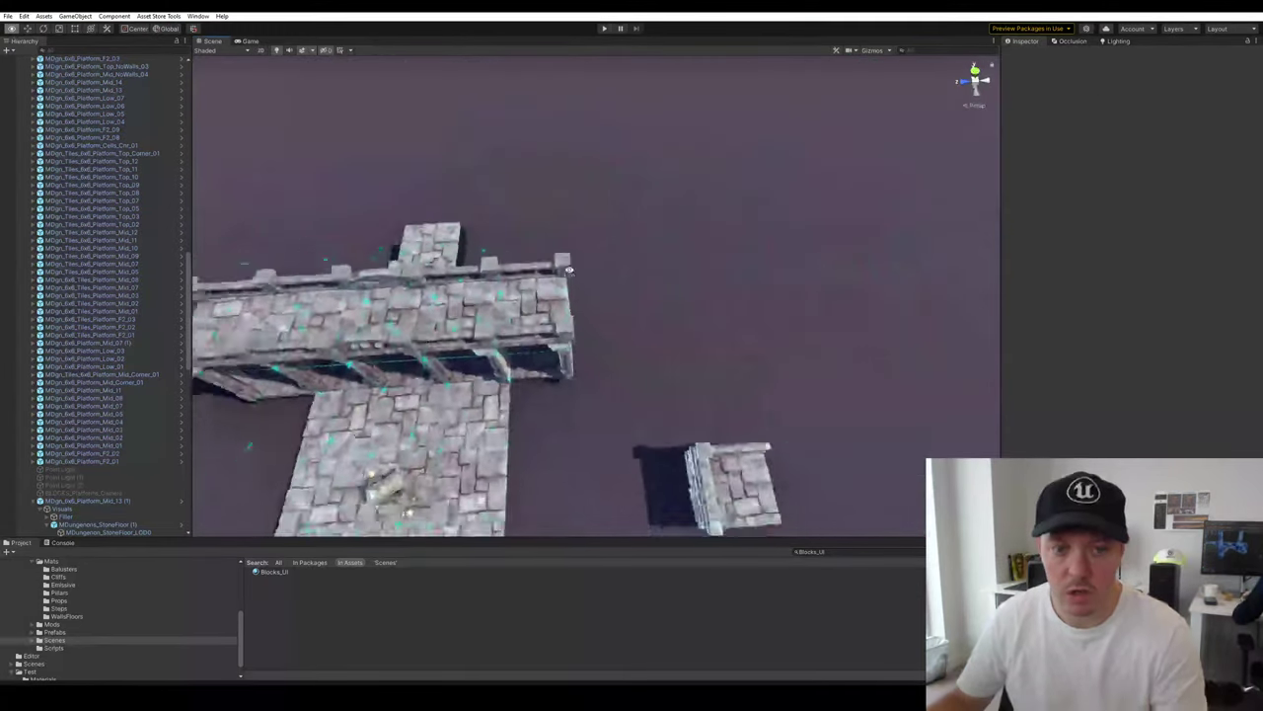
left_click(679, 419)
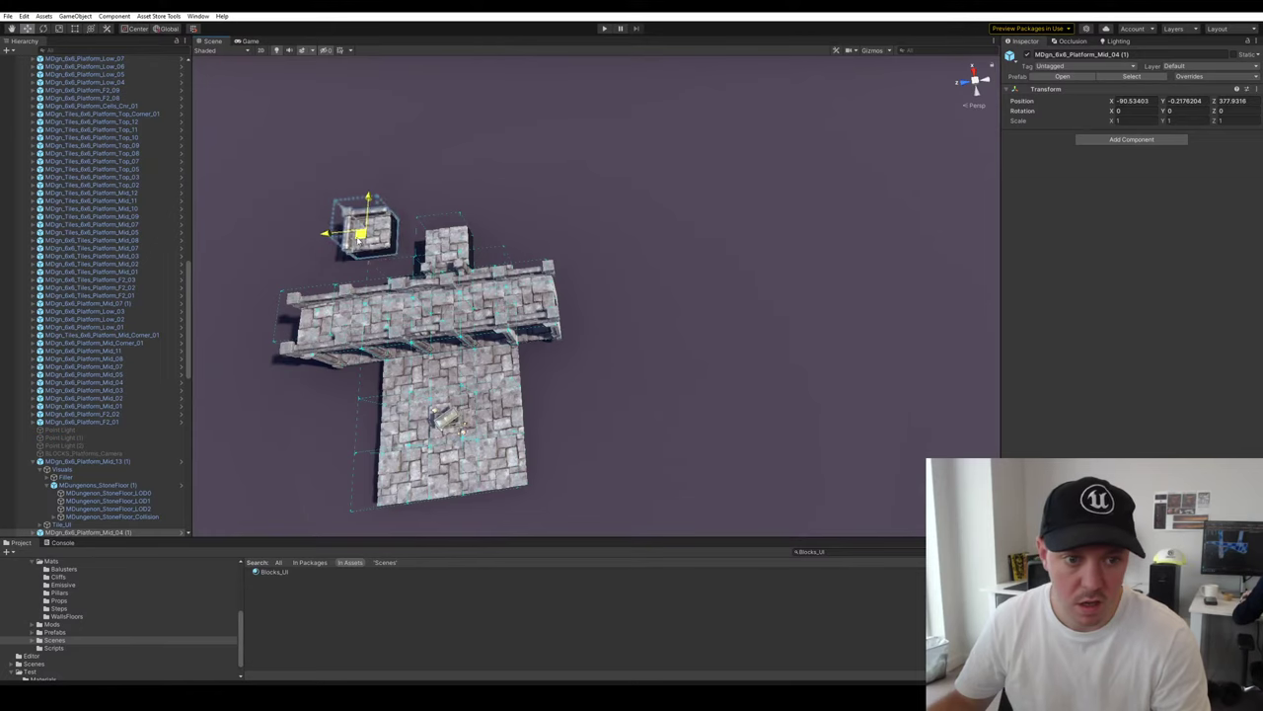
key("f")
left_click_drag(456, 342, 609, 333)
left_click_drag(452, 359, 419, 360)
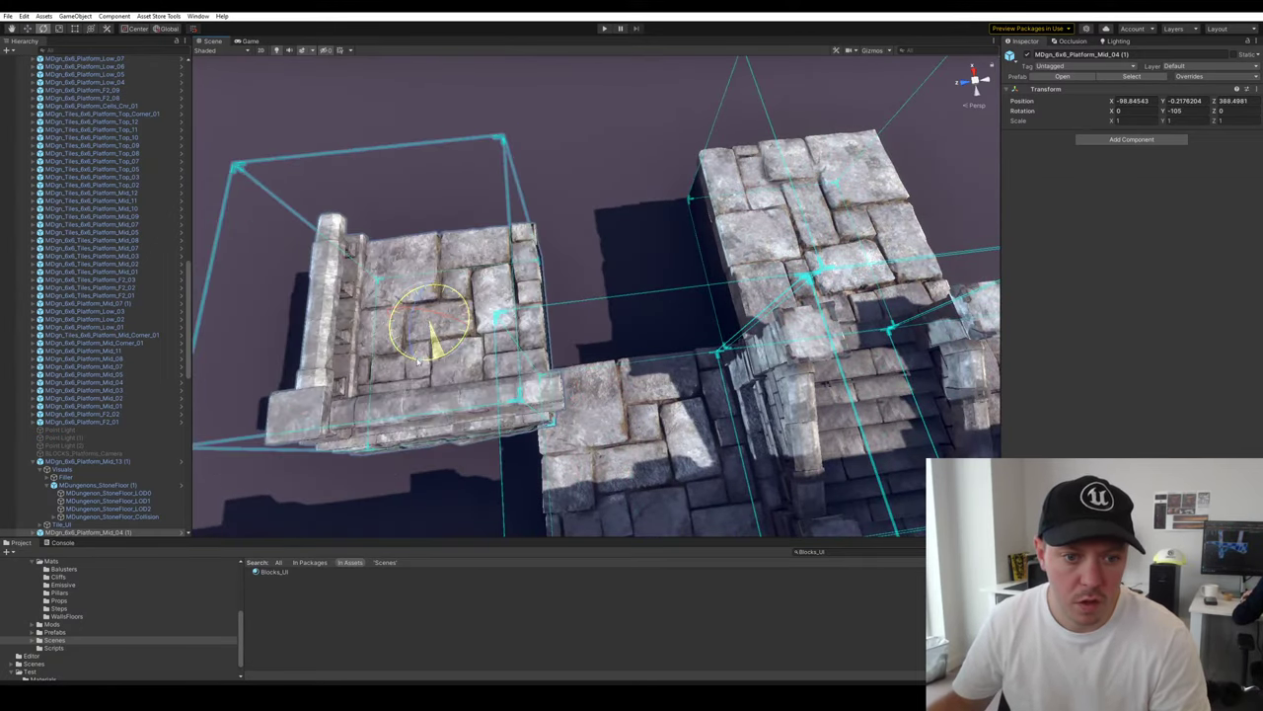
Snap the upper outline corner of the Platform_Mid_04 copy onto the matching outline corner of the landing block
right_click_drag(491, 268, 489, 219)
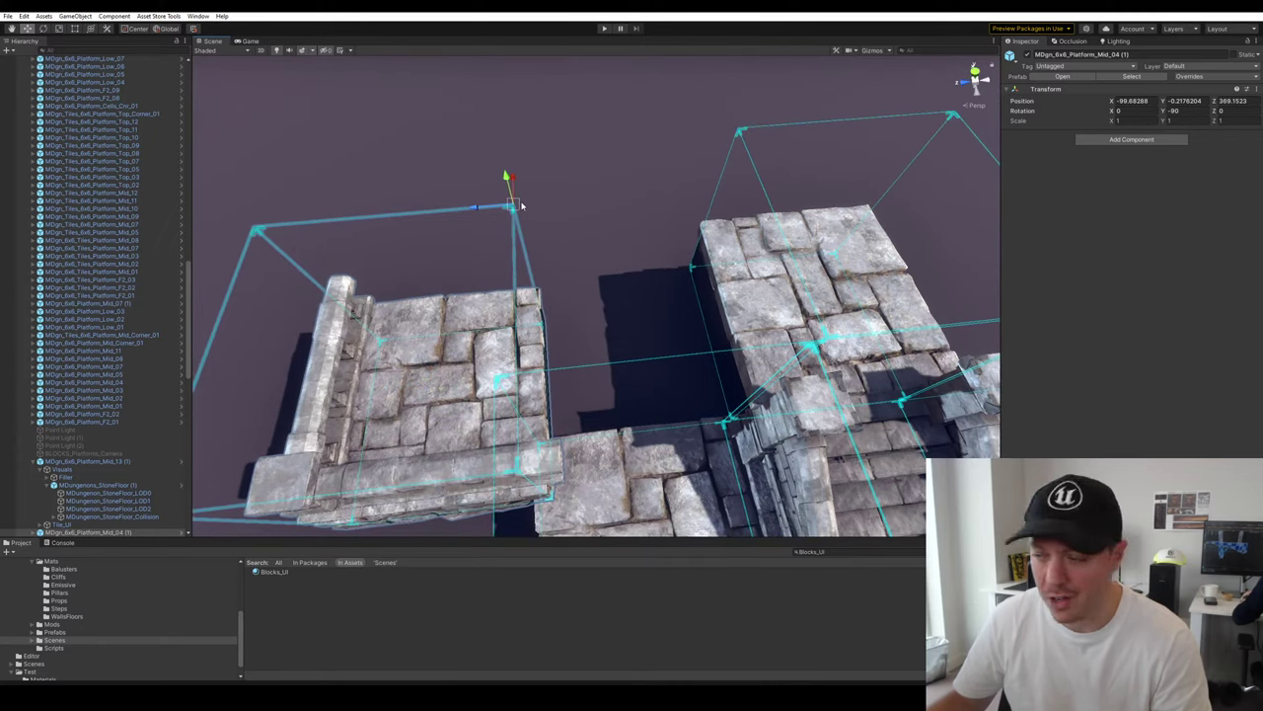
left_click_drag(520, 206, 699, 117)
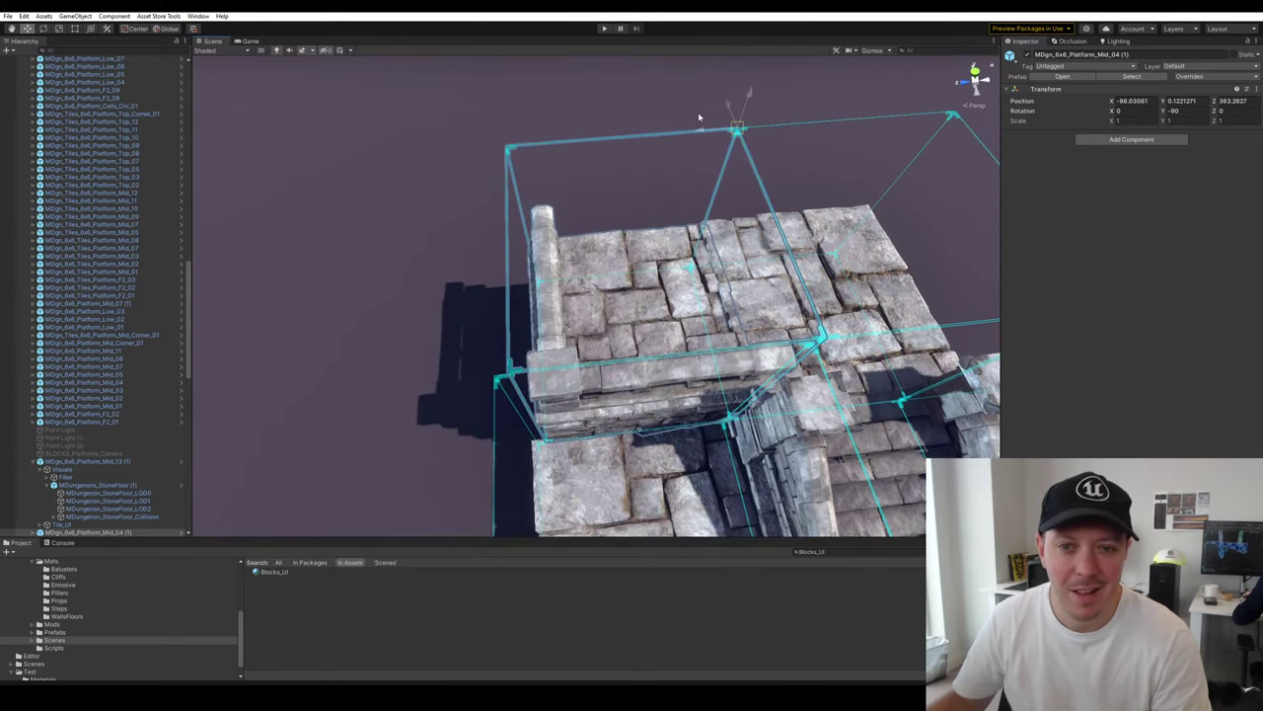
right_click_drag(740, 285, 829, 197)
left_click(829, 118)
right_click_drag(829, 118, 728, 235)
Duplicate the Platform_Mid_03 block, rotate the copy to -90 degrees on Y and try it snapped to the landing's open side
left_click(444, 168)
right_click_drag(445, 168, 435, 231)
left_click(609, 258)
key("s")
right_click_drag(609, 259, 734, 175)
key("w")
key("s")
left_click(764, 168)
key("s")
key("s")
right_click_drag(944, 171, 691, 267)
key("s")
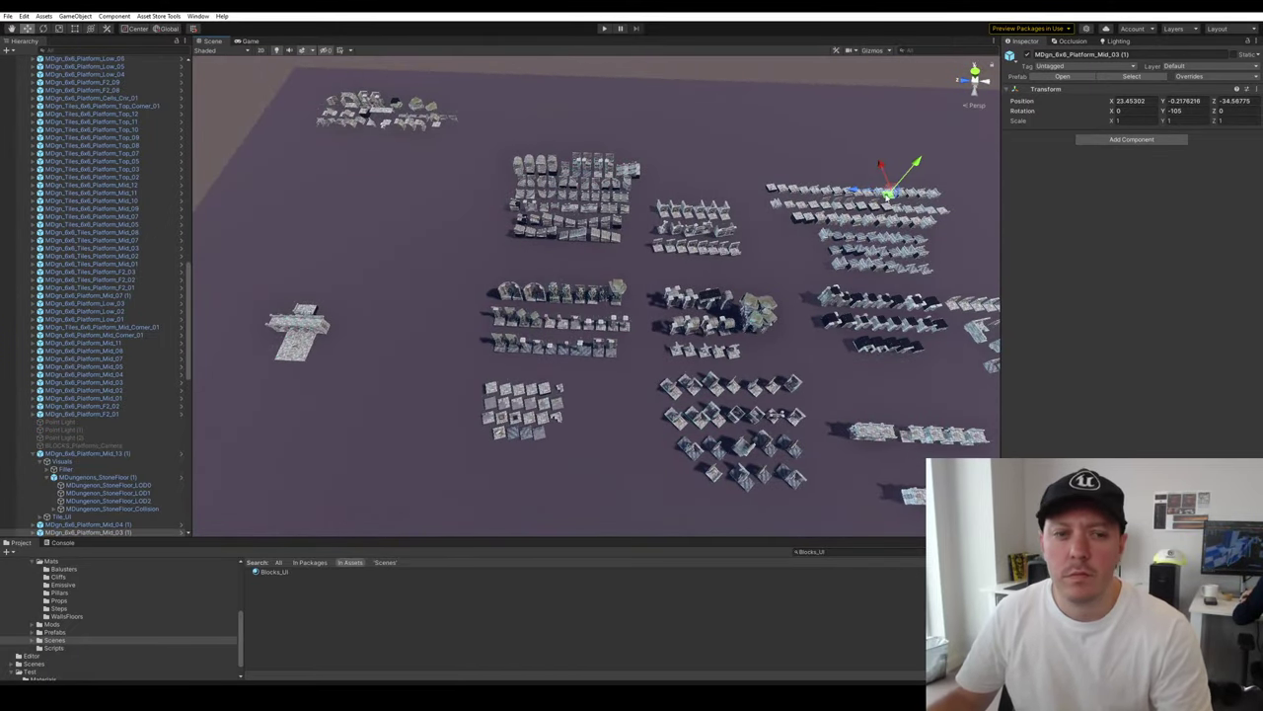
key("f")
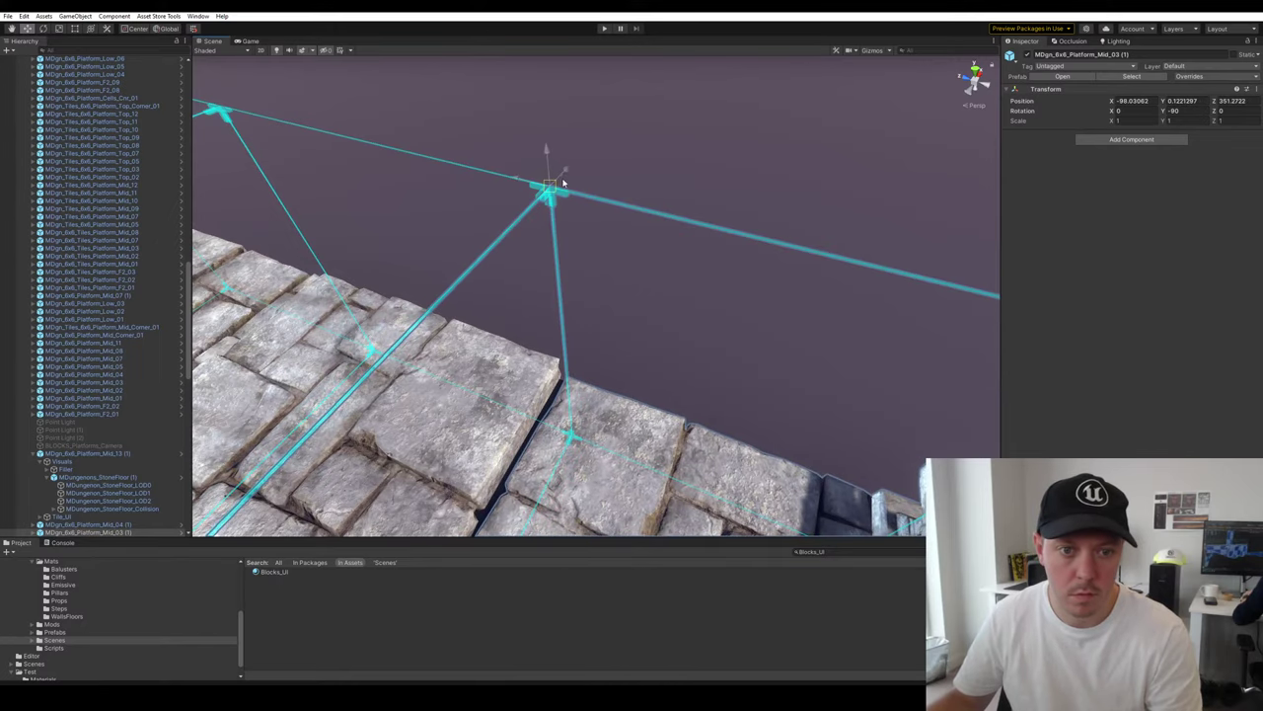
Inspect the join of the Platform_Mid_03 copy with the landing, then delete that copy
left_click(754, 426)
right_click_drag(754, 429, 693, 462)
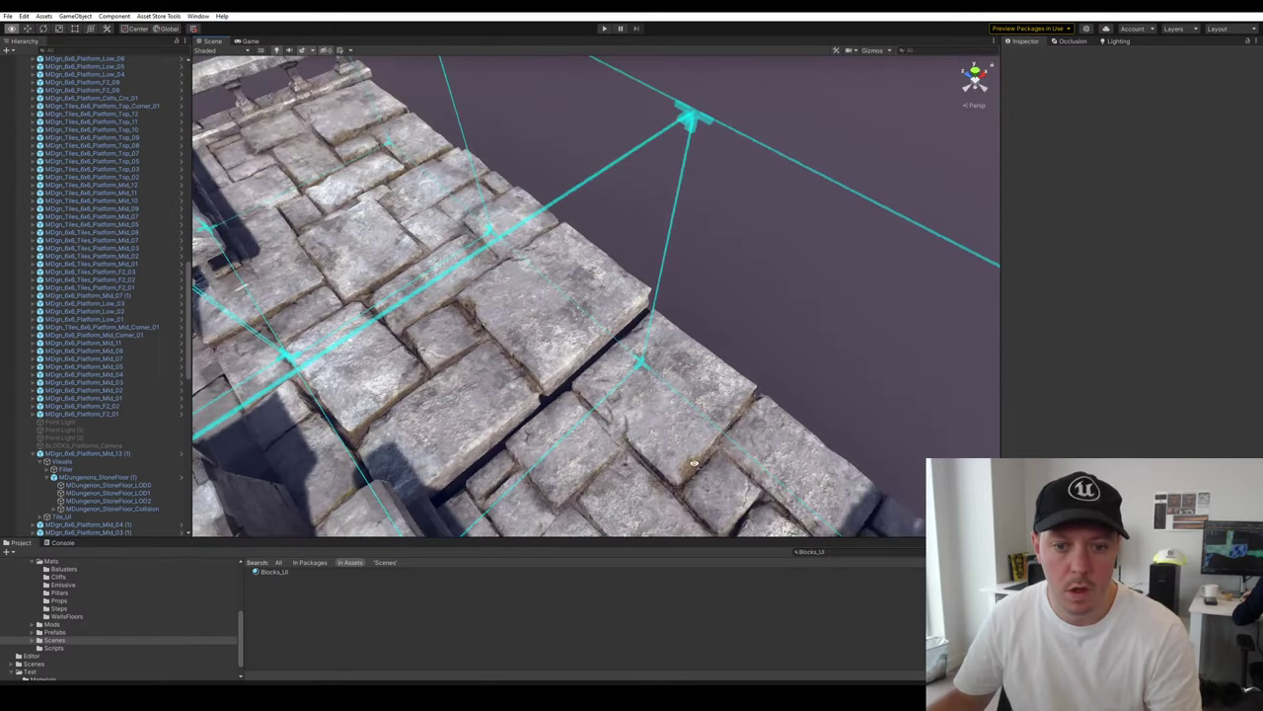
left_click_drag(694, 464, 619, 332, "alt")
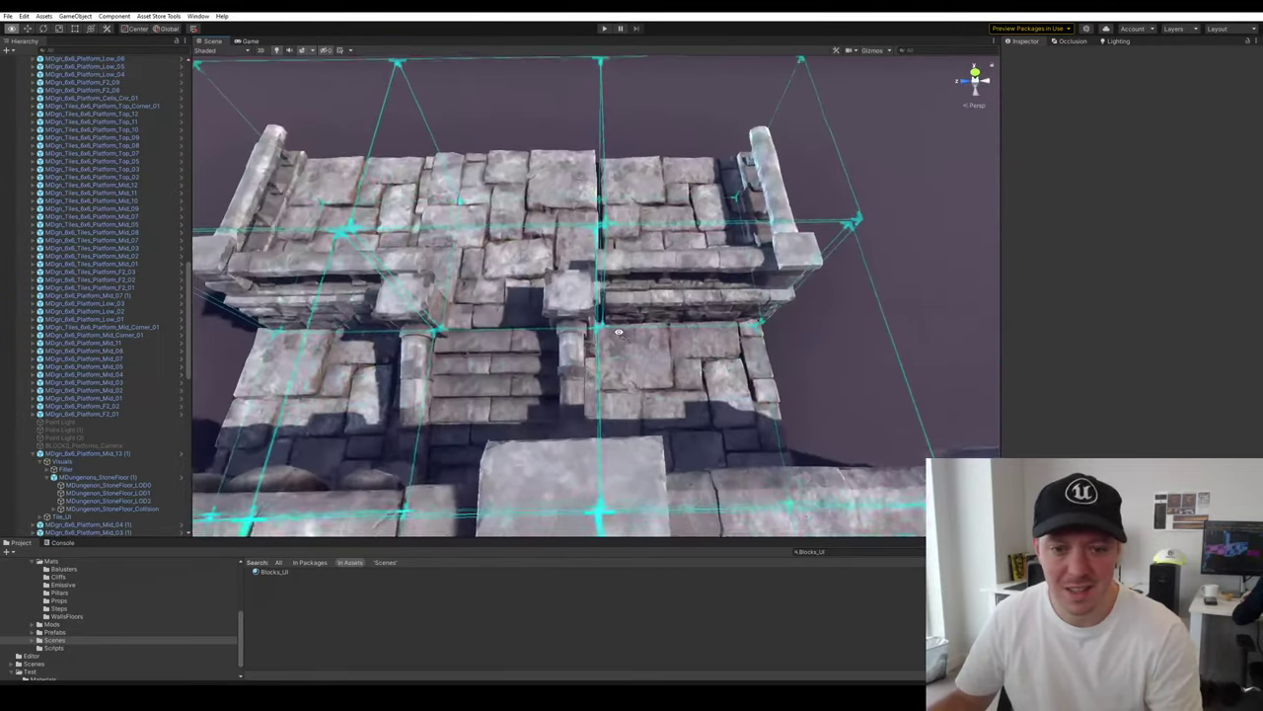
left_click(729, 251)
left_click_drag(729, 252, 607, 331, "alt")
key("Delete")
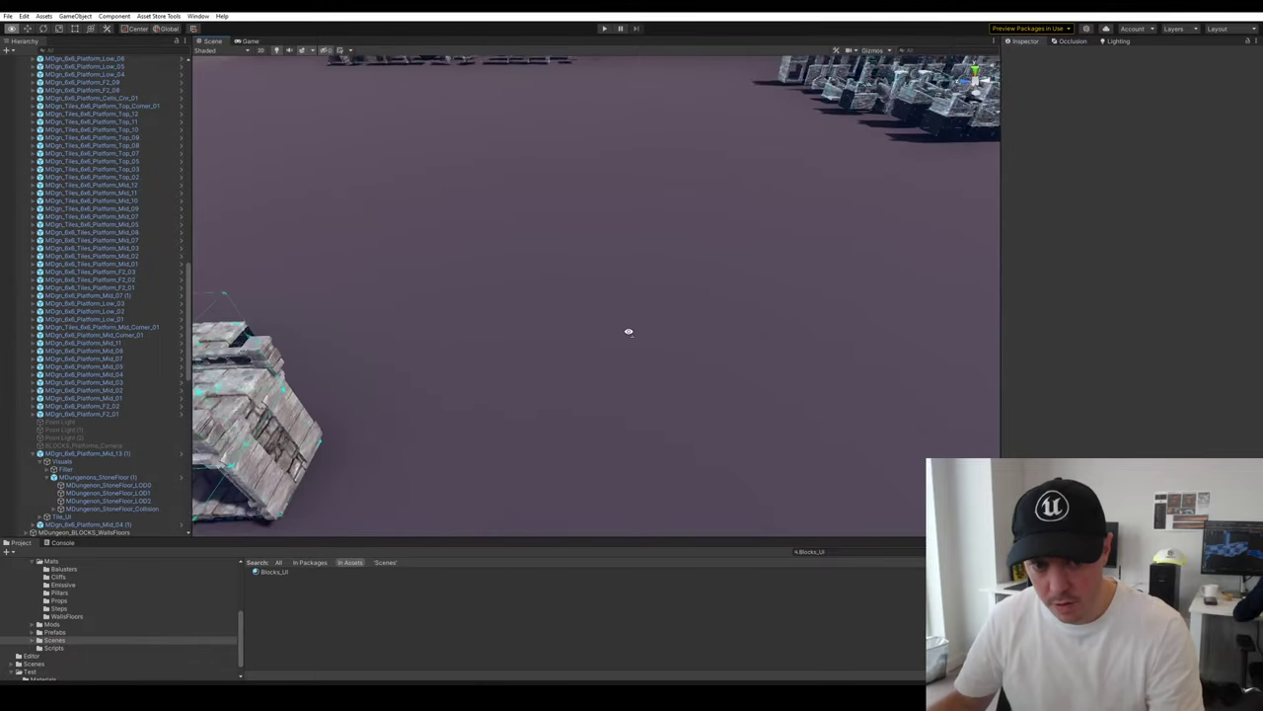
Examine the platform blocks in the showcase for a railed corner piece that suits the landing's open side
key("s")
key("d")
right_click_drag(629, 332, 821, 185)
left_click(868, 200)
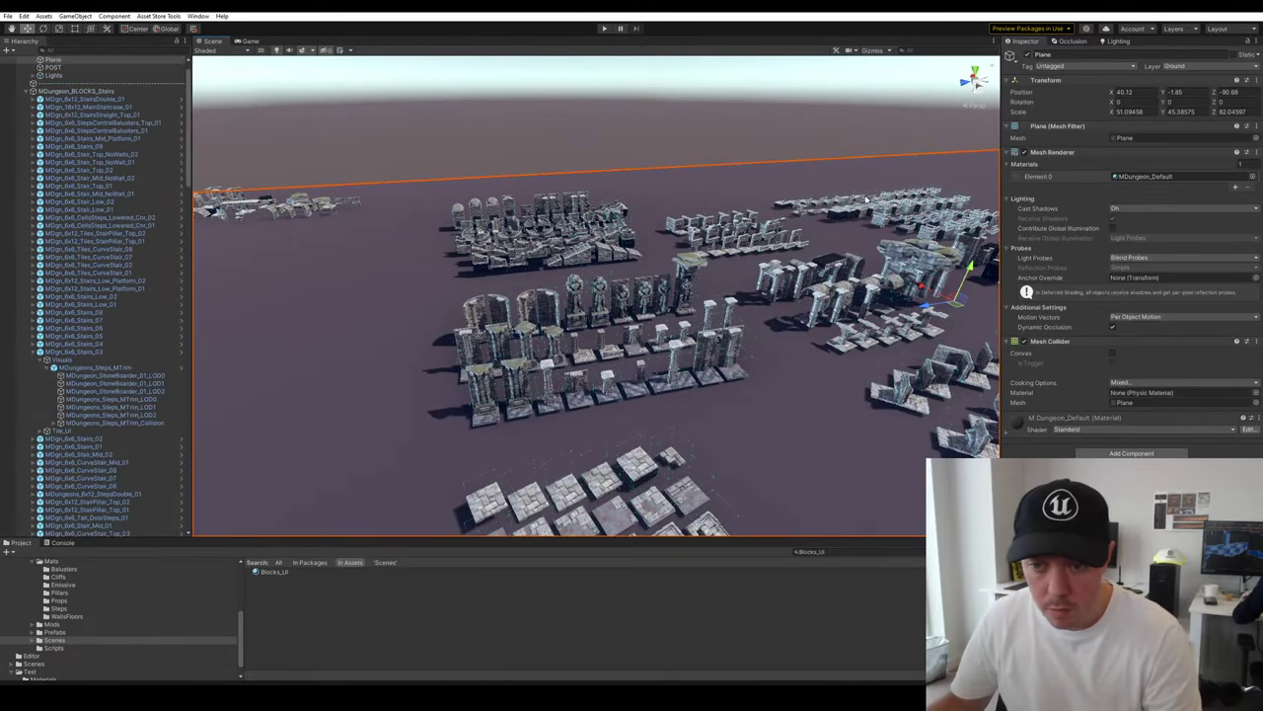
left_click(865, 216)
key("f")
left_click_drag(758, 158, 661, 248, "alt")
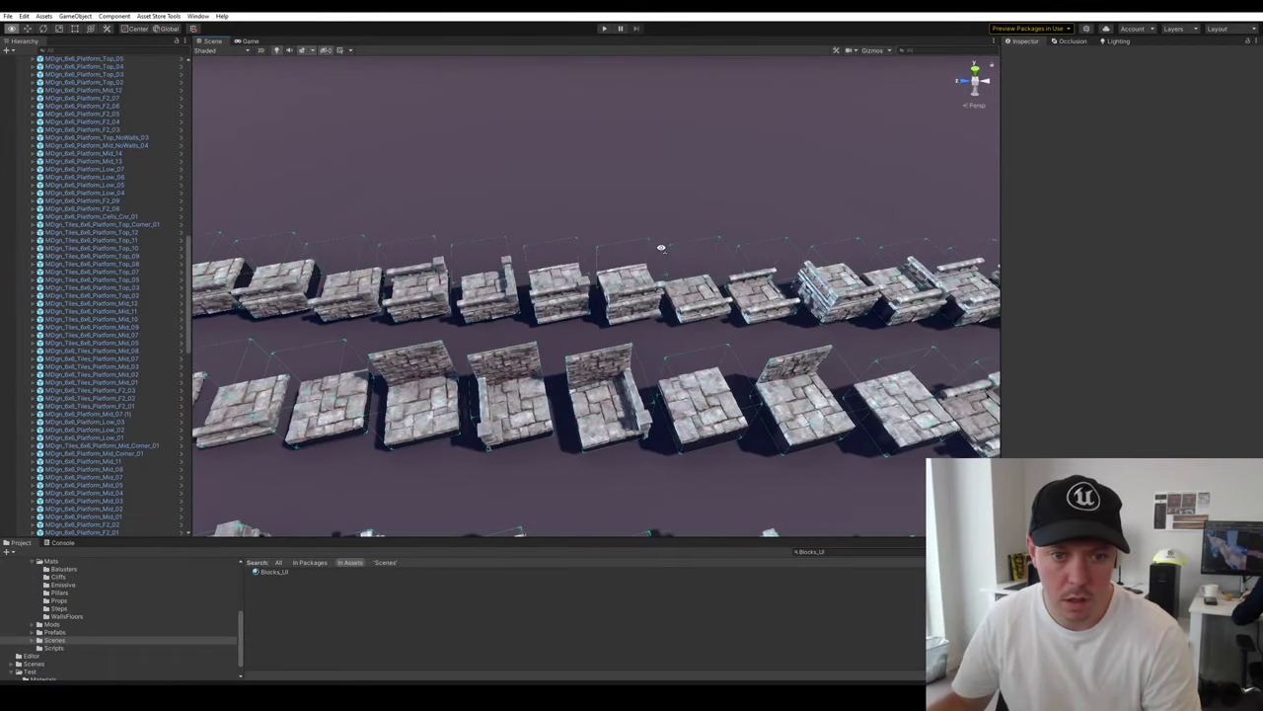
key("w")
right_click_drag(726, 257, 698, 216)
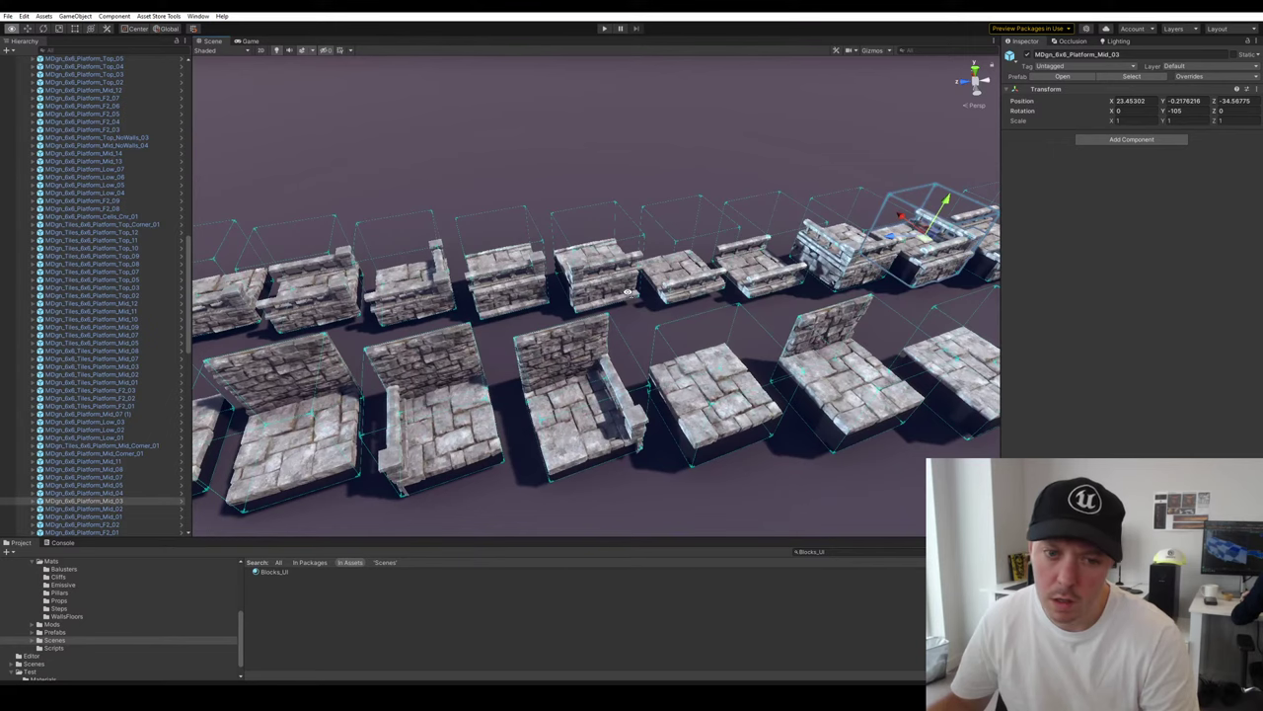
right_click_drag(627, 291, 444, 229)
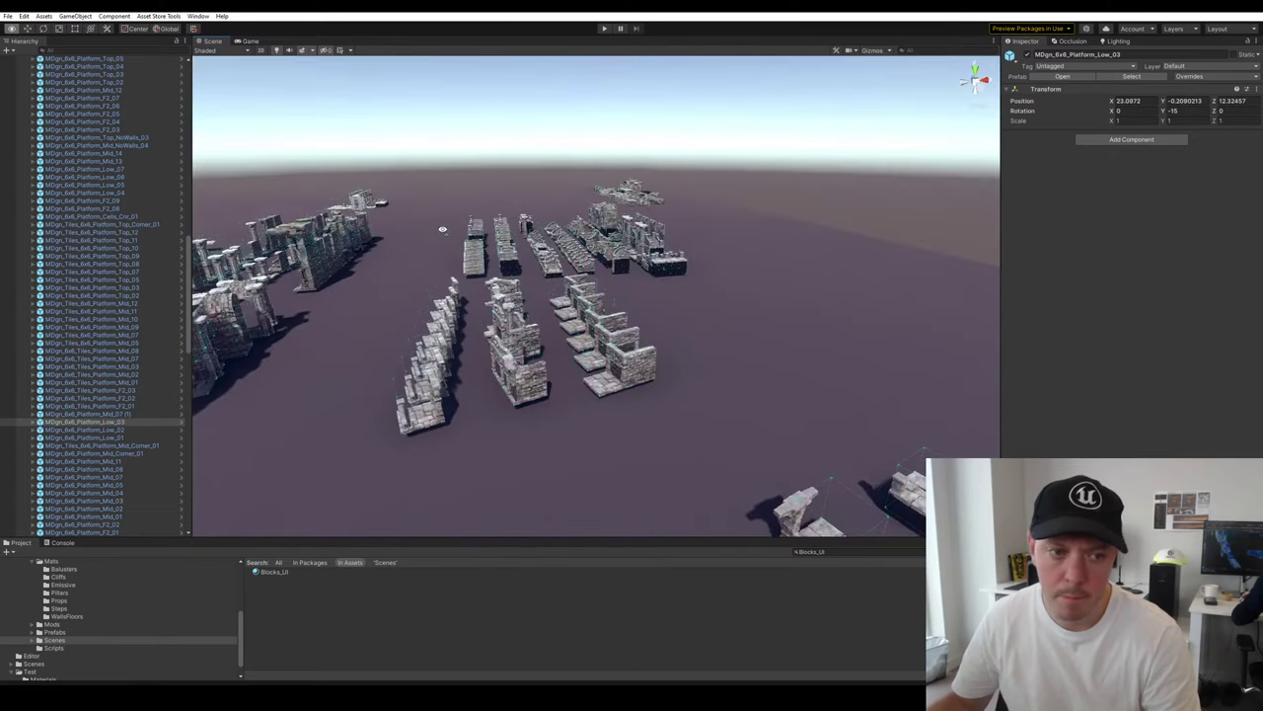
Duplicate the railed Platform_Mid_04 block at the landing and rotate the new copy to -180 degrees on Y
left_click(382, 206)
key("f")
left_click_drag(382, 207, 474, 365, "alt")
left_click(731, 178)
left_click_drag(326, 267, 518, 308, "alt")
left_click(398, 300)
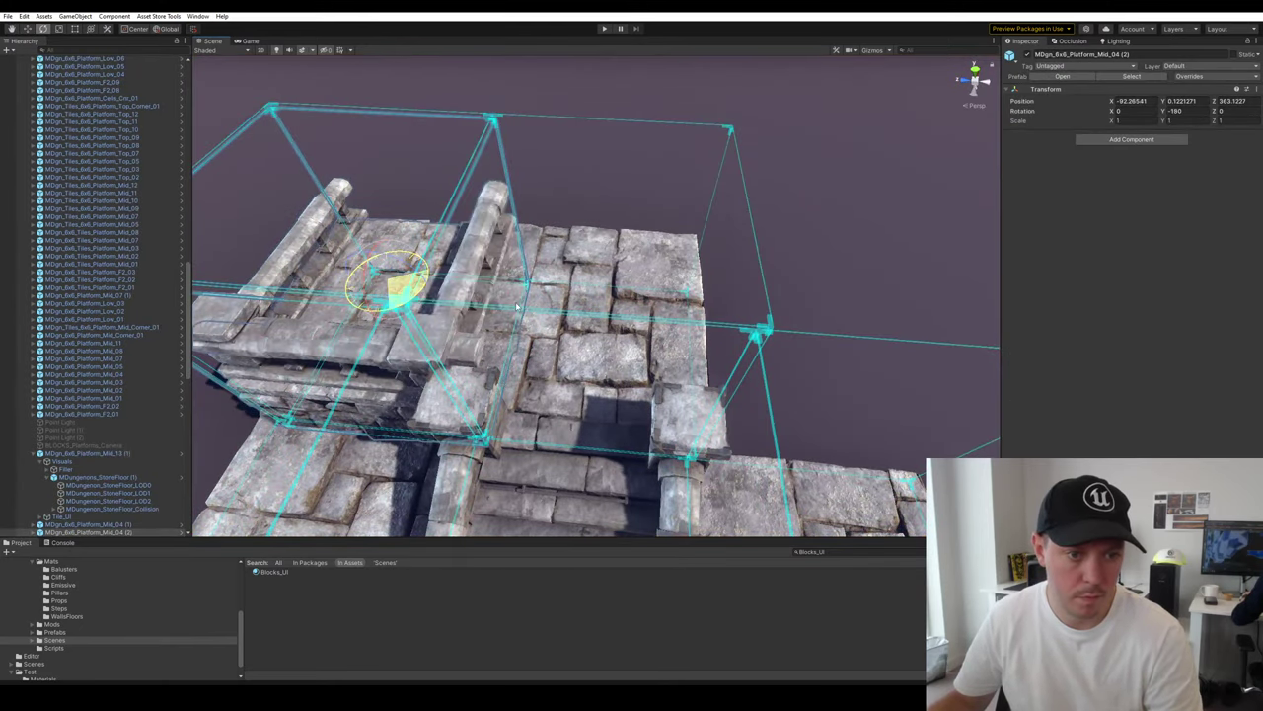
Move the rotated railed copy to the landing's open side and snap its upper outline corner onto the landing block's corner
left_click_drag(374, 282, 837, 351)
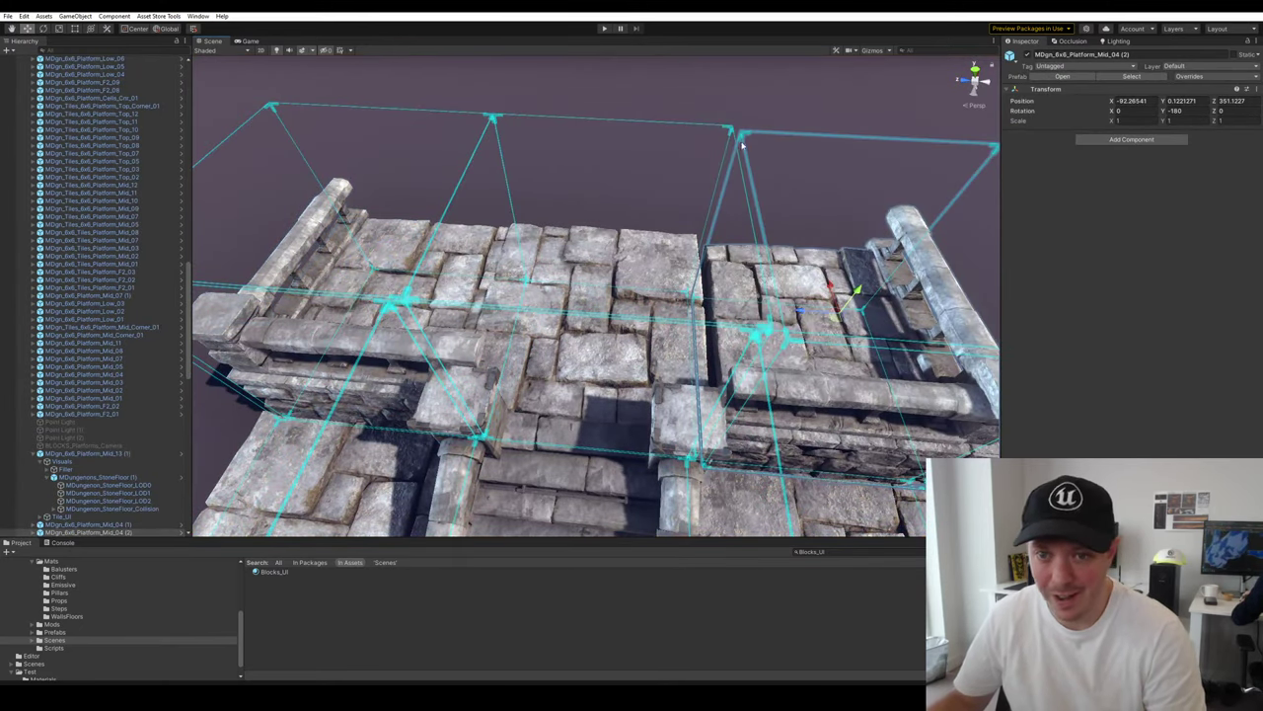
left_click_drag(740, 132, 732, 127)
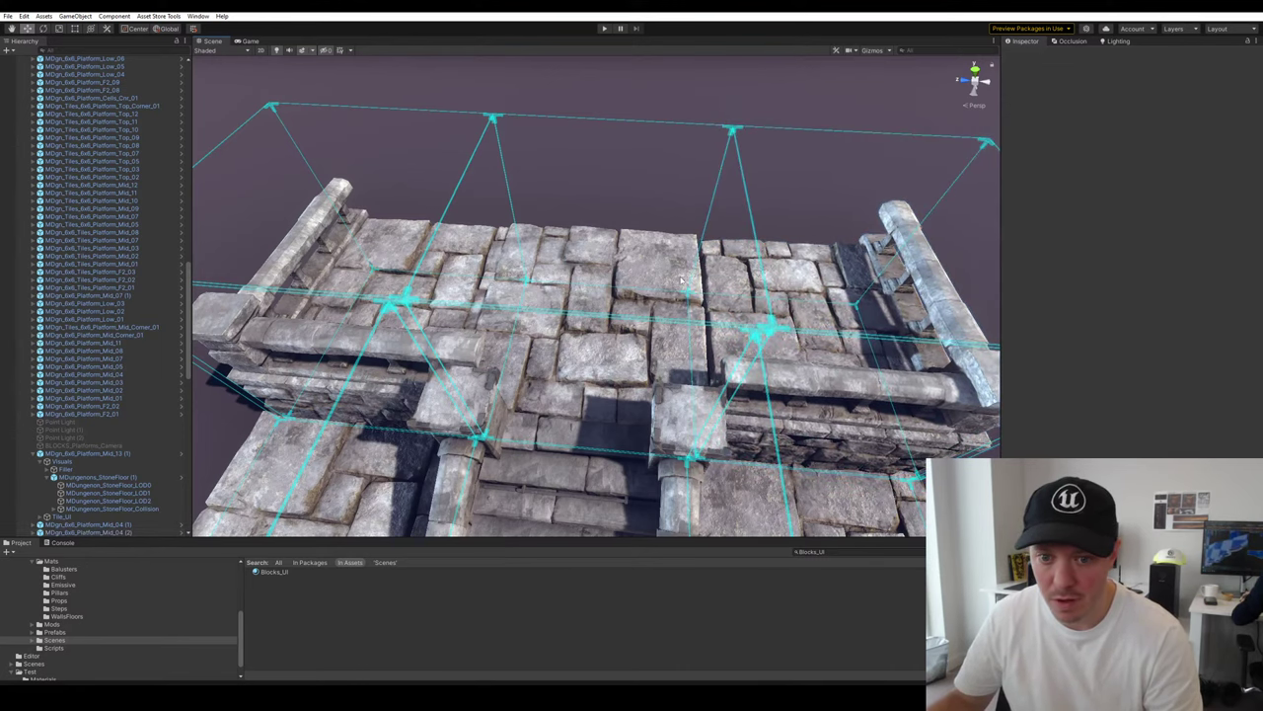
right_click_drag(680, 280, 700, 311)
Select the stone floor piece inside the landing's middle platform block and slide it slightly sideways to even its gaps with the neighbouring blocks
double_click(656, 213)
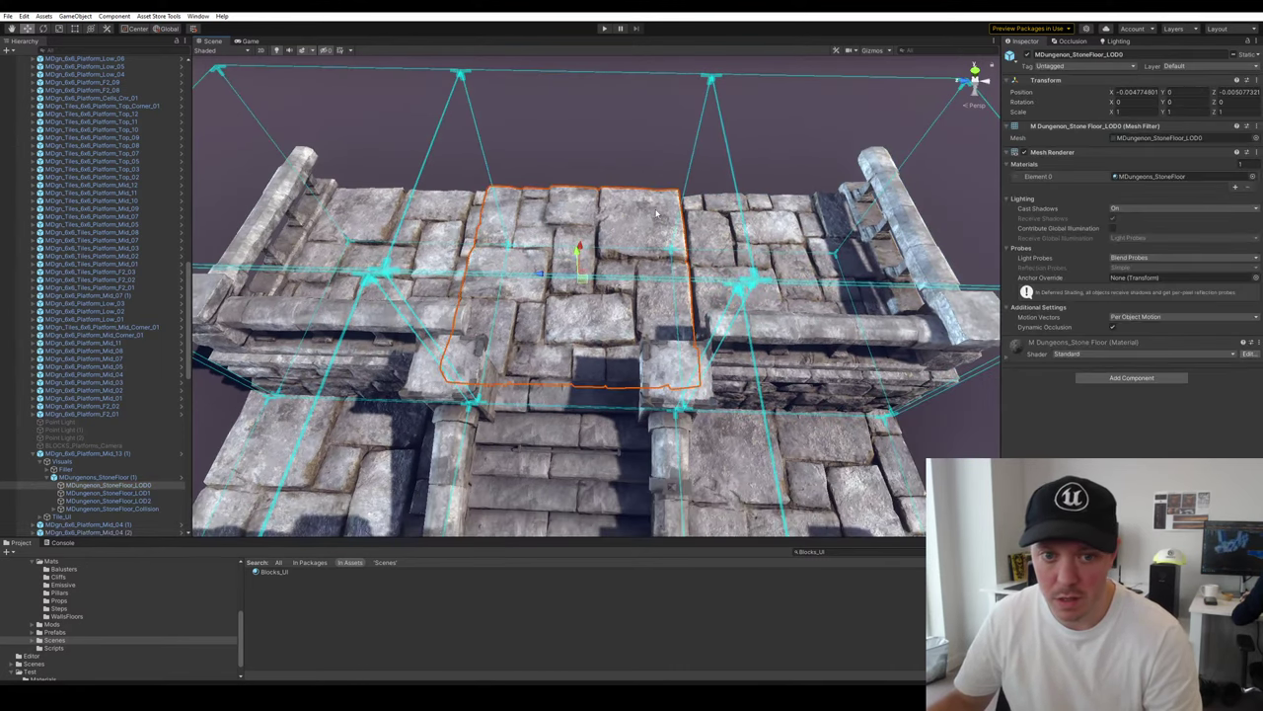
left_click(127, 471)
left_click(612, 271)
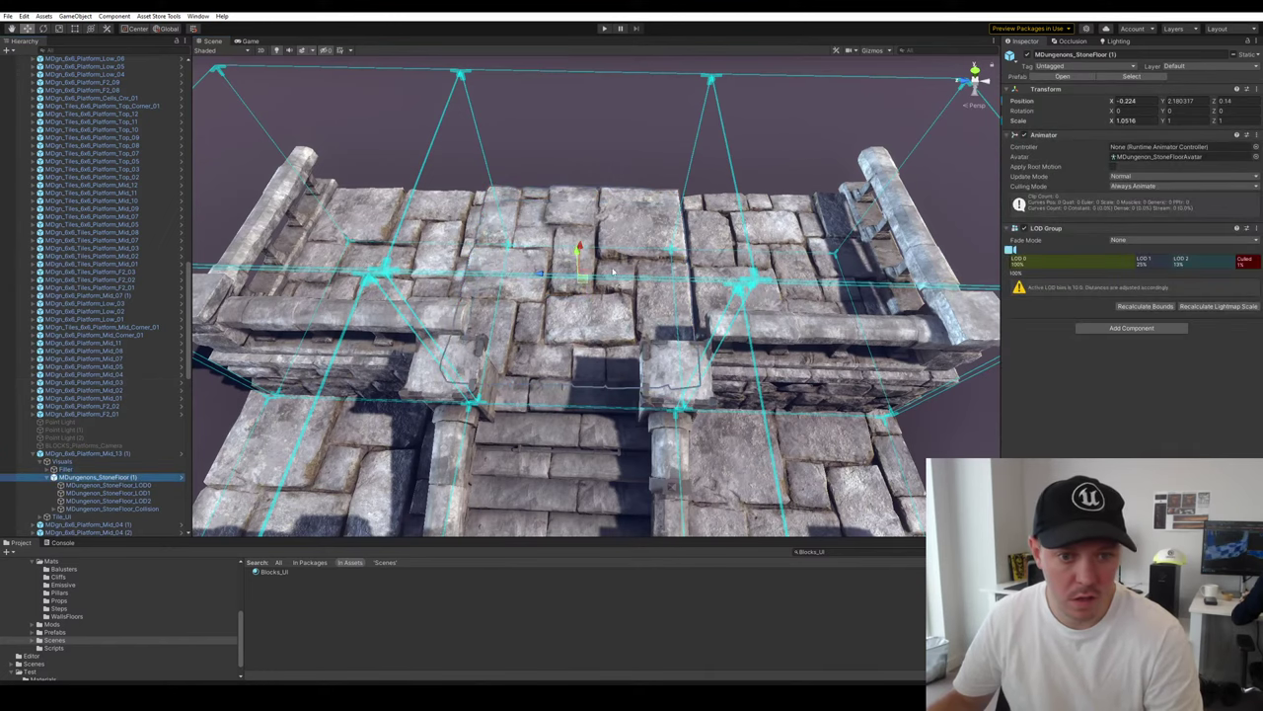
left_click_drag(543, 276, 552, 278)
left_click(703, 173)
Look over the bridge and landing assembly and examine the tall curved corner pillar blocks in the showcase
right_click_drag(703, 172, 383, 255)
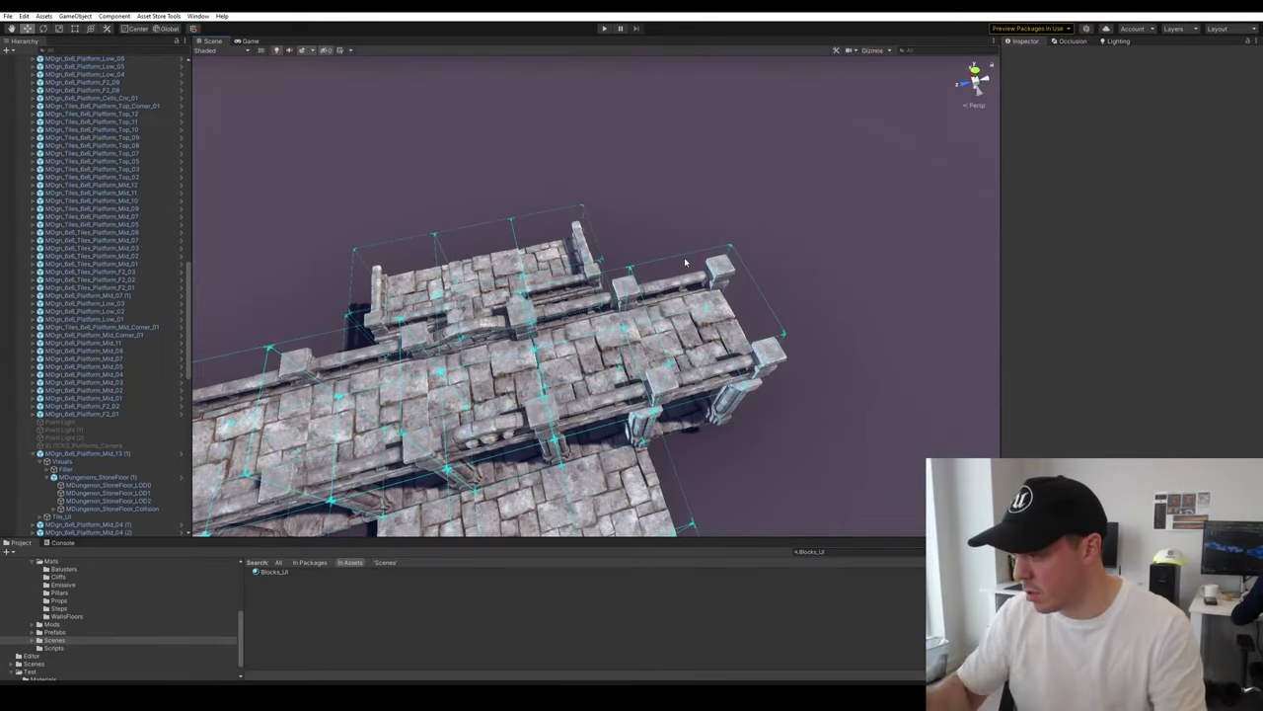
right_click_drag(687, 216, 612, 204)
left_click(544, 243)
key("f")
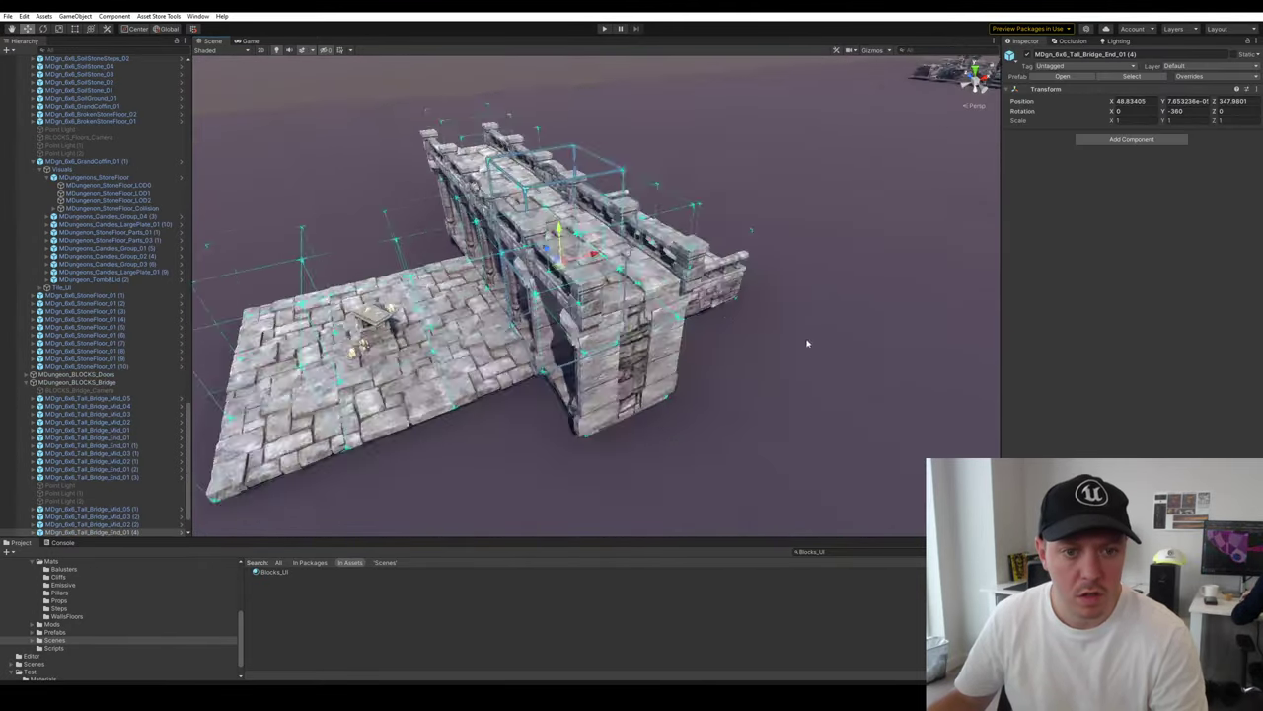
left_click_drag(806, 343, 829, 395, "alt")
left_click(829, 394)
left_click_drag(533, 259, 640, 244, "alt")
right_click_drag(640, 243, 646, 212)
left_click(654, 193)
key("f")
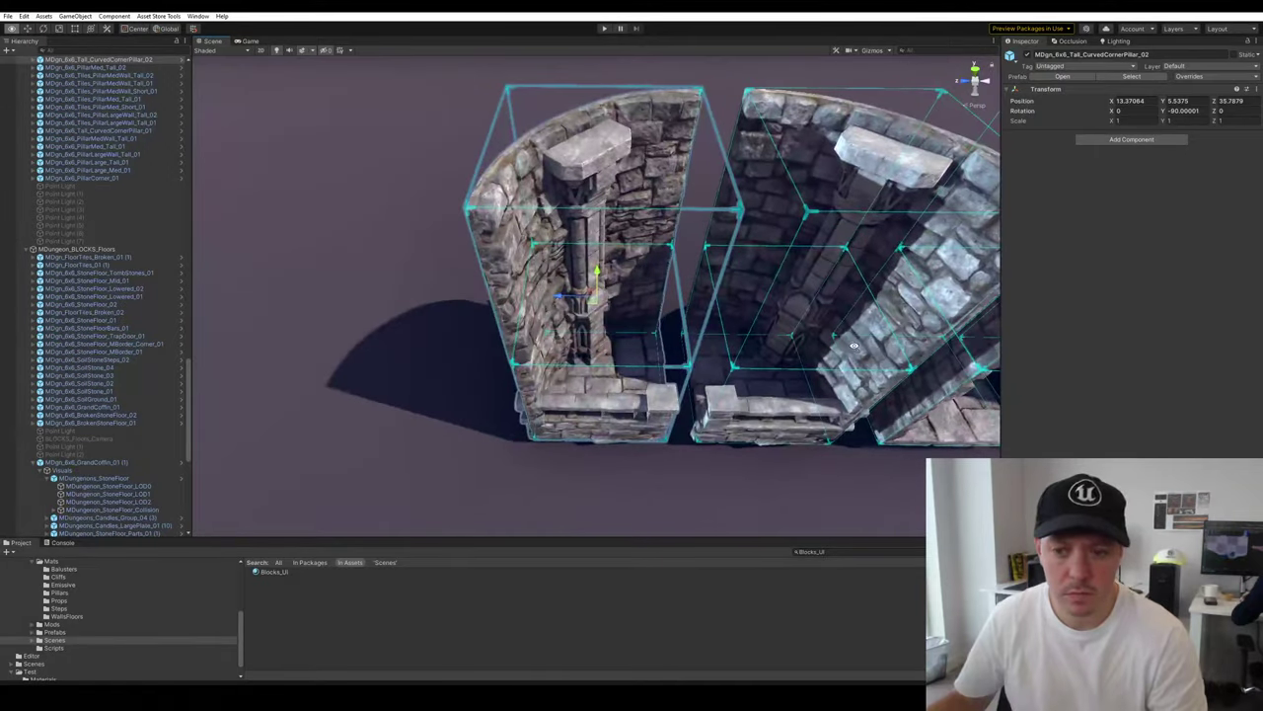
right_click_drag(757, 296, 812, 358)
left_click(814, 359)
left_click(862, 457)
left_click(862, 457)
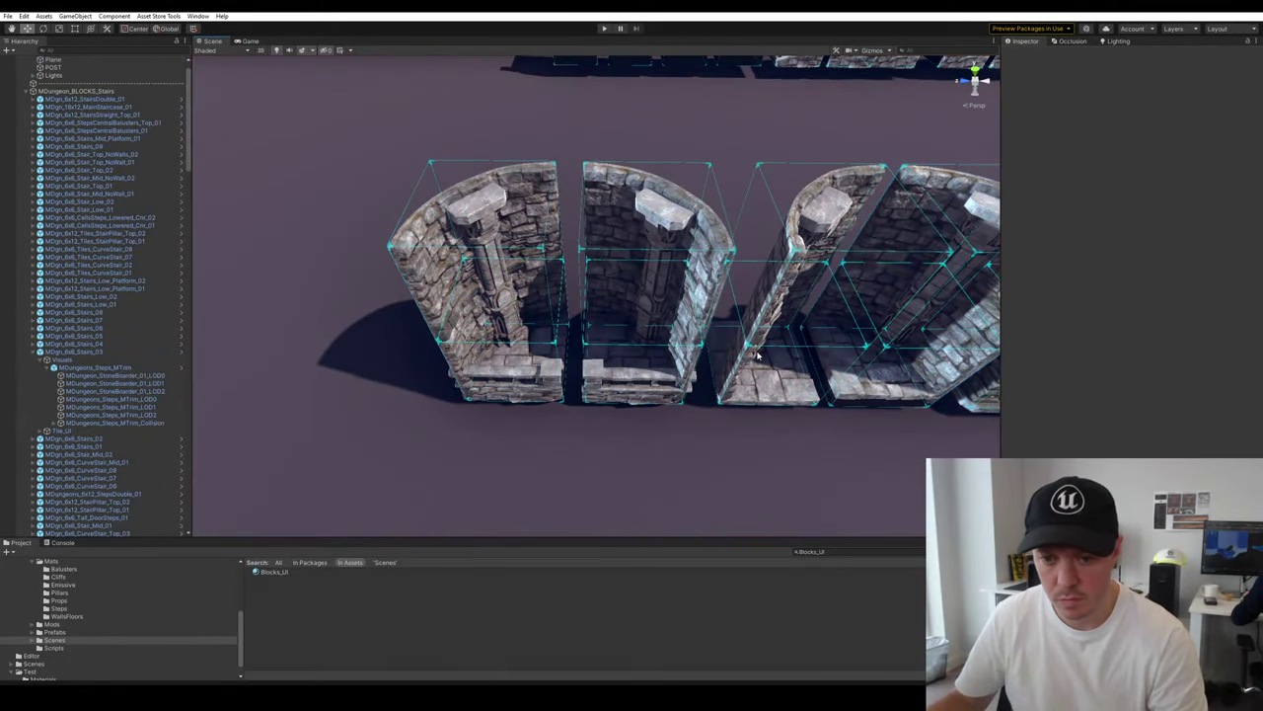
Duplicate the Tall_CurvedCornerPillar_01 block, bring the copy beside the landing's railed end and rotate it to 0 degrees on Y
left_click(758, 353)
right_click_drag(800, 279, 806, 361)
key("ctrl+d")
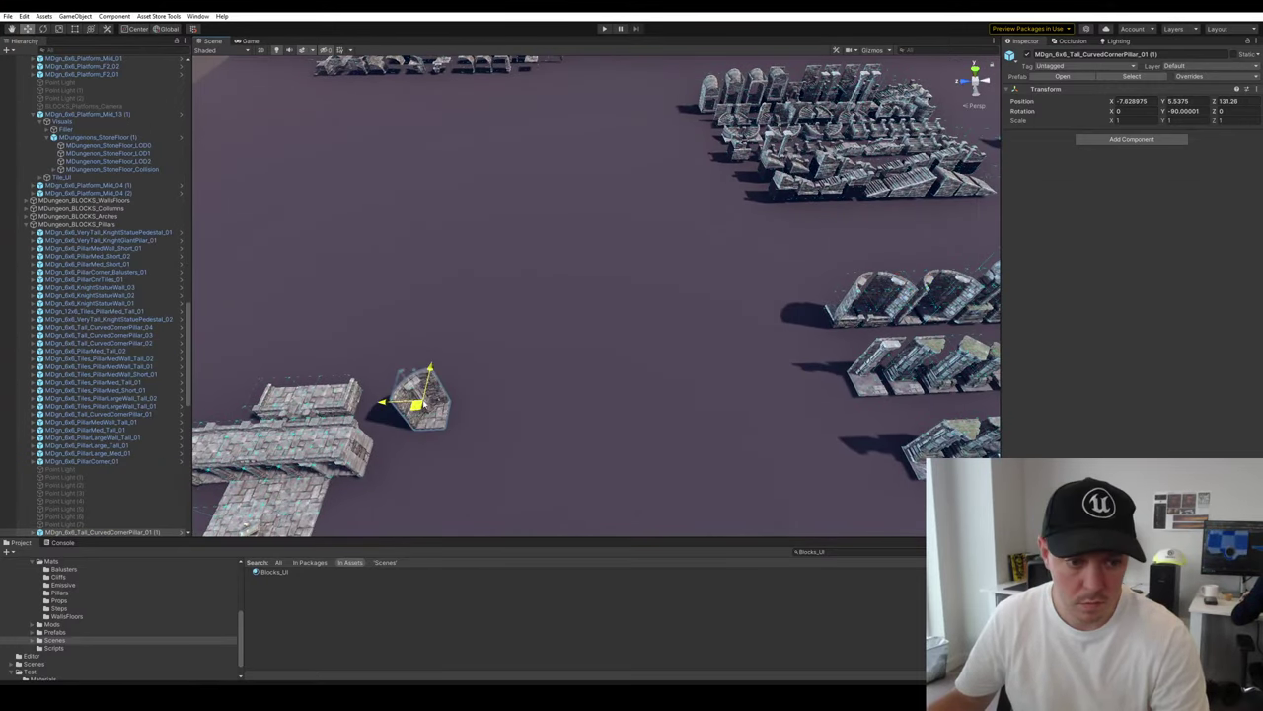
key("f")
key("e")
left_click_drag(618, 318, 470, 310)
key("ctrl+z")
right_click_drag(470, 309, 583, 287)
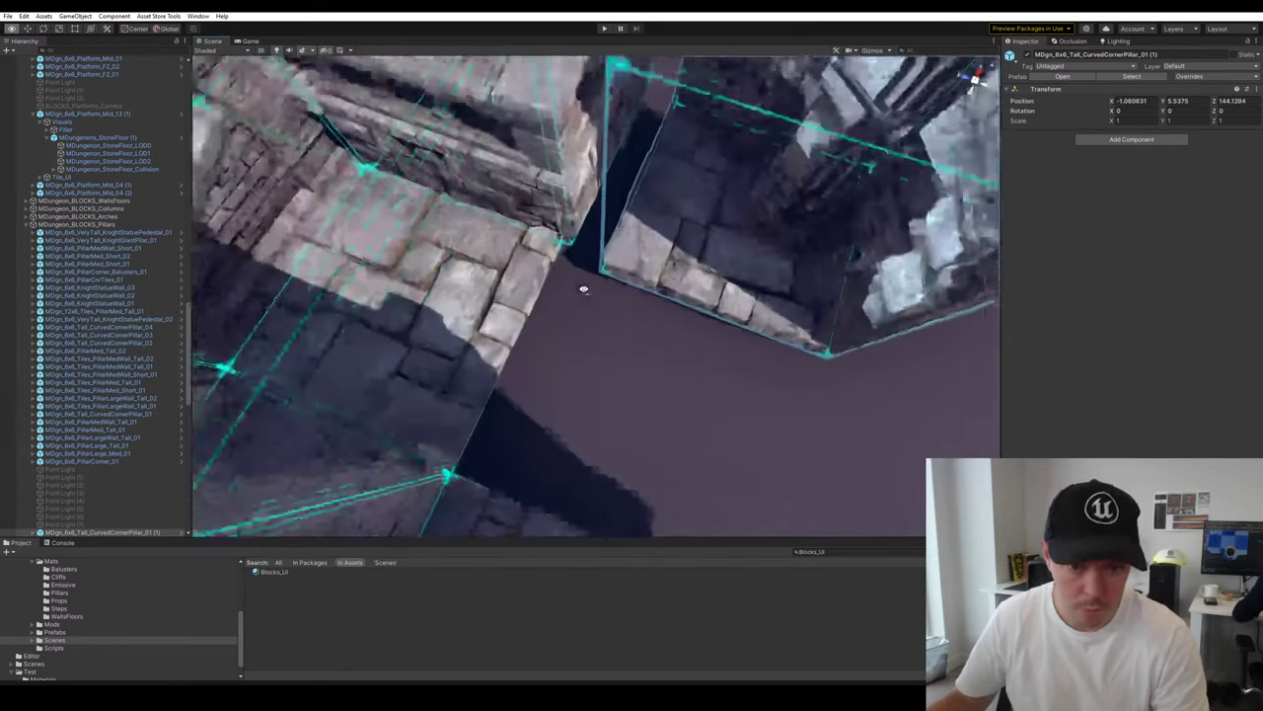
key("w")
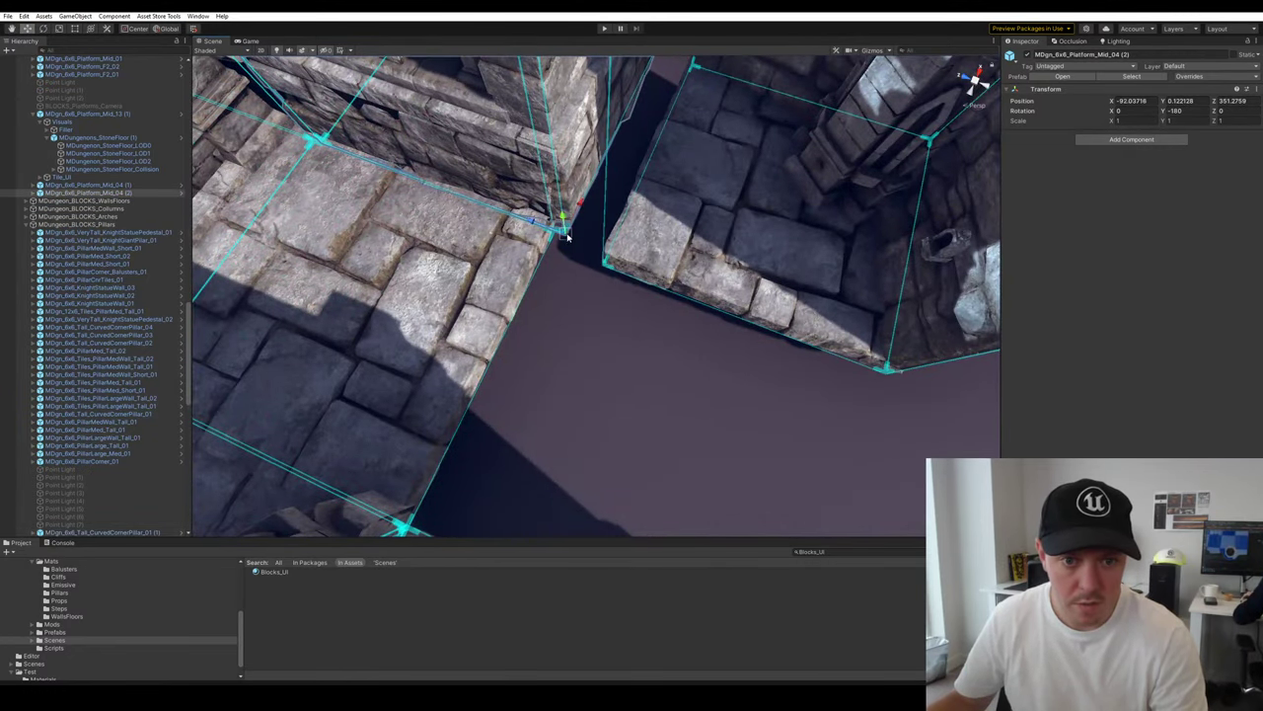
left_click_drag(567, 236, 558, 233)
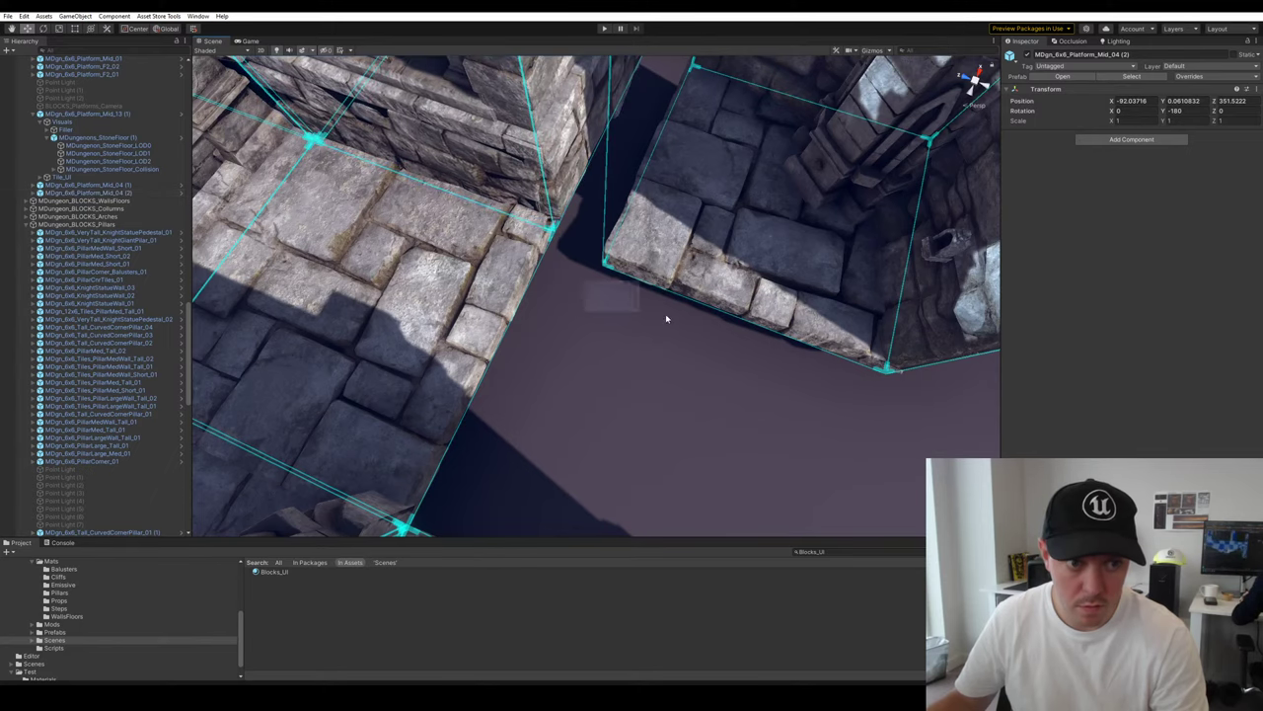
left_click_drag(666, 318, 673, 321)
right_click_drag(673, 321, 610, 295)
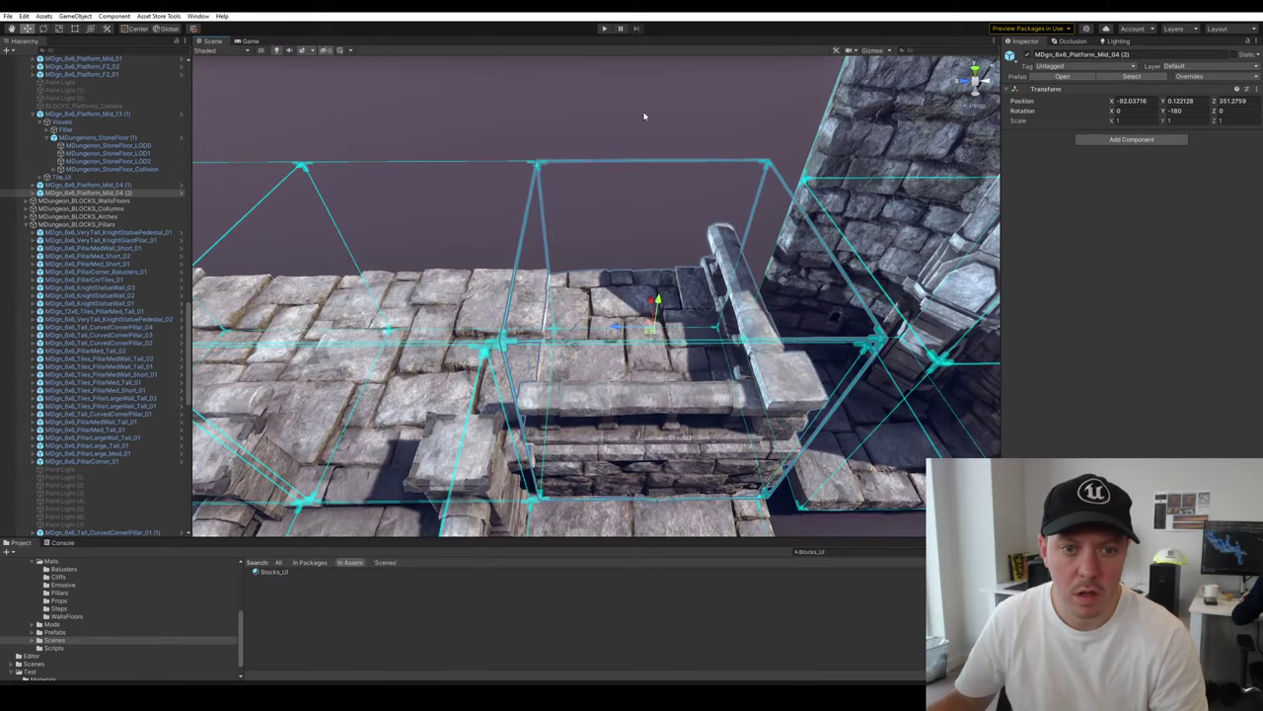
Select the three landing platform blocks together and snap their outer outline corner onto the adjoining block's outline corner
left_click(675, 165)
right_click_drag(676, 169, 664, 210)
left_click(488, 409)
right_click_drag(602, 414, 636, 405)
key("s")
left_click(651, 227)
left_click(391, 196, "shift")
right_click_drag(391, 196, 491, 233)
key("a")
key("w")
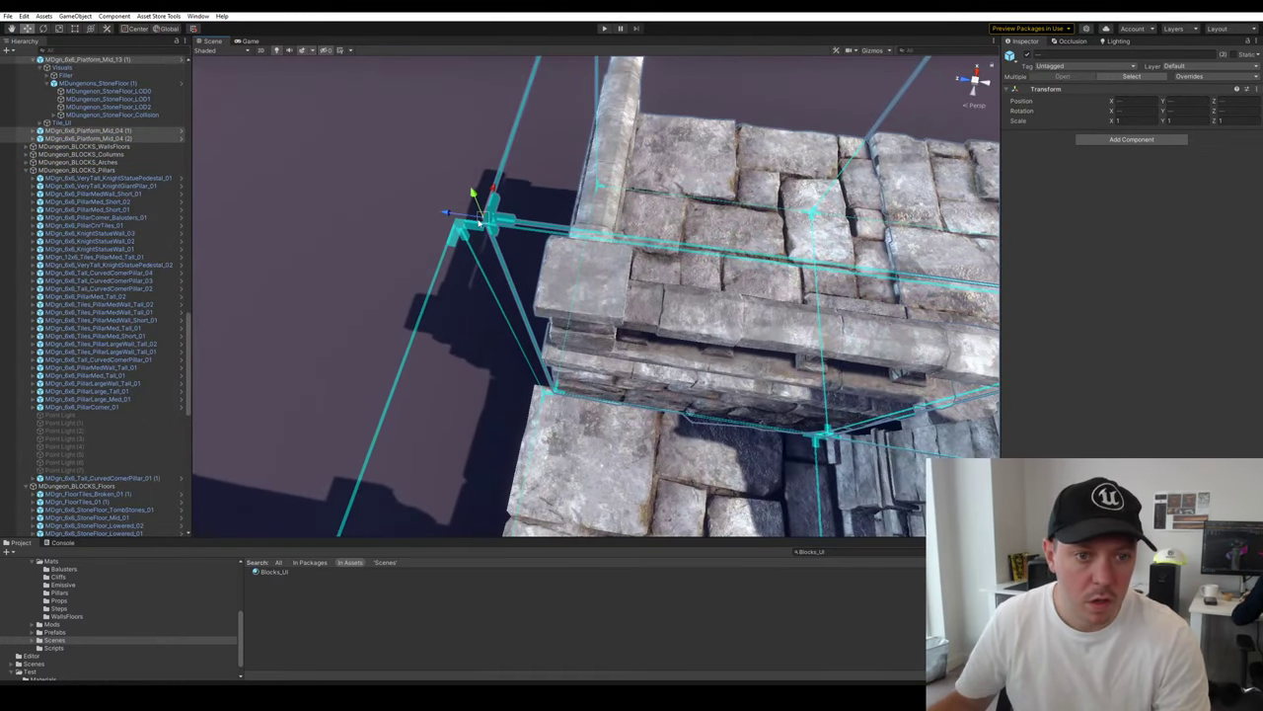
left_click_drag(480, 222, 457, 224)
left_click(386, 192)
Snap the curved corner pillar copy's lower outline corner onto the lower block corner at the landing's railed end
key("s")
right_click_drag(730, 351, 599, 200)
left_click(629, 255)
key("a")
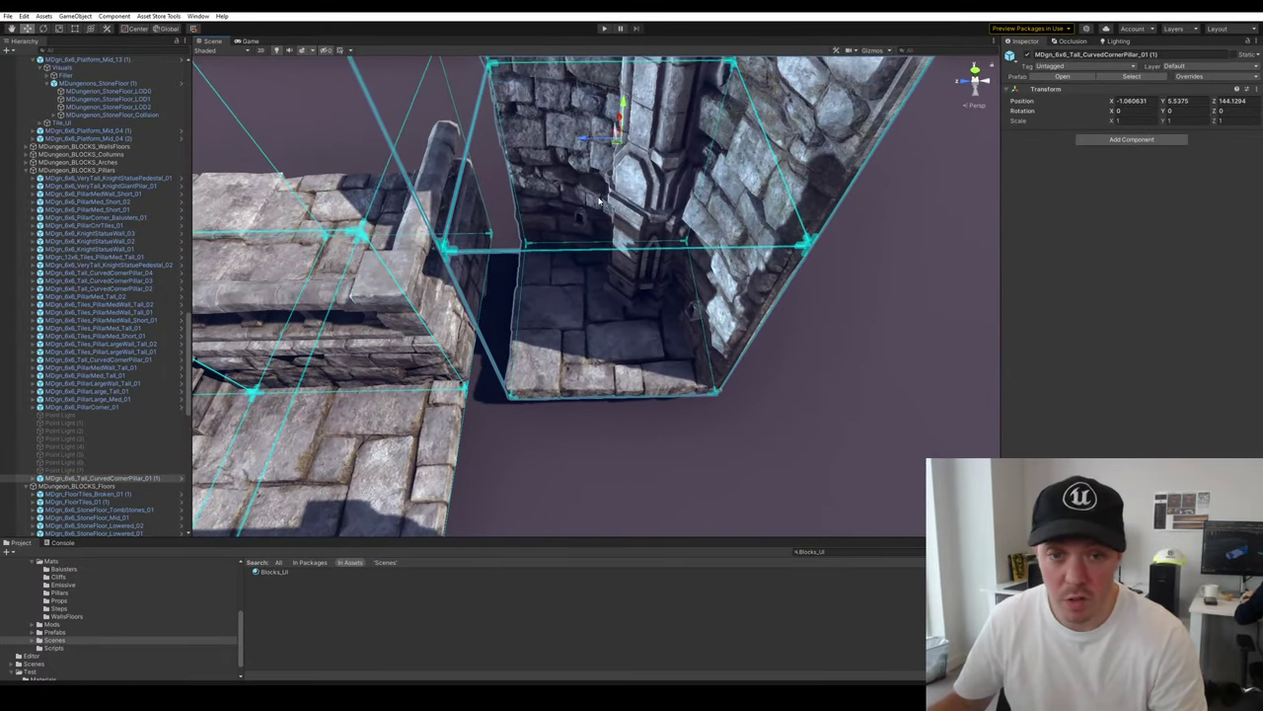
right_click_drag(539, 408, 652, 299)
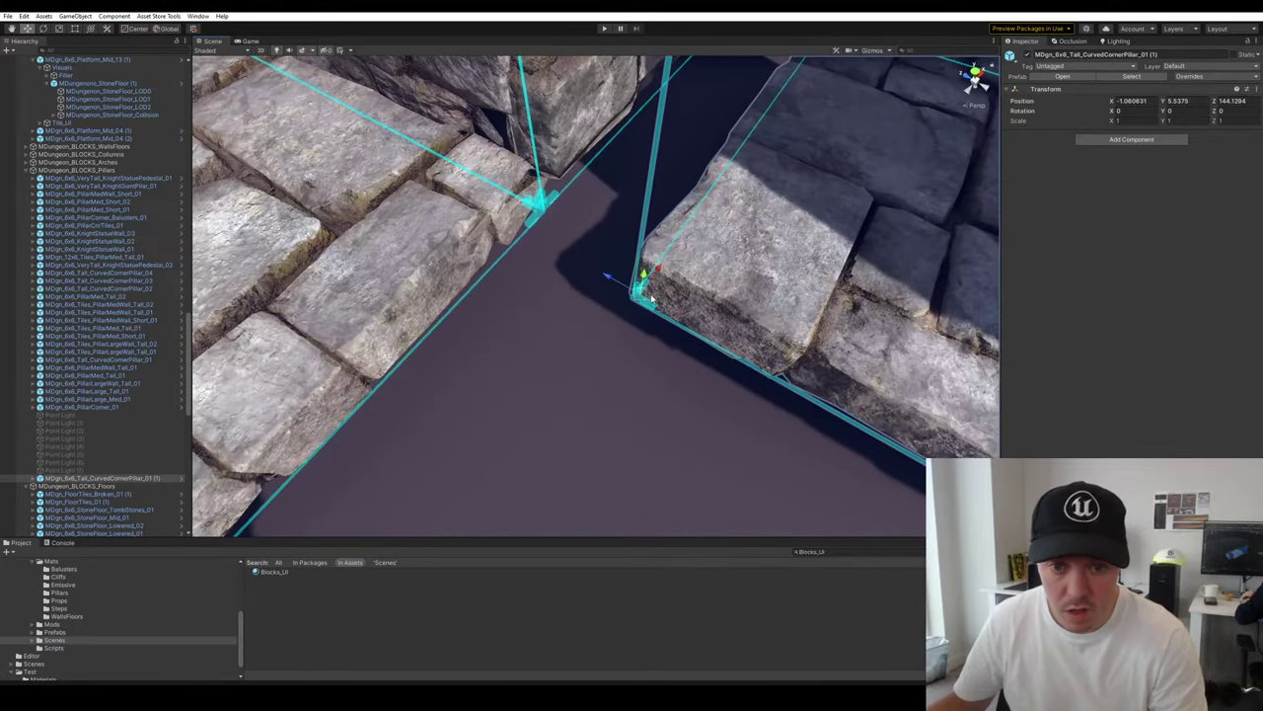
left_click_drag(629, 301, 559, 218)
left_click(606, 338)
key("s")
right_click_drag(606, 339, 743, 338)
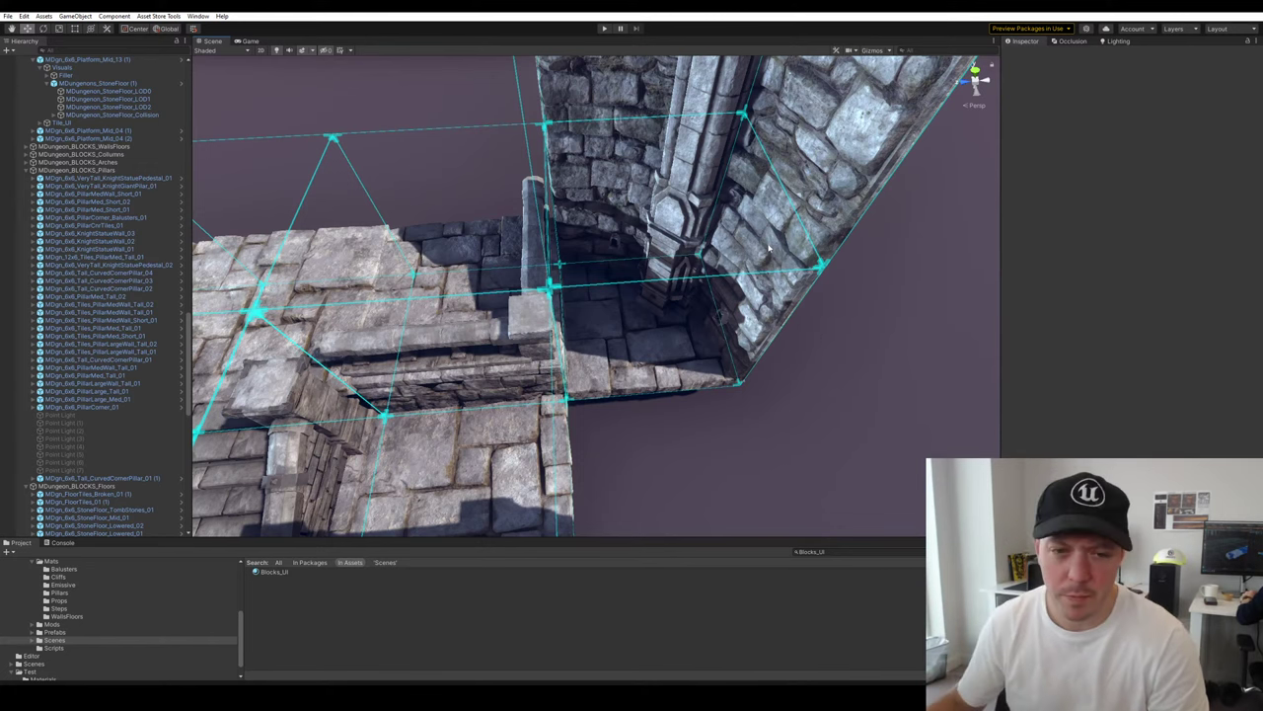
Duplicate the placed curved corner pillar for the landing's opposite end and rotate the copy to -90 degrees on Y
key("s")
right_click_drag(819, 335, 793, 298)
left_click(834, 306)
left_click_drag(795, 298, 559, 302, "alt")
key("ctrl+d")
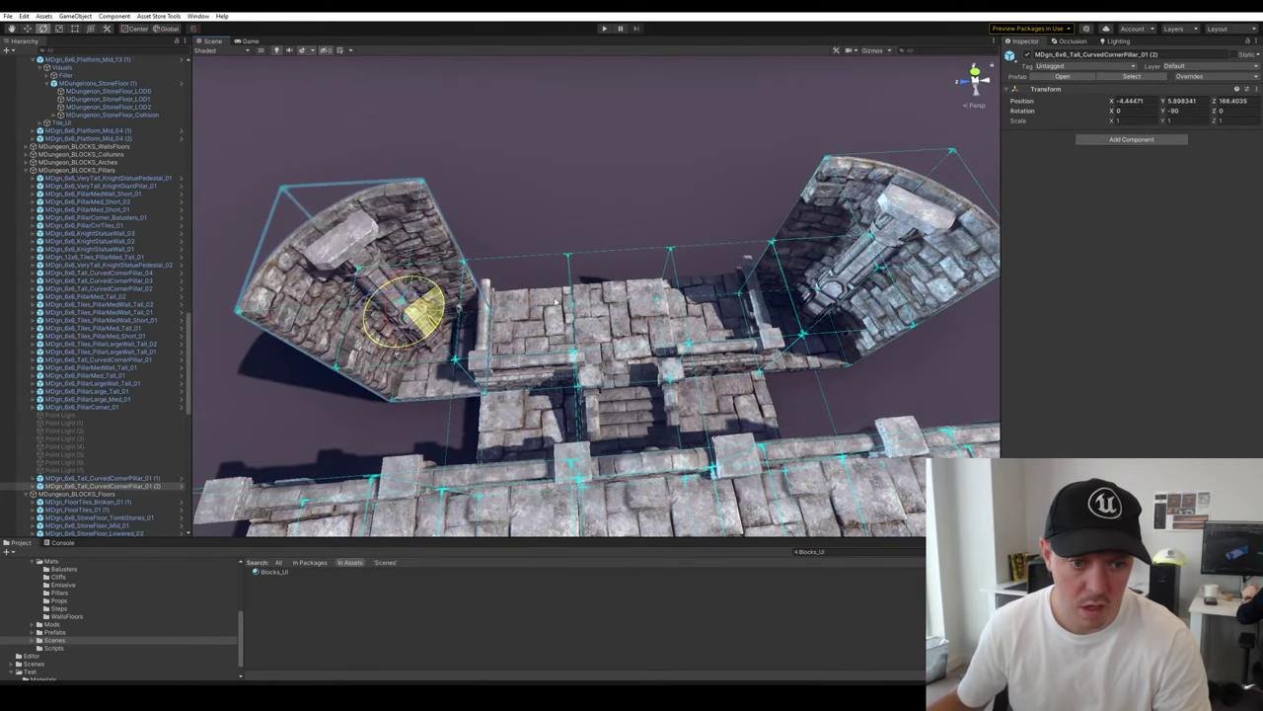
Snap the second curved corner pillar's lower outline corner onto the block corner at the landing's opposite end
key("w")
right_click_drag(559, 302, 406, 183)
left_click_drag(405, 183, 524, 208, "alt")
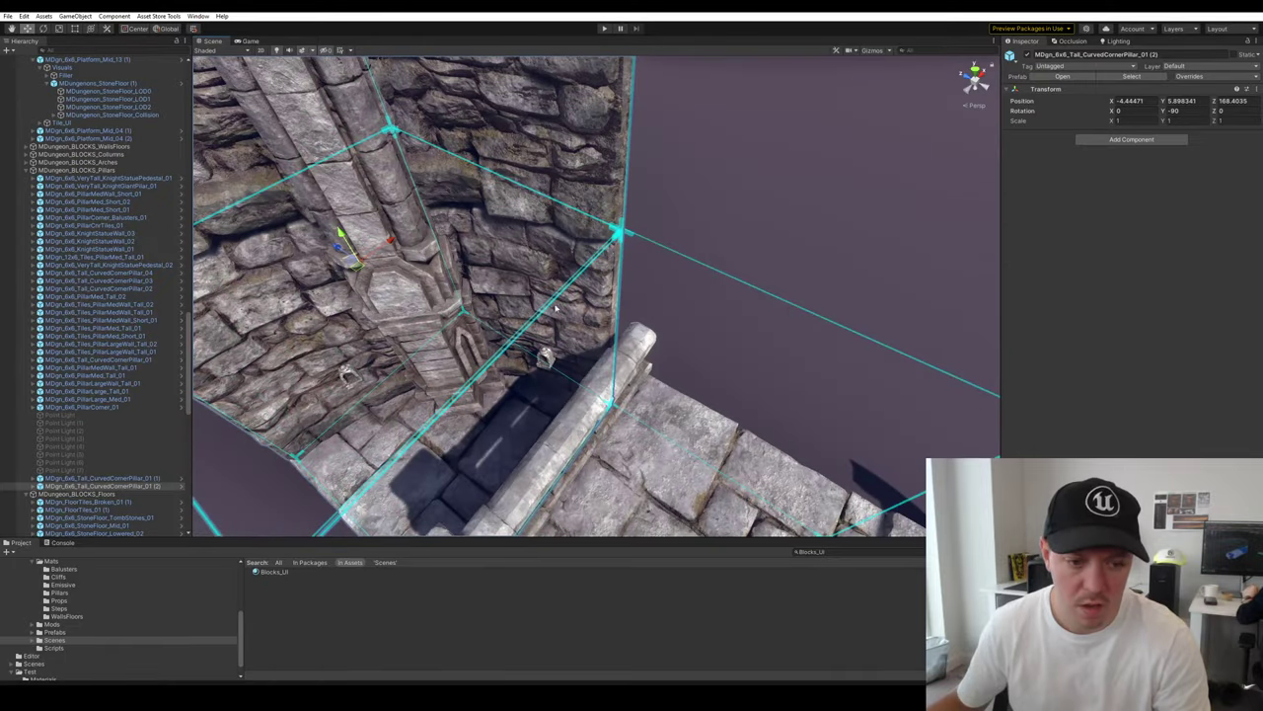
right_click_drag(555, 308, 712, 246)
key("w")
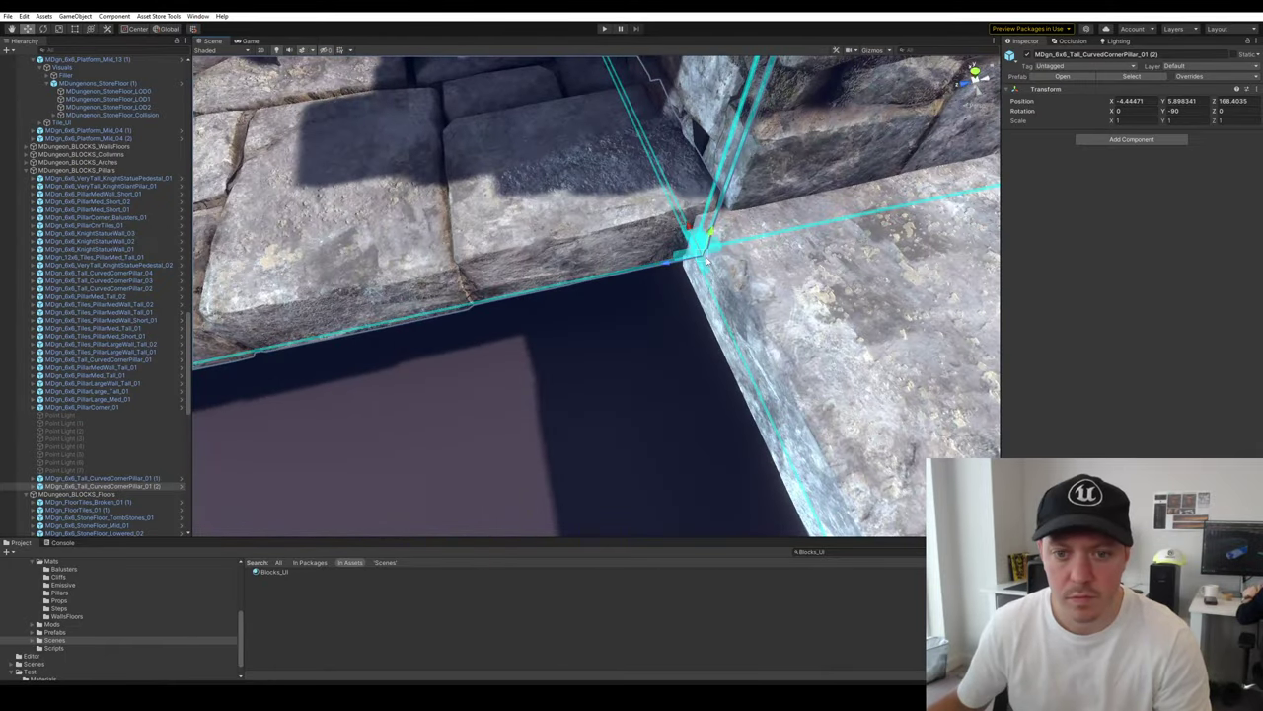
left_click_drag(706, 259, 692, 251)
scroll(581, 353, "down", 5)
left_click_drag(581, 353, 839, 434, "alt")
scroll(632, 335, "down", 3)
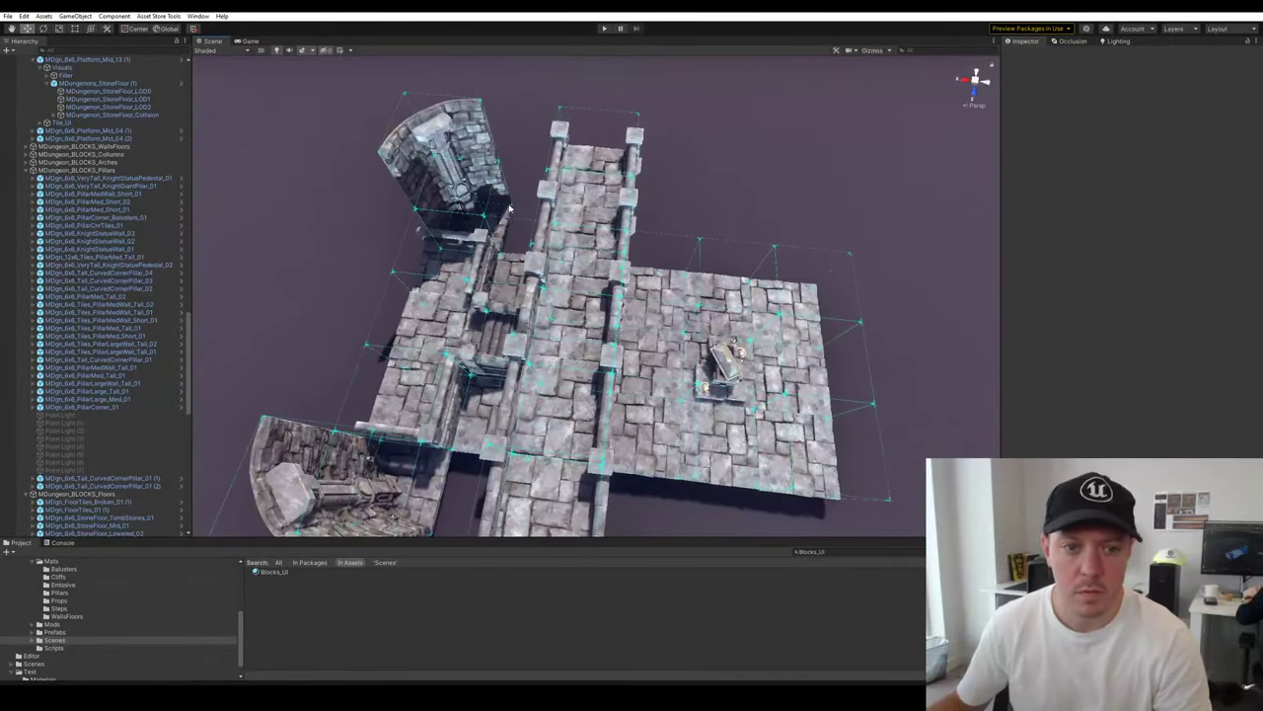
Duplicate both curved corner pillars, turn the pair around and move the copies across to the far side of the coffin floor
left_click(341, 468)
left_click_drag(341, 467, 692, 224, "alt")
left_click(392, 247, "shift")
scroll(420, 336, "down", 3)
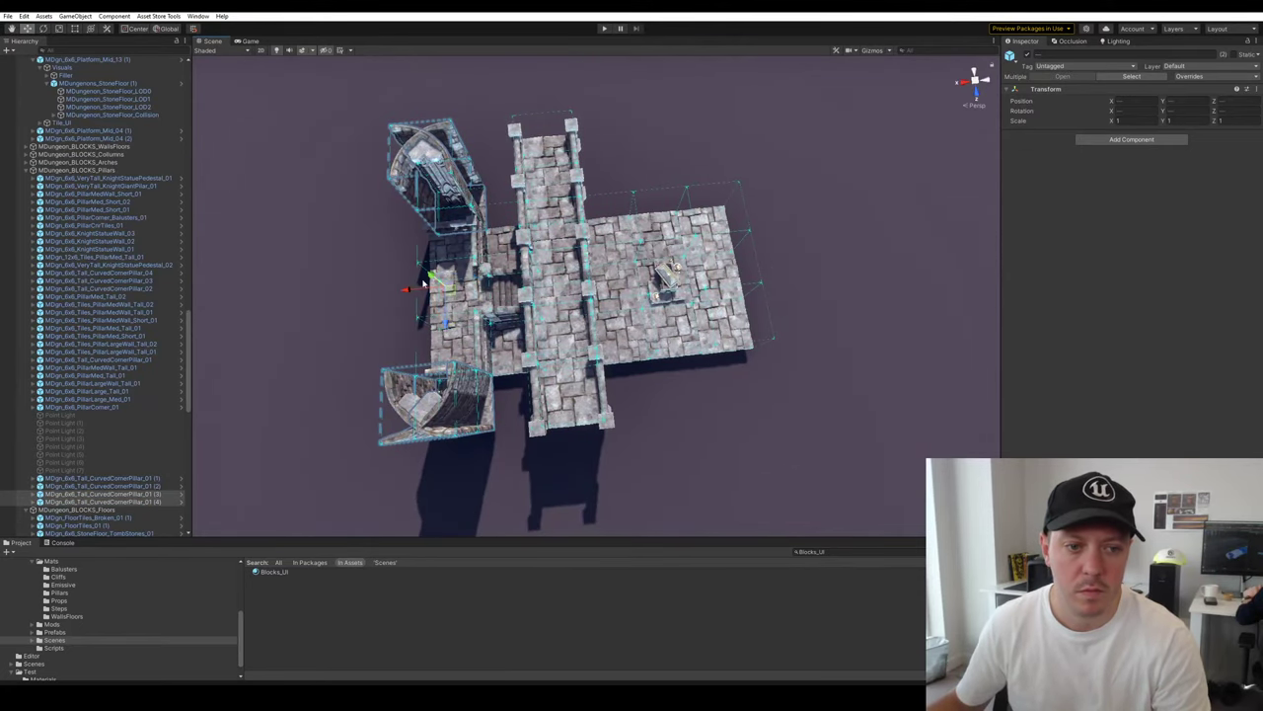
left_click_drag(424, 283, 796, 240)
Snap the duplicated pillar pair's outline corner onto the corner of the stone floor's far edge
key("w")
right_click_drag(796, 240, 735, 214)
key("w")
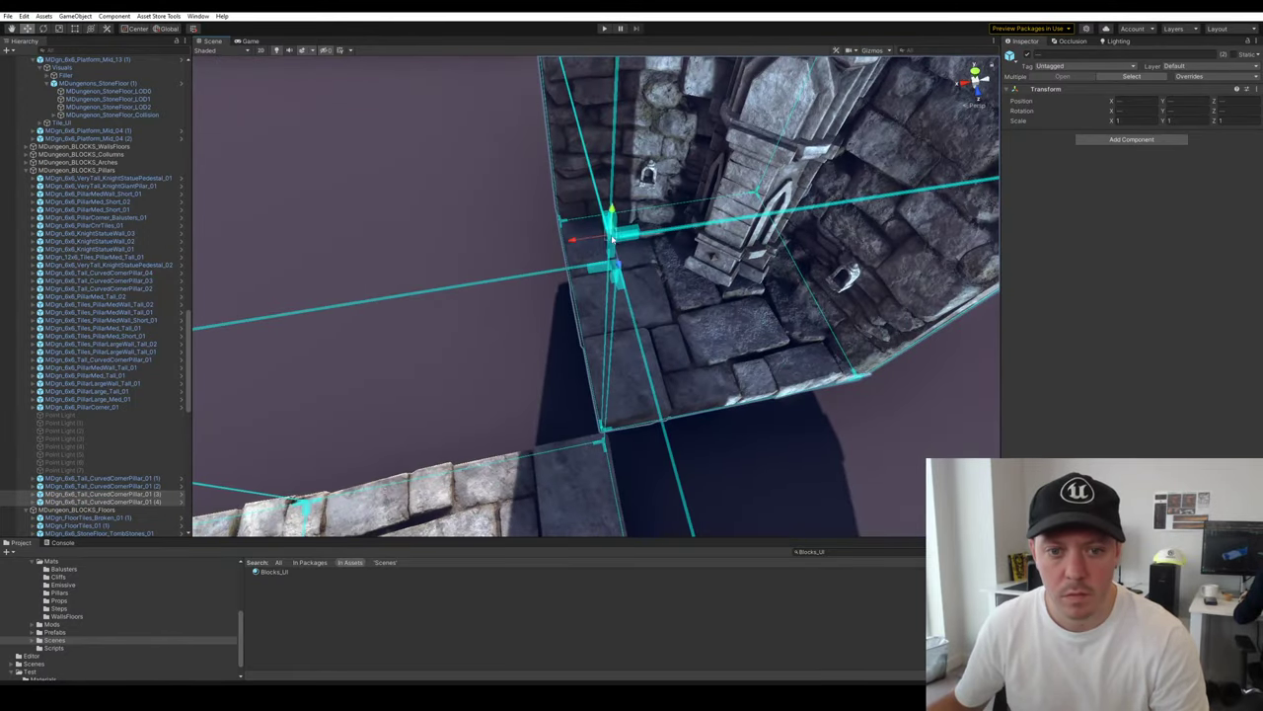
left_click_drag(611, 241, 618, 255)
key("s")
right_click_drag(809, 380, 507, 305)
left_click_drag(507, 305, 550, 339, "alt")
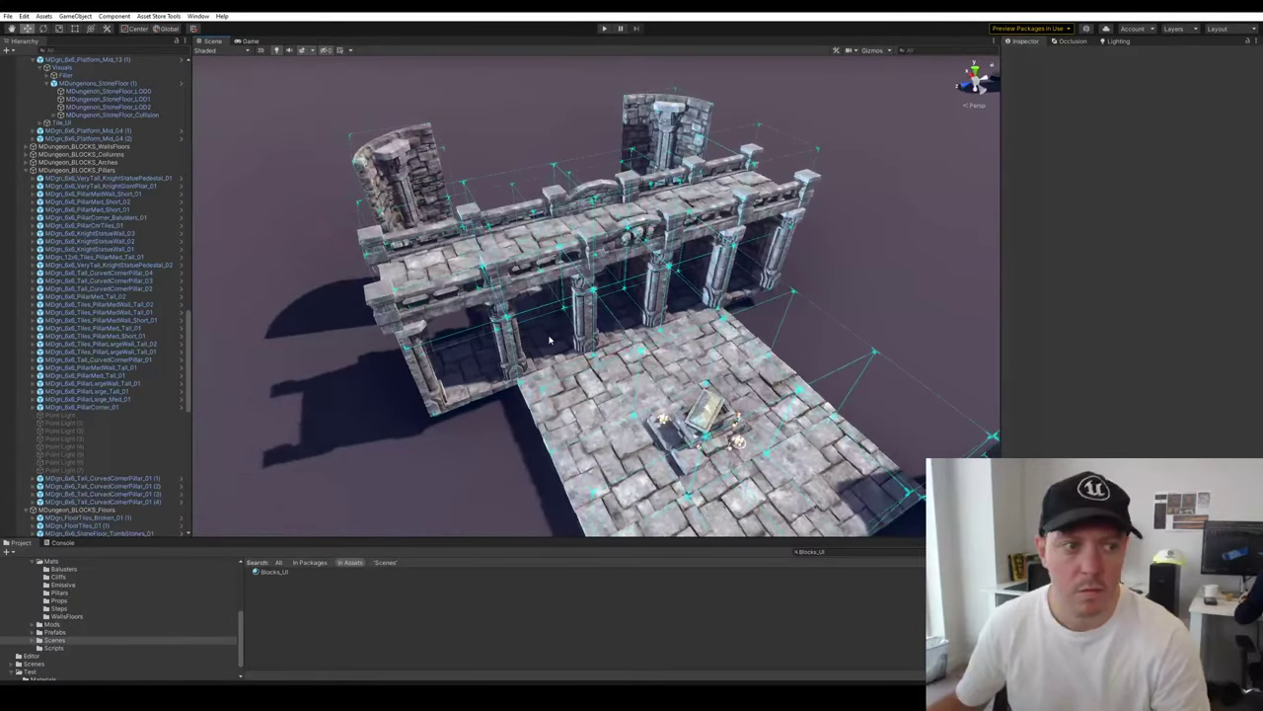
Switch the POST post-processing object off and on again to compare the scene's look
scroll(148, 296, "up", 20)
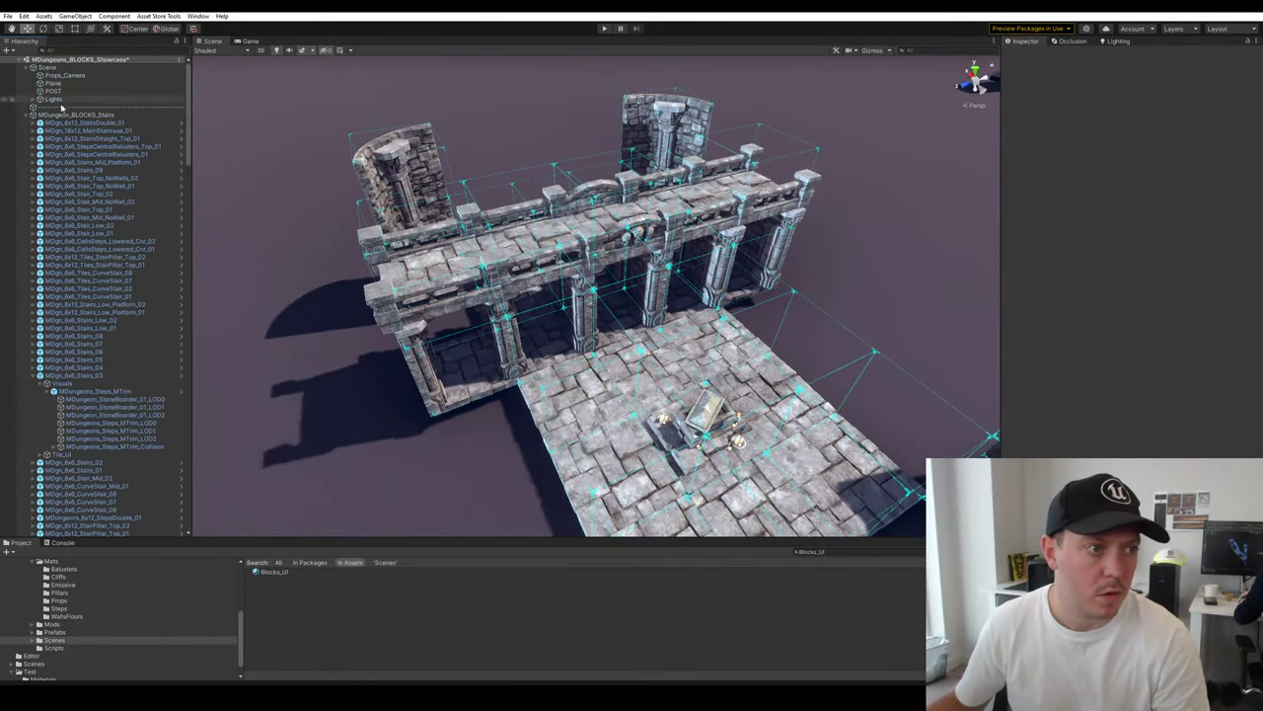
left_click(1028, 53)
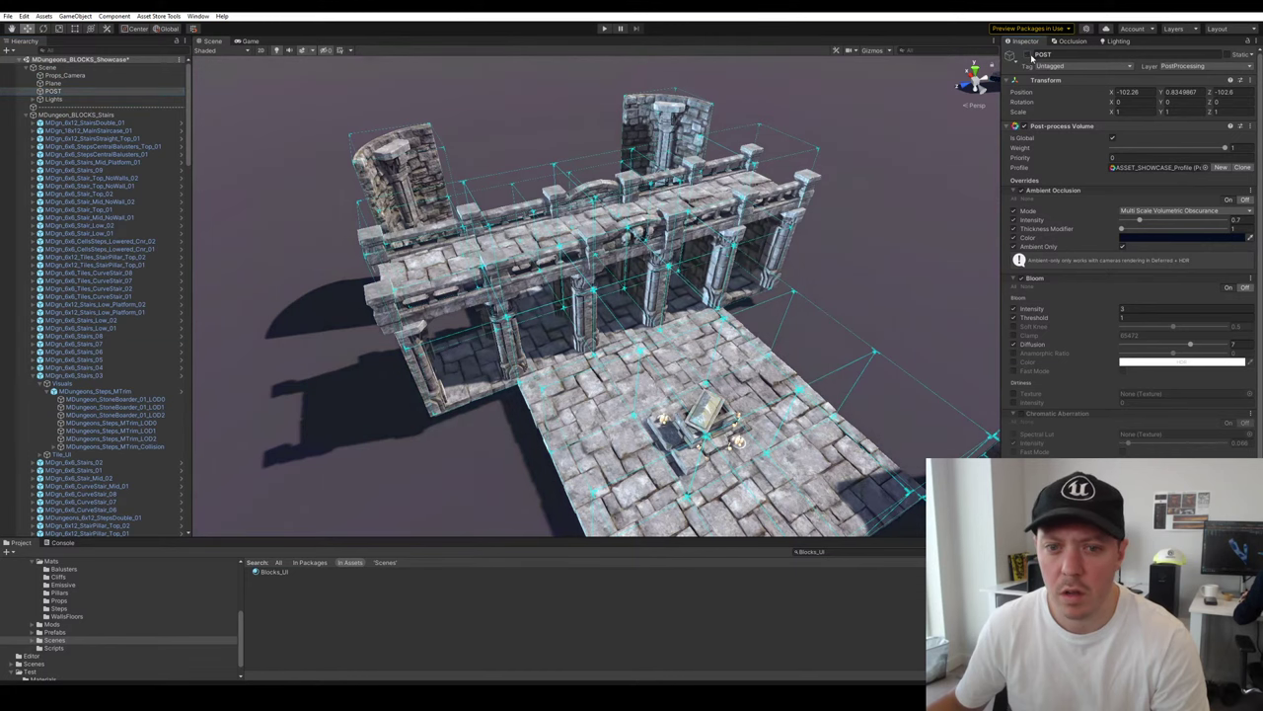
left_click(1028, 54)
left_click(837, 306)
Duplicate the stairs and the three landing platforms, turn the copies around and move them to the coffin floor's far side
left_click_drag(837, 306, 779, 313, "alt")
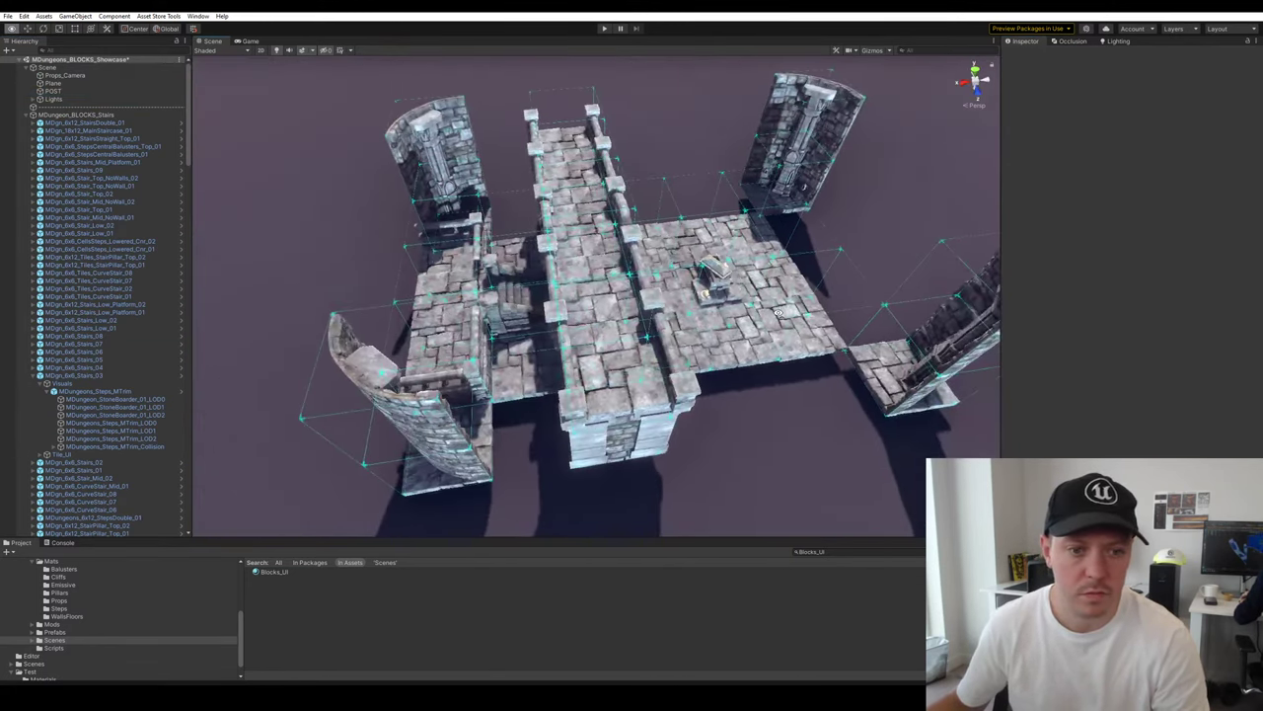
left_click(490, 342)
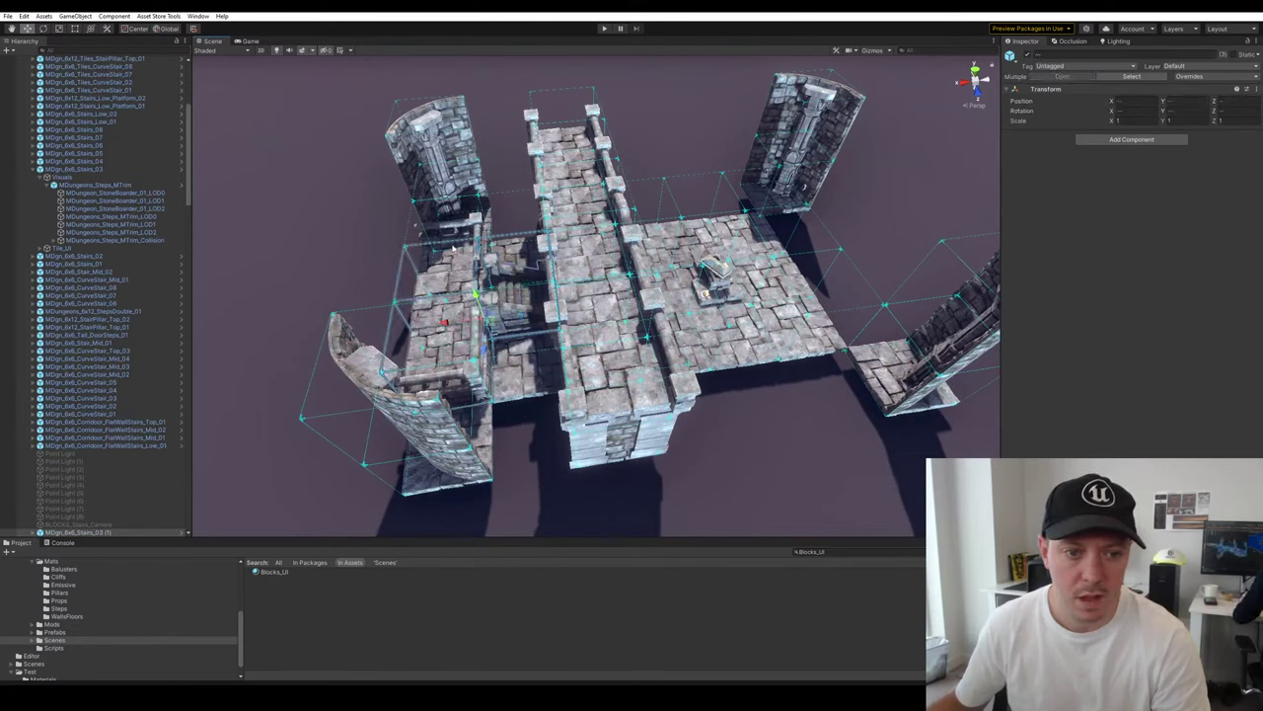
left_click(542, 266)
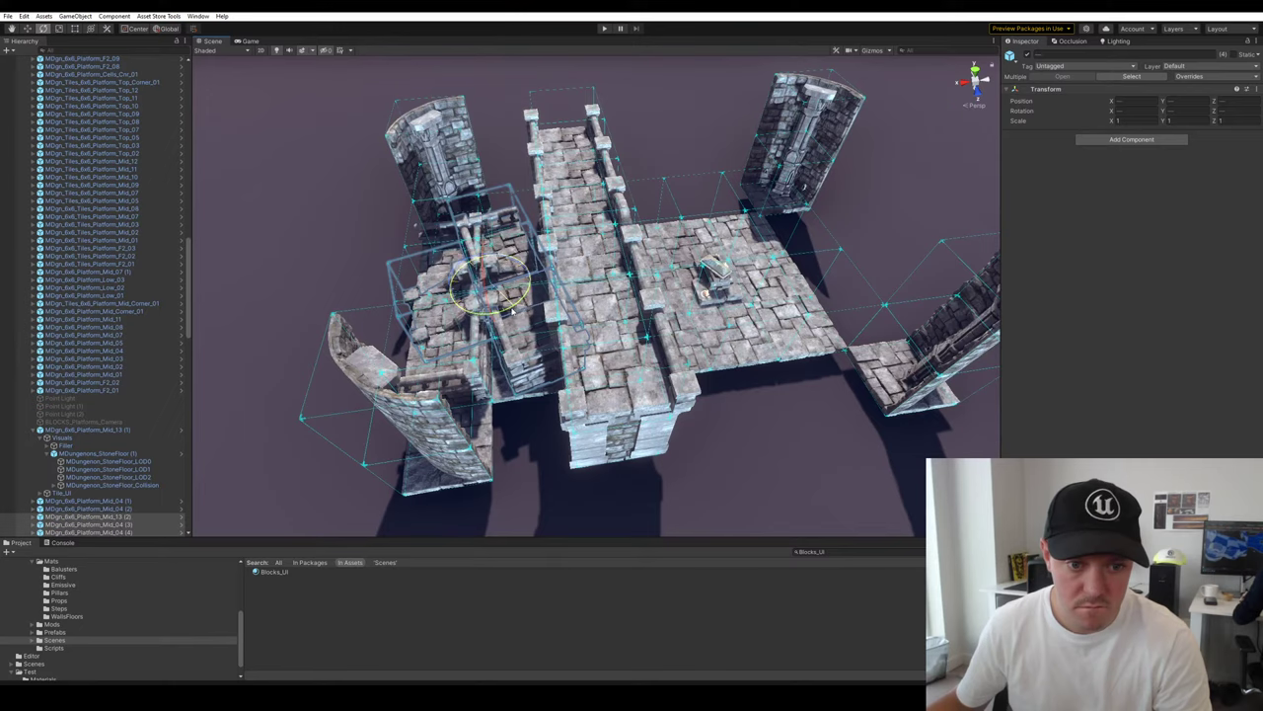
left_click_drag(447, 297, 773, 259)
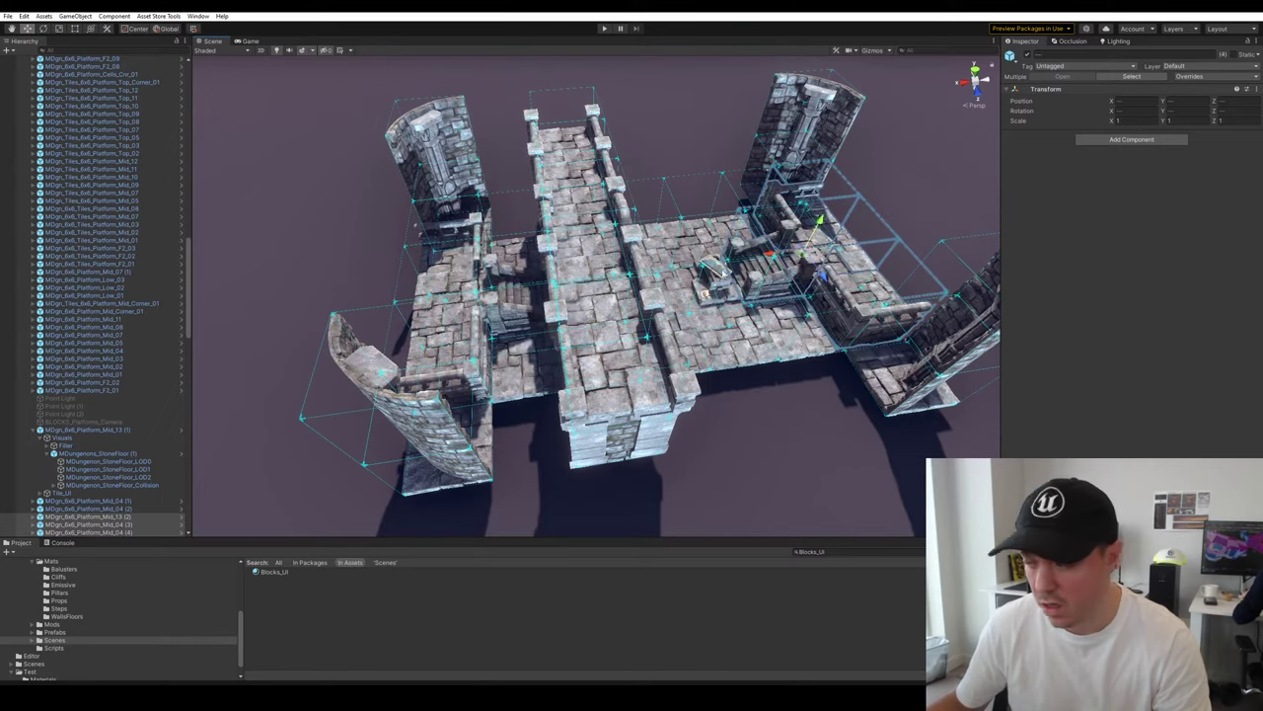
Snap the duplicated stairs and landing group's outline corner onto the far curved pillar's outline corner
right_click_drag(773, 259, 350, 405)
key("w")
left_click_drag(614, 287, 669, 283)
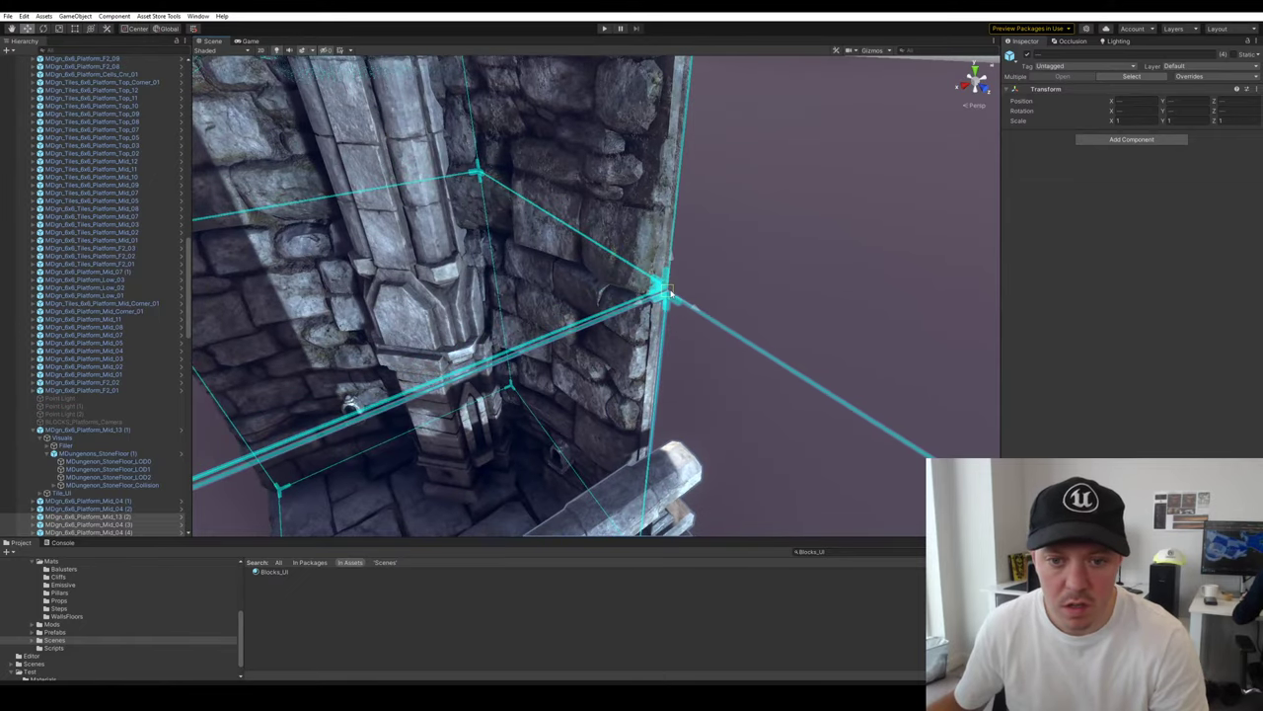
left_click(756, 276)
Examine the duplicated stairs and landing between the far curved corner pillars from several angles
key("s")
right_click_drag(756, 276, 611, 343)
left_click_drag(704, 345, 888, 361, "alt")
left_click(634, 332)
key("f")
left_click_drag(633, 332, 868, 197, "alt")
scroll(698, 377, "up", 6)
scroll(875, 161, "down", 5)
left_click_drag(659, 462, 830, 444, "alt")
scroll(820, 444, "down", 5)
left_click(830, 444)
left_click_drag(855, 499, 551, 56)
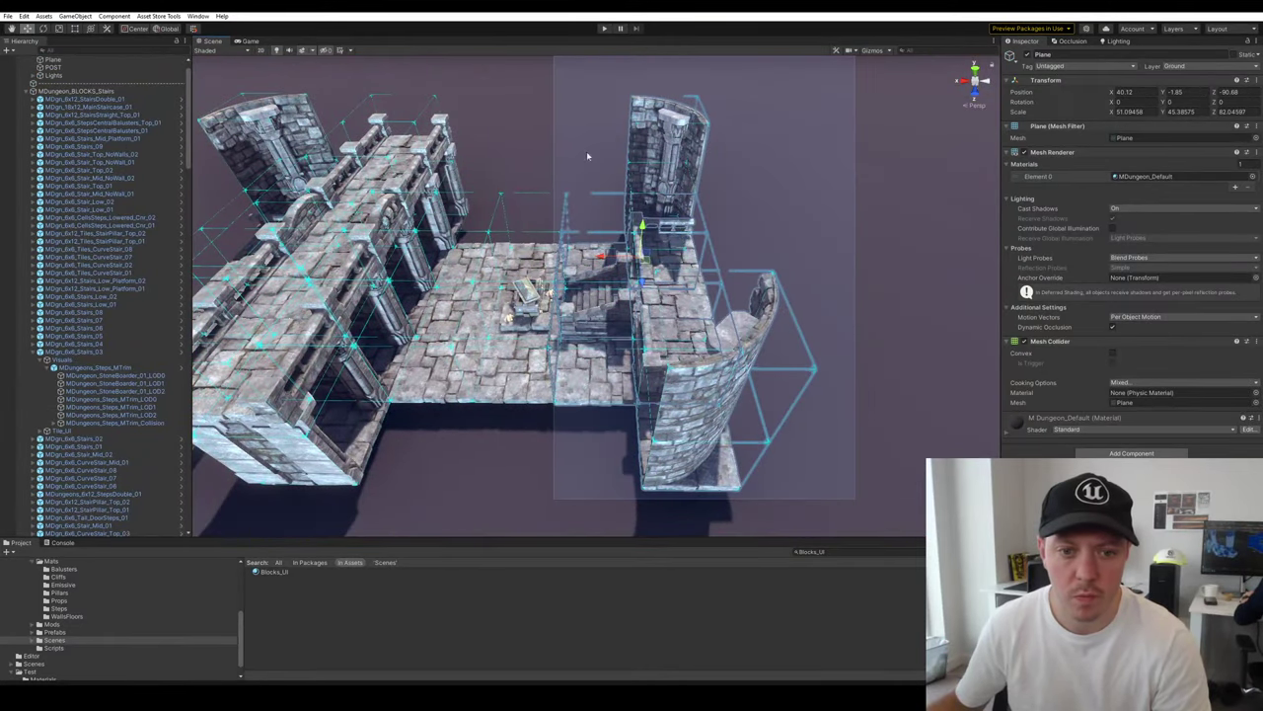
key("ctrl+z")
scroll(740, 217, "down", 5)
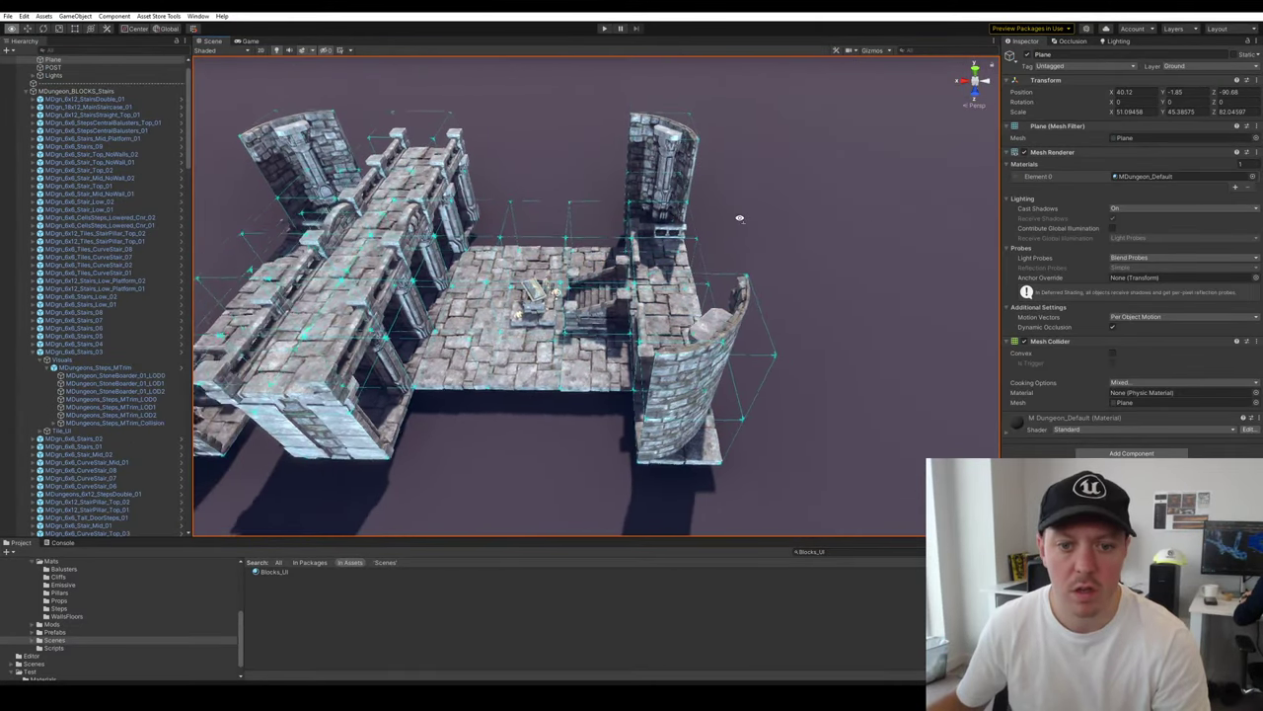
left_click_drag(803, 111, 553, 518)
left_click(598, 397)
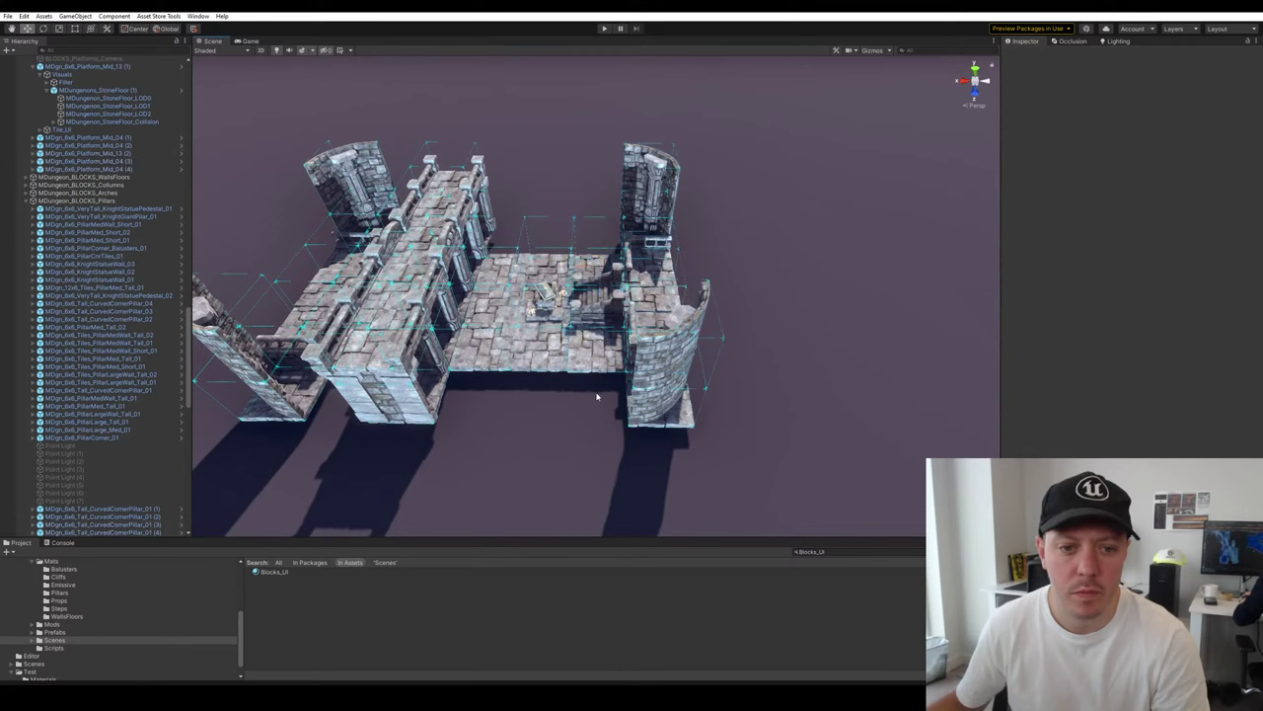
Select all far-side stairs, landing, floor and curved pillar blocks together and move them outward, away from the coffin floor
right_click_drag(598, 398, 611, 337)
key("w")
left_click(611, 337)
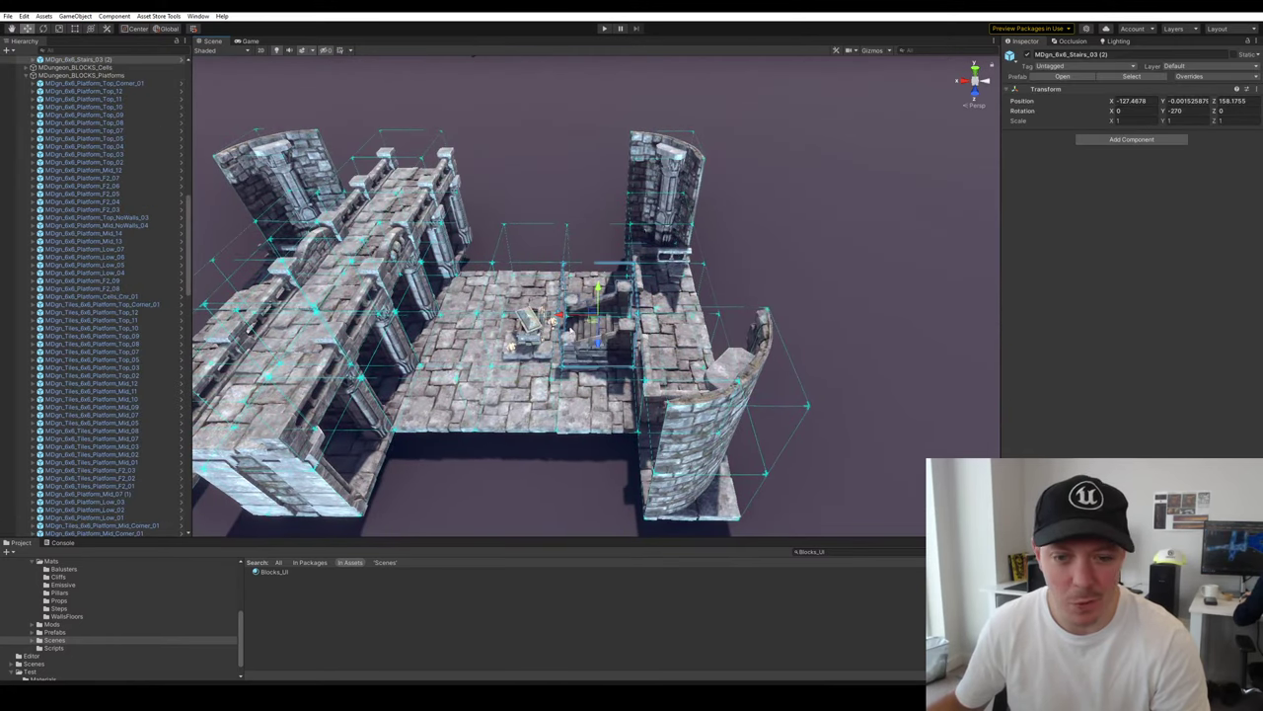
left_click_drag(820, 527, 557, 61)
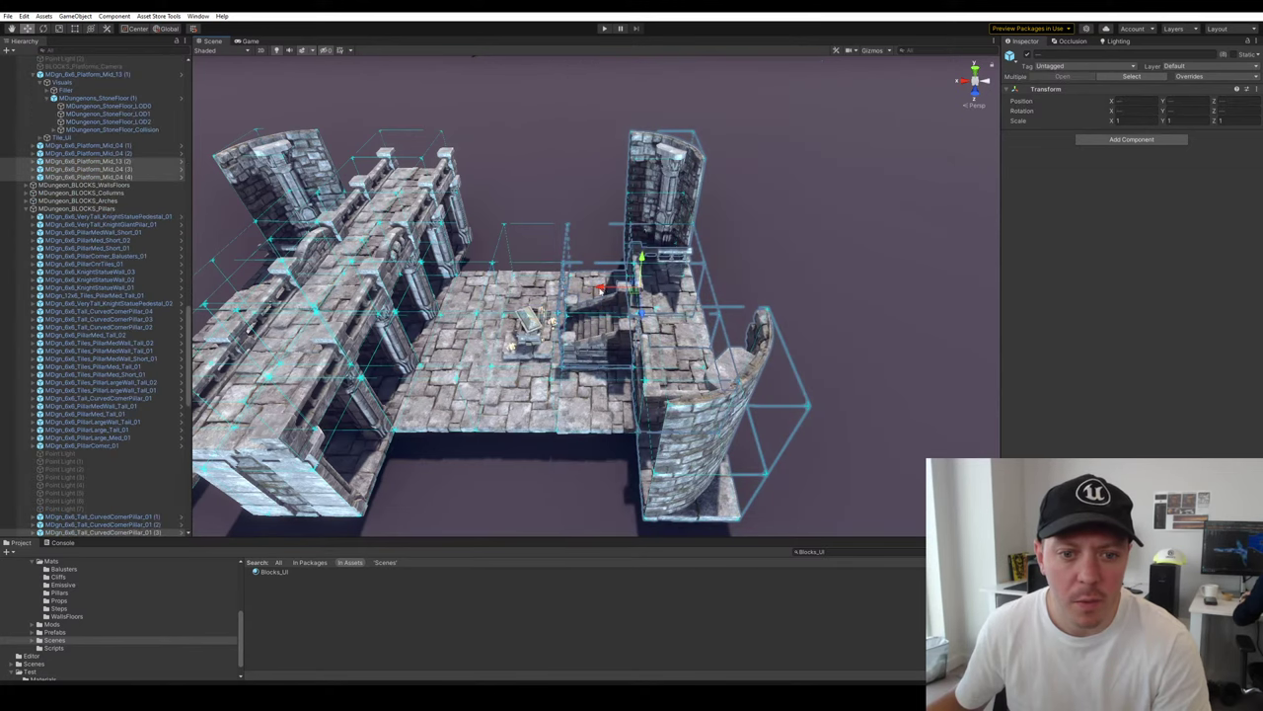
left_click_drag(600, 289, 702, 293)
Reselect the far-side stairs, landing, floor and curved pillar blocks together and move them slightly back toward the coffin floor
left_click(621, 395)
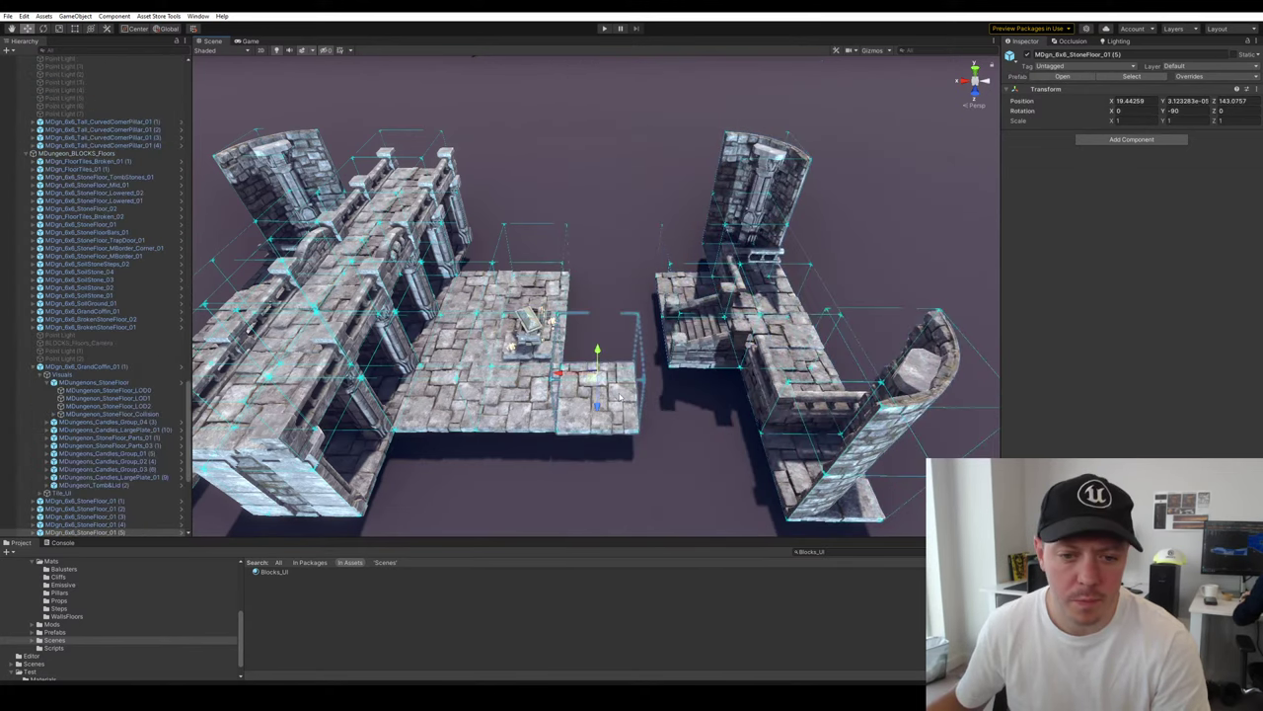
key("ctrl+z")
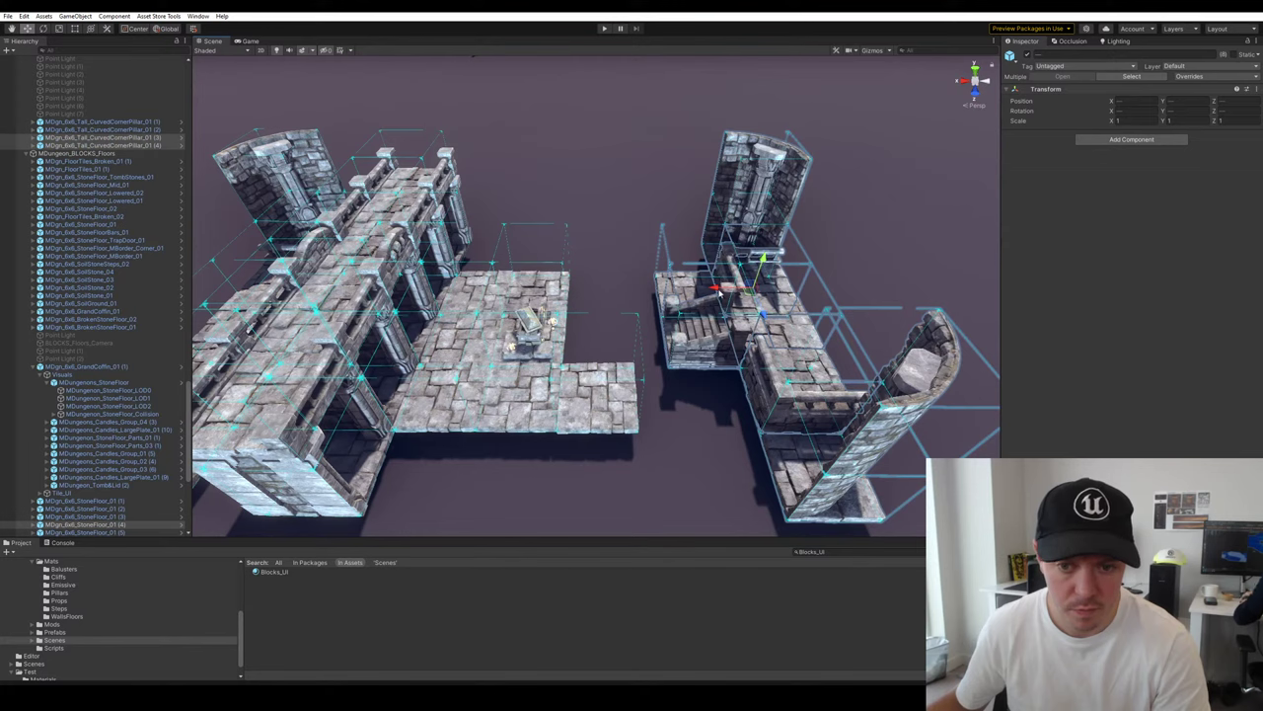
left_click_drag(719, 292, 688, 291)
Duplicate the stone floor block beyond the coffin floor and move the copy into the gap beside the far-side stairs
left_click(577, 385)
left_click(577, 384)
key("ctrl+d")
left_click_drag(582, 375, 664, 408)
key("e")
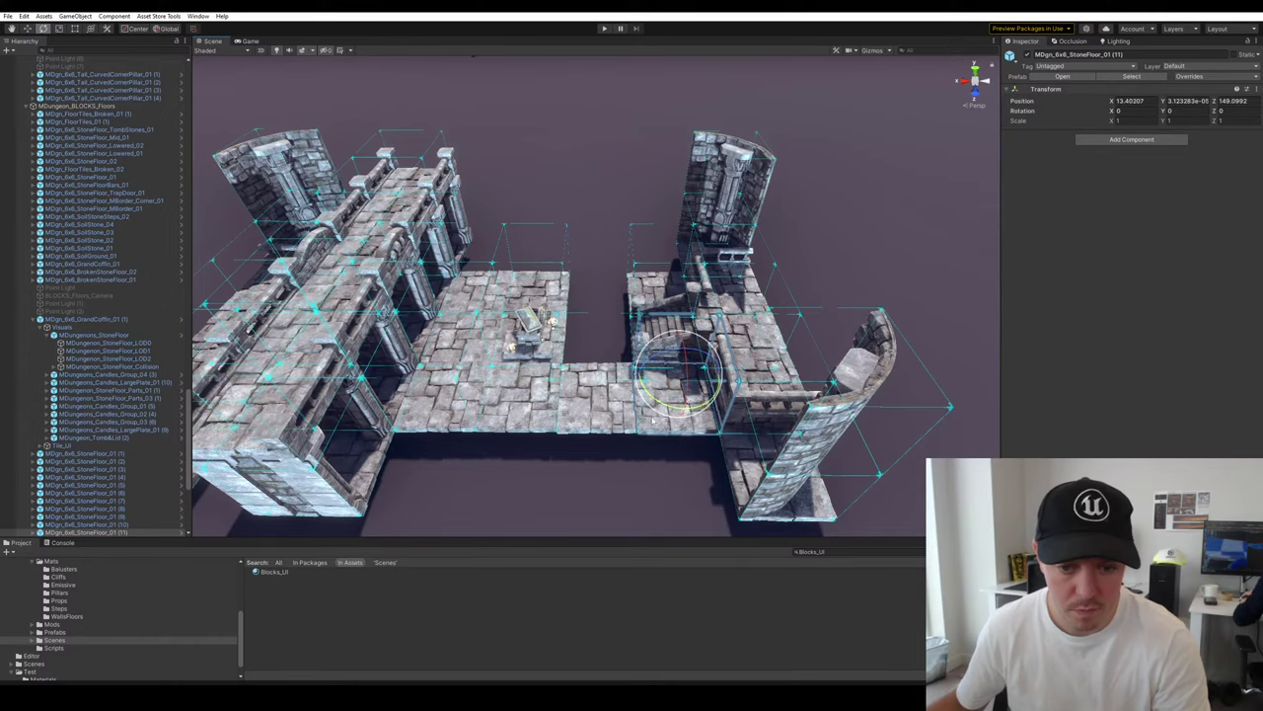
Snap the duplicated floor block's outline corner onto the neighbouring block's outline corner beside the far-side stairs
key("f")
middle_click_drag(530, 428, 749, 363)
key("w")
key("v")
right_click_drag(705, 401, 783, 443)
key("w")
key("v")
left_click_drag(721, 354, 720, 348)
left_click(805, 403)
Fill the gap between the coffin and the stairs with two stone floor copies, rotating the middle one to -180 degrees
right_click_drag(805, 403, 681, 346)
left_click(575, 258)
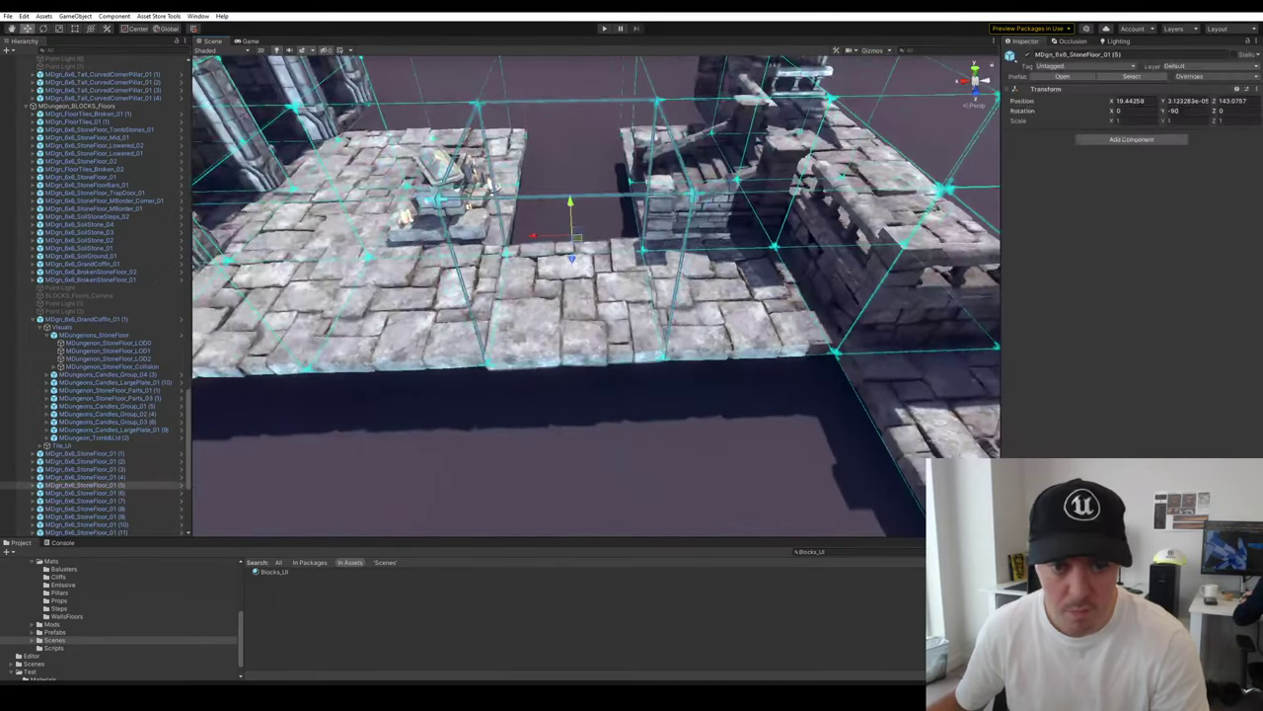
right_click_drag(575, 258, 442, 357)
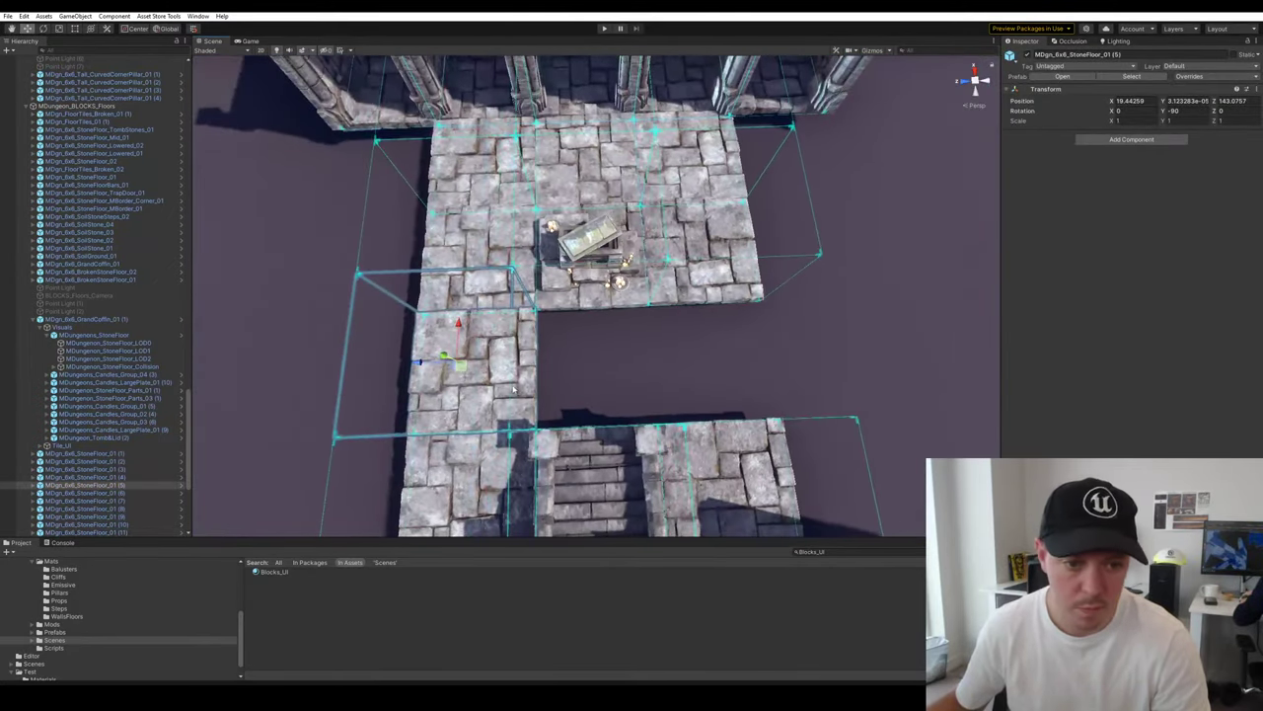
key("ctrl+d")
left_click_drag(431, 360, 869, 371, "ctrl")
key("e")
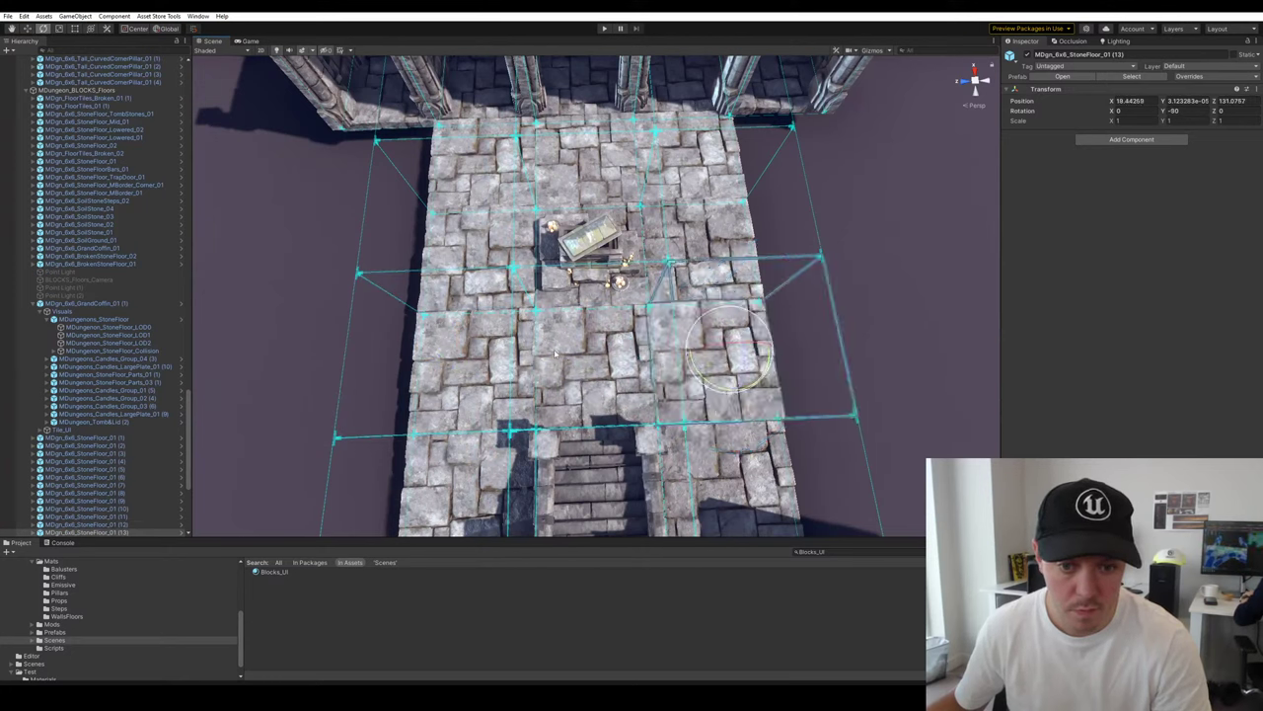
left_click(582, 387)
left_click_drag(583, 393, 733, 370, "ctrl")
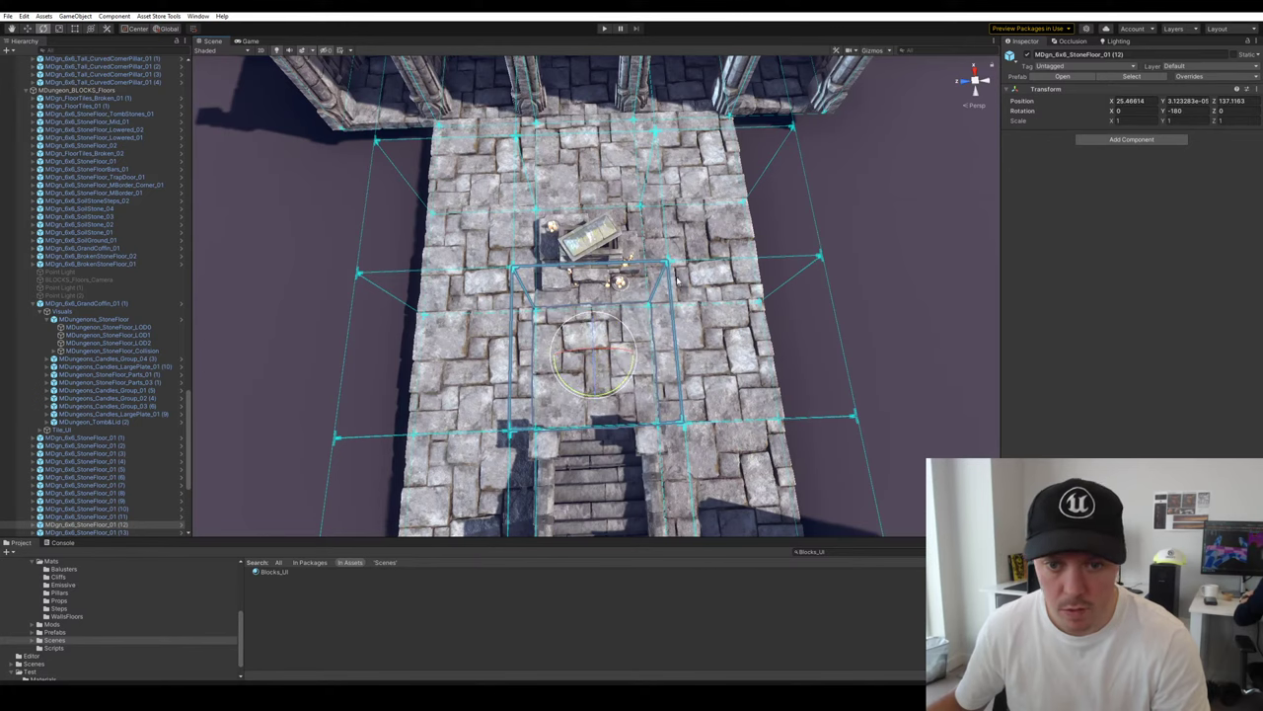
Snap the middle floor copy's outline corner onto the adjoining outline corner beside the coffin
right_click_drag(677, 281, 752, 260)
key("w")
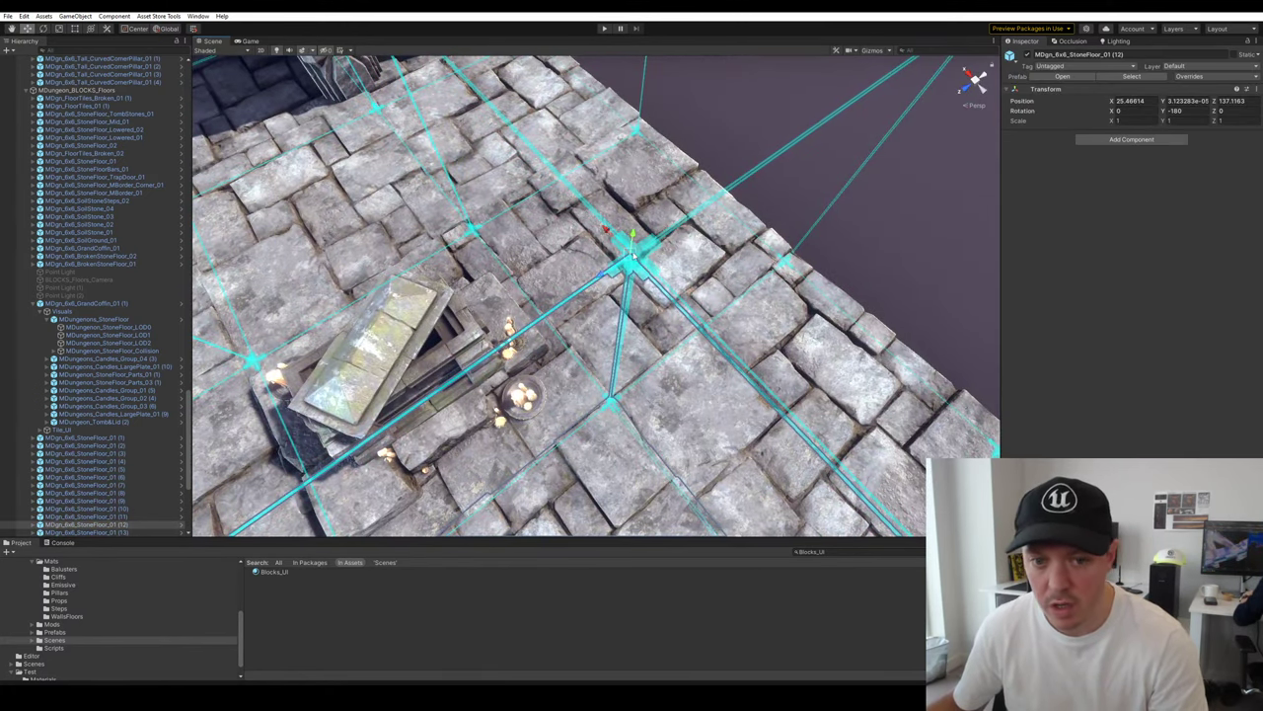
left_click_drag(634, 254, 635, 258)
left_click(849, 250)
right_click_drag(849, 250, 775, 266)
Examine the outline joints of the new floor blocks between the coffin and the stairs from several angles
key("w")
right_click_drag(669, 373, 798, 226)
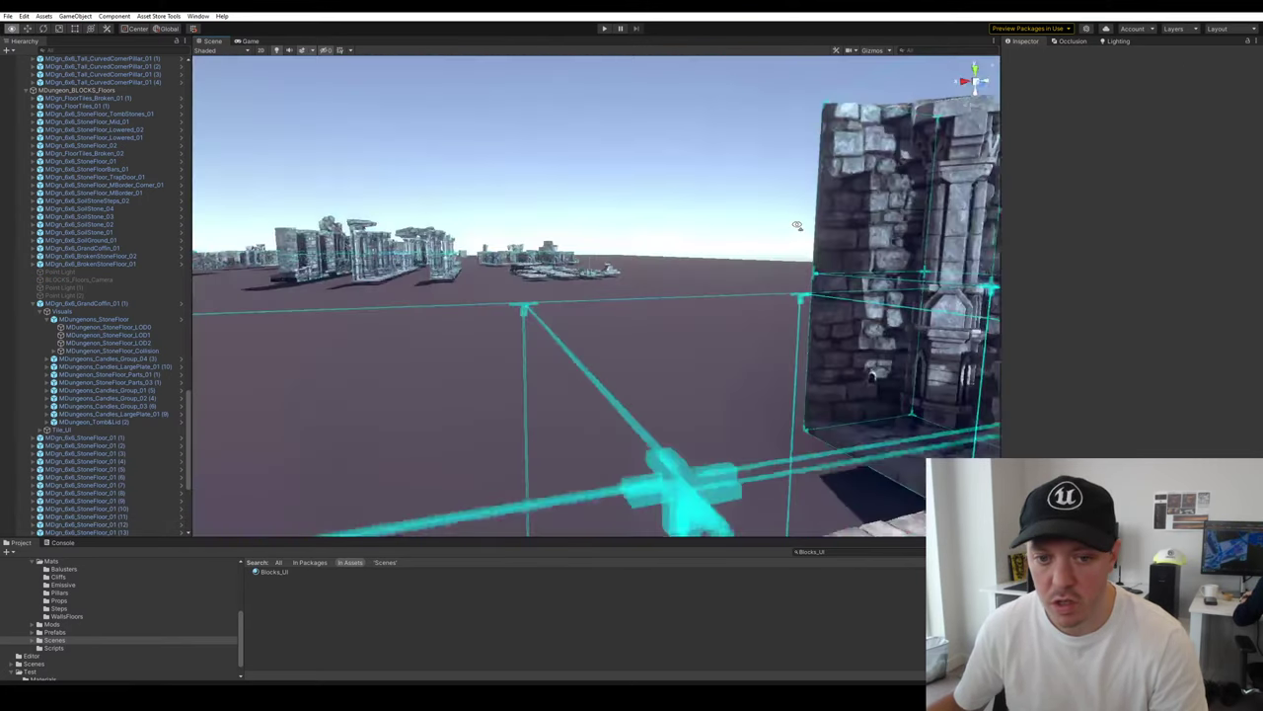
scroll(685, 326, "down", 3)
right_click_drag(685, 326, 798, 525)
scroll(798, 525, "down", 3)
left_click(784, 357)
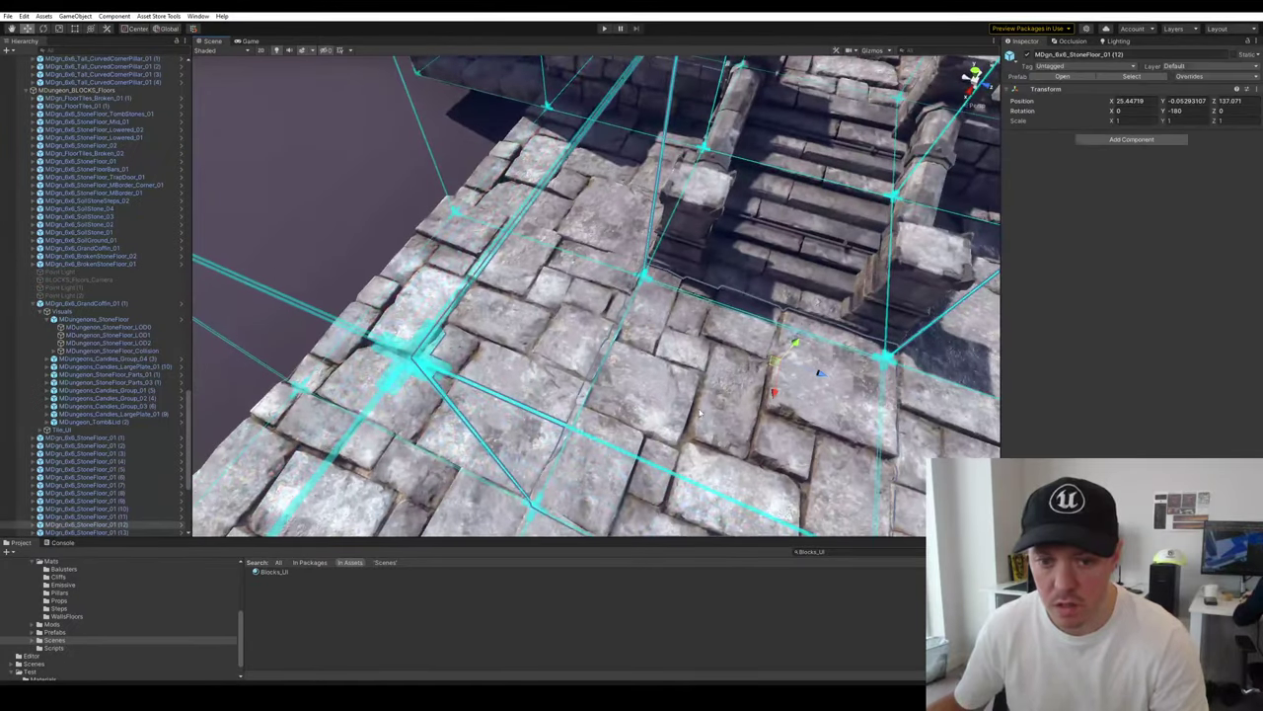
right_click_drag(784, 357, 663, 288)
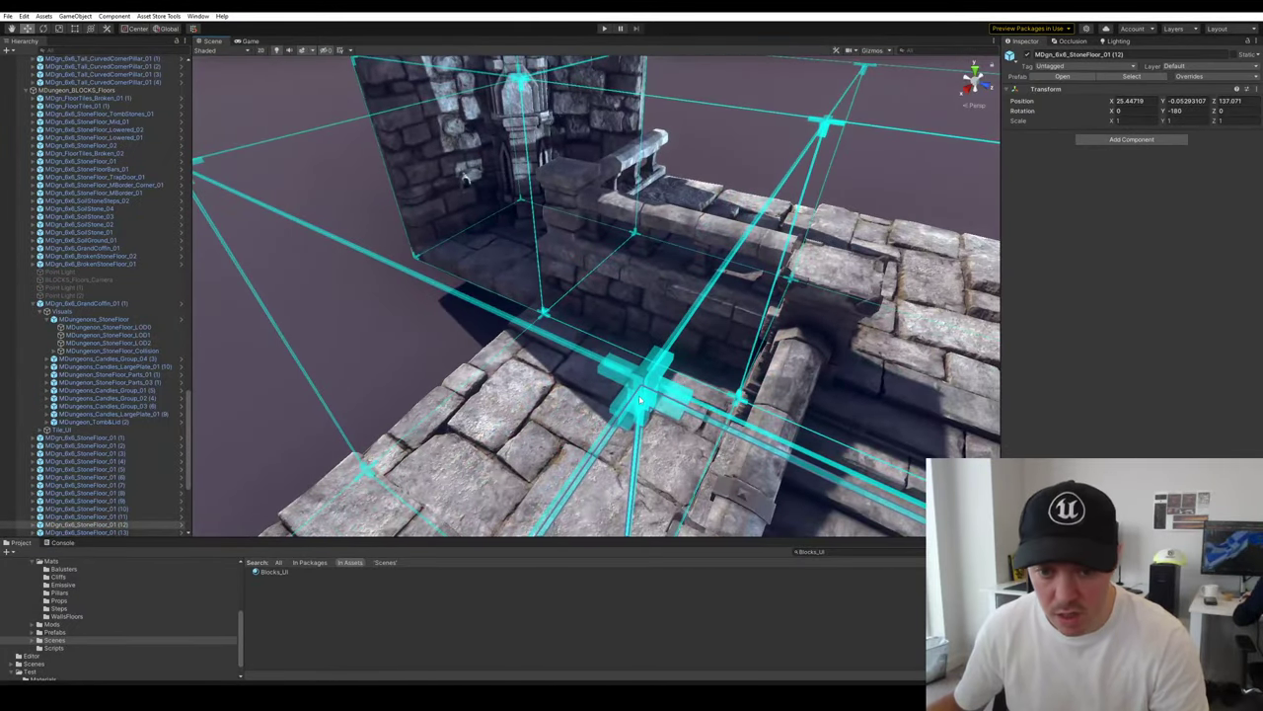
left_click(448, 329)
Examine the rows of pillar and wall blocks for a piece to place along the coffin floor's side
right_click_drag(448, 328, 640, 245)
key("s")
key("s")
key("d")
left_click(693, 255)
key("f")
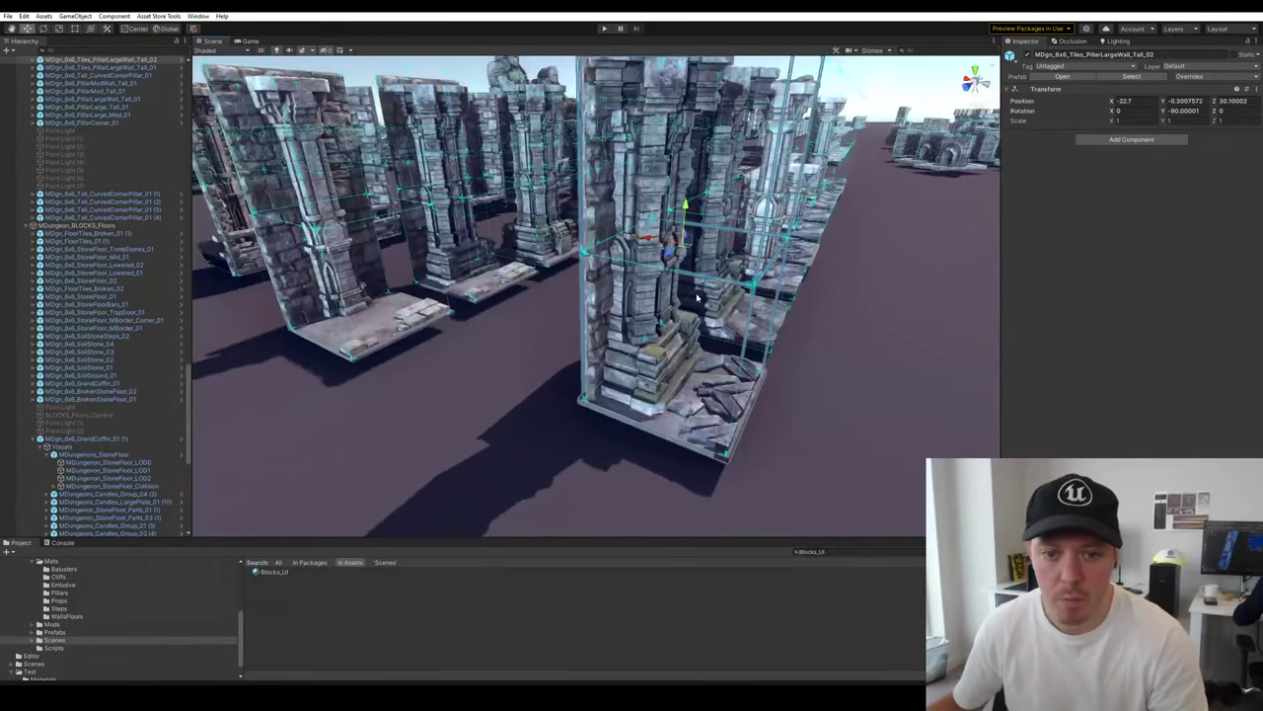
right_click_drag(592, 324, 567, 314)
left_click(568, 304)
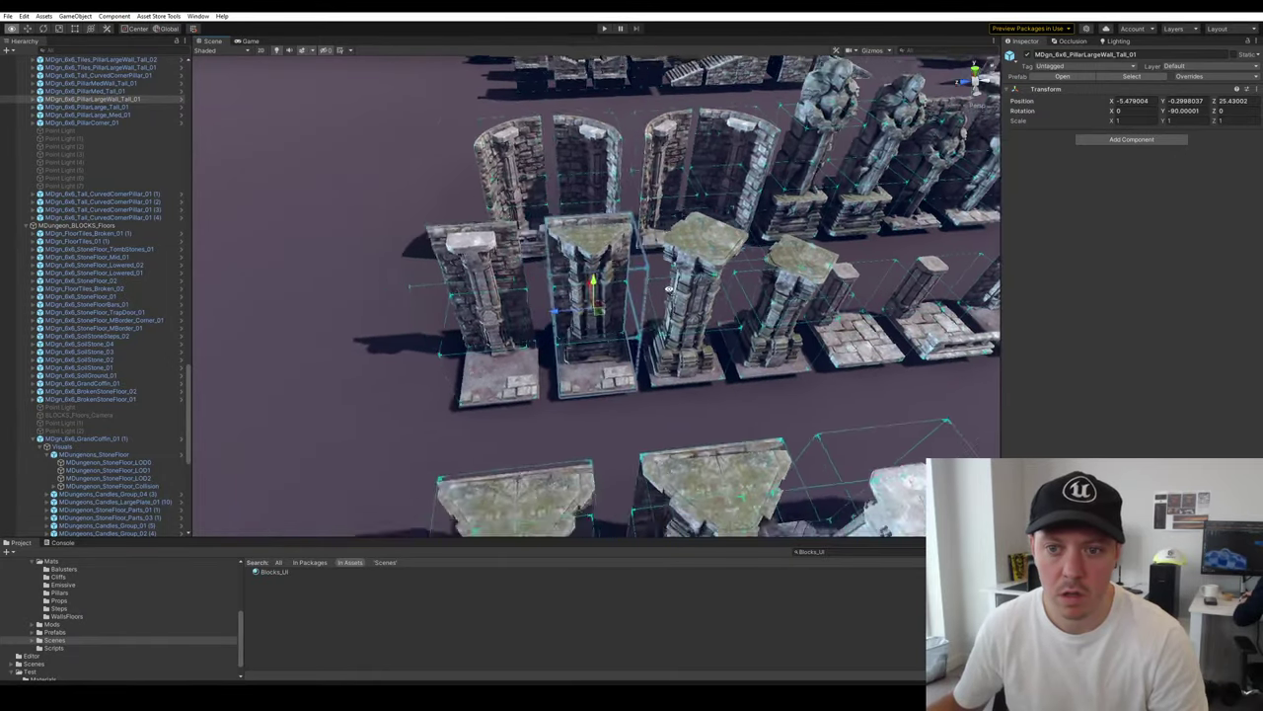
mouse_move(712, 296)
right_mouse_down()
mouse_move(639, 296)
mouse_move(650, 280)
mouse_move(750, 257)
mouse_move(656, 271)
mouse_move(712, 275)
right_mouse_up()
Duplicate the knight statue wall block and move the copy beside the coffin floor
left_click(754, 231)
key("ctrl+d")
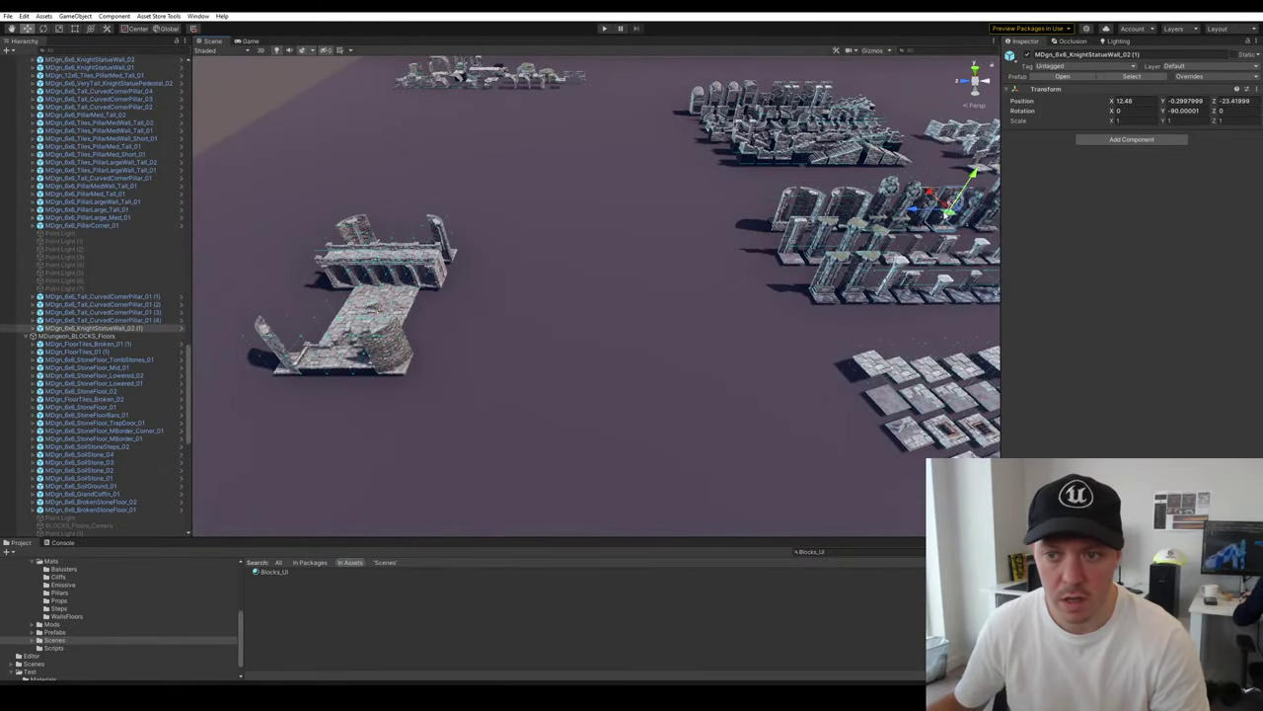
key("f")
right_click_drag(422, 310, 375, 335)
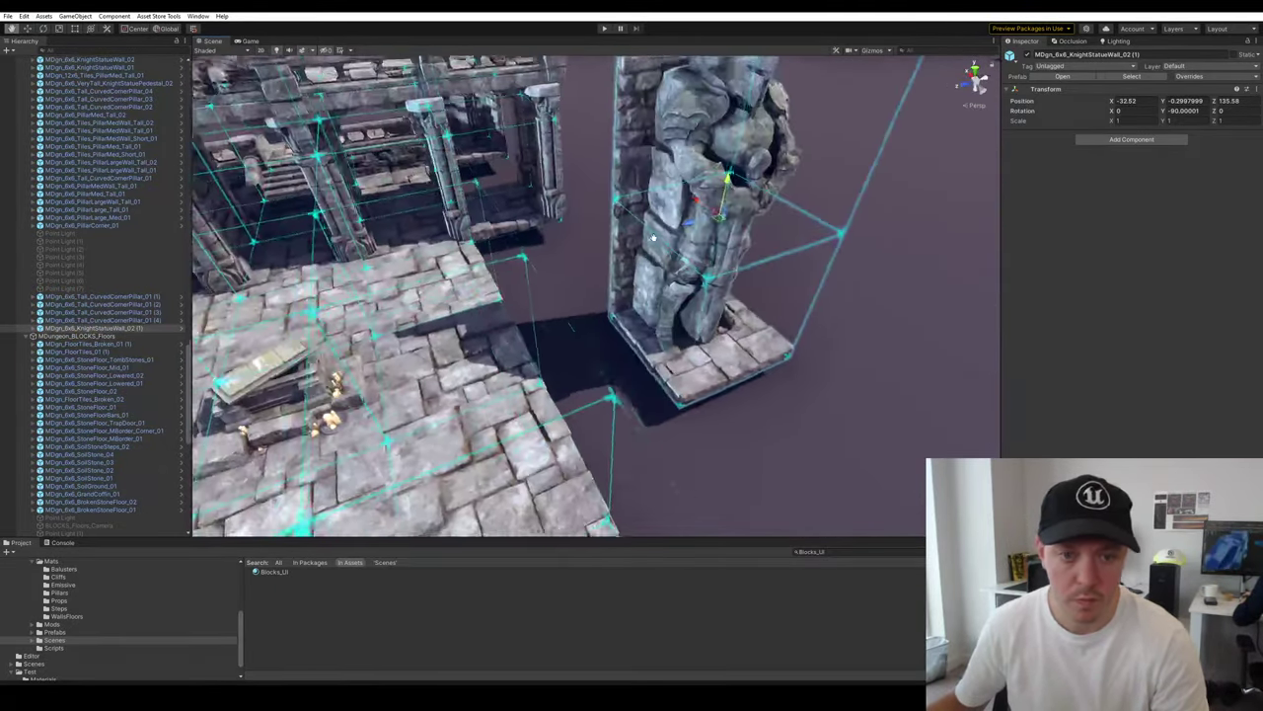
Rotate the knight statue wall copy to 0 degrees so it faces the coffin, and move it close to the floor's edge
key("e")
right_click_drag(691, 335, 782, 327)
left_click_drag(781, 327, 819, 309)
key("w")
right_click_drag(818, 309, 705, 258)
scroll(706, 294, "down", 2)
key("d")
right_click_drag(646, 365, 692, 301)
left_click(692, 301)
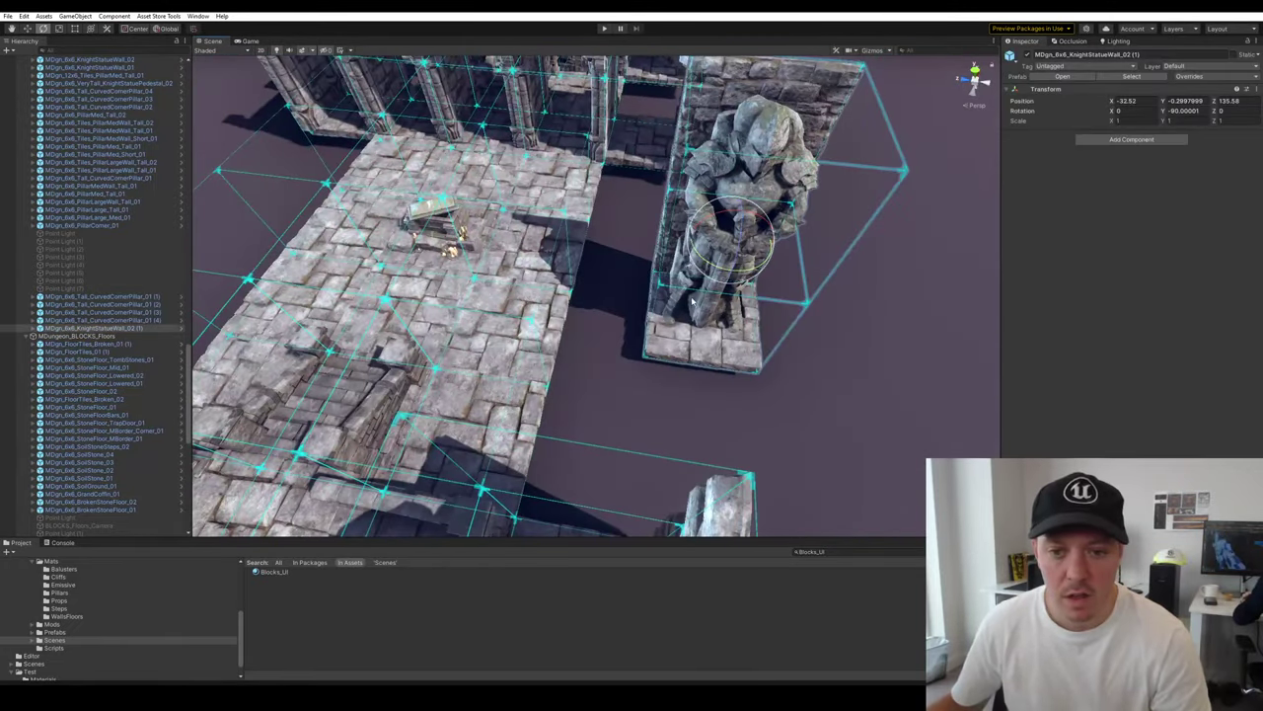
left_click_drag(739, 275, 661, 259)
key("w")
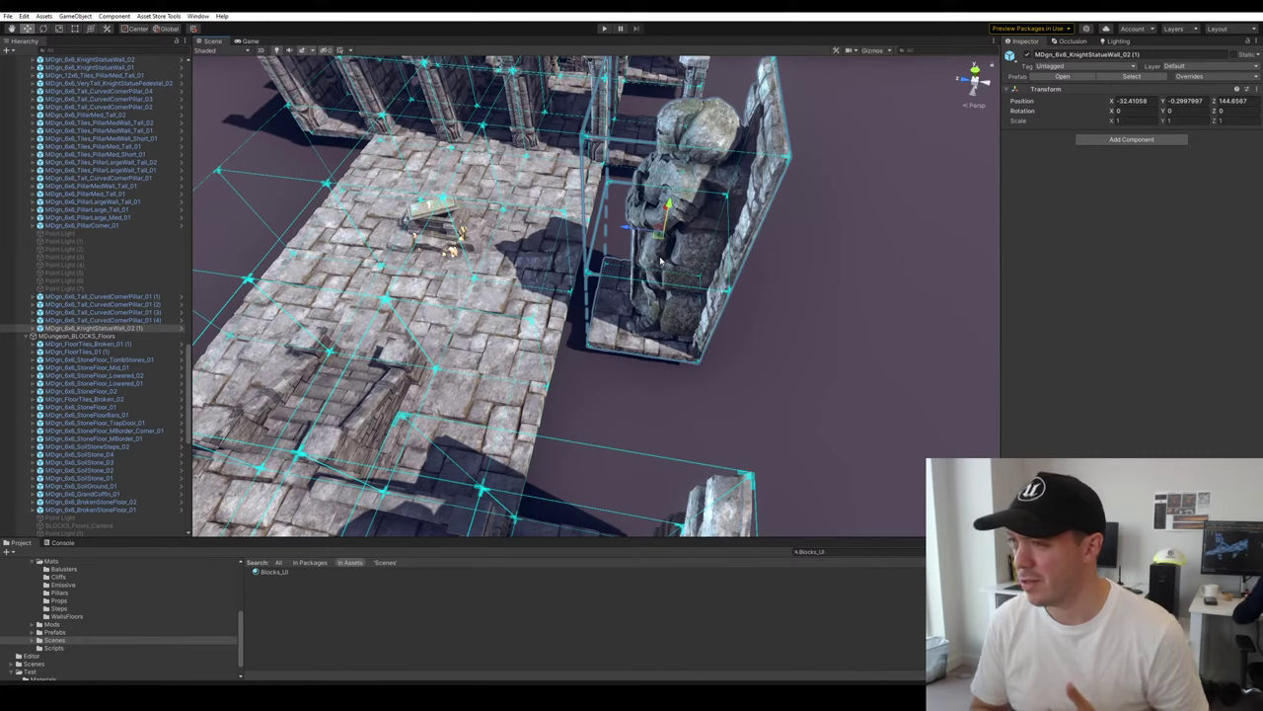
Corner-snap the knight statue wall block to the outline at the coffin floor's edge
left_click(791, 284)
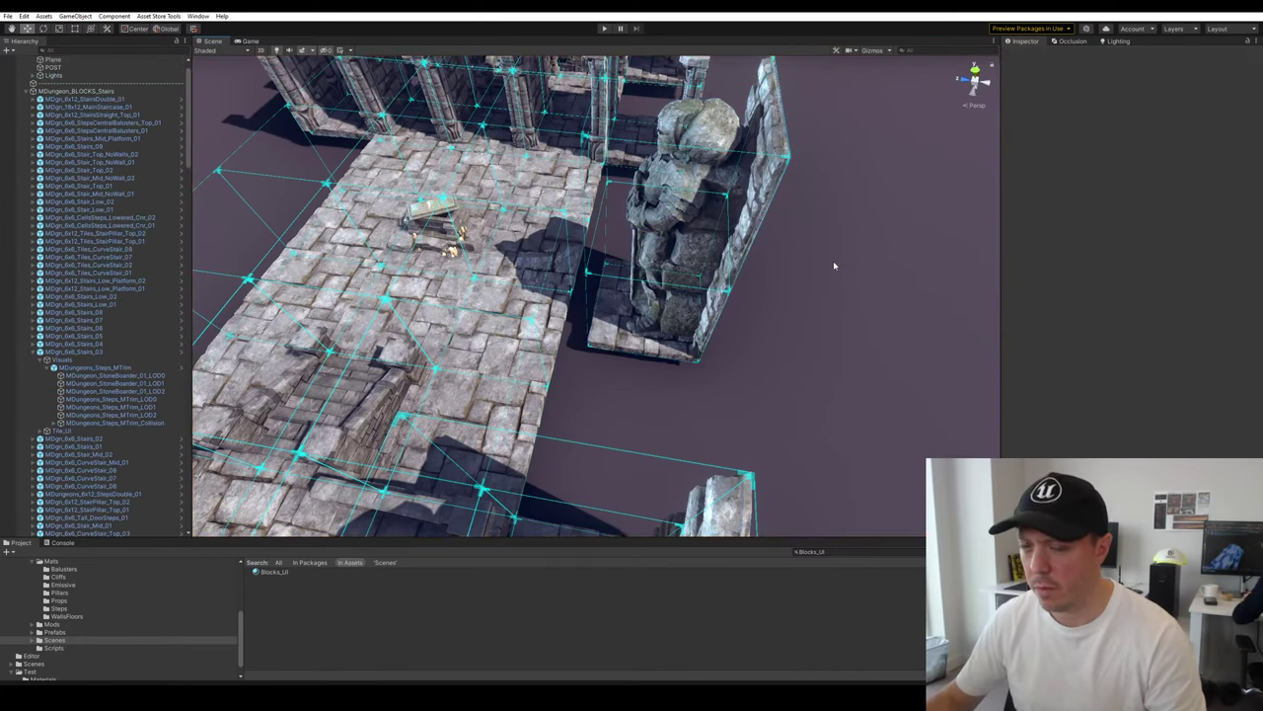
right_click_drag(772, 273, 717, 309)
left_click(731, 284)
key("w")
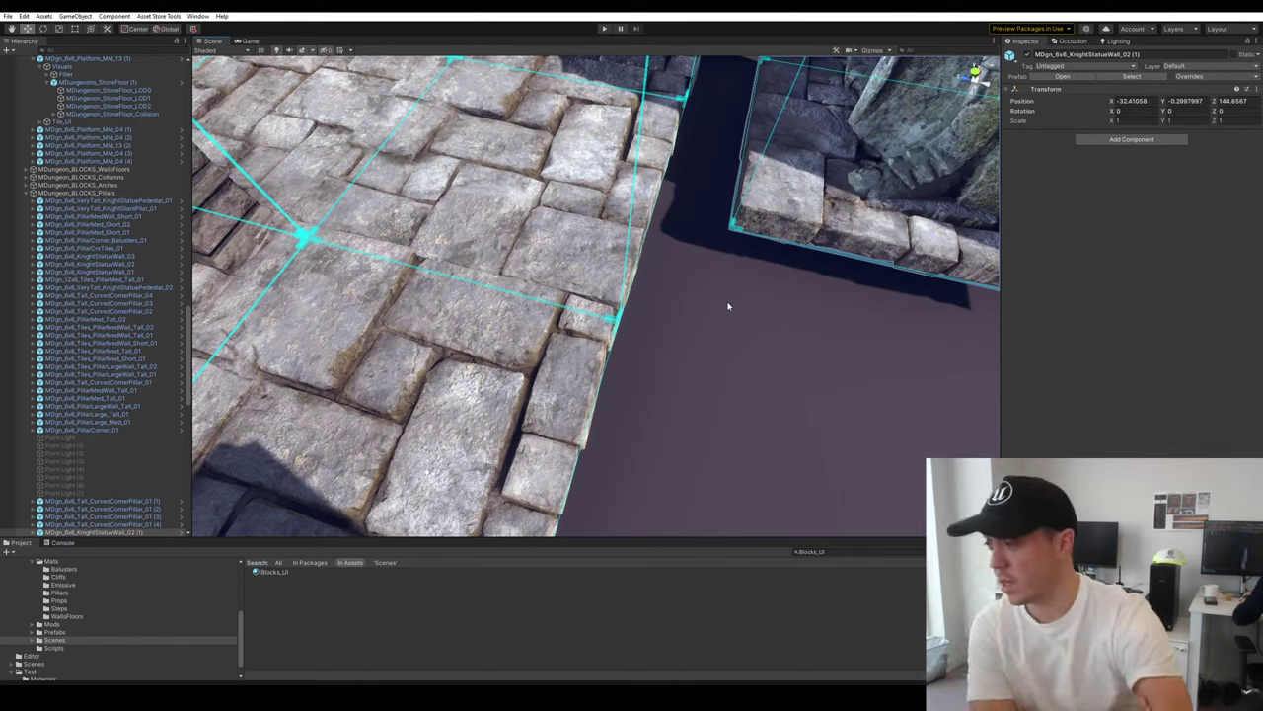
left_click(734, 237)
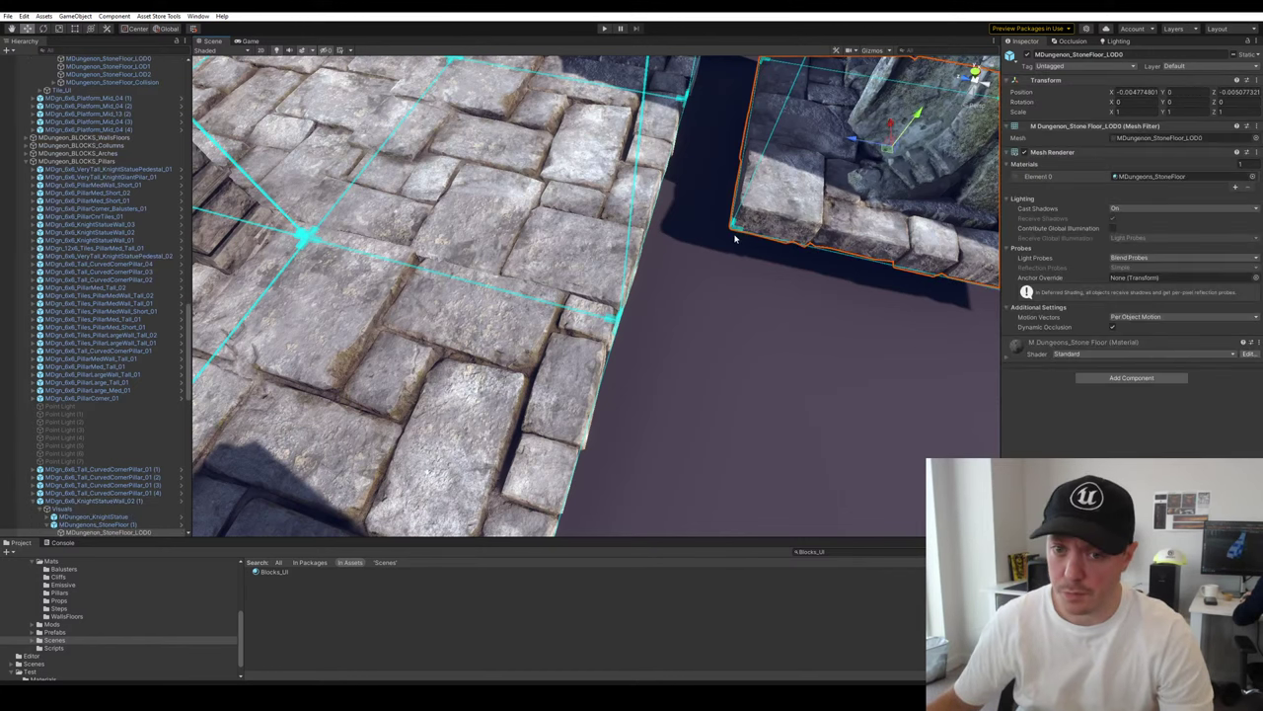
left_click(766, 218)
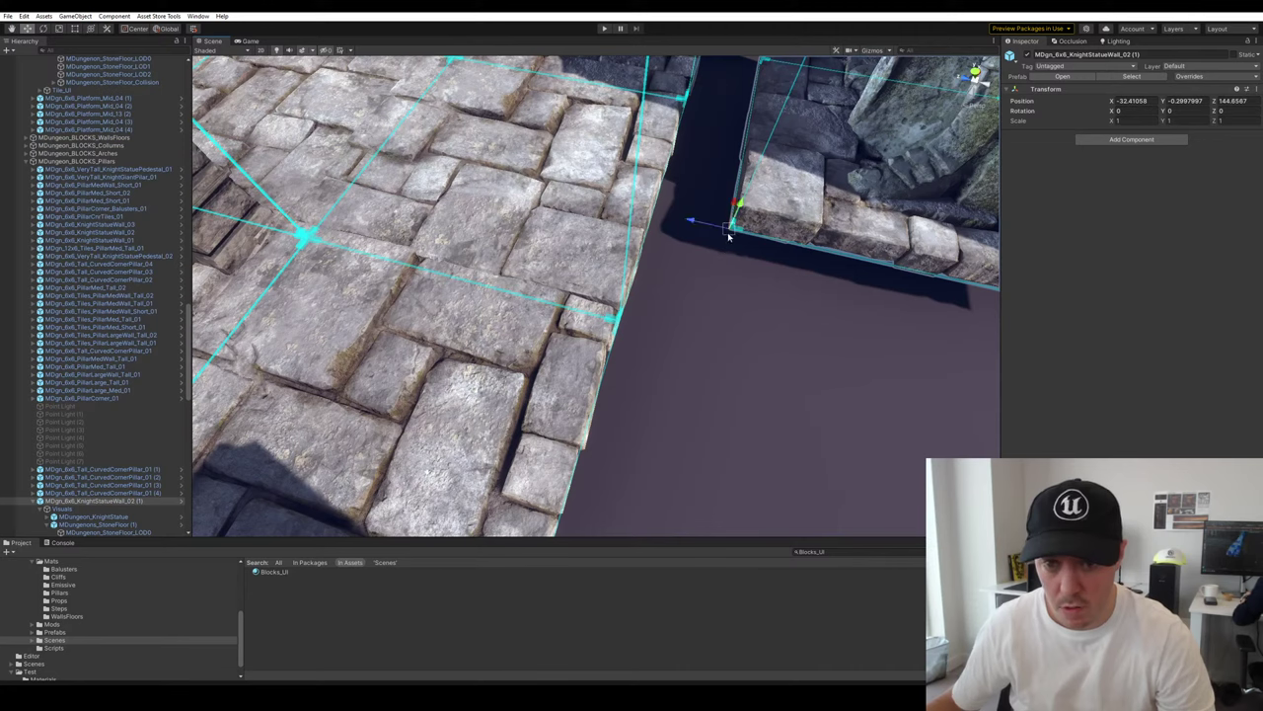
left_click_drag(730, 232, 621, 323)
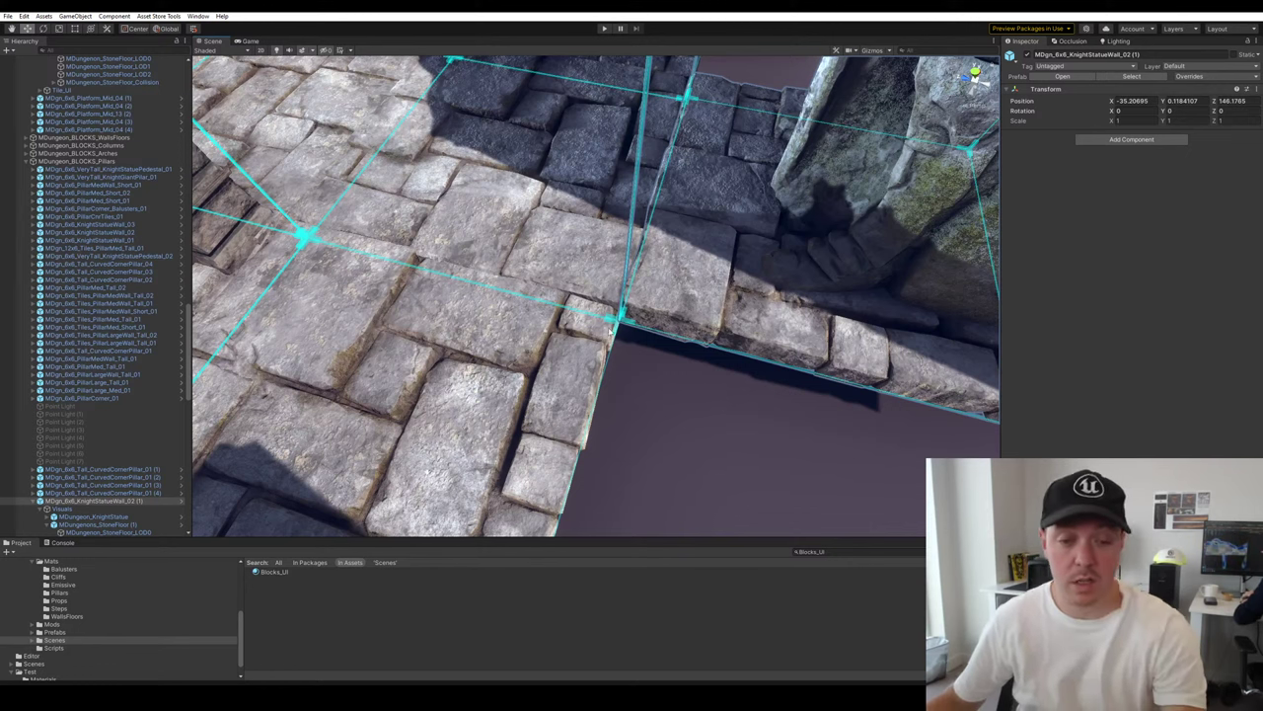
Refine the knight statue wall's snap so its outline corner exactly meets the floor block's outline corner
left_click_drag(623, 384, 742, 357, "alt")
left_click(742, 358)
left_click(659, 308)
left_click_drag(660, 308, 647, 326, "alt")
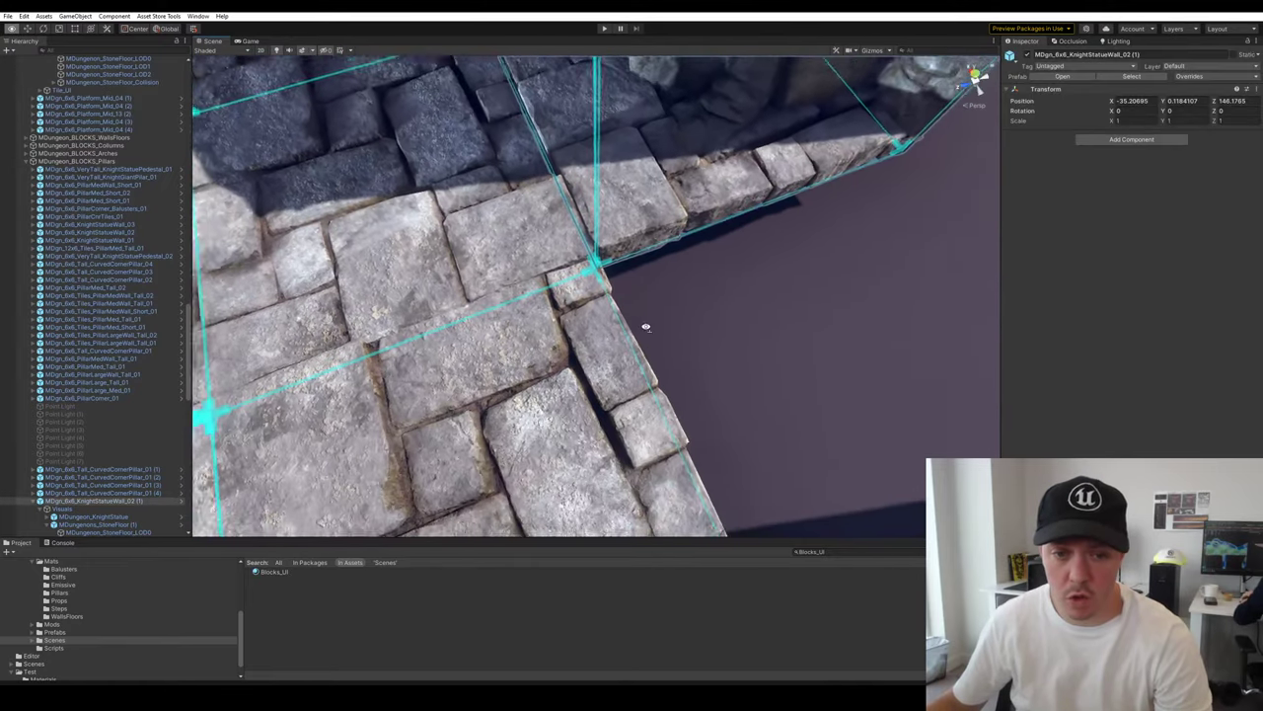
key("w")
right_click_drag(646, 327, 600, 276)
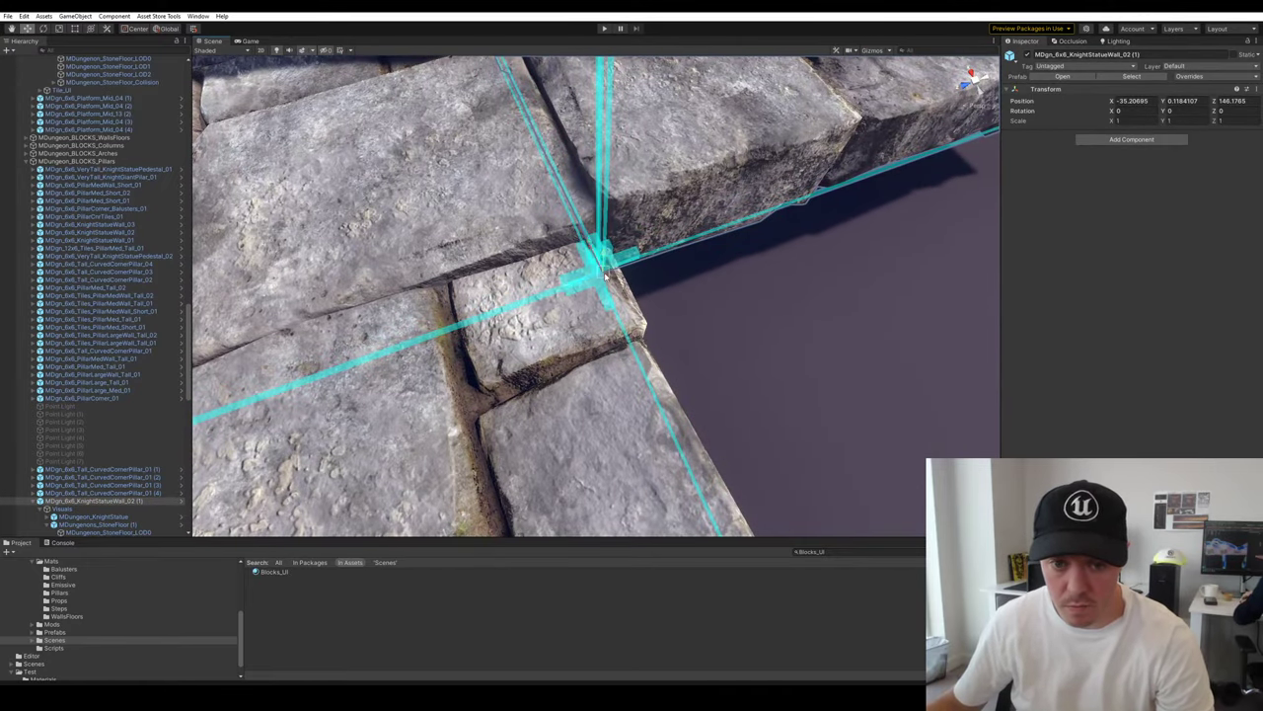
left_click_drag(605, 275, 597, 279)
left_click(783, 325)
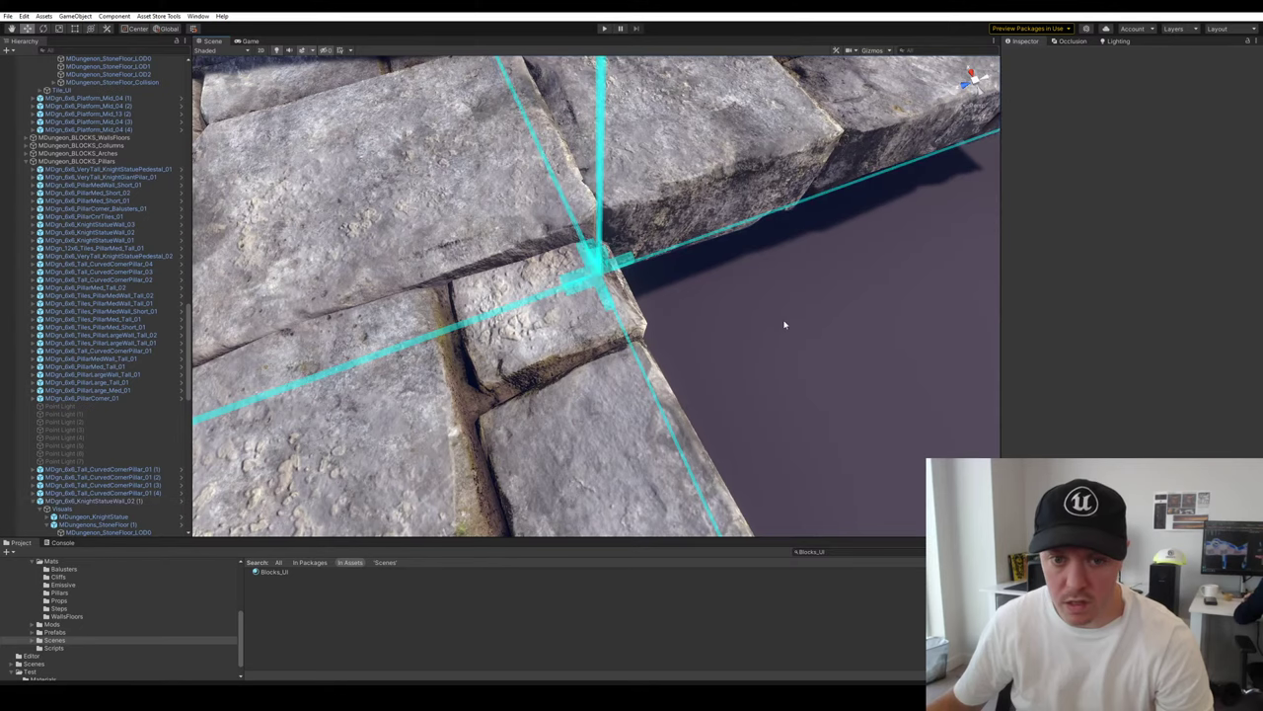
Duplicate the snapped knight statue wall block and rotate the copy to -180 degrees
right_click_drag(784, 325, 659, 280)
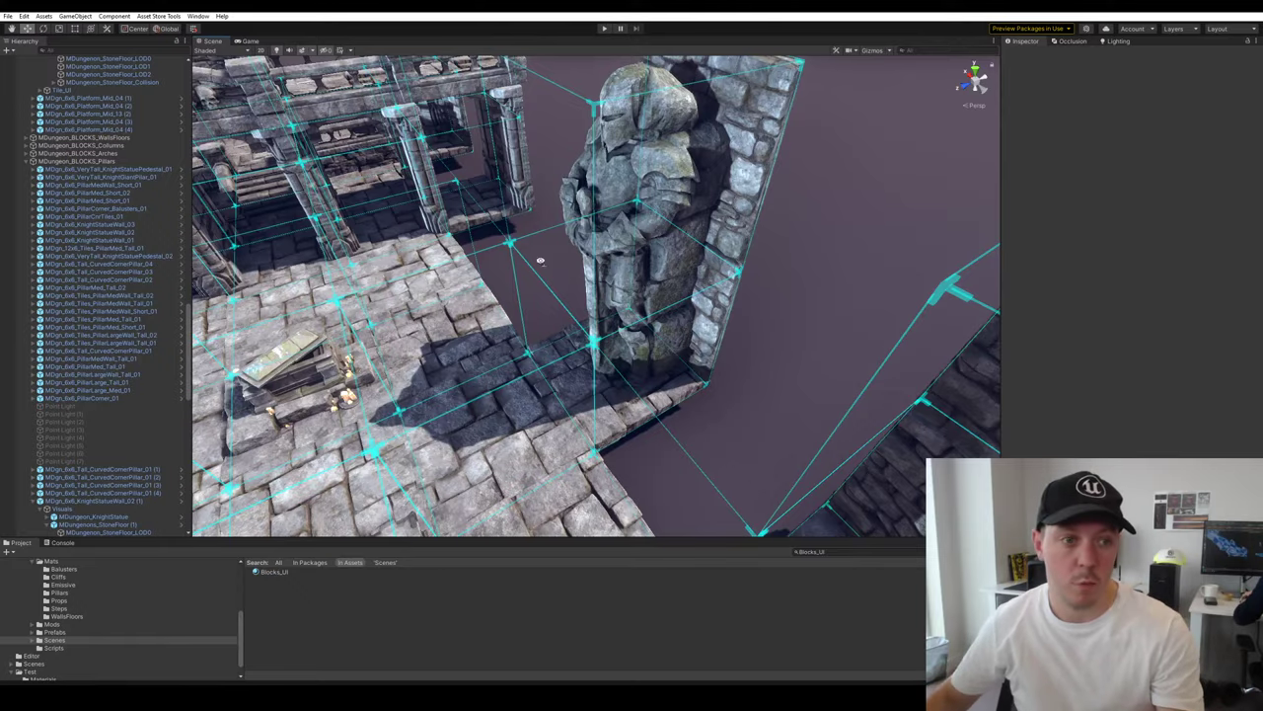
key("w")
right_click_drag(541, 261, 381, 178)
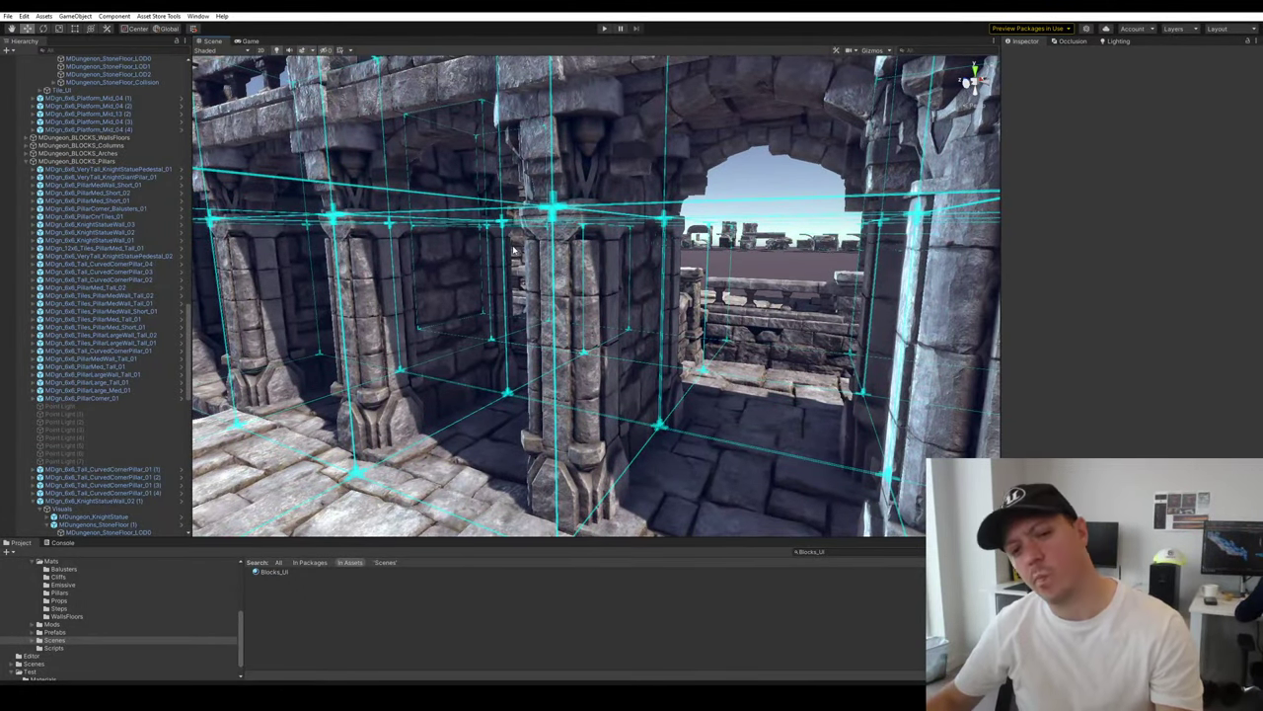
right_click_drag(573, 252, 576, 255)
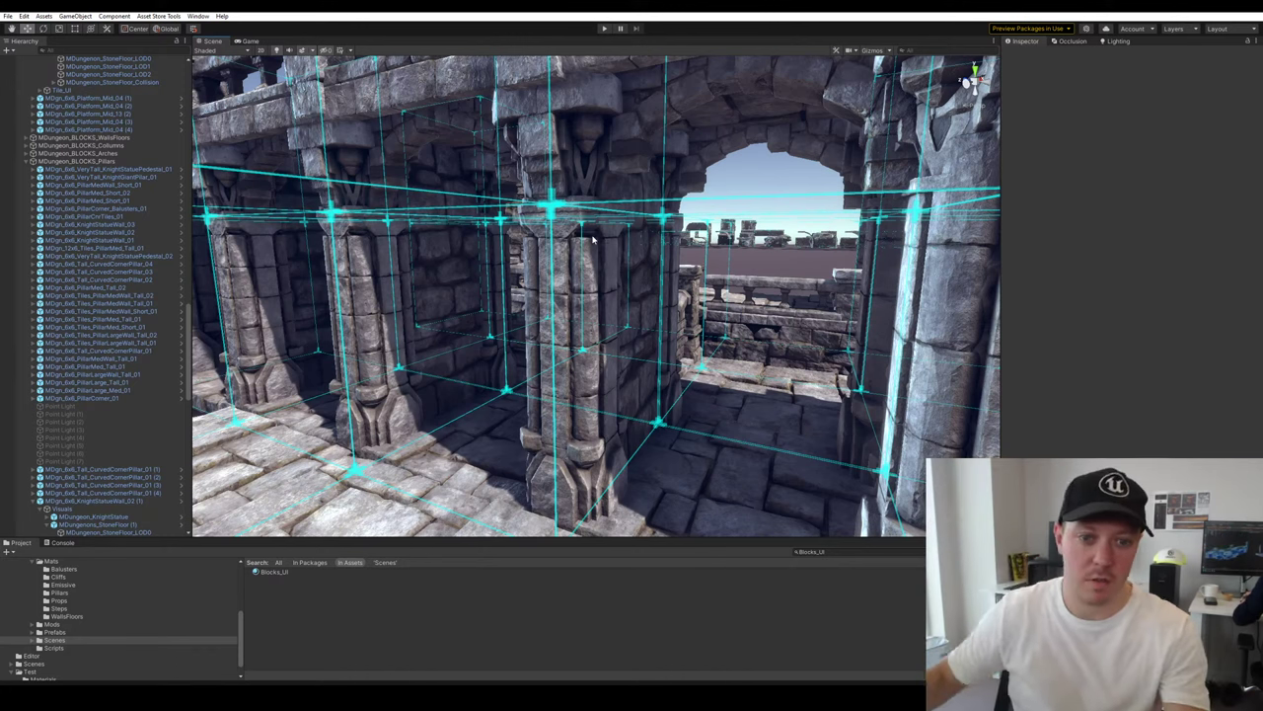
right_click_drag(630, 325, 827, 252)
left_click(746, 298)
key("ctrl+d")
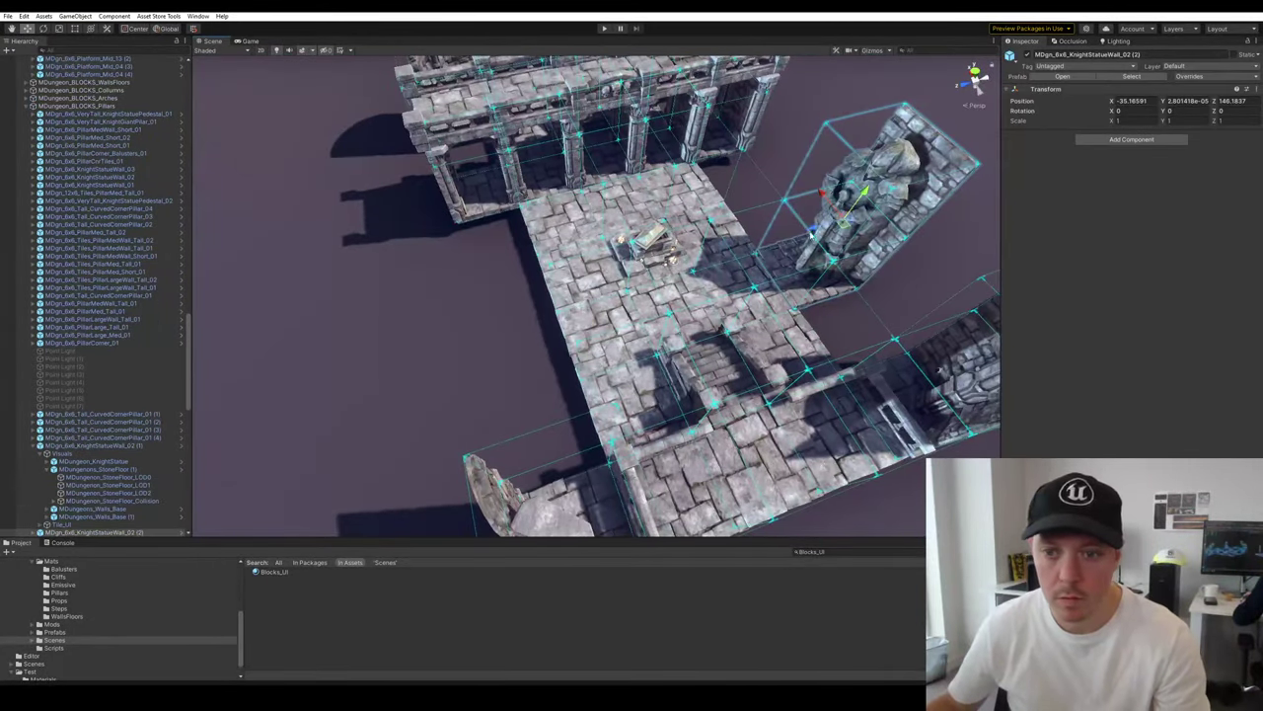
key("e")
left_click_drag(827, 250, 1120, 271, "ctrl")
key("w")
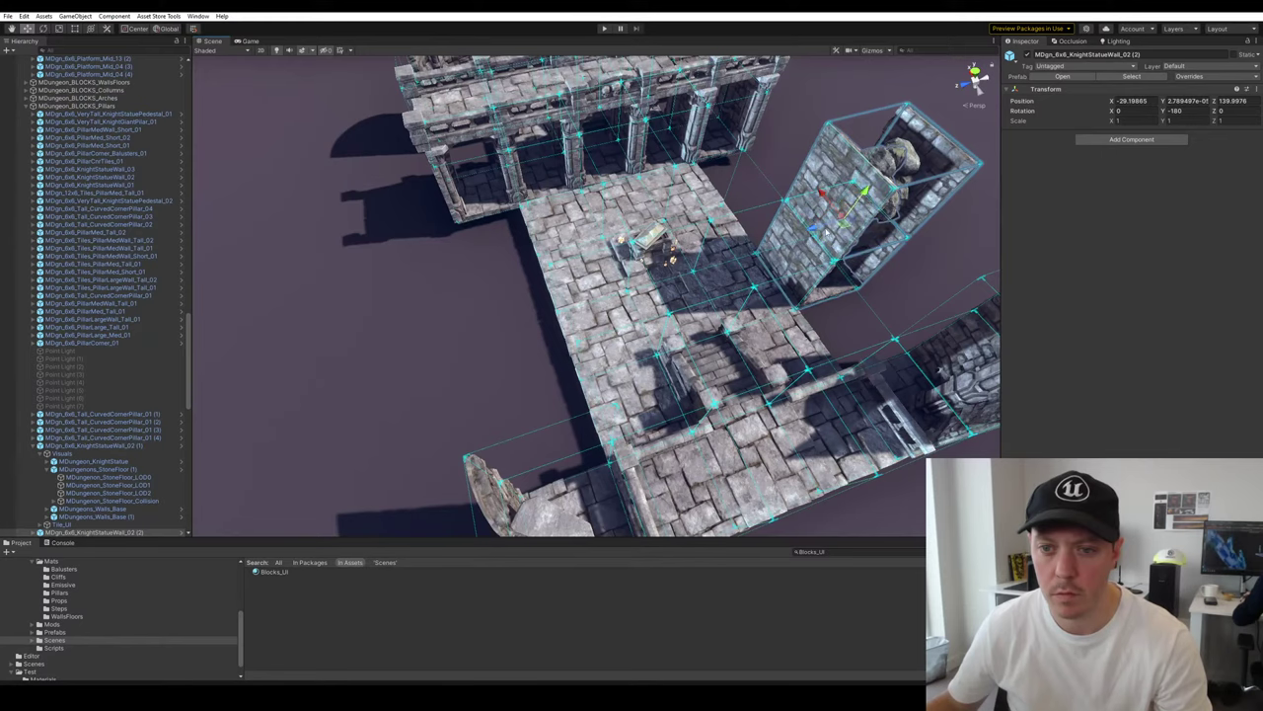
Move the turned statue copy to the coffin floor's opposite side and snap its outline corner onto the floor's outline corner
left_click_drag(849, 228, 448, 309)
left_click_drag(812, 230, 429, 338, "ctrl")
key("w")
right_click_drag(652, 318, 539, 315)
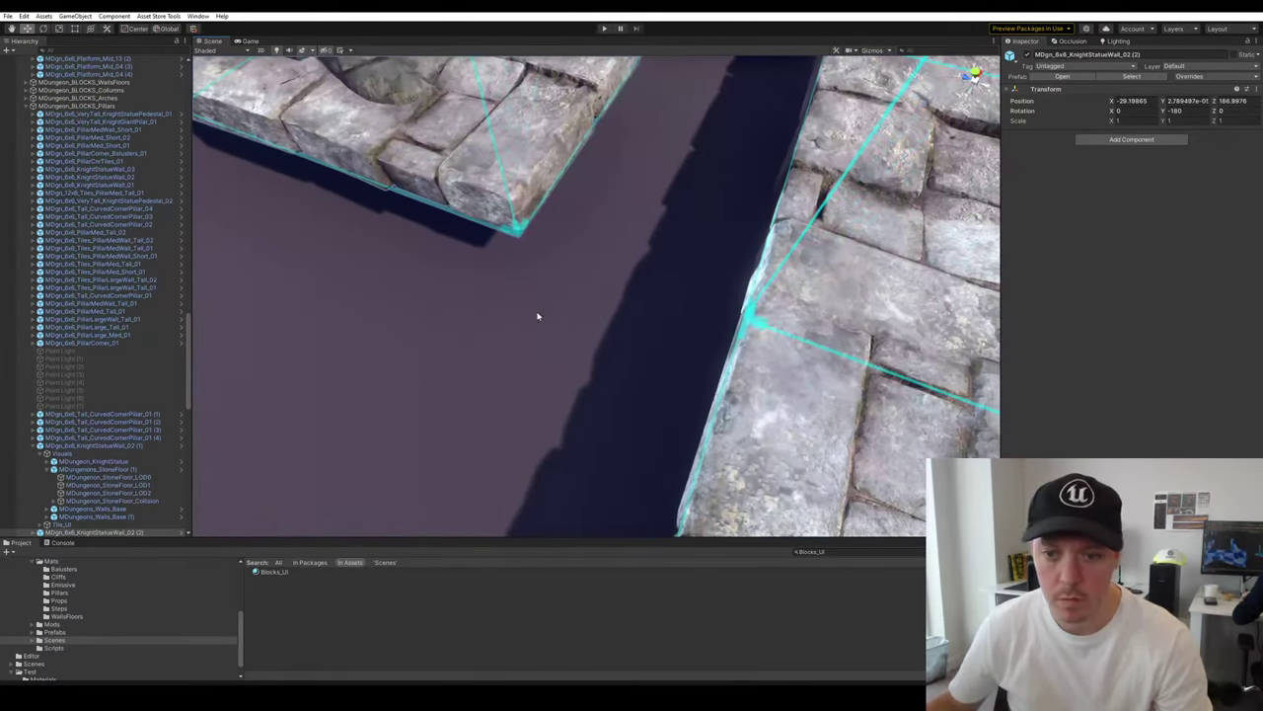
left_click_drag(518, 241, 750, 314)
left_click(694, 296)
key("s")
right_click_drag(694, 296, 581, 506)
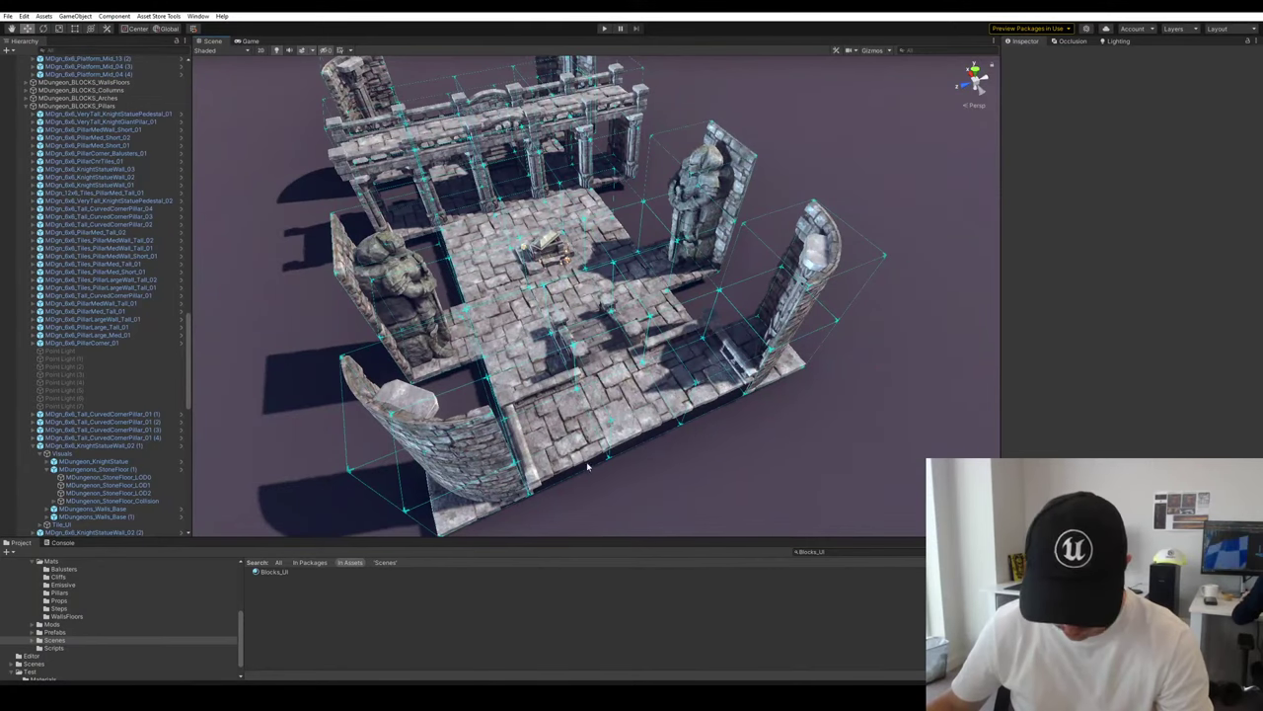
Switch to File Explorer, open the pirate-themed concept drawings and browse through them
key("super+e")
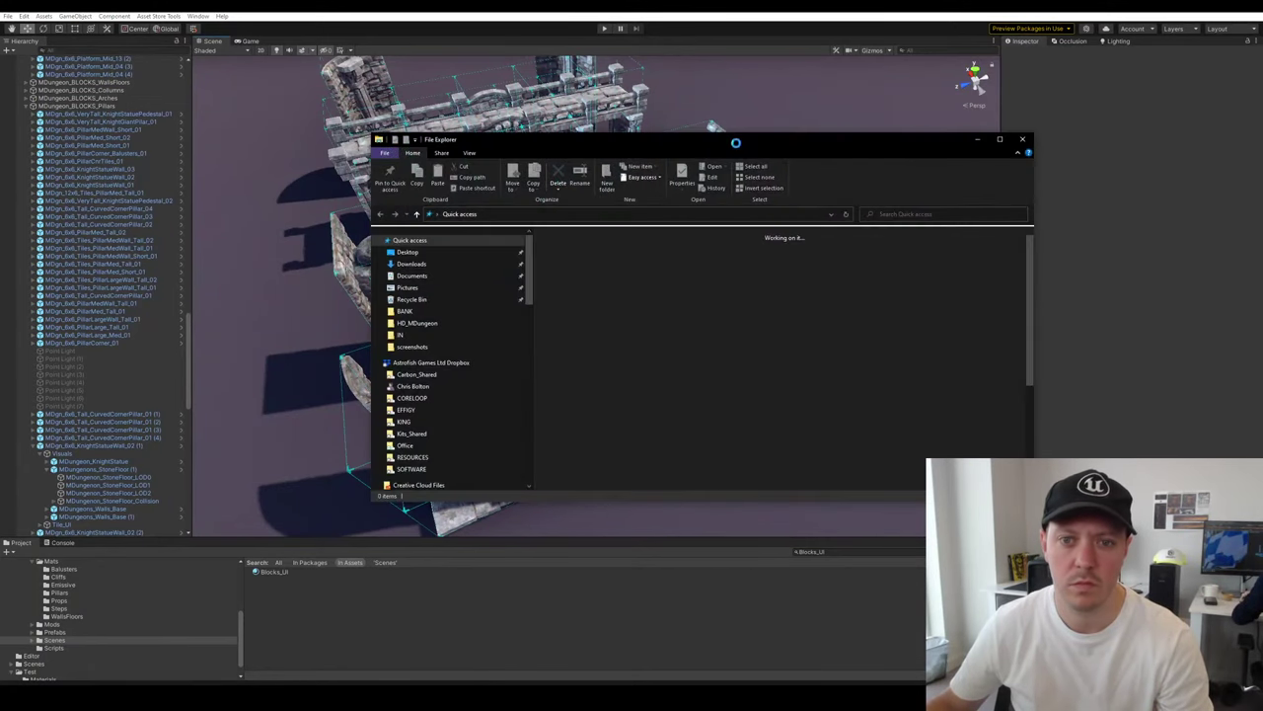
left_click_drag(837, 143, 1262, 61)
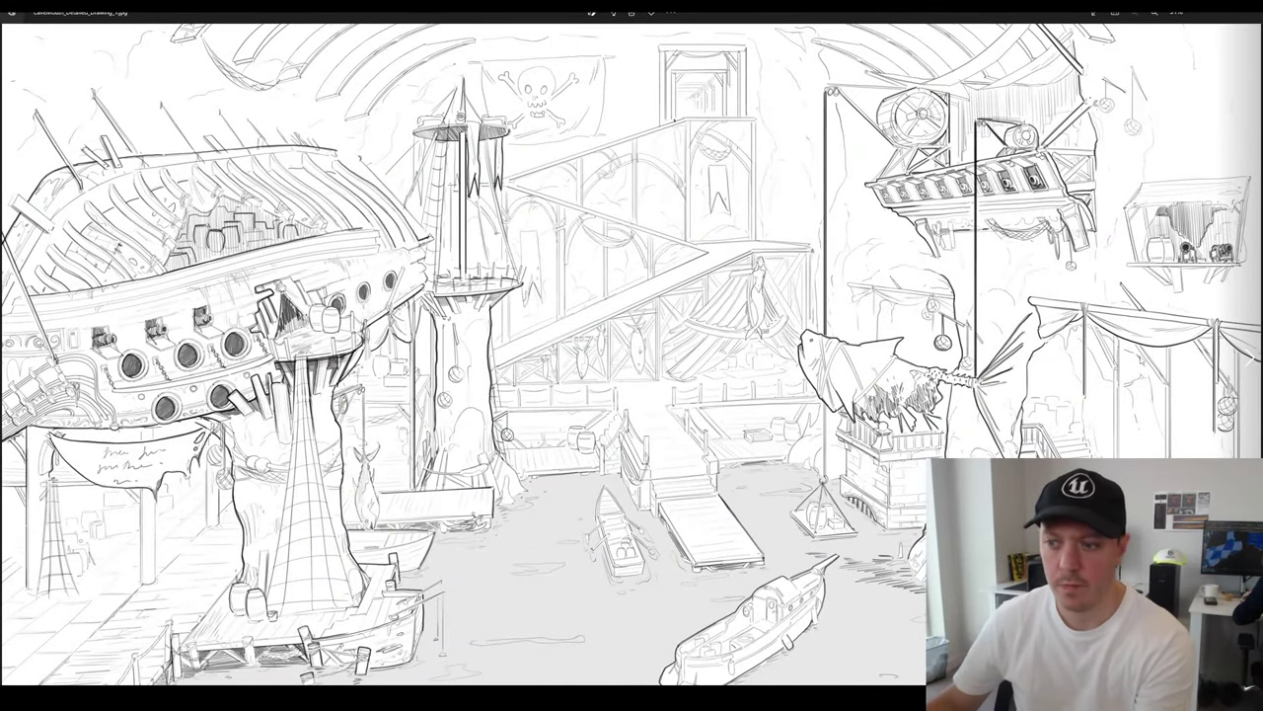
left_click(1250, 357)
left_click(1250, 357)
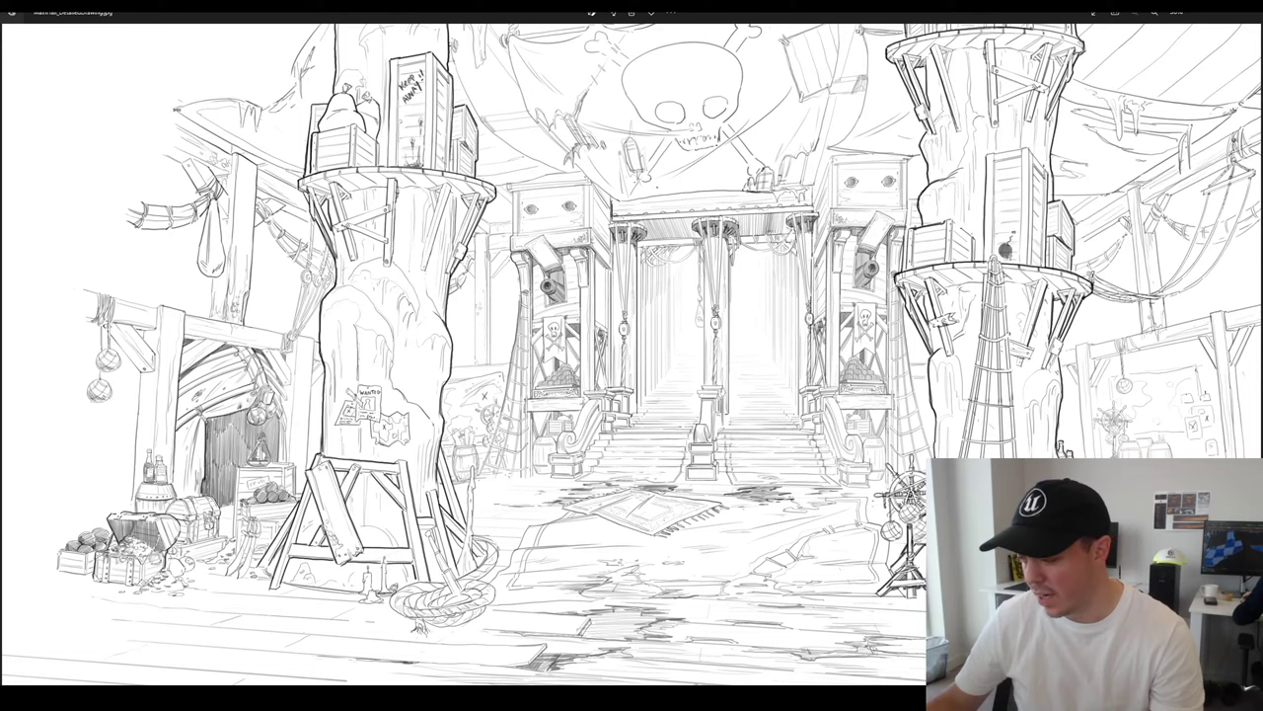
Examine the pirate main hall drawing up close, from the platform-topped rock towers to the central staircase
key("alt+Tab")
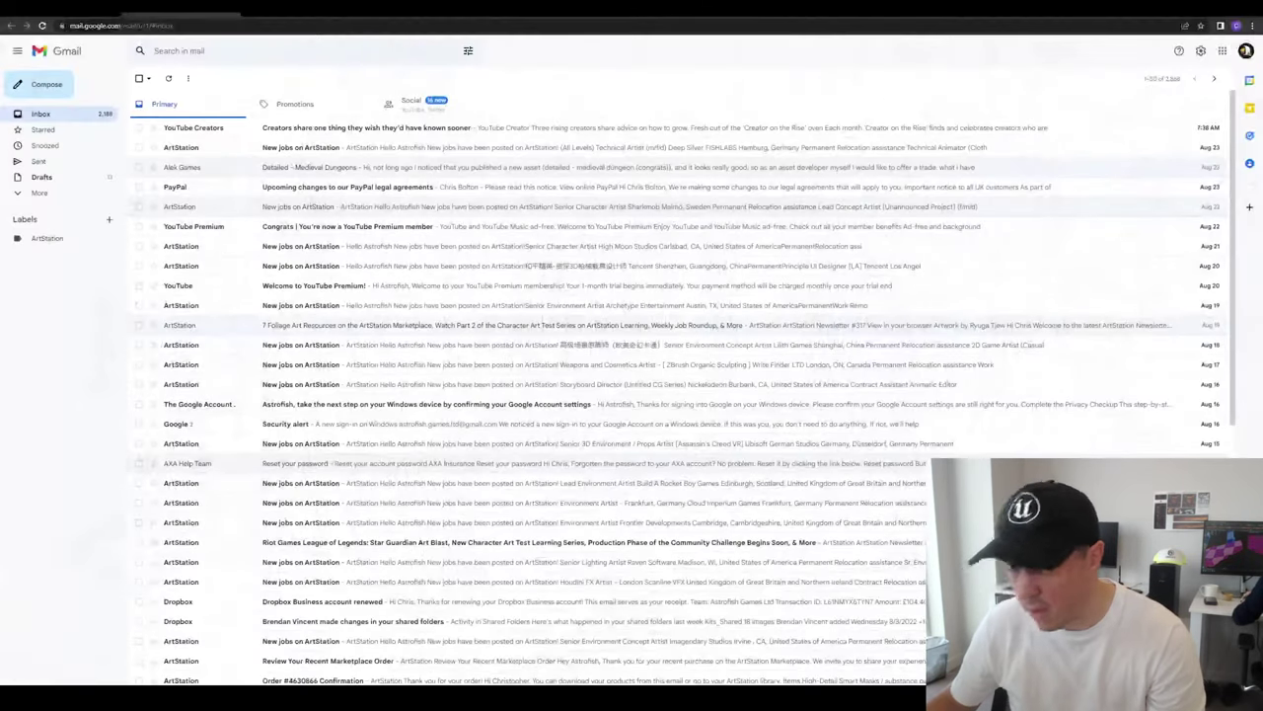
key("alt+Tab")
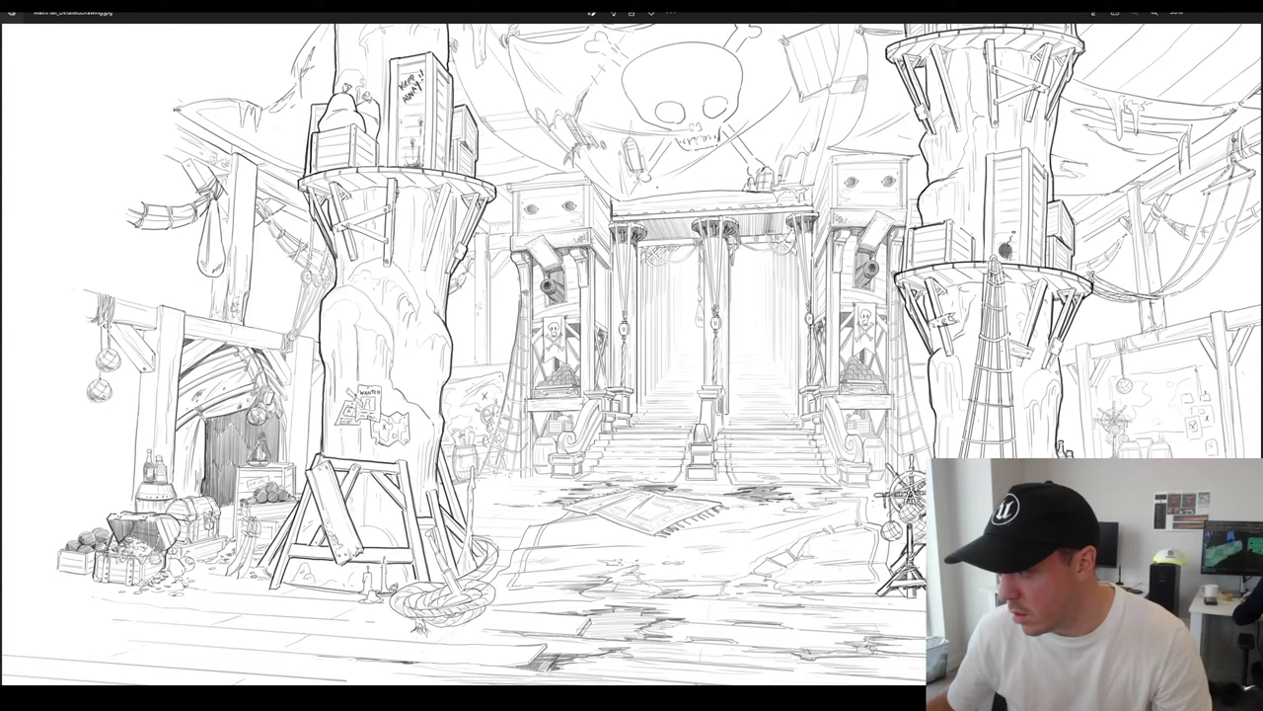
scroll(62, 335, "up", 3)
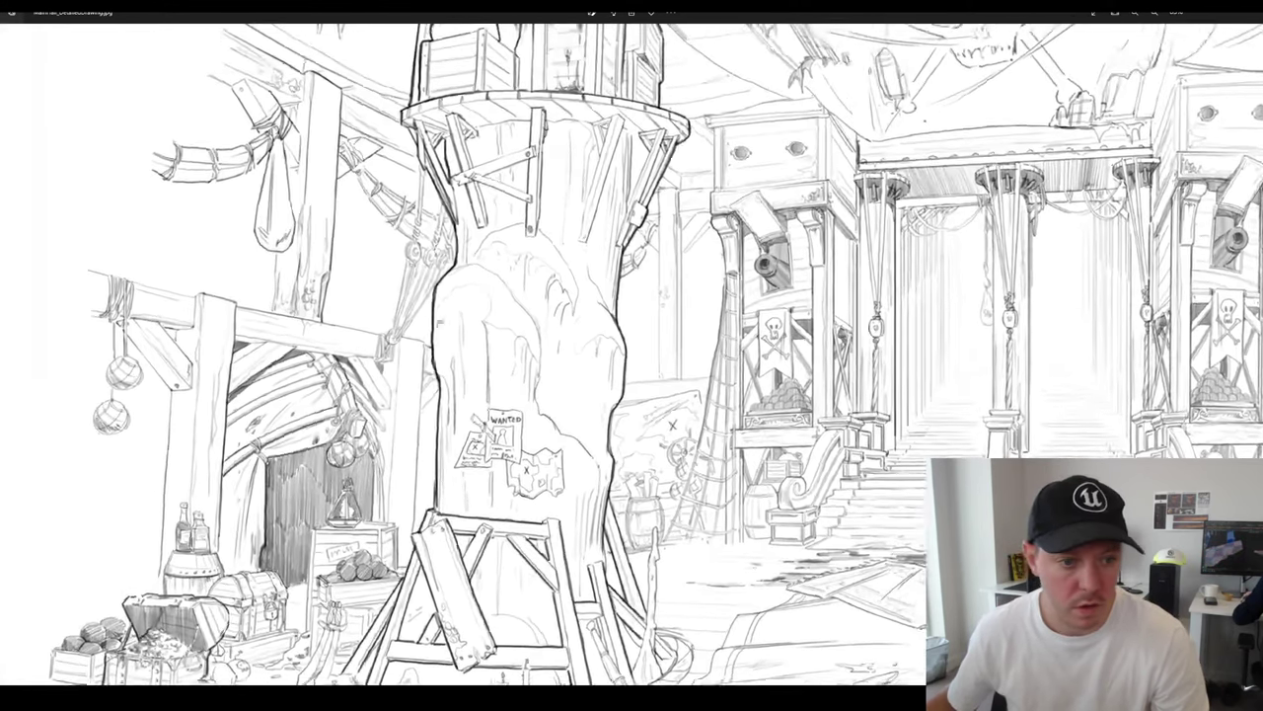
mouse_move(444, 305)
left_mouse_down()
mouse_move(474, 195)
mouse_move(474, 448)
left_mouse_up()
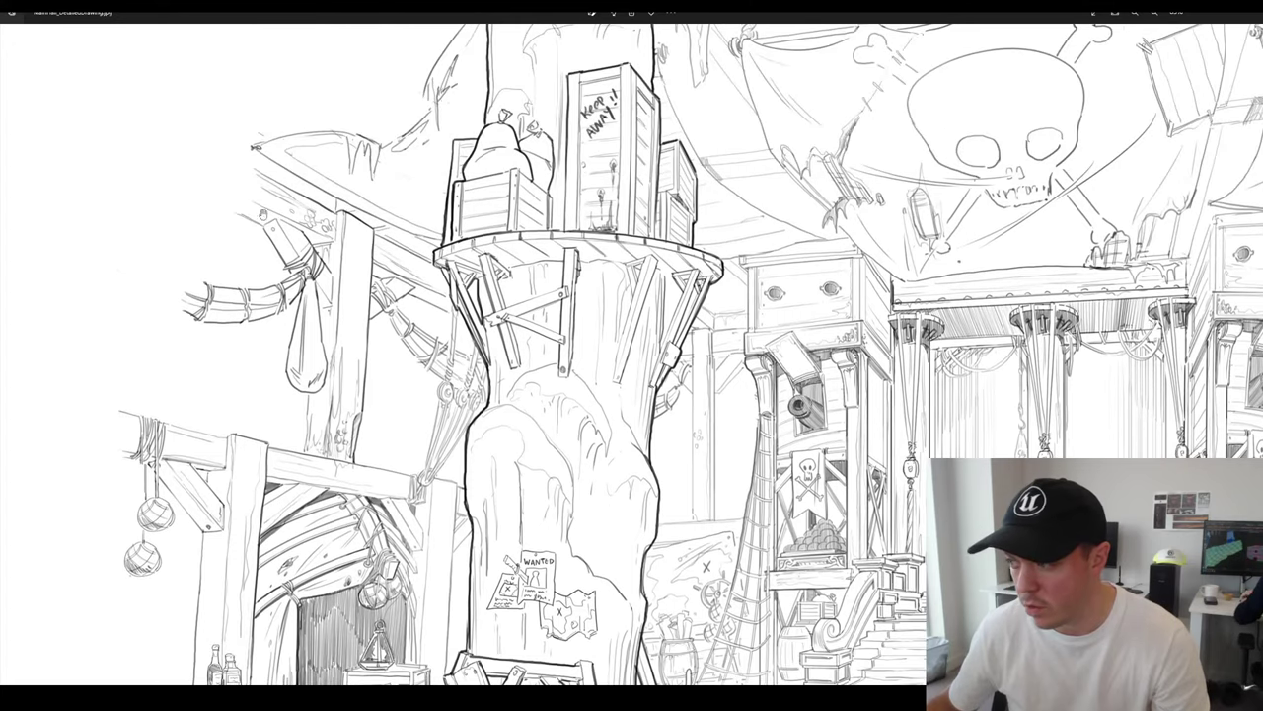
left_click_drag(756, 290, 378, 291)
mouse_move(894, 533)
left_mouse_down()
mouse_move(869, 271)
mouse_move(950, 462)
left_mouse_up()
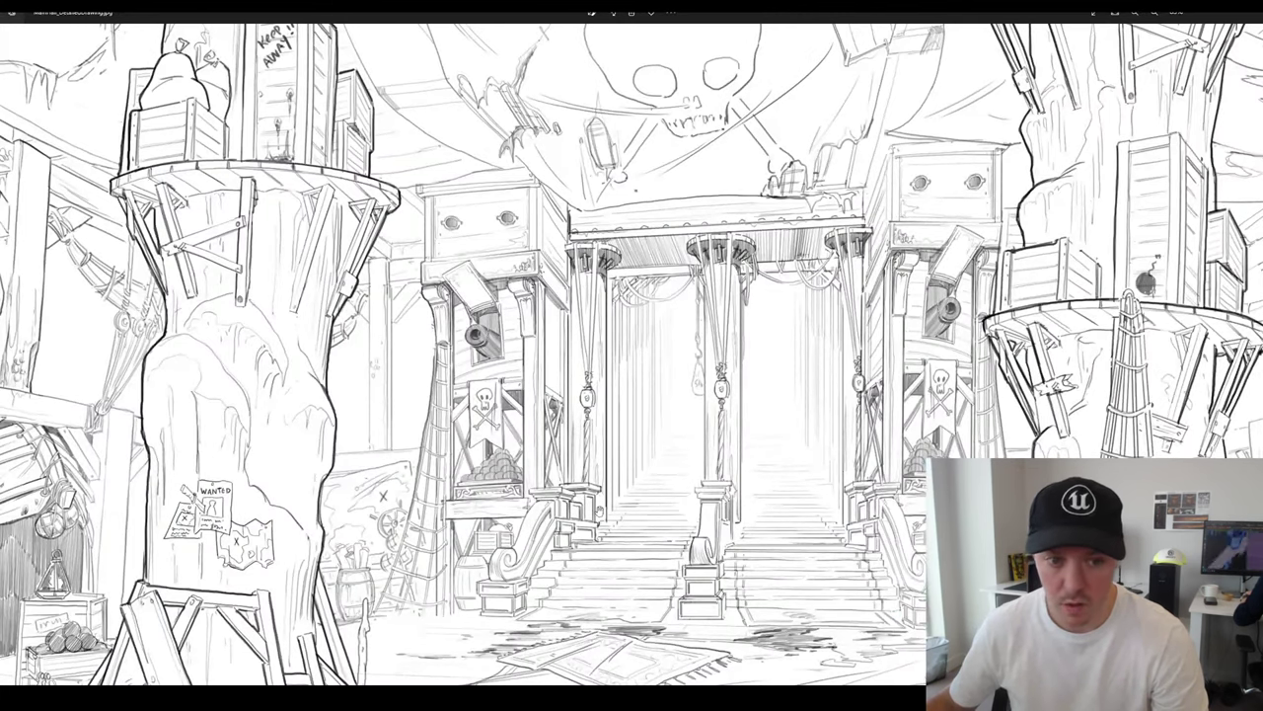
left_click_drag(599, 512, 595, 301)
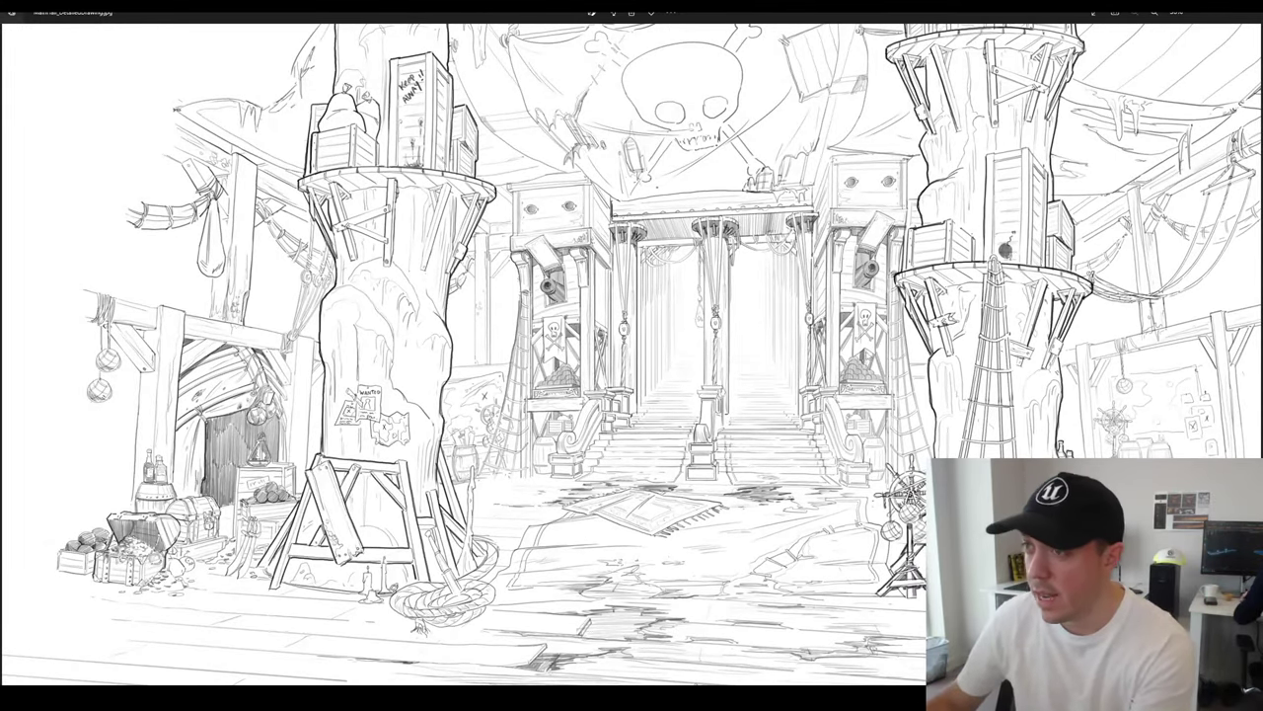
Bring up the following drawing and examine its cave throne, hanging chains, barrels and trapdoor
key("Right")
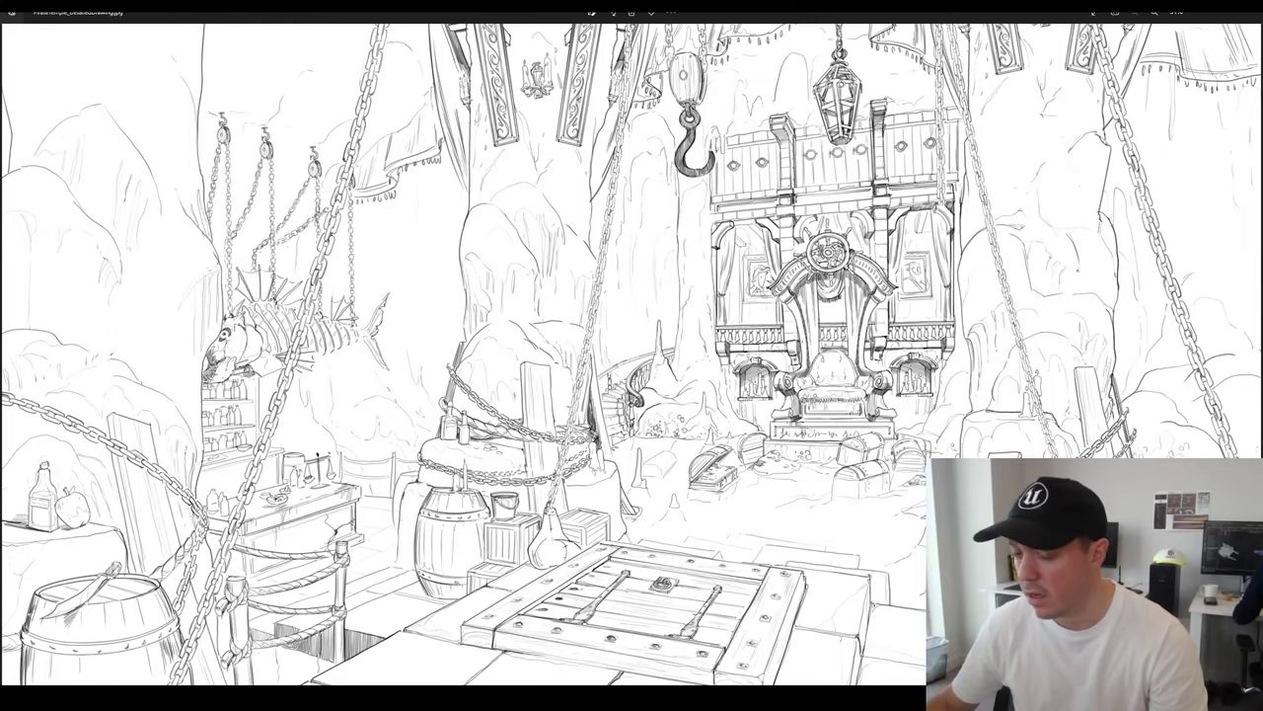
scroll(889, 358, "up", 4)
scroll(937, 376, "down", 3)
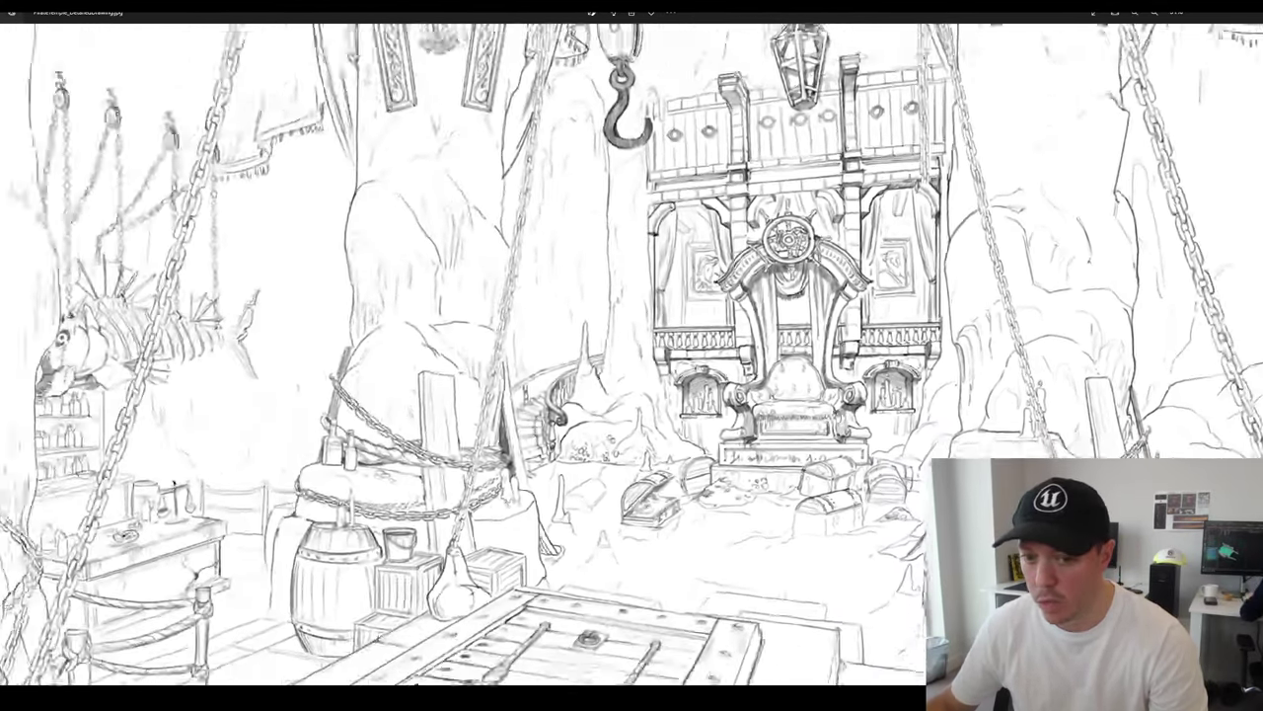
scroll(631, 356, "down", 2)
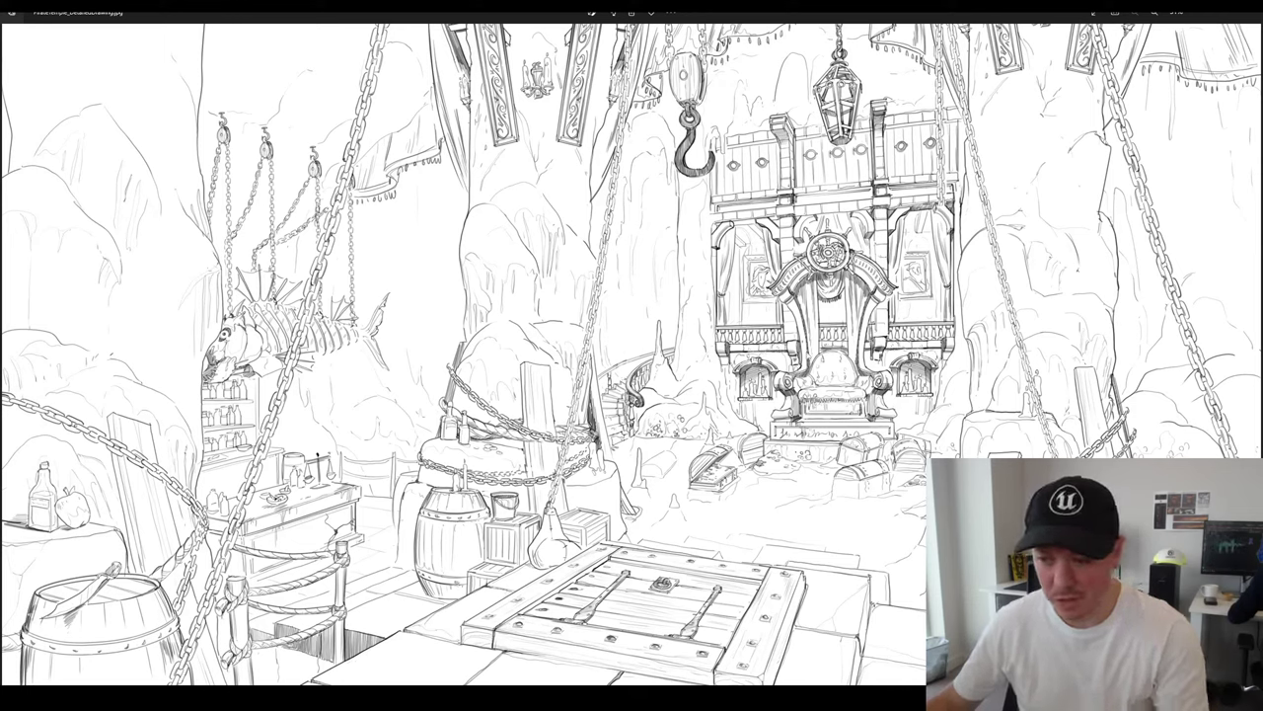
key("Right")
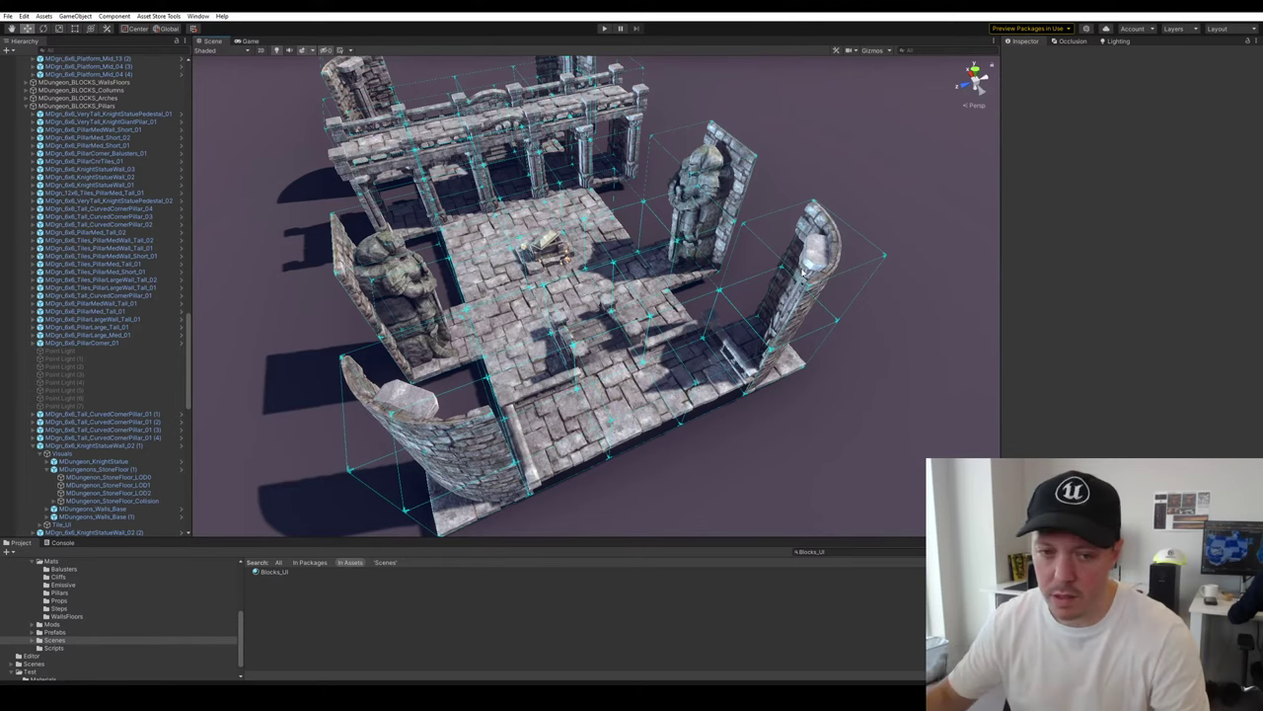
Return to the Unity dungeon scene, duplicate the stair pillar block and move the copy over to the assembled room
left_click_drag(699, 283, 706, 338, "alt")
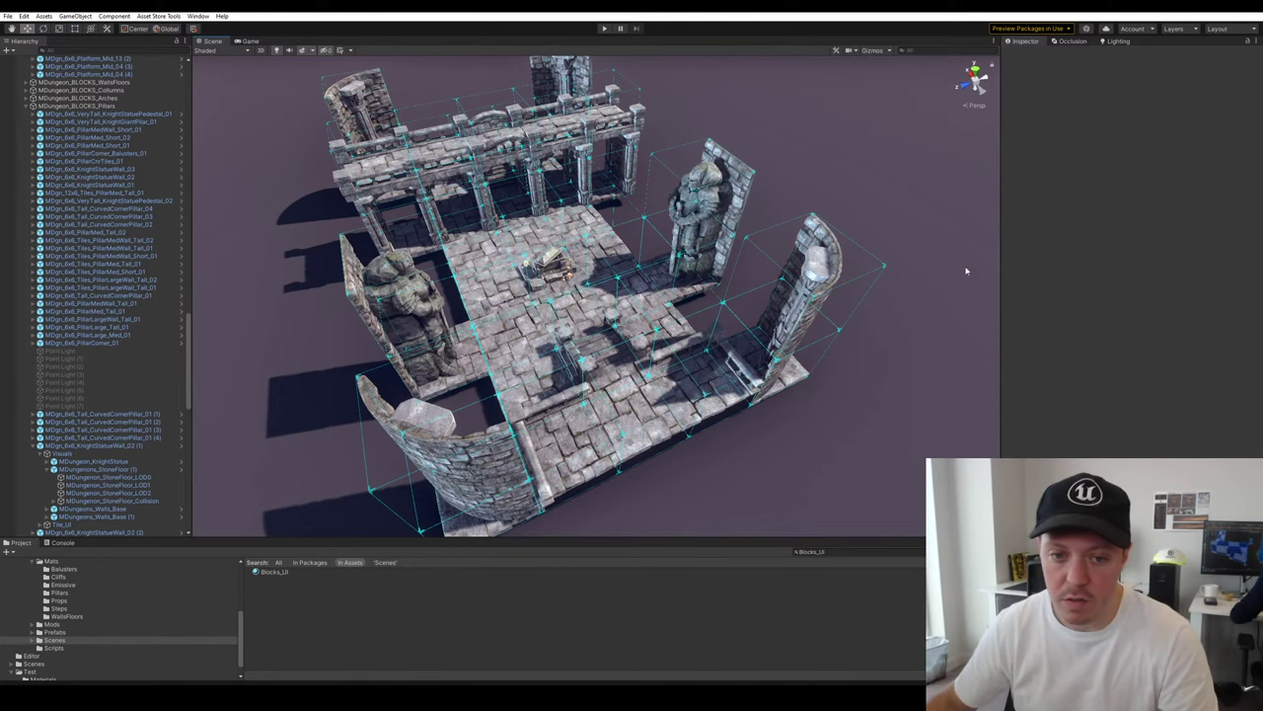
left_click_drag(581, 387, 888, 373, "alt")
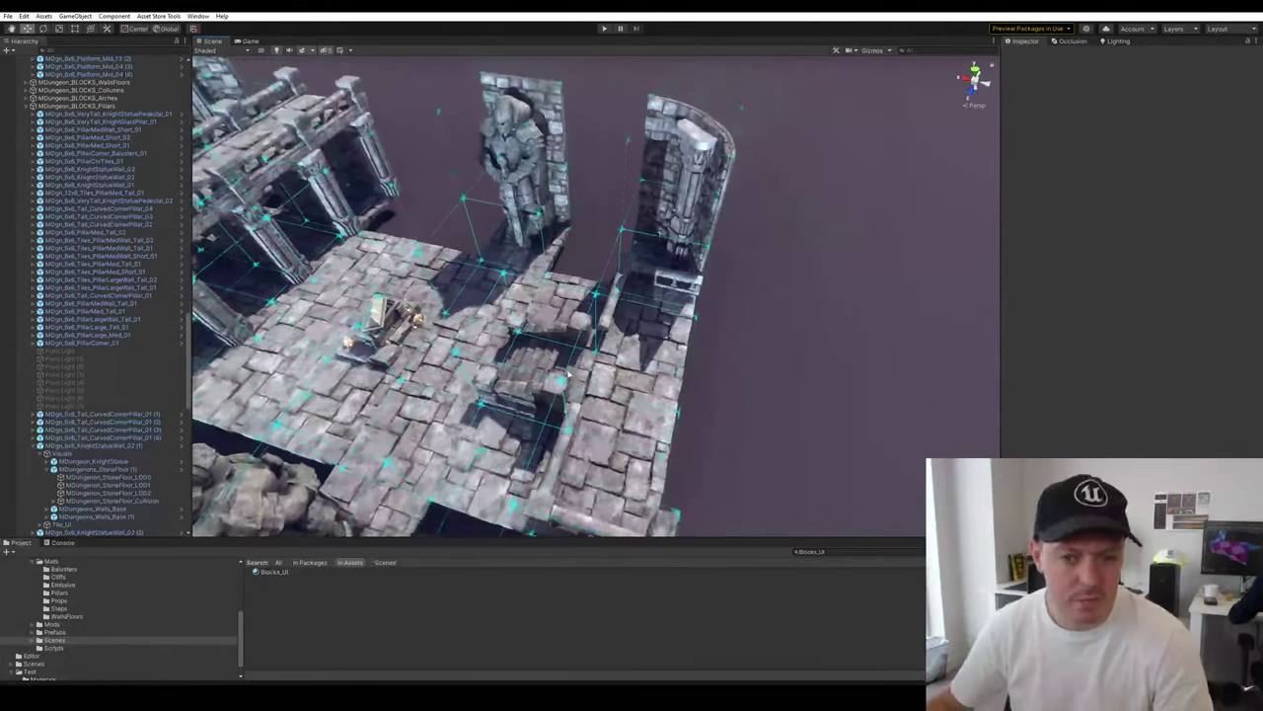
left_click_drag(553, 370, 739, 367, "alt")
key("s")
right_click_drag(739, 367, 708, 396)
key("w")
key("w")
key("w")
key("s")
left_click(770, 388)
key("s")
key("s")
key("a")
key("ctrl+d")
left_click_drag(926, 216, 696, 440)
Rotate the stair pillar copy to -270 degrees about the Y axis
key("f")
key("e")
left_click_drag(608, 325, 1120, 327, "ctrl")
Try the rotated stair pillar copy at another spot along the room's floor edge, and delete it
key("w")
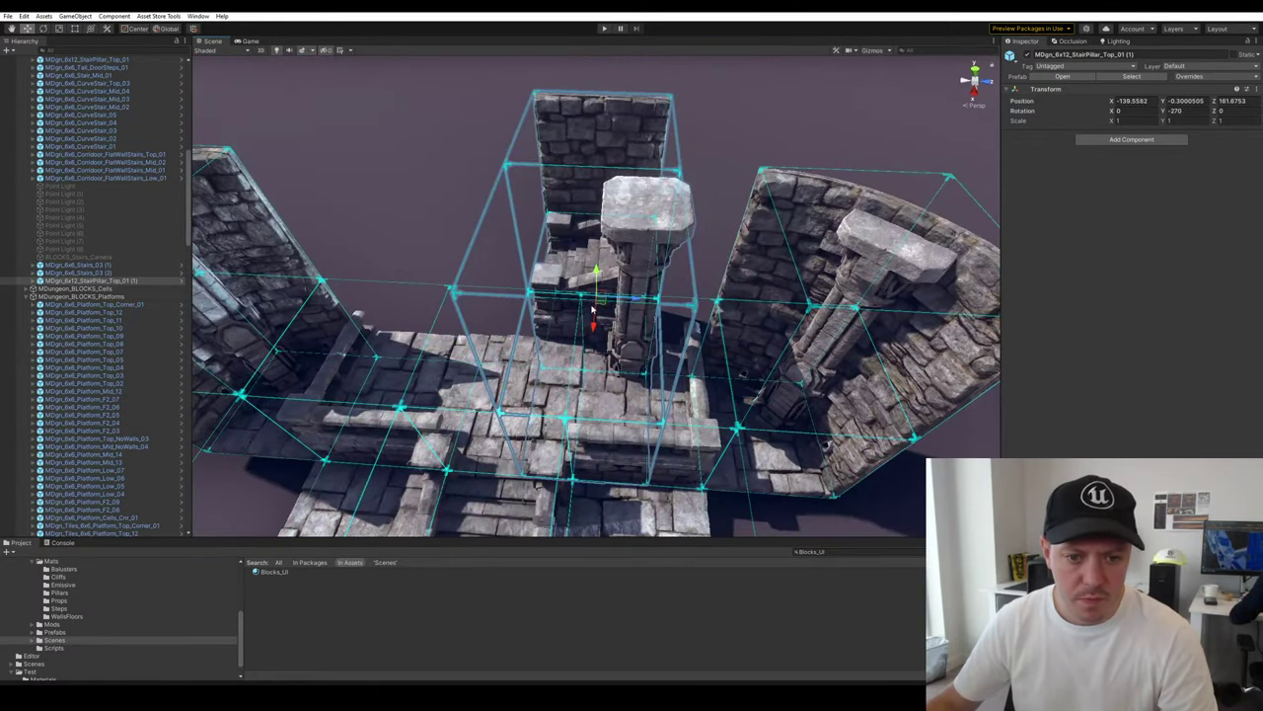
left_click_drag(596, 303, 437, 211, "ctrl")
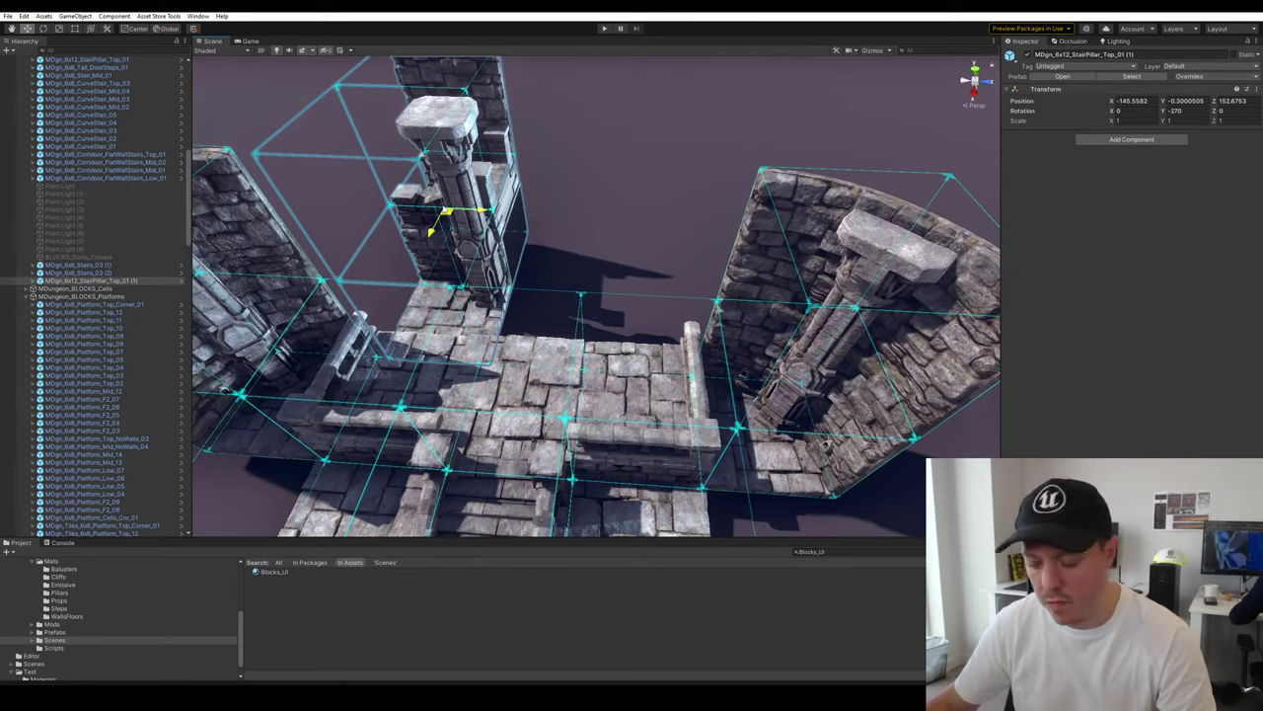
left_click_drag(536, 220, 505, 216, "alt")
key("Delete")
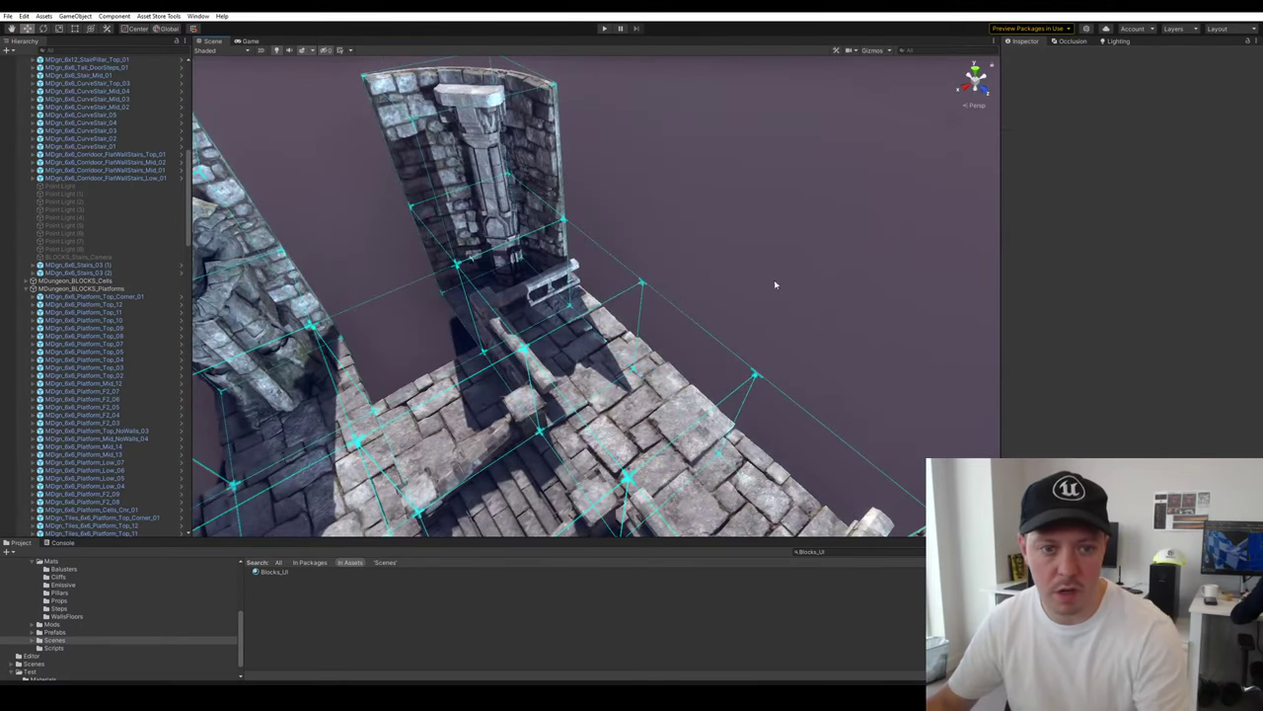
Duplicate the Wall_Front_01 block from the block library and move the copy next to the dungeon platforms
right_click_drag(504, 317, 647, 422)
left_click(508, 268)
left_click(566, 440)
right_click_drag(566, 440, 638, 431)
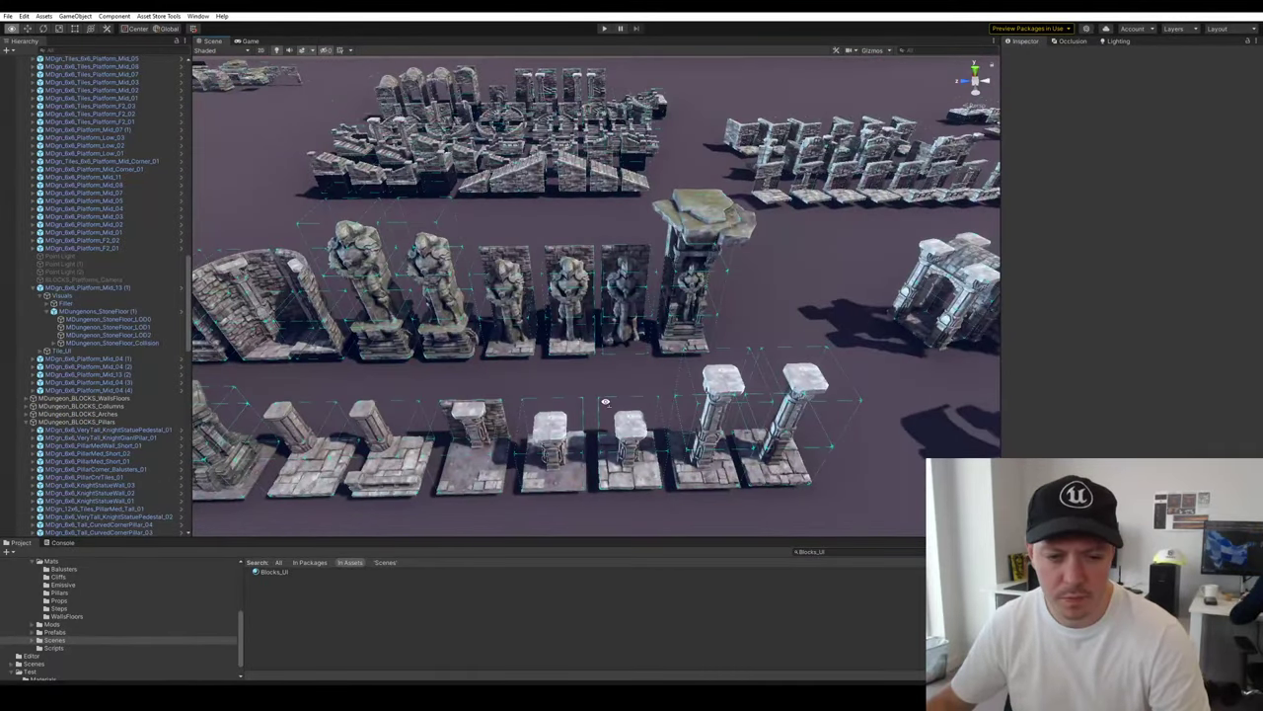
left_click_drag(638, 432, 685, 394, "alt")
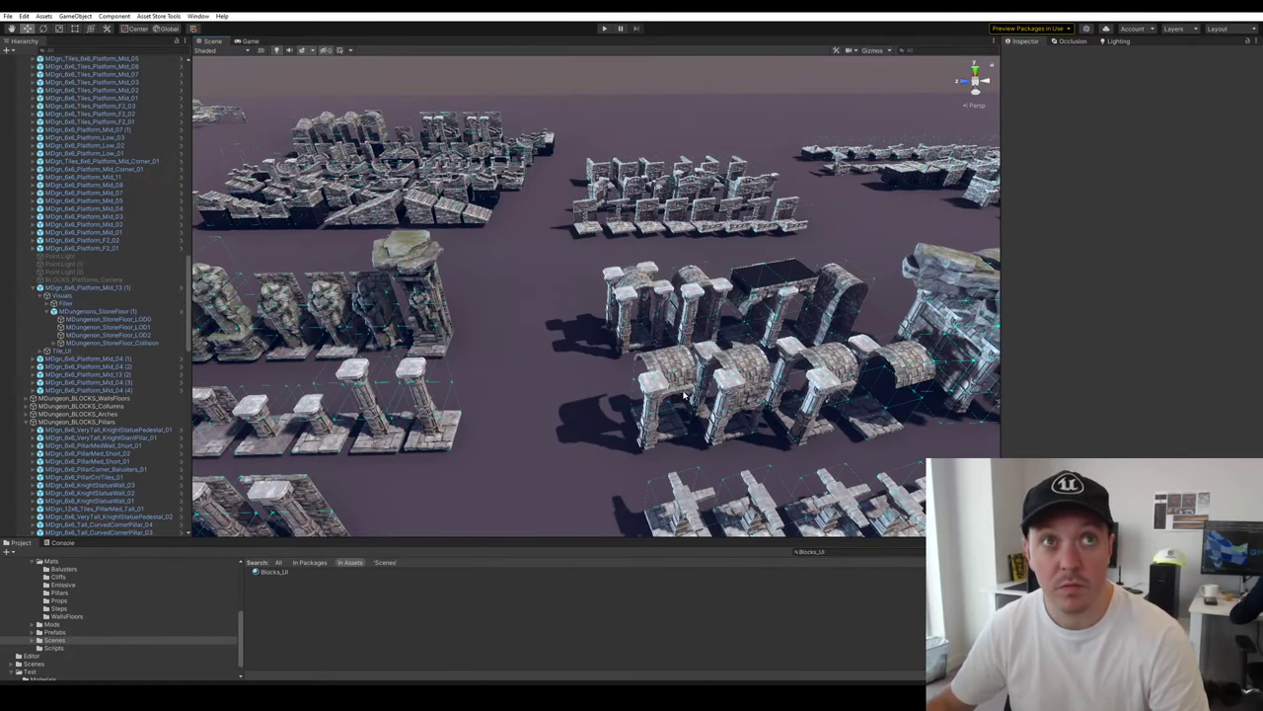
right_click_drag(660, 399, 618, 401)
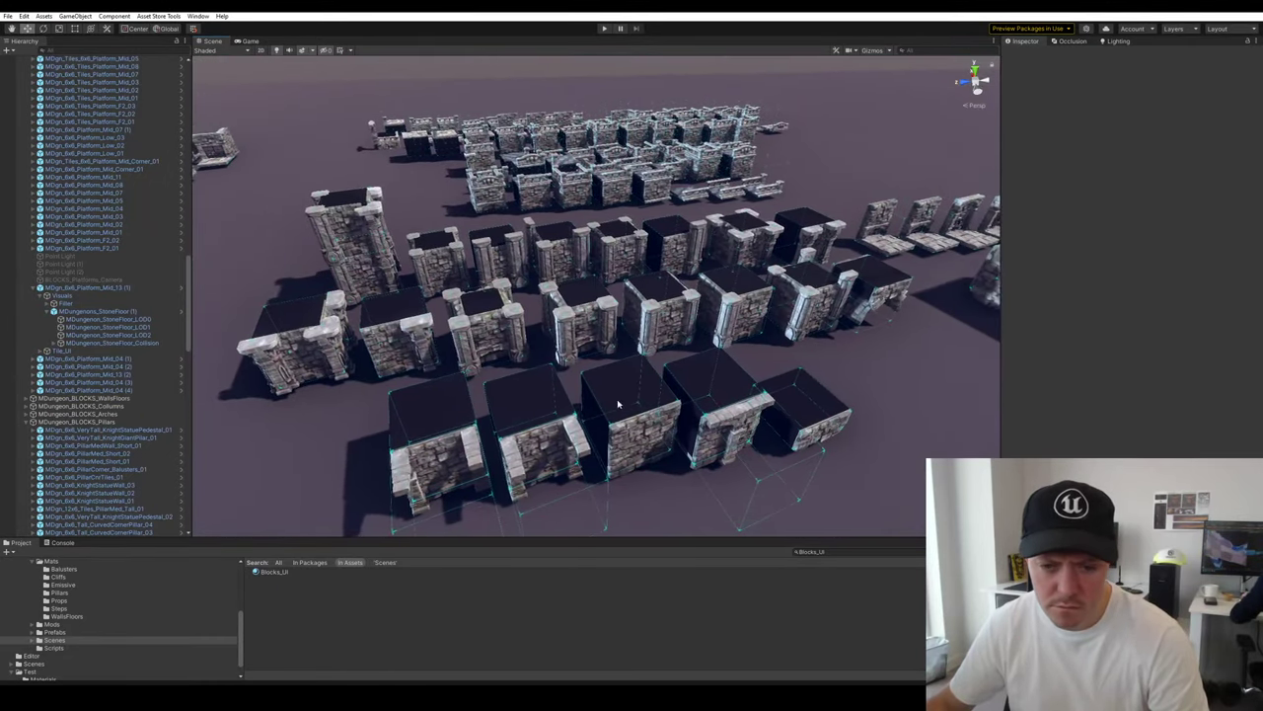
left_click(669, 451)
right_click_drag(670, 450, 474, 409)
key("ctrl+d")
left_click_drag(851, 492, 524, 178)
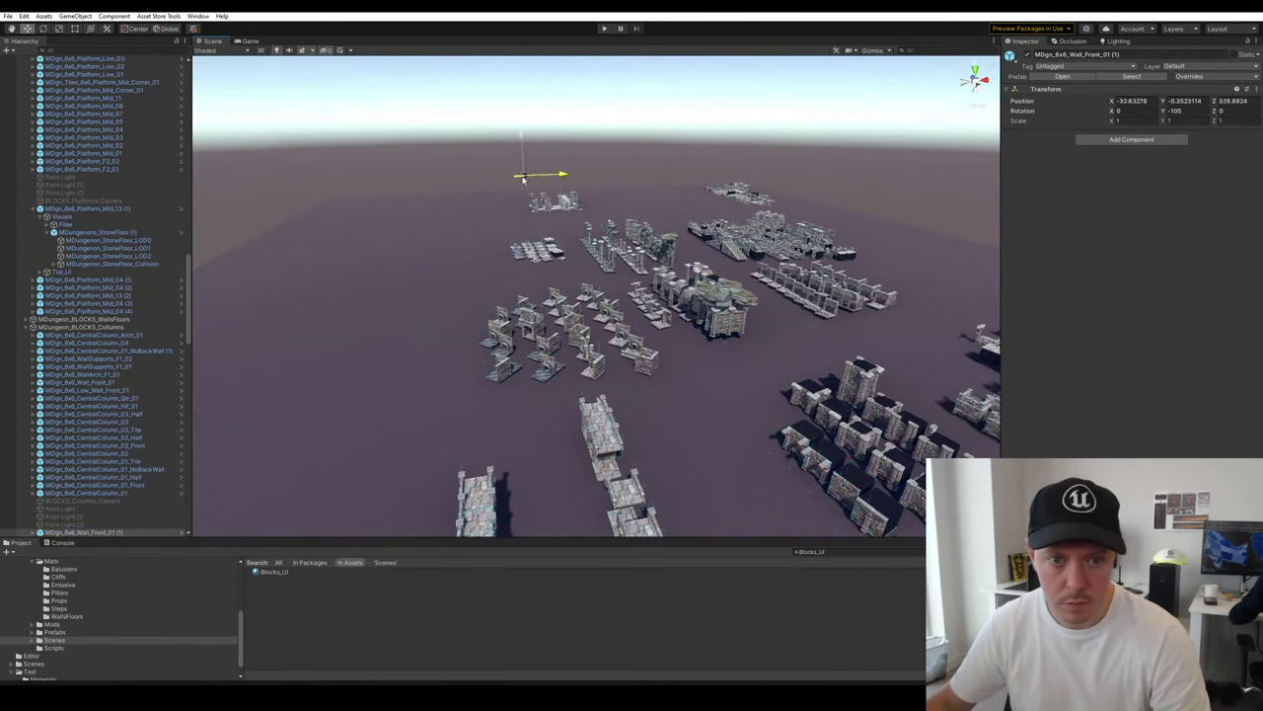
key("f")
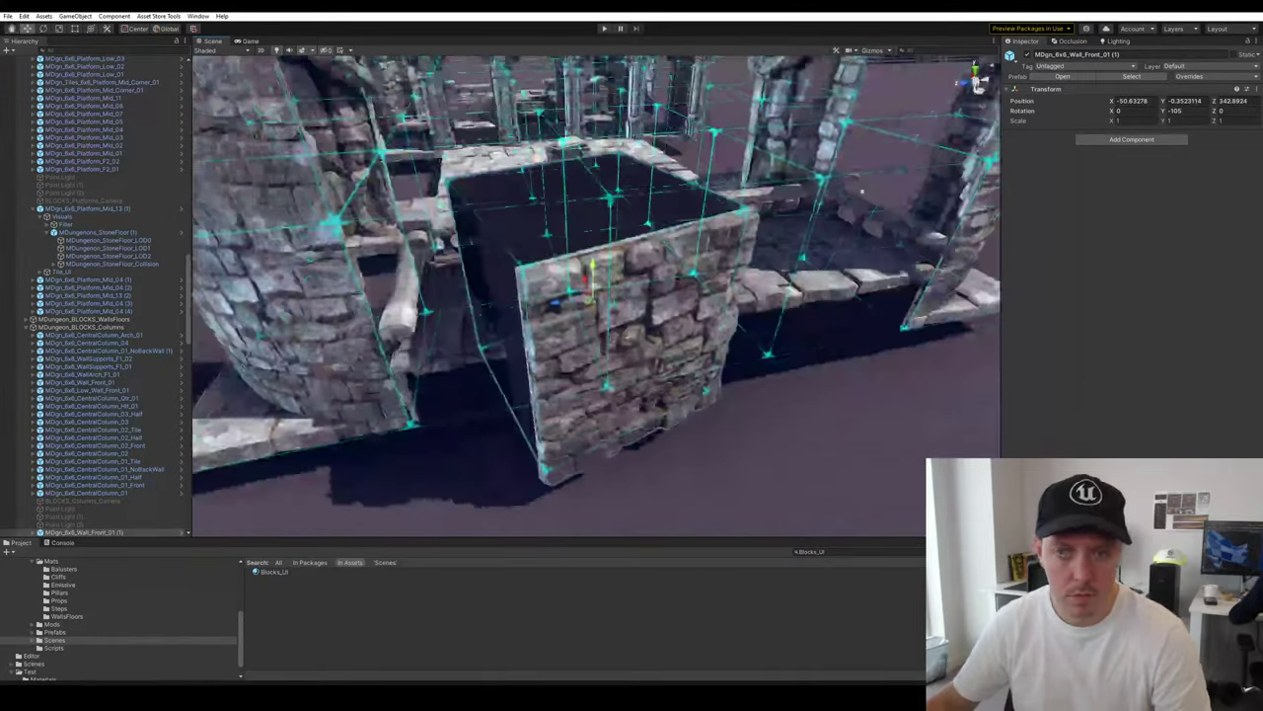
Reset the wall copy's Y rotation to 0 and rotate it to 90 degrees
left_click(1174, 111)
type("0")
key("Return")
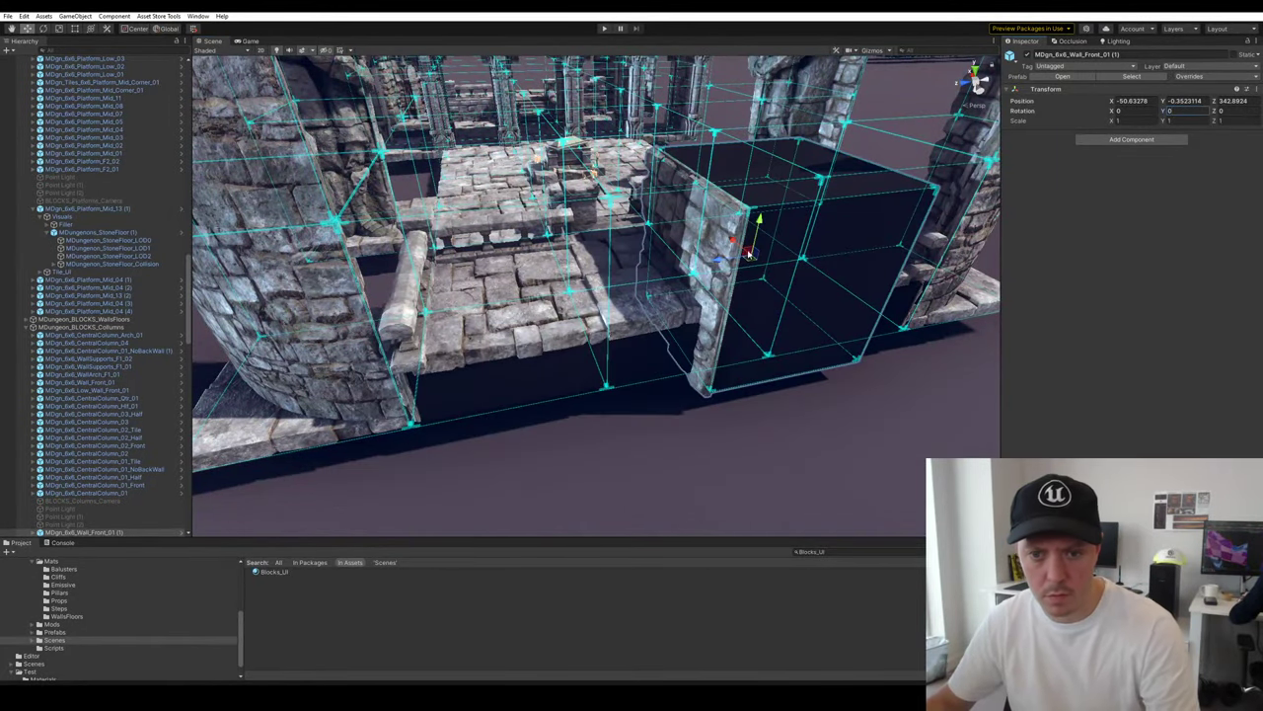
key("e")
left_click_drag(756, 276, 699, 232)
key("f")
key("w")
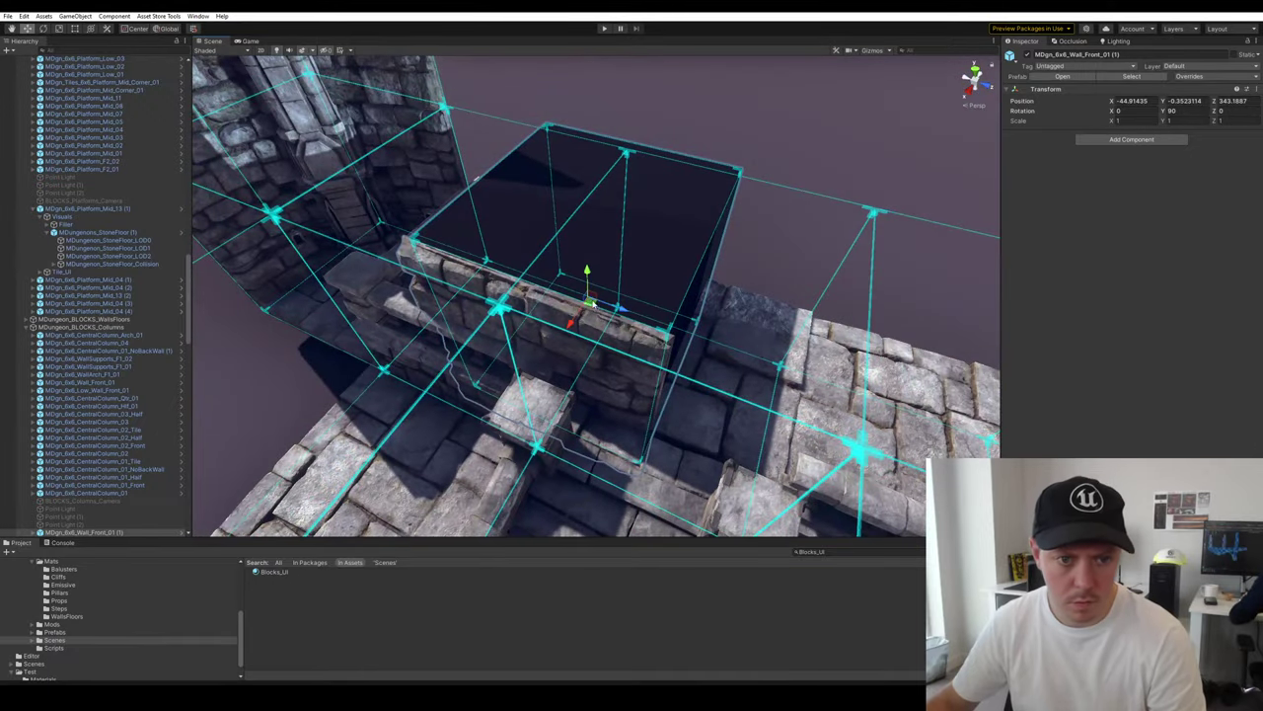
Move the wall to the platform's back edge and vertex-snap its corner to the end of the curved corner wall
left_click_drag(588, 304, 620, 154, "ctrl")
right_click_drag(671, 202, 644, 178)
left_click_drag(682, 233, 562, 323)
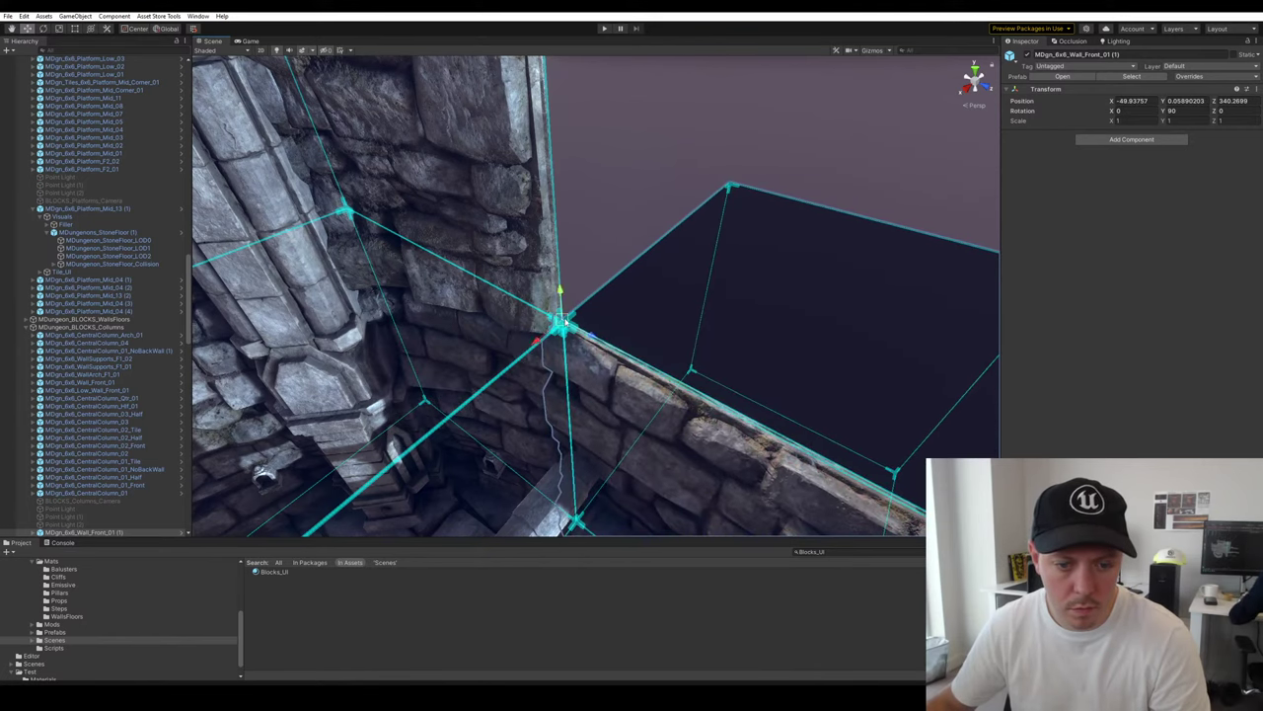
right_click_drag(590, 347, 689, 378)
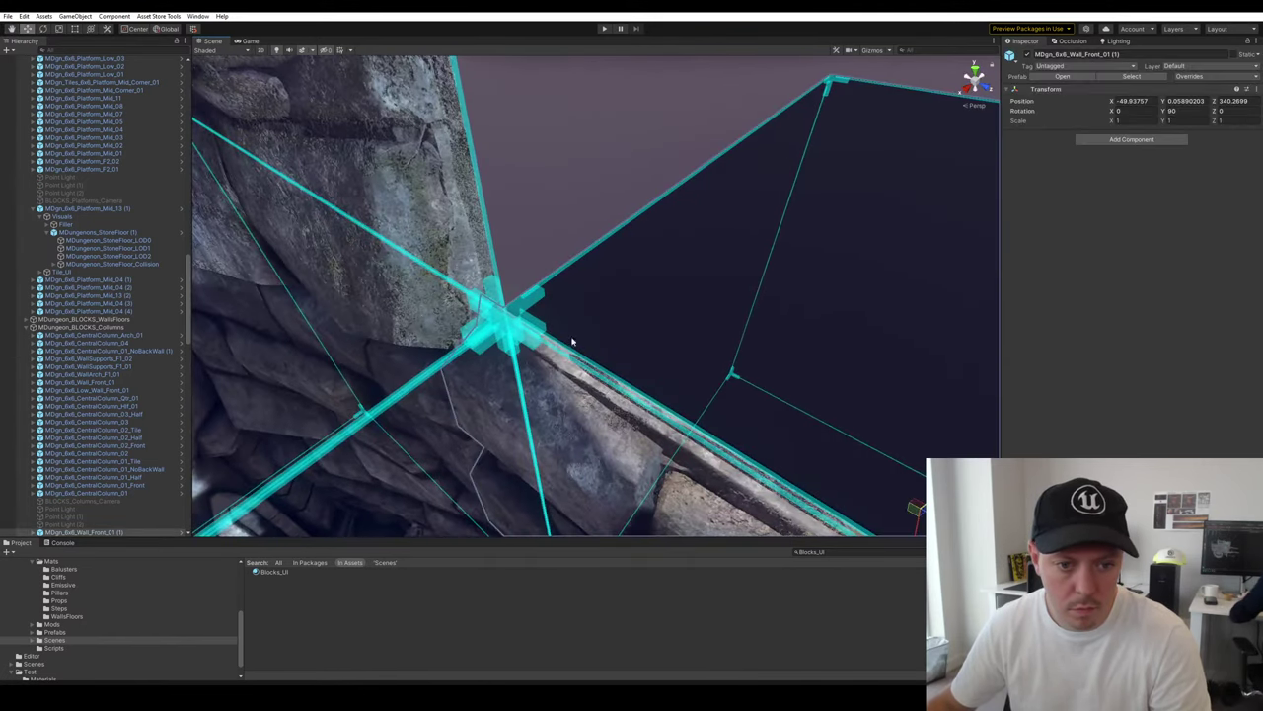
key("v")
left_click_drag(501, 310, 507, 316)
left_click(611, 308)
right_click_drag(612, 308, 592, 277)
Duplicate the wall, stack the copy above it, and vertex-snap its upper corner to the top of the curved wall
left_click(685, 279)
key("ctrl+d")
left_click_drag(523, 254, 501, 100)
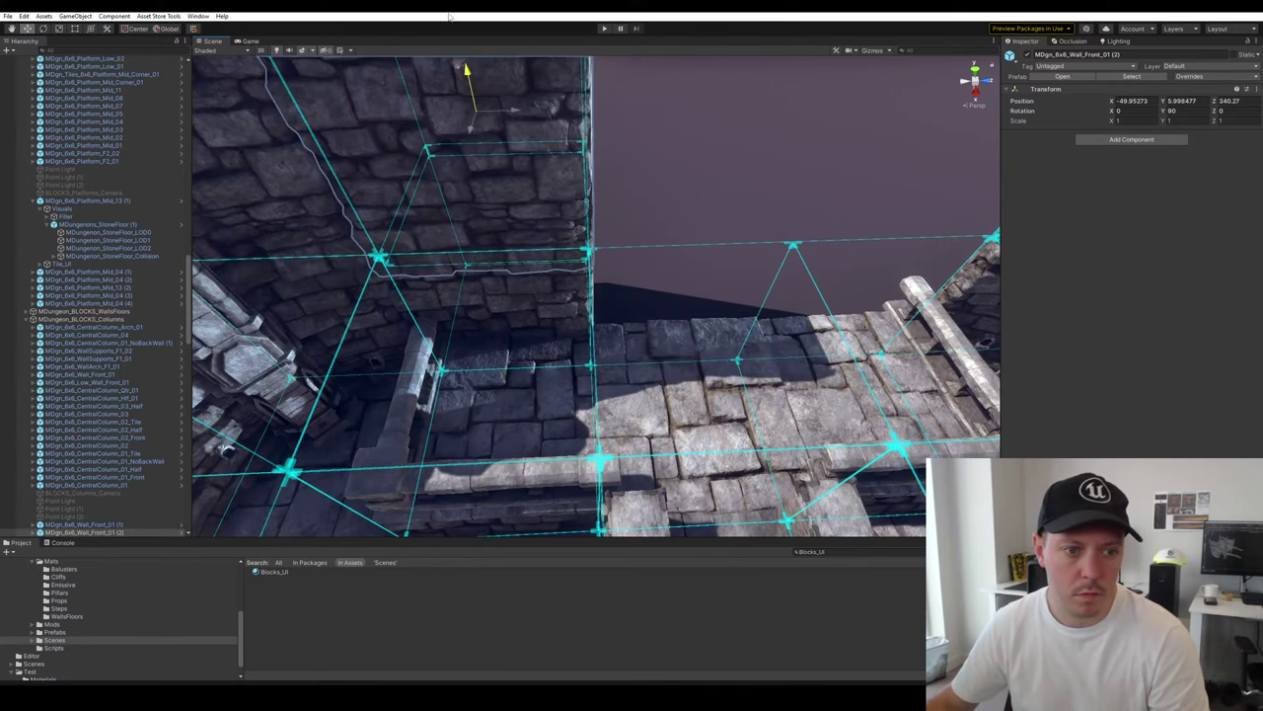
left_click_drag(449, 17, 480, 129)
right_click_drag(717, 296, 649, 158)
left_click_drag(572, 327, 573, 231)
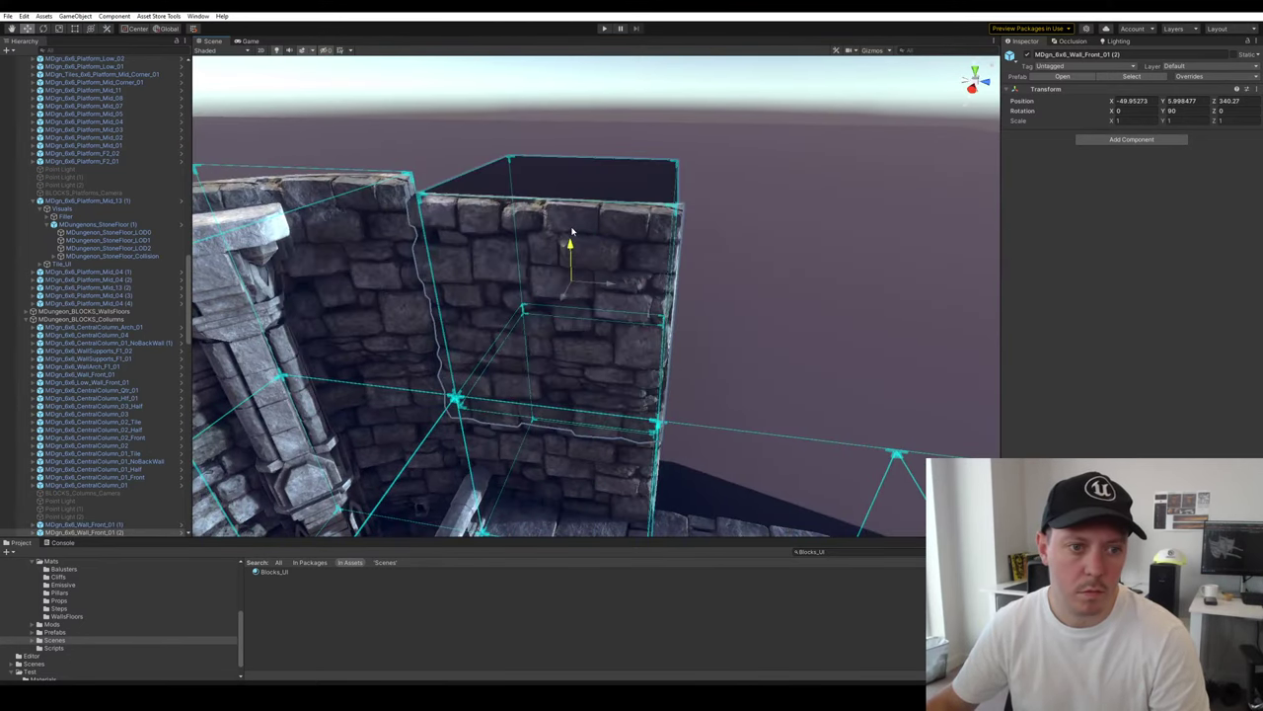
key("v")
left_click_drag(415, 195, 411, 173)
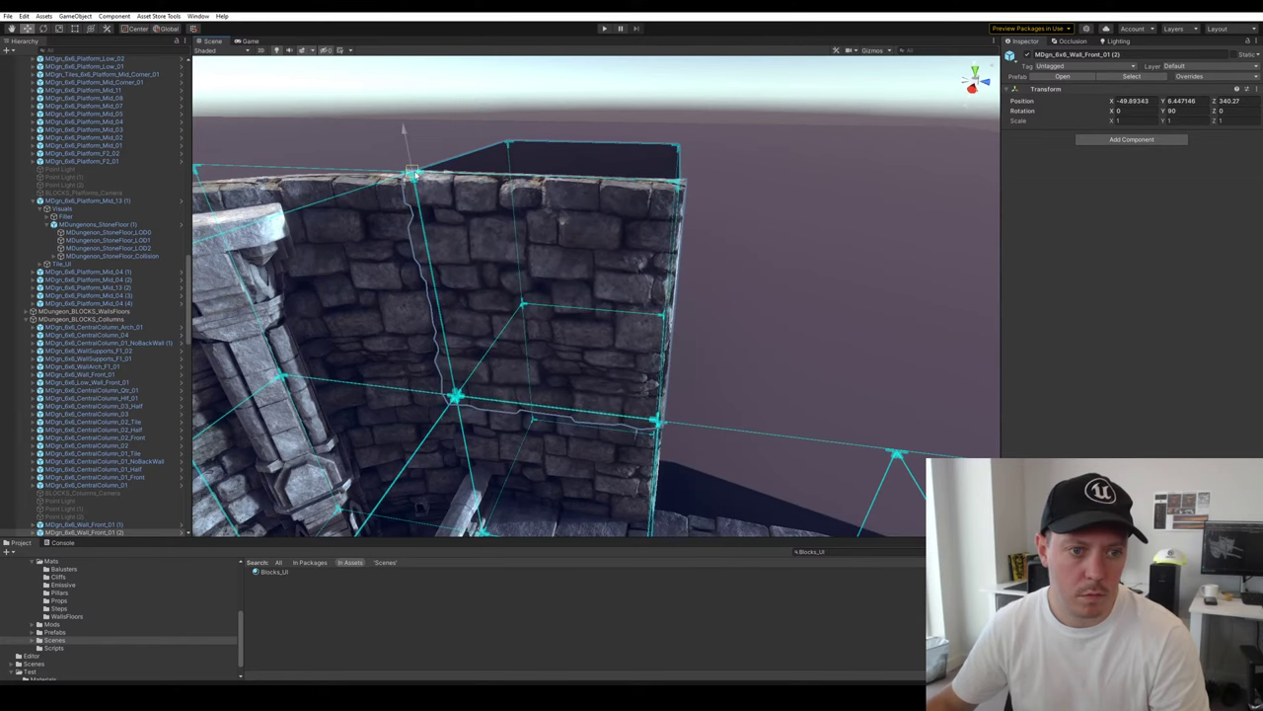
Set the move increment snap to 0.5 on the X, Y and Z axes
left_click(865, 237)
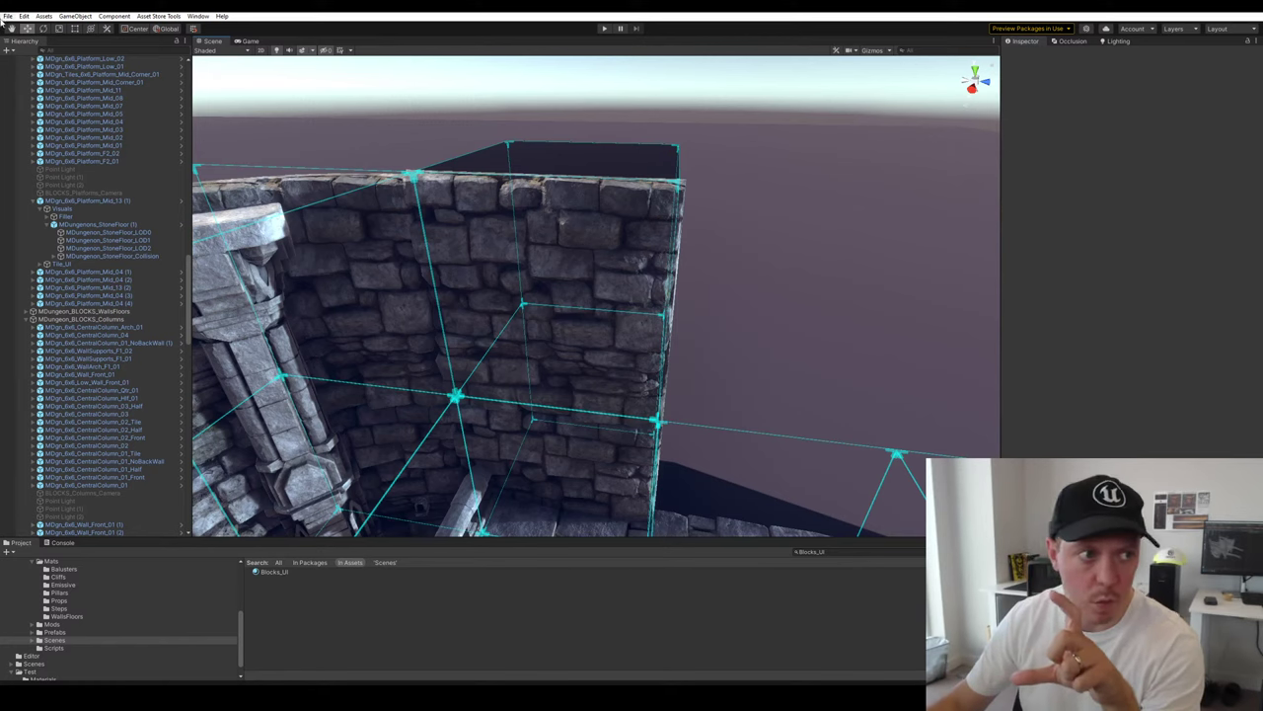
left_click(44, 16)
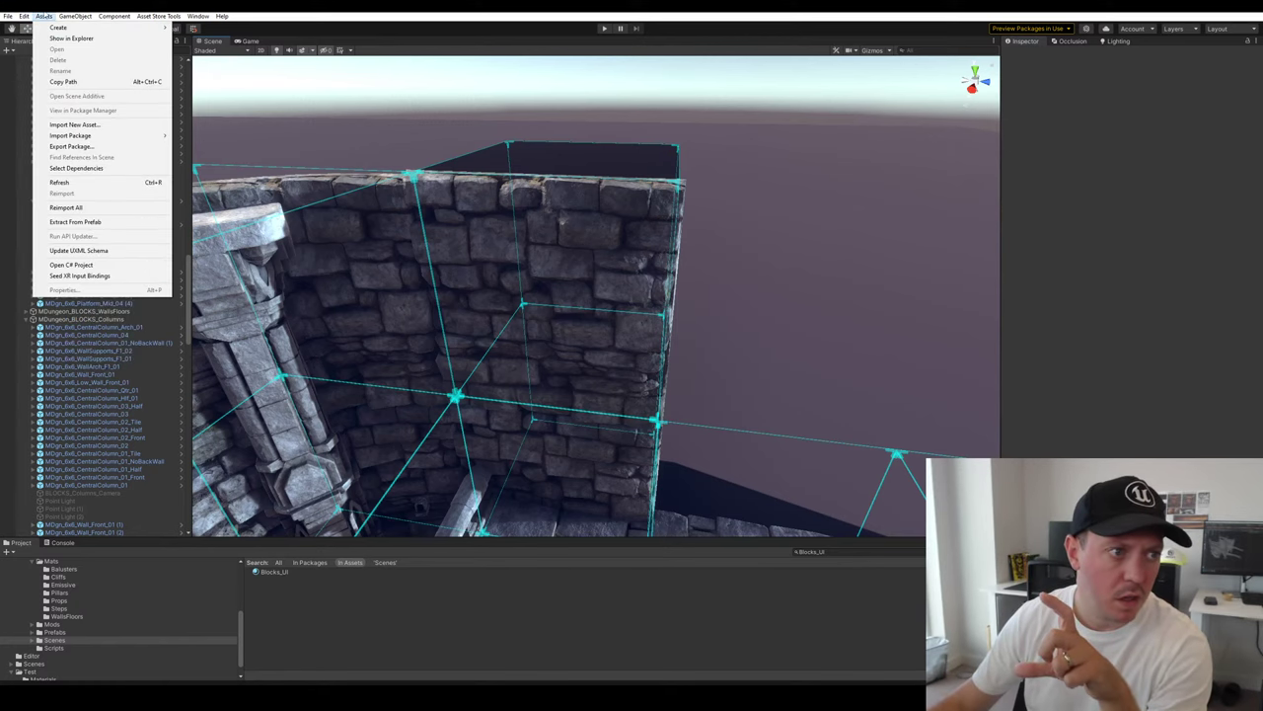
mouse_move(61, 21)
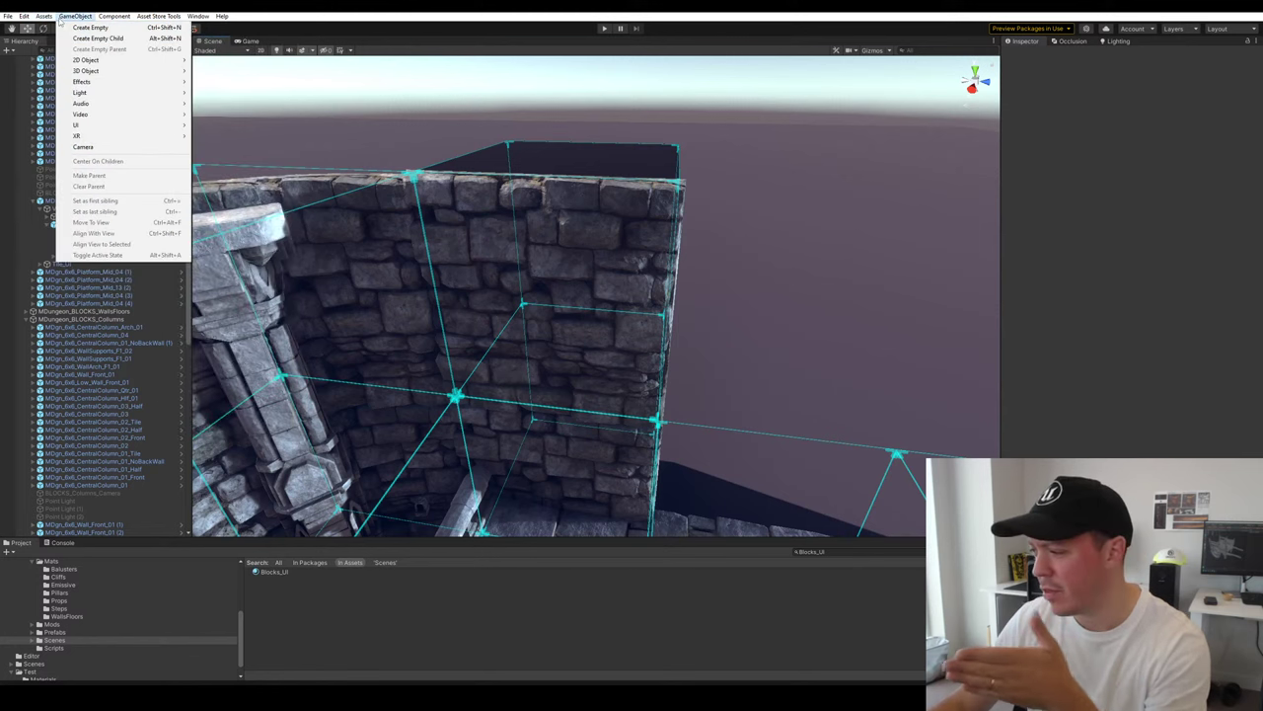
mouse_move(24, 16)
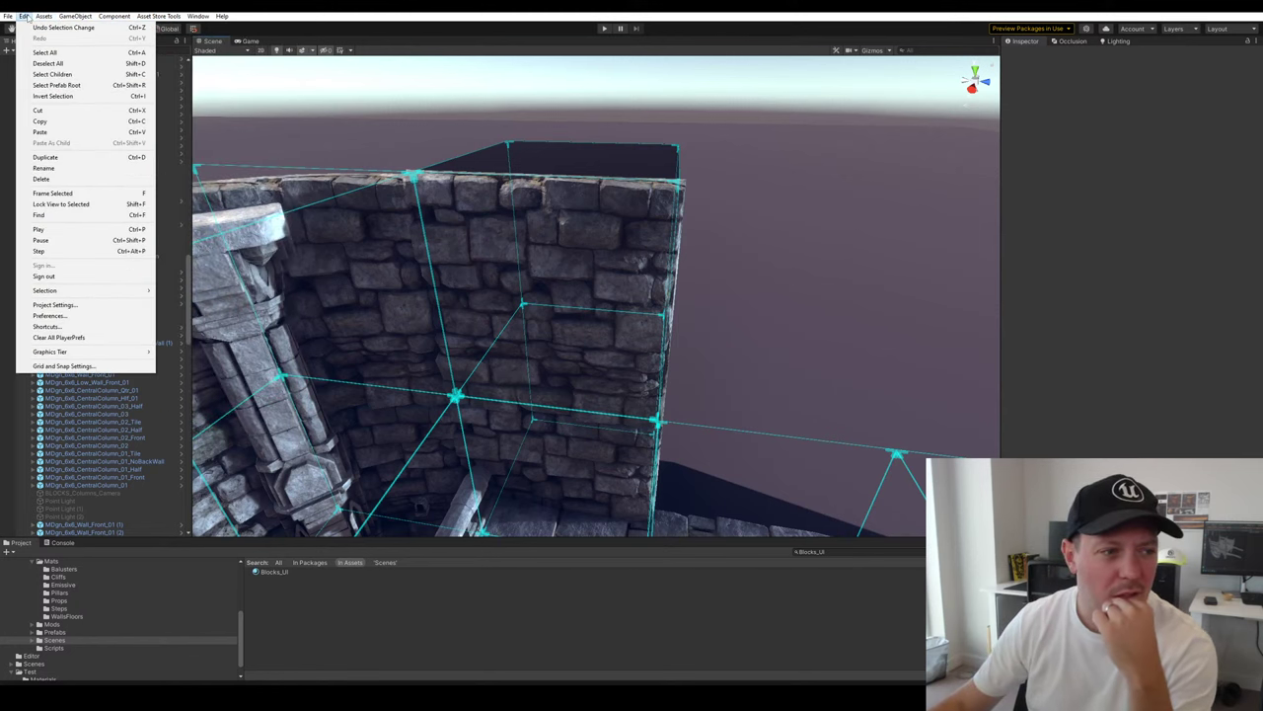
left_click(62, 365)
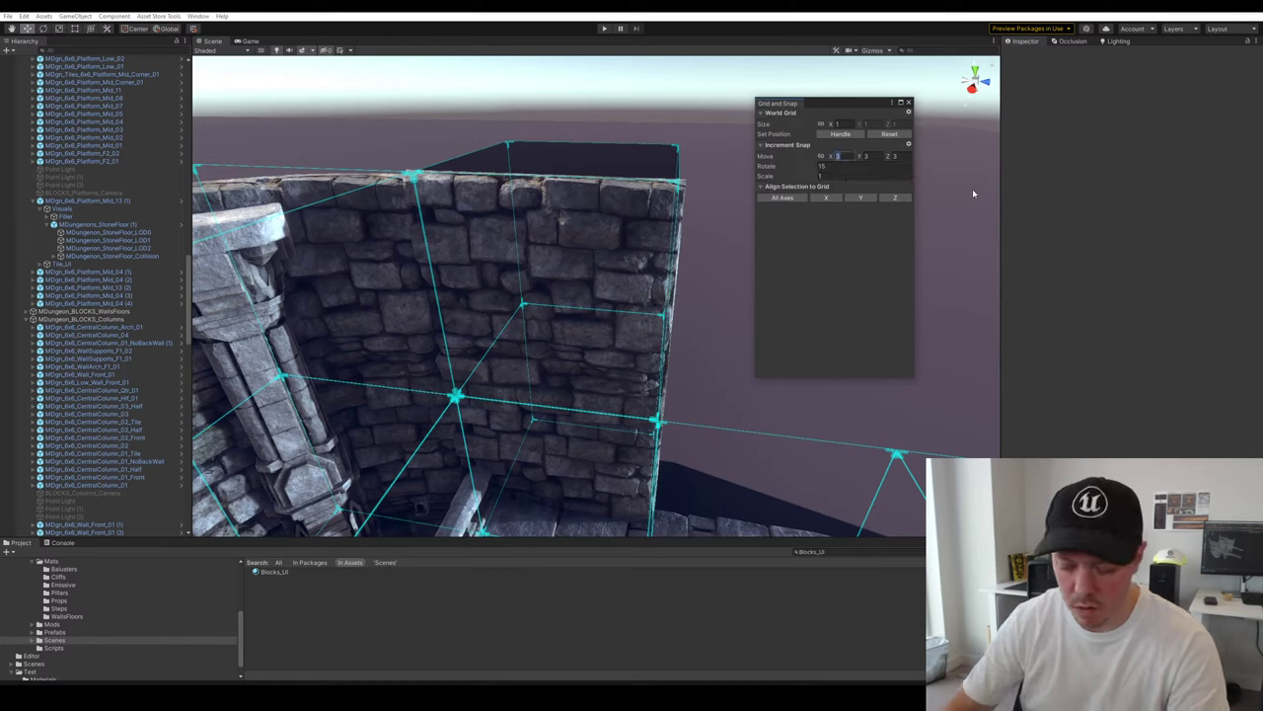
type("0.5")
key("Tab")
type("0.5")
key("Tab")
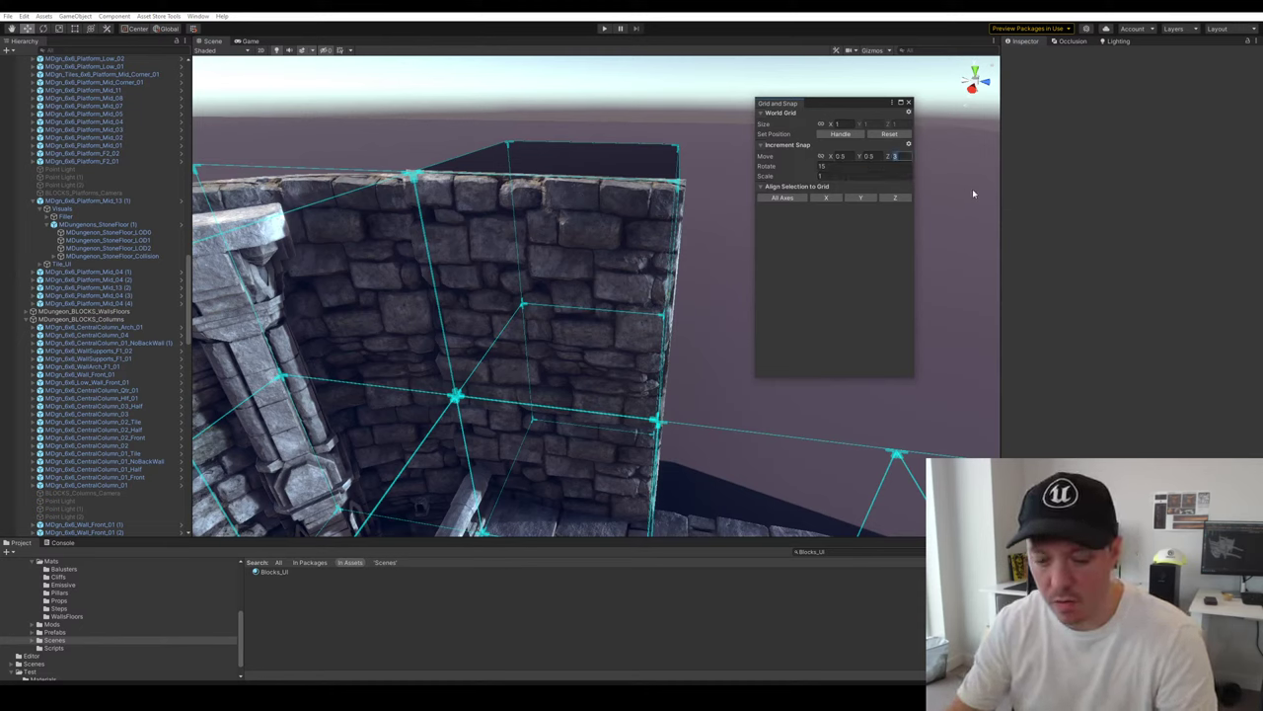
type("0.5")
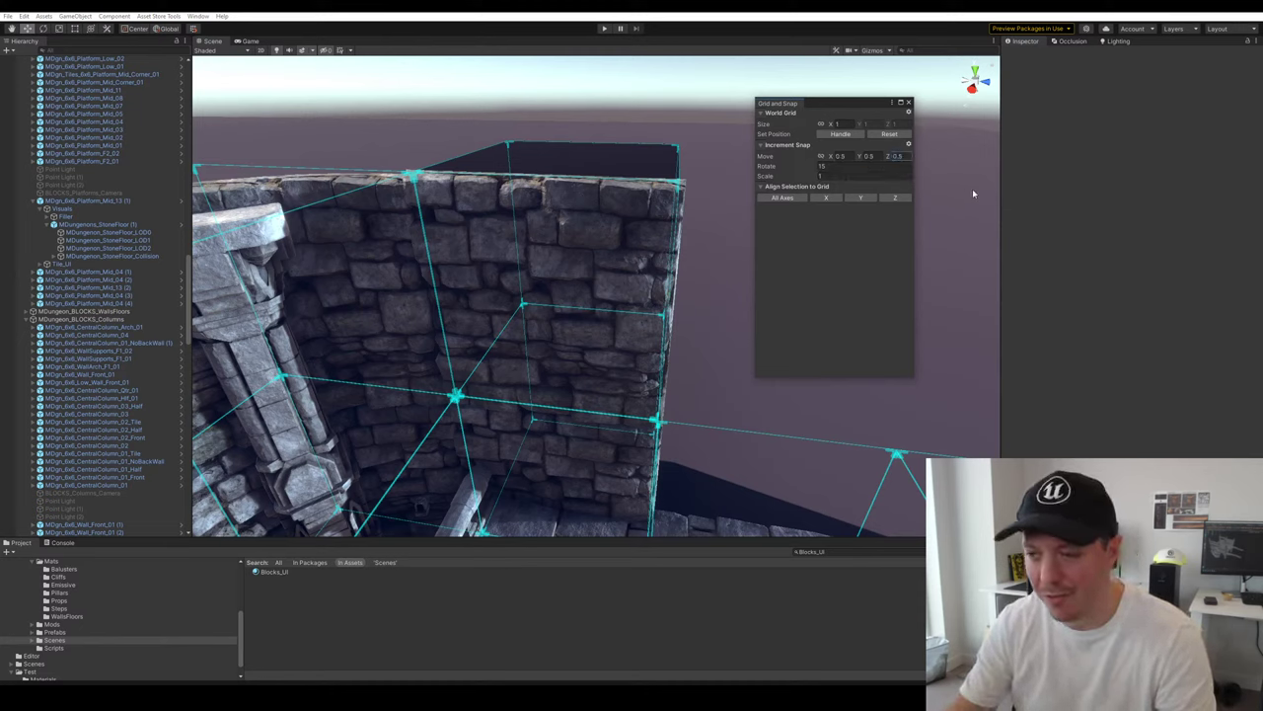
left_click(909, 103)
Try stacking a third wall copy on top of the upper wall segment, and delete it
right_click_drag(832, 265, 719, 274)
key("s")
left_click(643, 296)
right_click_drag(662, 302, 707, 264)
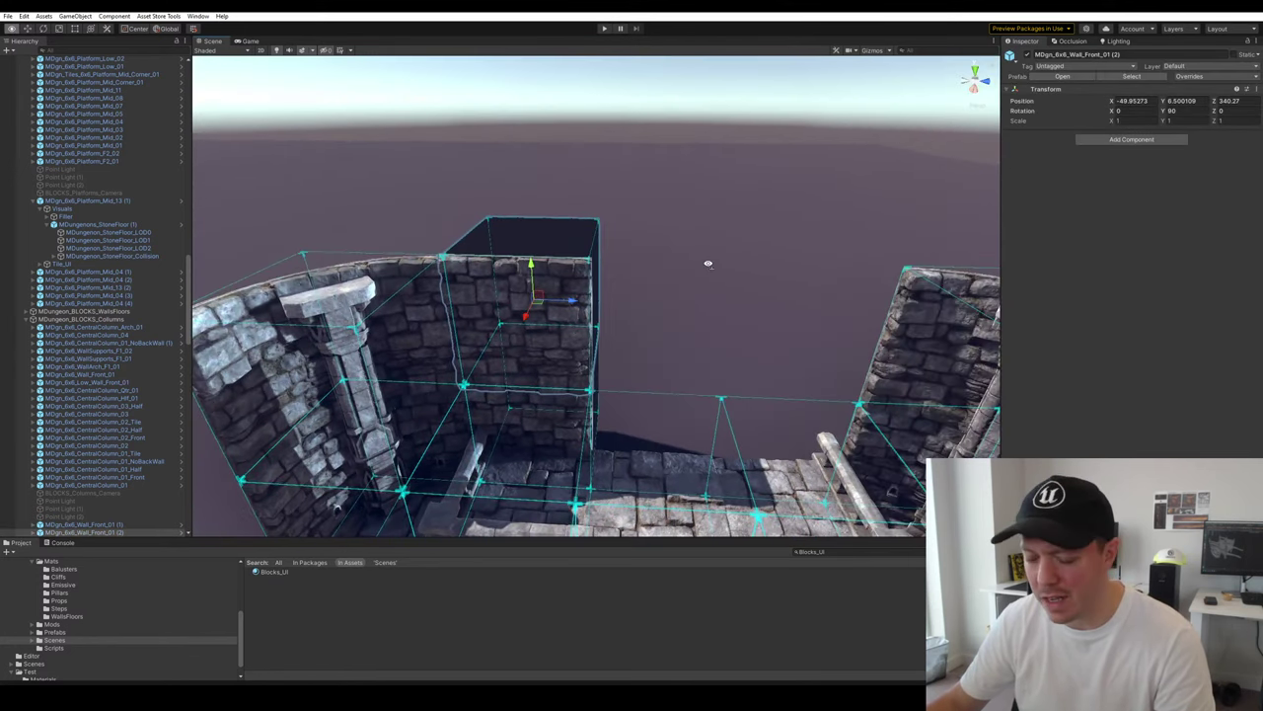
left_click_drag(708, 263, 536, 106, "alt")
key("ctrl+d")
left_click(667, 203)
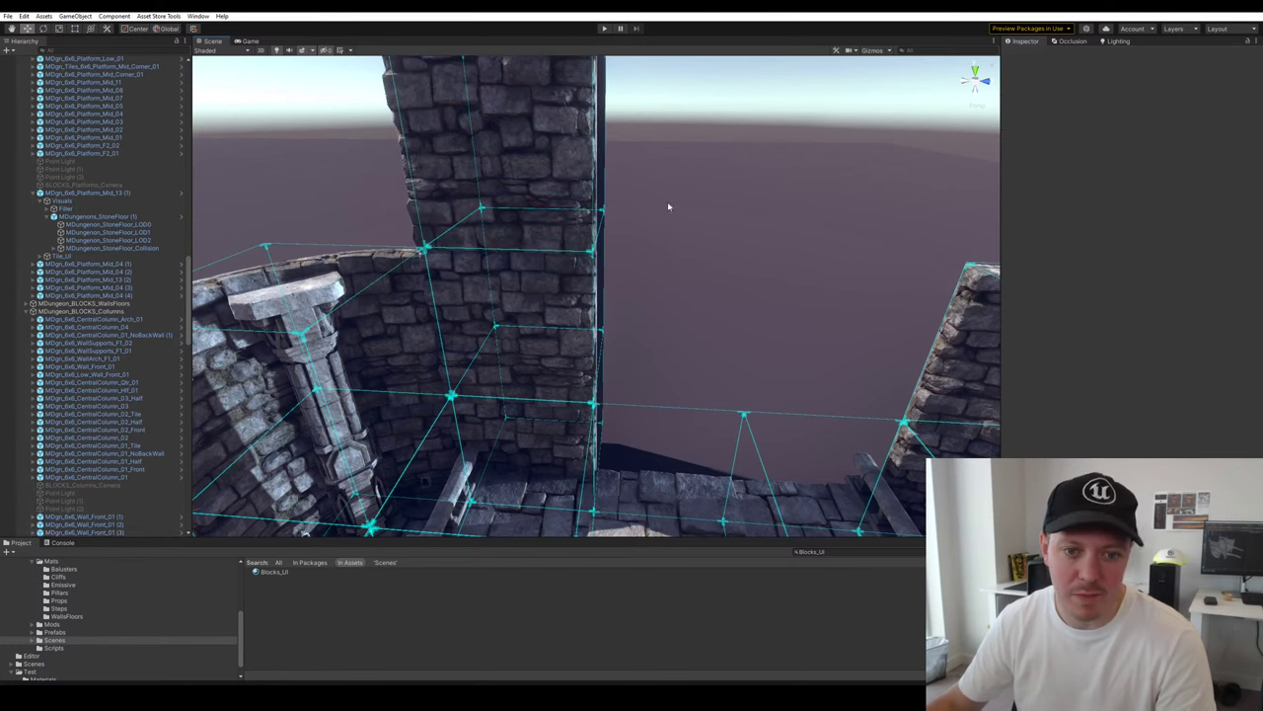
right_click_drag(652, 225, 621, 249)
left_click(563, 220)
key("Delete")
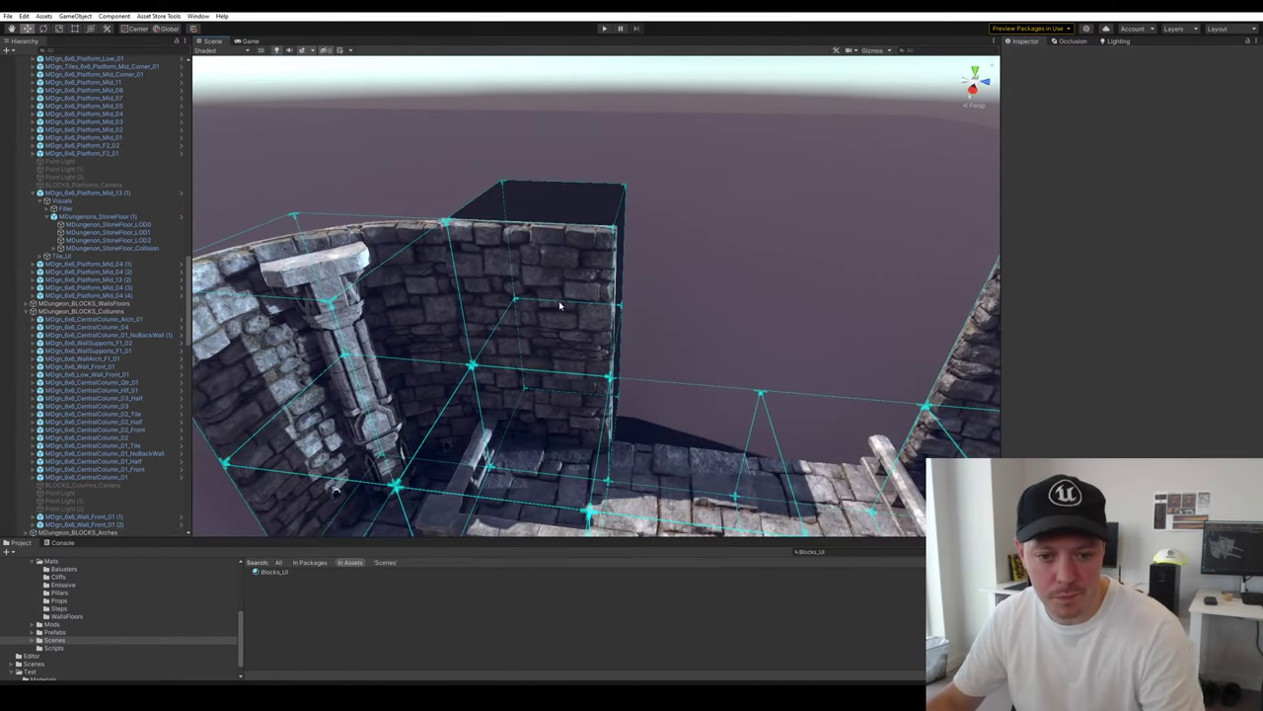
Duplicate the two stacked wall pieces and move the copies to the opposite side of the platform, beside the other curved corner
left_click(558, 305)
left_click(566, 392, "shift")
right_click_drag(568, 389, 655, 366)
key("ctrl+d")
key("ctrl+d")
left_click_drag(549, 353, 801, 343)
left_click(867, 153)
right_click_drag(866, 153, 765, 213)
left_click(758, 194)
left_click_drag(748, 235, 637, 218)
left_click(882, 189)
Delete the extra wall copy from the gap between the two wall stacks
key("w")
right_click_drag(883, 189, 760, 333)
key("s")
left_click(691, 242)
key("Delete")
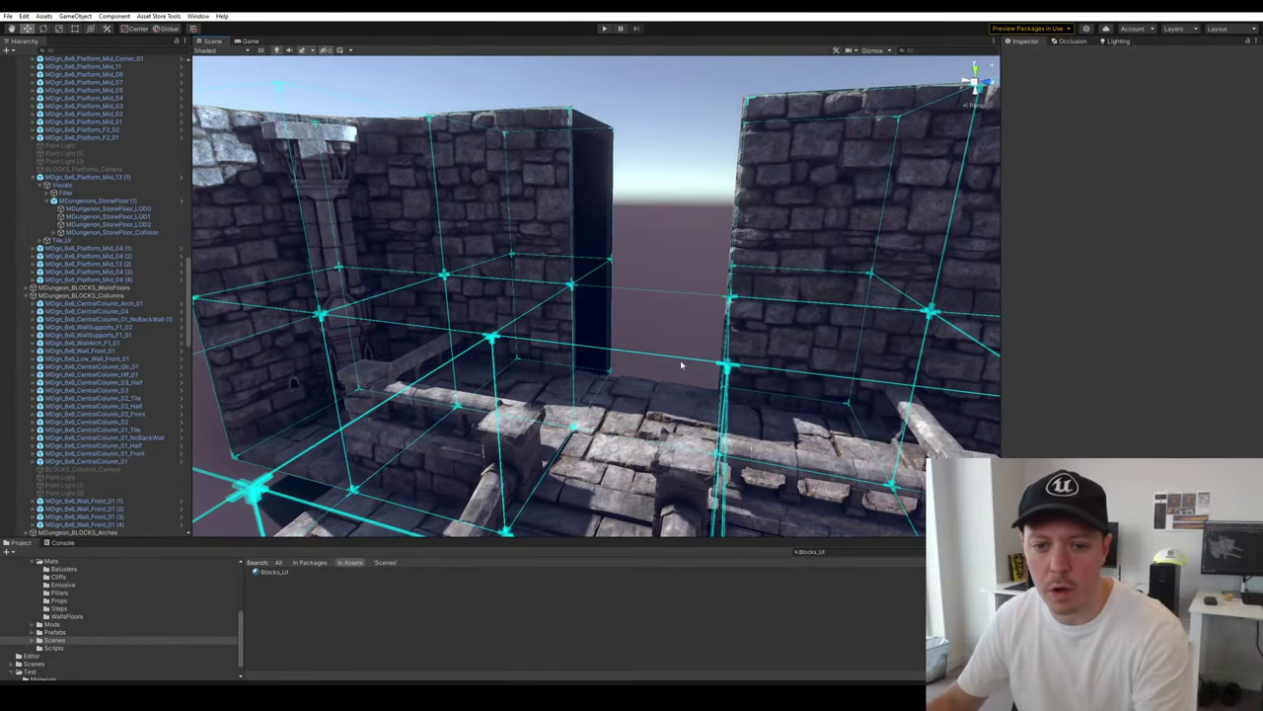
Examine the opening between the walls, the balustrades and the curved corner pillar up close
key("w")
right_click_drag(682, 364, 643, 334)
left_click_drag(642, 336, 679, 339, "alt")
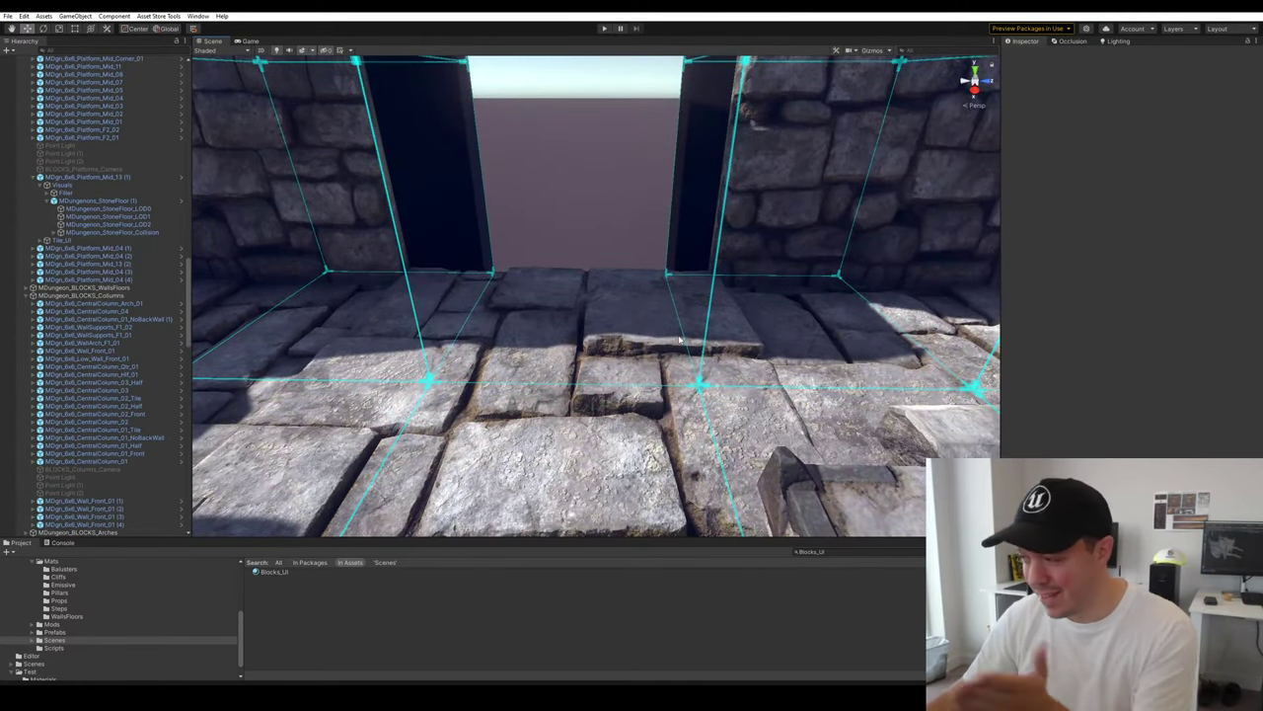
left_click_drag(666, 345, 718, 312, "alt")
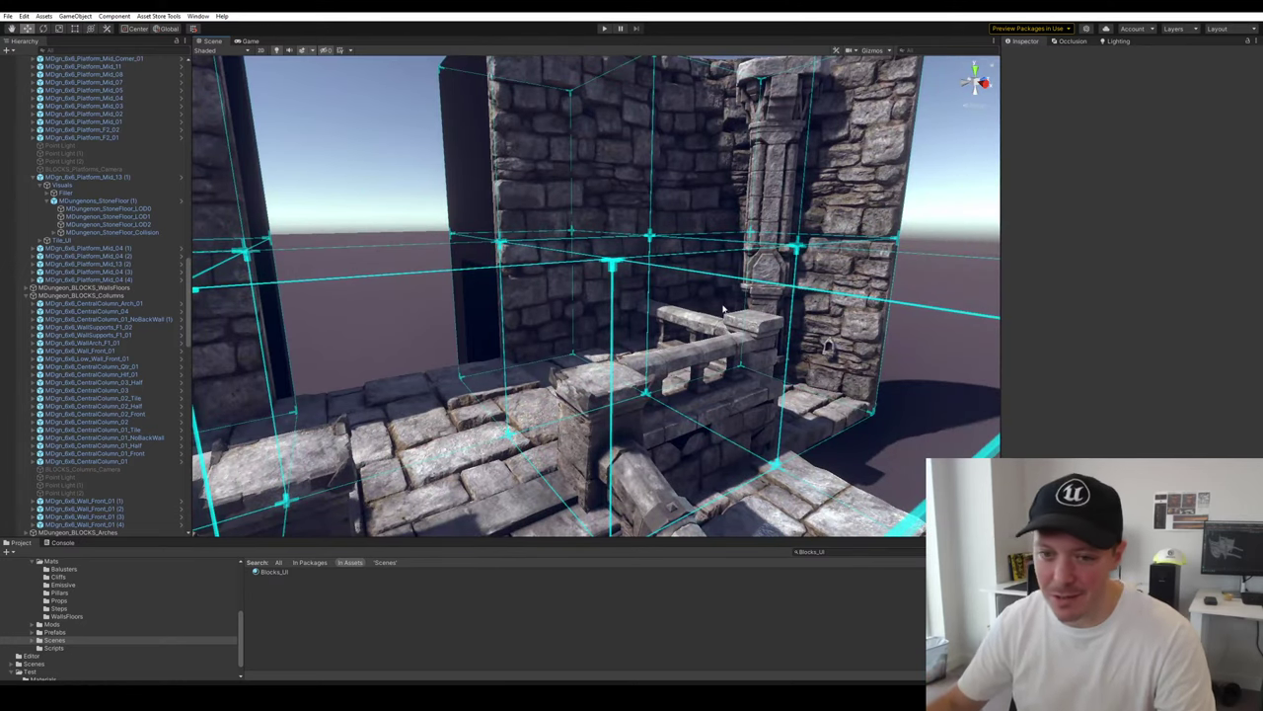
right_click_drag(766, 319, 881, 288)
scroll(760, 300, "down", 1)
key("w")
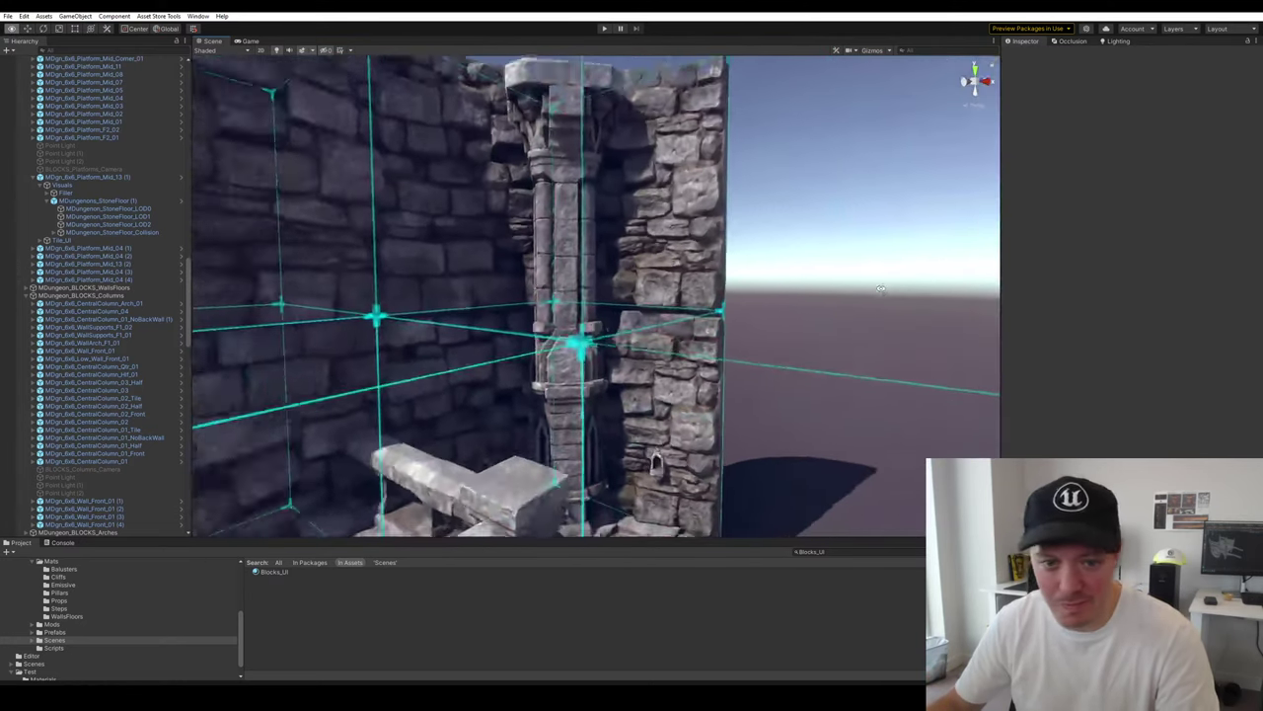
left_click_drag(880, 288, 866, 285, "alt")
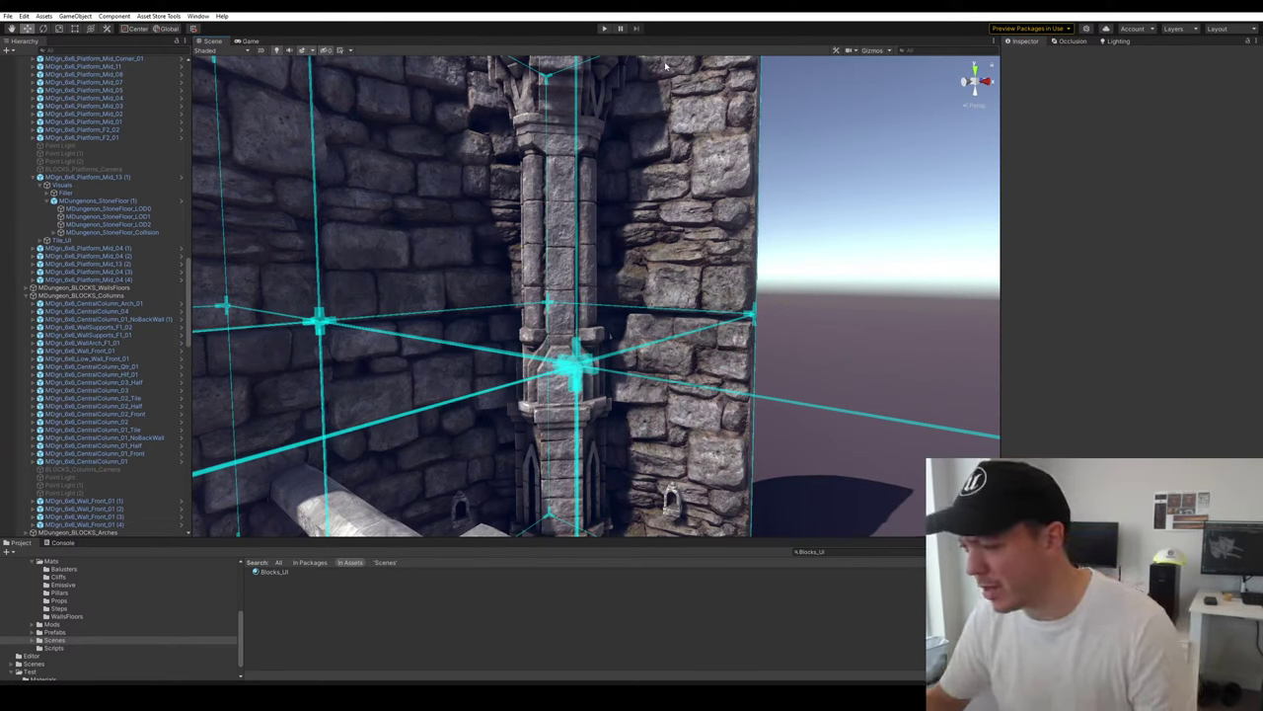
scroll(852, 267, "down", 3)
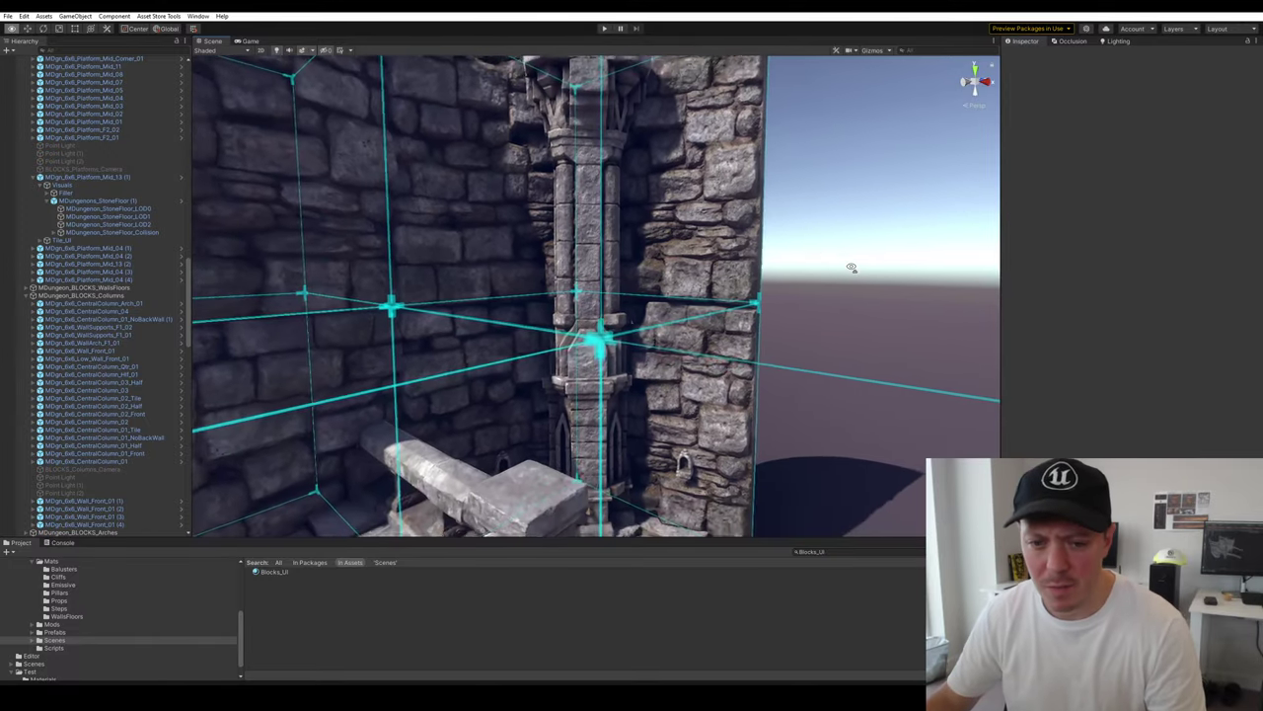
Survey the rows of modular dungeon blocks for usable pieces and return to the gap between the walls
right_click_drag(852, 267, 179, 368)
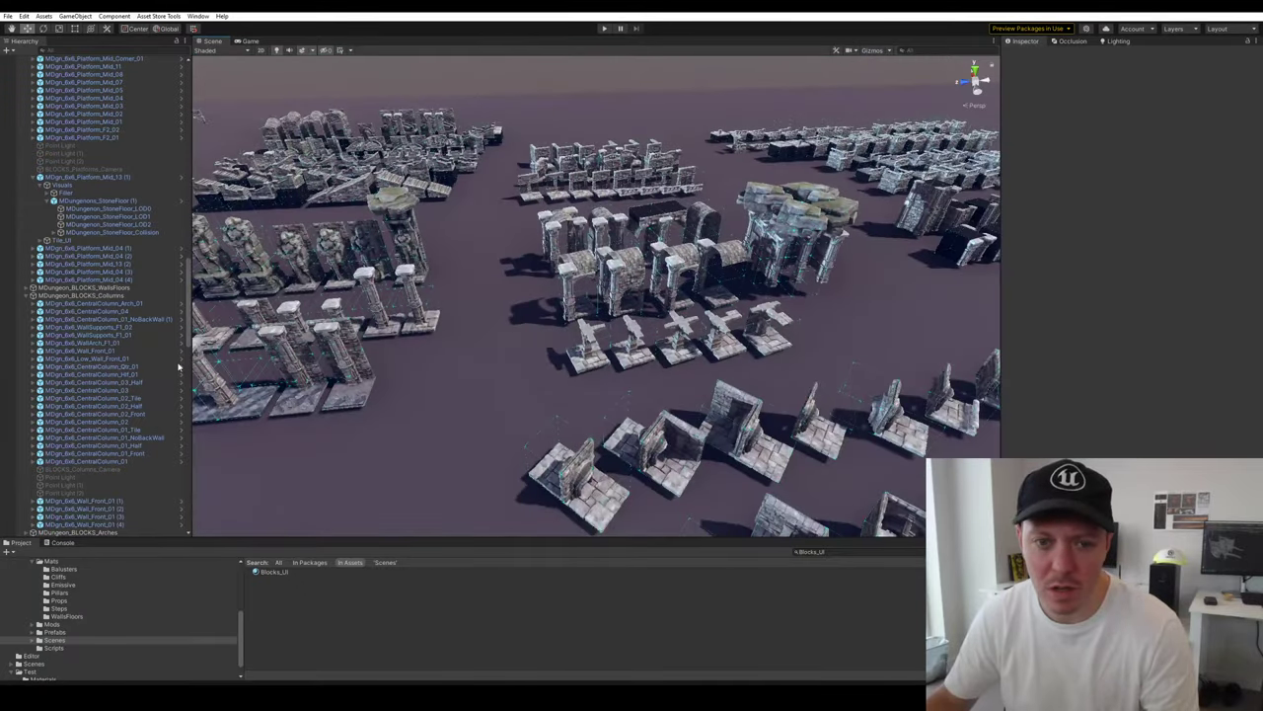
right_click_drag(623, 348, 638, 392)
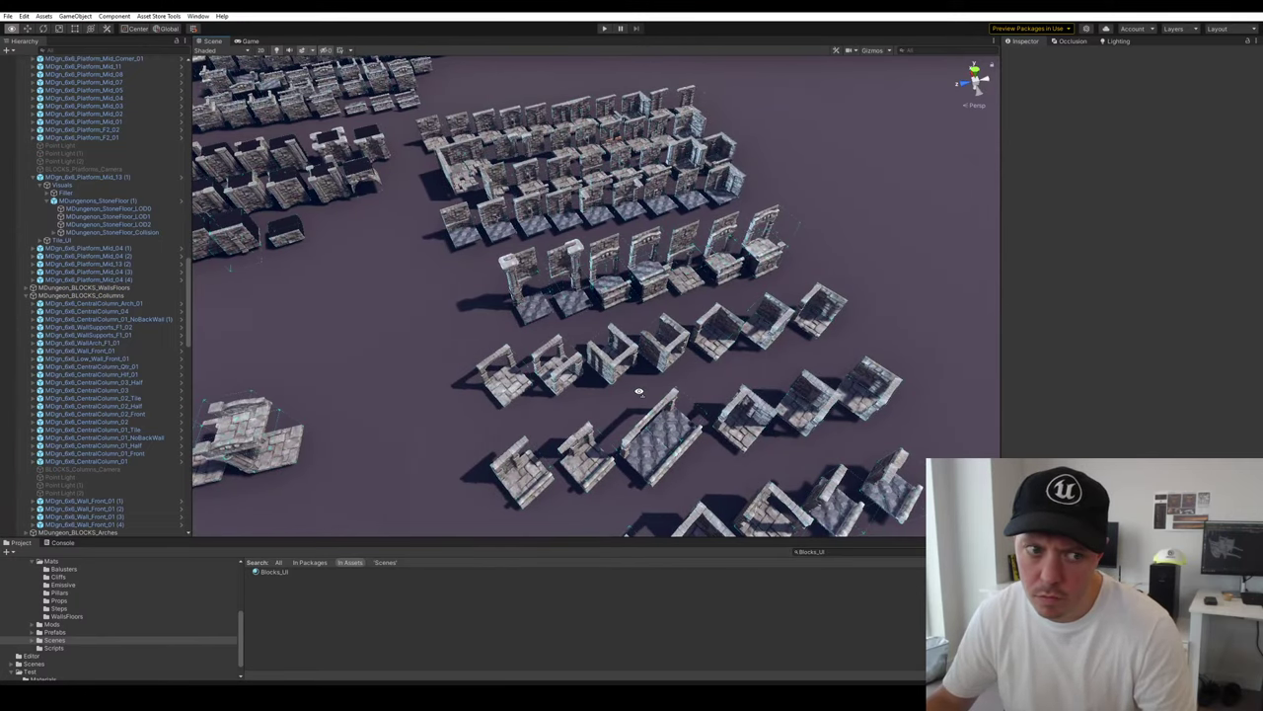
right_click_drag(638, 392, 954, 242)
key("w")
key("s")
key("w")
key("a")
key("w")
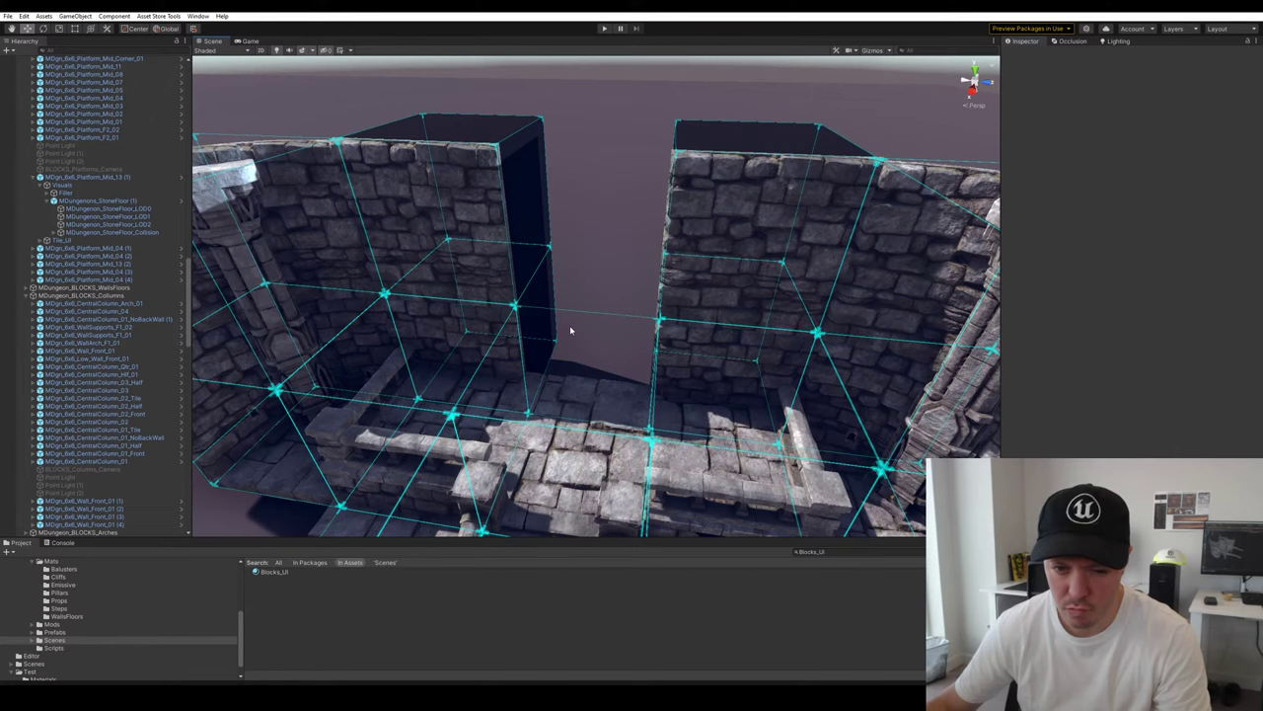
Duplicate the Platform_Mid_13 floor block in front of the opening and move the copy back through the gap between the walls
left_click(626, 383)
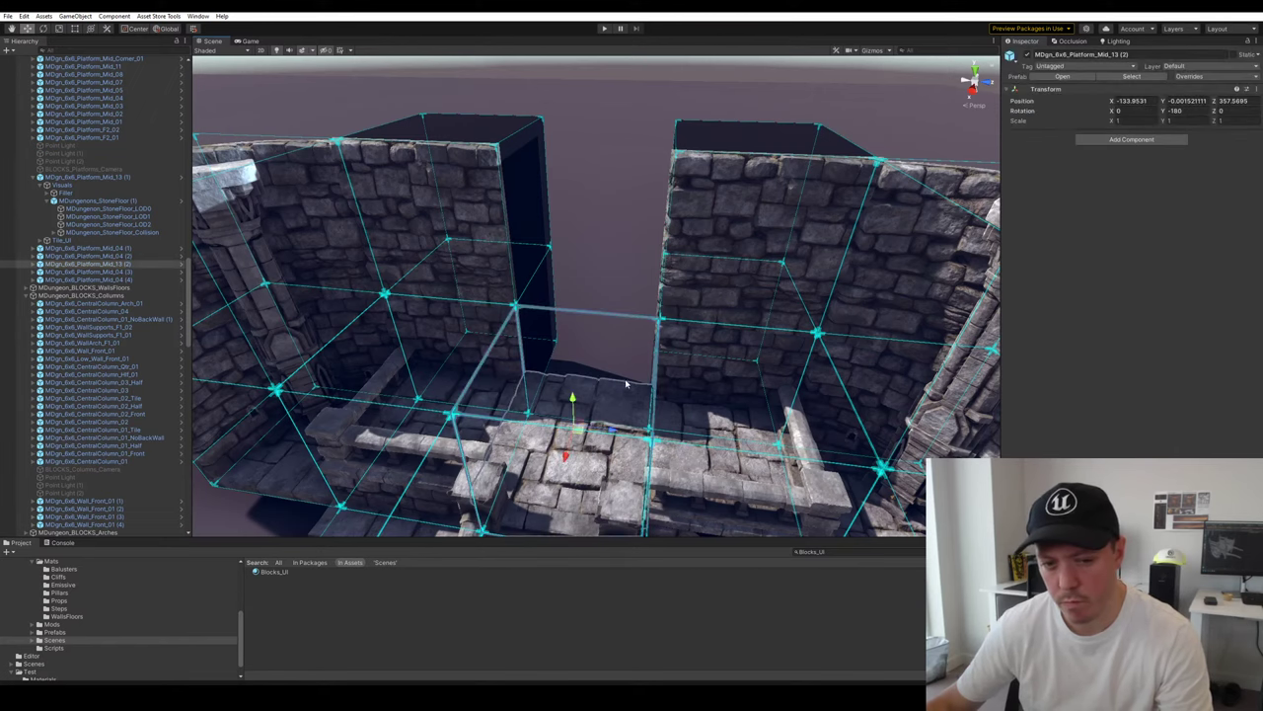
right_click_drag(626, 383, 678, 378)
key("ctrl+d")
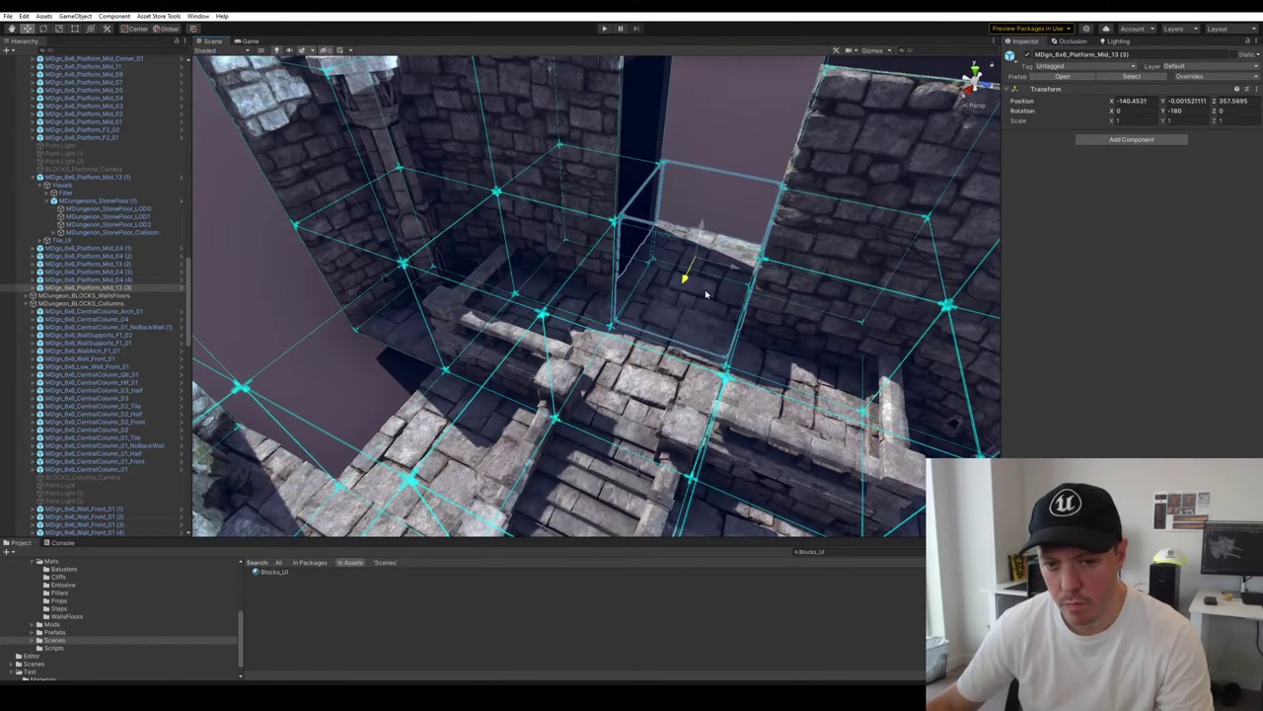
left_click(708, 205)
left_click_drag(641, 246, 671, 278, "alt")
scroll(711, 255, "down", 3)
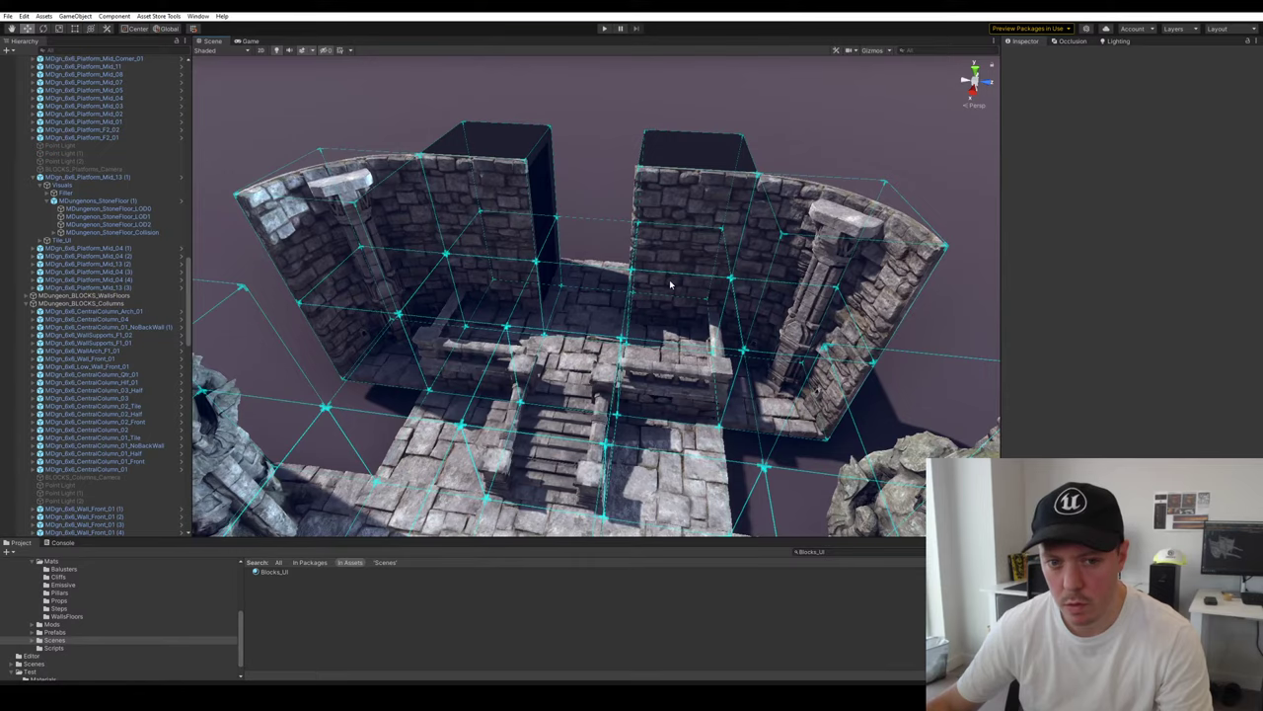
Look over the curved corner pillar rows and the surrounding modular blocks for a piece that fits the wall opening
right_click_drag(507, 270, 296, 197)
left_click(697, 270)
key("f")
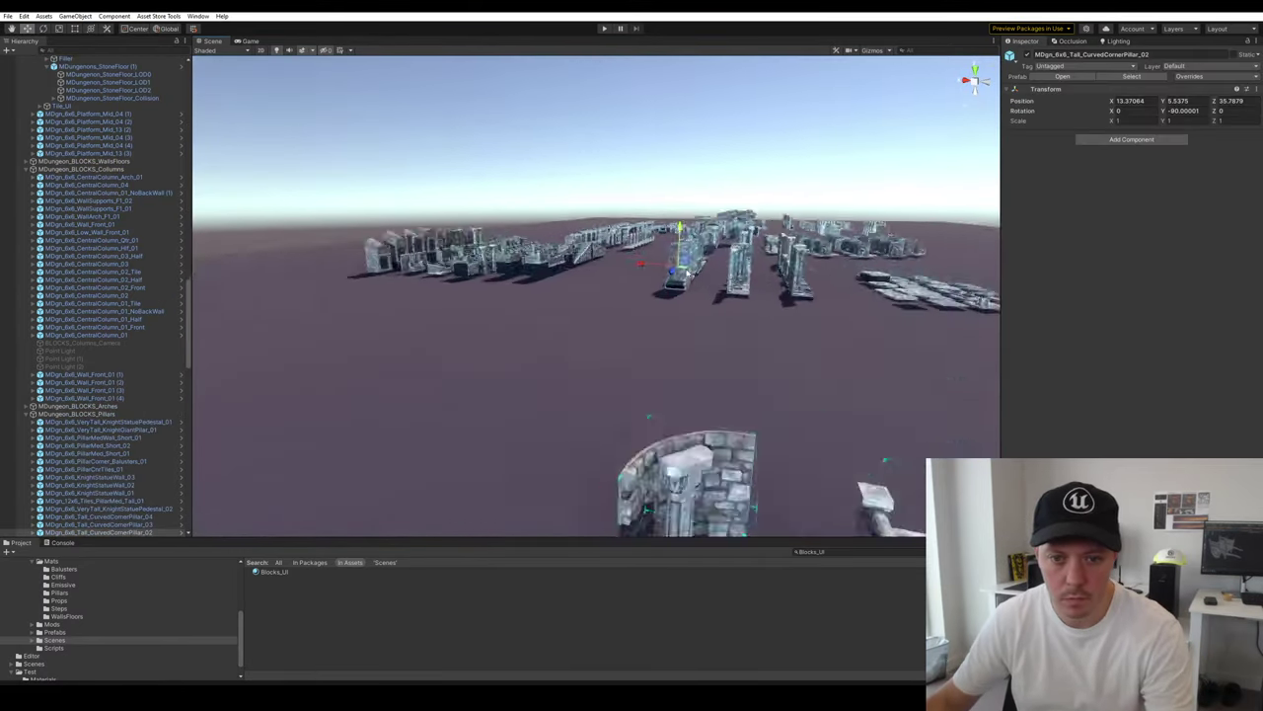
left_click_drag(691, 385, 608, 448, "alt")
left_click(730, 458)
right_click_drag(731, 459, 598, 415)
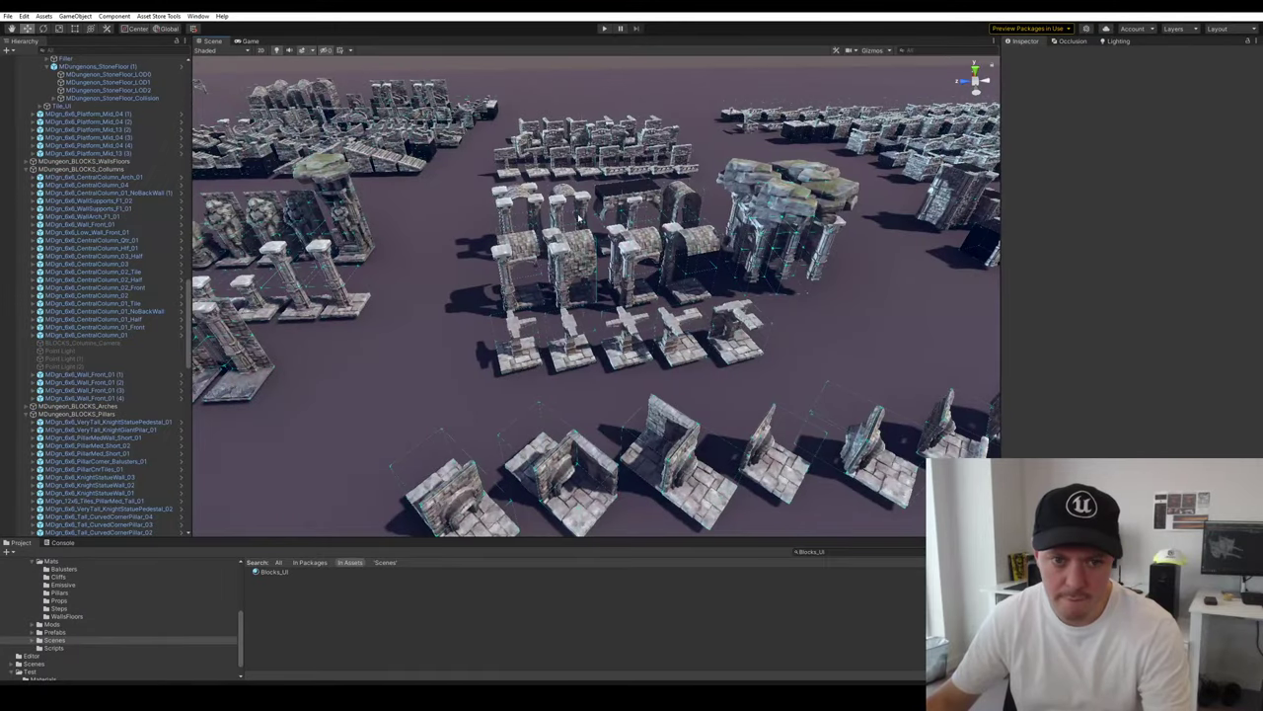
Duplicate the PillarHallArch_Tall_03 block from the arch rows and move the copy over to the dungeon scene
left_click(578, 253)
key("f")
left_click_drag(578, 326, 554, 275, "alt")
mouse_move(554, 276)
right_mouse_down()
mouse_move(517, 326)
mouse_move(536, 282)
right_mouse_up()
right_click_drag(679, 341, 843, 339)
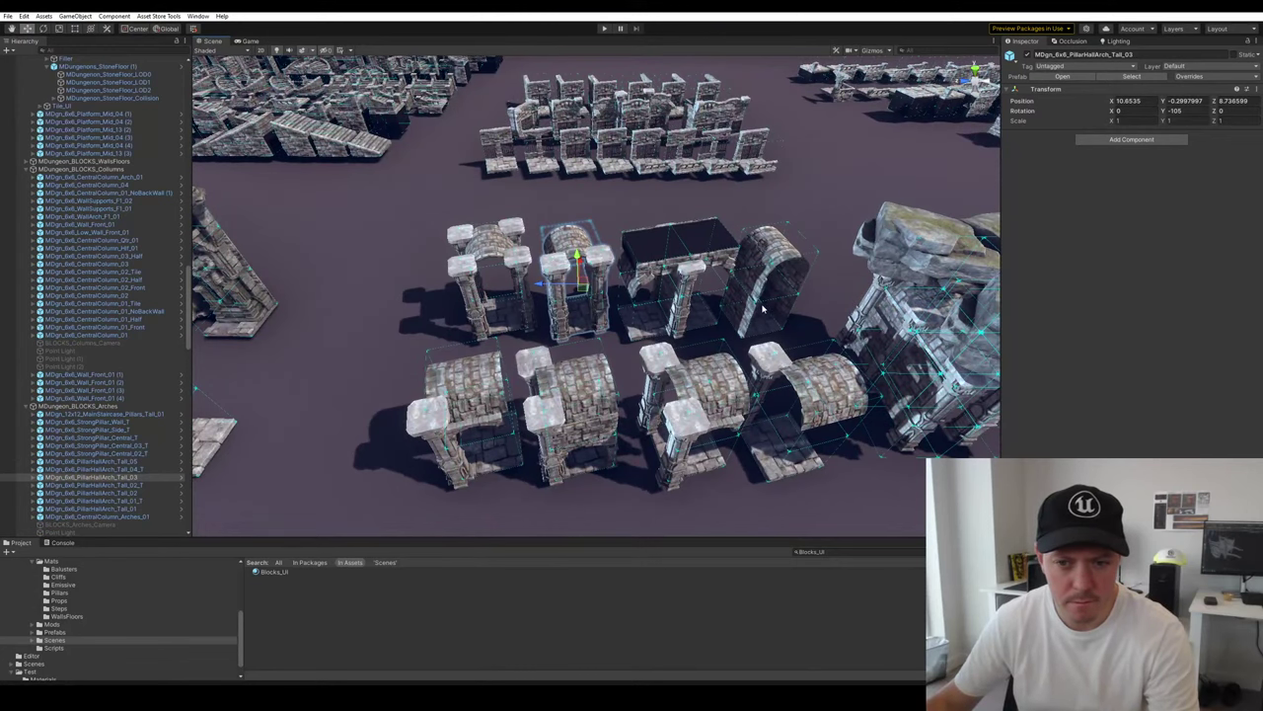
right_click_drag(650, 302, 819, 406)
key("ctrl+d")
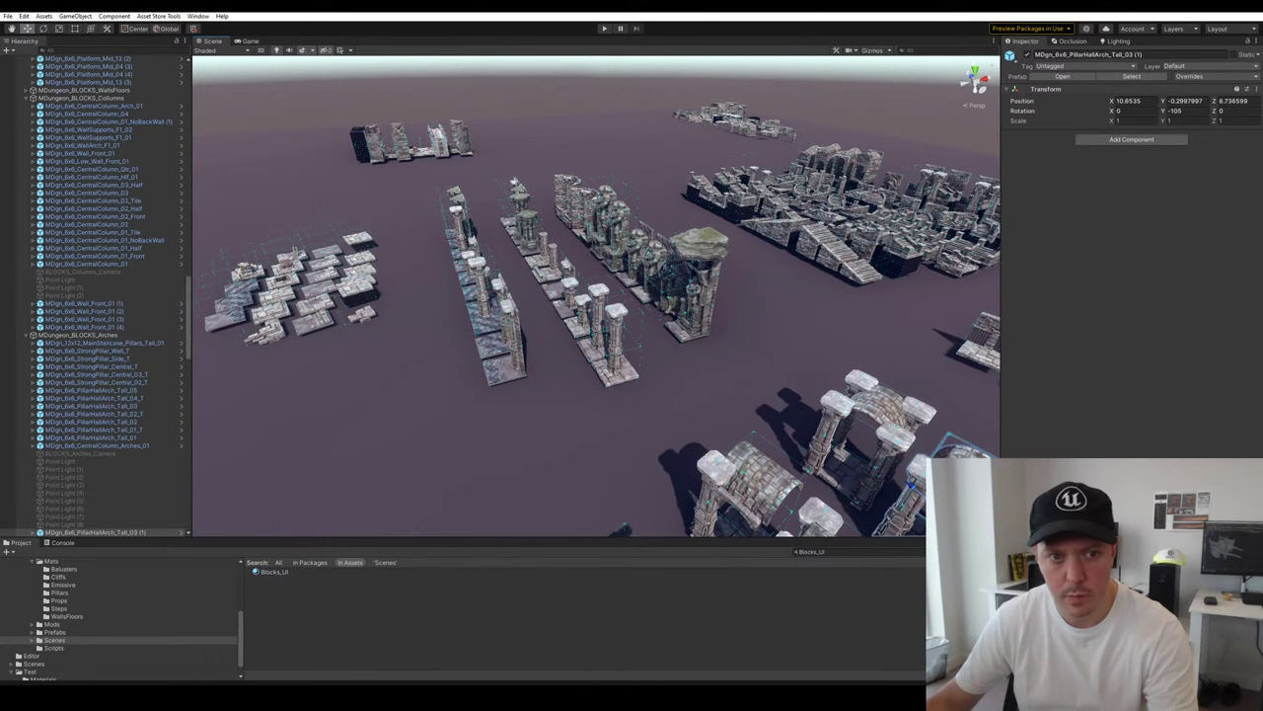
key("f")
left_click_drag(477, 145, 742, 245)
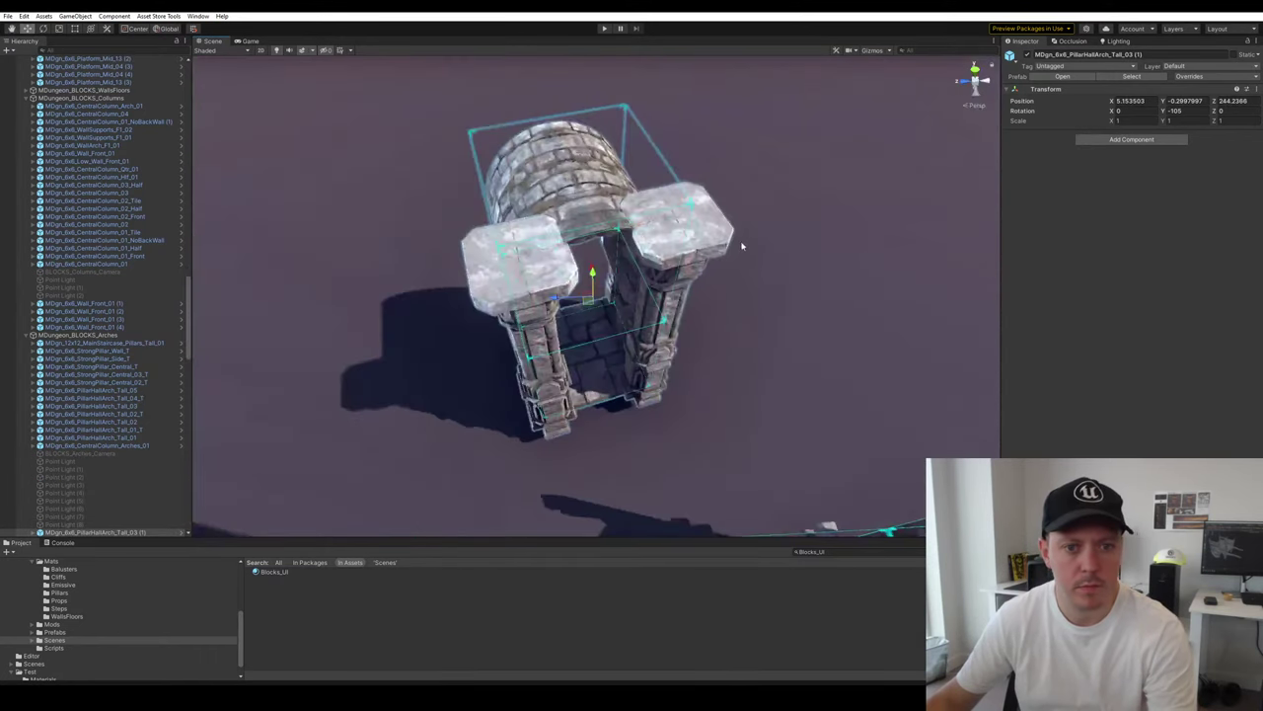
Rotate the arch copy to -90 on Y and move it to the opening behind the platform
left_click(1197, 112)
type("0")
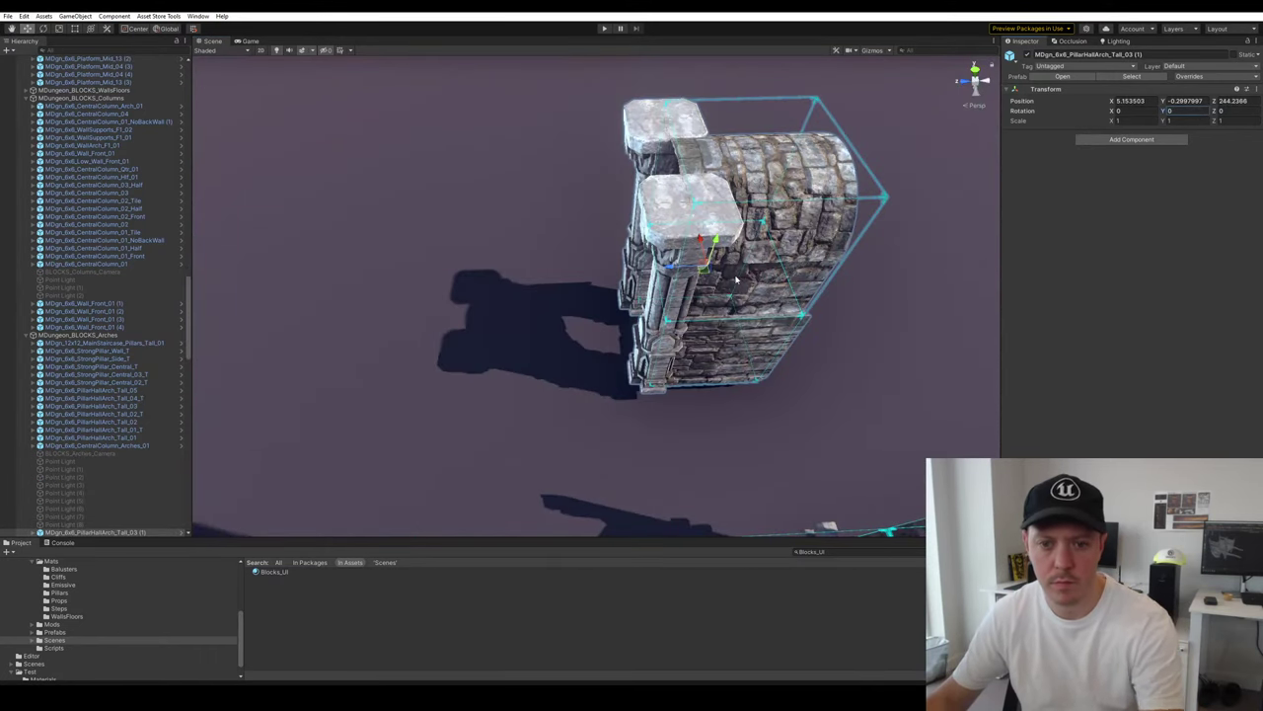
left_click_drag(725, 301, 606, 332, "ctrl")
key("w")
key("f")
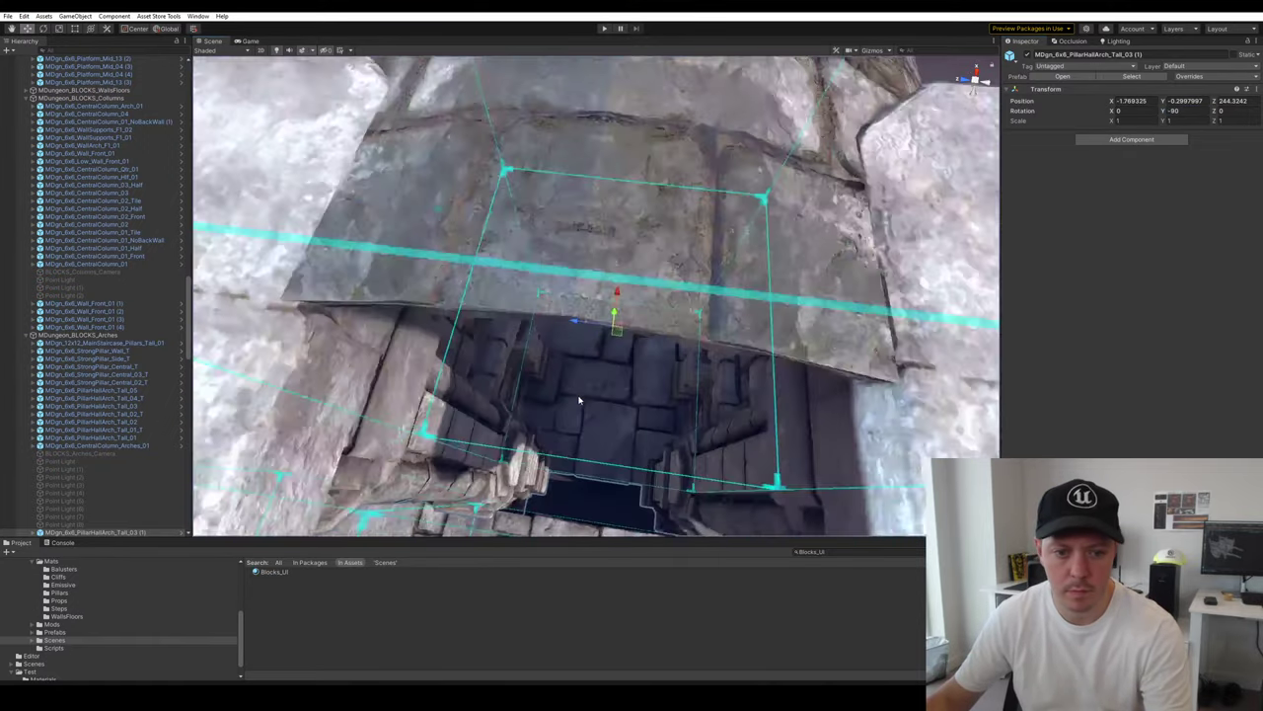
Snap the grid corner at the arch's front pillar to the matching grid corner of the platform
scroll(553, 267, "down", 8)
right_click_drag(553, 268, 493, 270)
scroll(493, 270, "up", 6)
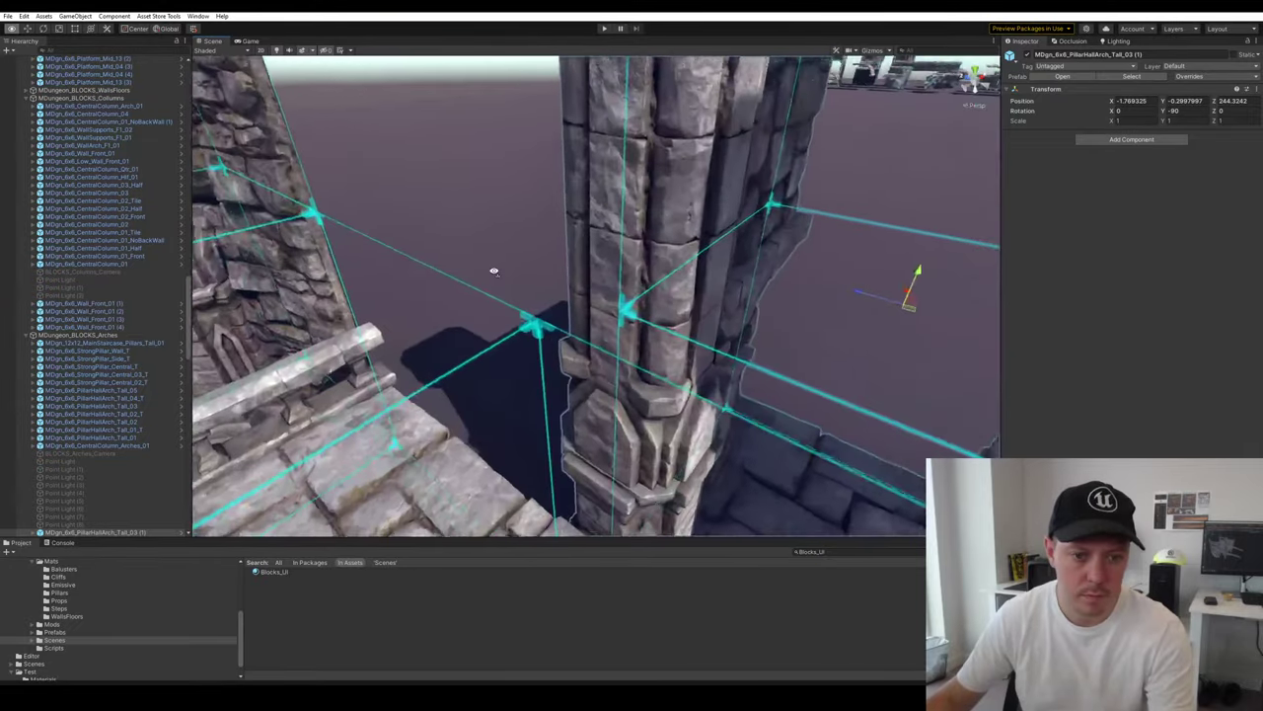
left_click_drag(630, 321, 513, 331)
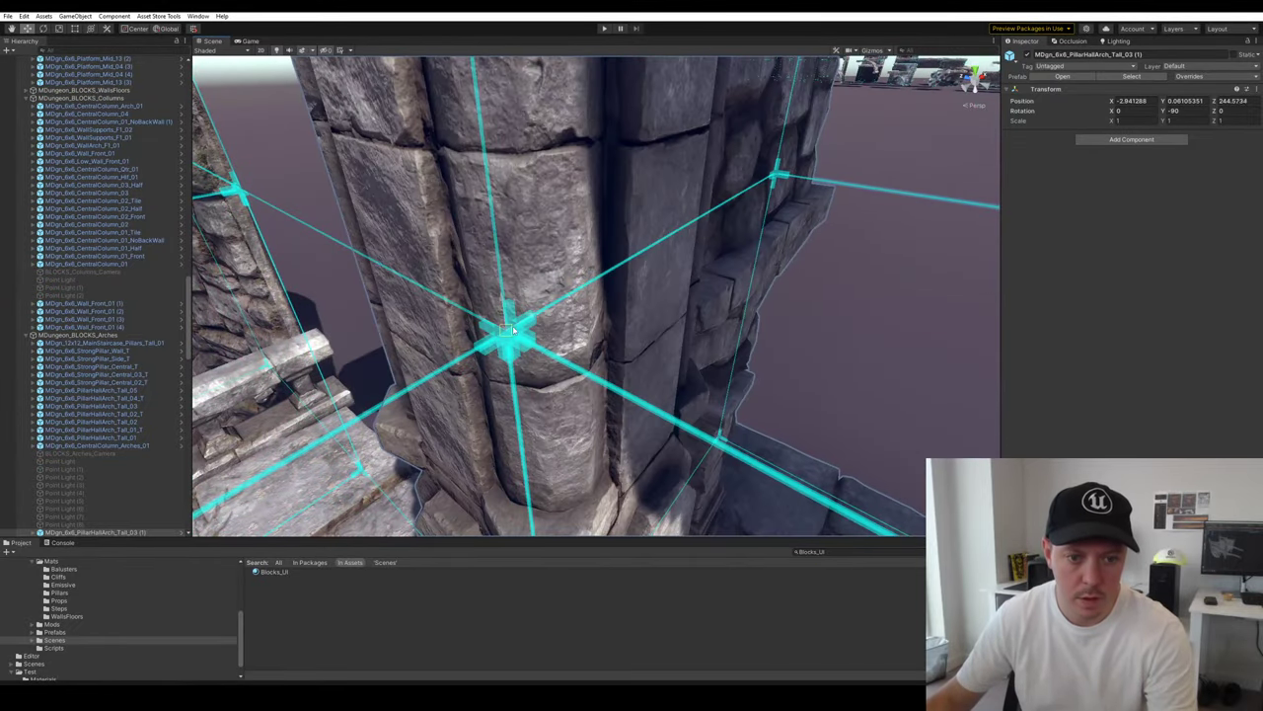
left_click(858, 313)
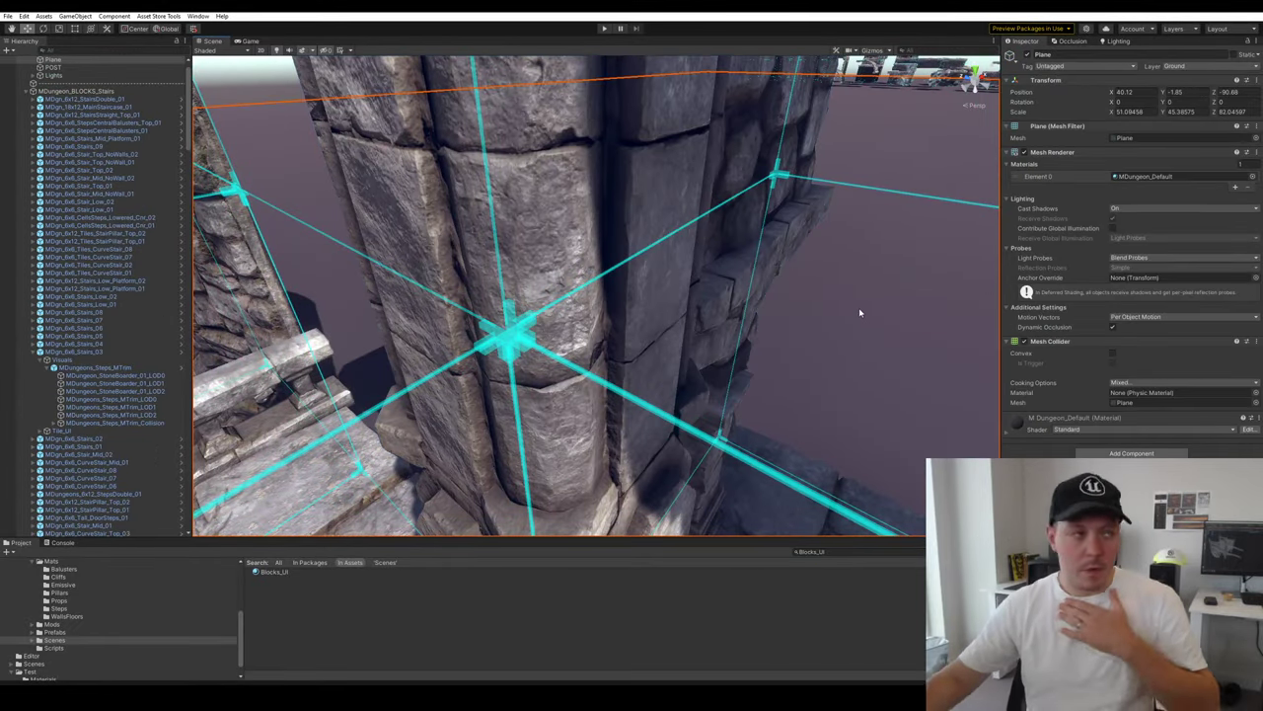
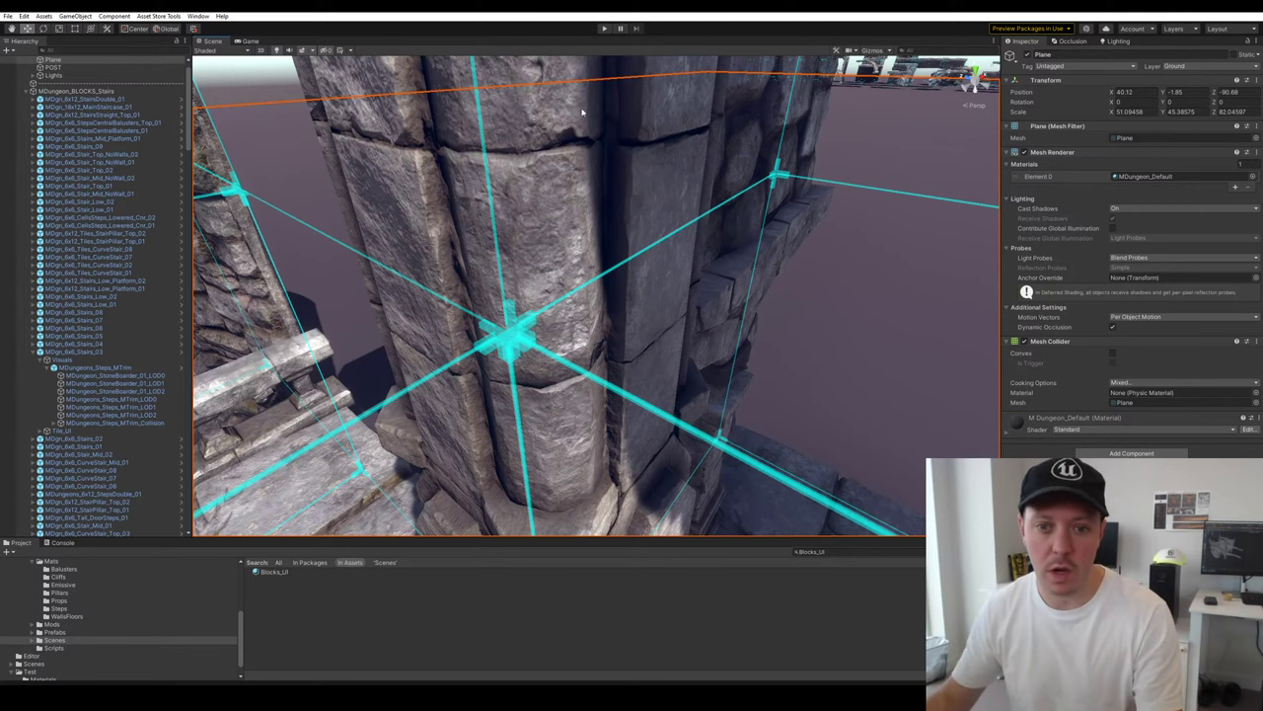
Try to disable the MDungeons_Wals_Arched_04 (1) wall piece inside the arch copy
left_click_drag(637, 257, 745, 285, "alt")
mouse_move(714, 275)
right_mouse_down()
mouse_move(714, 302)
mouse_move(714, 276)
right_mouse_up()
left_click(609, 411)
key("s")
mouse_move(709, 403)
right_mouse_down()
mouse_move(709, 389)
mouse_move(707, 403)
right_mouse_up()
left_click(604, 399)
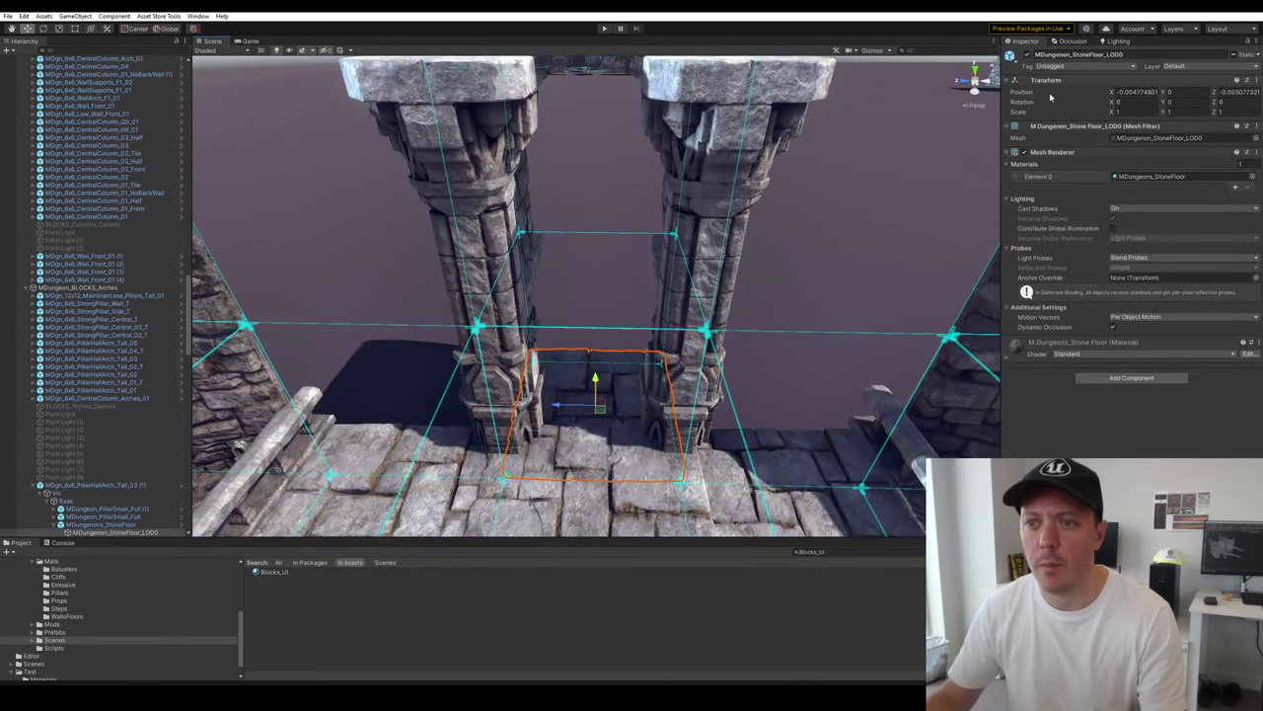
scroll(131, 531, "down", 3)
left_click(114, 520)
left_click(823, 277)
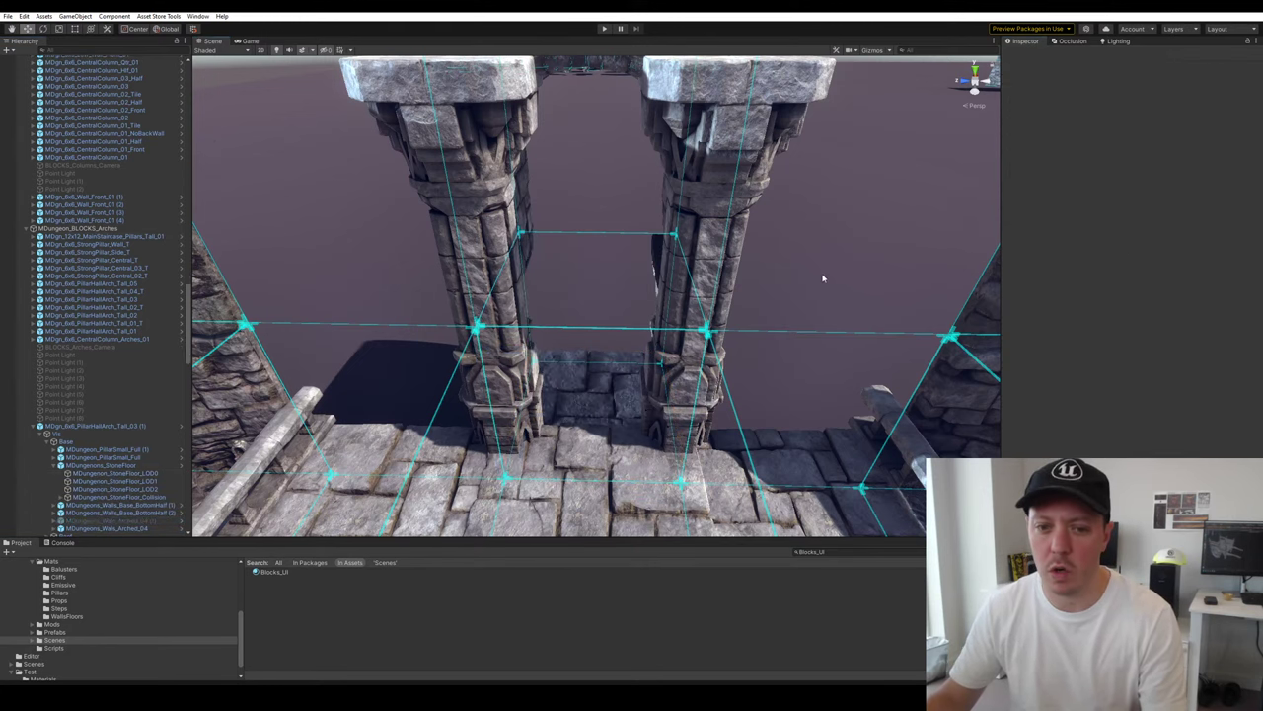
right_click_drag(849, 282, 846, 286)
left_click(538, 425)
right_click_drag(538, 425, 533, 464)
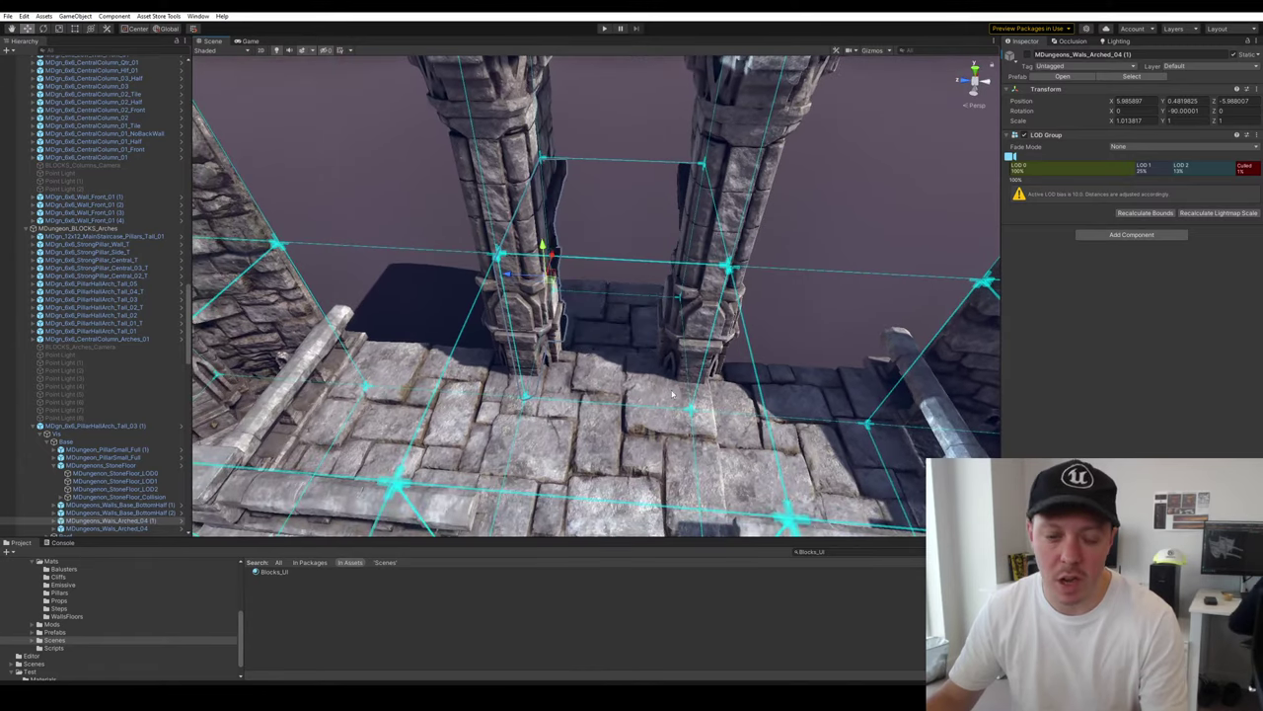
Disable the MDungeons_StoneFloor object inside the arch copy
key("d")
right_click_drag(770, 311, 626, 344)
key("w")
left_click(626, 342)
left_click(626, 325)
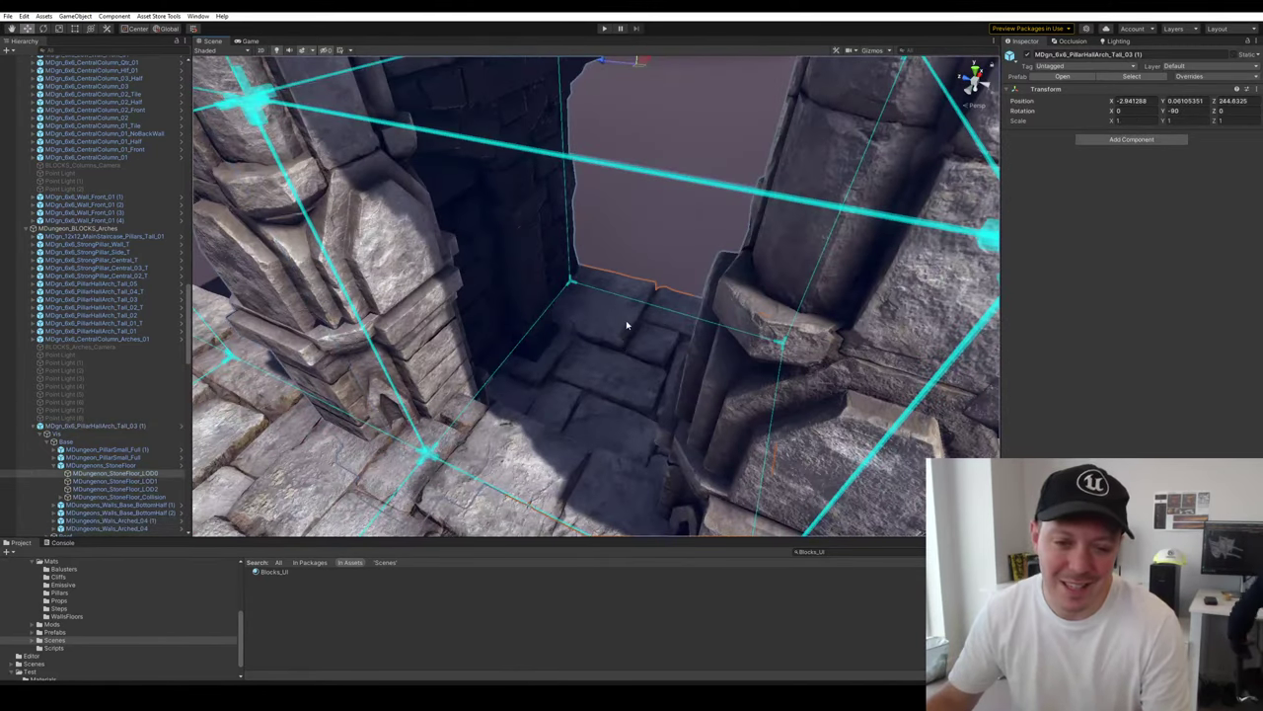
left_click(99, 465)
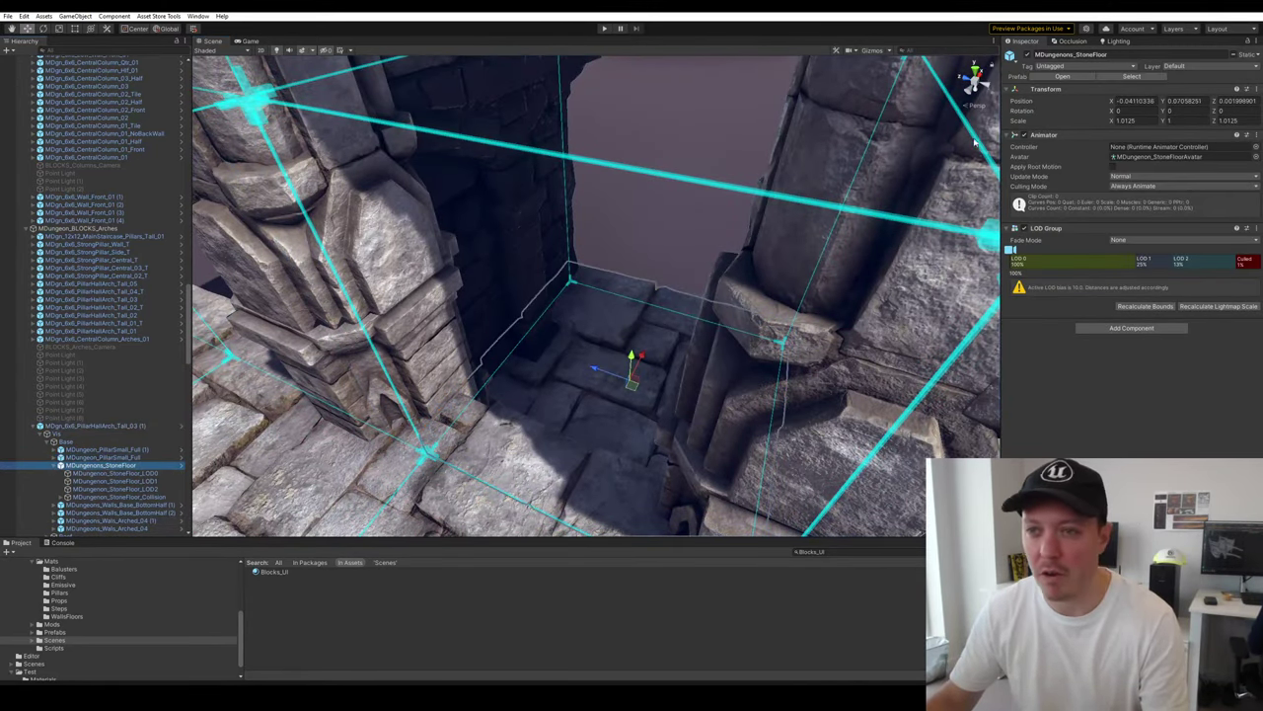
left_click(1027, 55)
left_click(658, 243)
Duplicate the Platform_Mid_13 floor block in front of the arch and move the copy back beneath the archway
key("s")
right_click_drag(657, 243, 660, 270)
left_click(528, 382)
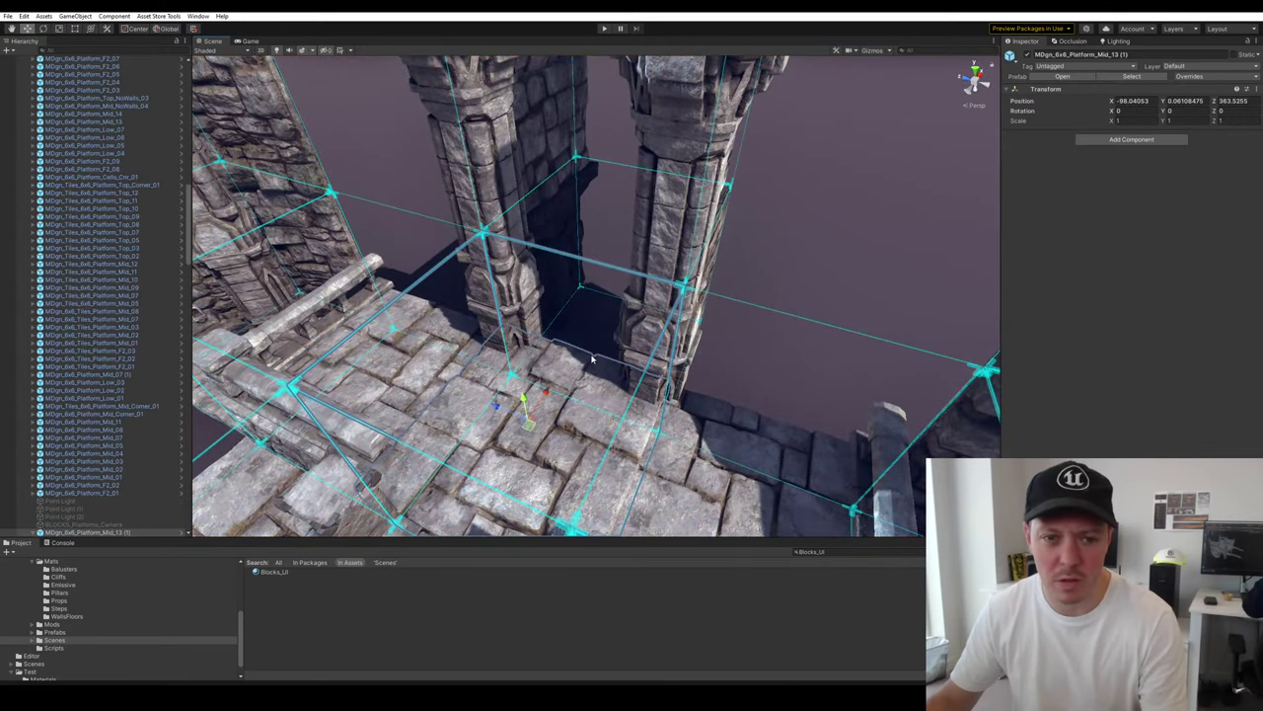
key("f")
left_click_drag(593, 358, 866, 328, "alt")
key("ctrl+d")
left_click_drag(640, 294, 817, 233, "ctrl")
middle_click_drag(727, 302, 712, 317)
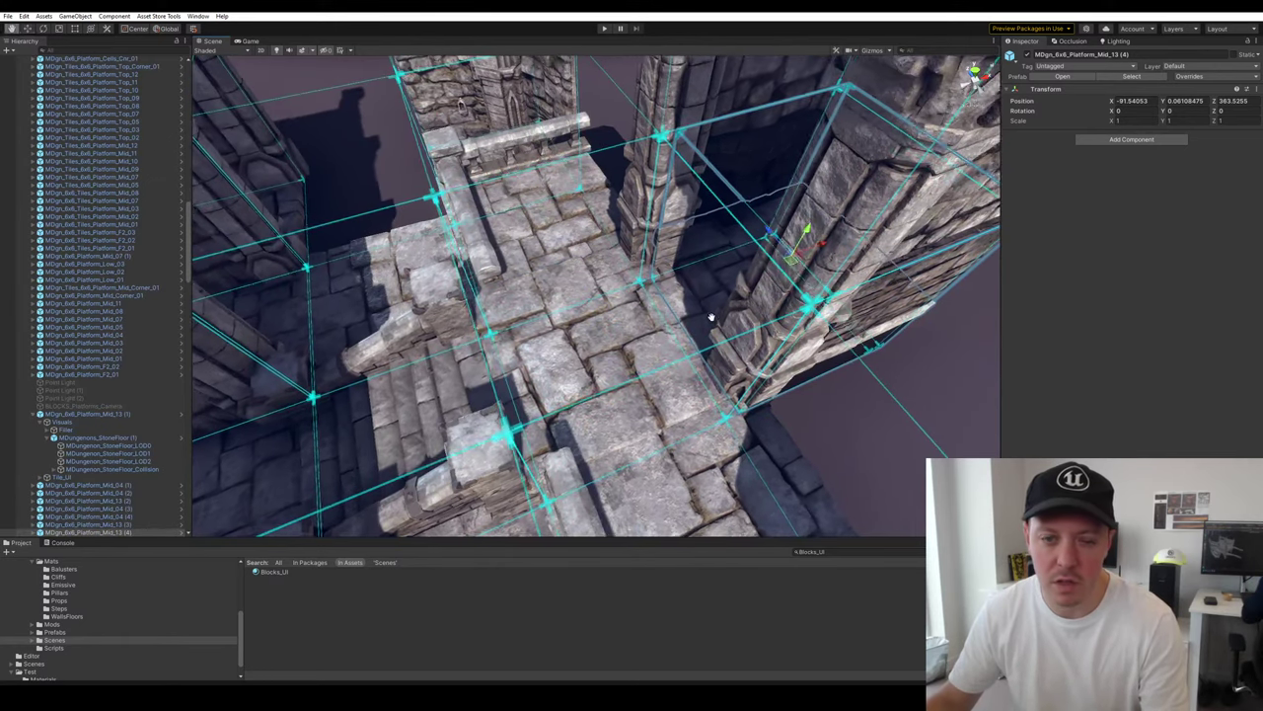
Snap the floor copy's grid corner to the archway's grid corner at the front pillar
right_click_drag(712, 317, 711, 125)
scroll(711, 124, "up", 3)
middle_click_drag(711, 125, 661, 209)
key("v")
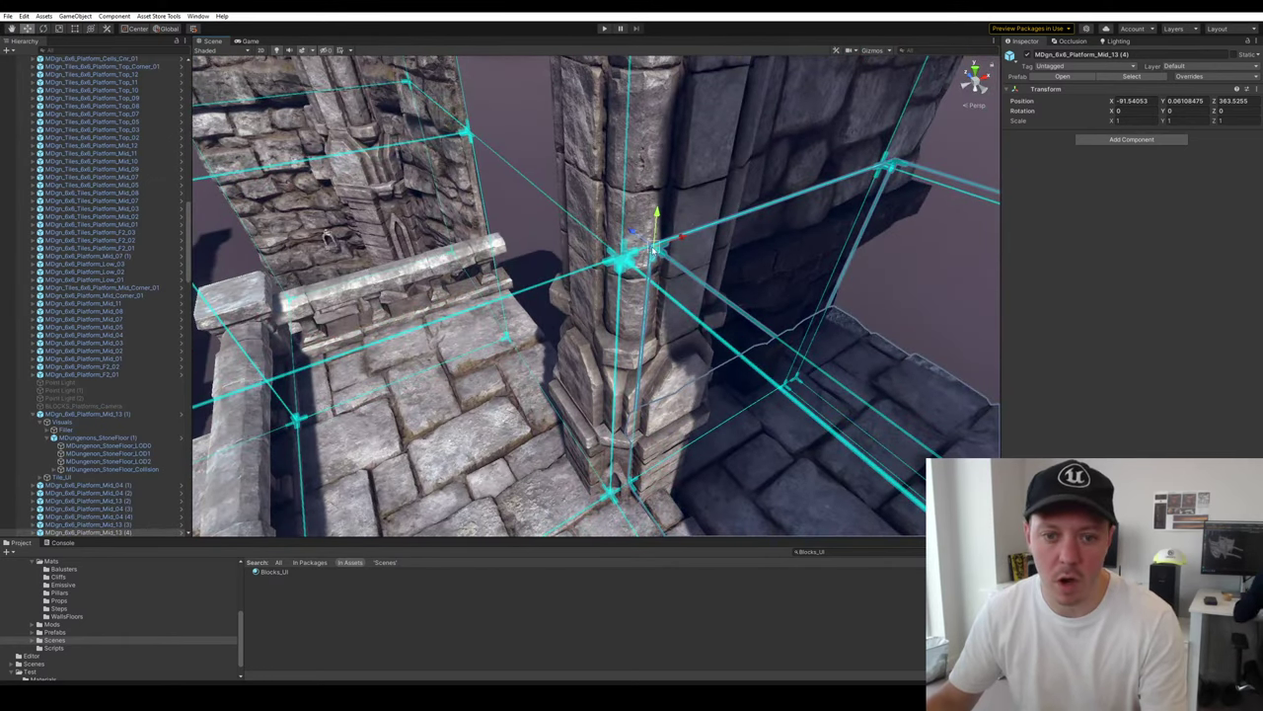
right_click_drag(653, 250, 578, 307)
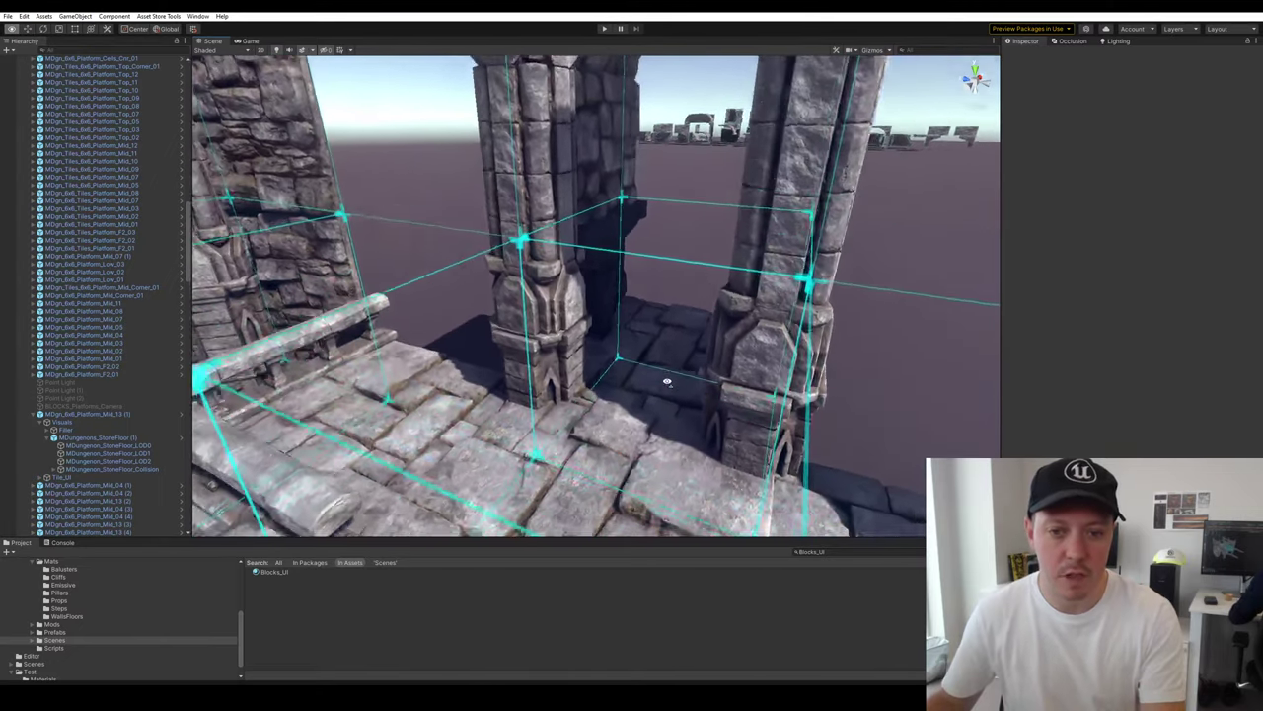
right_click_drag(666, 388, 632, 296)
Inspect the archway and its floor block in relation to the surrounding walls and platform
left_click(623, 282)
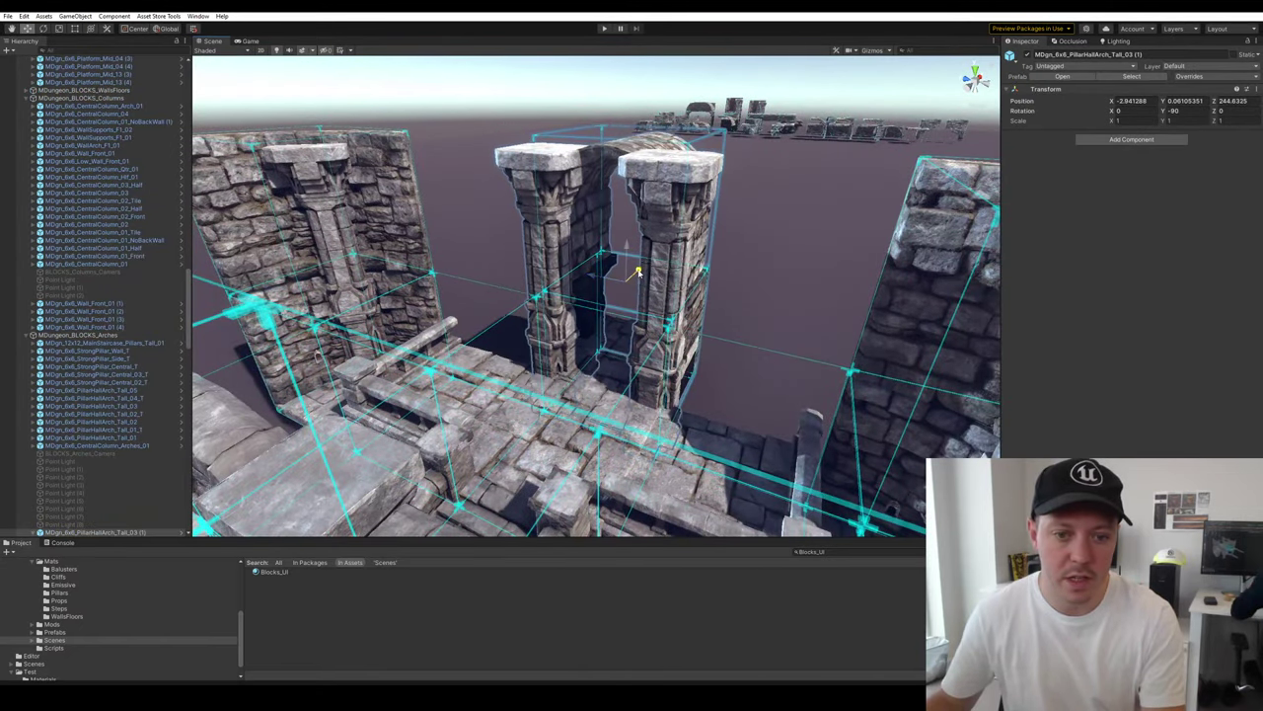
mouse_move(645, 302)
right_mouse_down()
mouse_move(682, 392)
mouse_move(668, 362)
mouse_move(656, 401)
mouse_move(835, 285)
mouse_move(756, 330)
mouse_move(758, 395)
mouse_move(663, 294)
right_mouse_up()
left_click(666, 380)
left_click(835, 286)
left_click(663, 294)
left_click(601, 371, "shift")
right_click_drag(601, 371, 681, 415)
left_click(832, 181)
Duplicate the PillarHallArch_Tall_03 archway and move the copy across to the walls on the opposite side of the scene
left_click(932, 317)
mouse_move(932, 318)
right_mouse_down()
mouse_move(935, 349)
mouse_move(924, 336)
right_mouse_up()
key("s")
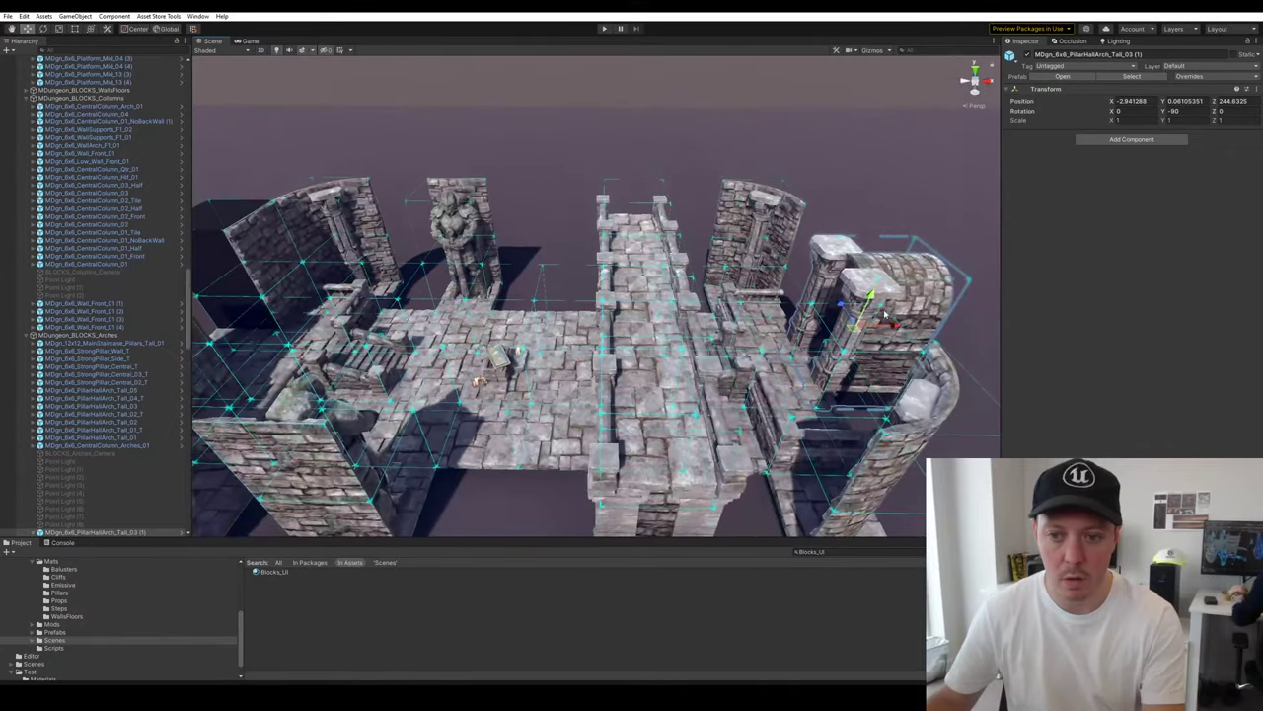
key("ctrl+d")
left_click_drag(903, 318, 286, 316, "ctrl")
right_click_drag(432, 330, 422, 327)
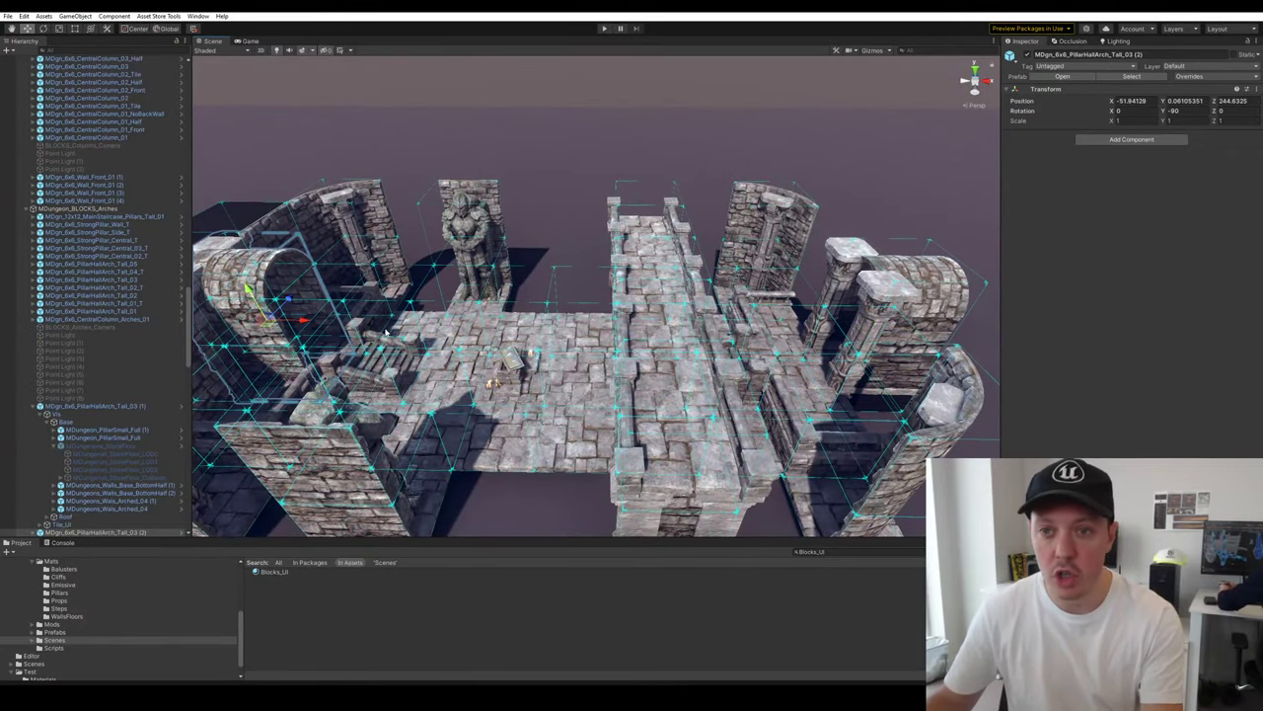
Rotate the second archway to -269.999 on Y, move it between the walls, and snap its upper corner to the adjoining wall block
key("f")
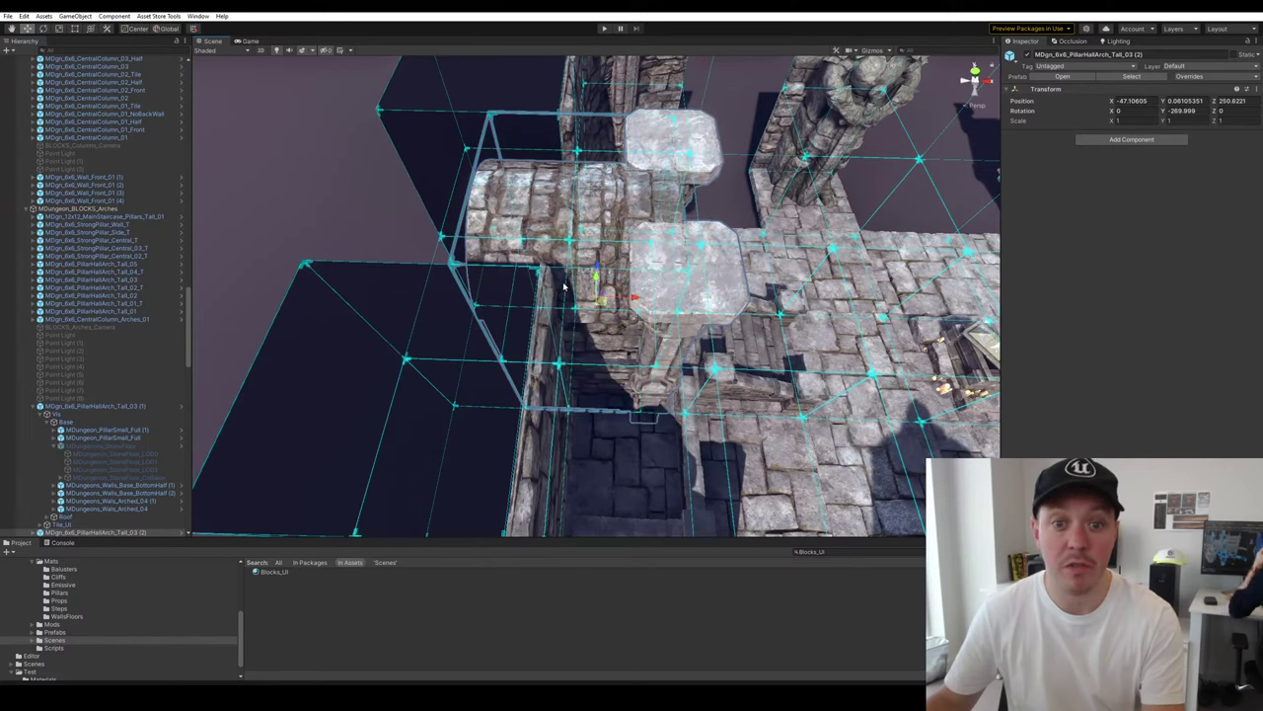
left_click_drag(633, 308, 508, 302, "ctrl")
right_click_drag(509, 302, 447, 166)
left_click_drag(424, 161, 586, 227, "alt")
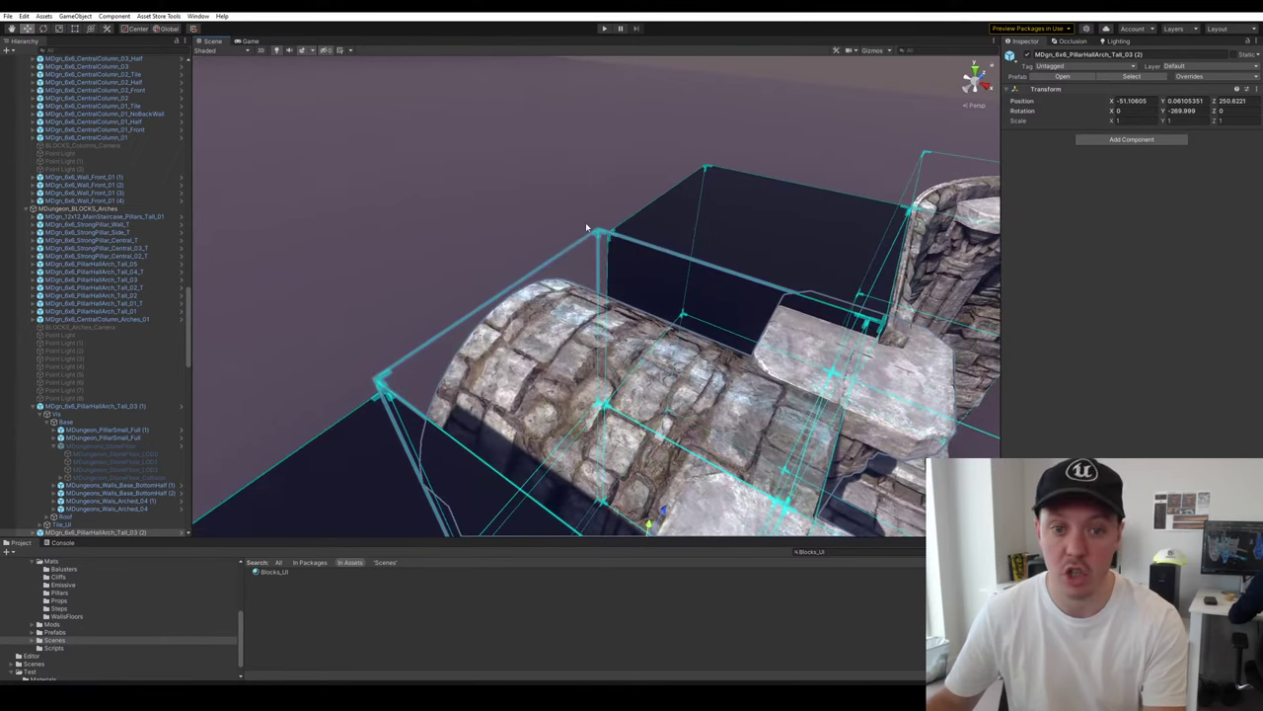
left_click(645, 408)
right_click_drag(645, 408, 651, 318)
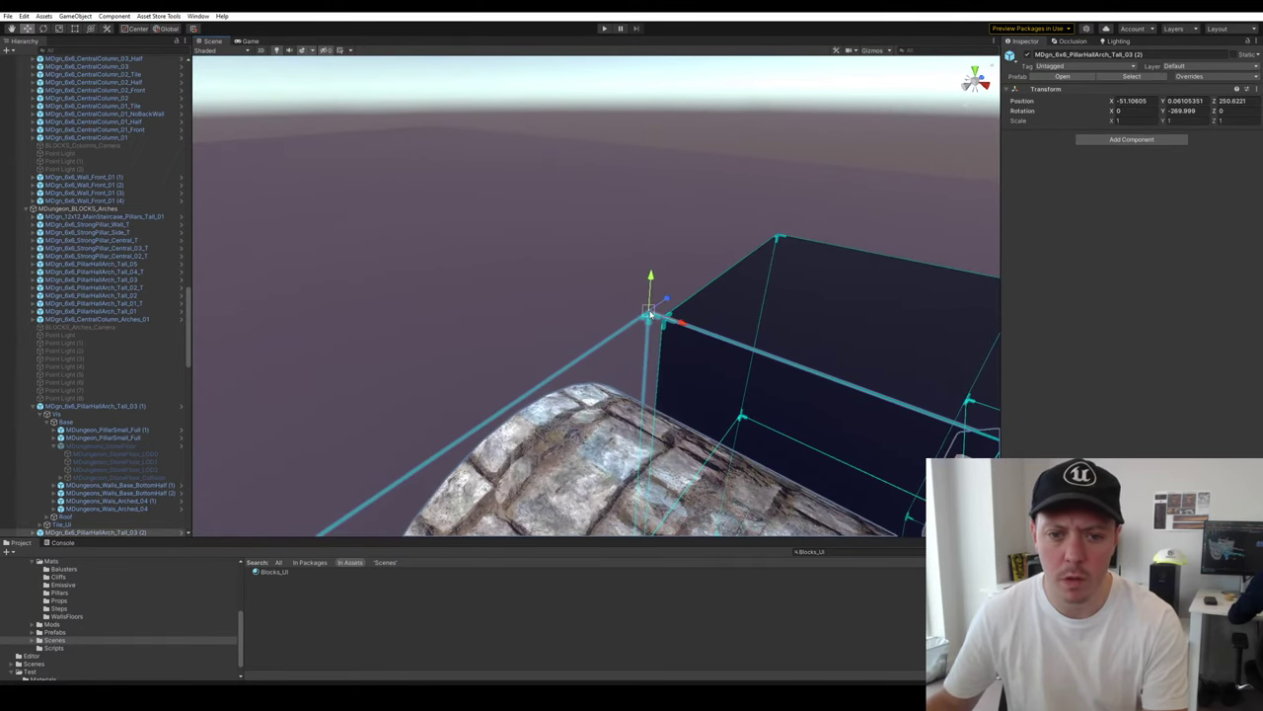
mouse_move(651, 314)
left_mouse_down()
mouse_move(750, 375)
mouse_move(660, 383)
mouse_move(593, 365)
mouse_move(656, 336)
left_mouse_up()
left_click(591, 286)
Hide the cyan block grids by setting the alpha of the Blocks_UI material's text color to 0
right_click_drag(656, 336, 653, 267)
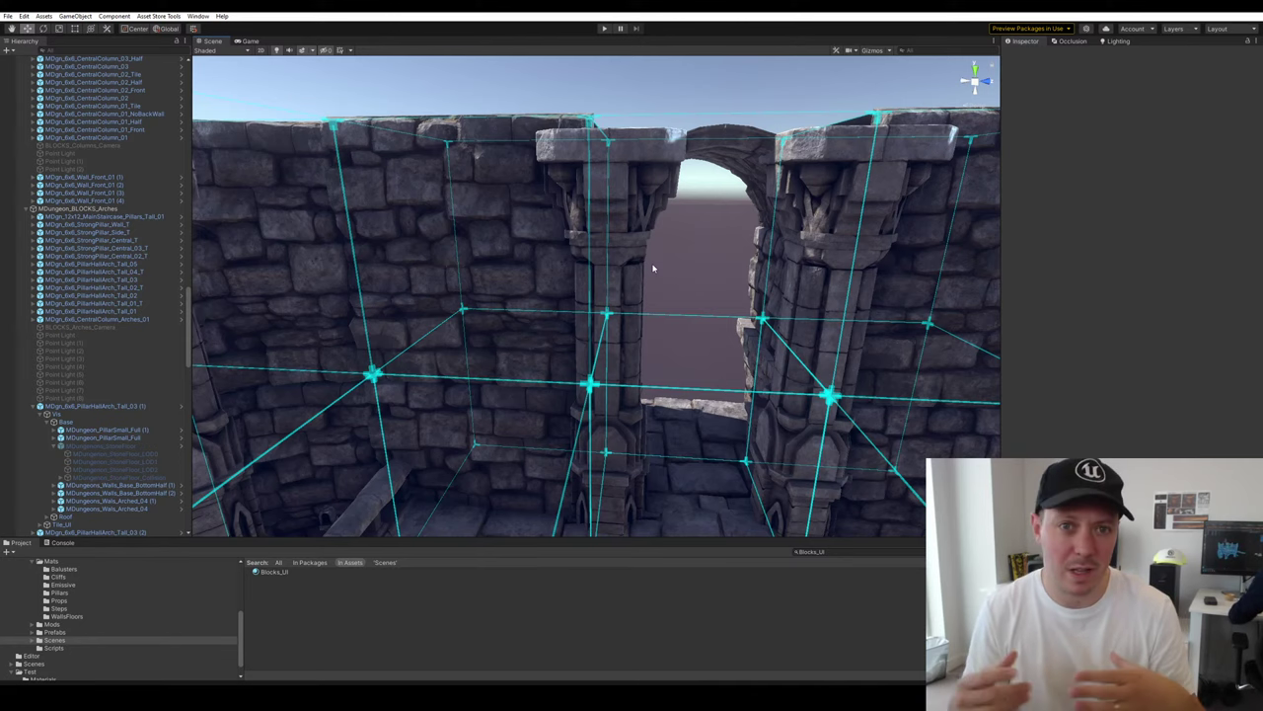
right_click_drag(631, 262, 587, 251)
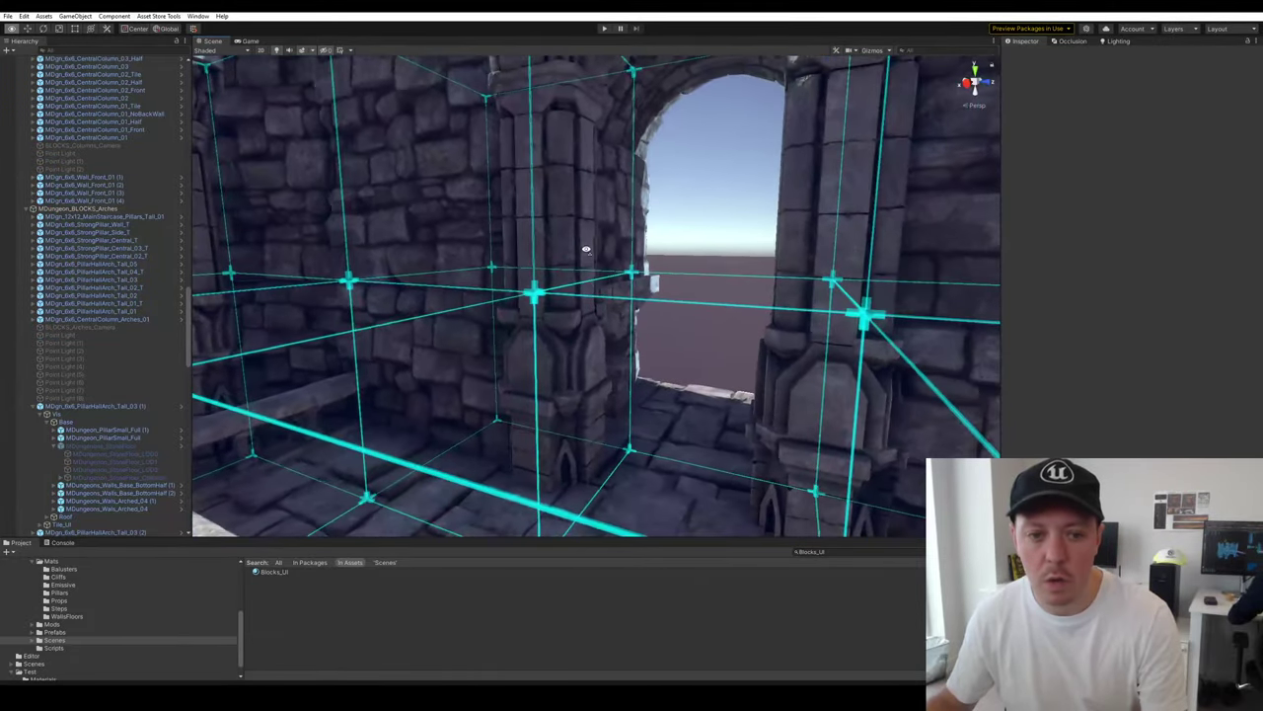
left_click(276, 571)
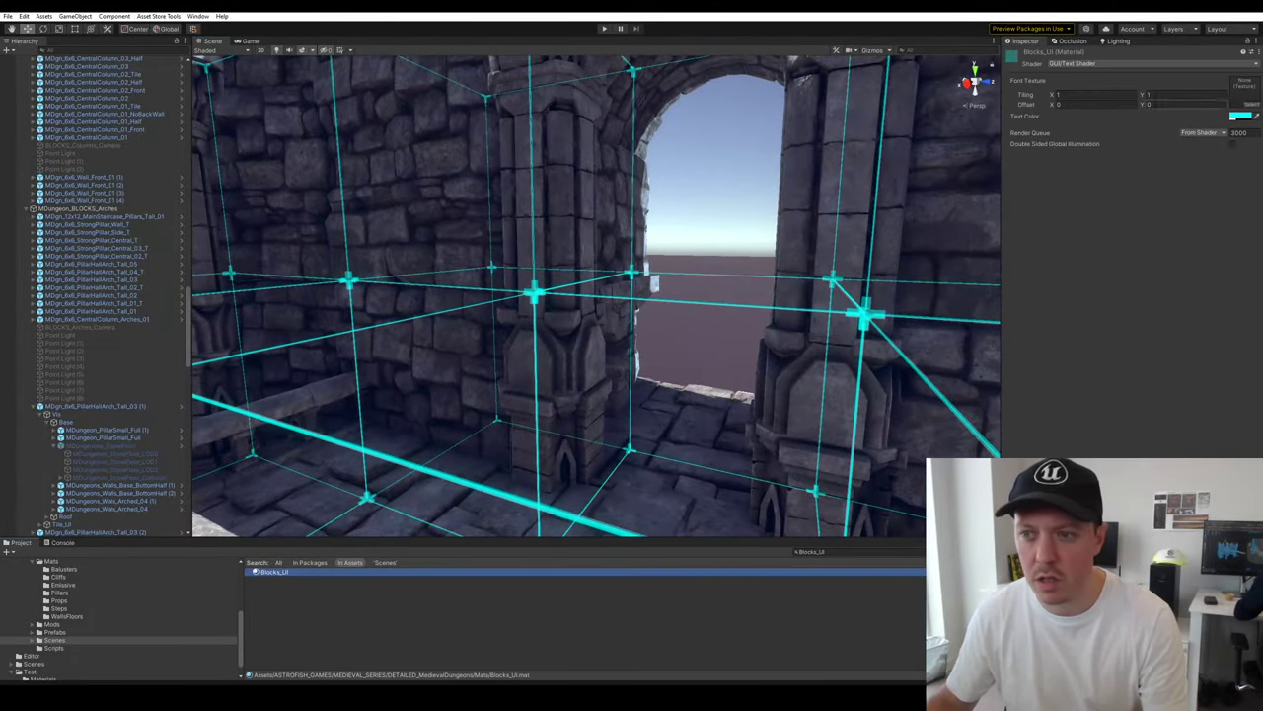
left_click(1235, 117)
left_click_drag(1176, 310, 1160, 310)
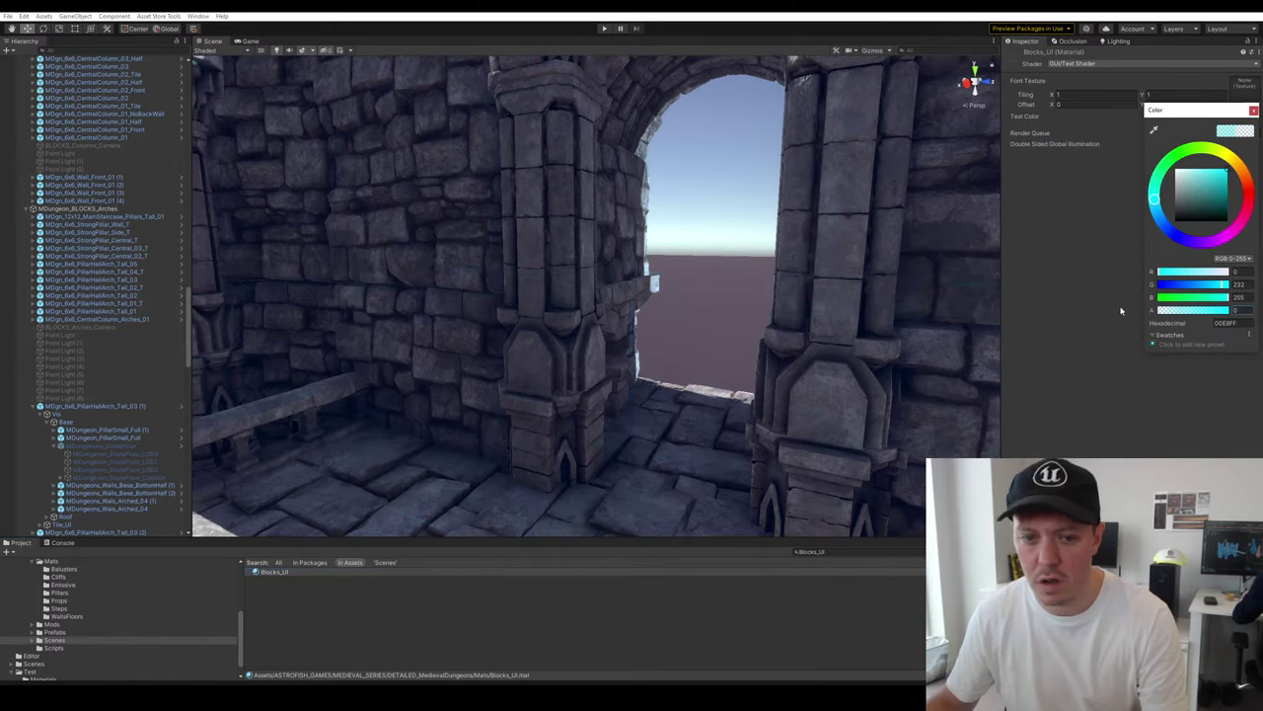
key("Escape")
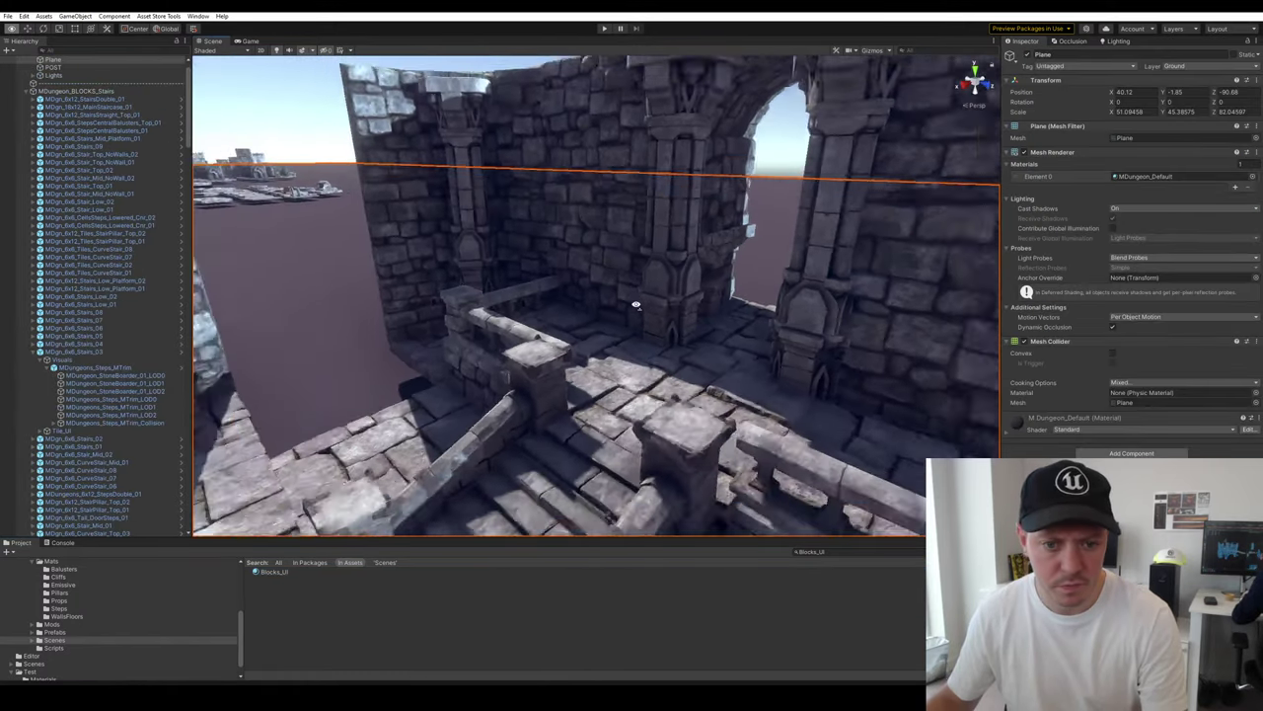
Review the second archway, its adjoining walls and the staircase platform without the grid lines
right_click_drag(651, 247, 659, 237)
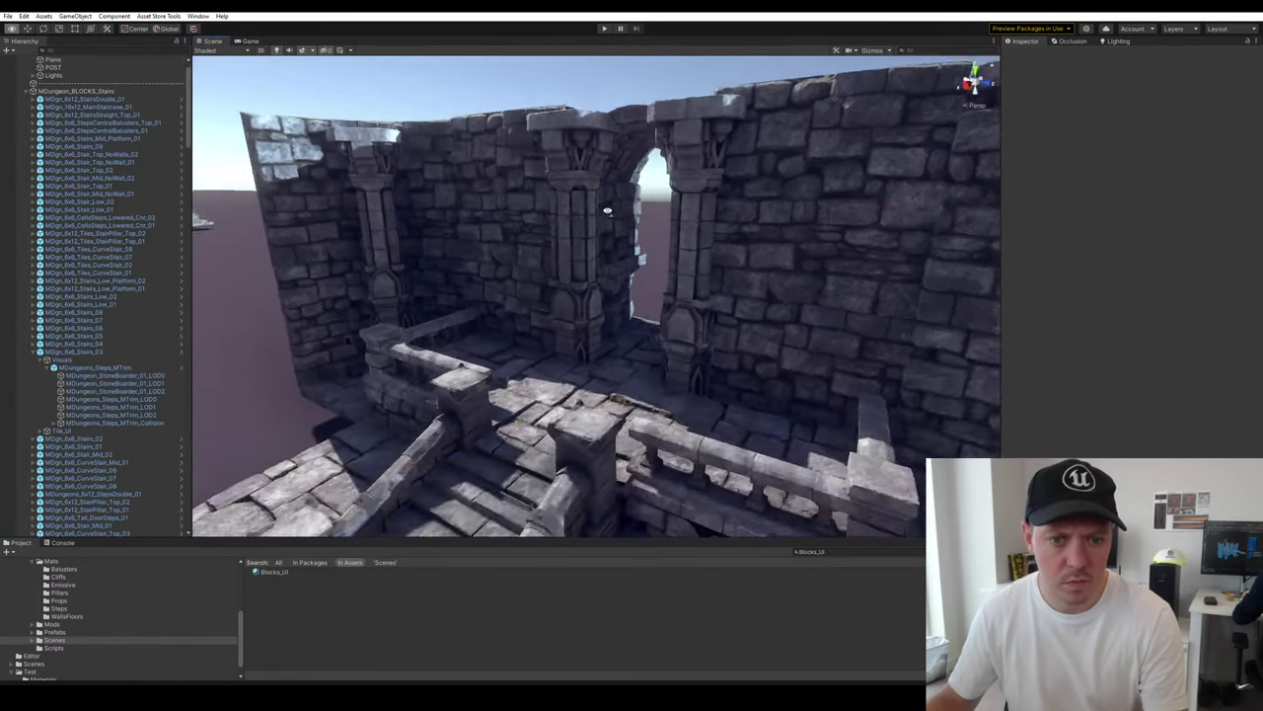
right_click_drag(691, 187, 679, 279)
left_click(679, 279)
left_click(669, 147)
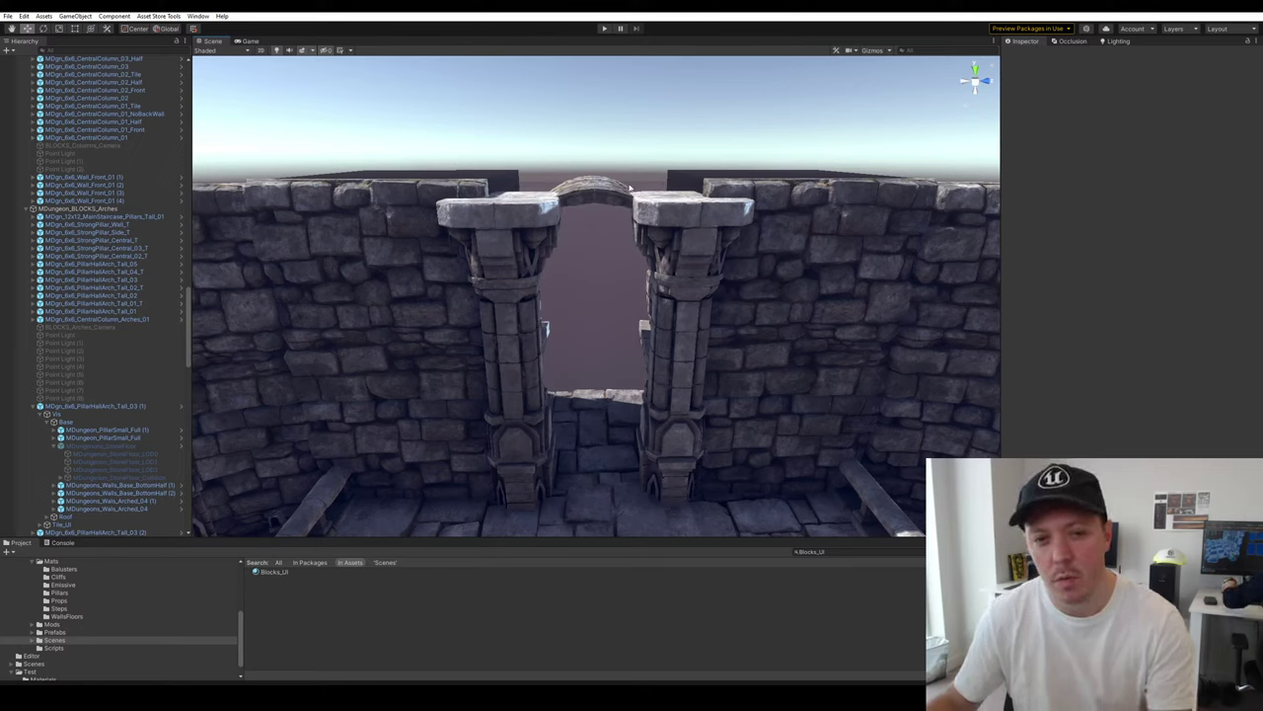
Examine the ceiling arch half blocks in the roof block set, including CielingArch_Half_11 and CielingArch_Half_04
right_click_drag(732, 145, 628, 186)
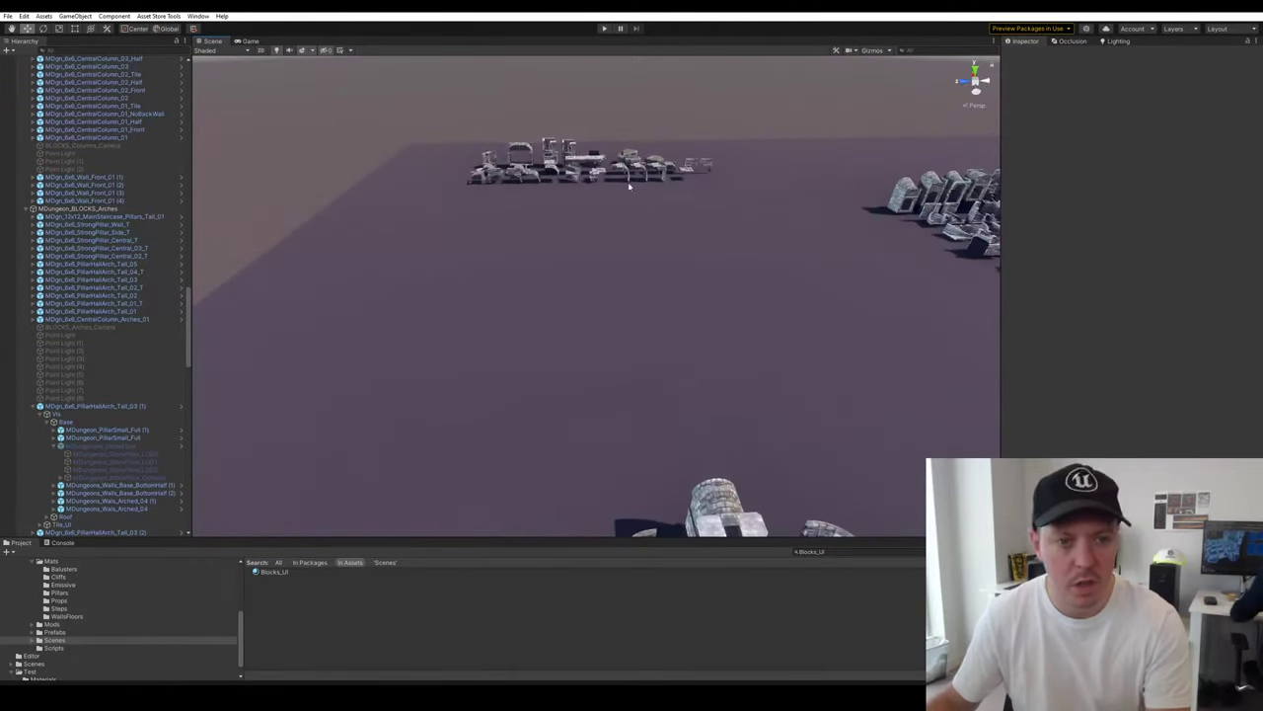
left_click(528, 175)
key("f")
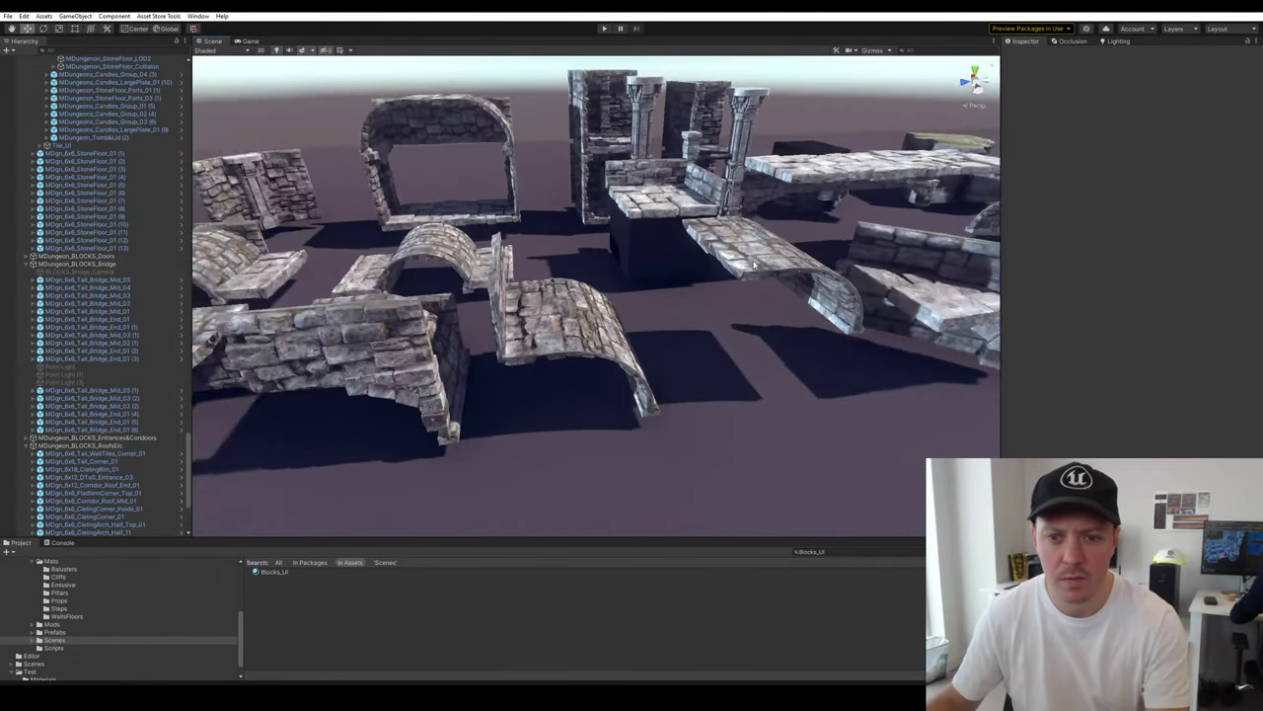
right_click_drag(750, 259, 756, 259)
key("s")
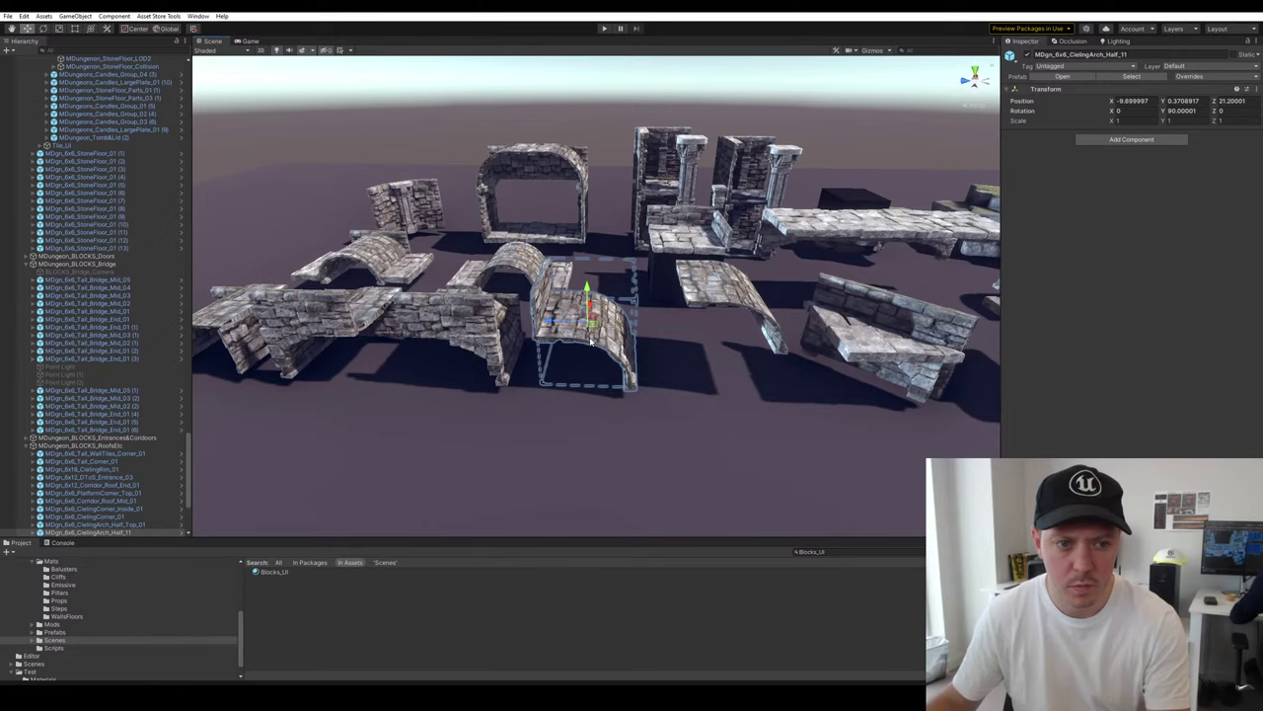
key("d")
right_click_drag(593, 343, 682, 325)
key("s")
left_click(736, 289)
key("f")
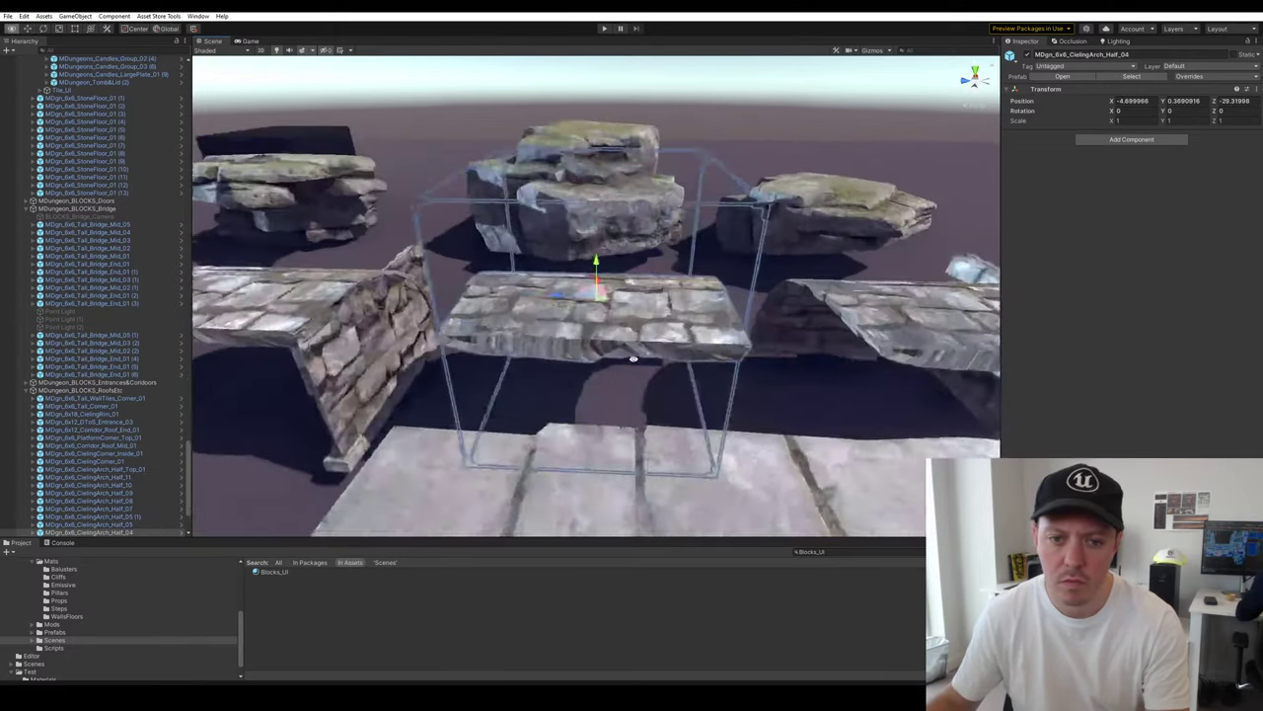
left_click_drag(632, 357, 674, 263, "alt")
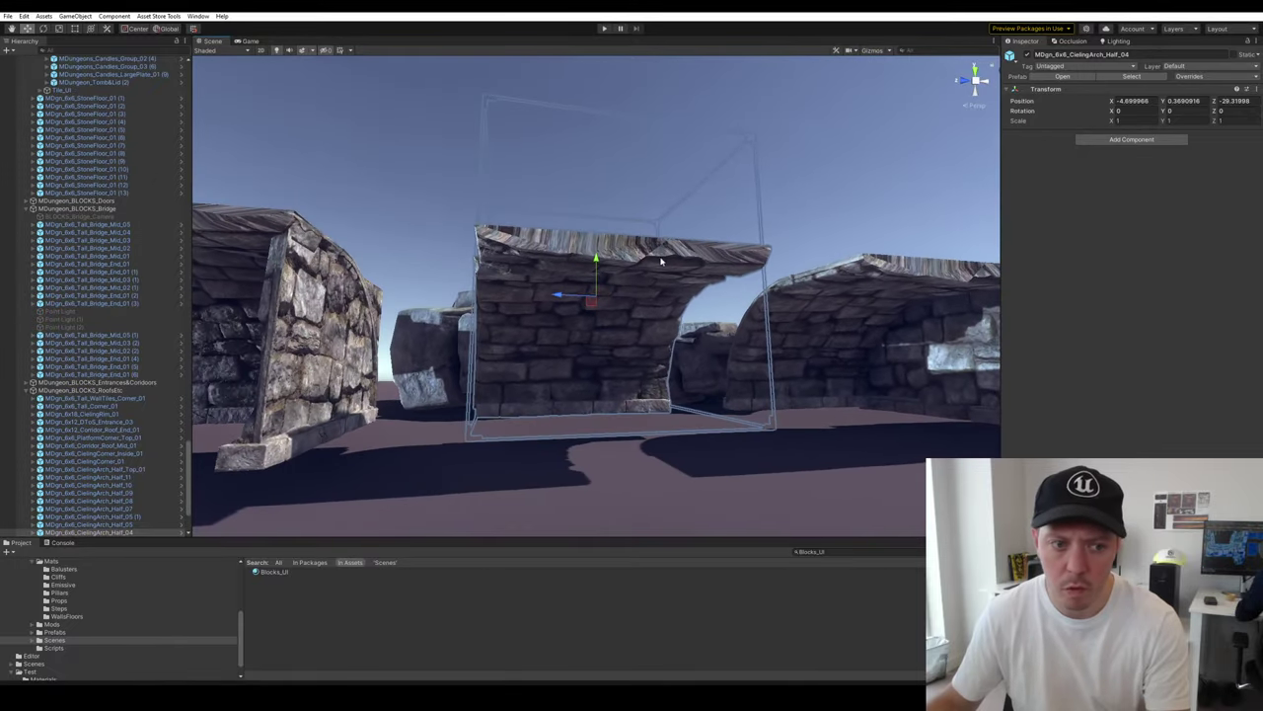
right_click_drag(674, 262, 835, 371)
key("s")
key("s")
Duplicate the CielingArch_Half_01 roof block and move the copy across to the dungeon scene
left_click(630, 313)
key("f")
left_click_drag(631, 313, 555, 306, "alt")
scroll(556, 306, "down", 2)
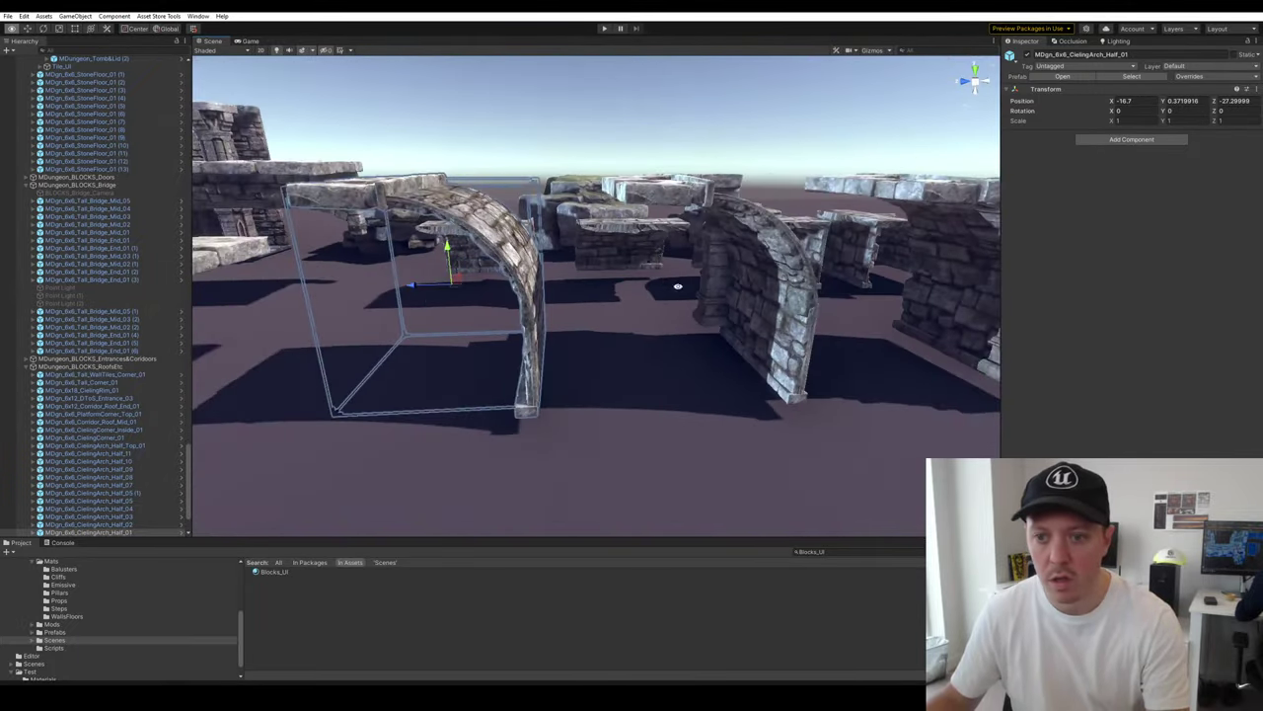
left_click_drag(677, 287, 748, 277, "alt")
key("s")
right_click_drag(747, 276, 530, 361)
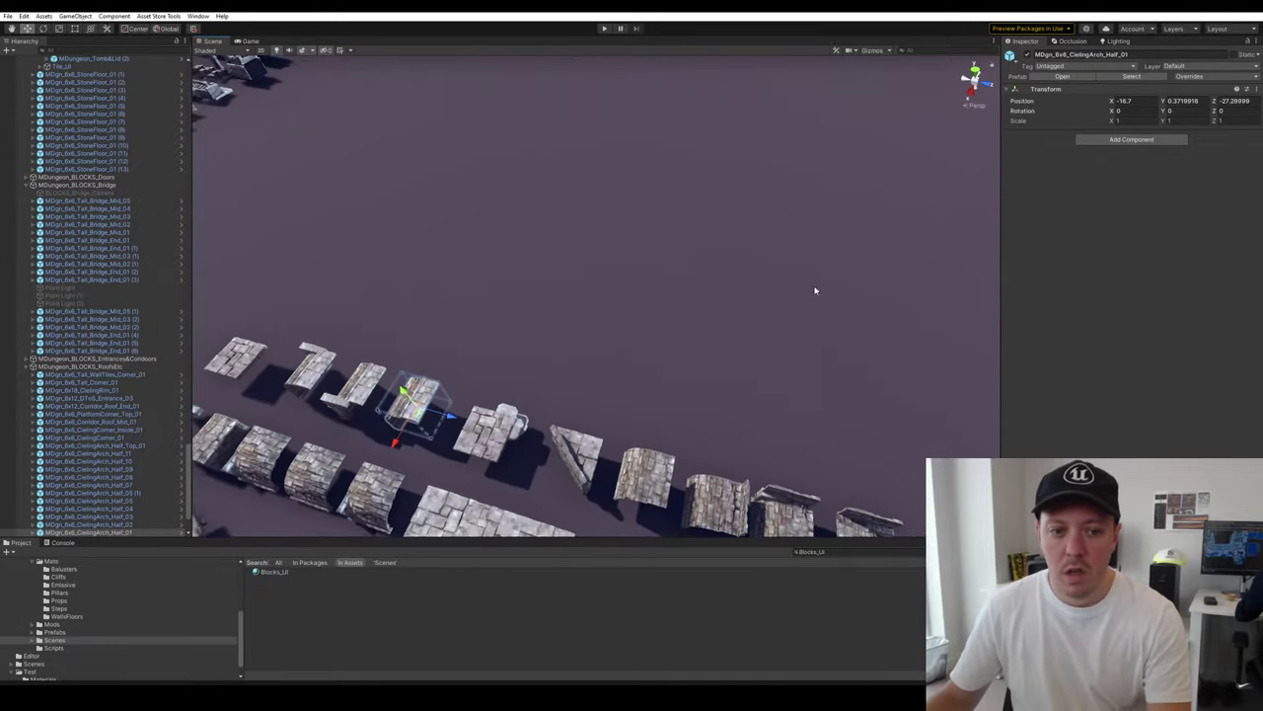
key("ctrl+d")
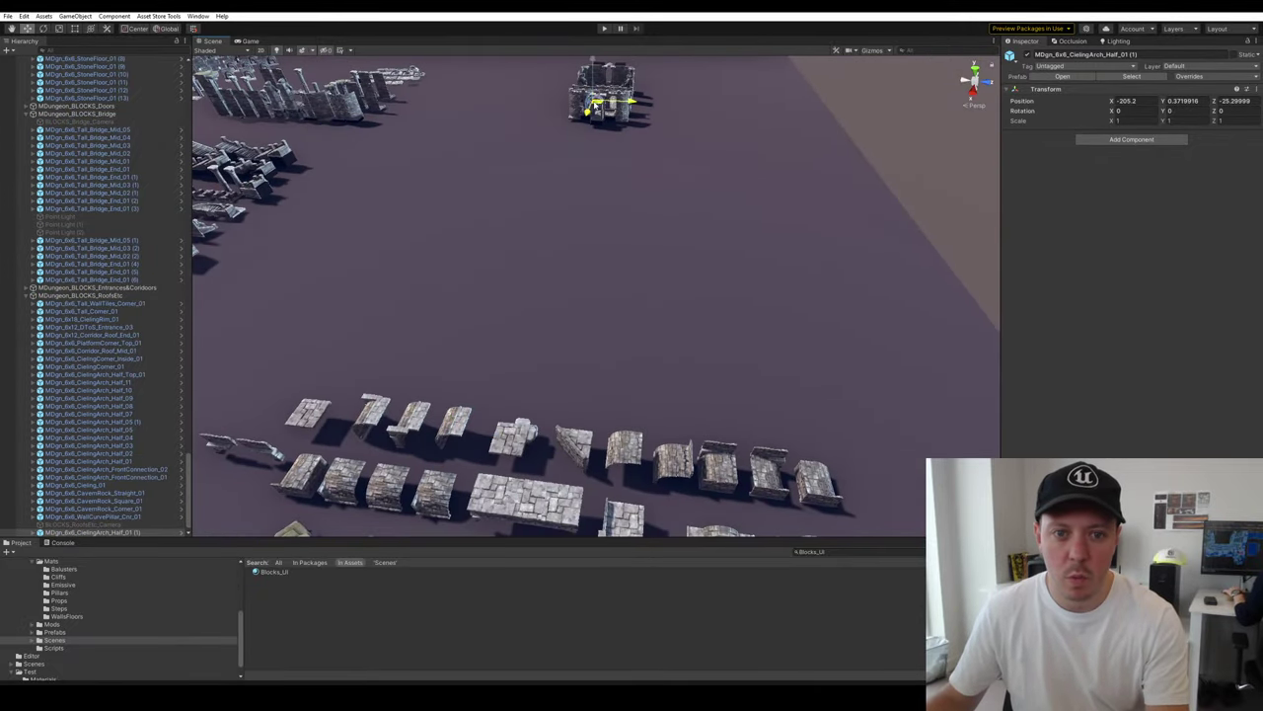
left_click_drag(594, 105, 586, 95, "ctrl")
Raise the ceiling arch copy to about 13.87 on Y and move it over to the archway at the curved walls
key("f")
left_click_drag(586, 198, 444, 266, "alt")
scroll(474, 316, "down", 5)
left_click_drag(484, 330, 669, 320, "alt")
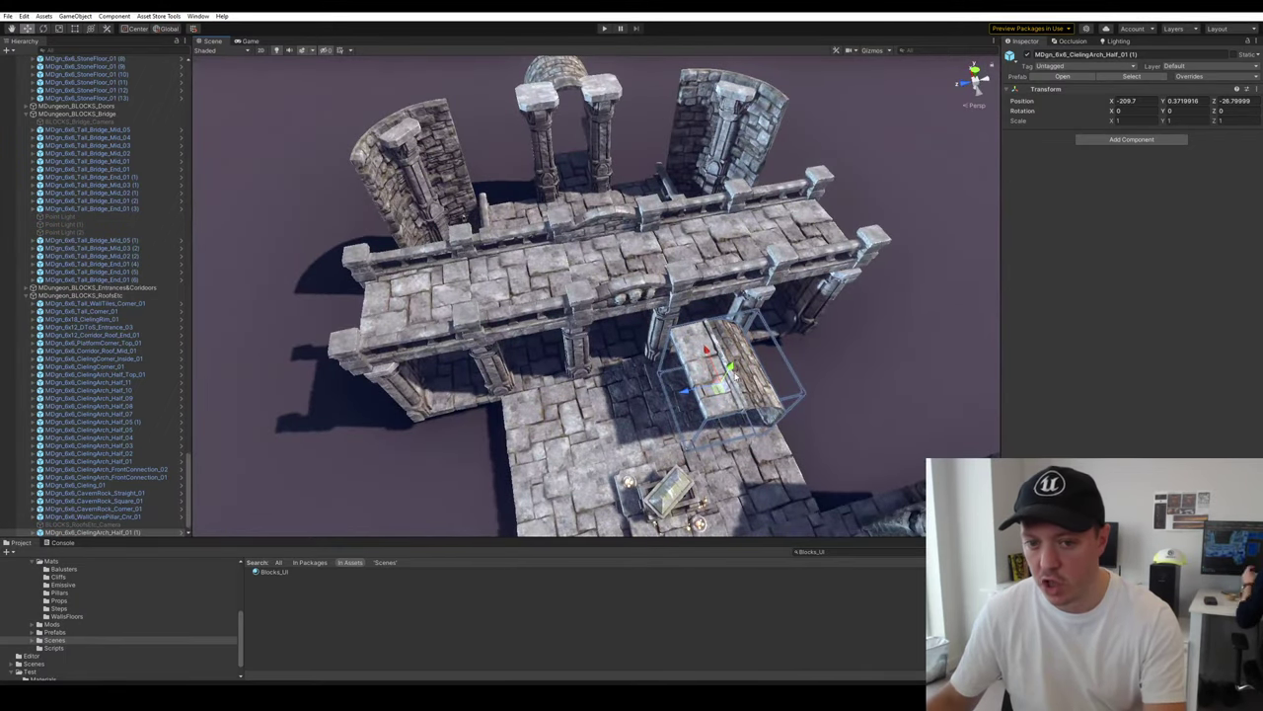
left_click_drag(728, 365, 788, 209)
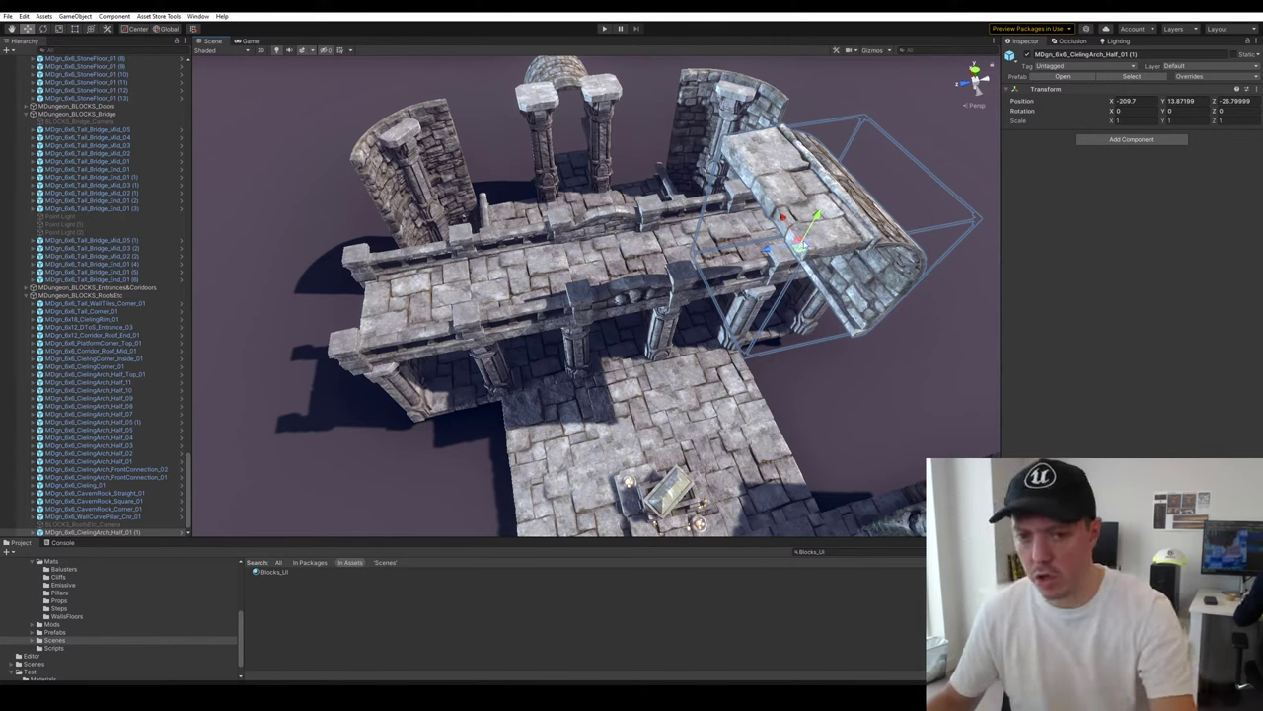
left_click_drag(799, 249, 1042, 273)
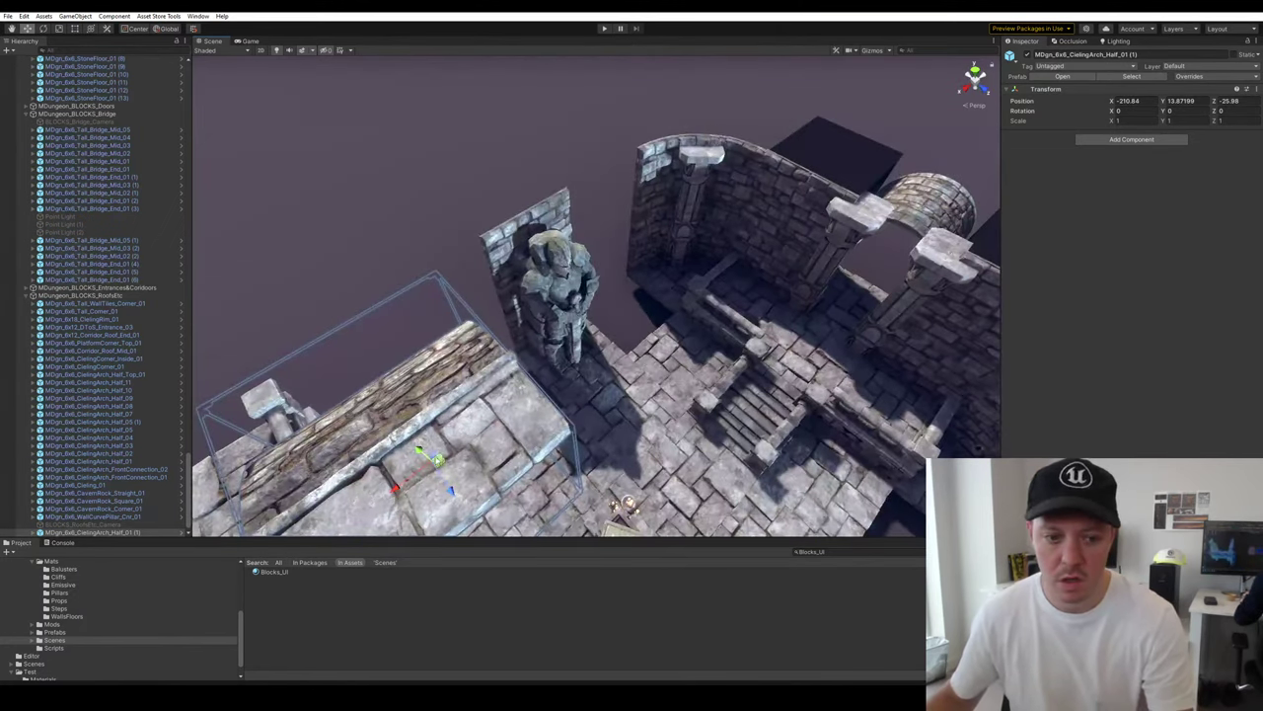
left_click_drag(439, 461, 933, 166)
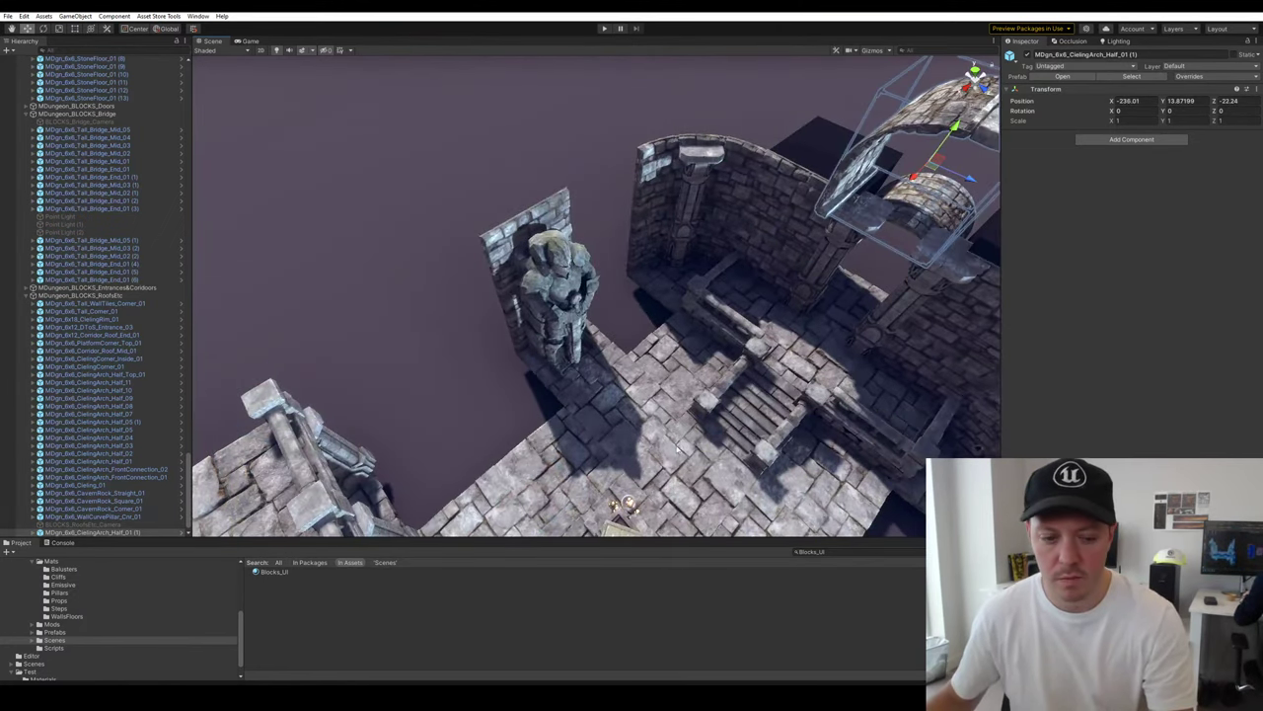
Show the cyan block grids again by raising the alpha of the Blocks_UI material's text color
left_click(272, 572)
left_click(1238, 116)
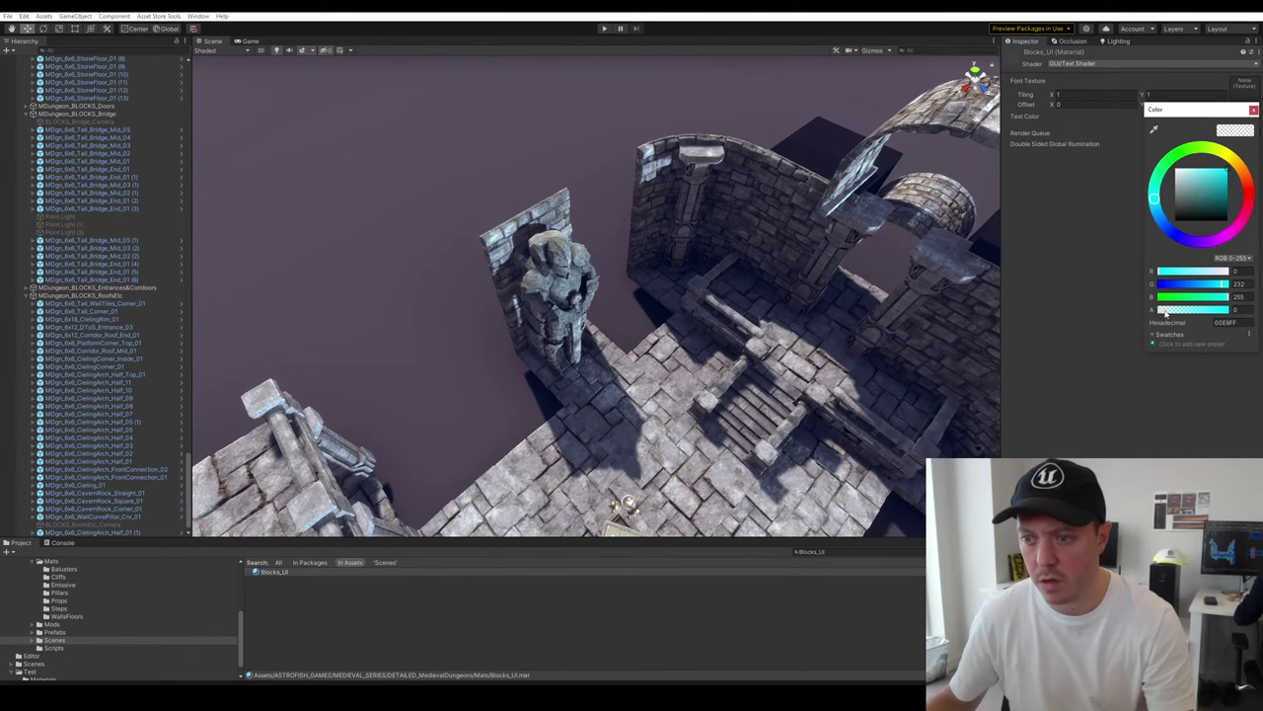
left_click(1254, 111)
Rotate the ceiling arch copy to 90 on Y and position it above the archway between the curved walls
left_click_drag(790, 296, 888, 234, "alt")
left_click(705, 211)
key("f")
key("e")
left_click_drag(615, 445, 508, 302, "alt")
right_click_drag(552, 316, 613, 394)
key("w")
key("w")
left_click_drag(613, 393, 598, 284, "alt")
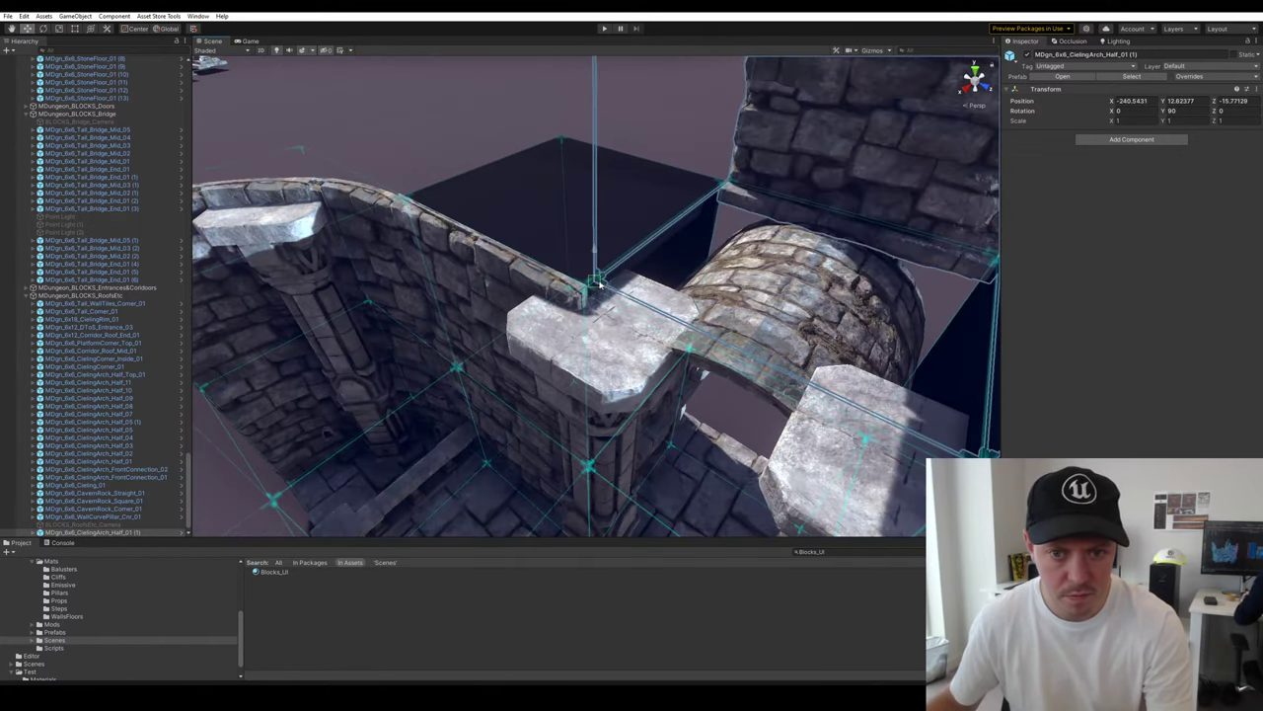
key("w")
Align the ceiling arch's lower grid corner with the upper grid corner of the archway block below
right_click_drag(606, 280, 786, 250)
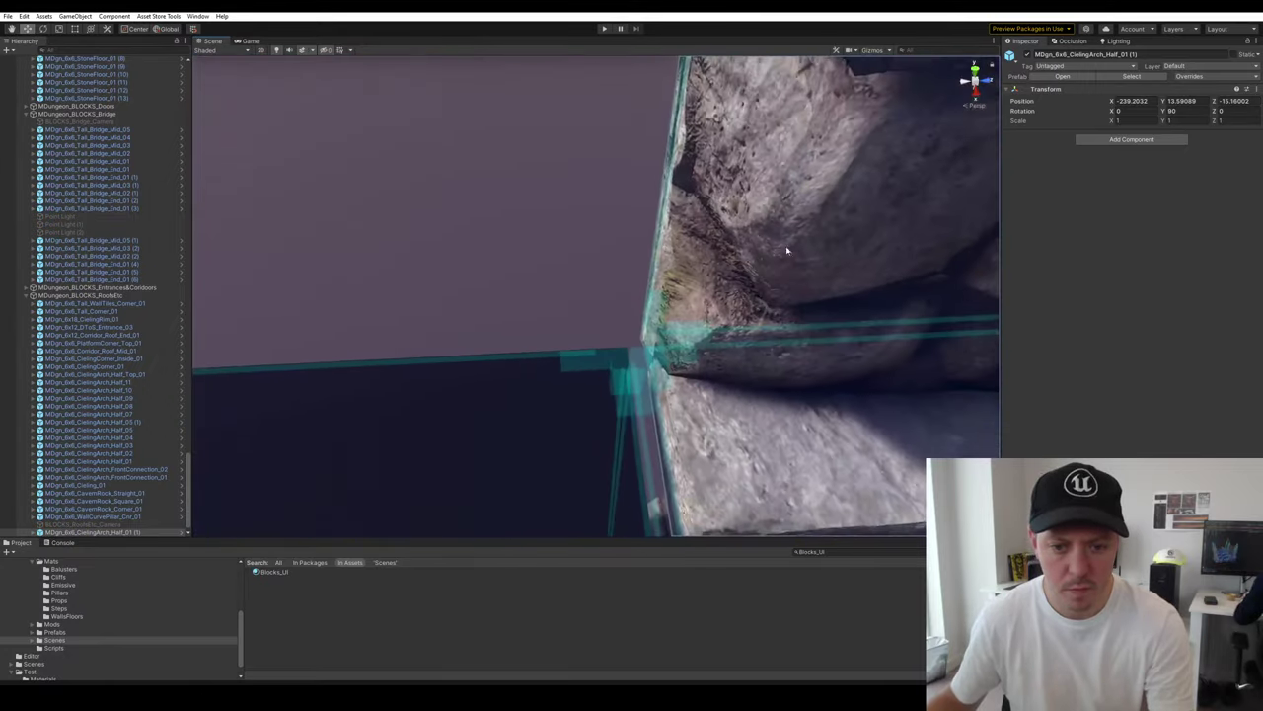
left_click_drag(641, 343, 632, 350)
left_click(598, 326)
right_click_drag(598, 325, 553, 301)
key("s")
left_click(721, 248)
right_click_drag(721, 248, 631, 292)
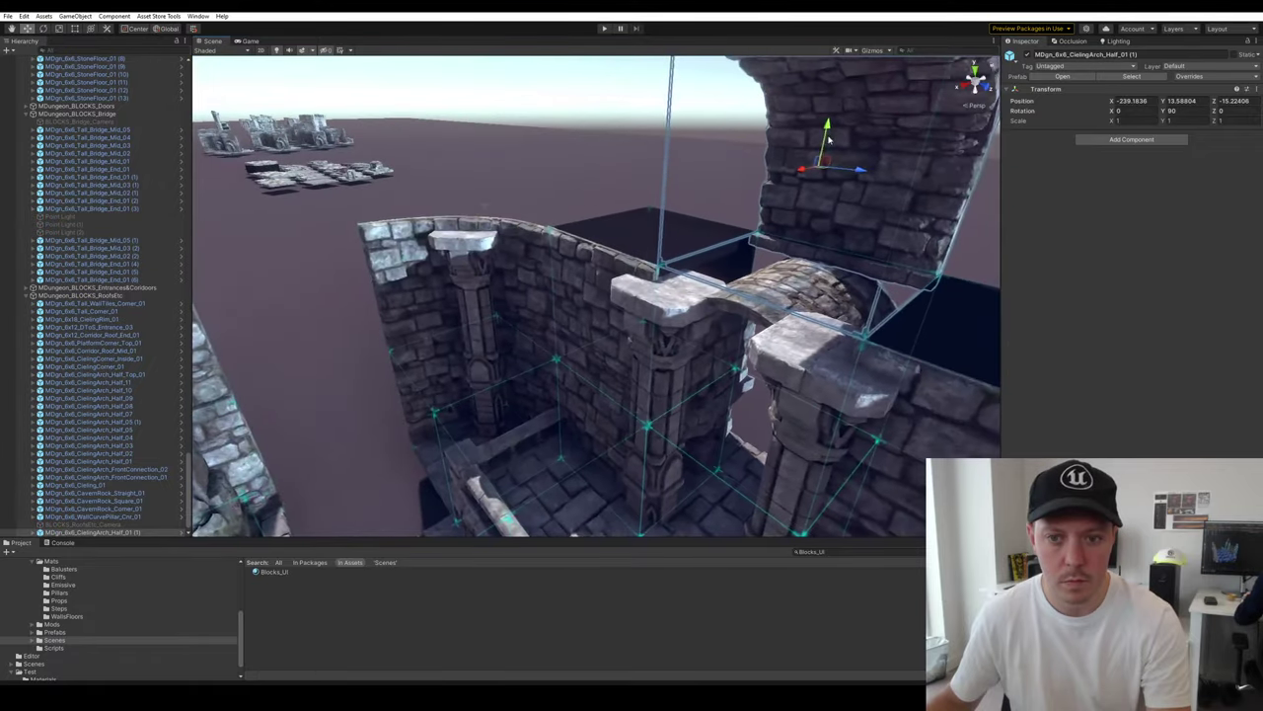
left_click_drag(805, 168, 669, 192)
Inspect the underside of the ceiling arch where it meets the archway and its pillars
left_click(790, 287)
right_click_drag(790, 287, 900, 178)
key("w")
key("s")
key("d")
key("q")
left_click_drag(900, 179, 687, 191, "alt")
right_click_drag(687, 191, 677, 190)
left_click(810, 398)
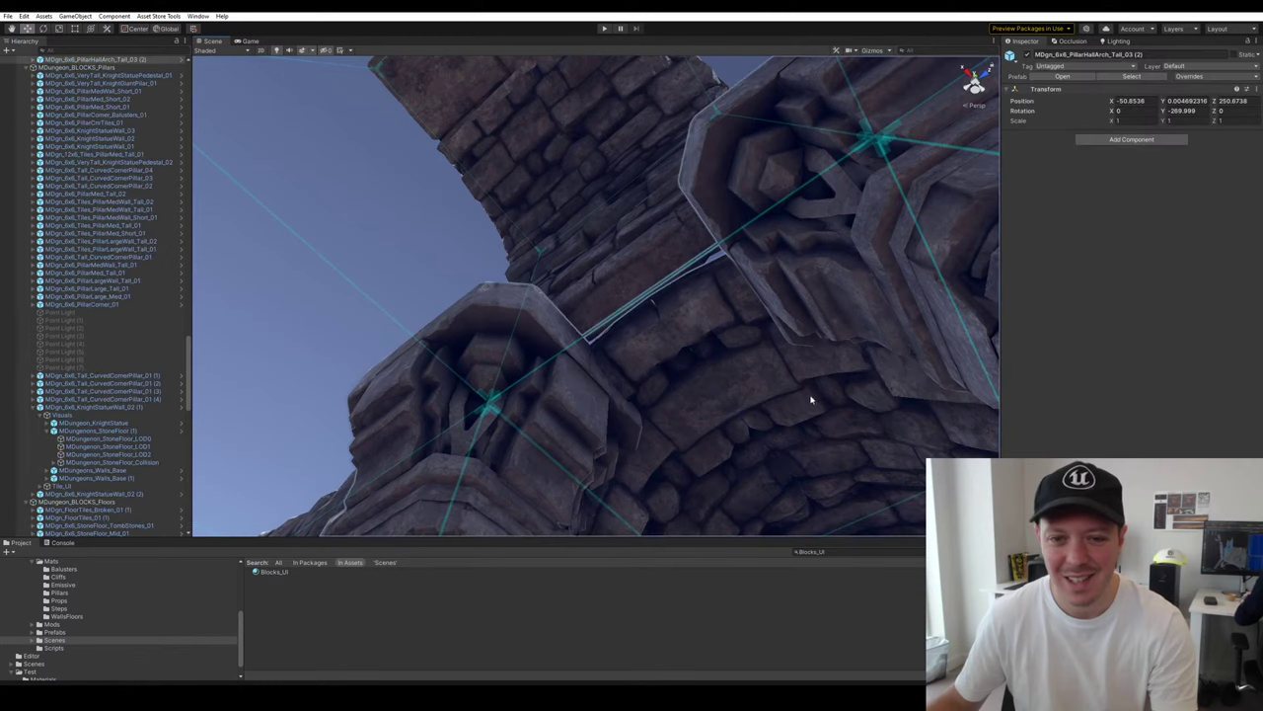
right_click_drag(809, 399, 780, 405)
left_click(392, 231)
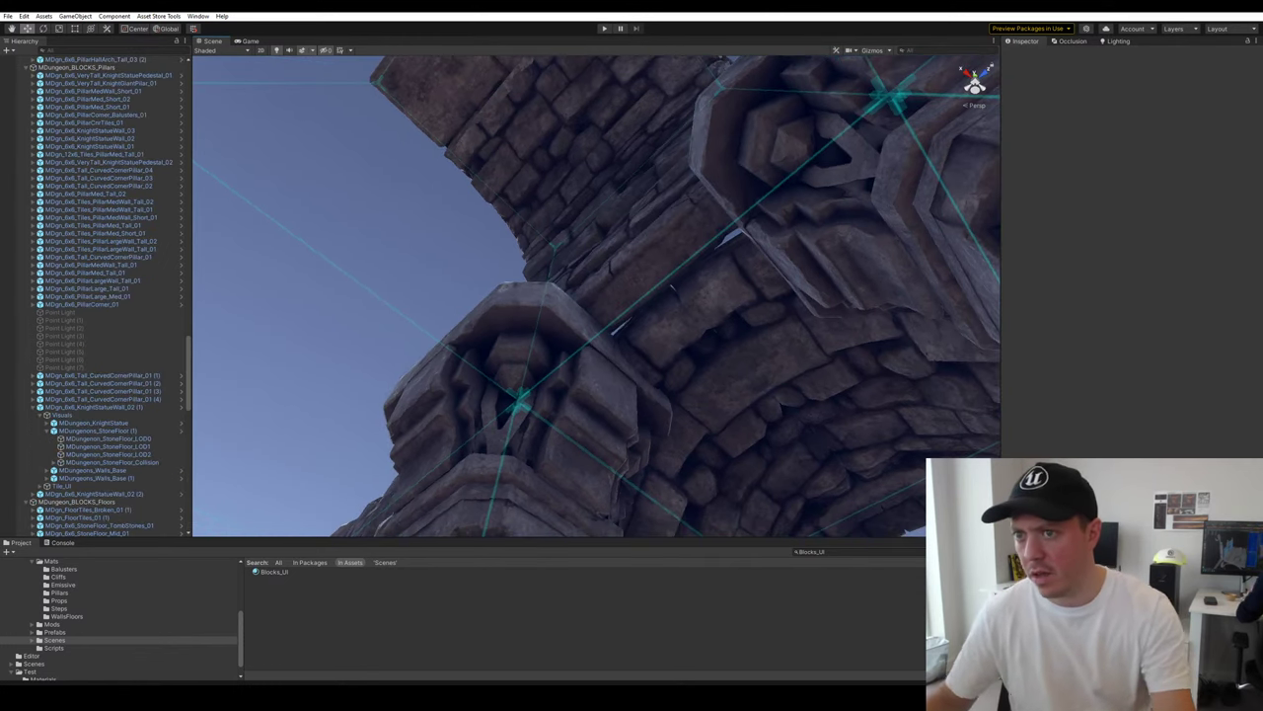
Open the scene's lighting settings and view the archway and ceiling arch from inside the room
left_click(1116, 42)
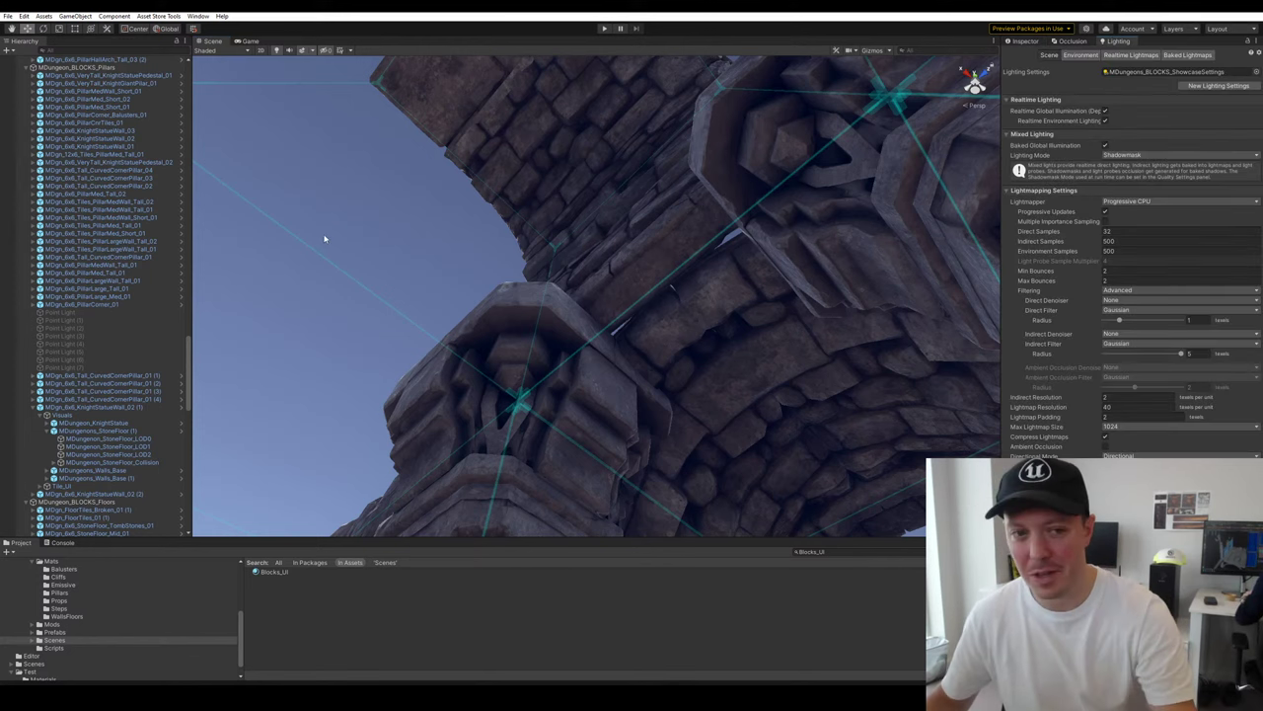
key("s")
right_click_drag(747, 322, 642, 225)
key("w")
key("s")
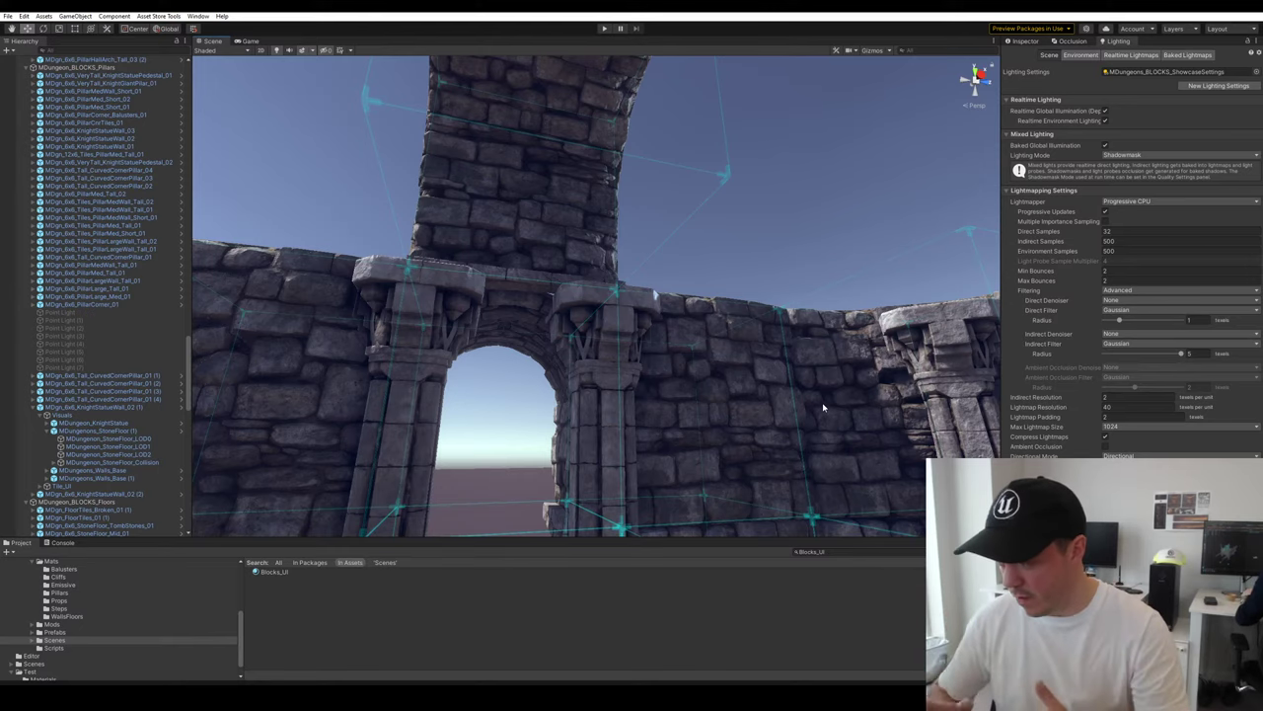
Duplicate the ceiling arch and place the copies on both sides to form a continuous row of three
right_click_drag(781, 321, 605, 293)
key("s")
left_click(637, 305)
key("ctrl+d")
left_click_drag(626, 294, 478, 278)
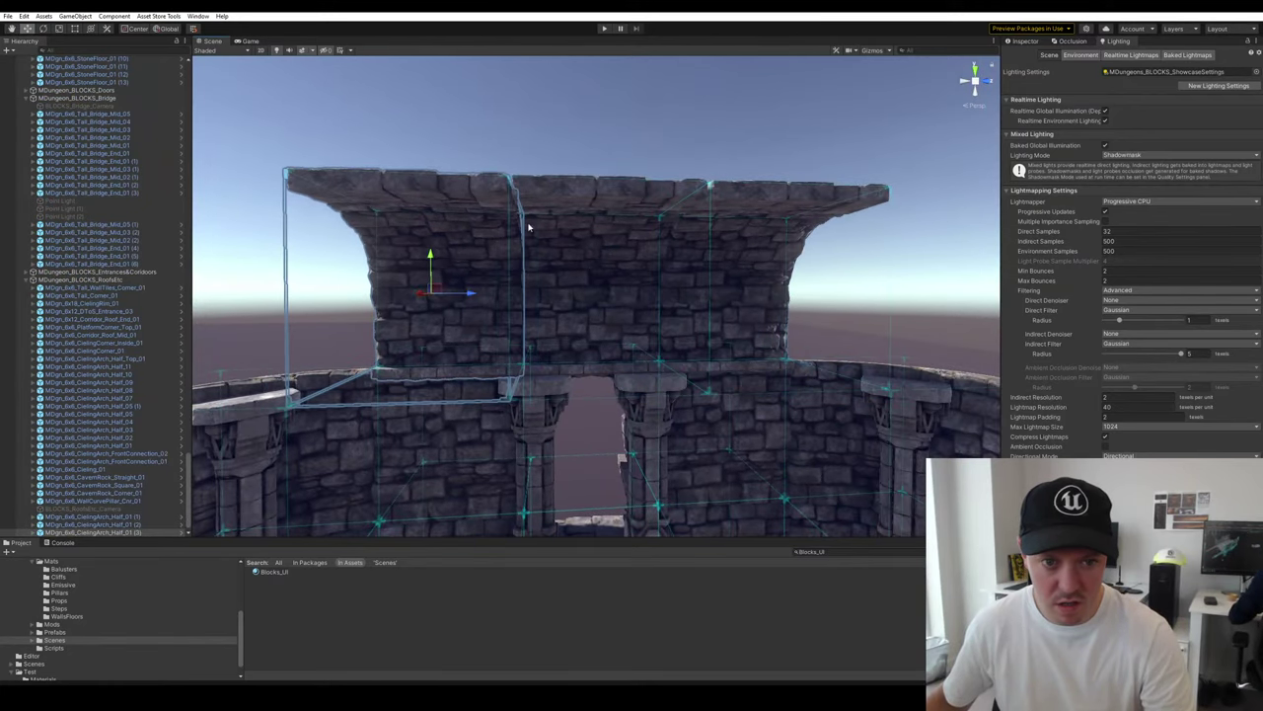
Duplicate the row of ceiling arches, turn the copies around, and snap them onto the walls on the opposite side
right_click_drag(630, 122, 413, 275)
left_click(570, 204)
left_click(582, 192, "shift")
key("ctrl+d")
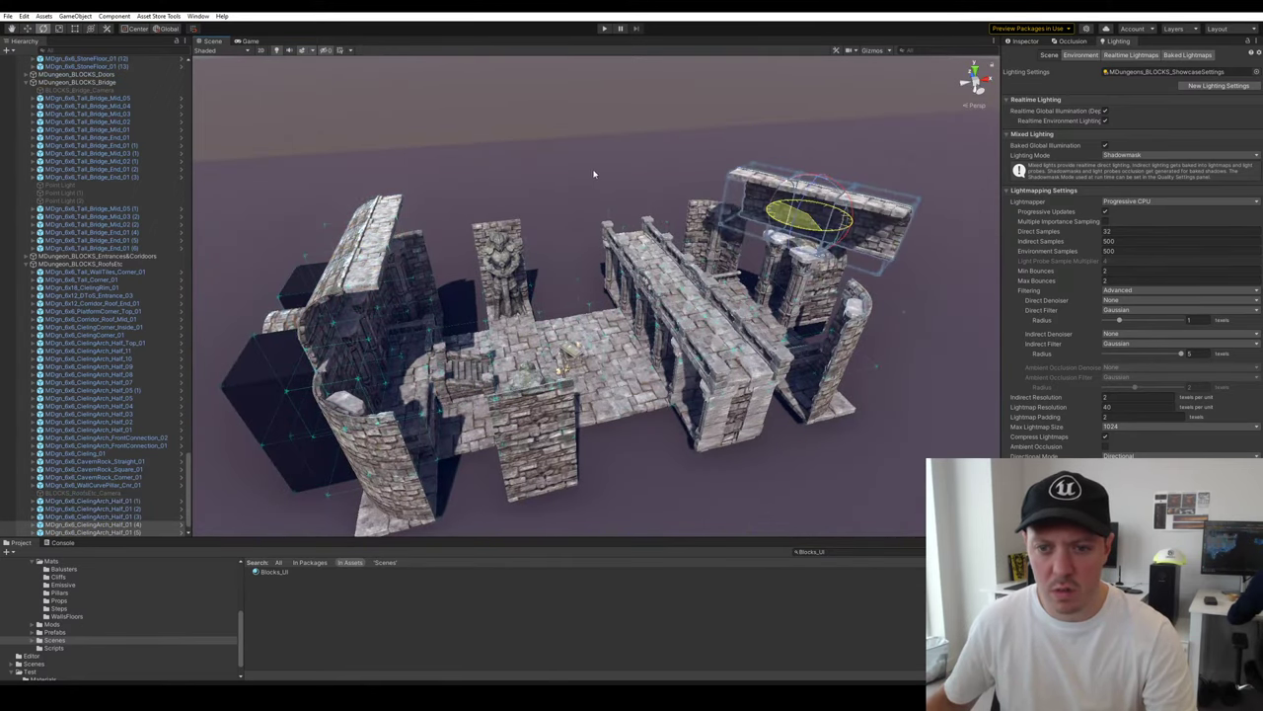
right_click_drag(558, 170, 752, 267)
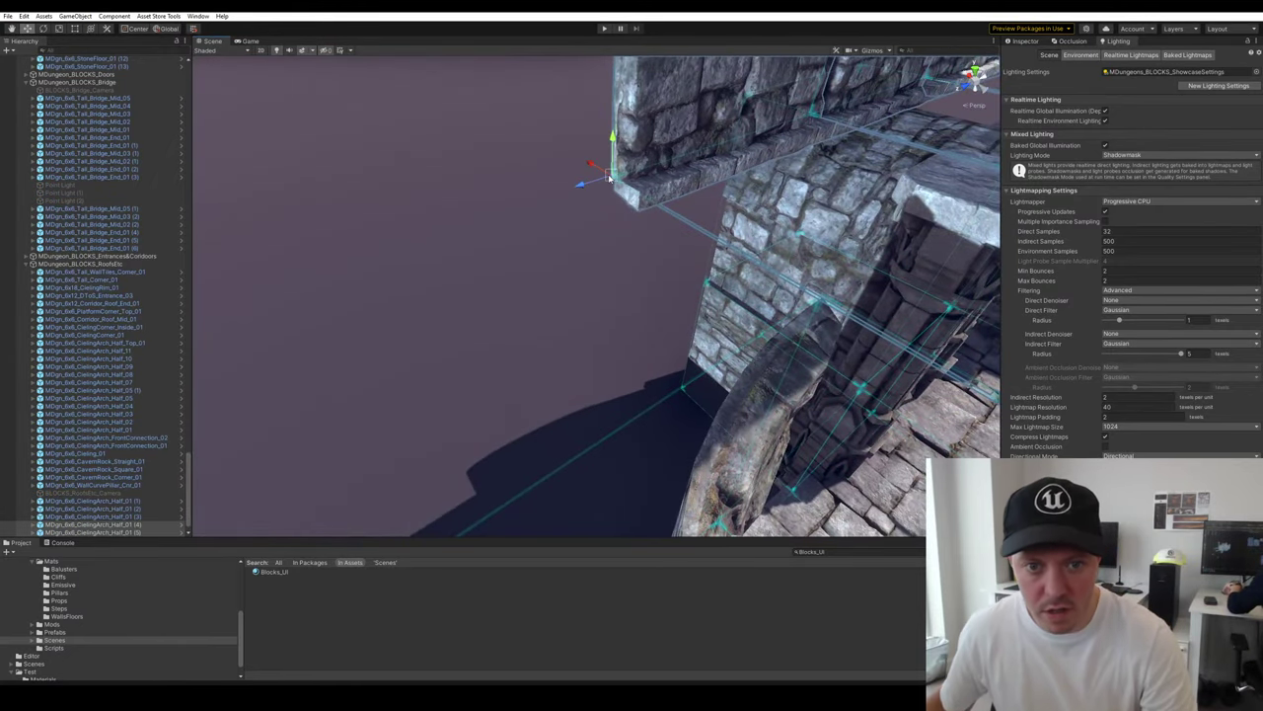
left_click_drag(611, 181, 860, 287)
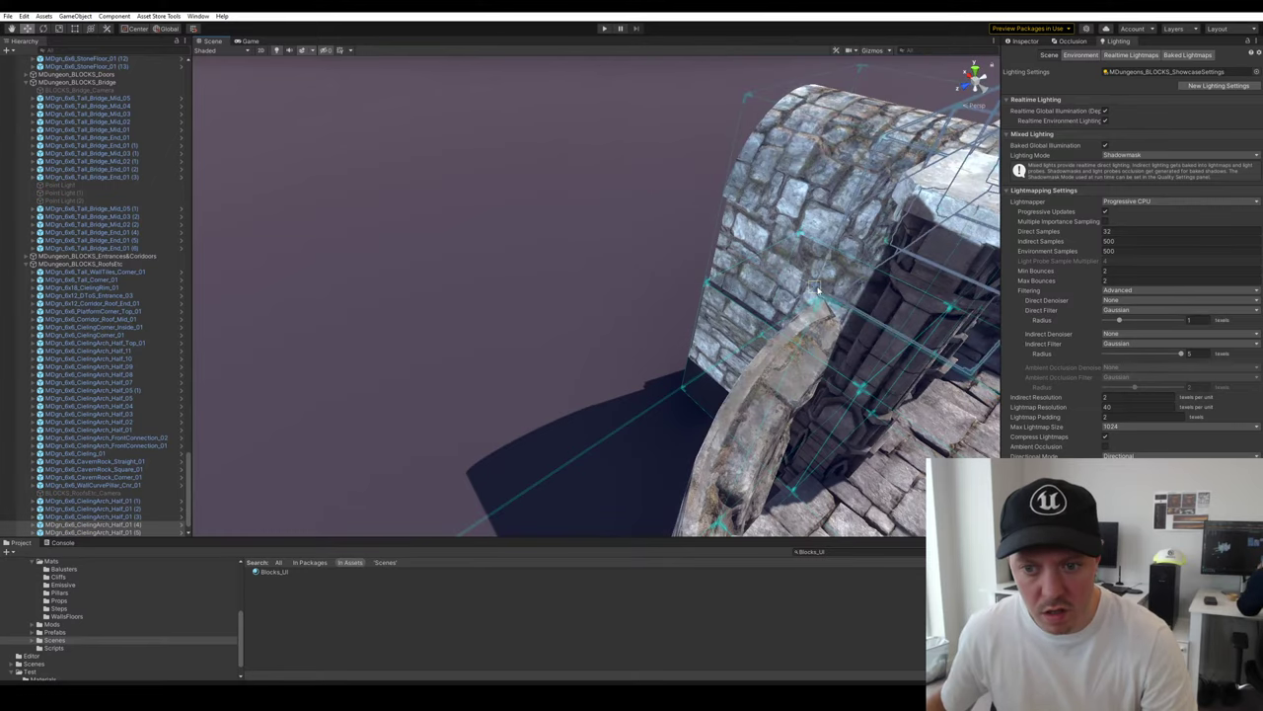
right_click_drag(815, 287, 822, 296)
Duplicate two stacked Wall_Front_01 blocks and move the copies across to the opposite side of the scene
right_click_drag(438, 230, 265, 364)
left_click(526, 254)
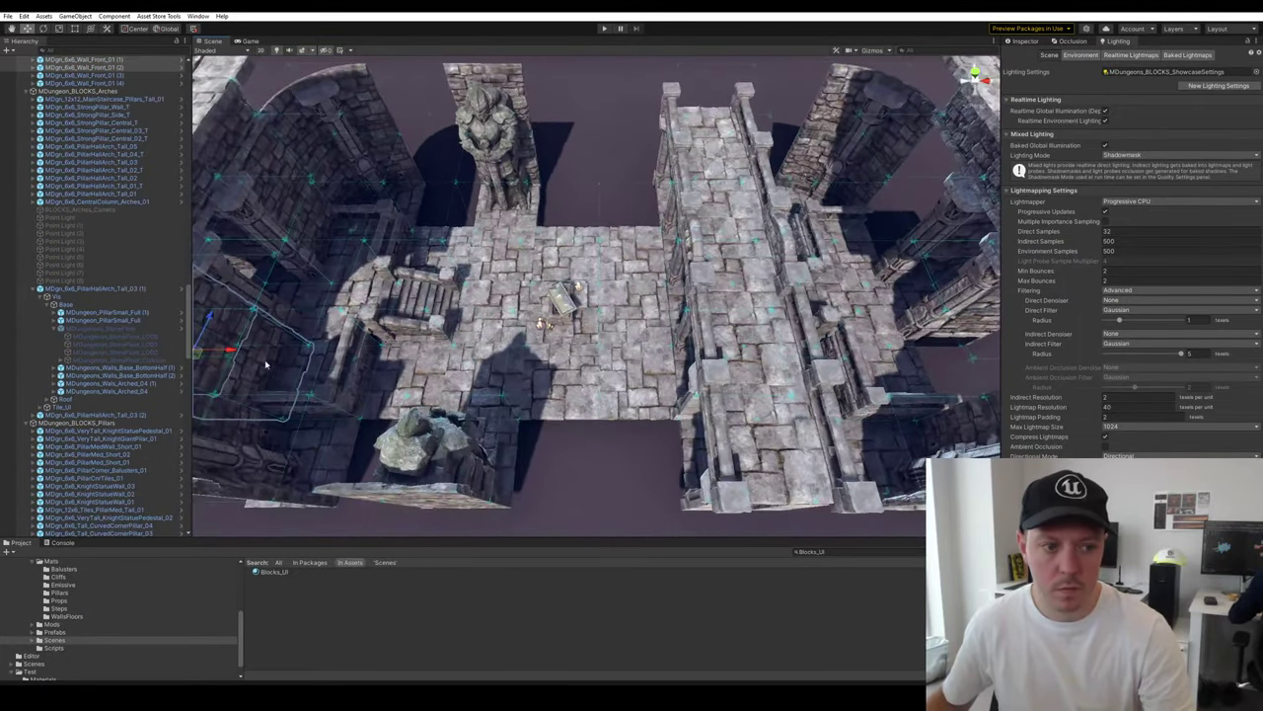
key("ctrl+d")
left_click_drag(929, 181, 869, 210)
key("f")
Rotate the two wall copies and snap them beside the archway pillar on the opposite platform
key("e")
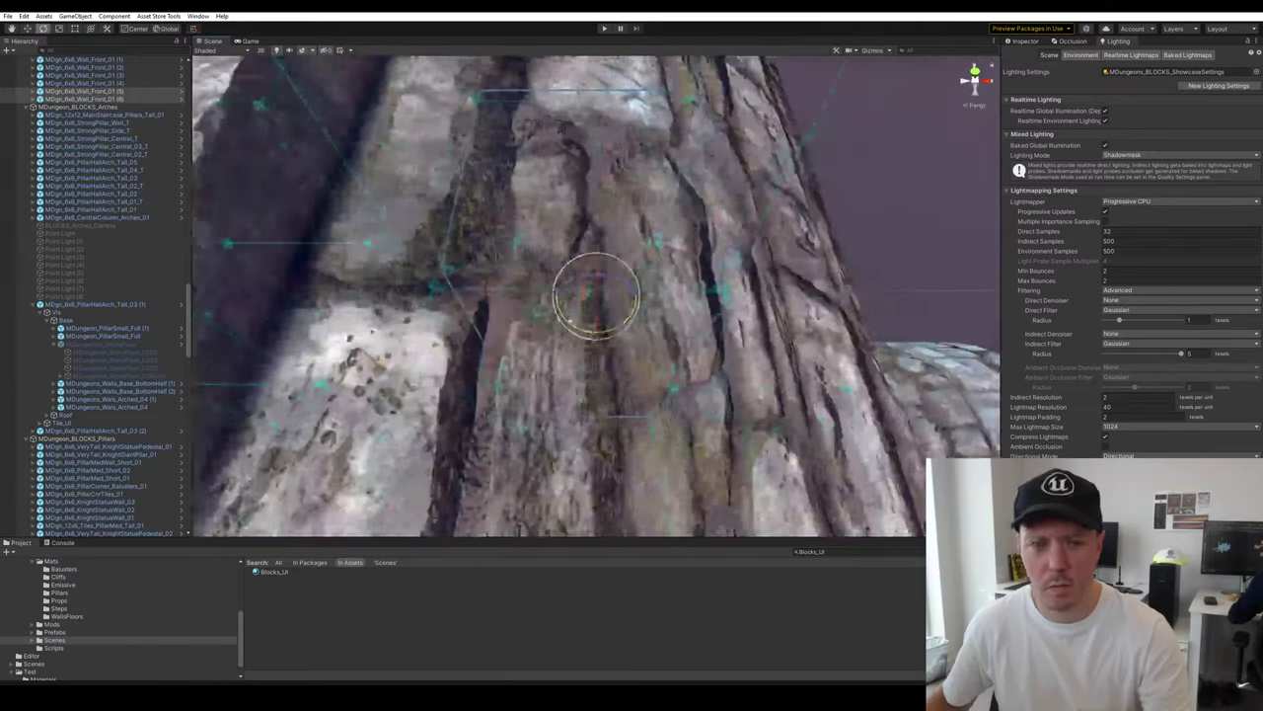
right_click_drag(598, 304, 750, 293)
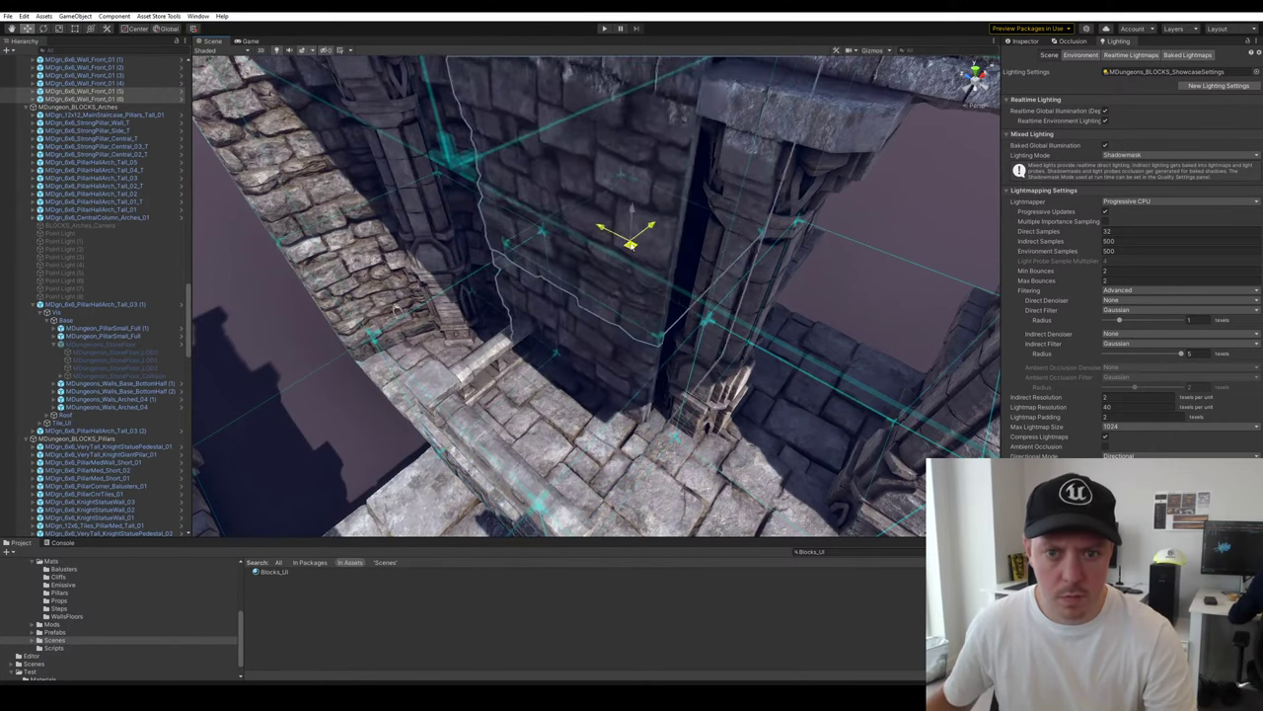
right_click_drag(703, 319, 749, 321)
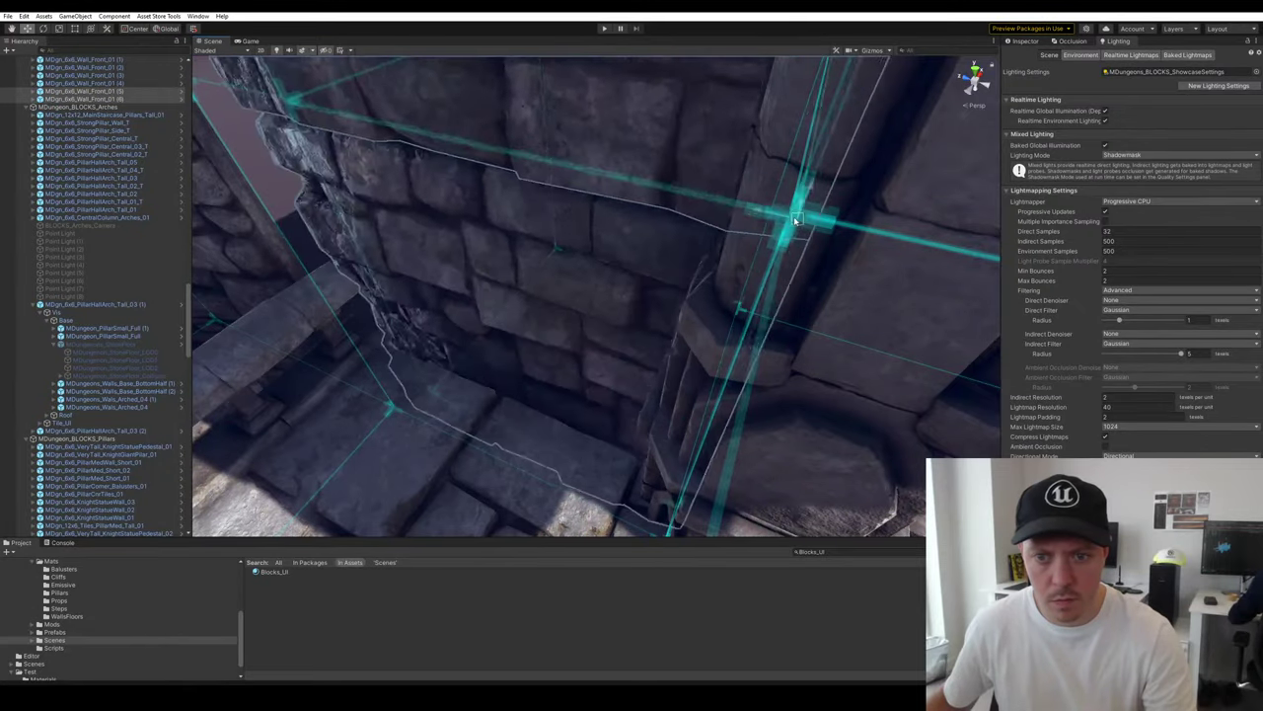
right_click_drag(782, 223, 555, 334)
Duplicate the two wall blocks again and place the copies on the other side of the archway
key("ctrl+d")
left_click_drag(457, 353, 711, 354)
right_click_drag(904, 201, 528, 264)
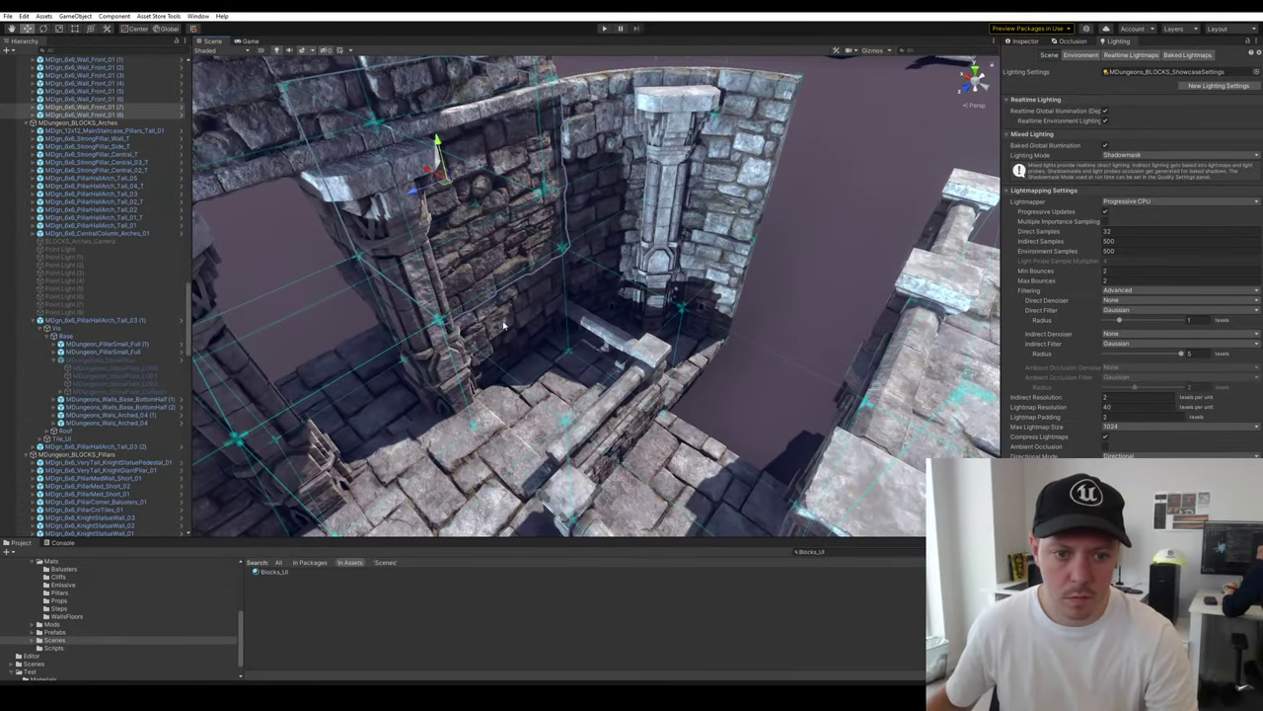
key("ctrl+d")
left_click_drag(473, 259, 752, 276)
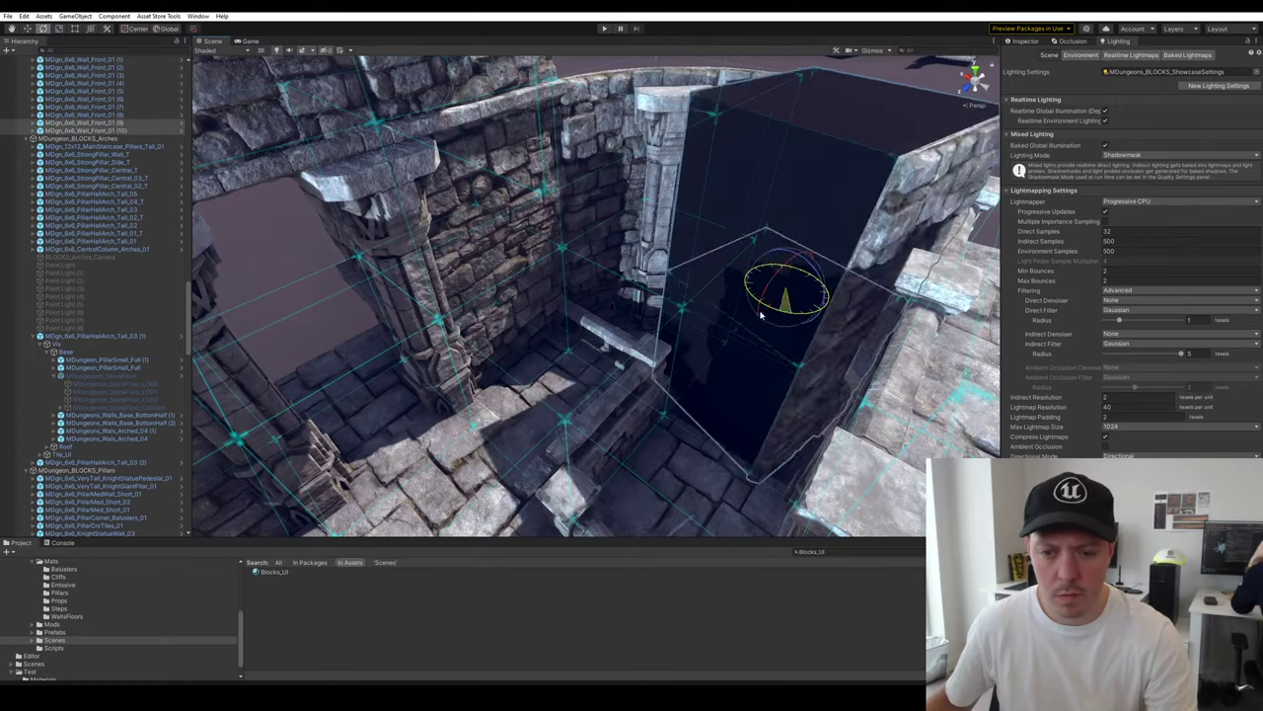
key("Delete")
Duplicate the WallArchFloor_AltarSkull_01 block from the wall set and move the copy close to the dungeon scene
right_click_drag(717, 299, 408, 230)
left_click(542, 292)
key("f")
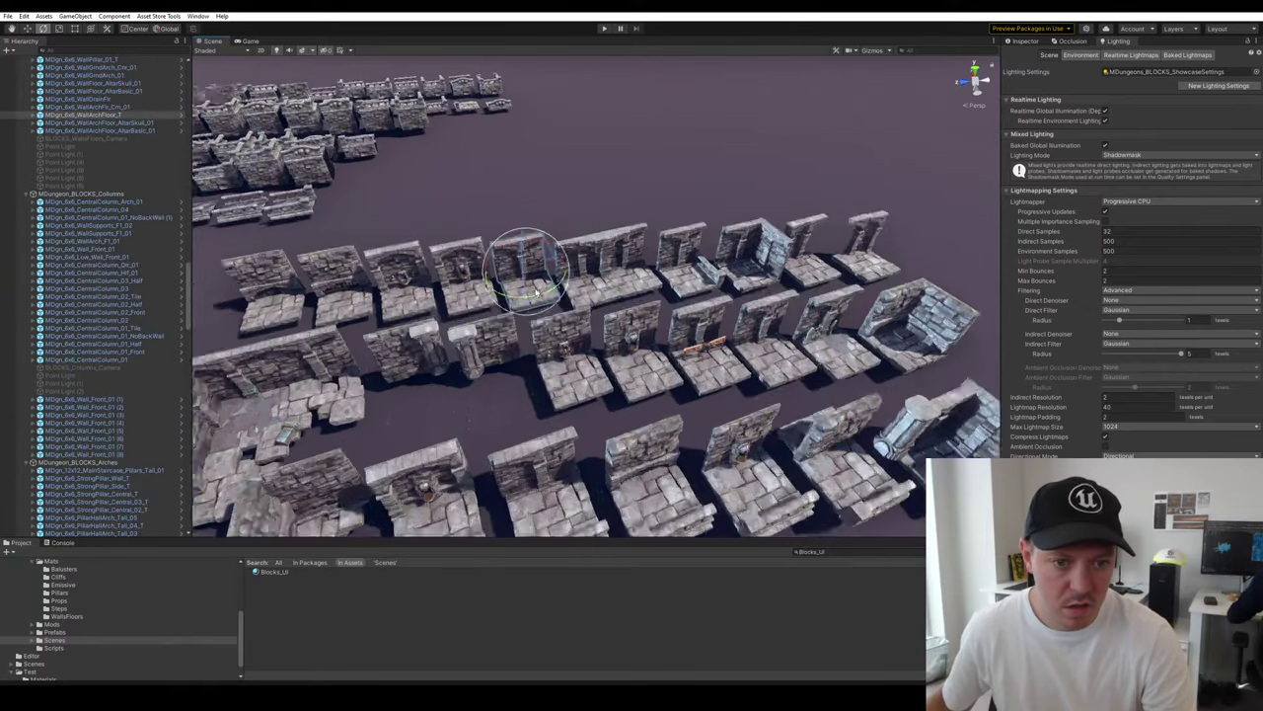
scroll(560, 296, "down", 10)
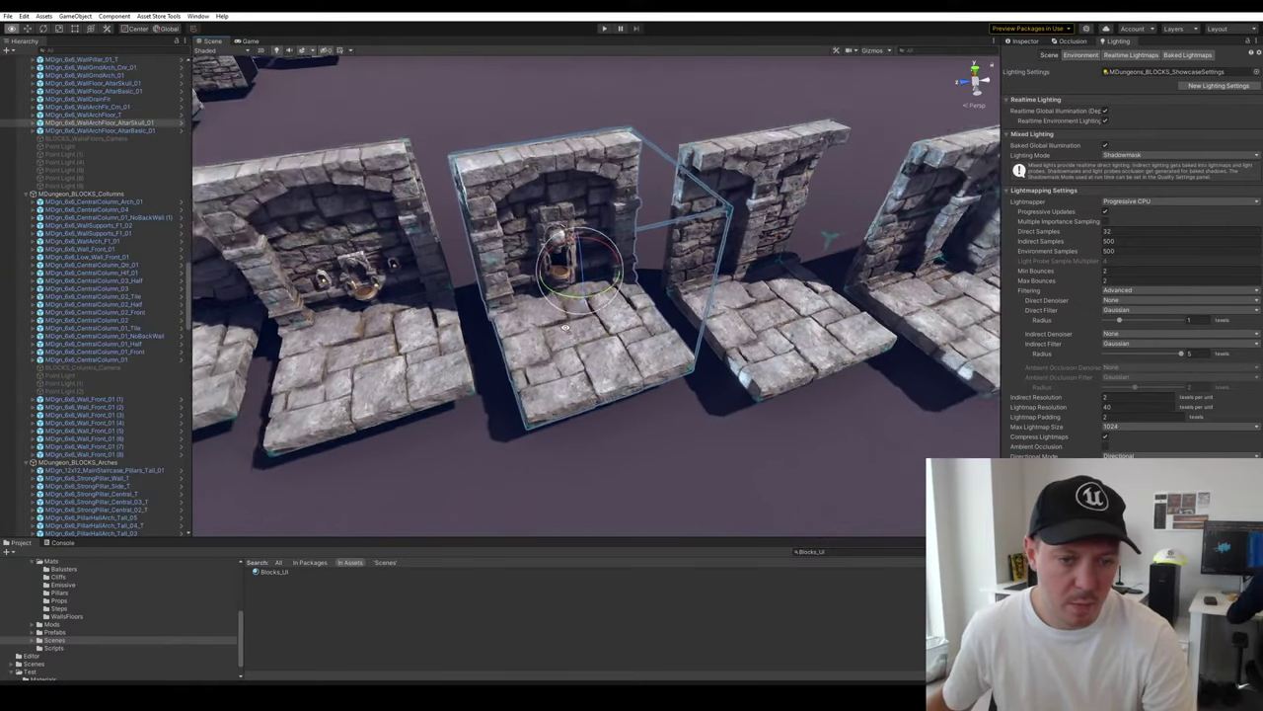
left_click_drag(730, 301, 341, 312, "alt")
key("w")
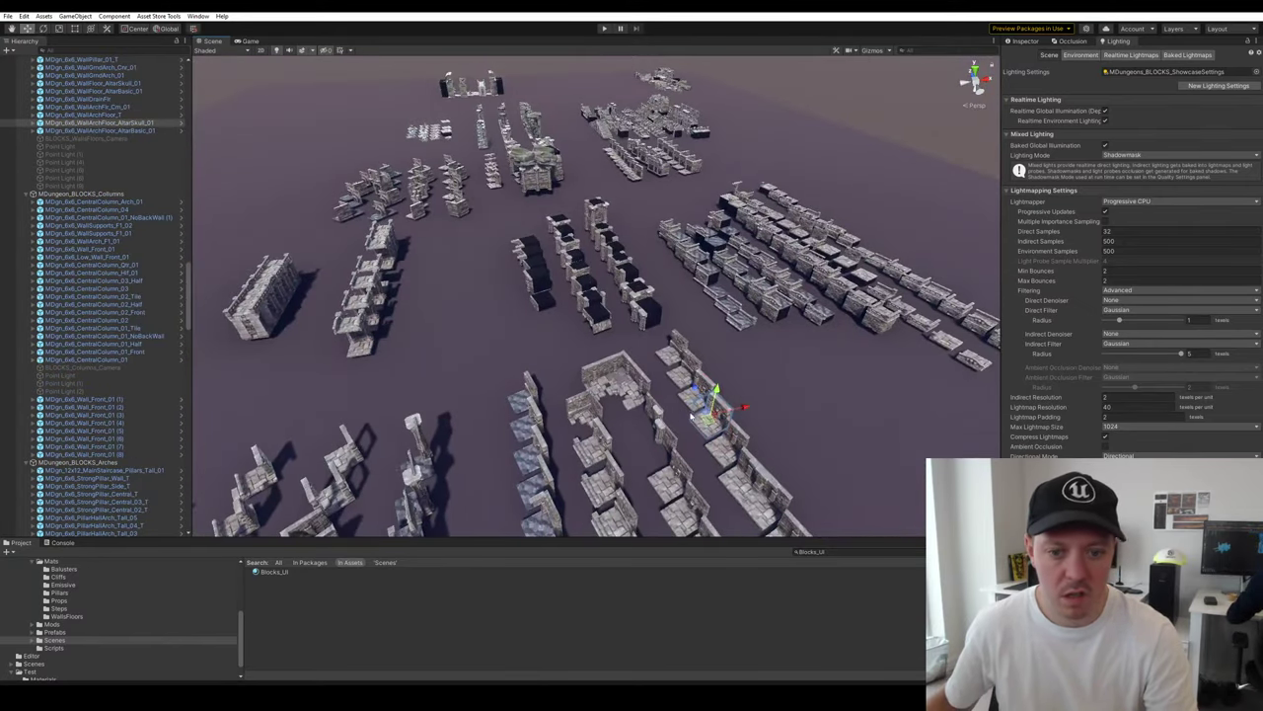
key("ctrl+d")
left_click_drag(709, 424, 554, 134)
key("f")
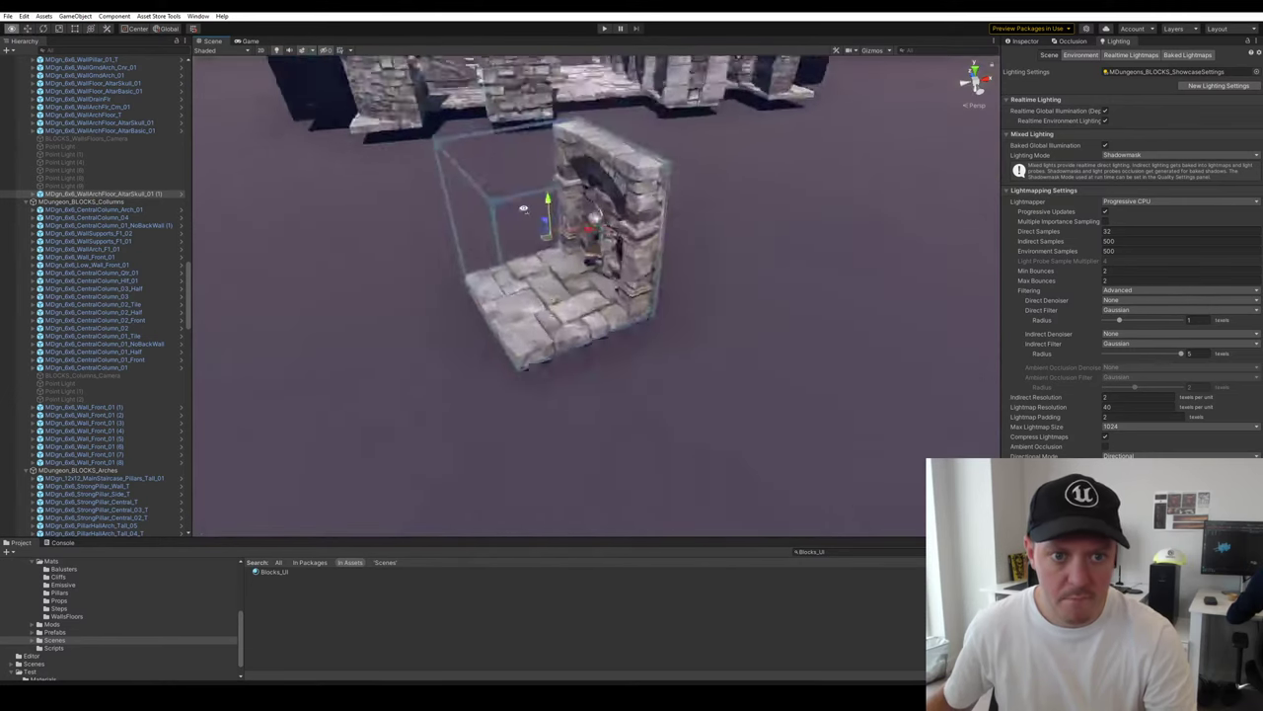
Set the altar skull block copy's Y rotation to 0 and move it over to the dungeon platforms
left_click(1024, 40)
left_click(1181, 111)
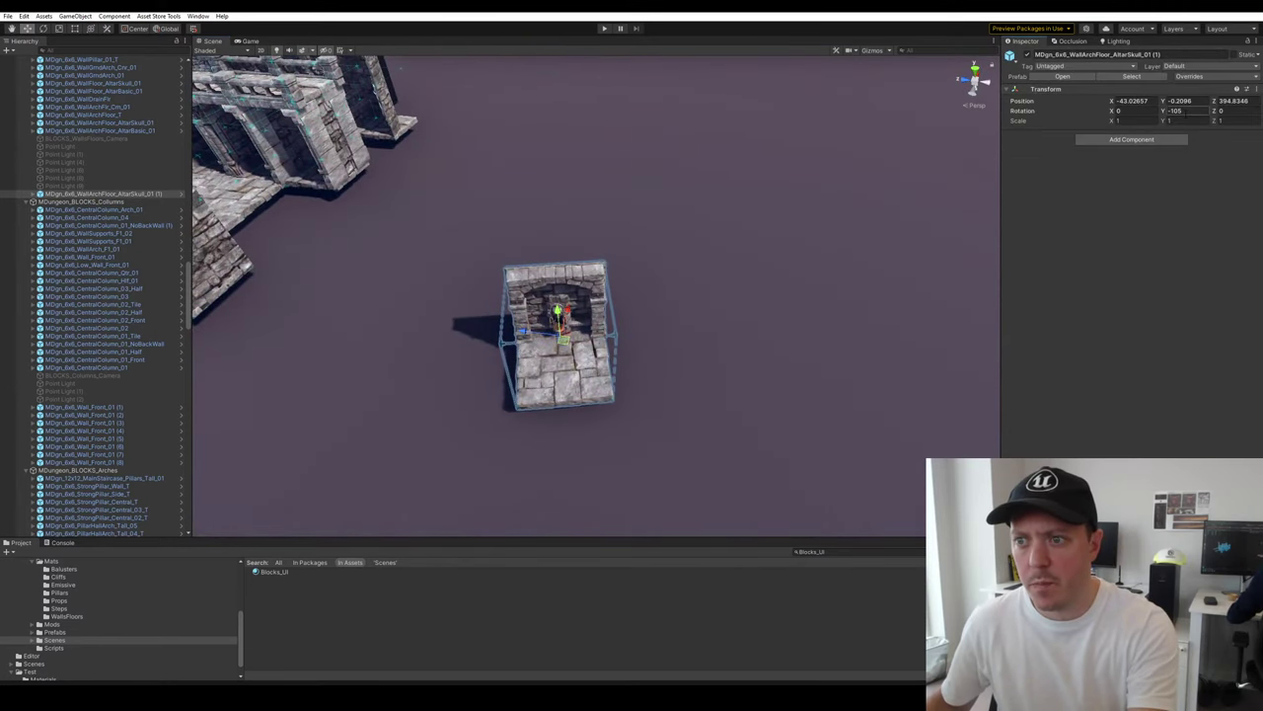
type("0")
key("Return")
middle_click_drag(578, 361, 765, 350)
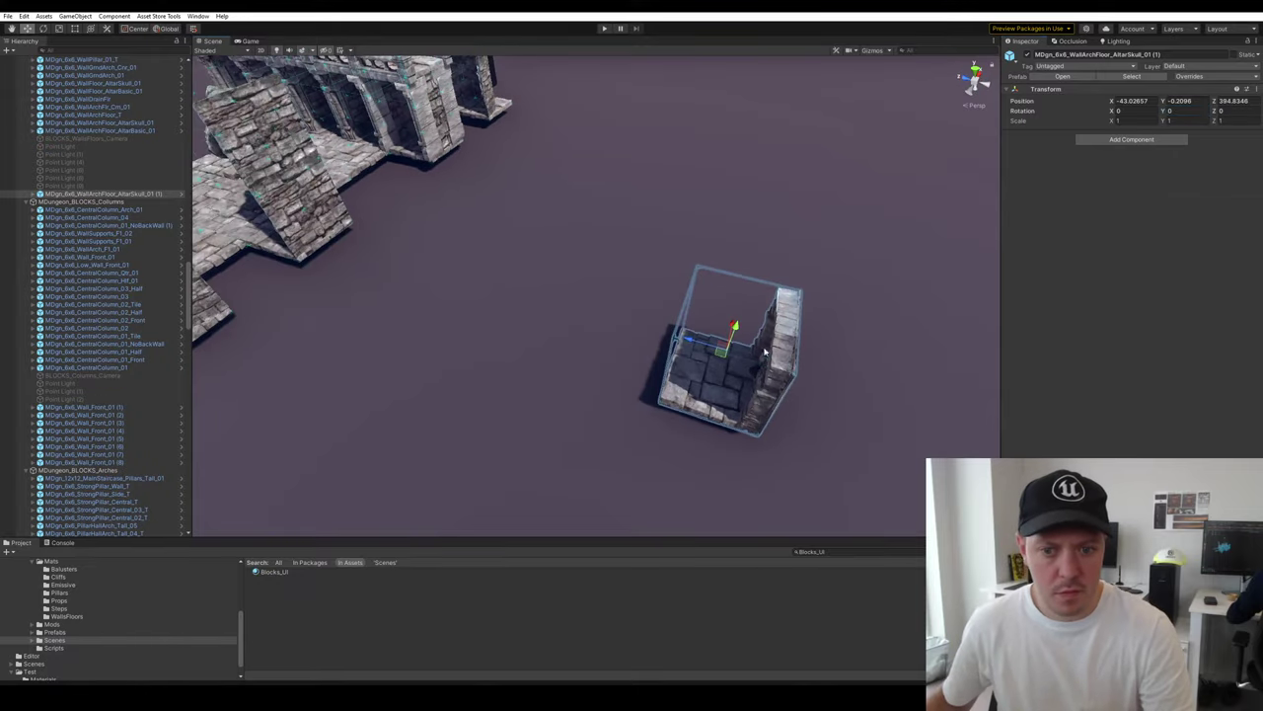
left_click_drag(721, 357, 761, 283)
key("f")
right_click_drag(761, 283, 771, 289)
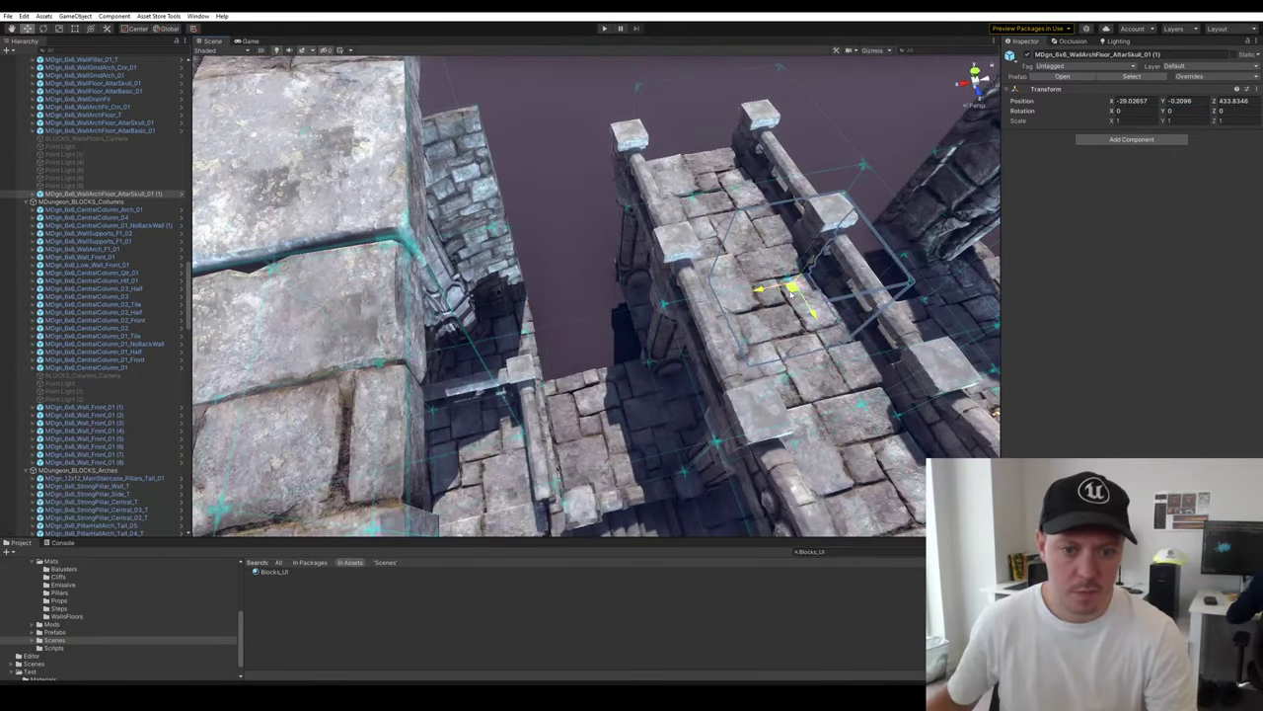
Move the altar block below the raised walkway and vertex-snap its corner to the neighbouring floor block
left_click_drag(791, 293, 586, 307)
key("f")
right_click_drag(681, 381, 740, 338)
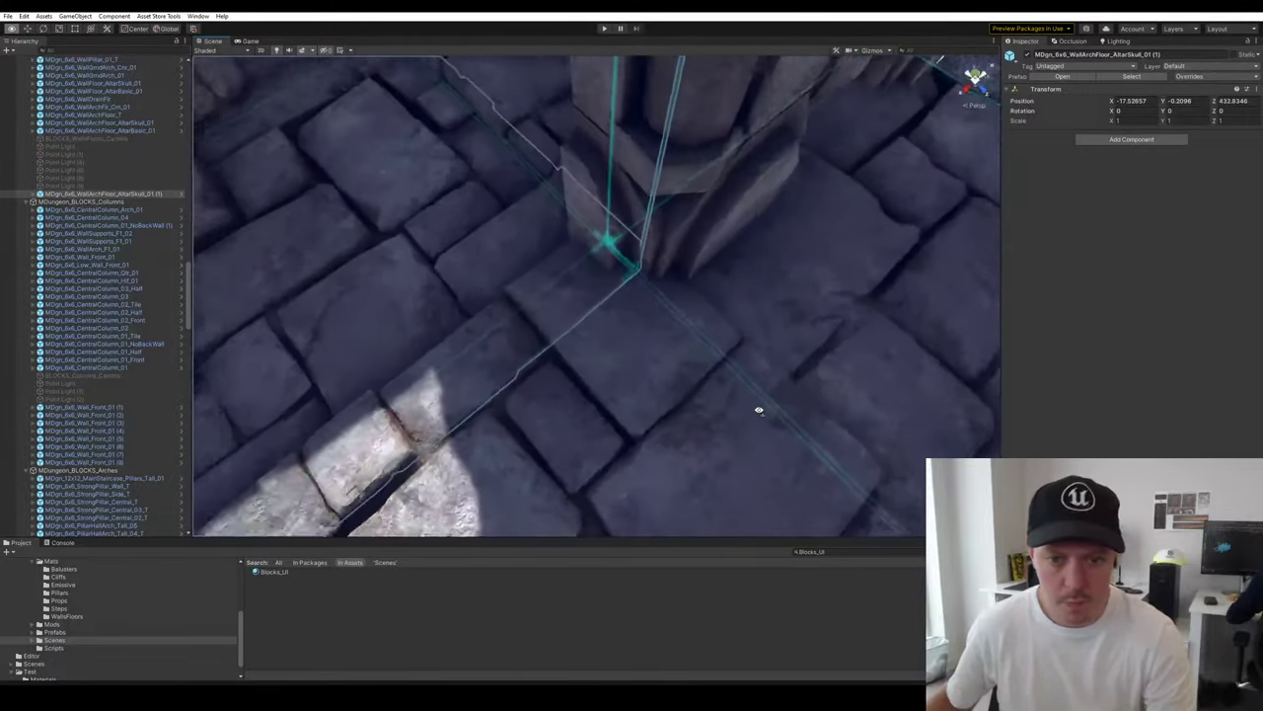
key("v")
left_click_drag(754, 315, 666, 243)
left_click(443, 224)
left_click(802, 320)
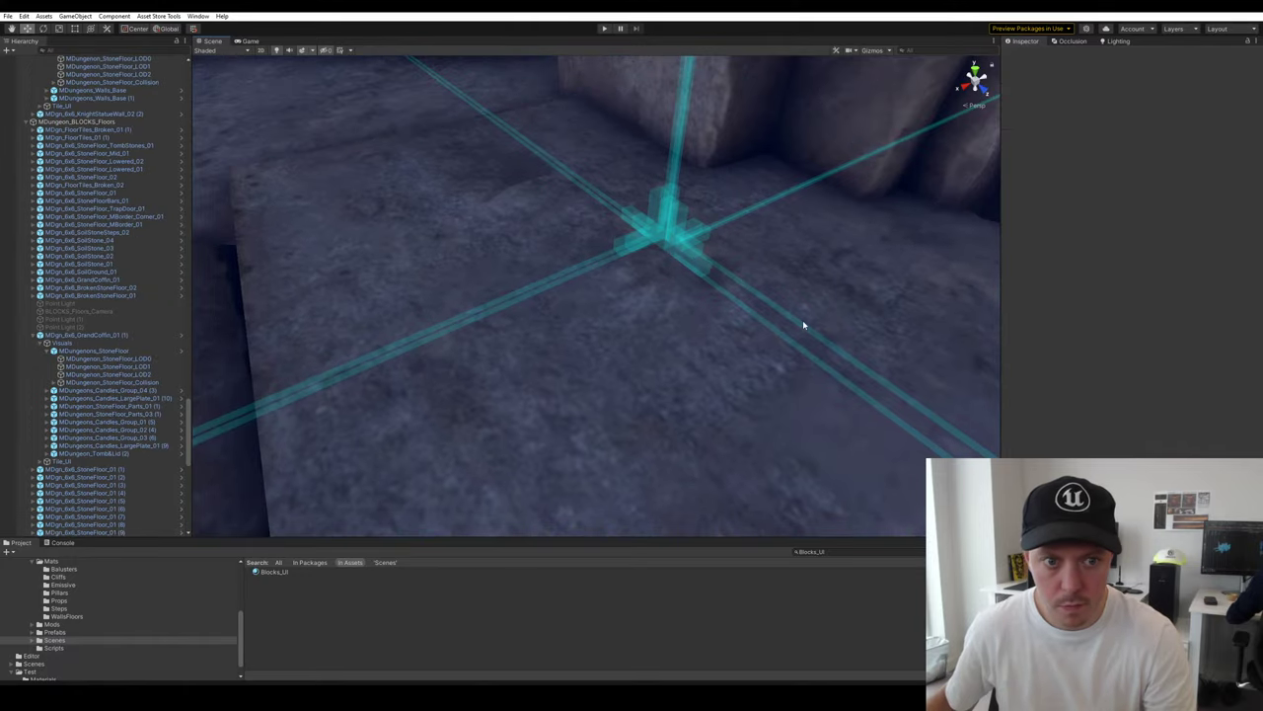
Duplicate an upper Wall_Front_01 block, set the copy's Y rotation to 0 and move it above the altar recess
key("s")
right_click_drag(803, 320, 530, 212)
key("s")
left_click(493, 222)
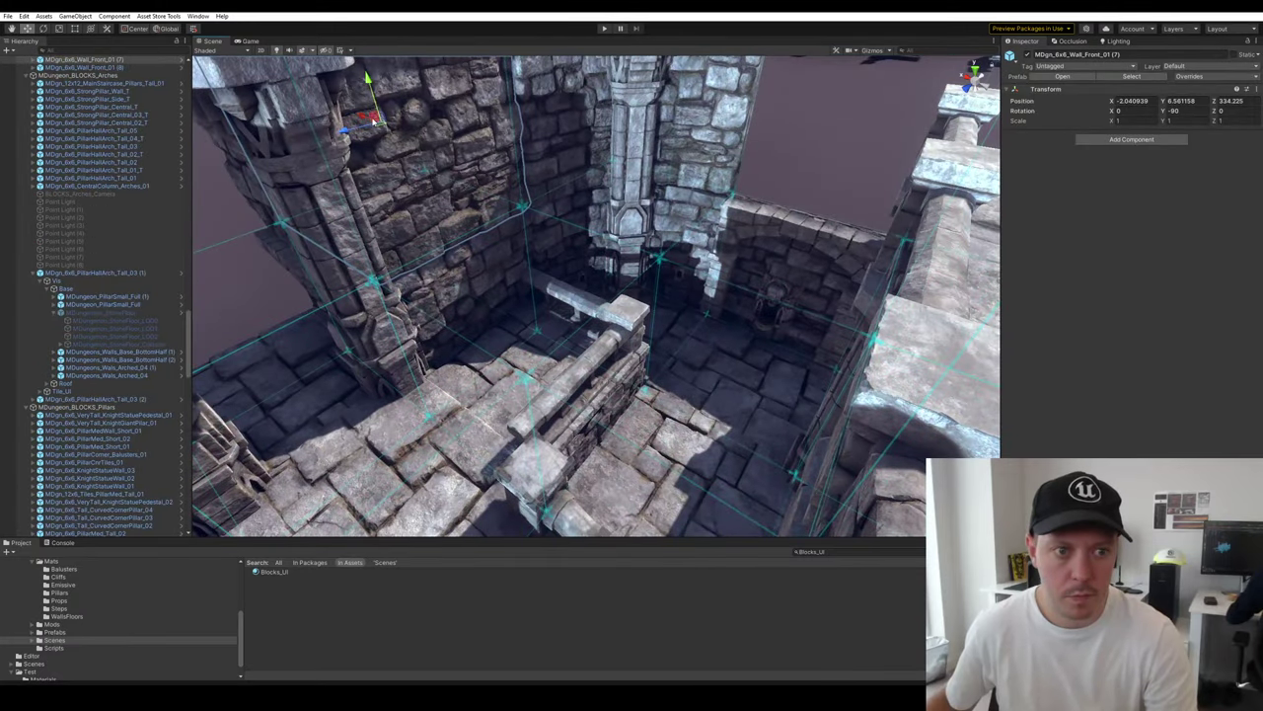
key("ctrl+d")
left_click_drag(373, 120, 646, 99)
key("e")
right_click_drag(593, 296, 756, 321)
key("s")
key("s")
key("w")
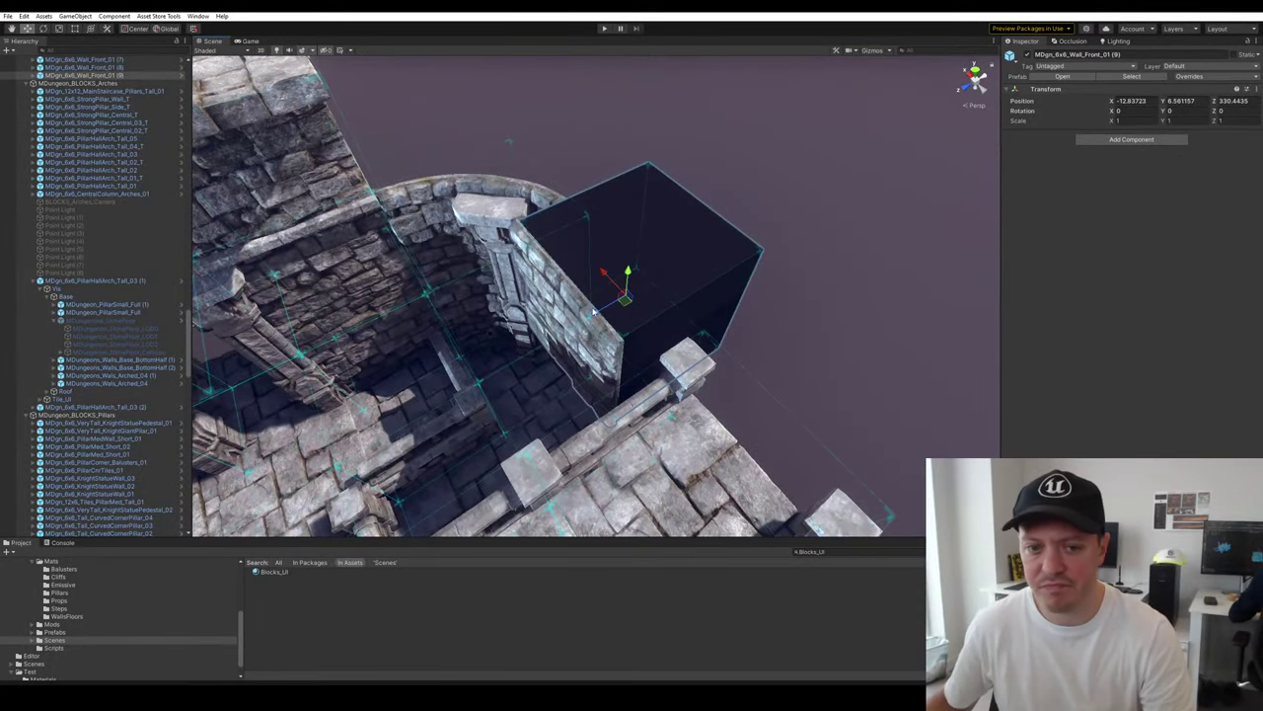
Pull the wall copy outward, try disabling its black filler cube and undo the change to the cube
left_click_drag(600, 311, 716, 248)
left_click(888, 307)
left_click(793, 186)
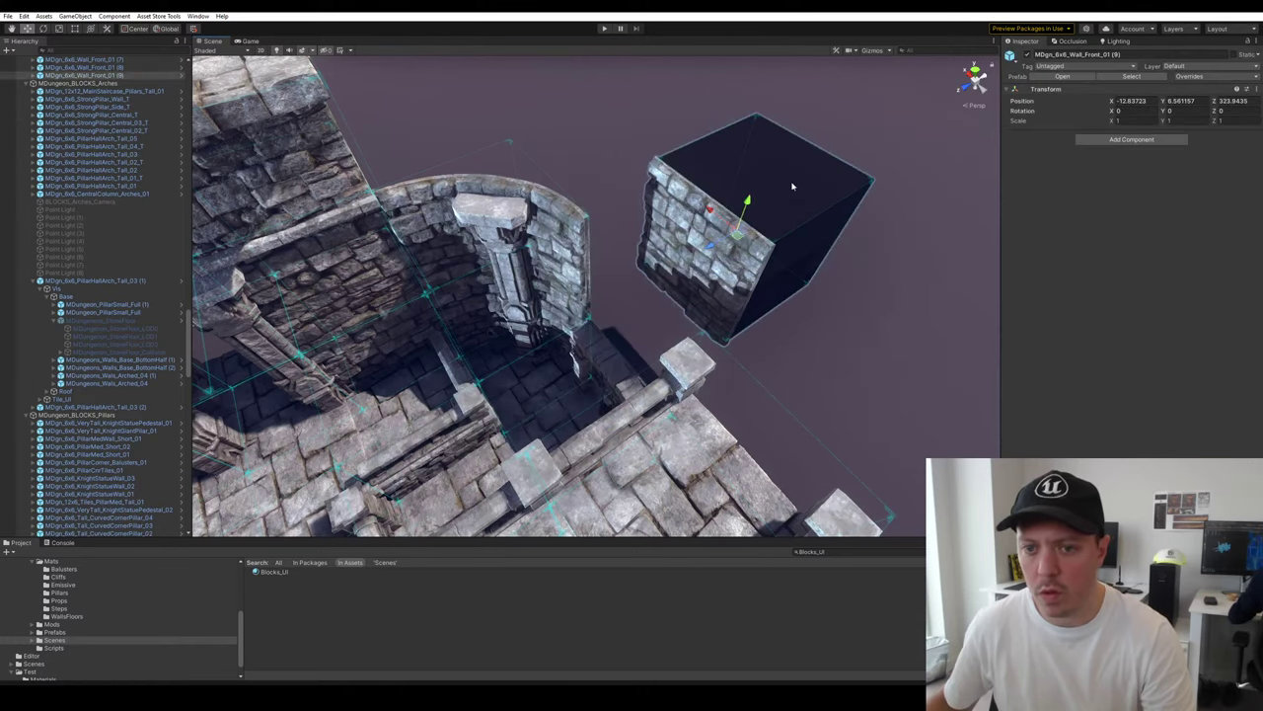
left_click(787, 184)
left_click(1027, 54)
left_click(797, 201)
right_click_drag(797, 202, 835, 203)
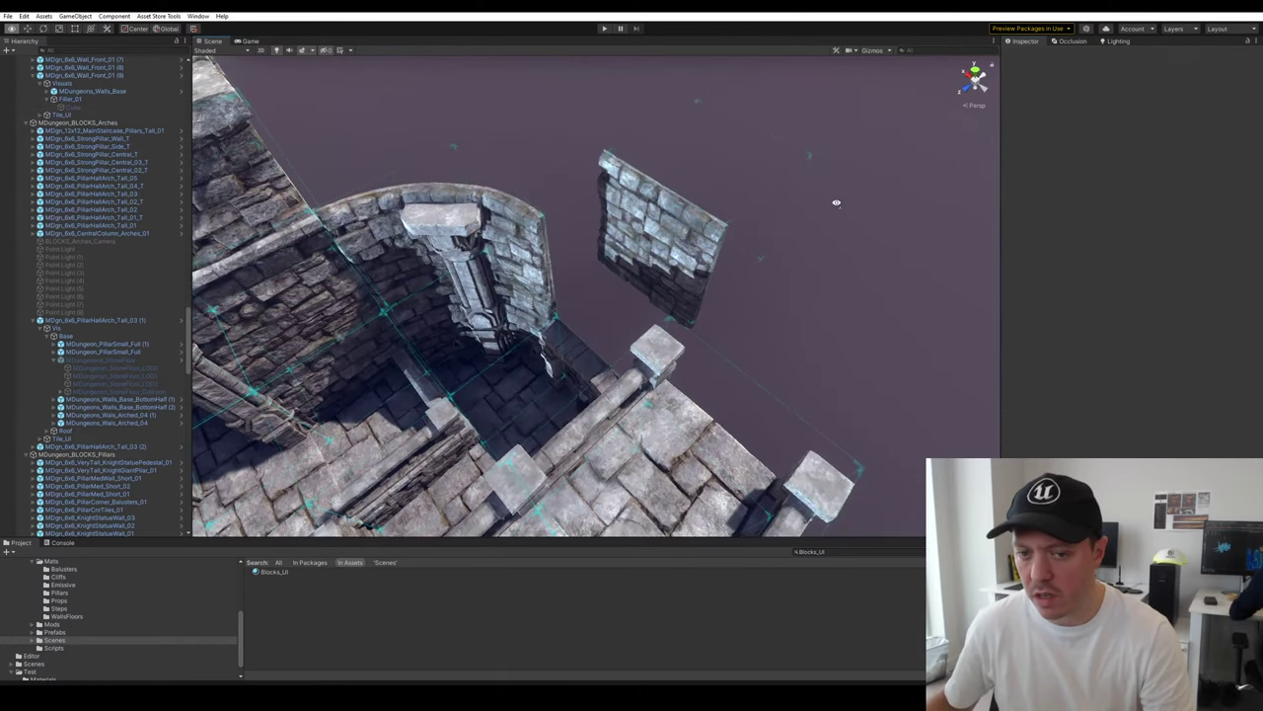
key("ctrl+z")
key("ctrl+z")
key("ctrl+z")
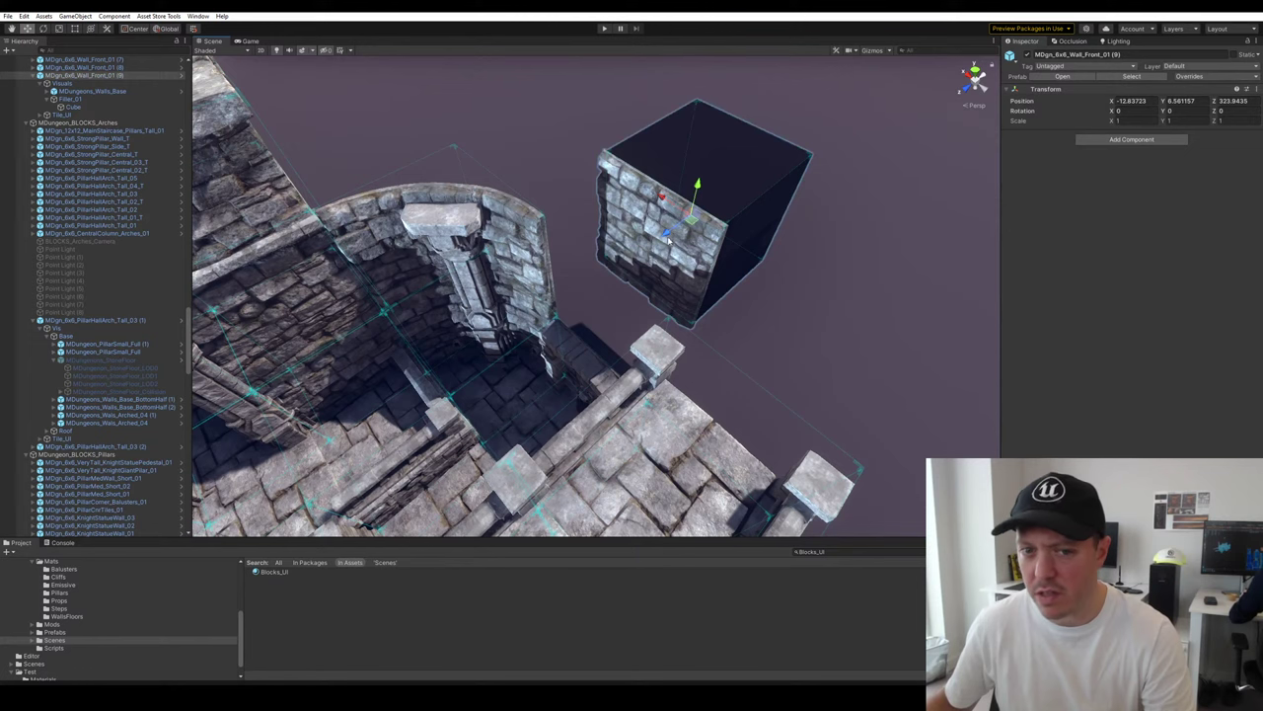
Move the wall copy back in line above the altar and vertex-snap its top corner into place
left_click_drag(667, 240, 597, 285)
right_click_drag(597, 285, 634, 230)
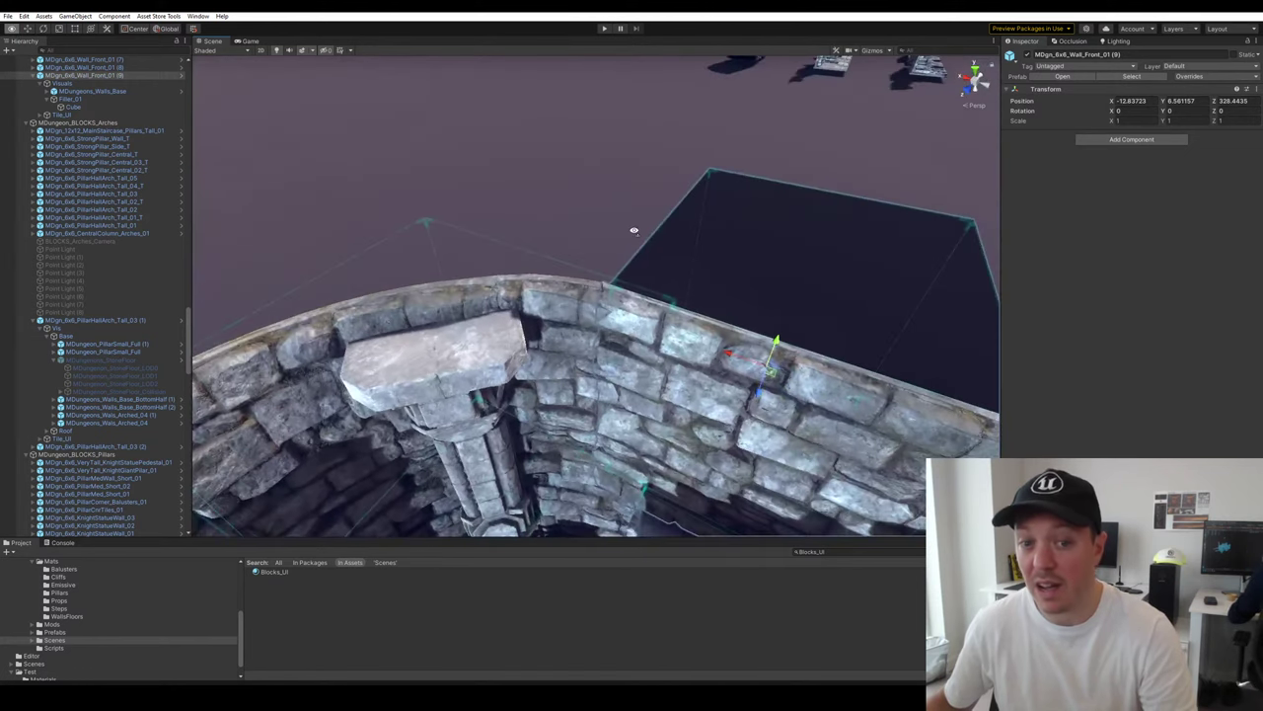
mouse_move(605, 287)
right_mouse_down()
mouse_move(662, 399)
mouse_move(721, 283)
mouse_move(609, 285)
right_mouse_up()
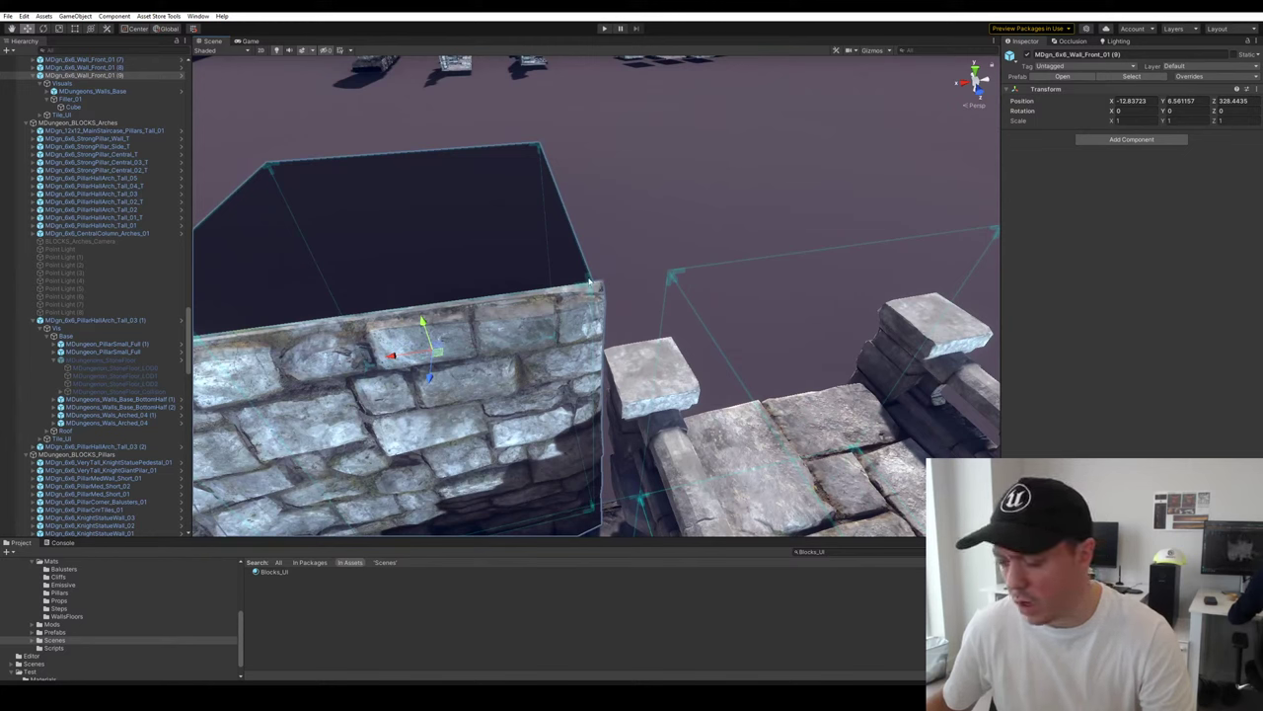
key("v")
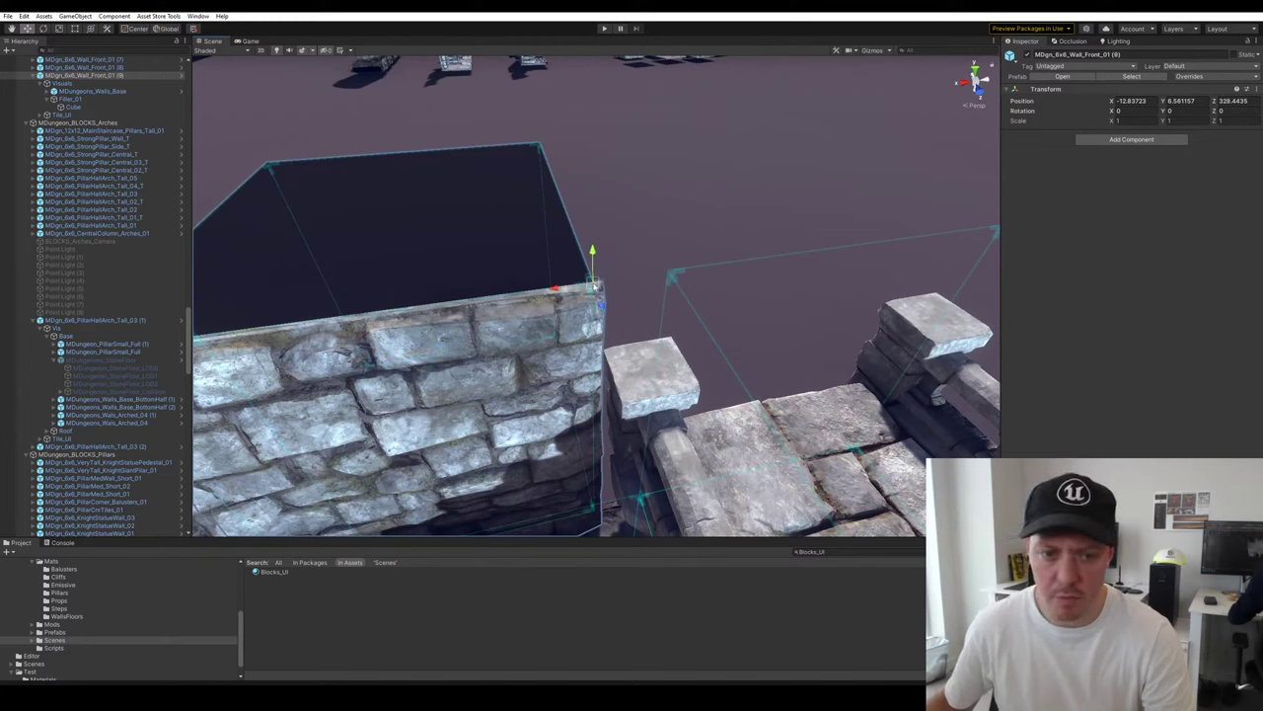
left_click_drag(593, 285, 645, 271)
left_click(719, 247)
Duplicate the altar block with the wall above it, move the copies to the opposite side and rotate them to -180 on Y
right_click_drag(718, 247, 575, 314)
key("q")
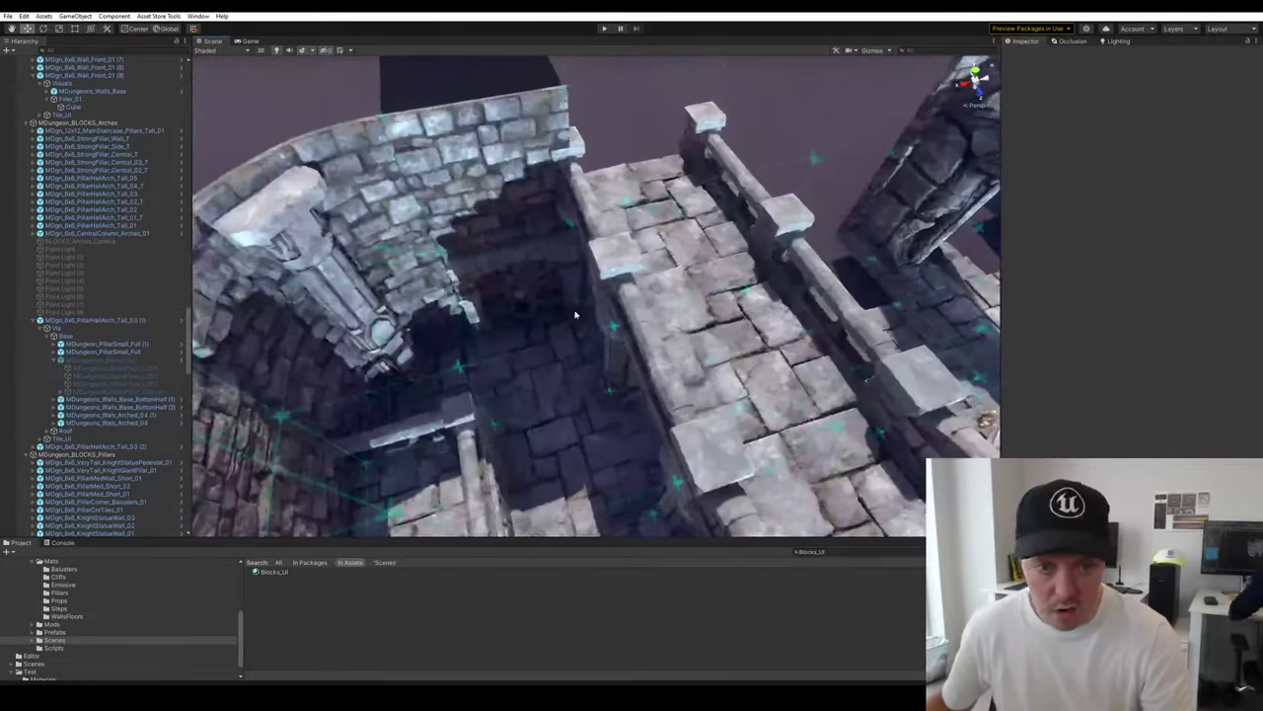
left_click(576, 314)
left_click(527, 227, "shift")
right_click_drag(527, 227, 345, 259)
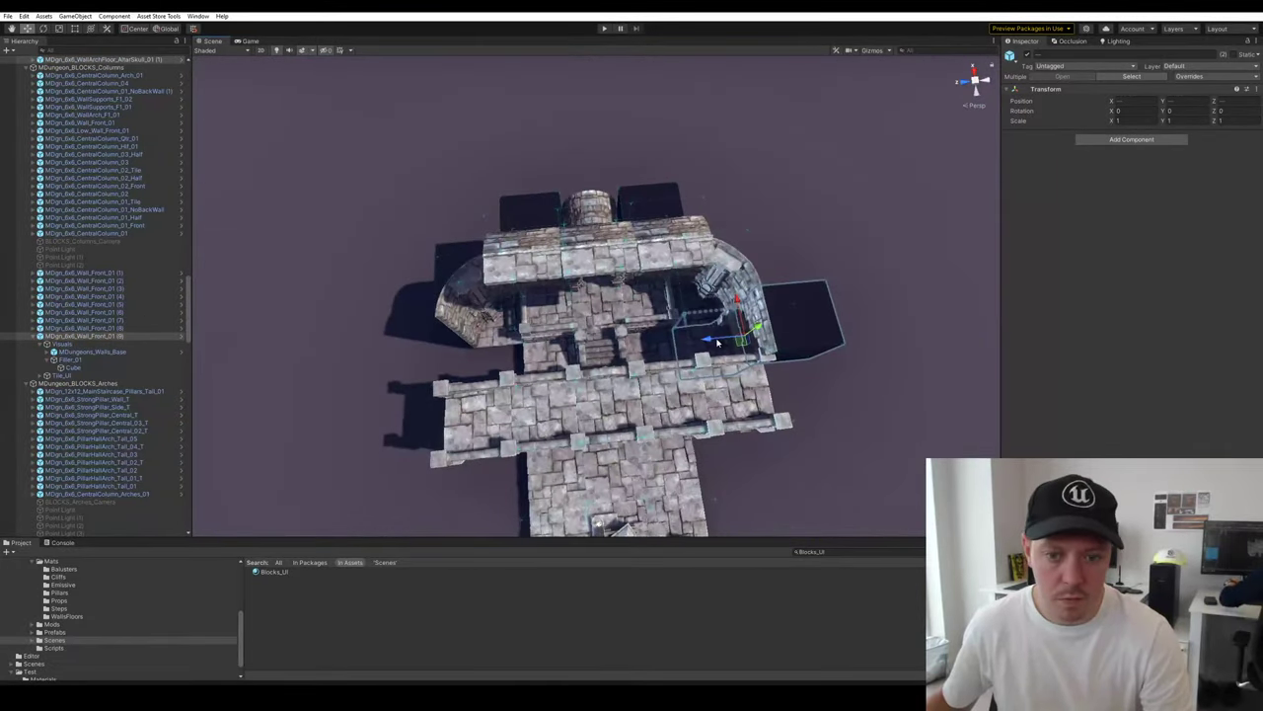
key("ctrl+d")
left_click_drag(702, 340, 446, 361)
left_click_drag(493, 395, 745, 301)
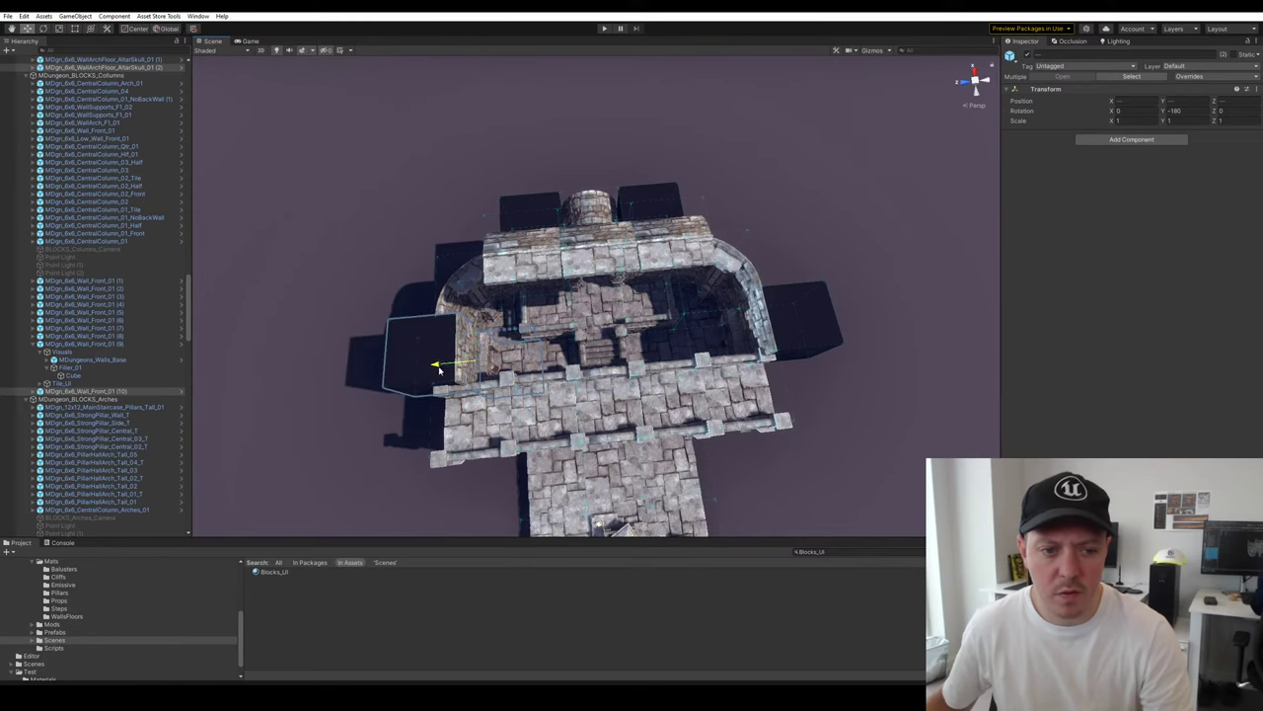
left_click_drag(439, 369, 384, 371)
Vertex-snap the rotated altar and wall copies to the top corner of the adjoining curved wall
right_click_drag(697, 302, 498, 266)
key("v")
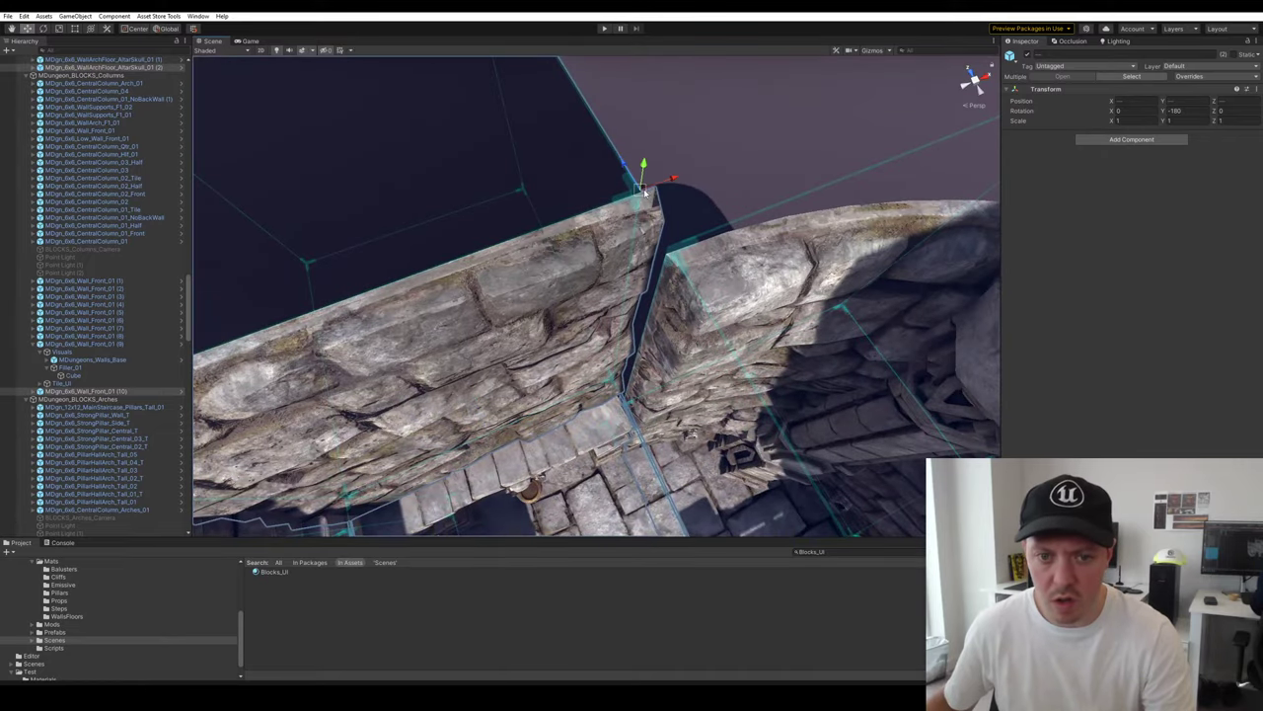
left_click_drag(644, 196, 656, 242)
left_click(652, 239)
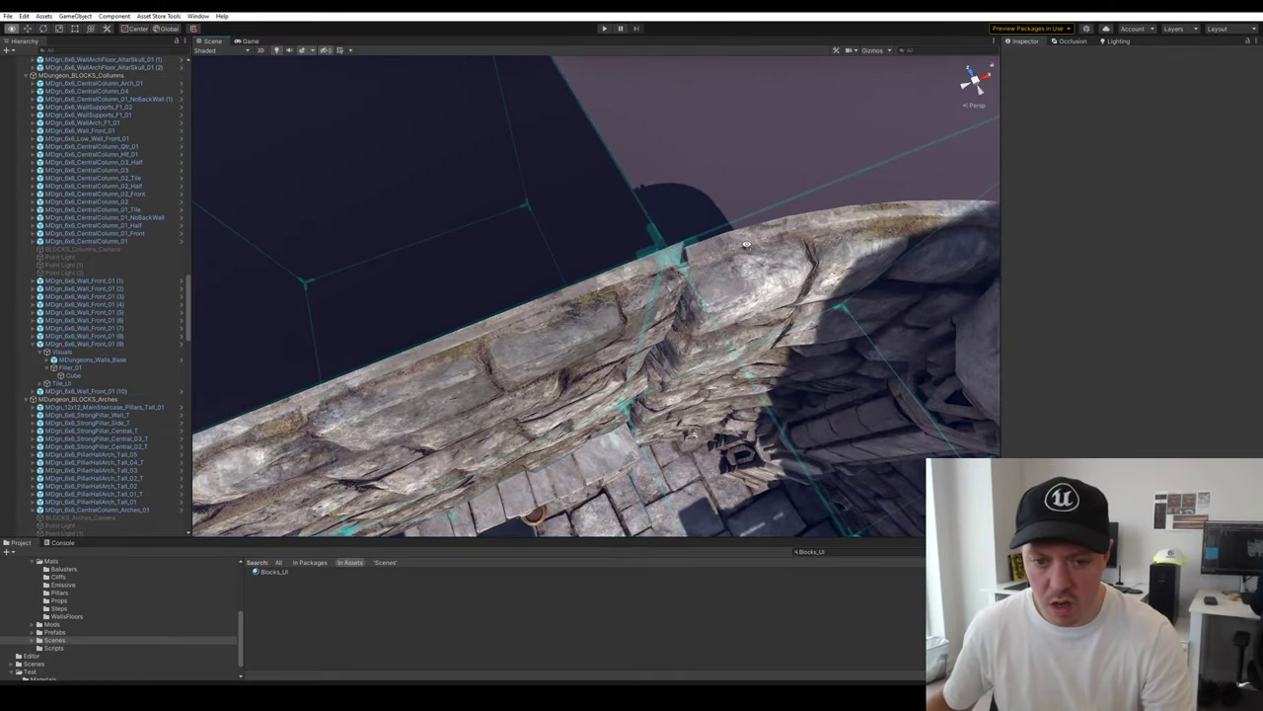
right_click_drag(652, 238, 827, 205)
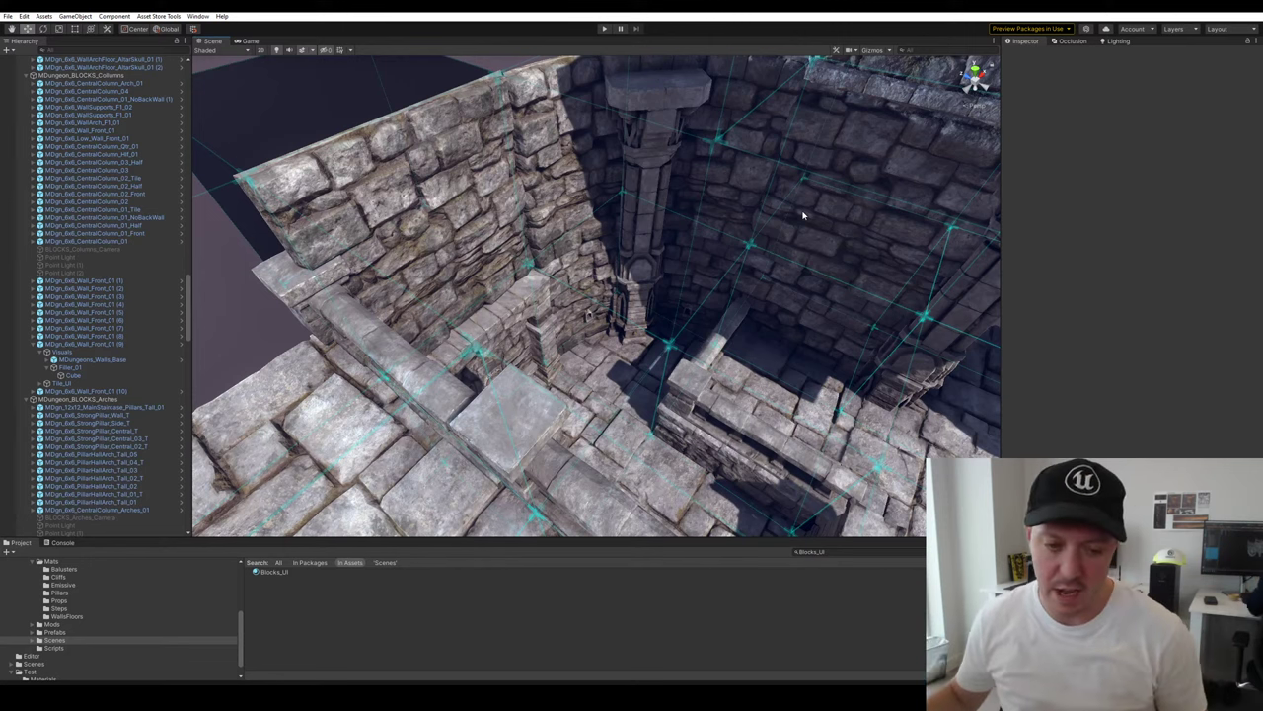
Inspect the altar recess, the wall above it and their seams with the curved corner from several angles
right_click_drag(748, 238, 776, 255)
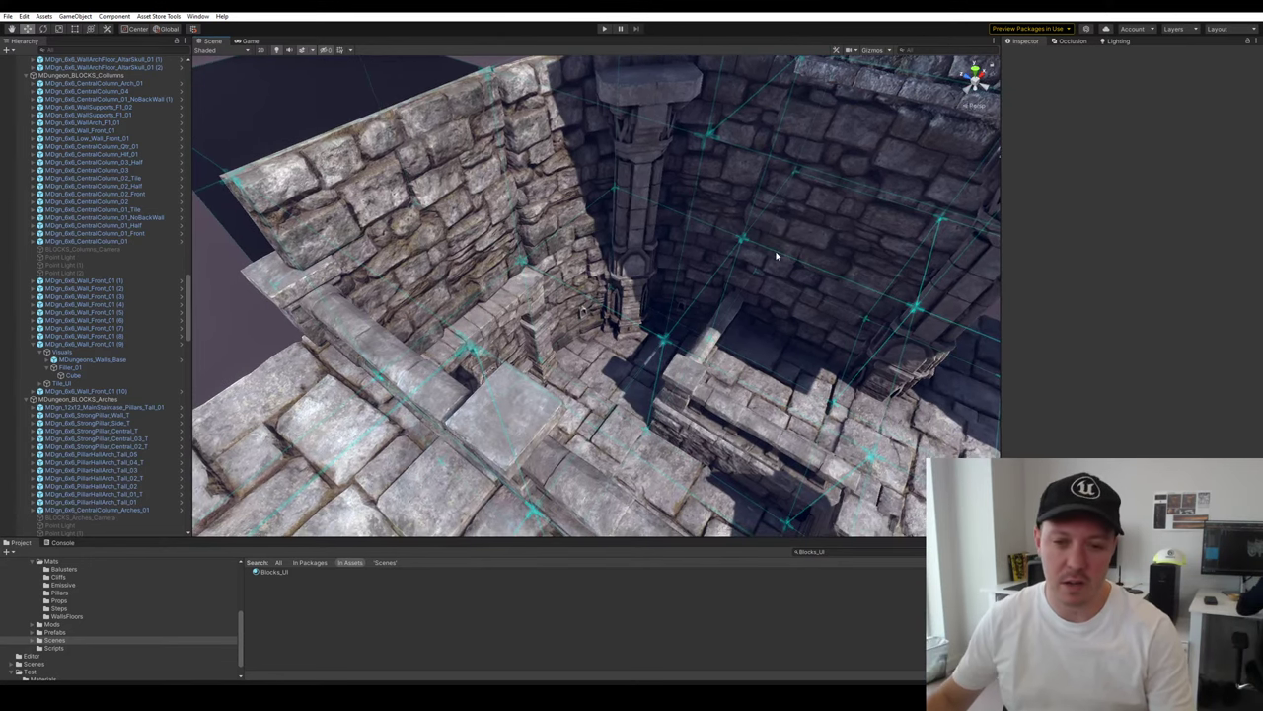
left_click_drag(804, 243, 617, 345, "alt")
left_click(617, 352)
left_click(339, 155)
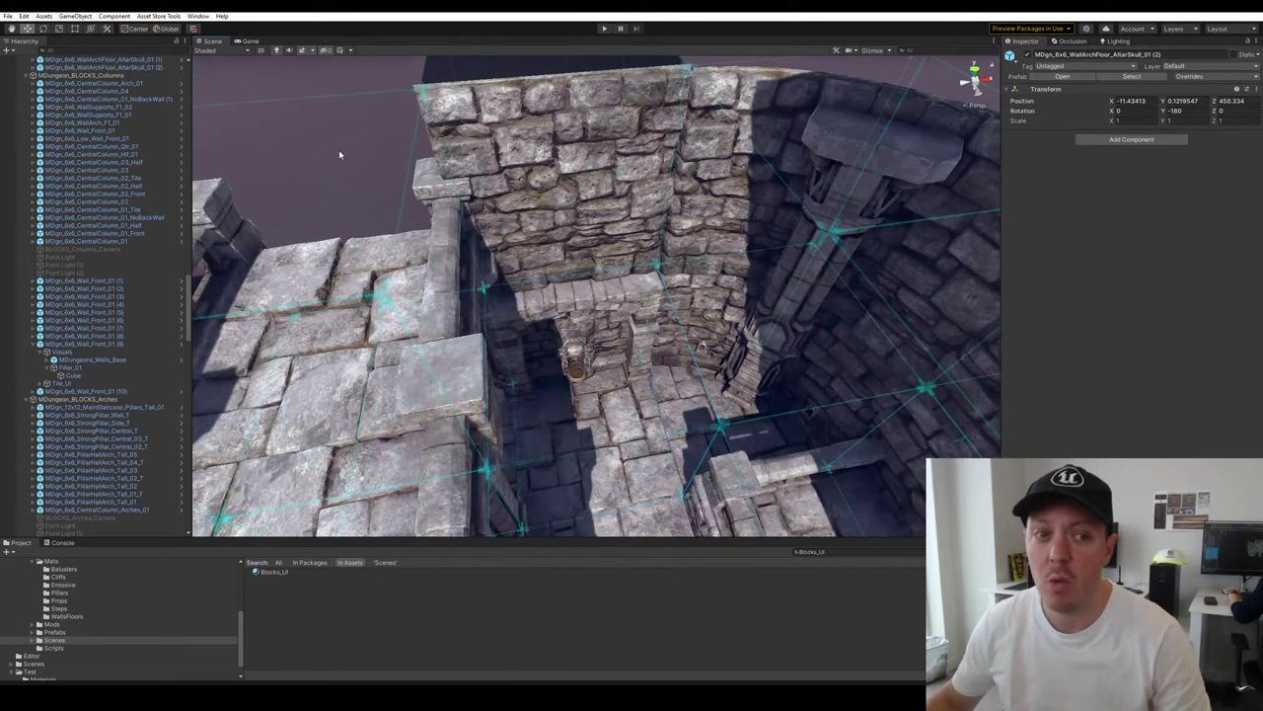
key("d")
right_click_drag(803, 348, 779, 341)
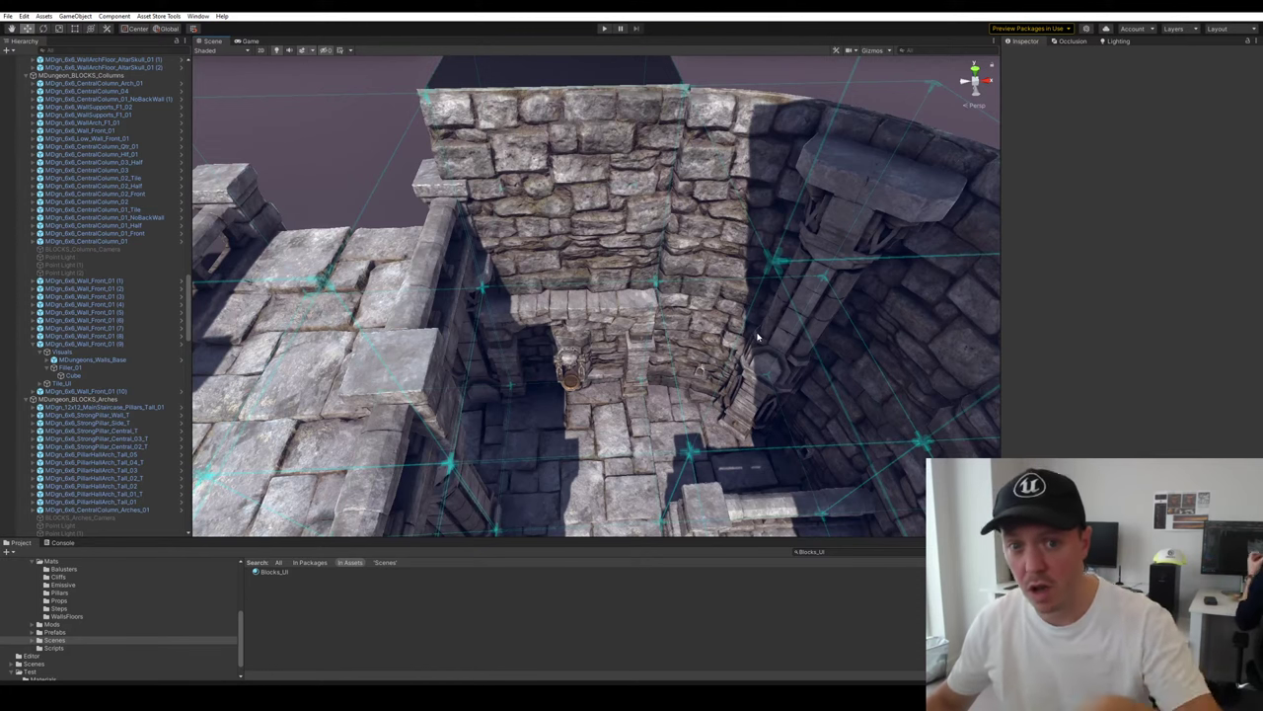
key("2")
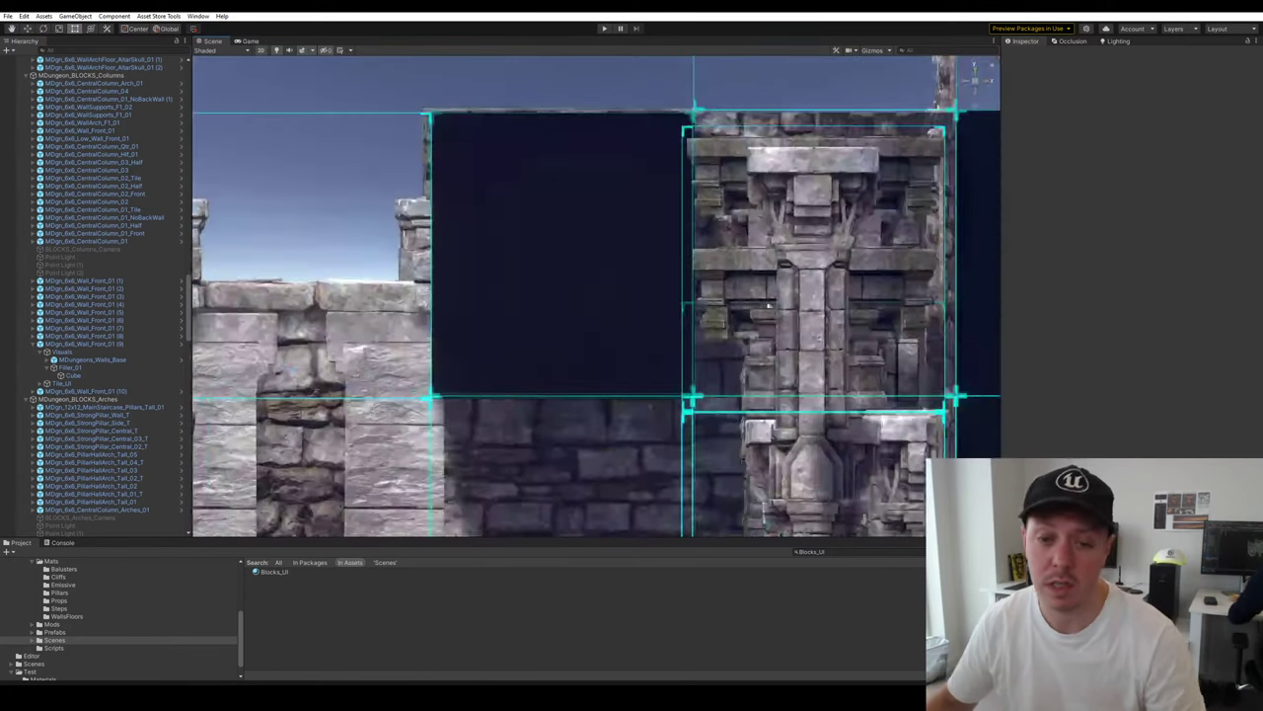
key("2")
right_click_drag(634, 272, 705, 290)
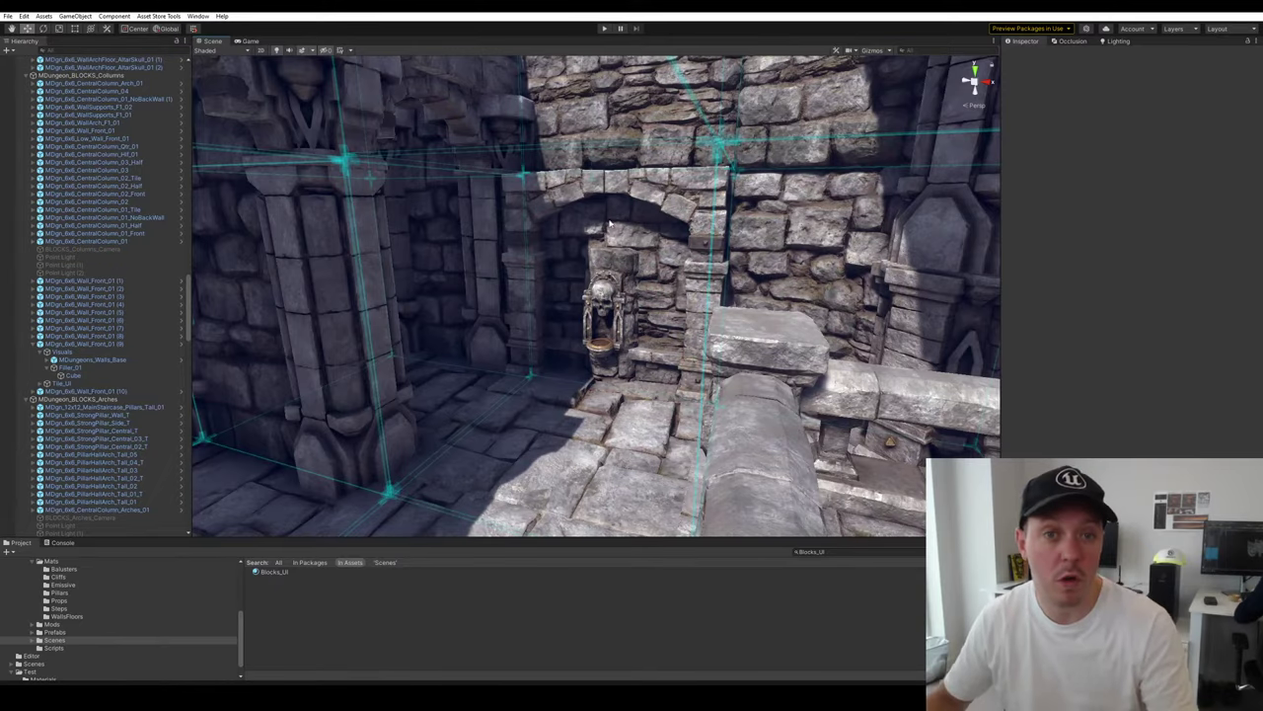
right_click_drag(609, 225, 614, 327)
left_click(582, 411)
right_click_drag(582, 411, 580, 266)
left_click(609, 401)
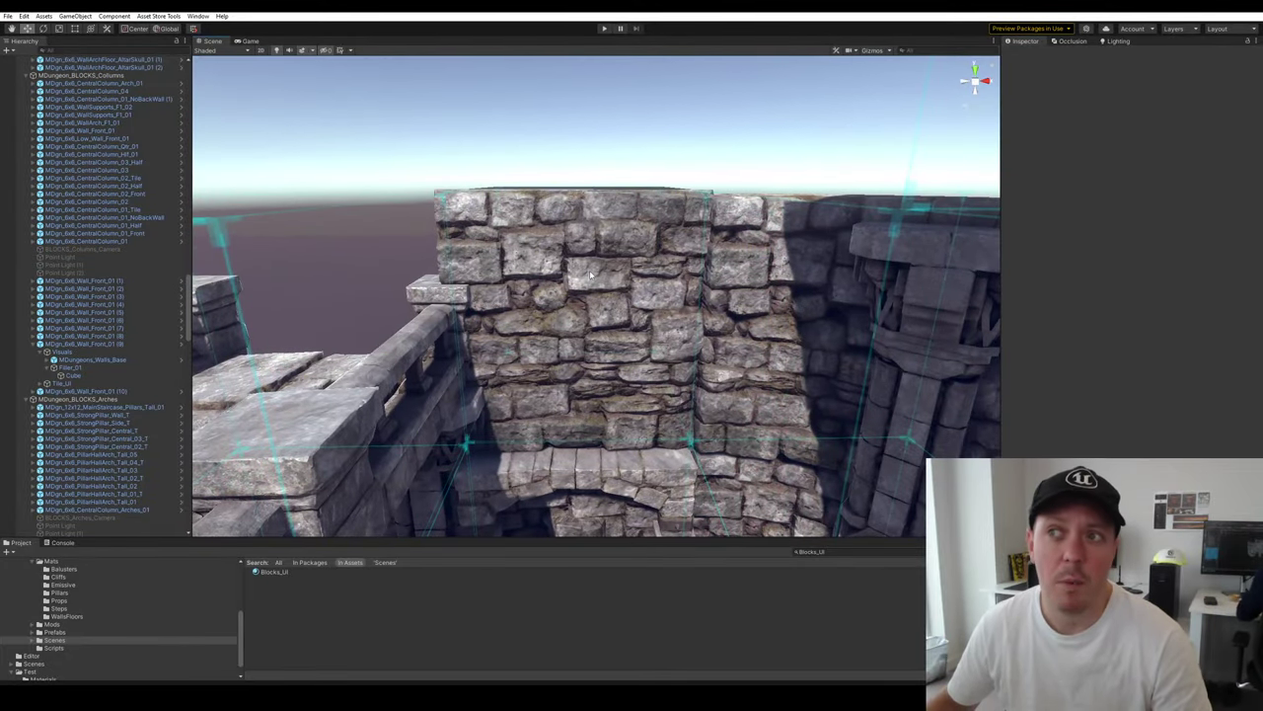
scroll(590, 276, "up", 6)
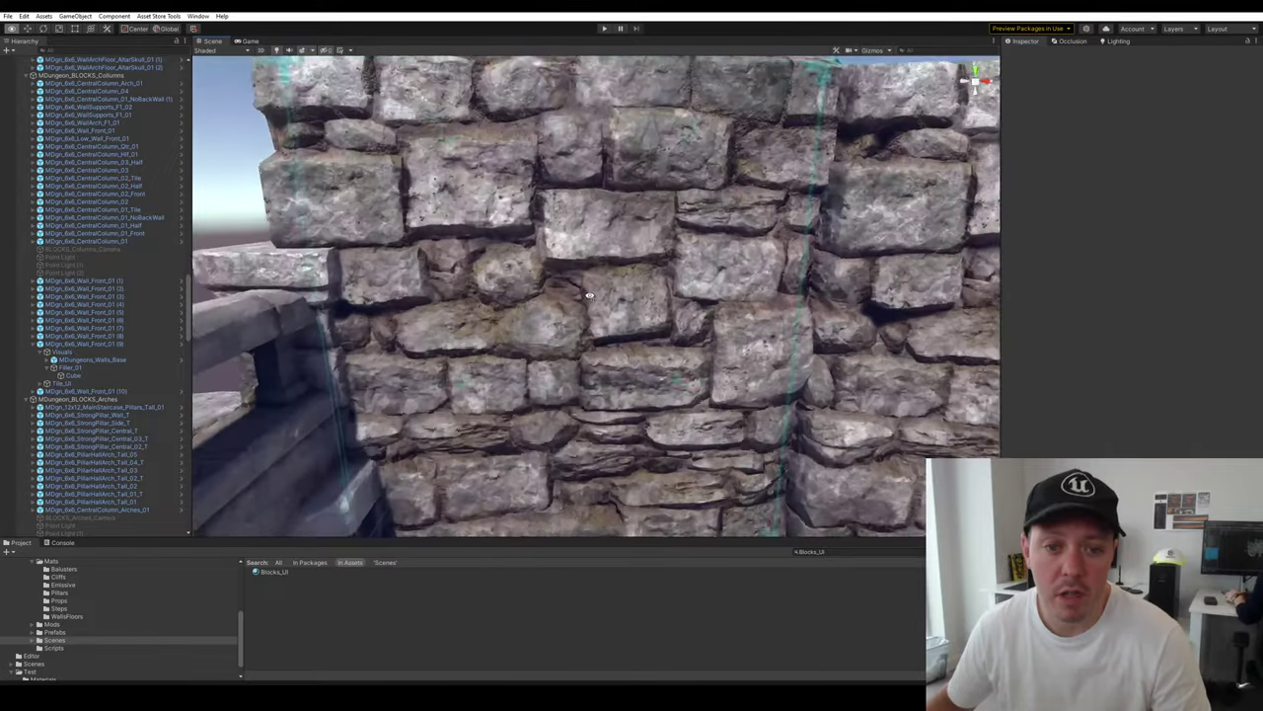
right_click_drag(604, 247, 528, 329)
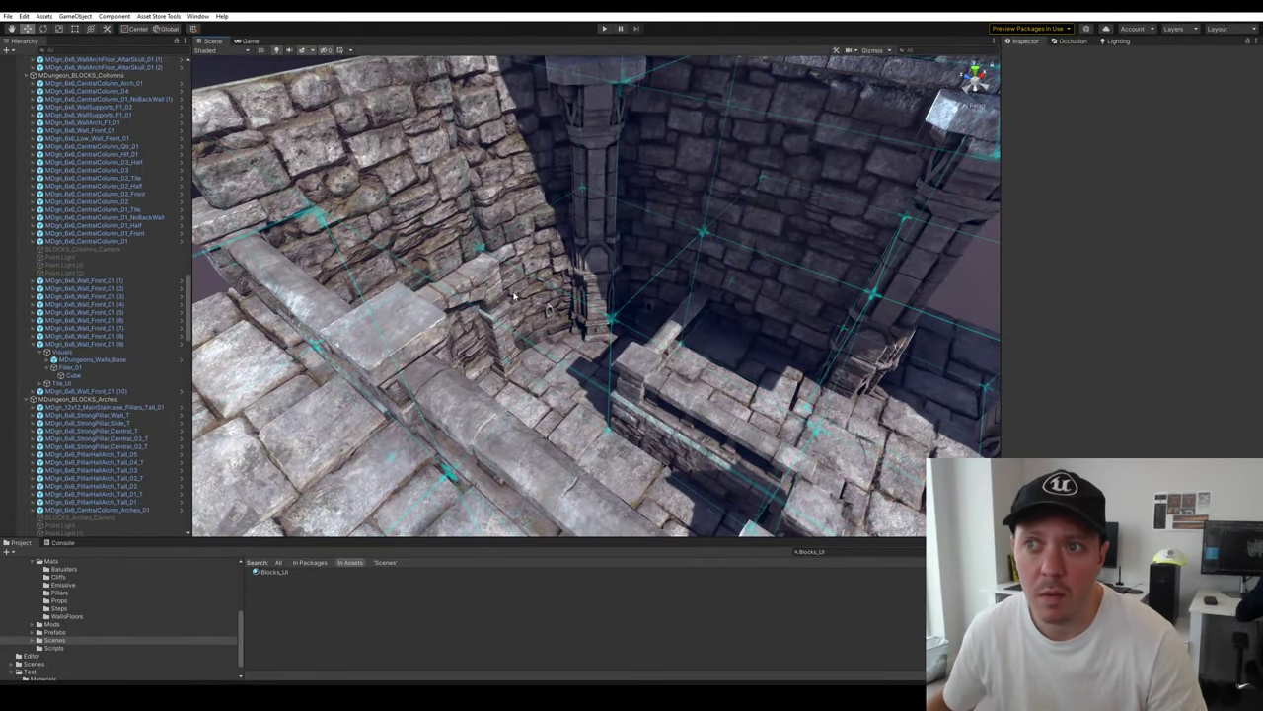
Duplicate the wall block above the altar and move the copy across the walkway, beside the knight statue's wall
right_click_drag(499, 305, 592, 321)
left_click(704, 225)
right_click_drag(703, 225, 632, 236)
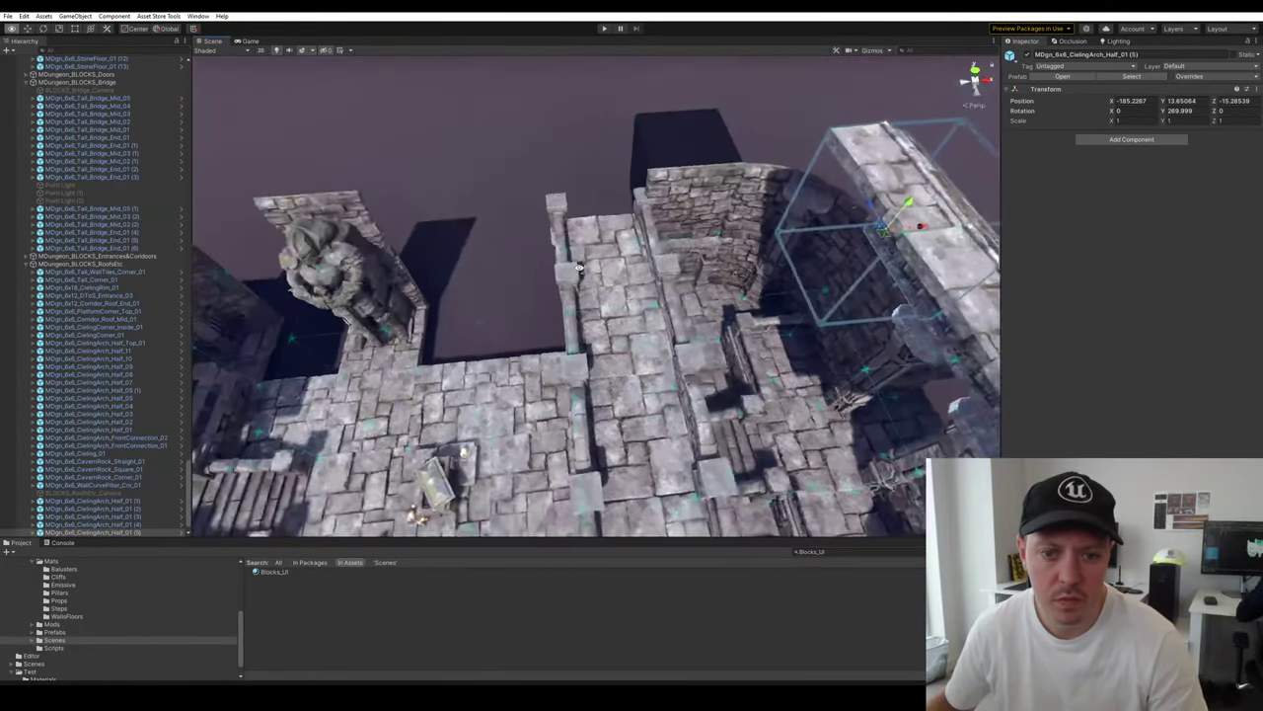
left_click(696, 192)
left_click(699, 269, "shift")
right_click_drag(499, 279, 404, 267)
left_click(606, 224)
left_click(779, 192)
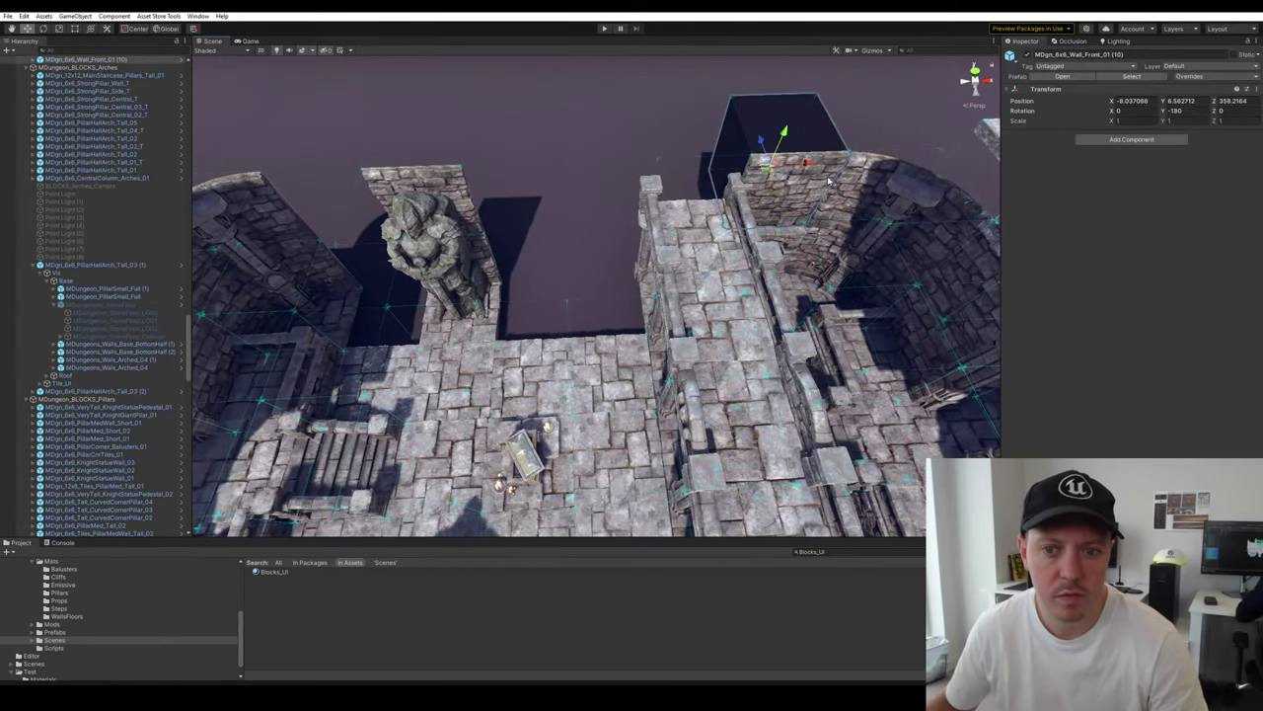
key("ctrl+d")
left_click_drag(812, 169, 559, 175)
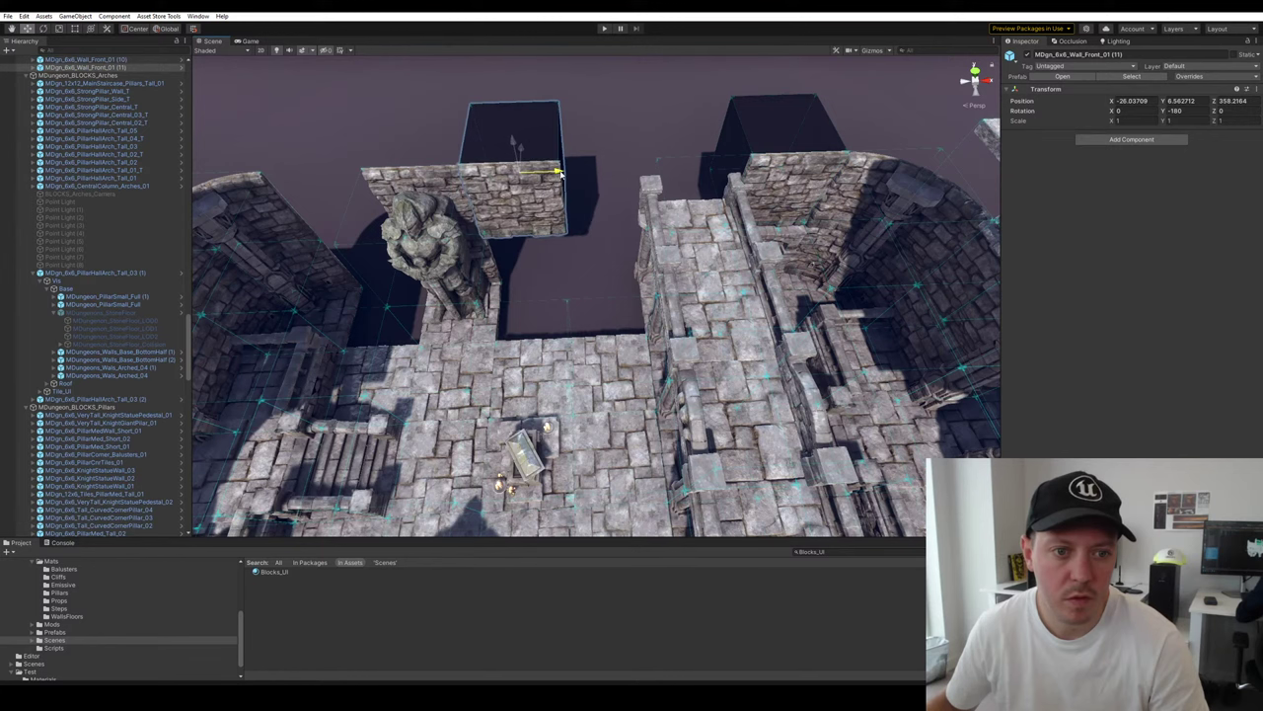
Vertex-snap the wall copy's top corner to the edge of the wall behind the knight statue
key("f")
left_click_drag(650, 313, 538, 289, "alt")
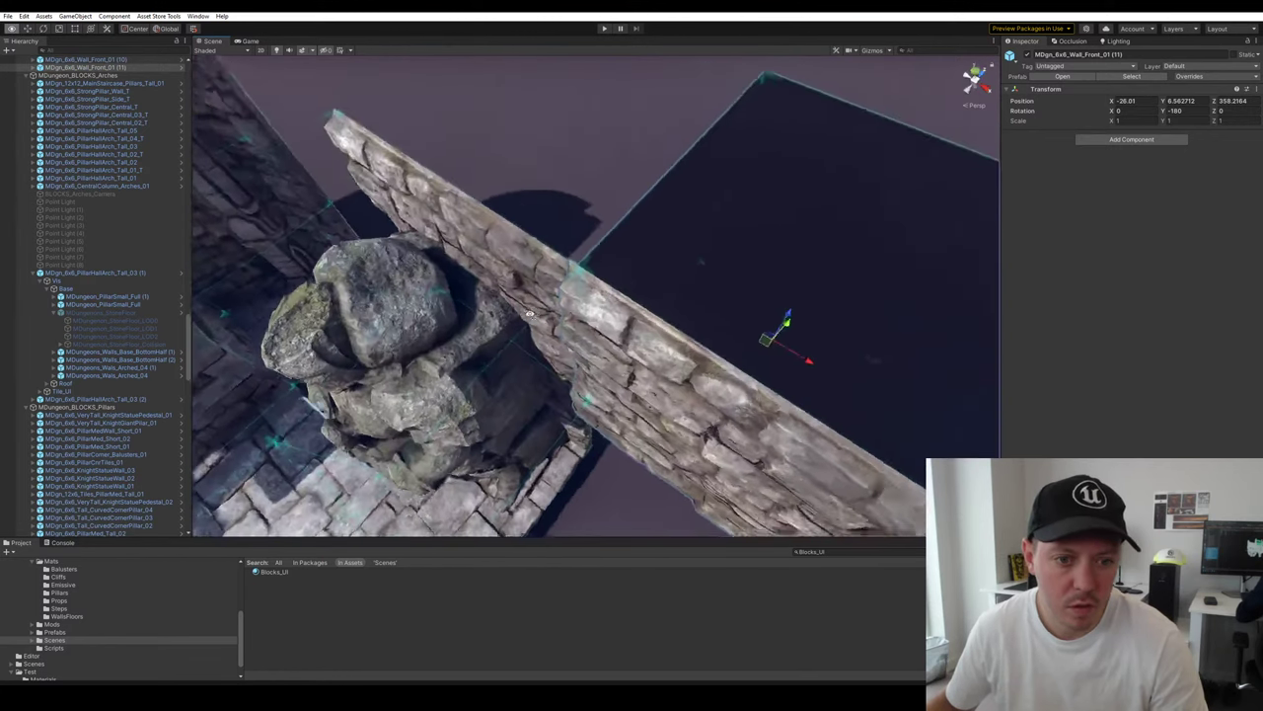
scroll(538, 288, "up", 3)
key("v")
left_click_drag(580, 235, 595, 242)
Duplicate the snapped wall block and slide the copy along the row to fill the gap towards the walkway
right_click_drag(594, 242, 730, 136)
key("s")
key("s")
right_click_drag(626, 391, 612, 440)
key("ctrl+d")
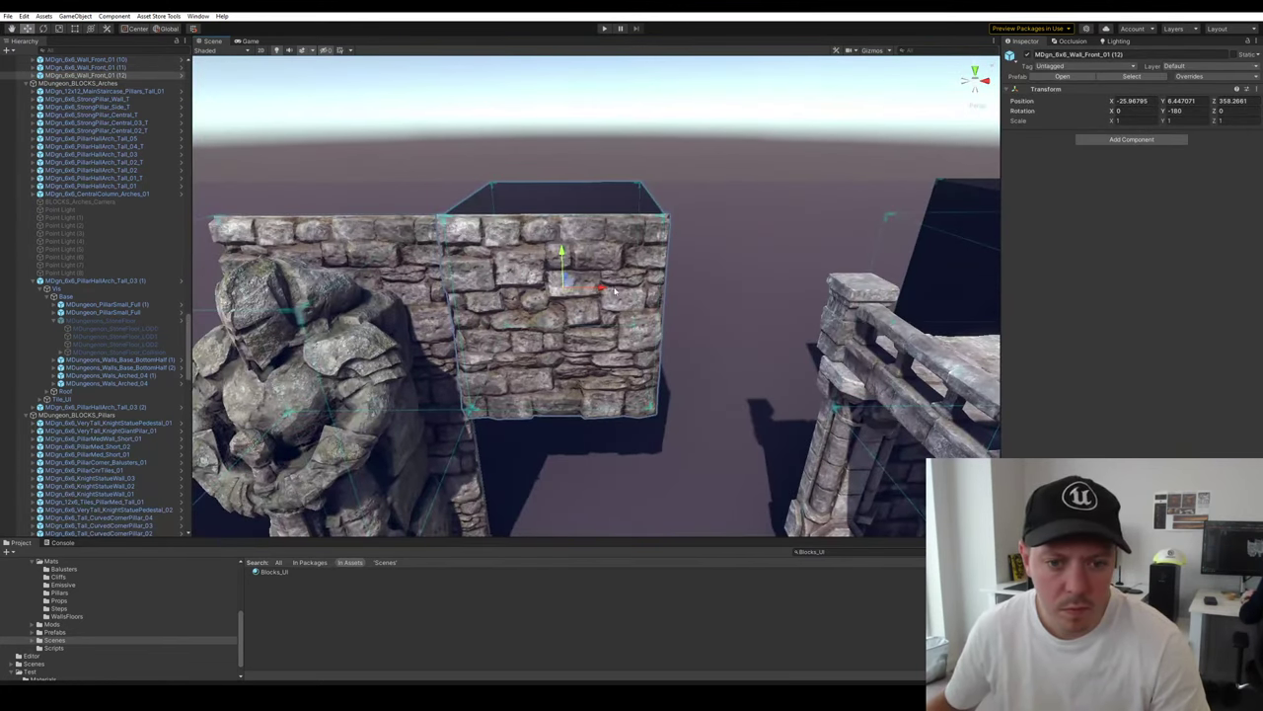
left_click_drag(598, 286, 775, 288)
Duplicate another wall block in this row and slide the copy to the far side of the knight statue
left_click(780, 163)
right_click_drag(780, 163, 735, 260)
key("s")
left_click(735, 260)
key("ctrl+d")
left_click_drag(735, 260, 530, 225)
left_click(598, 141)
Duplicate the wall above the first altar and move the copy past the walkway on the opposite side of the scene
right_click_drag(598, 141, 553, 274)
key("s")
key("s")
left_click(554, 274)
key("ctrl+d")
left_click_drag(501, 261, 690, 280)
key("w")
right_click_drag(690, 280, 685, 251)
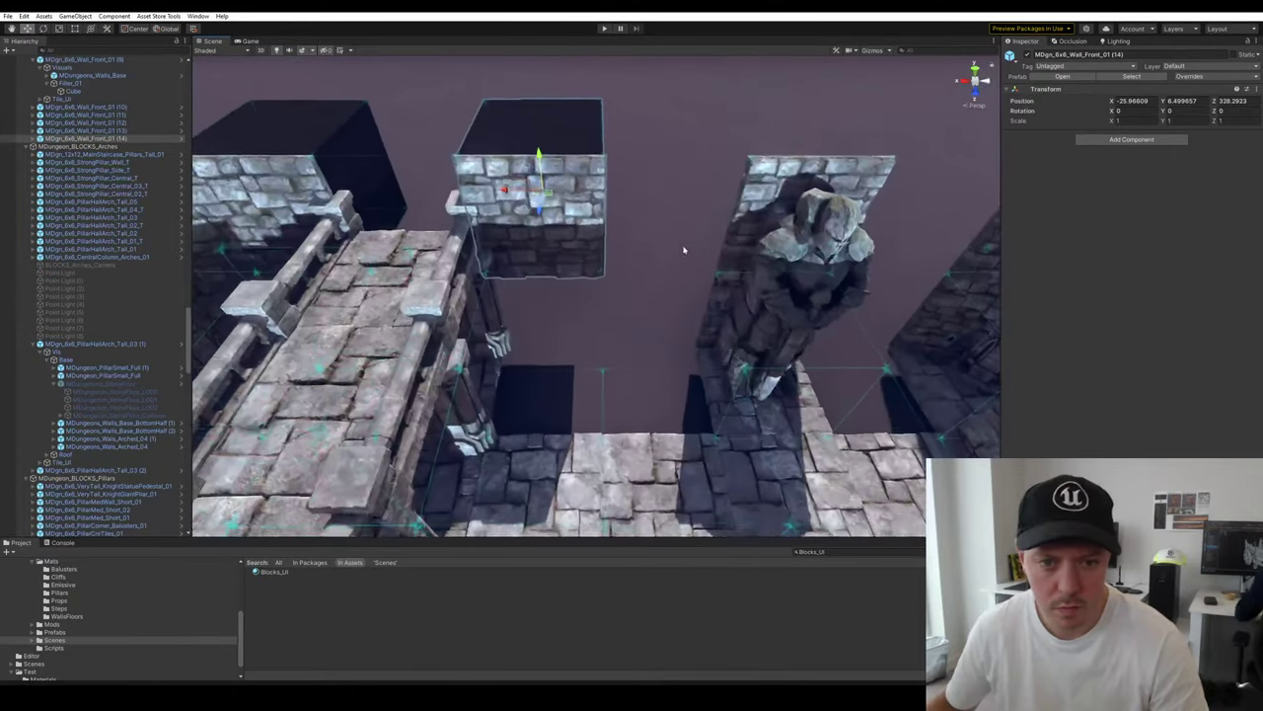
Duplicate that wall block and slide the new copy against the second knight statue's wall
key("ctrl+d")
left_click_drag(504, 185, 646, 188)
left_click(818, 89)
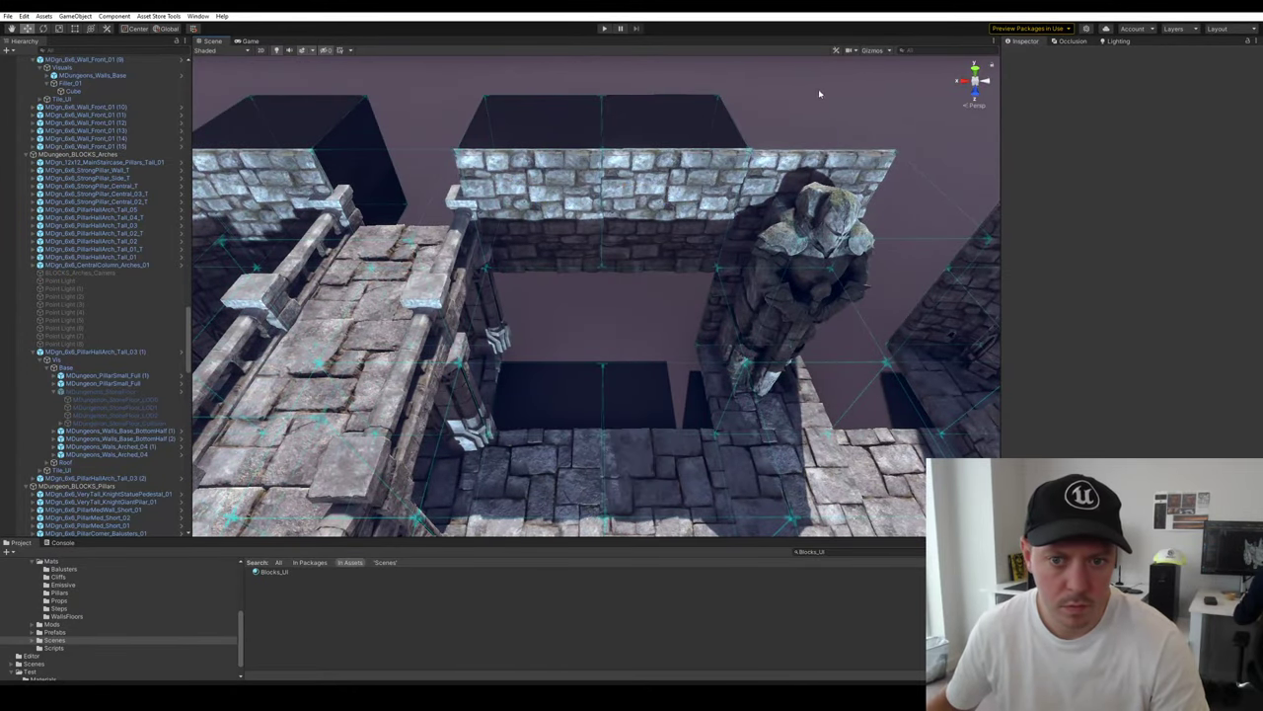
Duplicate the wall block beside the knight statue and slide the copy past the statue to close the gap before the corner
key("d")
right_click_drag(818, 88, 773, 110)
key("a")
left_click(457, 202)
key("ctrl+d")
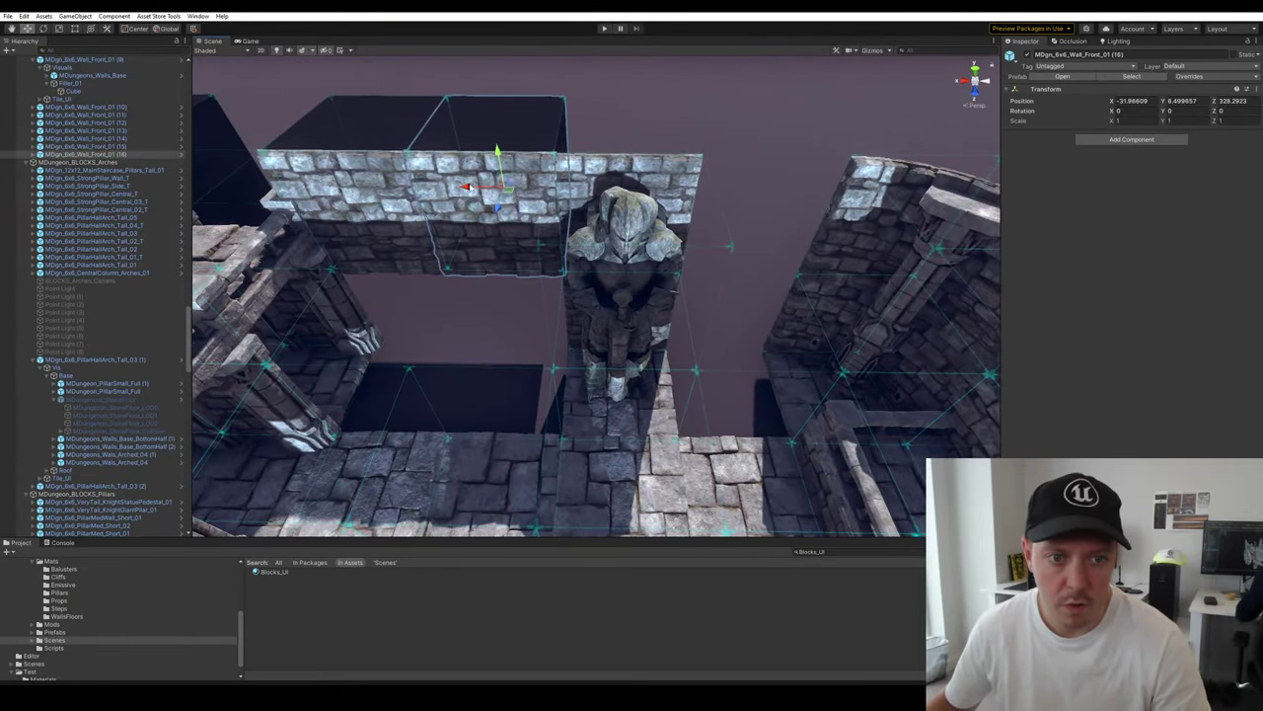
left_click_drag(449, 189, 704, 190)
left_click(664, 126)
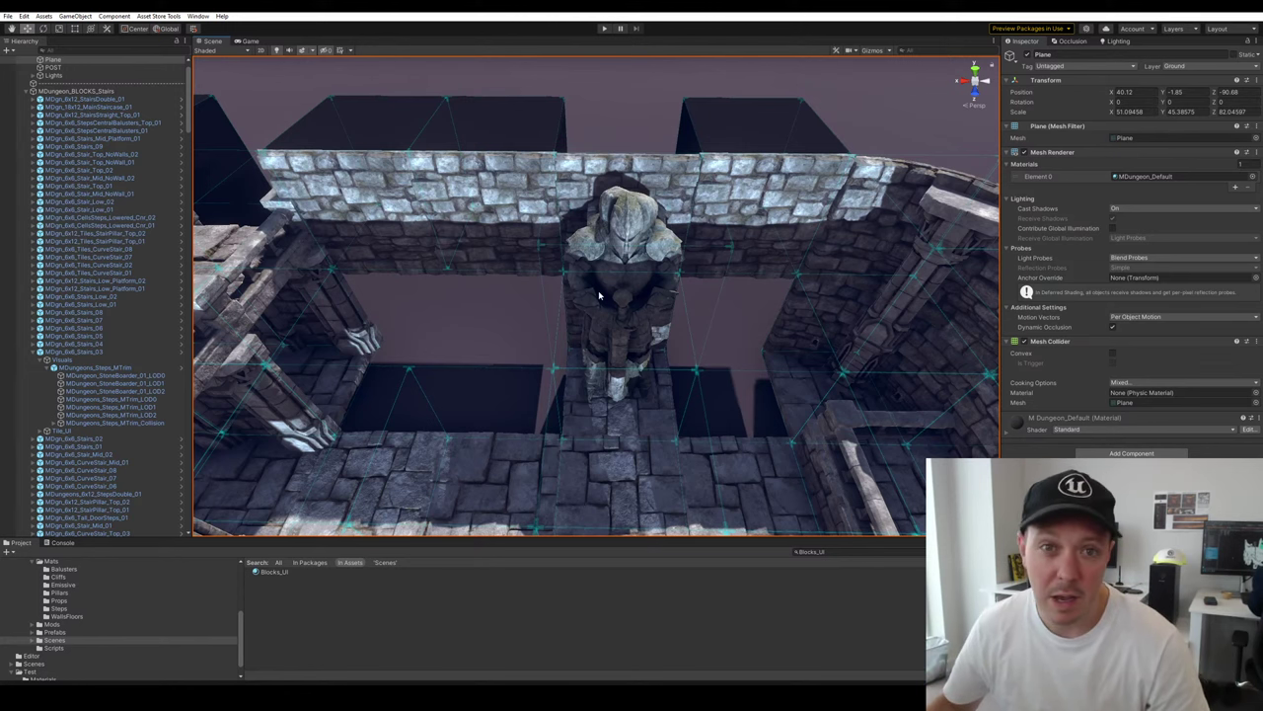
Duplicate the Doorway_02 block from the library of door blocks and move the copy beside the dungeon build
left_click_drag(693, 321, 366, 326, "alt")
scroll(622, 322, "down", 3)
scroll(621, 333, "down", 3)
right_click_drag(621, 333, 695, 230)
key("w")
key("e")
left_click_drag(693, 229, 731, 405, "alt")
left_click(595, 362)
scroll(592, 365, "up", 3)
left_click(631, 340)
scroll(637, 339, "up", 4)
scroll(647, 336, "down", 4)
scroll(591, 315, "up", 3)
left_click(385, 380)
left_click_drag(612, 405, 464, 326, "alt")
key("ctrl+d")
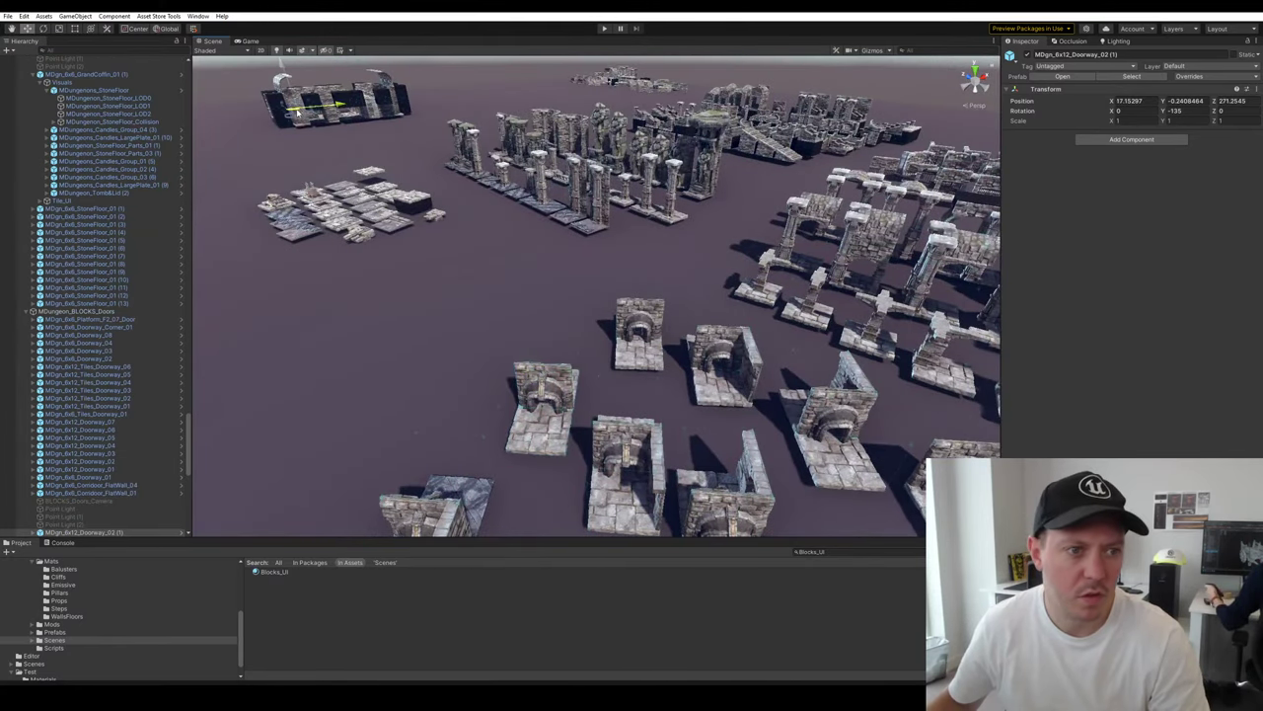
type("f")
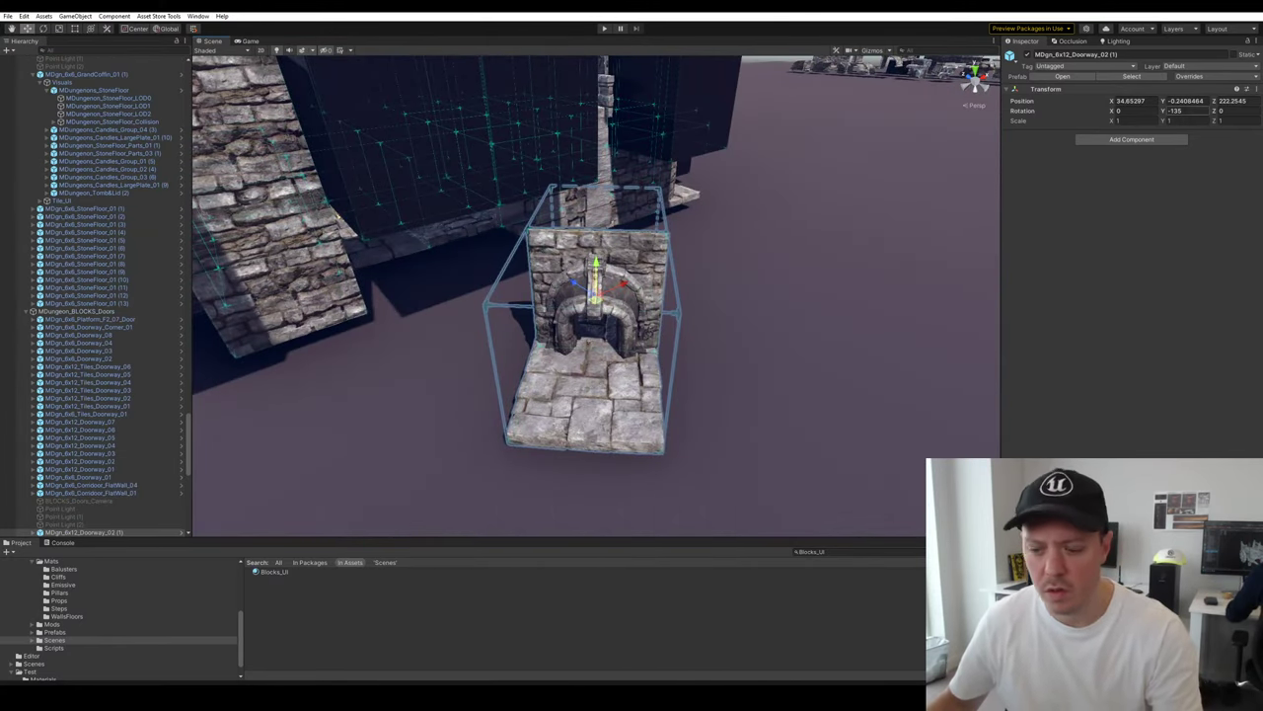
Set the doorway copy's Y rotation to 0 and snap its floor corner to the adjoining corner of the dungeon
type("0")
right_click_drag(633, 375, 773, 365)
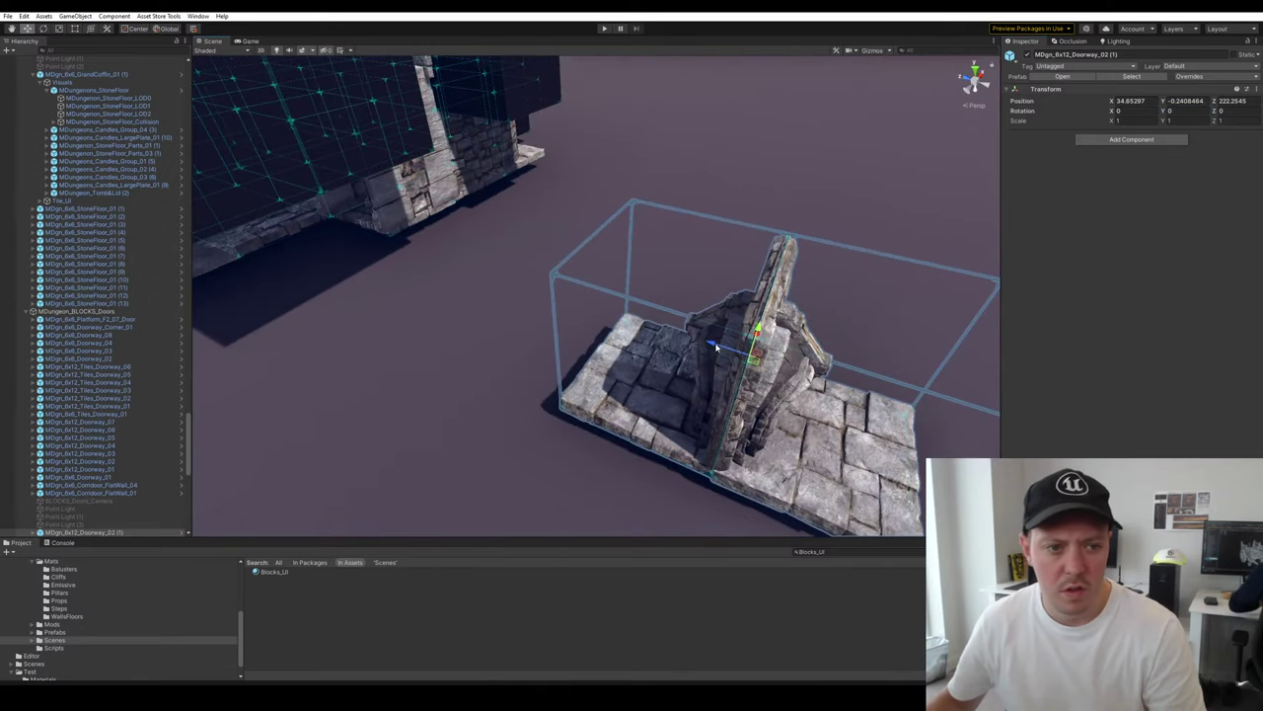
left_click_drag(716, 345, 233, 188)
right_click_drag(337, 280, 465, 336)
key("f")
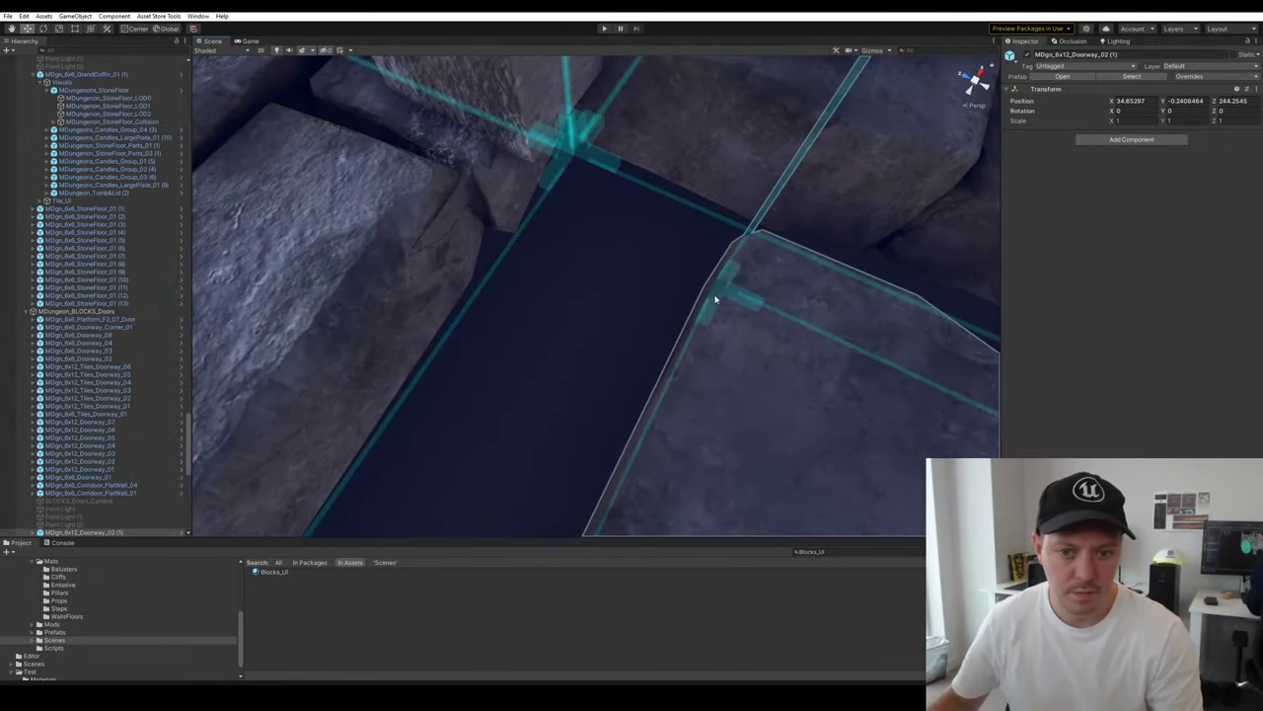
left_click_drag(773, 230, 572, 155)
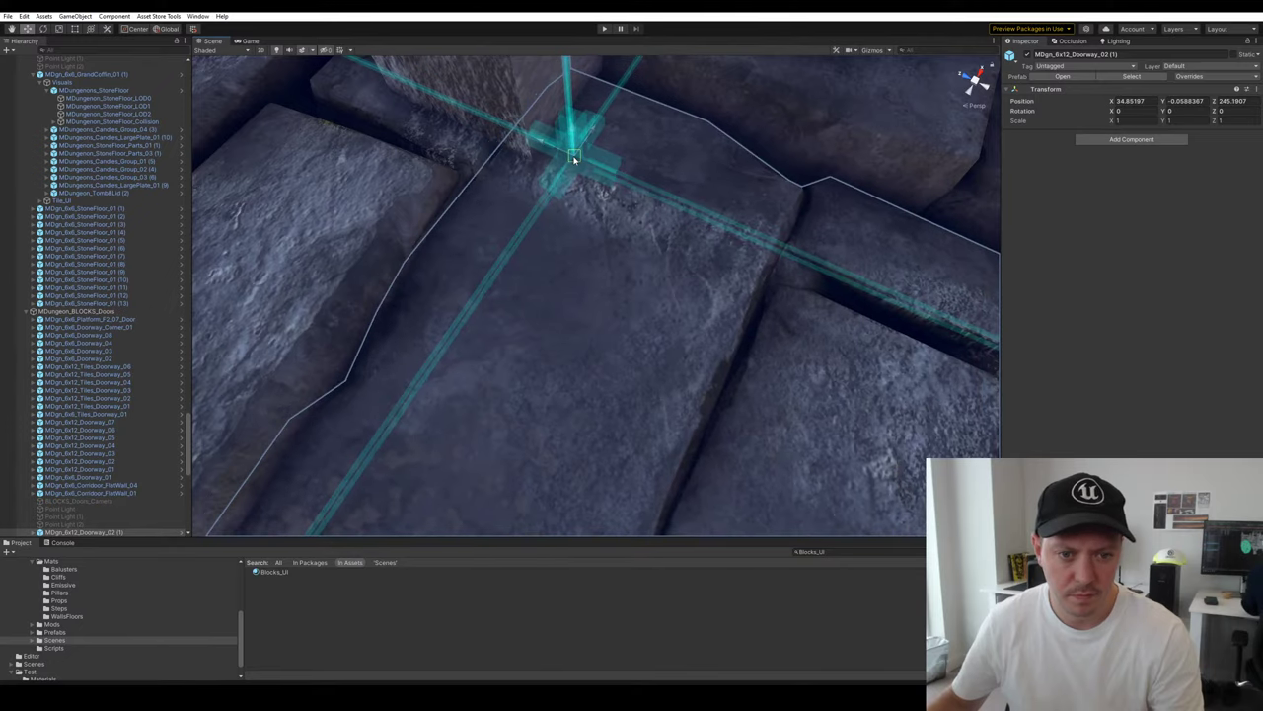
left_click_drag(937, 247, 940, 249)
right_click_drag(889, 247, 427, 159)
left_click(653, 263)
Duplicate the snapped doorway and slide the copy along Z to the opposite end, flush with the neighbouring floor tiles
right_click_drag(473, 296, 705, 203)
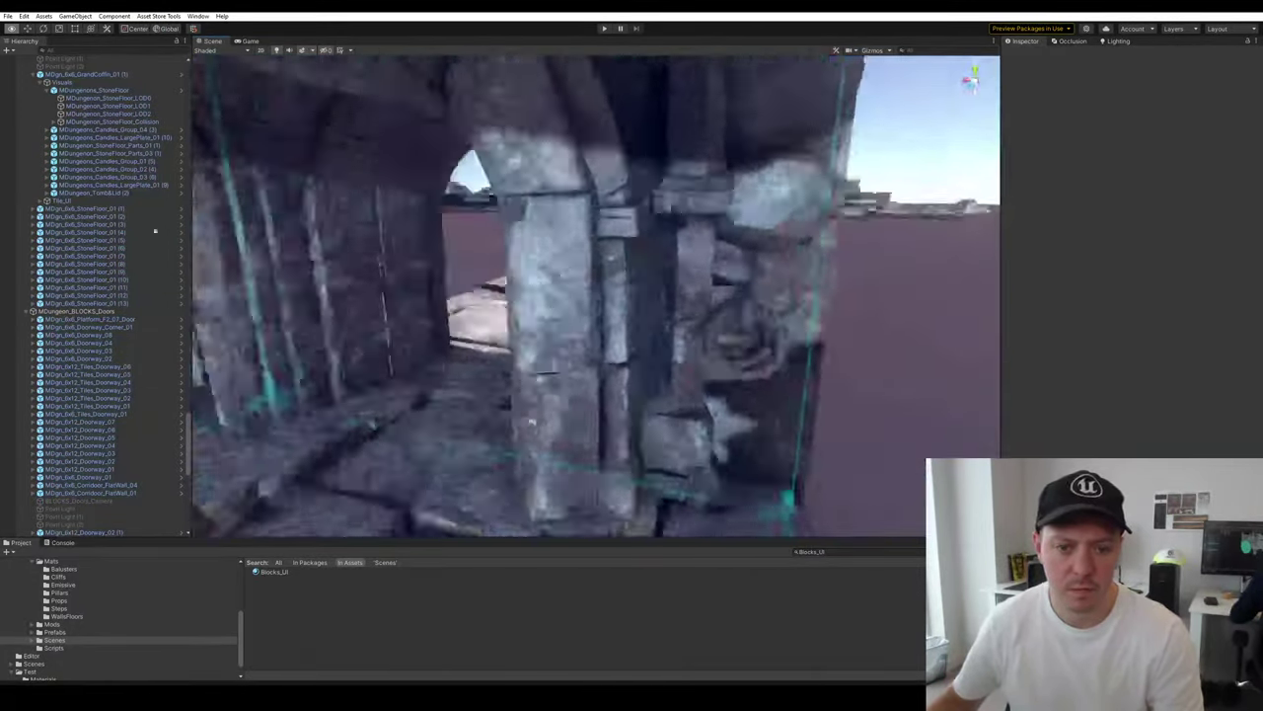
right_click_drag(155, 231, 736, 278)
left_click(425, 275)
key("f")
left_click_drag(428, 275, 515, 328, "alt")
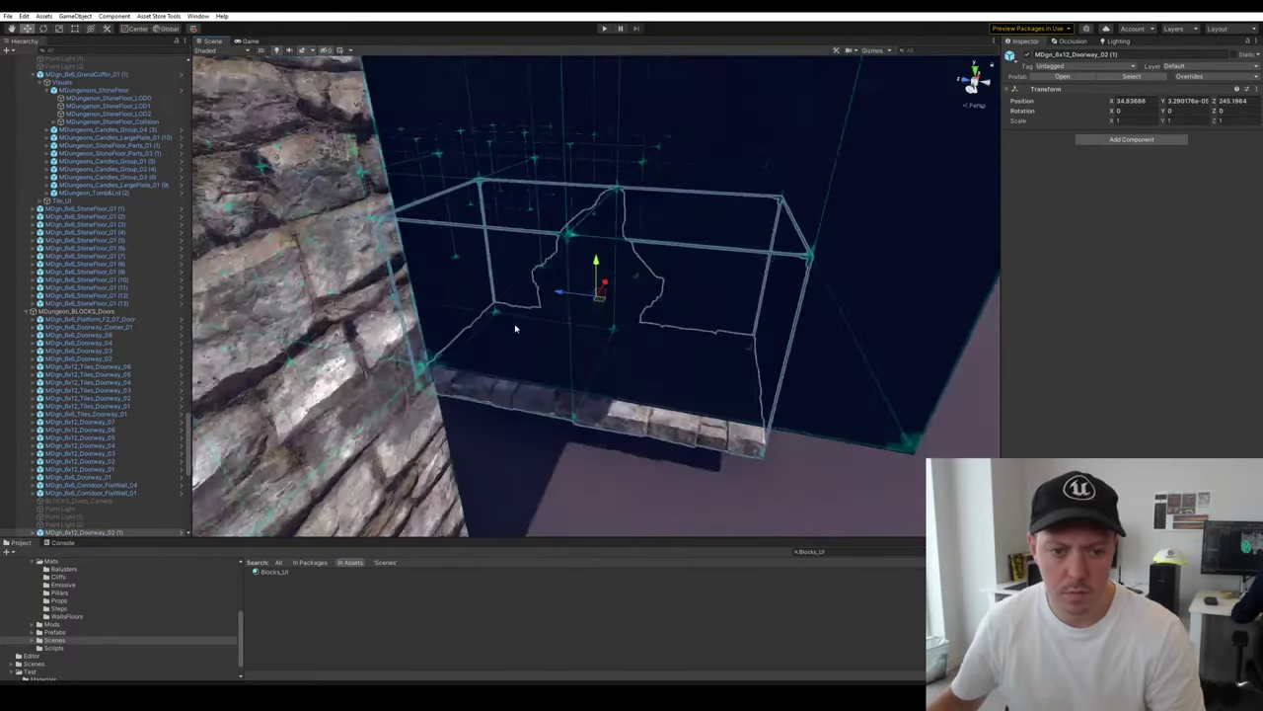
right_click_drag(515, 328, 731, 268)
key("ctrl+d")
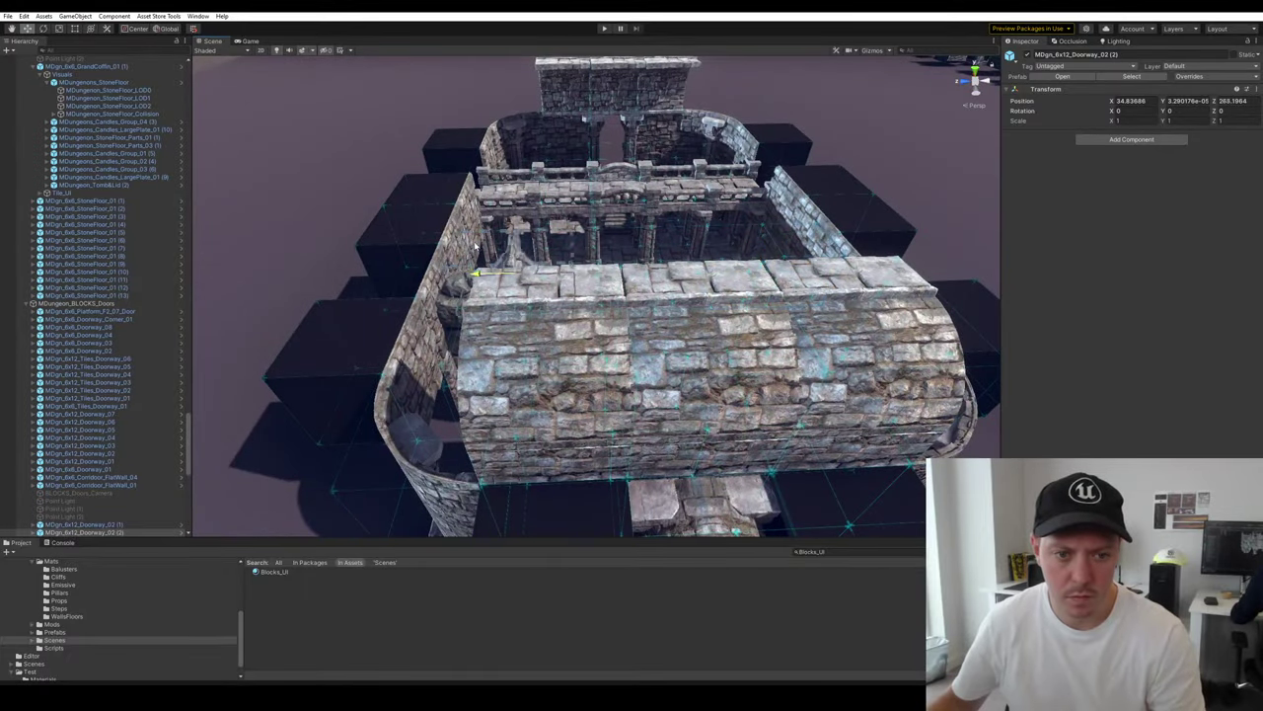
key("f")
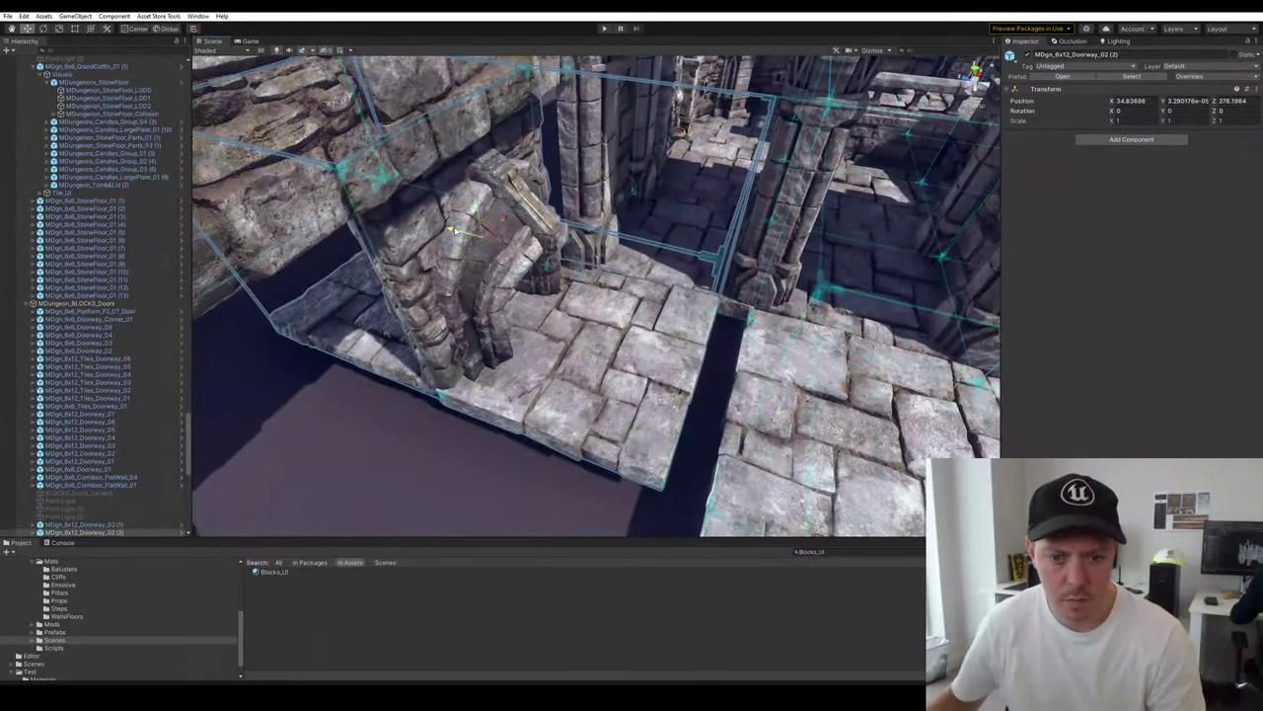
left_click_drag(455, 231, 486, 240)
left_click(539, 451)
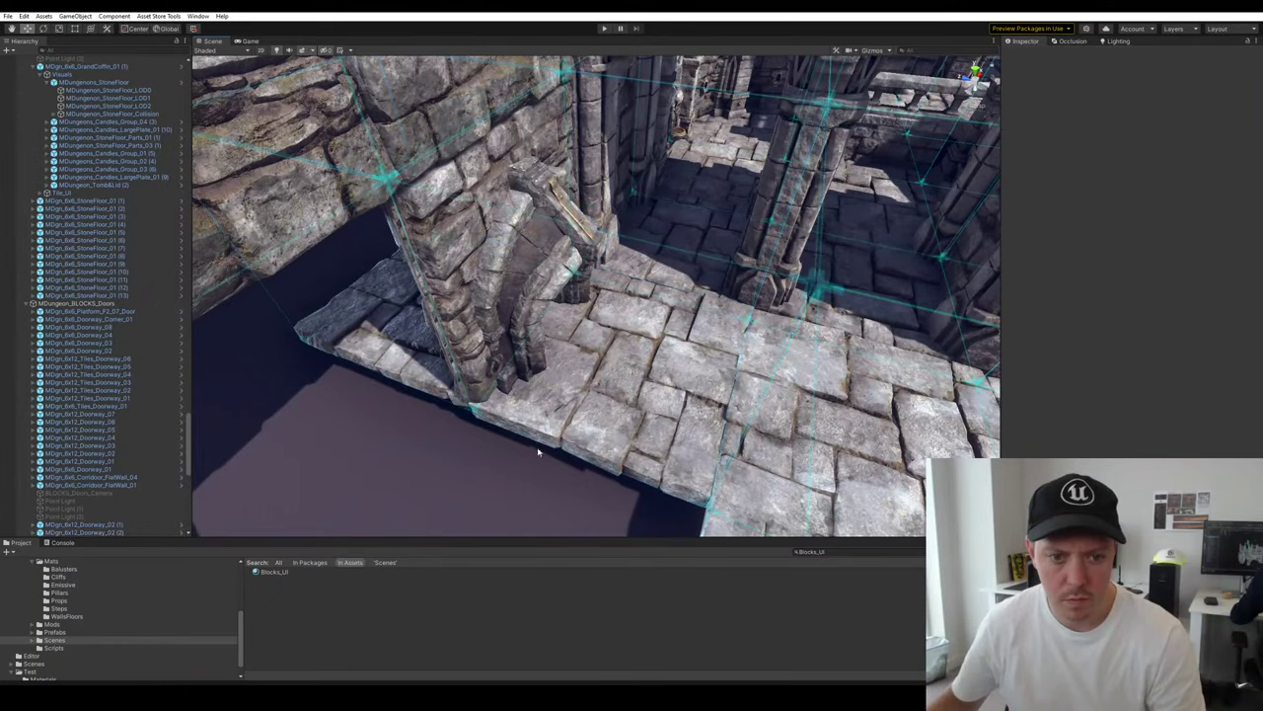
Duplicate the WallArchFloor_T block from the library of wall blocks and move the copy beside the dungeon build
left_click_drag(539, 451, 478, 420, "alt")
right_click_drag(478, 419, 813, 235)
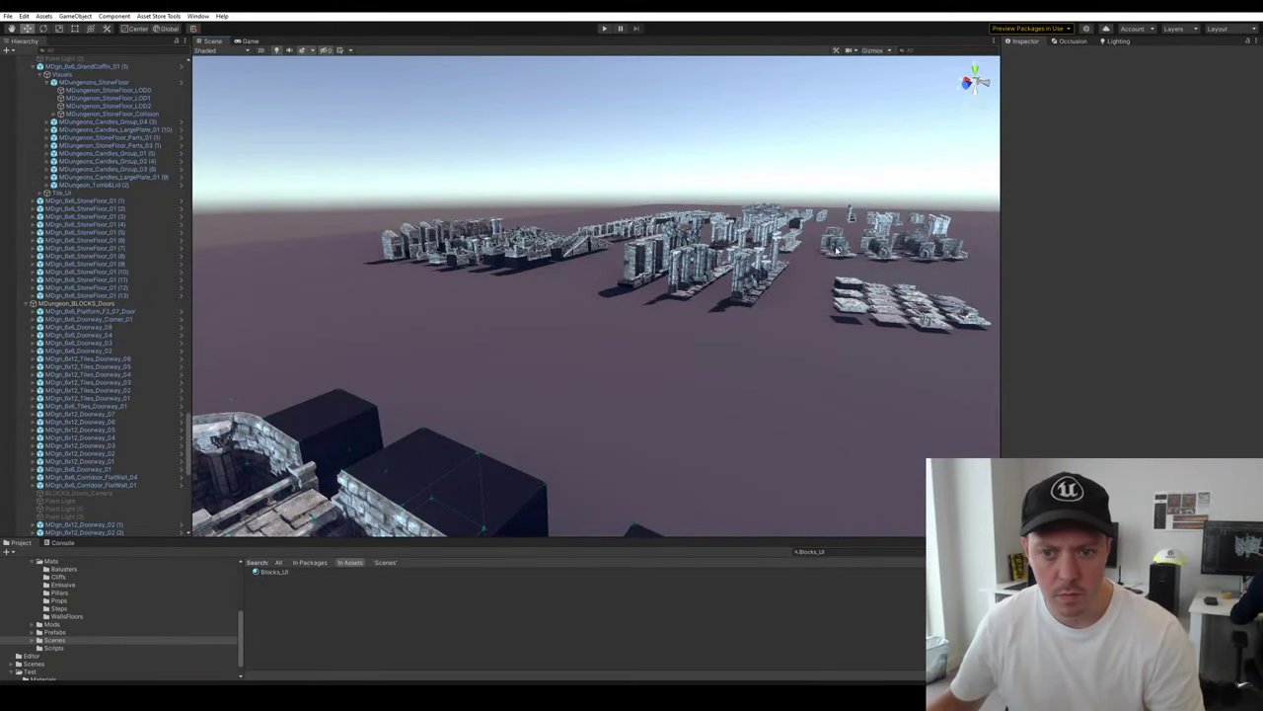
left_click(809, 246)
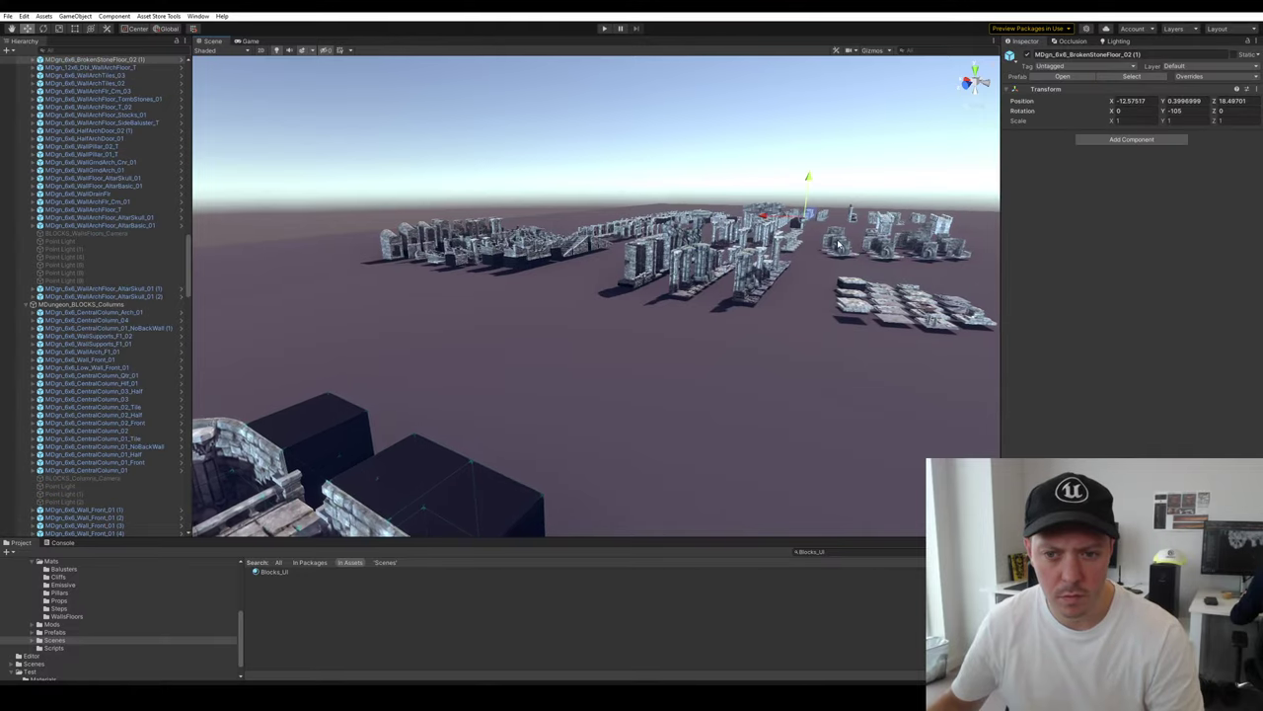
key("f")
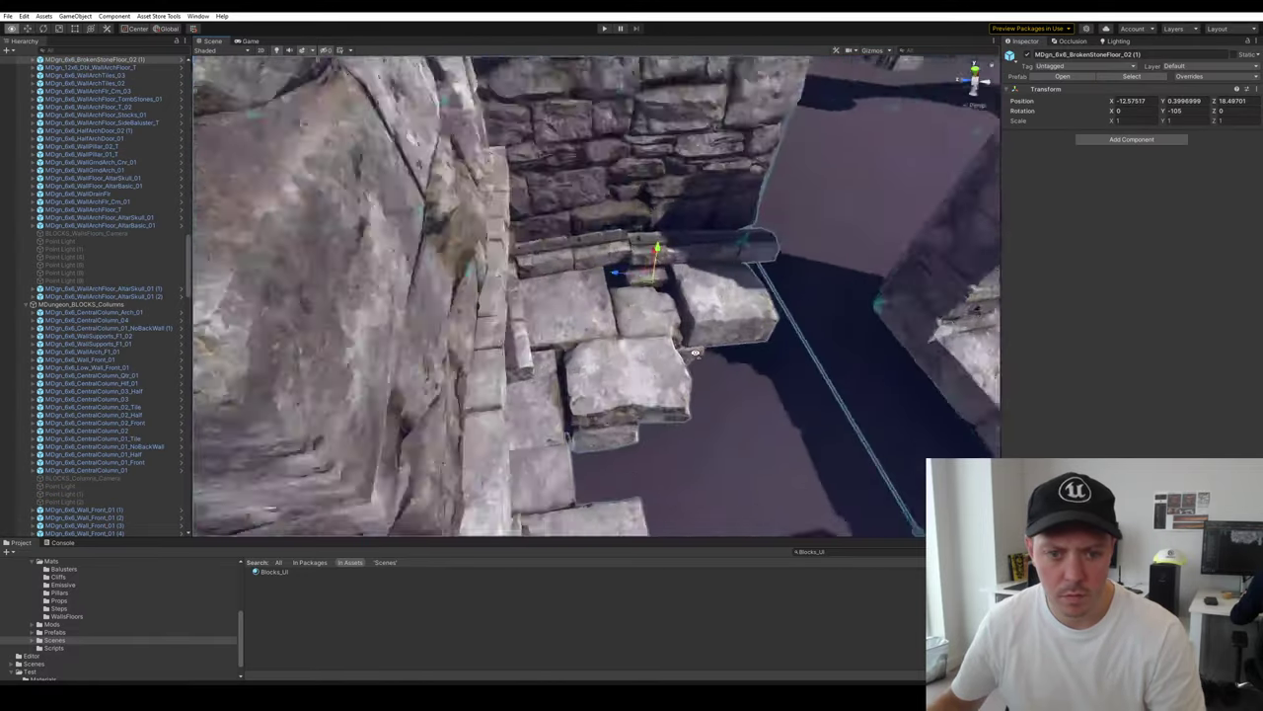
key("s")
right_click_drag(695, 353, 647, 343)
left_click(760, 350)
right_click_drag(760, 349, 801, 343)
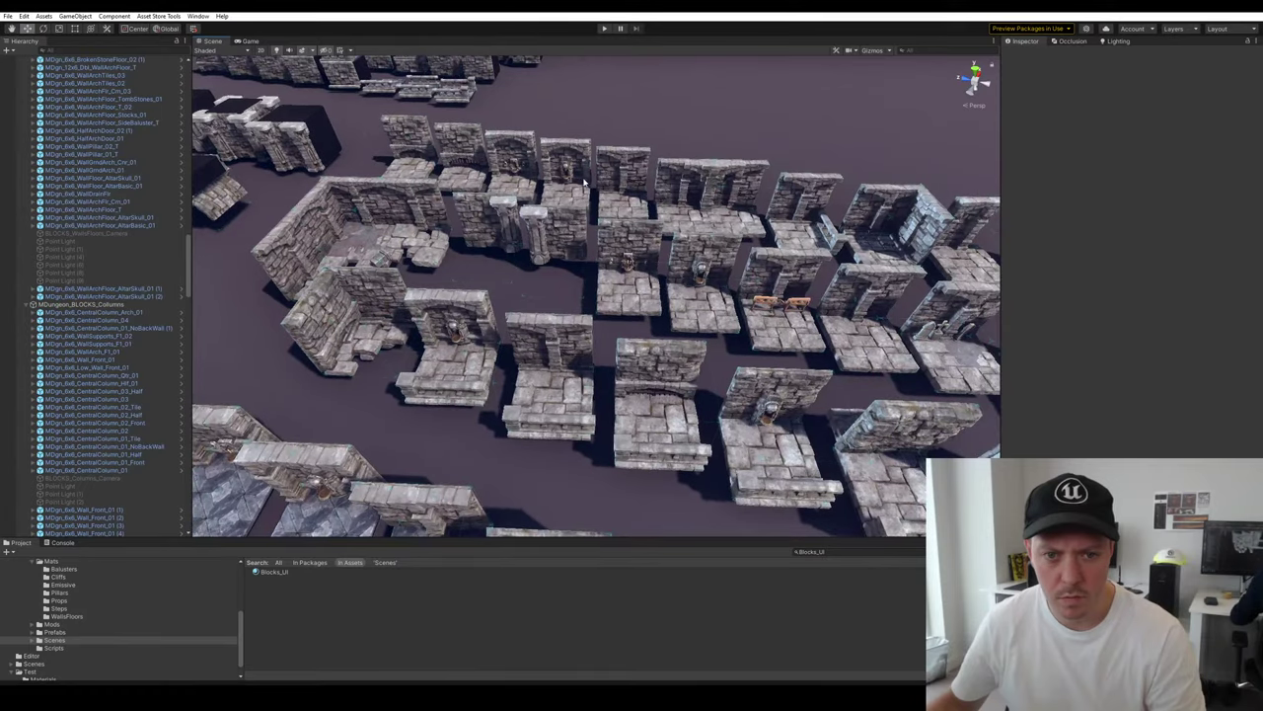
left_click(633, 199)
key("f")
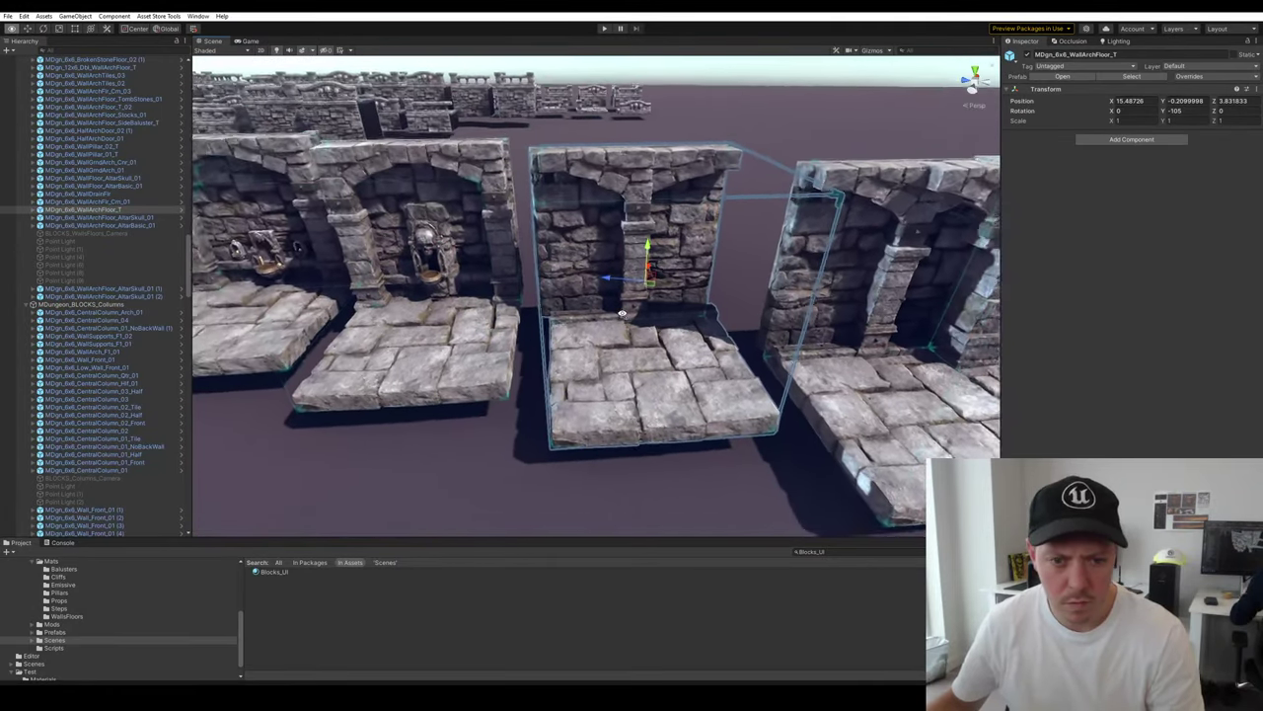
scroll(696, 290, "up", 5)
right_click_drag(637, 308, 847, 326)
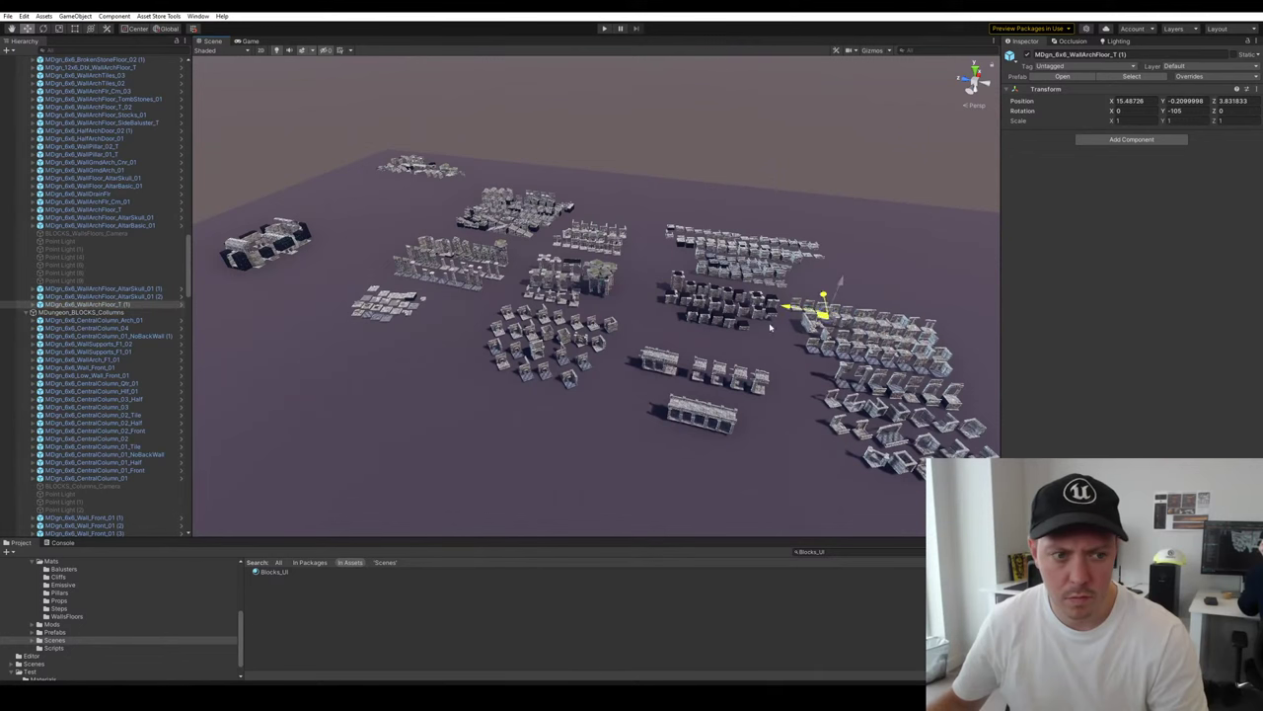
type("f")
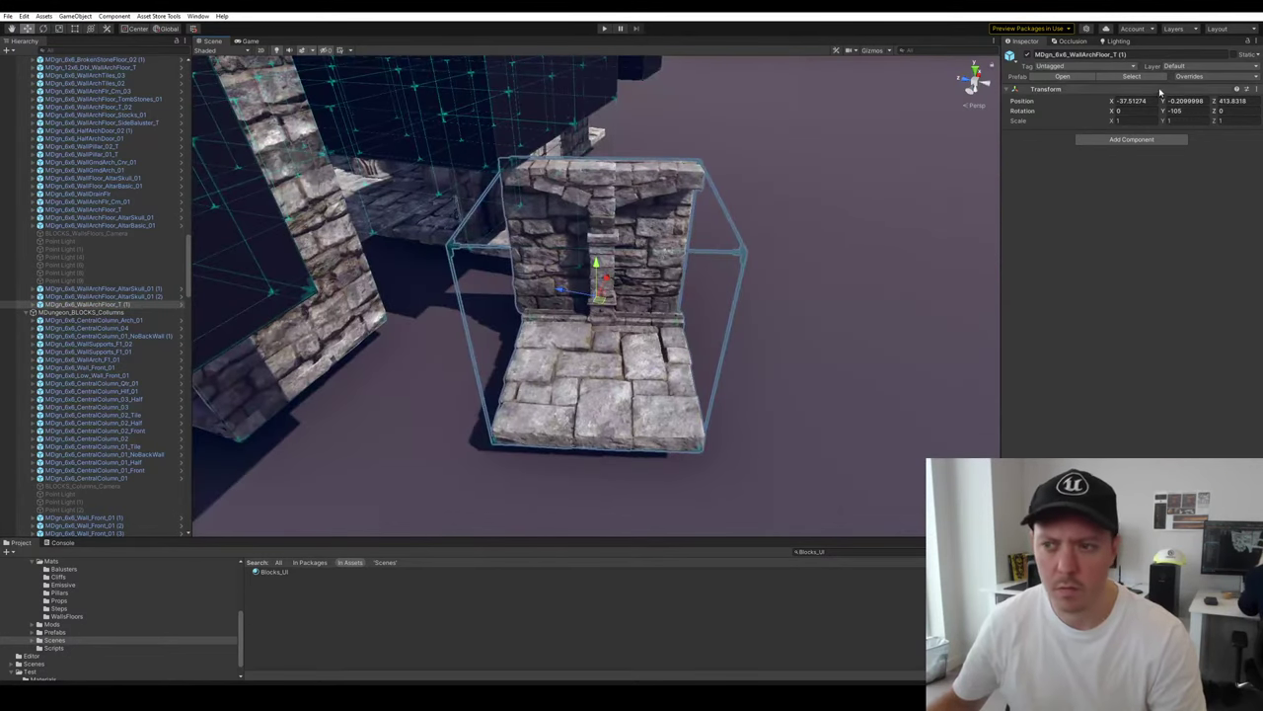
Set the WallArchFloor_T copy's Y rotation to 0 and snap its base corner to the dungeon's outer wall
type("0")
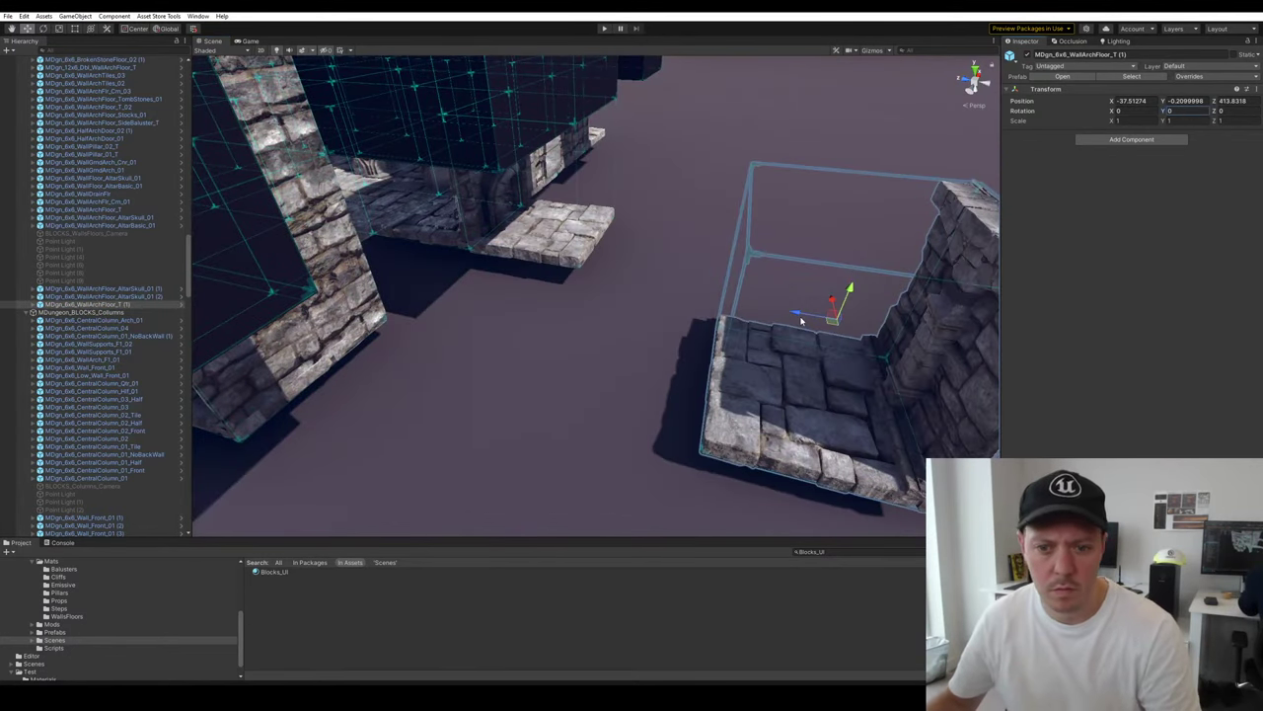
left_click_drag(802, 319, 381, 233, "ctrl")
right_click_drag(415, 237, 473, 339)
left_click_drag(528, 375, 595, 220)
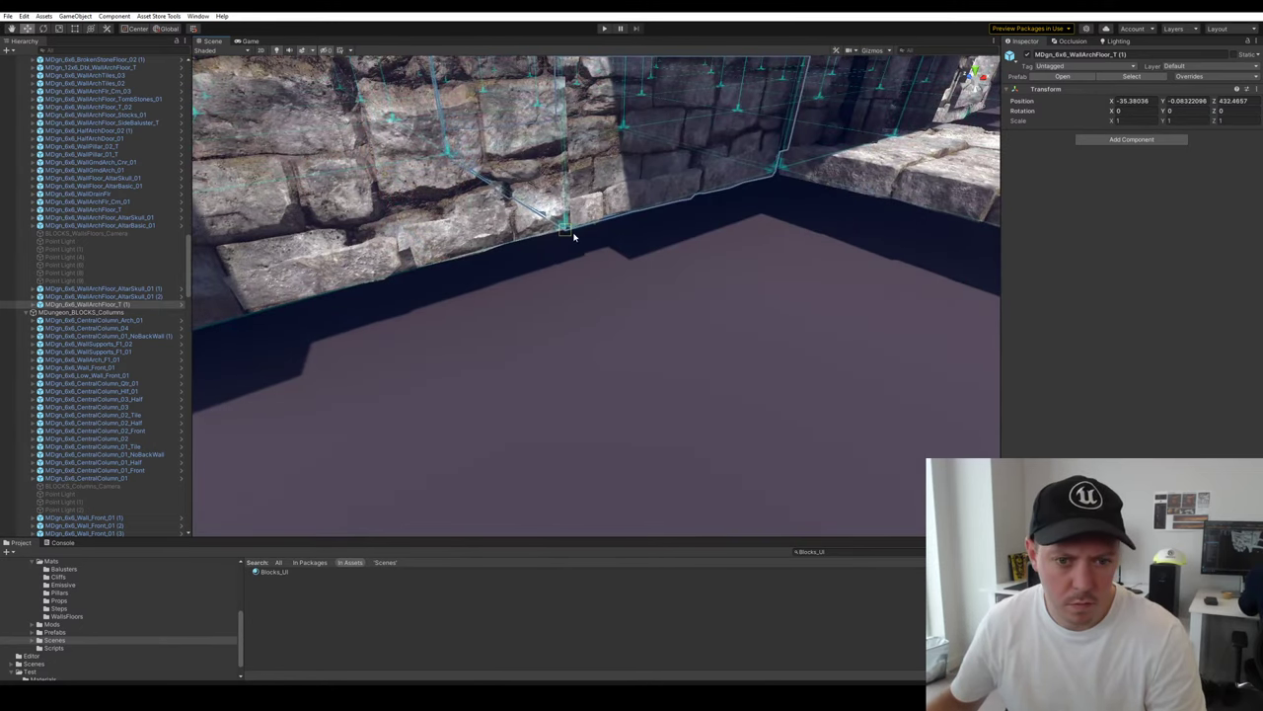
right_click_drag(566, 231, 626, 194)
key("w")
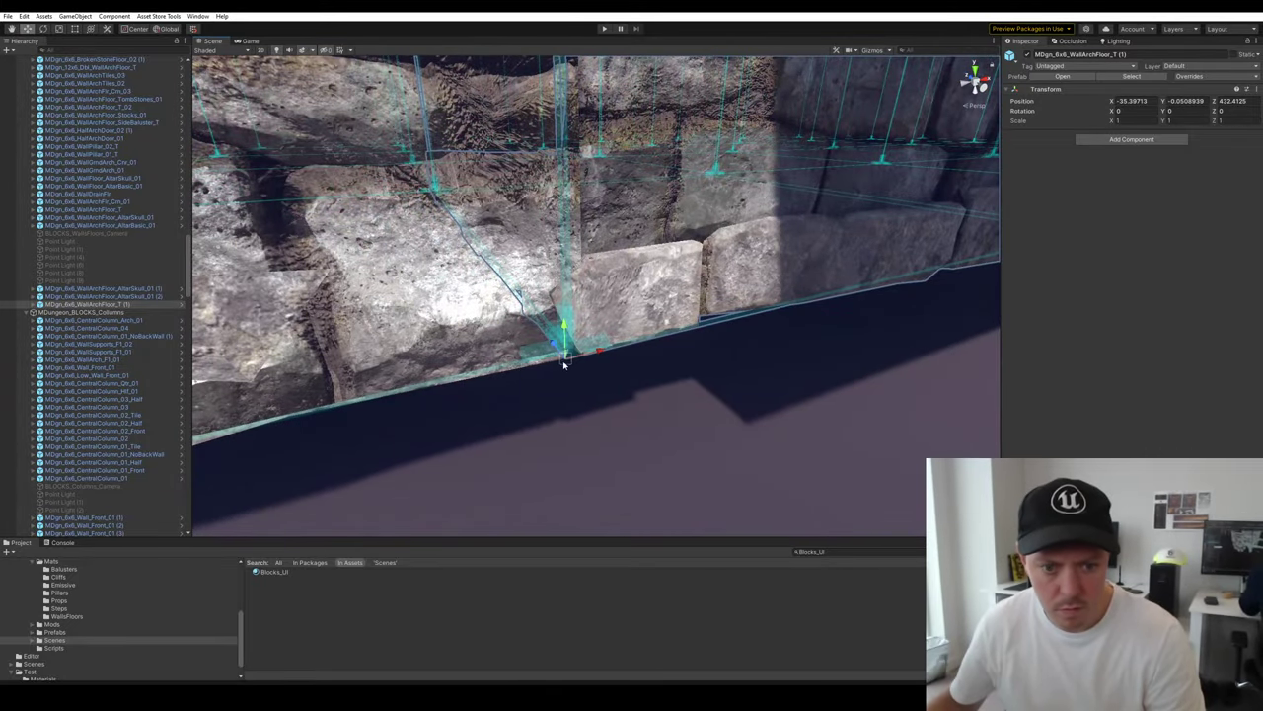
left_click_drag(564, 363, 573, 353)
left_click(815, 393)
Inspect the placed wall arch block from outside and from within the dungeon around the knight statue
scroll(770, 367, "down", 8)
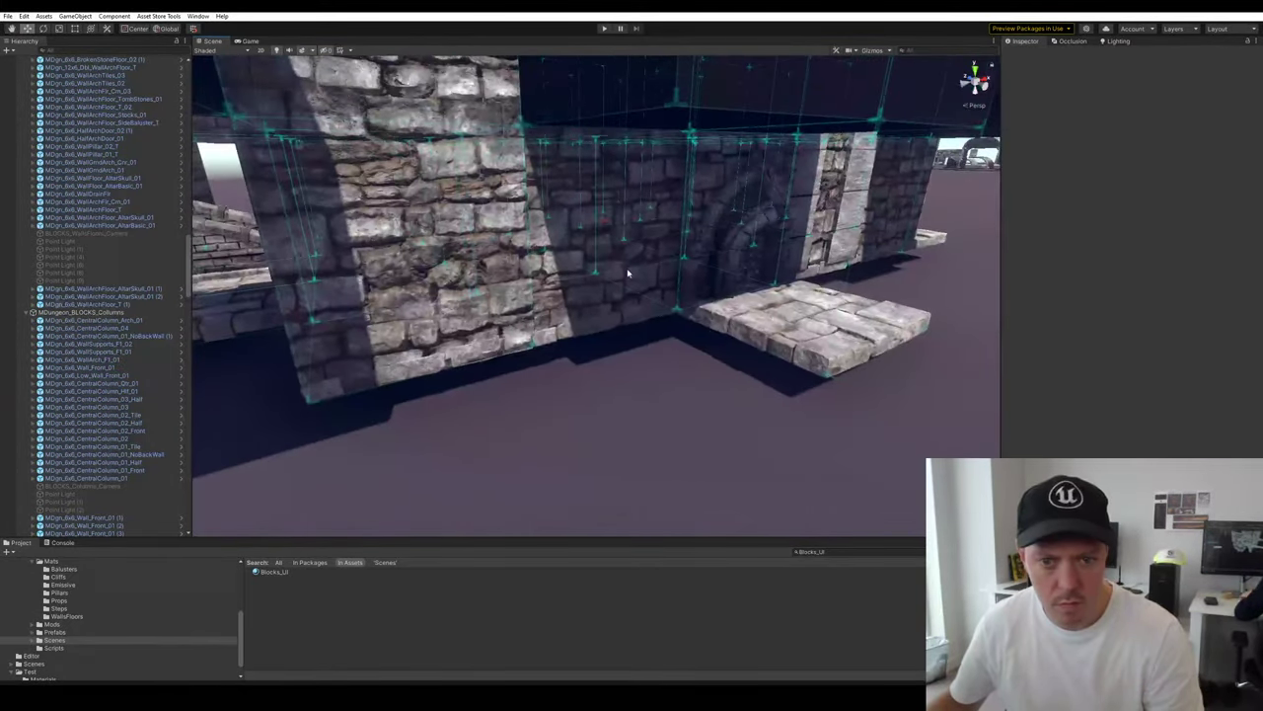
left_click(628, 272)
left_click_drag(627, 273, 979, 340, "alt")
scroll(953, 380, "up", 5, "alt")
left_click_drag(598, 322, 689, 363, "alt")
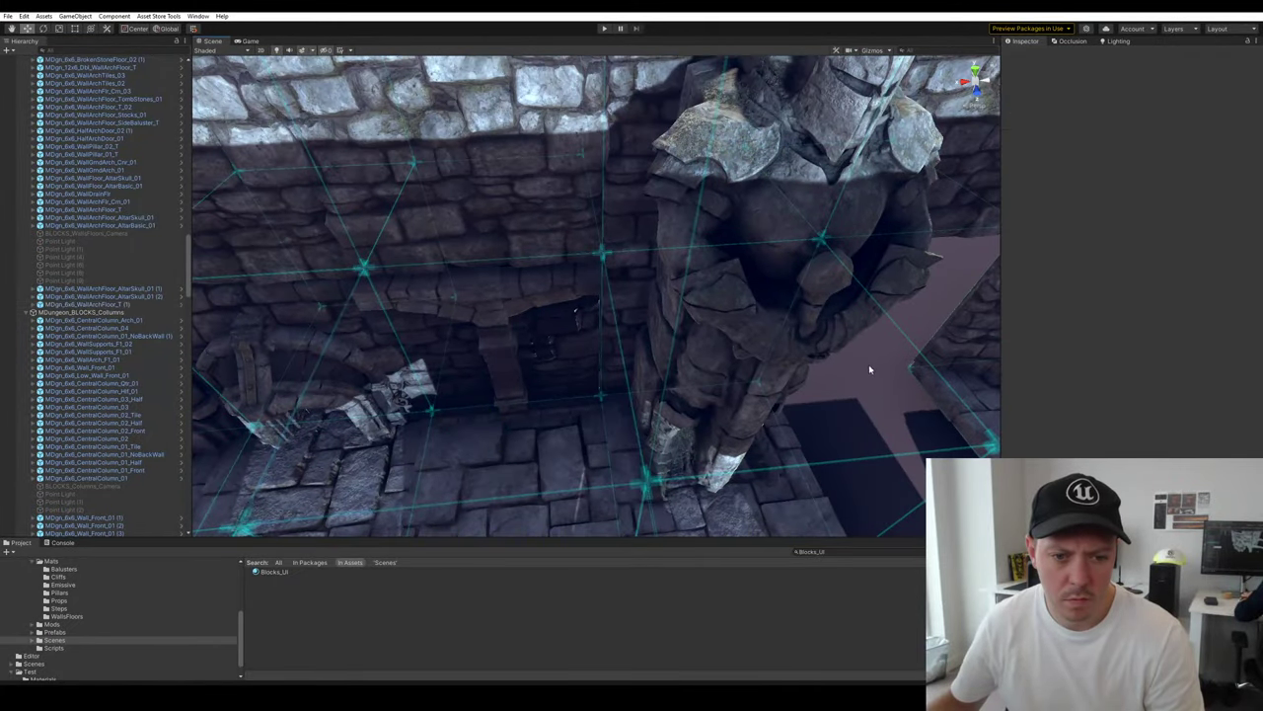
left_click_drag(869, 365, 474, 345, "alt")
scroll(730, 341, "up", 5)
left_click(770, 369)
scroll(707, 340, "up", 5)
scroll(741, 319, "down", 5)
Undo the snapping of the wall arch block and rotate it to -90 degrees about Y
key("ctrl+z")
key("ctrl+z")
key("ctrl+z")
key("ctrl+z")
key("f")
key("e")
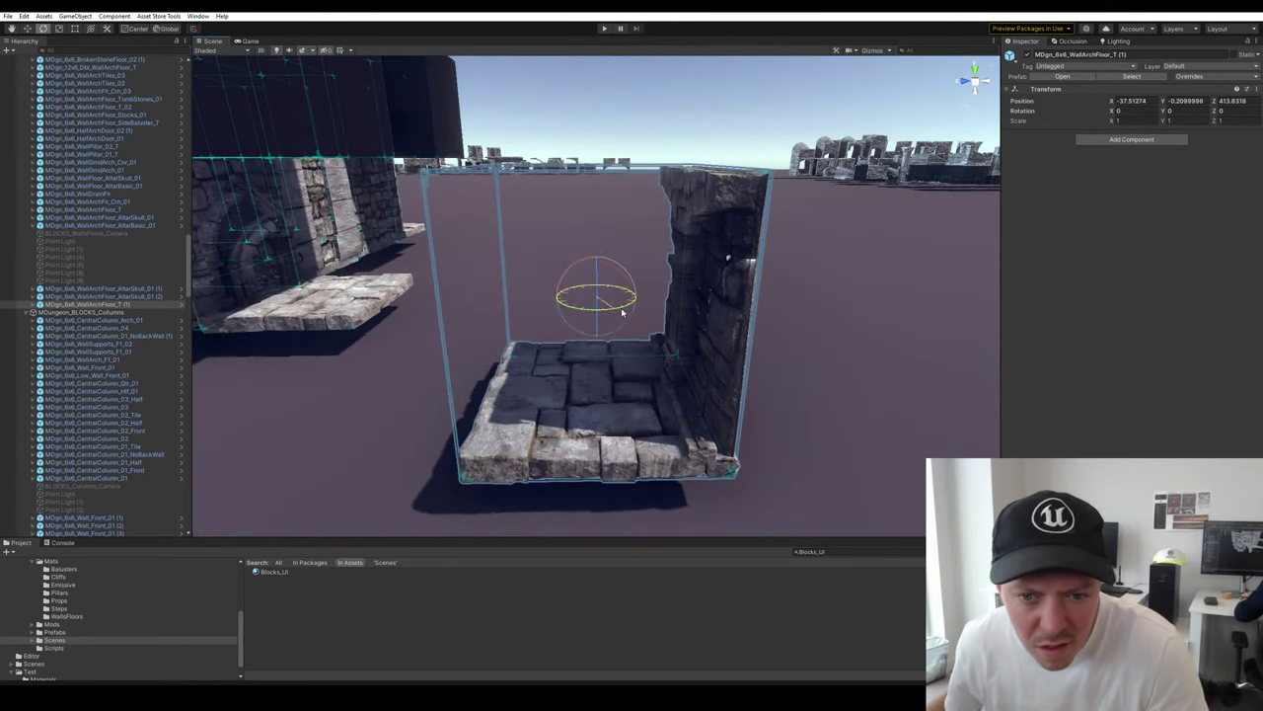
left_click_drag(622, 312, 764, 260, "ctrl")
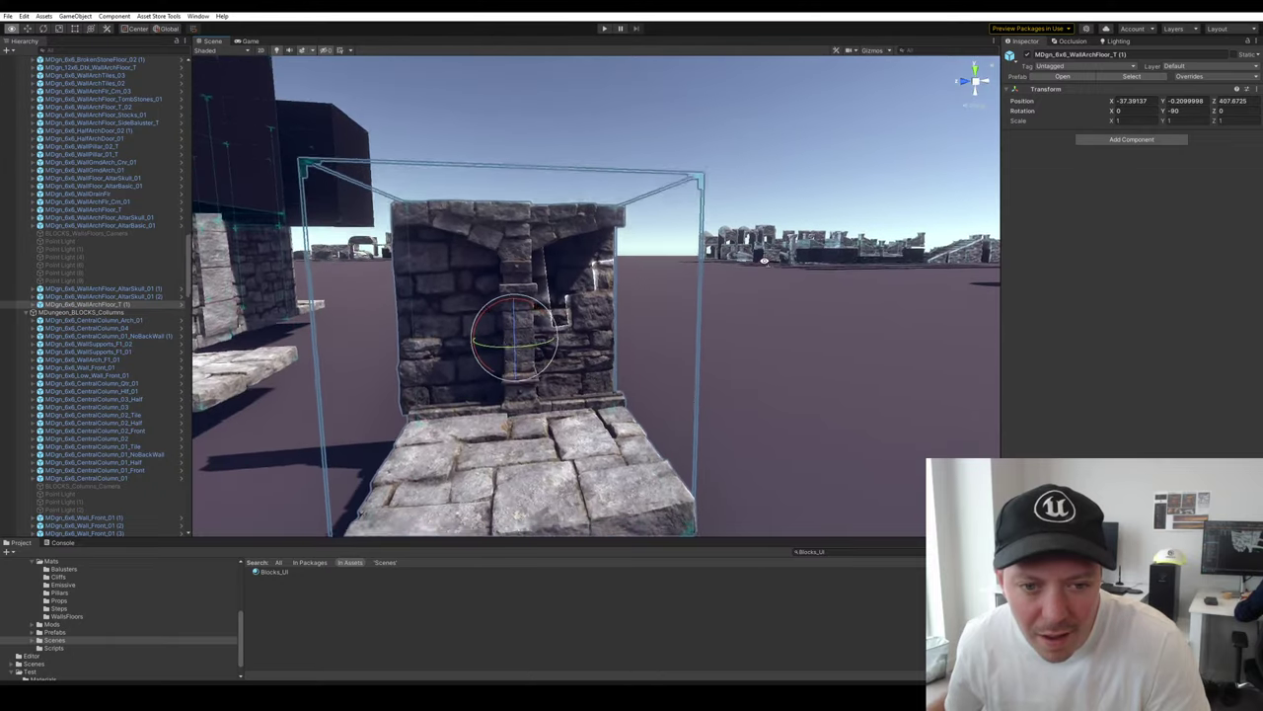
Inspect the copied block's arched wall up close, selecting its pillar and wall LOD meshes one by one
right_click_drag(764, 261, 763, 234)
key("w")
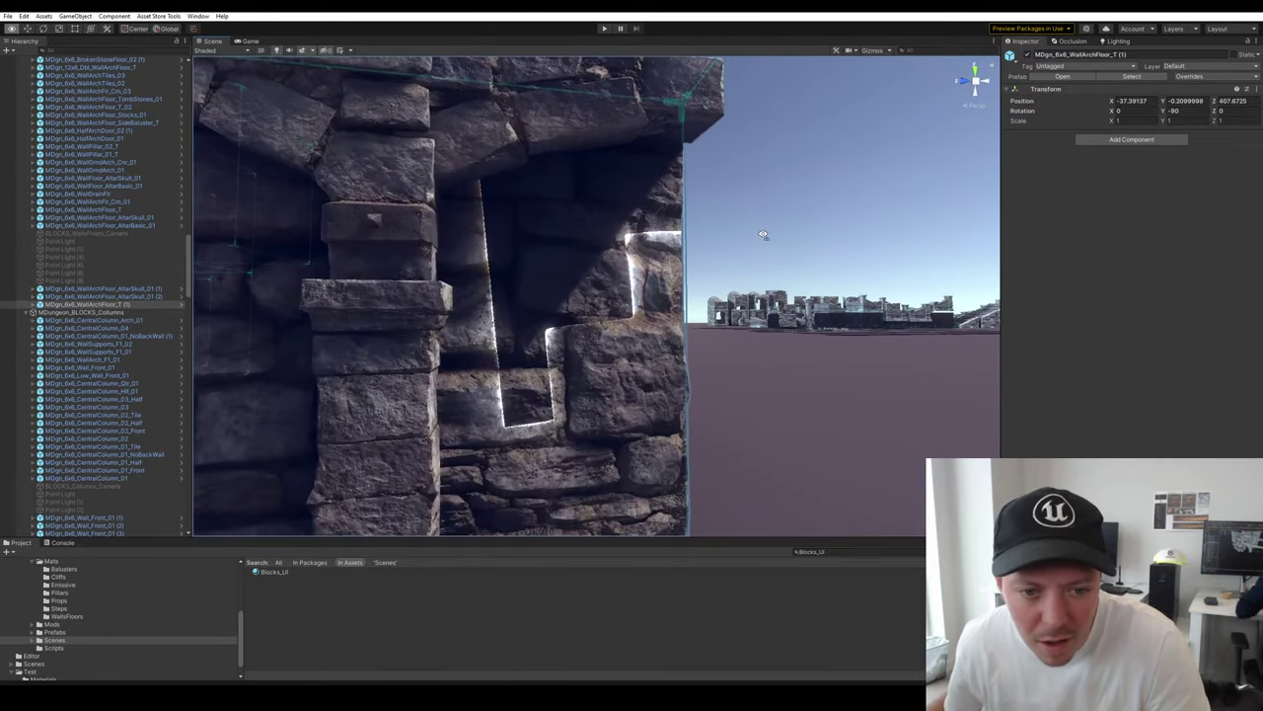
left_click_drag(763, 234, 643, 282, "alt")
left_click(692, 282)
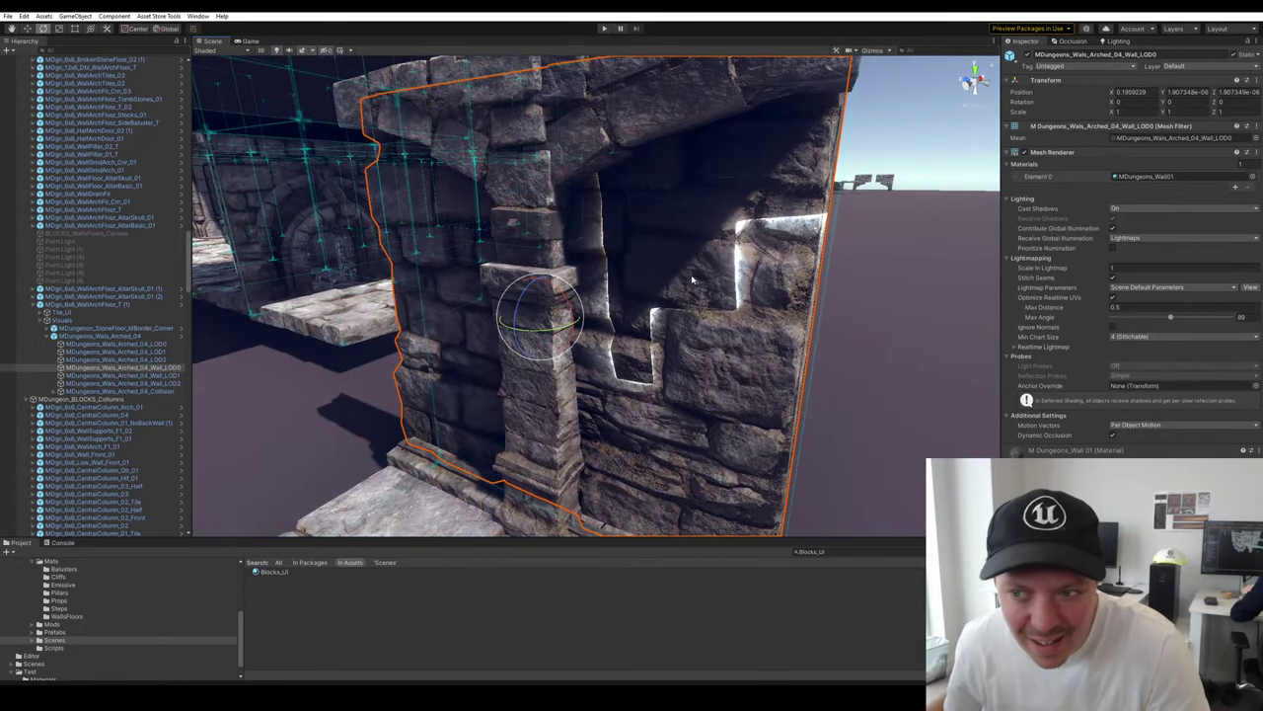
left_click(161, 360)
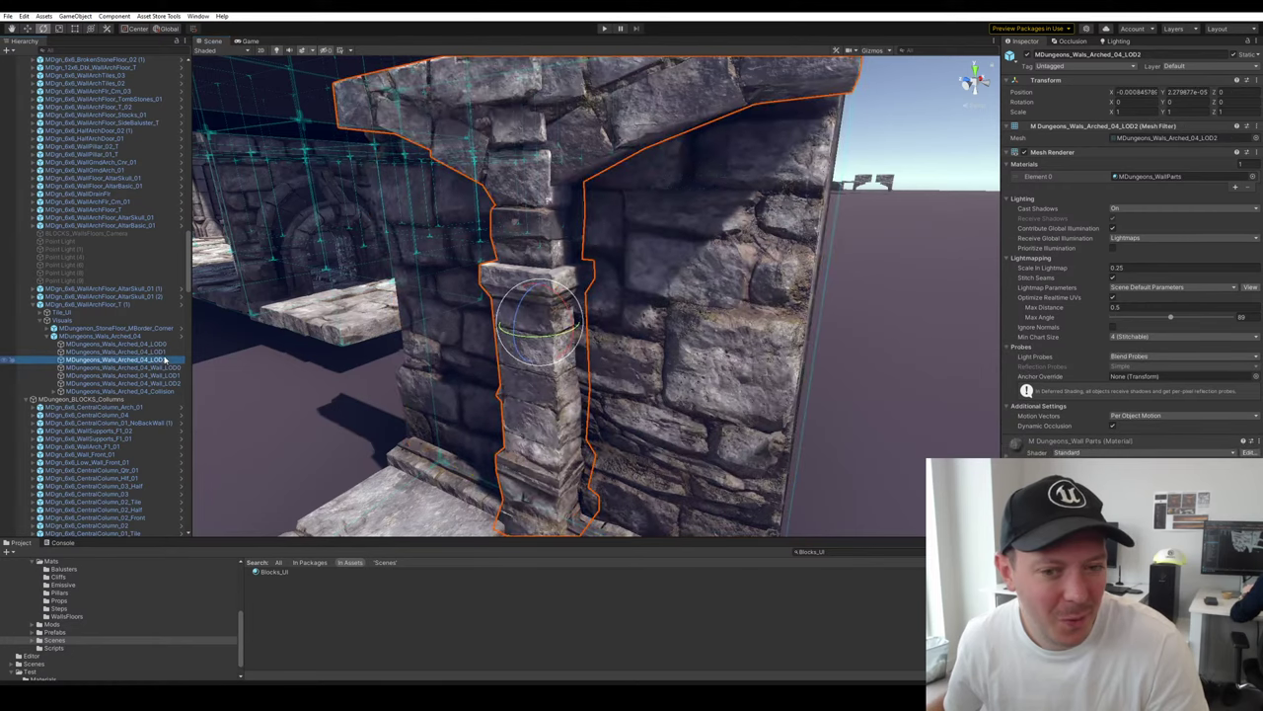
key("Up")
key("Down")
key("Down")
key("Down")
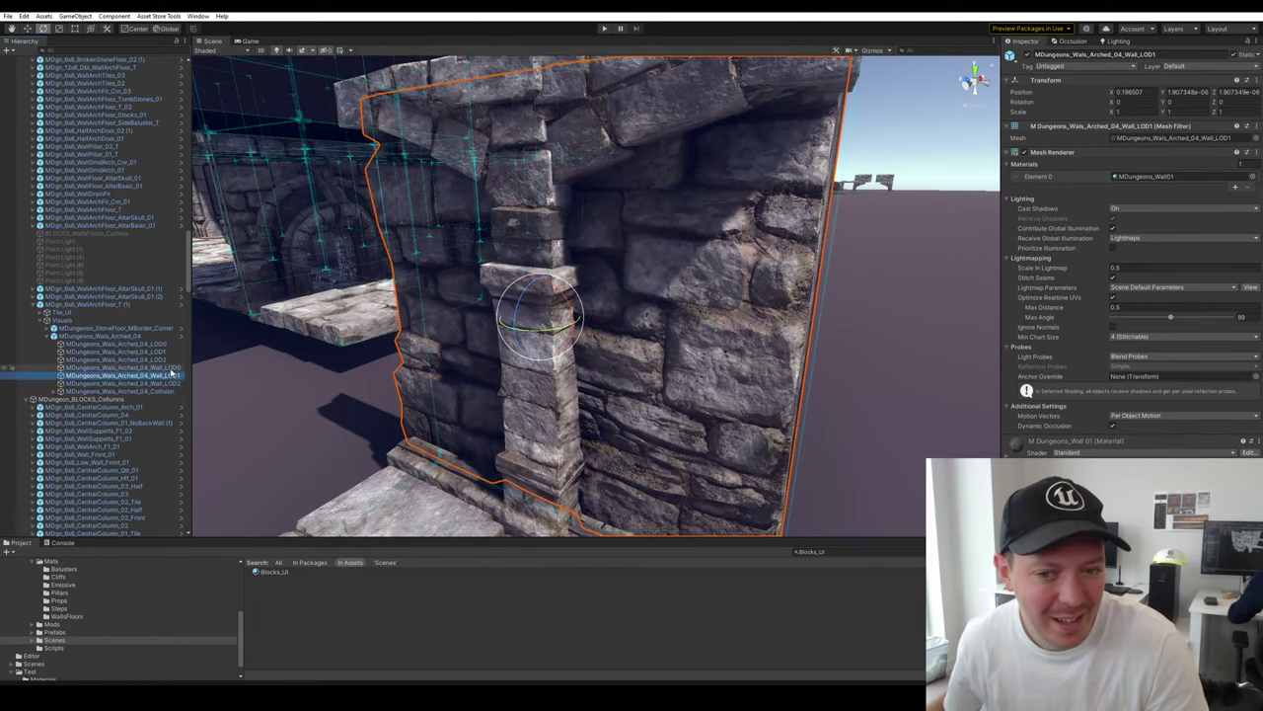
left_click(166, 370)
left_click(168, 376)
Delete the WallArchFloor_T copy and examine the original WallArchFloor_T block in the library up close
left_click(783, 430)
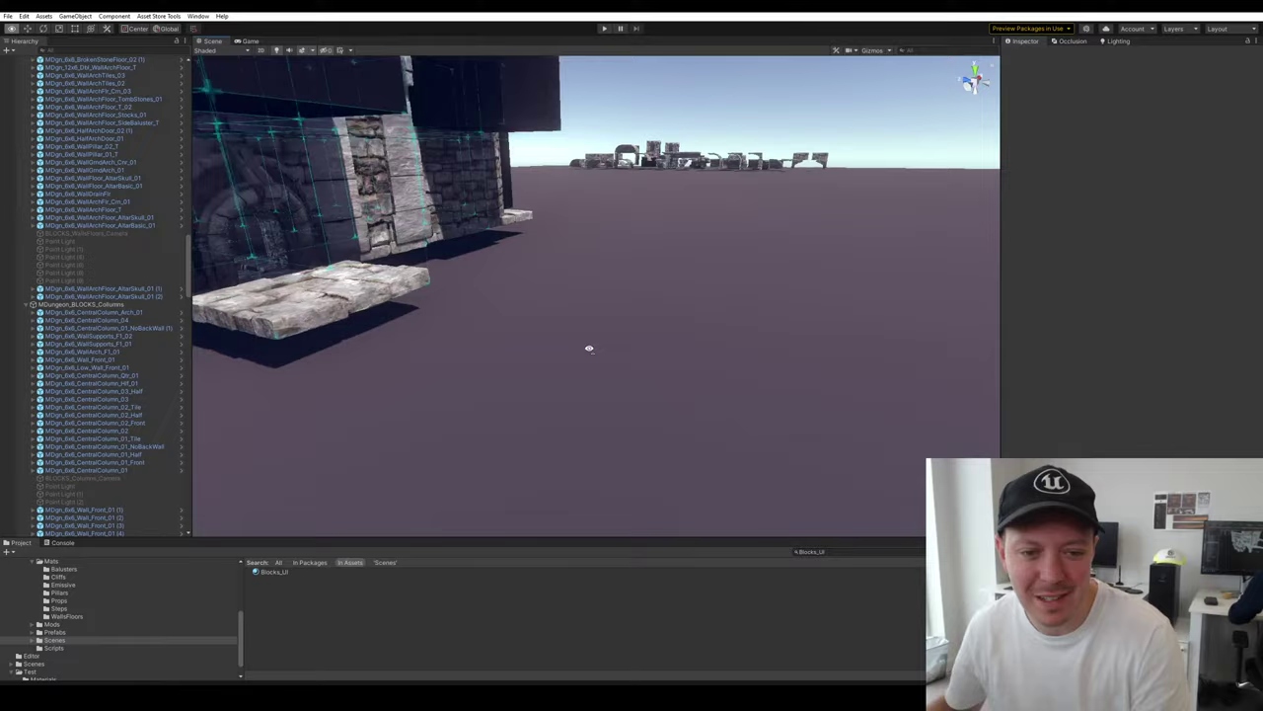
right_click_drag(589, 347, 636, 275)
left_click(828, 310)
key("f")
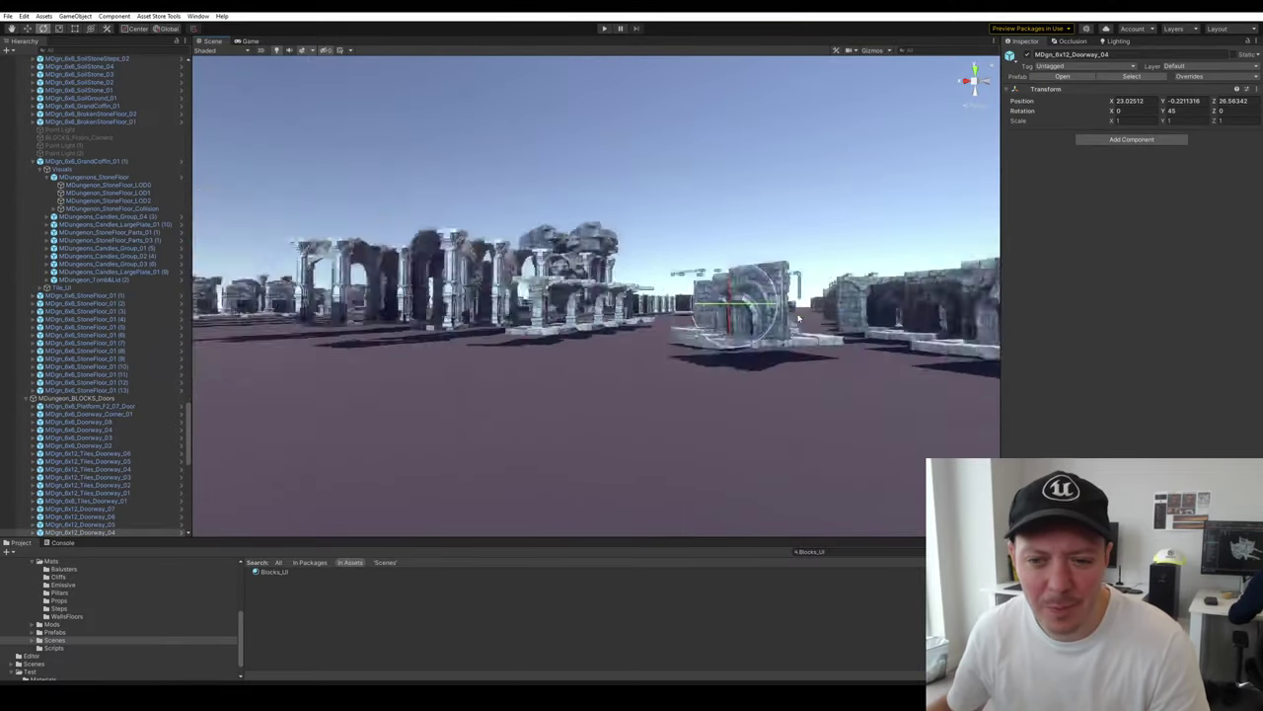
left_click_drag(828, 310, 809, 435, "alt")
left_click(789, 237)
left_click_drag(790, 237, 781, 200, "alt")
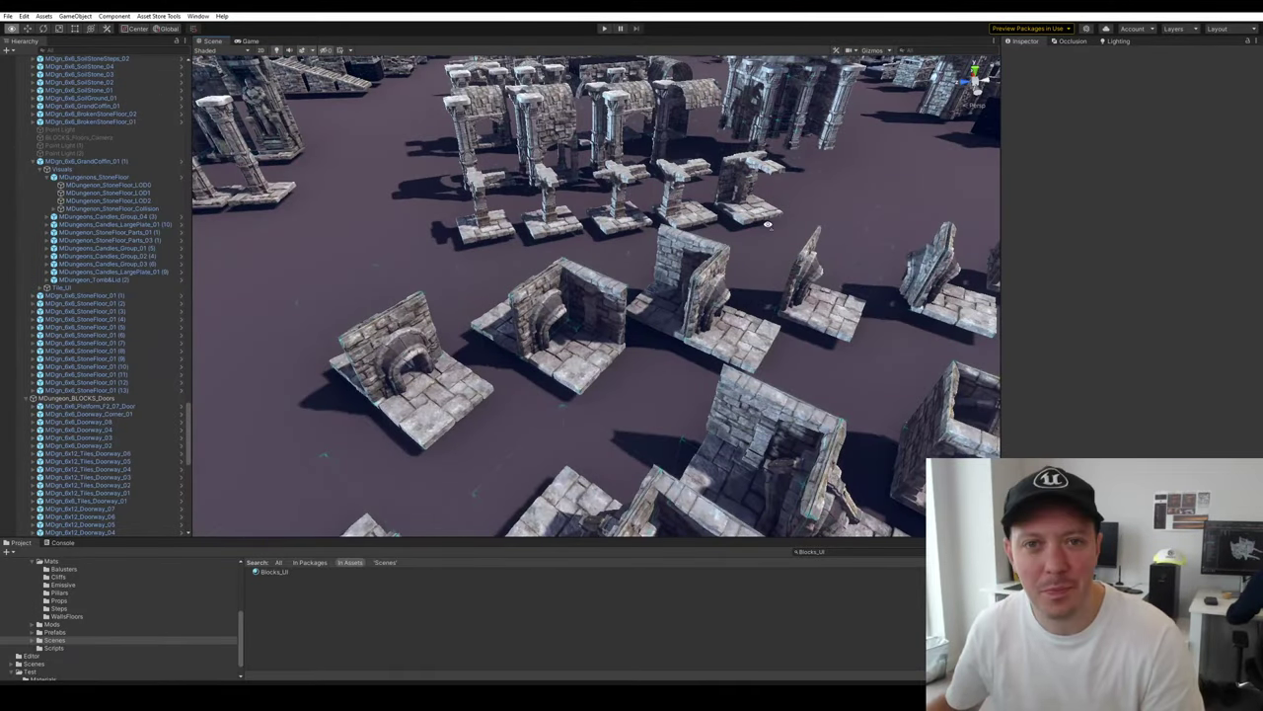
right_click_drag(768, 225, 668, 357)
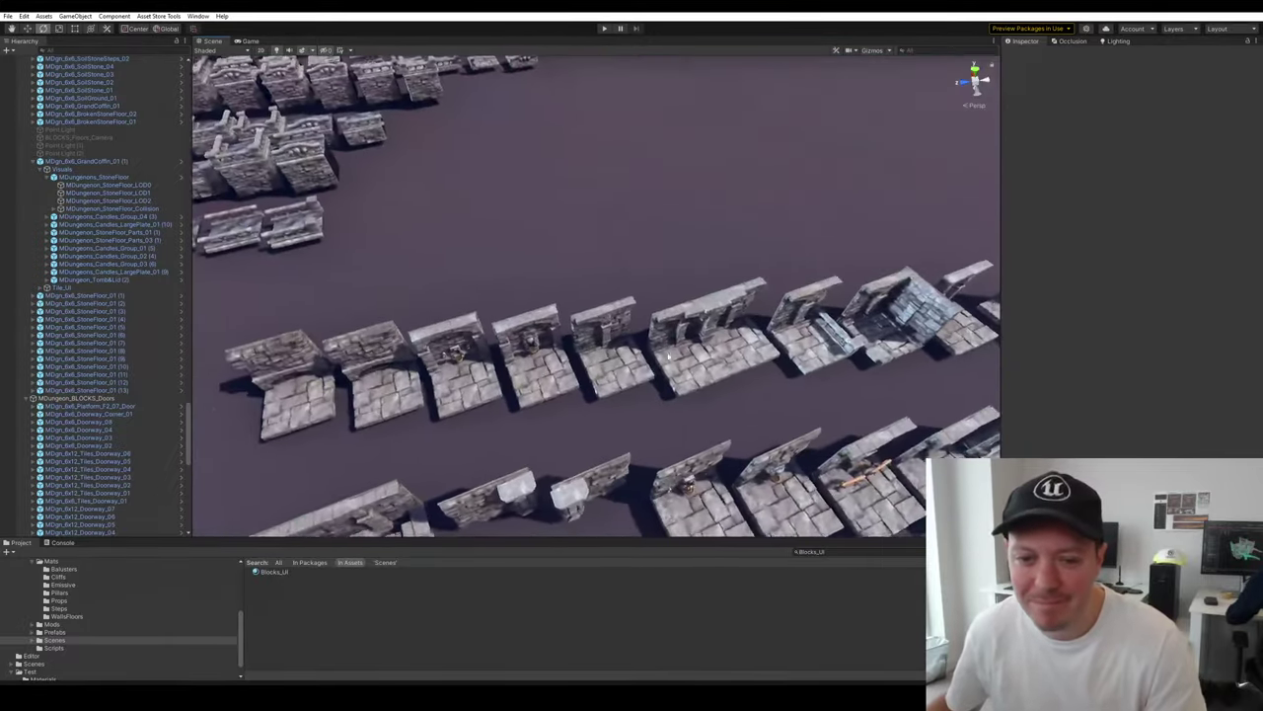
left_click(619, 346)
key("f")
left_click_drag(624, 367, 640, 287, "alt")
scroll(640, 284, "up", 3)
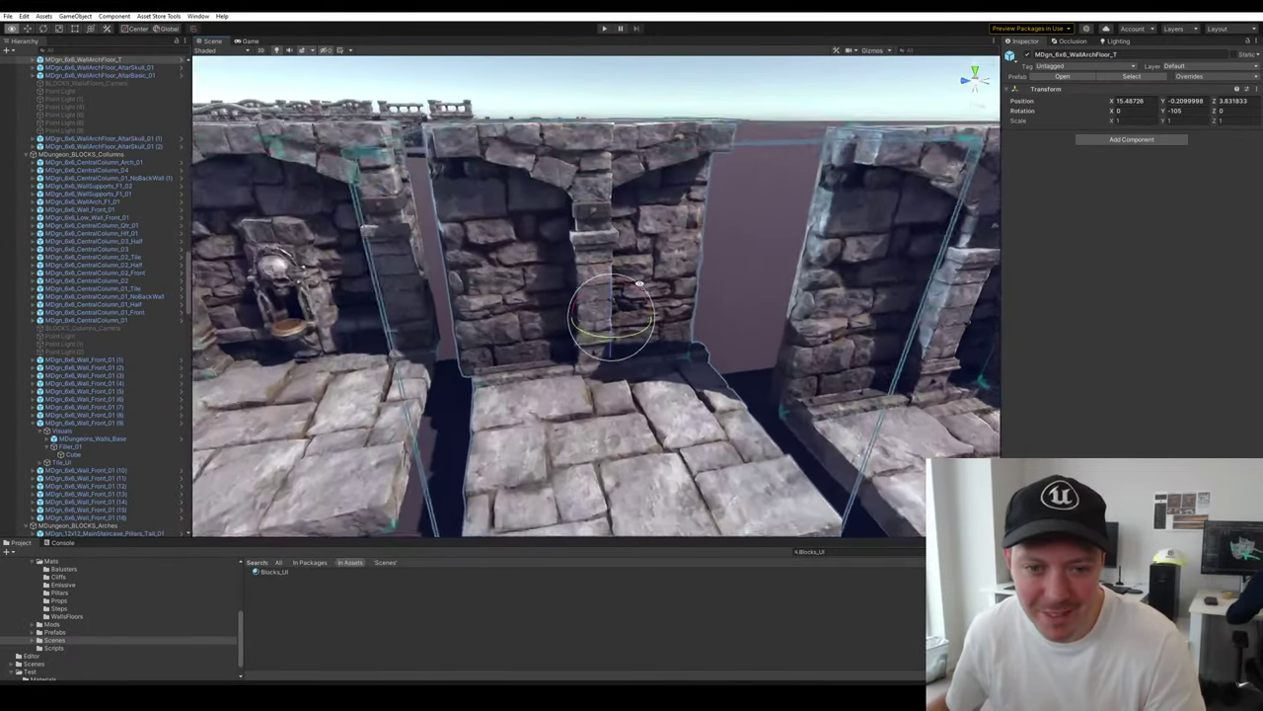
Duplicate the WallArchFloor_T block, set its Y rotation to 0 and snap the copy into the corner of the dungeon's outer wall
right_click_drag(639, 283, 634, 337)
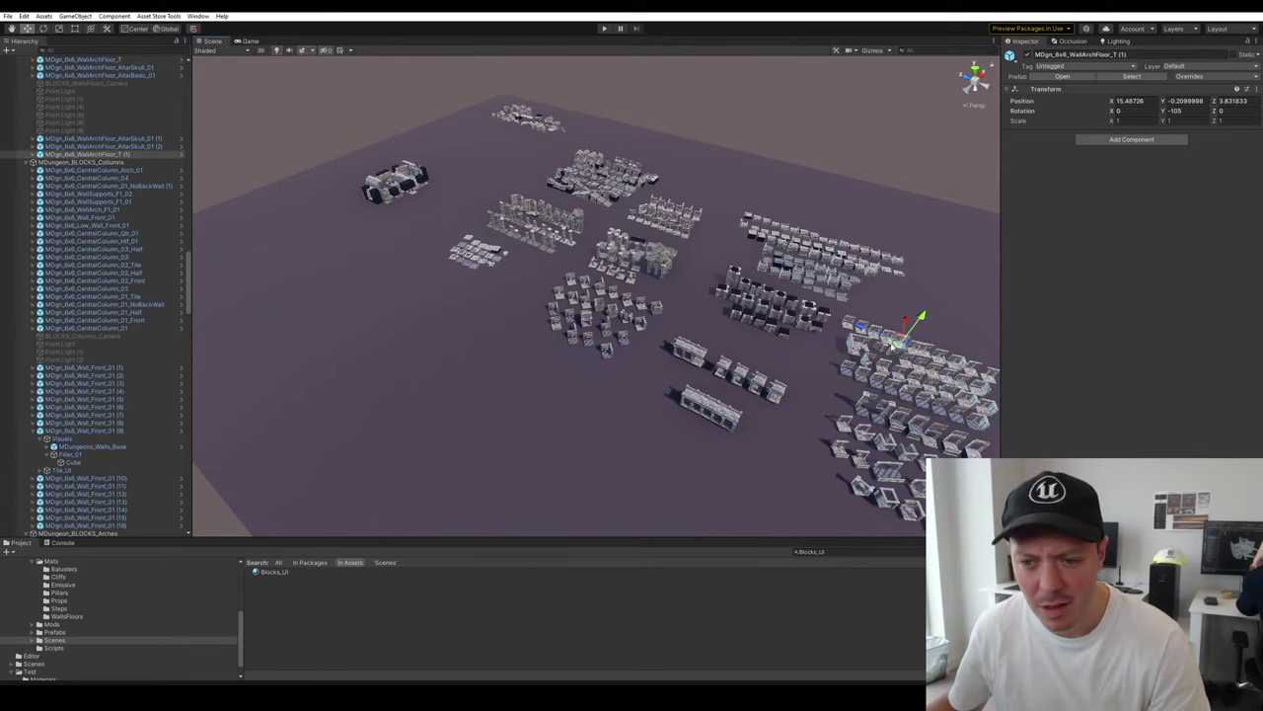
key("f")
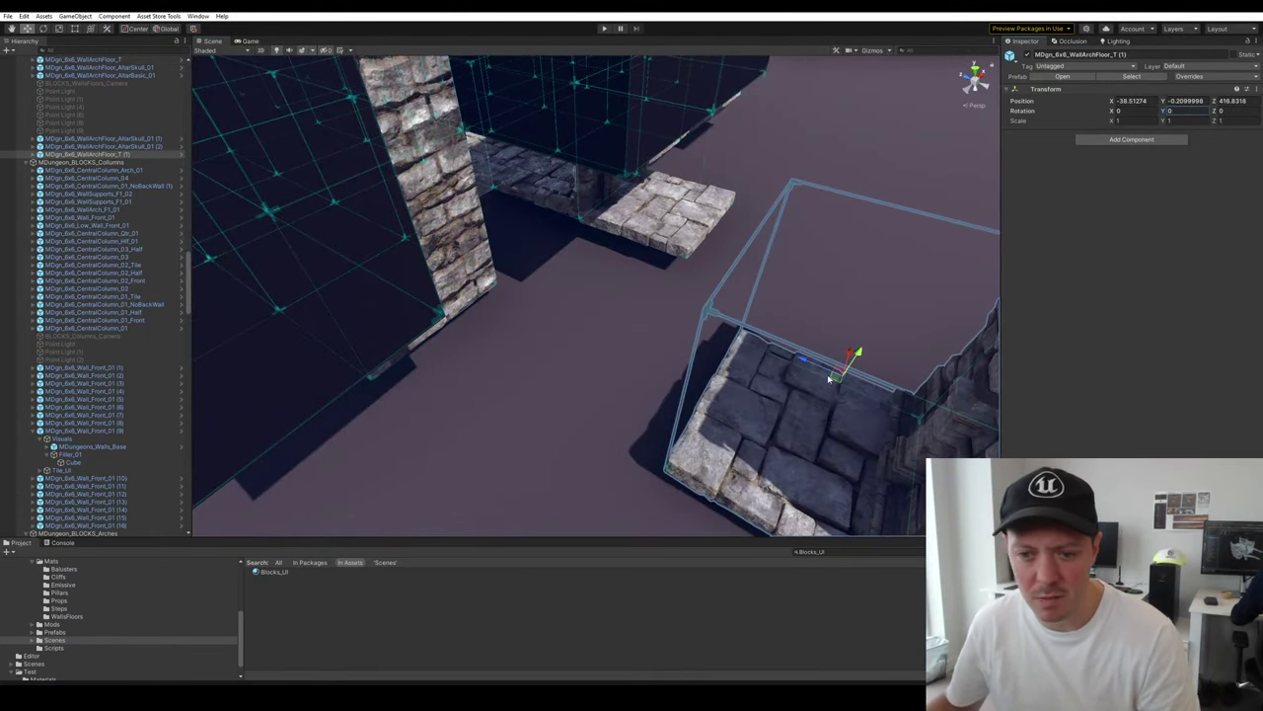
left_click_drag(829, 378, 486, 193)
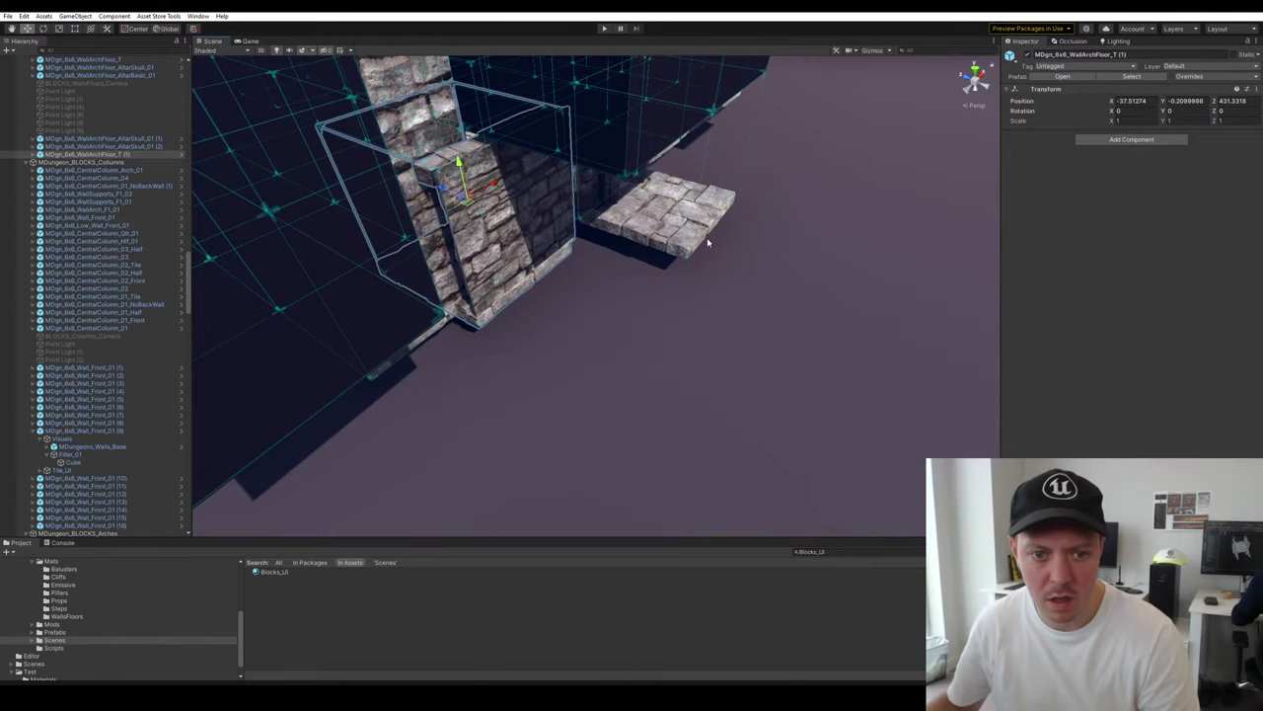
right_click_drag(707, 242, 590, 364)
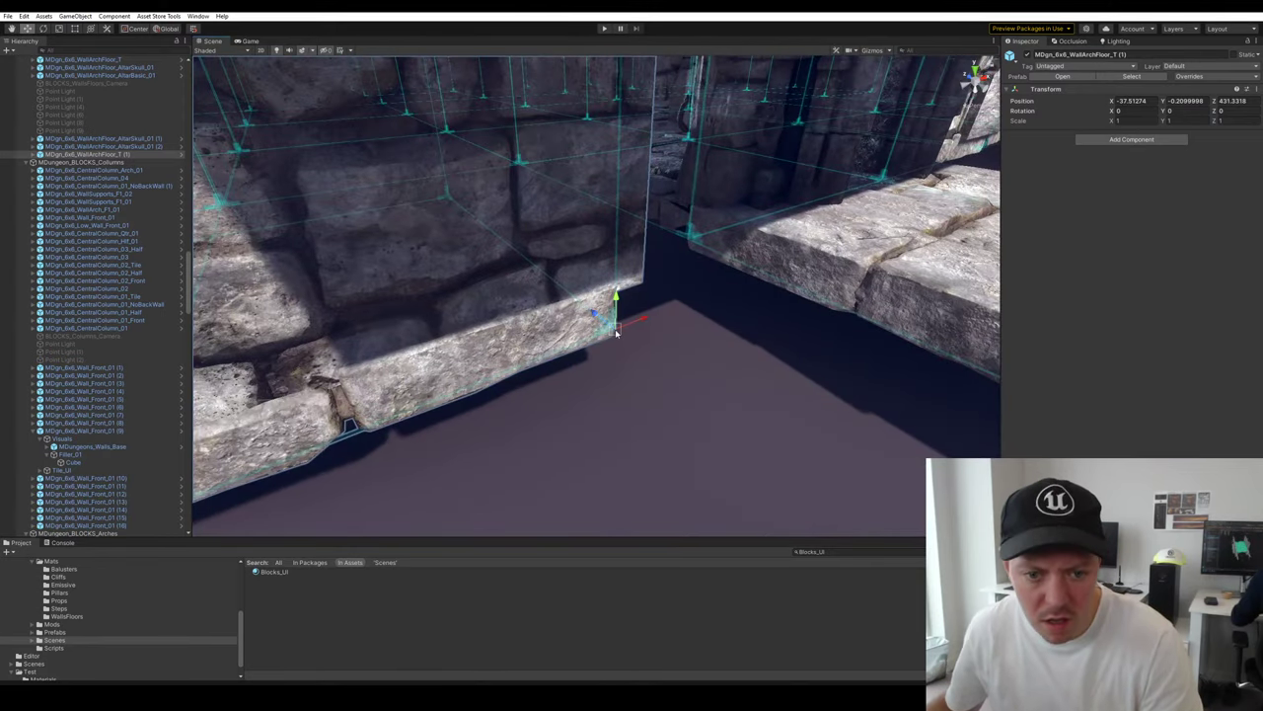
left_click_drag(616, 333, 688, 239)
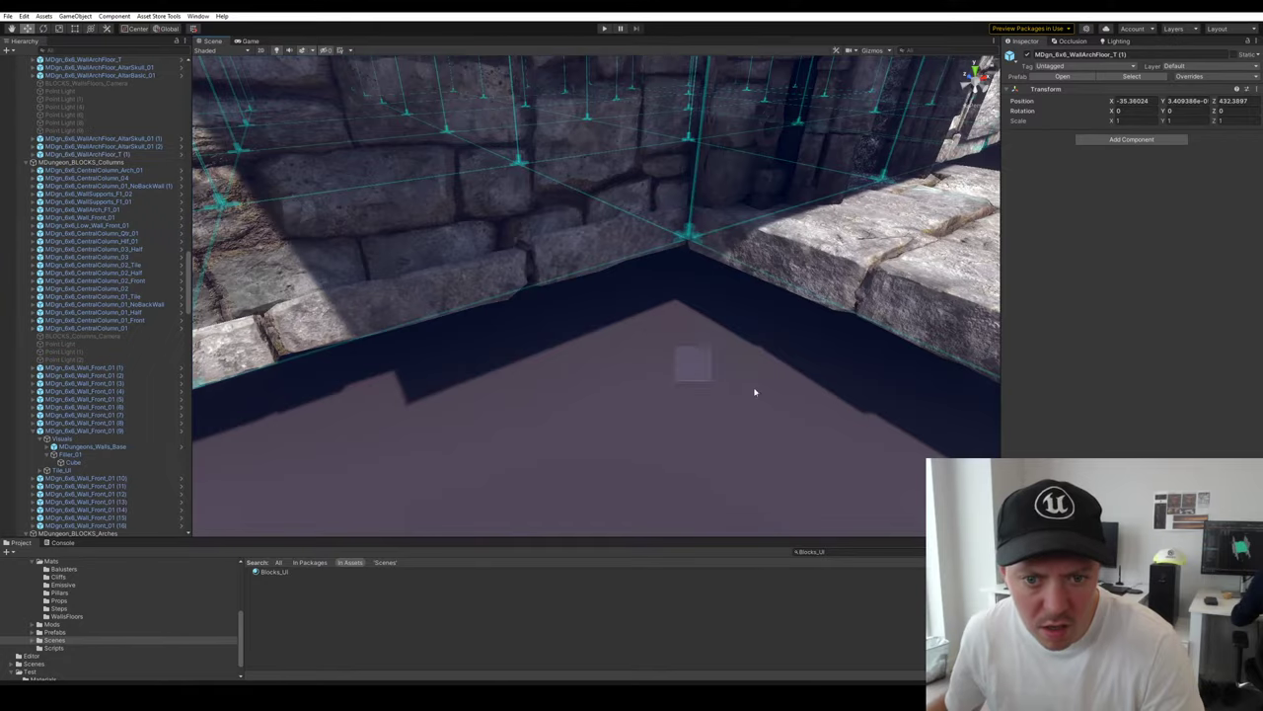
right_click_drag(755, 392, 823, 310)
Duplicate the placed wall arch block, rotate the copy to -180 degrees about Y and position it in the room near the statue
key("ctrl+d")
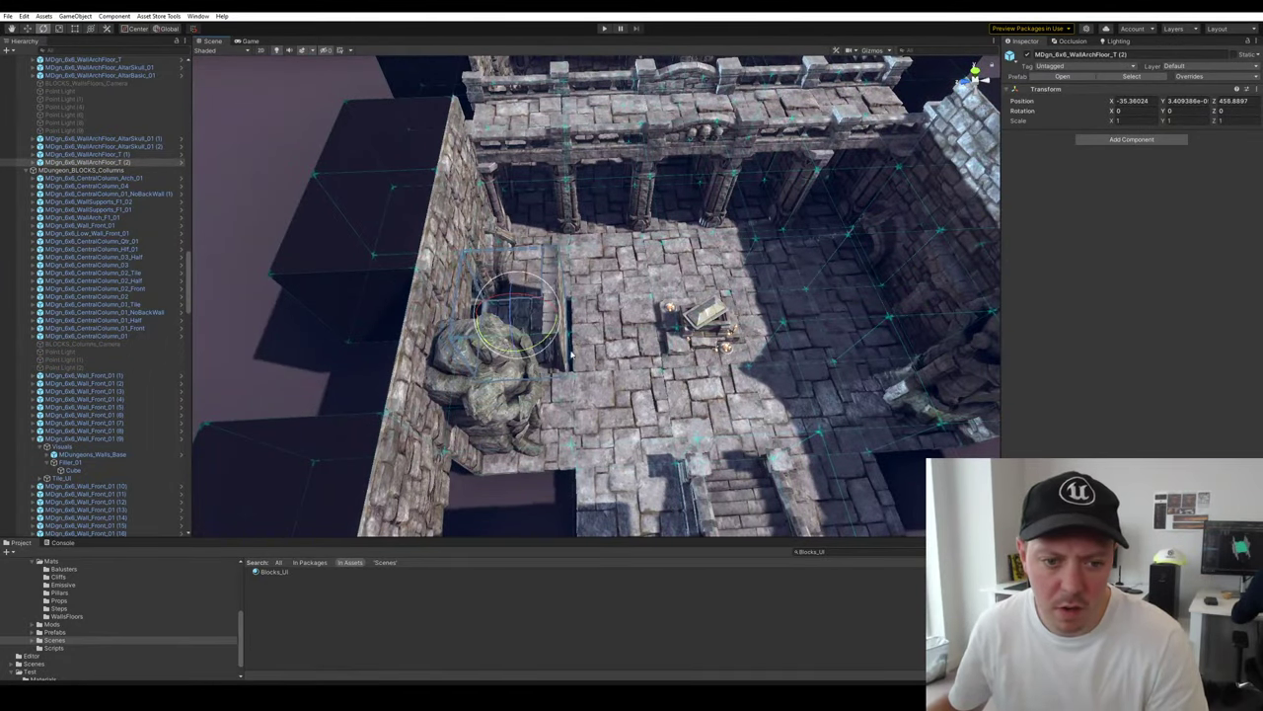
left_click_drag(769, 290, 790, 290)
key("w")
right_click_drag(789, 290, 621, 301)
key("e")
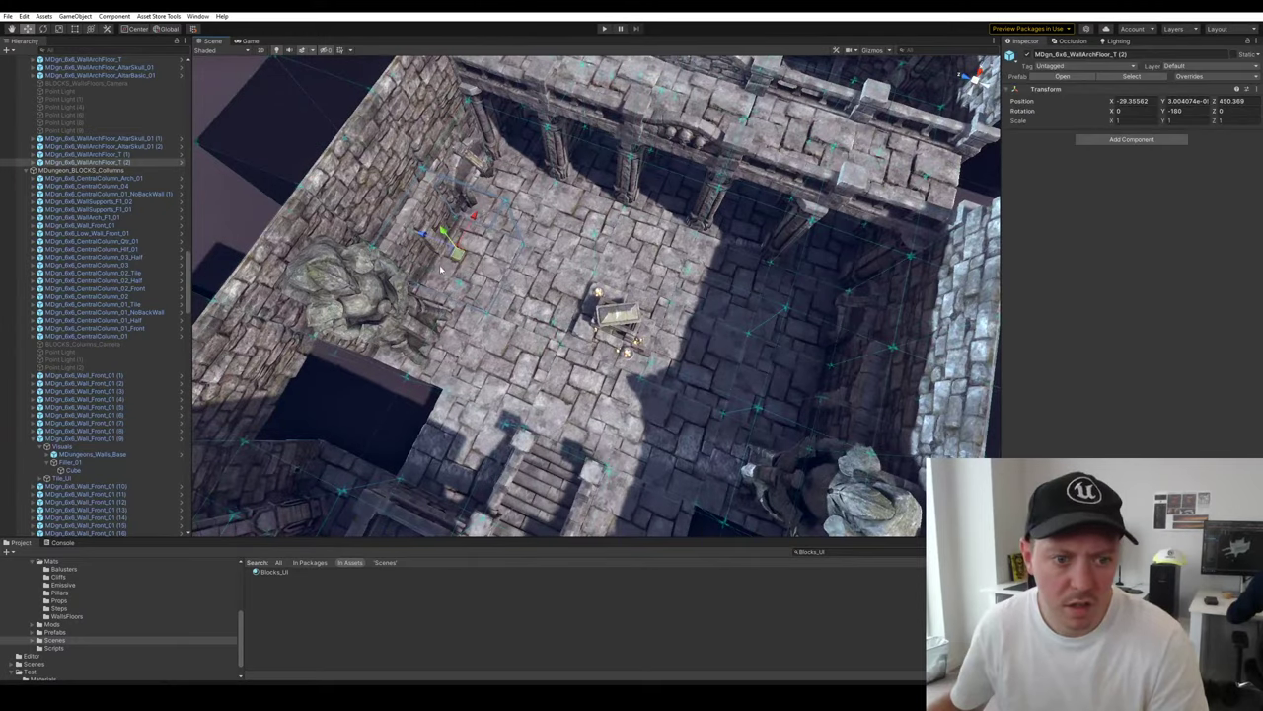
Duplicate the wall arch block again, rotate the copy to -359.999 degrees about Y and snap its corner to the adjoining wall blocks
key("ctrl+d")
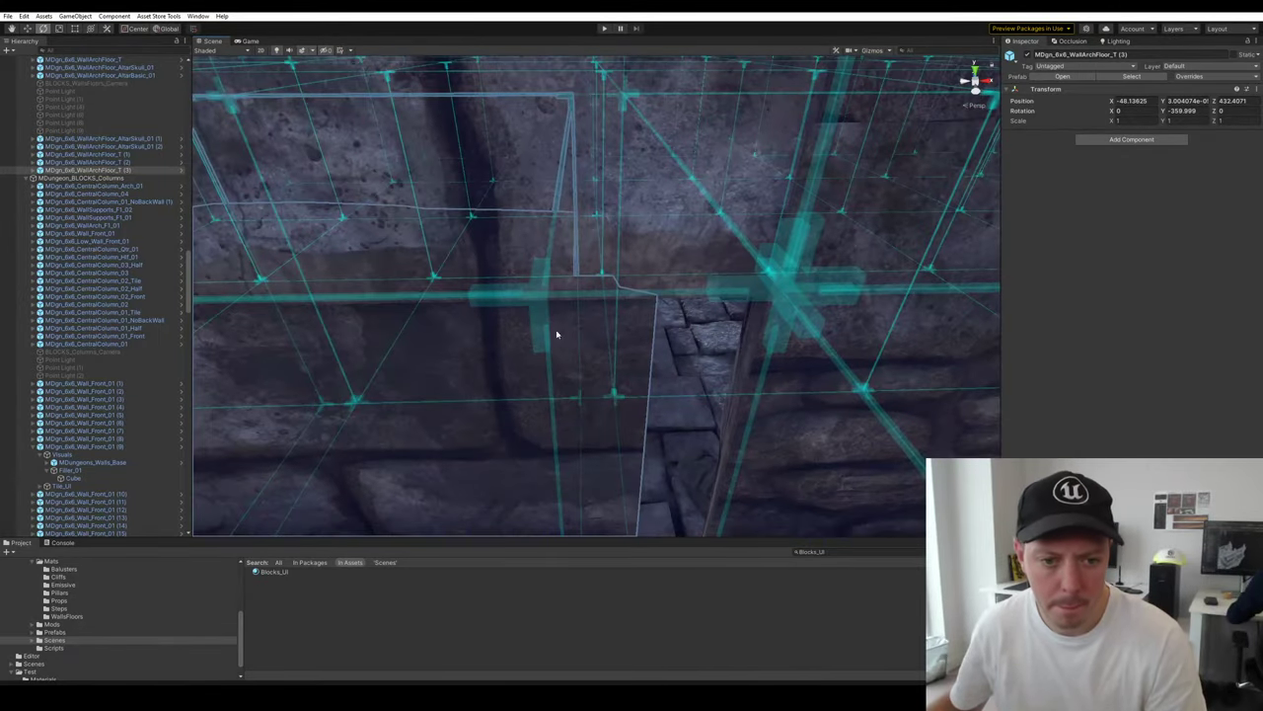
key("w")
right_click_drag(641, 271, 626, 298)
left_click_drag(595, 293, 729, 343)
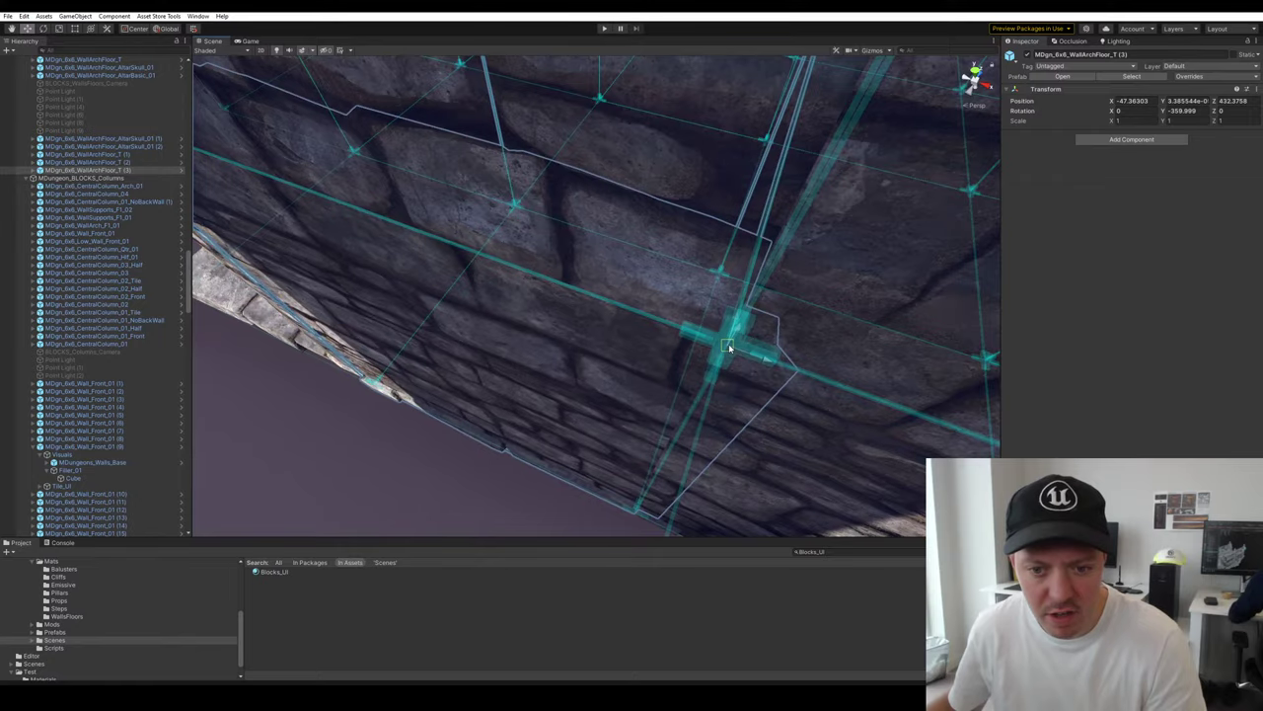
Duplicate the CielingArch_Half_01 block on top of the dungeon wall and rotate the copy to 0 degrees about Y
left_click(474, 462)
right_click_drag(474, 462, 635, 409)
left_click(623, 350)
right_click_drag(623, 350, 580, 197)
left_click(581, 196)
right_click_drag(752, 287, 748, 361)
left_click(776, 321)
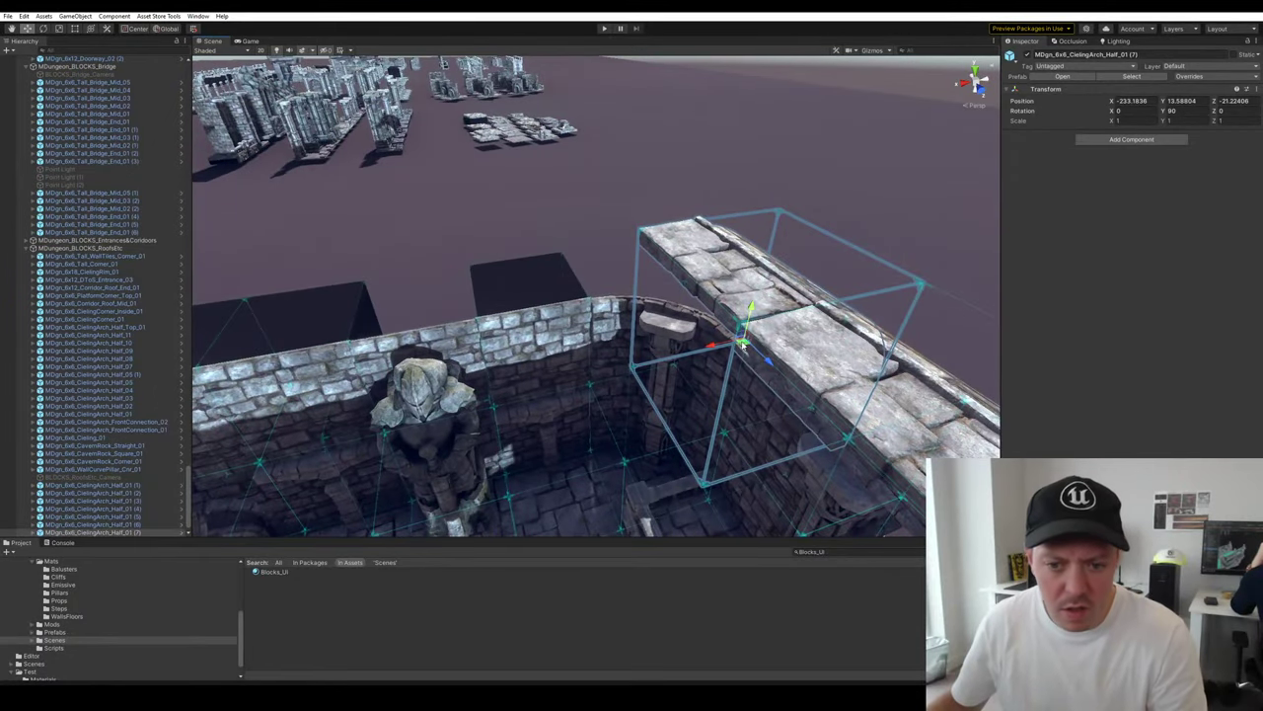
left_click_drag(789, 363, 872, 372)
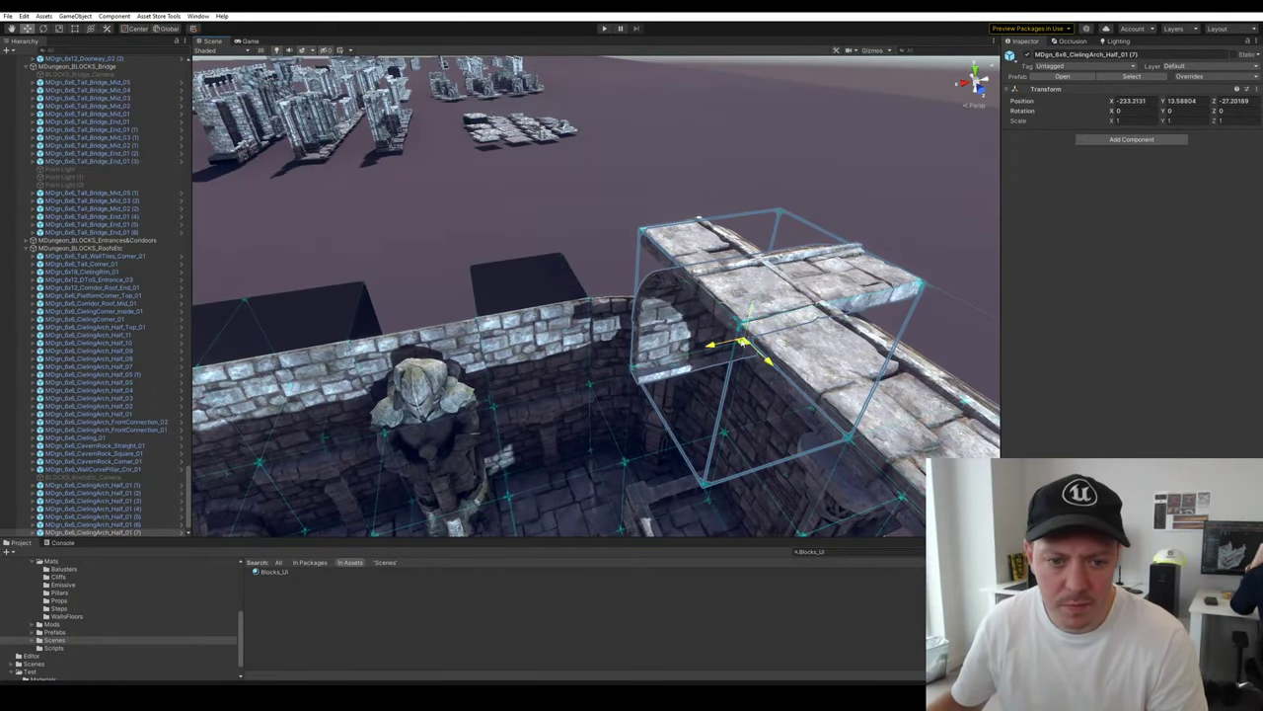
Move the rotated ceiling arch half over the wall behind the knight statue and snap its corner to the wall's upper edge
left_click_drag(744, 342, 505, 257, "ctrl")
right_click_drag(539, 280, 501, 212)
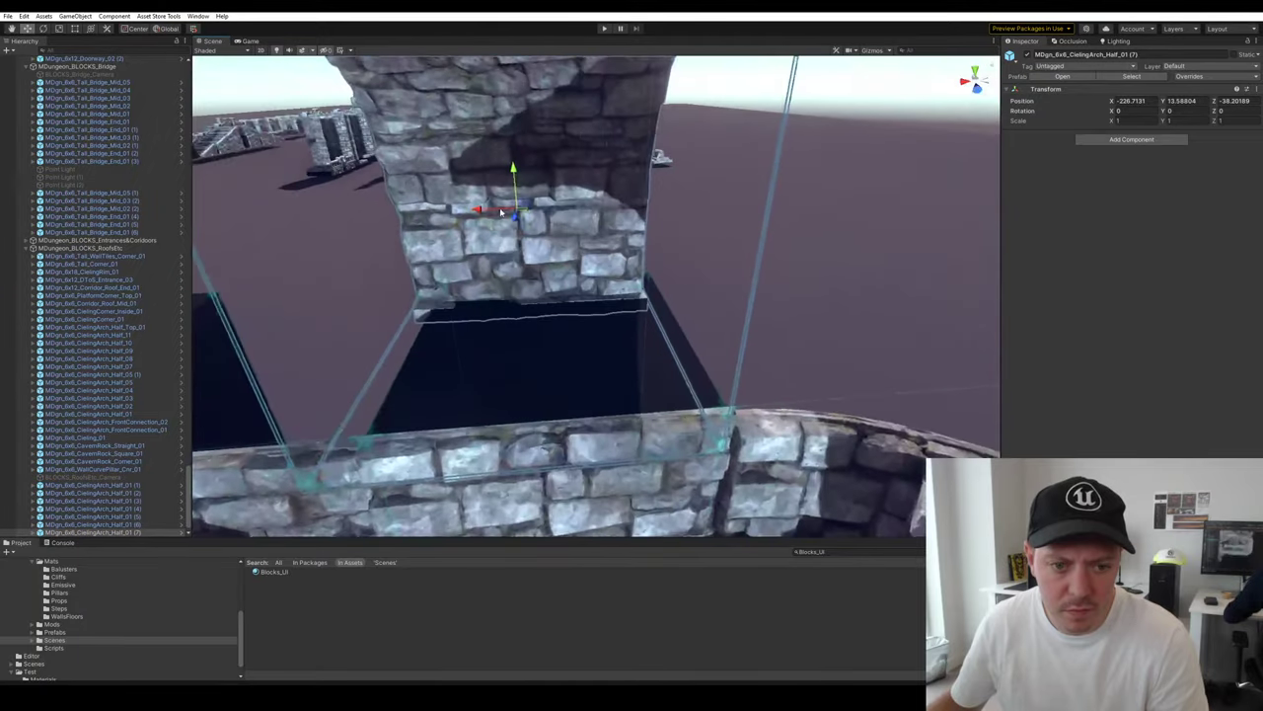
left_click_drag(530, 204, 554, 195, "ctrl")
right_click_drag(552, 168, 718, 348)
left_click_drag(691, 329, 669, 332)
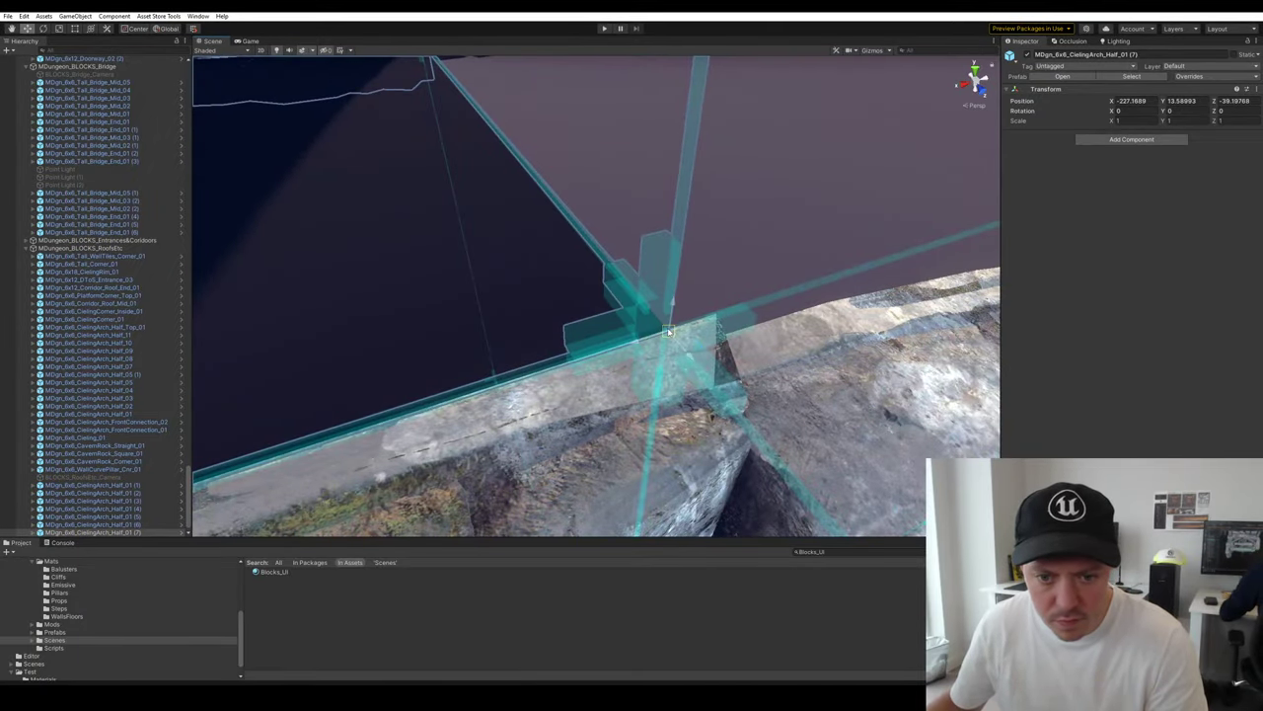
left_click(741, 247)
right_click_drag(740, 247, 681, 212)
left_click(567, 192)
right_click_drag(789, 211, 704, 207)
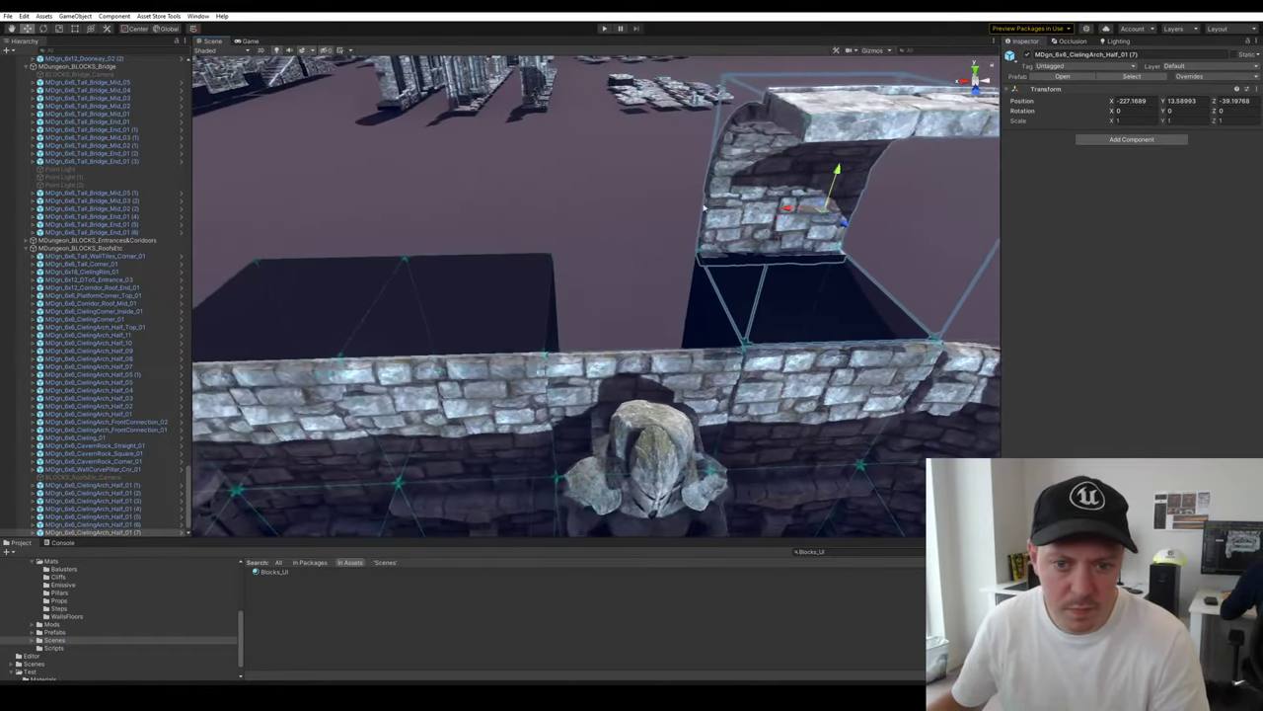
Shift the ceiling arch half to Z -33.19768 and place duplicates side by side along the wall behind the knight statue
key("ctrl+d")
key("ctrl+z")
left_click_drag(809, 253, 740, 231, "alt")
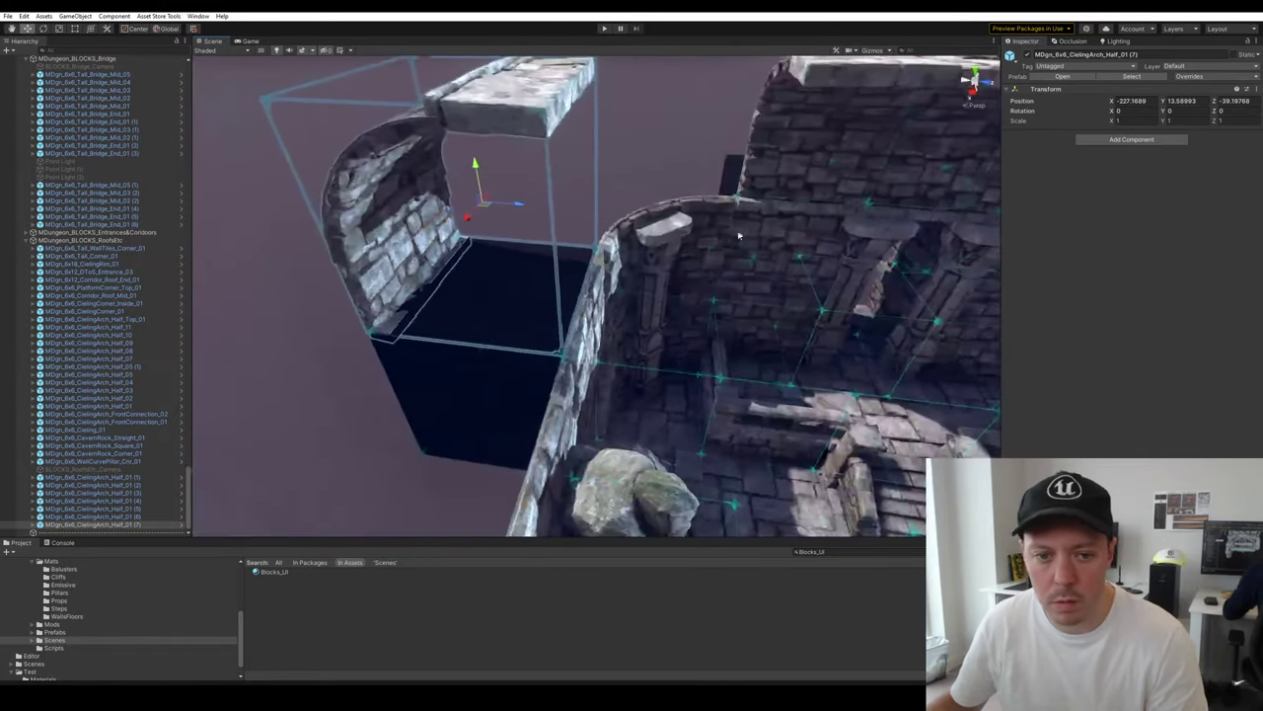
left_click_drag(530, 211, 345, 231)
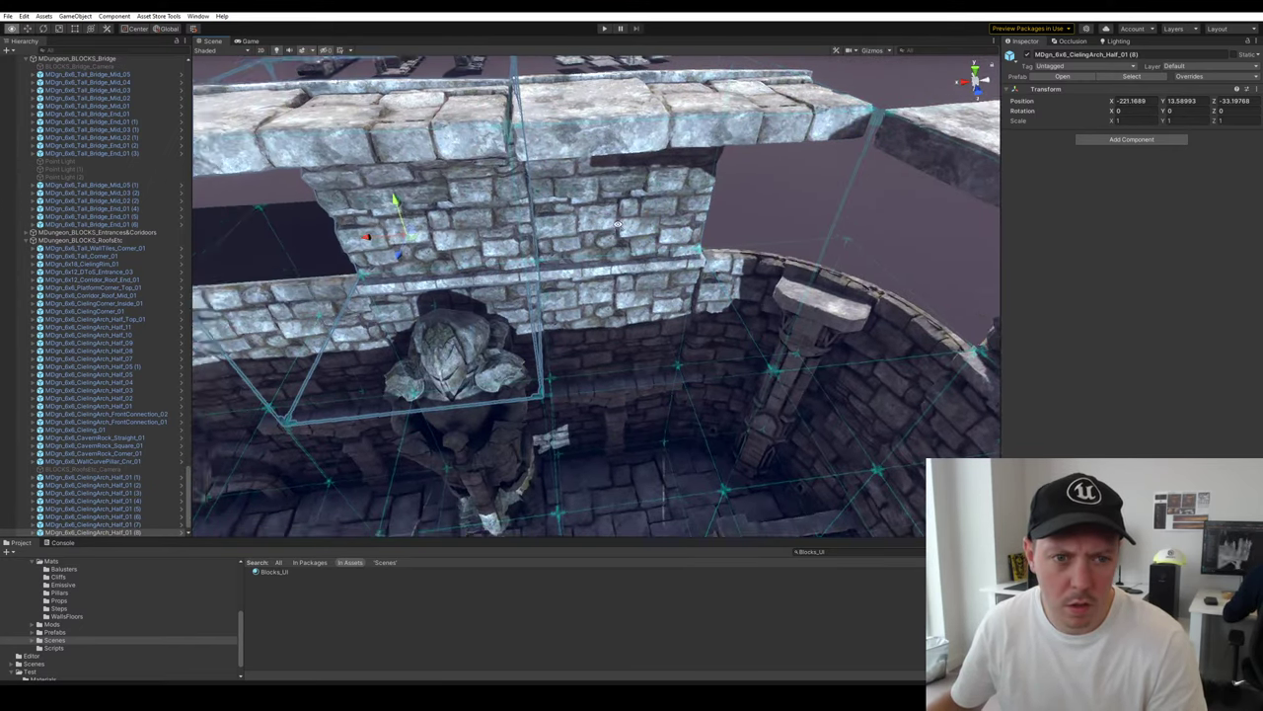
scroll(375, 231, "down", 3)
middle_click_drag(375, 231, 657, 230)
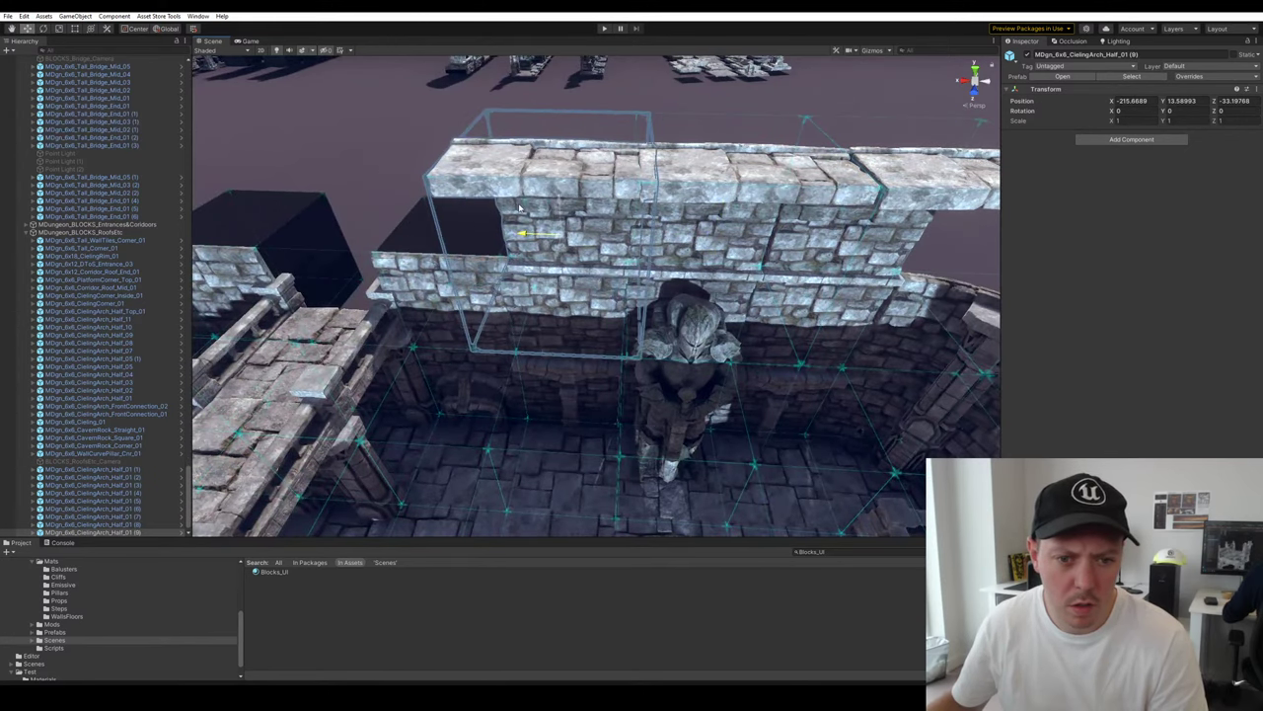
left_click_drag(695, 223, 574, 195, "alt")
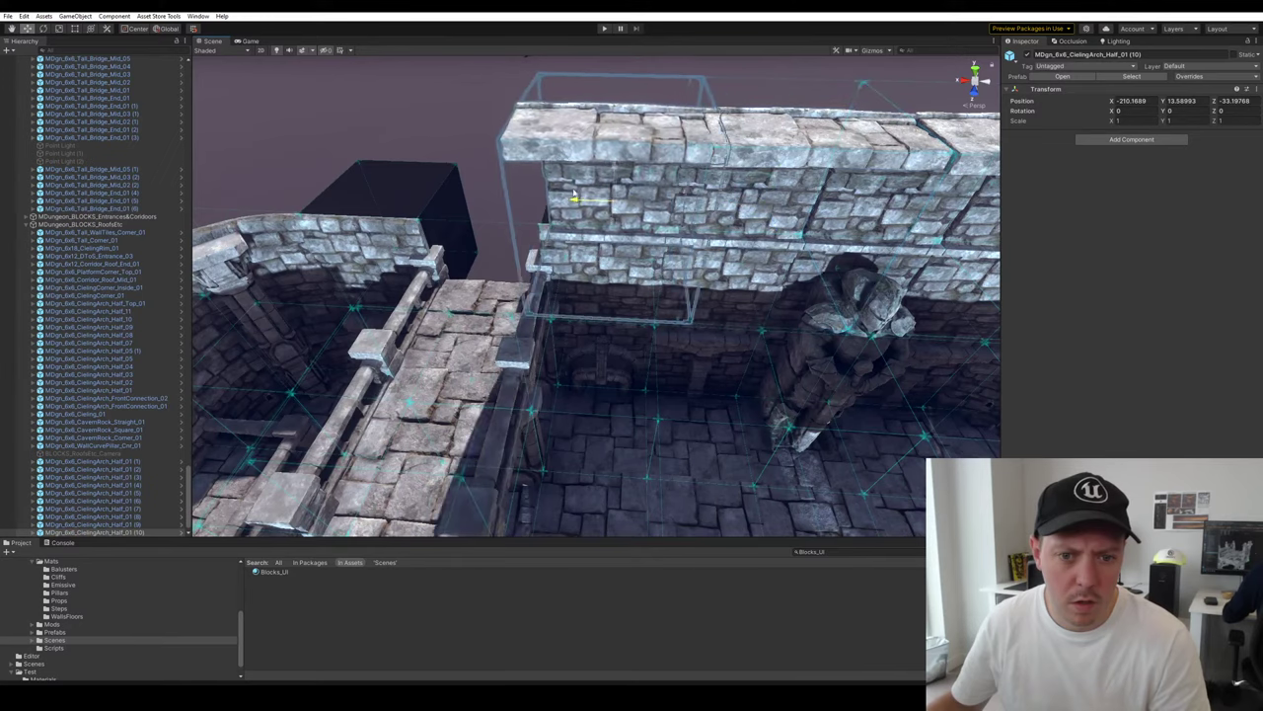
left_click(586, 87)
right_click_drag(632, 148, 767, 276)
left_click(767, 279)
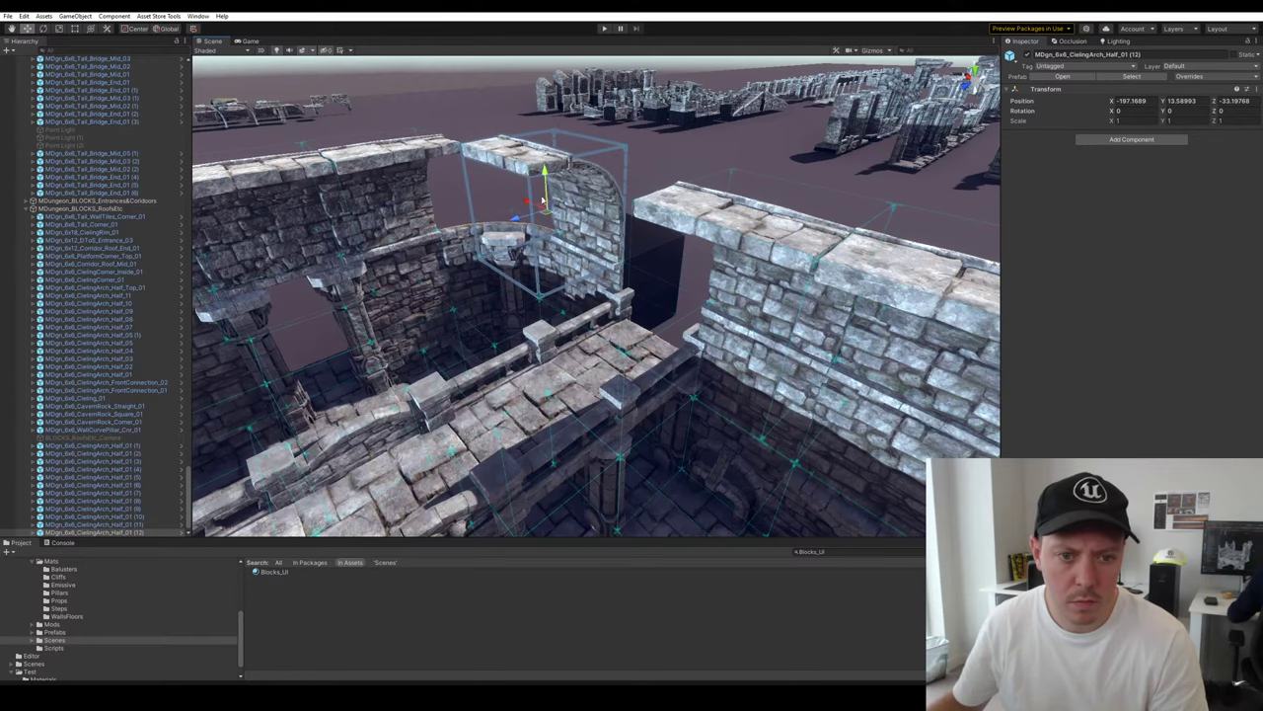
Try a ceiling arch half copy rotated to 269.999 degrees about Y beside the bridge, and delete it
key("ctrl+z")
right_click_drag(688, 184, 854, 266)
right_click_drag(558, 211, 740, 253)
left_click(477, 295)
right_click_drag(478, 286, 494, 308)
left_click(555, 267)
right_click_drag(556, 267, 528, 256)
right_click_drag(610, 273, 554, 381)
right_click_drag(827, 383, 603, 201)
left_click(883, 255)
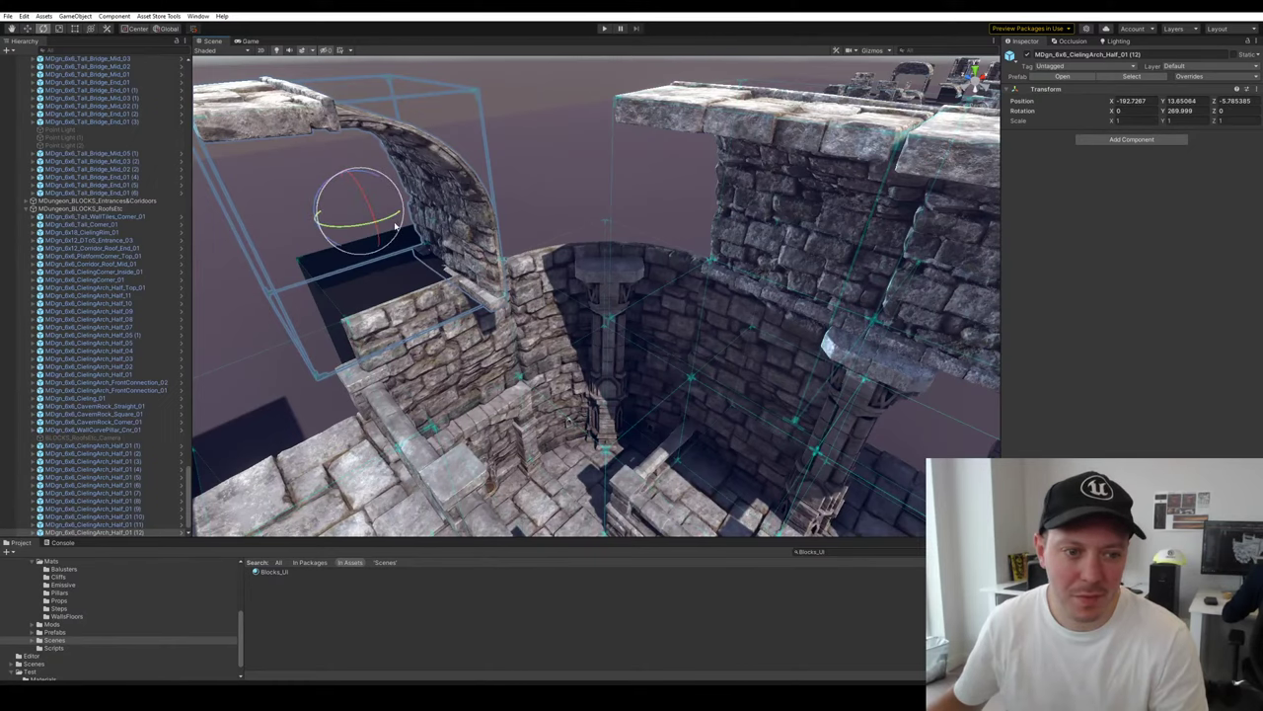
key("Delete")
Examine the ceiling and roof blocks in the block library
right_click_drag(436, 226, 426, 332)
left_click(692, 370)
key("f")
left_click_drag(632, 370, 660, 386, "alt")
scroll(661, 383, "down", 4)
key("f")
left_click_drag(468, 330, 457, 304, "alt")
key("a")
right_click_drag(457, 304, 662, 472)
key("s")
key("s")
left_click(662, 474)
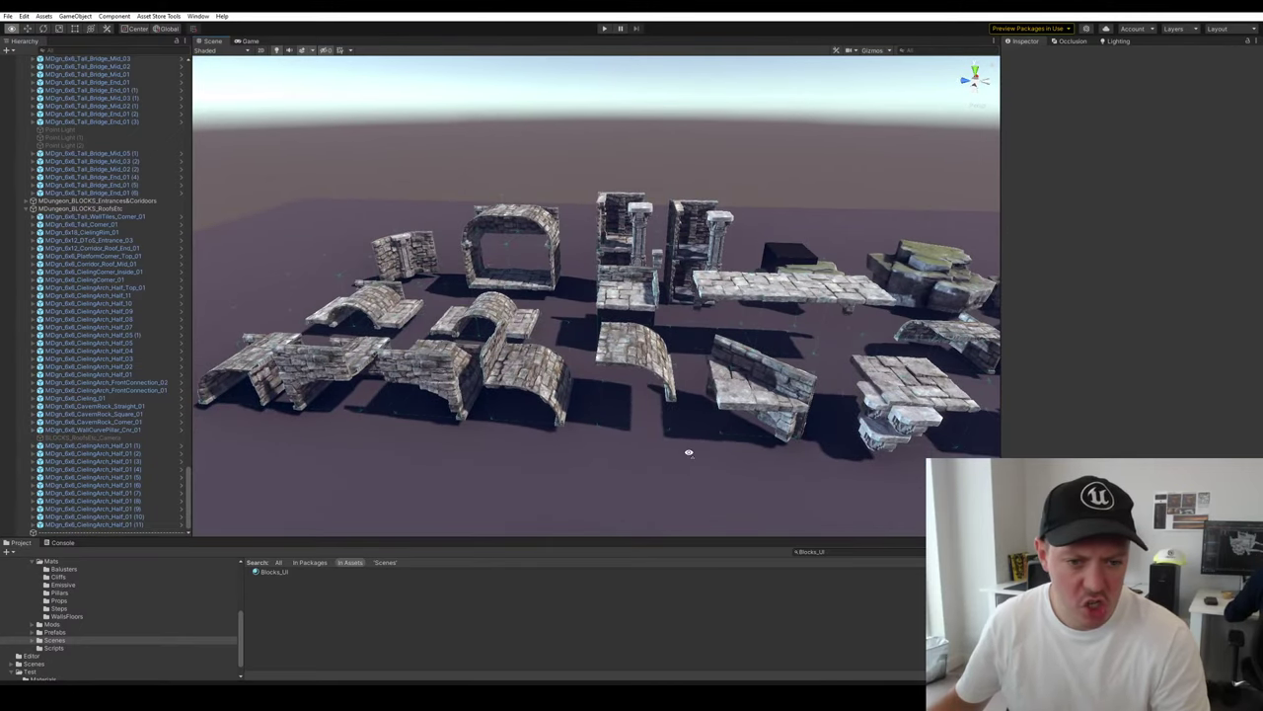
Examine the DToS_Entrance_03 block and the ceiling arch half variants such as CielingArch_Half_02 up close
left_click(523, 227)
key("f")
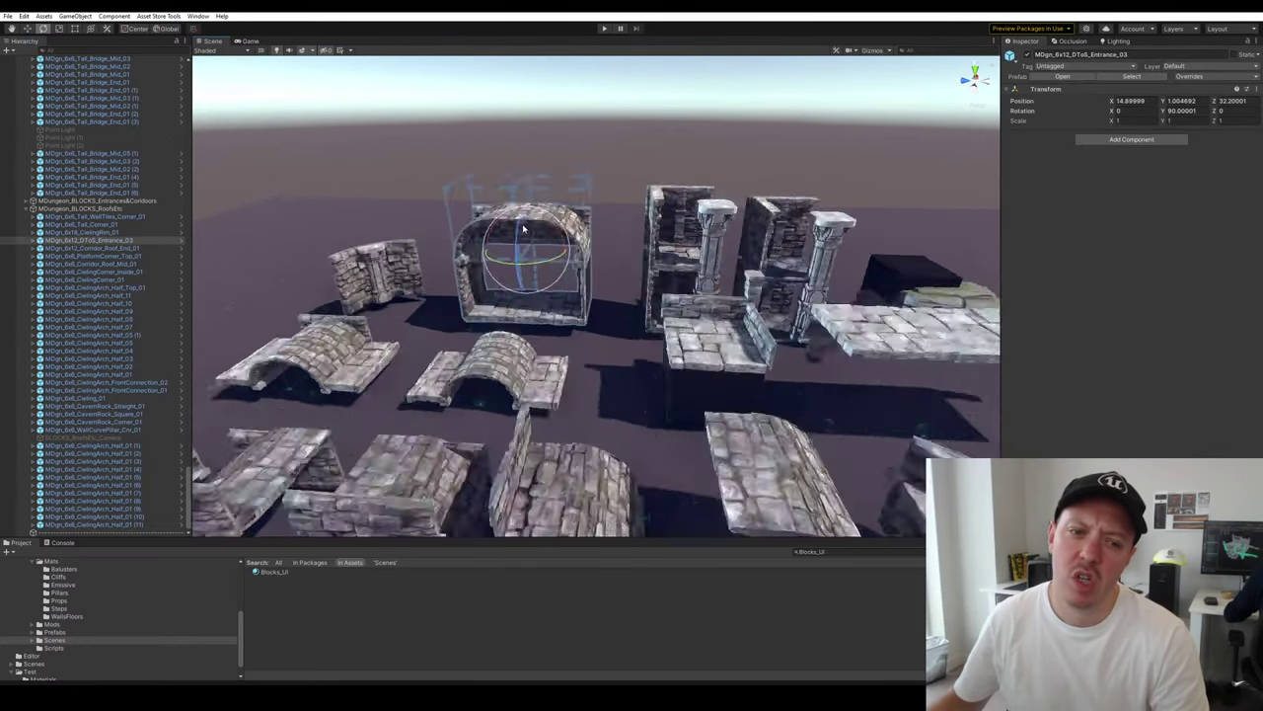
left_click(750, 194)
left_click_drag(750, 194, 621, 196, "alt")
right_click_drag(622, 196, 642, 255)
key("s")
key("d")
left_click(643, 255)
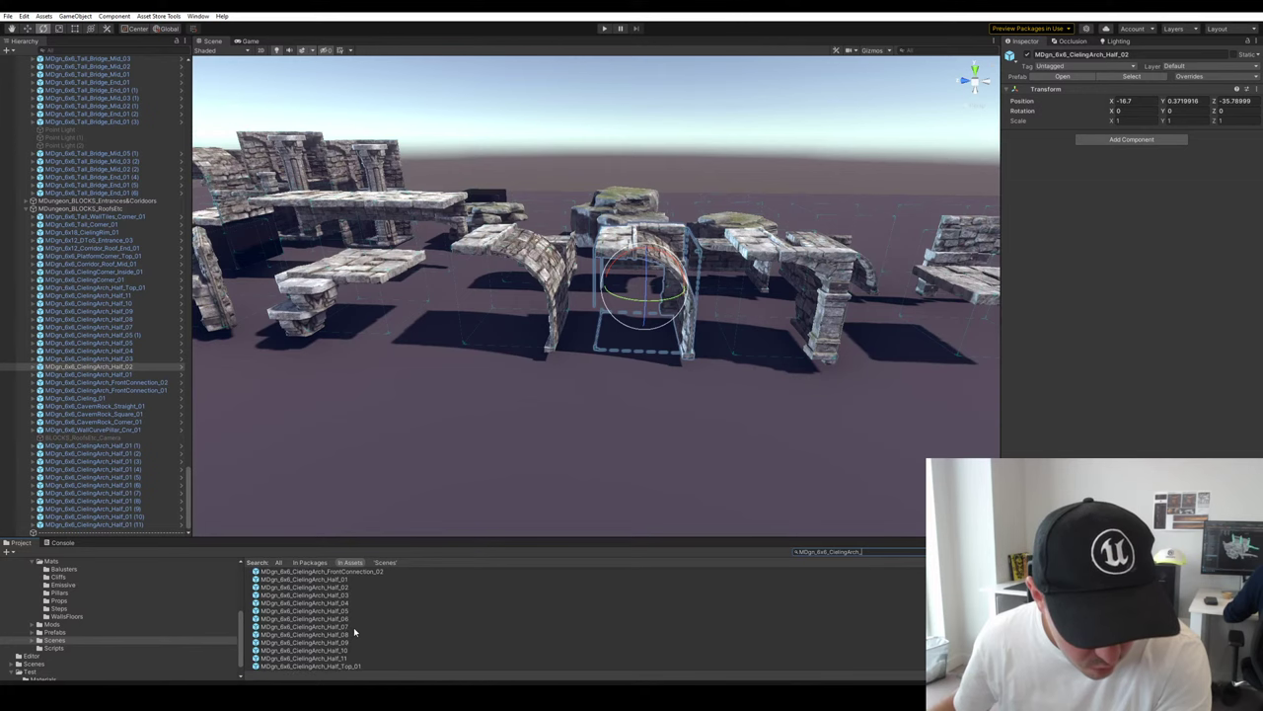
Search the project for CielingArch prefabs and browse their thumbnails, checking CielingArch_Half_Top_01 and CielingArch_Half_03
left_click(355, 667)
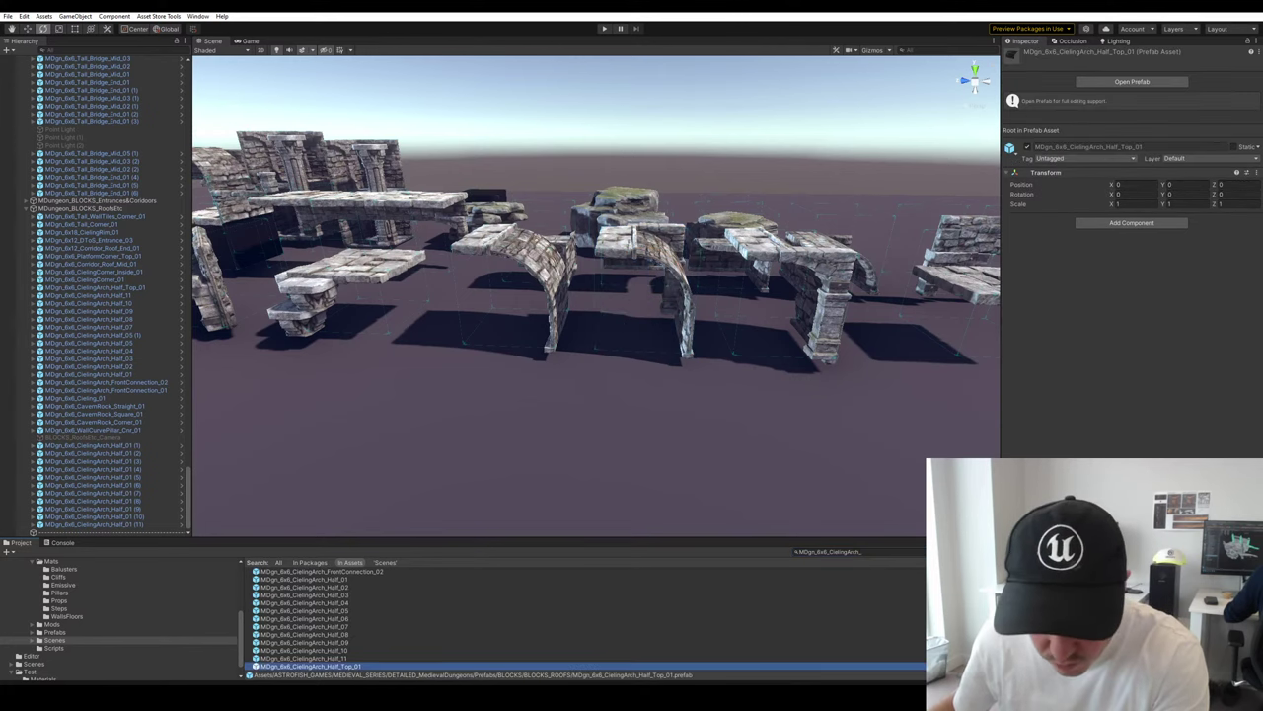
left_click_drag(943, 675, 965, 675)
left_click_drag(879, 537, 866, 327)
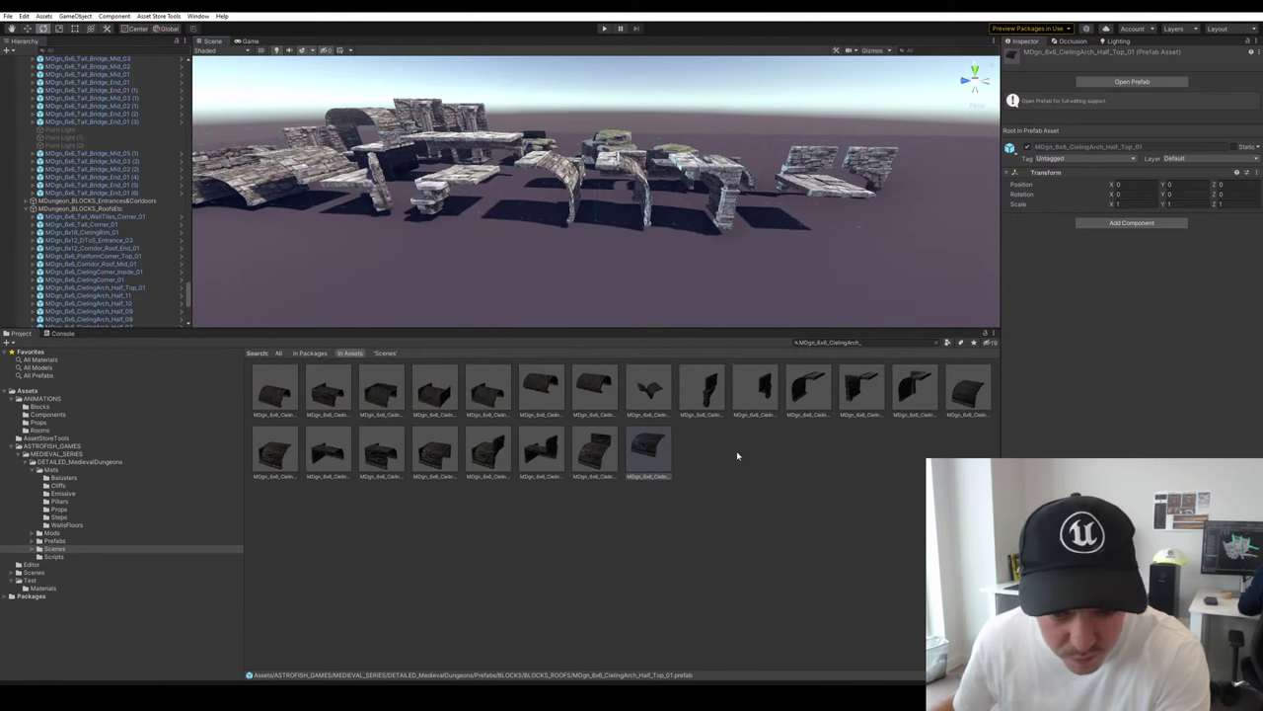
left_click(737, 455)
left_click(483, 452)
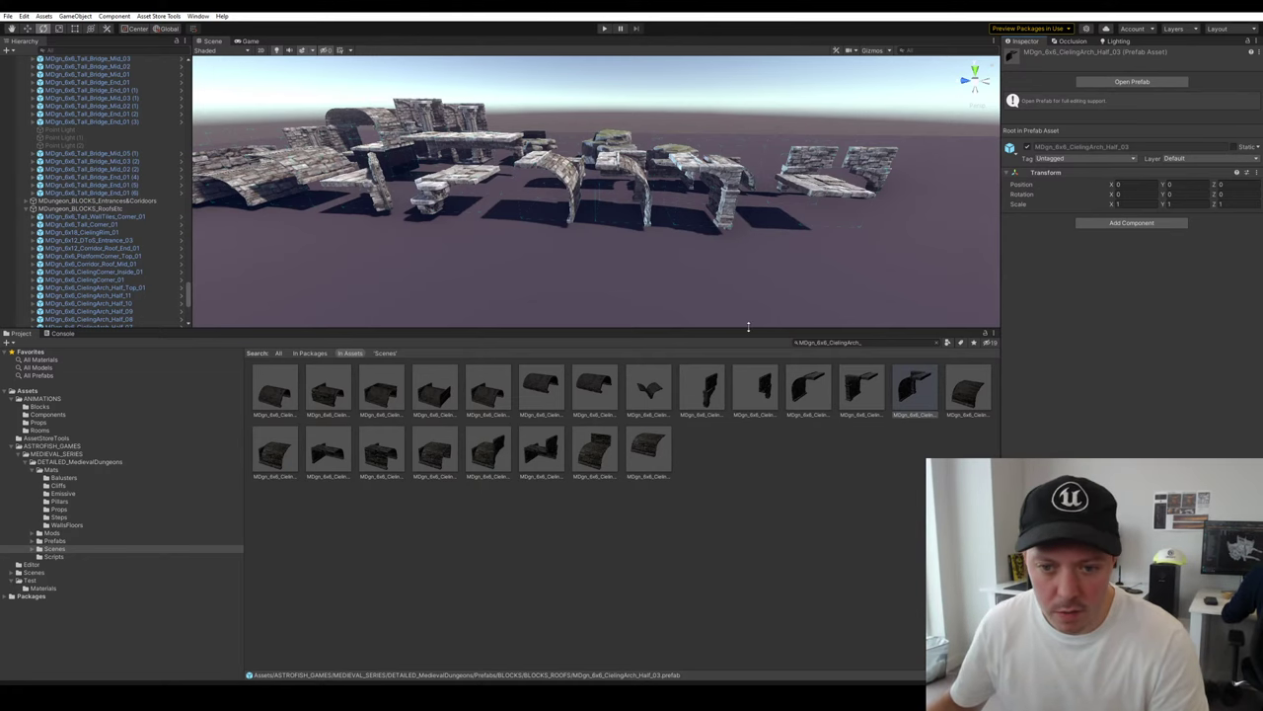
left_click_drag(748, 326, 746, 550)
Duplicate the end ceiling arch half of the row above the dungeon wall and move the copy to Z -9.285385 beside it
right_click_drag(681, 435, 361, 363)
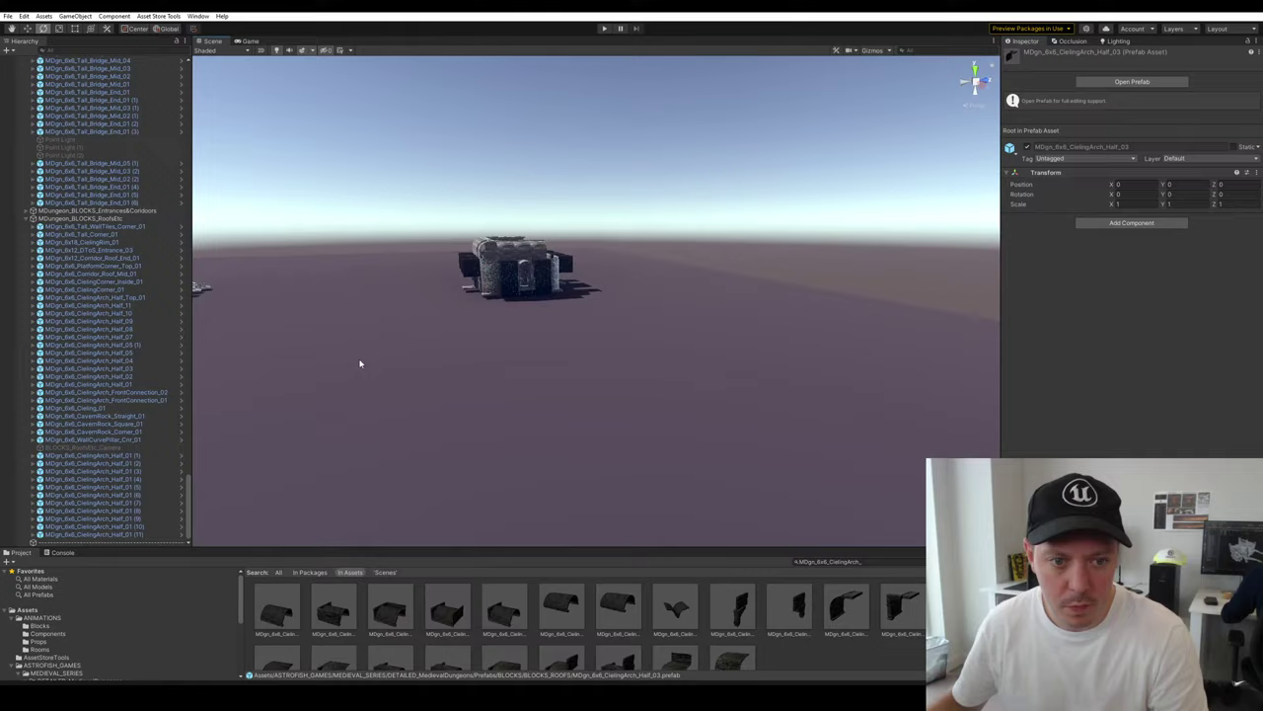
left_click(512, 267)
key("f")
left_click_drag(512, 267, 664, 292, "alt")
left_click(666, 288)
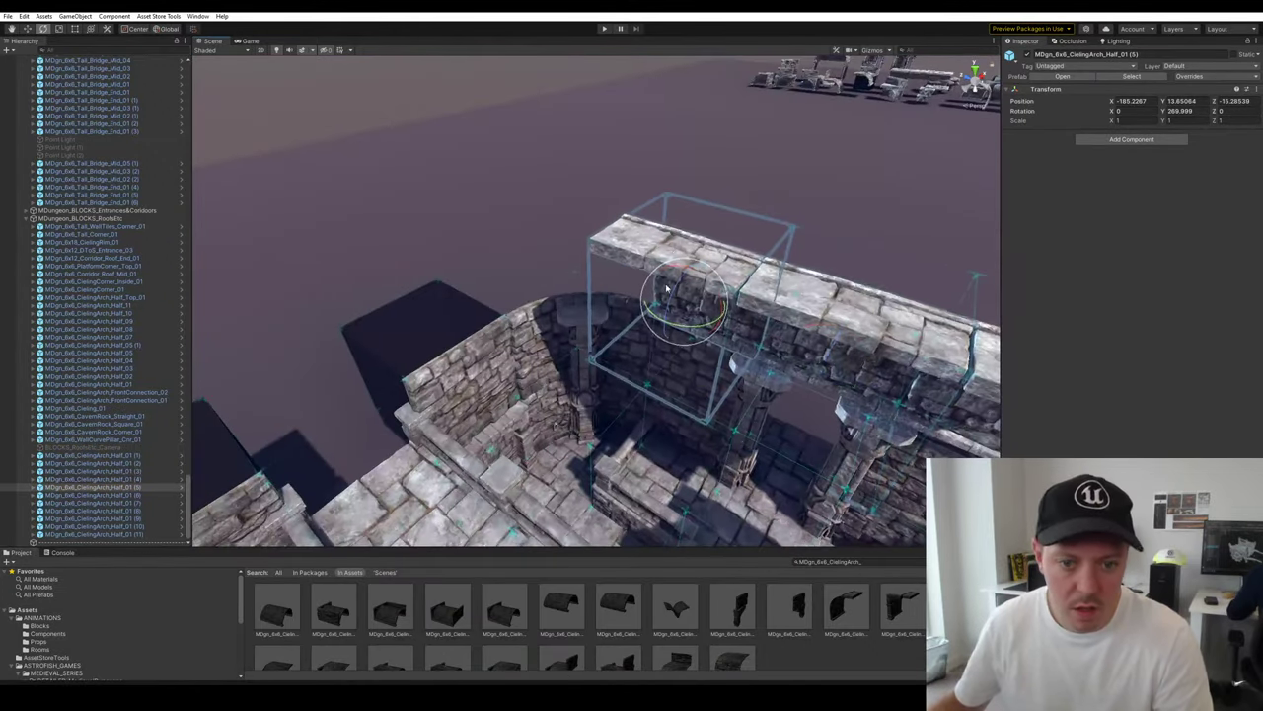
right_click_drag(666, 288, 771, 278)
key("w")
key("ctrl+d")
left_click_drag(766, 276, 556, 241)
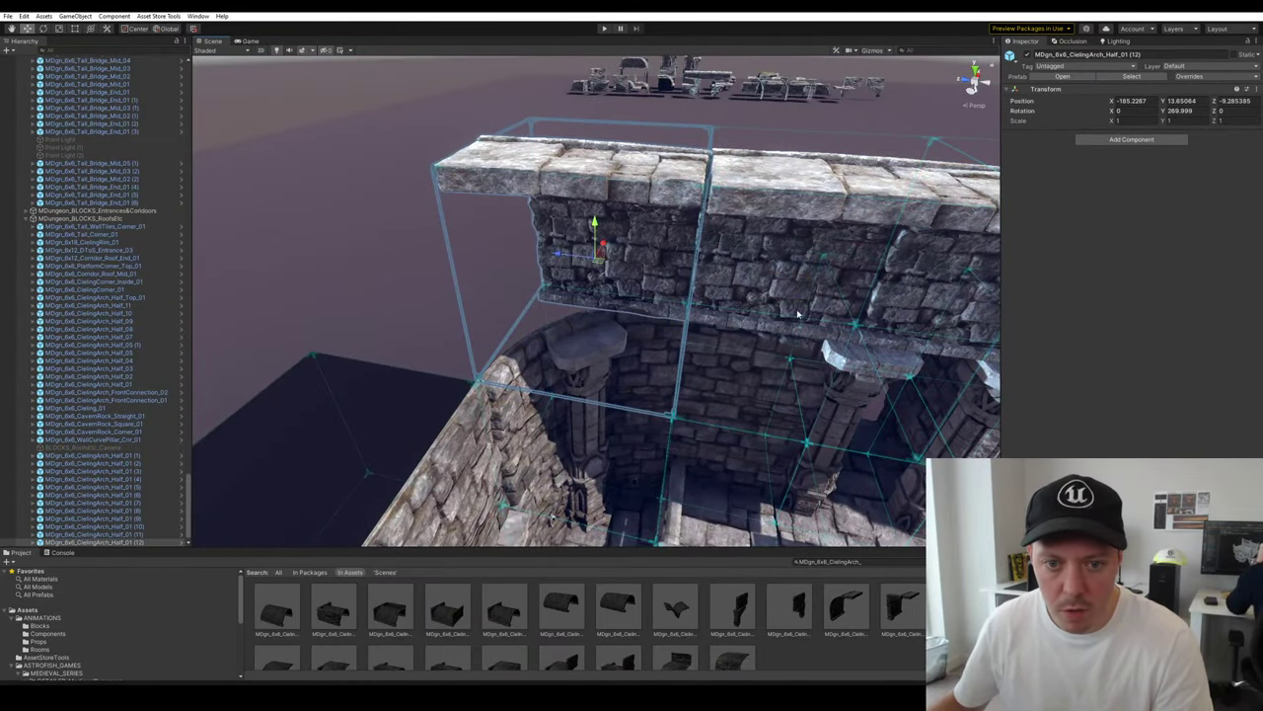
Duplicate the corner ceiling arch half, rotate the copy to 180 degrees about Y and snap it onto the adjoining wall's upper corner
right_click_drag(798, 314, 641, 326)
key("e")
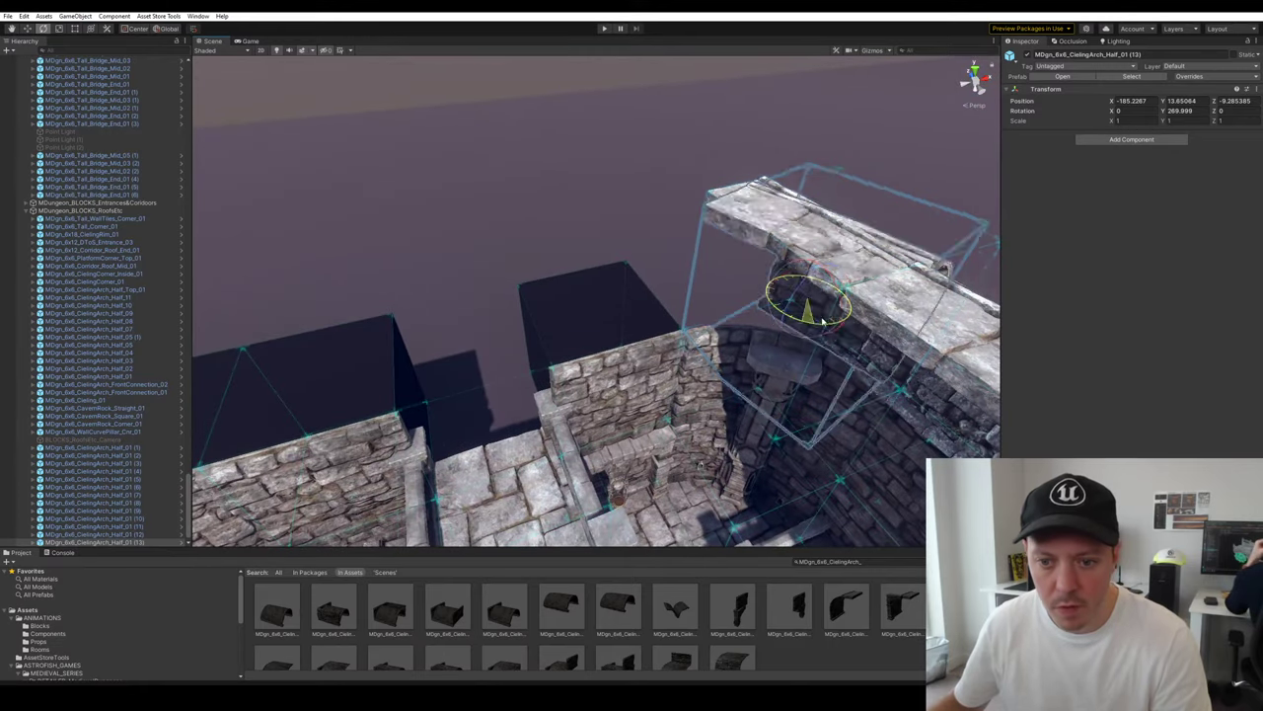
left_click_drag(824, 322, 940, 316)
left_click_drag(759, 337, 747, 119, "alt")
left_click(711, 401)
key("f")
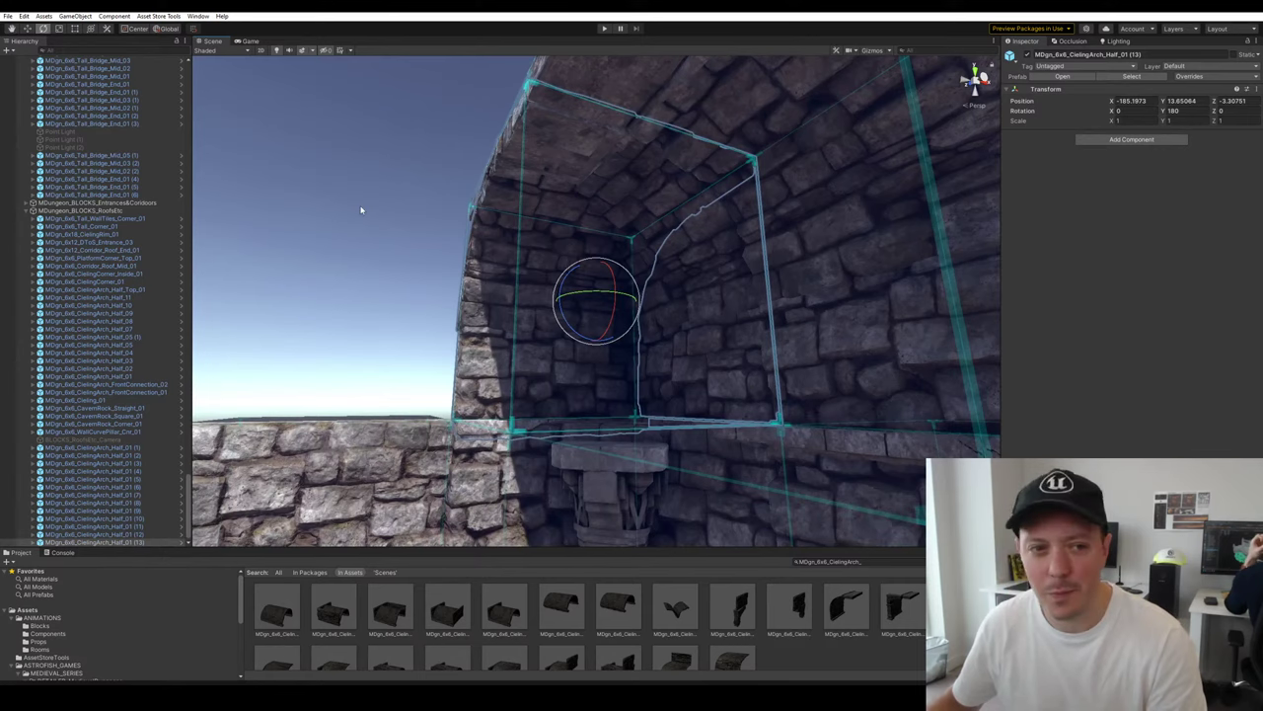
right_click_drag(361, 209, 536, 468)
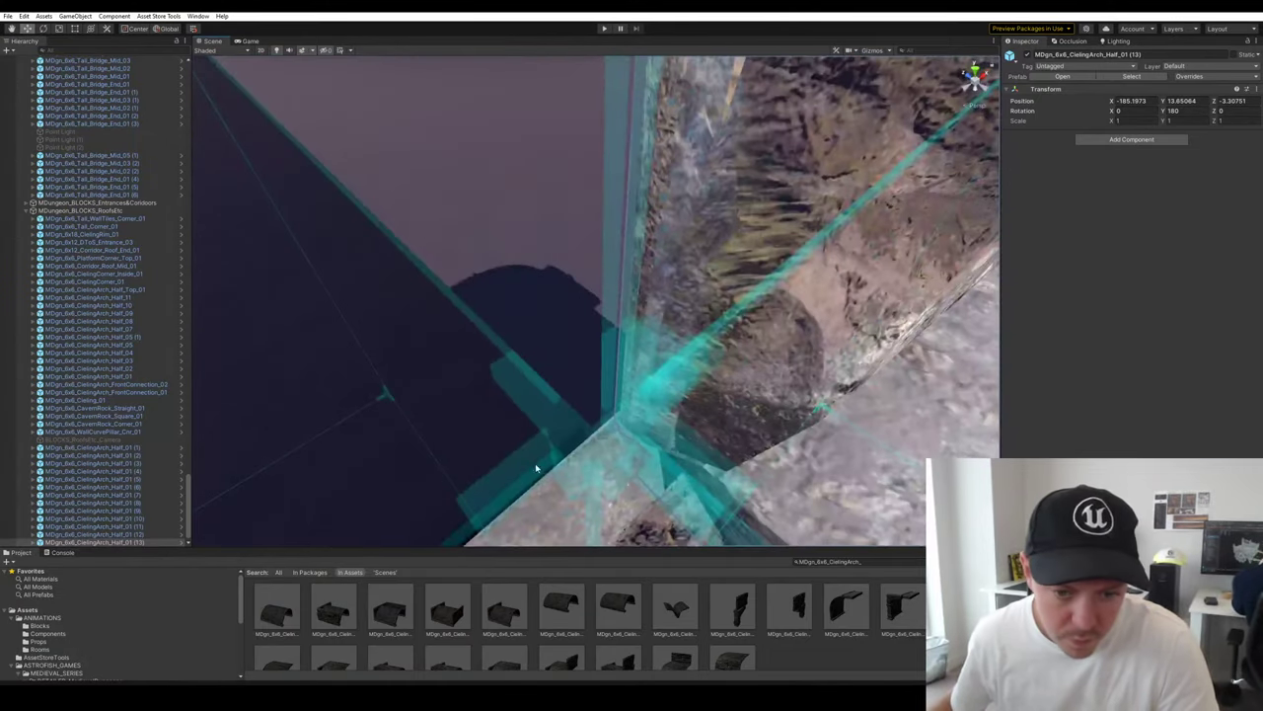
left_click_drag(616, 423, 589, 435)
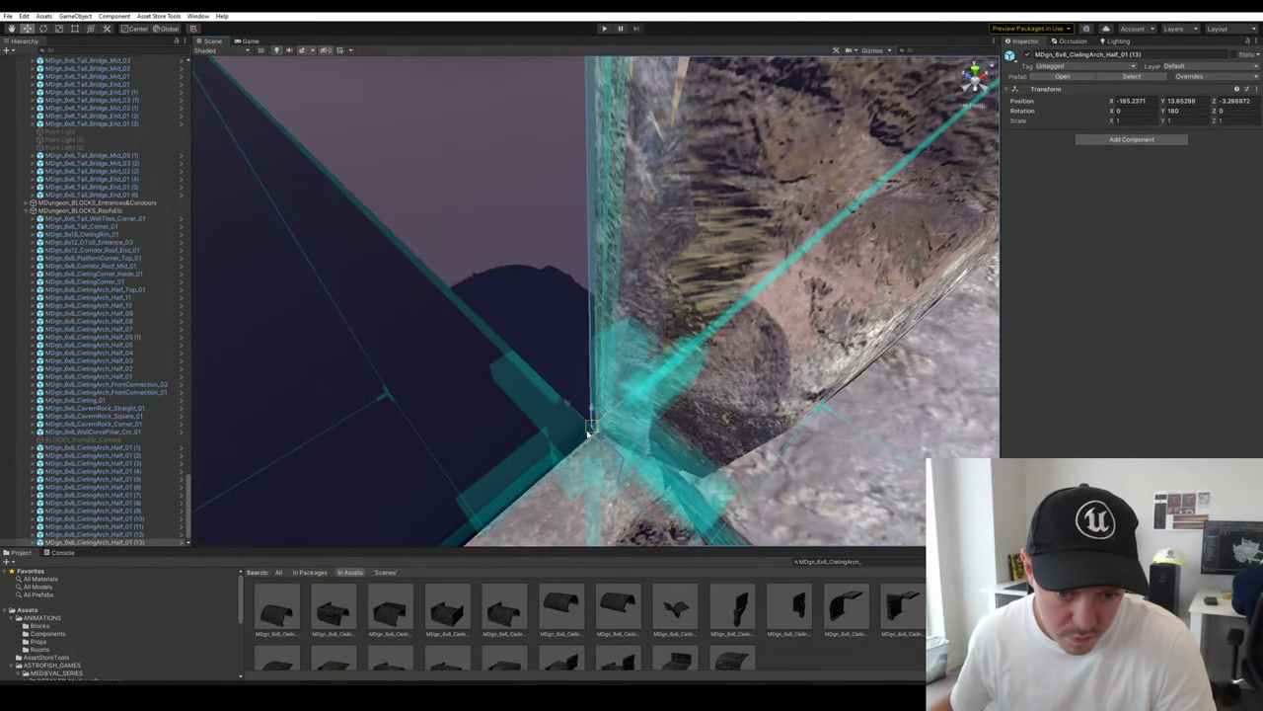
Duplicate the rotated ceiling arch half and move the copy to X -191.2371 along the wall toward the bridge
left_click(534, 235)
right_click_drag(534, 235, 688, 294)
left_click(613, 219)
left_click(528, 398)
left_click(679, 300)
key("ctrl+d")
left_click_drag(807, 266, 598, 252, "ctrl")
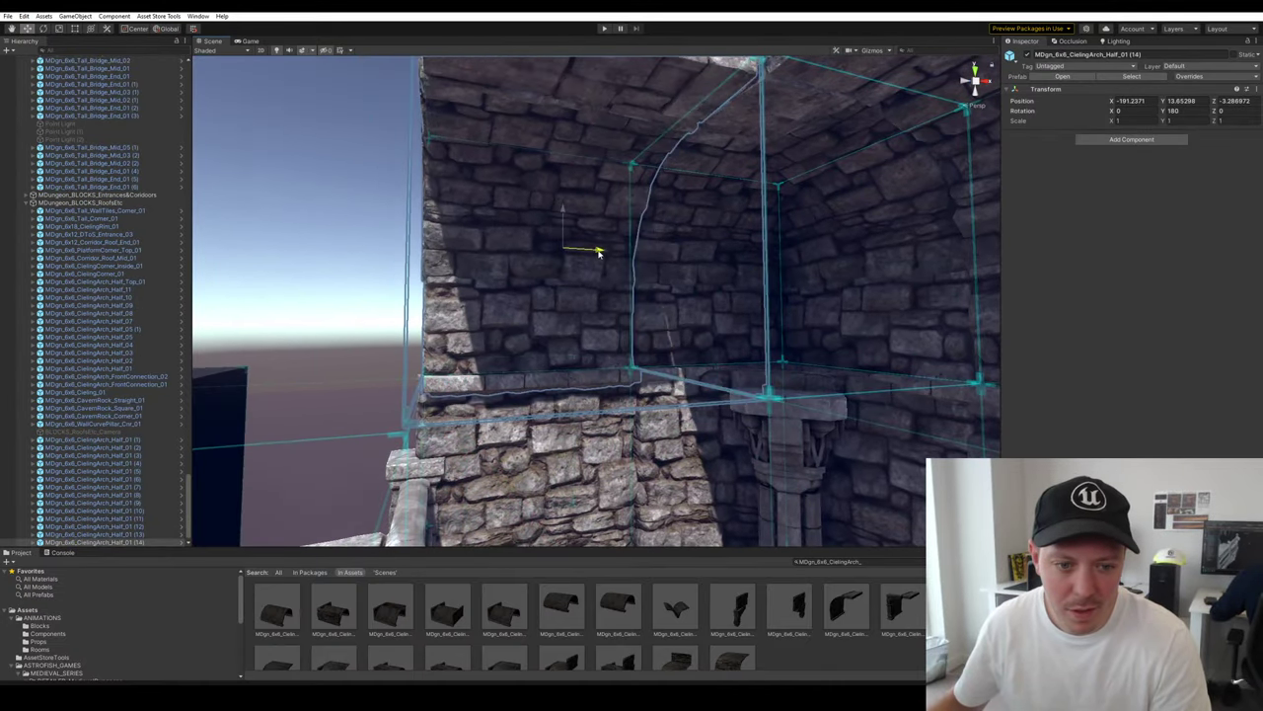
right_click_drag(528, 297, 649, 282)
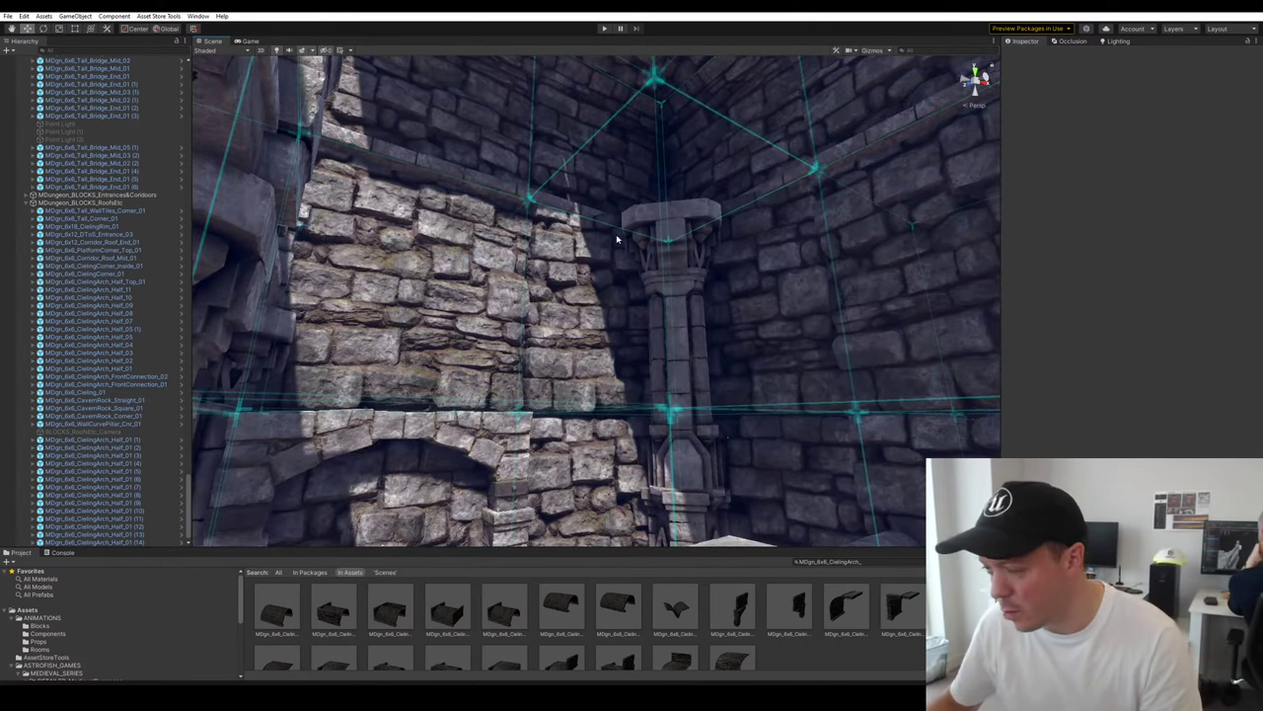
Duplicate the rotated ceiling arch half, move the copy to X -203.2371 across the bridge opening and snap its corner onto the wall corner there
right_click_drag(590, 261, 567, 319)
right_click_drag(670, 345, 592, 353)
left_click(615, 348)
left_click_drag(810, 249, 434, 219)
right_click_drag(503, 219, 561, 319)
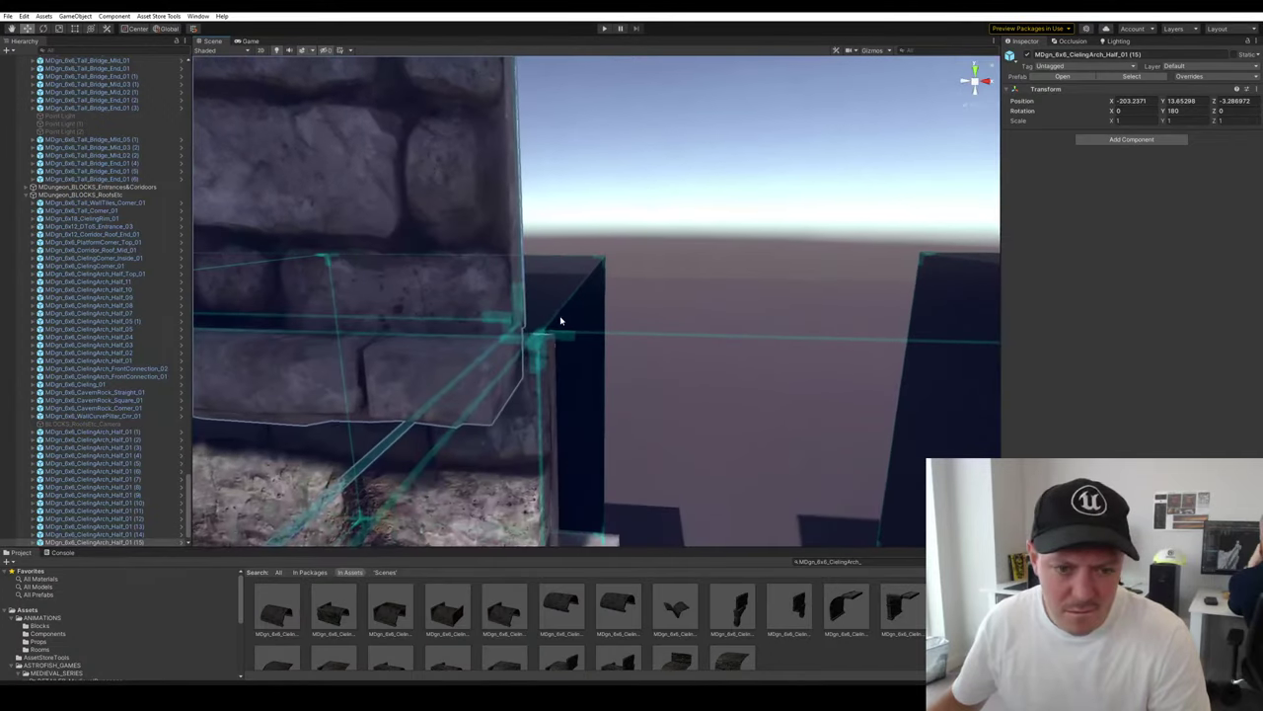
left_click(528, 322)
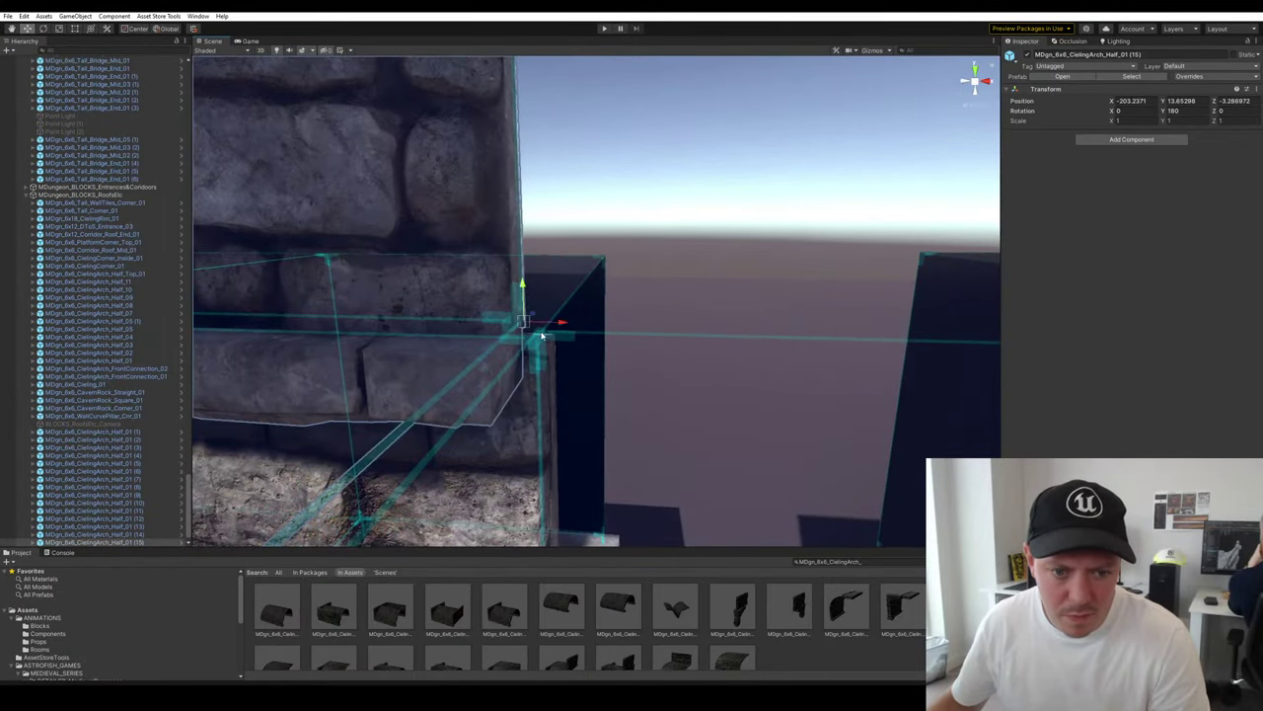
left_click_drag(526, 324, 534, 339)
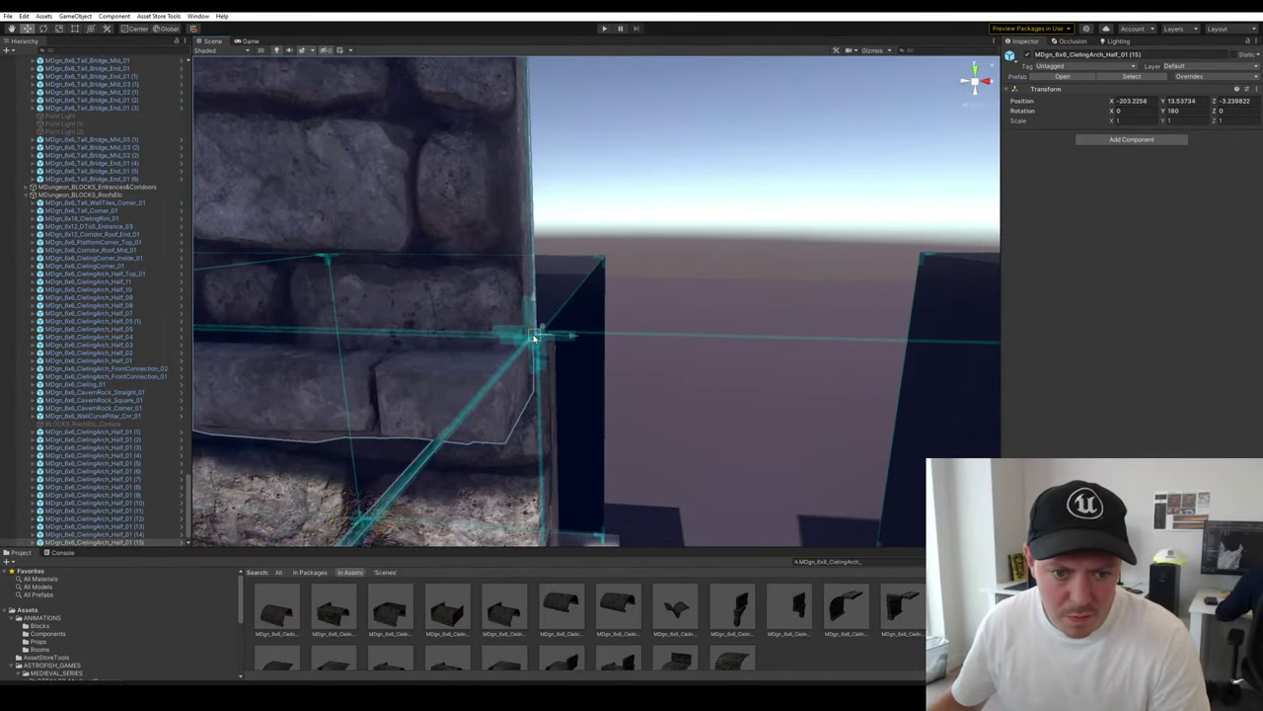
Snap the ceiling arch half at X -191.2371 onto the upper corner of its wall beside the bridge opening, at X -191.1688
left_click_drag(710, 278, 735, 269)
key("s")
right_click_drag(735, 268, 728, 341)
key("w")
left_click(726, 350)
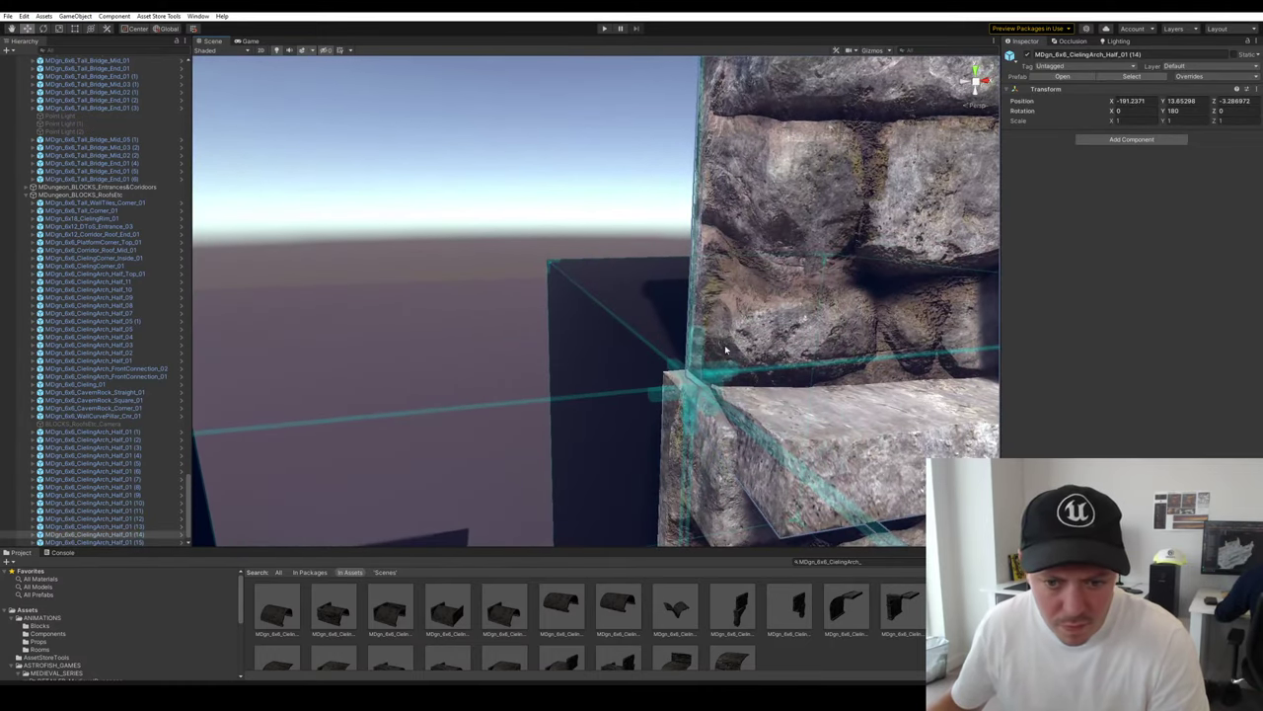
left_click_drag(690, 373, 694, 388)
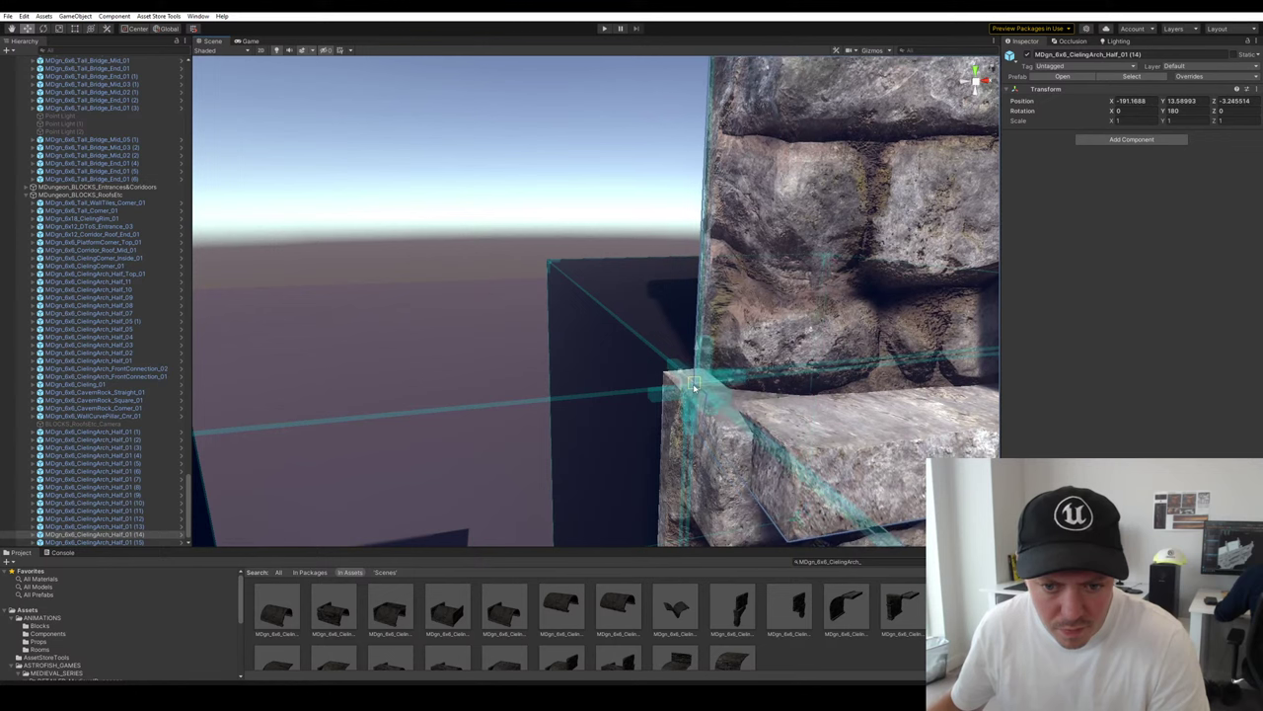
right_click_drag(604, 180, 818, 190)
left_click(818, 191)
key("ctrl+z")
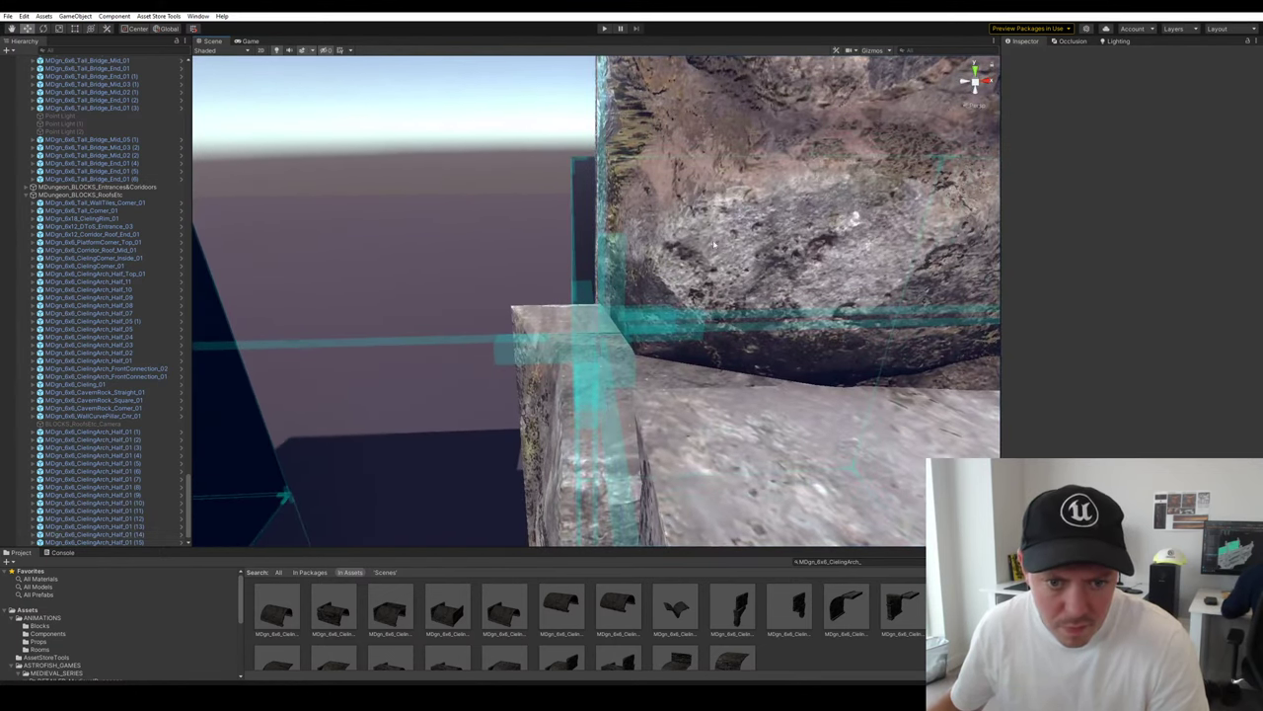
key("ctrl+z")
right_click_drag(655, 302, 629, 298)
scroll(629, 298, "down", 6)
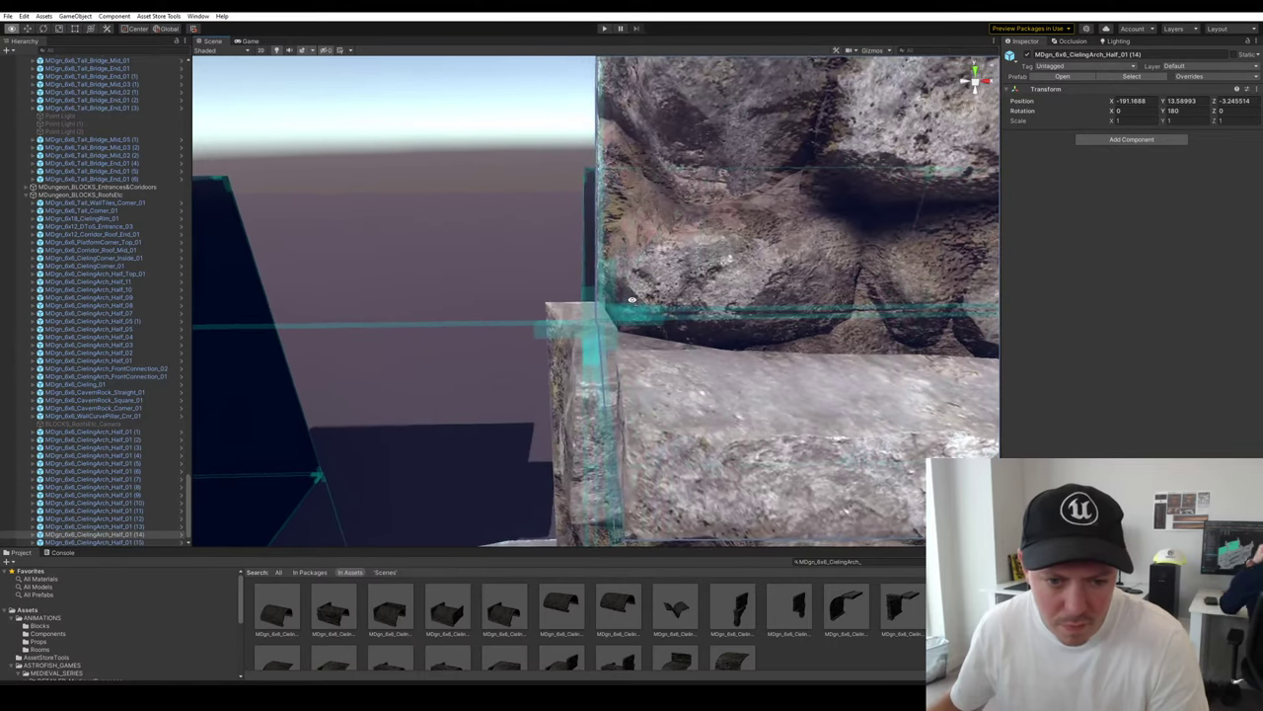
scroll(655, 218, "up", 6)
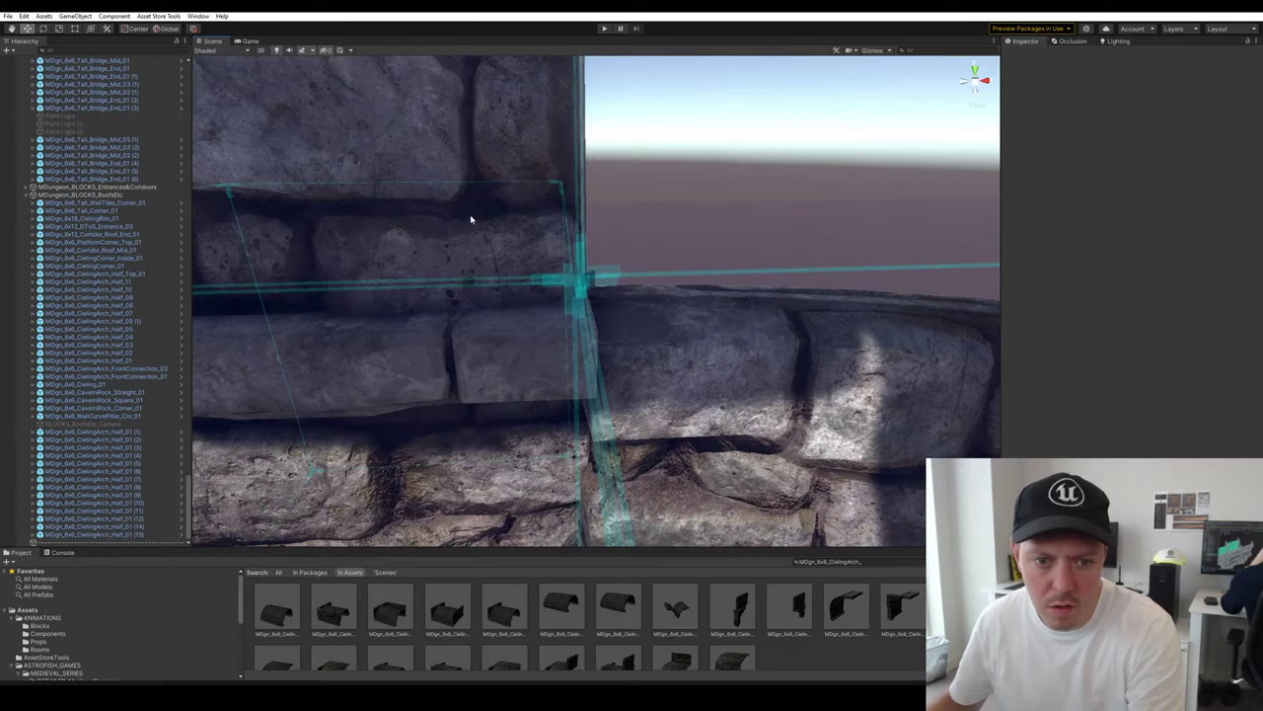
Duplicate the snapped ceiling arch half and move the copy to X -185.1688, filling the wall section up to the corner
left_click(470, 218)
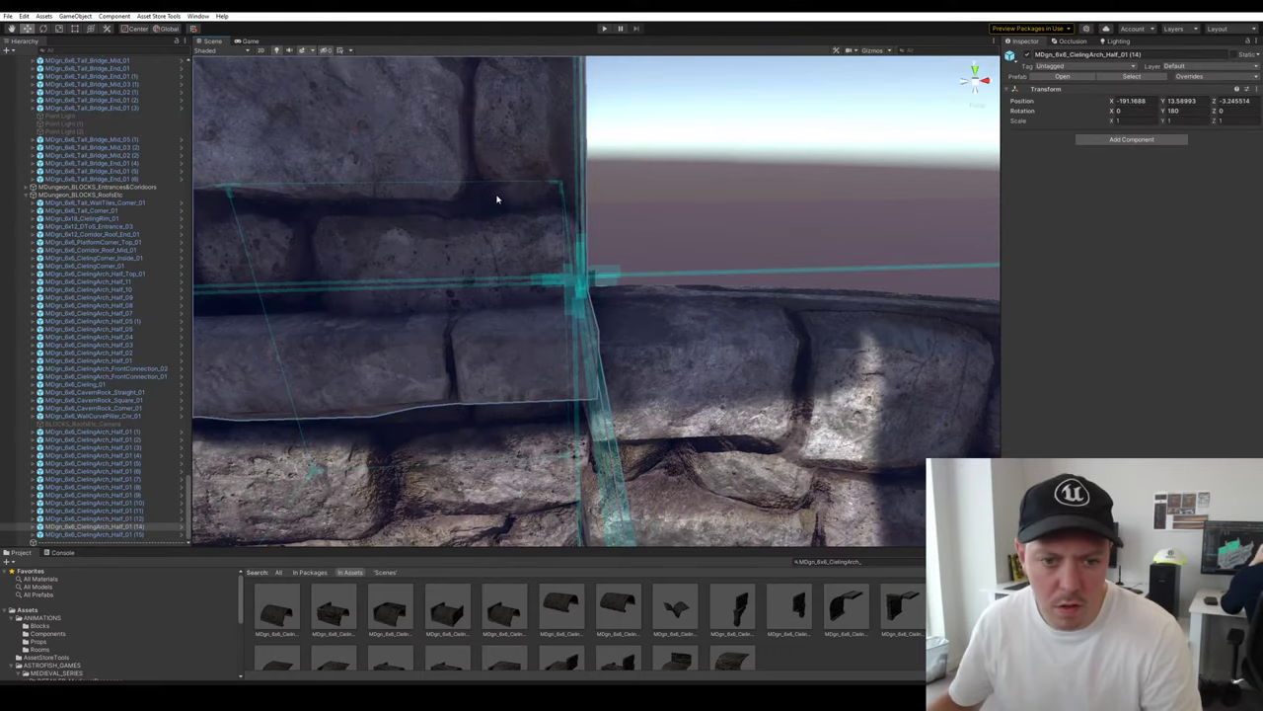
scroll(496, 203, "down", 6)
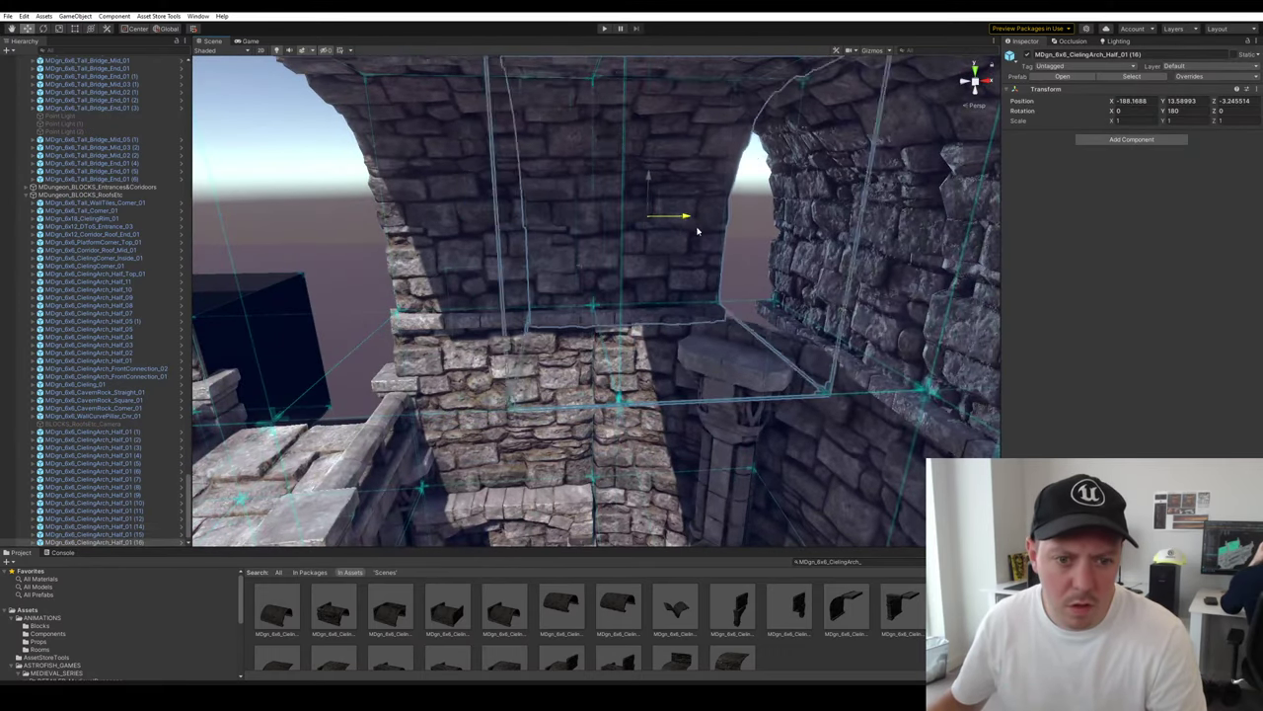
left_click_drag(697, 231, 768, 237)
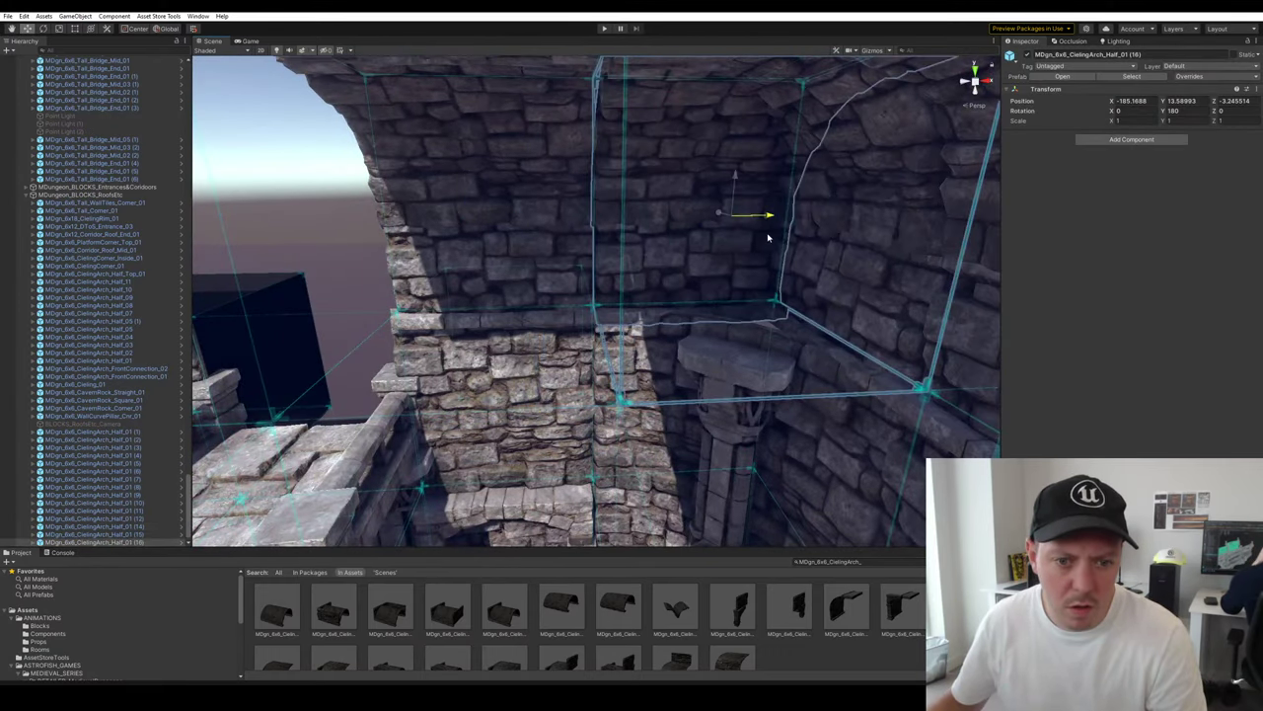
Duplicate the ceiling arch half across the bridge along the statue wall, with the furthest copy at about X -215.2
left_click(235, 177)
key("s")
key("a")
right_click_drag(563, 226, 606, 246)
left_click(530, 243)
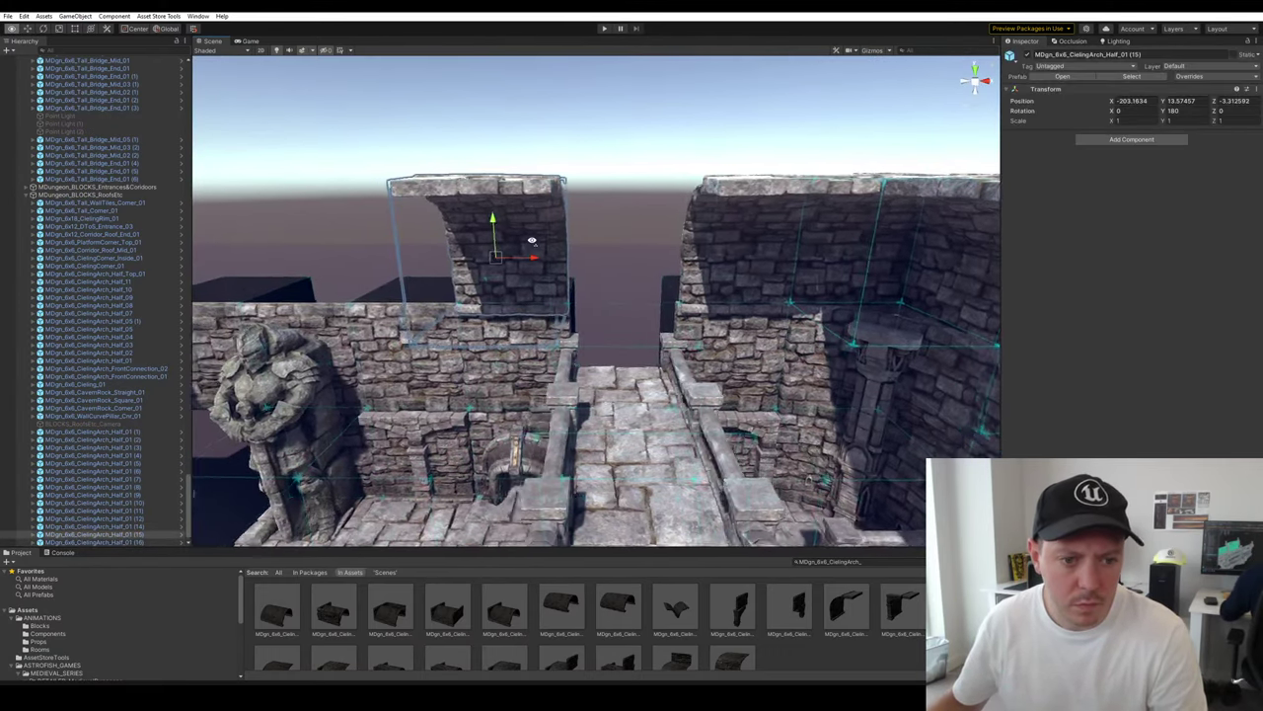
middle_click_drag(530, 242, 750, 263)
left_click_drag(748, 260, 485, 254)
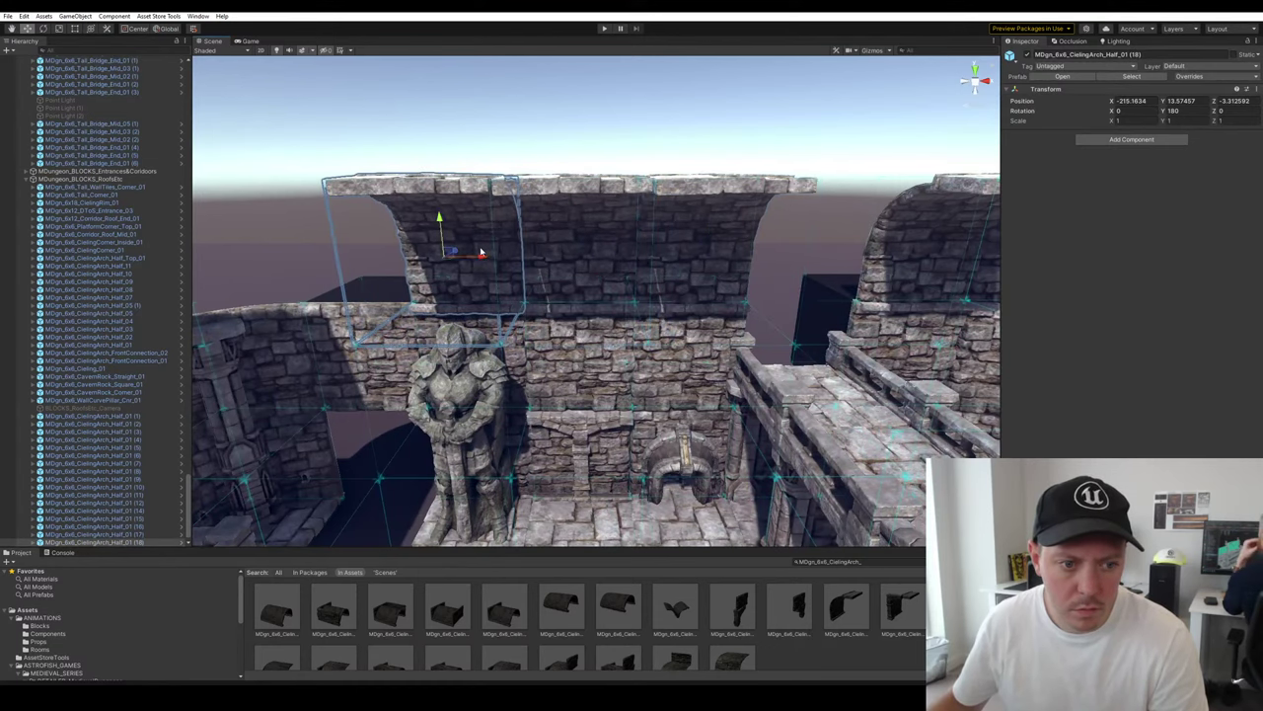
Add two more ceiling arch half copies along the statue wall and fill its corner with an end-wall copy at Z -3.22406
middle_click_drag(274, 259, 512, 256)
key("ctrl+d")
left_click_drag(722, 257, 592, 247)
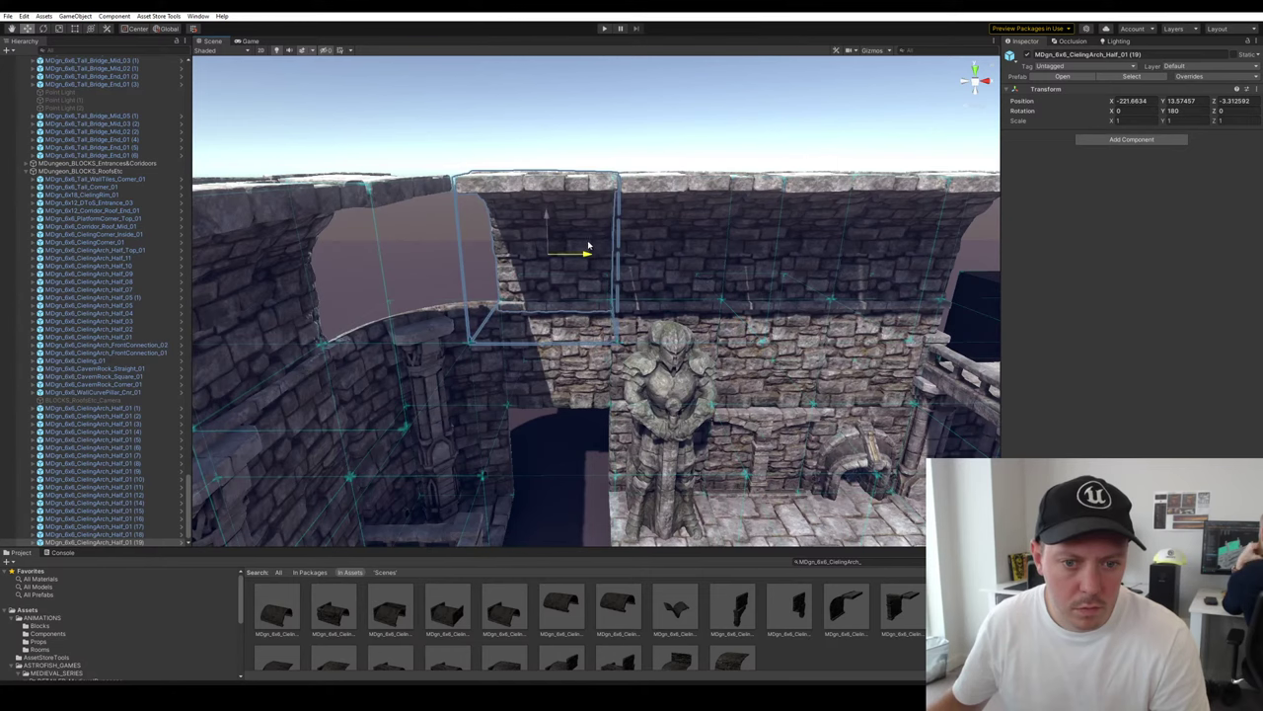
key("f")
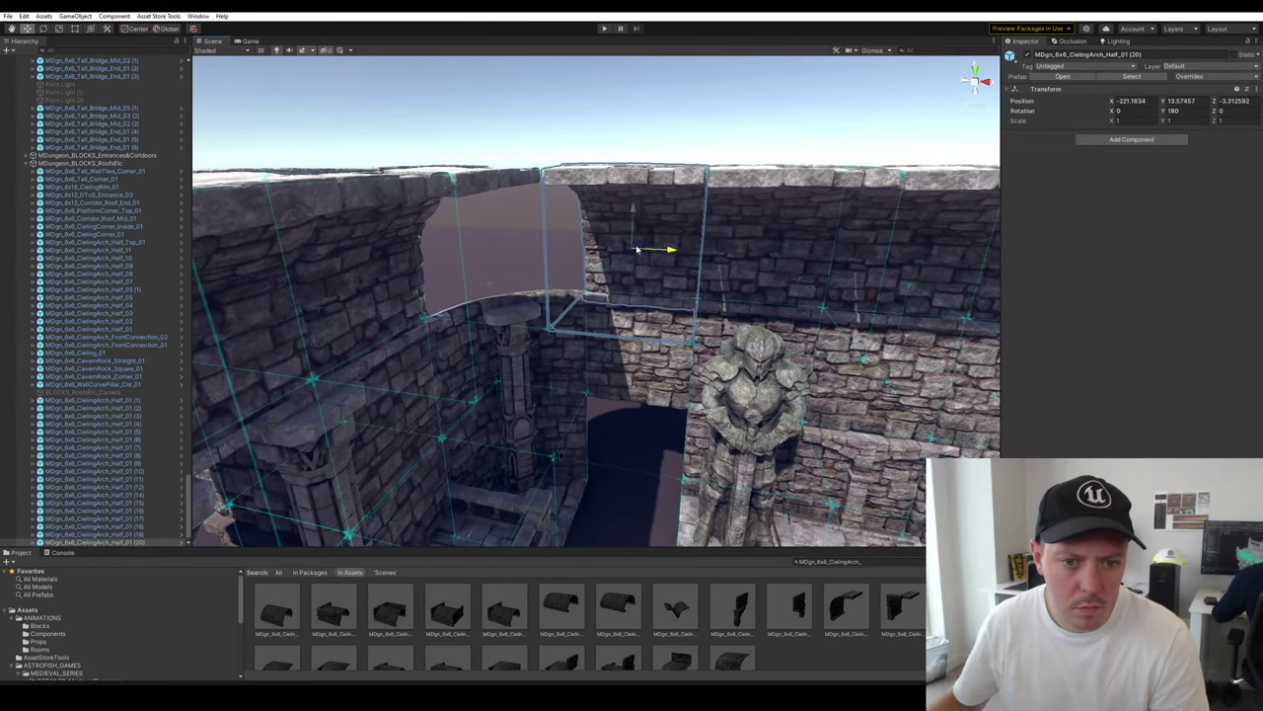
left_click_drag(636, 249, 471, 227)
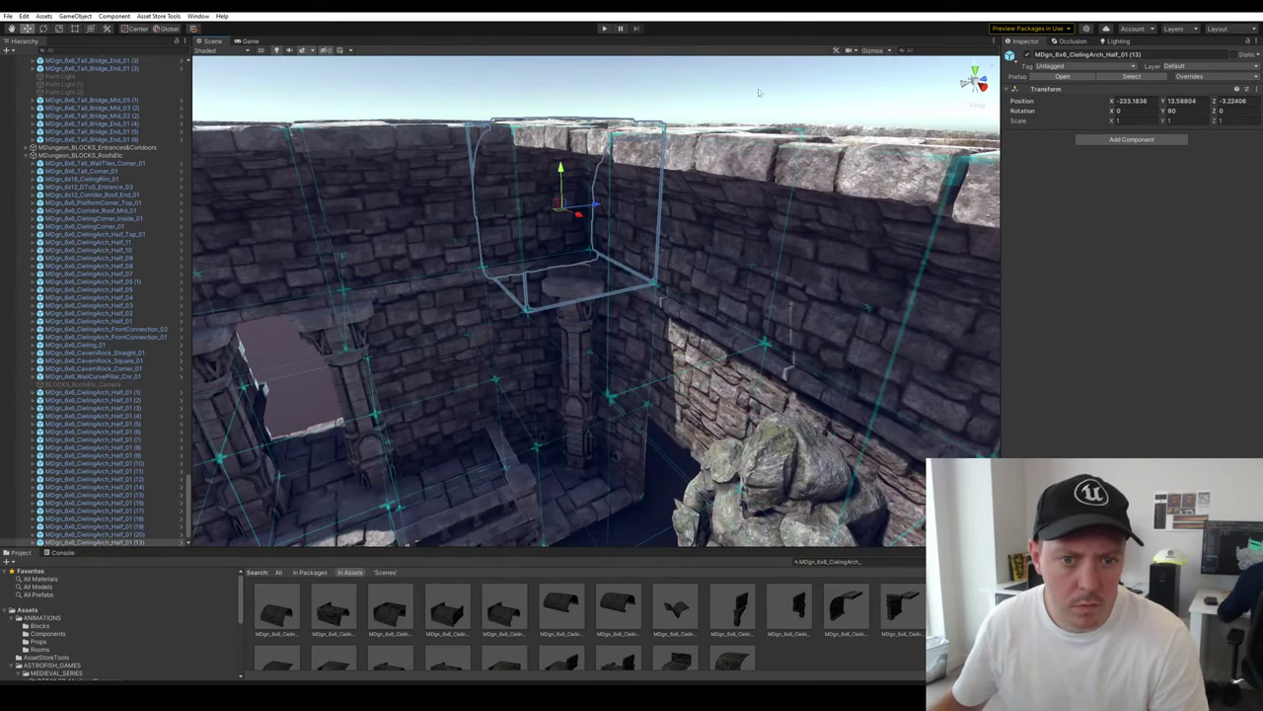
Duplicate the end wall's ceiling arch half and move the copy to Z -27.22406 at the opposite corner
left_click(773, 128)
right_click_drag(773, 128, 583, 194)
left_click(506, 240)
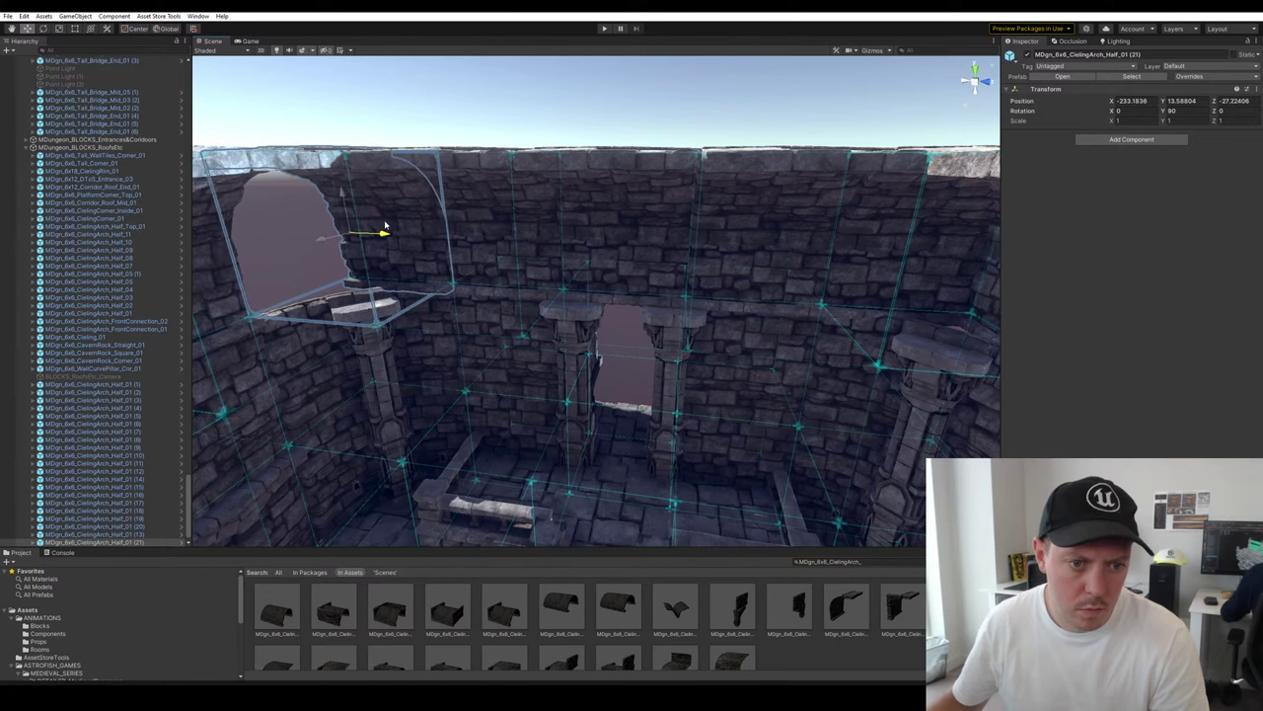
Duplicate the unrotated ceiling arch half on the opposite long wall and move the copy to X -227.1689 toward the corner gap
left_click(592, 117)
right_click_drag(651, 116, 558, 161)
left_click(559, 161)
key("ctrl+d")
left_click_drag(571, 196, 624, 196)
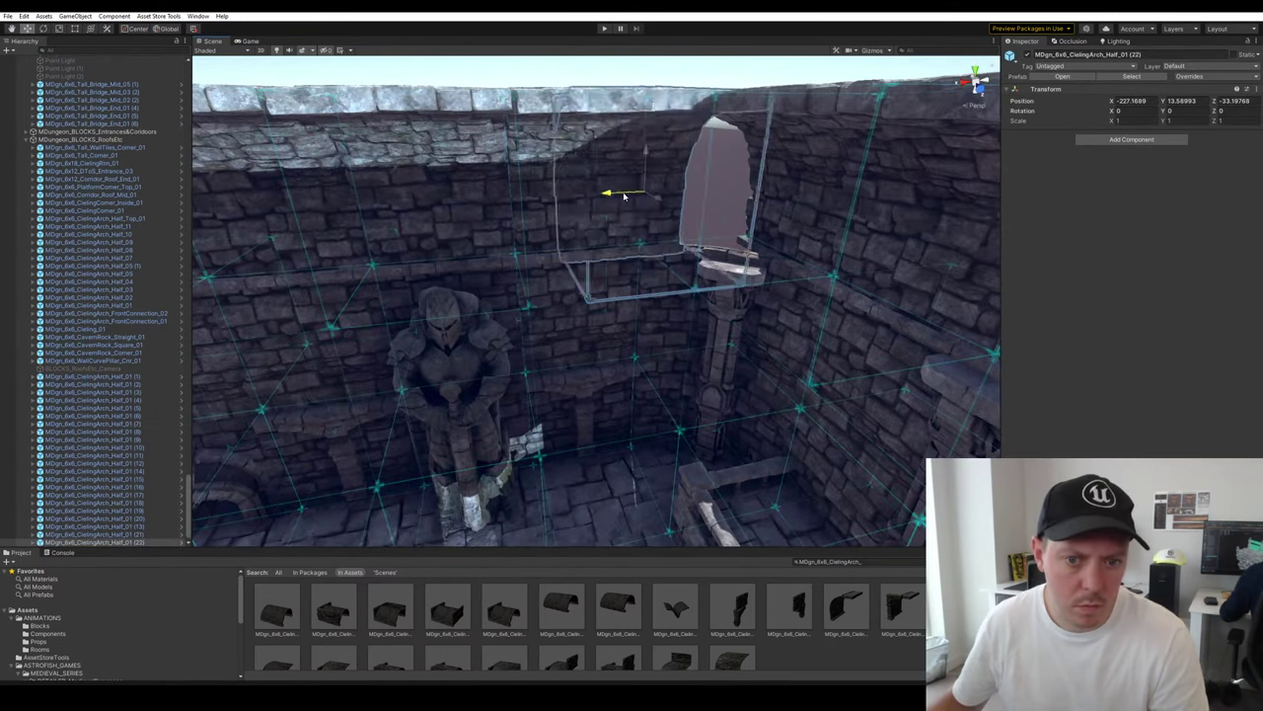
Duplicate the ceiling arch half beside the bridge at X -197.1689 and move the copy to X -191.1689 along its wall
left_click(718, 87)
right_click_drag(719, 89, 683, 218)
left_click(613, 211)
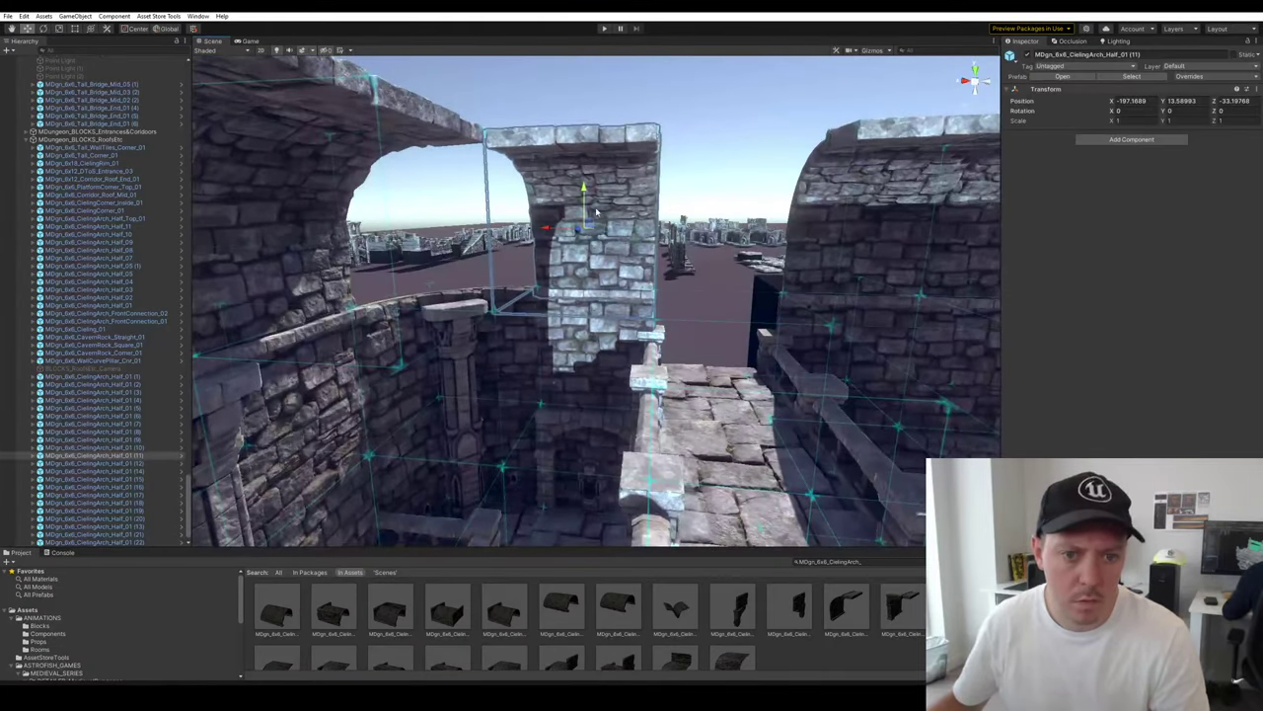
key("ctrl+d")
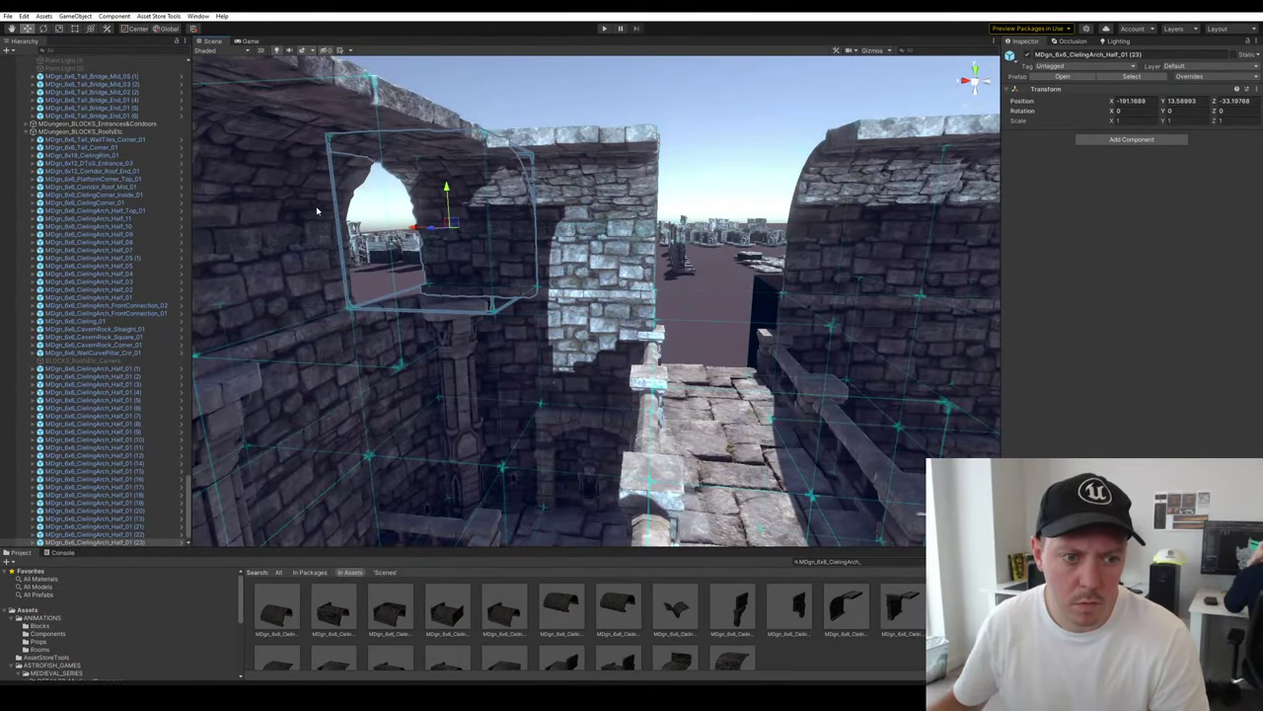
Duplicate the adjoining wall's ceiling arch half and move the copy along that wall into the remaining corner gap
left_click(317, 210)
right_click_drag(317, 211, 405, 229)
key("ctrl+d")
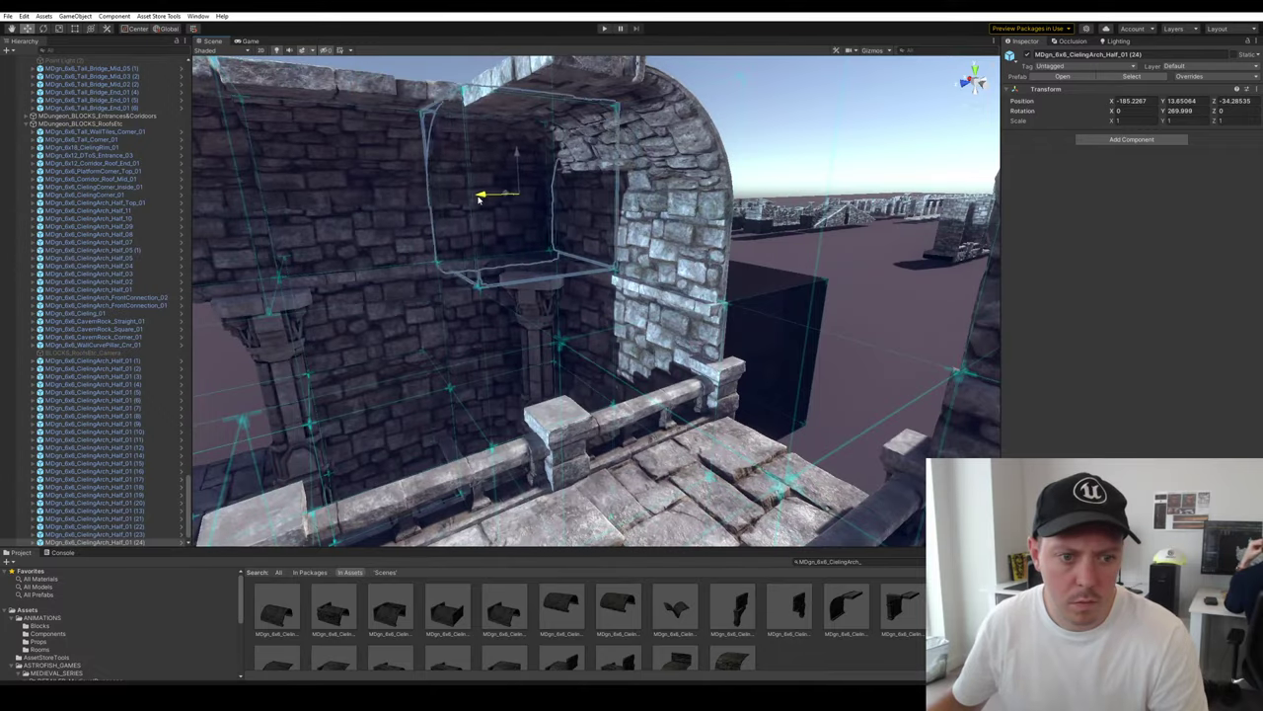
Duplicate the stone floor tile StoneFloor_01 (2) beside the bridge and raise the copy to about Y 17.5
left_click(789, 148)
right_click_drag(790, 148, 348, 315)
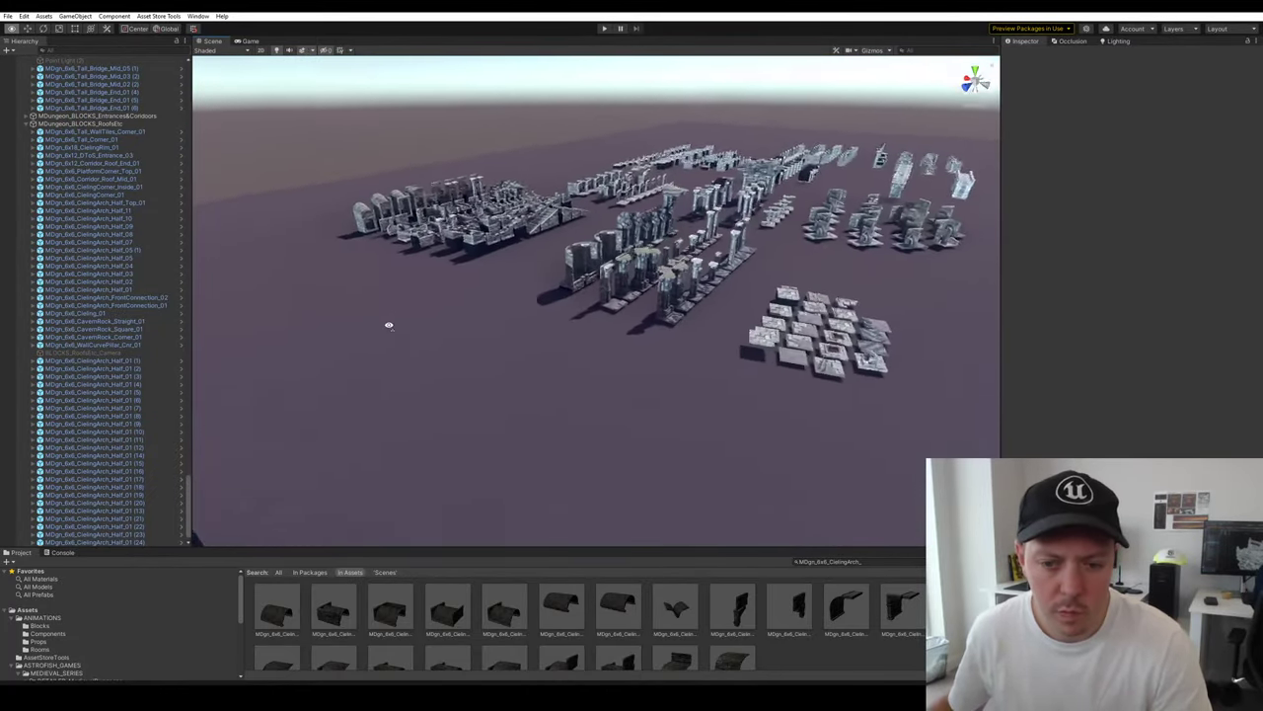
left_click(374, 310)
key("f")
left_click_drag(434, 330, 714, 257, "alt")
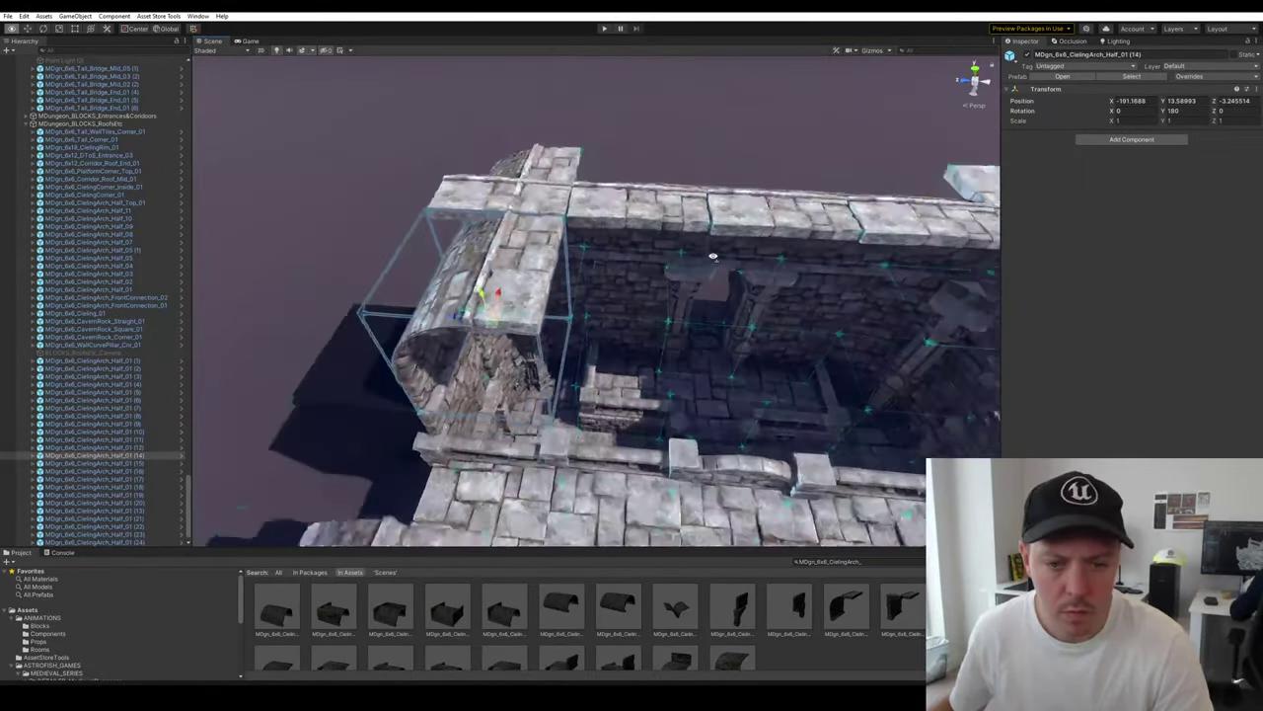
scroll(713, 257, "down", 6)
left_click(603, 539)
key("f")
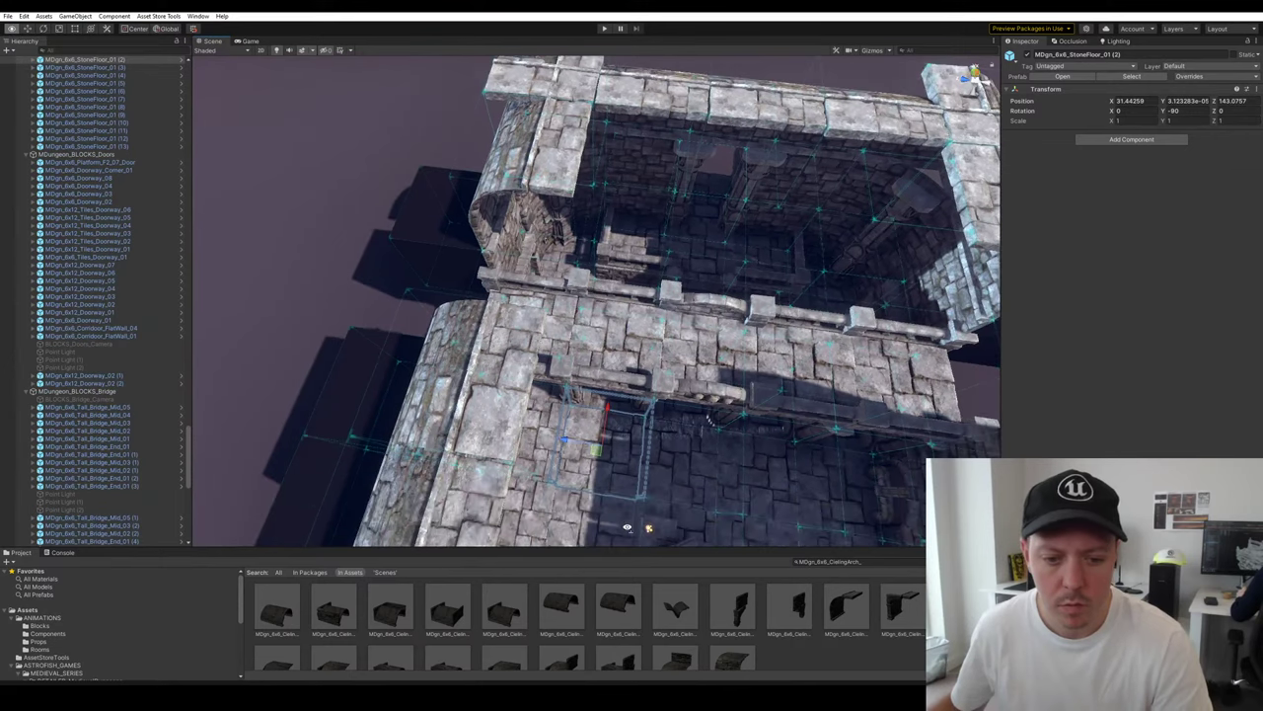
key("ctrl+d")
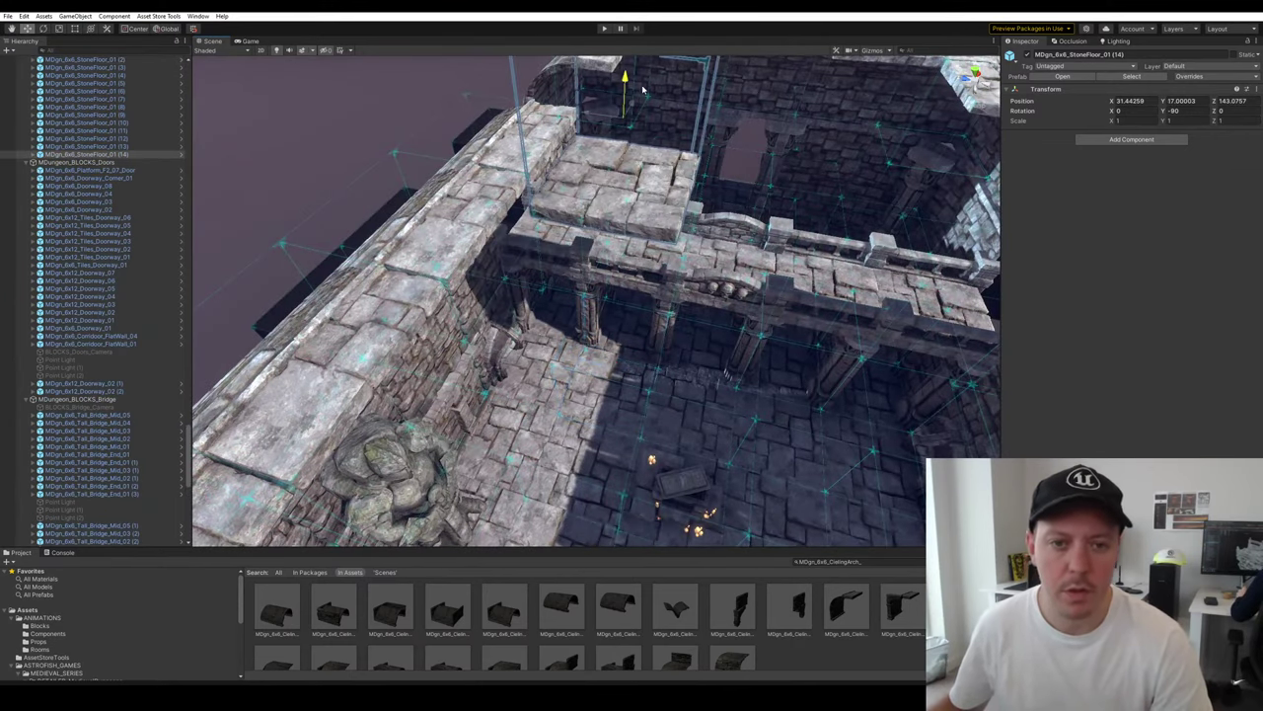
left_click_drag(642, 89, 643, 81)
Try to fit the raised stone floor copy into the open ceiling by snapping its corner to the arch halves at Y 19.56052
right_click_drag(653, 404, 664, 291)
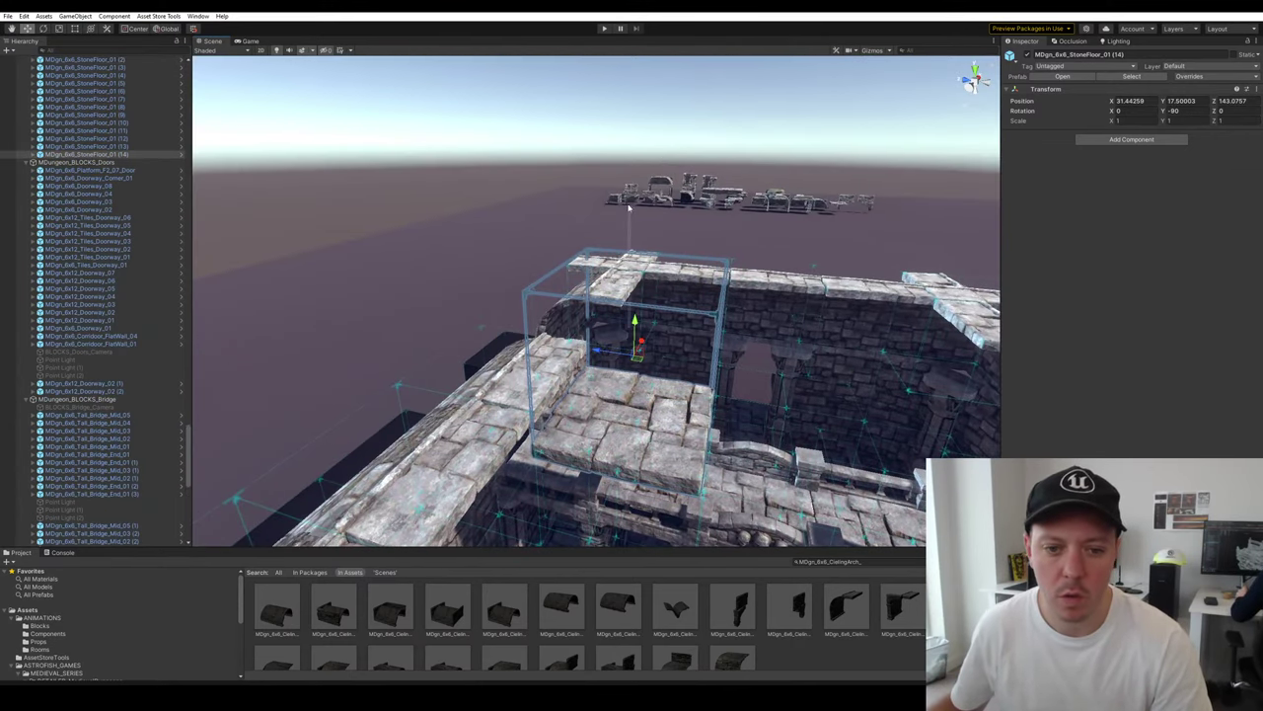
left_click_drag(649, 238, 834, 333, "alt")
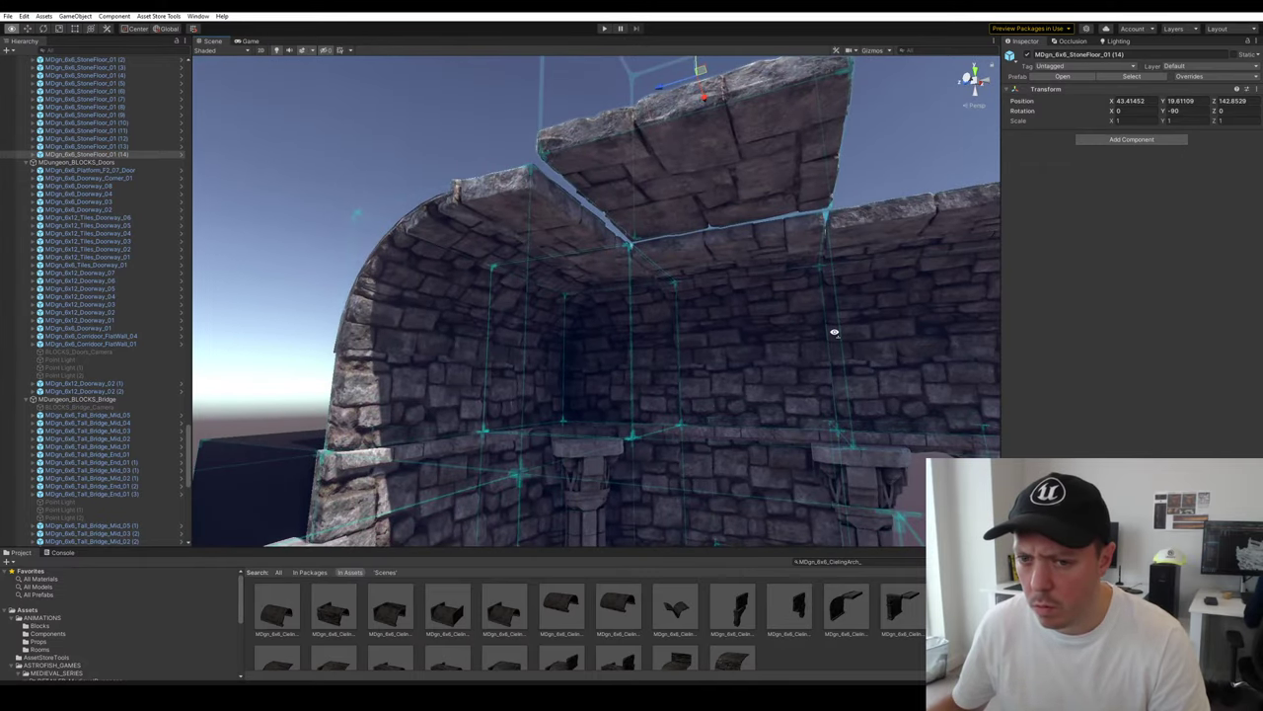
key("w")
right_click_drag(691, 256, 693, 219)
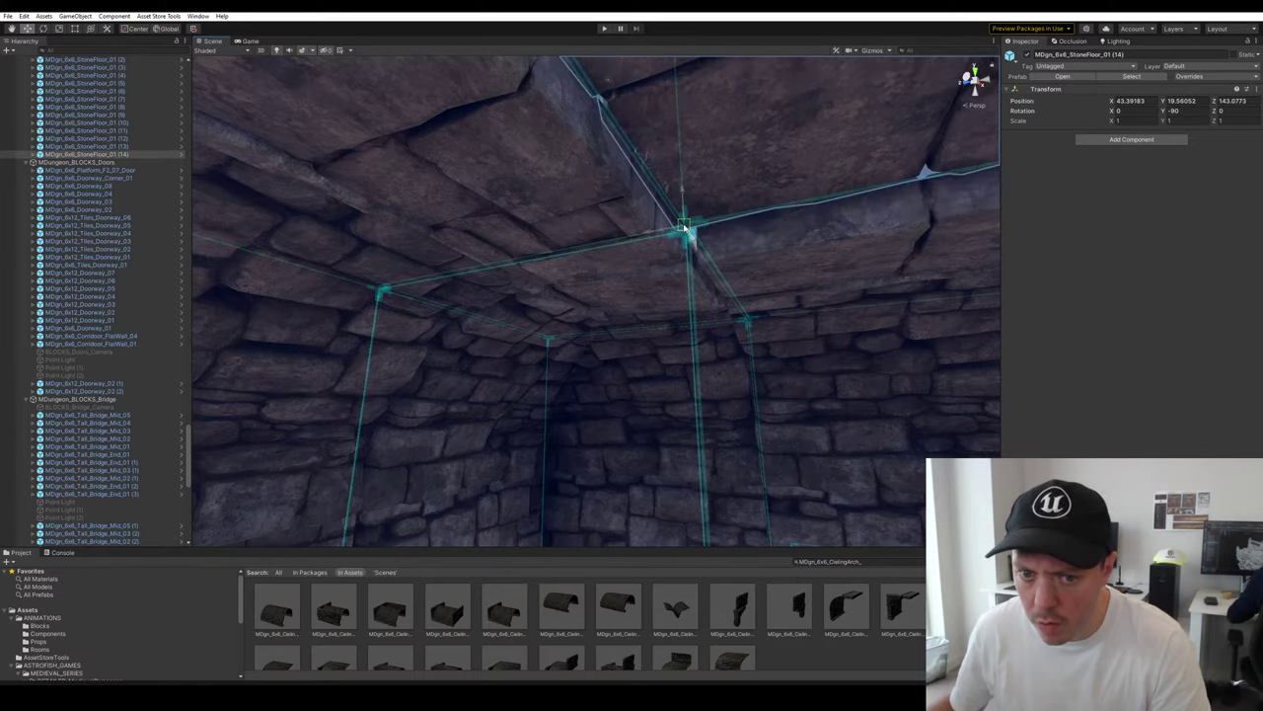
Delete the stone floor copy from the ceiling opening
left_click(812, 283)
key("s")
right_click_drag(813, 283, 935, 412)
left_click(751, 203)
key("Delete")
Duplicate StoneFloor_Lowered_02 from the floor tile samples, place the copy beside the dungeon at Z 116.112 and set its Y rotation to 0
key("s")
left_click_drag(935, 411, 896, 288, "alt")
left_click(712, 278)
key("f")
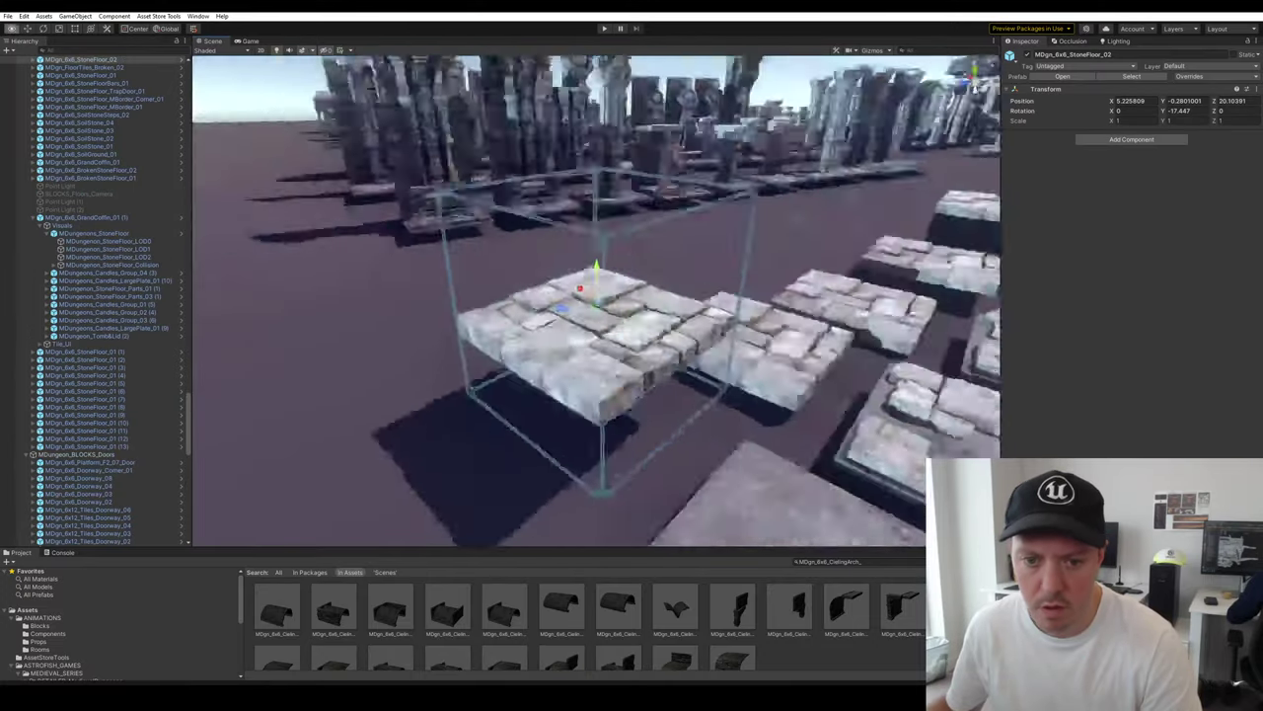
left_click_drag(712, 278, 846, 435, "alt")
right_click_drag(844, 434, 868, 432)
left_click(825, 381)
key("f")
left_click_drag(848, 405, 780, 345, "alt")
right_click_drag(760, 419, 704, 490)
left_click_drag(705, 490, 805, 544, "alt")
key("s")
mouse_move(804, 543)
right_mouse_down()
mouse_move(795, 553)
mouse_move(815, 539)
mouse_move(790, 539)
right_mouse_up()
key("ctrl+d")
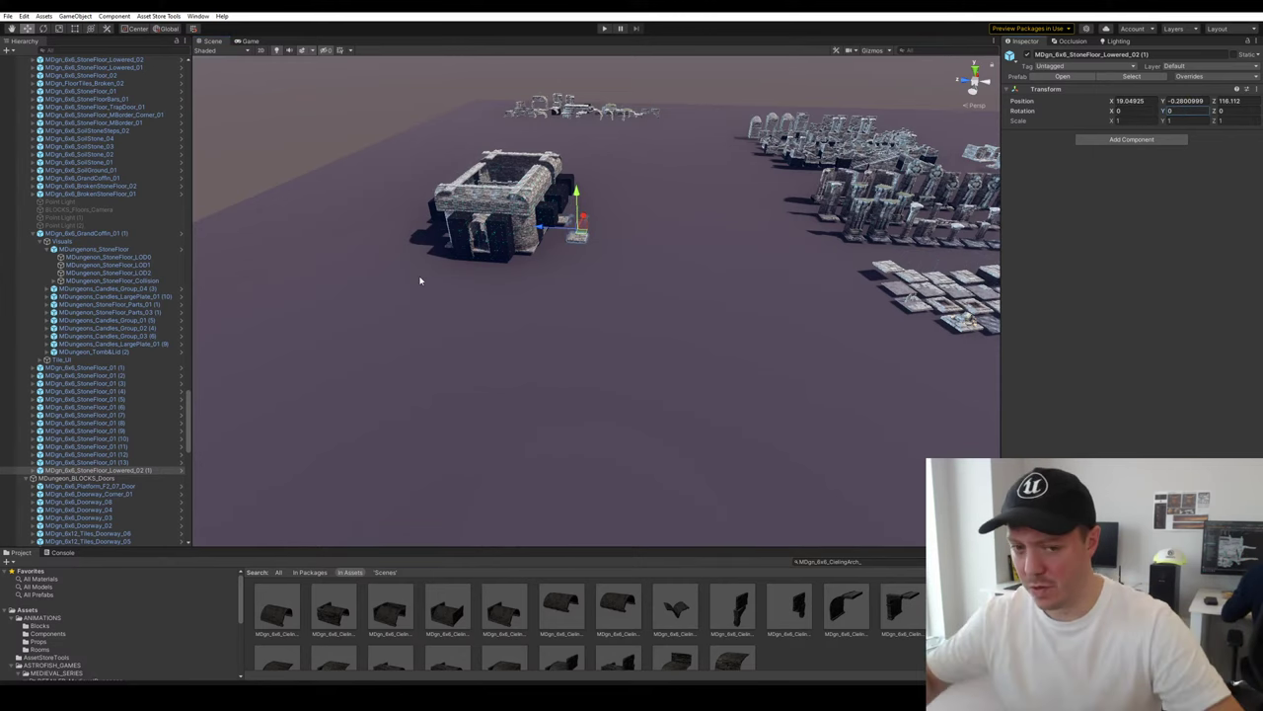
Duplicate the lowered stone floor tile again and raise the copy above the dungeon to Y 20.7, Z 147.112
right_click_drag(543, 258, 590, 252)
key("w")
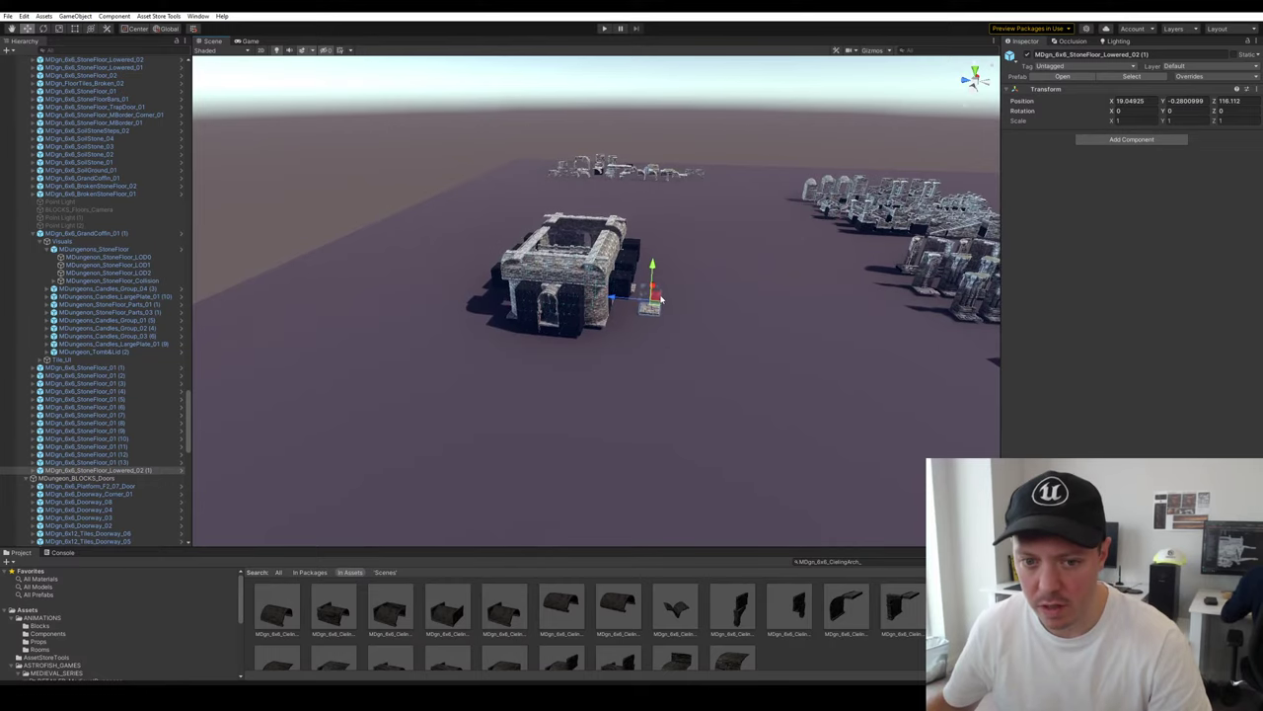
key("ctrl+z")
right_click_drag(537, 182, 662, 204)
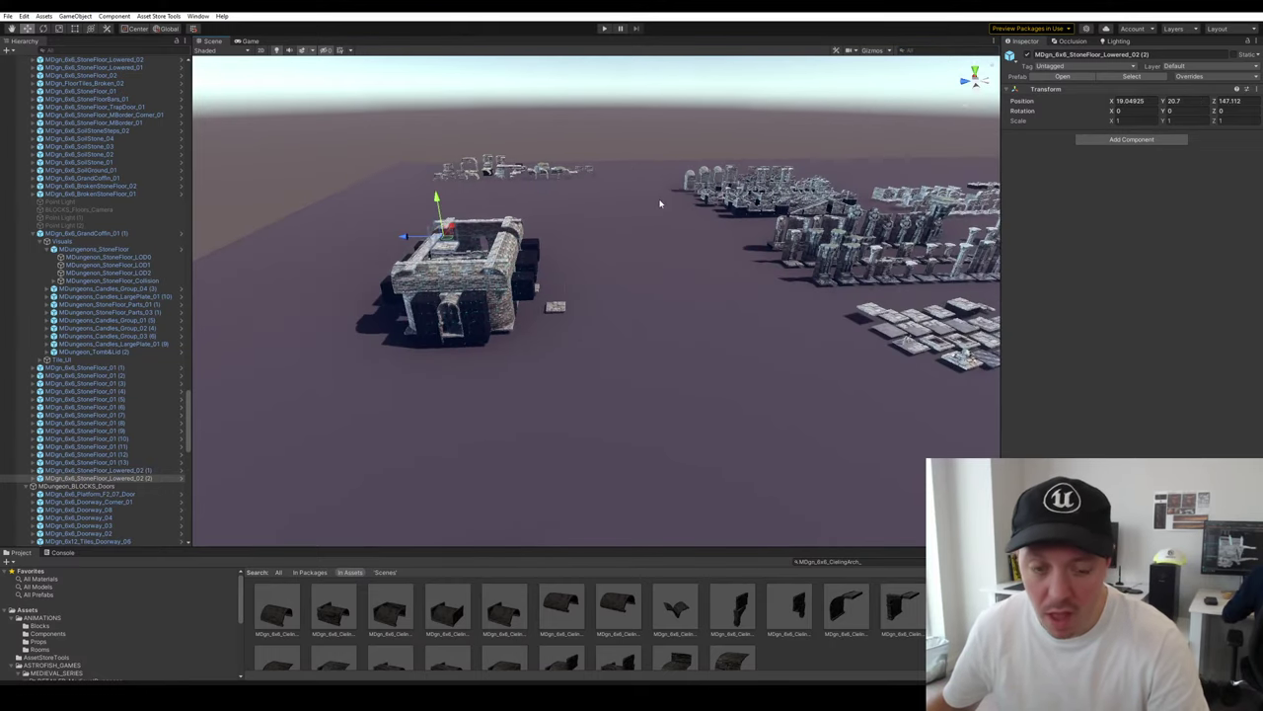
Move the raised lowered floor tile over the dungeon's edge to X 36.04925, Z 153.112
key("f")
left_click_drag(559, 201, 387, 40, "alt")
scroll(604, 321, "down", 2)
key("f")
scroll(622, 201, "down", 1)
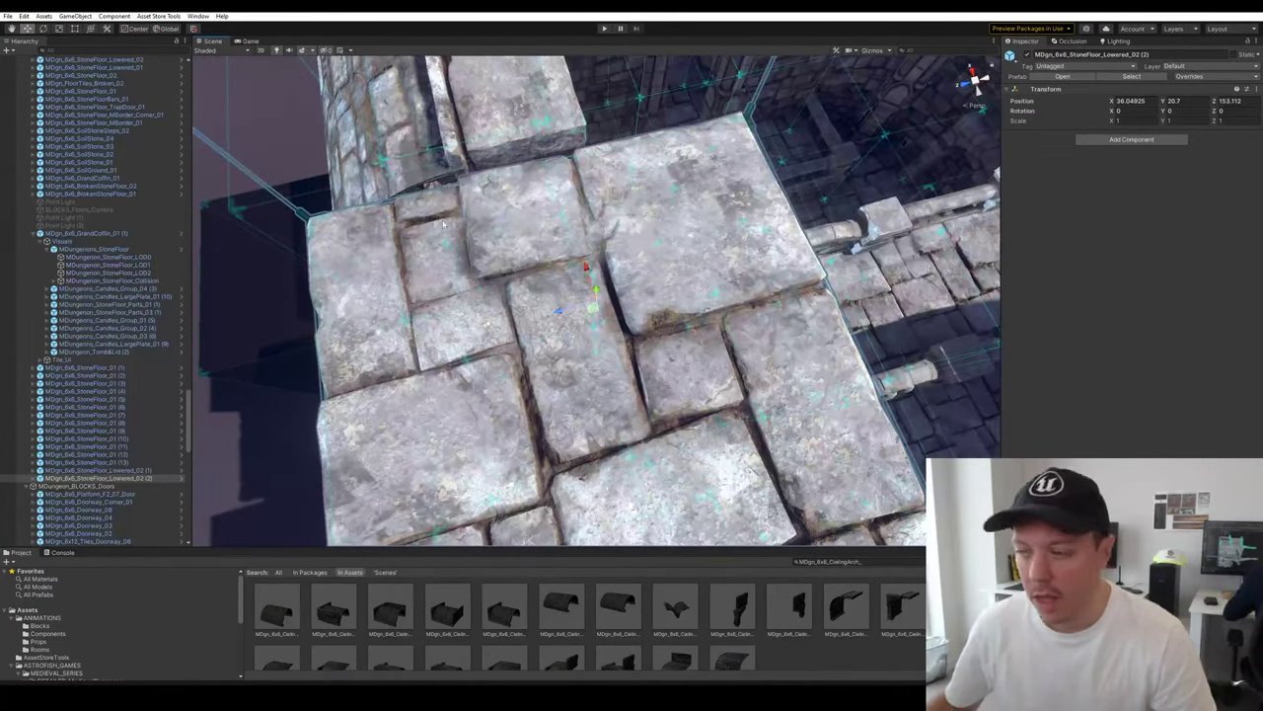
left_click_drag(622, 202, 583, 204, "alt")
scroll(583, 203, "down", 4)
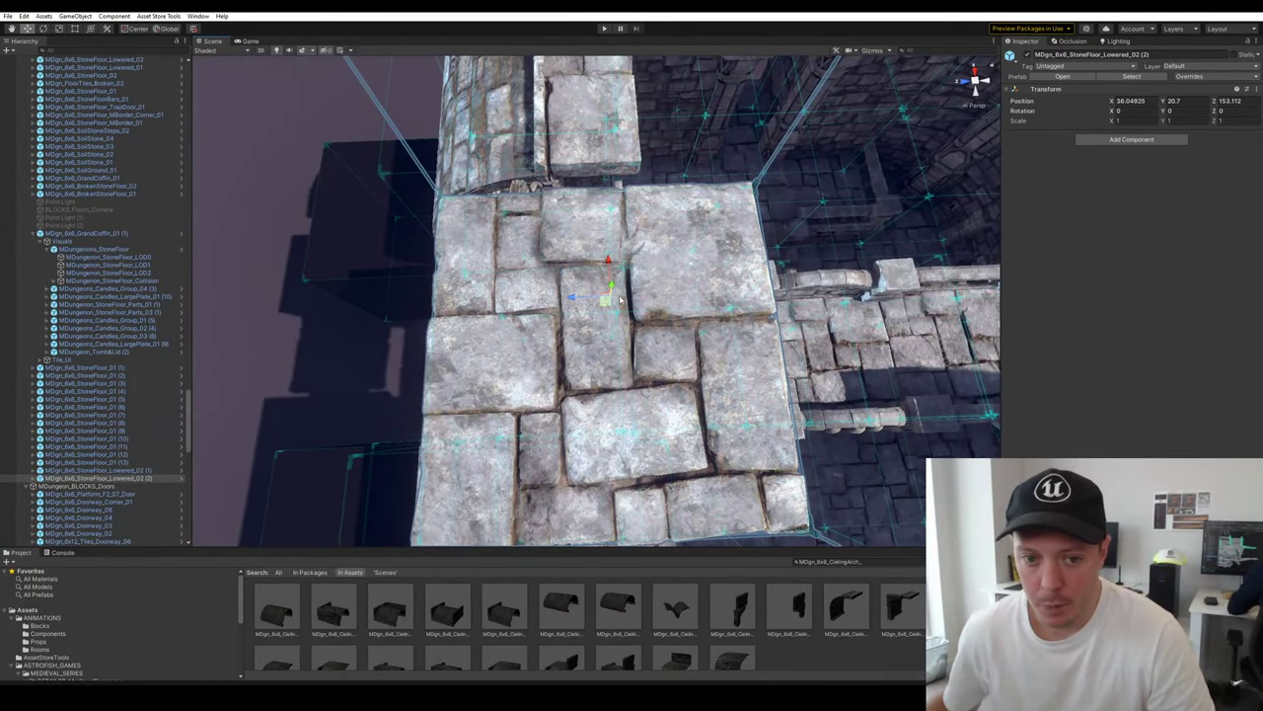
Reposition the lowered floor tile over the open ceiling beside the arch halves at X 37.54925, Y 18.7, Z 148.612
left_click_drag(612, 306, 892, 174)
right_click_drag(614, 336, 681, 202)
key("w")
key("s")
left_click_drag(679, 205, 702, 261)
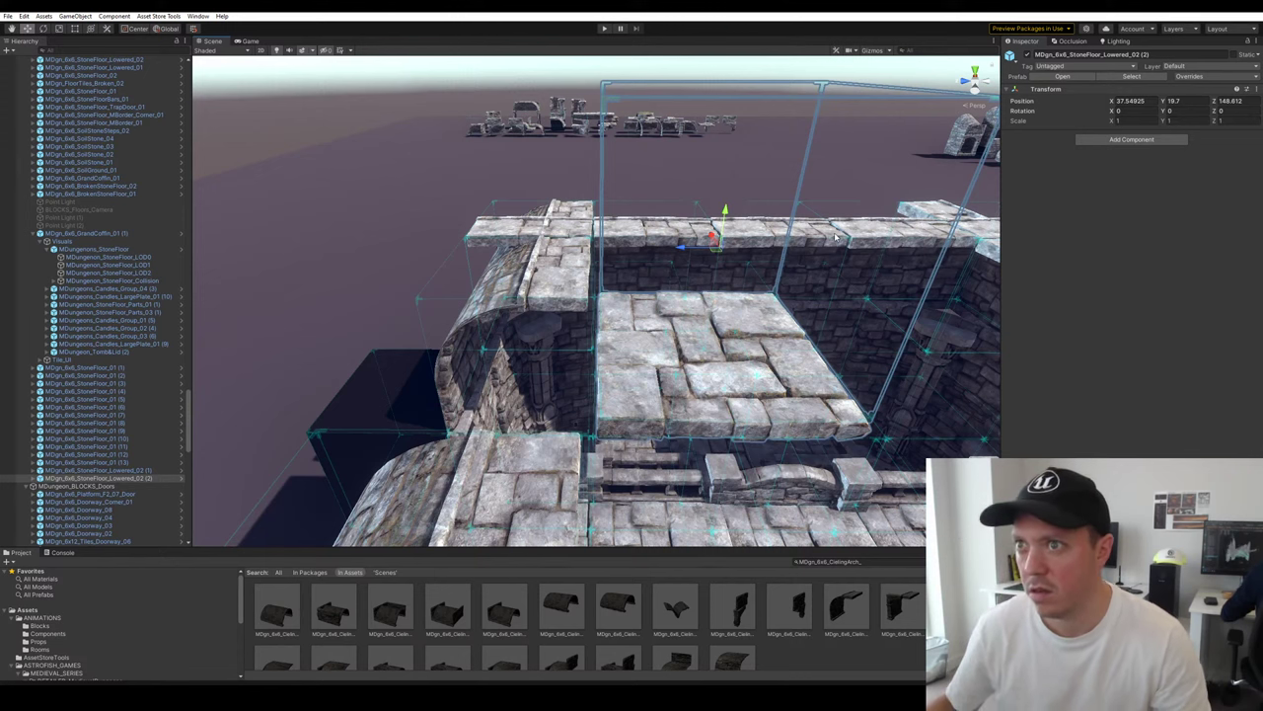
right_click_drag(764, 291, 695, 339)
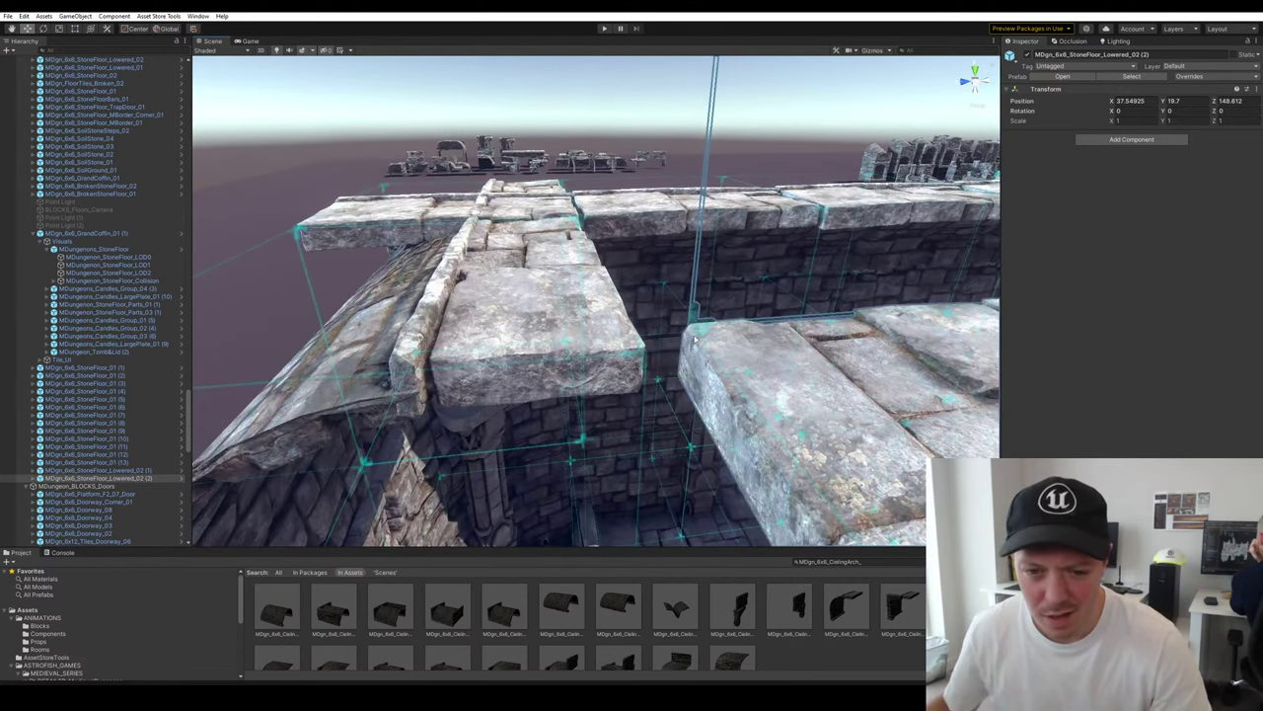
left_click_drag(691, 325, 666, 259)
right_click_drag(665, 259, 852, 137)
key("ctrl+z")
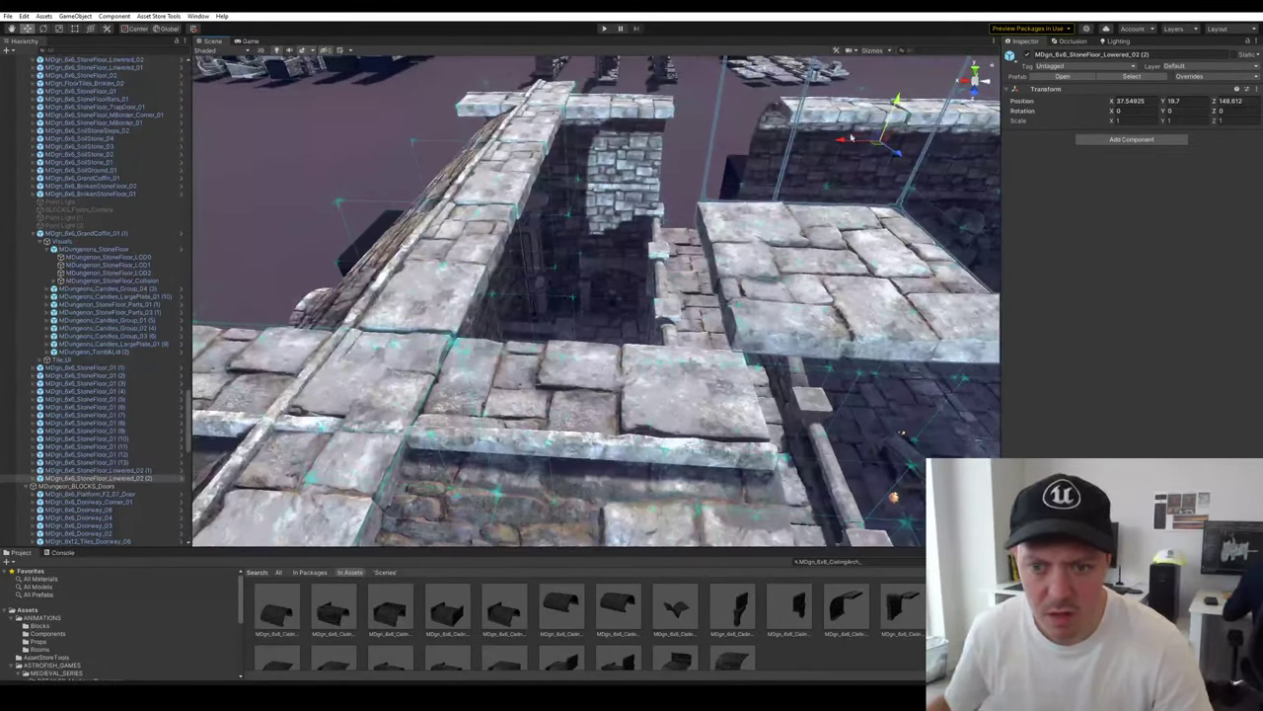
Snap the lowered floor tile against the ceiling arch halves at X 43.43417, Y 18.49981, Z 149.0625
left_click_drag(876, 147, 613, 145)
right_click_drag(711, 237, 570, 255)
left_click_drag(573, 252, 457, 288)
right_click_drag(459, 284, 687, 236)
left_click(704, 327)
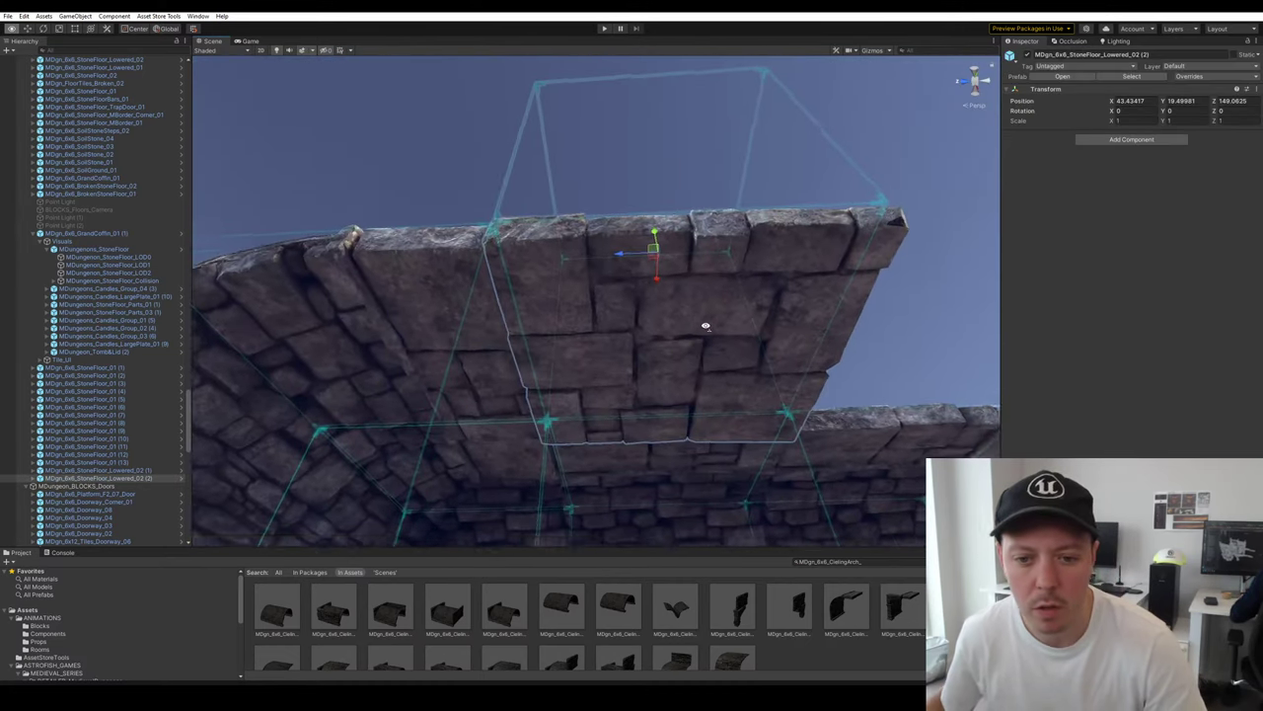
Duplicate the ceiling tile twice along the roof opening, placing the copies at Z 143.0625 and Z 137.0625
middle_click_drag(705, 327, 600, 299)
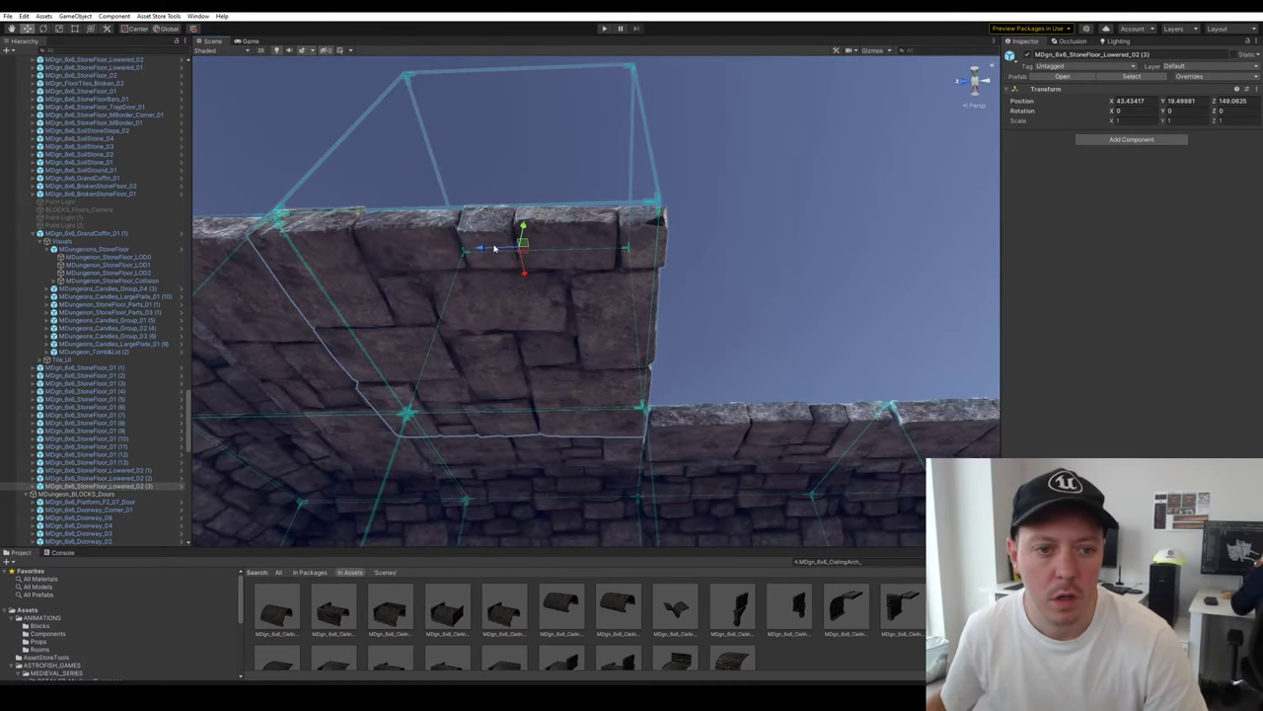
left_click_drag(494, 248, 722, 246, "ctrl")
mouse_move(722, 245)
right_mouse_down()
mouse_move(767, 226)
mouse_move(735, 243)
right_mouse_up()
key("d")
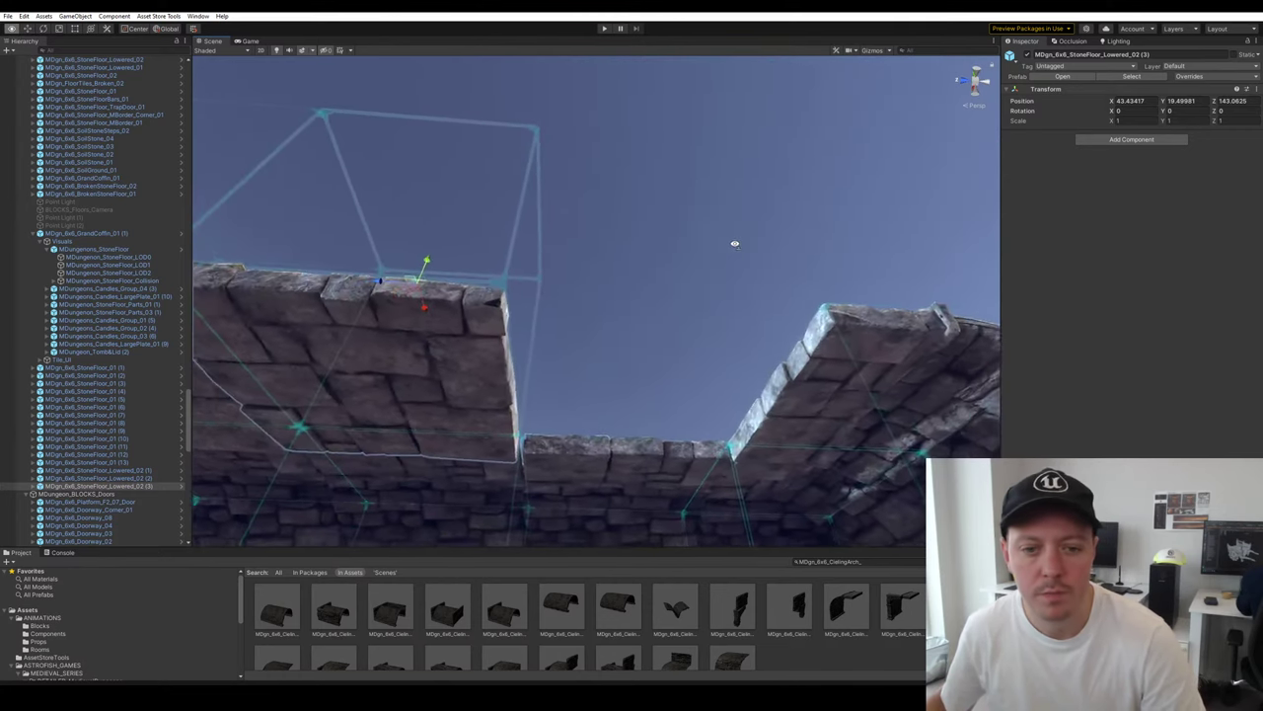
left_click_drag(378, 288, 612, 284)
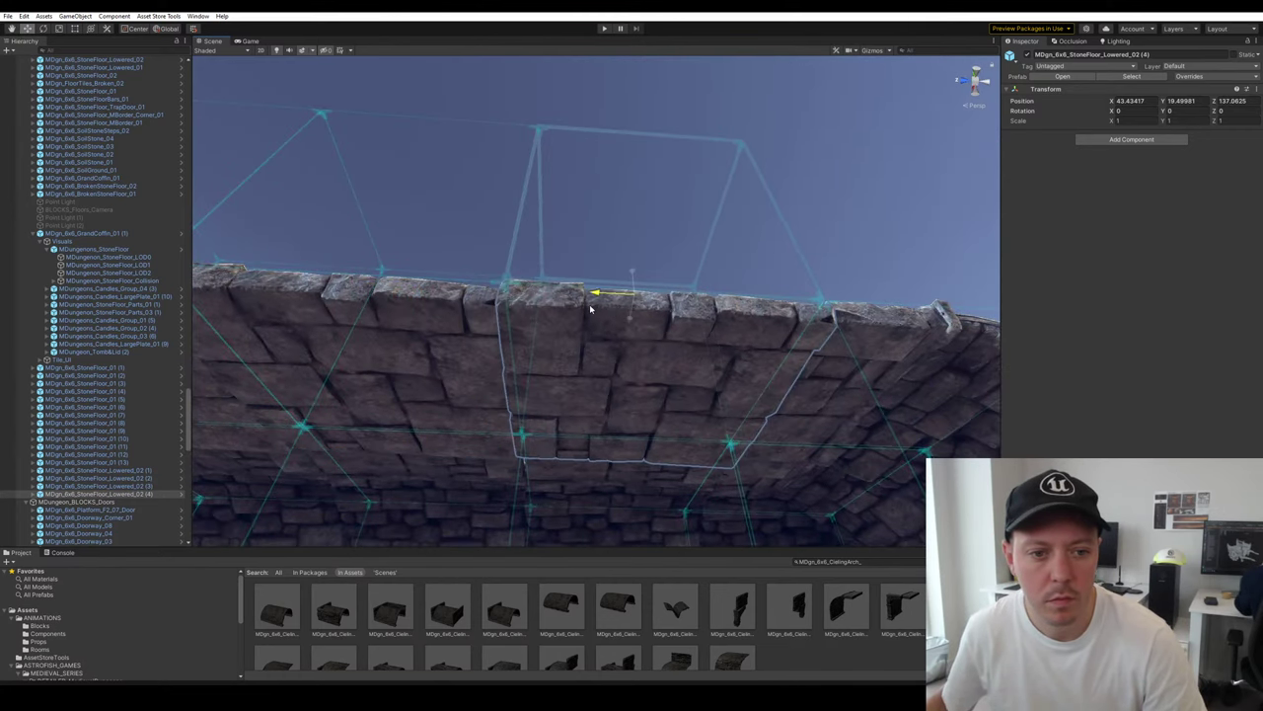
left_click(828, 259)
Inspect the new ceiling from inside and locate the source mesh asset of a tile's LOD0 model
right_click_drag(828, 259, 773, 209)
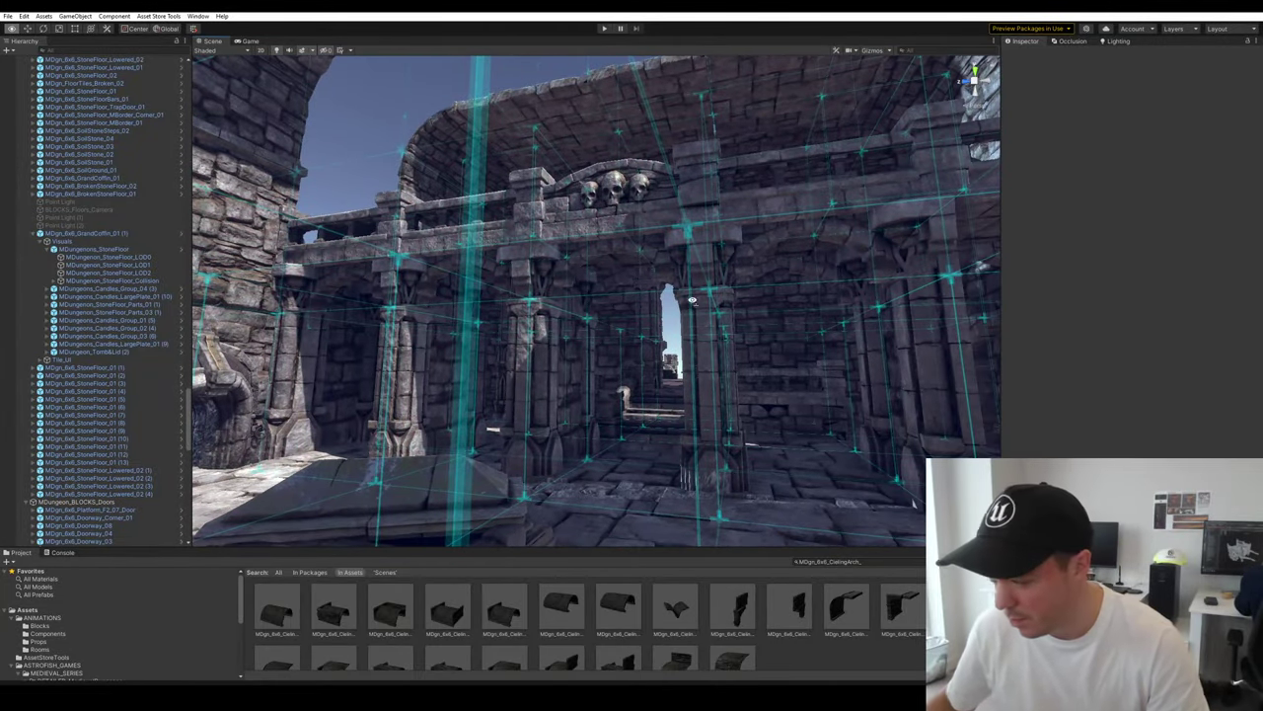
right_click_drag(692, 300, 720, 285)
left_click(719, 285)
left_click(641, 285)
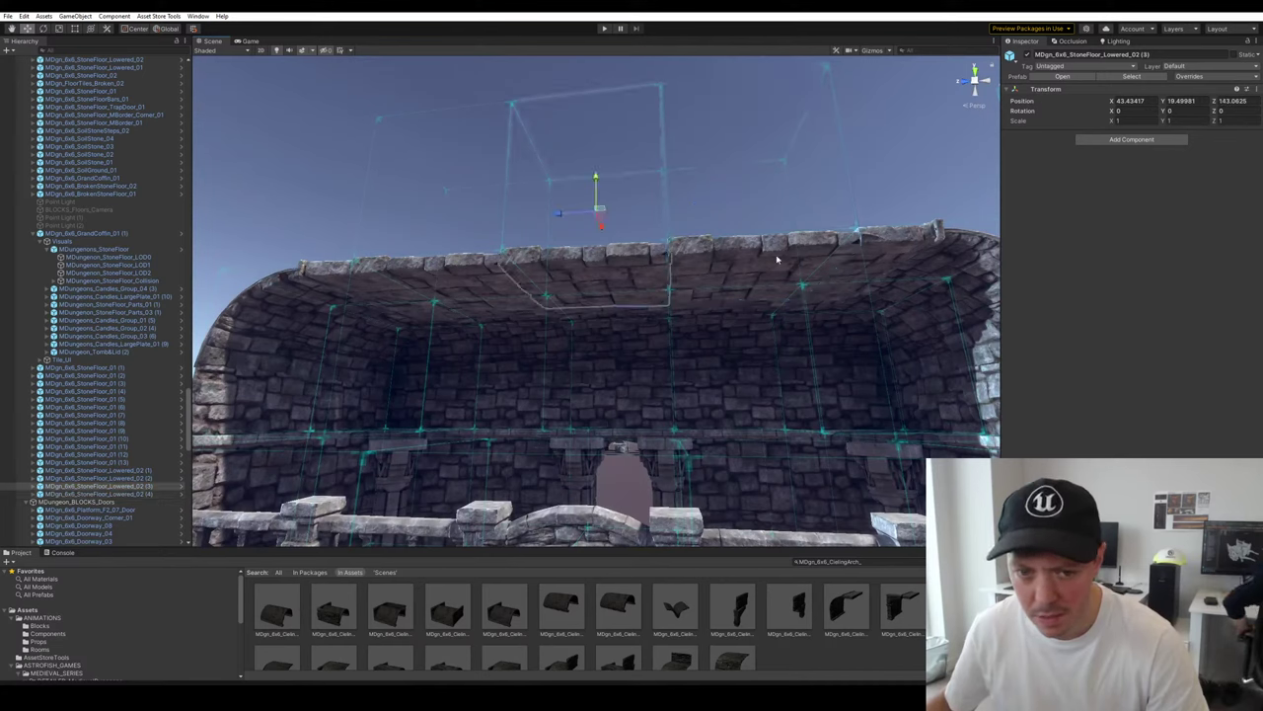
left_click(777, 260)
left_click(752, 258)
left_click(768, 256)
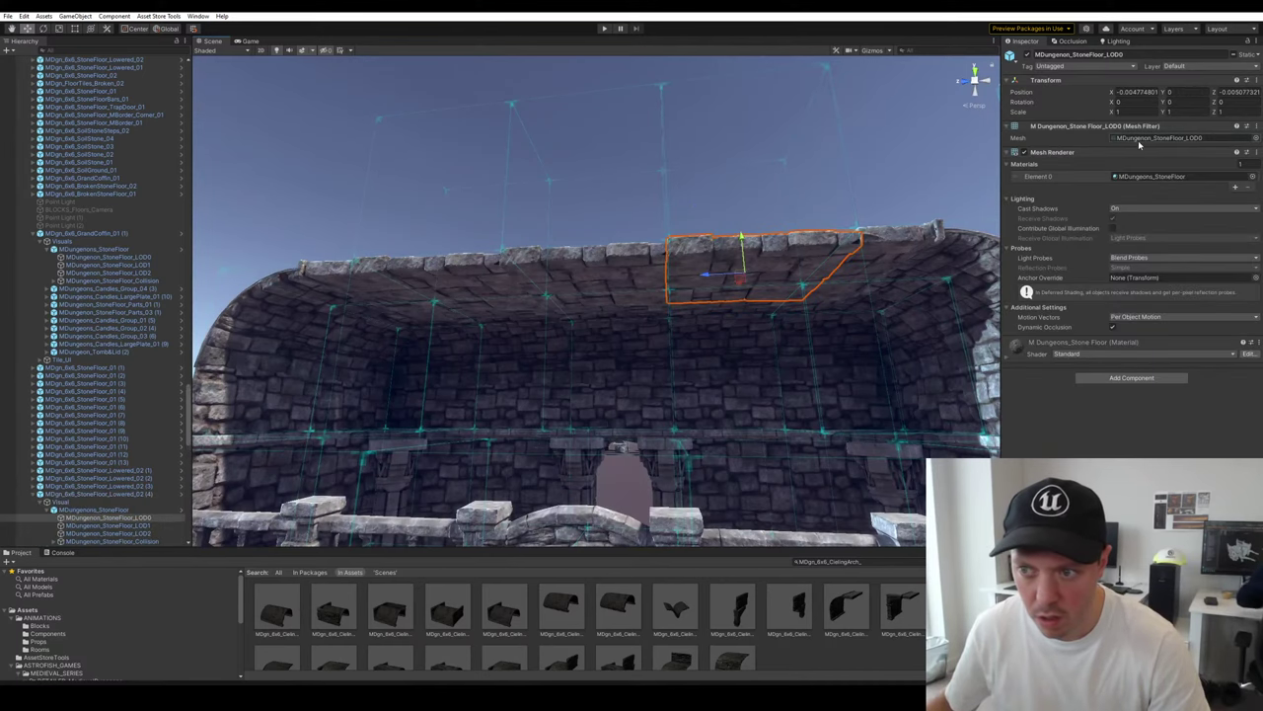
left_click(1140, 141)
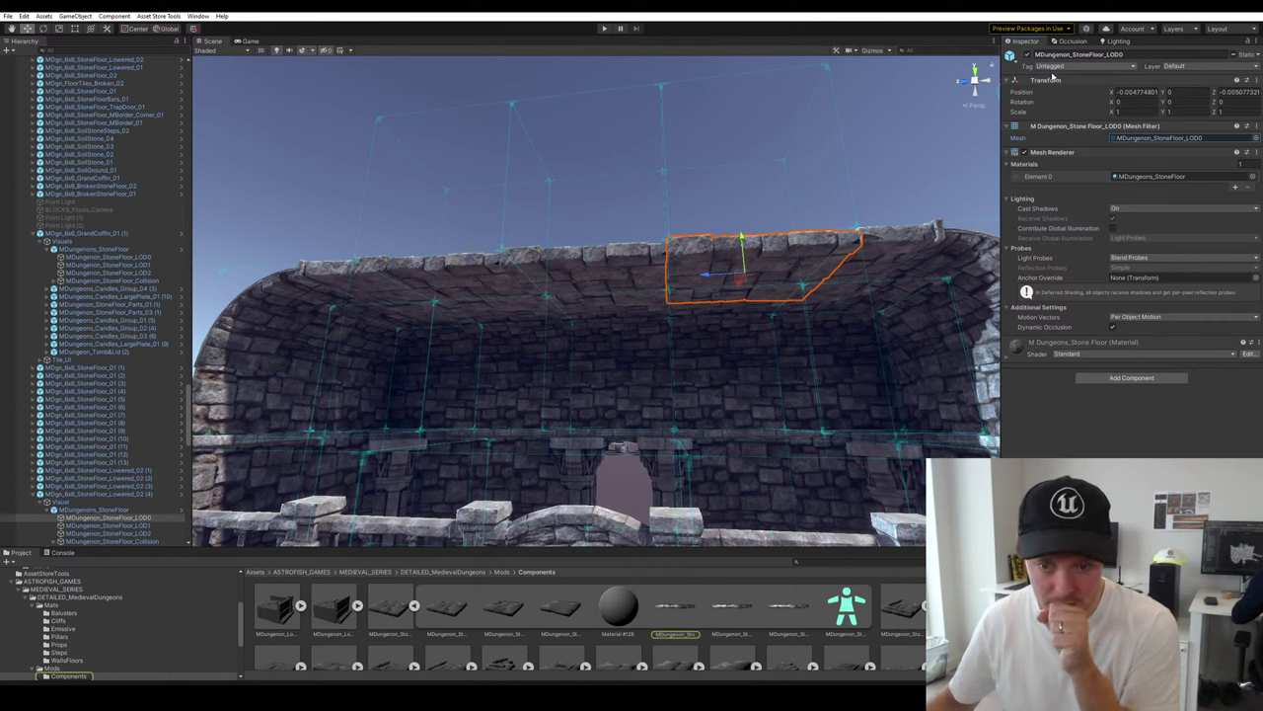
left_click(669, 612)
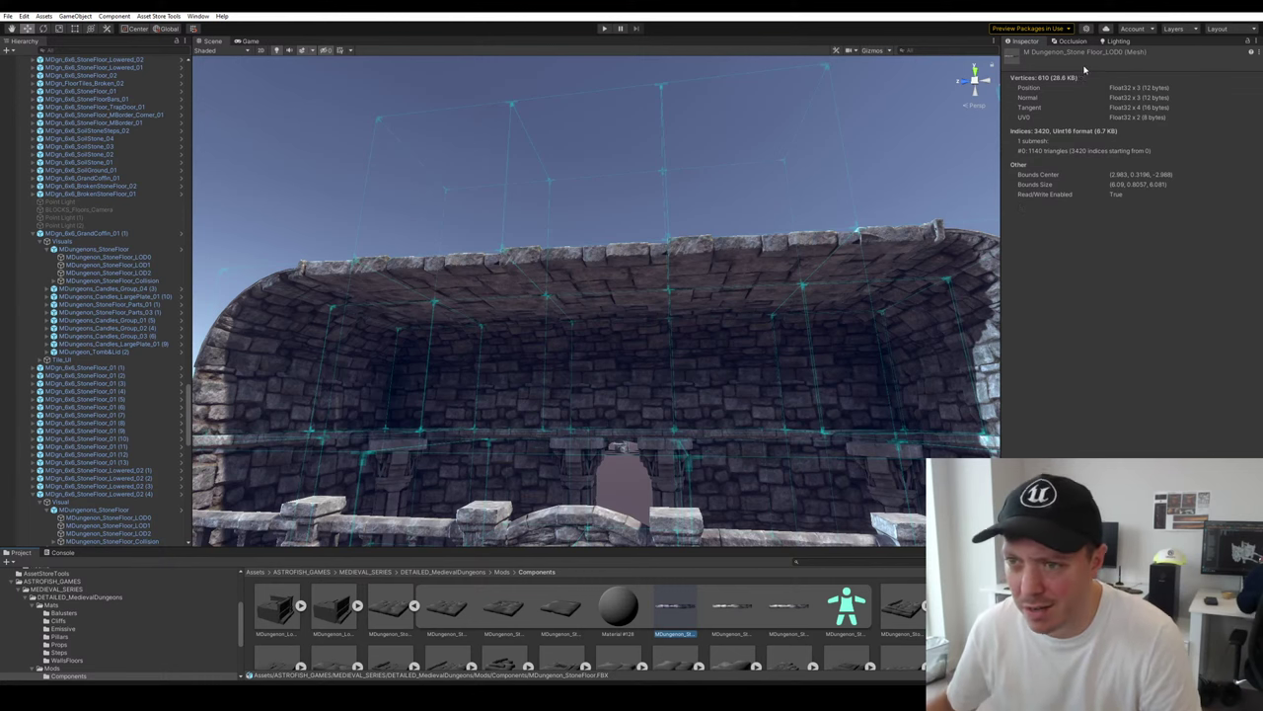
Examine the stone floor model's LOD parts and browse the other dungeon models in the Components folder
left_click(744, 285)
left_click(764, 248)
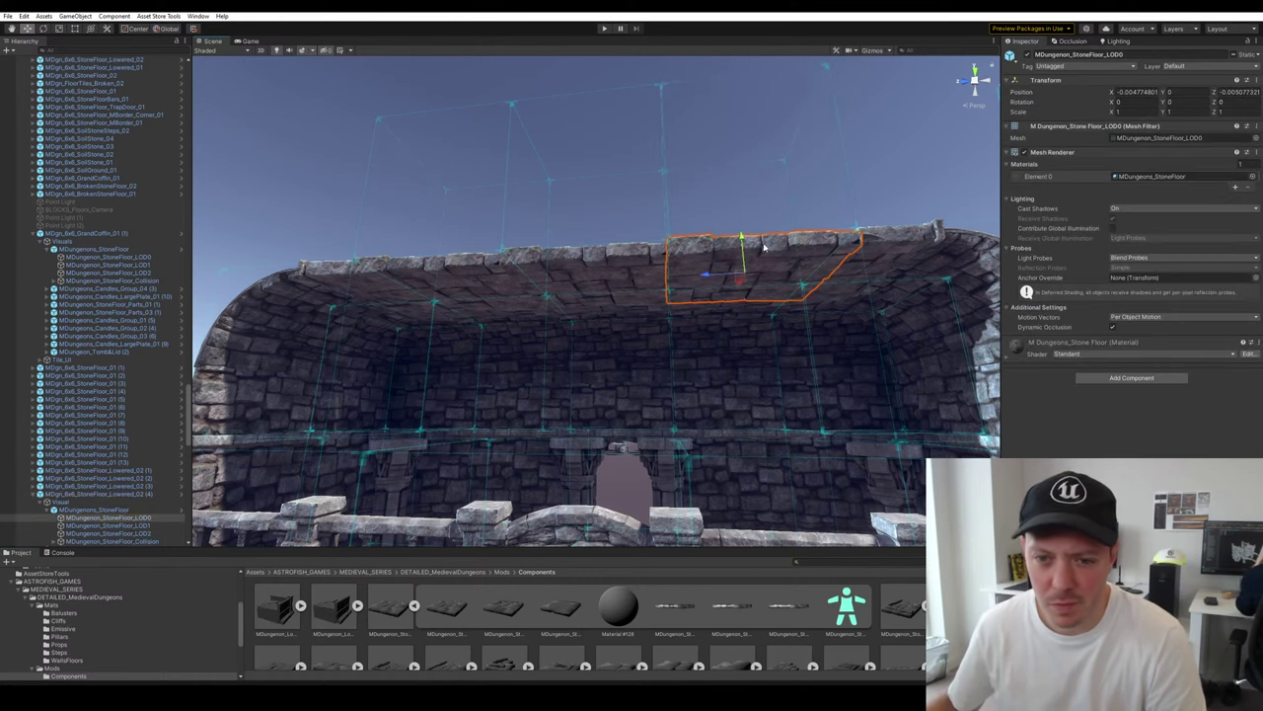
left_click(879, 180)
right_click_drag(794, 312, 834, 298)
left_click_drag(834, 299, 799, 307, "alt")
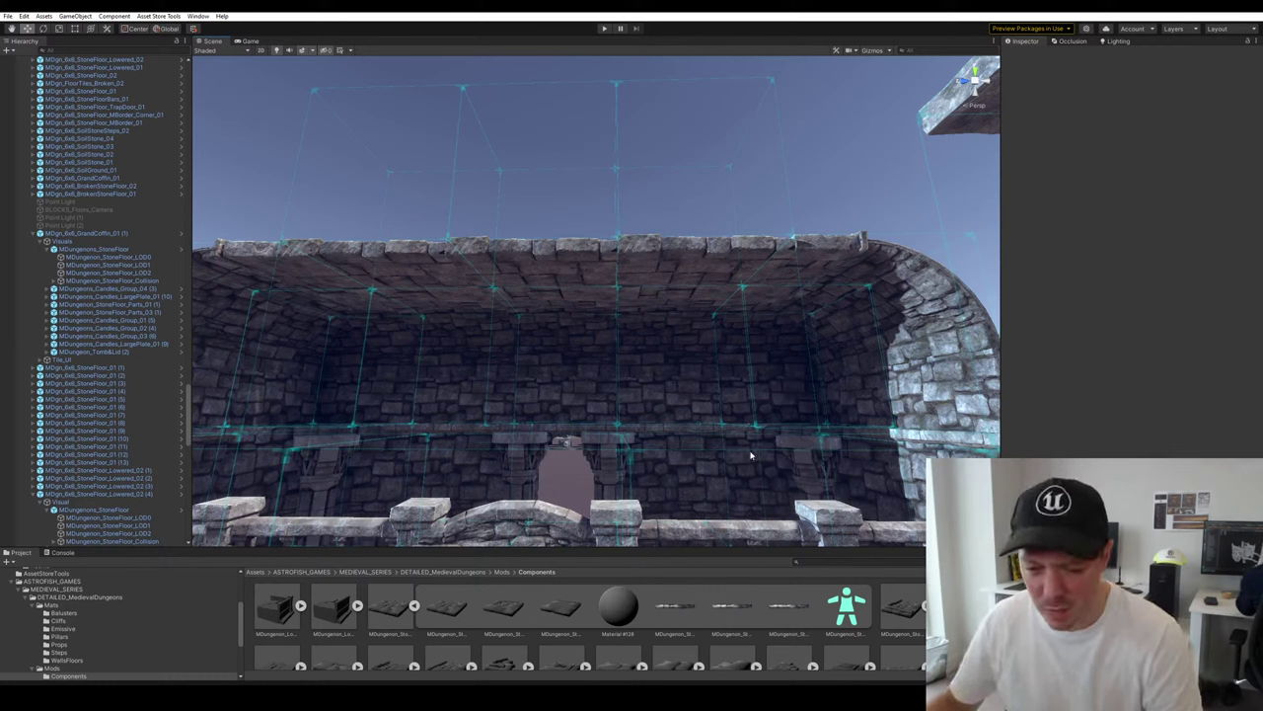
left_click(561, 607)
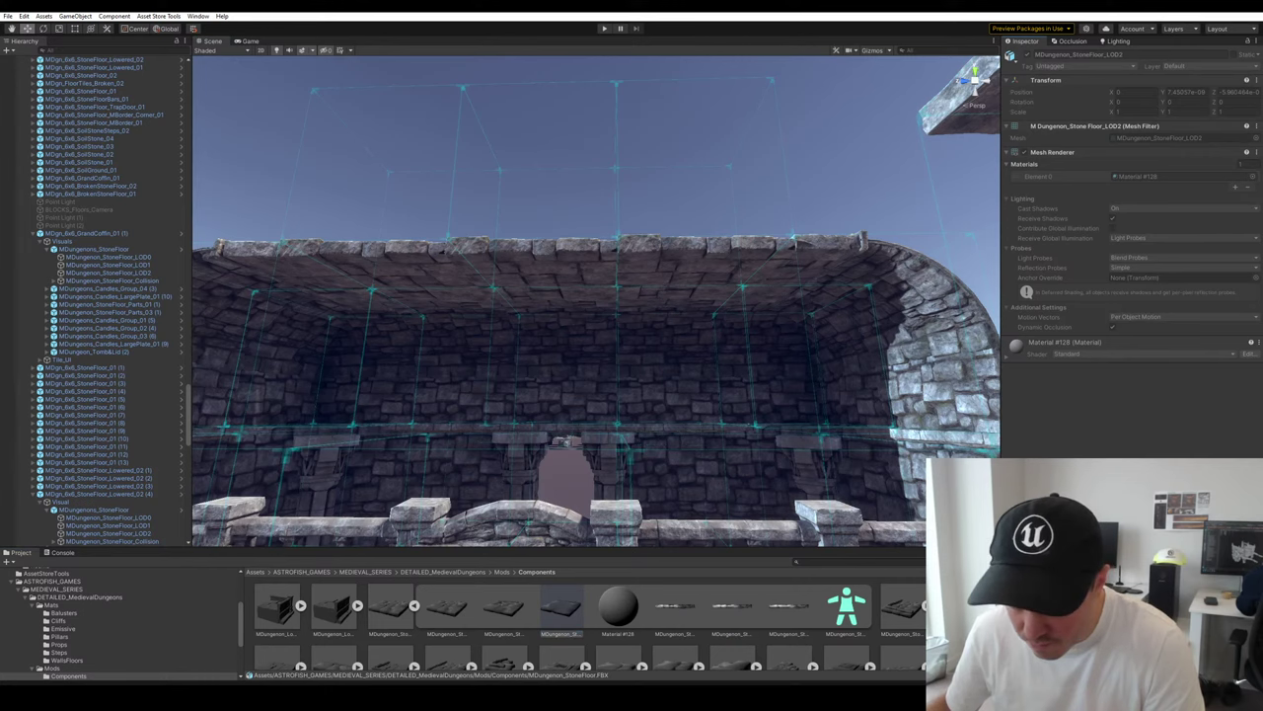
left_click(414, 606)
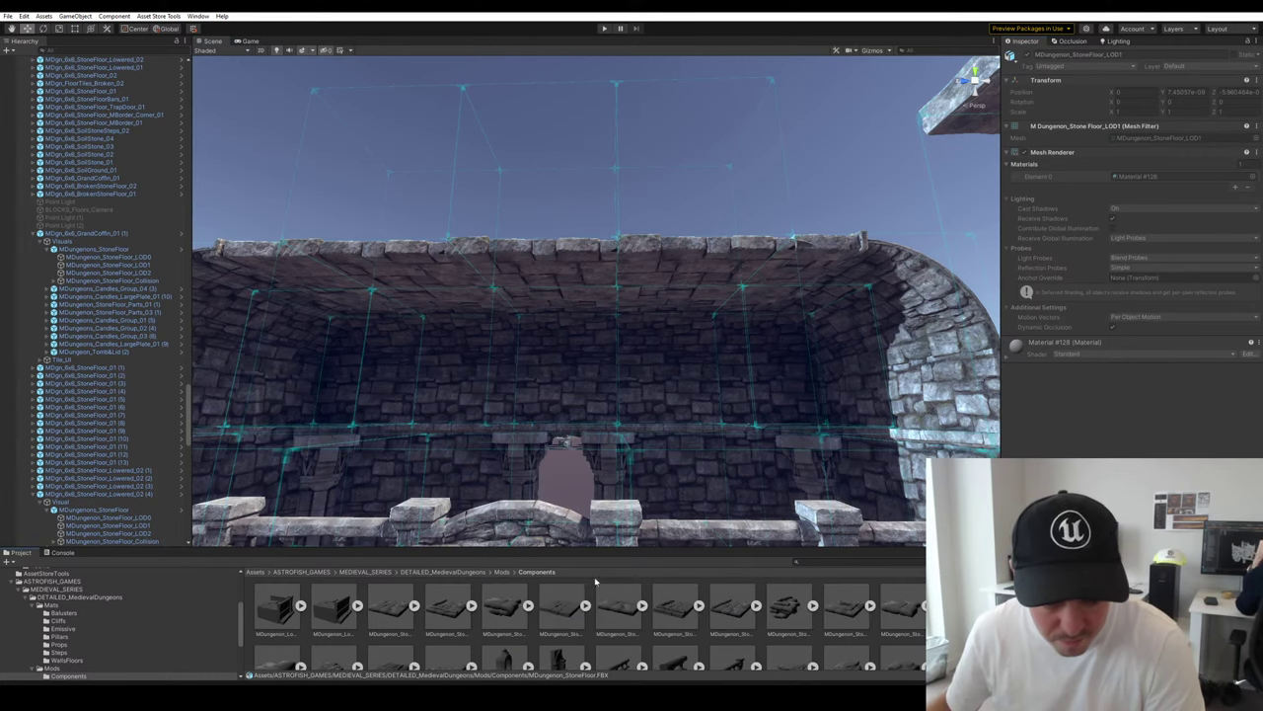
left_click_drag(647, 545, 632, 399)
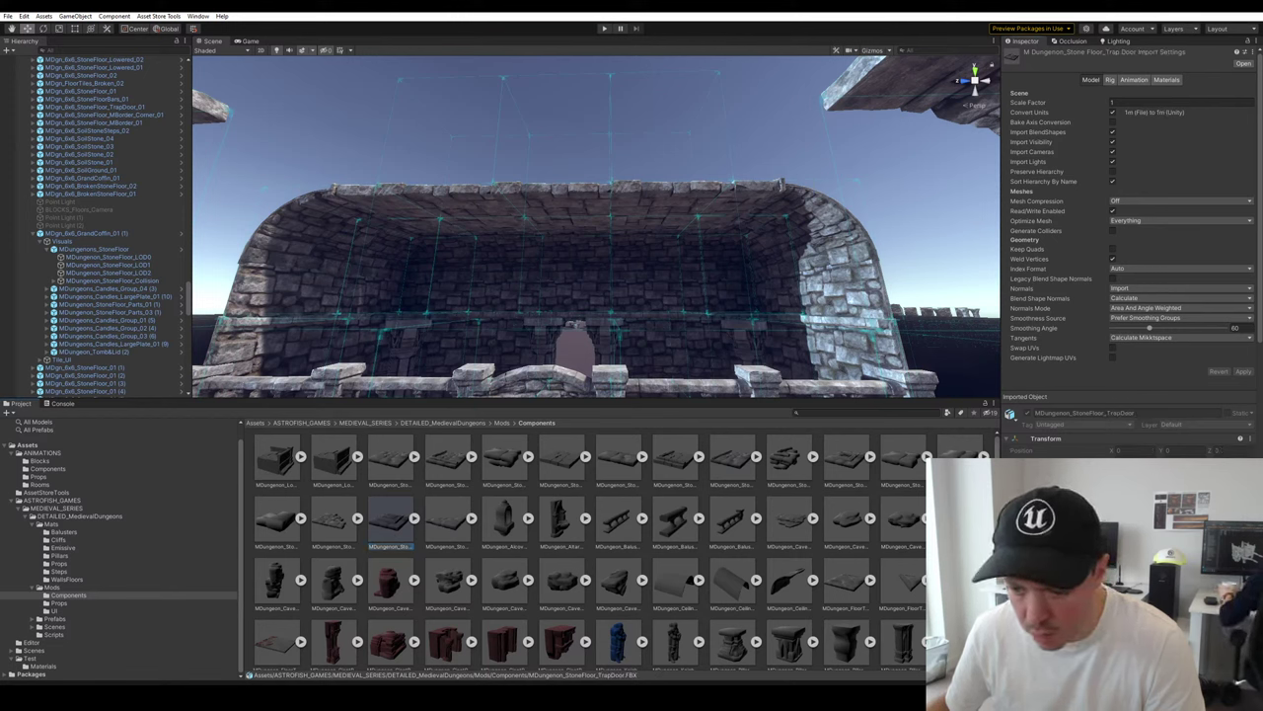
scroll(635, 604, "down", 3)
scroll(656, 589, "up", 3)
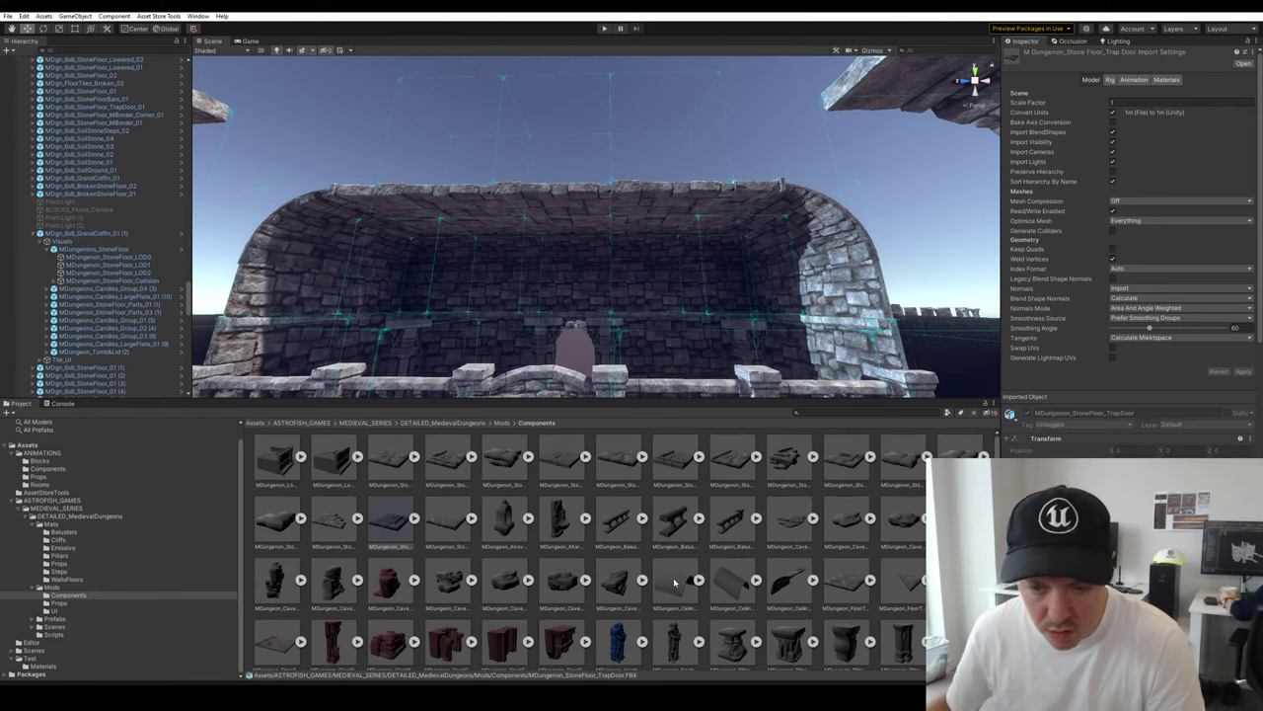
left_click_drag(760, 398, 760, 533)
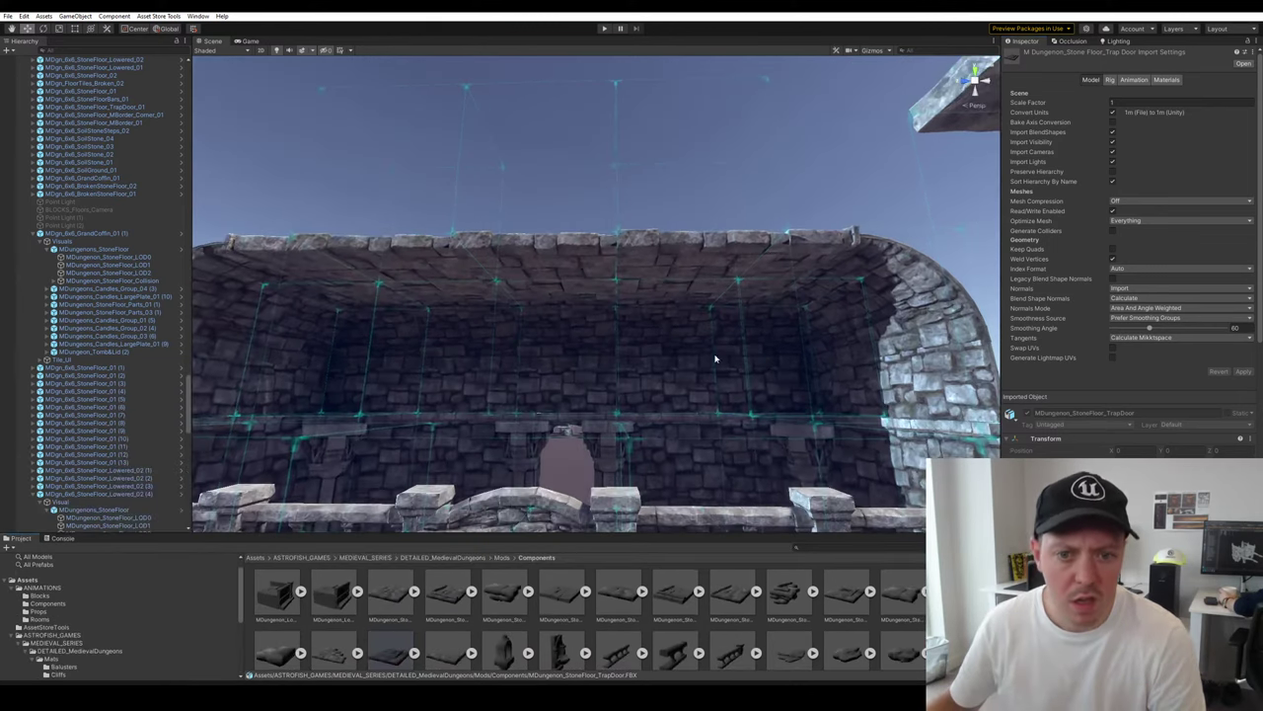
Select the row of three ceiling tiles, duplicate it and place the copies alongside at X 37.43417
right_click_drag(716, 358, 711, 314)
left_click(710, 314)
key("f")
left_click_drag(750, 417, 798, 403, "alt")
left_click(838, 274)
right_click_drag(838, 275, 628, 279)
left_click(717, 302)
left_click(375, 319, "ctrl")
left_click(375, 319, "ctrl")
left_click(315, 340)
left_click(440, 318, "ctrl")
left_click(671, 302, "ctrl")
key("ctrl+d")
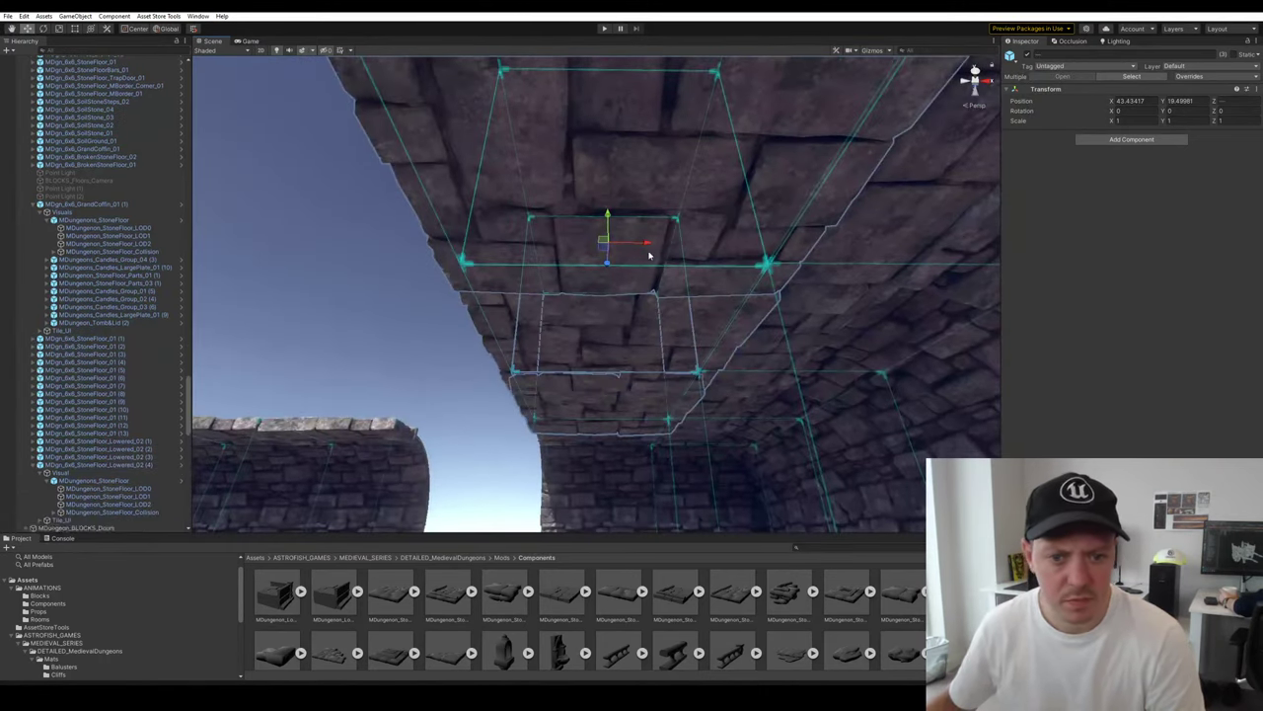
left_click_drag(649, 254, 445, 242, "ctrl")
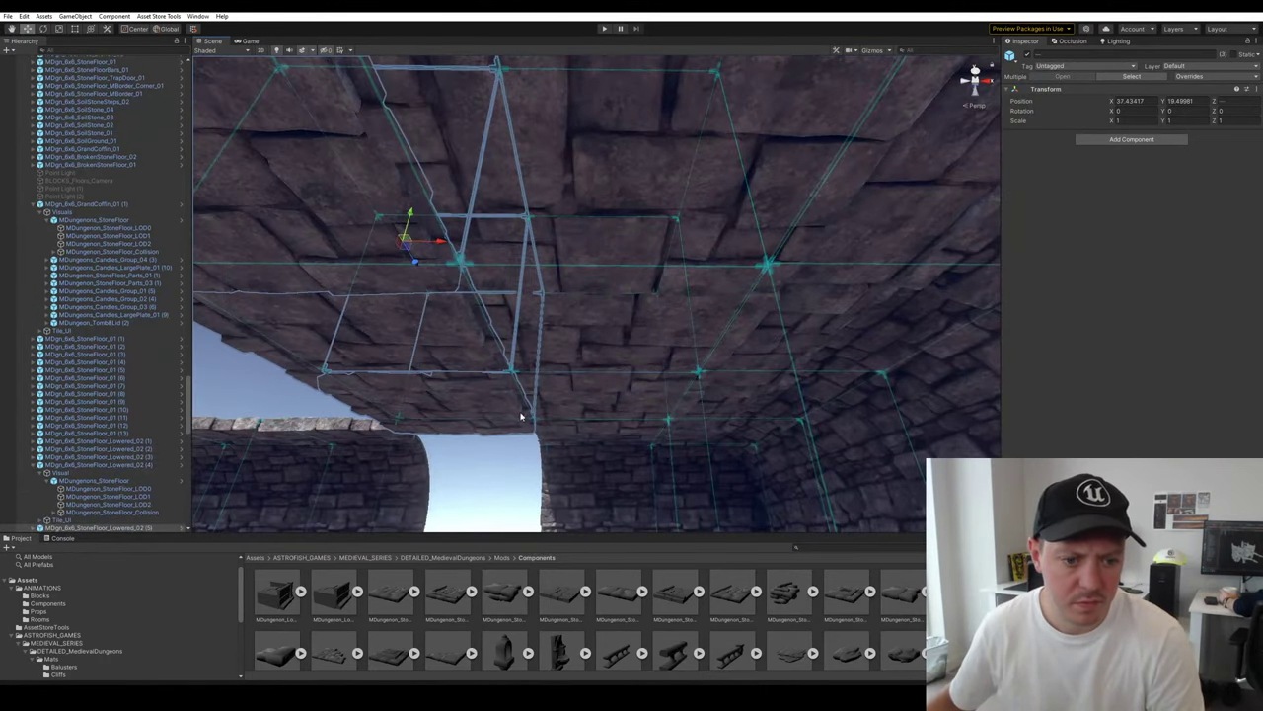
Duplicate the three-tile ceiling row again and place the copies one tile further along the roof
right_click_drag(521, 415, 517, 411)
key("a")
key("ctrl+d")
left_click_drag(757, 274, 620, 264, "ctrl")
Add the neighbouring rows of ceiling tiles to the selection, duplicate them and move the copies further over the open roof
right_click_drag(644, 325, 649, 269)
left_click(750, 318, "shift")
left_click(713, 415, "shift")
key("ctrl+d")
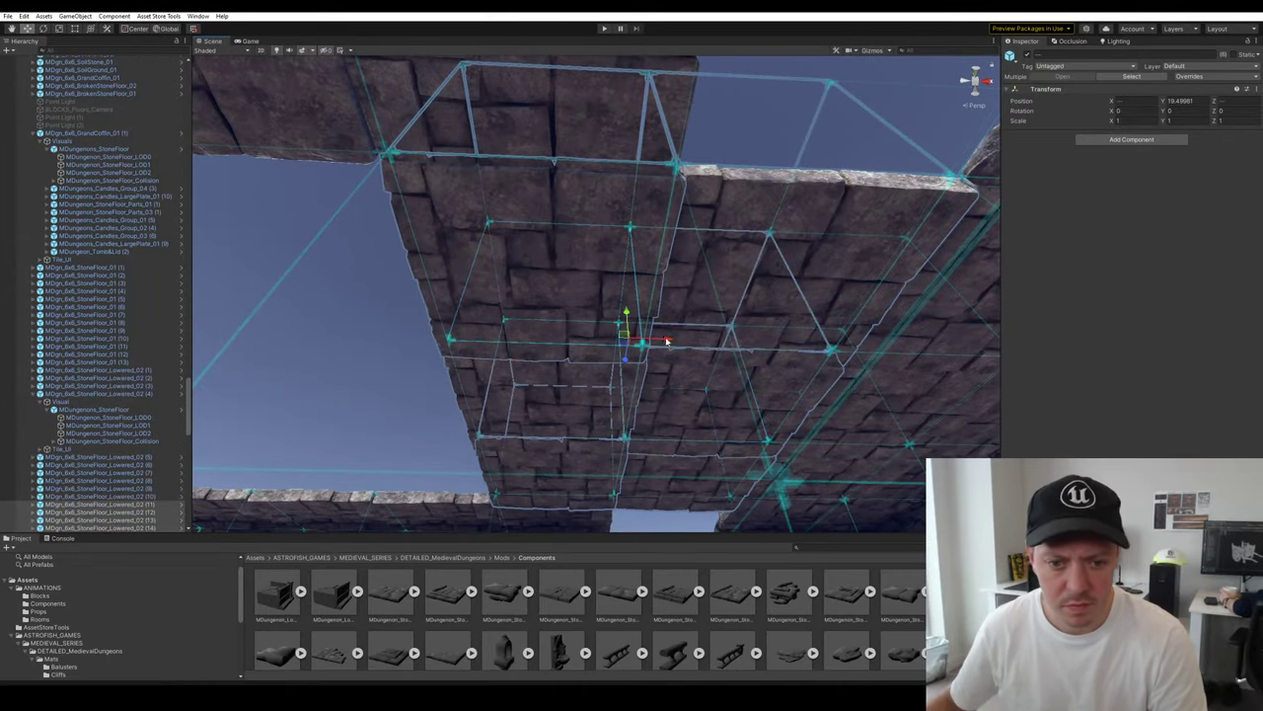
left_click_drag(666, 340, 409, 336)
Duplicate the ceiling tiles bordering the remaining gap and move the copies across to close it
mouse_move(399, 340)
right_mouse_down()
mouse_move(389, 362)
mouse_move(408, 358)
right_mouse_up()
left_click(626, 297)
left_click(647, 395, "shift")
key("ctrl+d")
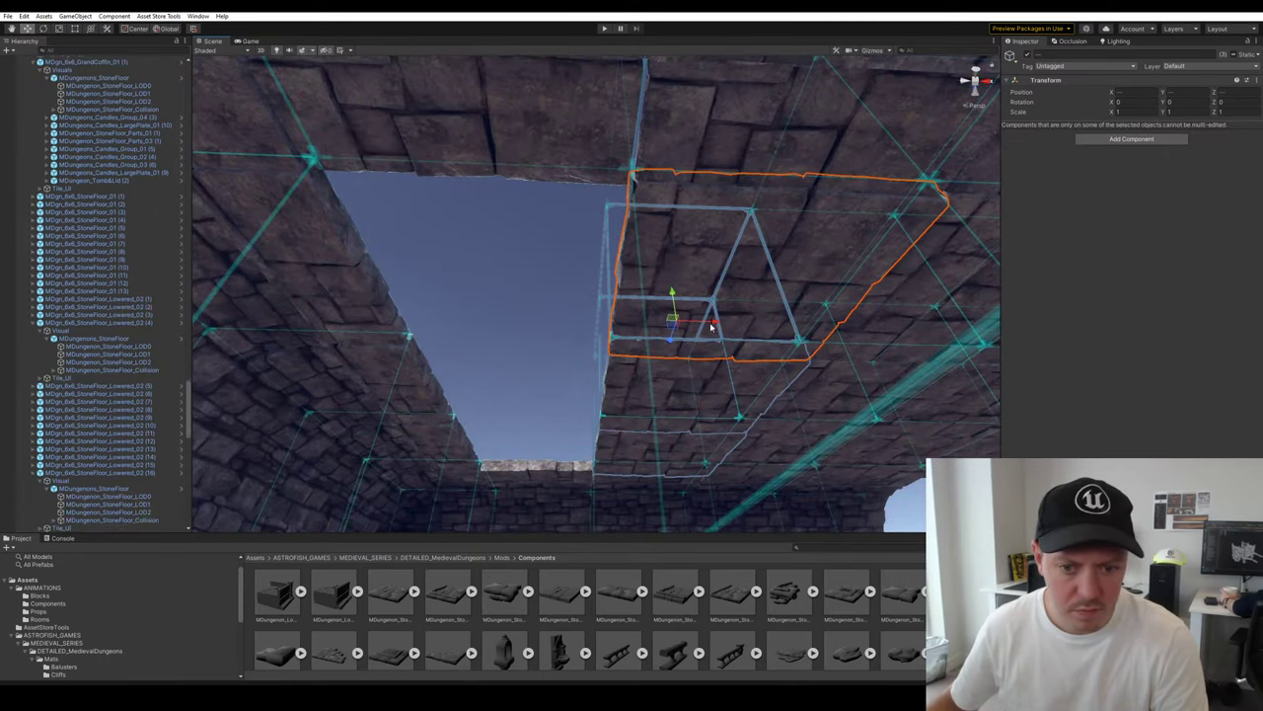
left_click_drag(714, 320, 568, 319)
left_click_drag(667, 381, 789, 420)
Duplicate the WallArchFloor_T block beside the knight statue and move the copy along the wall to X -41.35561
right_click_drag(790, 420, 279, 431)
left_click(488, 348)
right_click_drag(489, 348, 844, 355)
left_click(731, 327)
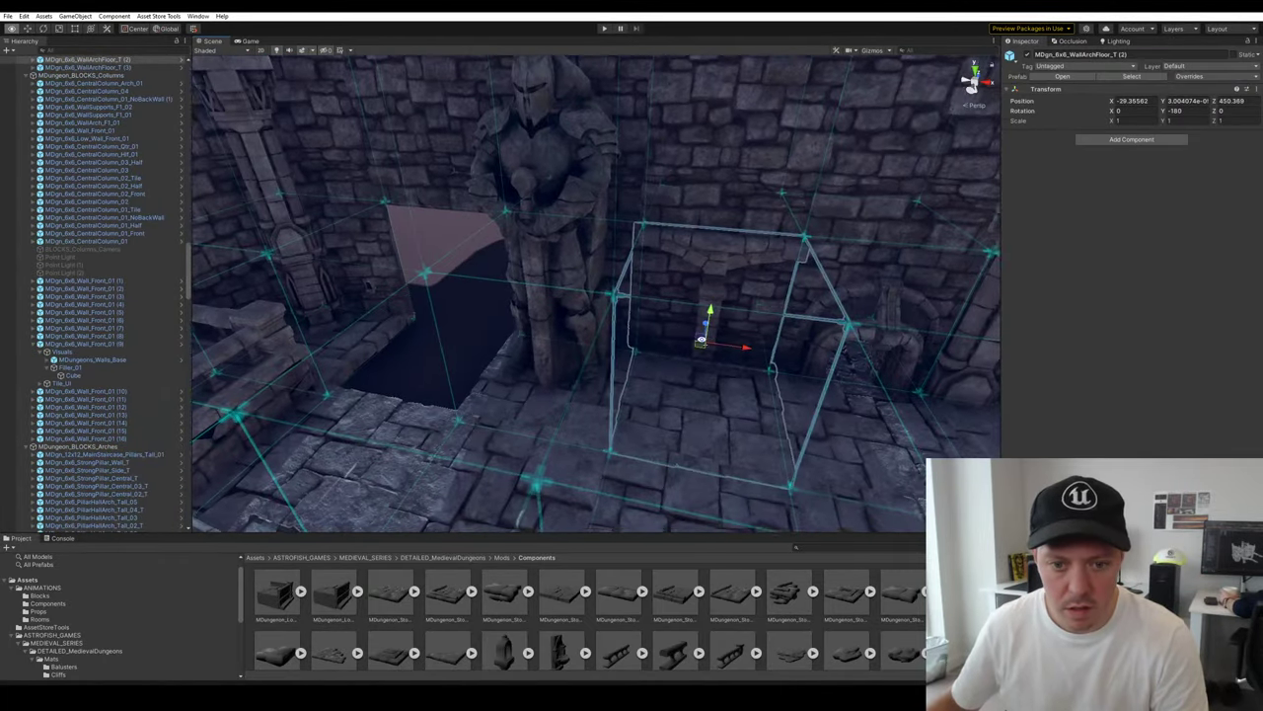
right_click_drag(731, 327, 856, 330)
left_click_drag(900, 290, 616, 272)
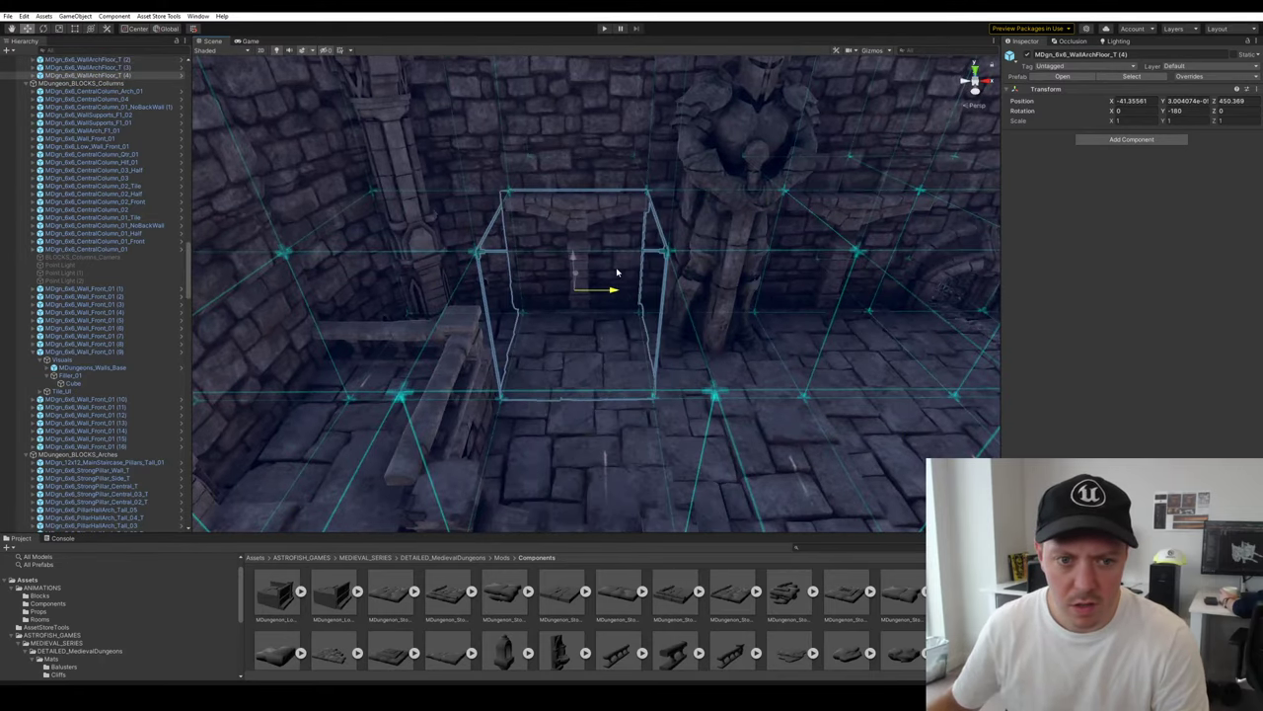
left_click(859, 365)
Collapse all expanded block groups in the scene hierarchy down to their top-level entries
right_click_drag(859, 365, 809, 361)
right_click_drag(562, 322, 598, 336)
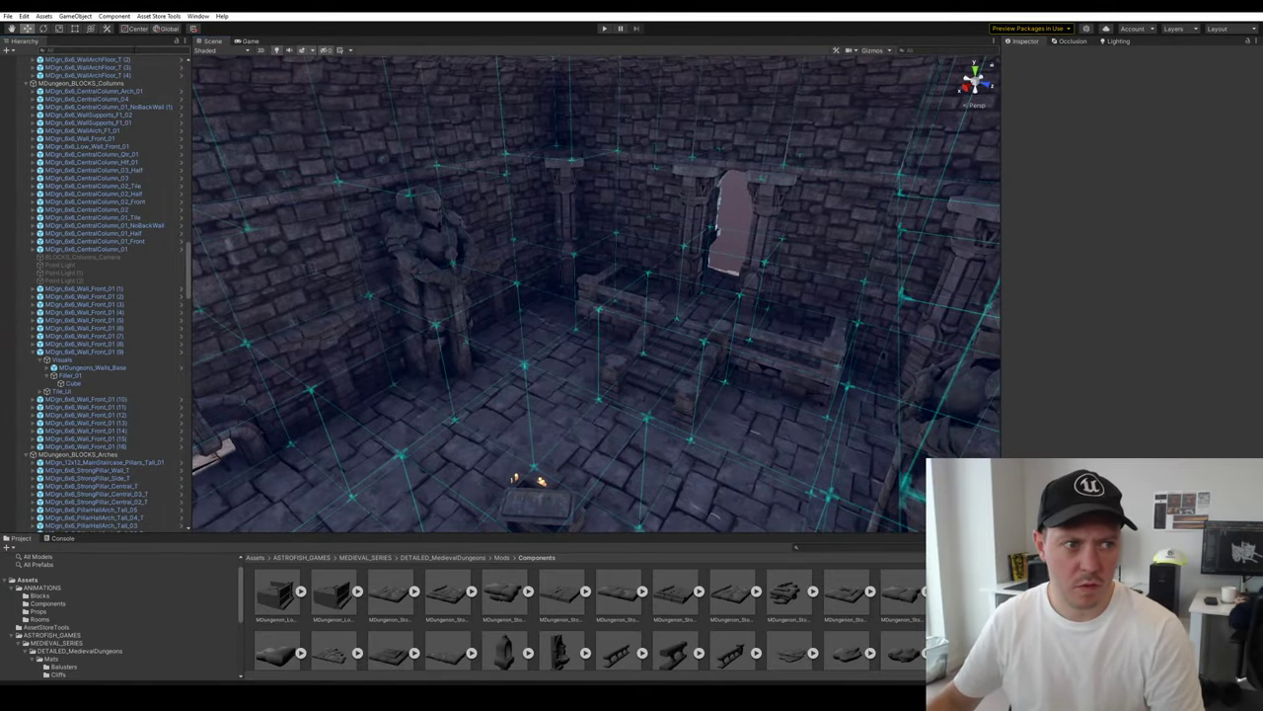
right_click_drag(567, 213, 558, 205)
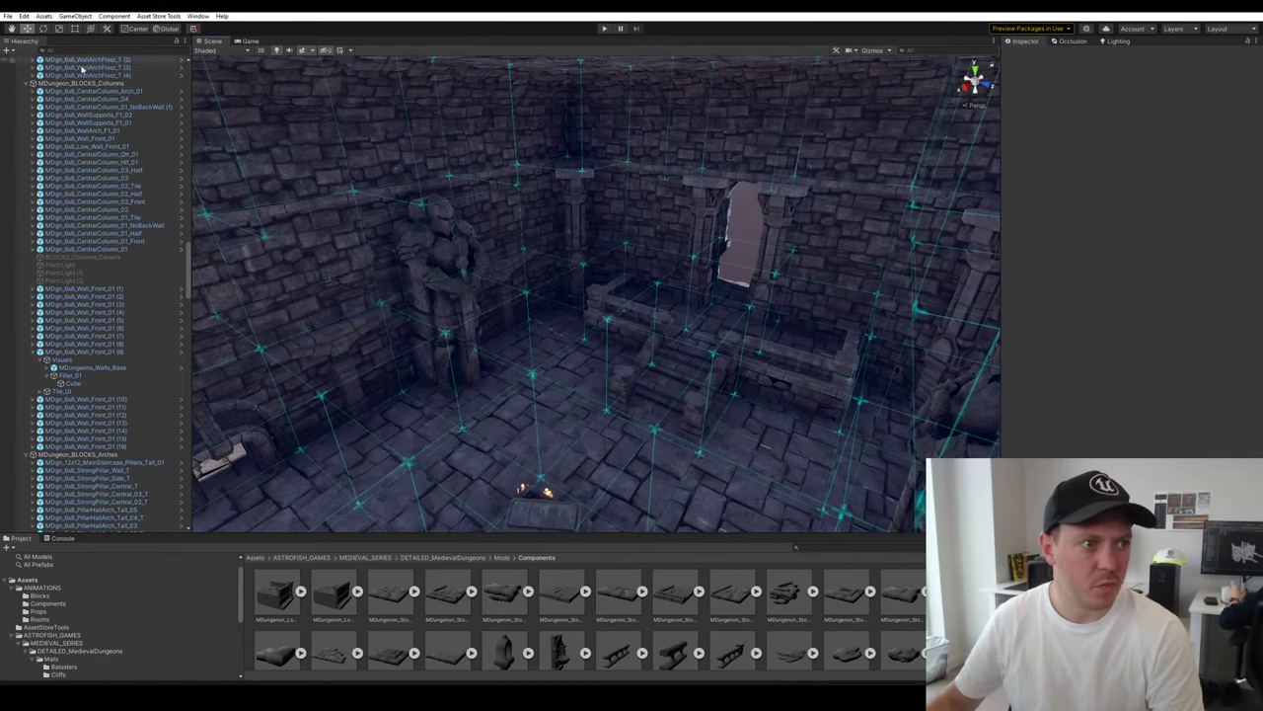
left_click(26, 83)
left_click_drag(189, 294, 191, 280)
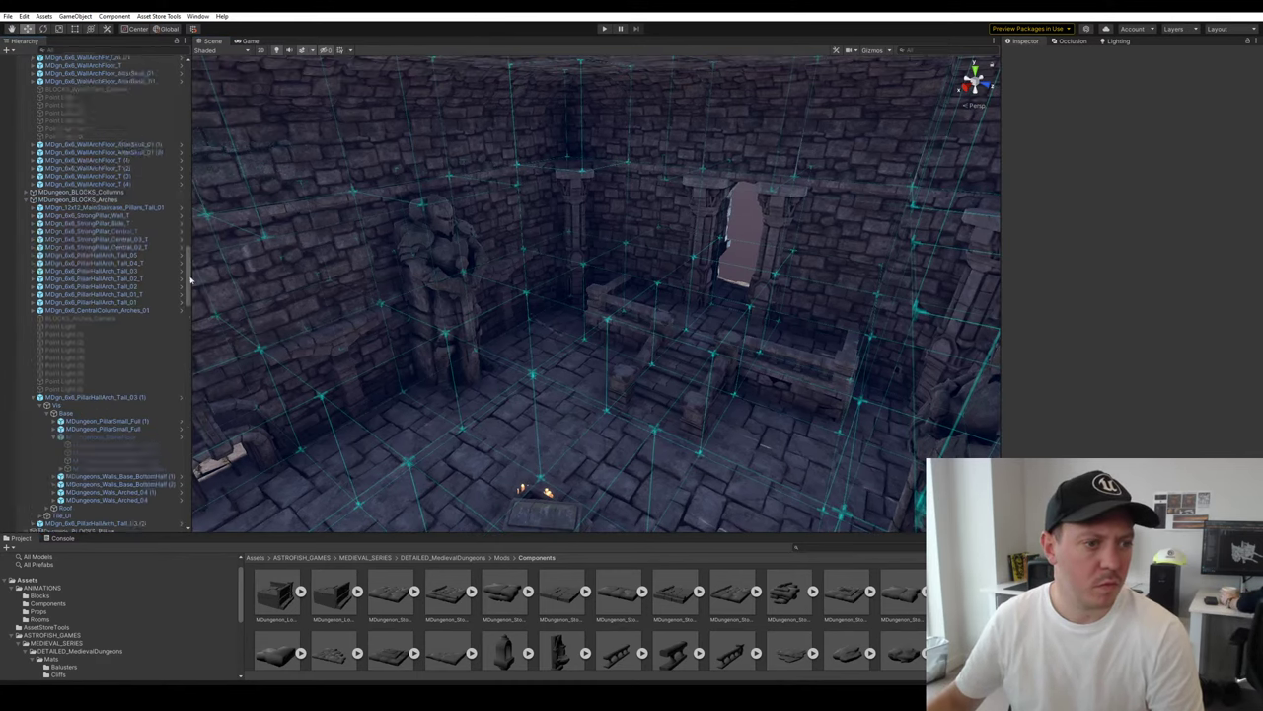
scroll(191, 280, "up", 10)
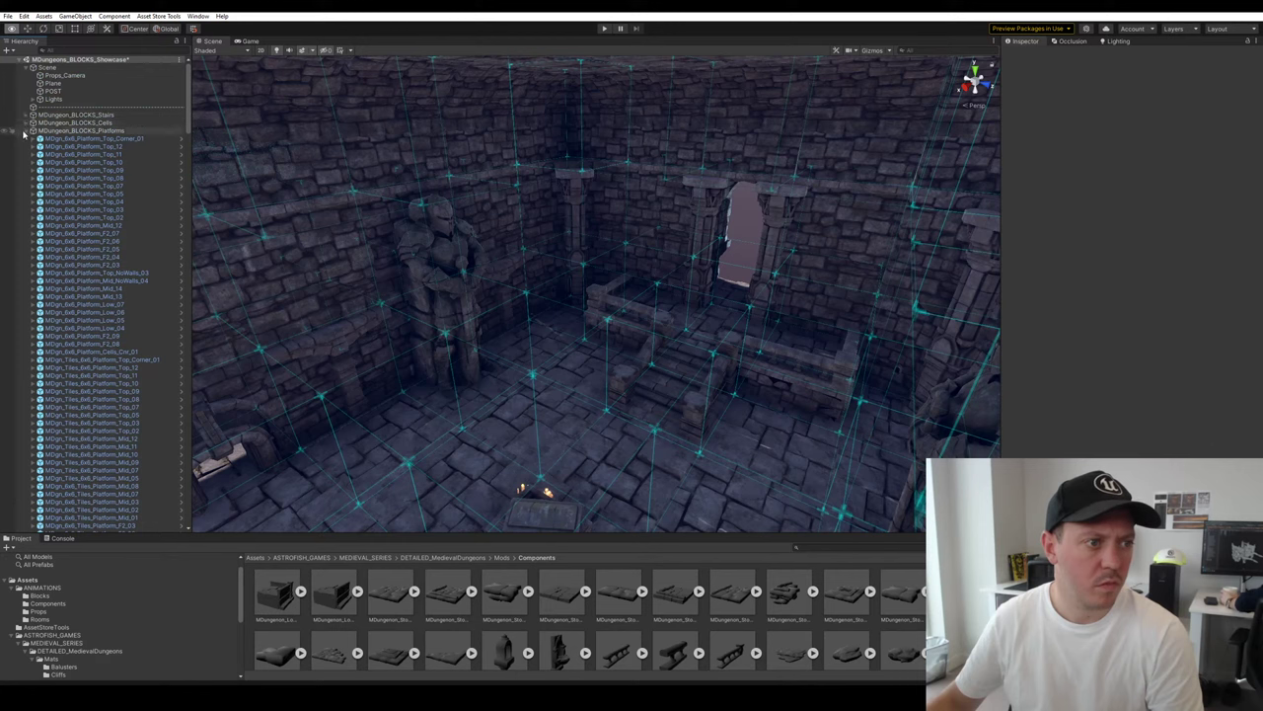
left_click(24, 59, "alt")
left_click(25, 59)
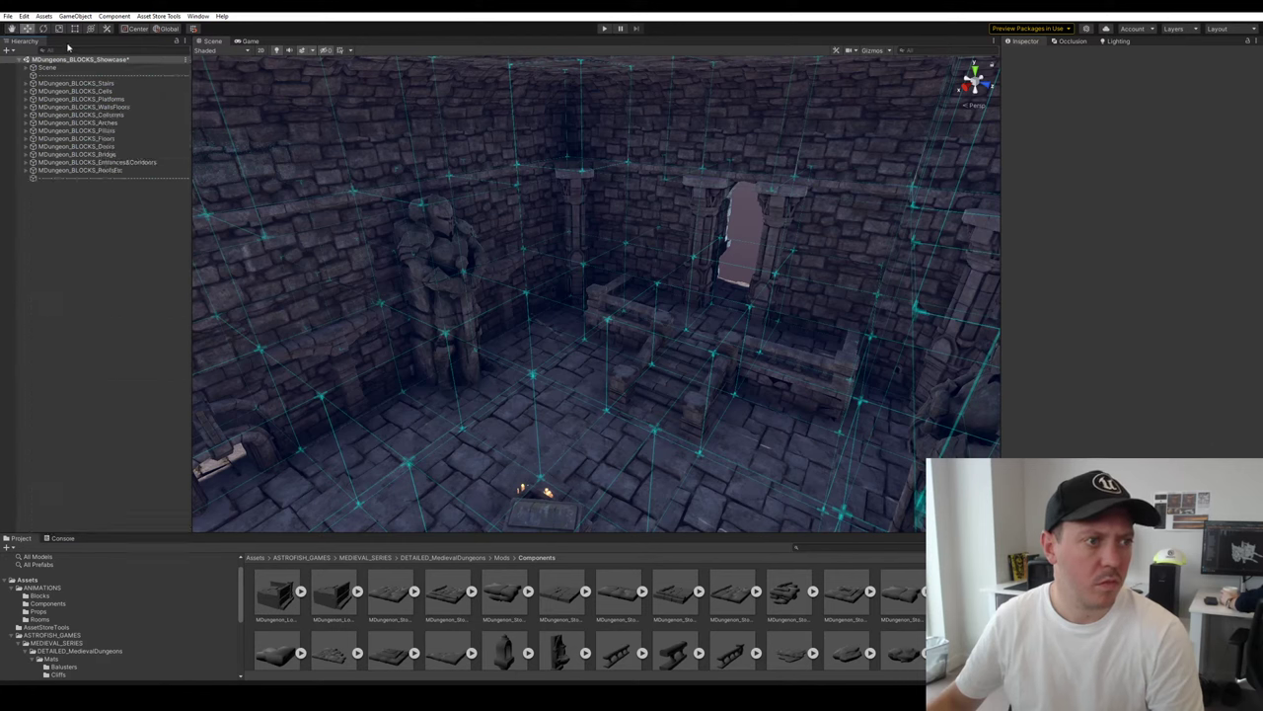
Add a reflection probe inside the dungeon hall and set its type to Realtime
left_click(75, 15)
mouse_move(104, 94)
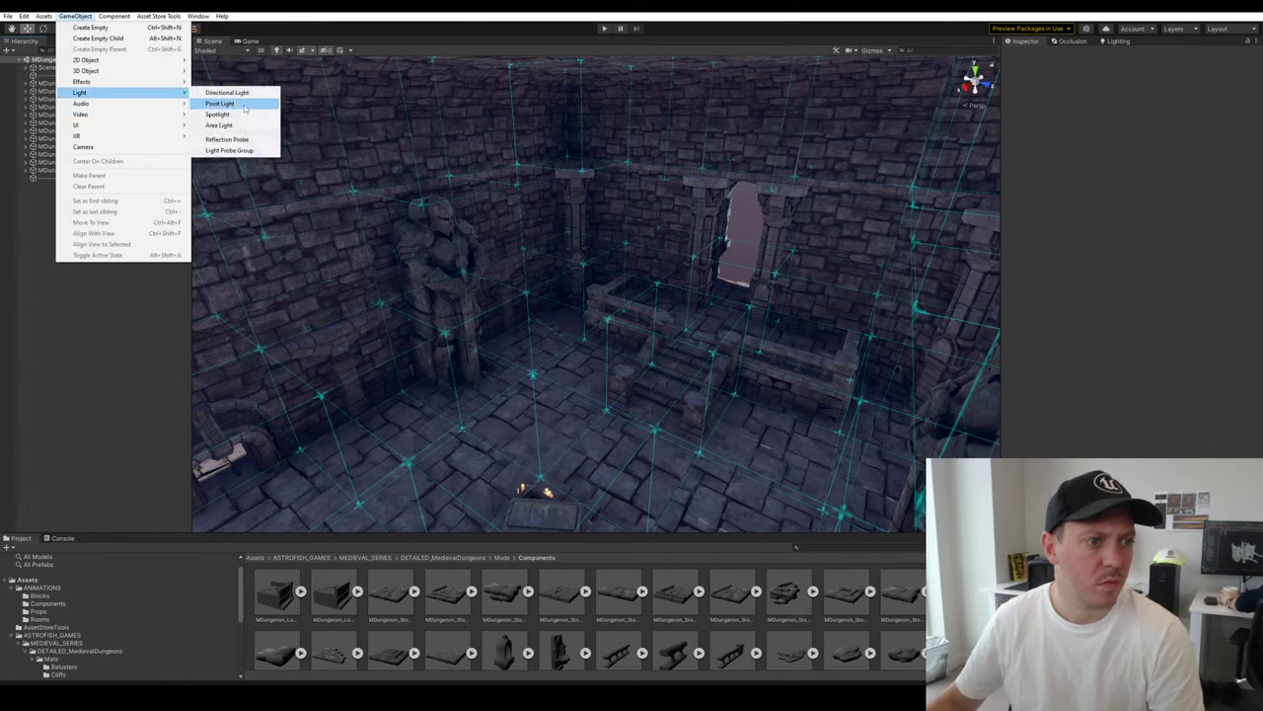
left_click(227, 141)
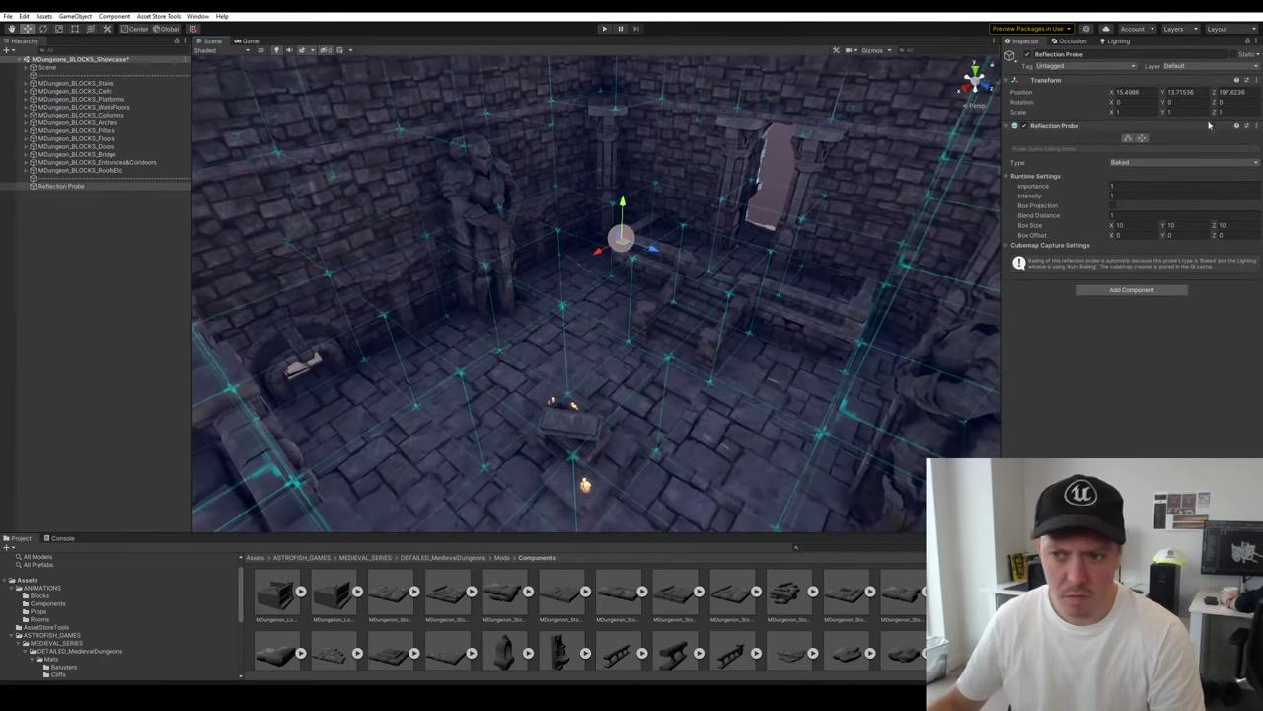
left_click(1137, 164)
left_click(1125, 191)
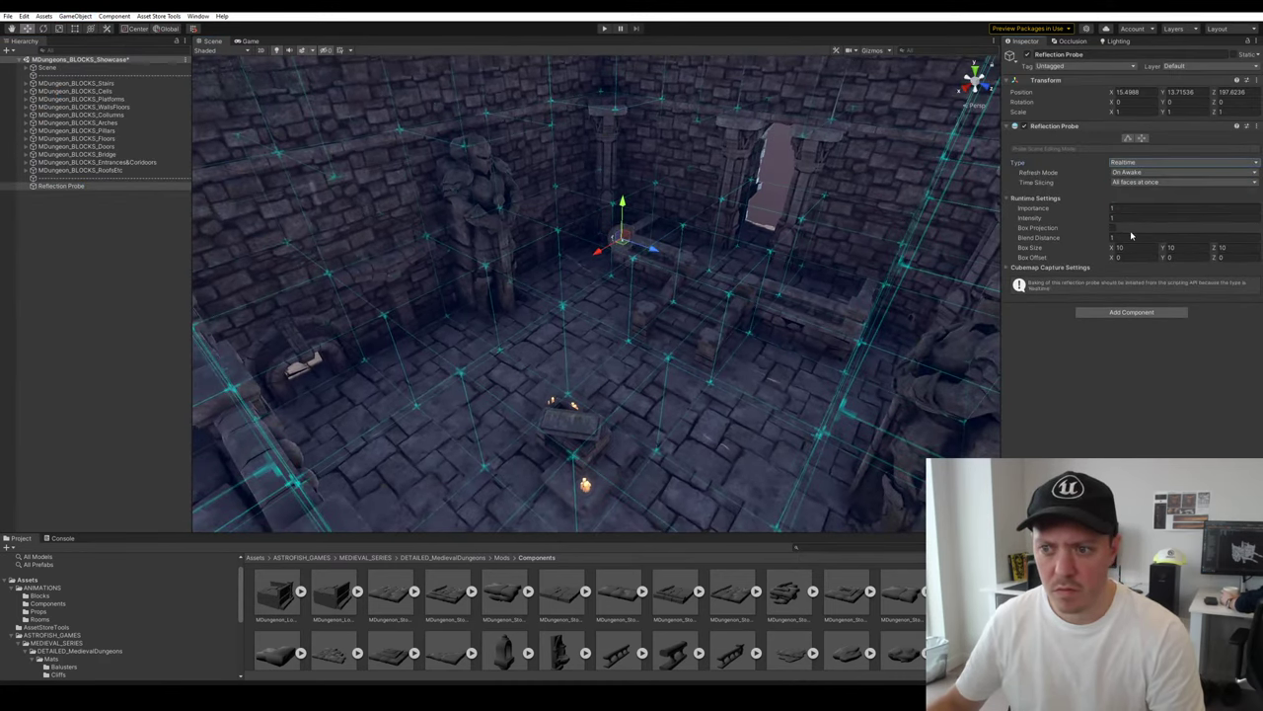
Set the reflection probe's box size to 30 on X, Y and Z
left_click(1120, 247)
type("30")
key("Tab")
type("30")
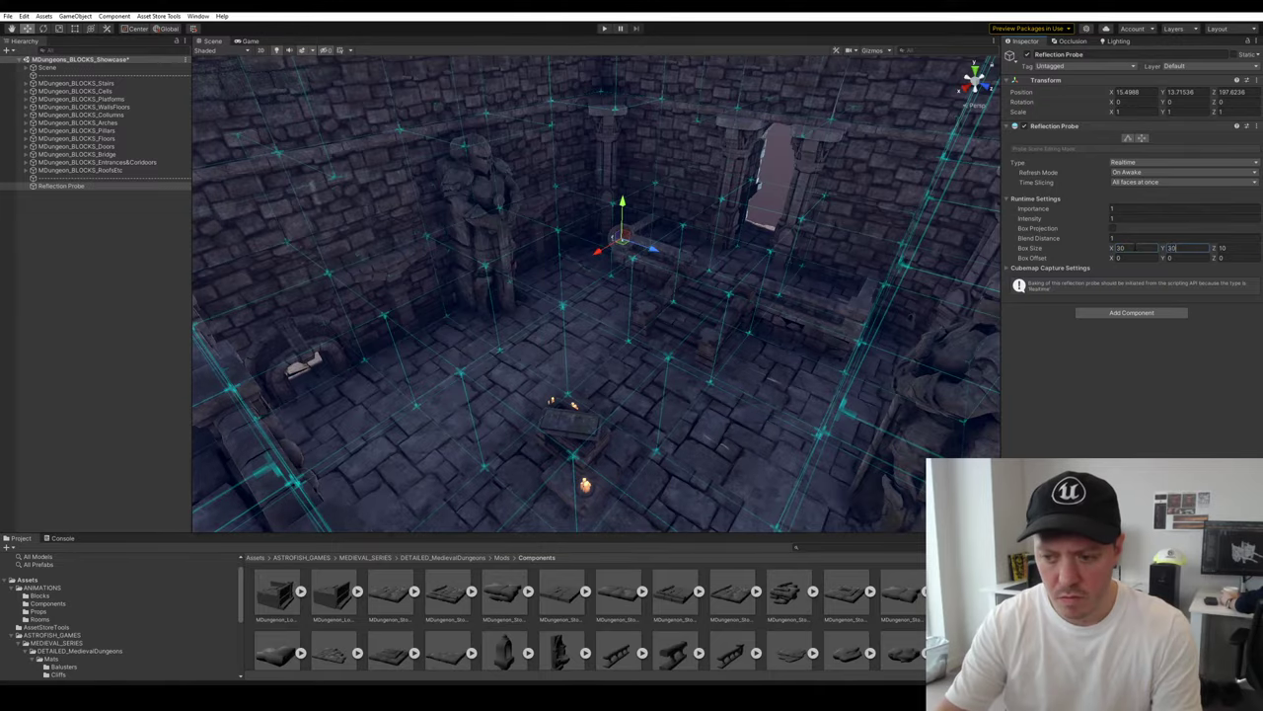
key("Tab")
type("30")
Shift the reflection probe horizontally toward the hall's centre and delete the stray lowered stone floor block outside the walls
right_click_drag(707, 166, 612, 193)
key("s")
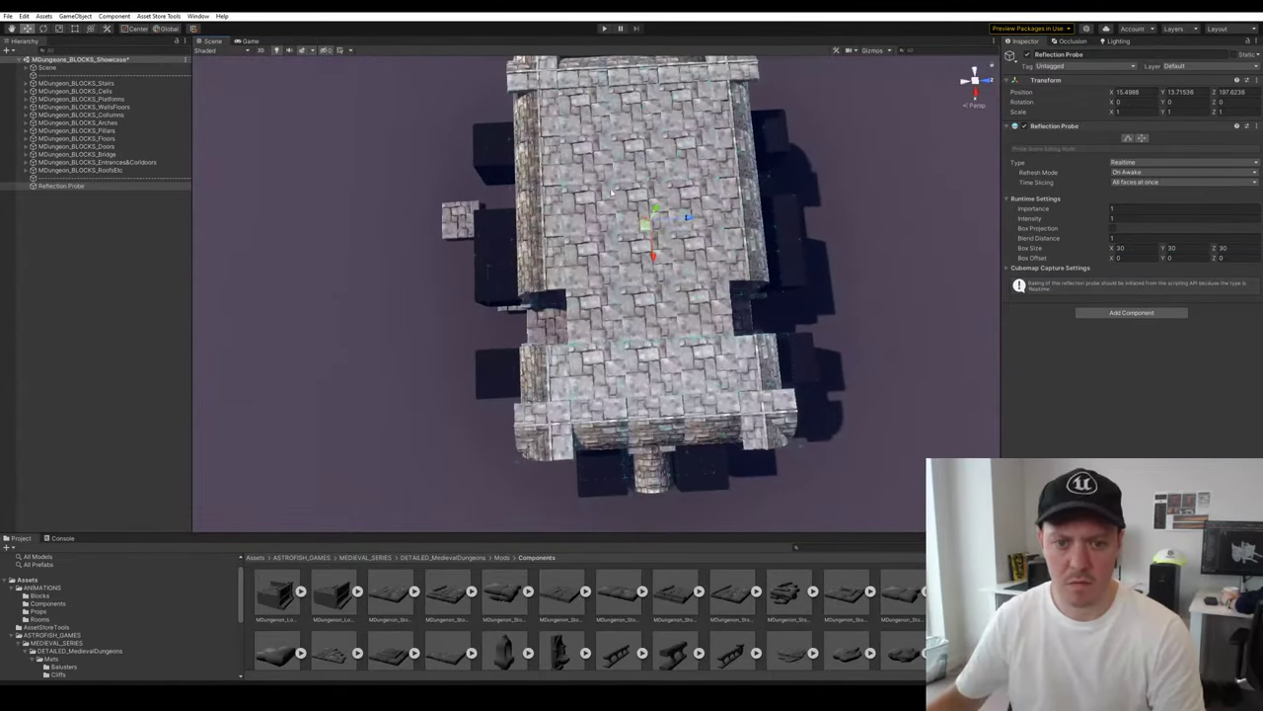
left_click_drag(655, 230, 637, 211)
left_click(453, 218)
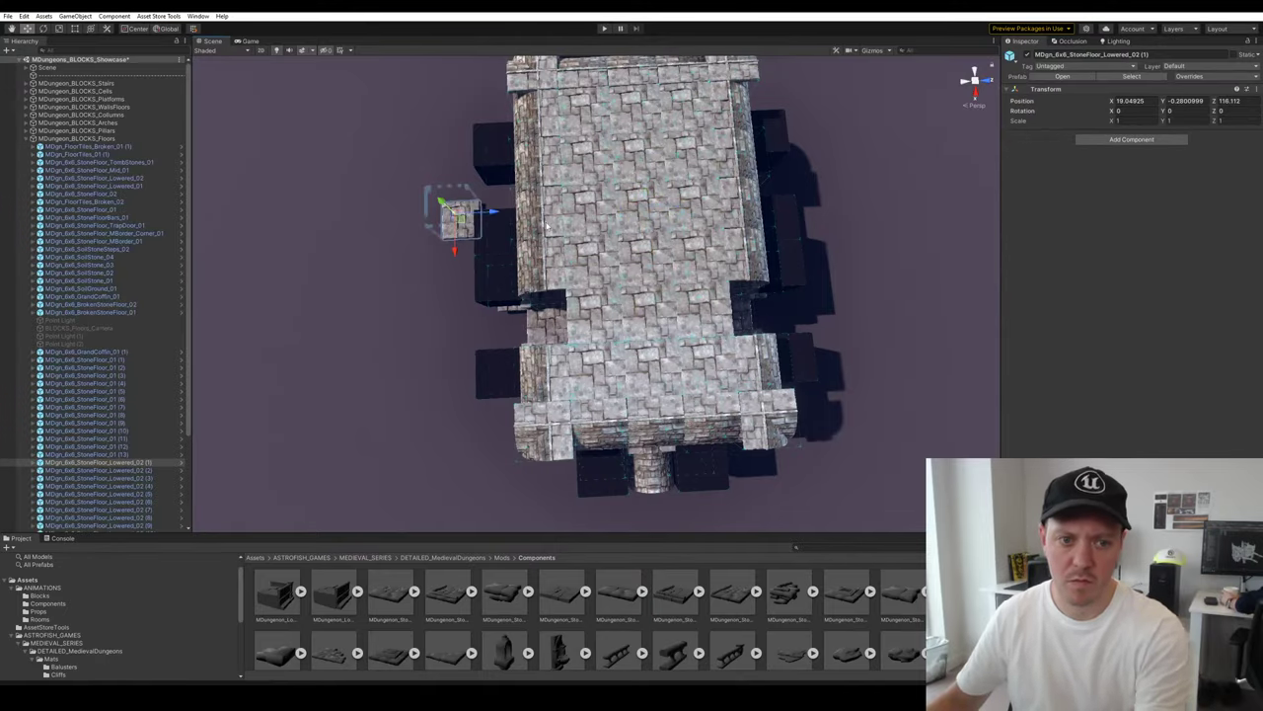
key("Delete")
Lower the reflection probe inside the dungeon hall to Y 11.51, at X 13.56 and Z 196.39
key("w")
right_click_drag(552, 224, 523, 119)
key("s")
key("w")
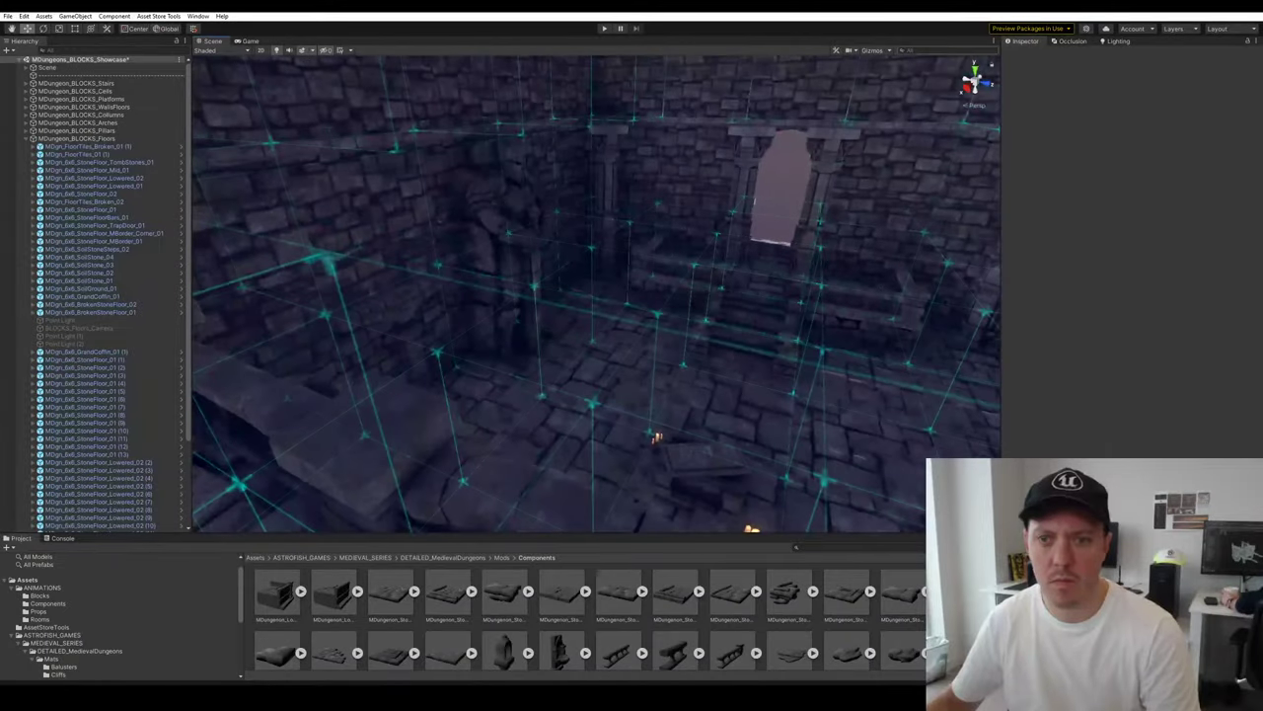
left_click(784, 169)
right_click_drag(785, 169, 638, 148)
left_click_drag(637, 152, 637, 220)
Collapse the MDungeon_BLOCKS_Floors group in the scene hierarchy
scroll(61, 118, "up", 4)
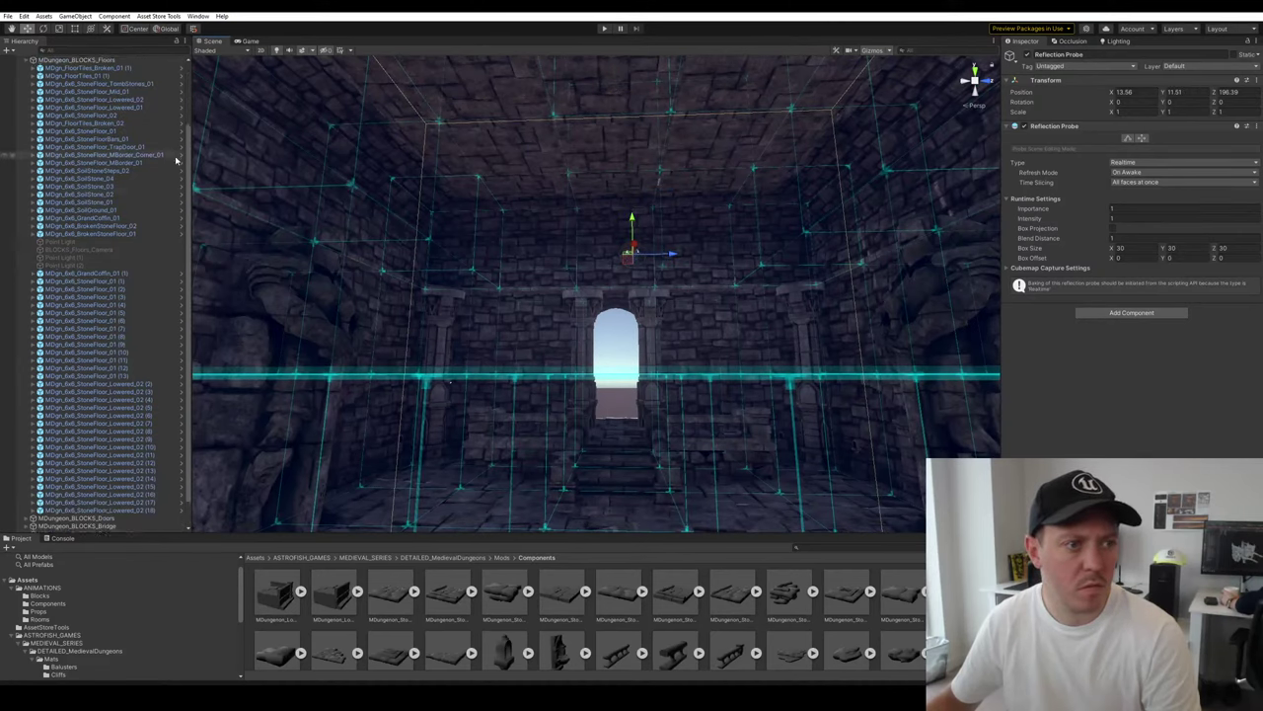
scroll(67, 113, "down", 1)
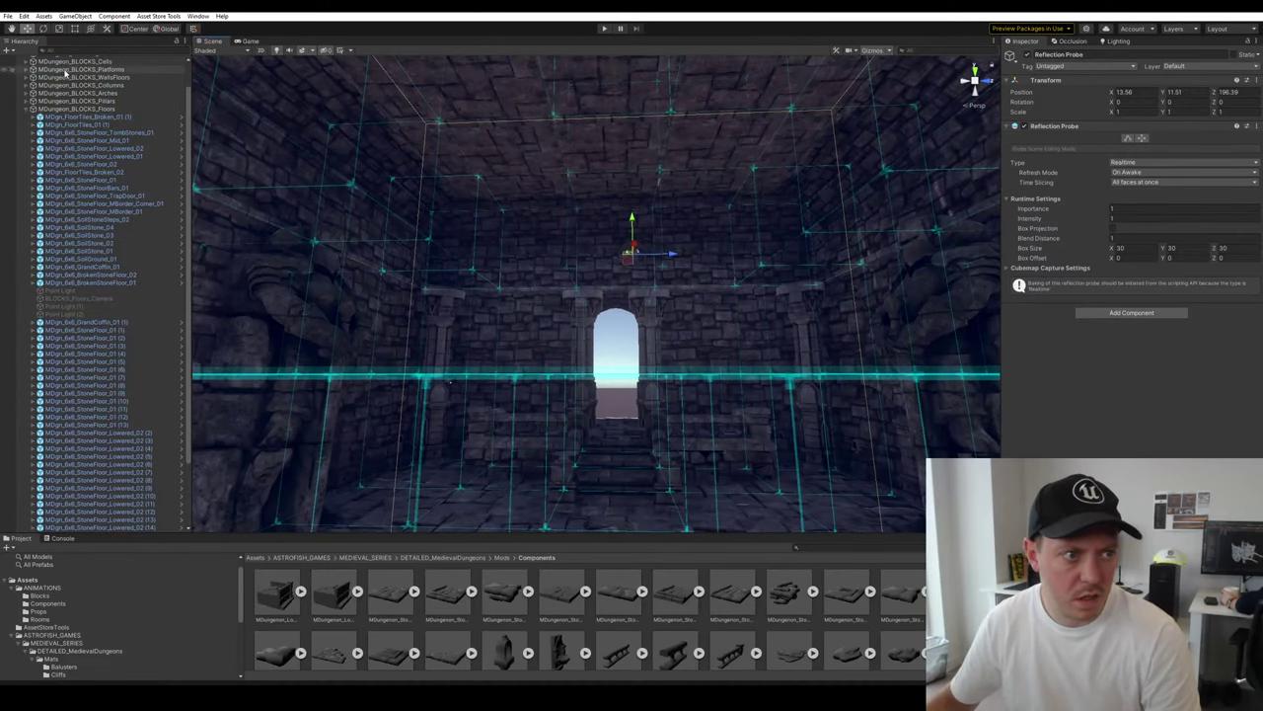
scroll(99, 80, "up", 1)
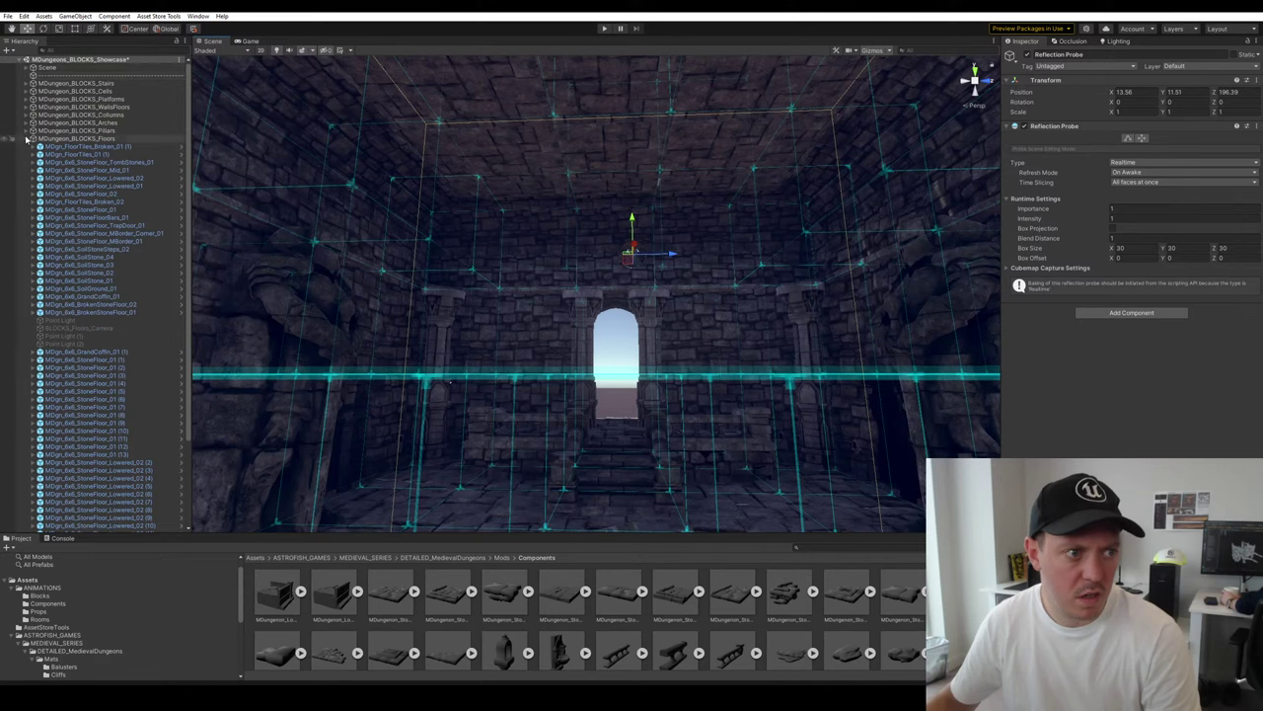
left_click(26, 139)
Add a point light game object to the MDungeons_BLOCKS_Showcase scene
right_click(71, 61)
mouse_move(111, 179)
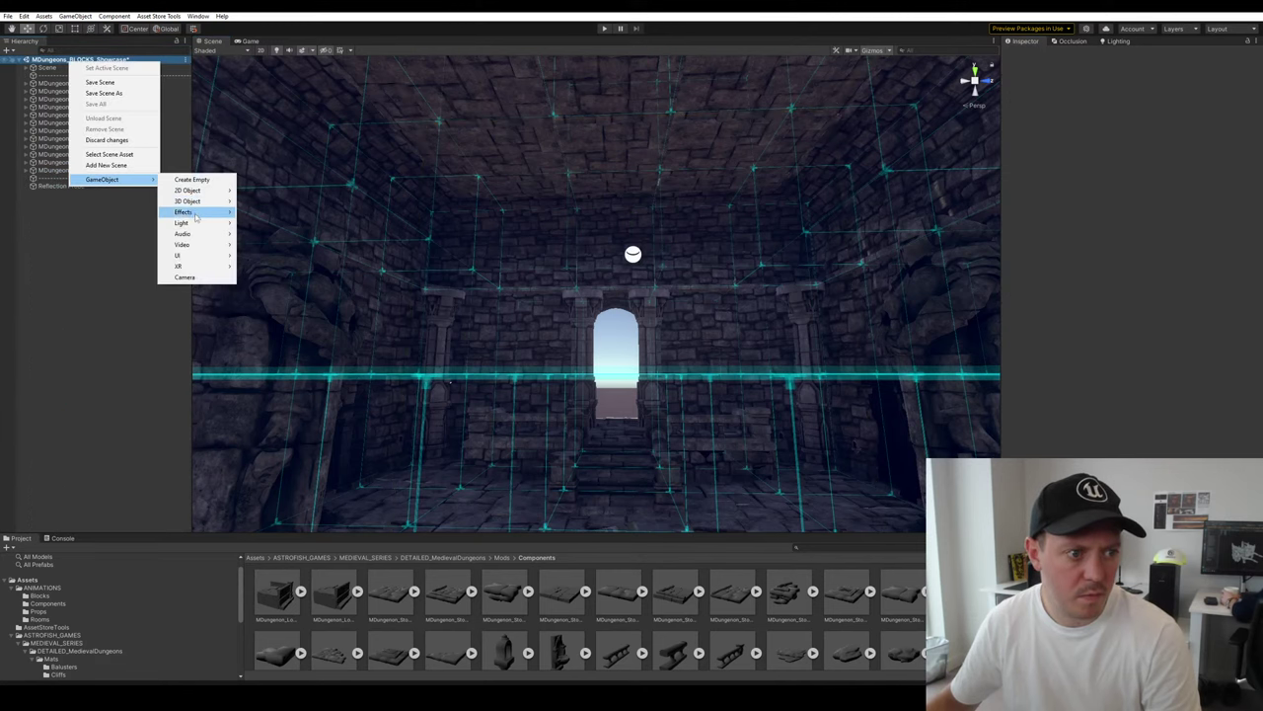
mouse_move(198, 222)
left_click(274, 235)
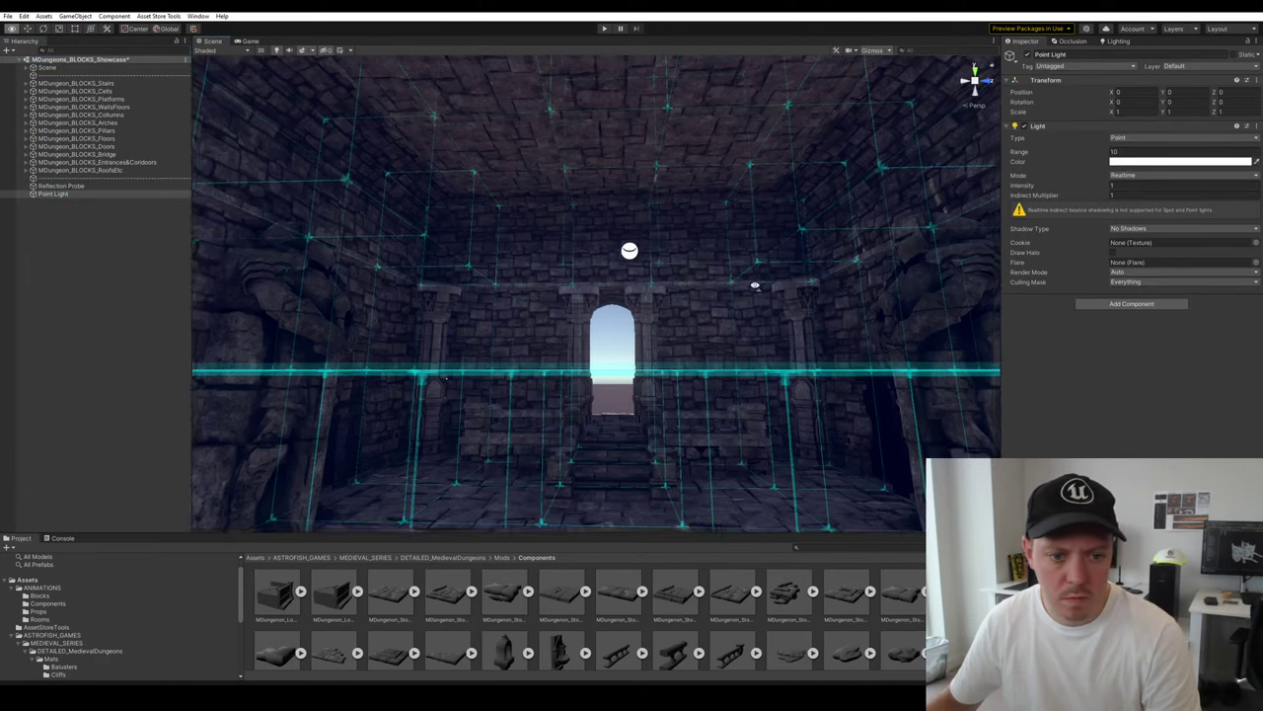
Move the point light into the middle of the hall above the coffin, at X 13.04, Y 7.61, Z 195.46
right_click_drag(755, 285, 602, 325)
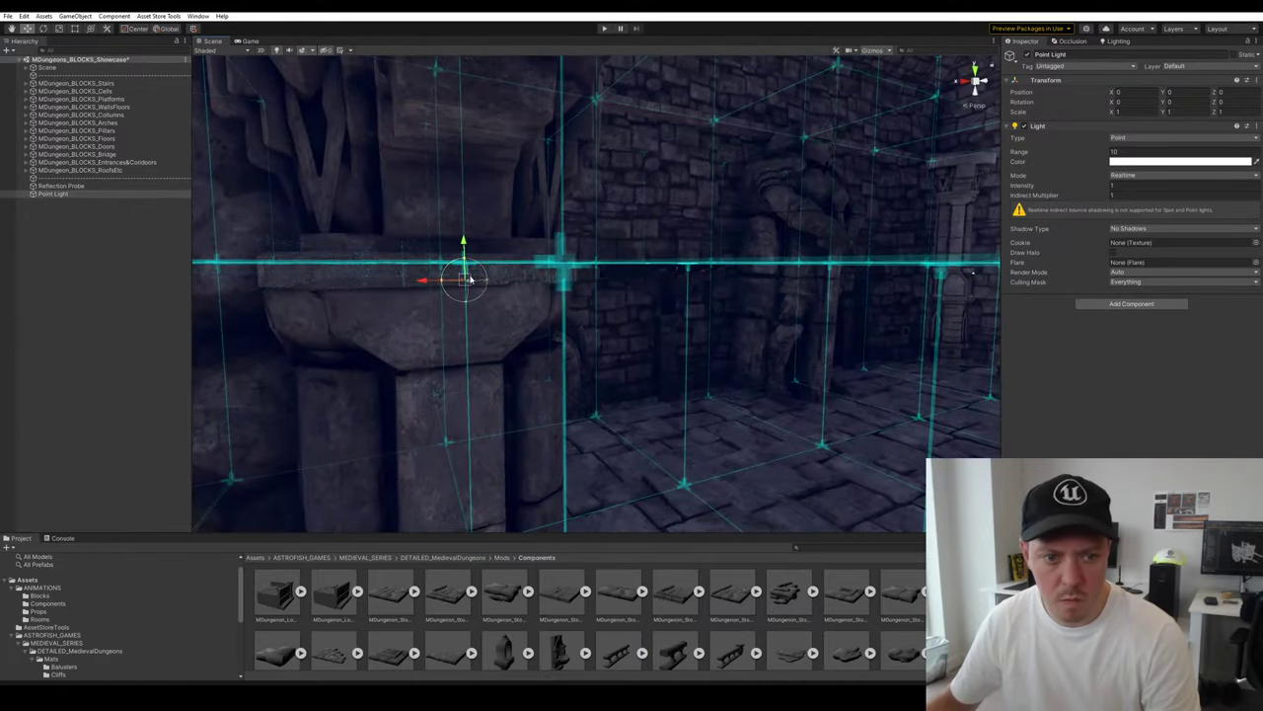
left_click_drag(469, 280, 905, 478)
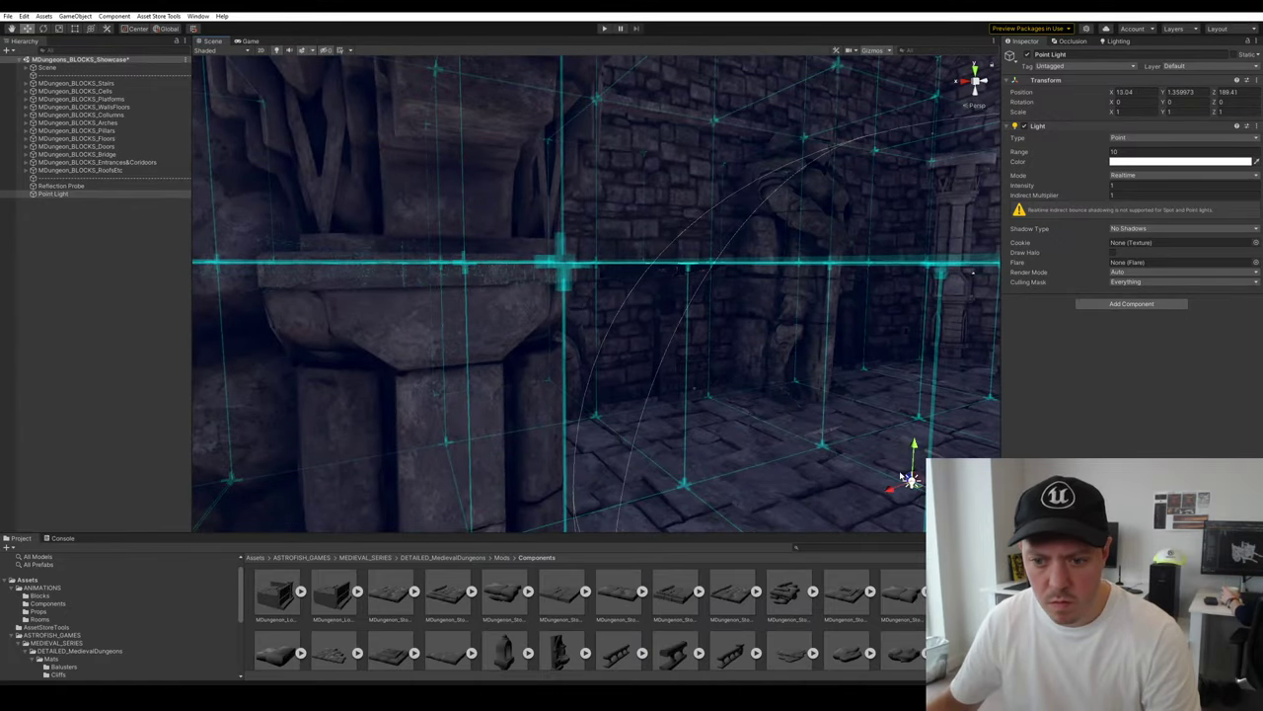
right_click_drag(900, 476, 1095, 495)
left_click_drag(505, 367, 674, 196)
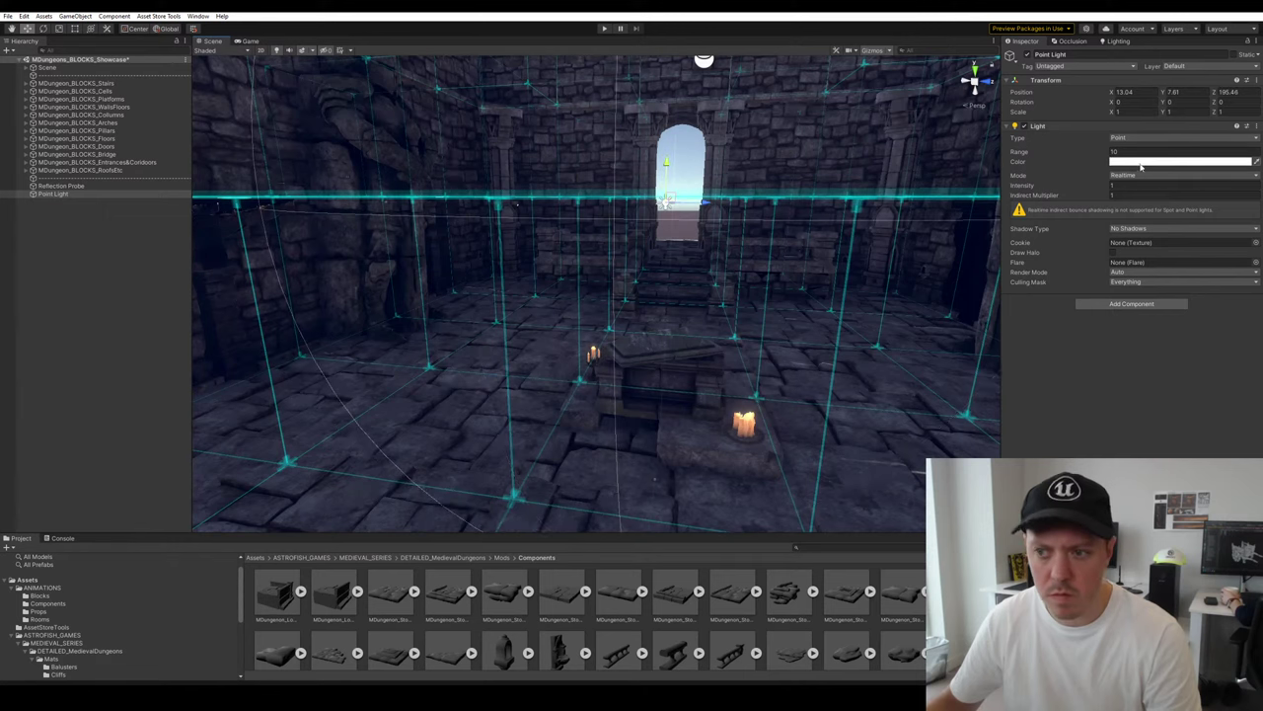
Change the point light's color to a cyan-blue hue
left_click(1141, 162)
left_click(1136, 255)
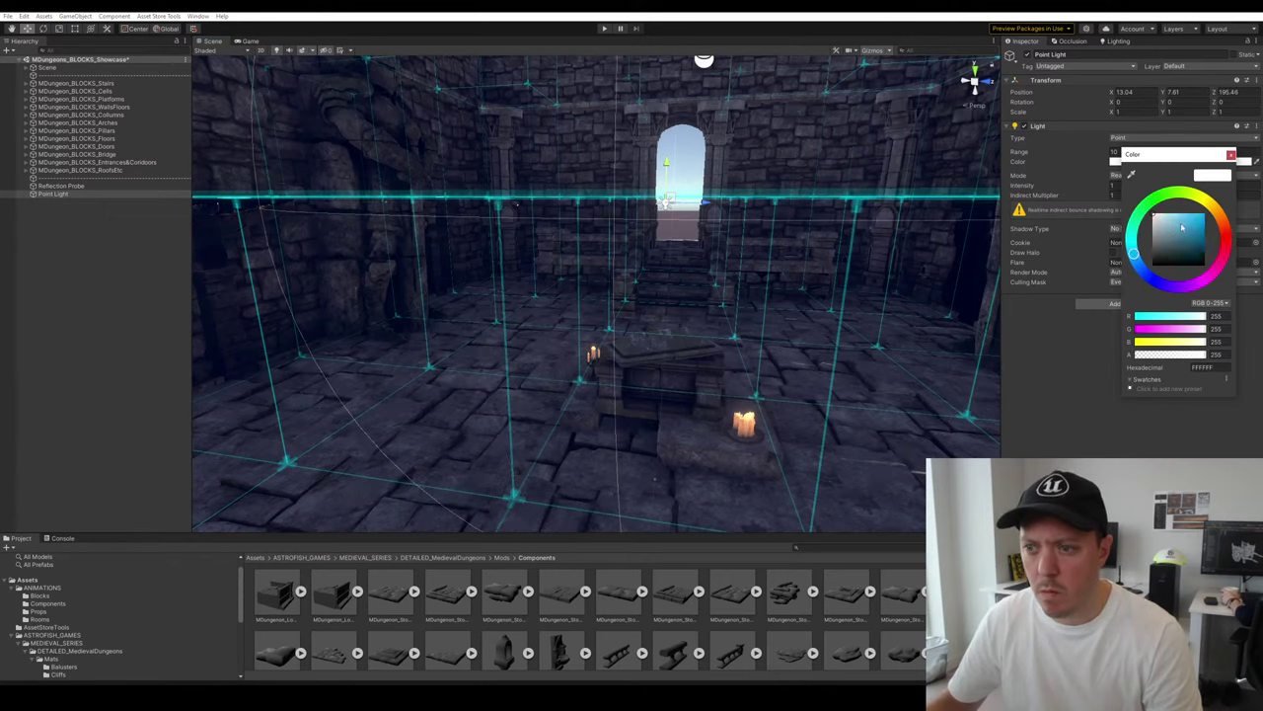
Set the point light's color to light blue, its range to 20 and its intensity to 2
left_click(1179, 209)
left_click(1231, 155)
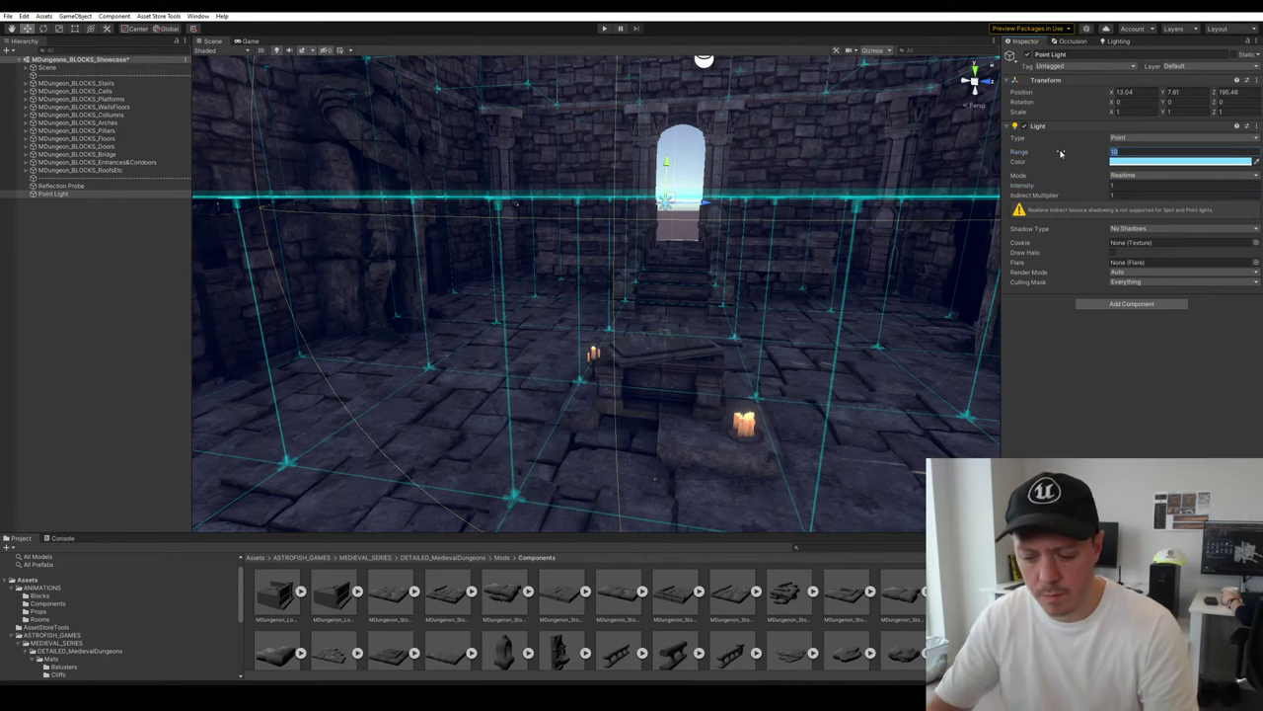
type("20")
key("Return")
left_click(1165, 184)
type("2")
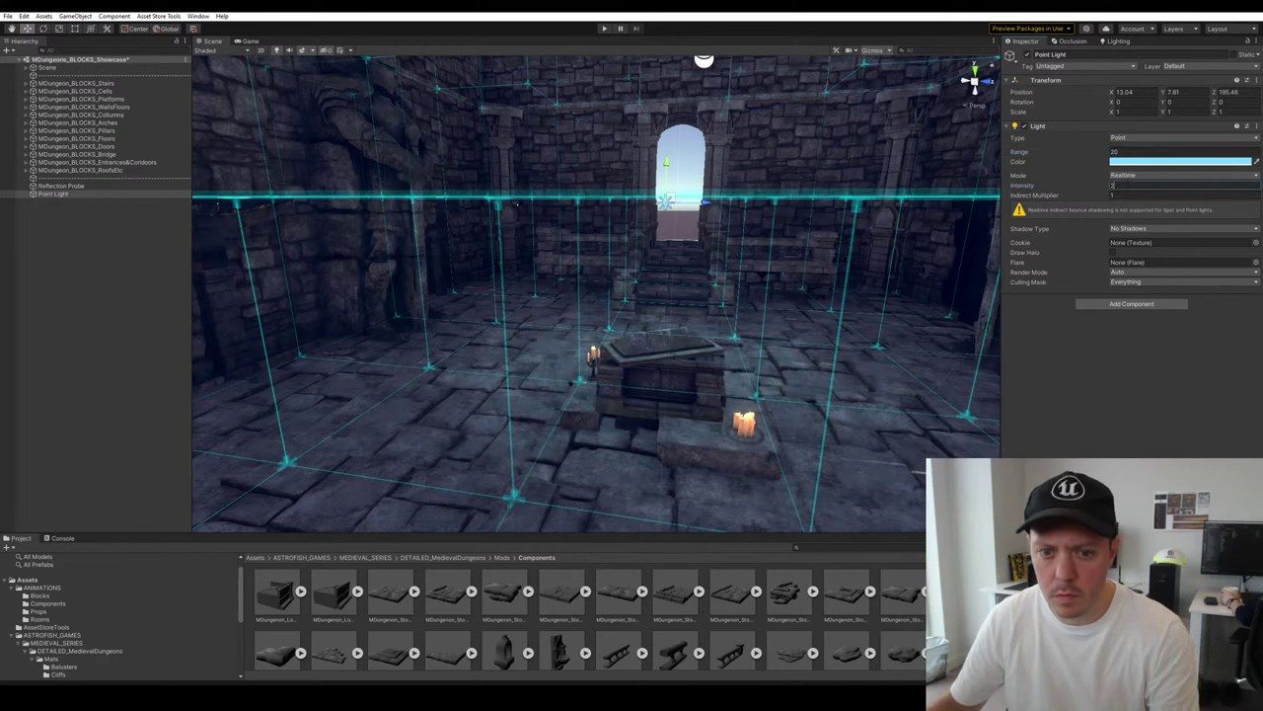
Set the point light's shadow type to Soft Shadows and raise the light higher above the sarcophagus room
right_click_drag(696, 331, 1057, 227)
key("a")
left_click(1133, 228)
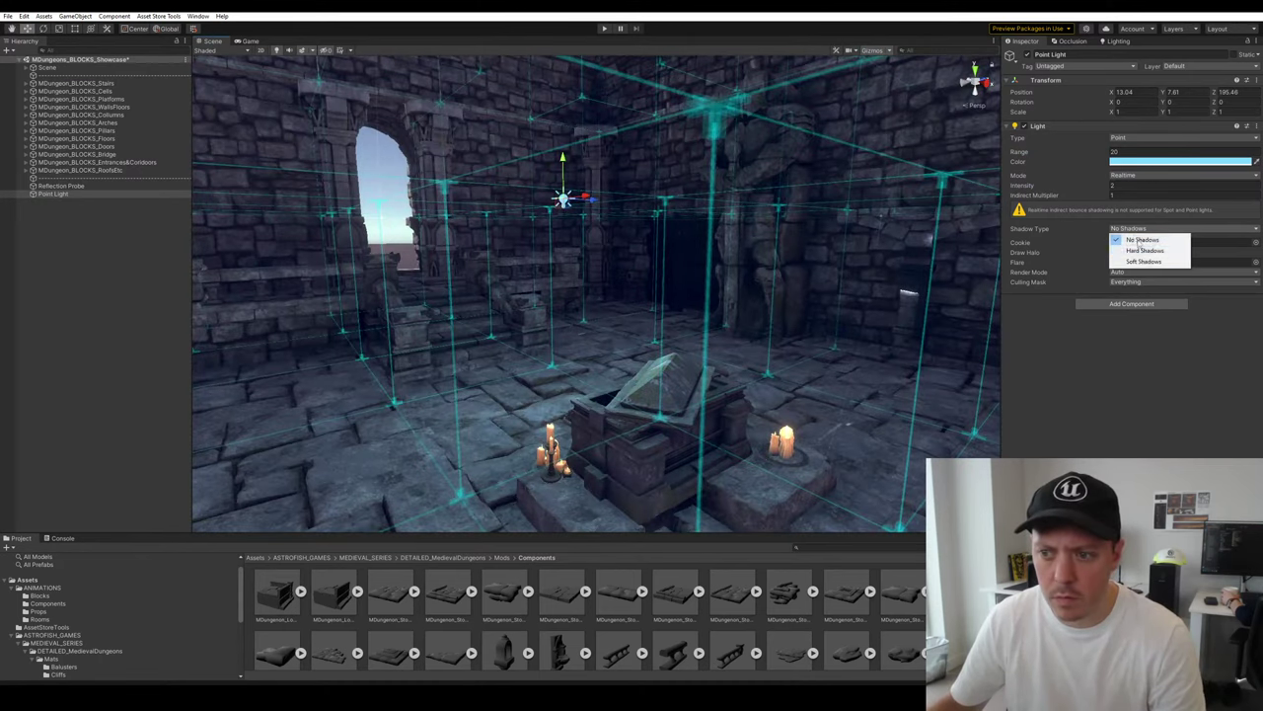
left_click(1141, 262)
key("s")
mouse_move(538, 225)
right_mouse_down()
mouse_move(534, 235)
mouse_move(554, 209)
right_mouse_up()
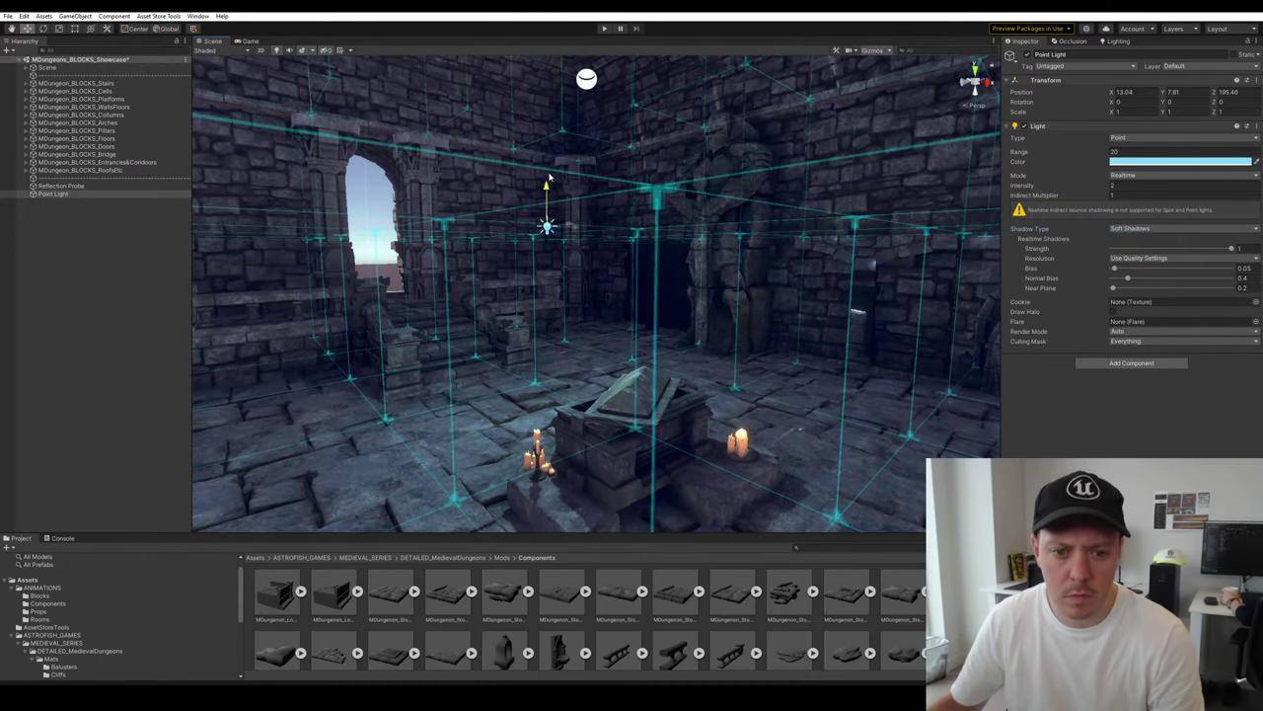
Clear the skybox material in the scene's environment lighting settings by choosing None
left_click(1118, 40)
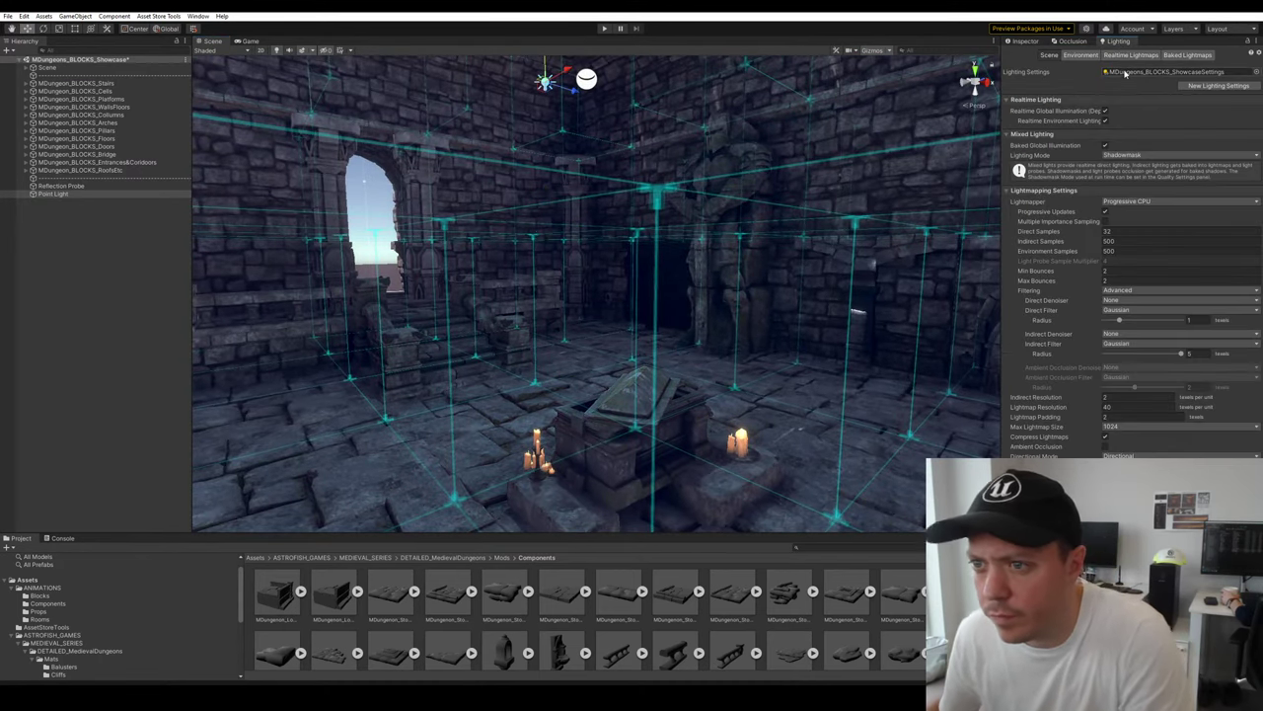
left_click(1080, 54)
left_click(1255, 83)
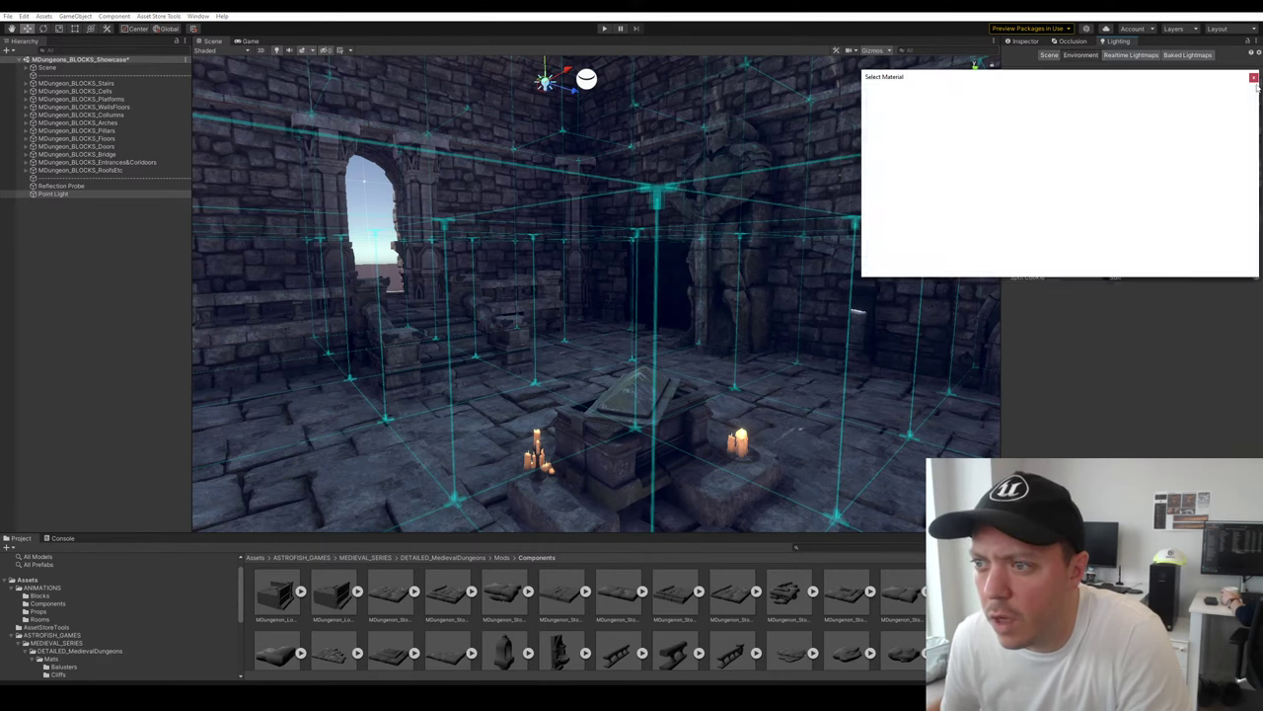
left_click_drag(1255, 218, 1255, 112)
left_click(889, 109)
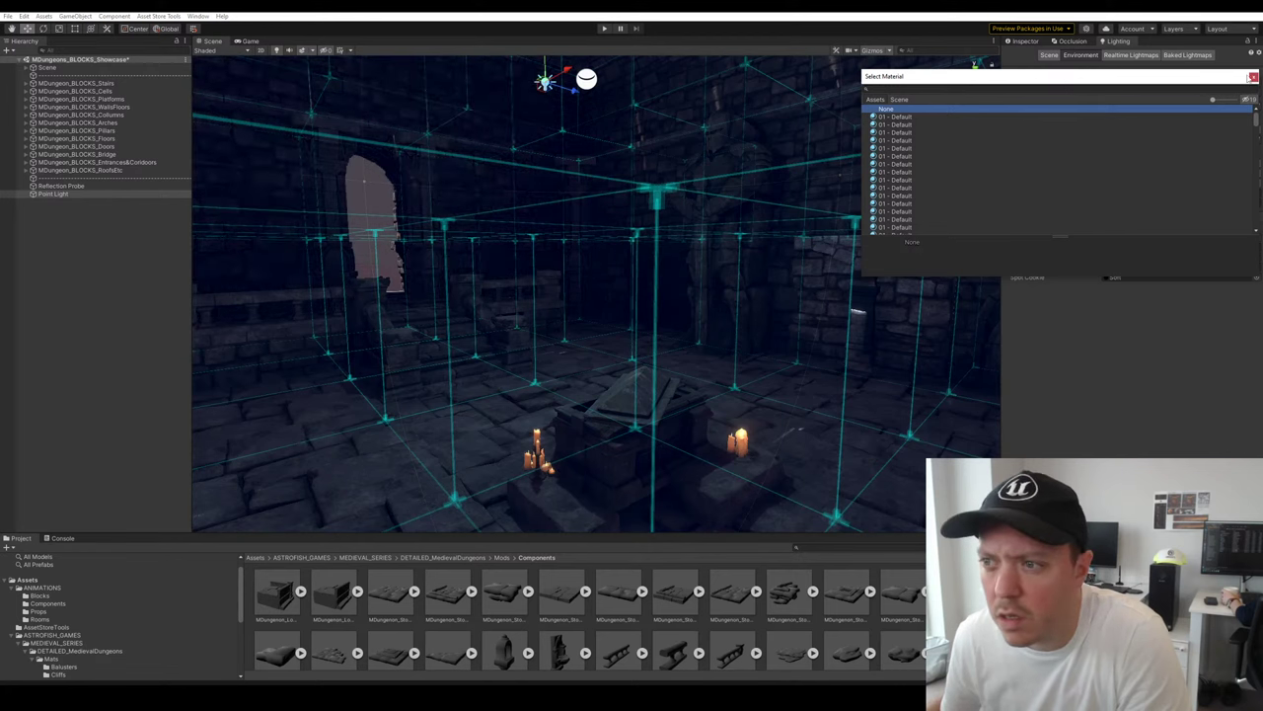
key("Return")
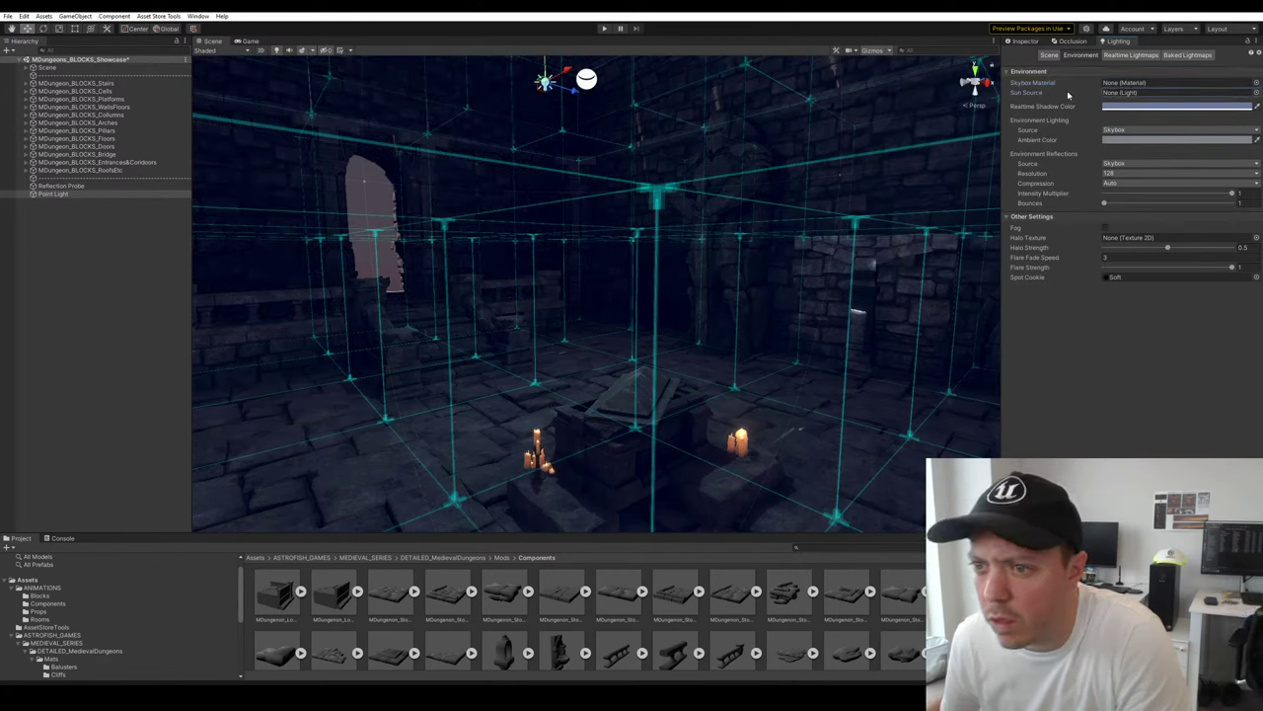
left_click(1256, 83)
left_click(1254, 75)
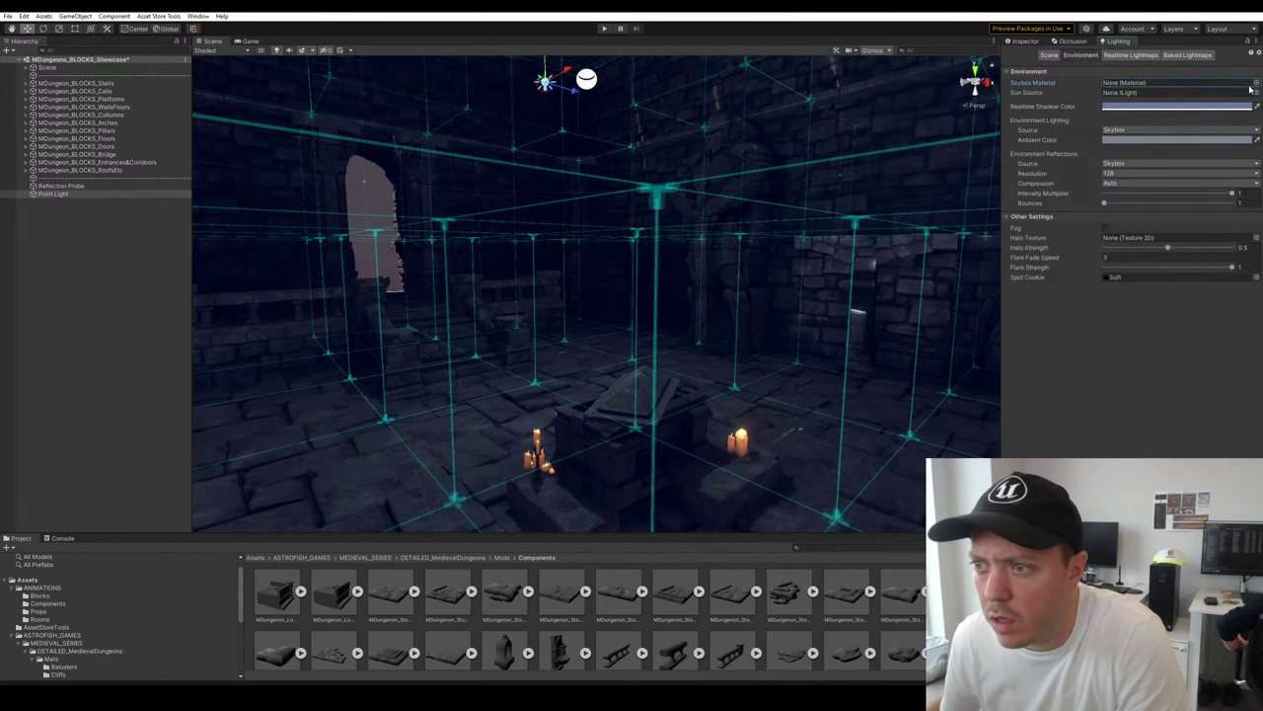
Switch the environment lighting source to Color and set the ambient color to a muted red
left_click(1203, 129)
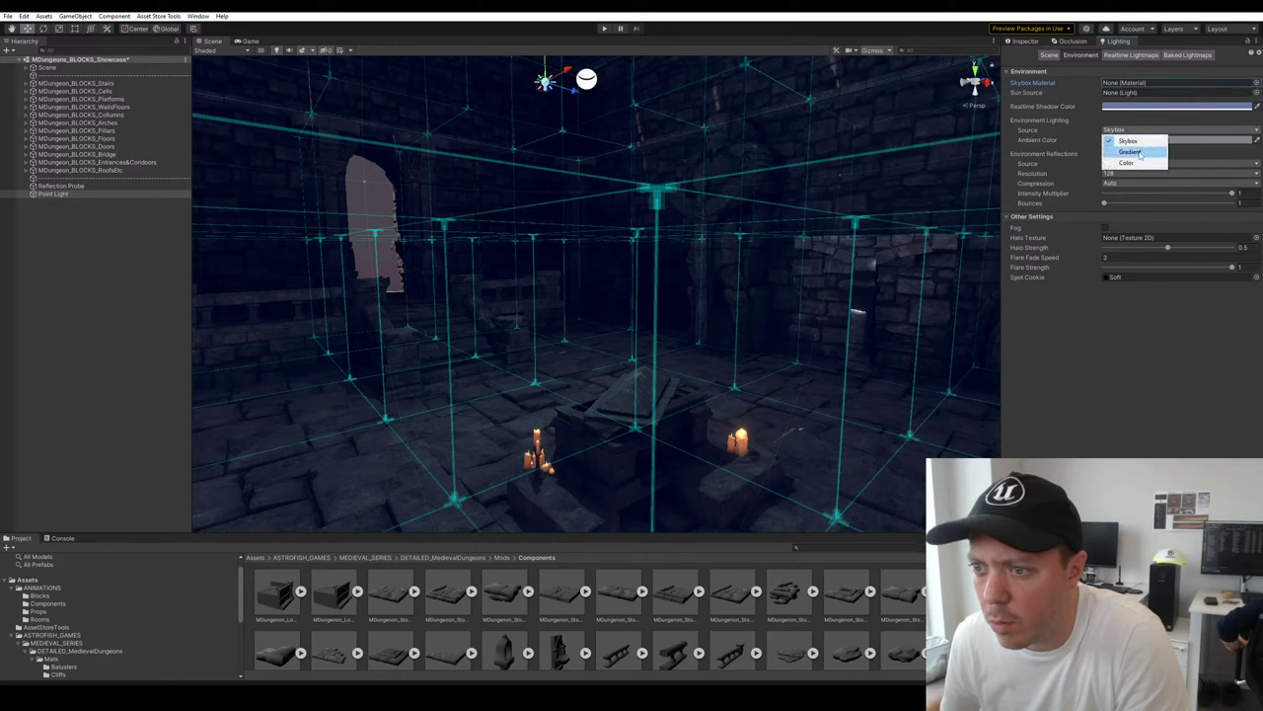
left_click(1135, 162)
left_click(1124, 140)
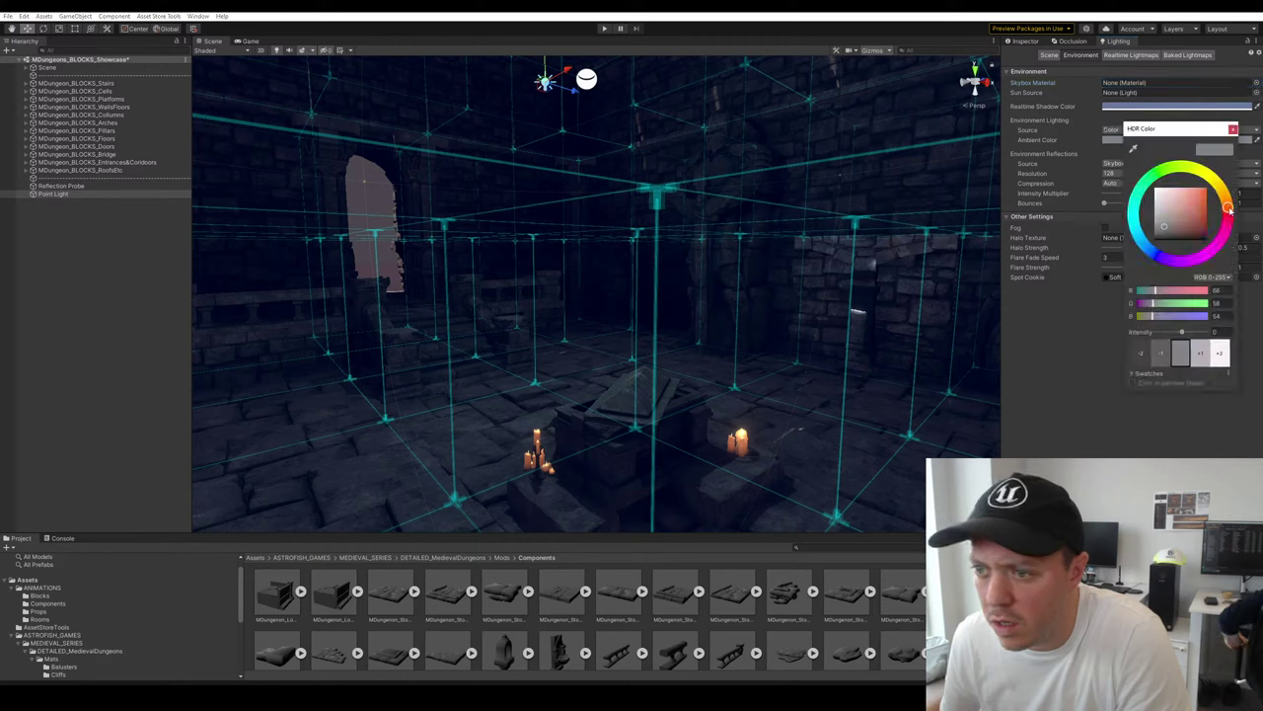
left_click(1184, 207)
left_click_drag(1185, 207, 1190, 217)
left_click(1228, 212)
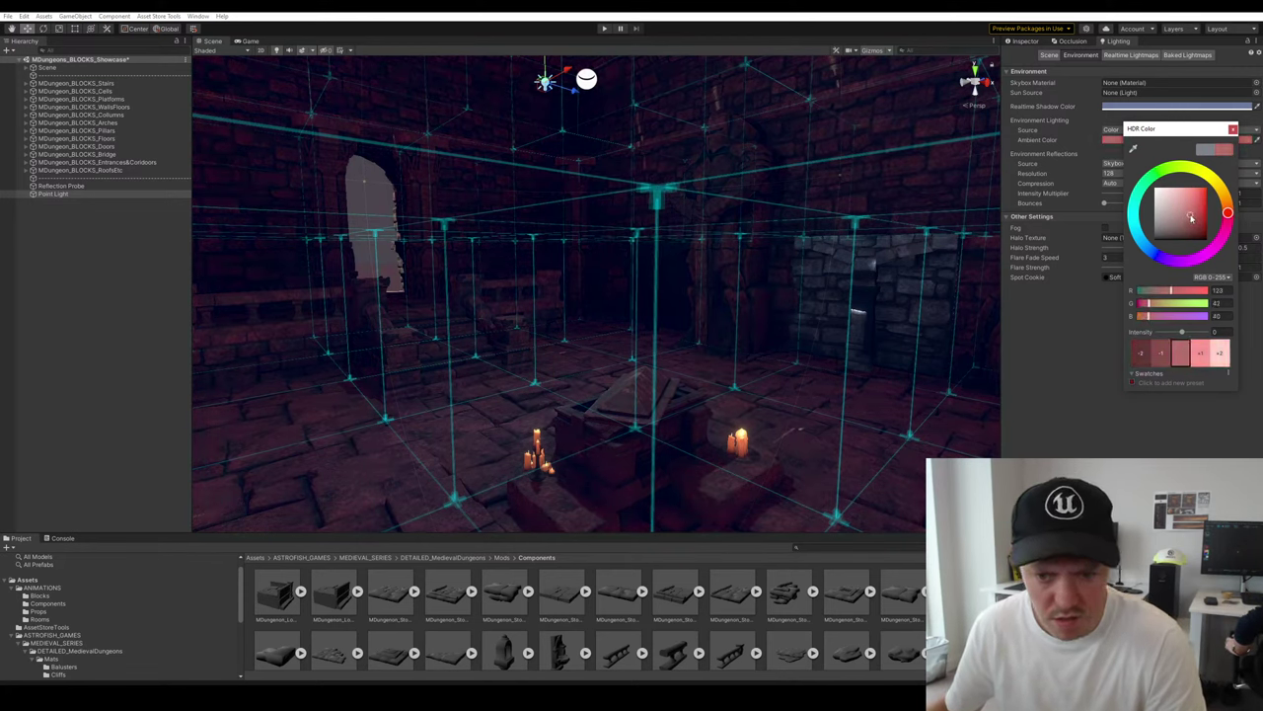
left_click(1232, 129)
Lower the point light toward the middle of the room and set its intensity to 3
right_click_drag(773, 228, 581, 173)
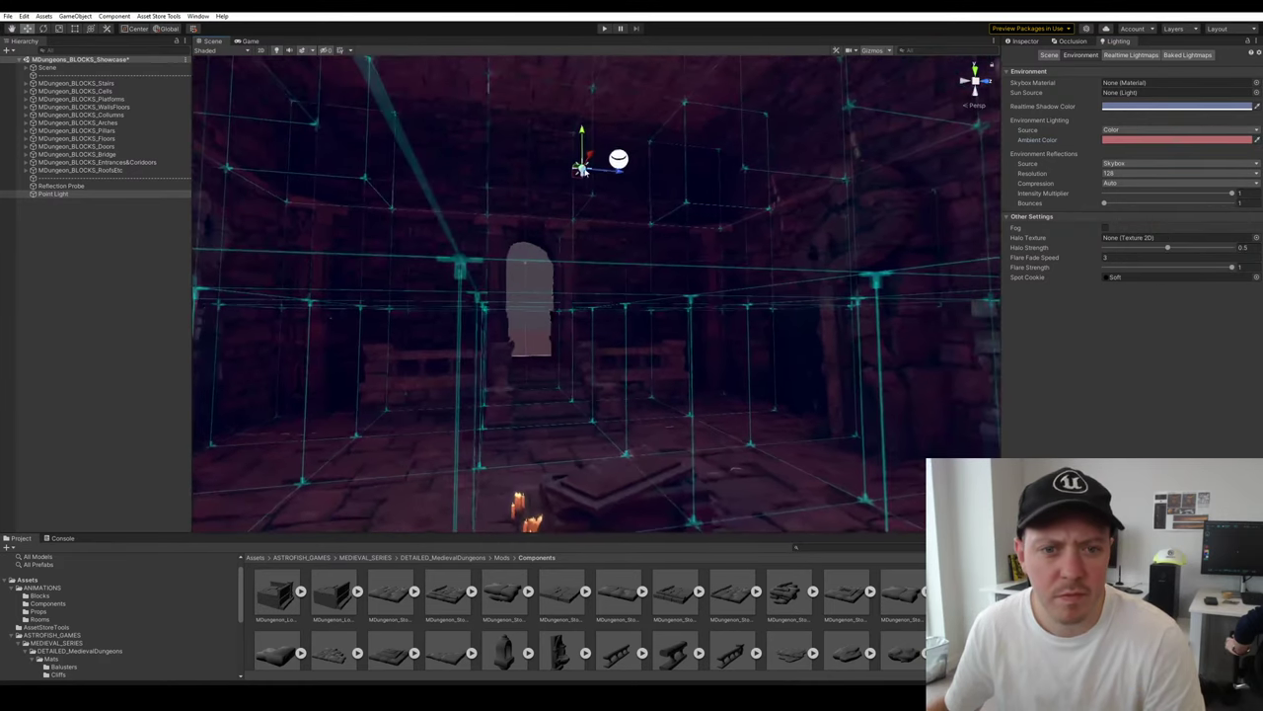
left_click_drag(578, 173, 590, 314)
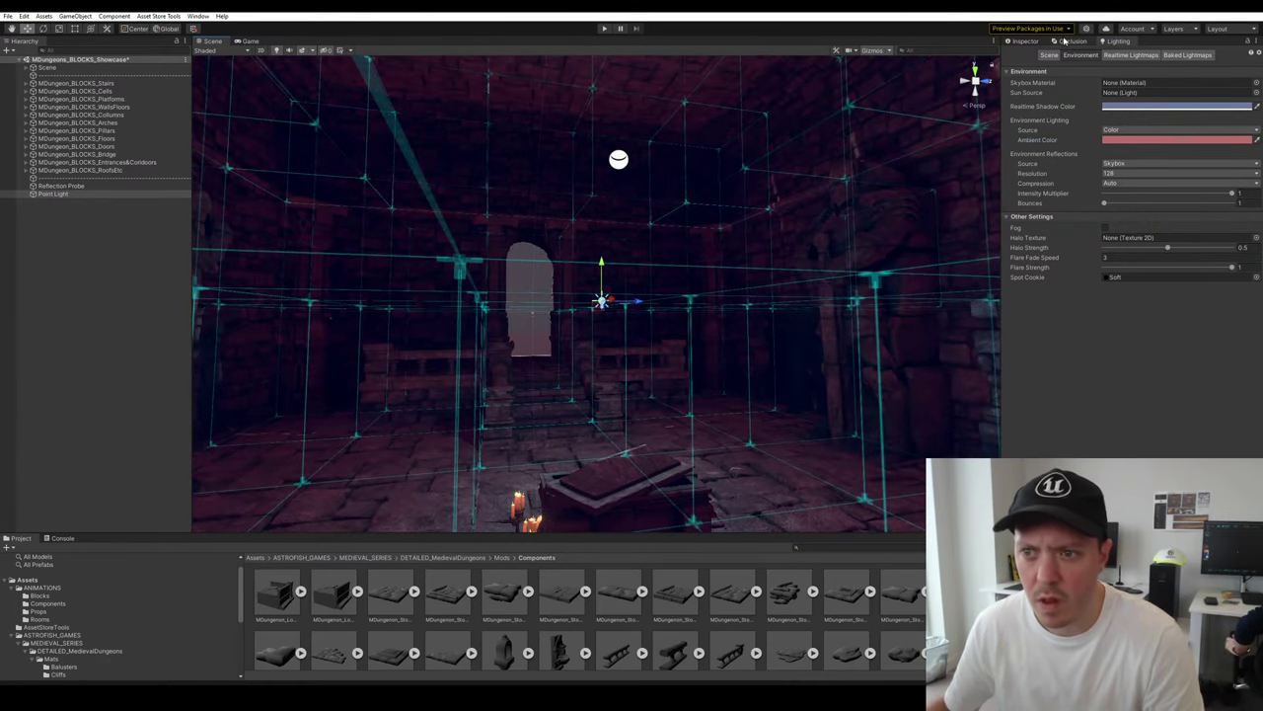
left_click(1027, 40)
left_click(1181, 186)
type("3")
Move the point light into the arched doorway at about X -11.27, Y 8.3, Z 195.54
right_click_drag(414, 227, 586, 282)
left_click_drag(603, 255, 320, 226)
right_click_drag(631, 259, 590, 287)
left_click_drag(590, 287, 339, 332)
right_click_drag(561, 335, 425, 343)
left_click_drag(424, 342, 494, 296, "alt")
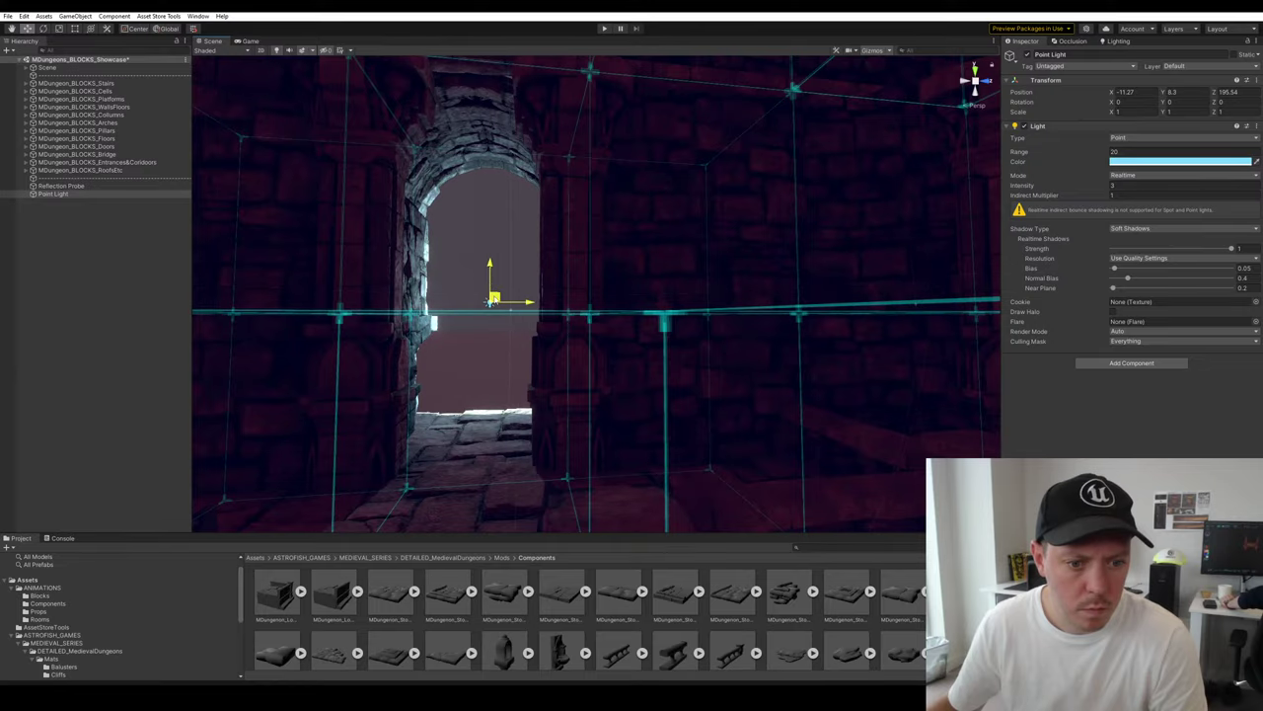
Duplicate the doorway light and place the copy inside the room at about X -0.7, Y 6.48, Z 195.54
right_click_drag(494, 296, 579, 331)
left_click_drag(577, 330, 631, 307, "alt")
key("ctrl+d")
left_click_drag(406, 314, 591, 325)
Change the duplicated light's color to mint green (81FFD8) and nudge it slightly farther into the room
left_click(1164, 161)
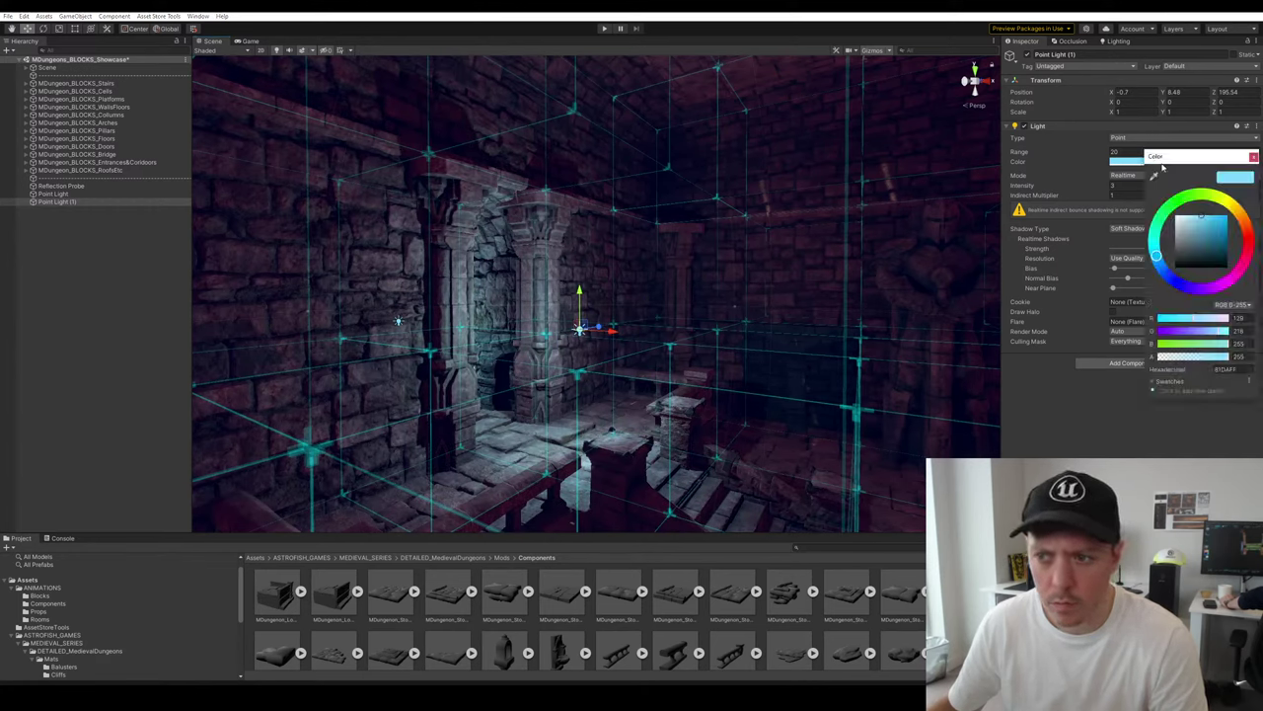
left_click_drag(1155, 249, 1159, 225)
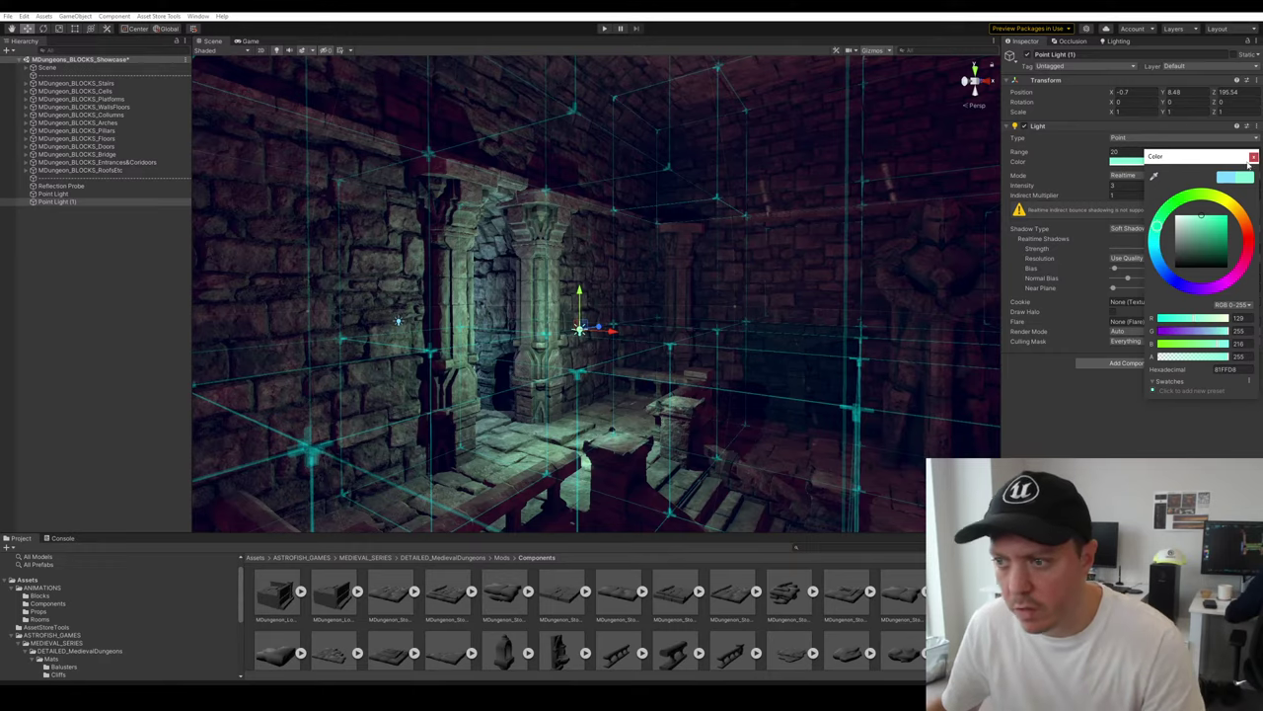
right_click_drag(869, 267, 667, 275)
mouse_move(665, 273)
left_mouse_down("alt")
mouse_move(625, 274)
mouse_move(705, 281)
mouse_move(612, 271)
mouse_move(600, 255)
mouse_move(664, 279)
left_mouse_up("alt")
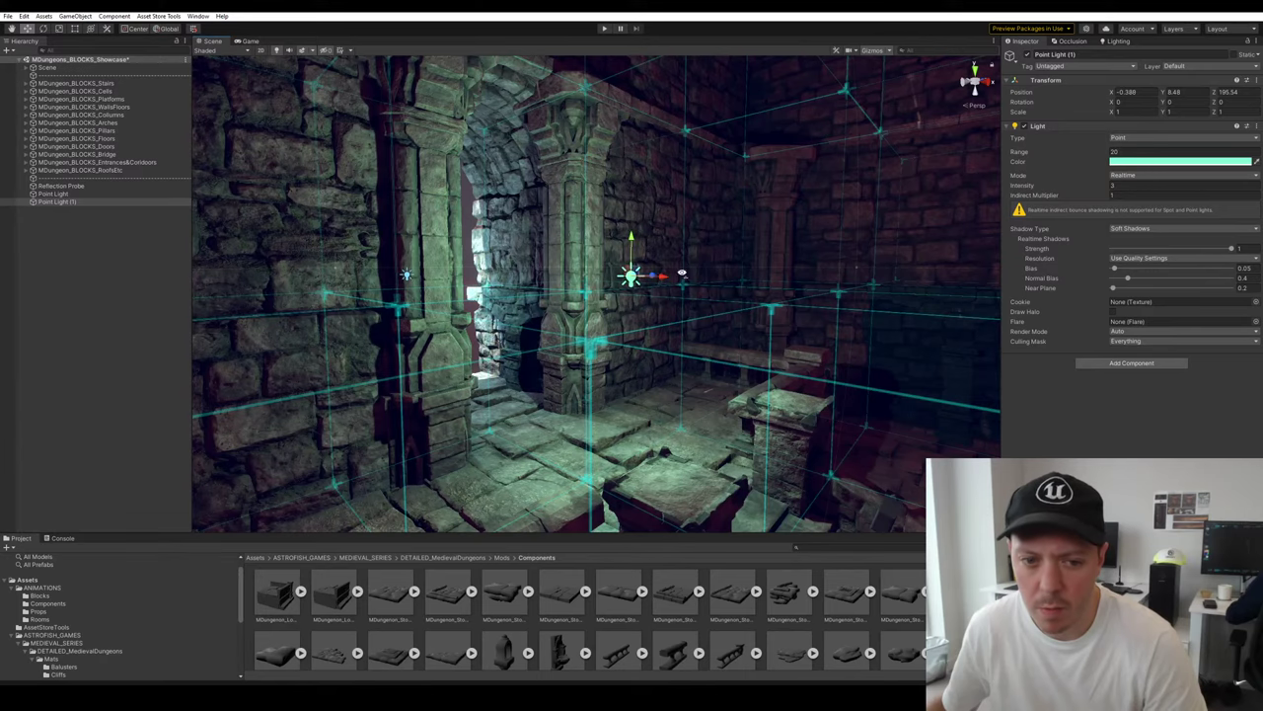
right_click_drag(681, 272, 660, 264)
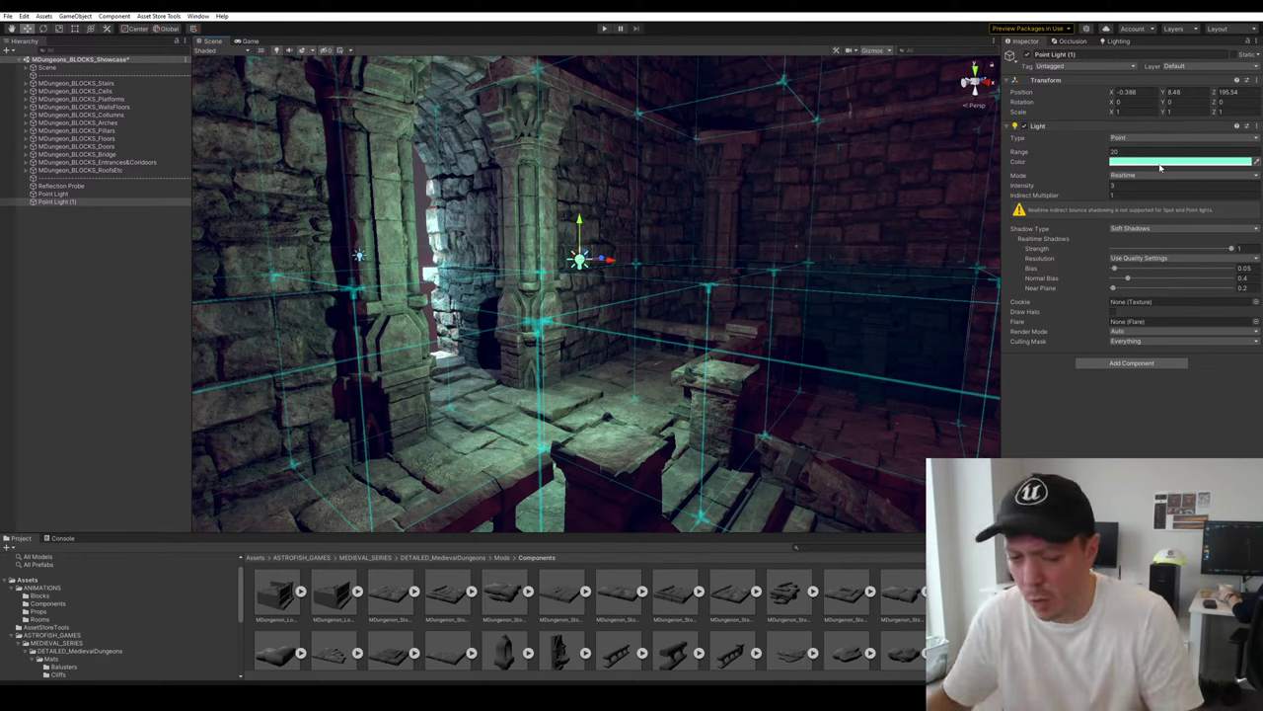
Duplicate the mint green light and place the copy near the sarcophagus at about X 13.13, Y 6.18, Z 195.54
left_click(359, 256)
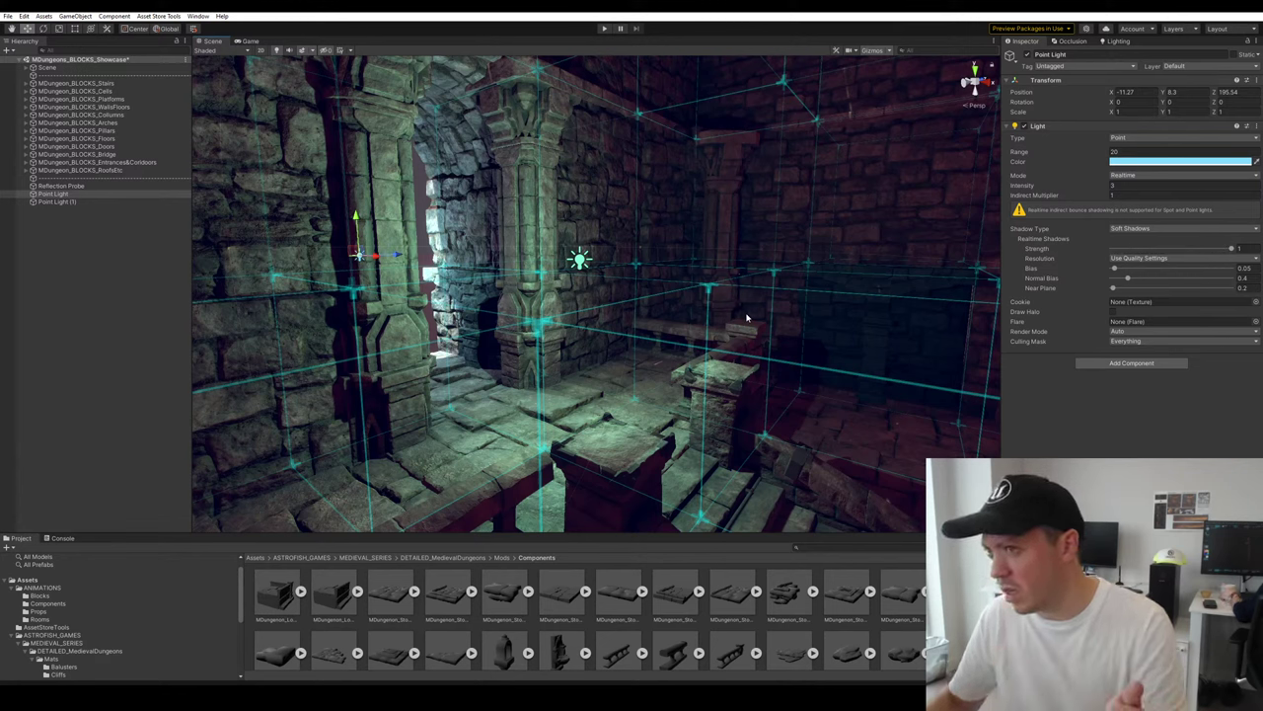
left_click(580, 257)
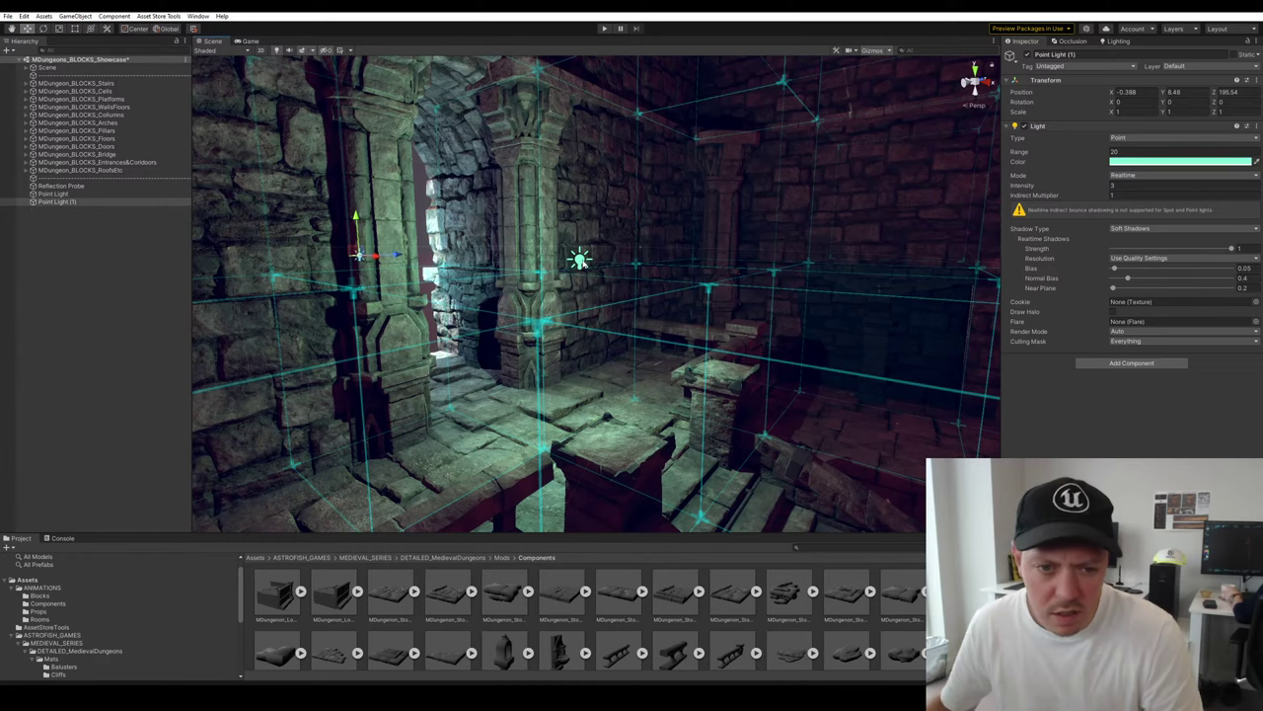
right_click_drag(674, 397, 791, 400)
left_click_drag(713, 242, 747, 229)
mouse_move(778, 229)
right_mouse_down()
mouse_move(835, 236)
mouse_move(817, 245)
mouse_move(802, 226)
right_mouse_up()
key("ctrl+d")
left_click_drag(432, 221, 892, 314)
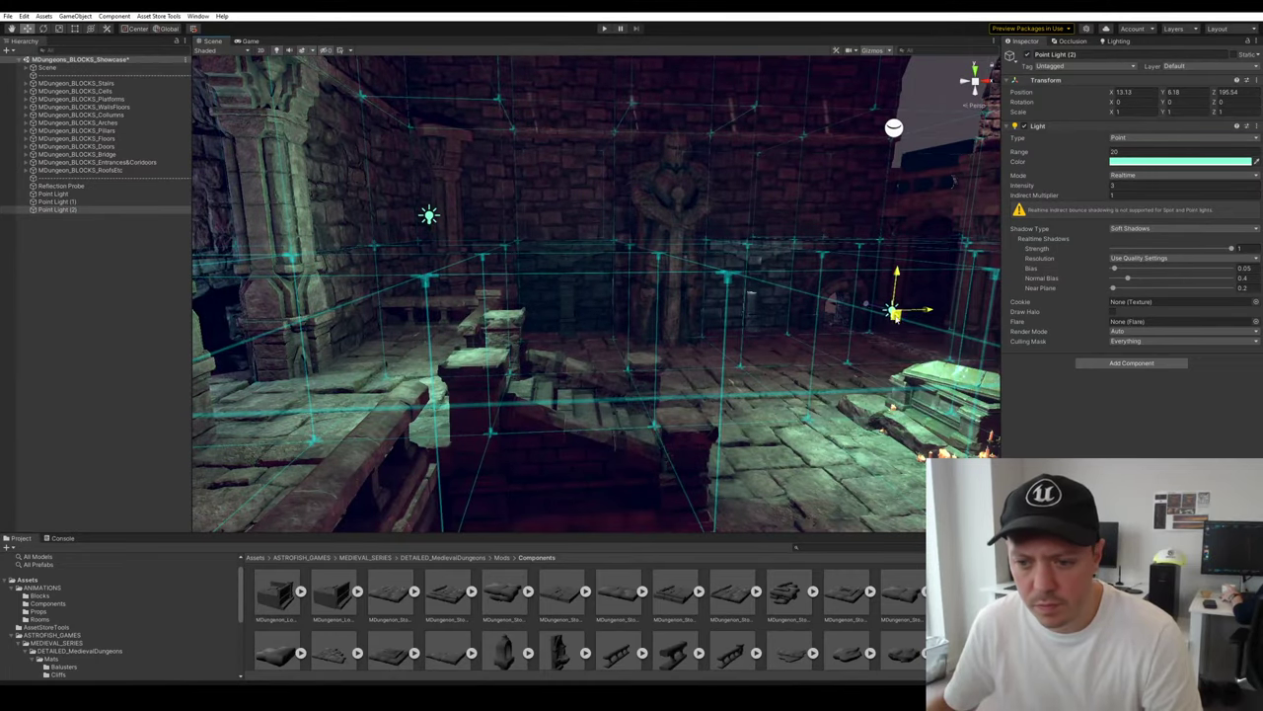
Try a warm yellow-orange color on the light above the sarcophagus
right_click_drag(892, 314, 888, 355)
left_click(1125, 162)
left_click(1240, 207)
mouse_move(1242, 207)
left_mouse_down()
mouse_move(1200, 186)
mouse_move(1241, 205)
left_mouse_up()
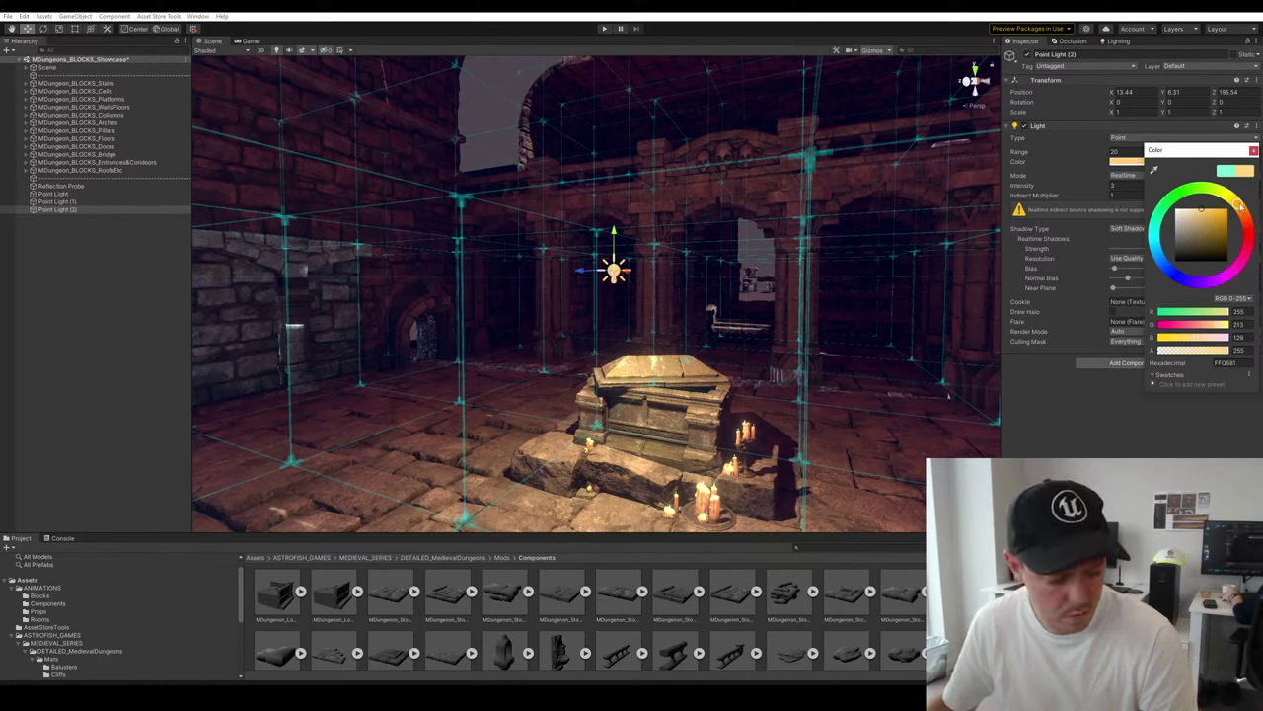
left_click(1238, 170)
left_click(1252, 151)
Set the sarcophagus light's range to 6, its intensity to 5 and its color to orange (FFA720)
left_click_drag(1129, 152, 1072, 152)
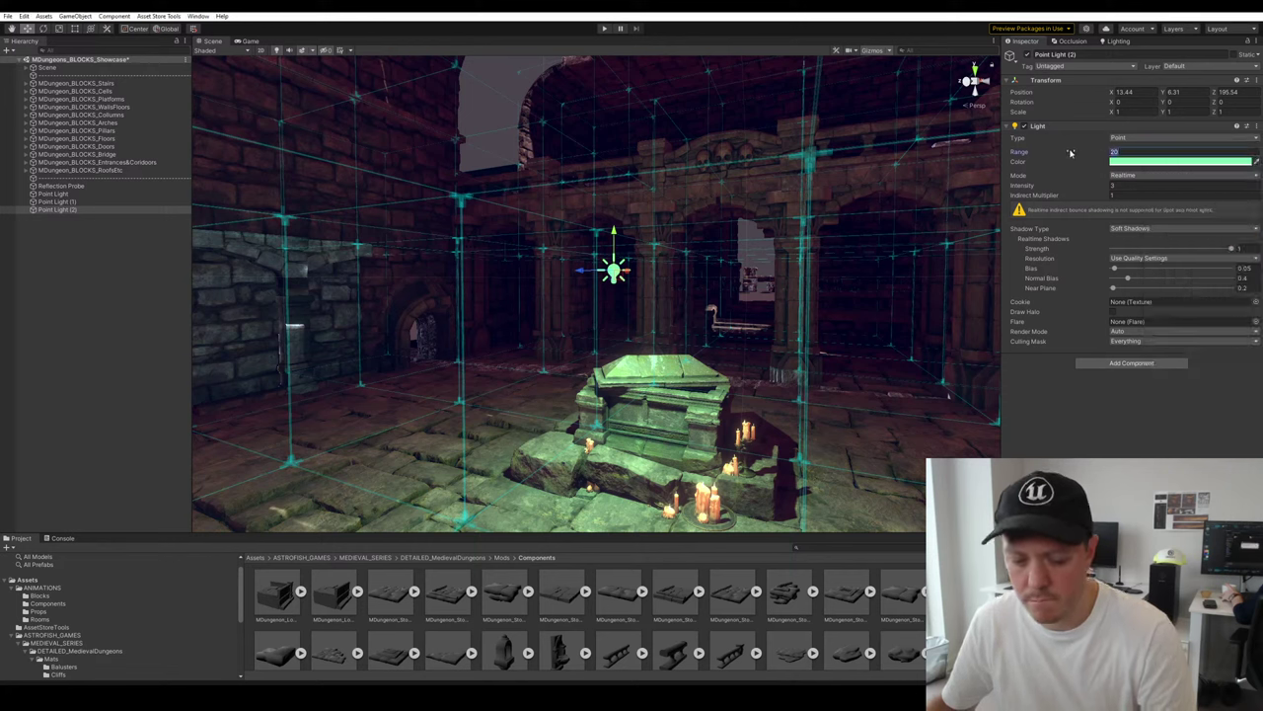
type("6")
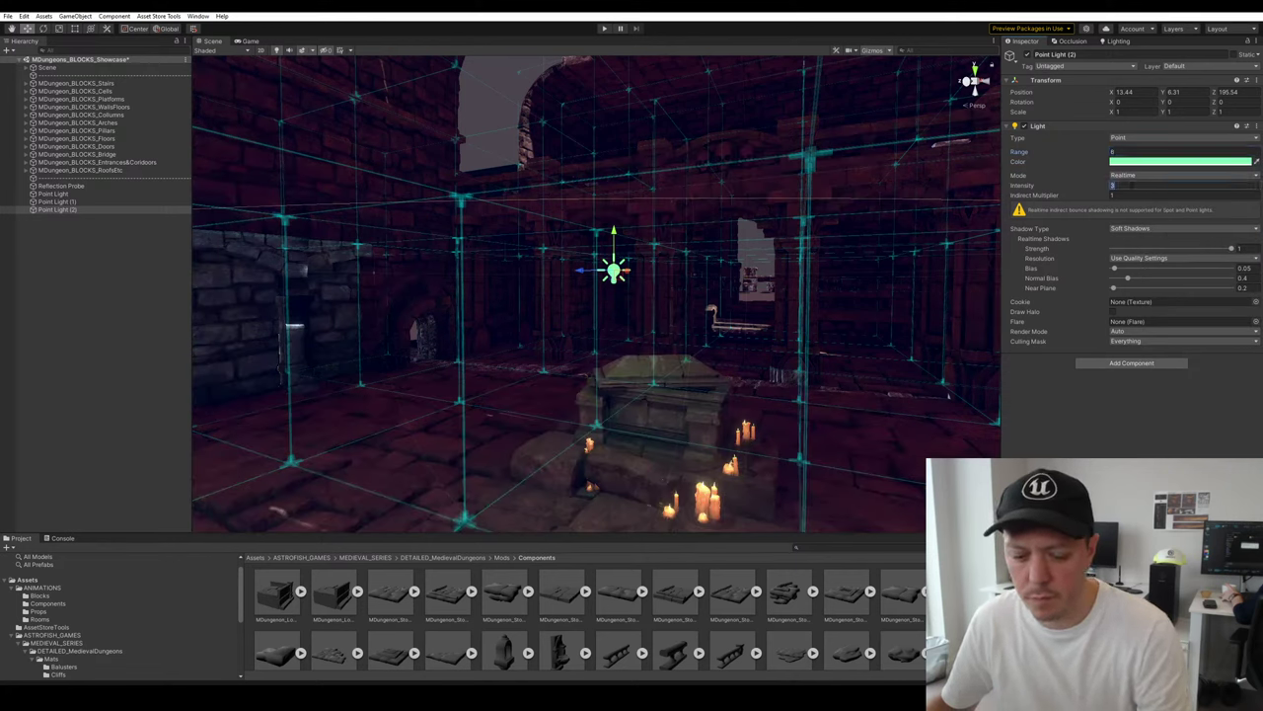
type("5")
left_click(1132, 163)
left_click(1226, 214)
left_click(1204, 216)
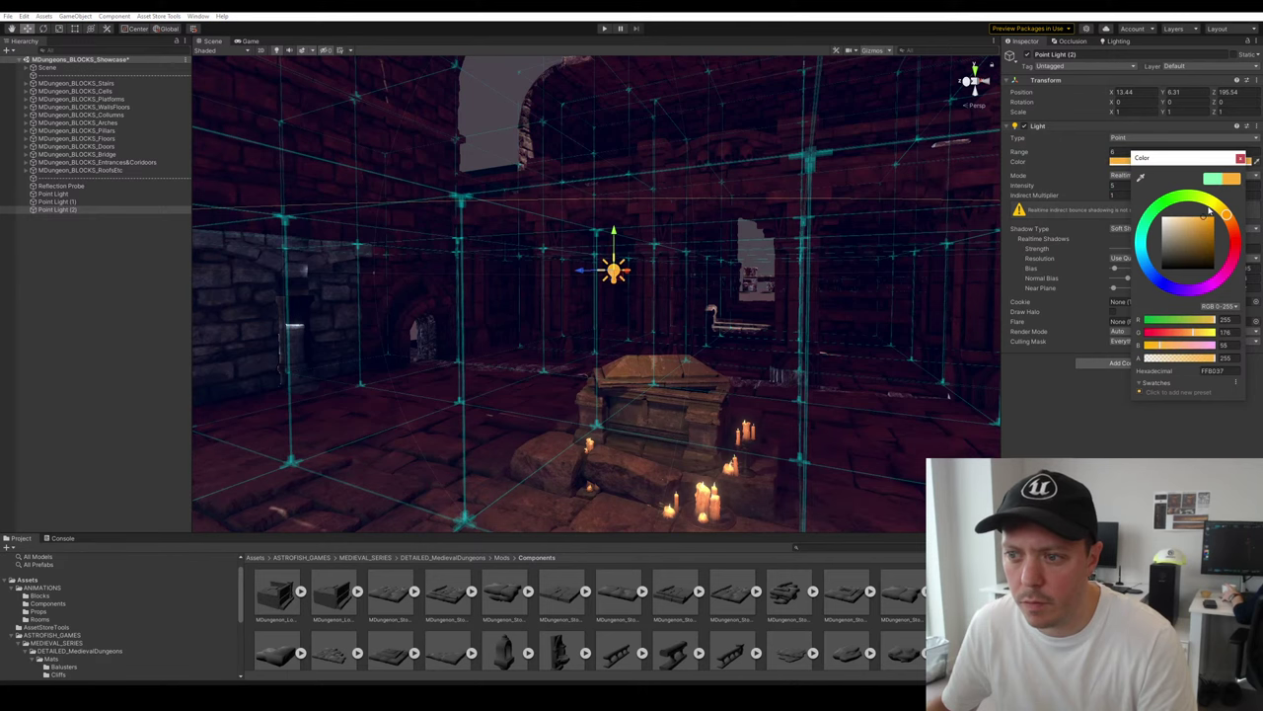
left_click_drag(1207, 165, 1210, 164)
Move the orange light down beside the sarcophagus candles, at about X 15.483, Y 4.009, Z 193.344
left_click_drag(623, 279, 783, 440)
right_click_drag(804, 408, 765, 507)
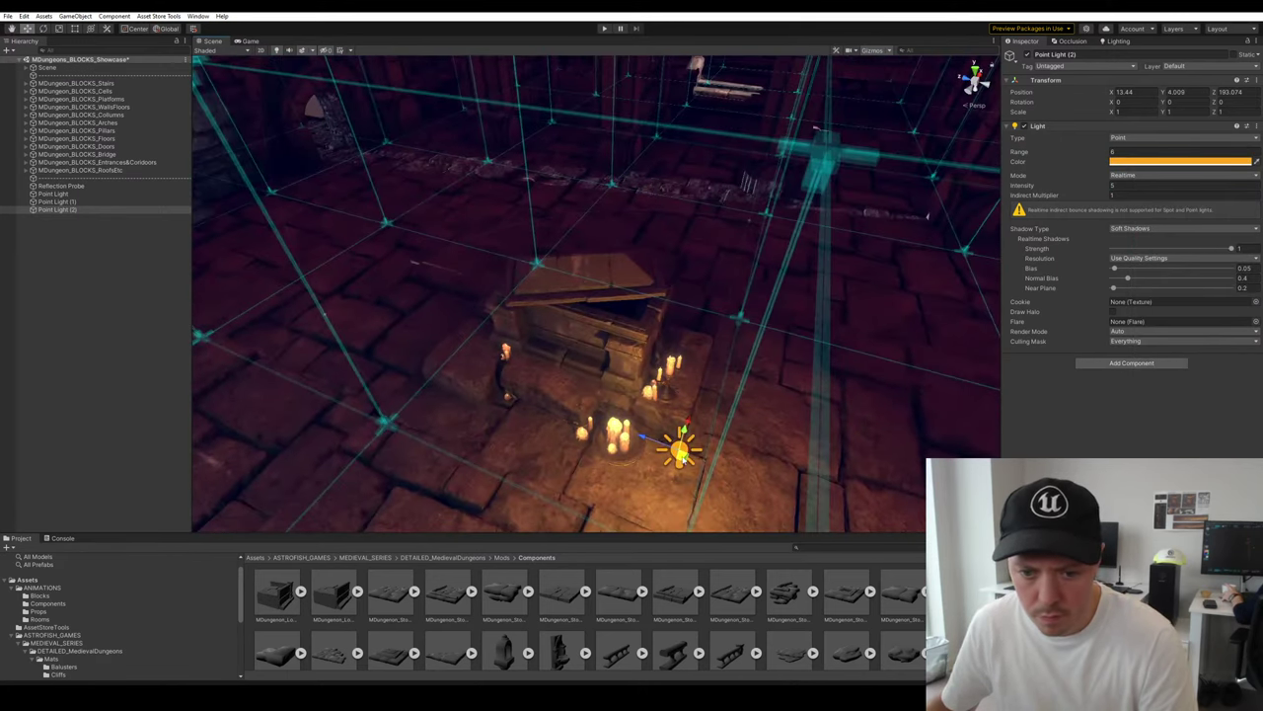
left_click_drag(679, 451, 689, 333)
Search the project assets for BLOCKS_
left_click(900, 547)
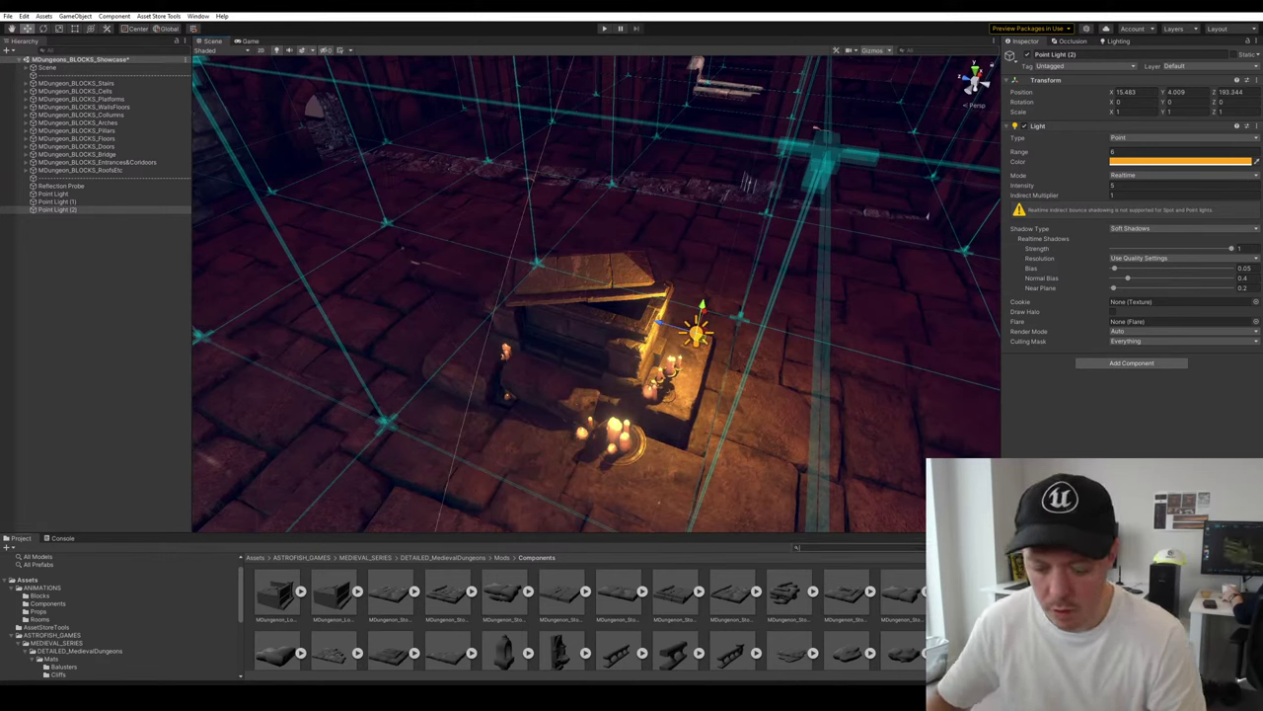
type("BLOCKS")
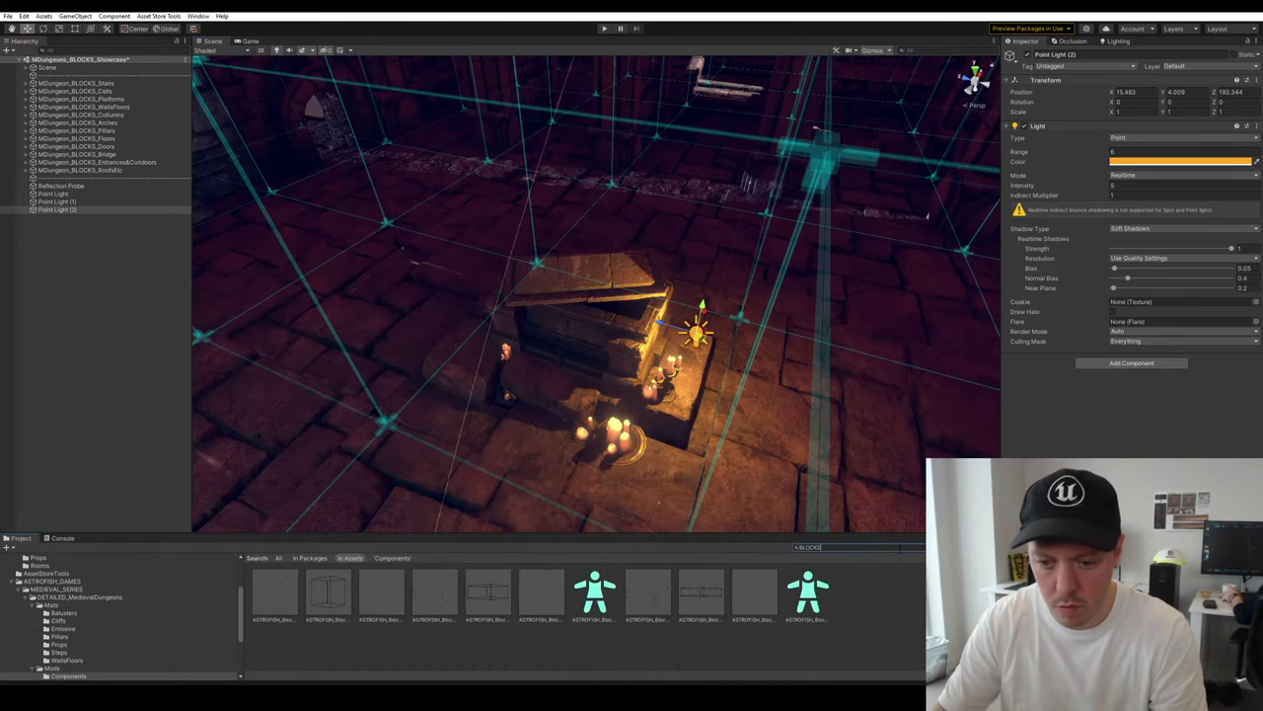
type("+_")
key("BackSpace")
key("BackSpace")
type("_")
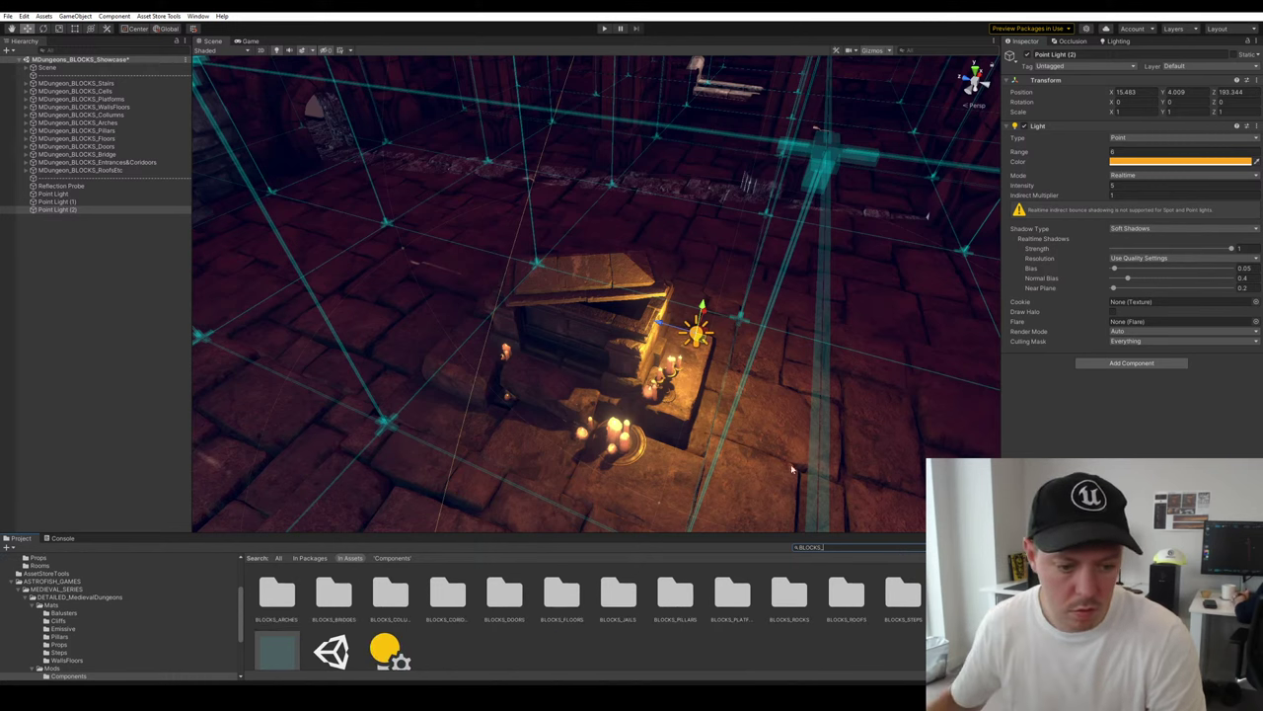
Make the Blocks_UI material's text color fully transparent to hide the cyan grid in the scene
left_click(294, 653)
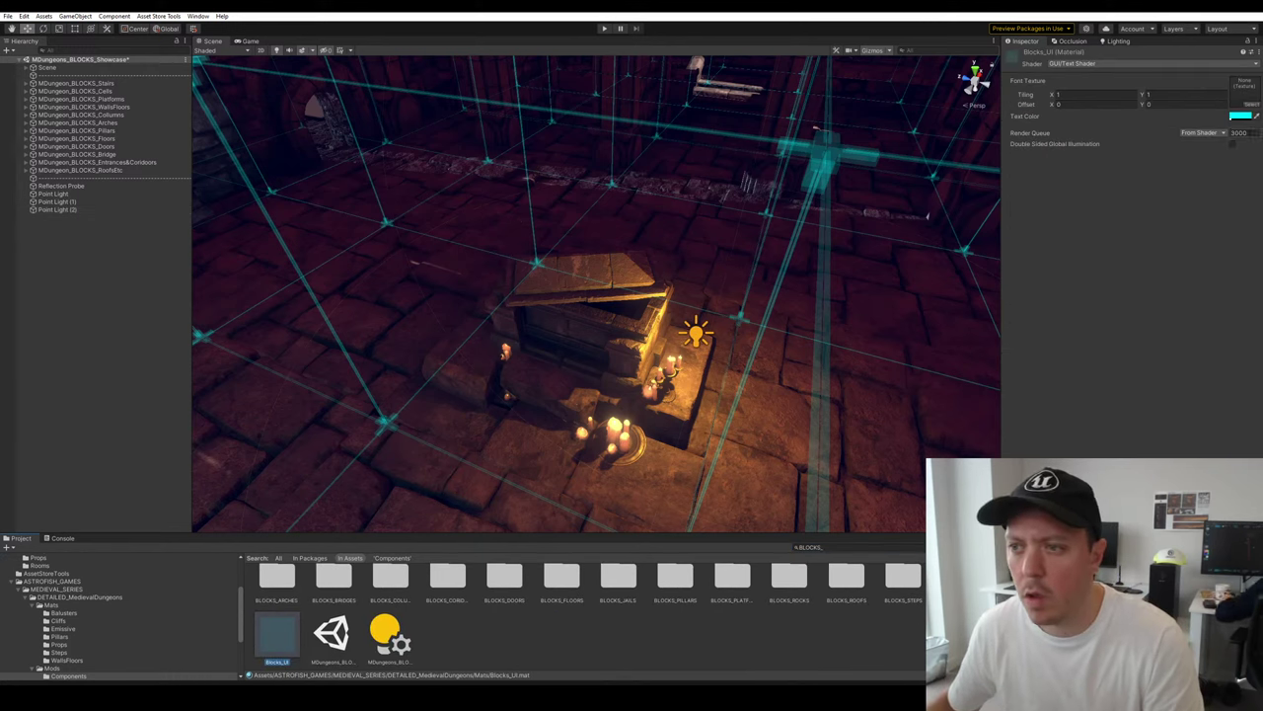
left_click(1240, 115)
left_click_drag(1168, 315, 1153, 314)
left_click(1254, 112)
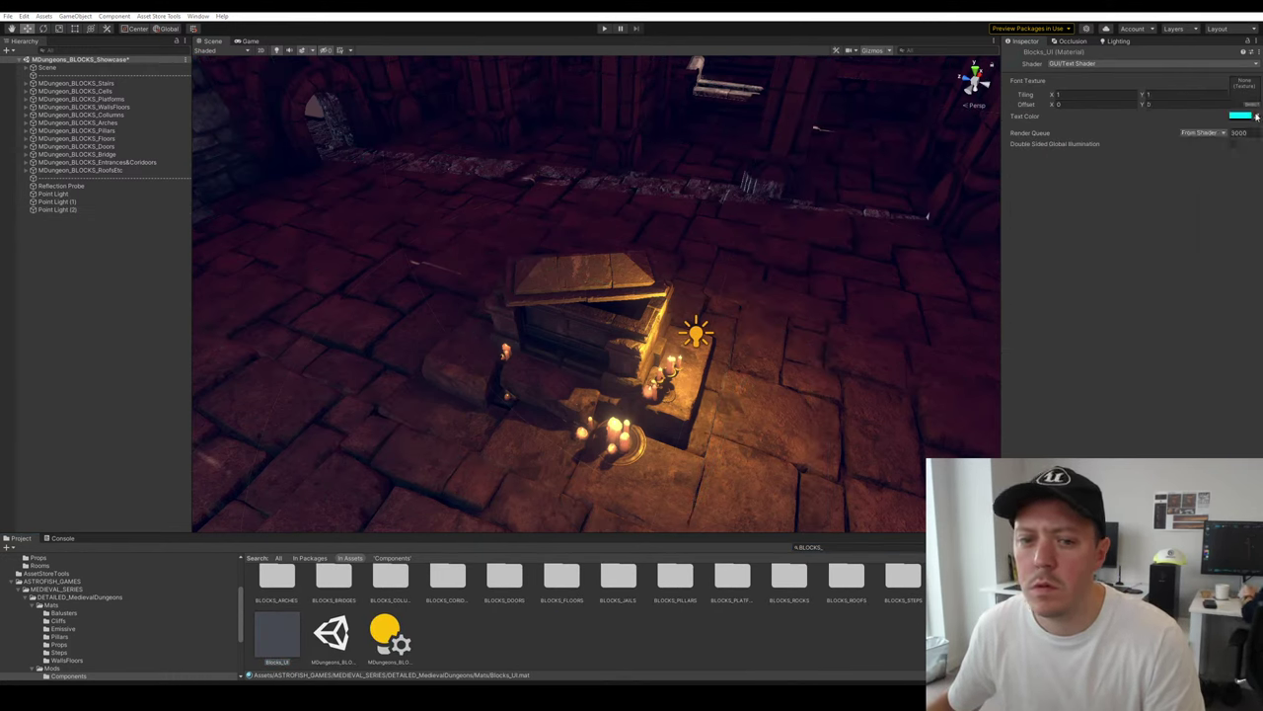
Shift the orange light over the candelabra to about X 15.233, Y 3.928, Z 193.344 and set its range to 4
left_click(702, 342)
left_click_drag(705, 320, 700, 367, "alt")
type("4")
scroll(812, 326, "up", 3)
Change the candelabra light's color to a pale yellow
left_click(1135, 162)
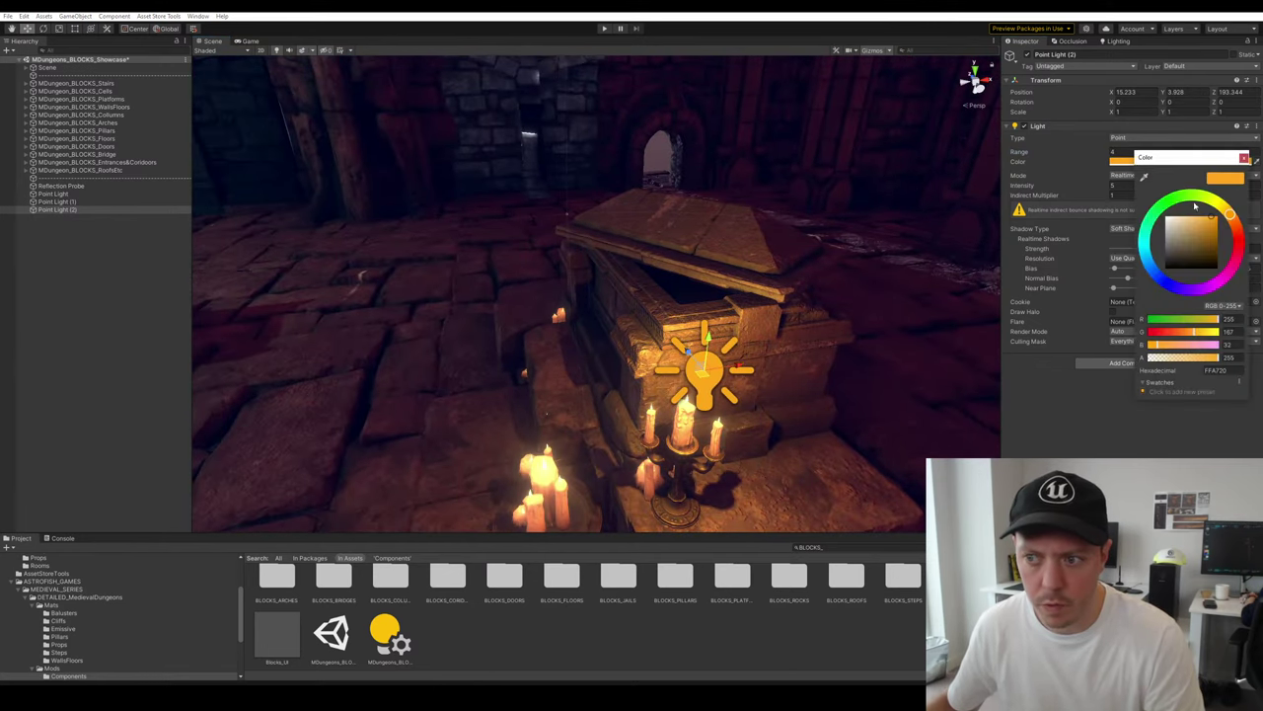
left_click(1216, 202)
left_click_drag(1218, 201, 1224, 204)
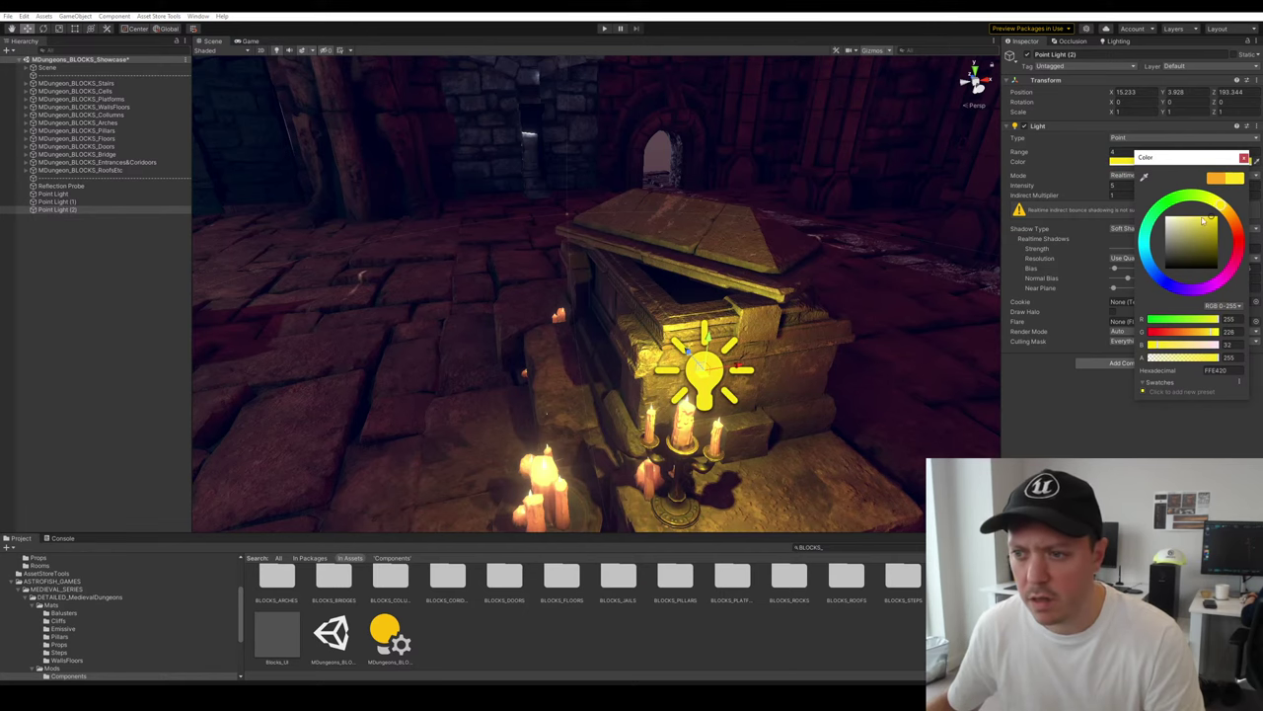
left_click(1195, 216)
Duplicate the candelabra light and place the copy by the floor candles at about X 14.107, Y 3.113, Z 193.391
right_click_drag(720, 325, 710, 360)
key("ctrl+d")
left_click_drag(706, 335, 500, 432)
right_click_drag(501, 432, 813, 359)
left_click_drag(732, 296, 680, 383)
right_click_drag(770, 296, 796, 367)
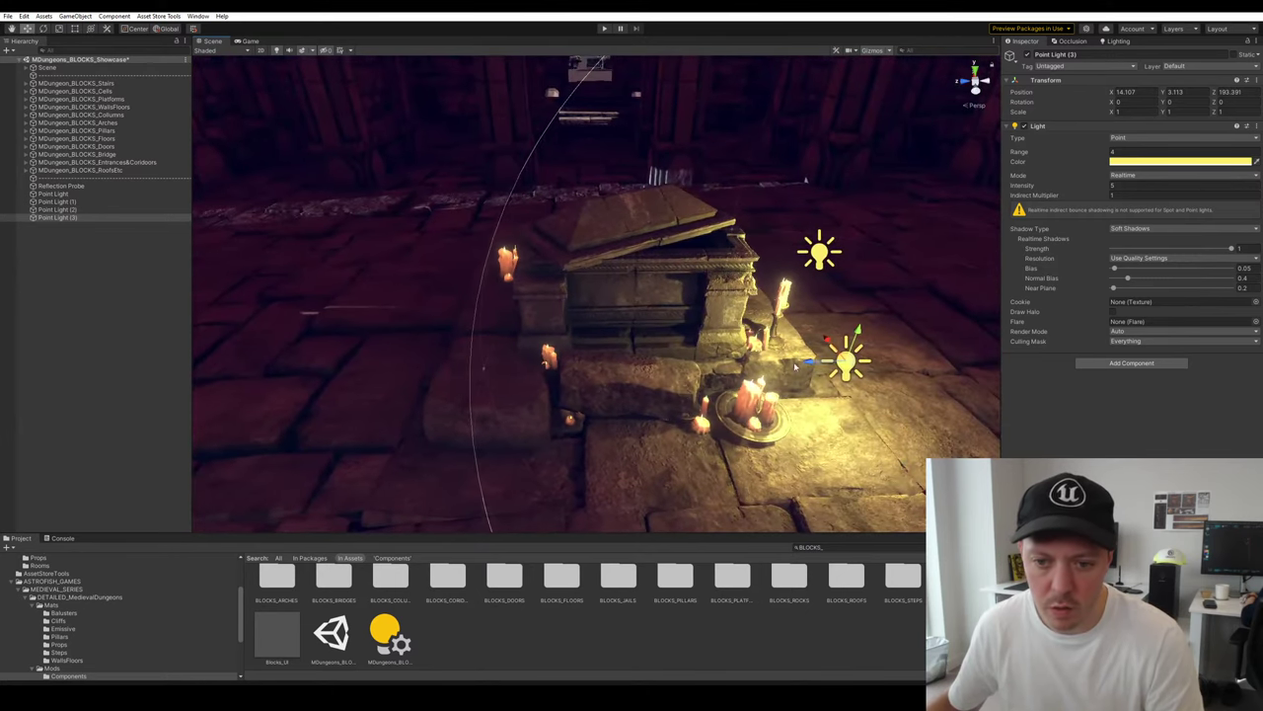
Shift the floor-candle light toward the front of the candle plate at about X 13.6, Z 193.9 and set its range to 3
left_click_drag(846, 362, 816, 407)
left_click(1134, 153)
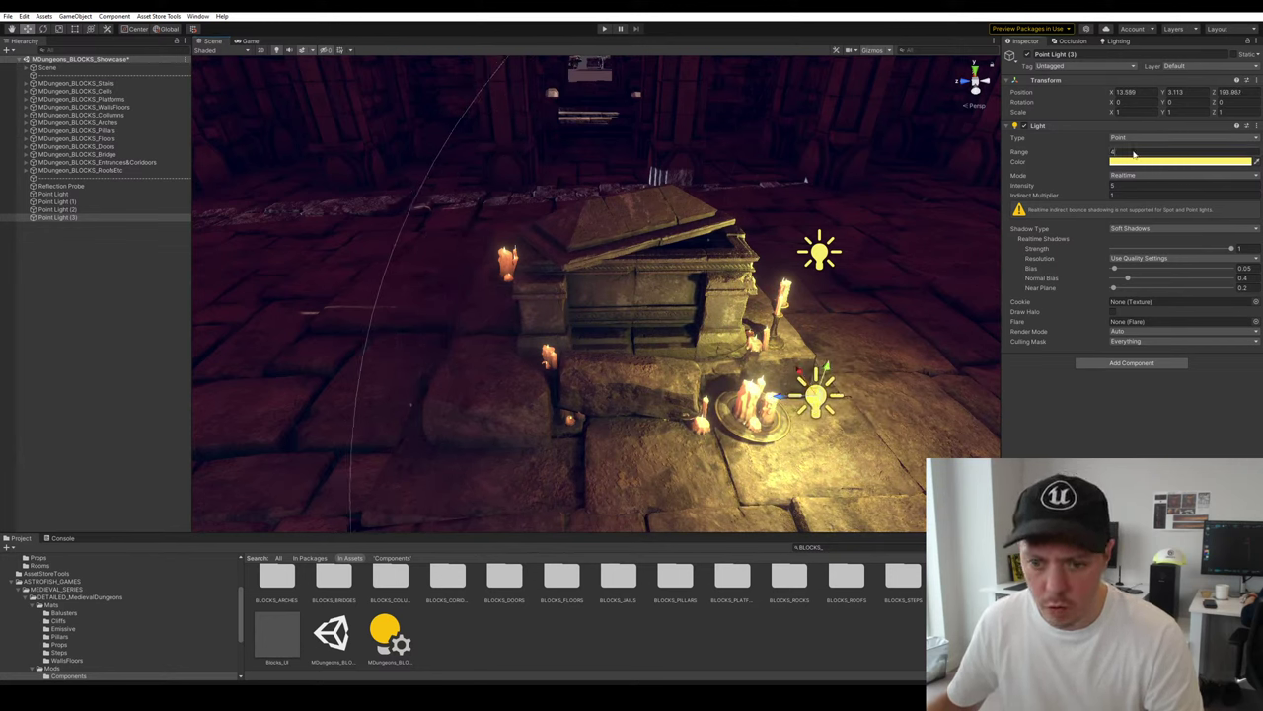
type("3")
Nudge the candelabra light to about Y 3.949, Z 193.437 and shift its color to a warmer yellow, about FFD16A
left_click(815, 253)
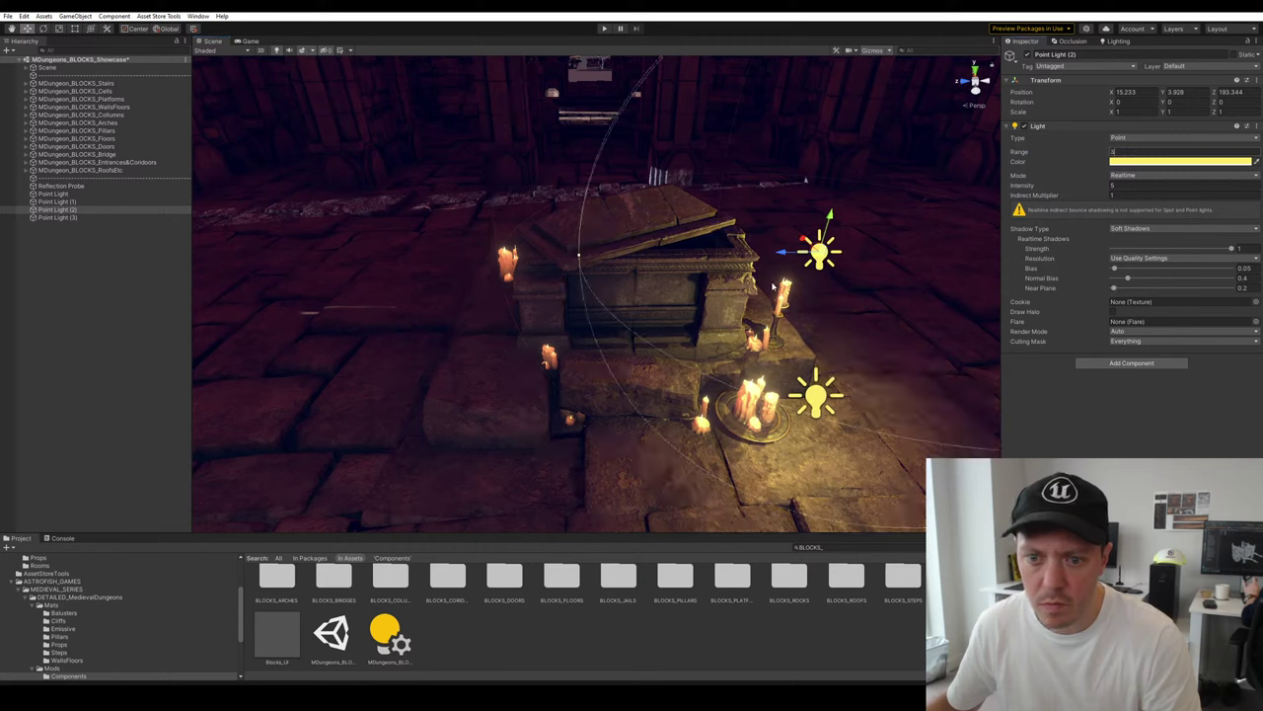
mouse_move(815, 252)
left_mouse_down()
mouse_move(779, 240)
mouse_move(812, 247)
left_mouse_up()
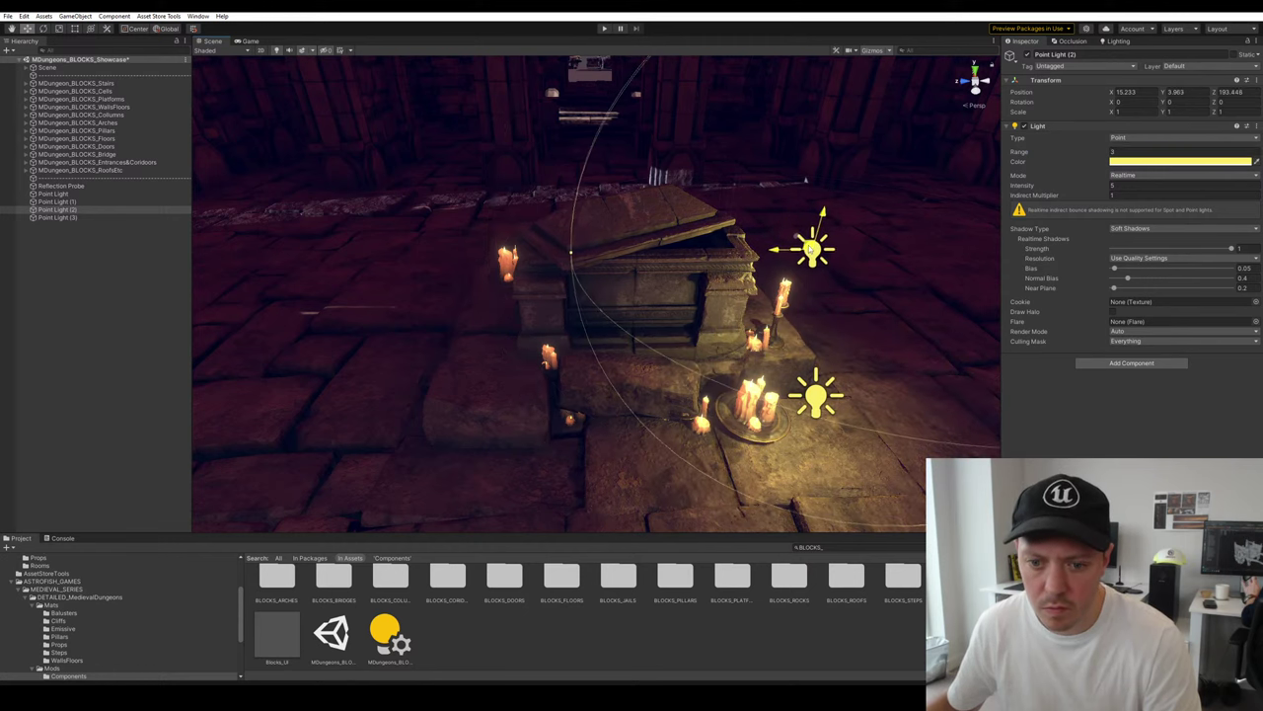
left_click(1180, 161)
left_click_drag(1223, 207, 1239, 204)
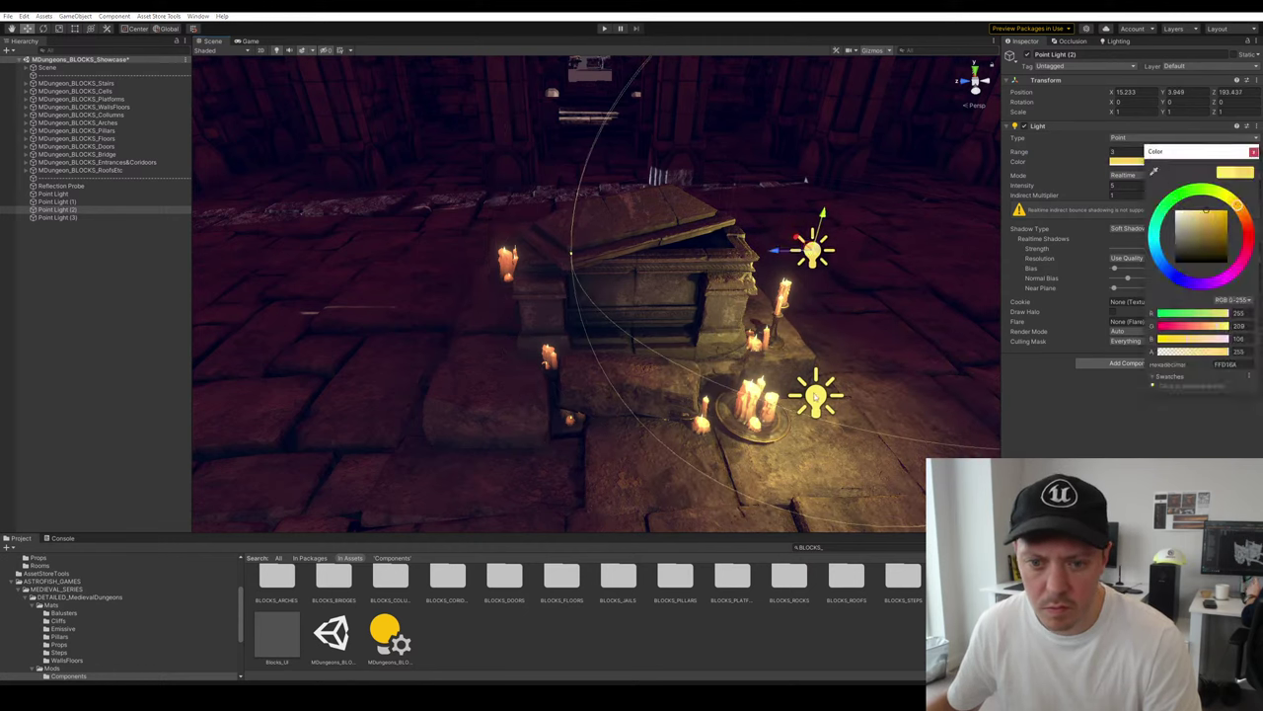
Duplicate the candelabra light and place the copy above the candles behind the sarcophagus at about X 16.963, Y 3.949, Z 198.057
left_click_drag(811, 251, 488, 201)
key("ctrl+d")
left_click_drag(569, 335, 566, 364, "alt")
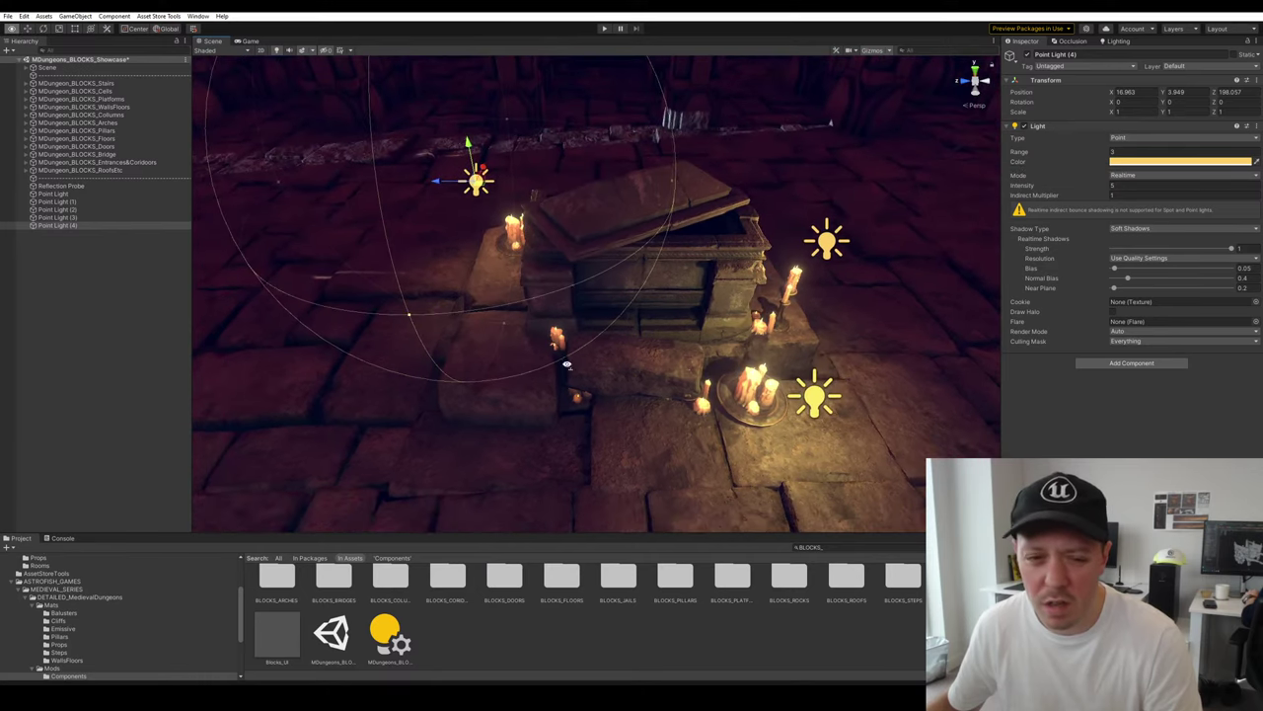
Change the copied light's color to a soft orange, about FFB16A
left_click(1182, 161)
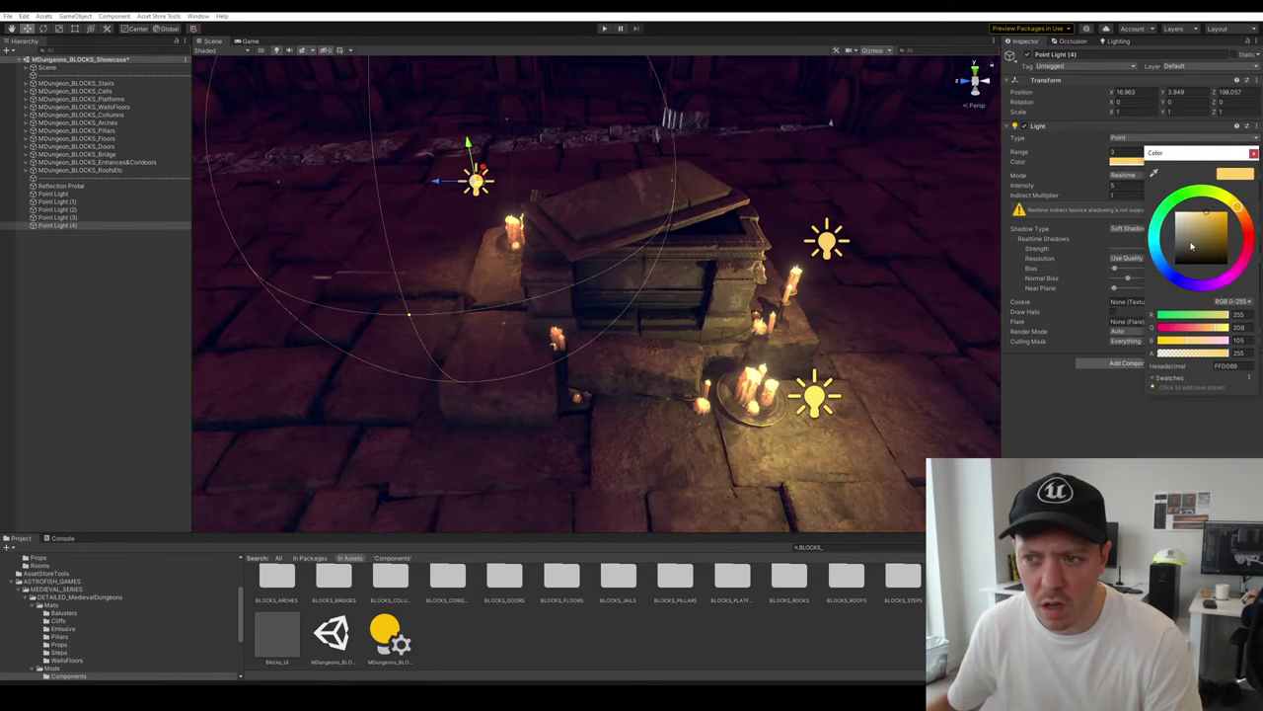
left_click_drag(1241, 210, 1244, 218)
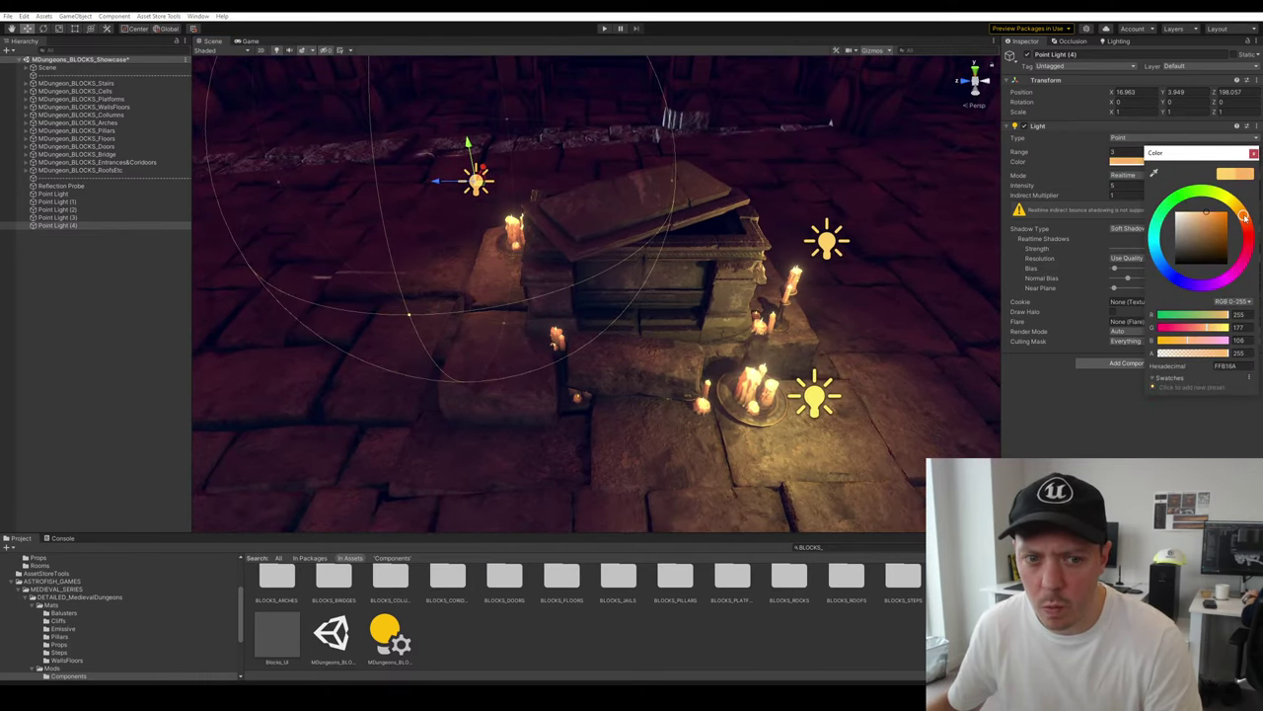
left_click(1254, 153)
Duplicate the orange light toward the sarcophagus's front corner at about X 14.641, Y 3.949, Z 196.66 and set the copy's range to 2
left_click_drag(484, 187, 538, 227)
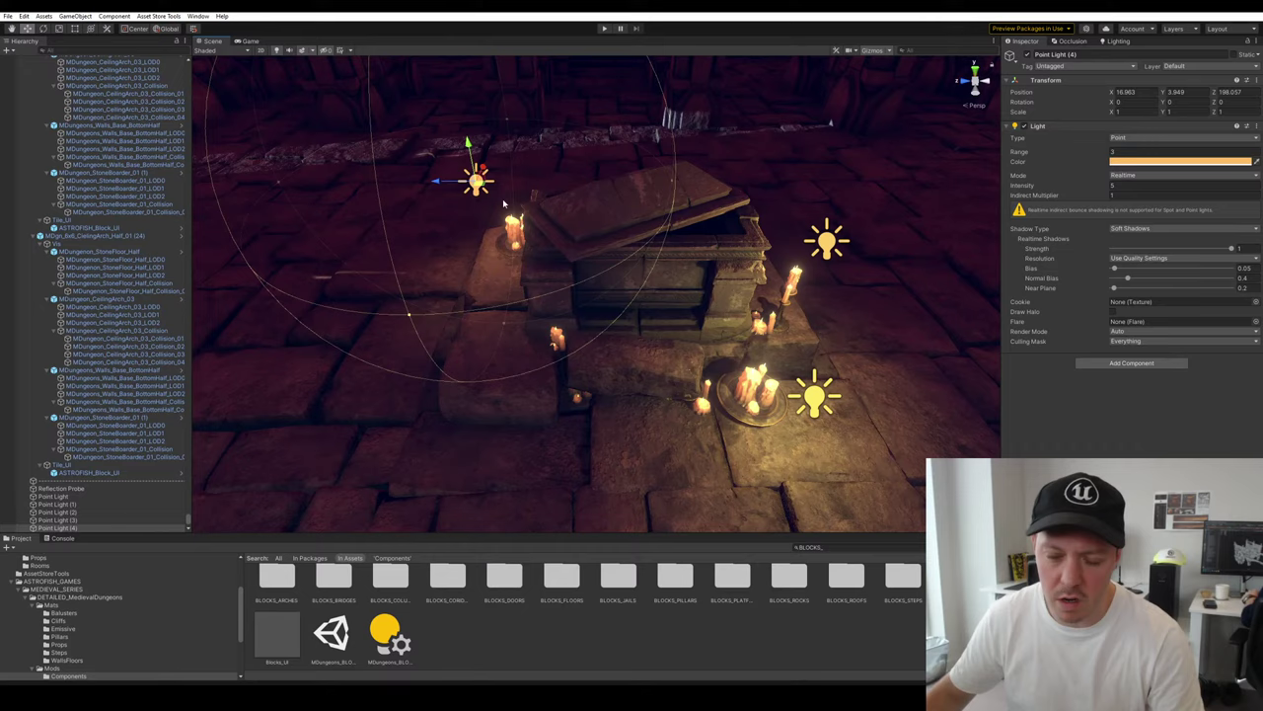
right_click_drag(577, 203, 578, 242)
left_click_drag(462, 216, 556, 325)
key("ctrl+d")
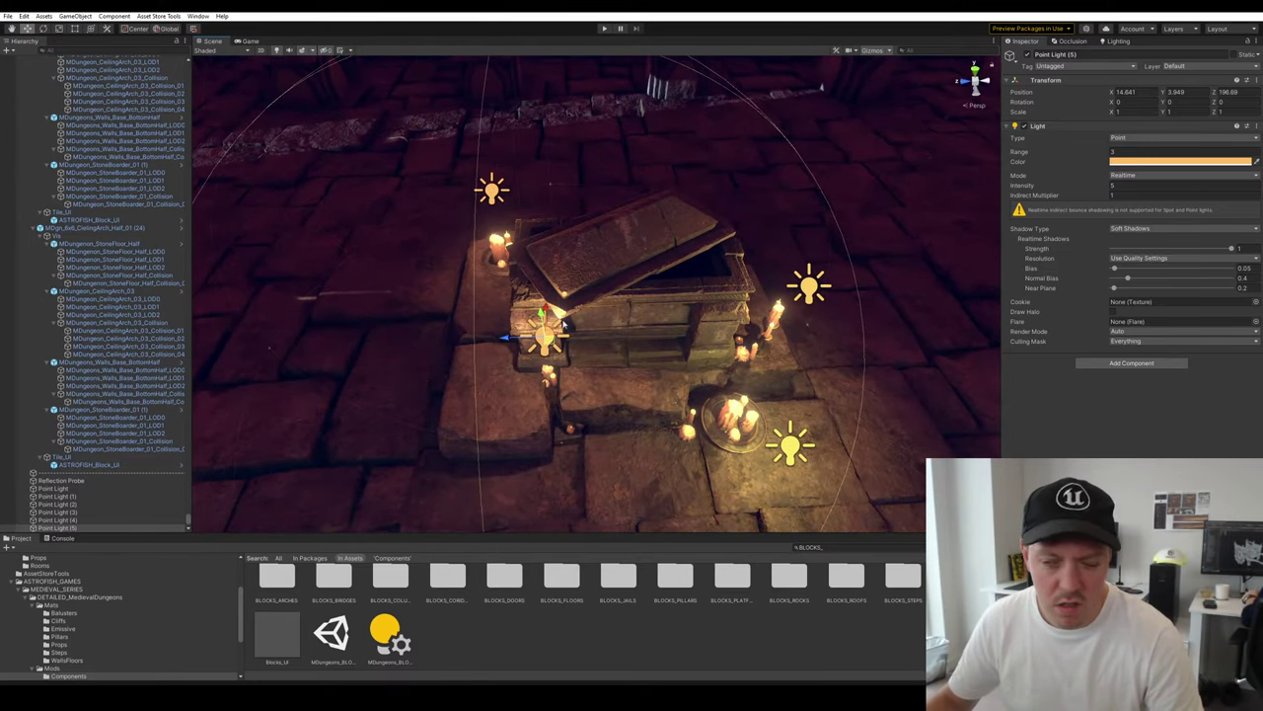
left_click(1125, 151)
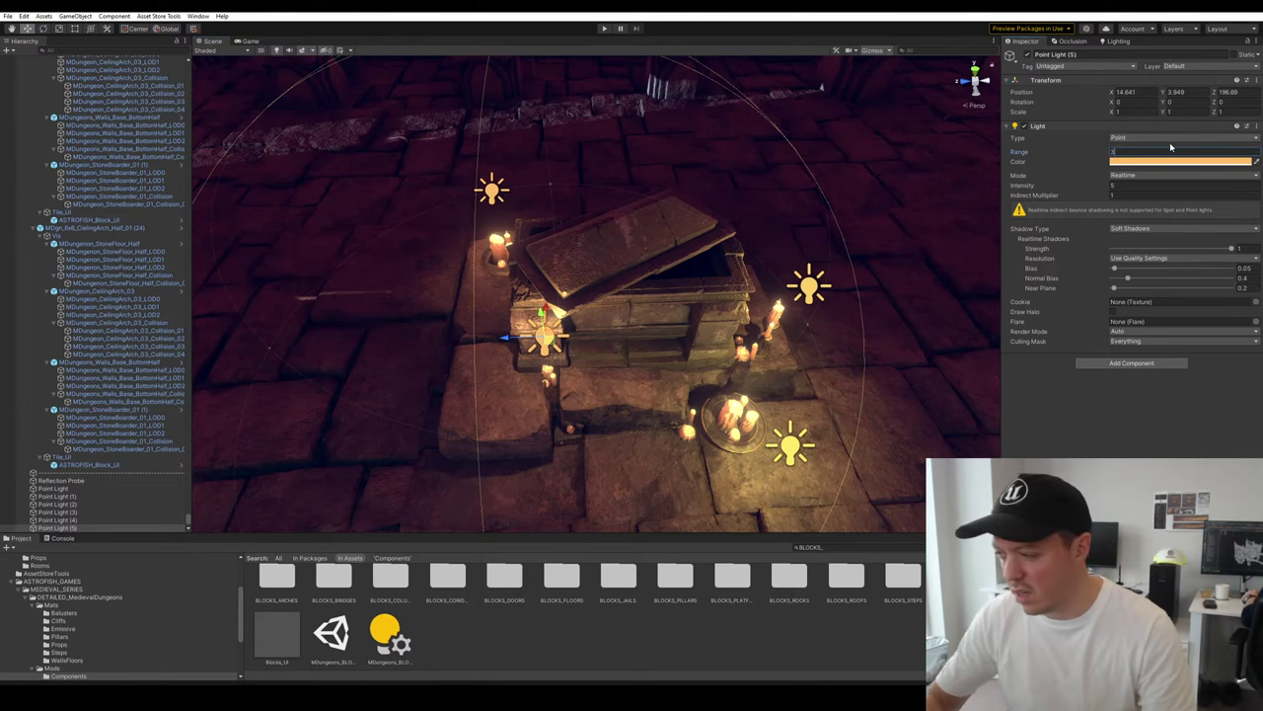
key("BackSpace")
type("2")
Lower the front-corner light next to the candles on the stone slab, to about X 14.417, Y 3.133, Z 196.742
mouse_move(691, 404)
middle_mouse_down()
mouse_move(924, 290)
mouse_move(691, 385)
middle_mouse_up()
left_click_drag(592, 385, 726, 241, "alt")
scroll(677, 333, "up", 4)
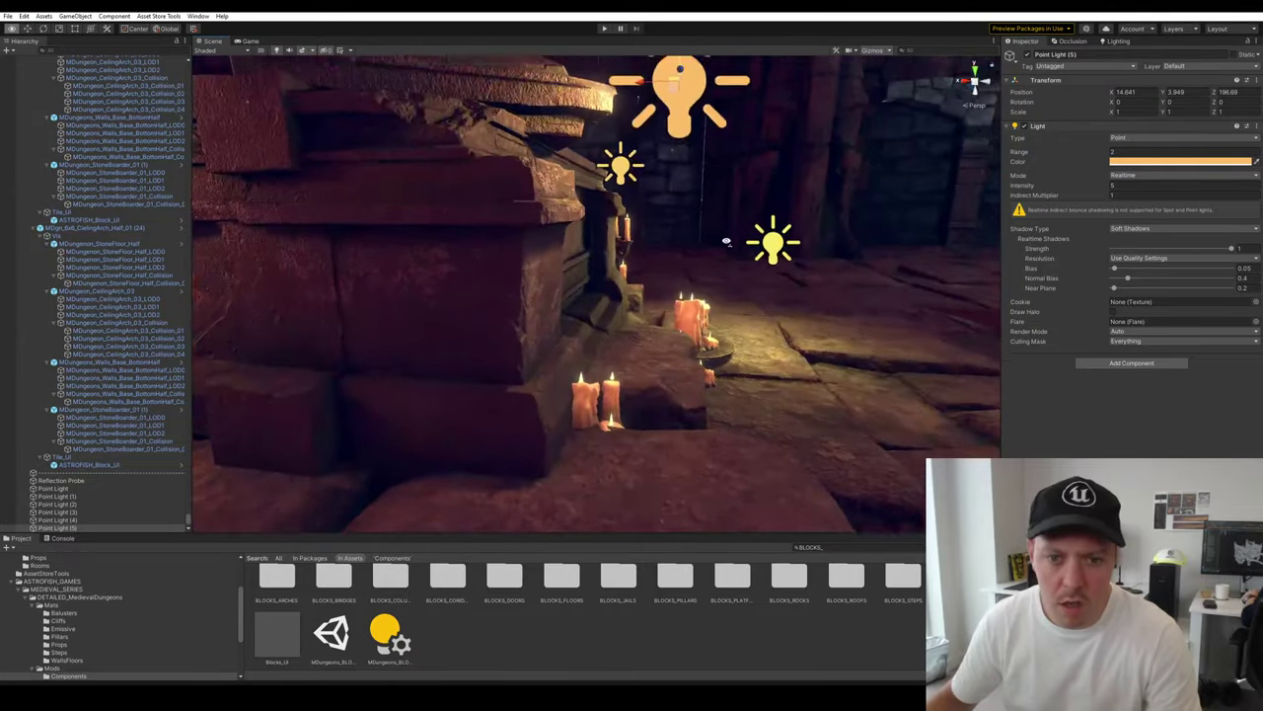
right_click_drag(726, 241, 521, 312)
key("s")
left_click_drag(522, 312, 513, 326)
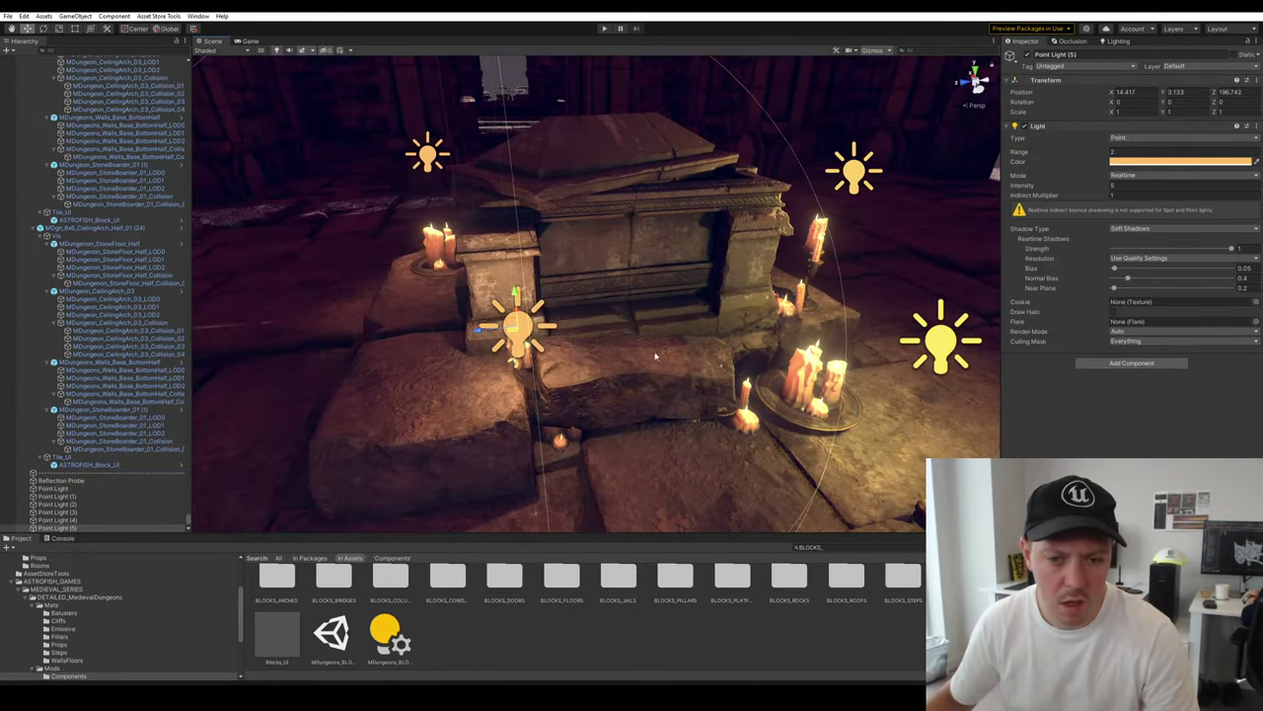
Move the whole MDungeons_Candles_Group_01 (5) candle group out from the stone slab onto the open floor in front
left_click_drag(655, 355, 598, 401, "alt")
scroll(598, 401, "down", 5)
left_click(565, 367)
left_click(565, 368)
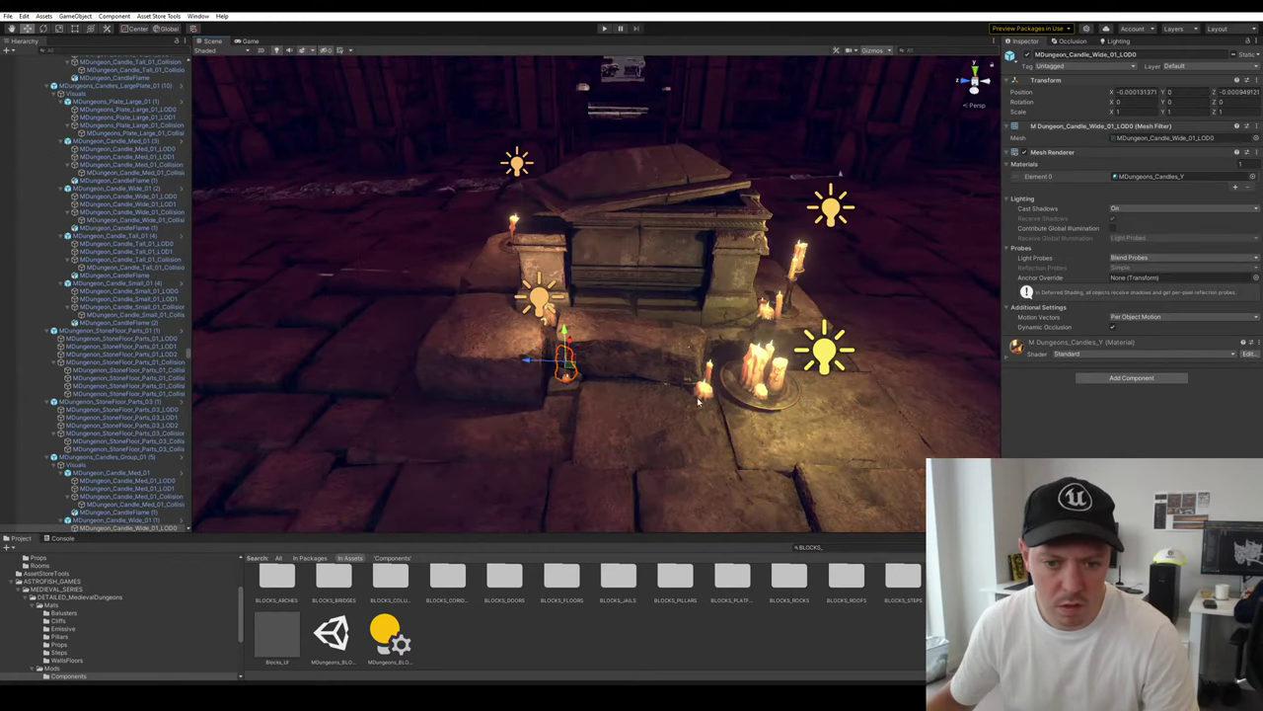
left_click(118, 520)
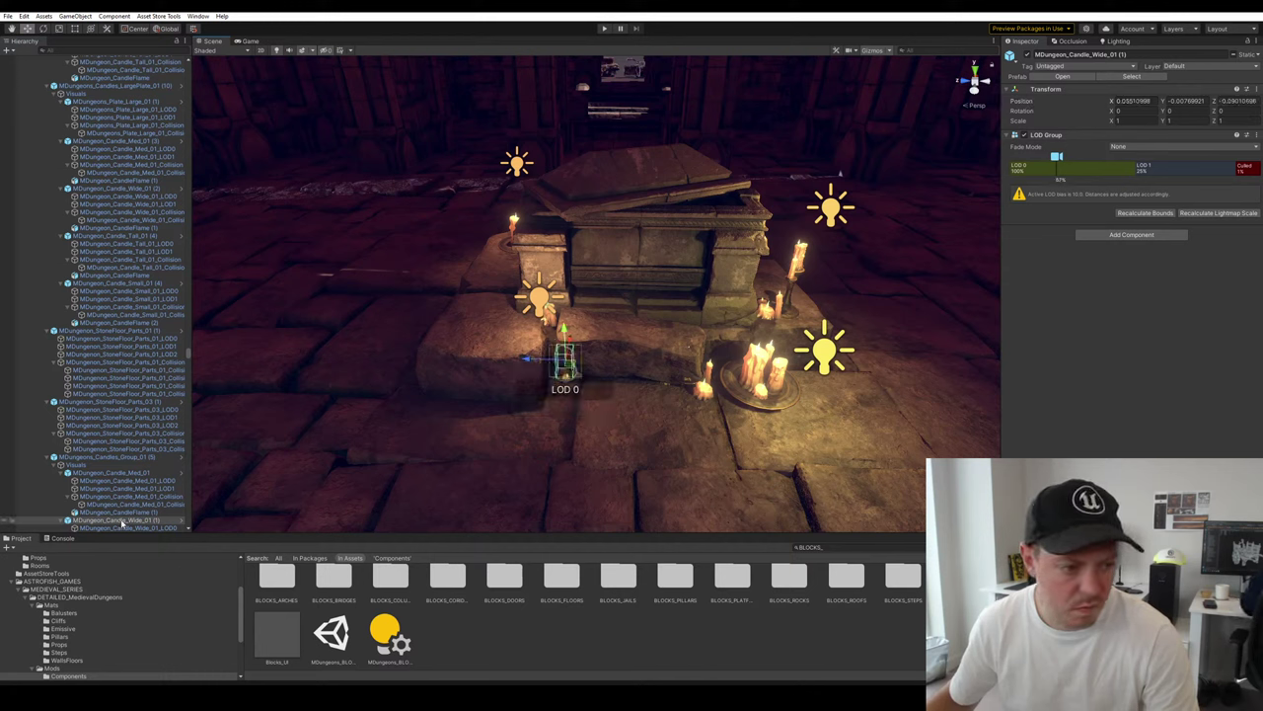
left_click(111, 473)
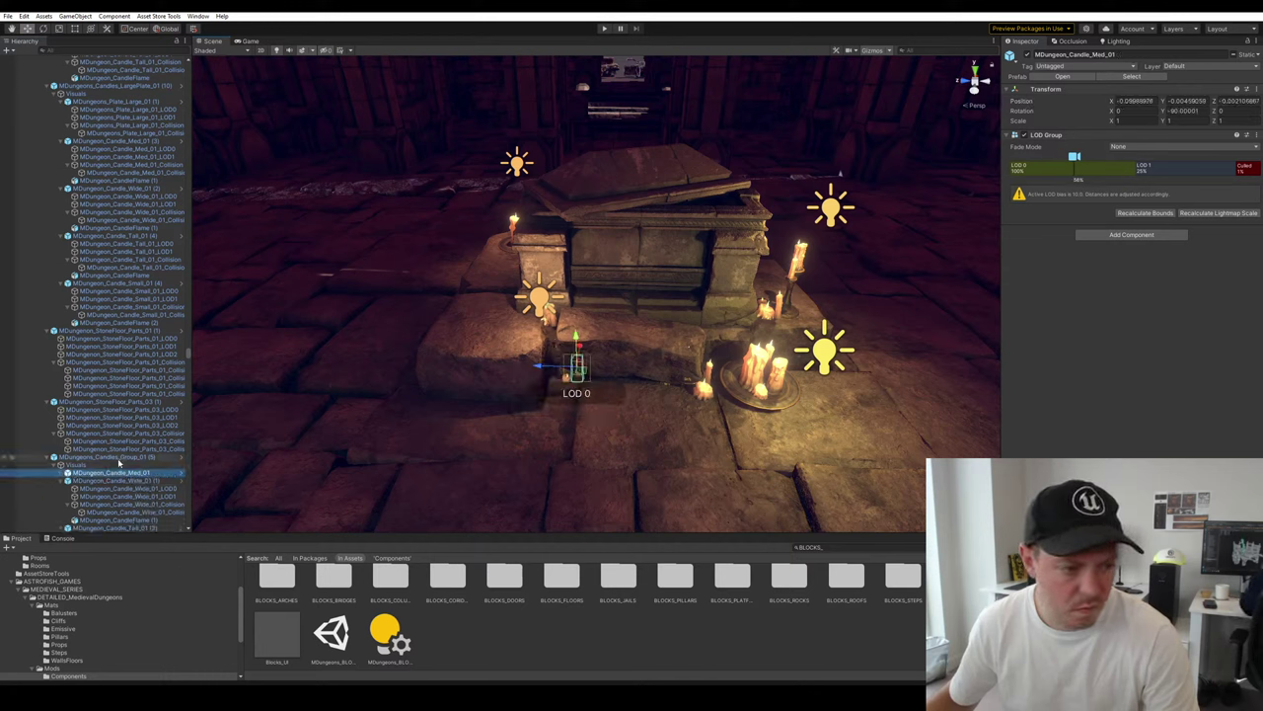
left_click(117, 458)
left_click_drag(577, 371, 675, 384)
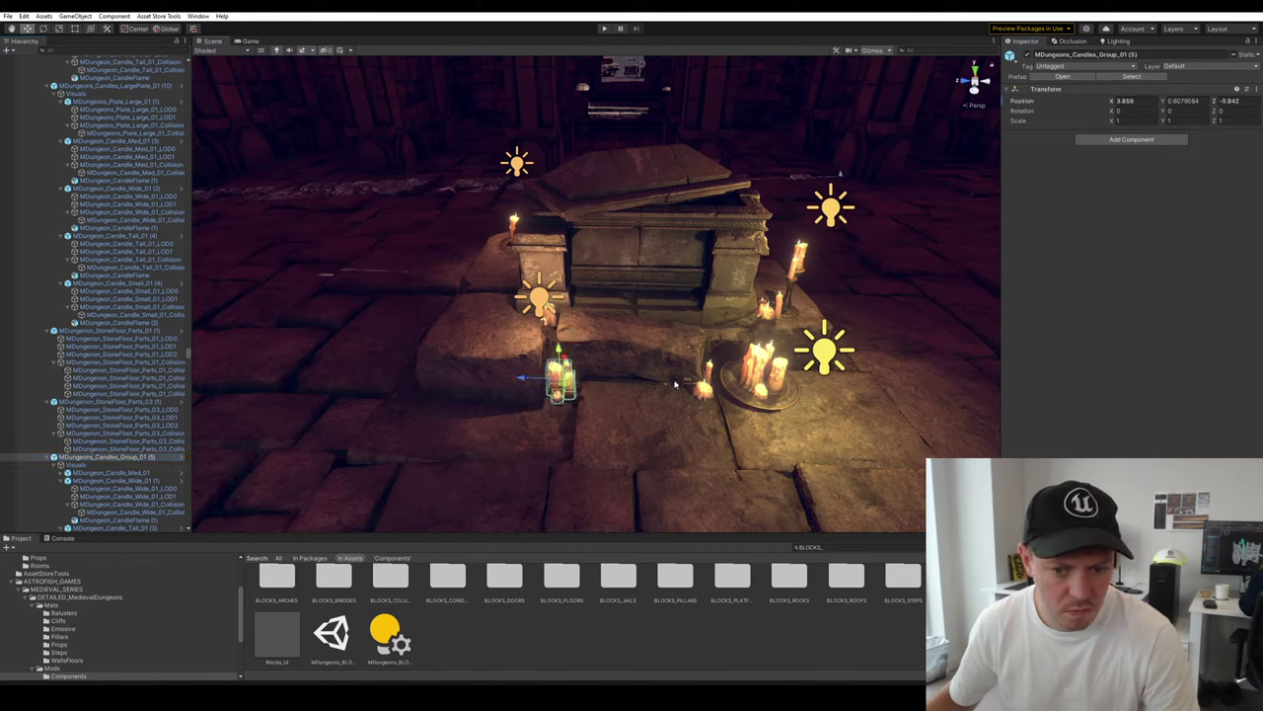
Pull the whole small-plate candle group beside the large candle plate forward, clear of the stone slab
left_click(705, 393)
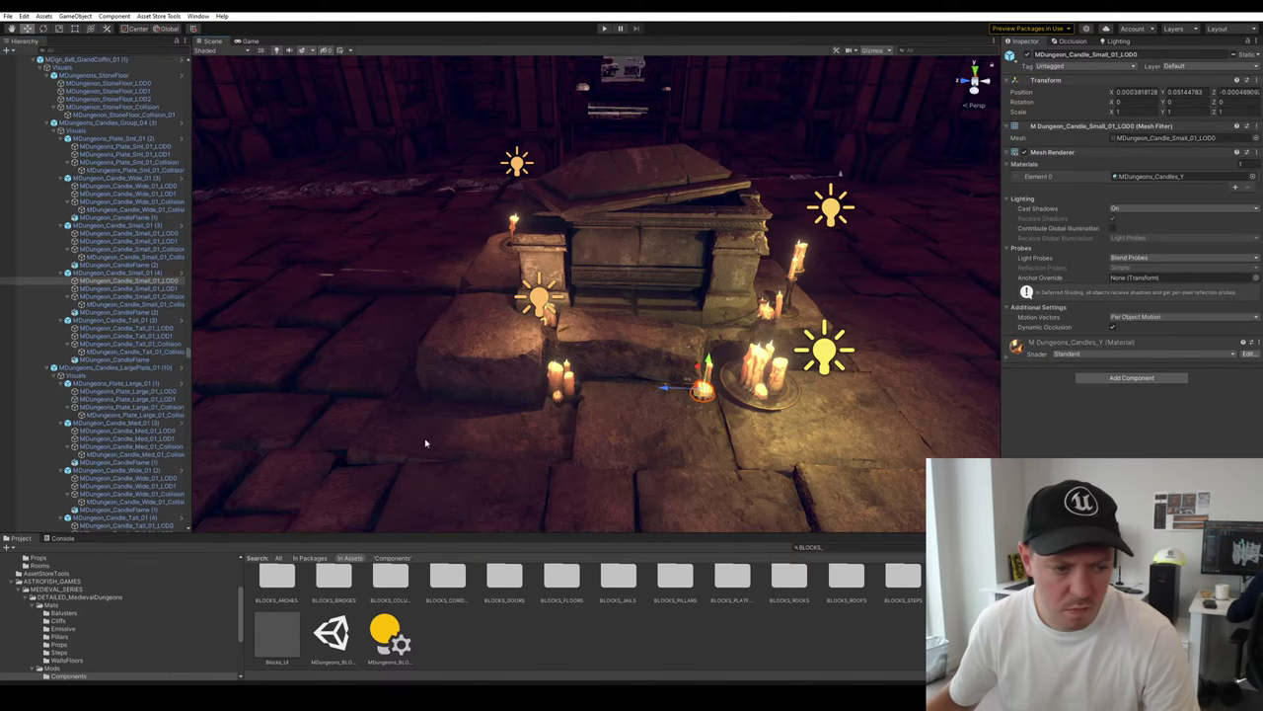
left_click(116, 273)
left_click(109, 122)
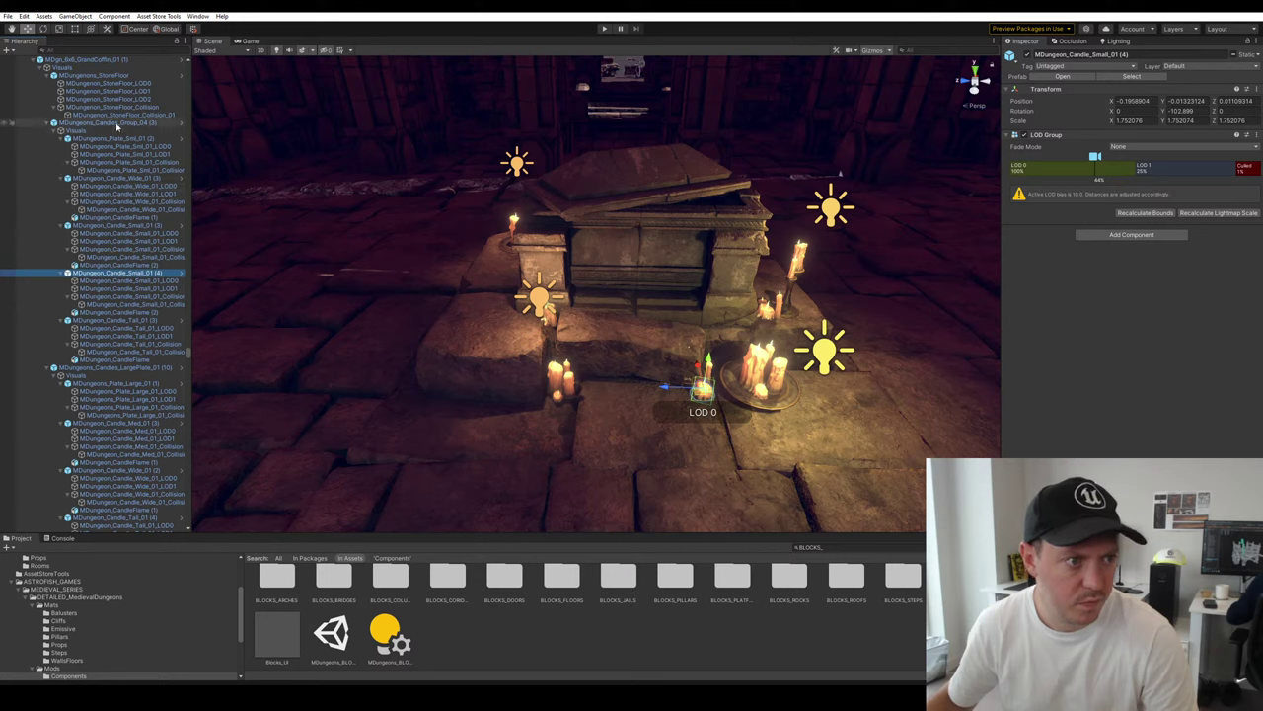
left_click_drag(686, 372, 690, 392)
left_click(914, 448)
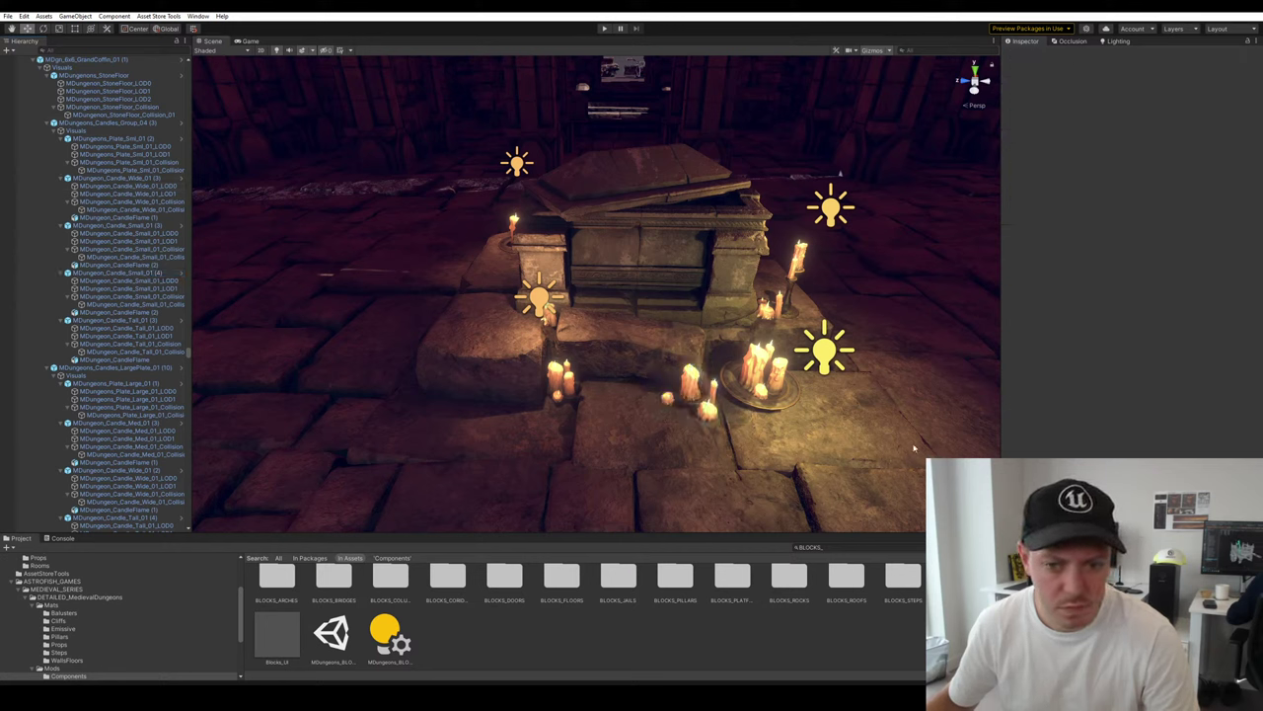
Duplicate the front-corner orange light above the middle floor candles at about X 14.022, Y 3.133, Z 195.076 and set the intensity to 3
left_click(540, 304)
key("ctrl+d")
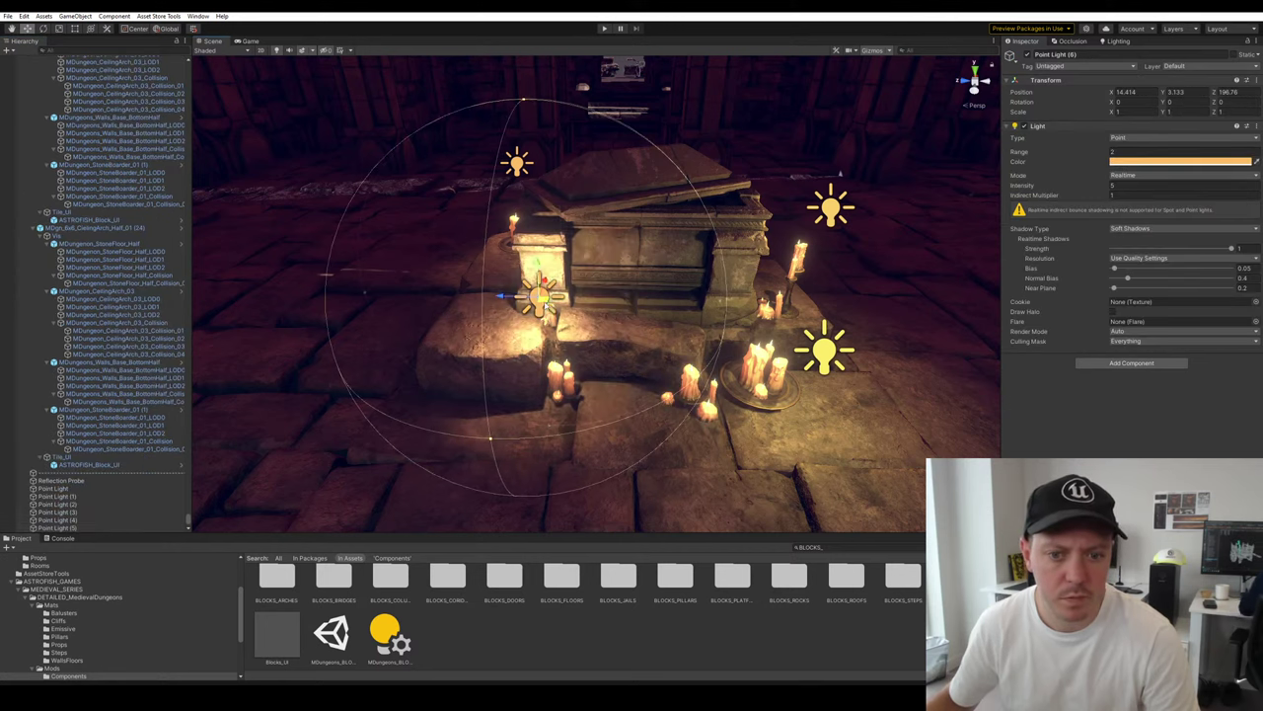
left_click_drag(545, 306, 702, 326)
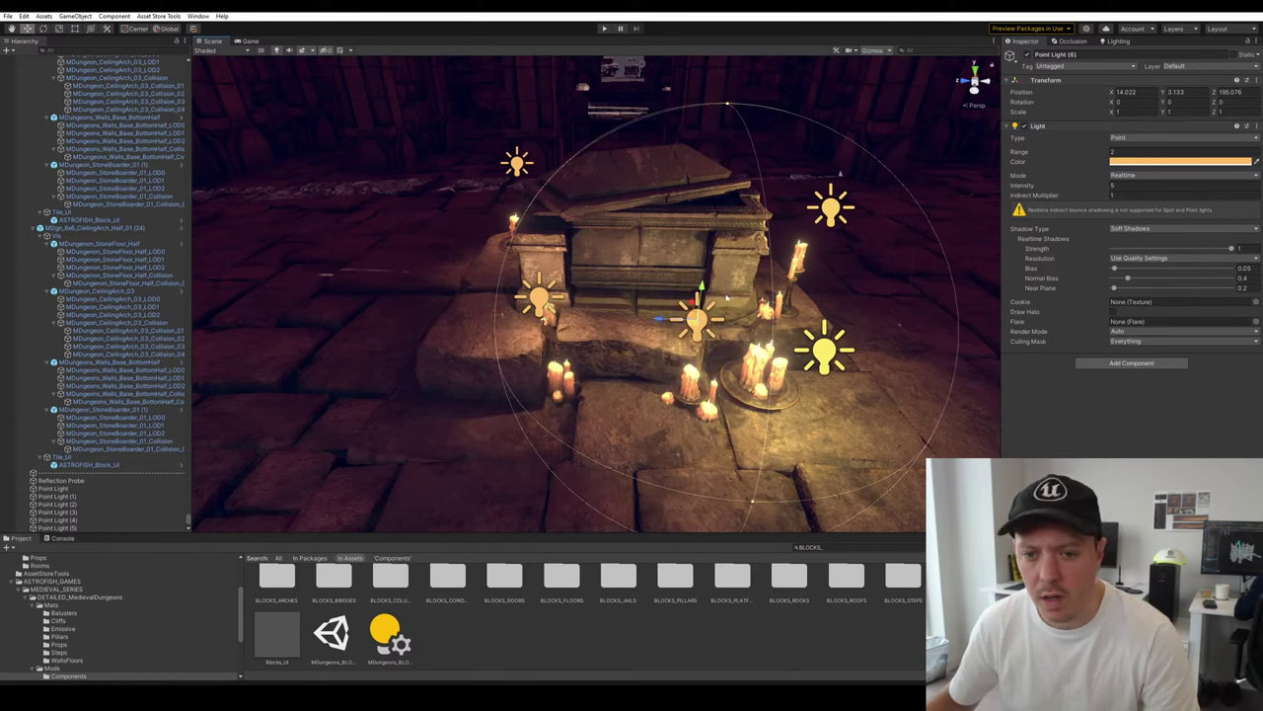
left_click(1132, 184)
type("3")
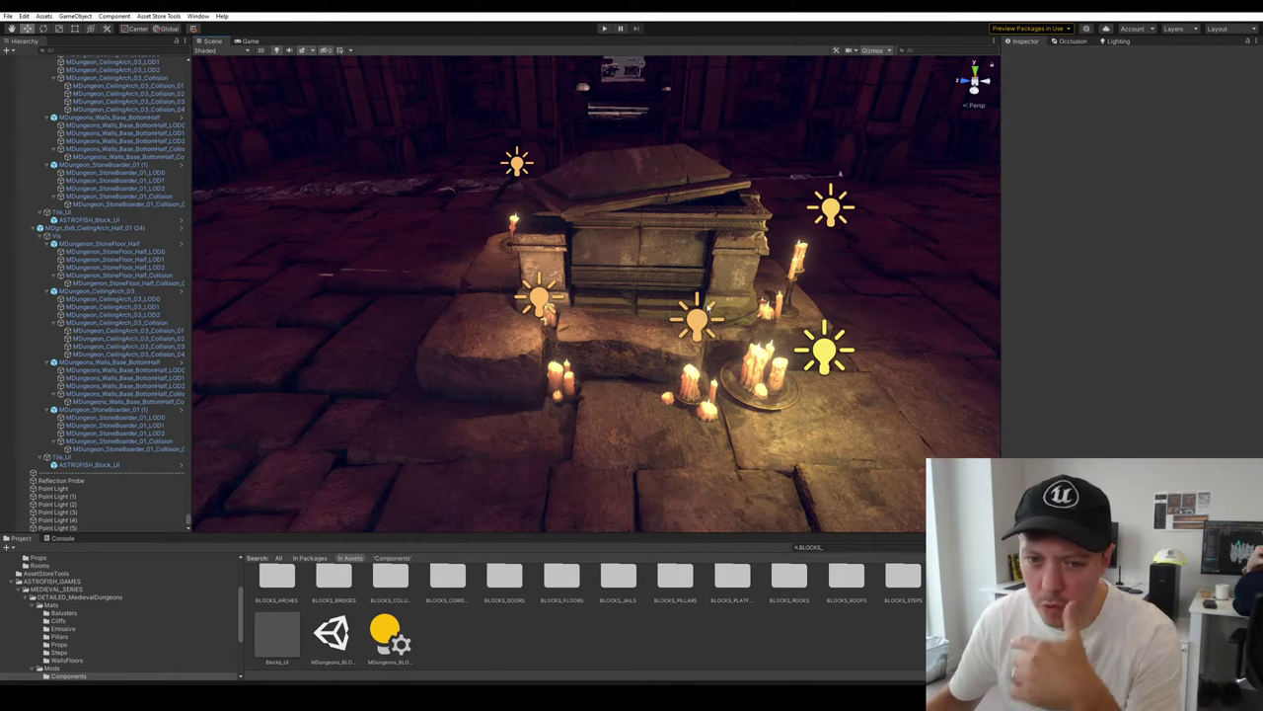
Reposition the light over the middle floor candles to about X 14.212, Y 2.902, Z 194.961
left_click_drag(707, 293, 724, 315)
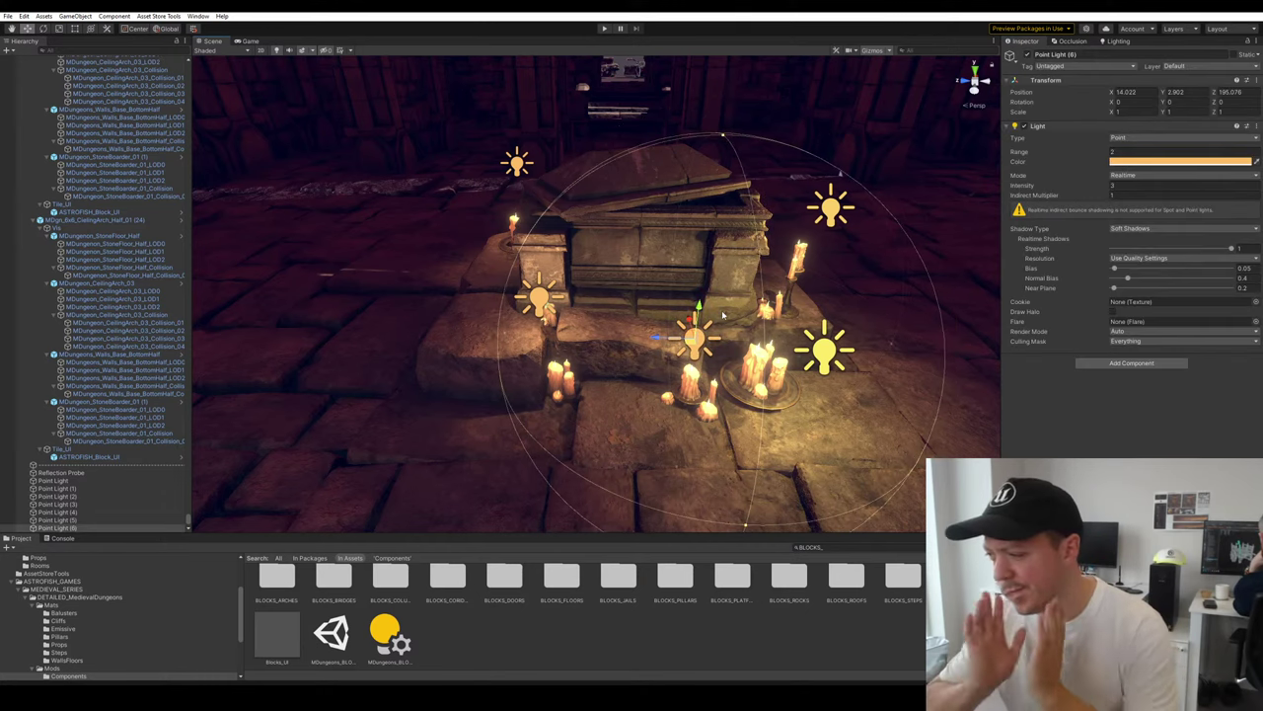
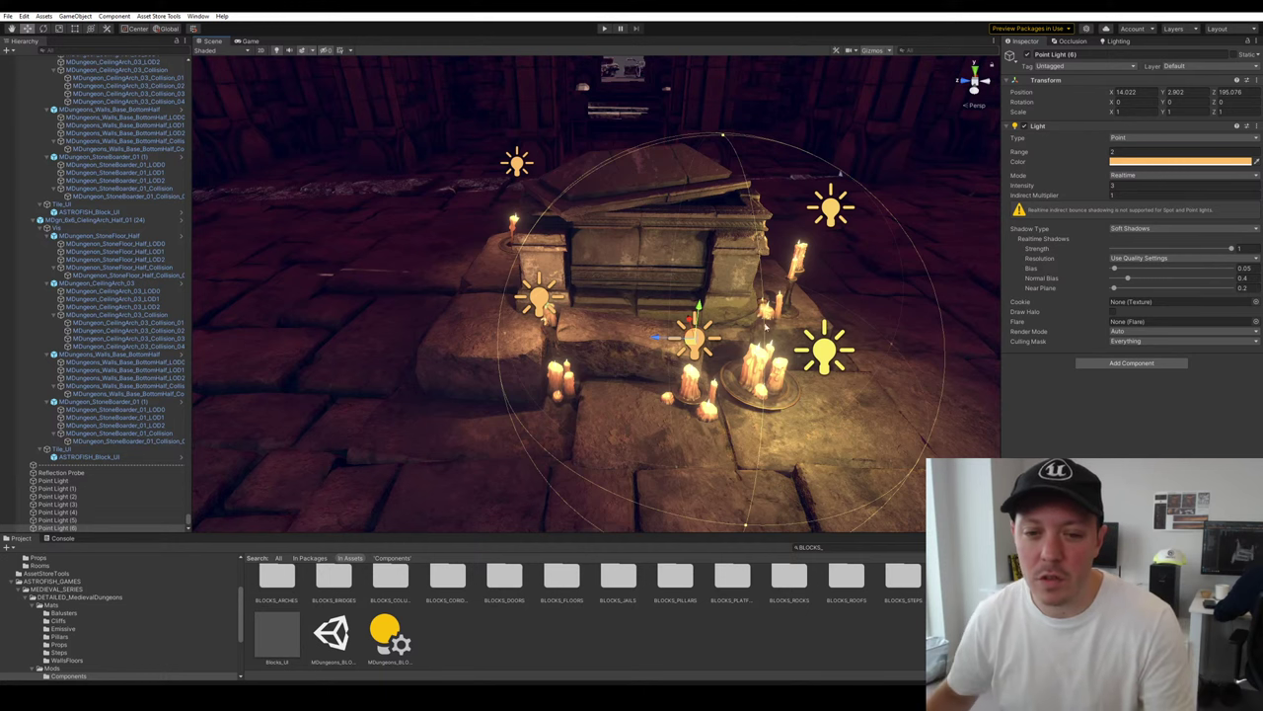
right_click_drag(572, 151, 587, 165)
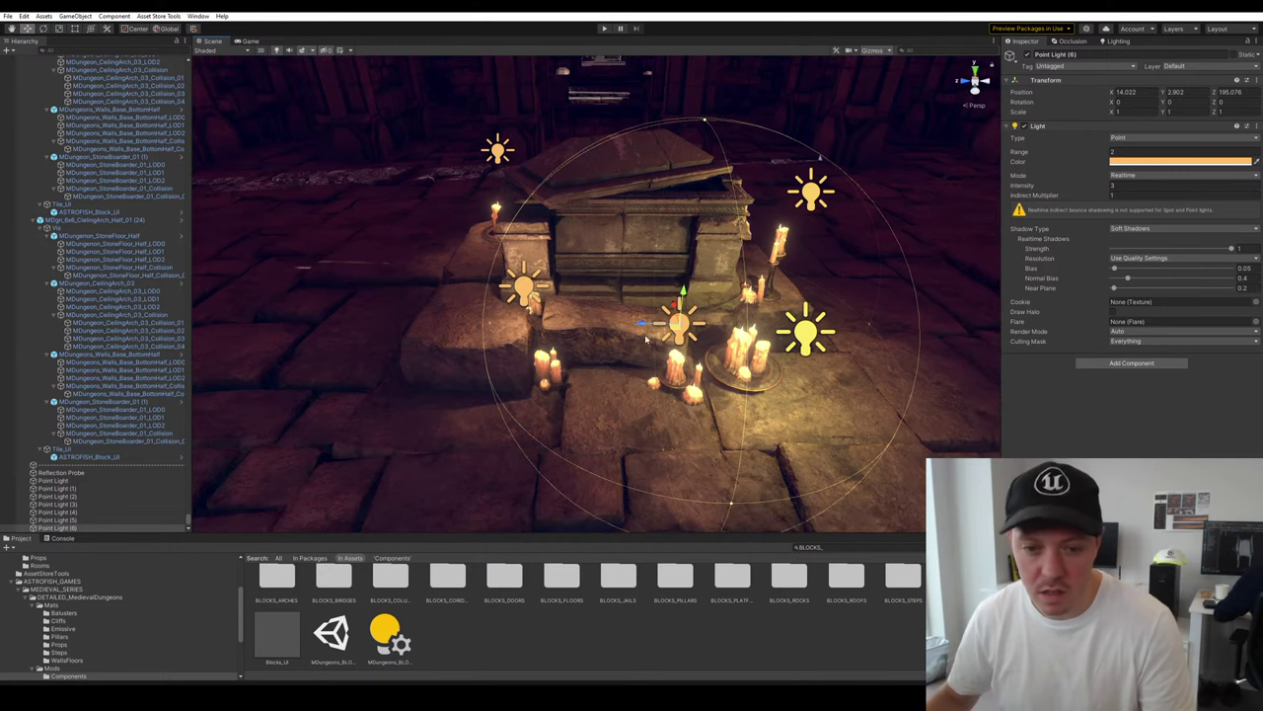
left_click_drag(647, 339, 686, 330)
Try moving the arched wall tile MDgn_6x6_WallArchFloor_T (2) out of the dungeon wall to about X -25.57, Z 475.54
right_click_drag(765, 341, 630, 302)
scroll(718, 344, "down", 5)
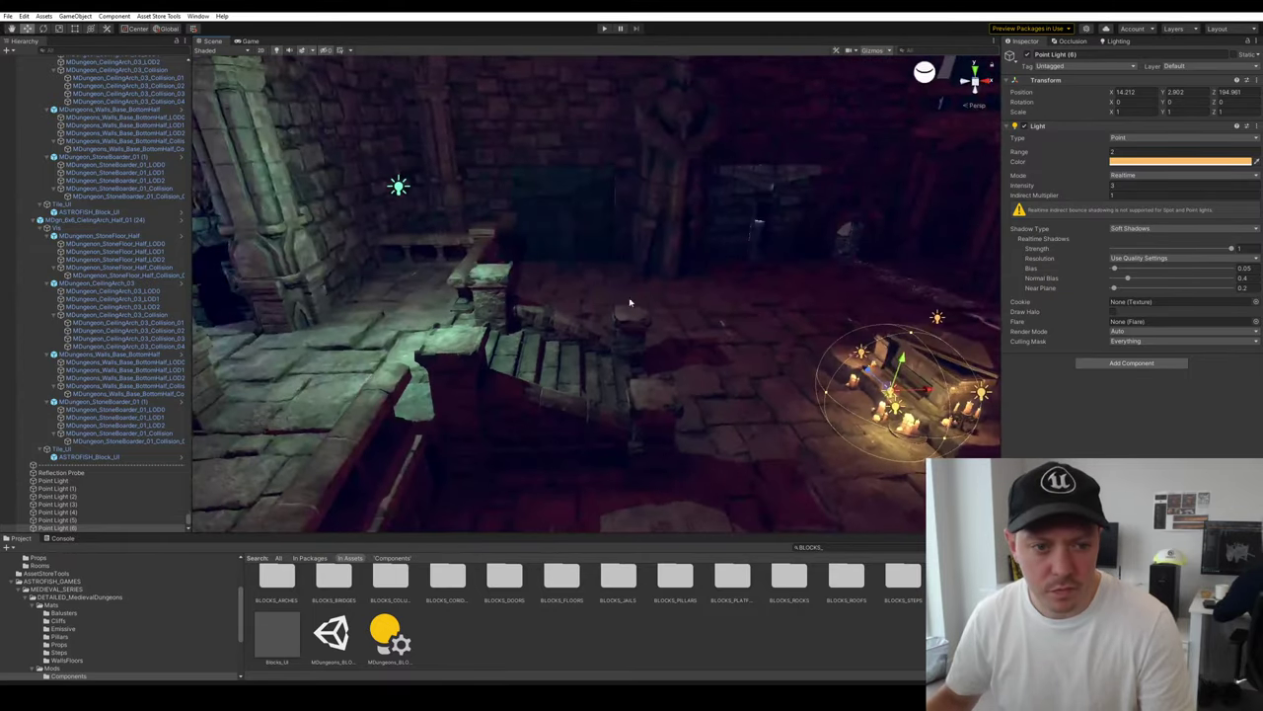
left_click(398, 186)
right_click_drag(399, 186, 538, 206)
left_click(729, 209)
key("f")
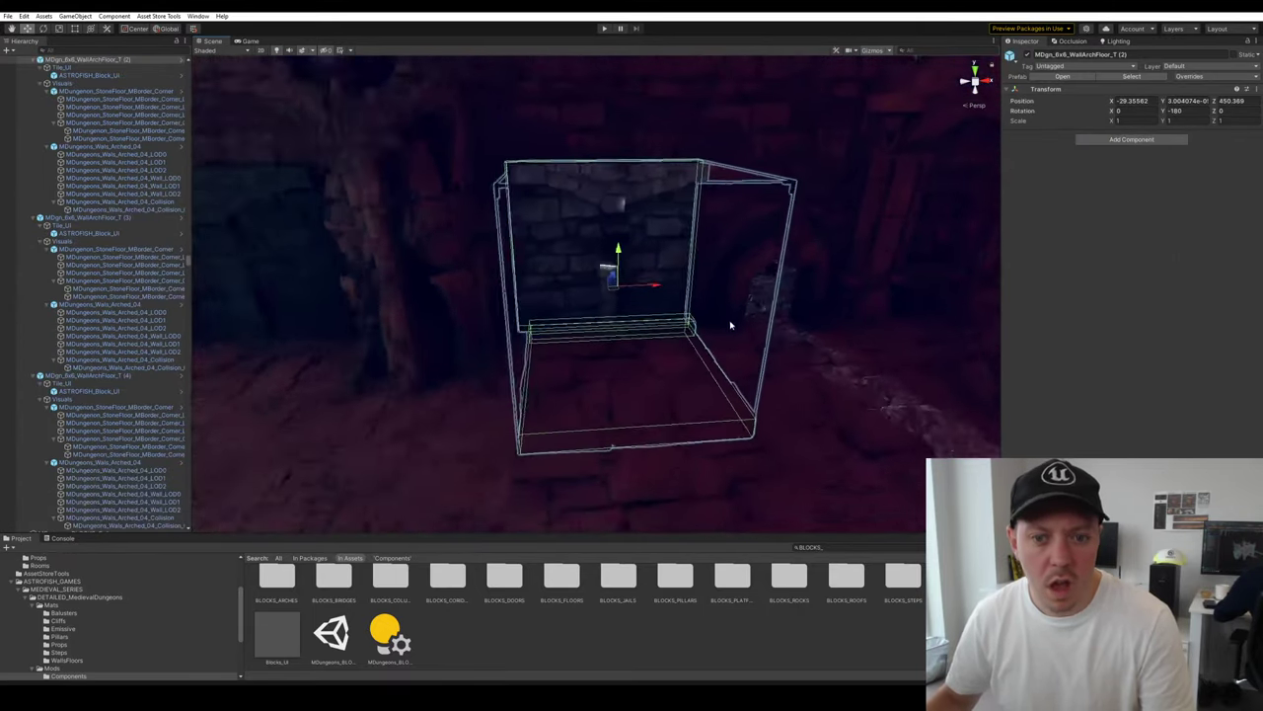
left_click(733, 366)
key("w")
right_click_drag(733, 366, 666, 379)
left_click(677, 285)
left_click_drag(665, 431, 547, 166)
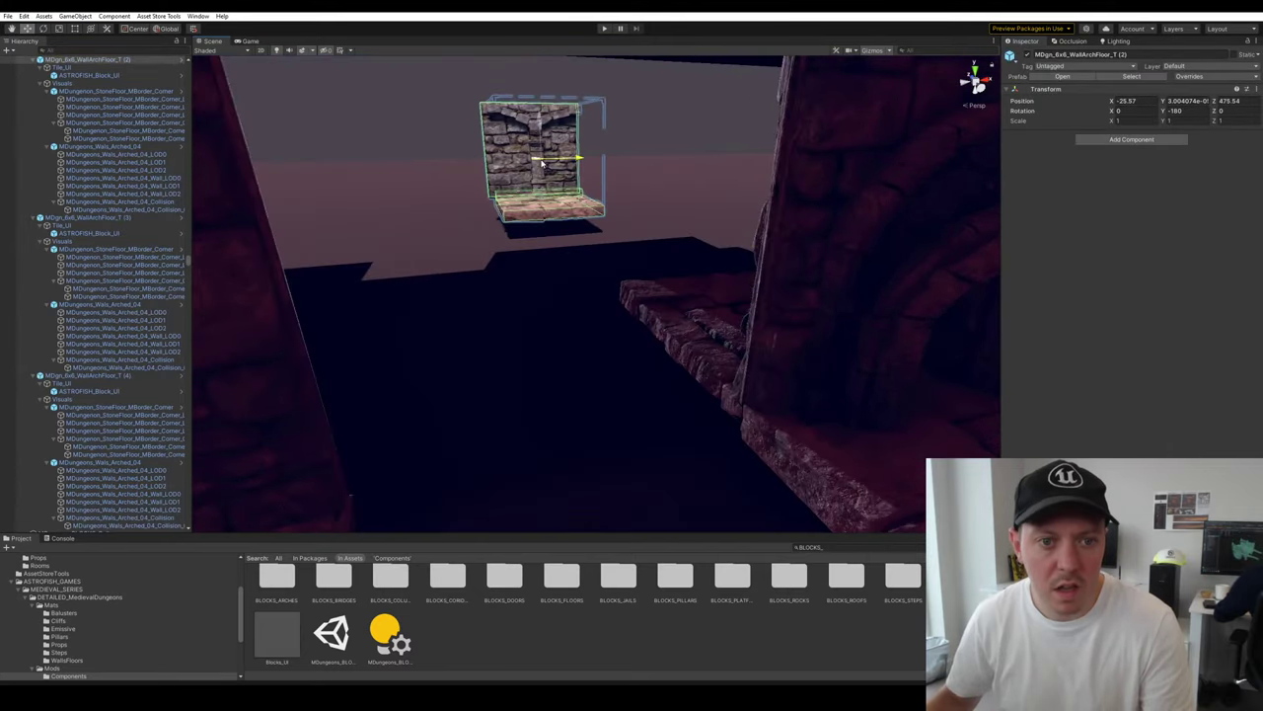
Inspect the displaced arched wall tile up close and undo its move
key("f")
left_click(735, 273)
mouse_move(735, 273)
left_mouse_down("alt")
mouse_move(523, 258)
mouse_move(739, 263)
left_mouse_up("alt")
key("ctrl+z")
key("ctrl+z")
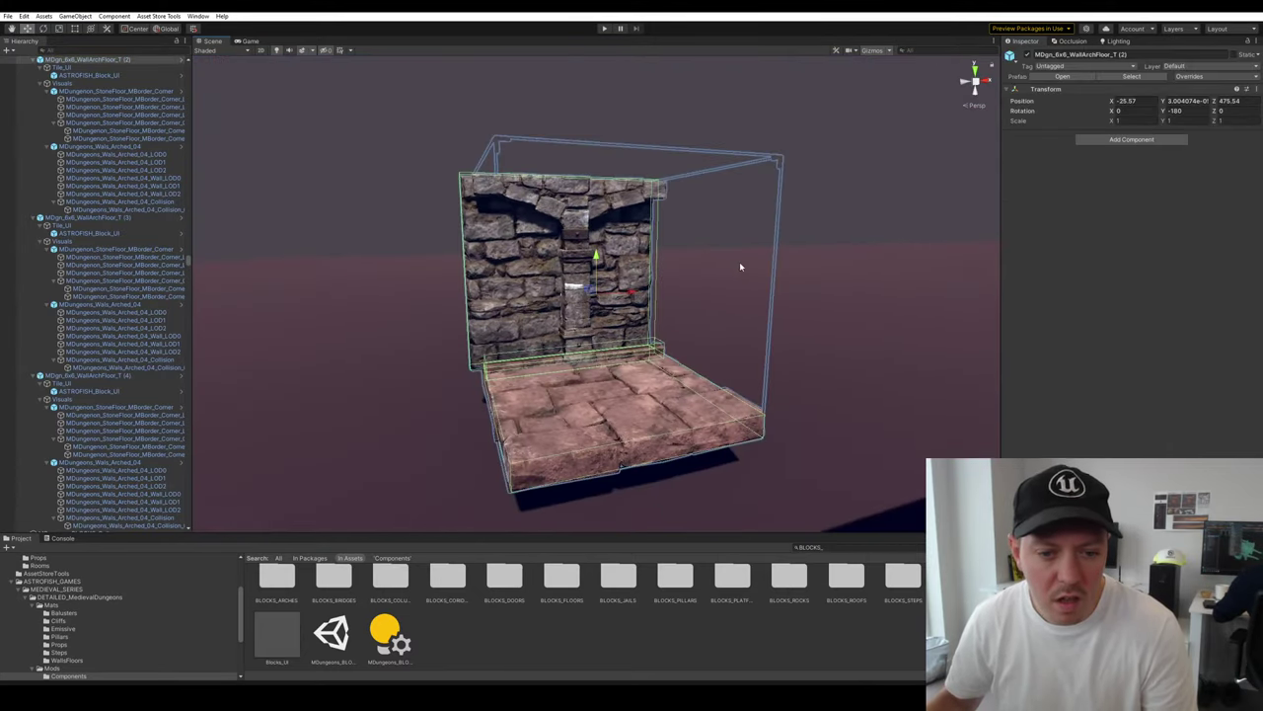
Duplicate the teal doorway light above the stairs and place the copy near the far small archway at about X 20.49, Y 7.14, Z 204.44
key("s")
right_click_drag(820, 290, 920, 354)
right_click_drag(556, 305, 515, 235)
left_click(519, 241)
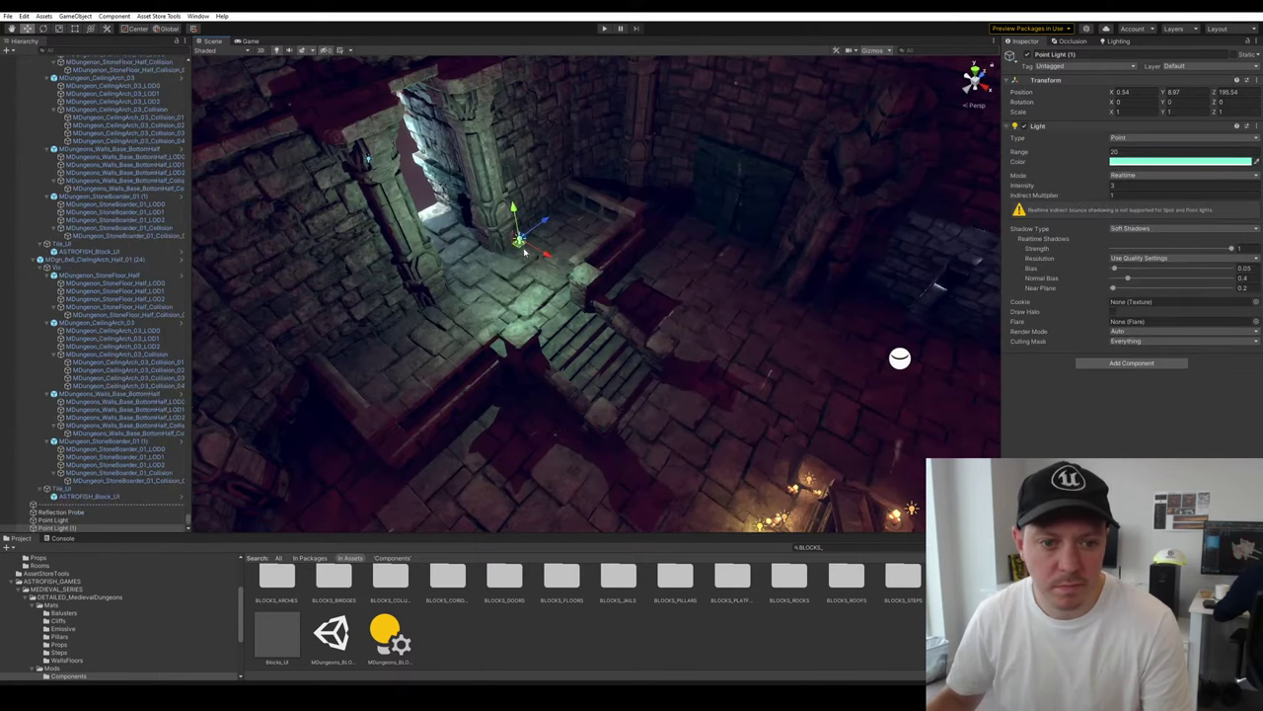
key("ctrl+d")
left_click_drag(520, 244, 926, 300)
right_click_drag(750, 302, 939, 294)
left_click_drag(600, 196, 698, 204)
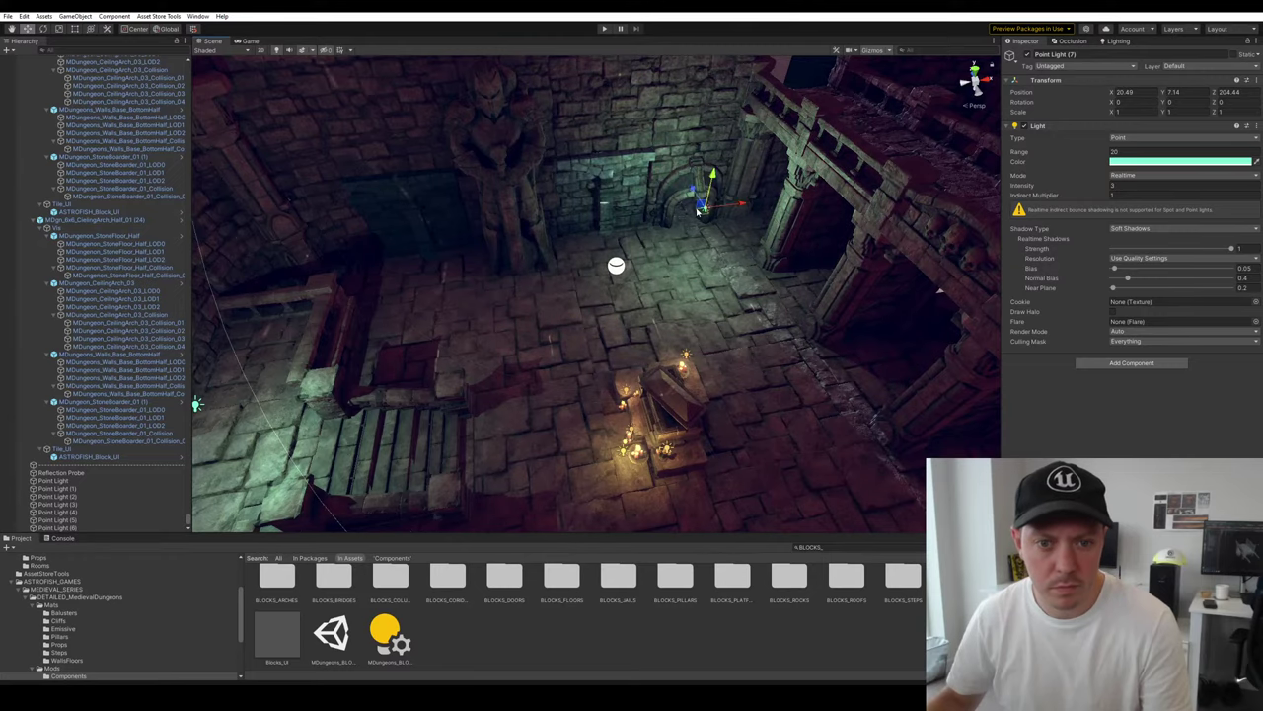
Duplicate the teal archway light and move the copy straight across the hall to the opposite side wall
left_click(665, 294)
left_click_drag(665, 294, 809, 251, "alt")
mouse_move(523, 294)
left_mouse_down("alt")
mouse_move(493, 286)
mouse_move(520, 287)
left_mouse_up("alt")
left_click(402, 296)
key("ctrl+d")
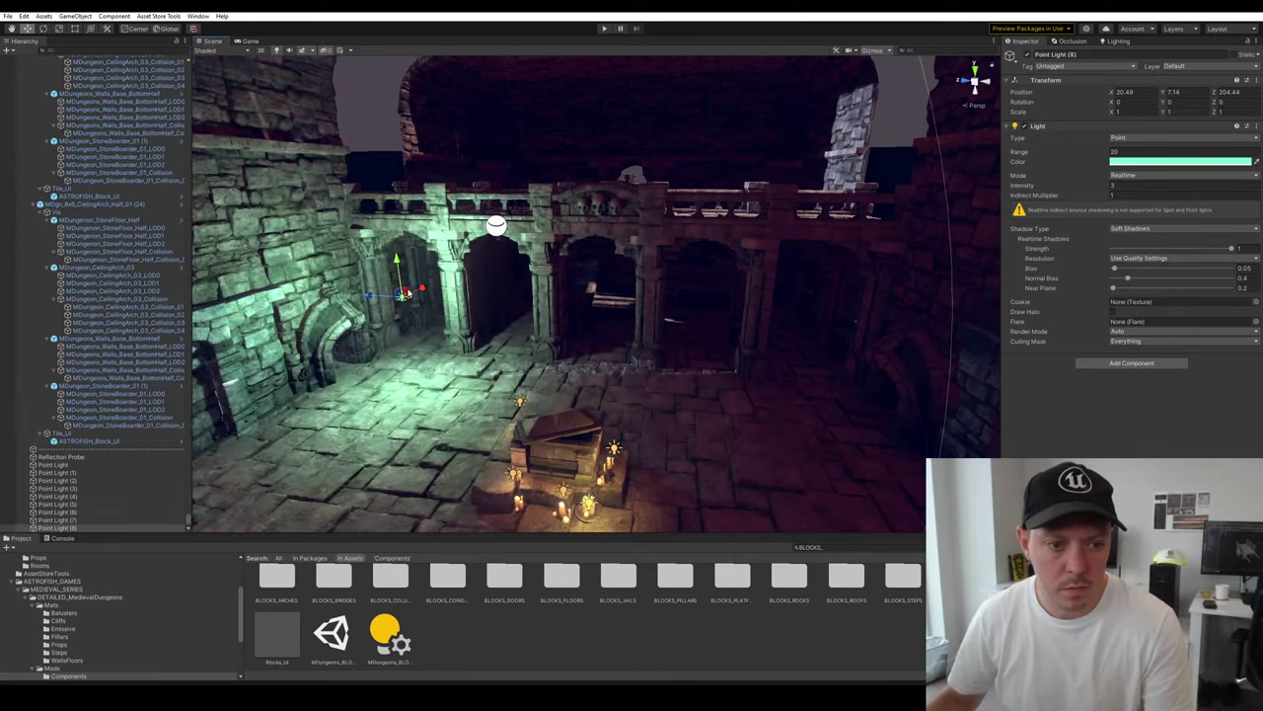
left_click_drag(409, 296, 880, 294)
Place another copy of the teal light low beside the opposite small archway at about X 22.16, Y 4.54, Z 176.85
right_click_drag(880, 294, 1162, 290)
key("w")
right_click_drag(632, 233, 576, 233)
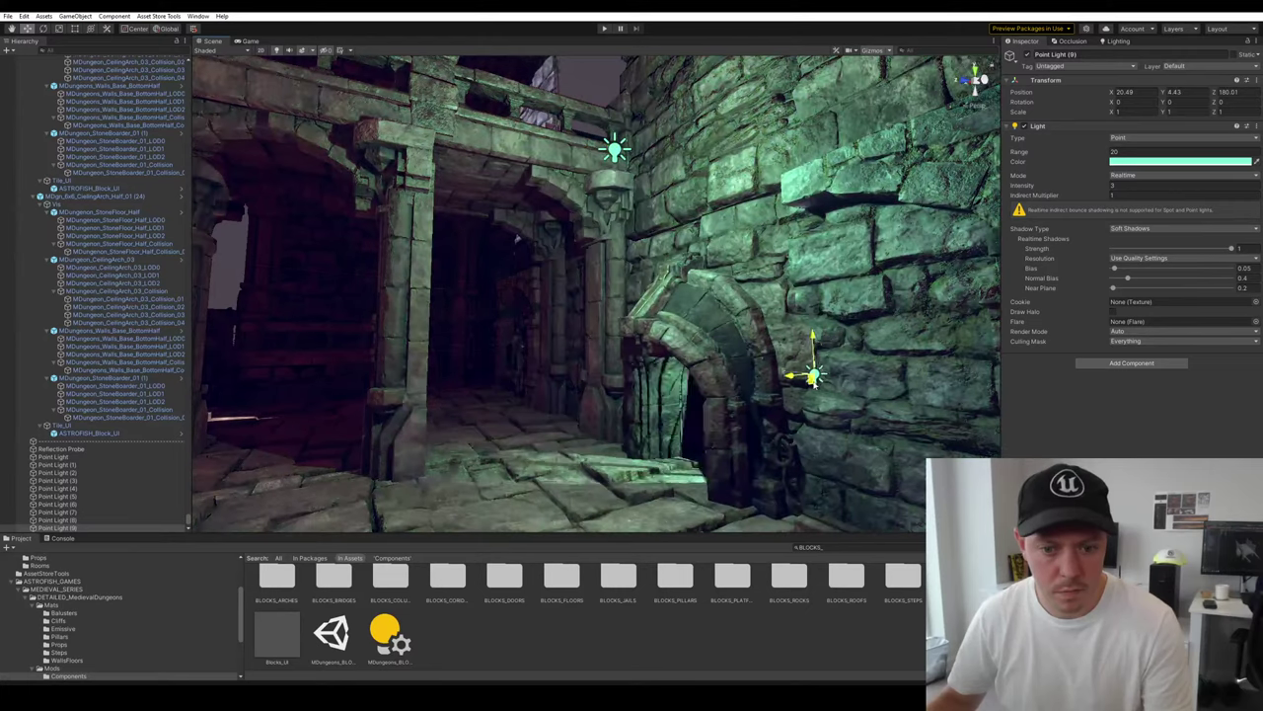
left_click_drag(812, 377, 874, 347)
Change the low archway light's color to a light blue, 81E2FF
left_click_drag(473, 301, 746, 307, "alt")
right_click_drag(746, 307, 533, 296)
left_click(1149, 162)
left_click_drag(1156, 241, 1157, 254)
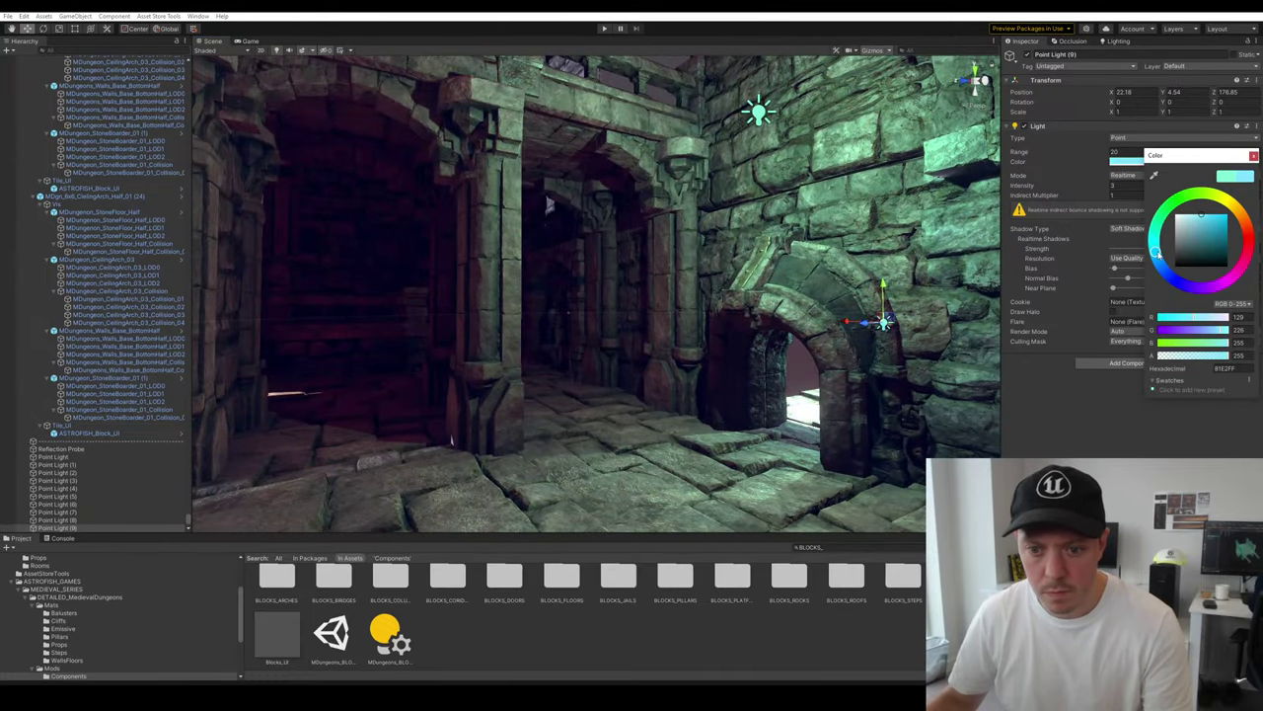
left_click(1253, 156)
Duplicate the light-blue archway light and move the copy across the hall to about X 22.16, Y 4.54, Z 195.85
right_click_drag(750, 293, 586, 308)
right_click_drag(965, 266, 959, 276)
key("ctrl+d")
left_click_drag(936, 316, 298, 318)
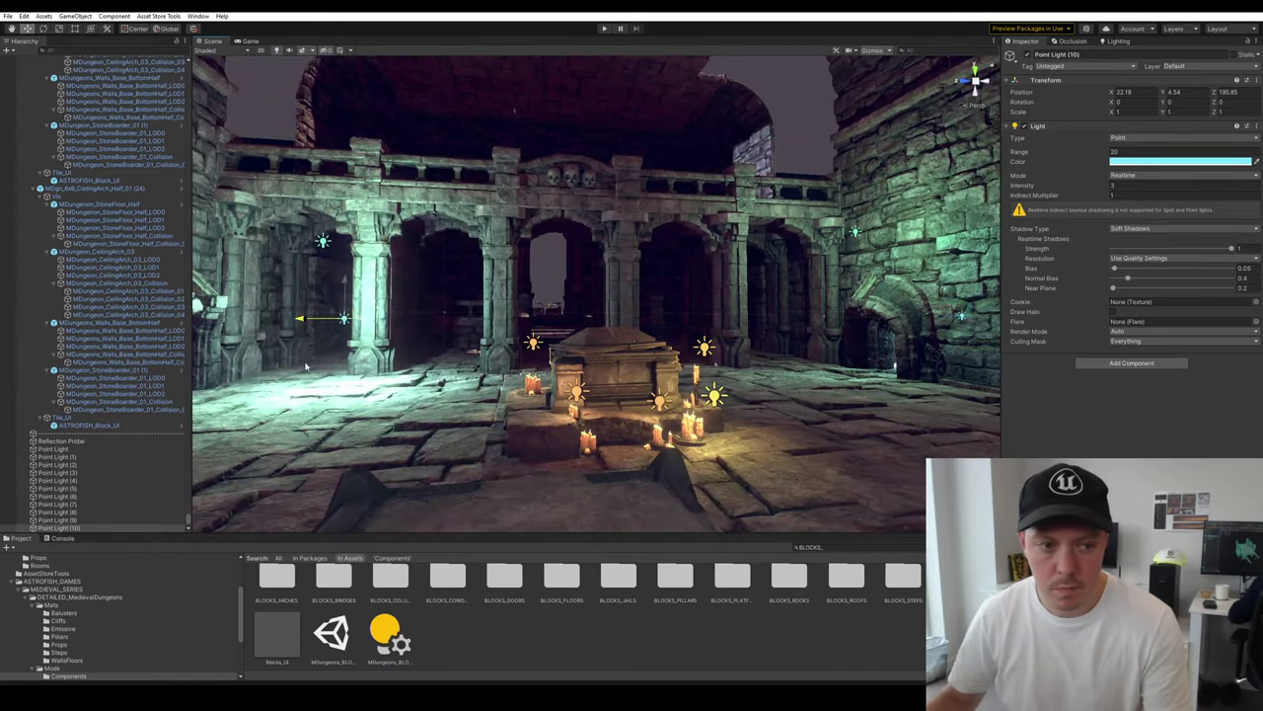
Move the light-blue light to the small side archway at about X 22.16, Y 4.31, Z 212.78
right_click_drag(434, 345, 640, 355)
left_click_drag(696, 350, 449, 373)
right_click_drag(641, 366, 582, 291)
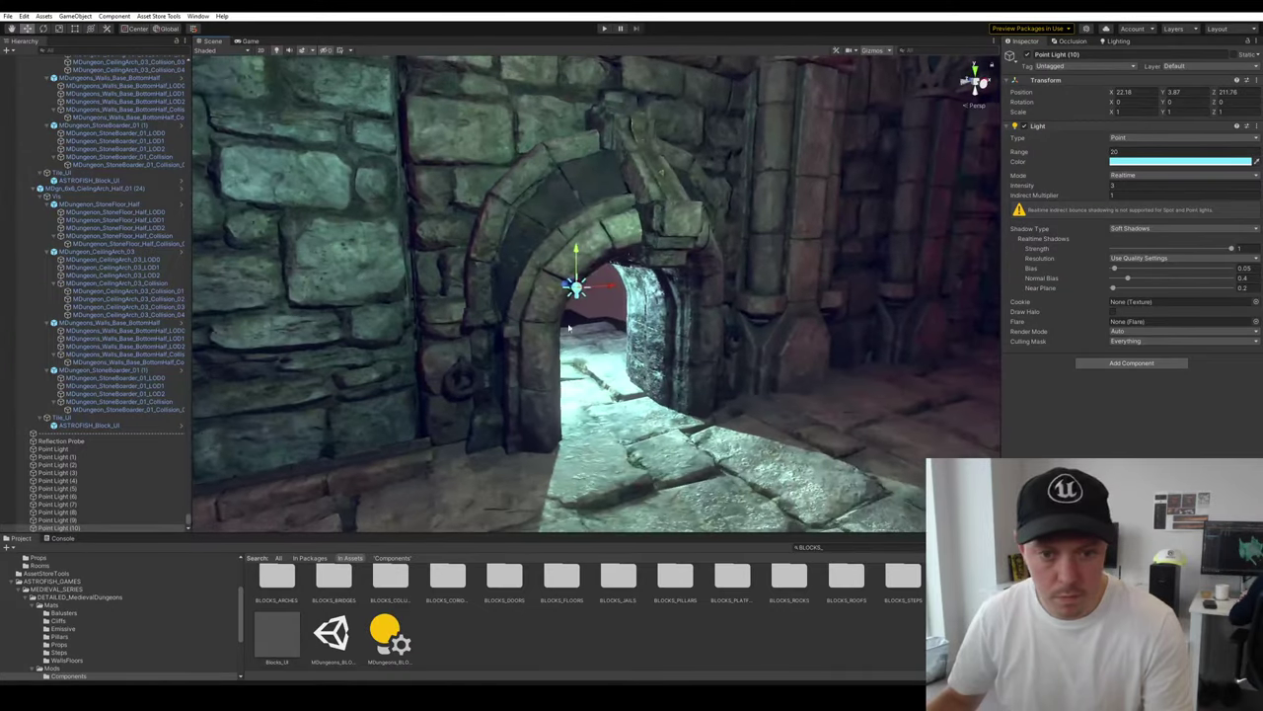
left_click_drag(574, 288, 553, 259)
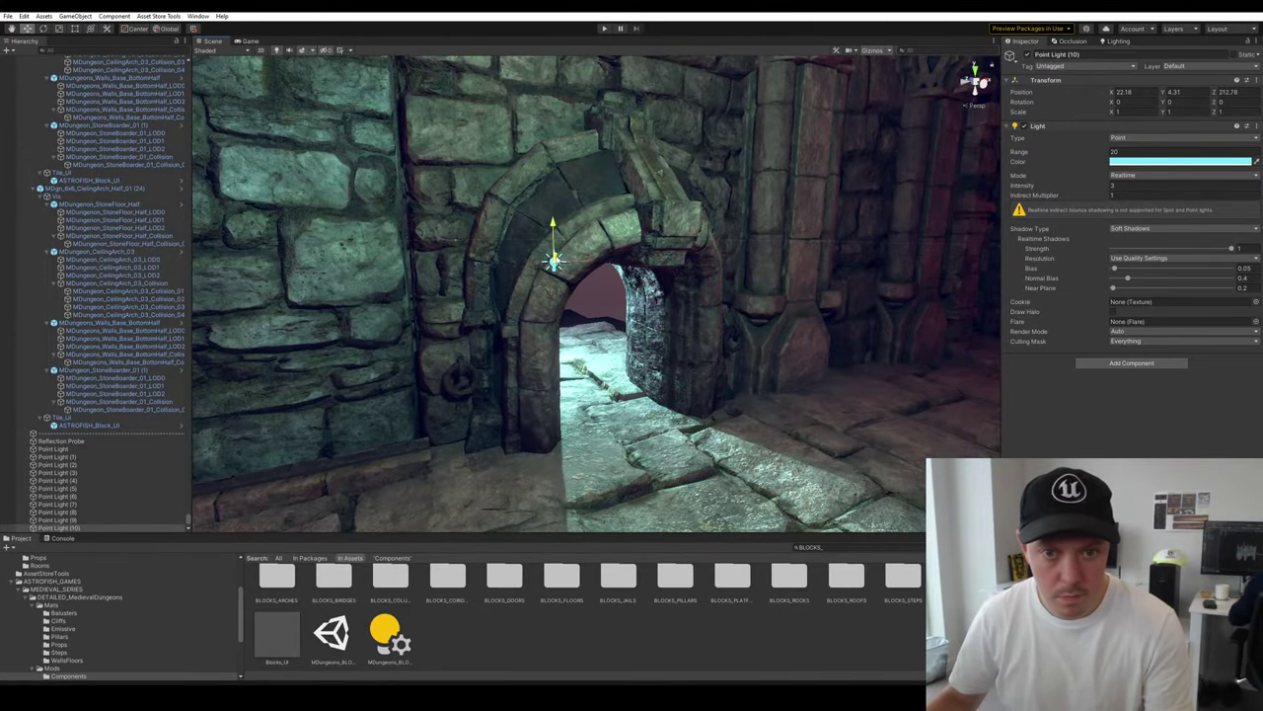
left_click(787, 363)
Duplicate the light-blue light and place the copy in the tall archway passage at about X 43.2, Y 8.026, Z 195.141
key("s")
right_click_drag(787, 361, 468, 308)
key("s")
key("w")
key("s")
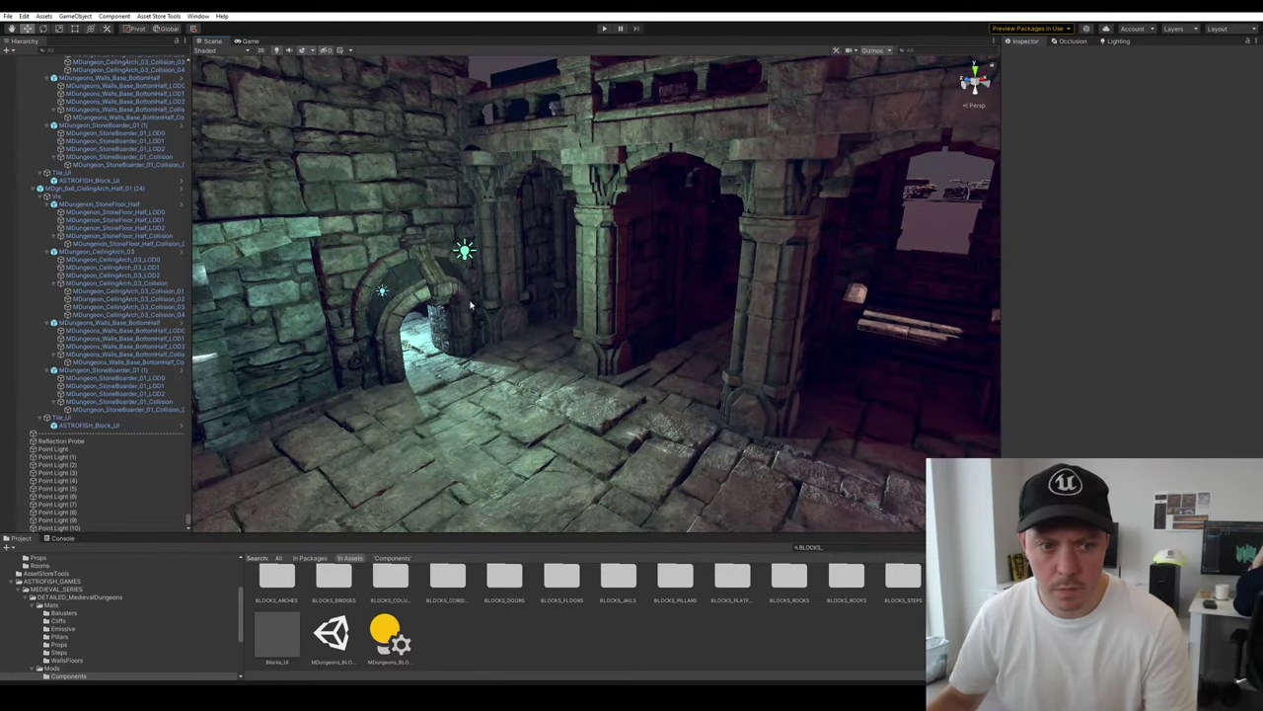
left_click(382, 290)
key("ctrl+d")
left_click_drag(387, 288, 916, 278)
right_click_drag(888, 284, 1032, 248)
key("w")
left_click_drag(536, 393, 538, 187)
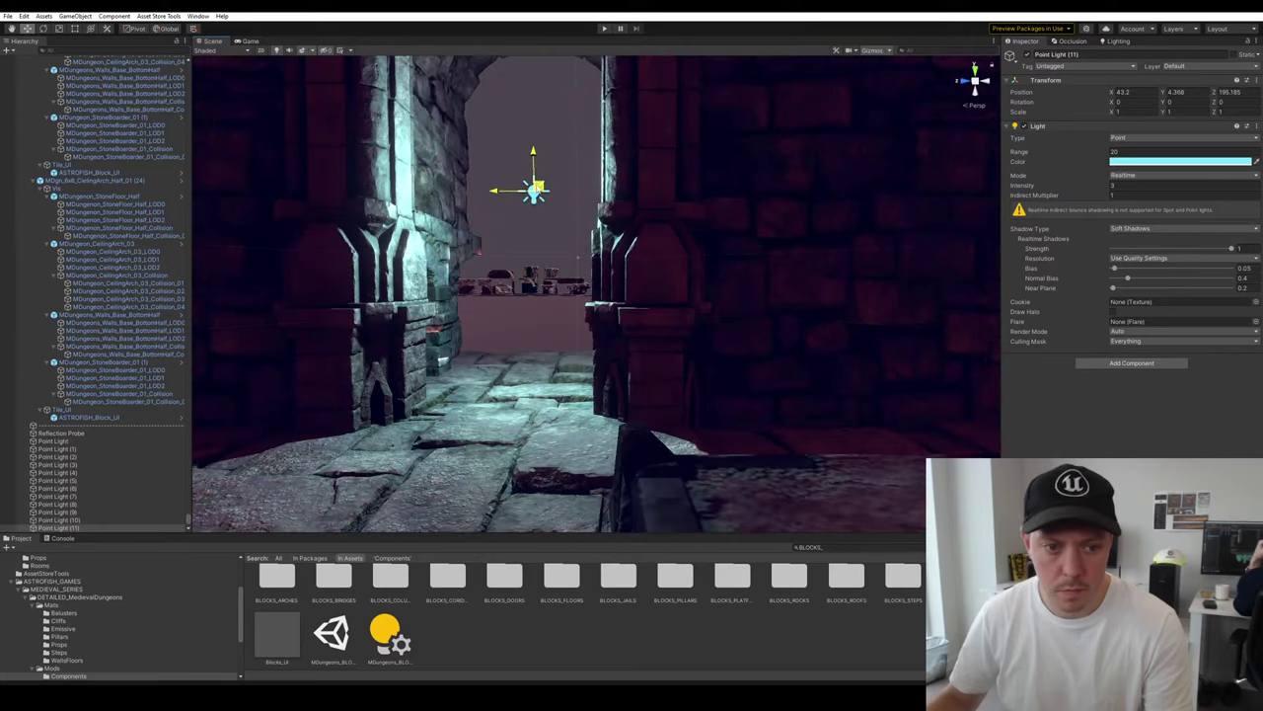
Move the copied light out past the open end of the tall passage to about X 52.35, Y 7.98, Z 195.141
right_click_drag(564, 294, 497, 341)
key("e")
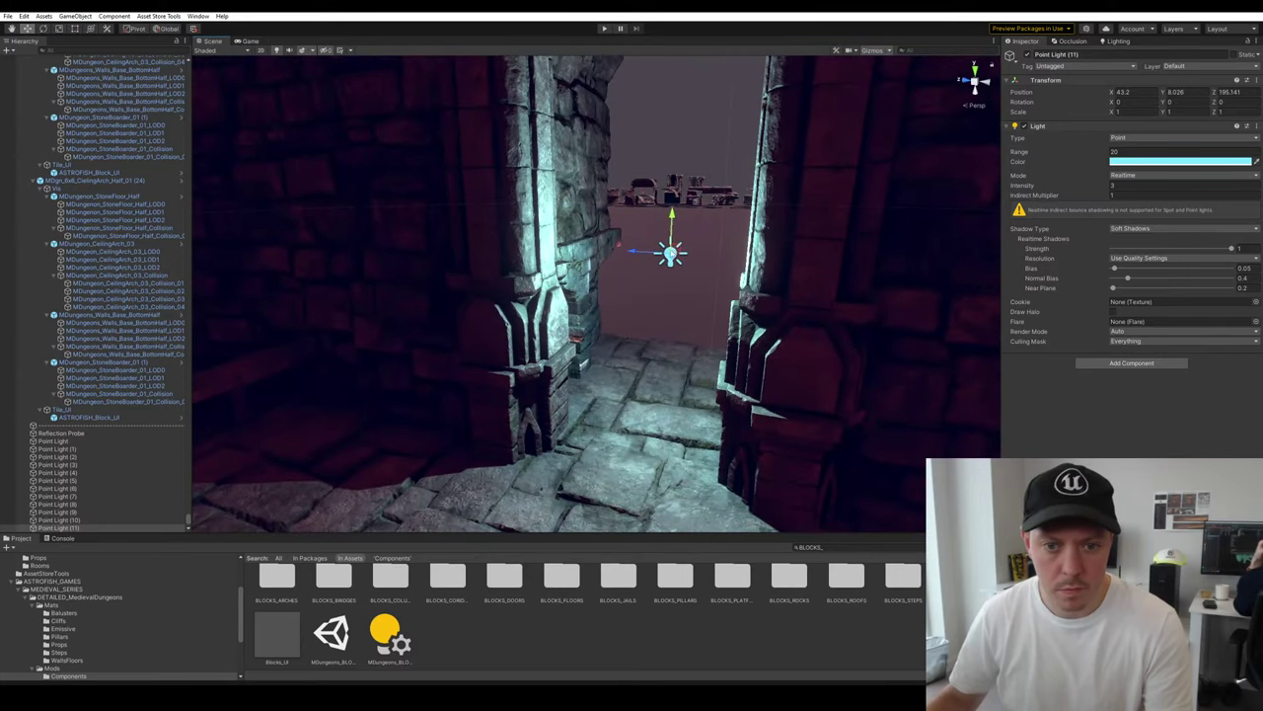
key("e")
right_click_drag(671, 253, 463, 189)
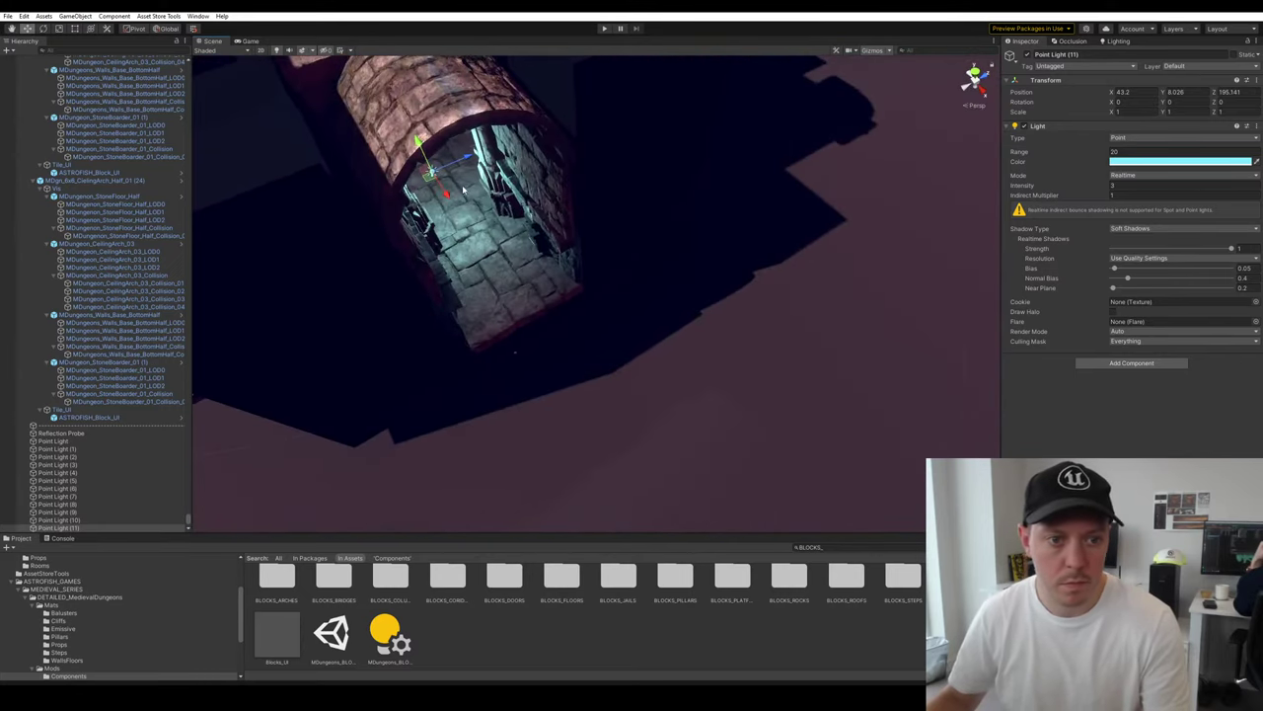
left_click_drag(448, 194, 617, 350)
right_click_drag(618, 349, 741, 237)
key("w")
key("s")
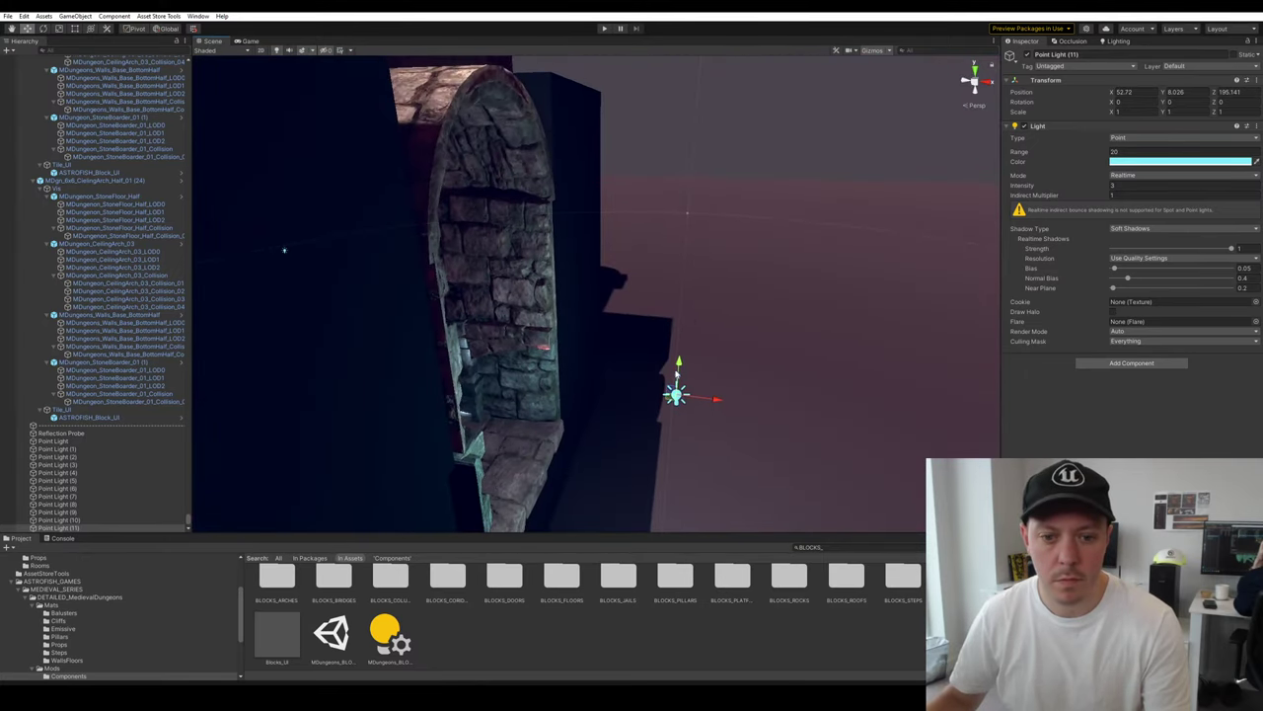
left_click_drag(676, 372, 655, 422)
key("w")
right_click_drag(484, 440, 861, 368)
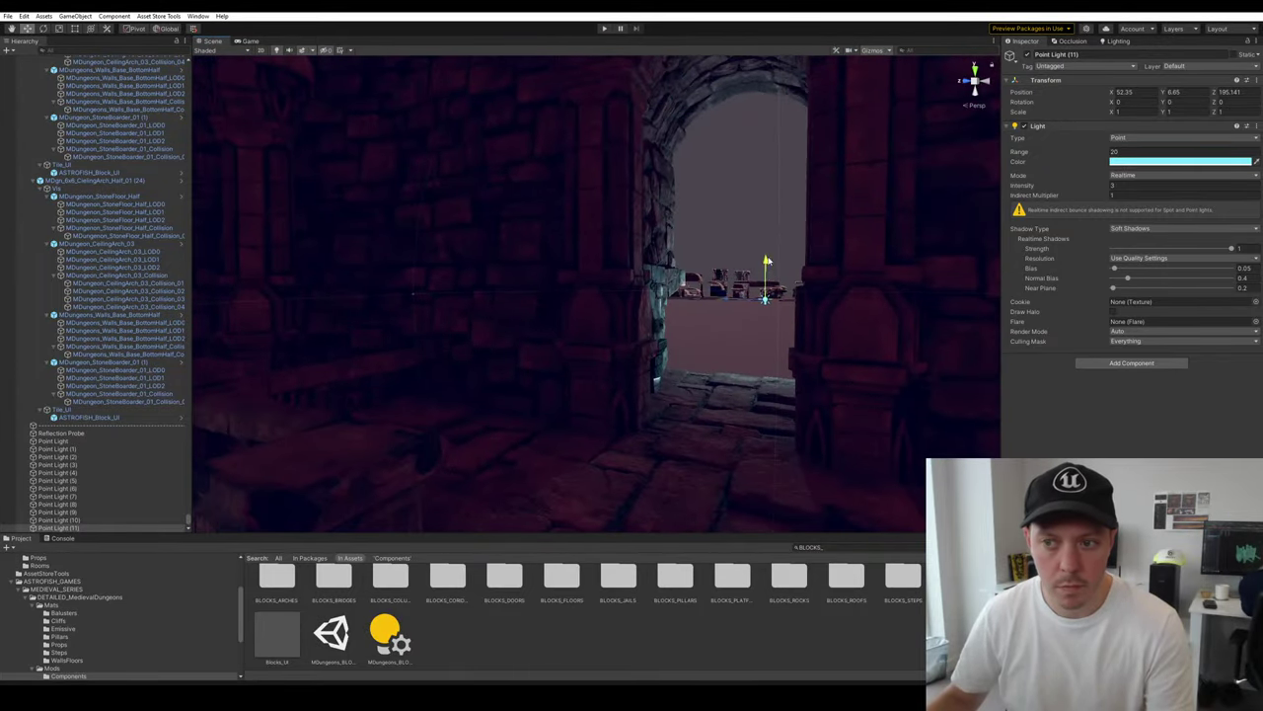
left_click_drag(767, 268, 767, 239)
Set the tall passage light's intensity to 5
left_click_drag(1102, 187, 1135, 187)
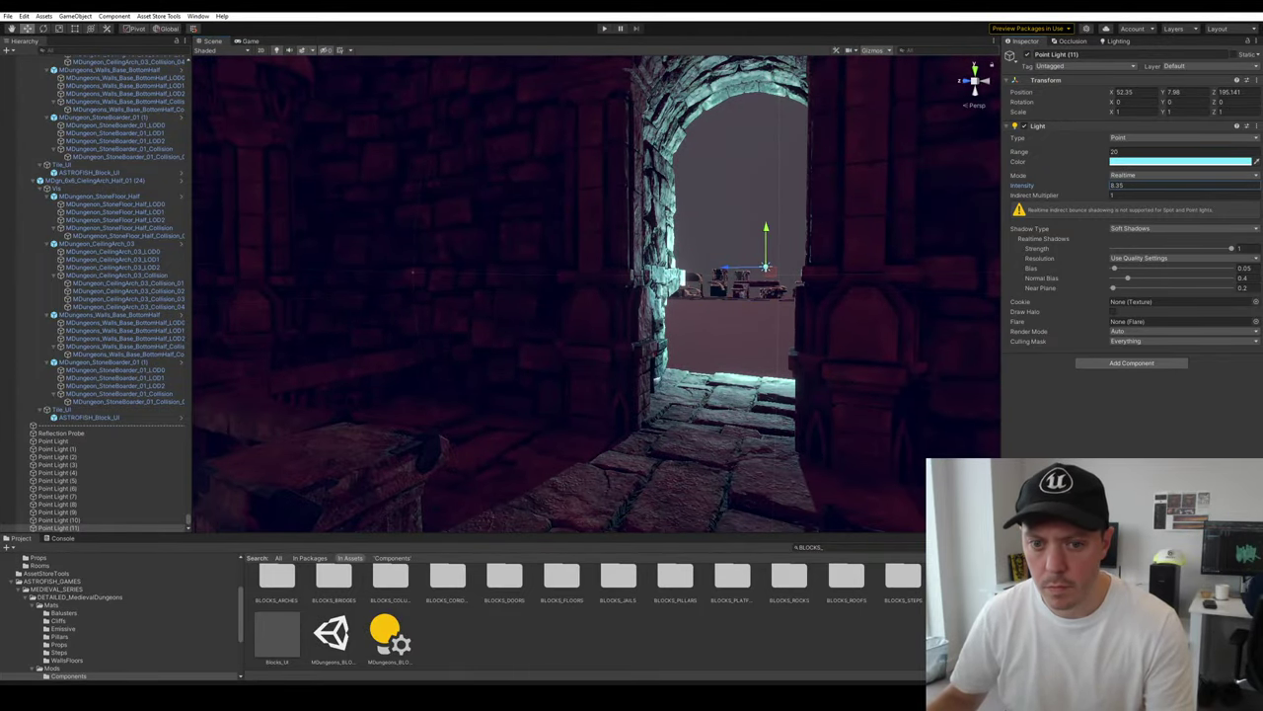
left_click(1139, 186)
type("5")
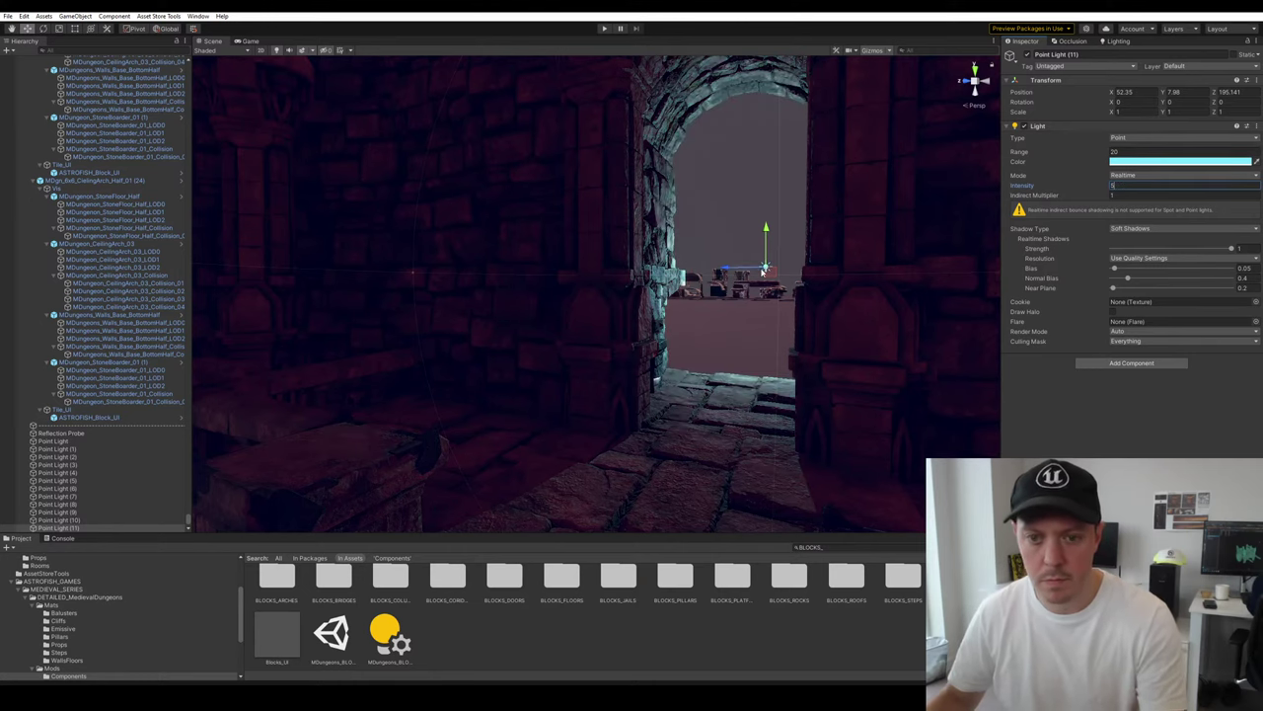
Shift the tall passage light horizontally to about X 51.341, Z 195.675 and deselect it
key("w")
right_click_drag(780, 249, 771, 312)
key("e")
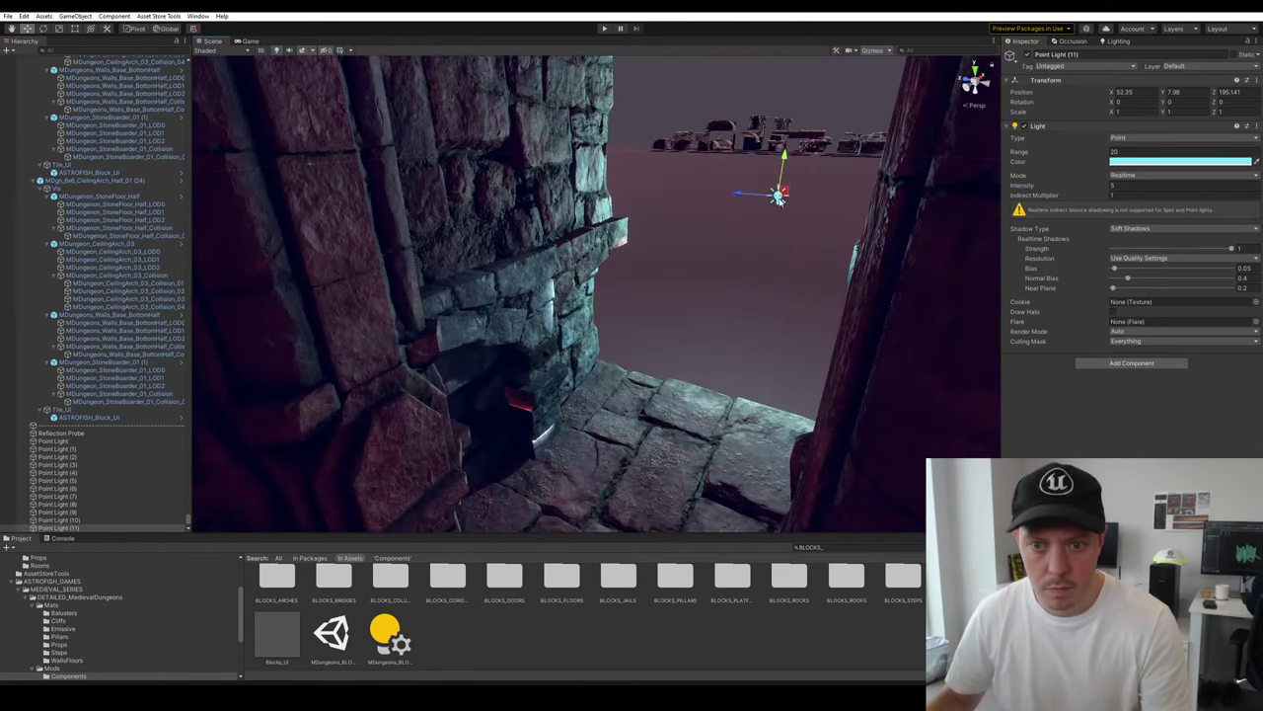
key("w")
right_click_drag(779, 200, 797, 265)
left_click(661, 294)
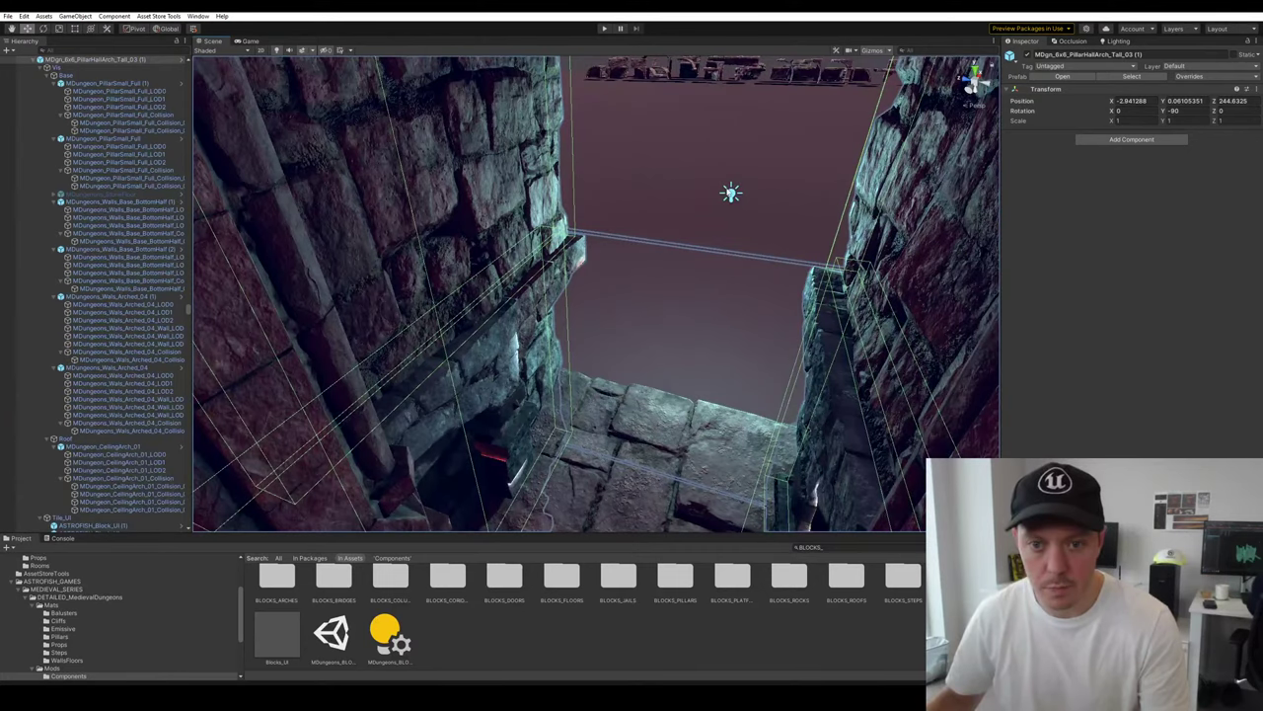
left_click(731, 192)
right_click_drag(731, 192, 732, 180)
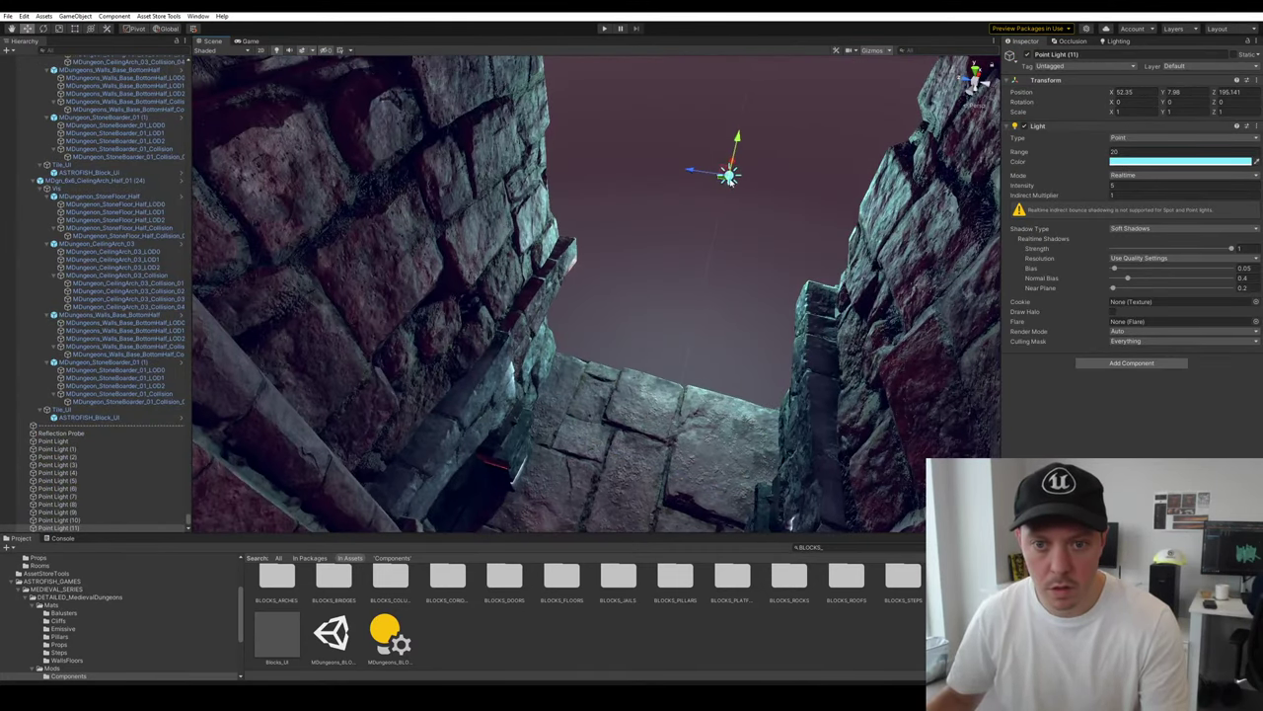
left_click_drag(730, 180, 699, 211)
left_click(677, 279)
Review the environment settings, baked lightmaps and scene lightmapping settings
key("q")
right_click_drag(678, 280, 760, 258)
key("s")
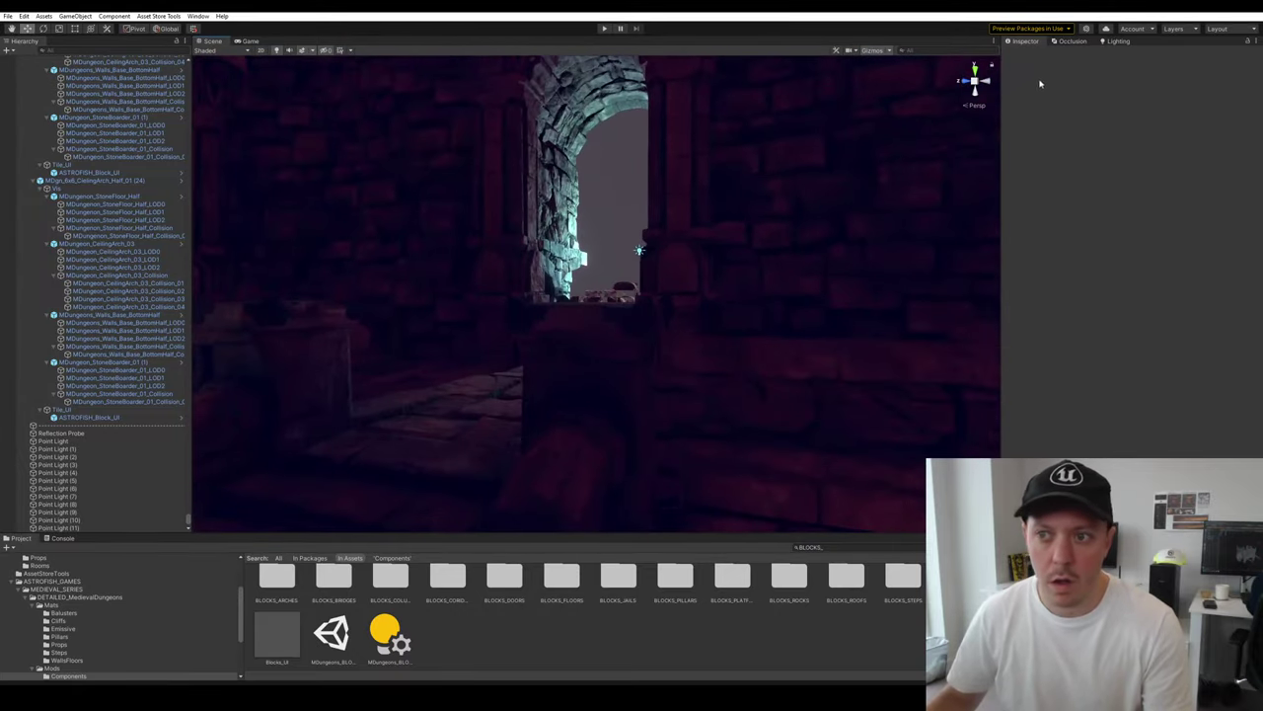
left_click(1108, 42)
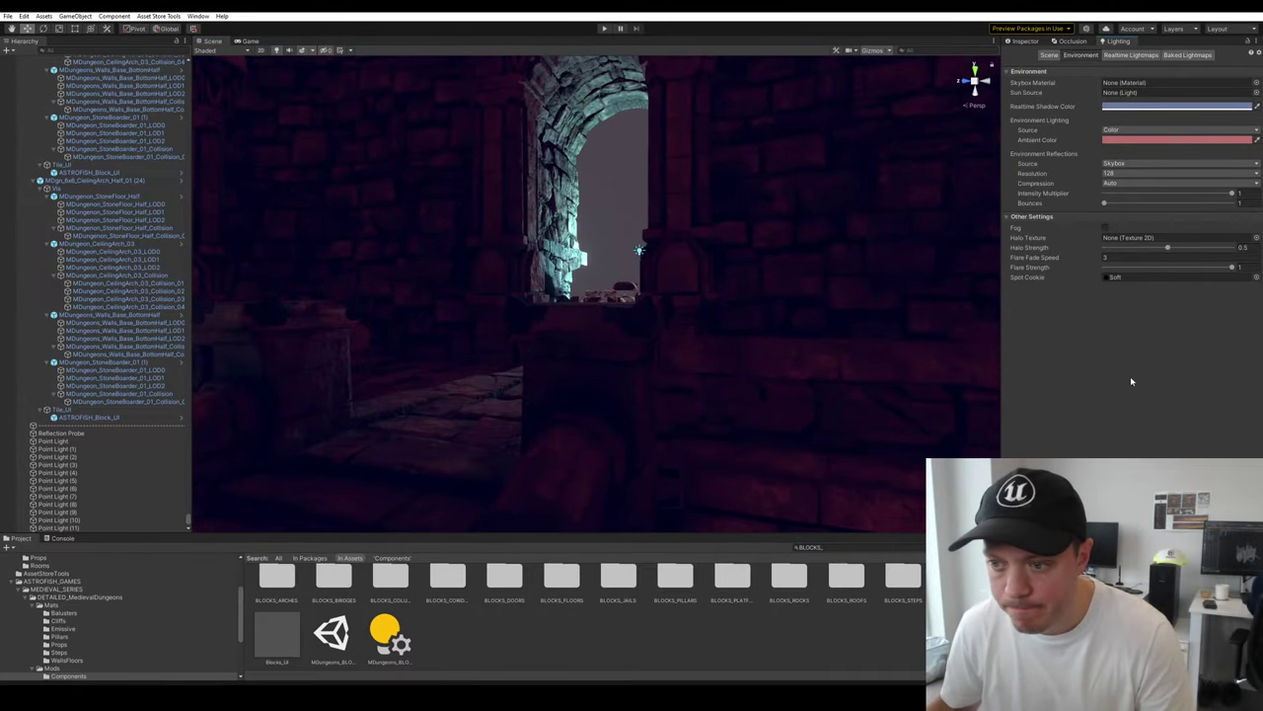
left_click(1188, 54)
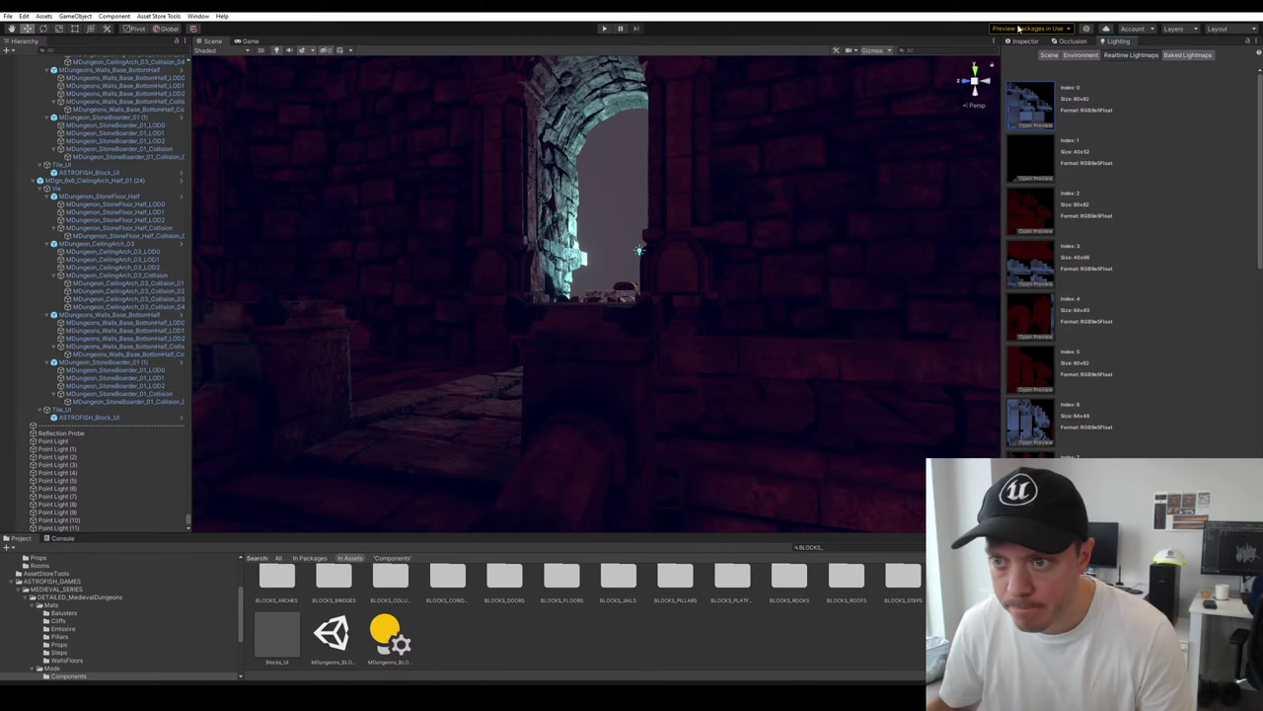
left_click(1049, 55)
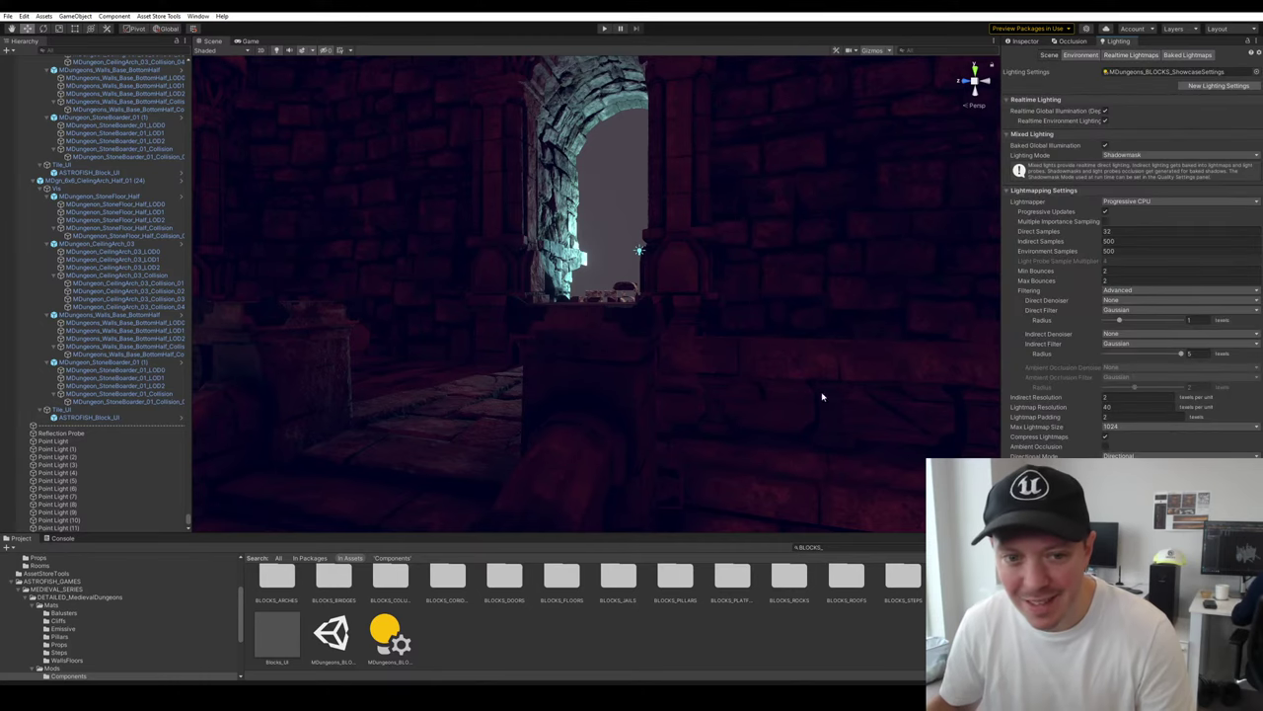
Examine how the passage light falls on the dark alcove, walls and stone floor at the passage's open end
key("w")
right_click_drag(822, 397, 647, 436)
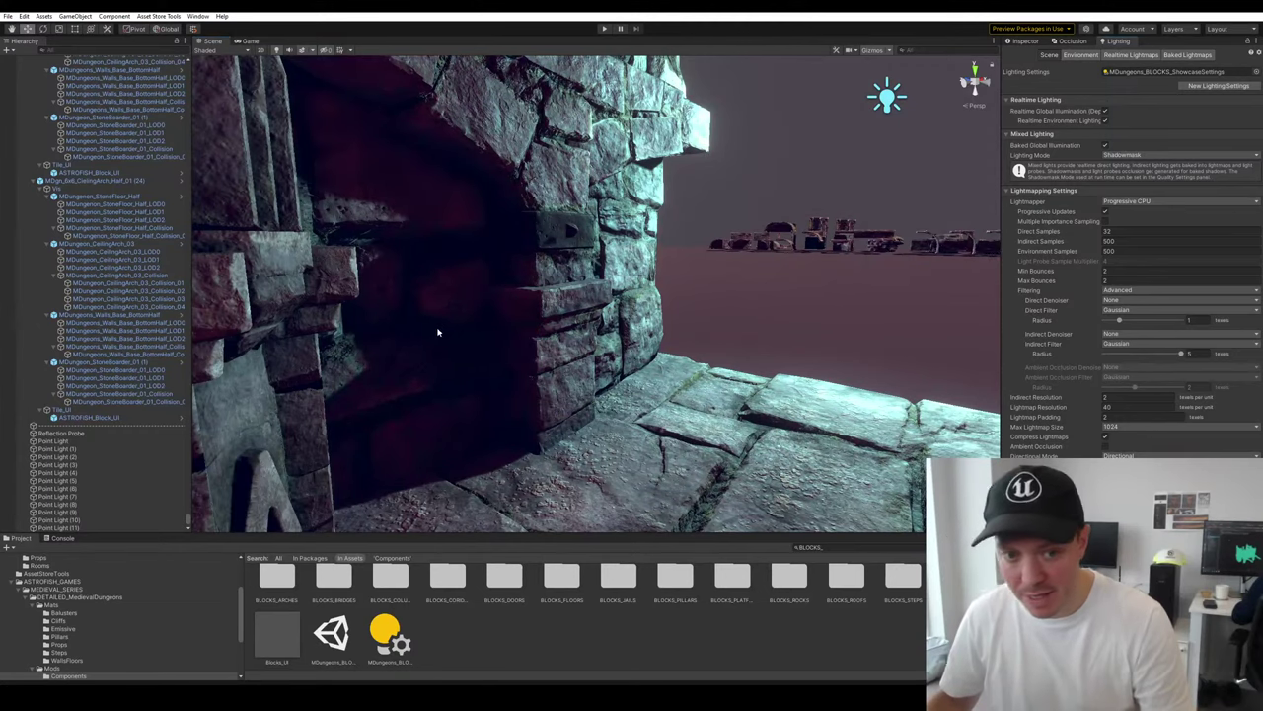
left_click(829, 332)
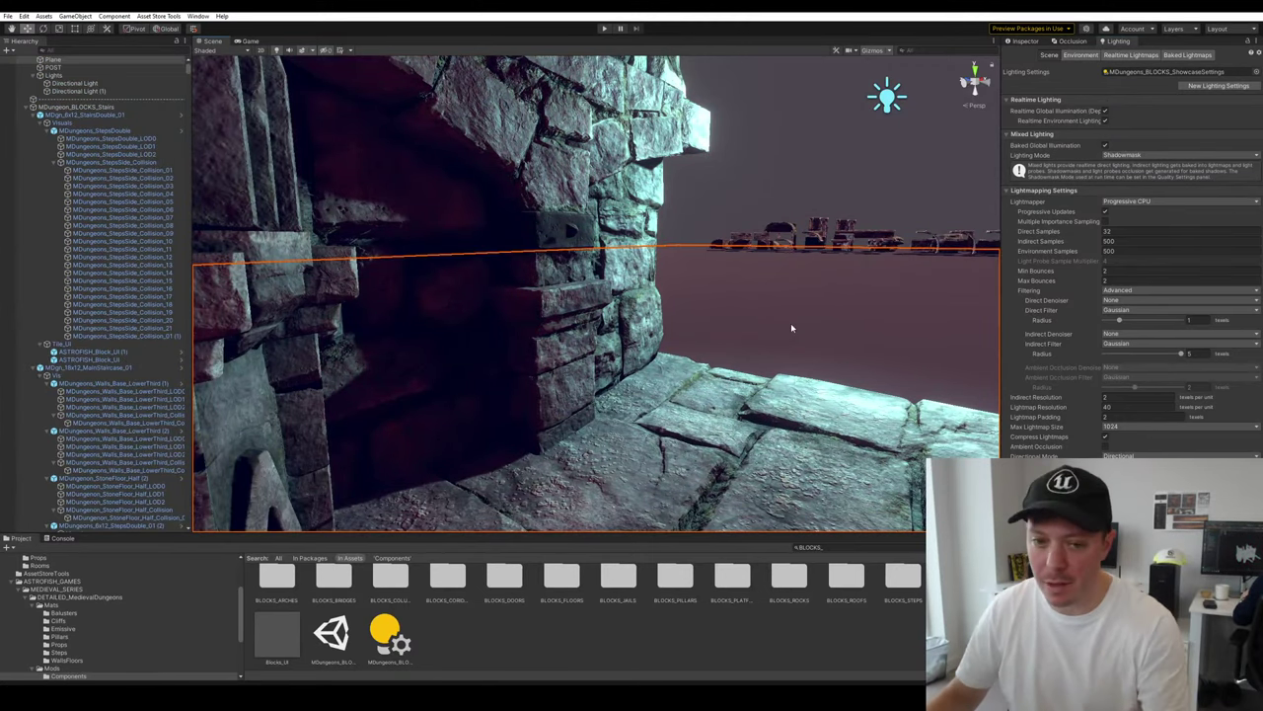
left_click(809, 201)
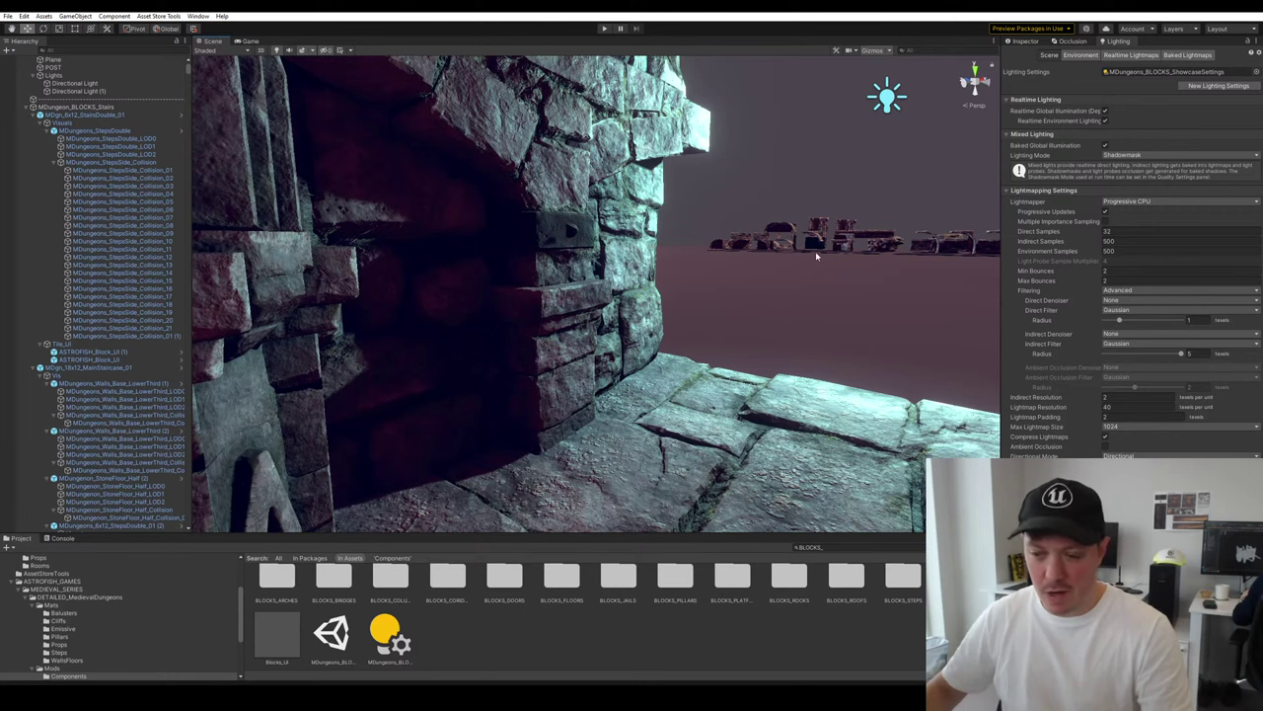
mouse_move(859, 188)
right_mouse_down()
mouse_move(860, 201)
mouse_move(849, 185)
right_mouse_up()
left_click(789, 150)
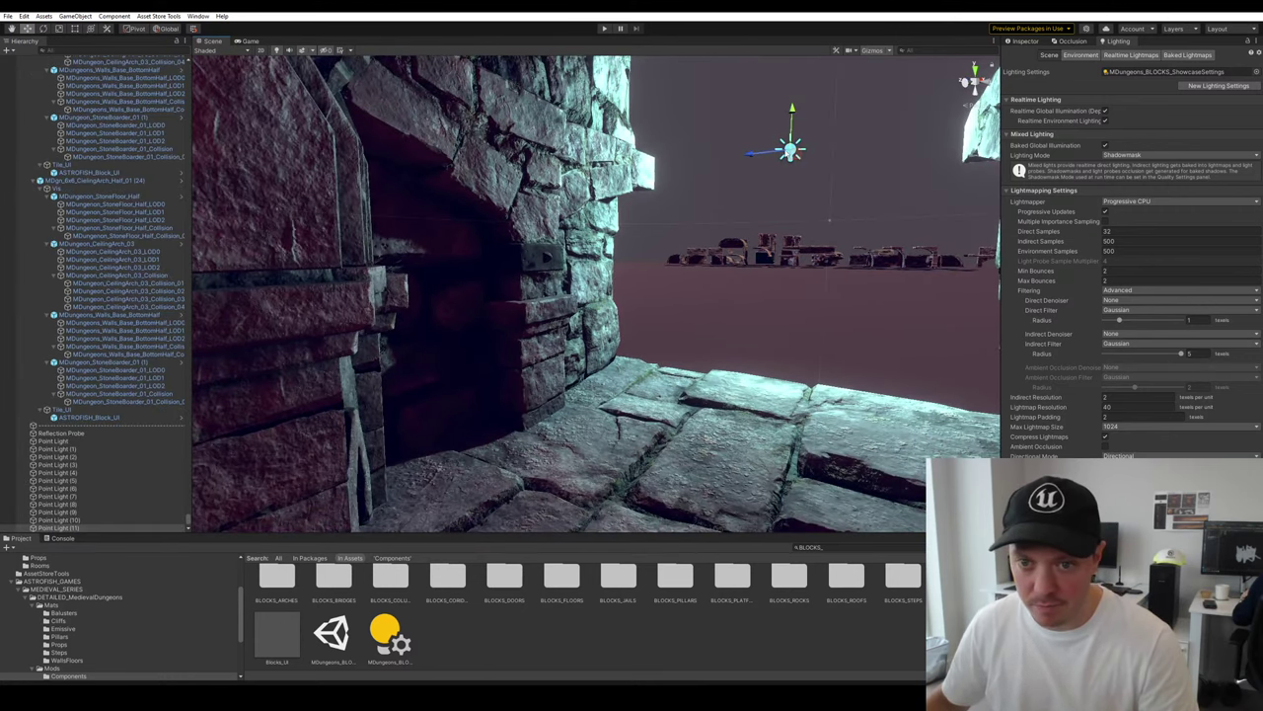
right_click_drag(789, 154, 815, 177)
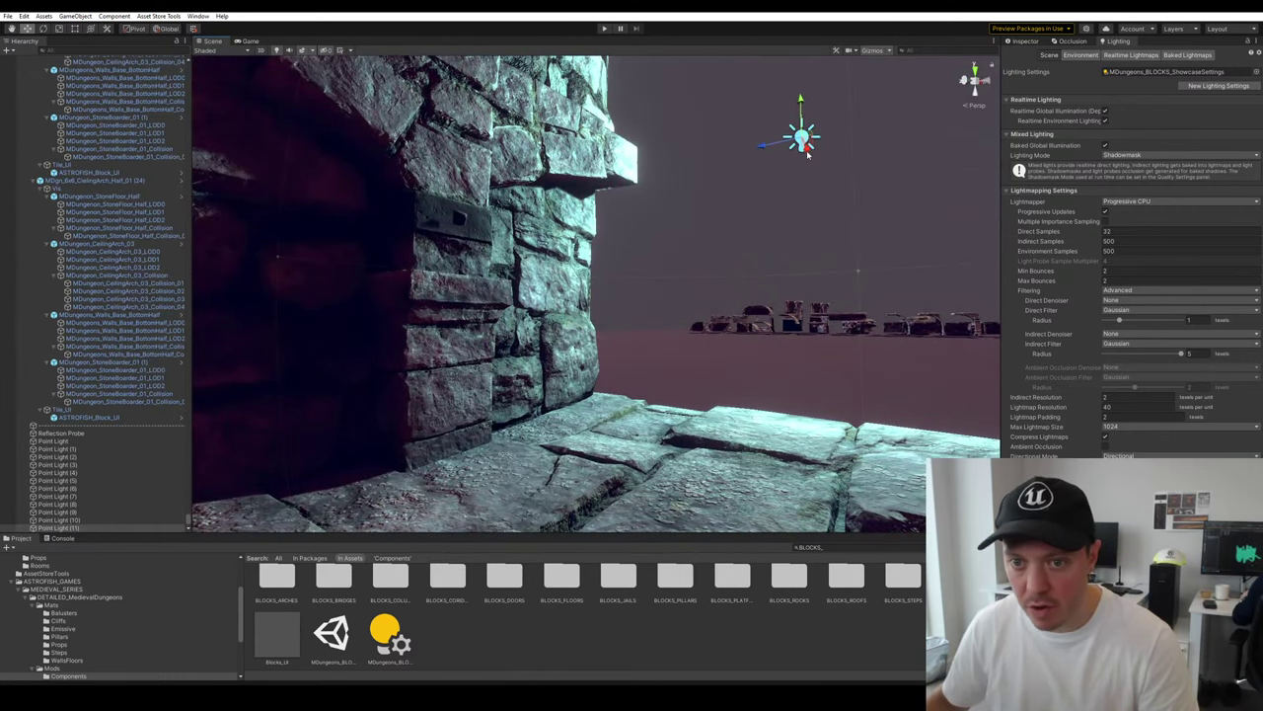
left_click(925, 295)
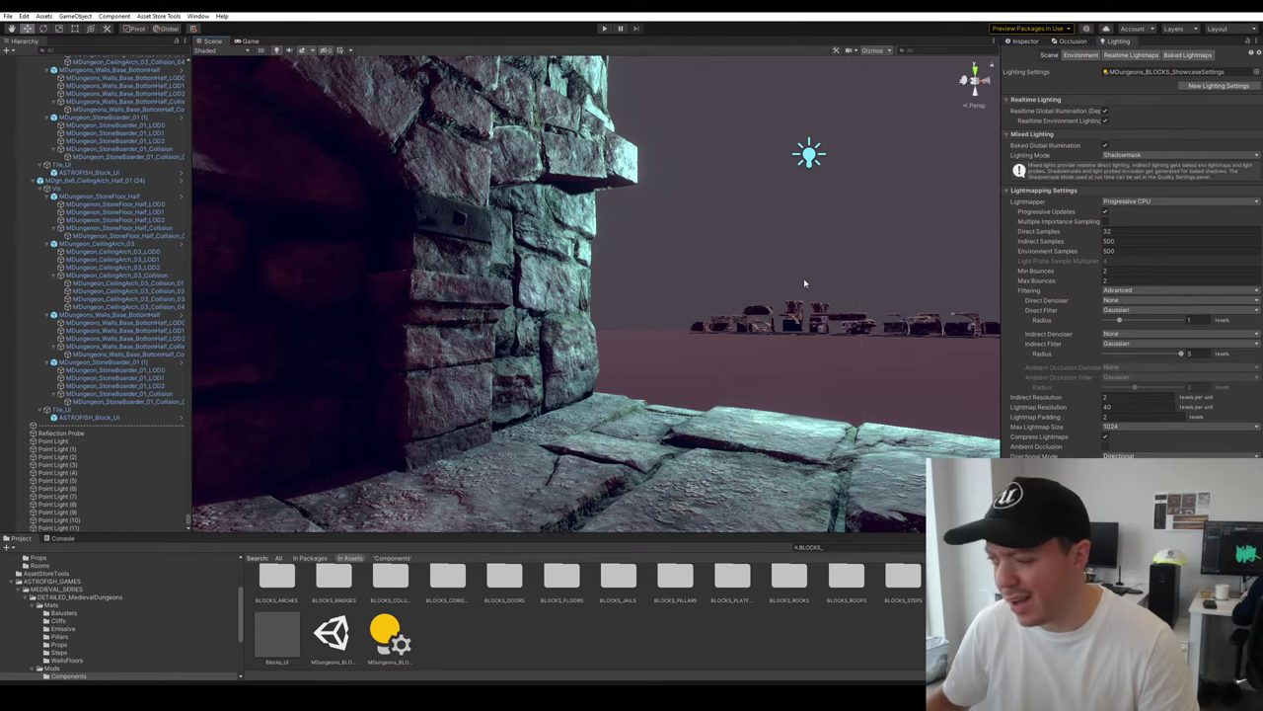
right_click_drag(805, 283, 795, 314)
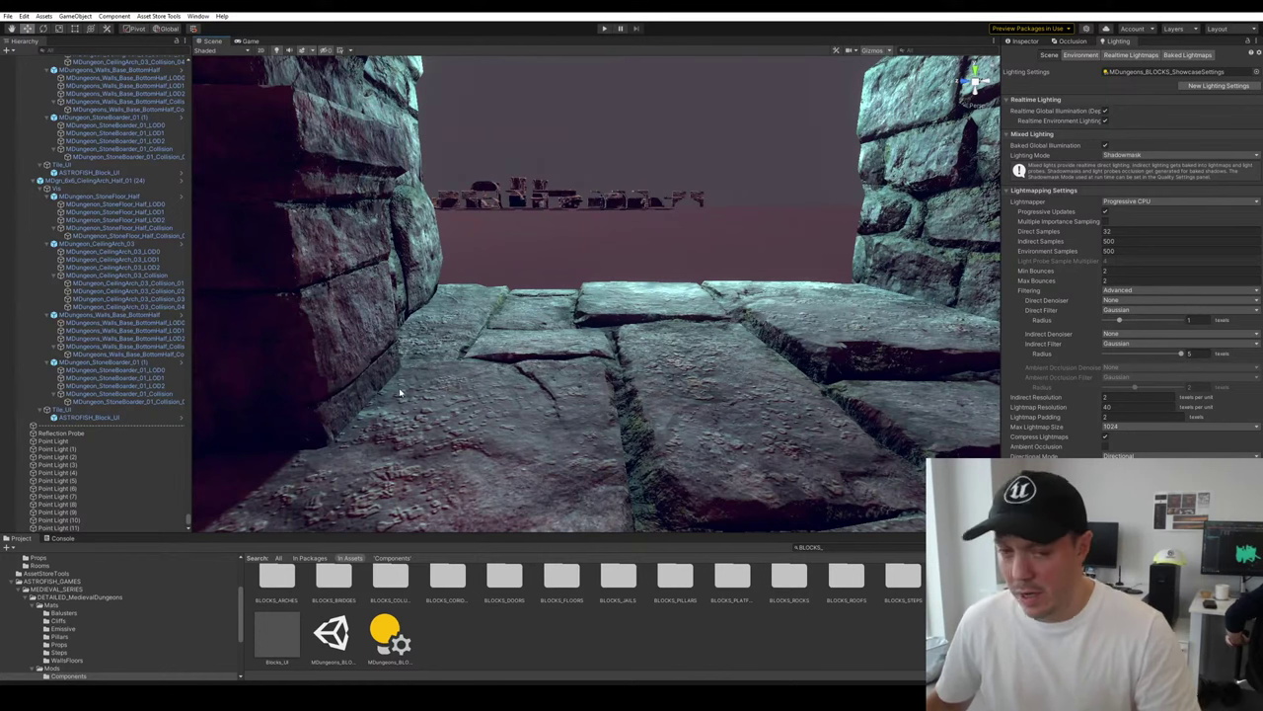
Make a copy of the teal archway light and move it toward the front of the tall archway
right_click_drag(790, 211, 372, 273)
left_click(345, 272)
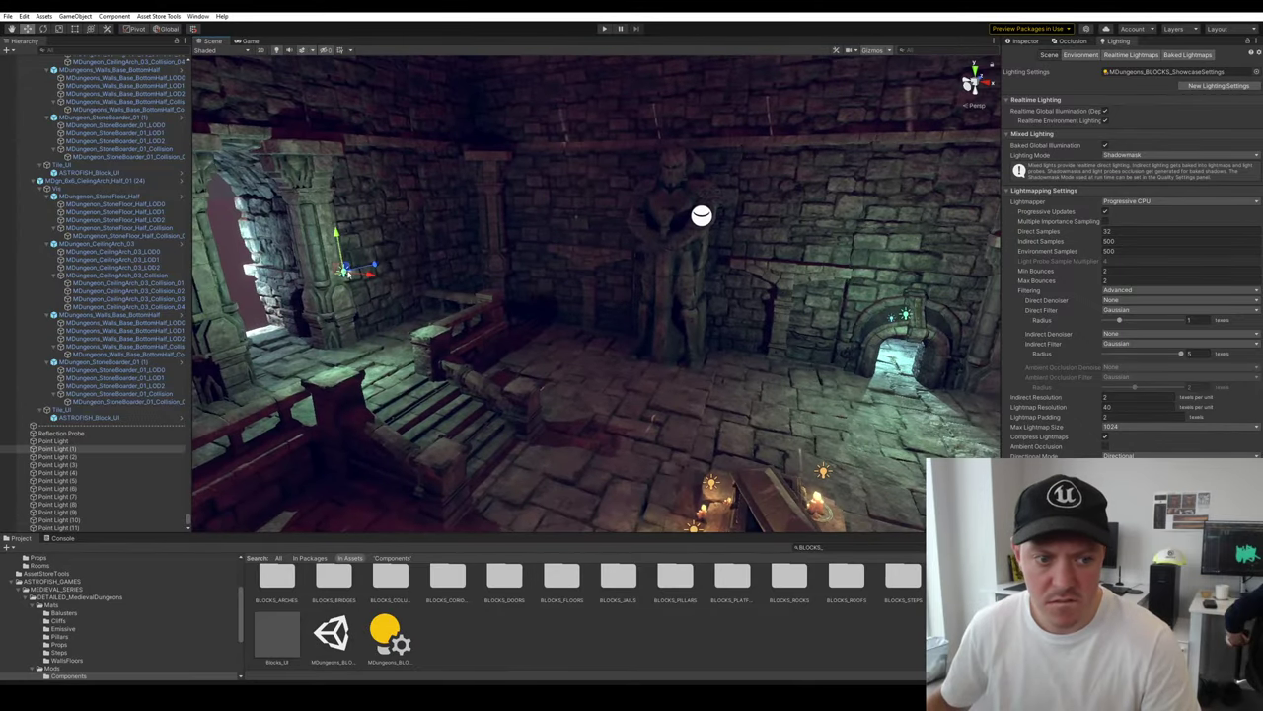
right_click_drag(701, 216, 789, 395)
left_click_drag(587, 220, 655, 254)
right_click_drag(673, 288, 848, 254)
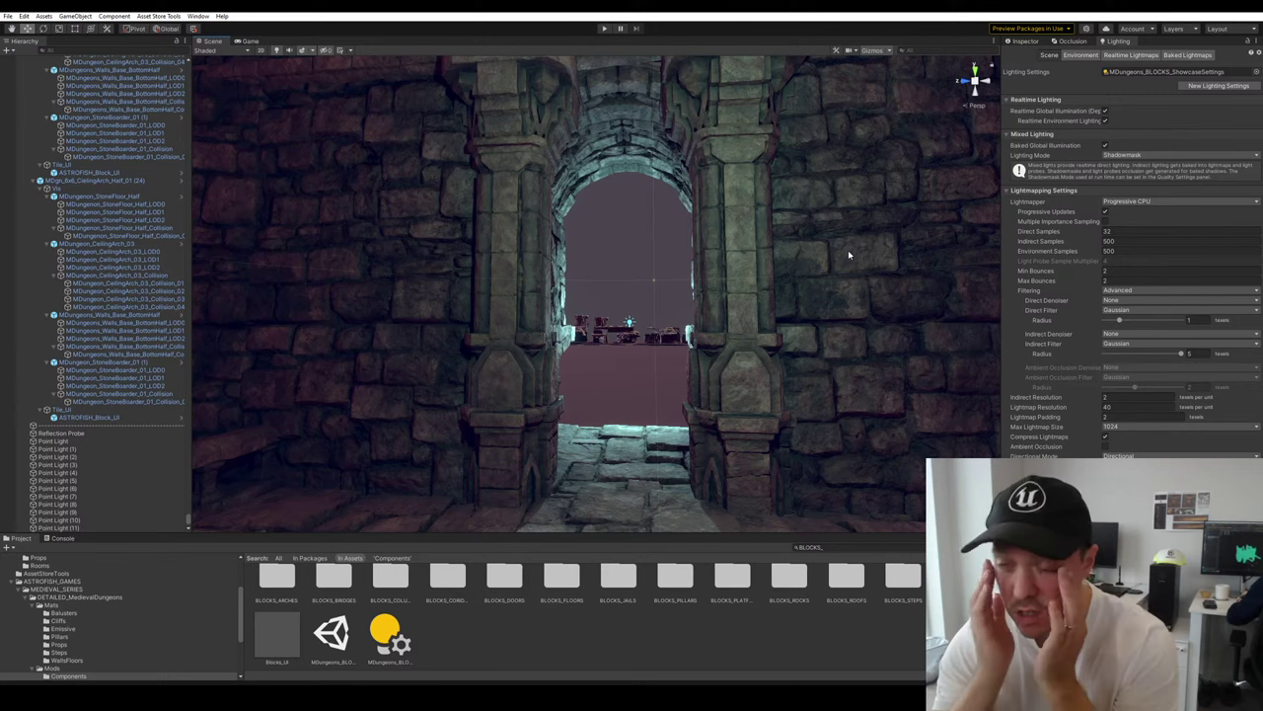
Adjust the teal light in front of the tall archway to about X 35.955, Y 10.823, Z 194.461
key("w")
right_click_drag(711, 280, 668, 292)
key("w")
left_click(703, 283)
left_click(1023, 41)
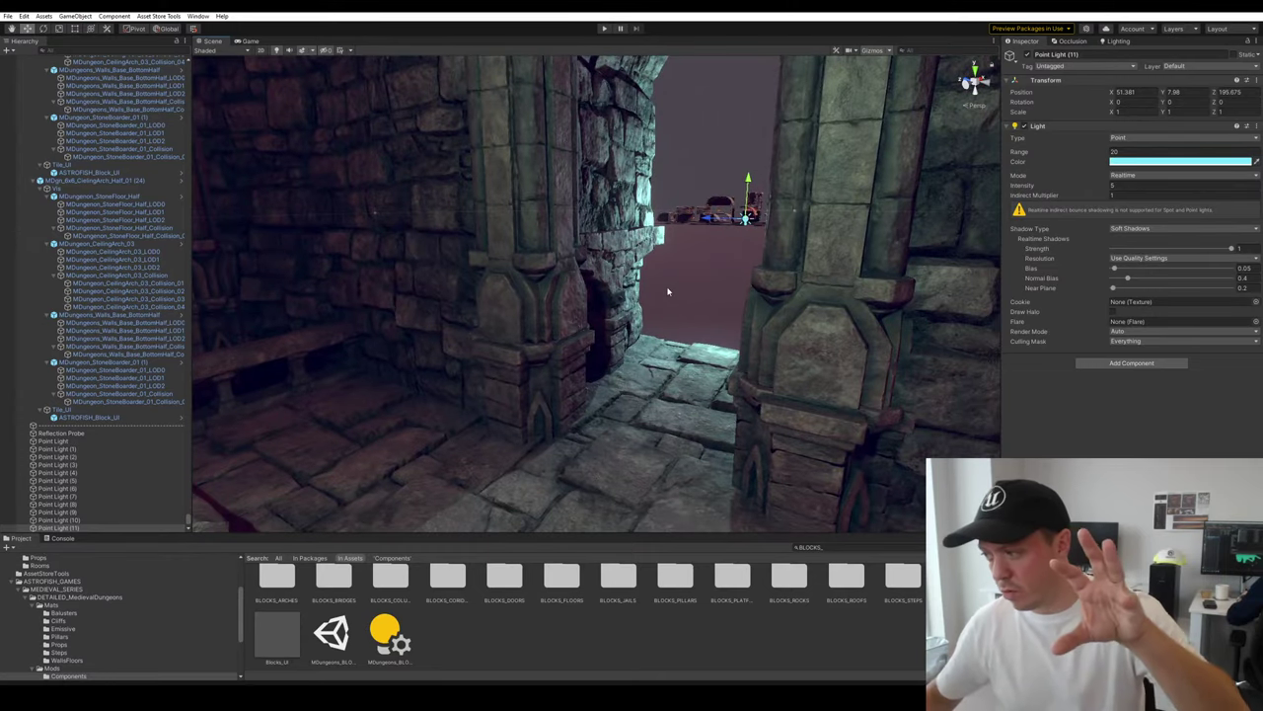
right_click_drag(818, 247, 665, 215)
left_click(447, 135)
right_click_drag(464, 148, 519, 183)
left_click_drag(466, 168, 485, 122)
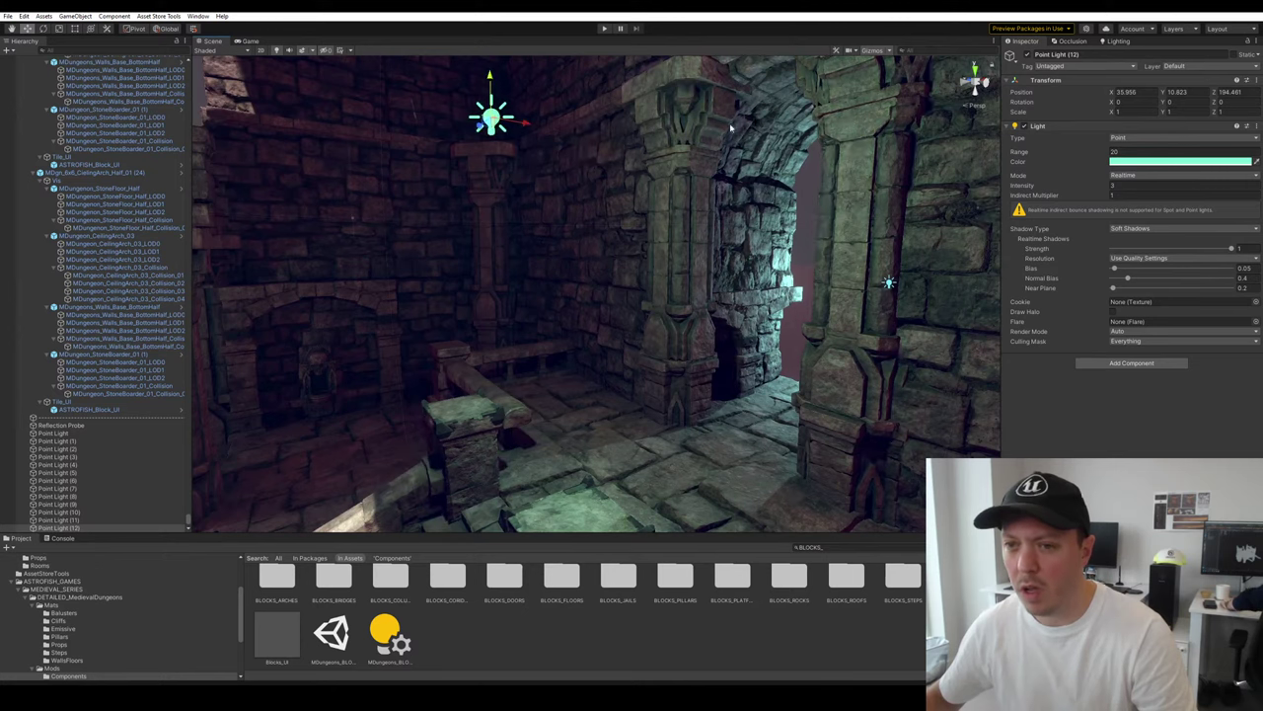
Change the teal light's color to a light green and fine-tune its placement in front of the tall archway
left_click(1115, 161)
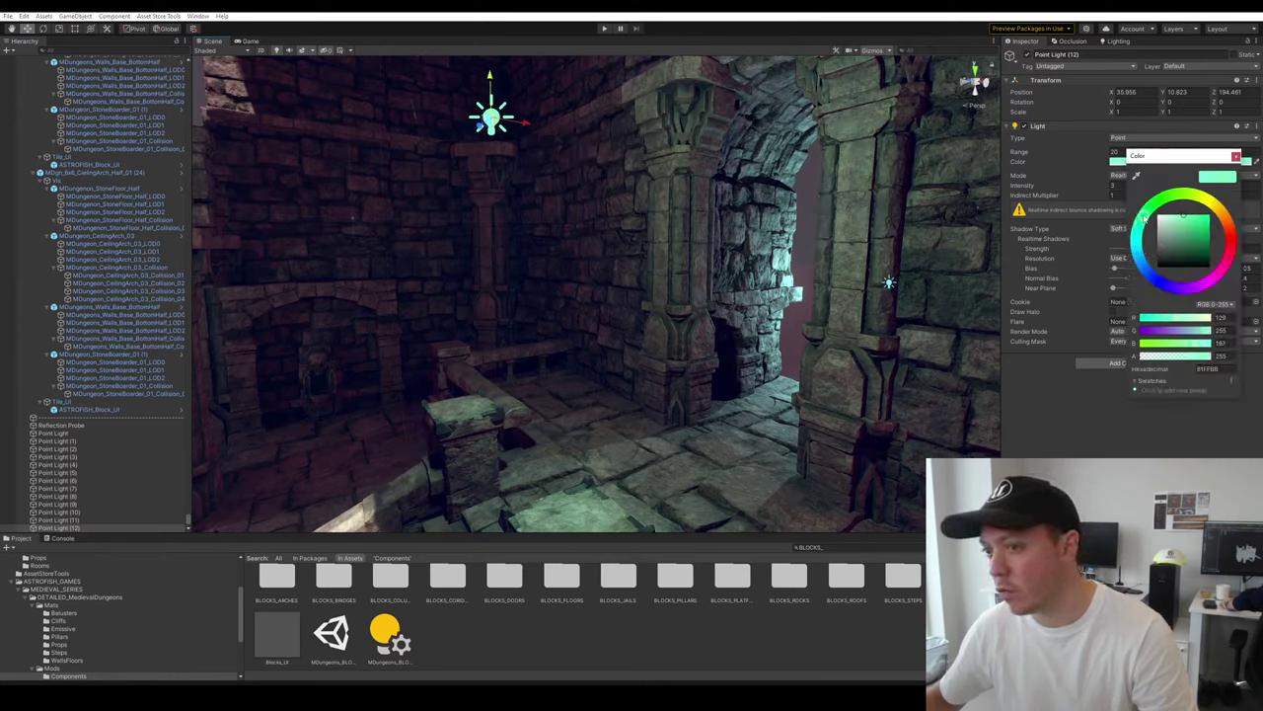
left_click(1236, 157)
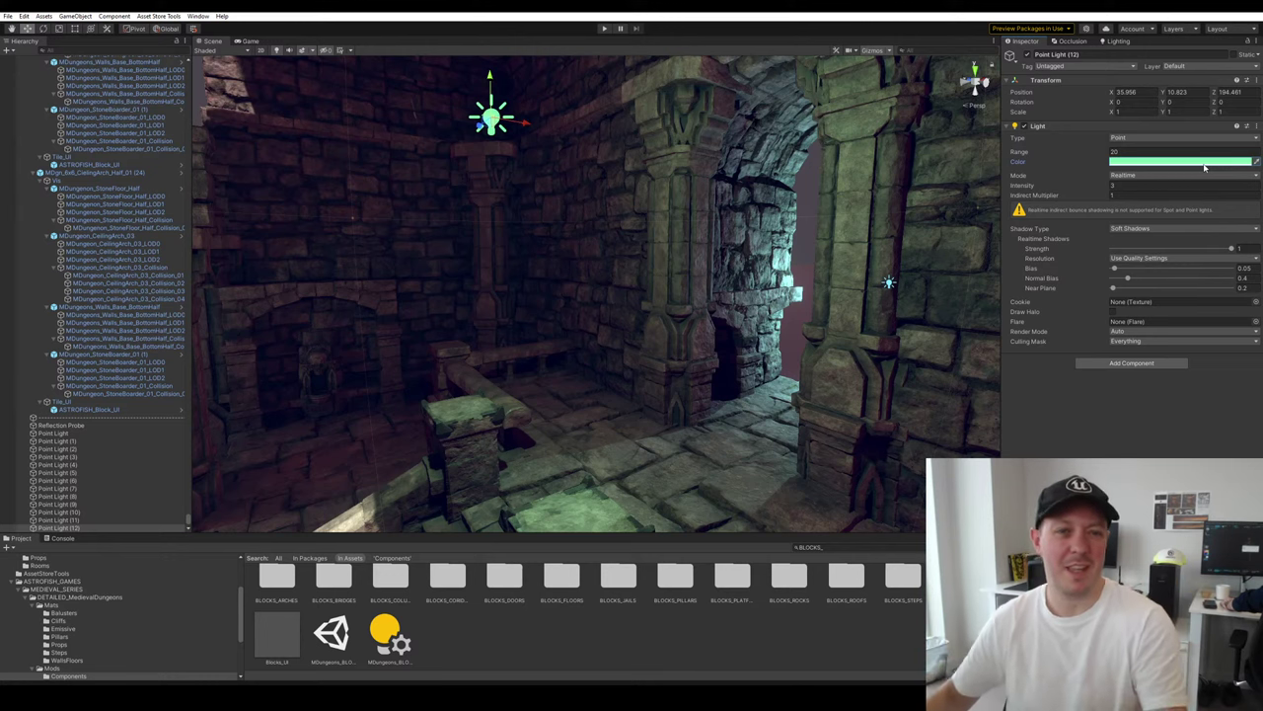
right_click_drag(664, 219, 587, 203)
mouse_move(647, 190)
left_mouse_down()
mouse_move(674, 251)
mouse_move(648, 168)
mouse_move(659, 195)
left_mouse_up()
right_click_drag(658, 194, 624, 333)
left_click_drag(674, 277, 686, 252)
Duplicate the light-green light and place the copy high under the ceiling above the stone bridge
right_click_drag(686, 252, 193, 421)
key("ctrl+d")
left_click_drag(901, 339, 718, 160)
right_click_drag(719, 160, 660, 75)
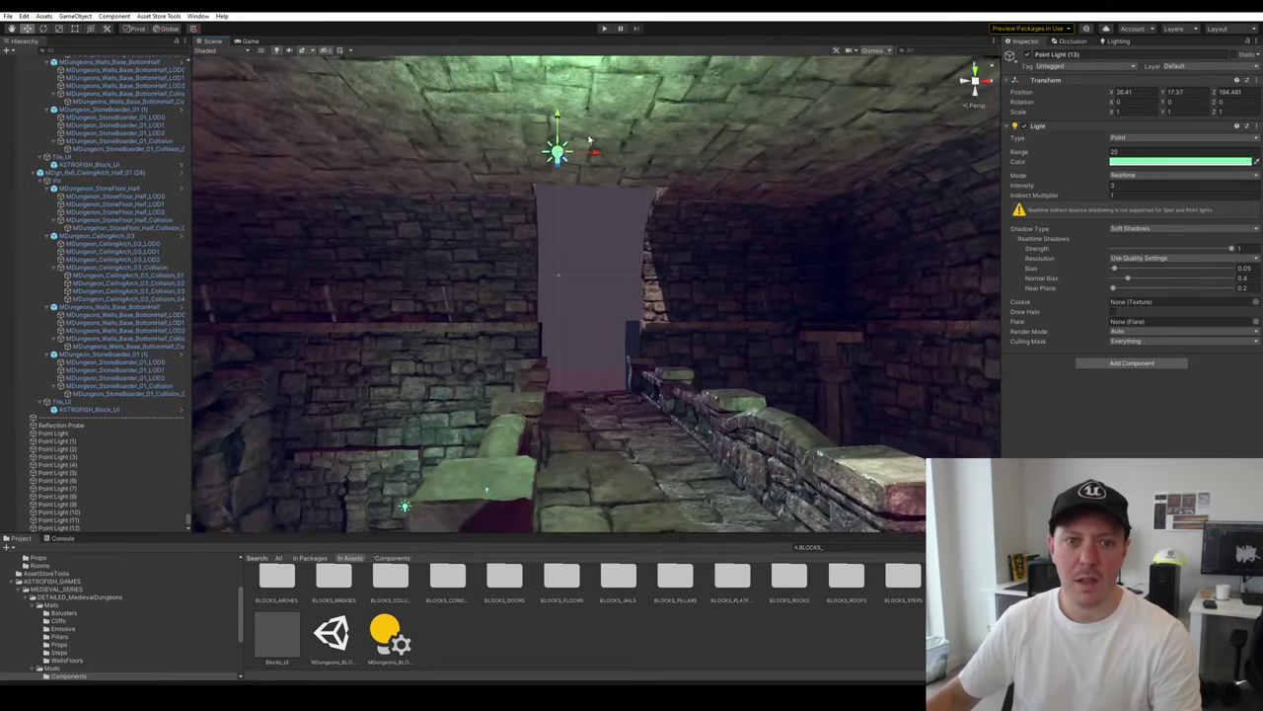
left_click_drag(560, 152, 628, 198)
right_click_drag(628, 197, 776, 257)
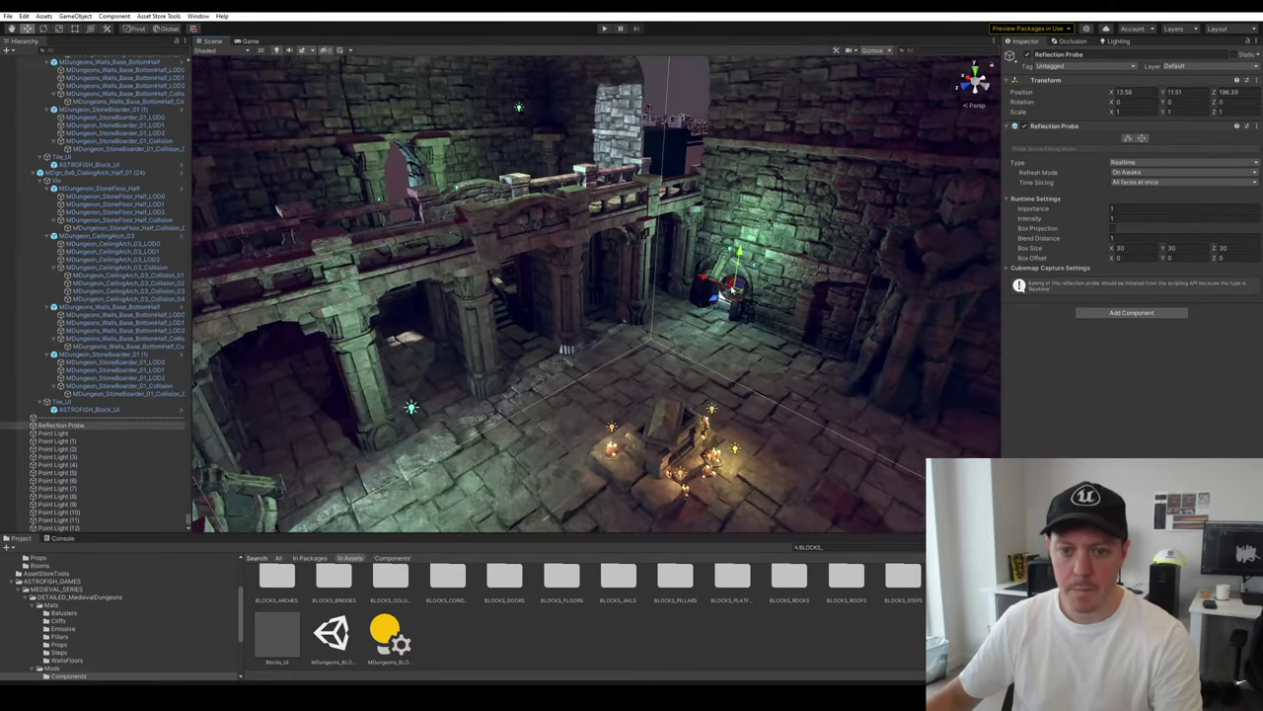
Delete the selected reflection probe and deactivate both directional lights in the scene
key("Delete")
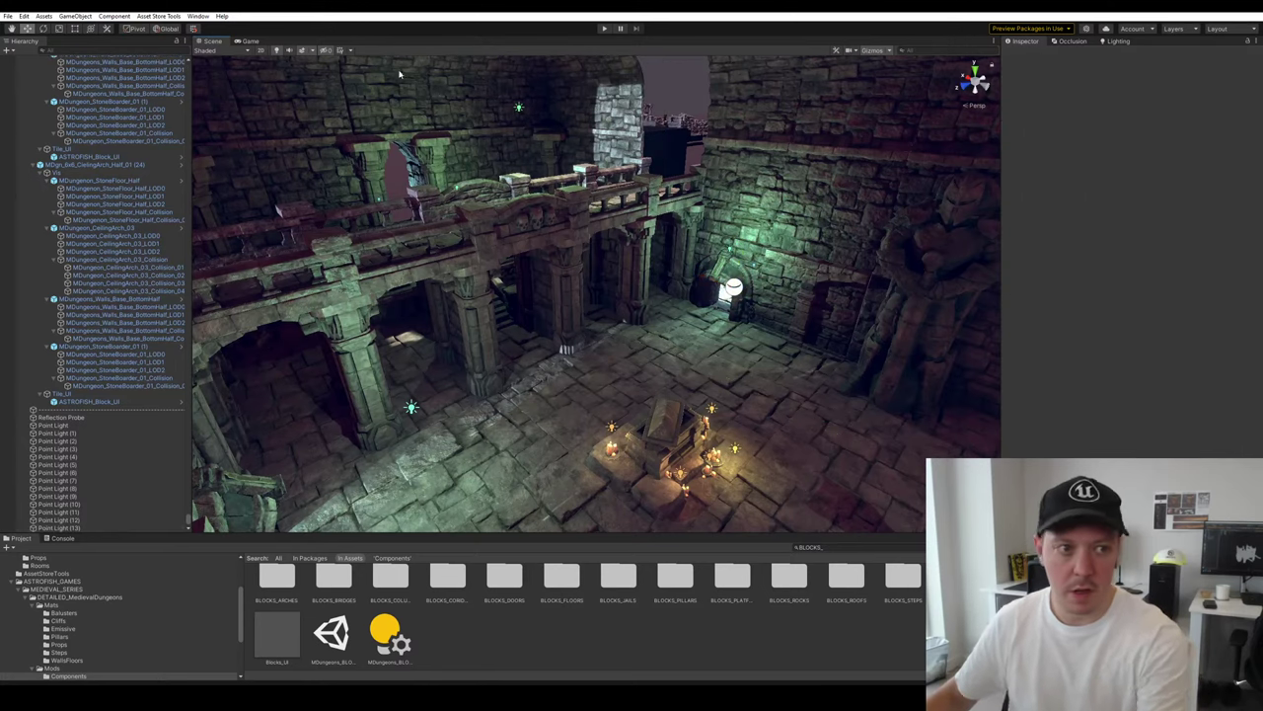
type("direc")
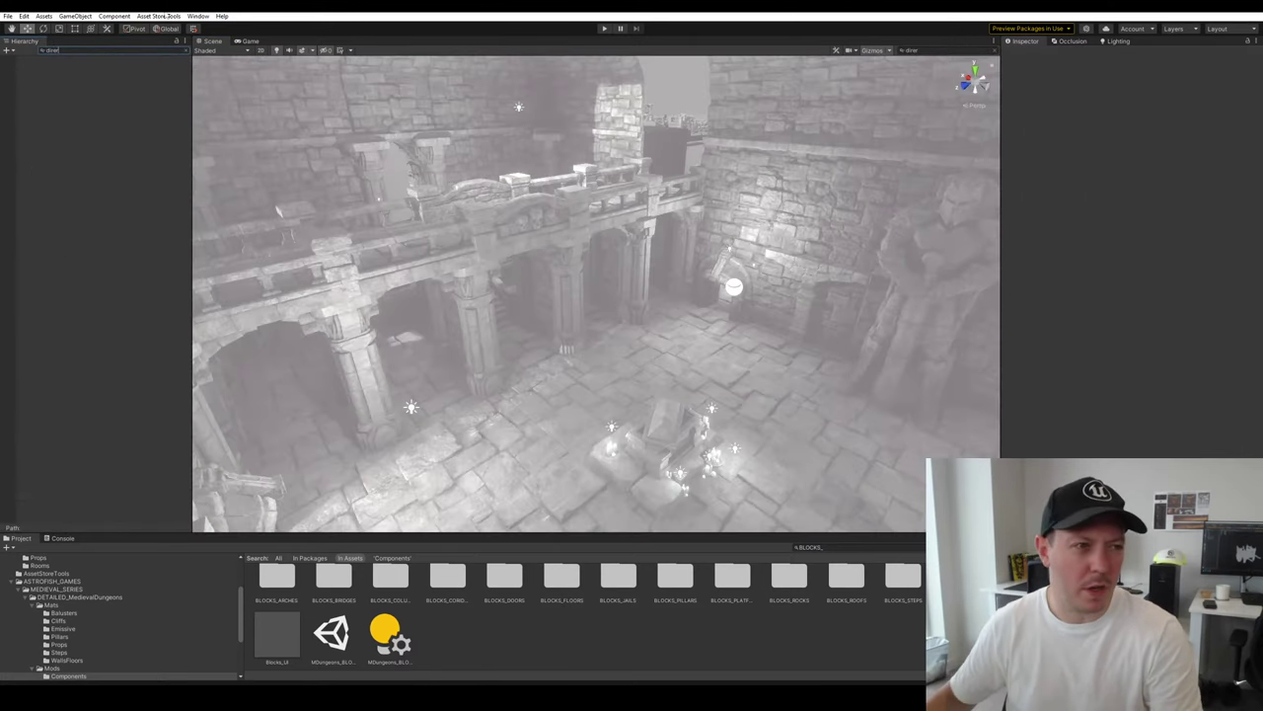
left_click(46, 69)
left_click(50, 75, "shift")
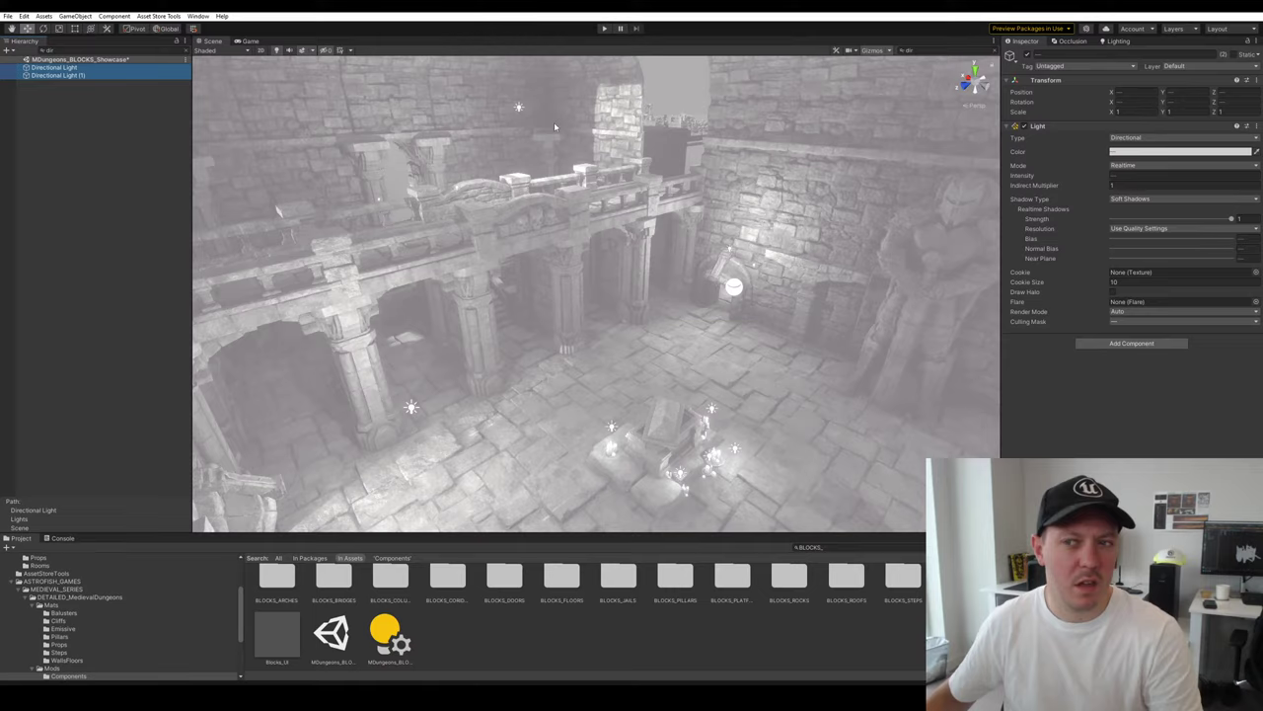
left_click(1027, 54)
left_click(989, 50)
Move the green ceiling light above the stone bridge to about X 28.34, Y 14.76, Z 194.461
right_click_drag(694, 270, 767, 184)
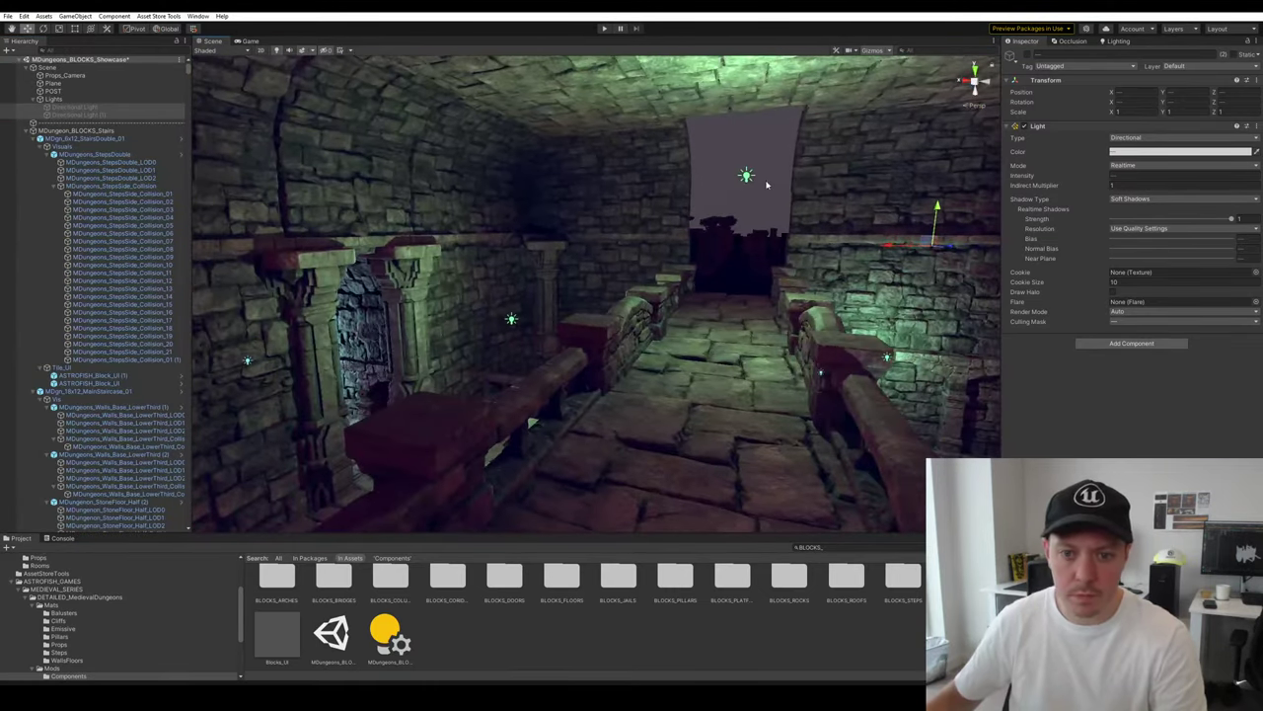
left_click(747, 176)
left_click_drag(756, 182, 739, 250)
right_click_drag(738, 251, 740, 157)
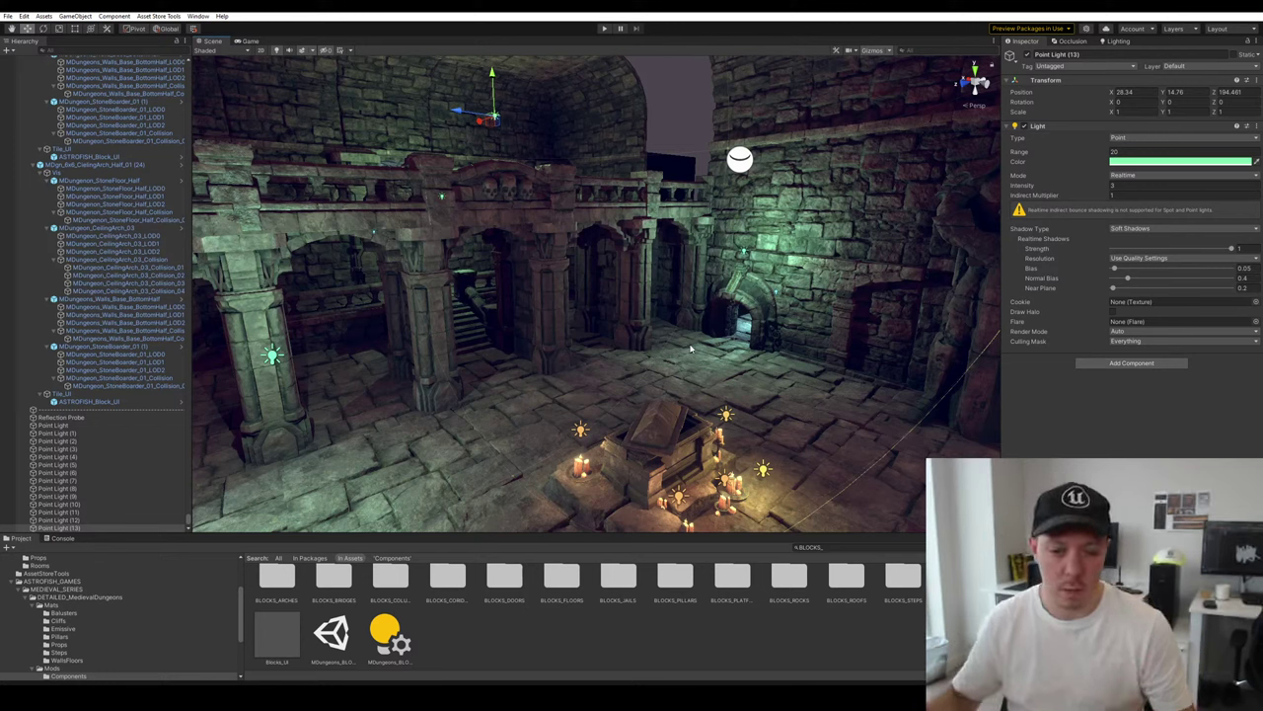
Switch to the browser and compare the colour wheel reference with the dungeon's lighting
key("alt+Tab")
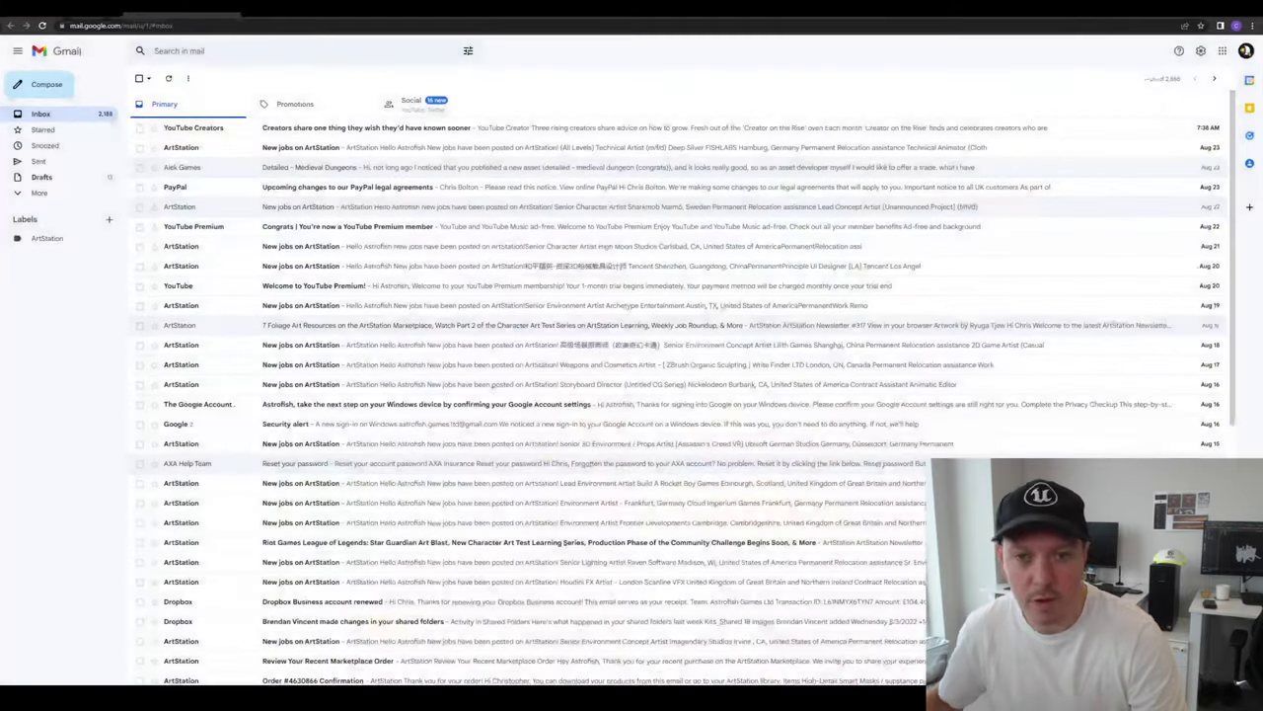
key("alt+Tab")
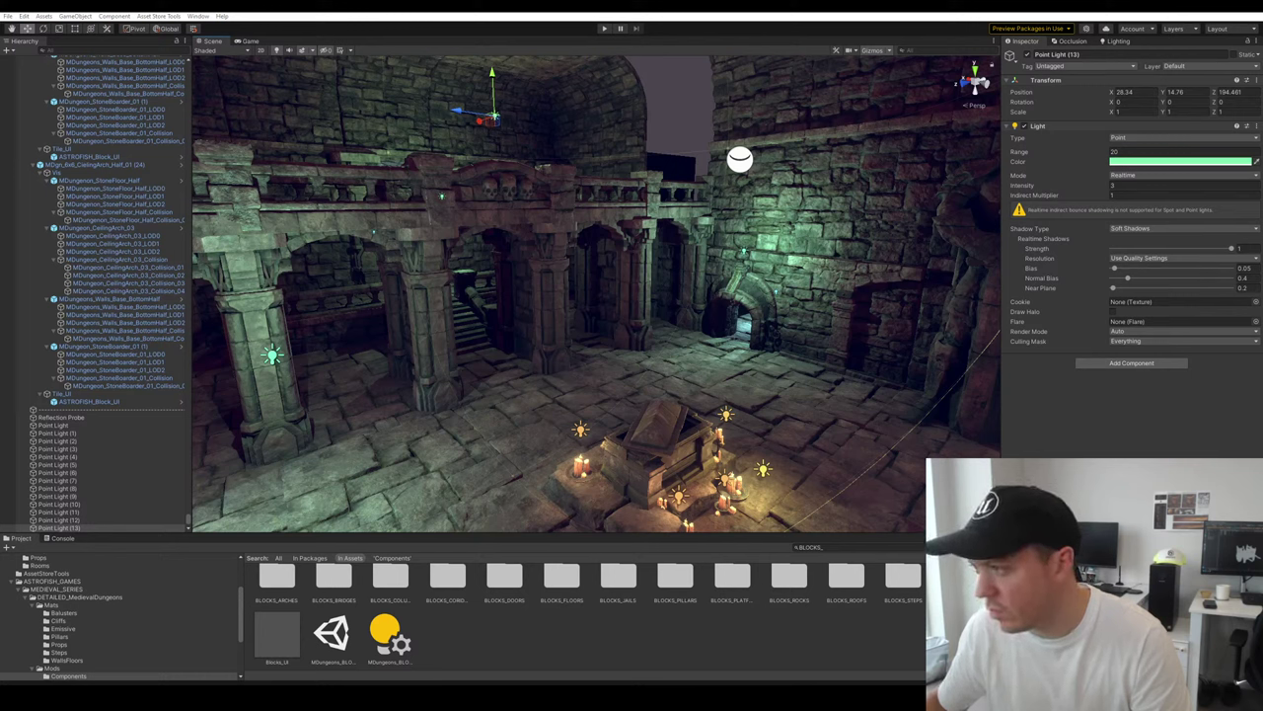
key("alt+Tab")
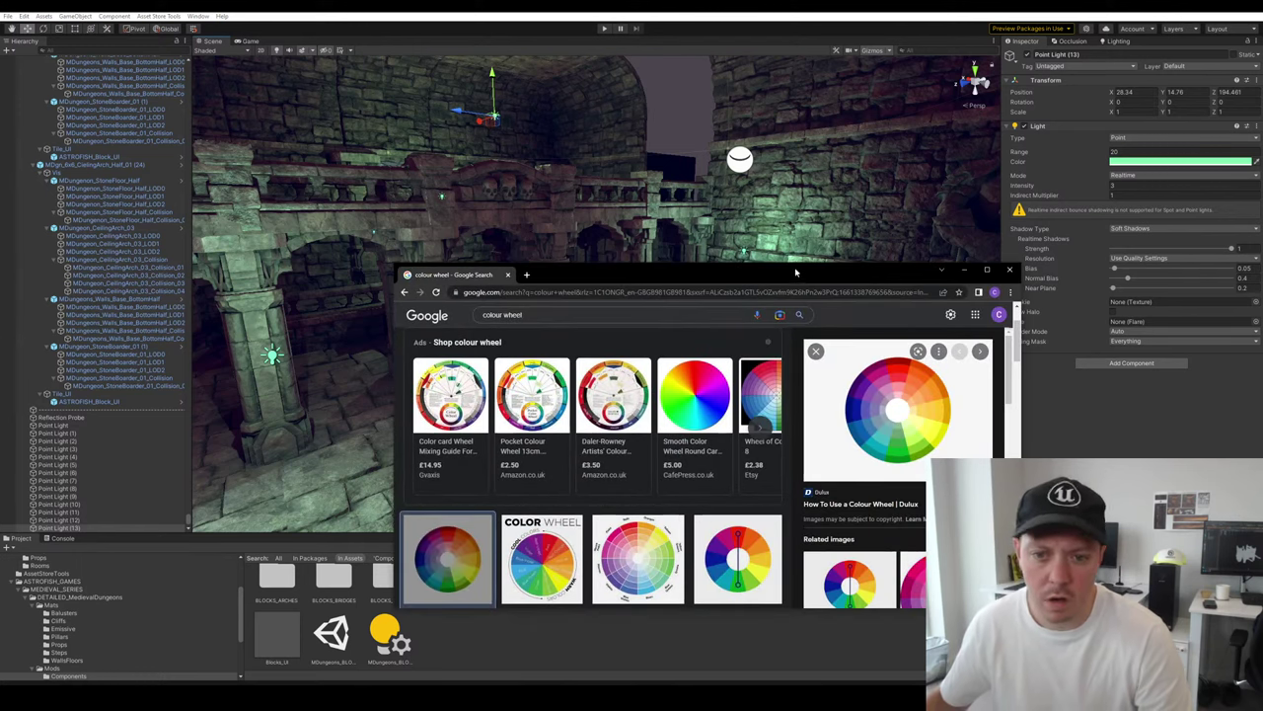
left_click_drag(797, 271, 668, 194)
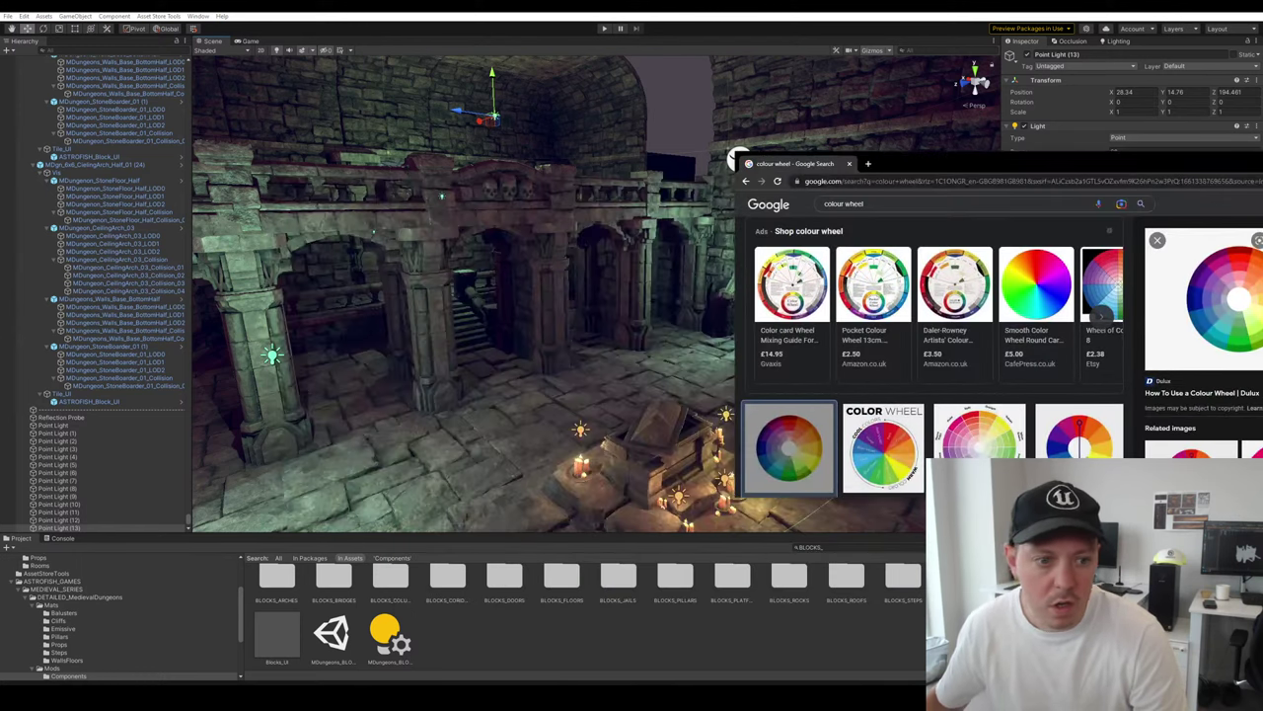
left_click_drag(592, 395, 631, 419, "alt")
key("w")
right_click_drag(870, 363, 770, 331)
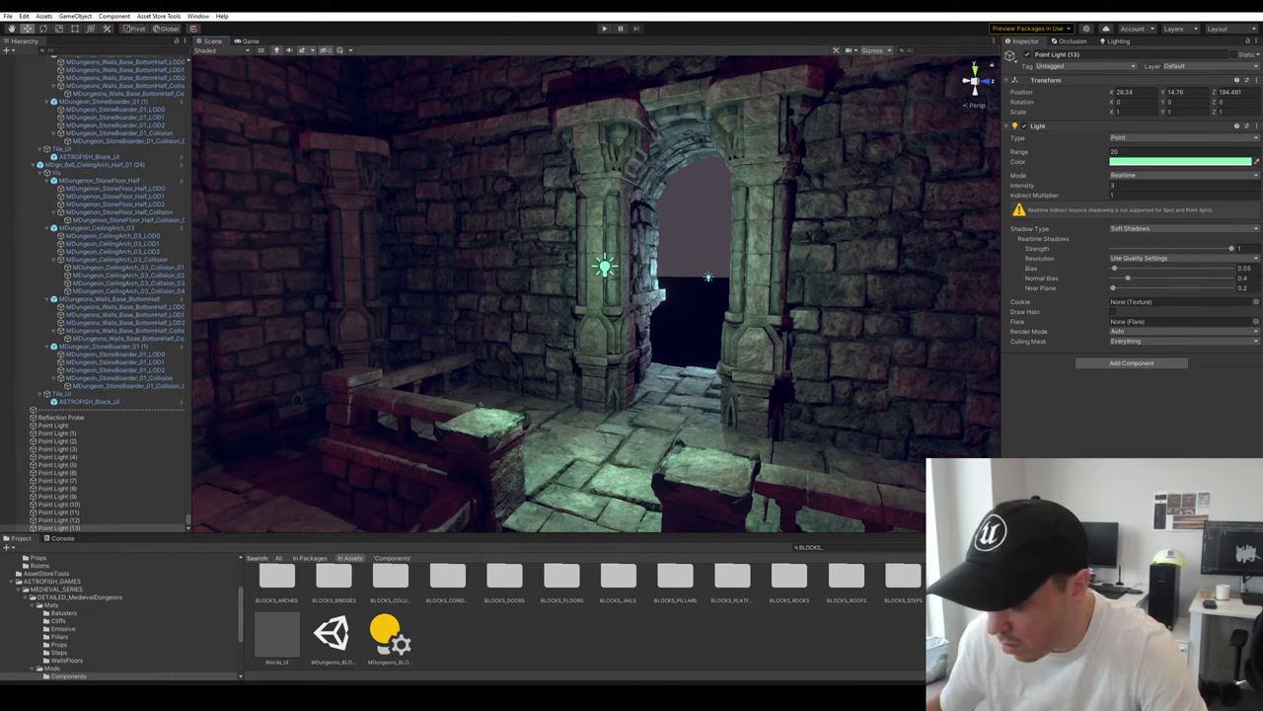
key("alt+Tab")
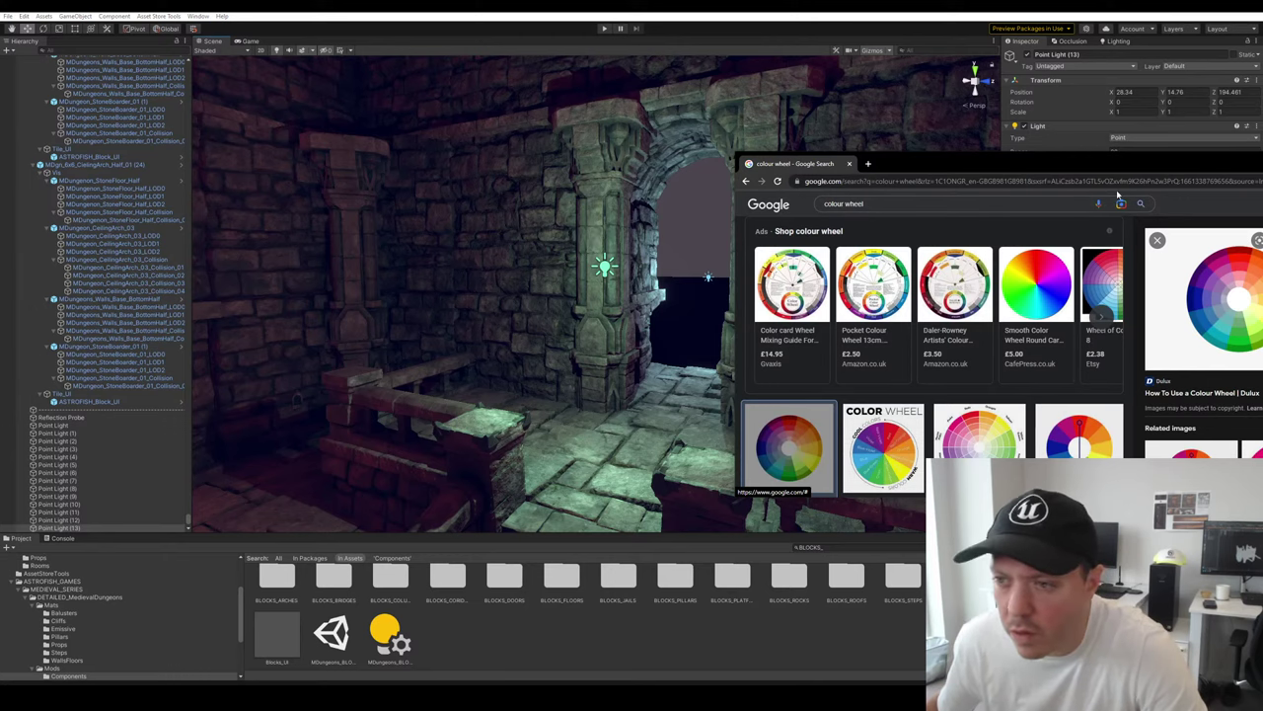
left_click_drag(1116, 165, 632, 218)
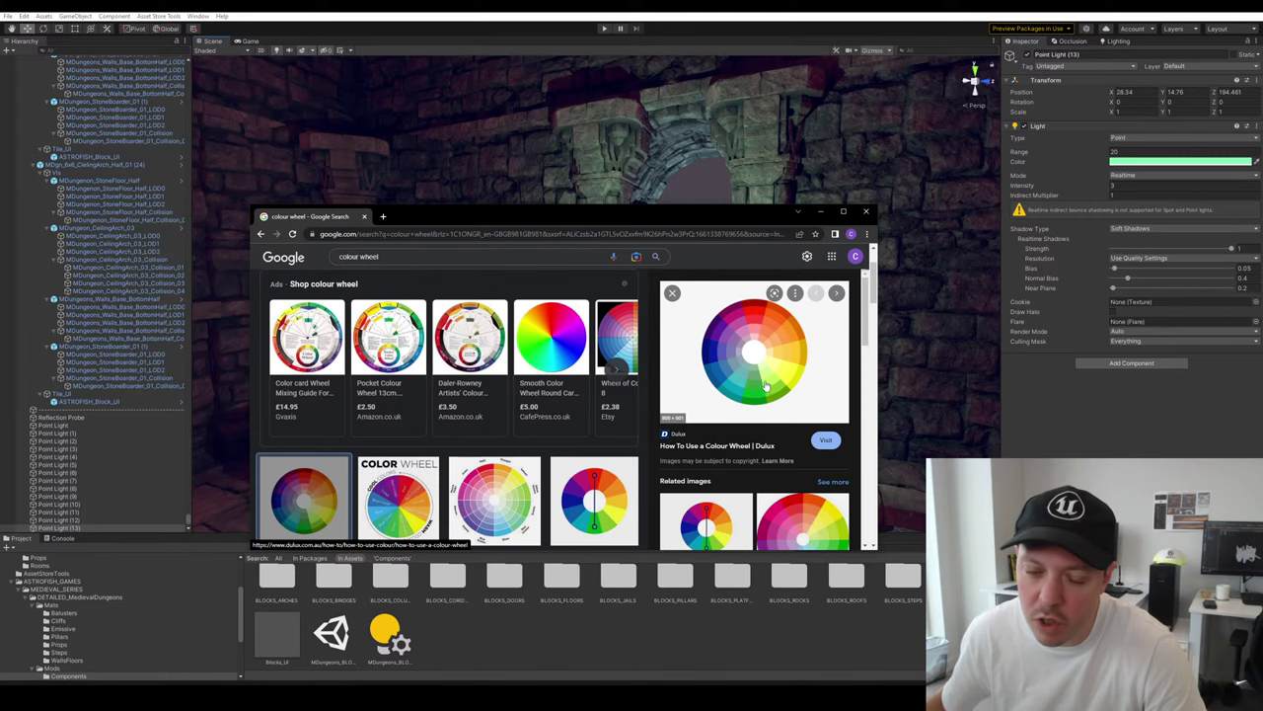
left_click_drag(708, 218, 1262, 158)
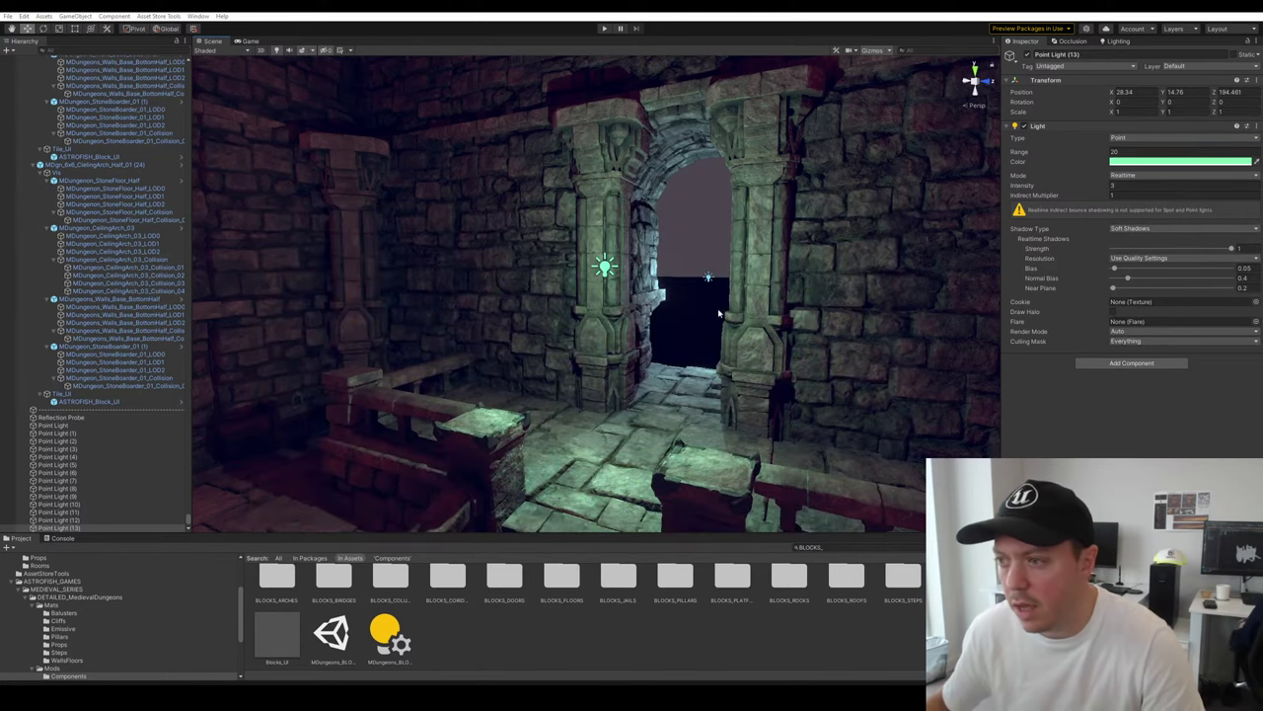
Change the color of the candle light on the sarcophagus's far side, Point Light (4), to saturated orange FF7D00
right_click_drag(717, 307, 593, 365)
left_click(578, 353)
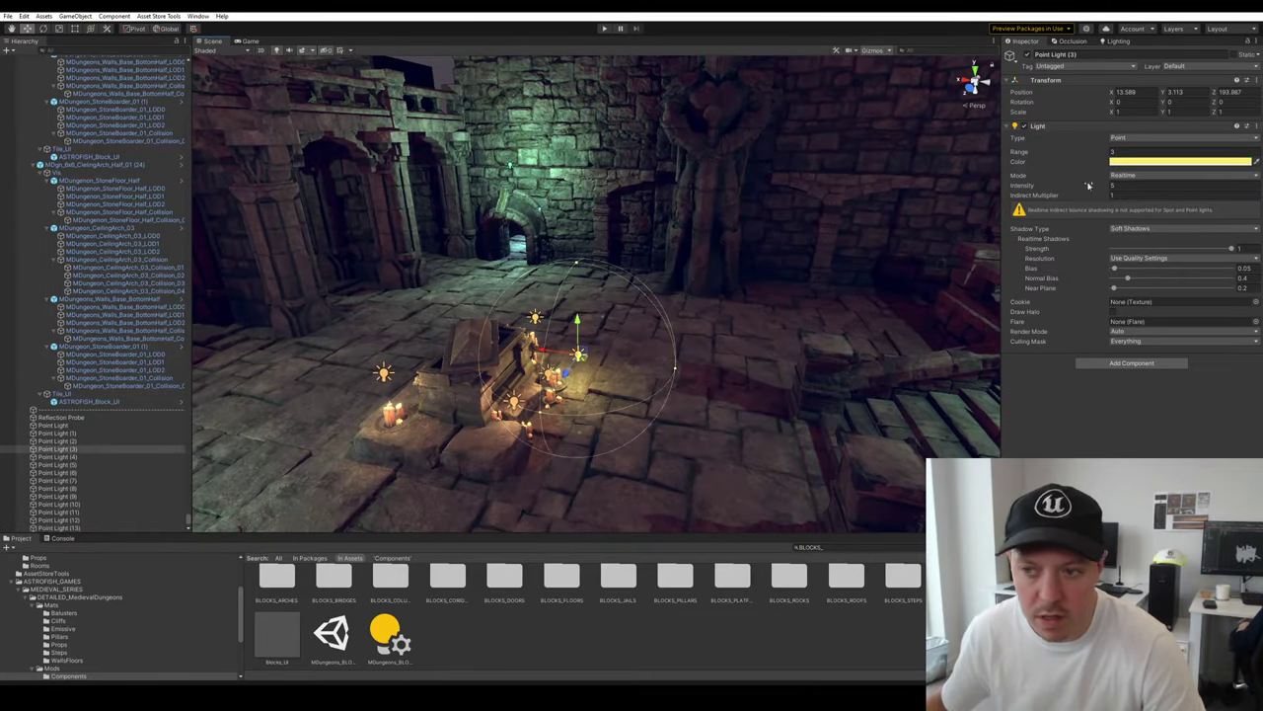
left_click(1159, 162)
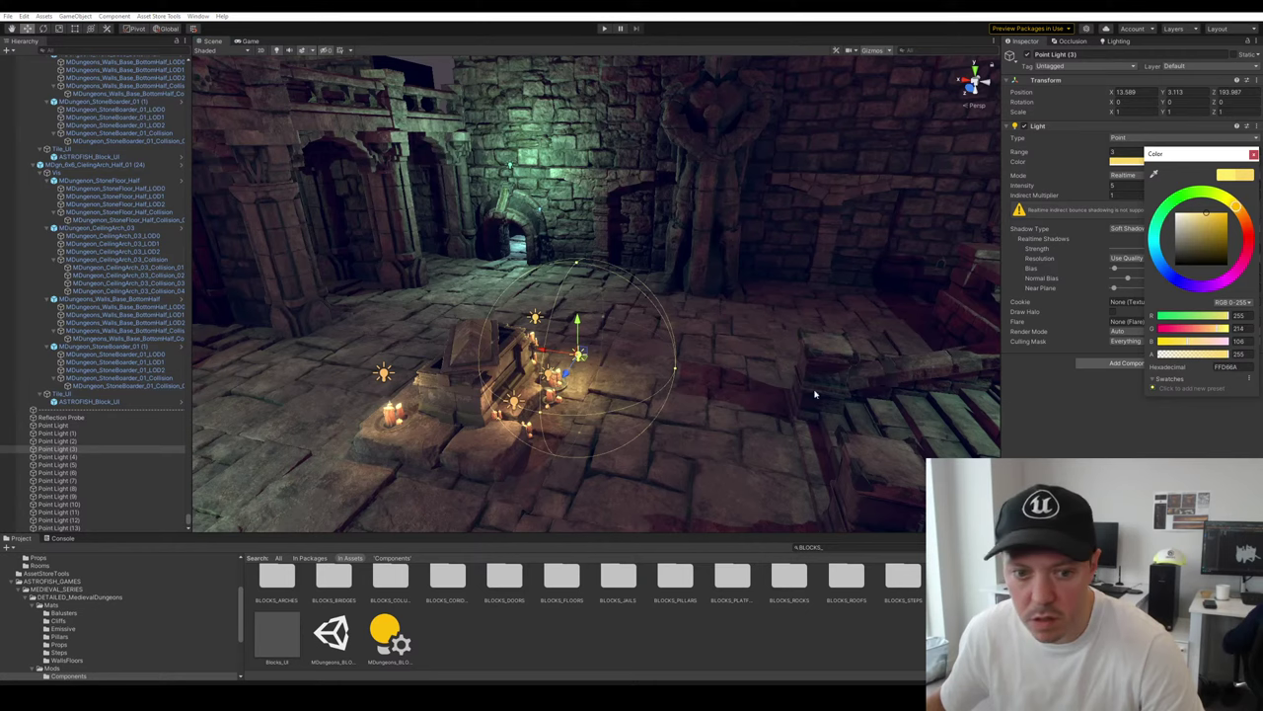
right_click_drag(815, 394, 598, 358)
scroll(598, 359, "up", 3)
left_click(788, 217)
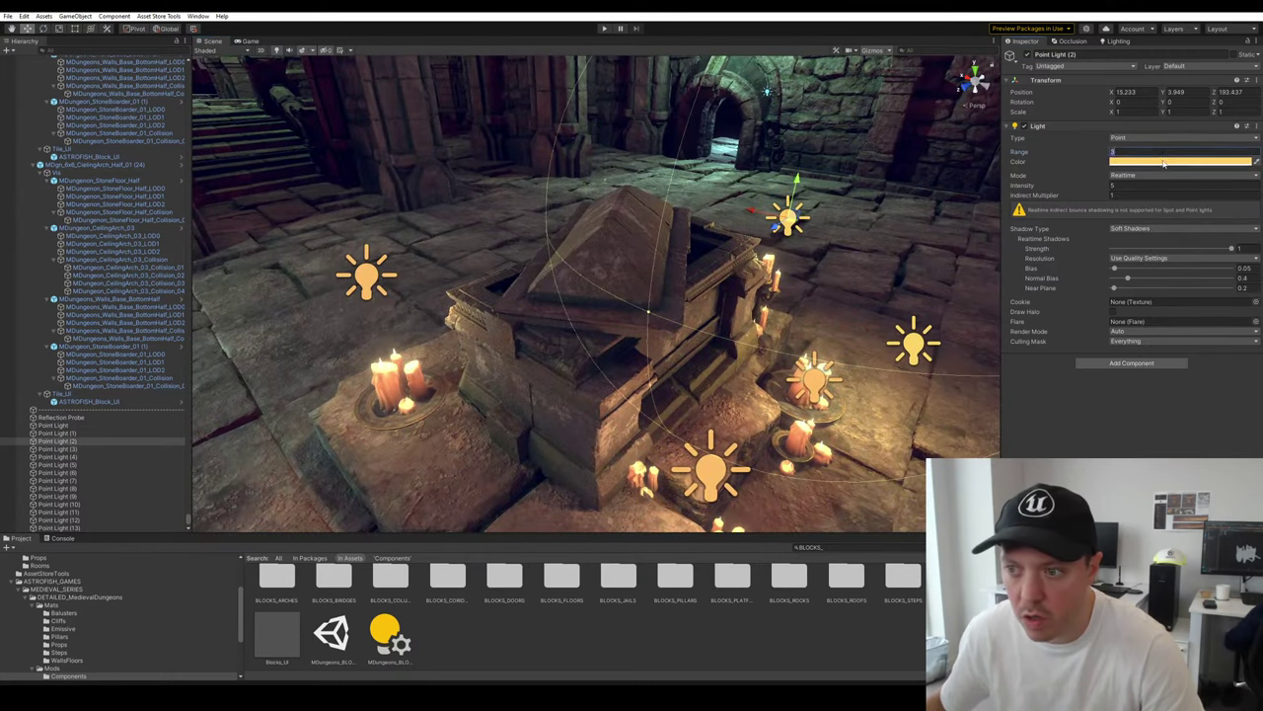
left_click(1165, 162)
left_click(369, 273)
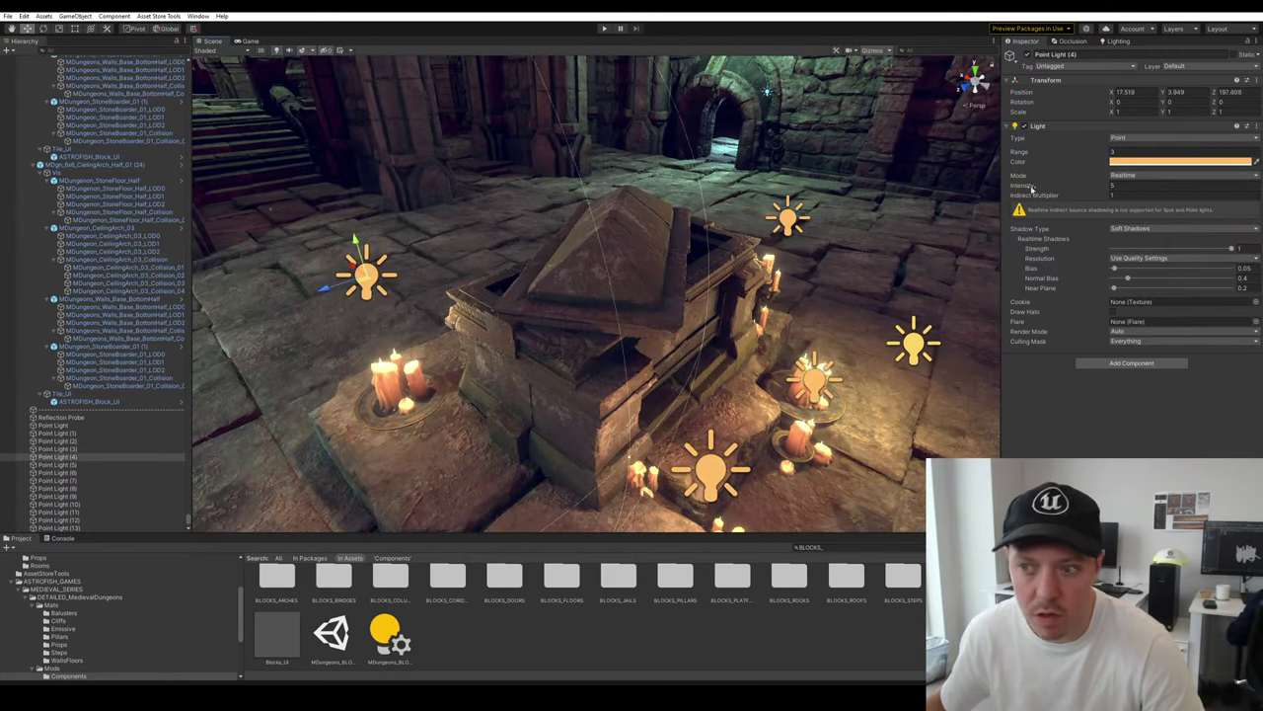
left_click(1228, 216)
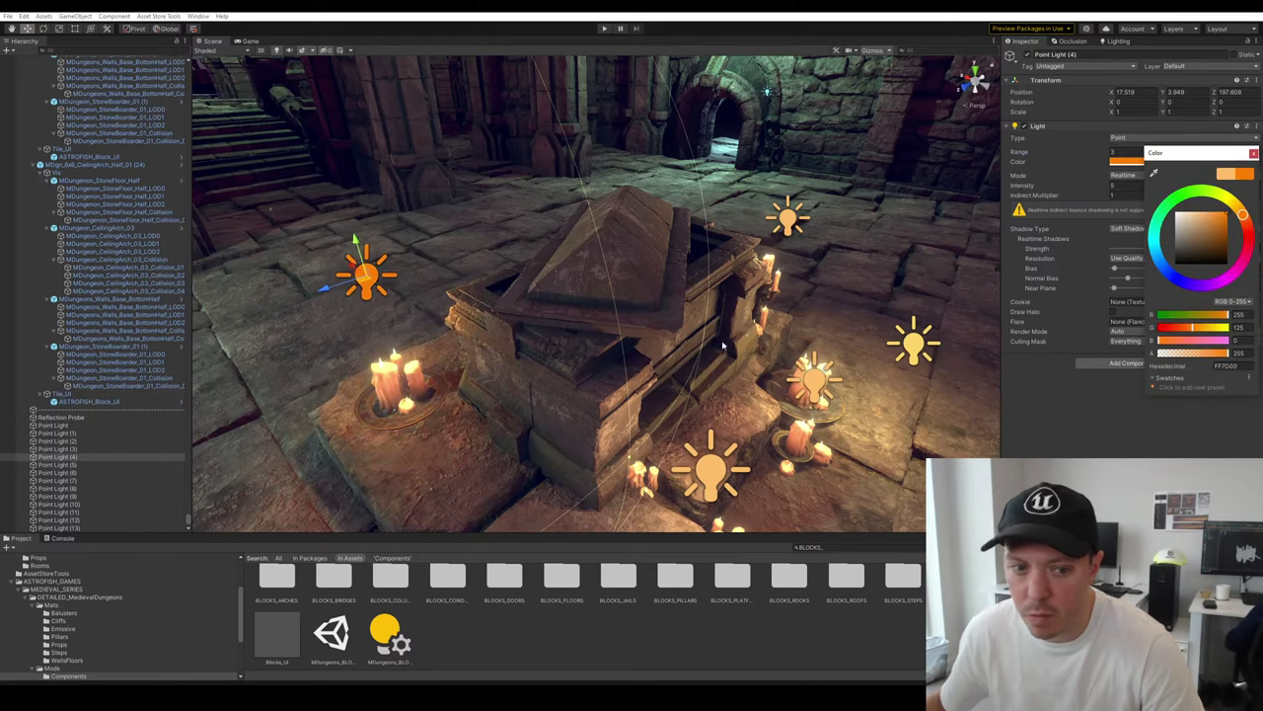
Saturate three more candle lights around the sarcophagus: orange for Point Light (2) and Point Light (5), deeper yellow for Point Light (3)
right_click_drag(721, 348, 542, 352)
scroll(542, 352, "down", 3)
left_click(782, 225)
left_click(1167, 161)
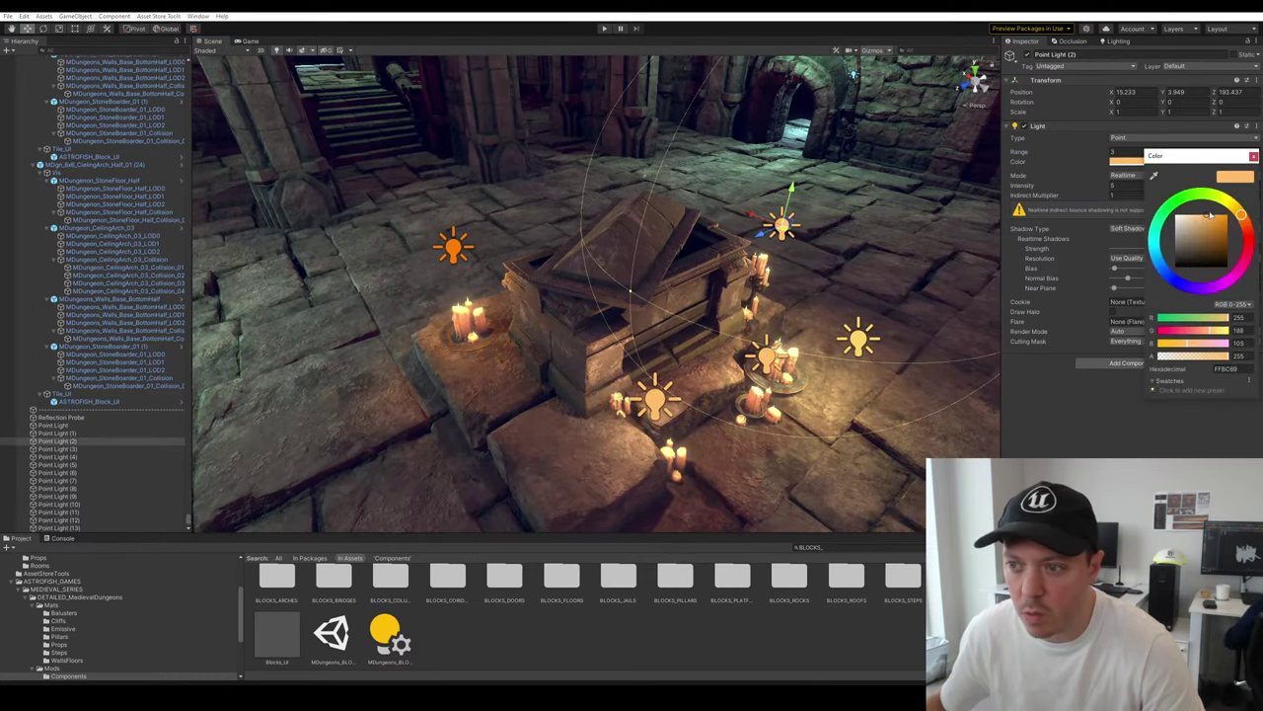
left_click(860, 341)
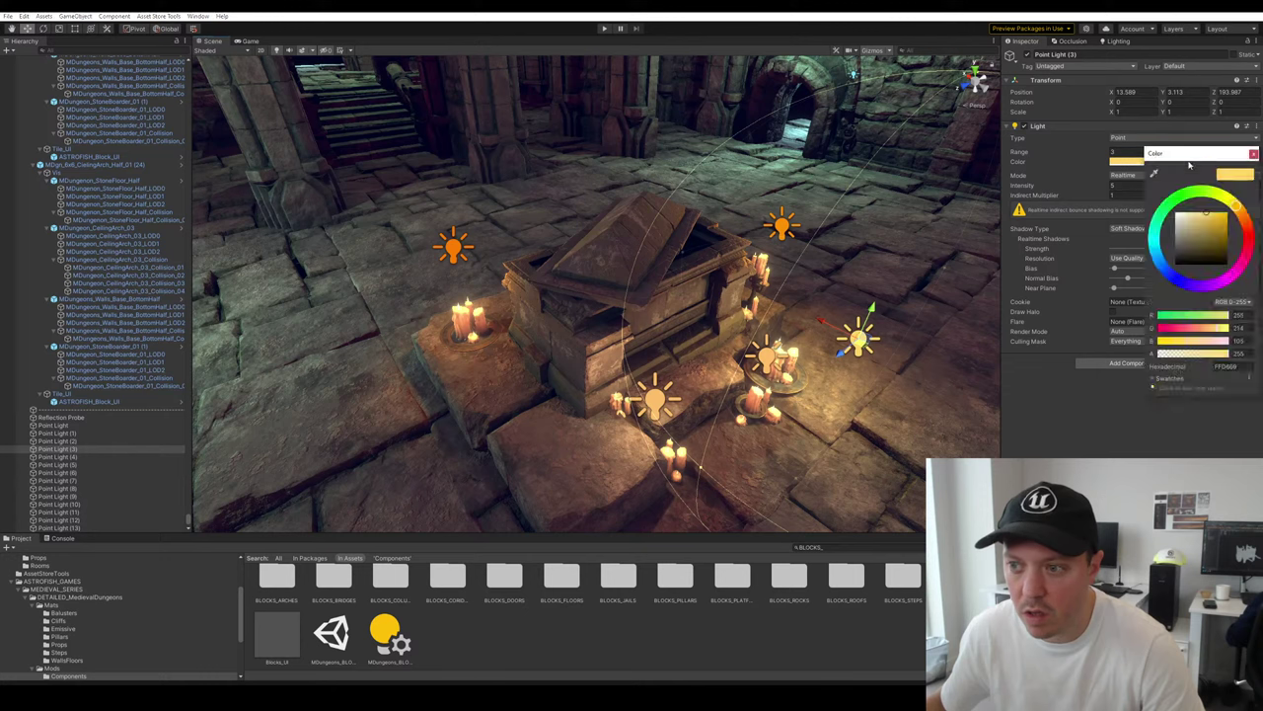
left_click(656, 398)
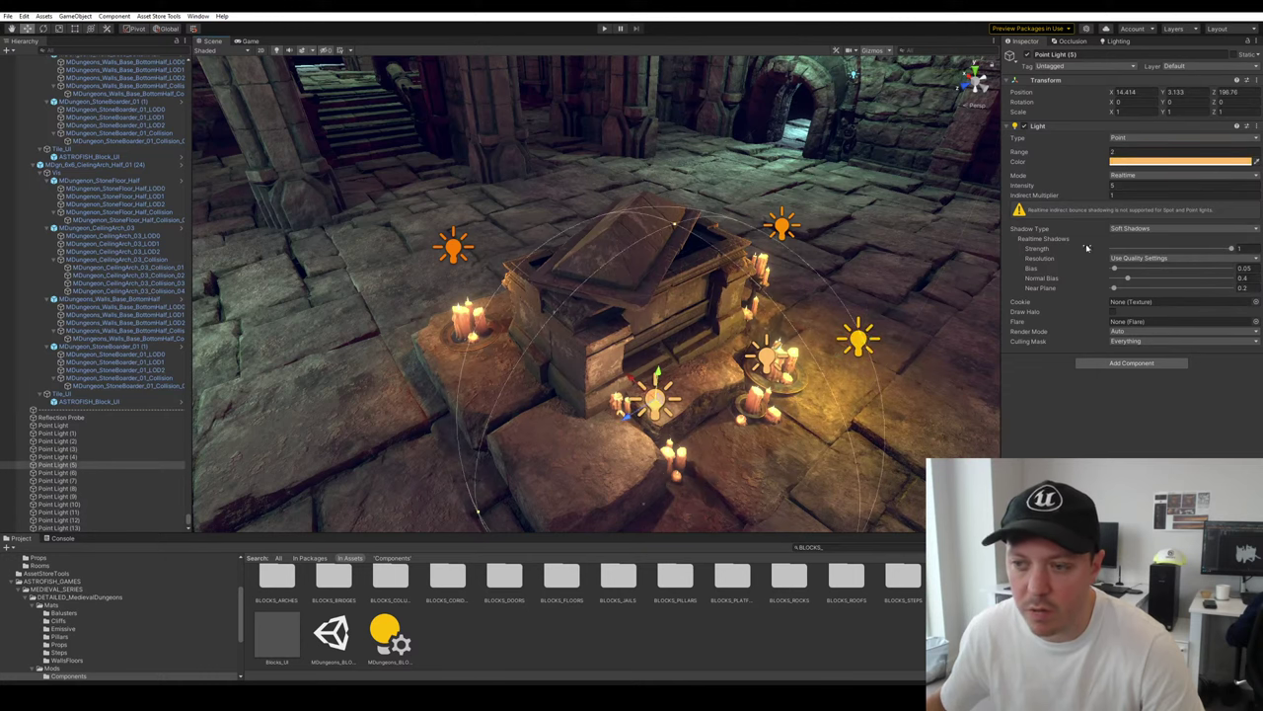
left_click(1190, 162)
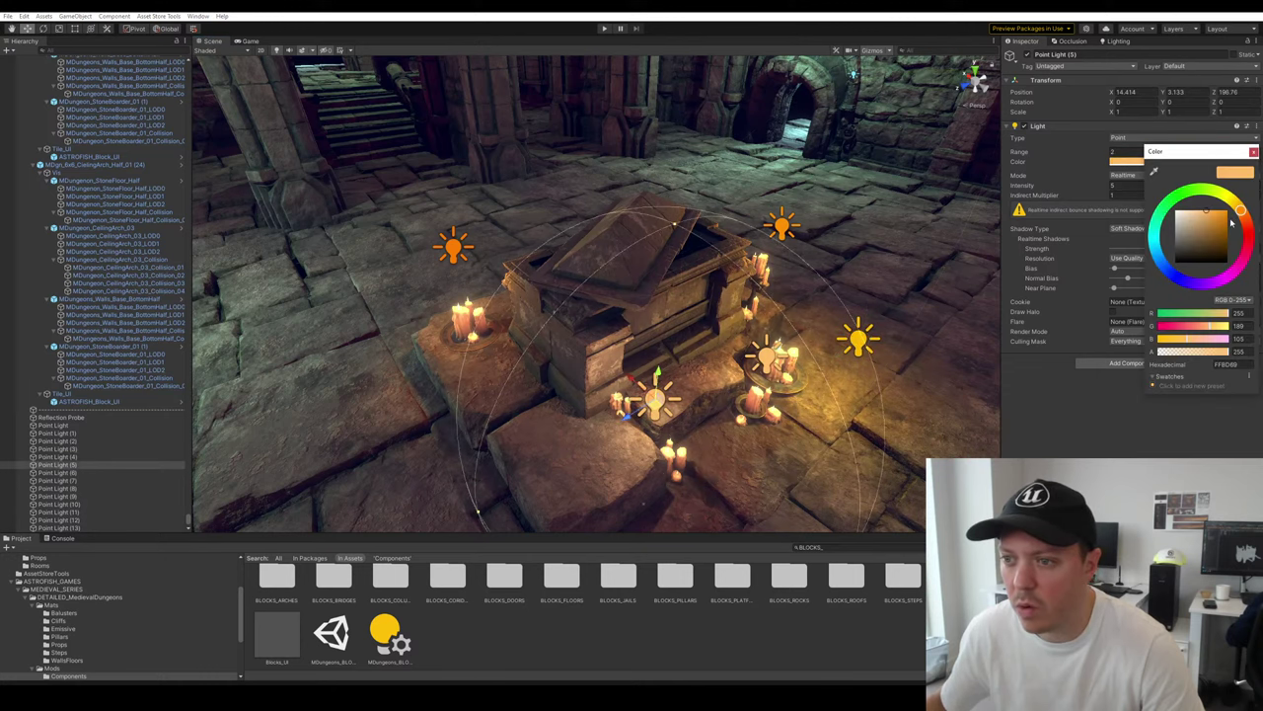
left_click(1253, 153)
right_click_drag(928, 246, 891, 236)
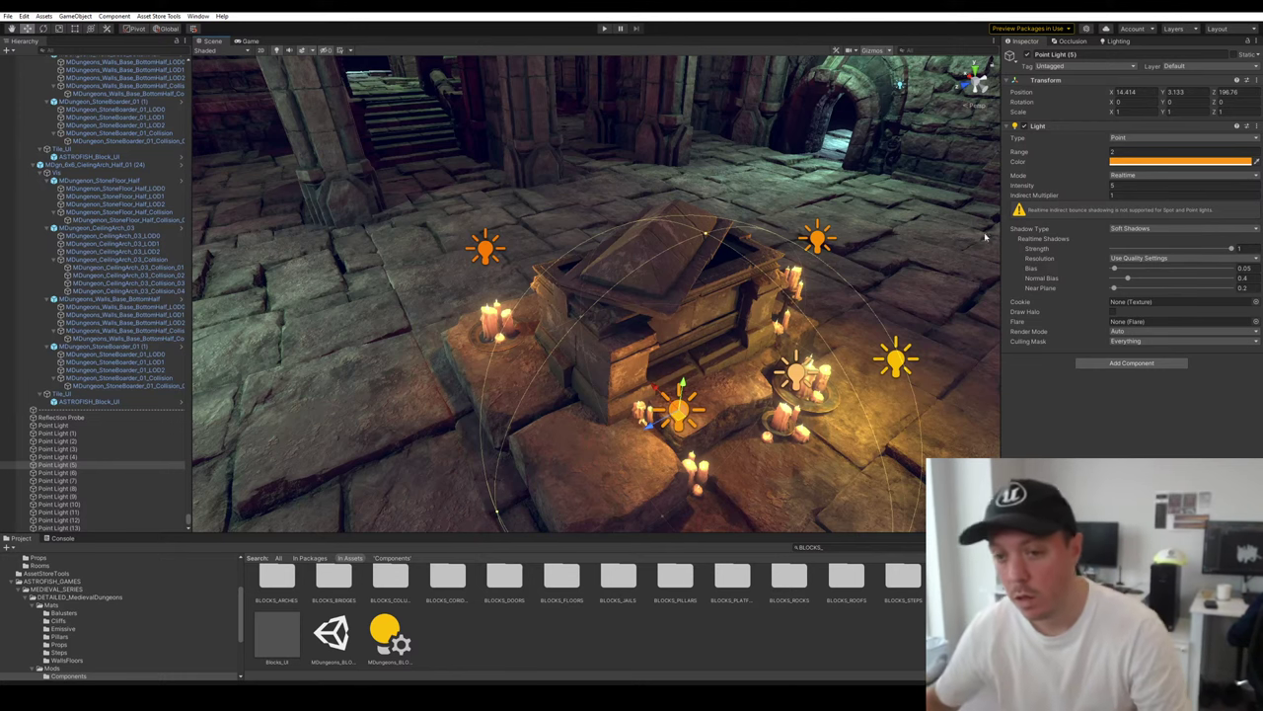
Change the color of the green ceiling light above the stone bridge to warm yellow FFE481
right_click_drag(724, 290, 592, 208)
key("s")
key("shift+d")
left_click(590, 161)
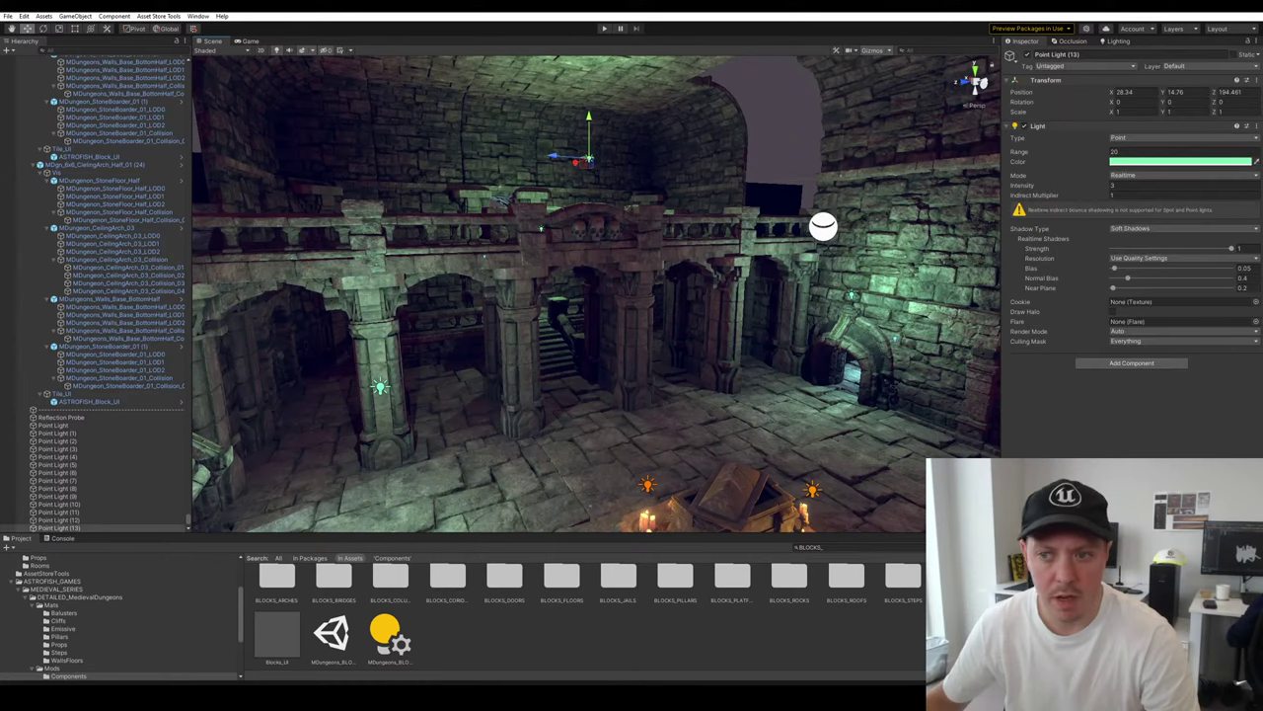
left_click(1157, 161)
left_click(1236, 205)
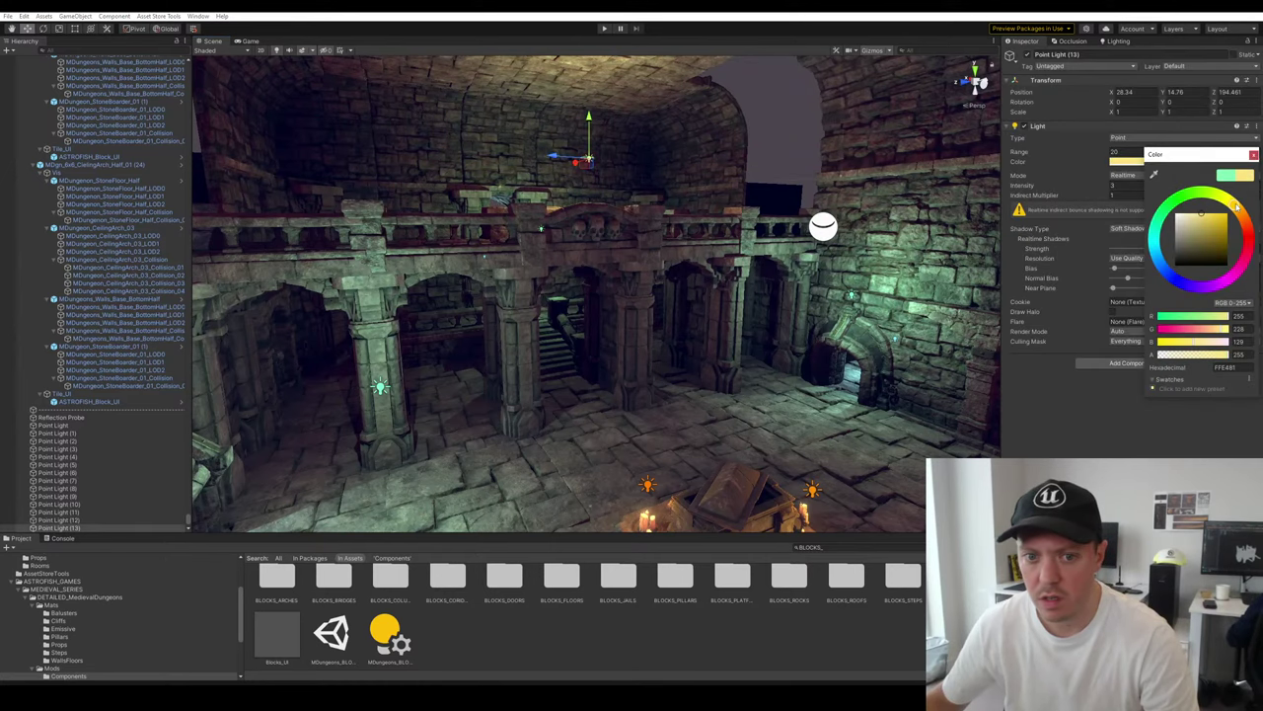
Examine the lighting on the vaulted ceiling, bridge arches, sarcophagus and tall archway stairs from several viewpoints
right_click_drag(641, 326, 753, 324)
key("w")
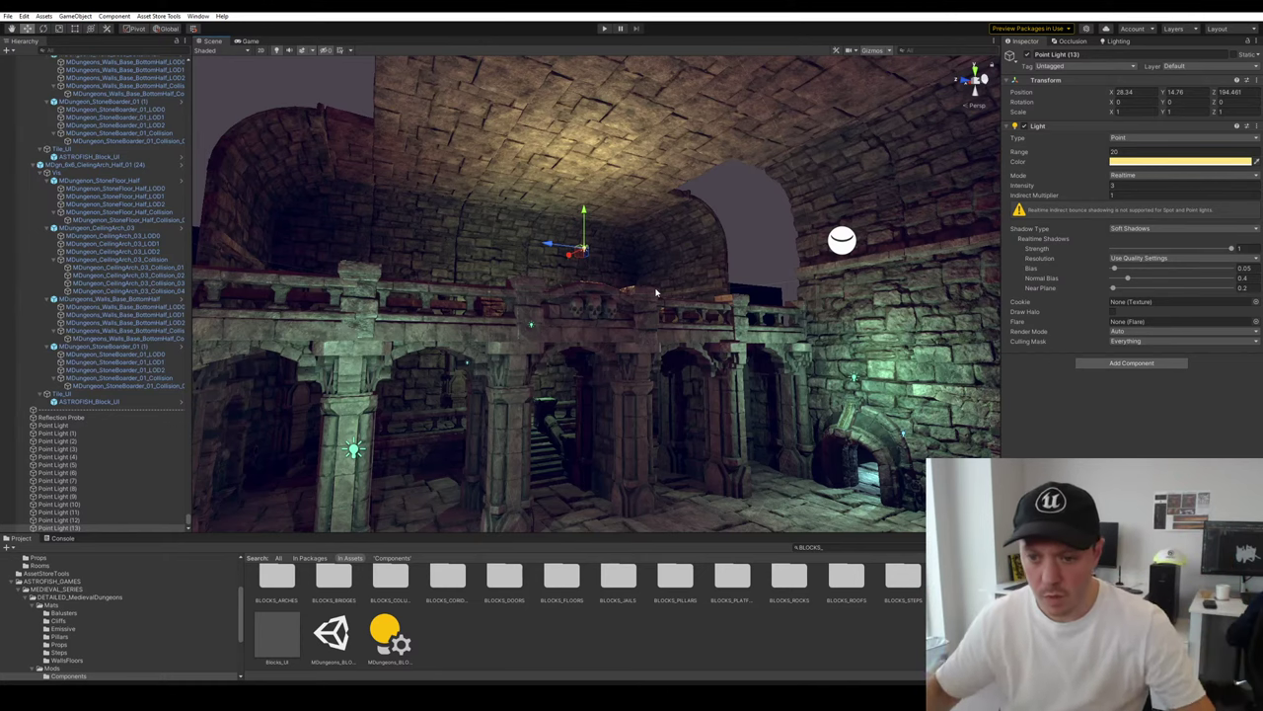
key("w")
mouse_move(714, 229)
right_mouse_down()
mouse_move(691, 238)
mouse_move(705, 247)
right_mouse_up()
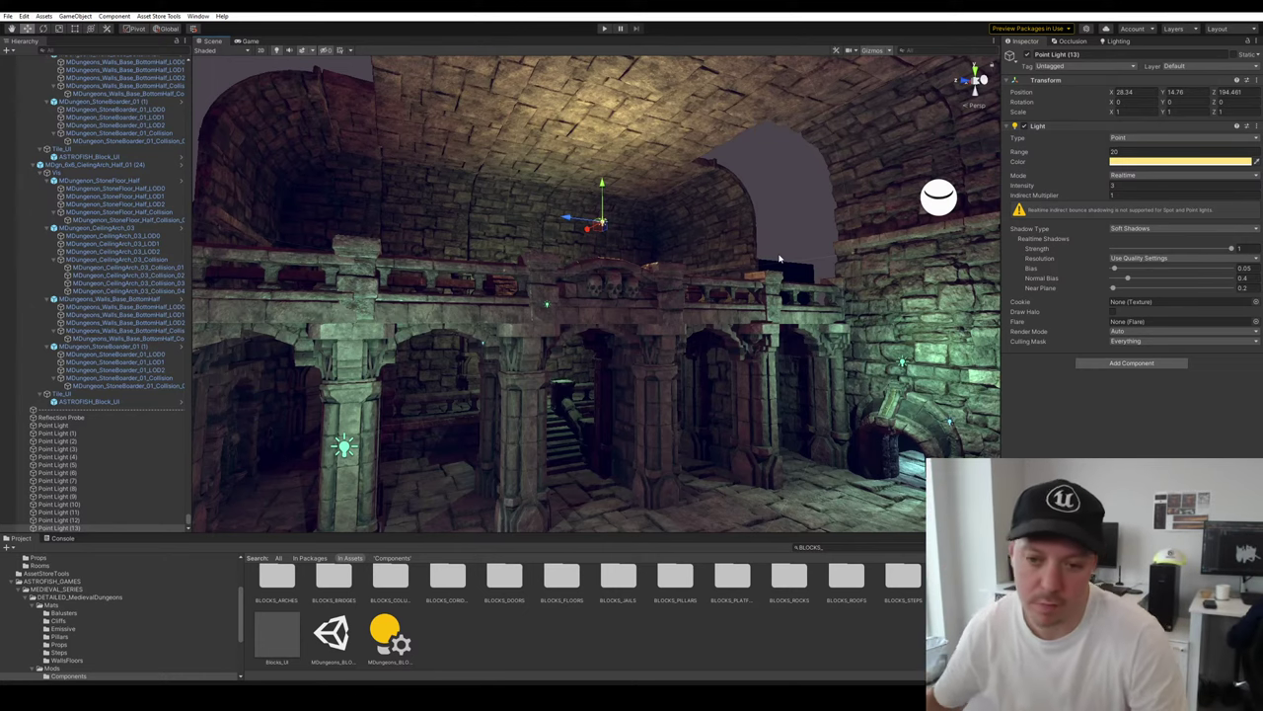
right_click_drag(738, 334, 729, 304)
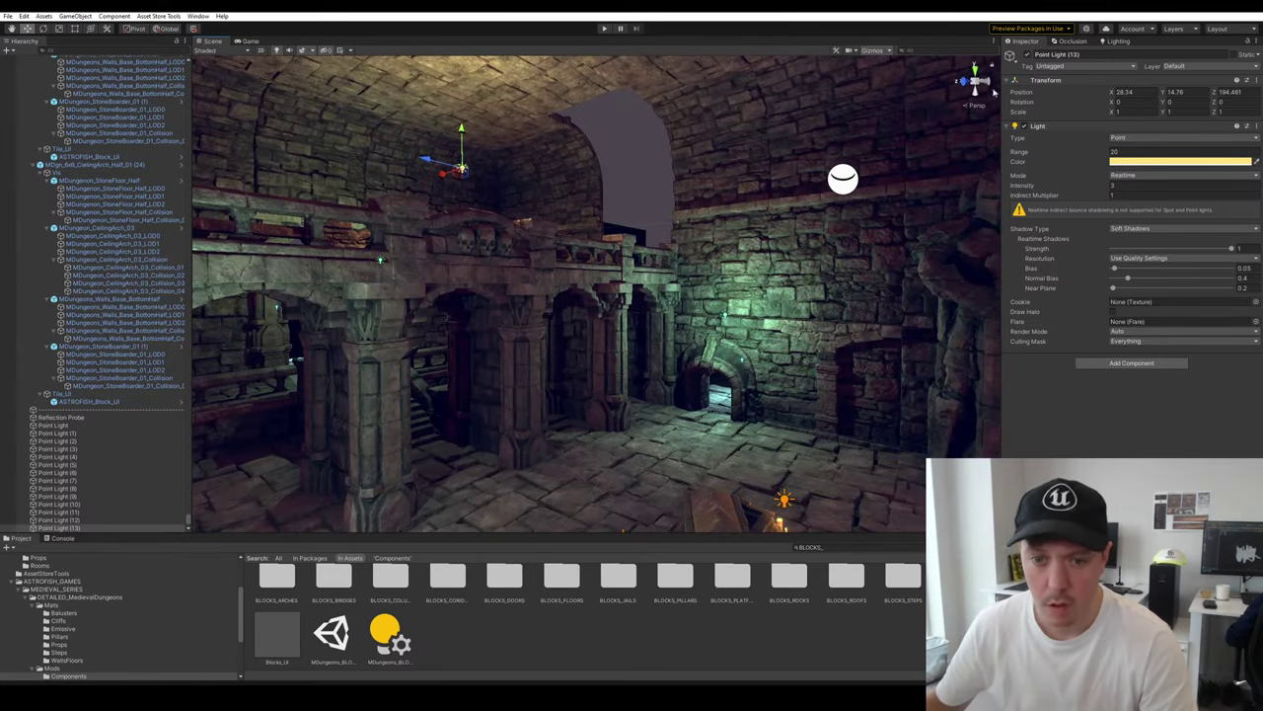
right_click_drag(770, 357, 829, 337)
right_click_drag(726, 357, 739, 416)
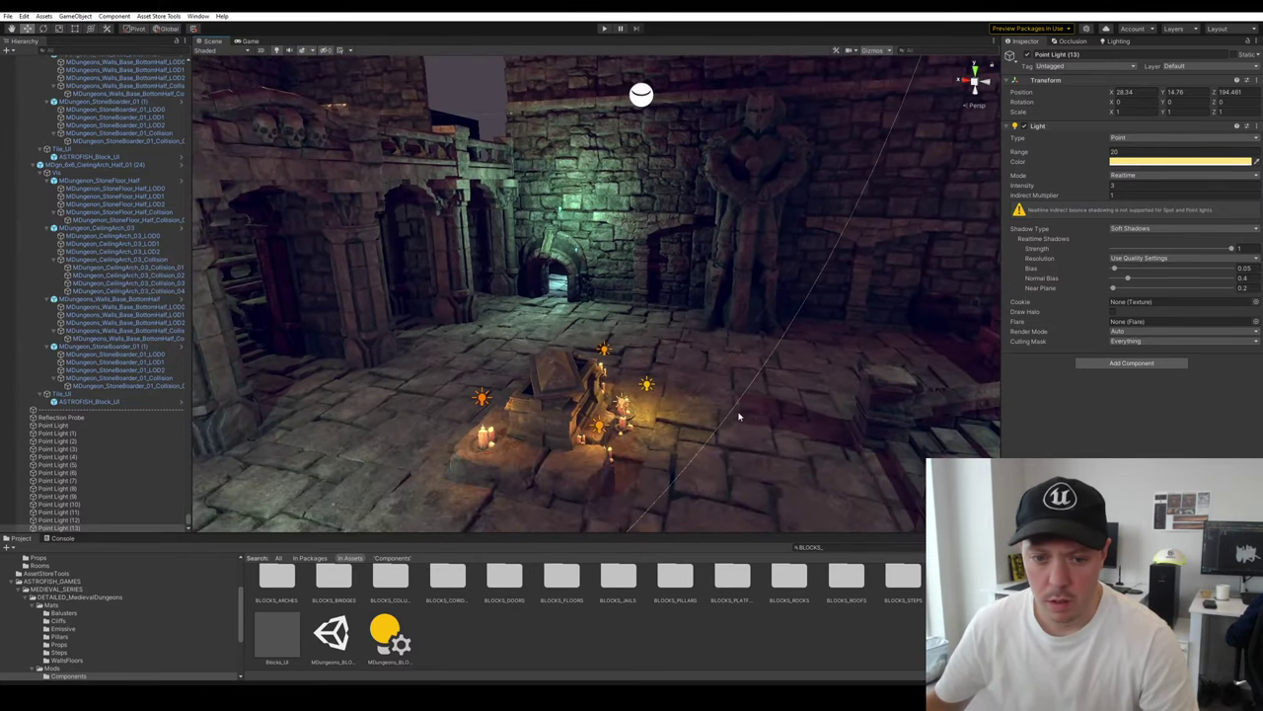
right_click_drag(640, 385, 546, 333)
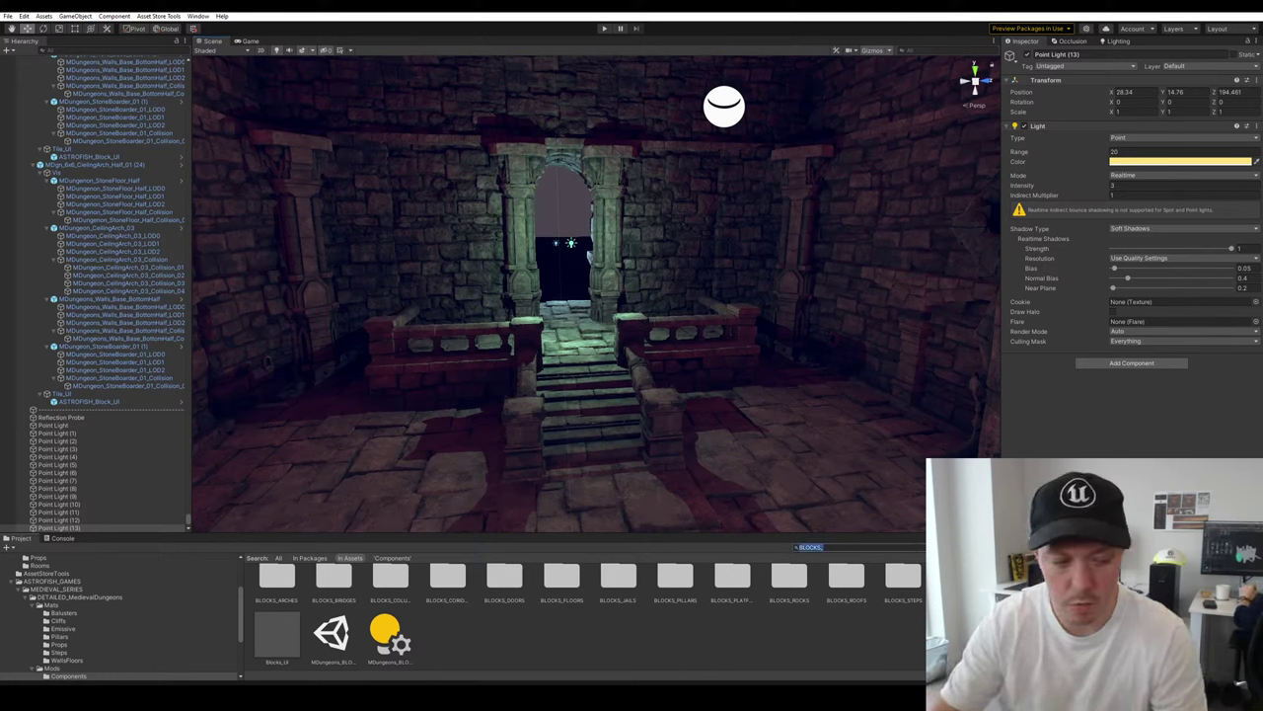
Open the PROPS prefab folder of DETAILED_MedievalDungeons in the project files with the assets shown as thumbnails
left_click(5, 644)
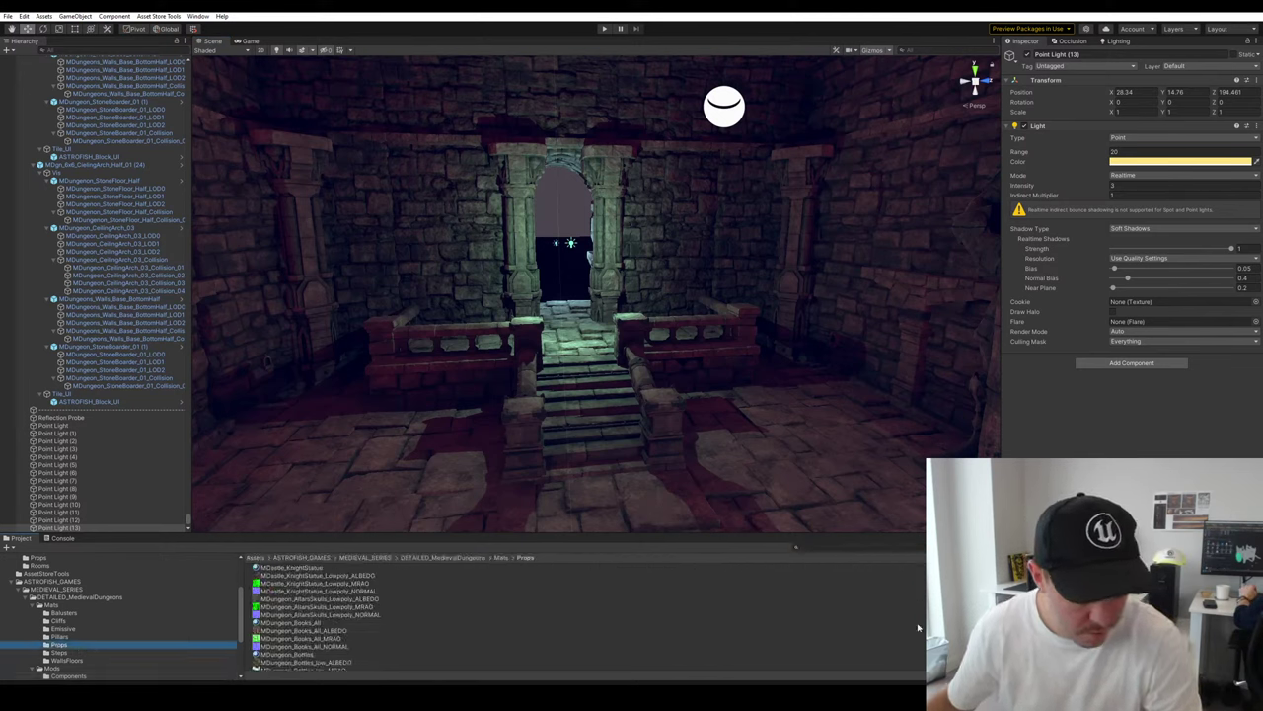
left_click(31, 606)
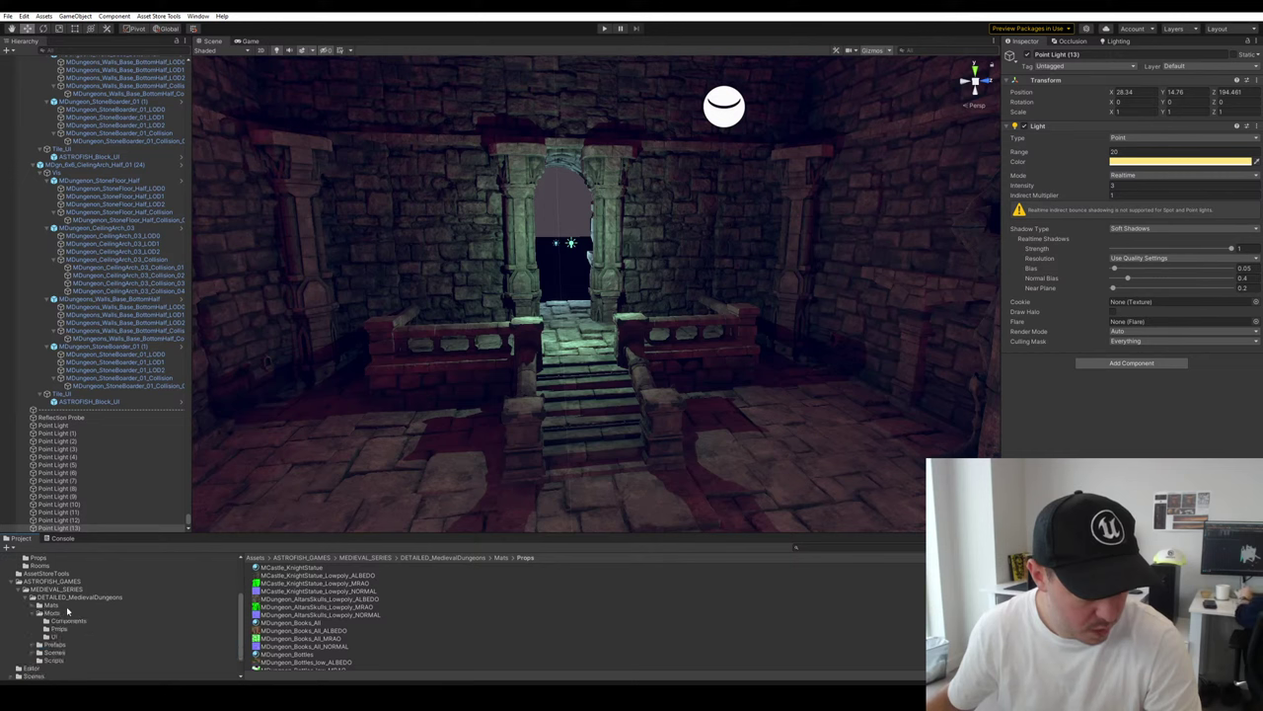
left_click(61, 629)
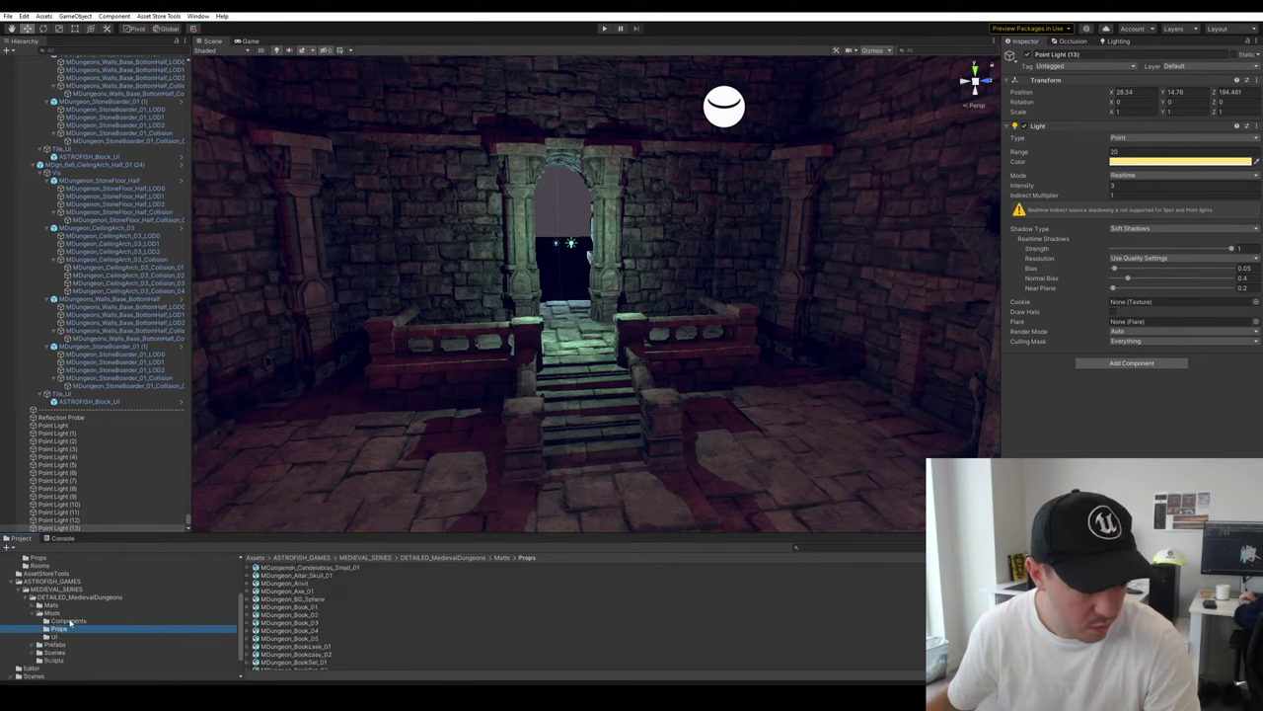
scroll(726, 655, "up", 3, "ctrl")
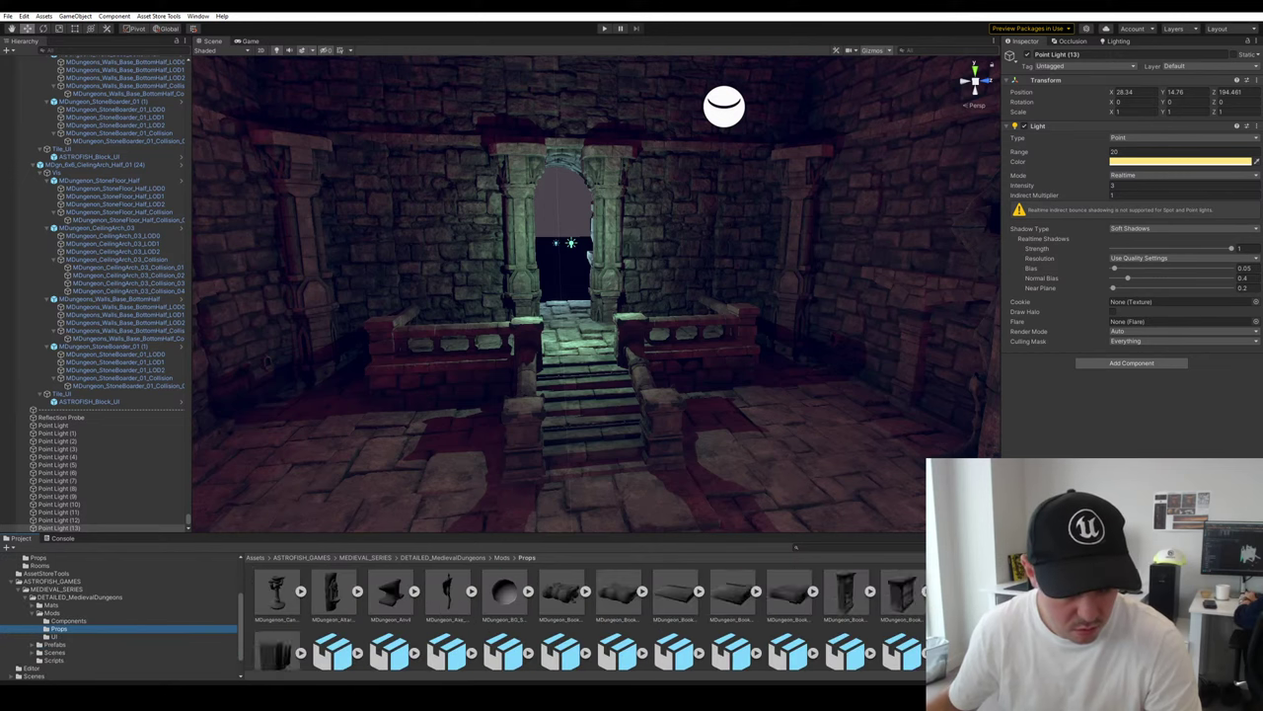
left_click(55, 645)
left_click(40, 645)
left_click(66, 661)
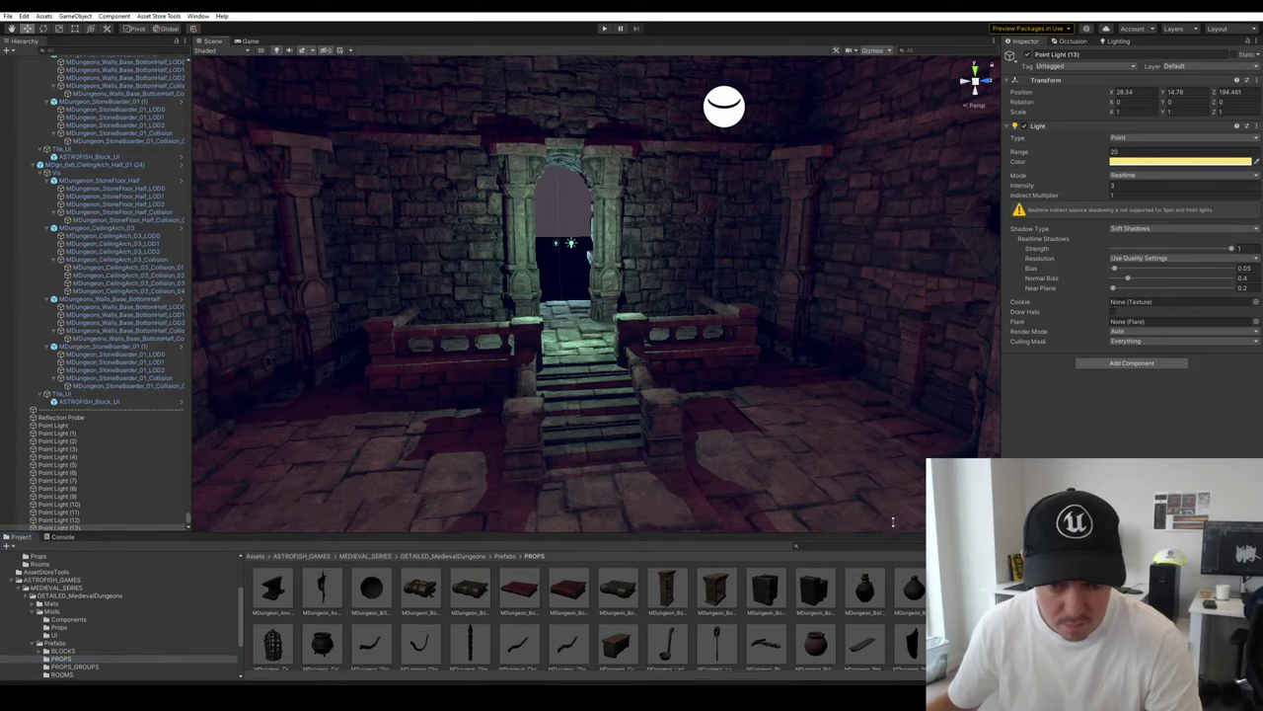
Enlarge the project file area, look through the PROPS and PROPS_GROUPS folders and open the parent Prefabs folder
left_click_drag(888, 535, 780, 353)
left_click(786, 546)
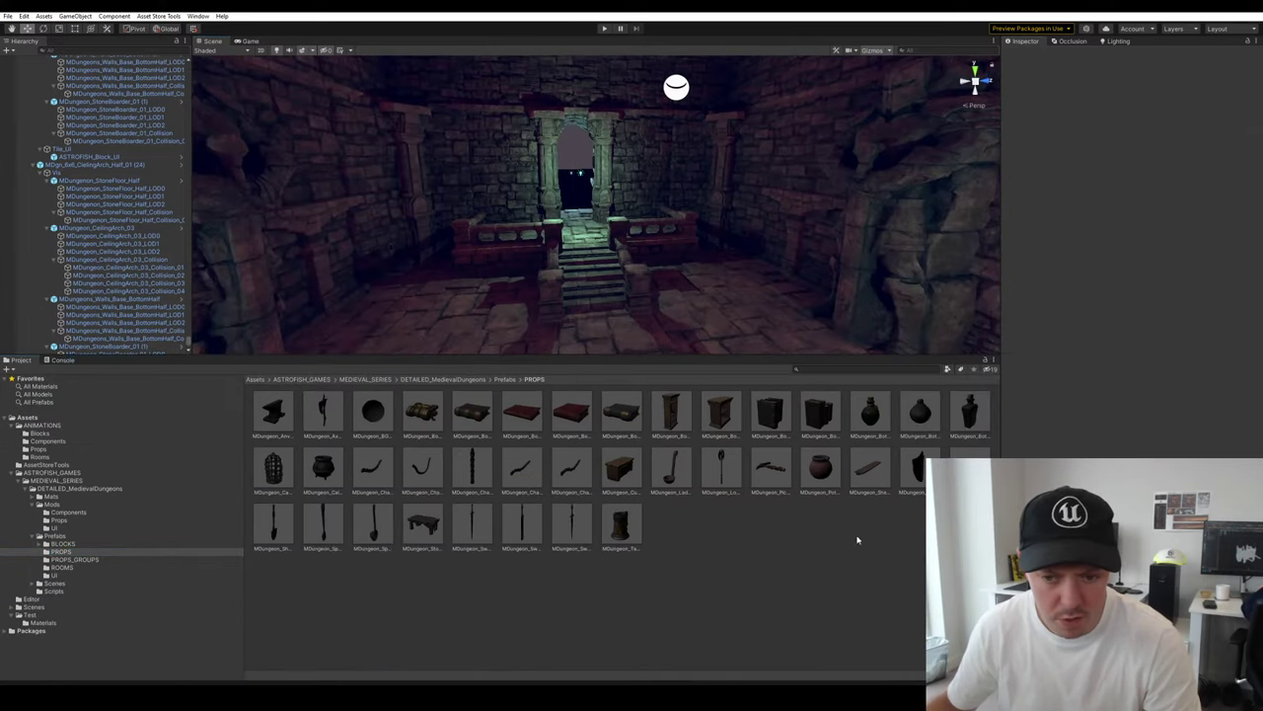
left_click(59, 559)
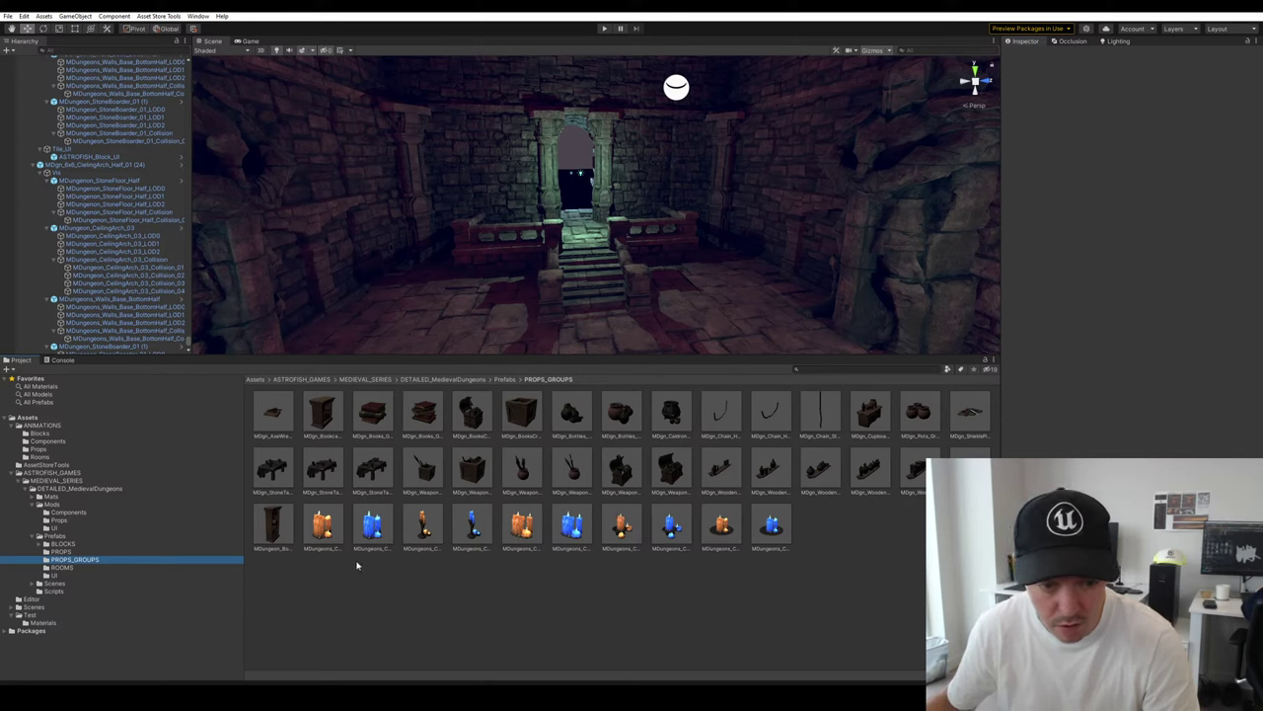
left_click(62, 551)
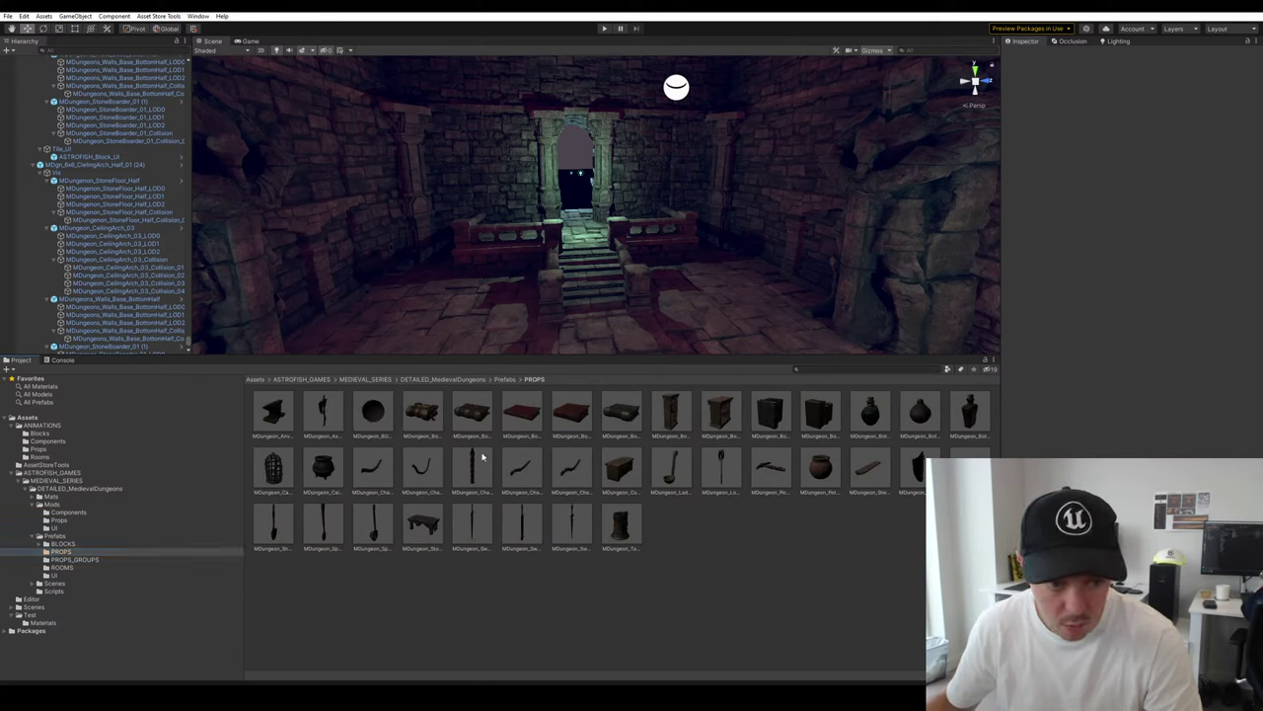
left_click(61, 538)
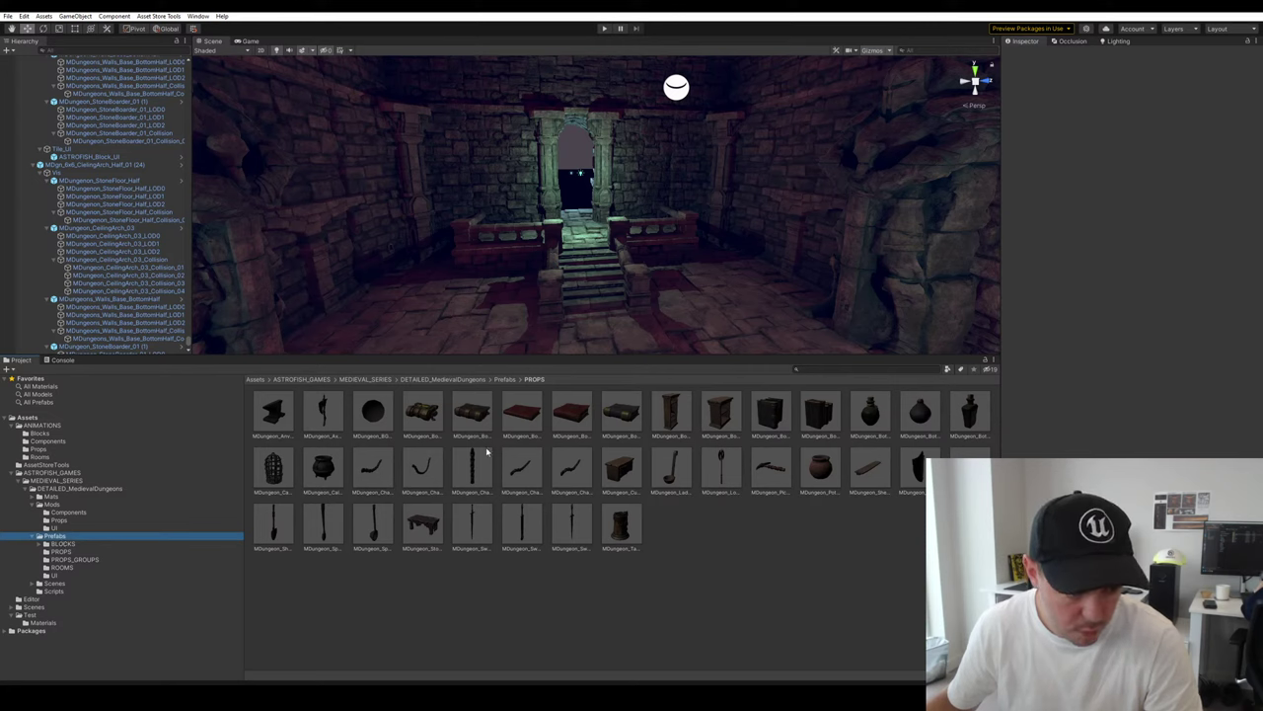
Place the MDungeon_Candelabra_Tall_01 prefab on the floor at the top of the stairs, beside the archway
left_click(914, 472)
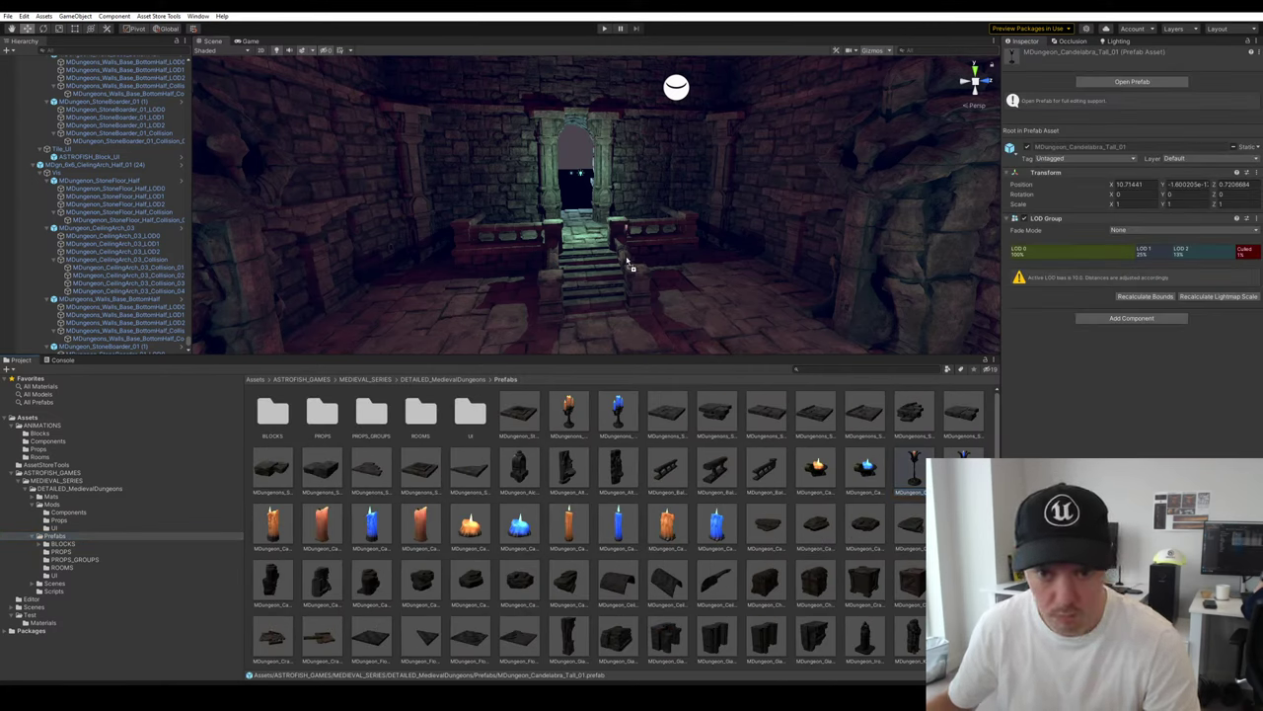
left_click_drag(589, 235, 589, 236)
key("f")
right_click_drag(592, 282, 597, 335)
left_click_drag(597, 332, 756, 286)
left_click(795, 293)
mouse_move(796, 293)
right_mouse_down()
mouse_move(848, 249)
mouse_move(791, 267)
mouse_move(787, 310)
right_mouse_up()
key("w")
left_click(694, 265)
right_click_drag(694, 264, 693, 306)
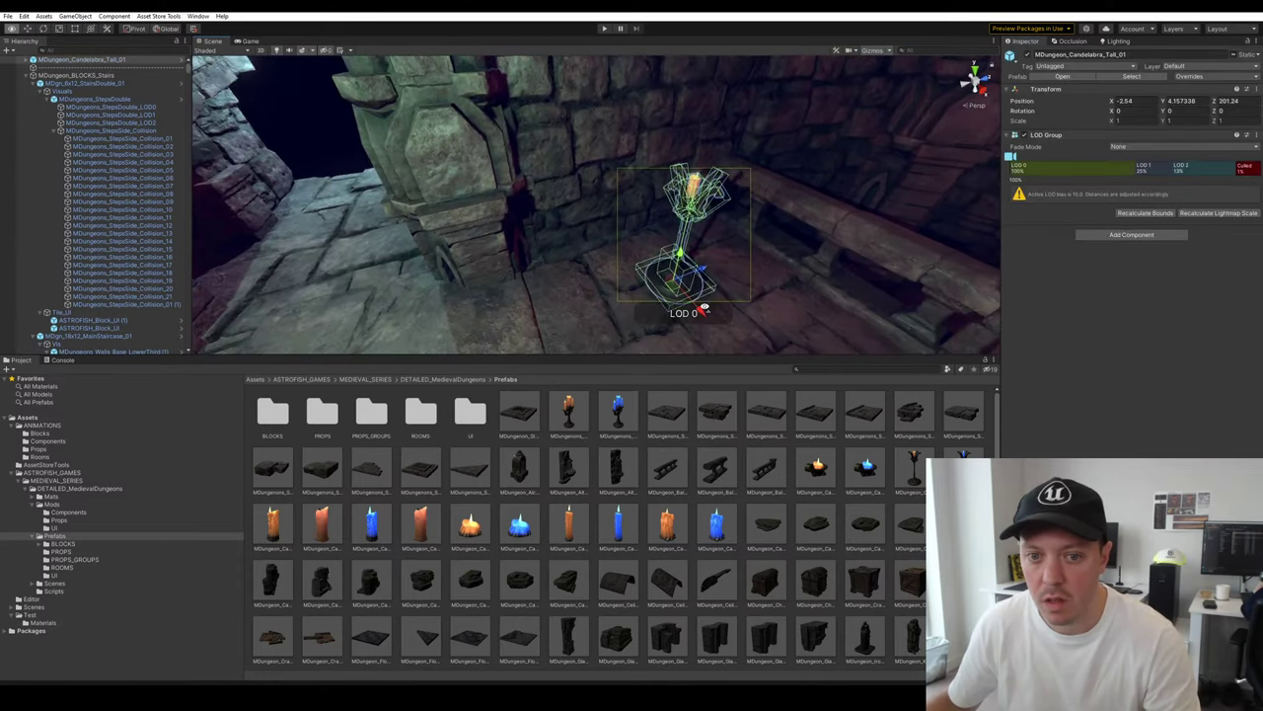
left_click_drag(678, 291, 561, 297)
Duplicate the tall candelabra and move the copy to the opposite side of the archway
key("s")
right_click_drag(561, 297, 642, 256)
key("ctrl+d")
left_click_drag(701, 235, 501, 236)
Duplicate an existing orange candle point light and move the copy onto the duplicated tall candelabra
left_click(565, 130)
right_click_drag(691, 227, 765, 189)
key("s")
left_click_drag(765, 187, 288, 265, "alt")
left_click(678, 255)
key("ctrl+d")
key("f")
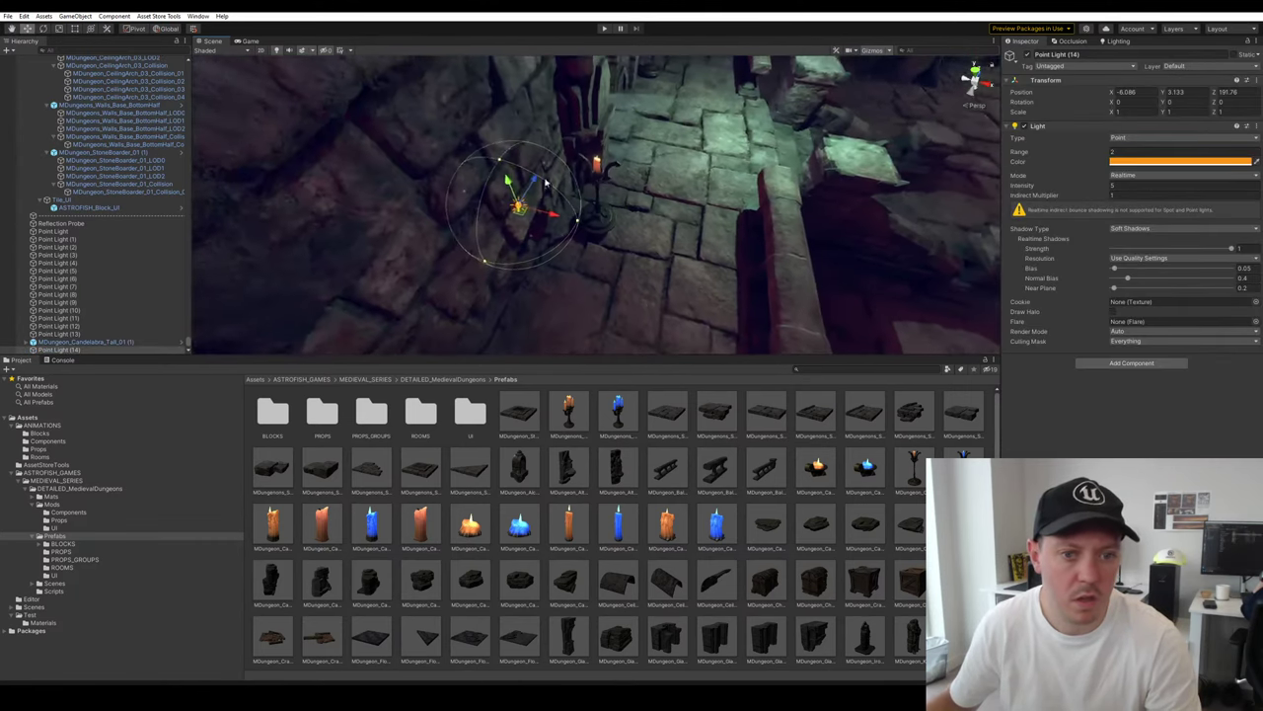
left_click_drag(545, 182, 593, 146)
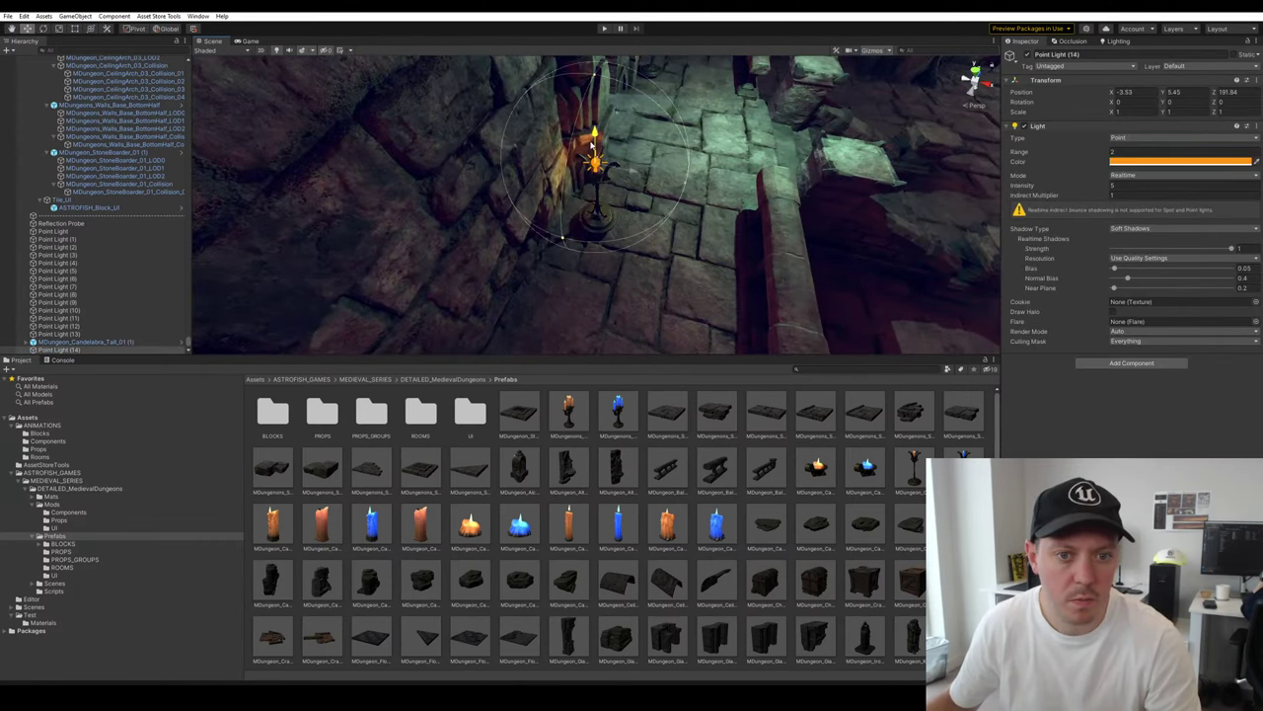
Raise Point Light (14) above the candelabra's candle and set its range to 5
key("f")
left_click_drag(592, 200, 631, 163)
scroll(592, 177, "down", 3)
left_click_drag(549, 185, 558, 189)
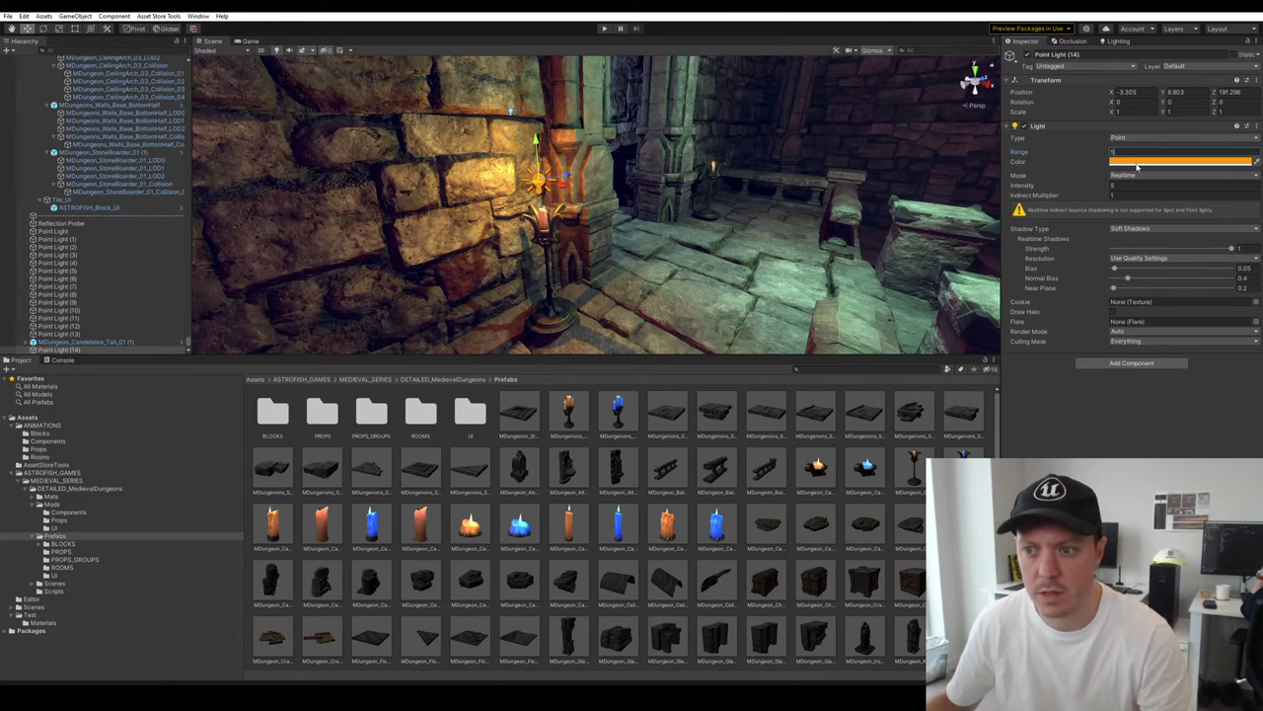
Try the lighter orange FFB453 on Point Light (14) and undo the color change
left_click(1181, 160)
left_click_drag(1203, 219, 1192, 212)
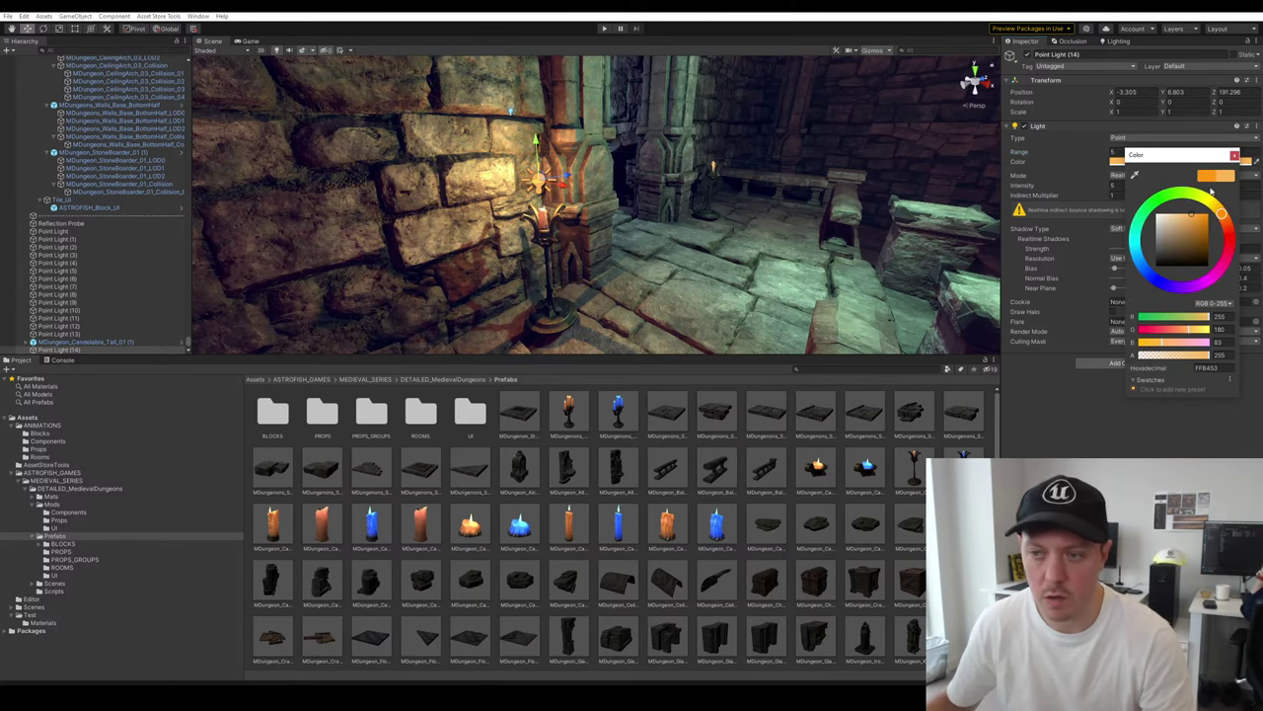
left_click(1235, 155)
left_click_drag(908, 188, 608, 219, "alt")
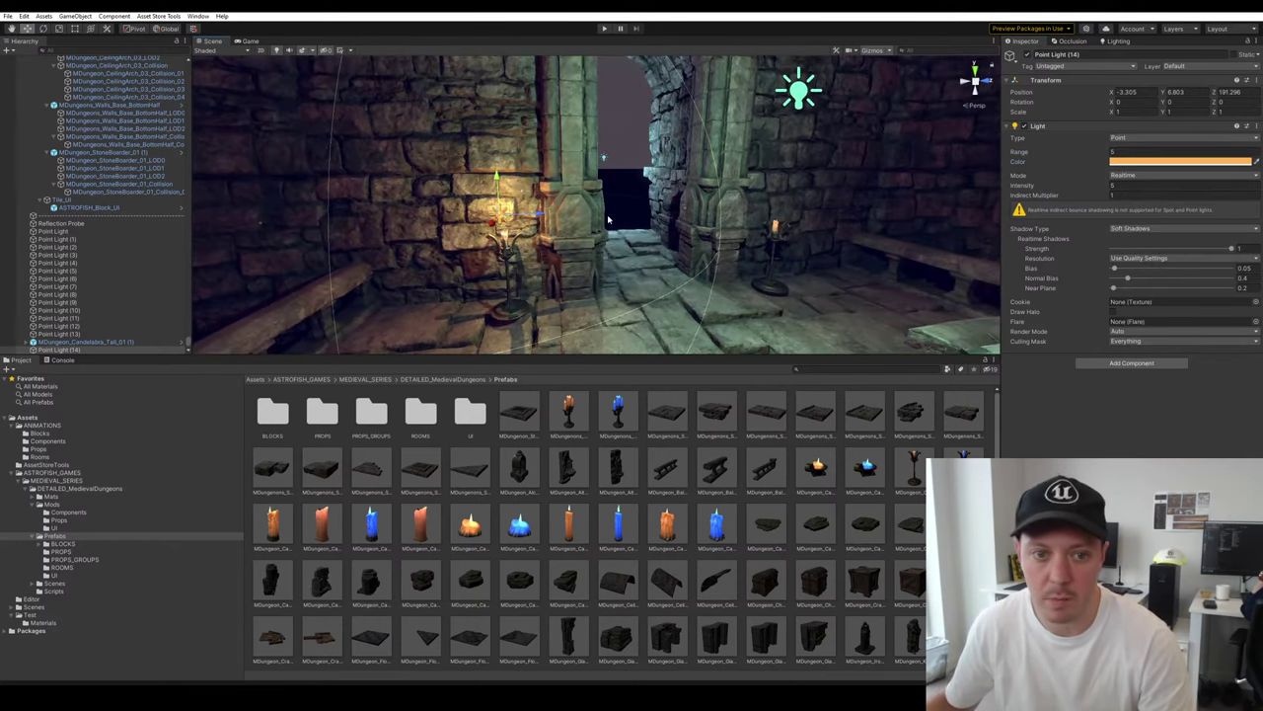
key("ctrl+z")
key("ctrl+z")
key("ctrl+z")
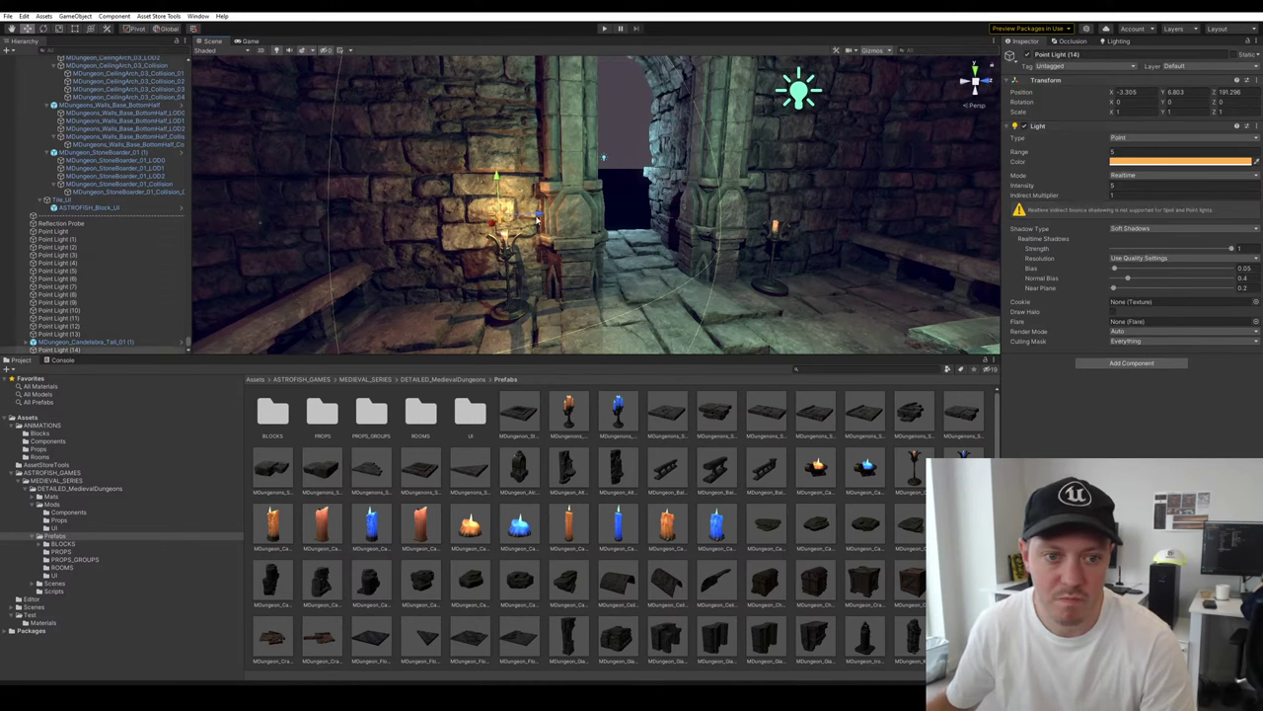
Nudge Point Light (14) along Z to 191.34, set its intensity to 4 and soften its color to a lighter orange
left_click_drag(536, 215, 542, 216)
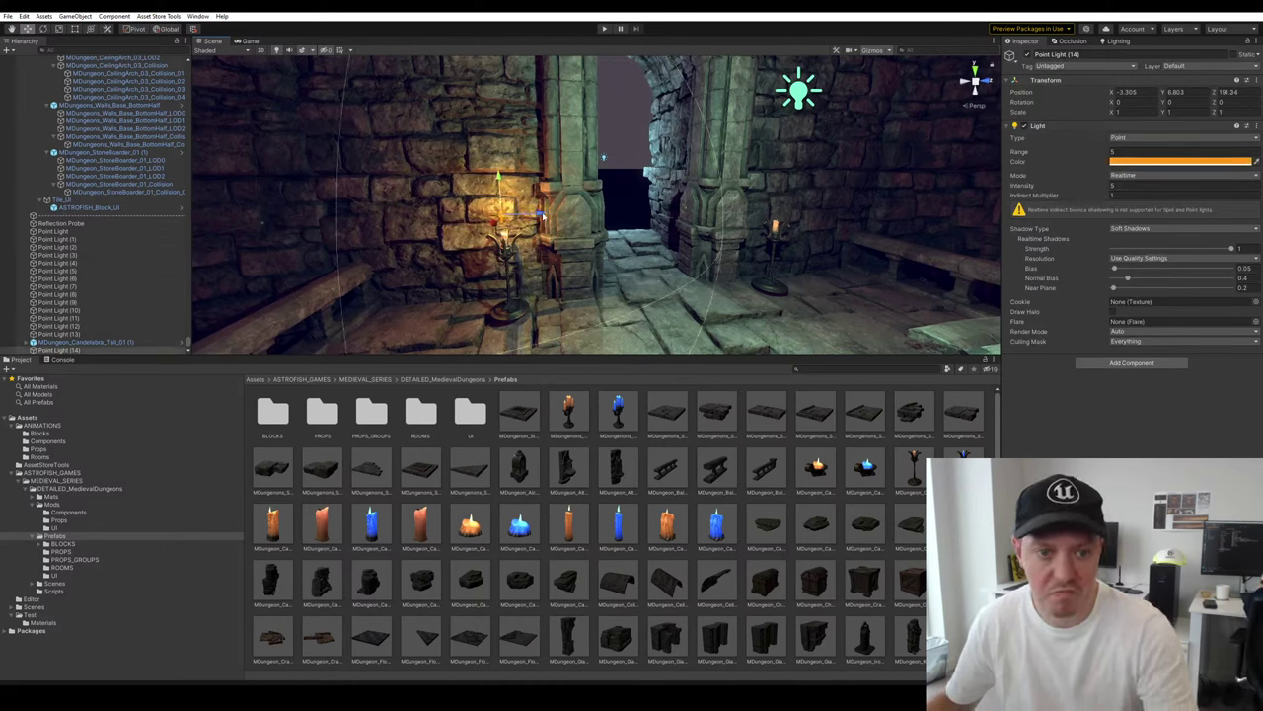
left_click(1126, 161)
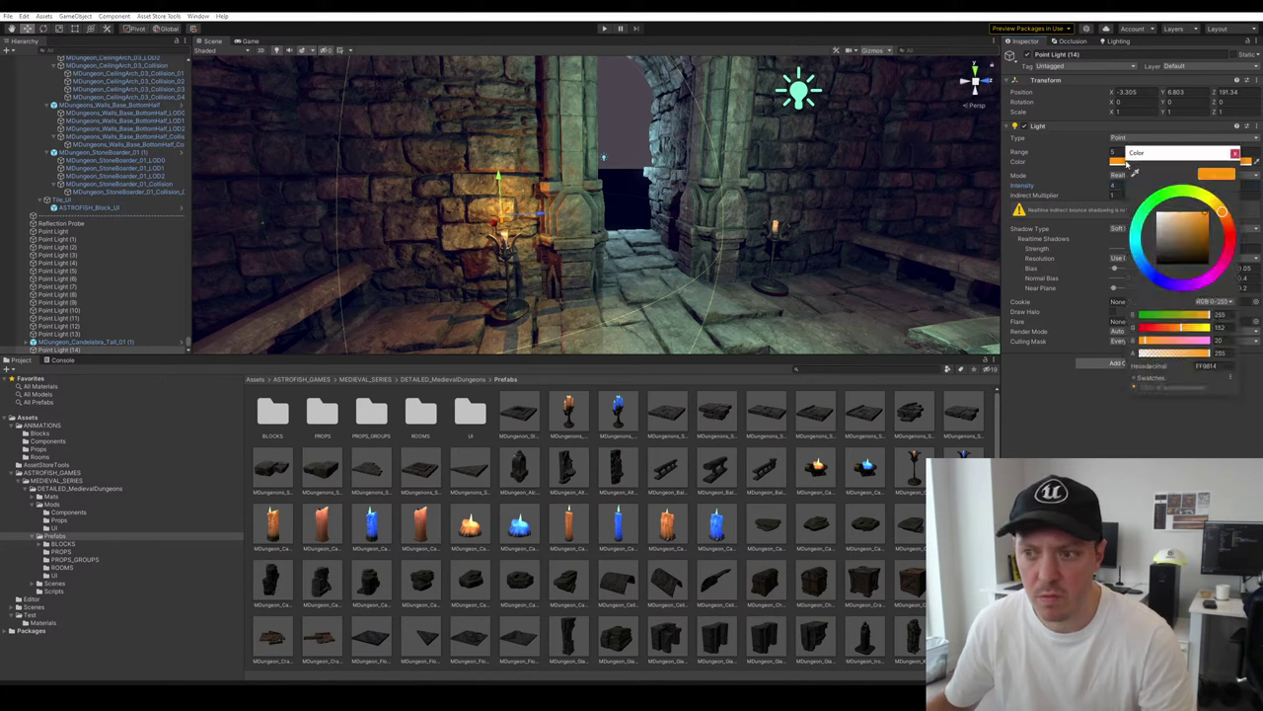
mouse_move(1202, 215)
left_mouse_down()
mouse_move(1190, 211)
mouse_move(1231, 204)
mouse_move(1249, 225)
mouse_move(1236, 210)
left_mouse_up()
left_click(1233, 154)
left_click(1139, 161)
left_click(1248, 151)
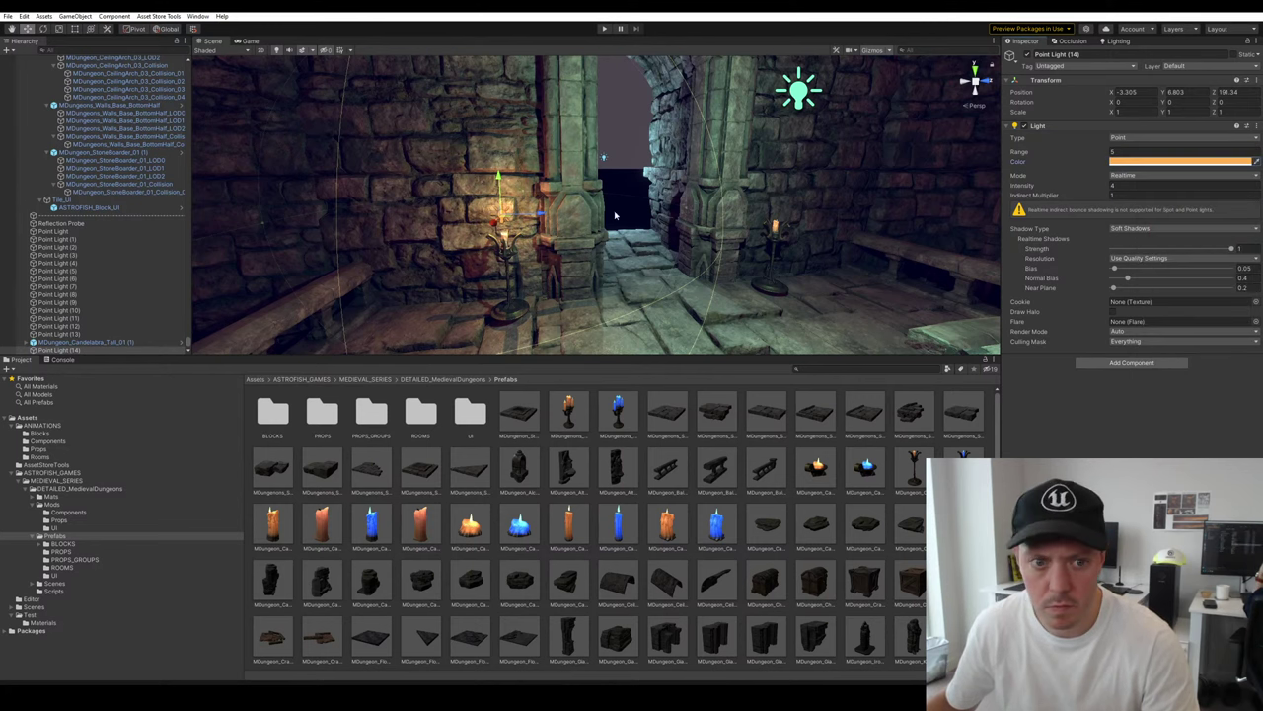
Lower Point Light (14) to the candle at about Y 6.13 and shift the candelabra beneath it away from the wall
scroll(503, 169, "up", 2)
right_click_drag(503, 169, 709, 188)
scroll(532, 231, "down", 3)
scroll(532, 231, "up", 6)
scroll(708, 188, "down", 1)
left_click_drag(651, 200, 663, 285)
right_click_drag(660, 237, 653, 274)
left_click(652, 274)
key("f")
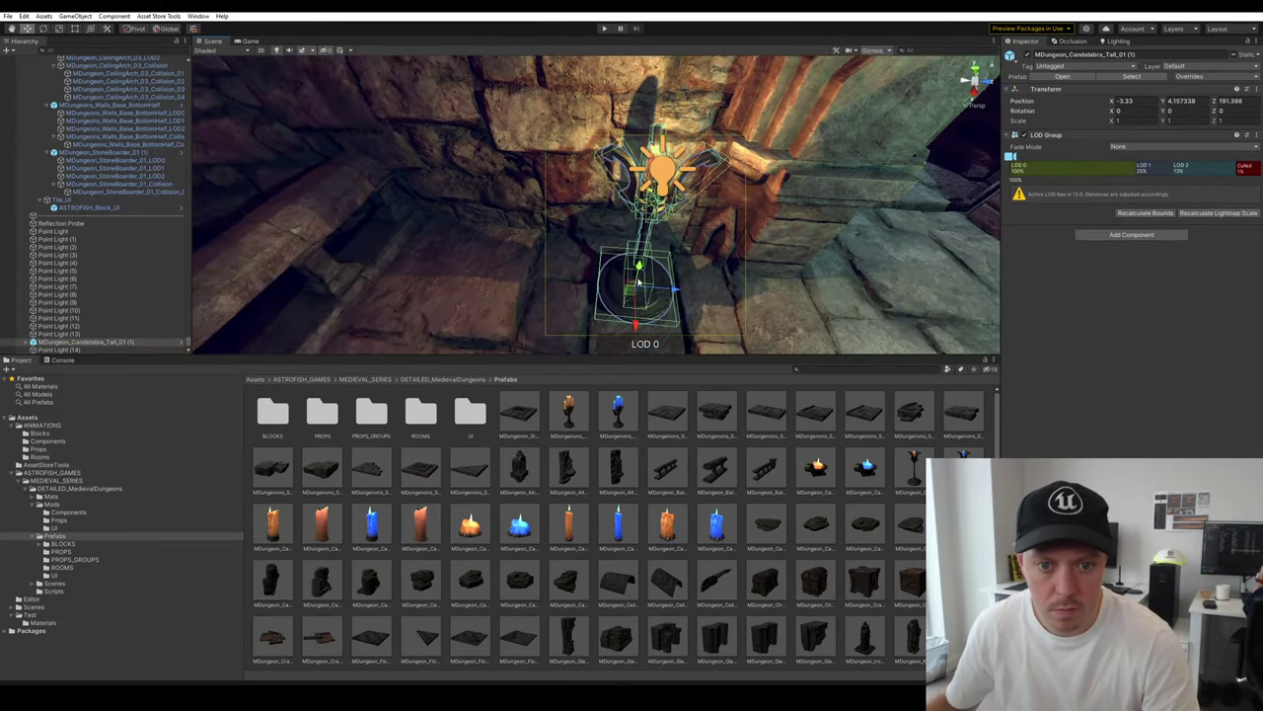
left_click_drag(639, 304, 635, 300)
Reposition Point Light (14) just above the candle, close to the wall, at about X -3.83 and Y 6.55
left_click(662, 174)
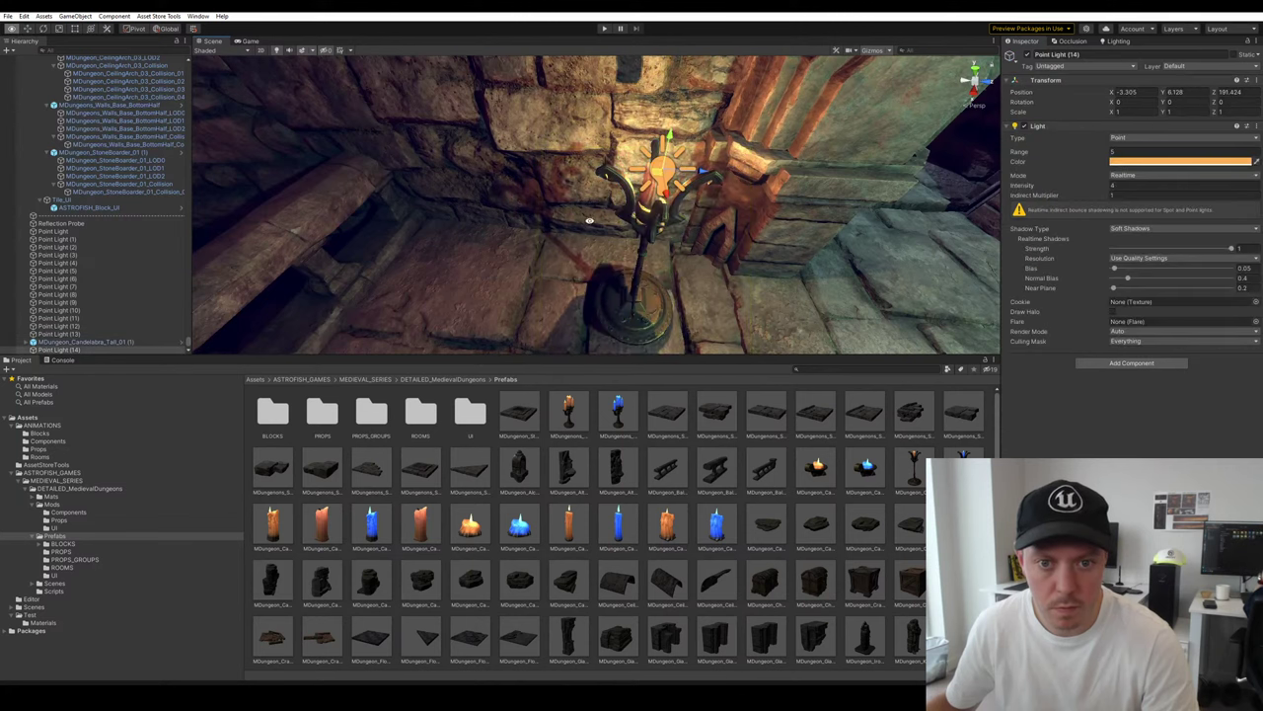
right_click_drag(668, 197, 702, 237)
key("f")
left_click_drag(788, 164, 829, 177, "alt")
scroll(750, 182, "up", 4)
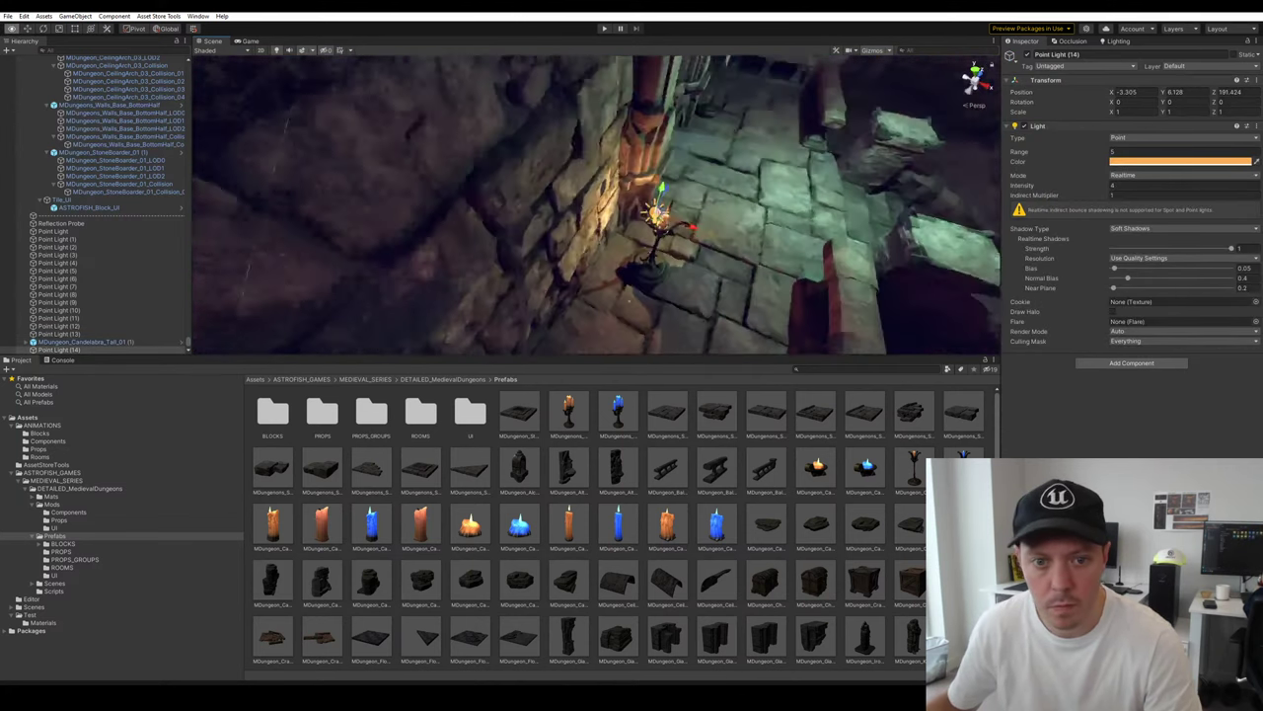
left_click_drag(671, 193, 626, 249, "alt")
scroll(460, 96, "down", 3)
left_click(627, 248)
scroll(626, 248, "down", 2)
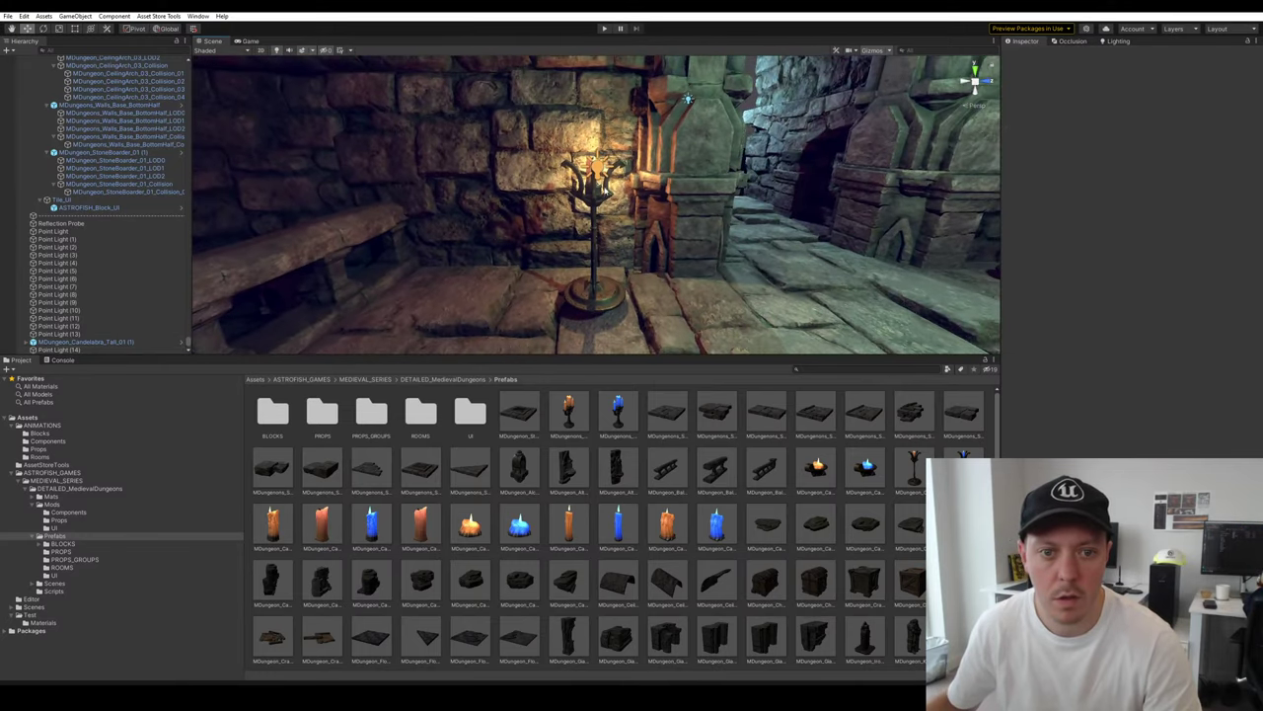
left_click(595, 164)
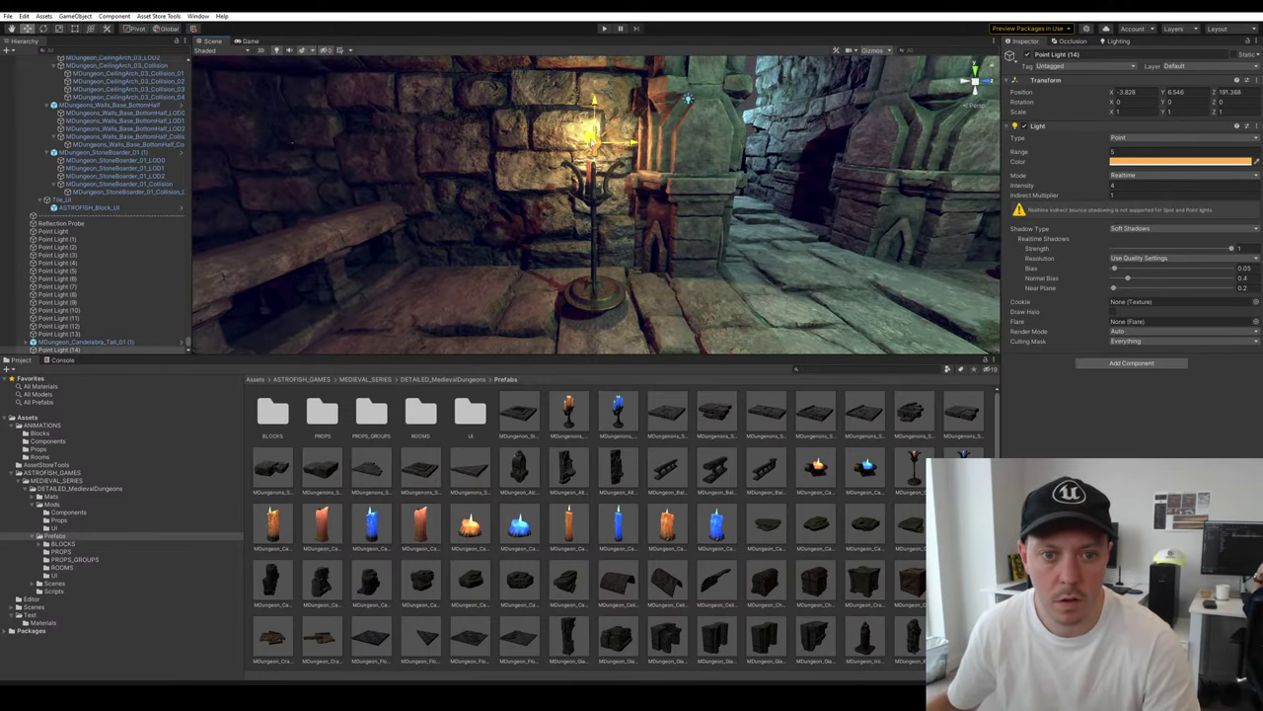
Lower the duplicated tall candelabra to the floor at about Y 3.97 and drop its light to about Y 6.5
scroll(595, 164, "down", 2)
left_click(550, 240)
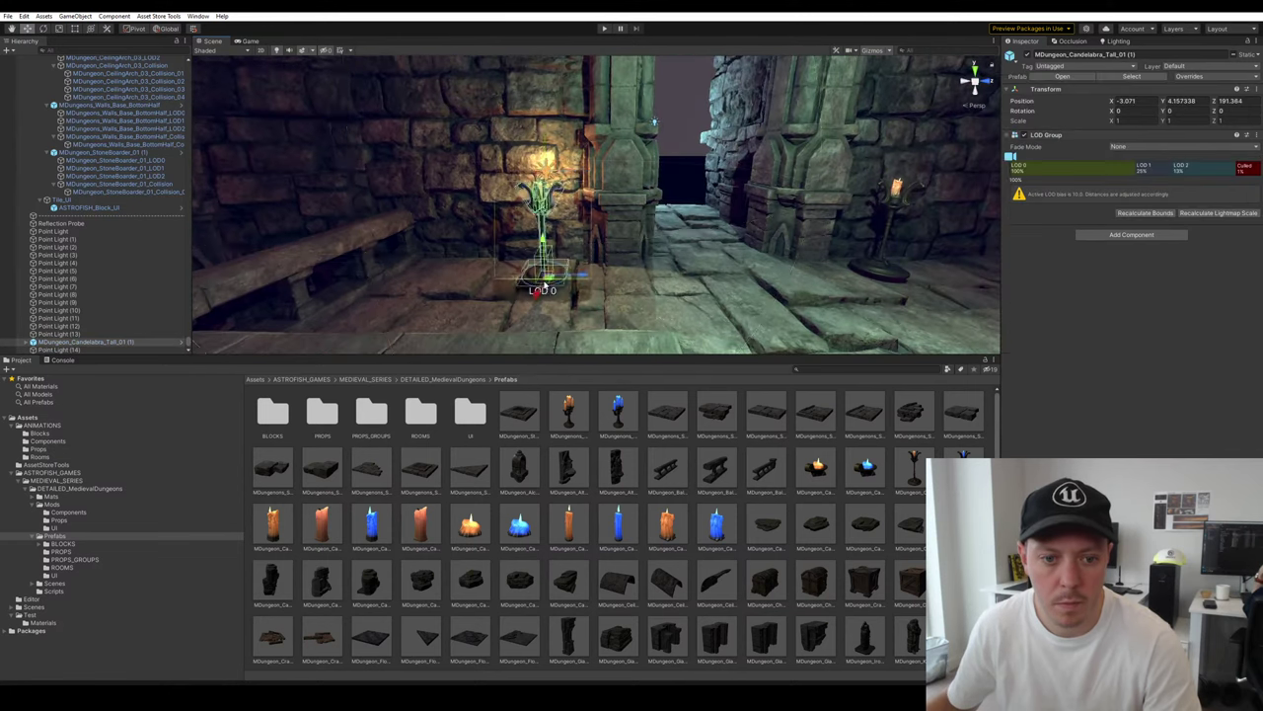
key("f")
left_click_drag(582, 330, 601, 266, "alt")
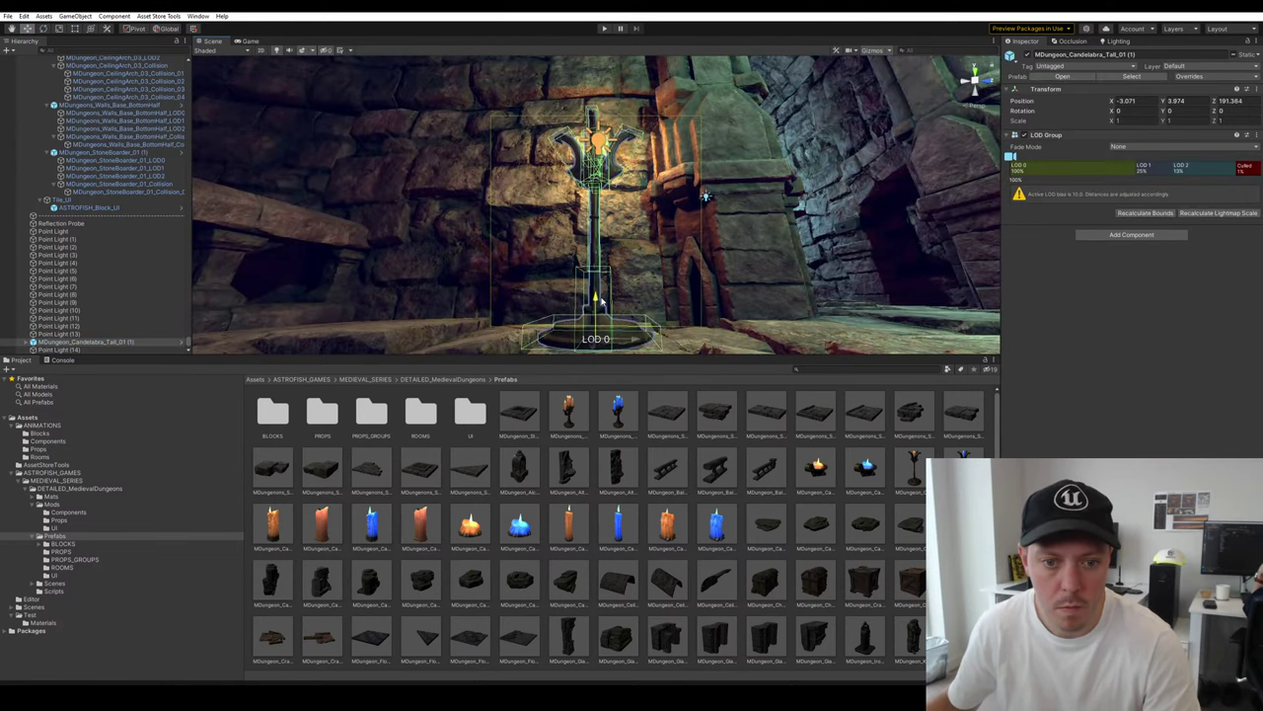
right_click_drag(605, 296, 630, 216)
key("s")
right_click_drag(631, 129, 678, 149)
key("w")
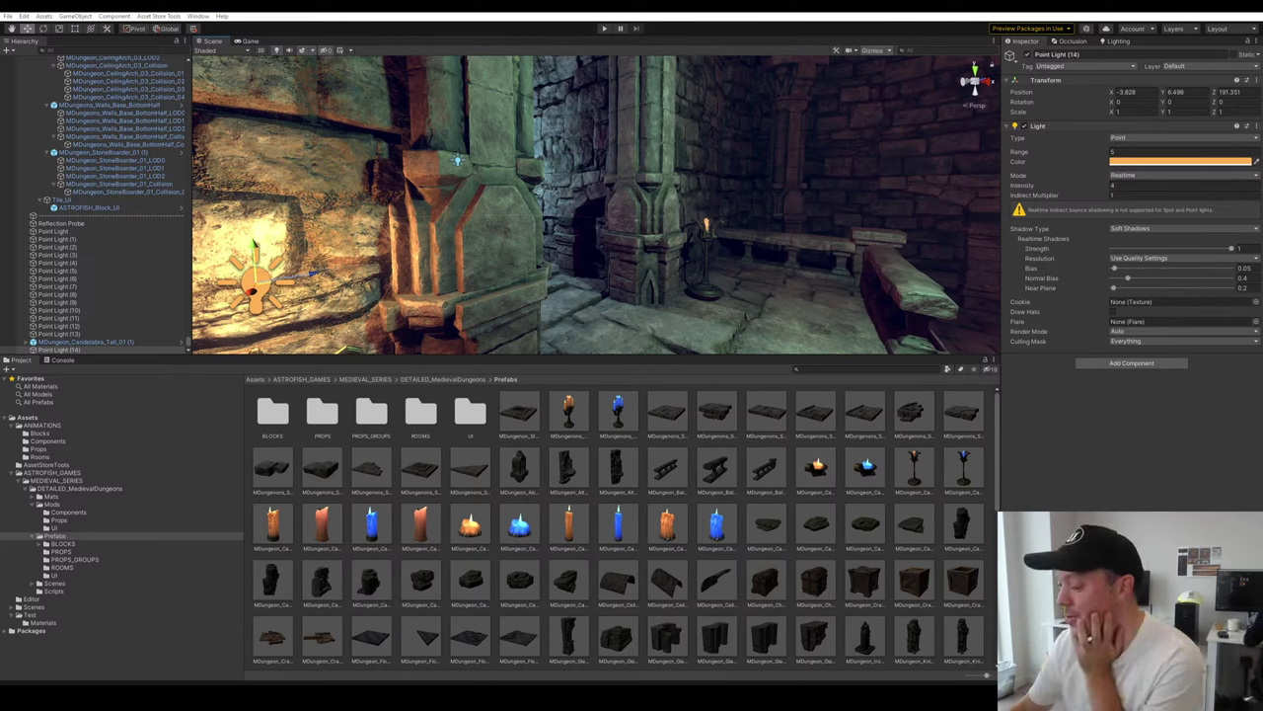
left_click_drag(1007, 121, 1262, 182)
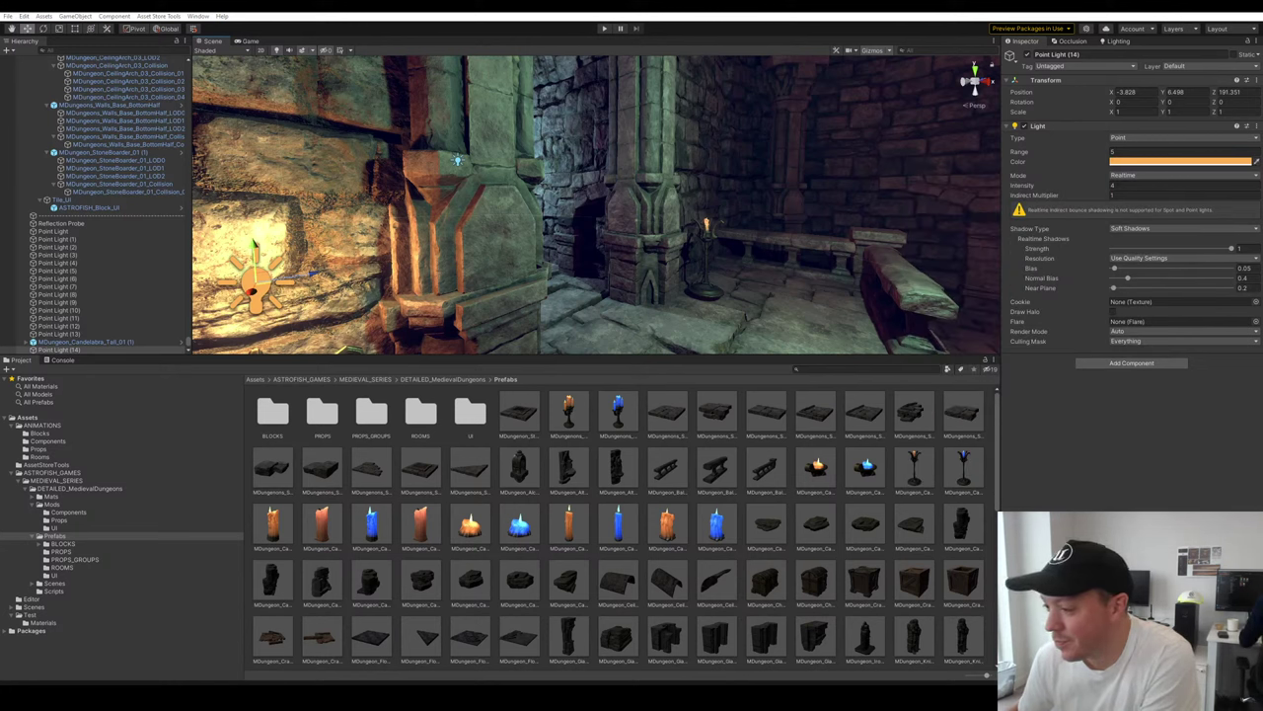
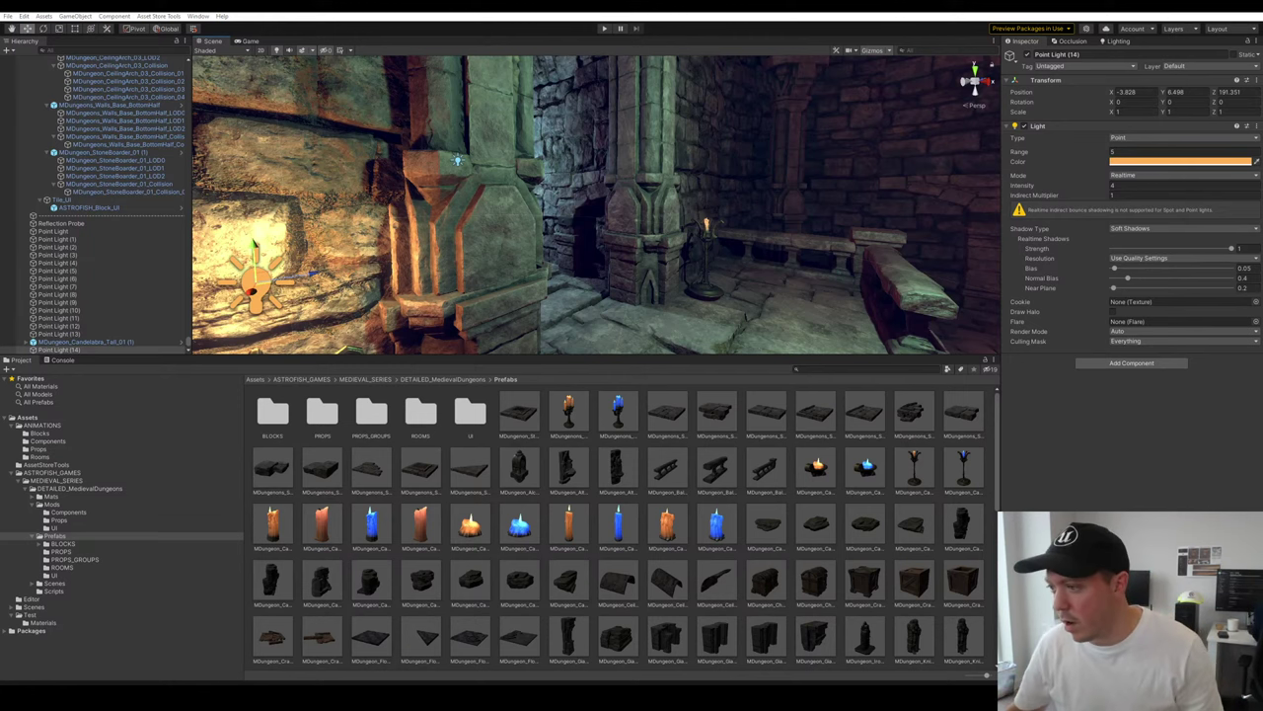
Duplicate Point Light (14) onto the tall candelabra across the archway and set the copy's intensity to 2
right_click_drag(813, 188, 564, 200)
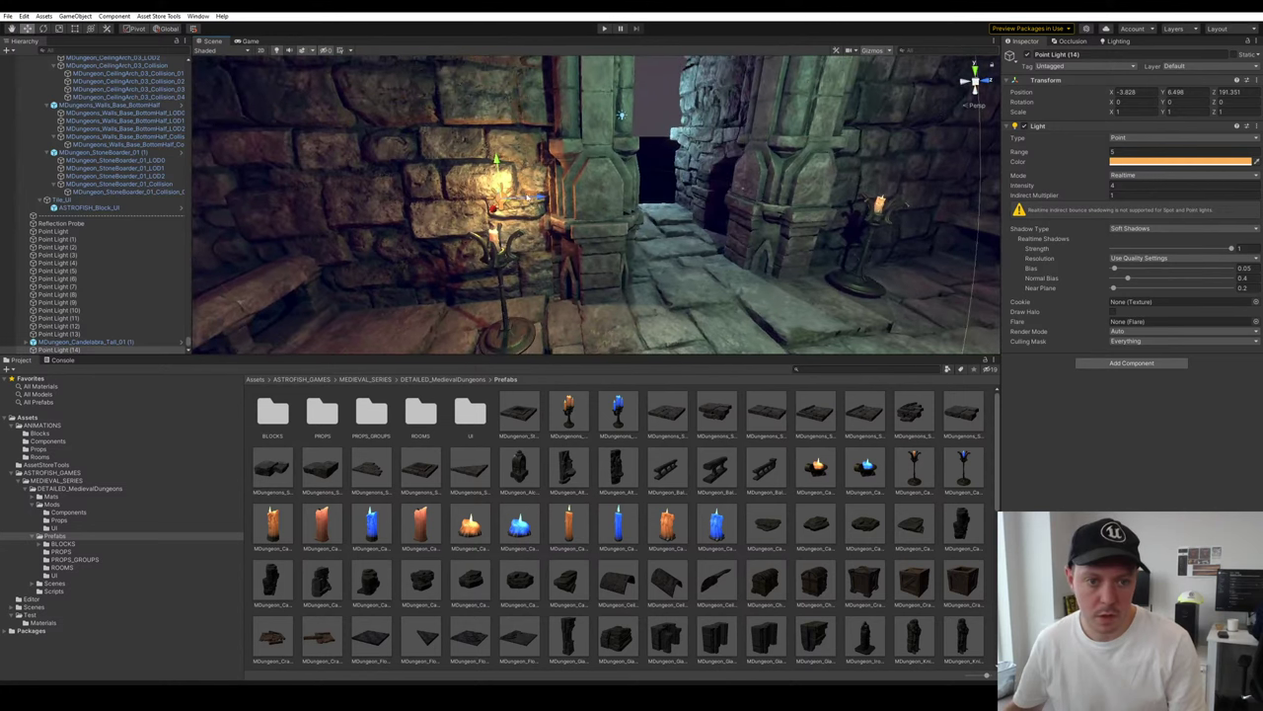
key("ctrl+d")
left_click_drag(565, 200, 868, 186)
right_click_drag(893, 158, 553, 230)
key("s")
left_click_drag(553, 233, 533, 237)
type("2")
Set the intensity of Point Light (14) to 3
right_click_drag(691, 258, 444, 249)
left_click(450, 244)
left_click(1135, 186)
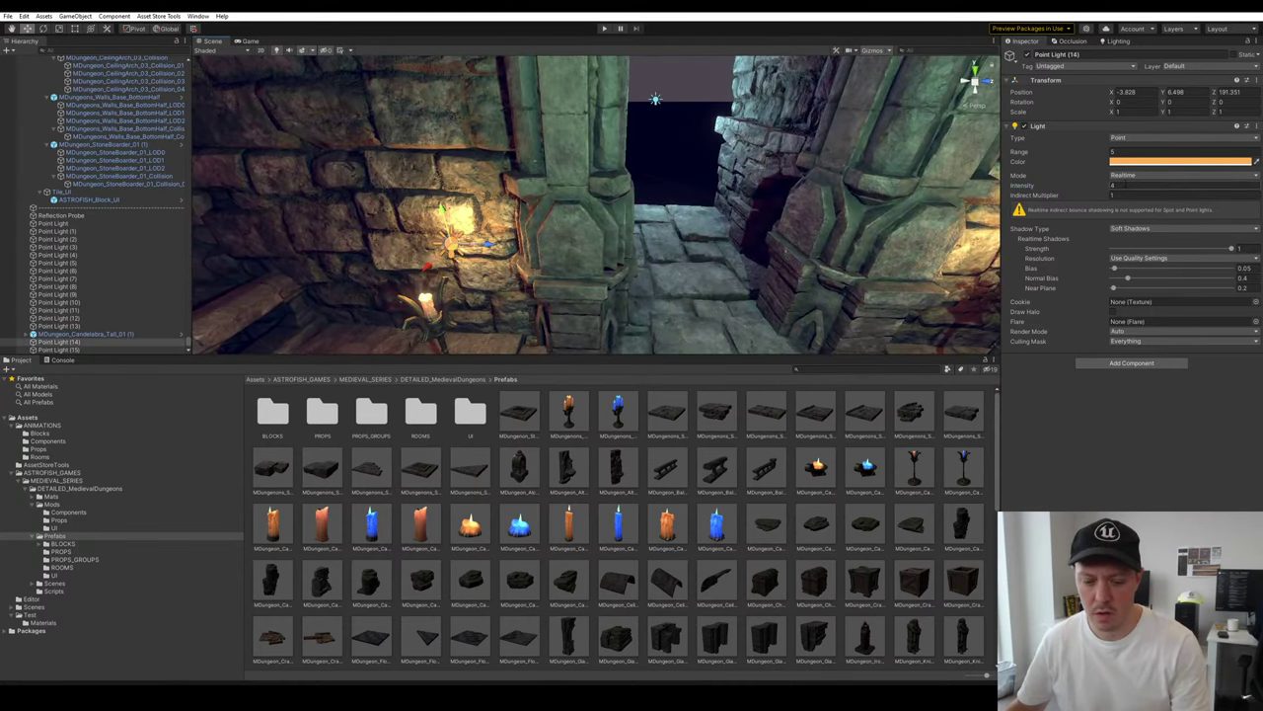
type("3")
Enlarge the scene view and place an orange-candle small candelabra prefab on one of the stair pillars
left_click_drag(752, 360, 752, 549)
right_click_drag(785, 336, 836, 414)
key("s")
left_click(804, 369)
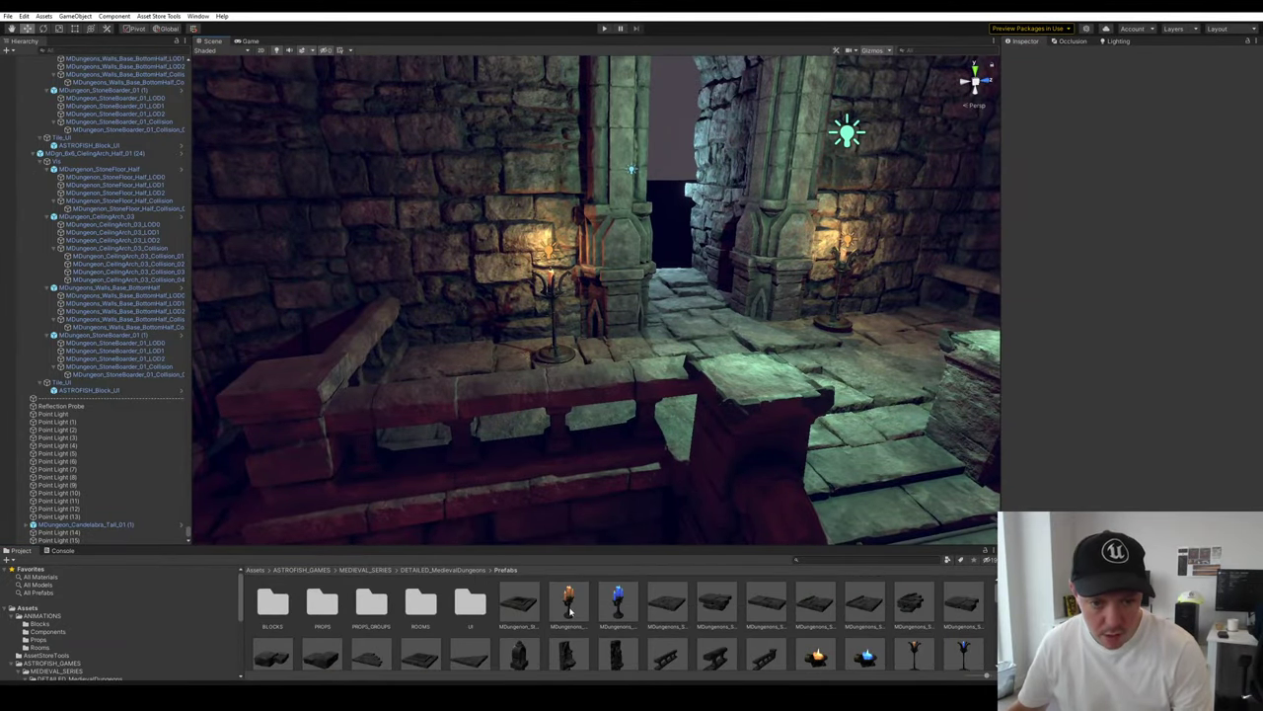
left_click_drag(570, 612, 748, 352)
right_click_drag(747, 353, 677, 365)
Duplicate the small candelabra and move the copy onto the opposite stair pillar
key("ctrl+d")
left_click_drag(647, 348, 999, 375)
key("e")
left_click(952, 406)
right_click_drag(775, 405, 821, 315)
Look through the Prefabs and PROPS folders for more props and open the PROPS_GROUPS folder
scroll(647, 634, "down", 1)
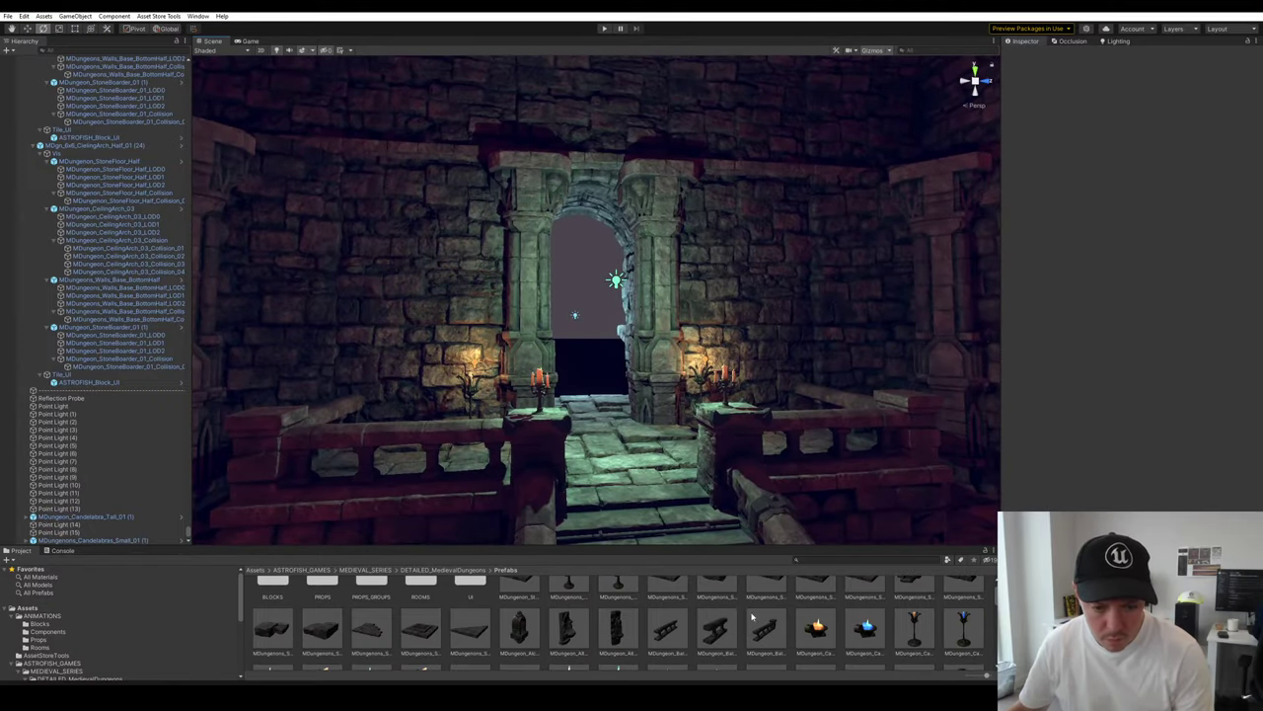
scroll(752, 617, "down", 2)
scroll(179, 600, "down", 3)
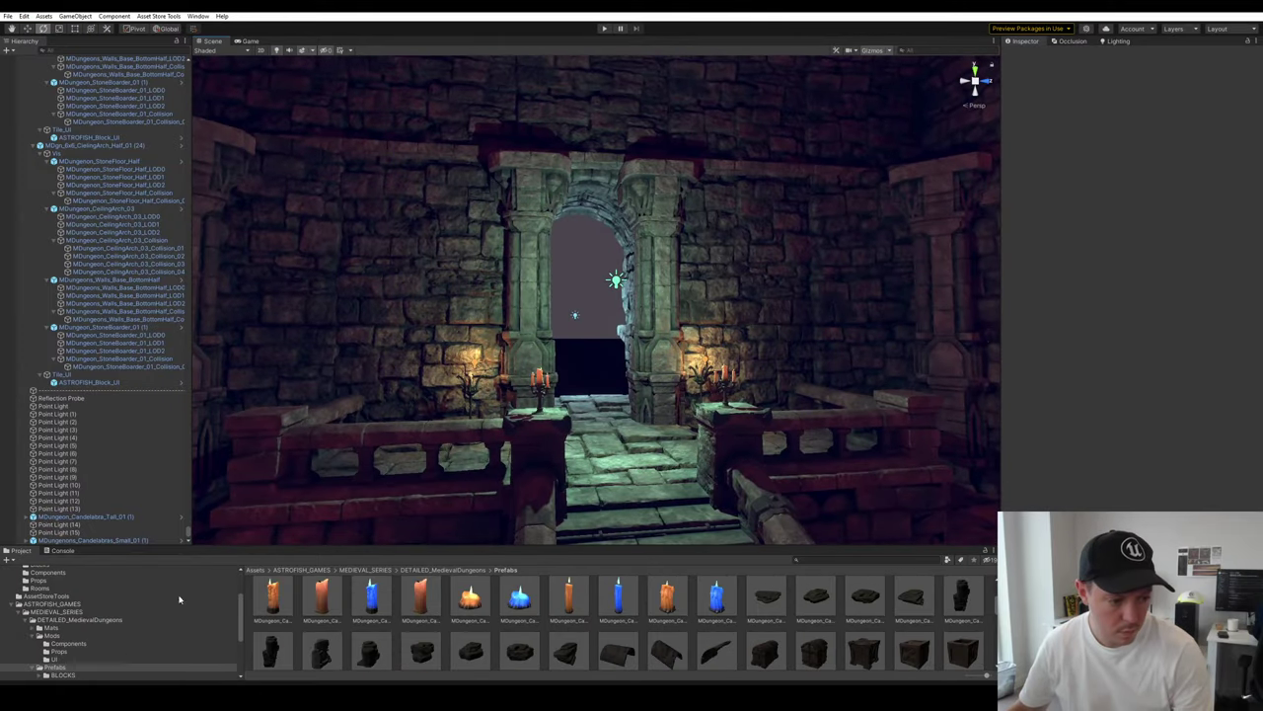
scroll(62, 667, "down", 2)
left_click(61, 654)
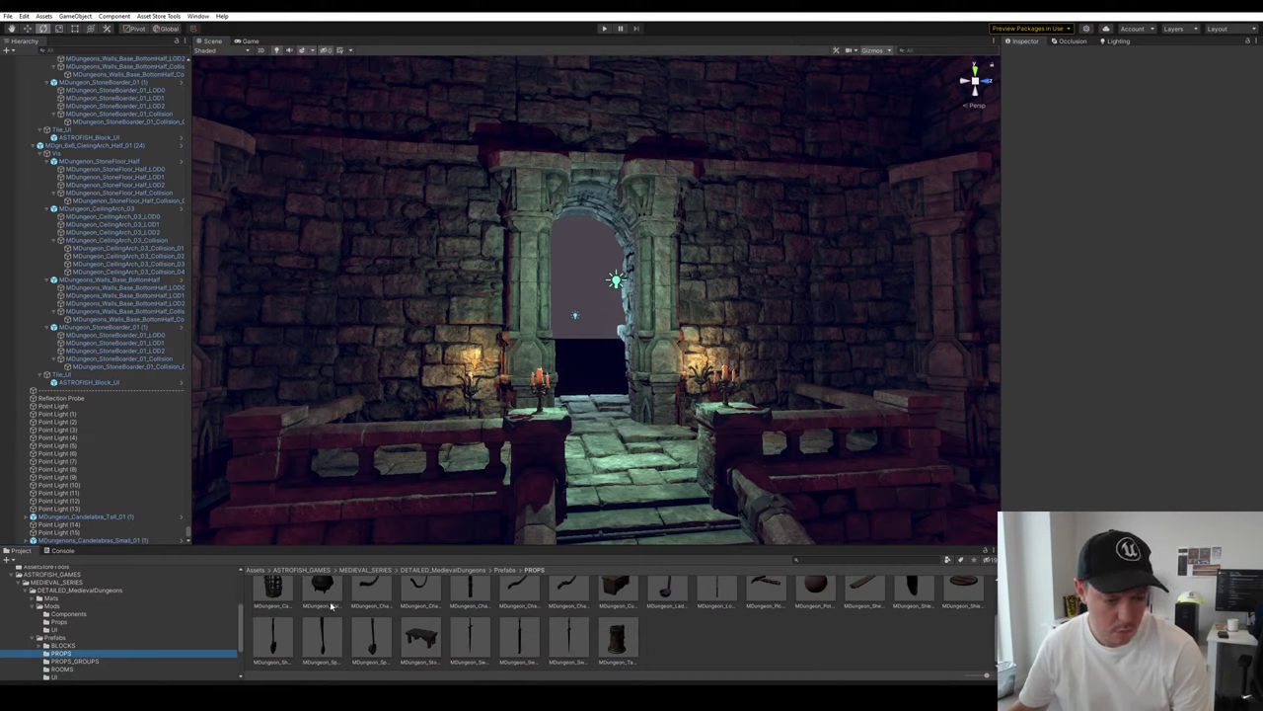
scroll(331, 606, "up", 2)
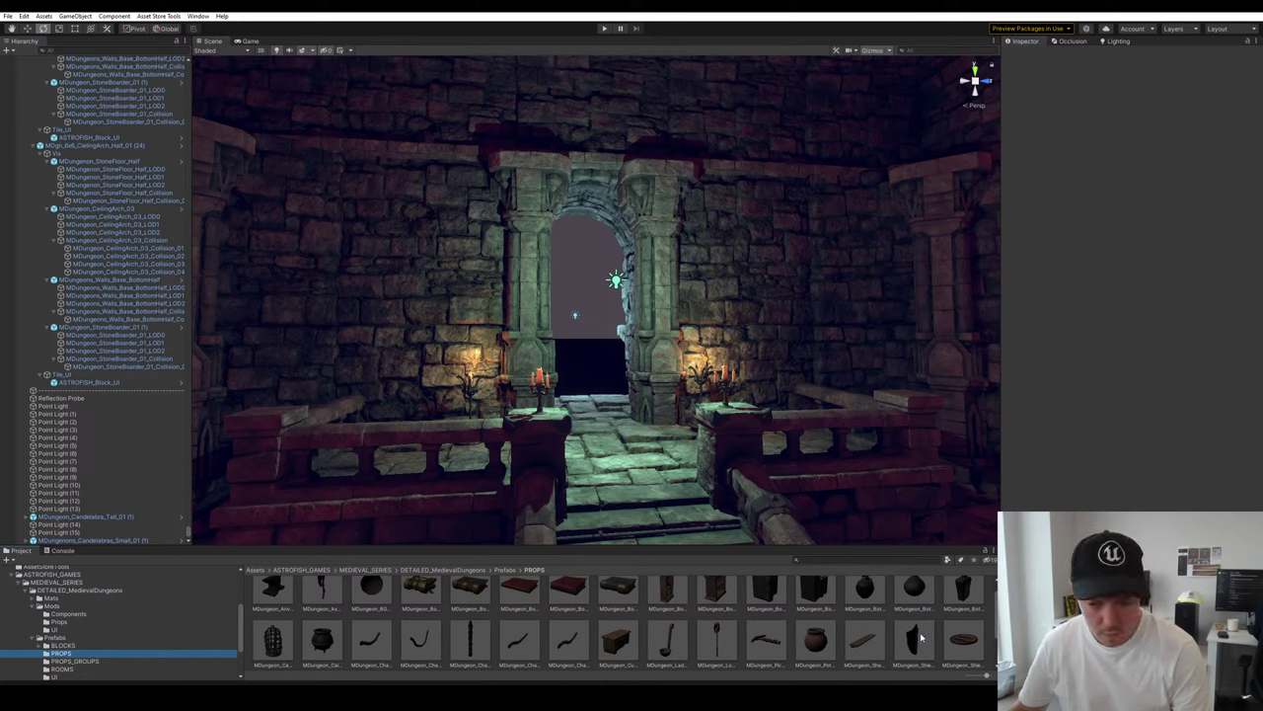
left_click(117, 662)
scroll(747, 598, "up", 1)
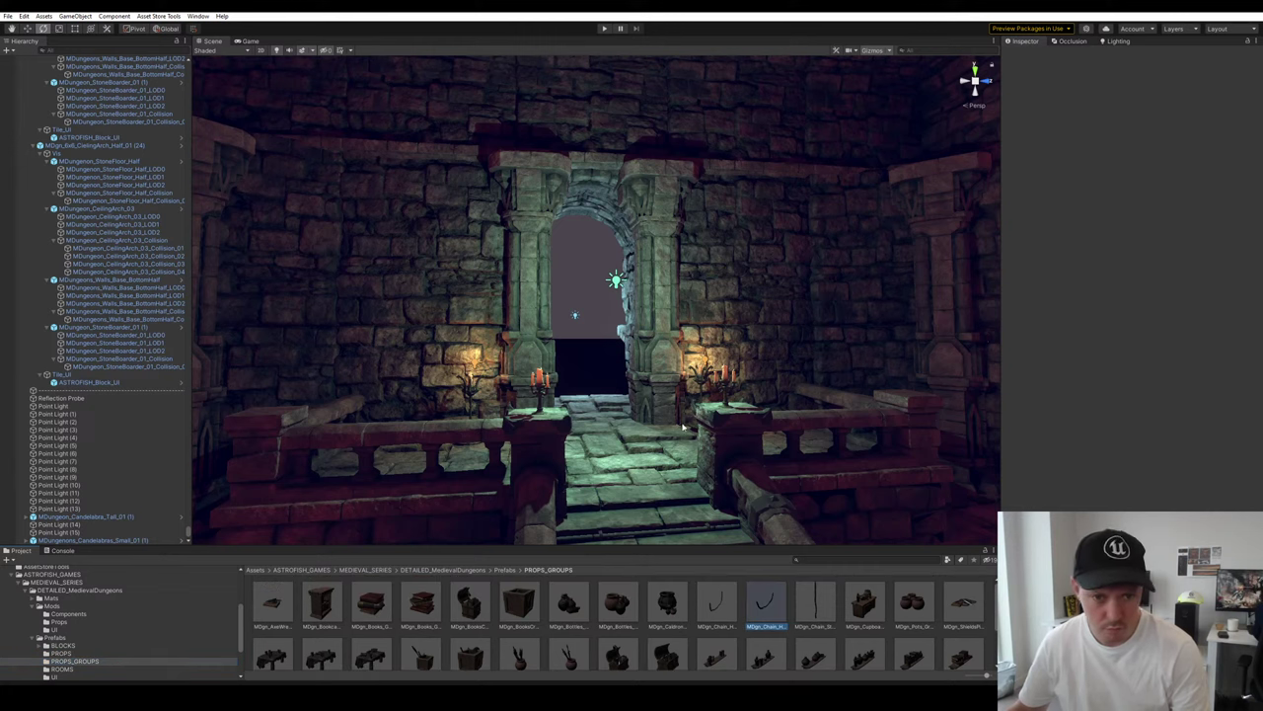
Add the MDgn_Chain_Hanging_Group_02 prefab and raise it to Y 12.01 across the top of the archway, rotated to Y -105
left_click(621, 452)
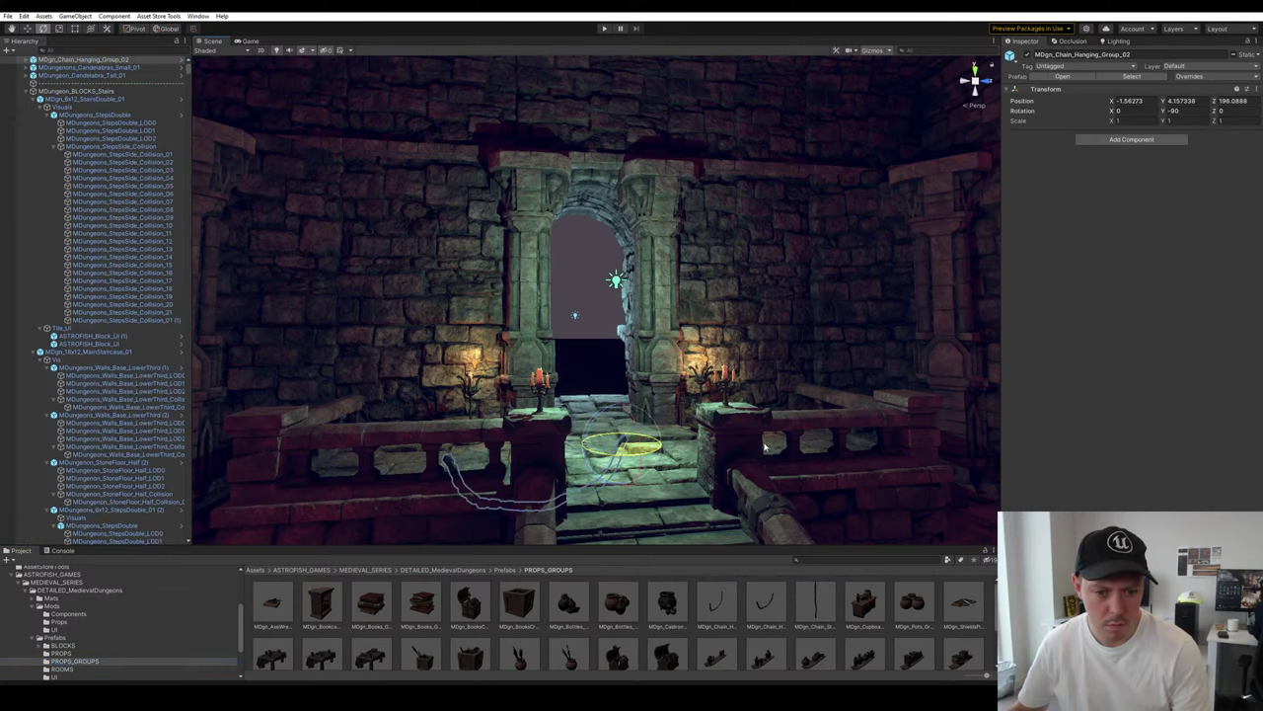
left_click_drag(620, 438, 671, 186)
key("f")
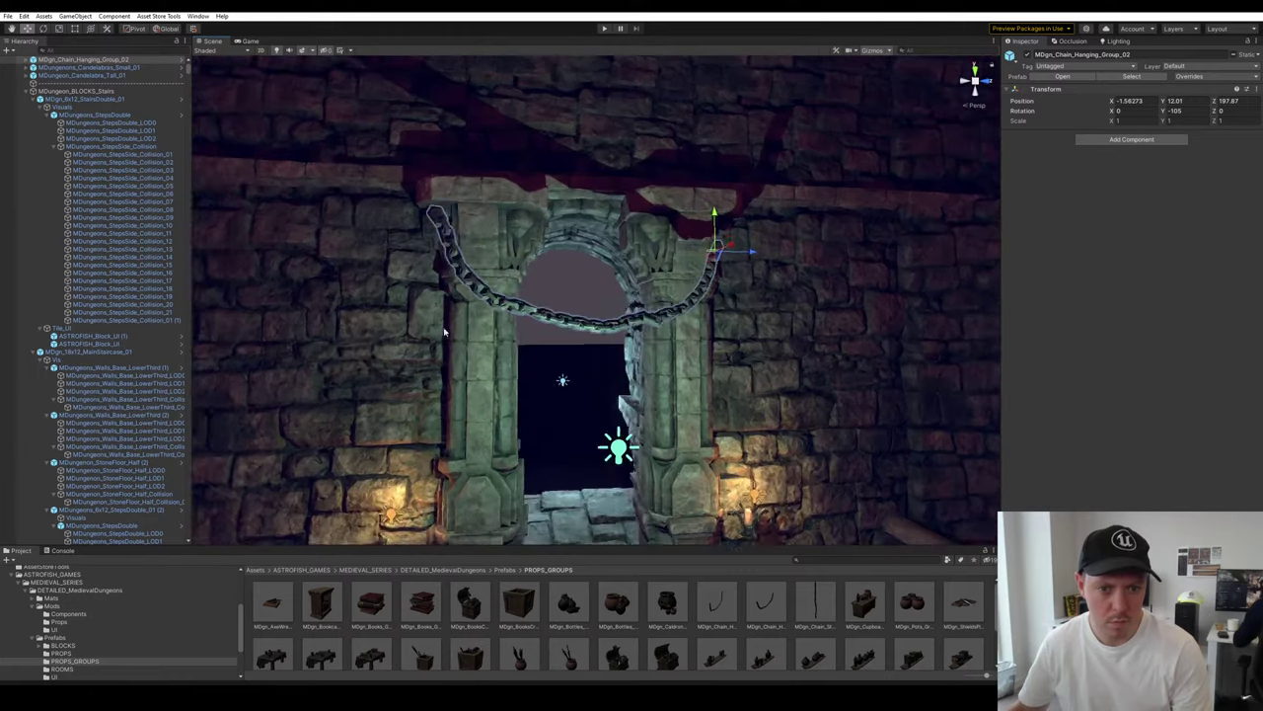
Rotate the hanging chain group to Y -90, align it across the archway, and open the PROPS folder
left_click_drag(443, 327, 591, 202, "alt")
key("e")
key("w")
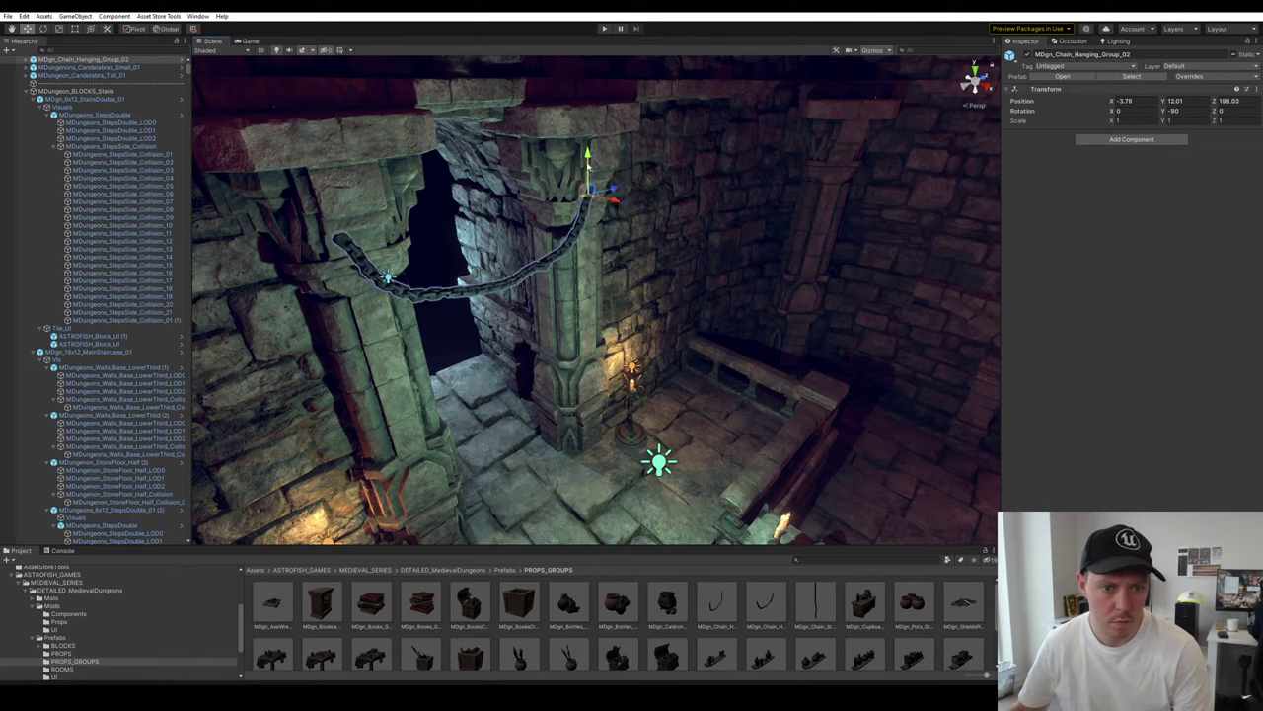
left_click(792, 413)
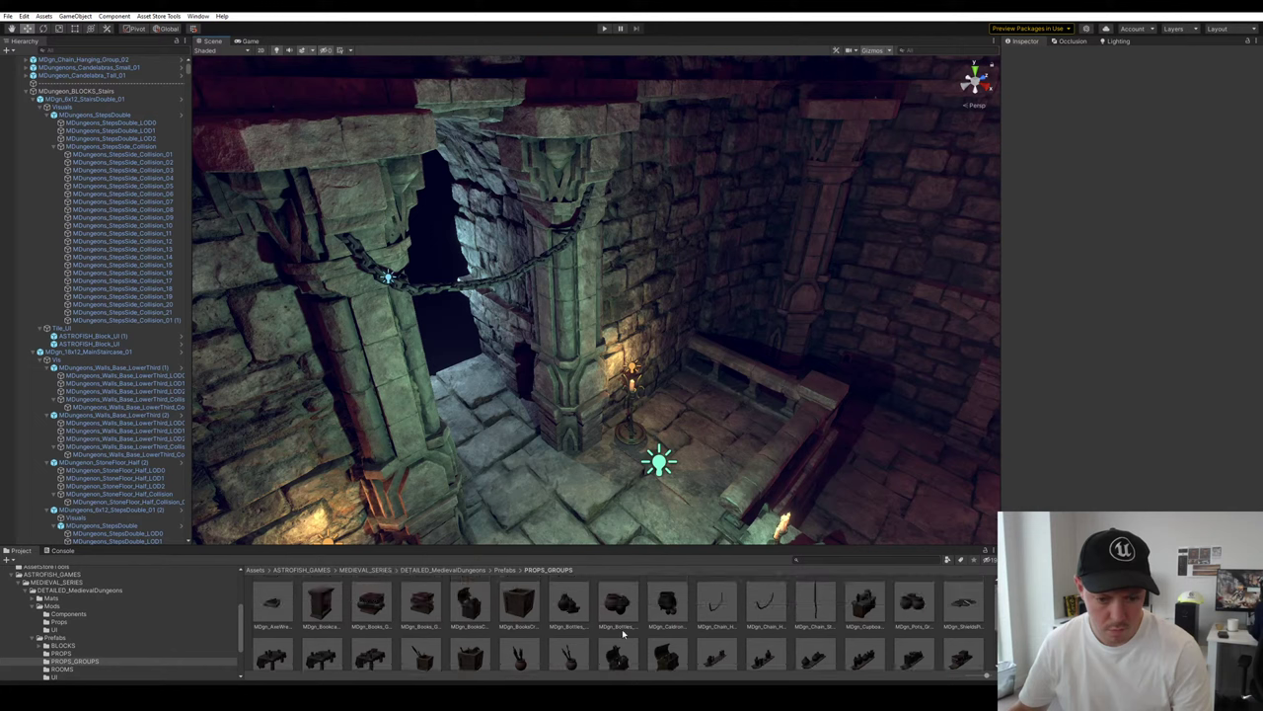
left_click(61, 654)
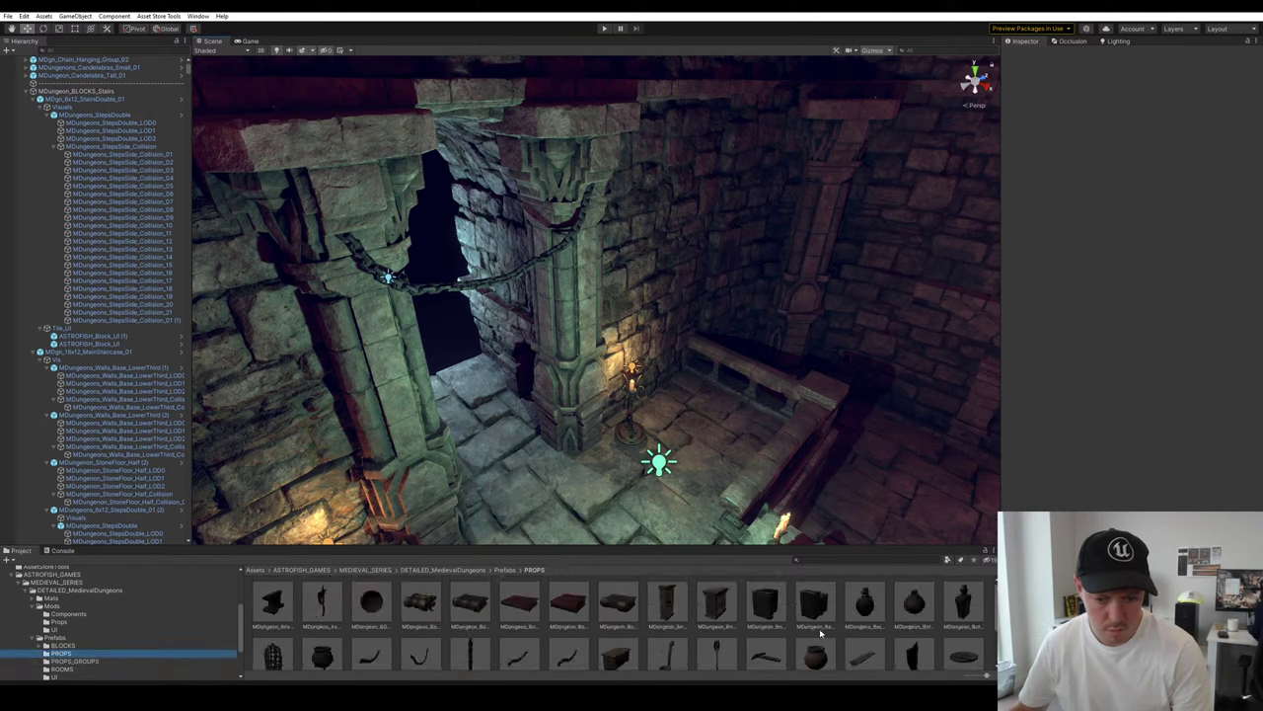
left_click_drag(919, 668, 745, 273)
key("e")
key("Delete")
Add the MDungeon_Shield_02 prefab, raise it into the archway to about Y 10.49, and rotate it upright to face the stairs
left_click_drag(962, 647, 530, 485)
left_click_drag(766, 467, 766, 467)
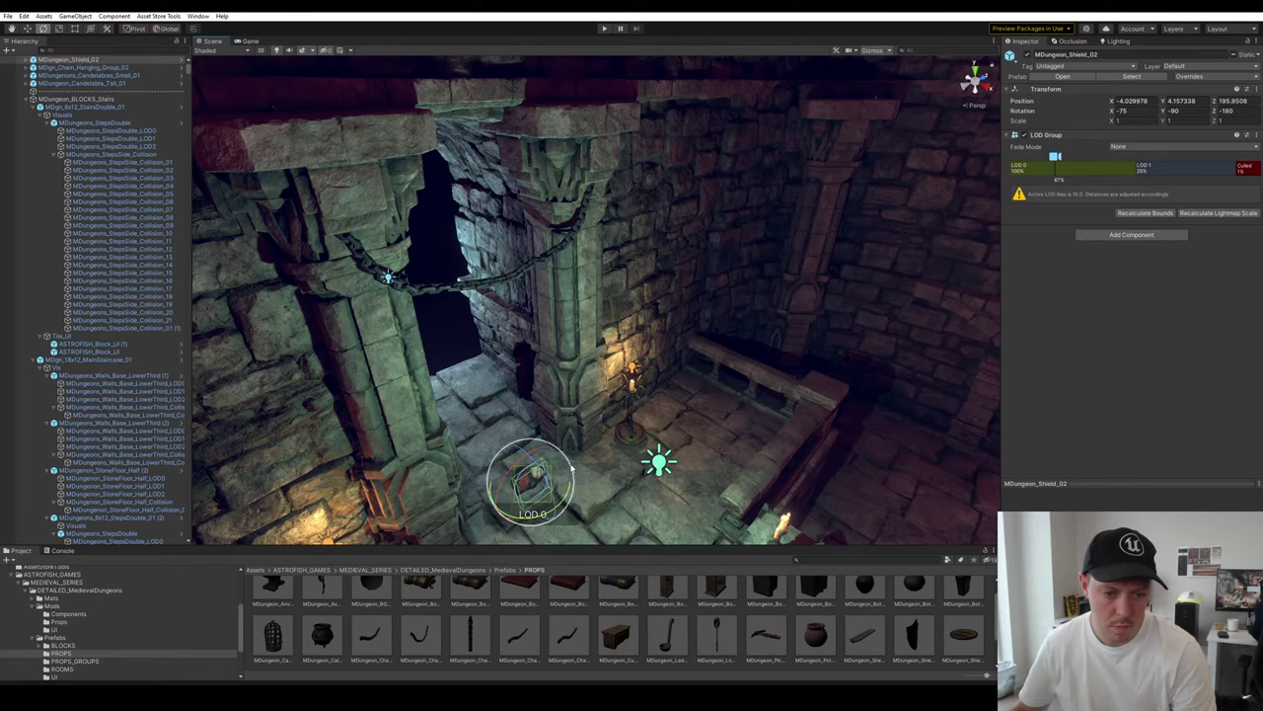
key("w")
left_click_drag(529, 458, 506, 254)
key("f")
left_click_drag(579, 300, 706, 357, "alt")
key("e")
right_click_drag(707, 357, 687, 406)
key("s")
Scale the shield up uniformly to about 1.33 and position it against the middle of the hanging chain
key("r")
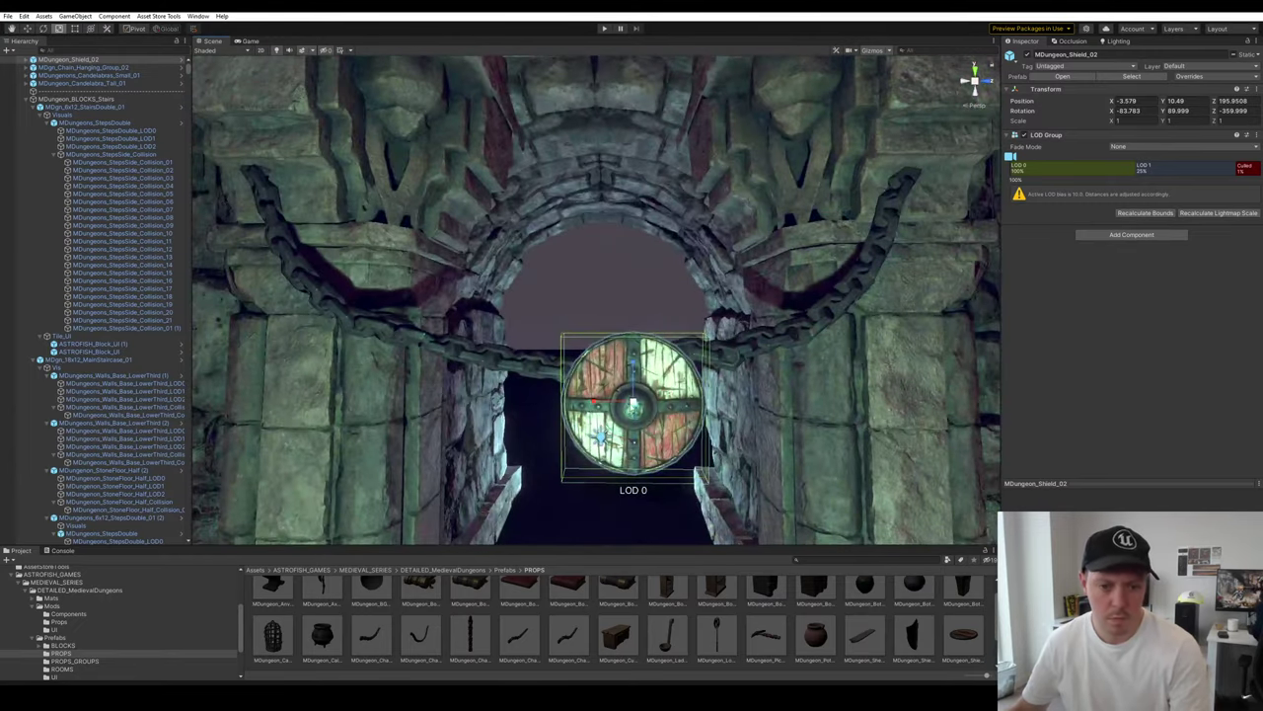
key("w")
left_click_drag(632, 403, 600, 391)
left_click(618, 266)
left_click_drag(618, 266, 740, 394, "alt")
left_click(669, 377)
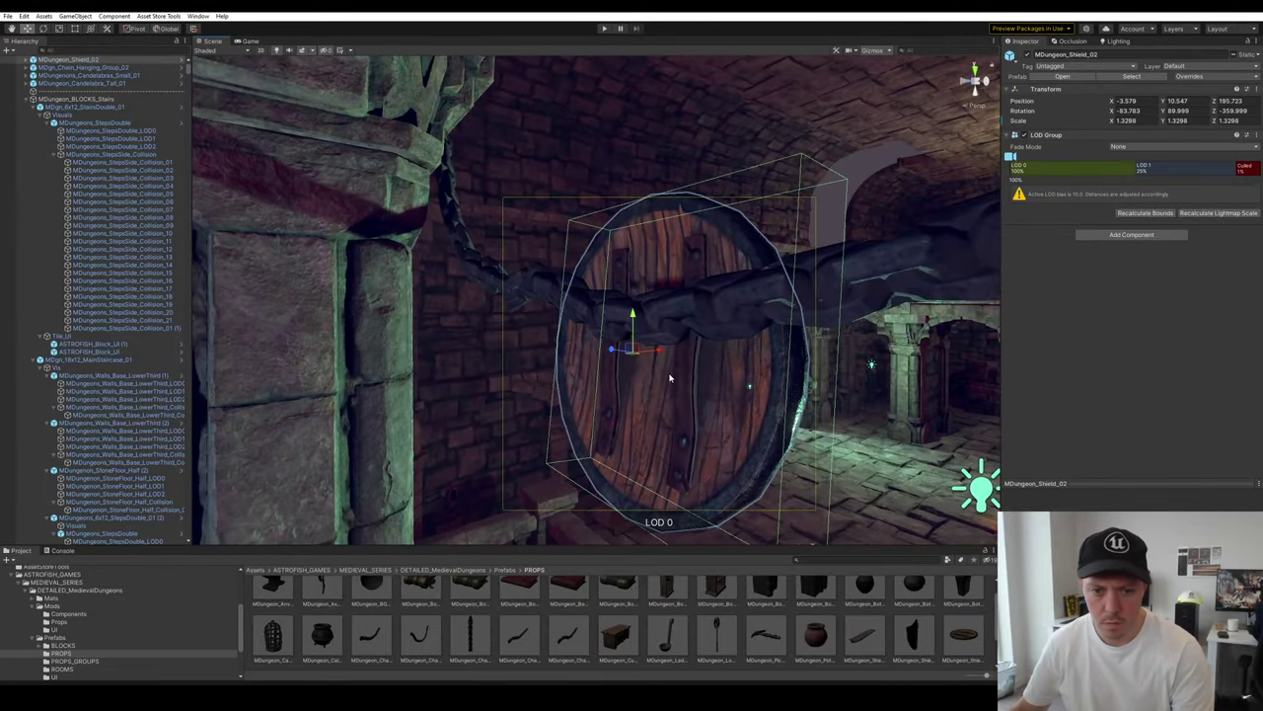
mouse_move(635, 349)
left_mouse_down()
mouse_move(615, 319)
mouse_move(586, 322)
mouse_move(606, 316)
mouse_move(435, 306)
mouse_move(408, 393)
mouse_move(499, 347)
mouse_move(513, 377)
mouse_move(659, 360)
mouse_move(681, 390)
mouse_move(635, 395)
left_mouse_up()
scroll(409, 393, "down", 5)
left_click(499, 348)
Add the MDungeon_LongAxe_01 prefab on the stairs and tilt it to lean against the stair pillar with the candelabra
scroll(659, 360, "down", 3)
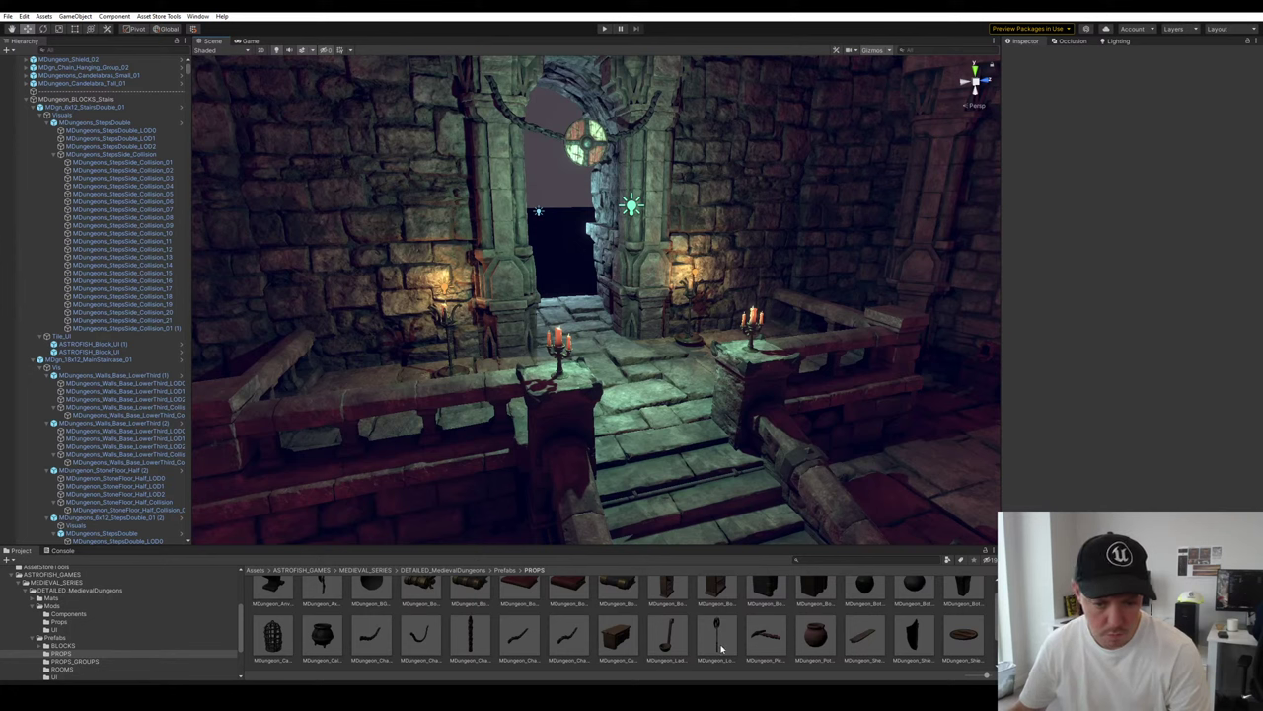
left_click_drag(716, 637, 732, 444)
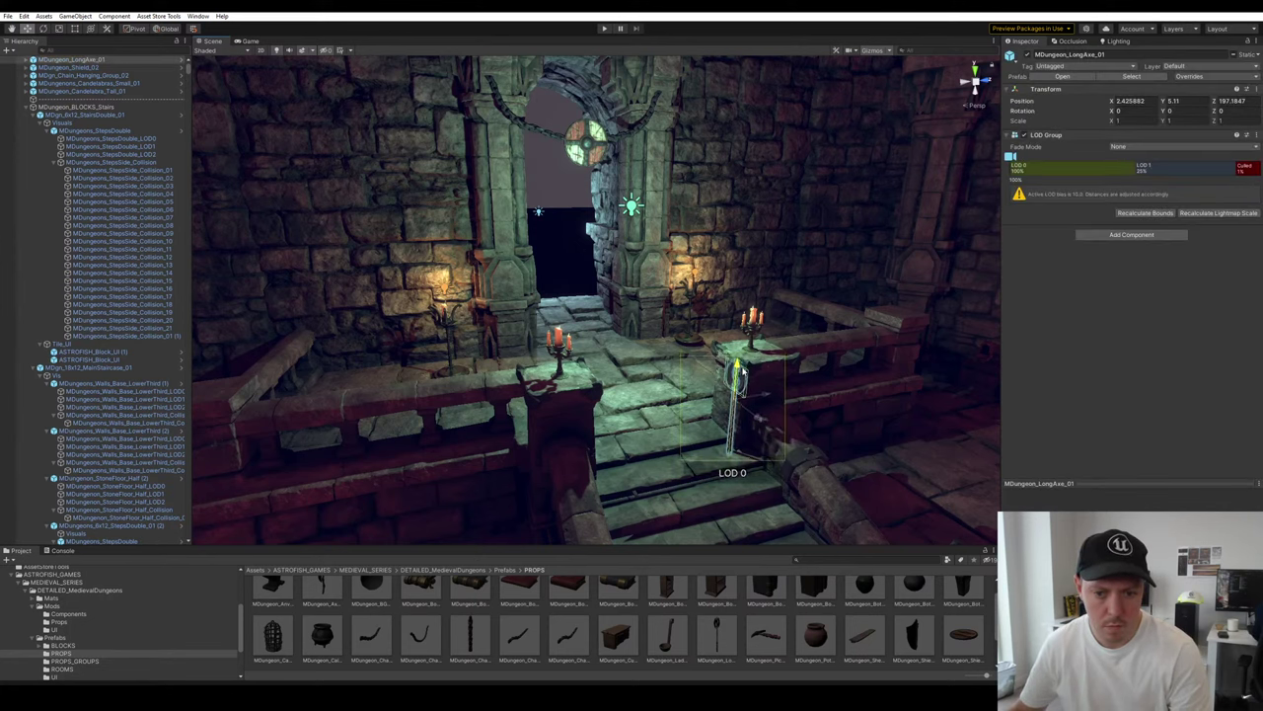
key("e")
key("f")
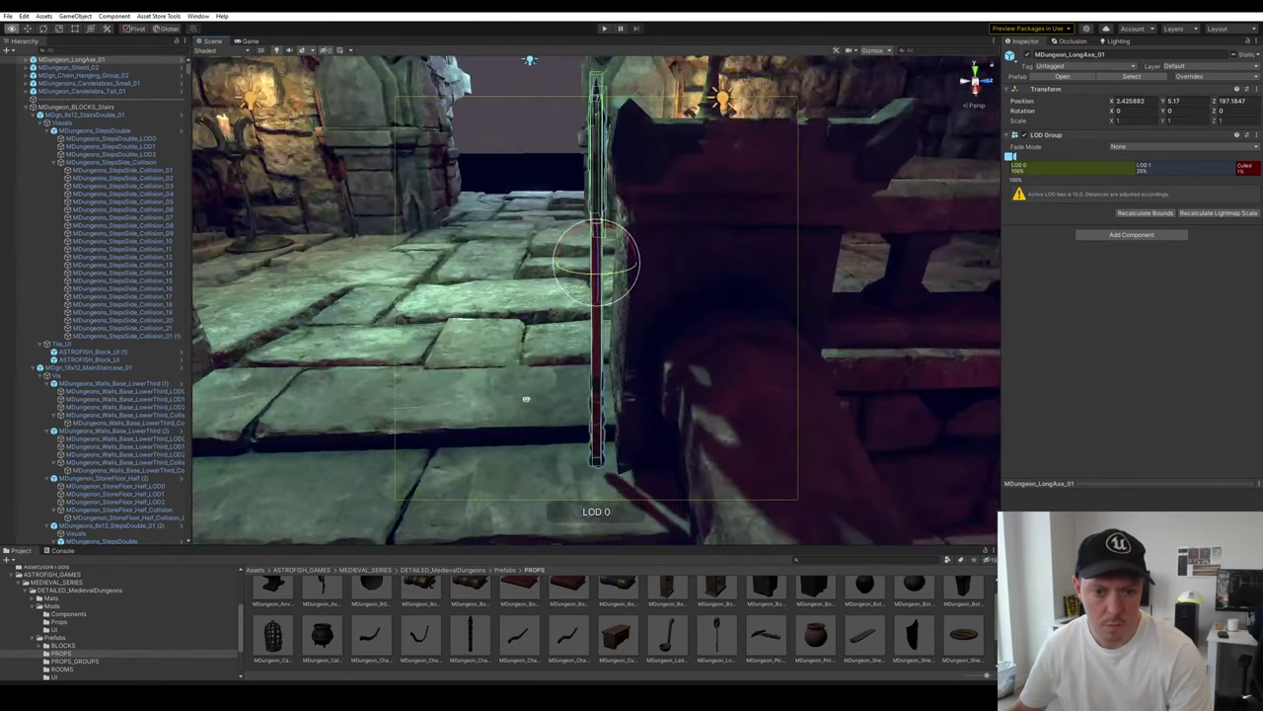
left_click_drag(621, 276, 681, 314)
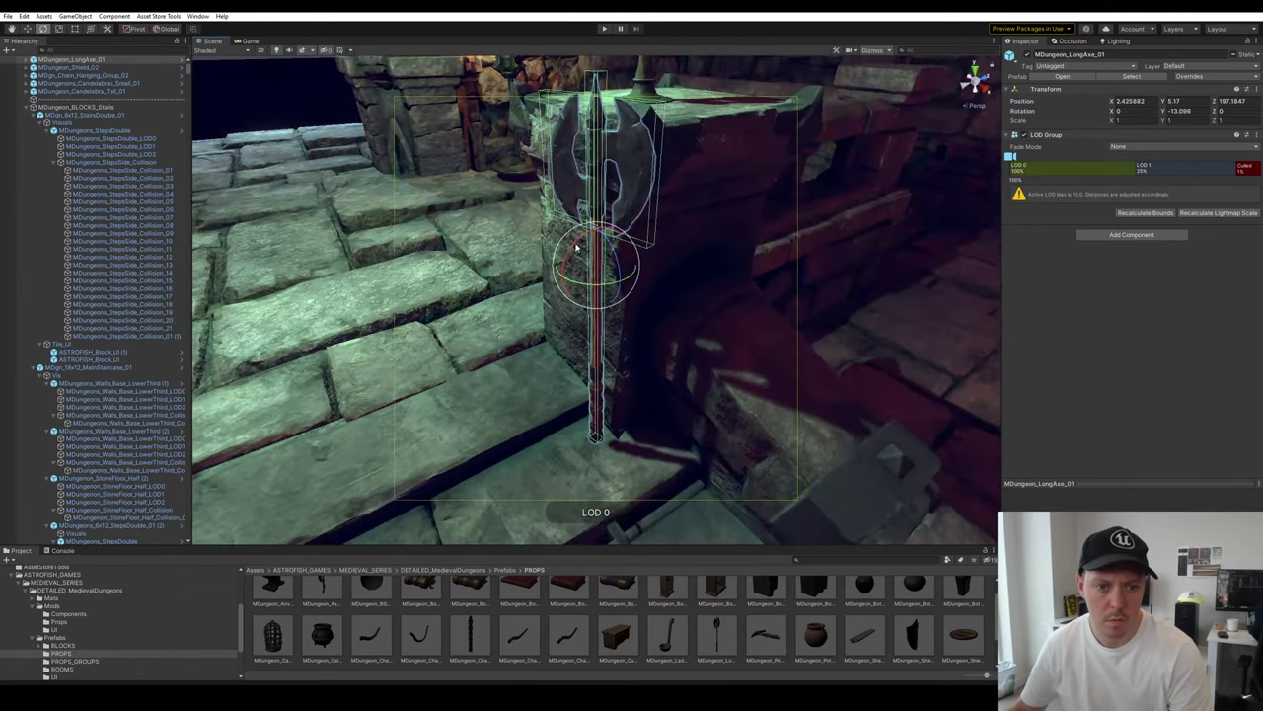
left_click_drag(577, 246, 587, 275)
key("w")
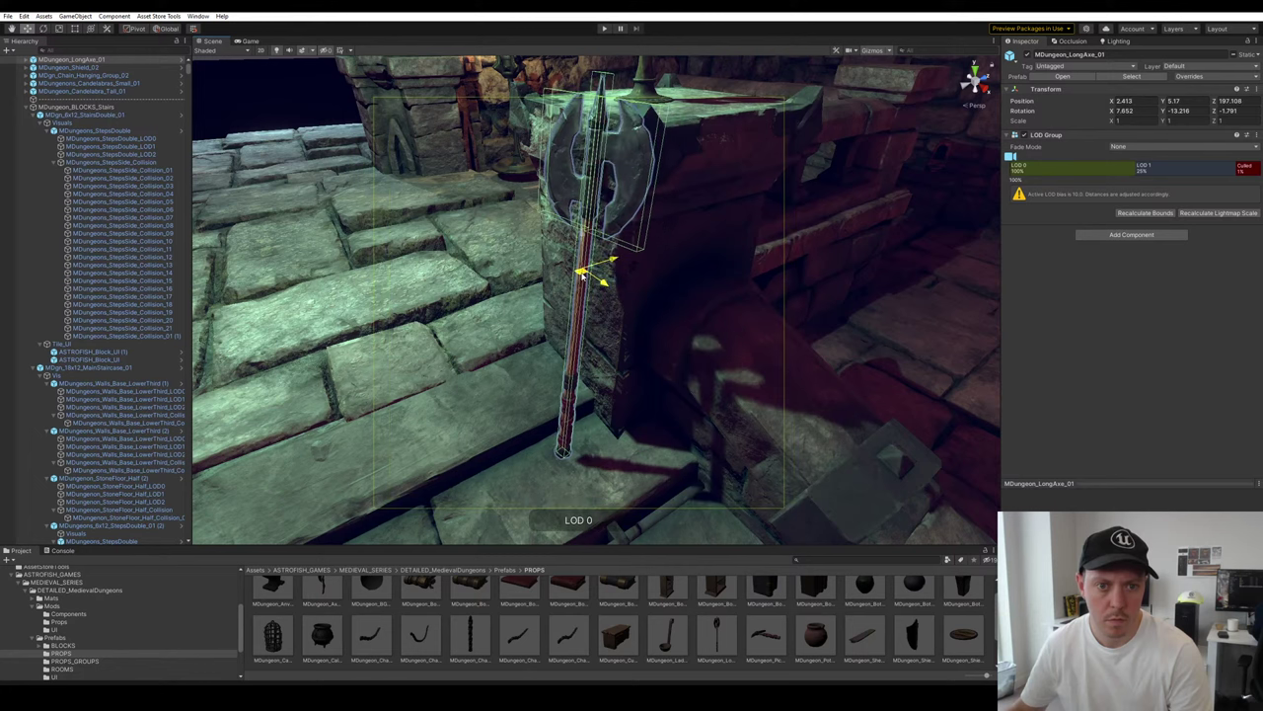
left_click(756, 386)
scroll(756, 386, "down", 10, "alt")
left_click_drag(756, 386, 629, 377, "alt")
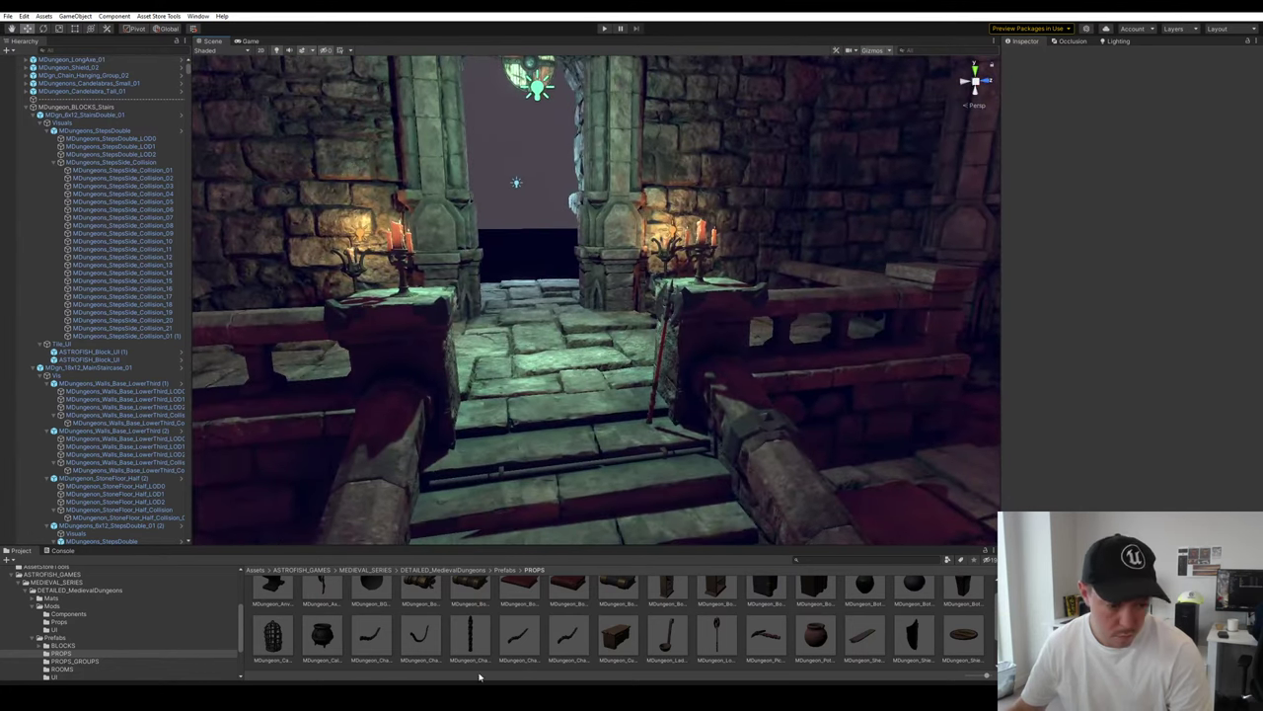
Add the MDgn_WeaponsChest_Group_01 prefab from the PROPS_GROUPS folder beside the tall candelabra next to the archway
right_click_drag(743, 360, 790, 381)
key("w")
key("e")
scroll(749, 619, "down", 1)
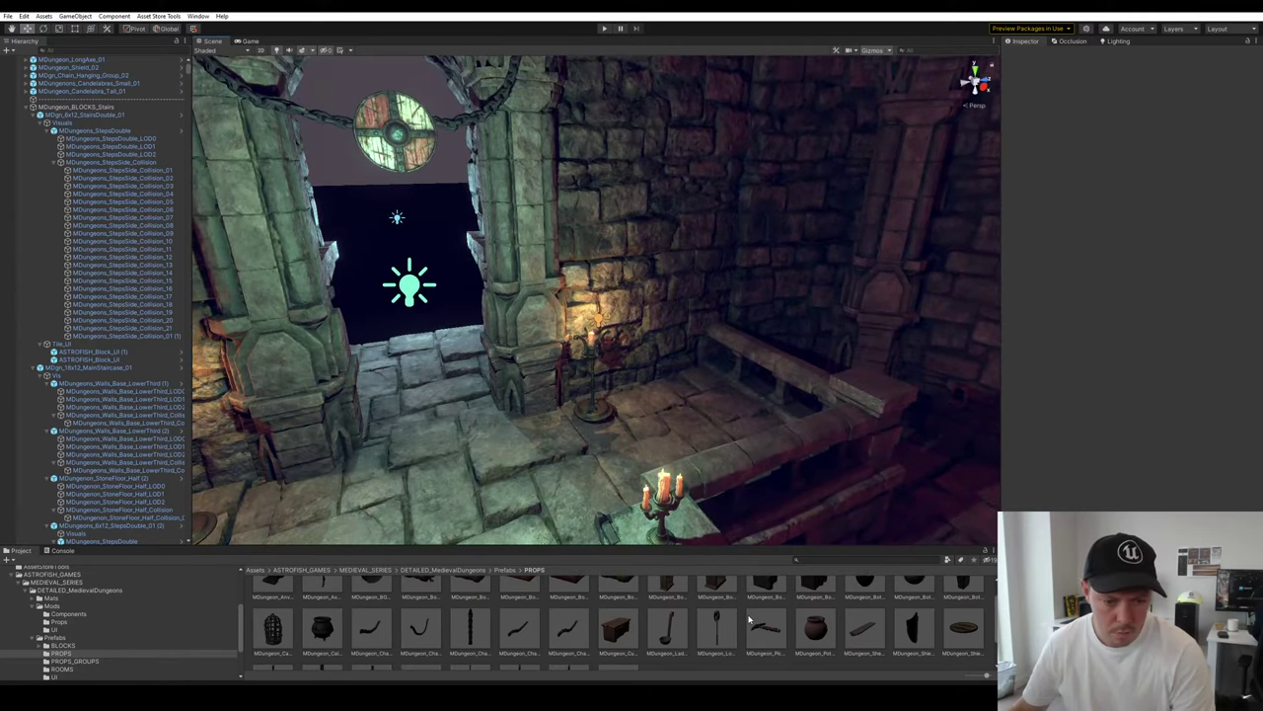
left_click(99, 669)
left_click(93, 660)
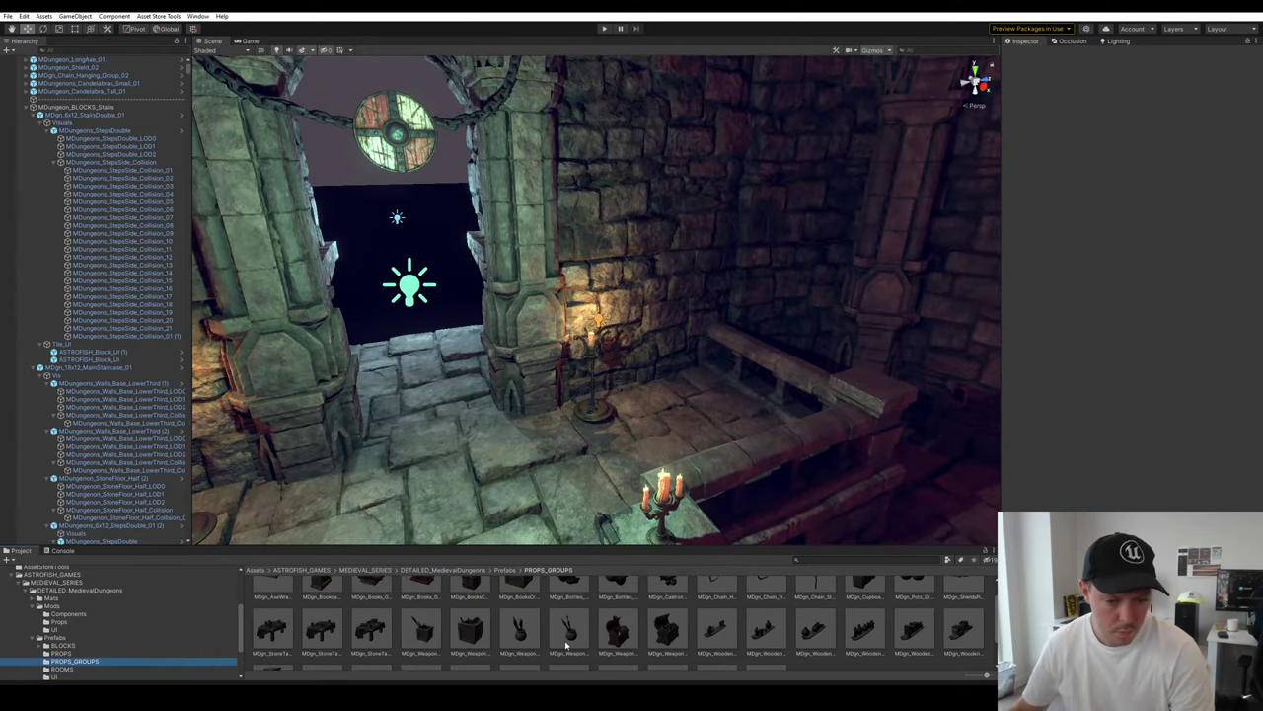
scroll(616, 622, "up", 1)
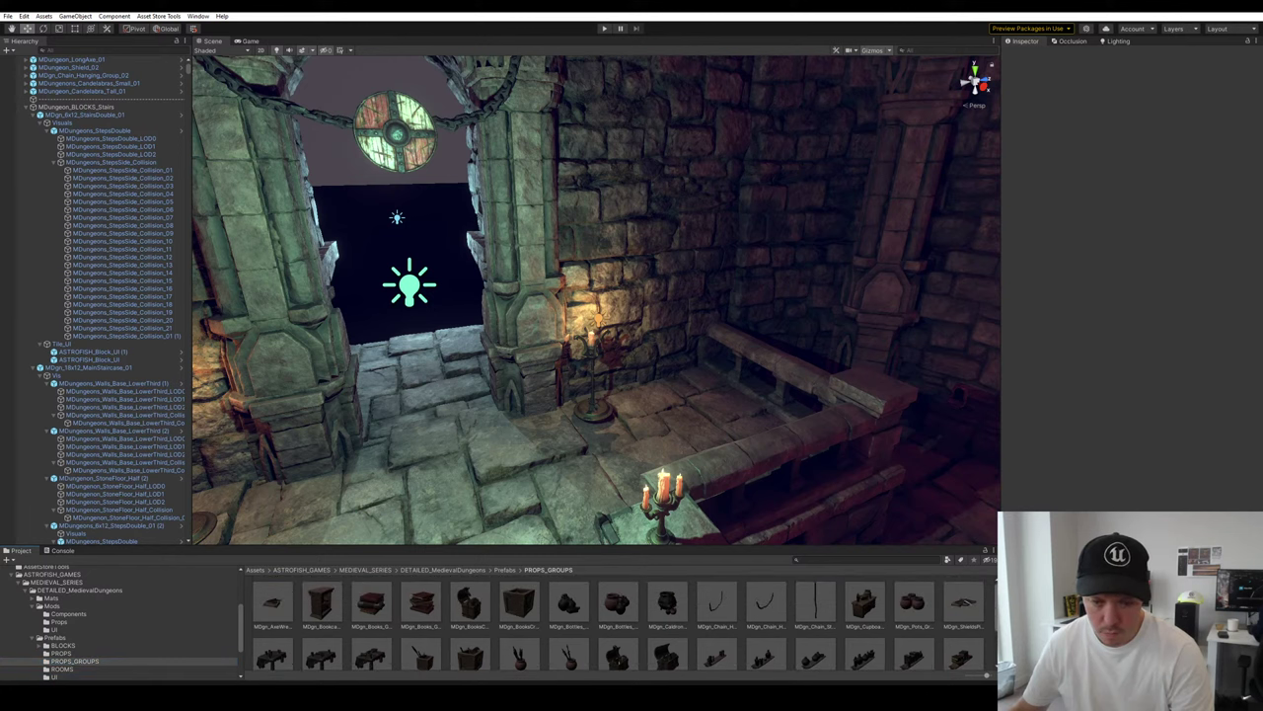
scroll(619, 623, "down", 1)
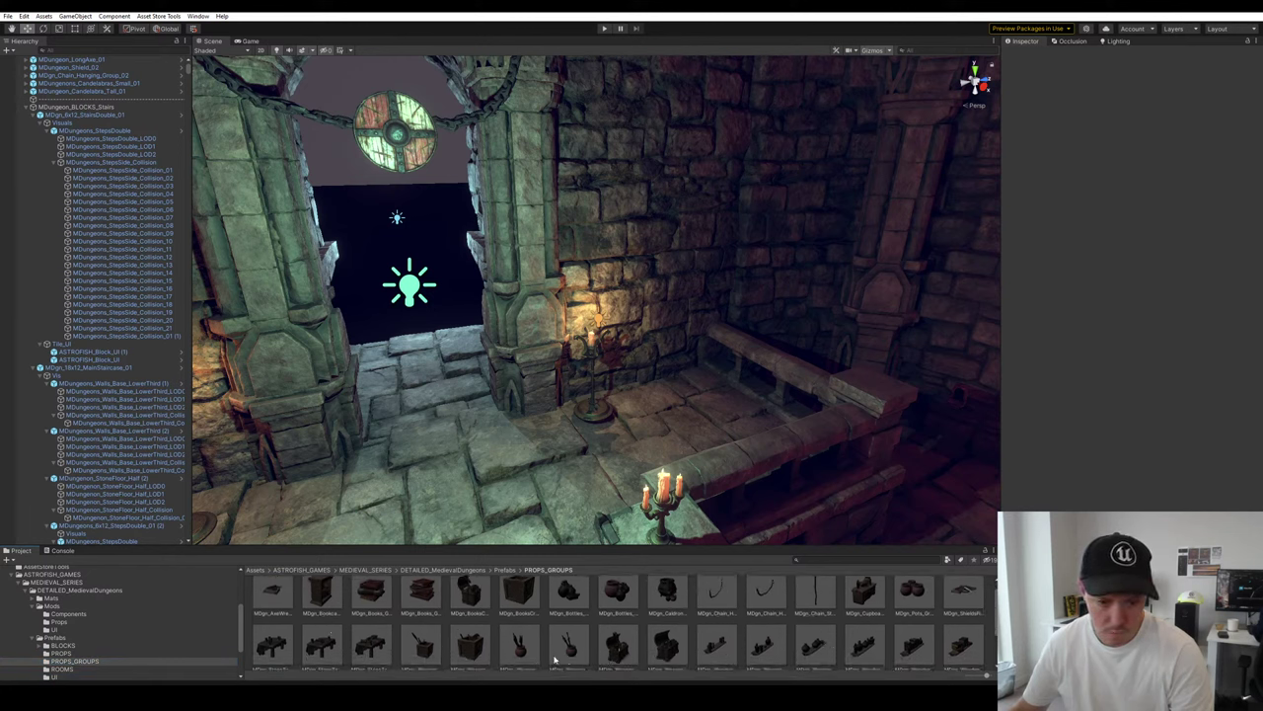
left_click_drag(614, 647, 627, 385)
key("f")
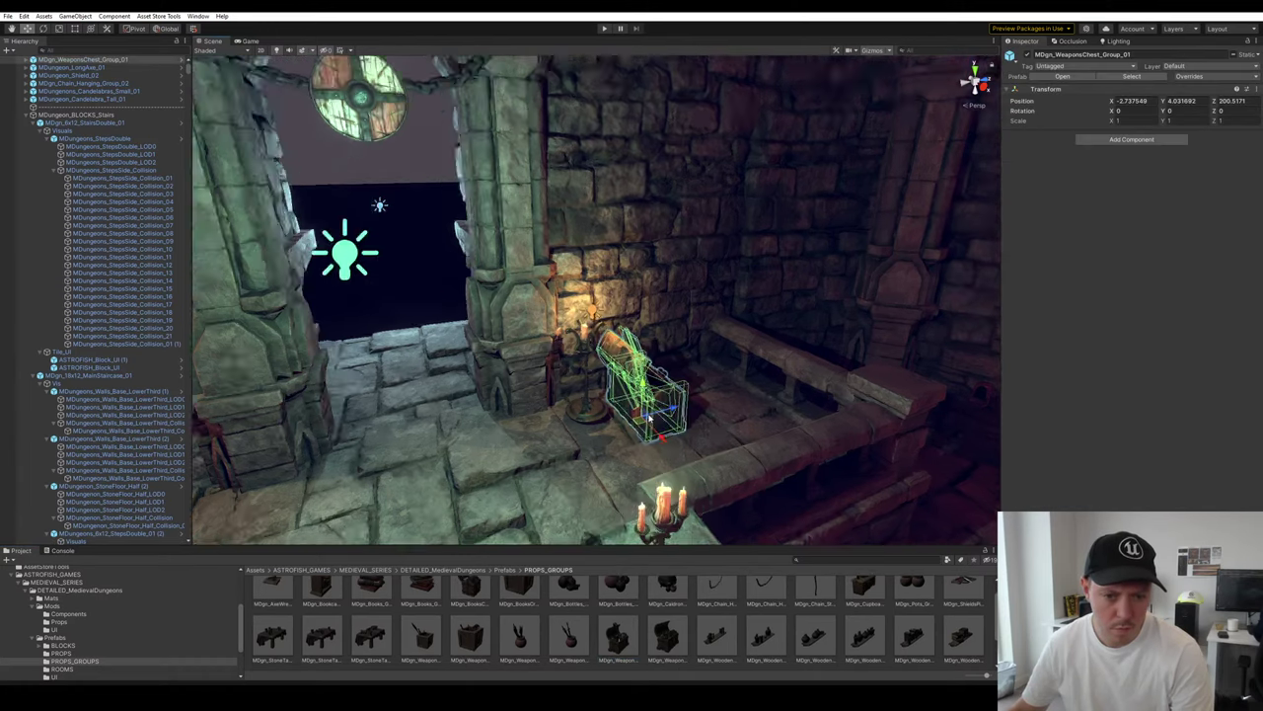
Rotate the weapons chest group and move it into the corner of the landing by the stone railing
key("e")
left_click_drag(630, 431, 505, 435, "ctrl")
key("w")
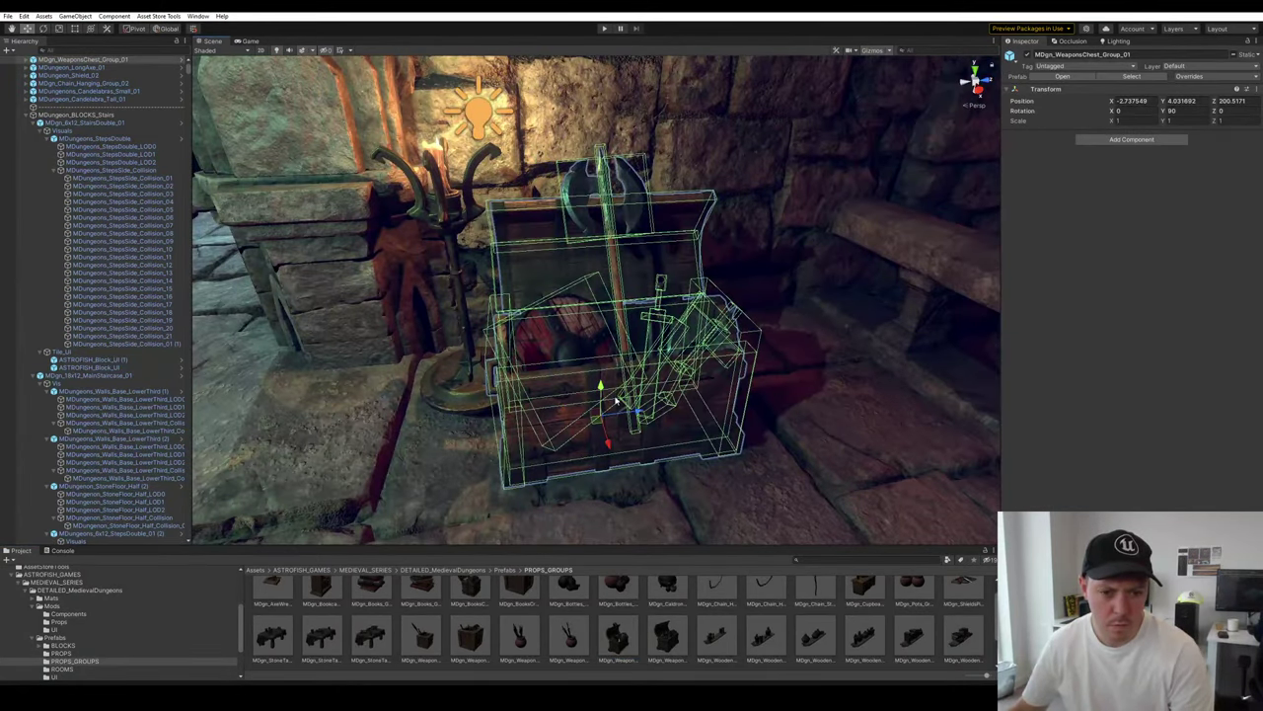
left_click_drag(598, 418, 841, 452)
key("f")
left_click_drag(841, 452, 750, 414, "alt")
key("e")
left_click_drag(582, 391, 451, 366, "ctrl")
key("w")
left_click_drag(586, 375, 664, 400)
left_click_drag(507, 391, 393, 368)
Duplicate the tall candelabra's point light, move the copy beside the weapons chest, and set its range to 4
right_click_drag(651, 363, 606, 363)
key("s")
left_click_drag(606, 362, 848, 239, "alt")
left_click(442, 253)
key("ctrl+d")
key("ctrl+z")
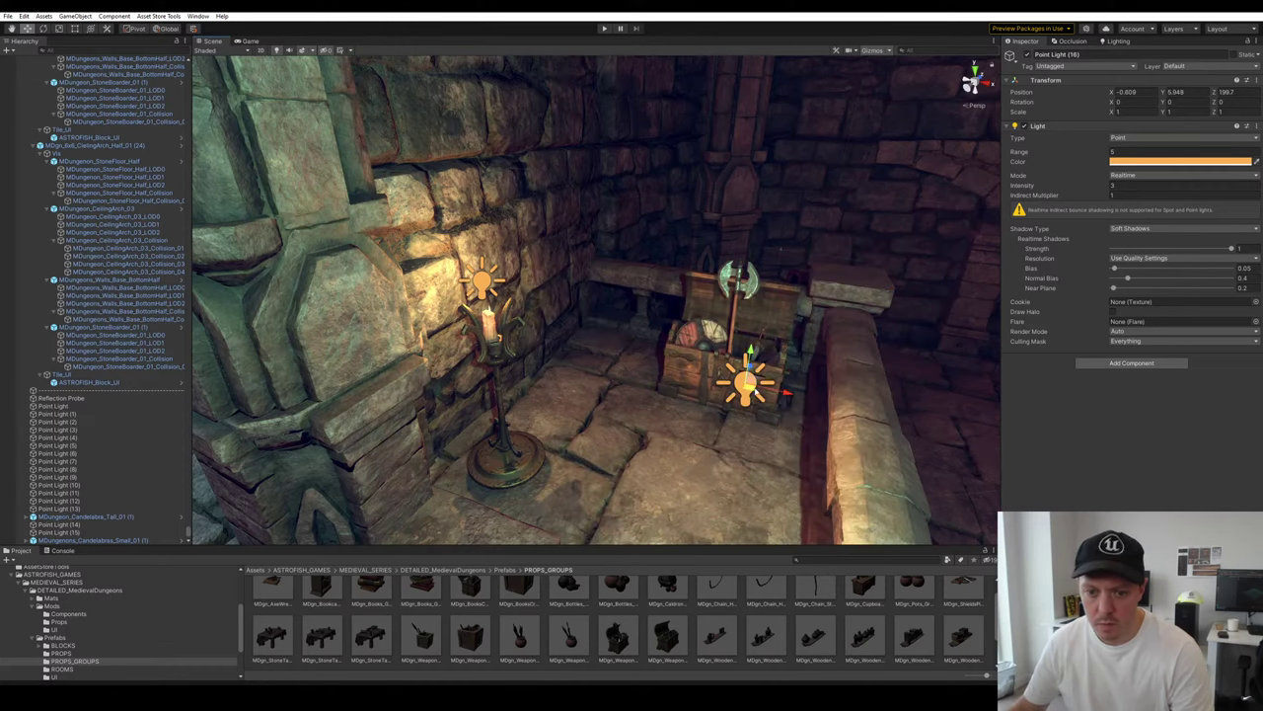
left_click_drag(746, 384, 811, 335)
left_click(1119, 152)
type("4")
mouse_move(811, 335)
right_mouse_down()
mouse_move(859, 313)
mouse_move(840, 397)
mouse_move(659, 400)
mouse_move(815, 344)
right_mouse_up()
key("w")
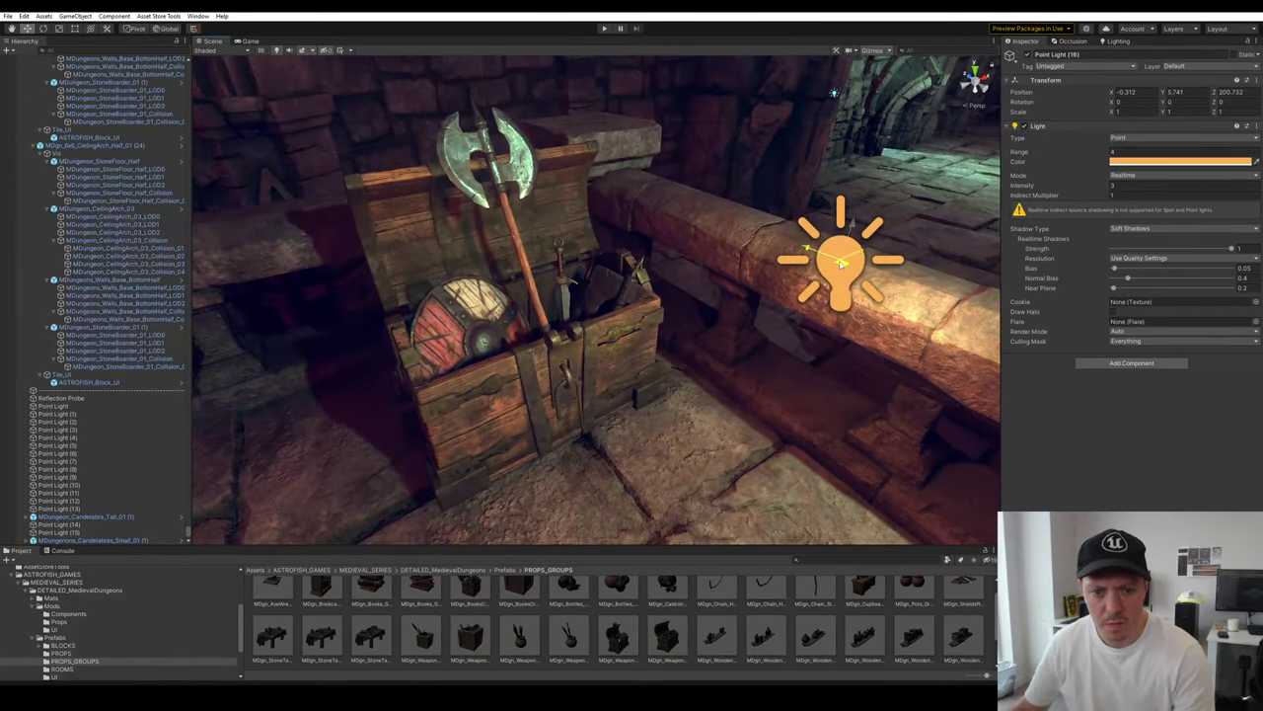
left_click_drag(842, 264, 715, 283)
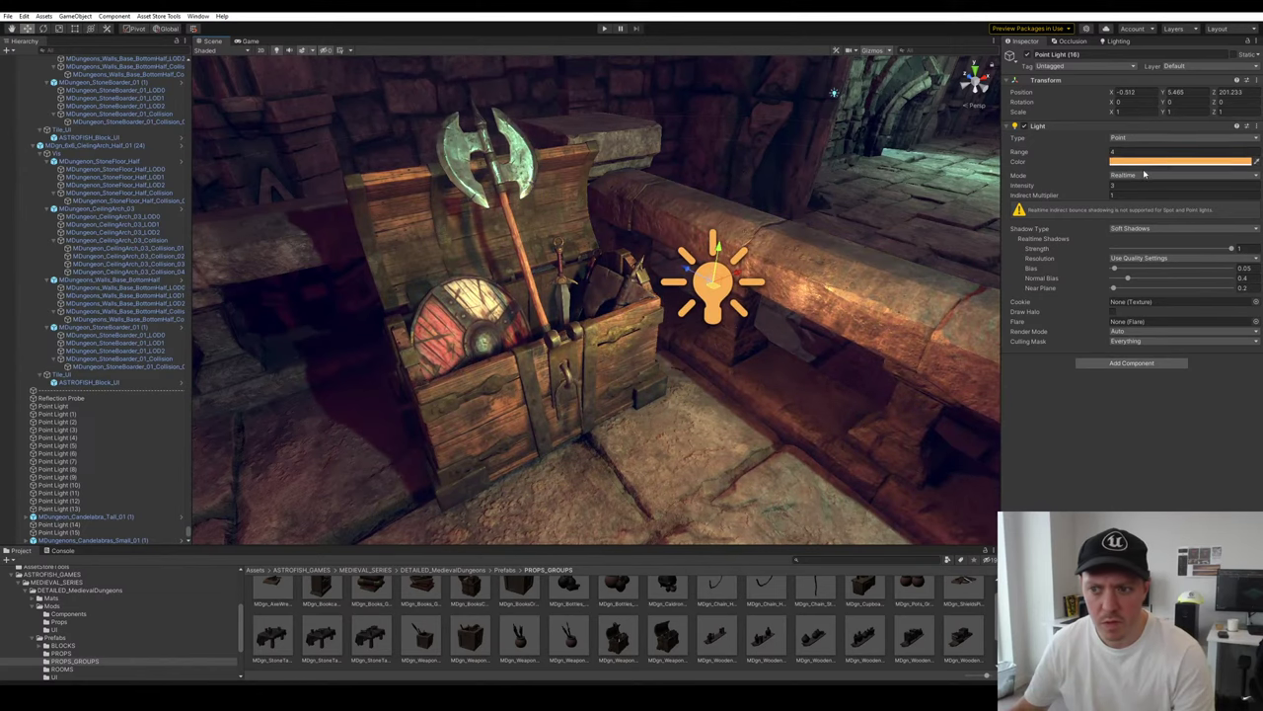
Try a green colour, 56FF6C, on the point light beside the weapons chest
left_click(1145, 162)
mouse_move(1234, 202)
left_mouse_down()
mouse_move(1199, 188)
mouse_move(1109, 194)
left_mouse_up()
right_click_drag(750, 296, 740, 340)
key("s")
Change the weapons chest light's colour to a deep orange, about FF5300
left_click(1119, 162)
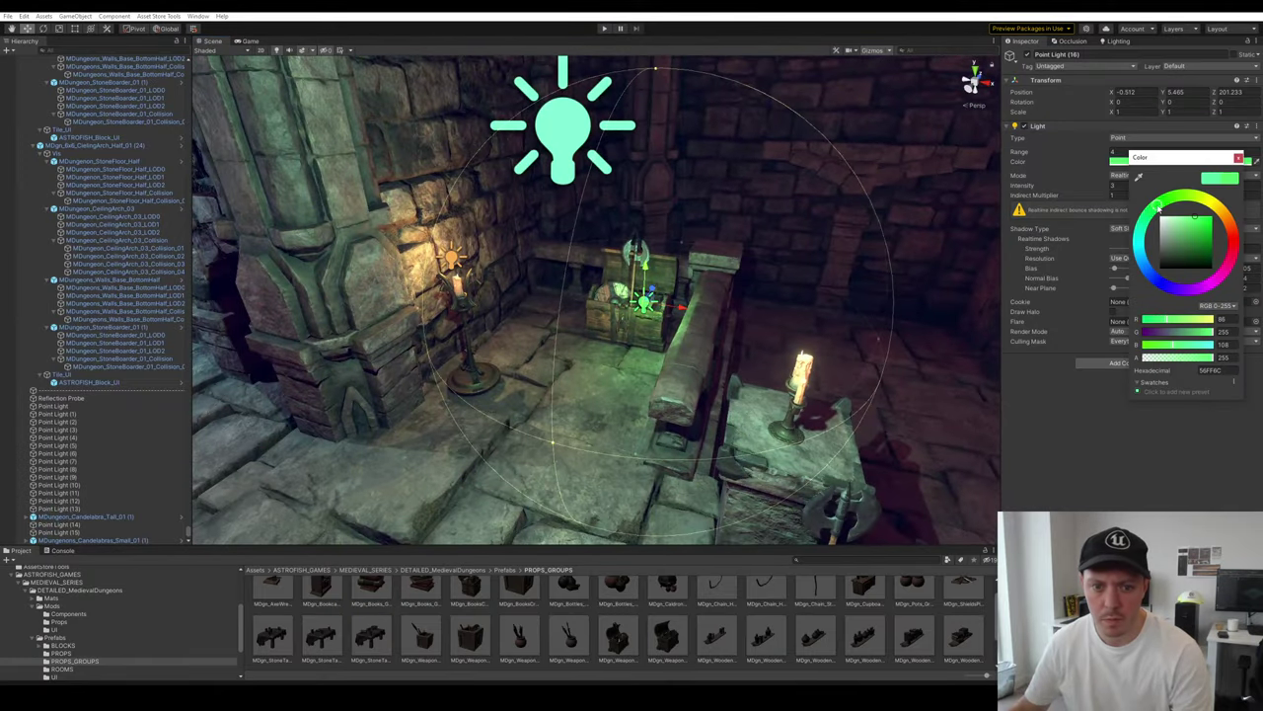
left_click_drag(1159, 205, 1214, 203)
left_click(1239, 237)
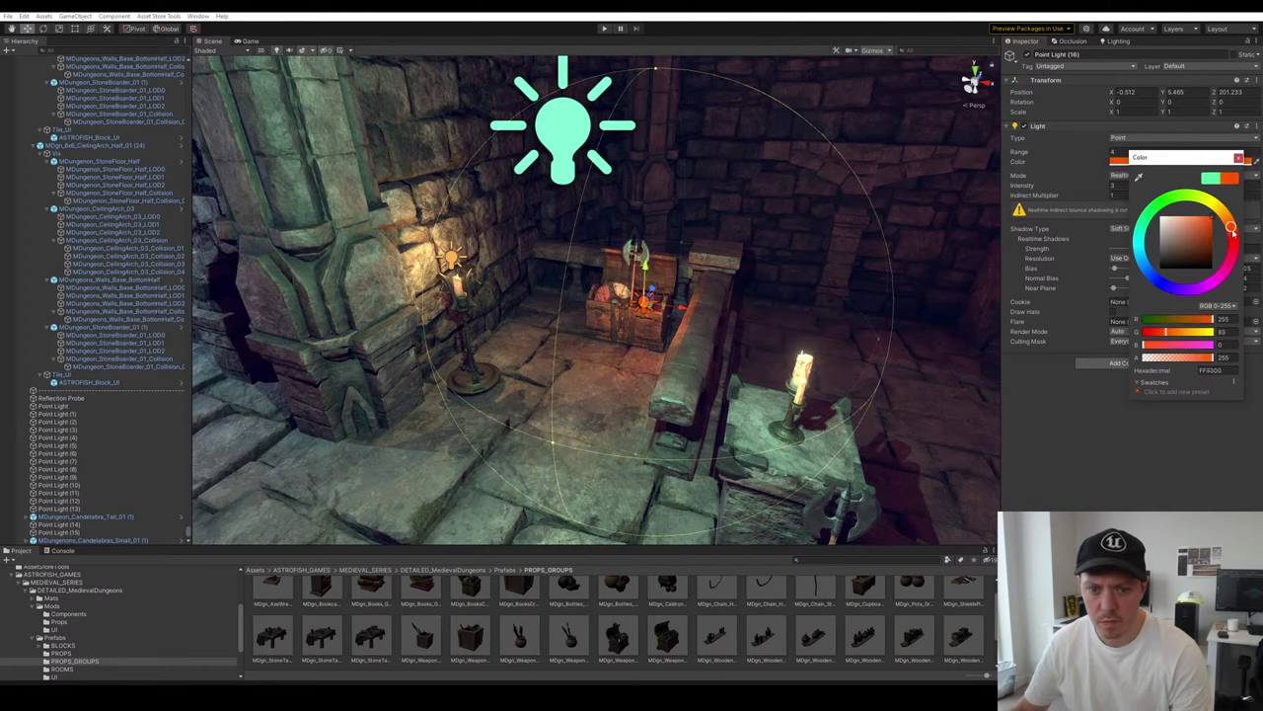
left_click(783, 333)
Place the orange MDungeons_Candles_LargePlate_01 prefab on the floor beside the weapons chest
right_click_drag(784, 334, 938, 352)
scroll(727, 591, "up", 1)
scroll(749, 629, "down", 3)
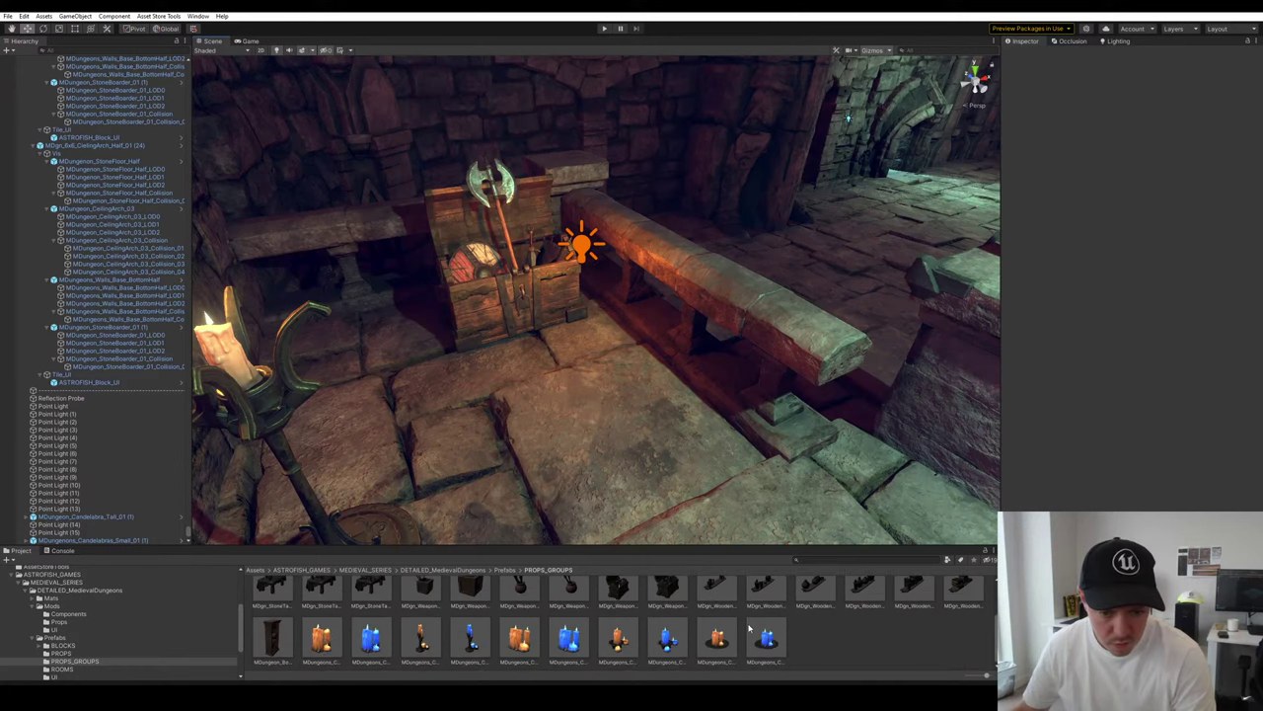
left_click_drag(715, 650, 598, 326)
key("f")
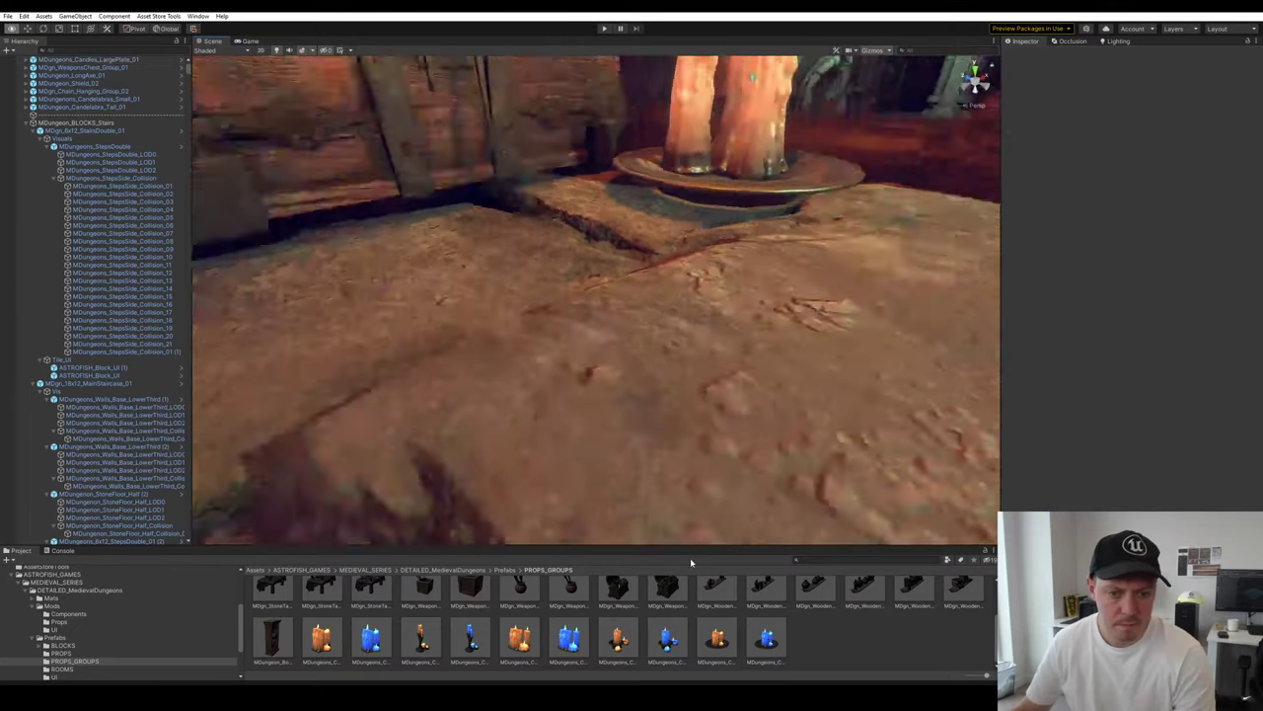
key("s")
right_click_drag(690, 558, 681, 503)
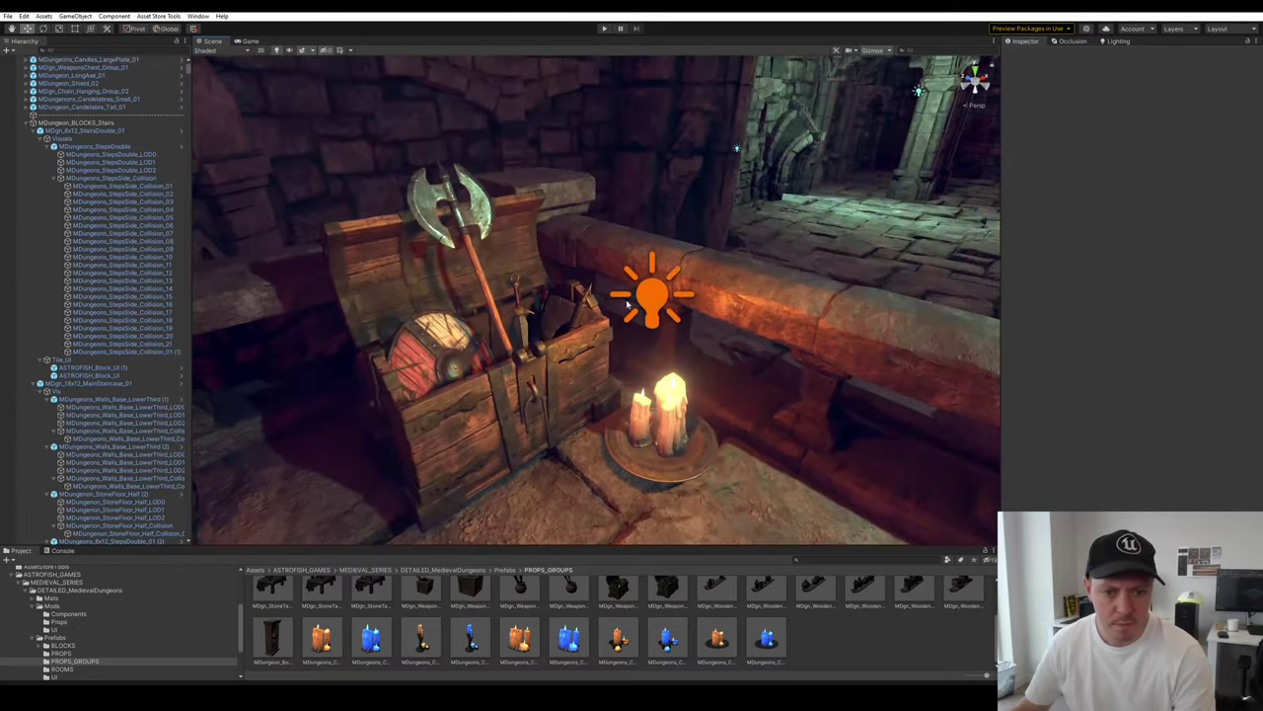
Move the orange point light directly above the candle plate, to about X -0.284, Y 5.165, Z 201.32
left_click(654, 295)
left_click_drag(657, 267, 668, 332)
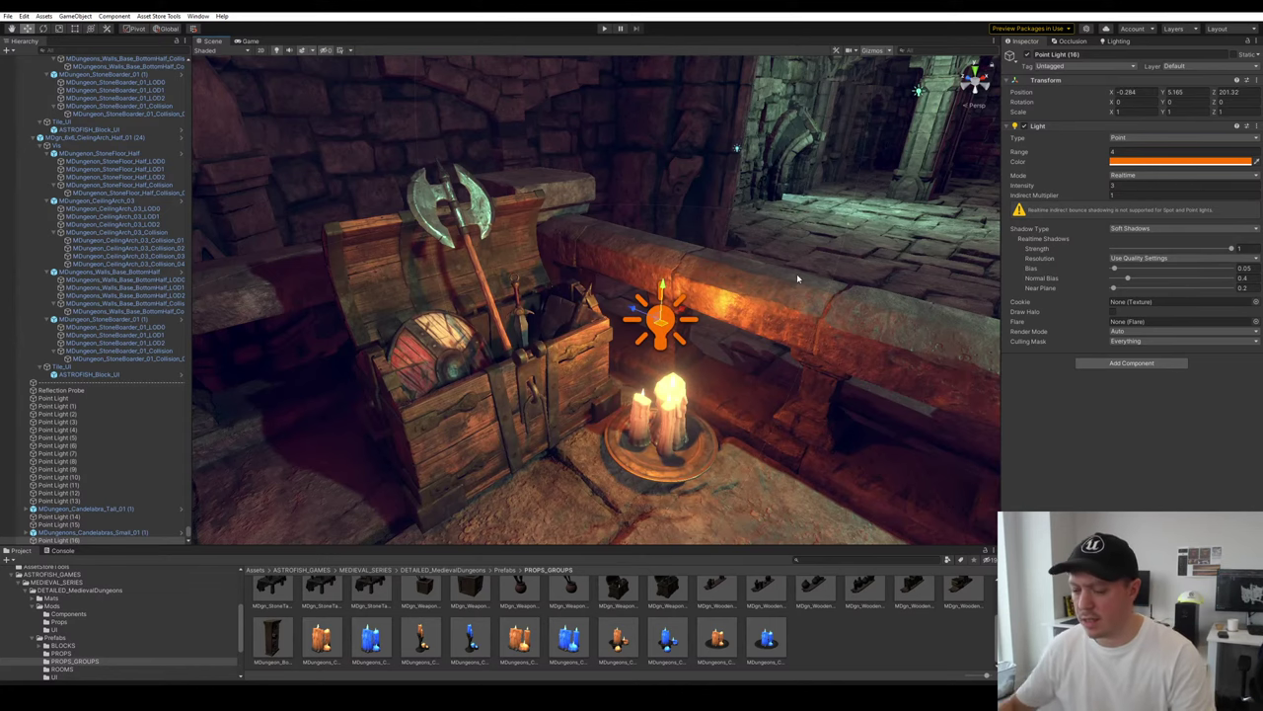
left_click_drag(784, 358, 695, 413, "alt")
right_click_drag(694, 413, 698, 407)
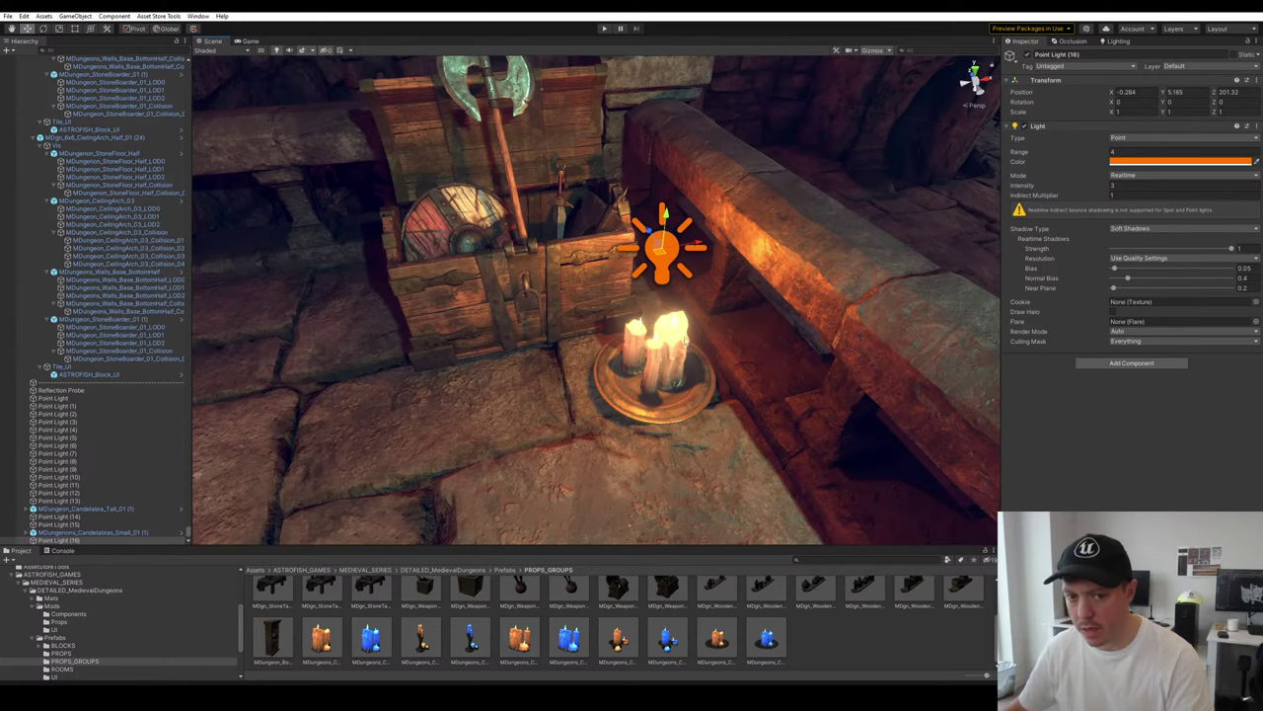
right_click_drag(670, 265, 675, 269)
key("s")
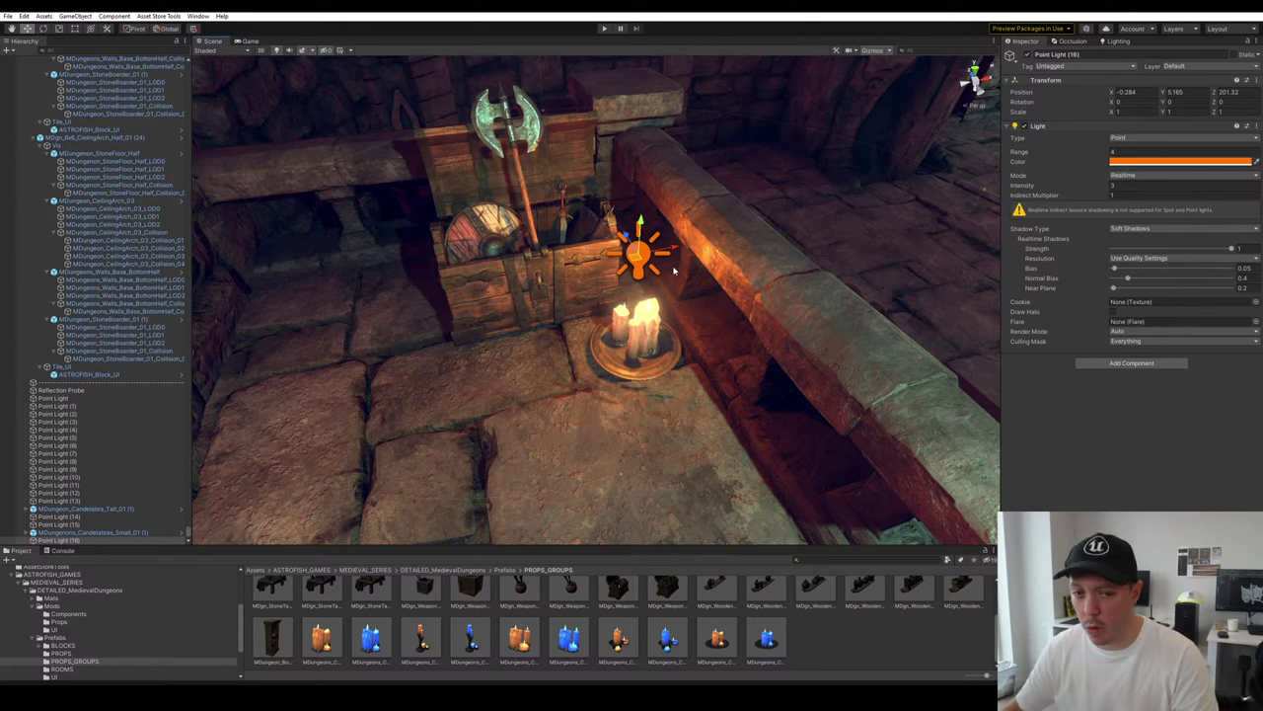
Set the range of the candle plate's point light to 3
left_click(764, 302)
left_click_drag(764, 302, 643, 333, "alt")
right_click_drag(642, 328, 711, 375)
left_click(723, 387)
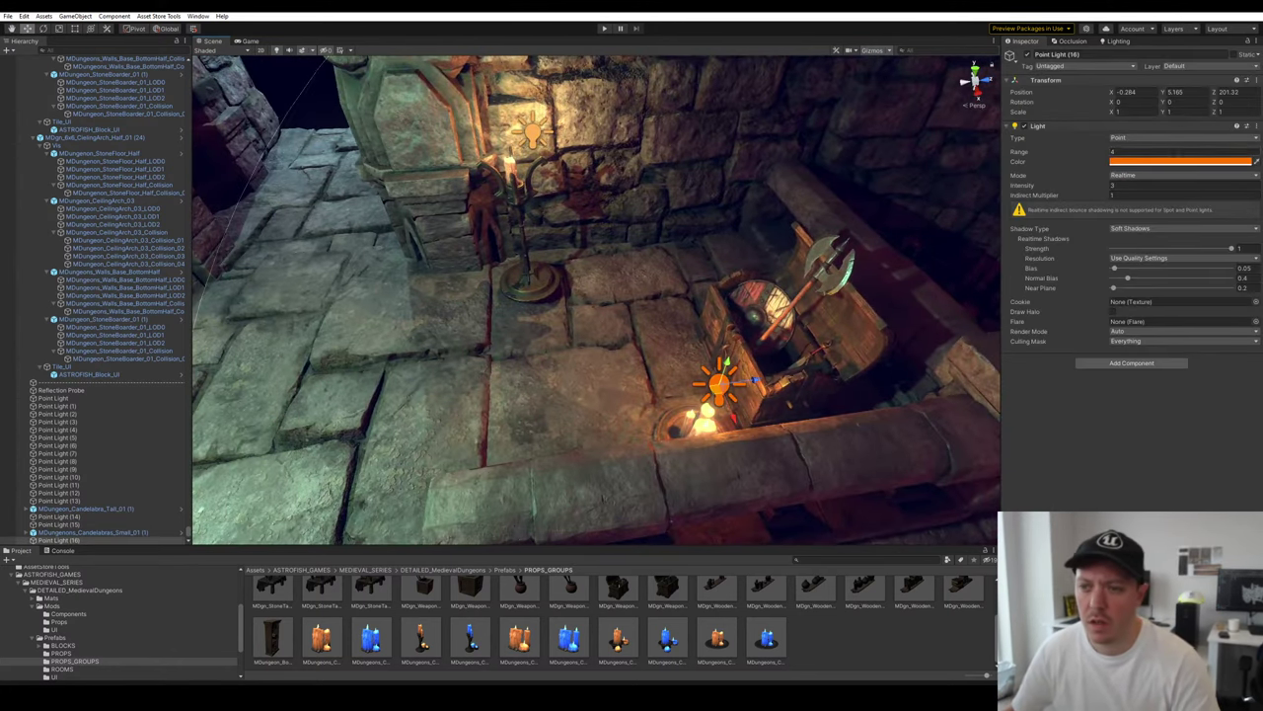
type("3")
Duplicate the candle plate and move the copy to the opposite side of the landing, at about X -0.397, Y 4.036, Z 191.54
right_click_drag(796, 452, 834, 432)
left_click(851, 424)
left_click(846, 429)
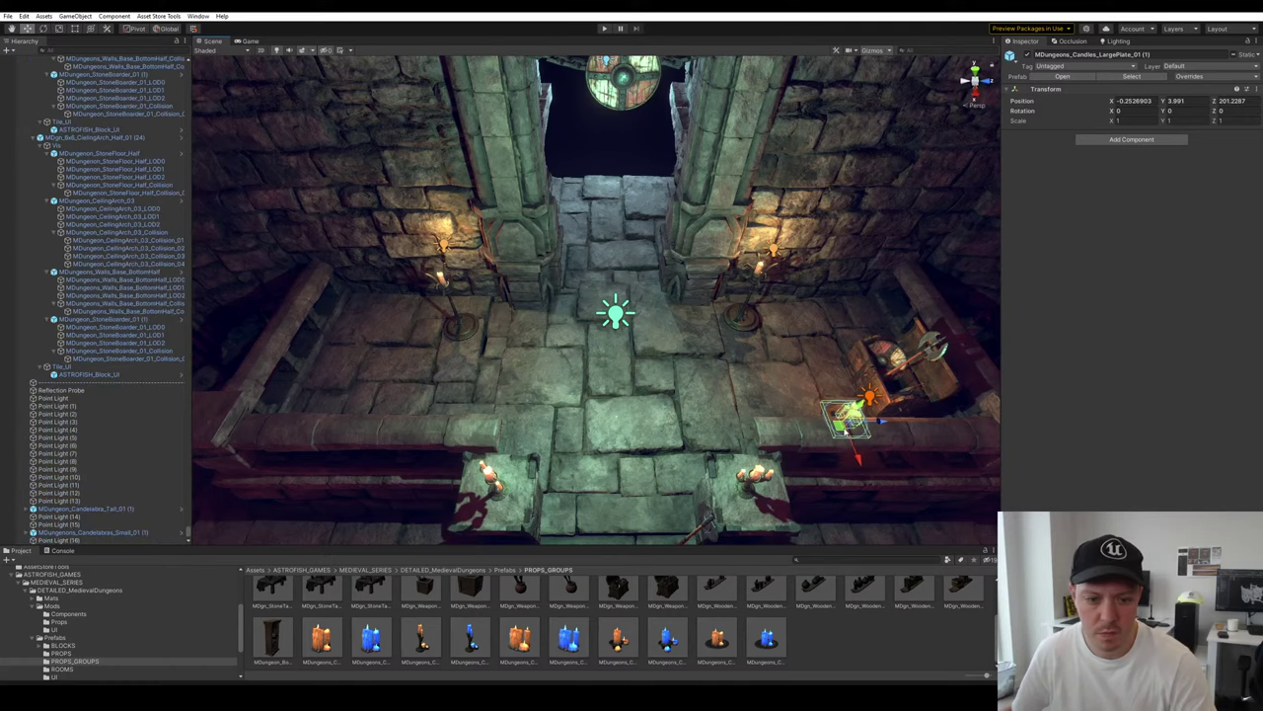
key("f")
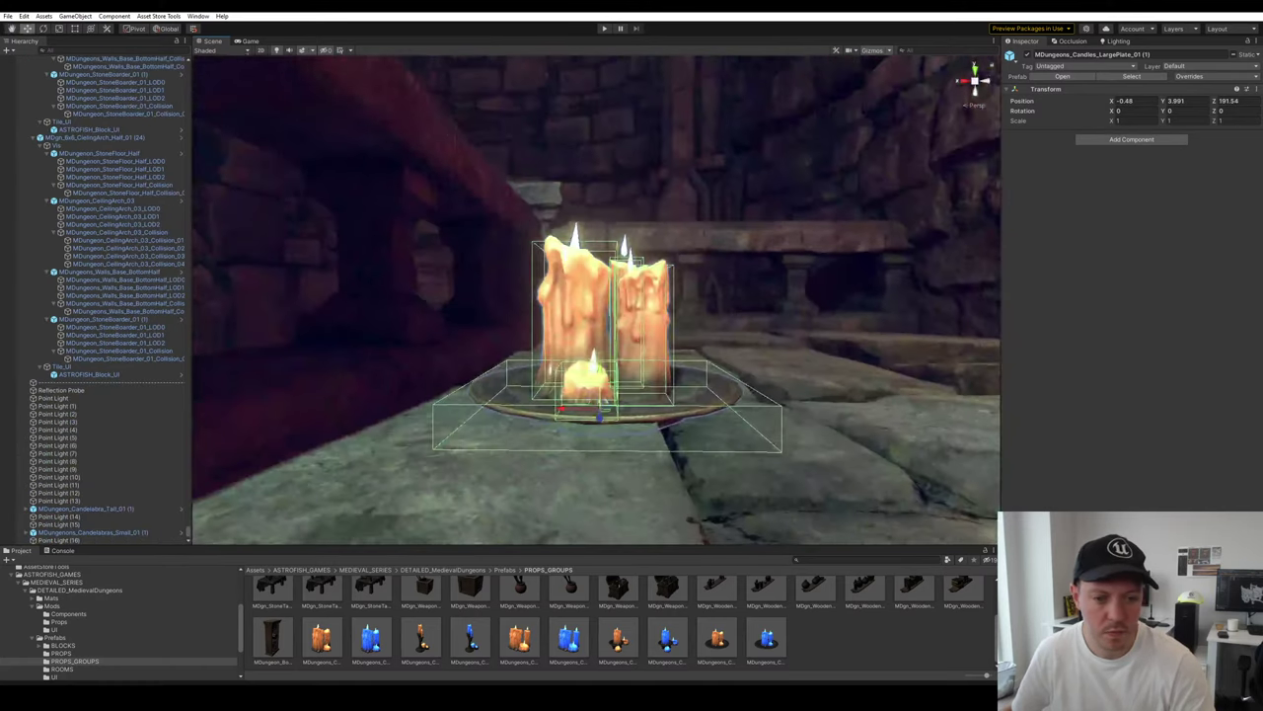
left_click_drag(606, 403, 575, 386)
right_click_drag(575, 386, 940, 261)
key("s")
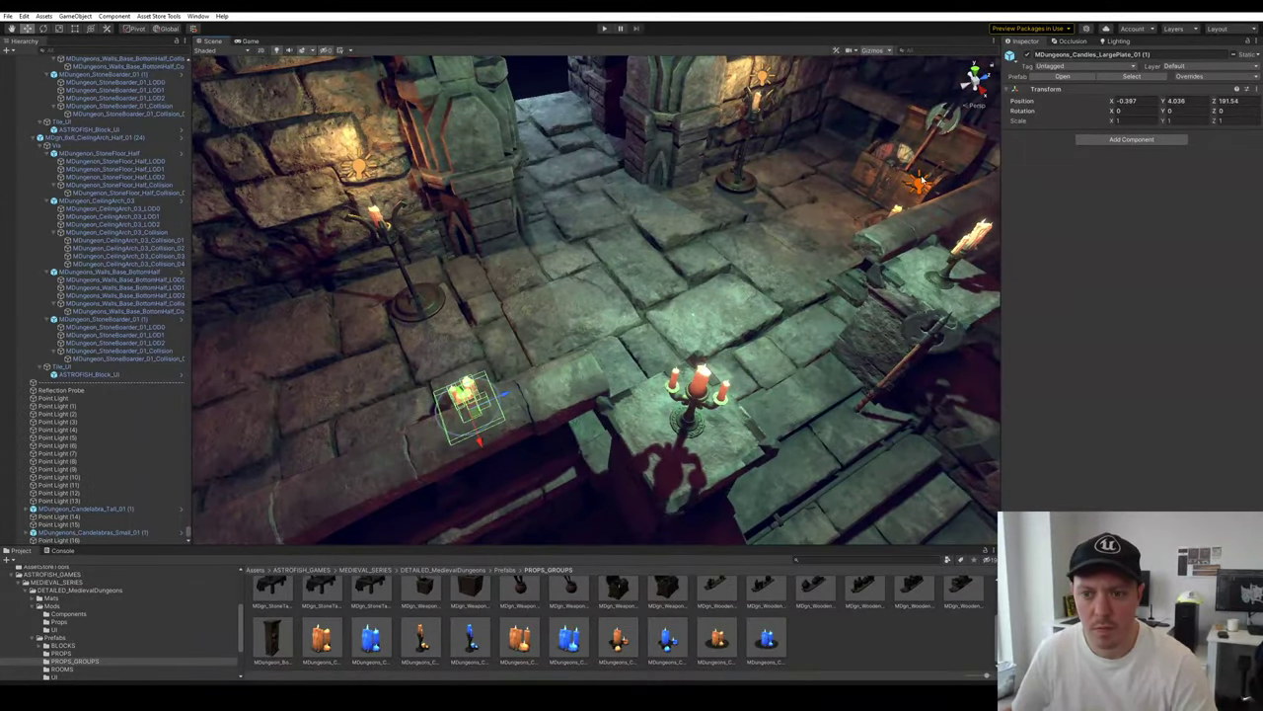
Duplicate the orange point light and move the copy above the second candle plate, at about X -0.567, Z 191.828
left_click(919, 183)
key("ctrl+d")
left_click_drag(920, 194, 457, 356)
right_click_drag(696, 363, 617, 367)
key("a")
Place the MDgn_Bookcase_02_Group_01 prefab on the floor beside the tall candelabra and rotate it 90° about Y
scroll(972, 634, "up", 1)
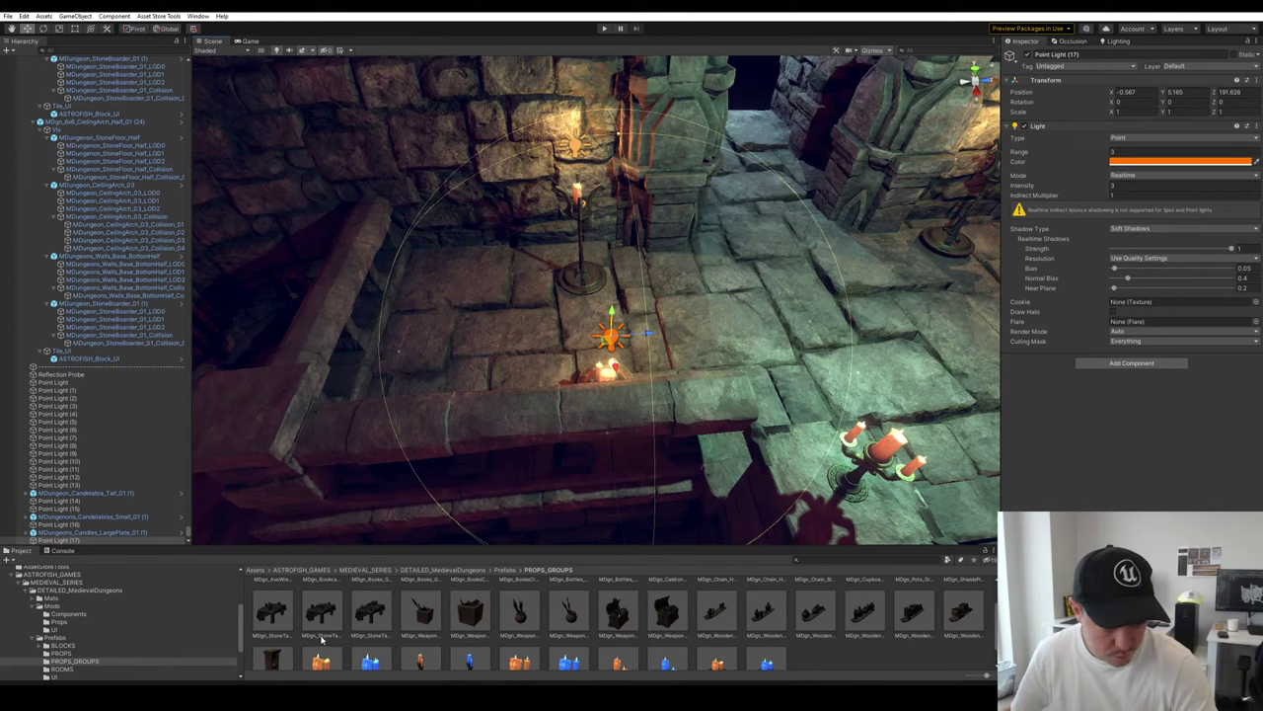
right_click_drag(513, 365, 795, 279)
key("w")
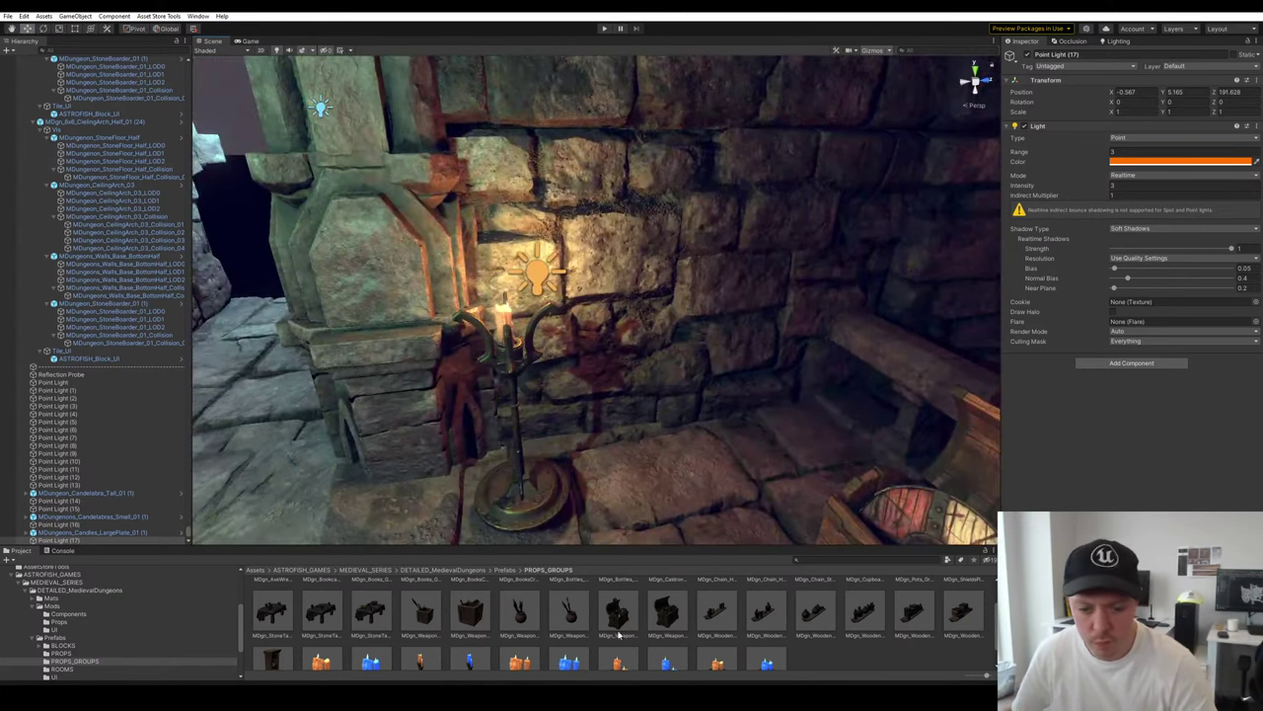
scroll(517, 599, "up", 1)
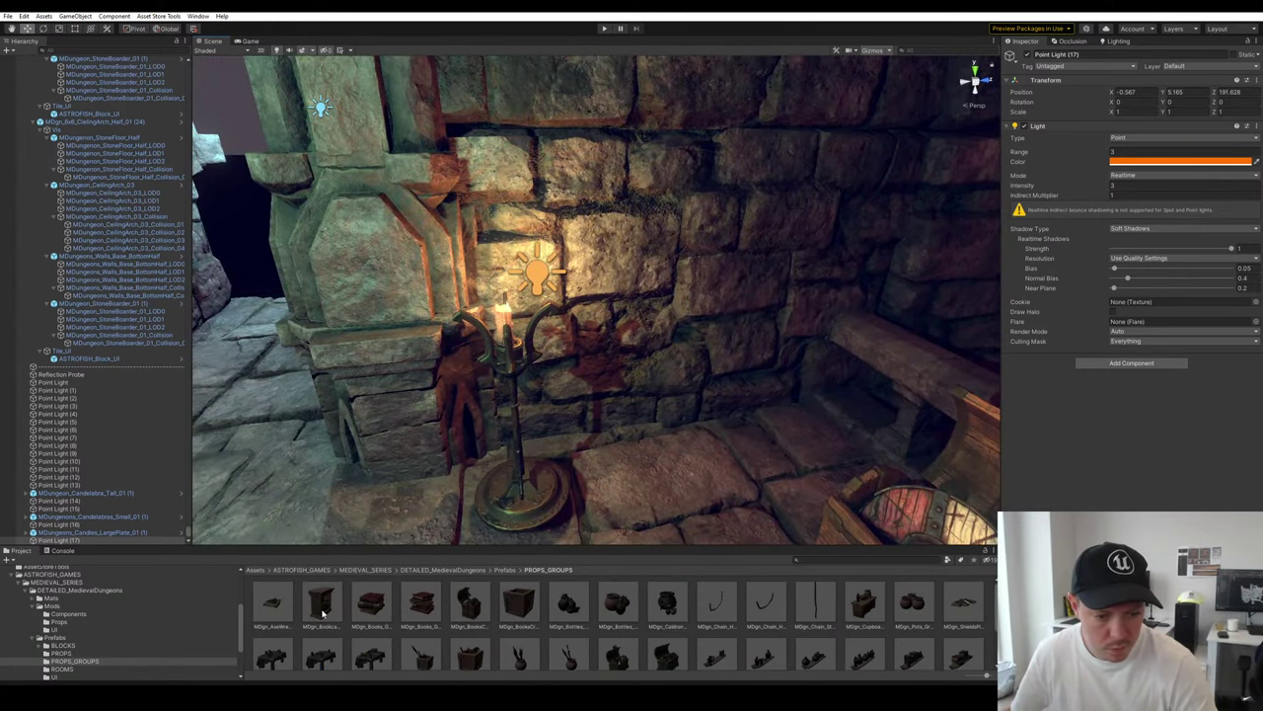
left_click_drag(729, 376, 612, 450)
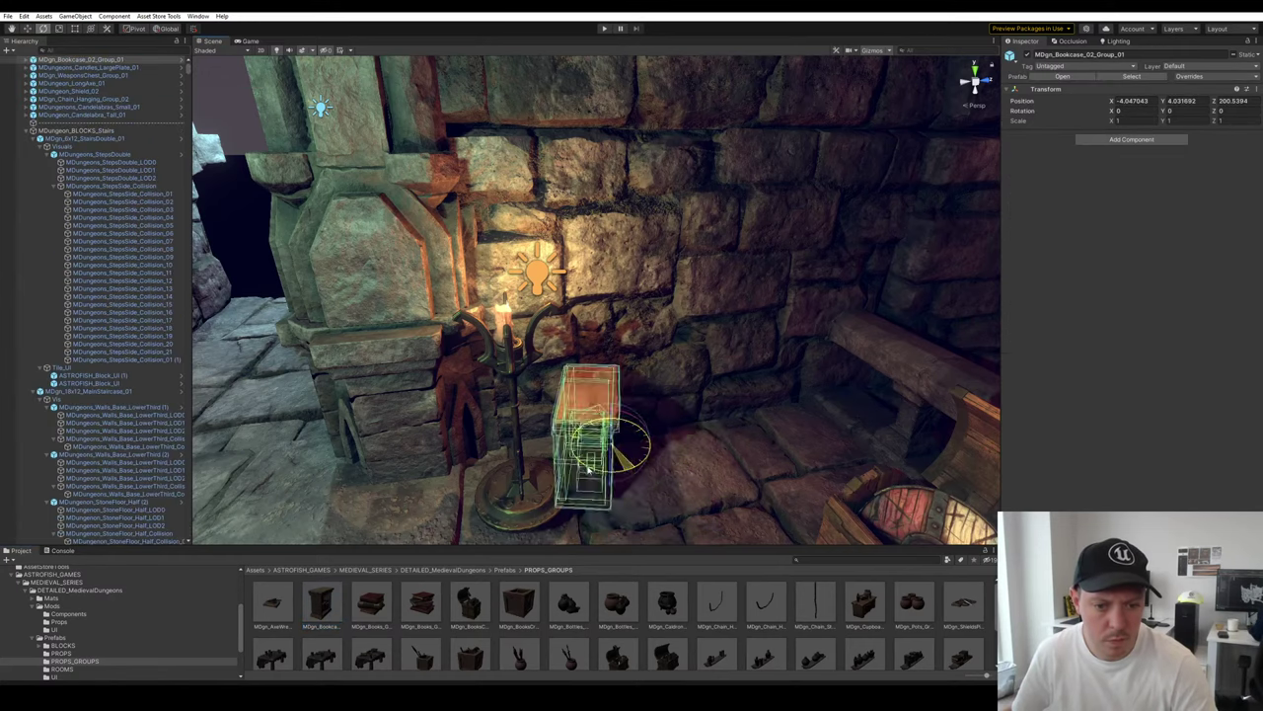
key("f")
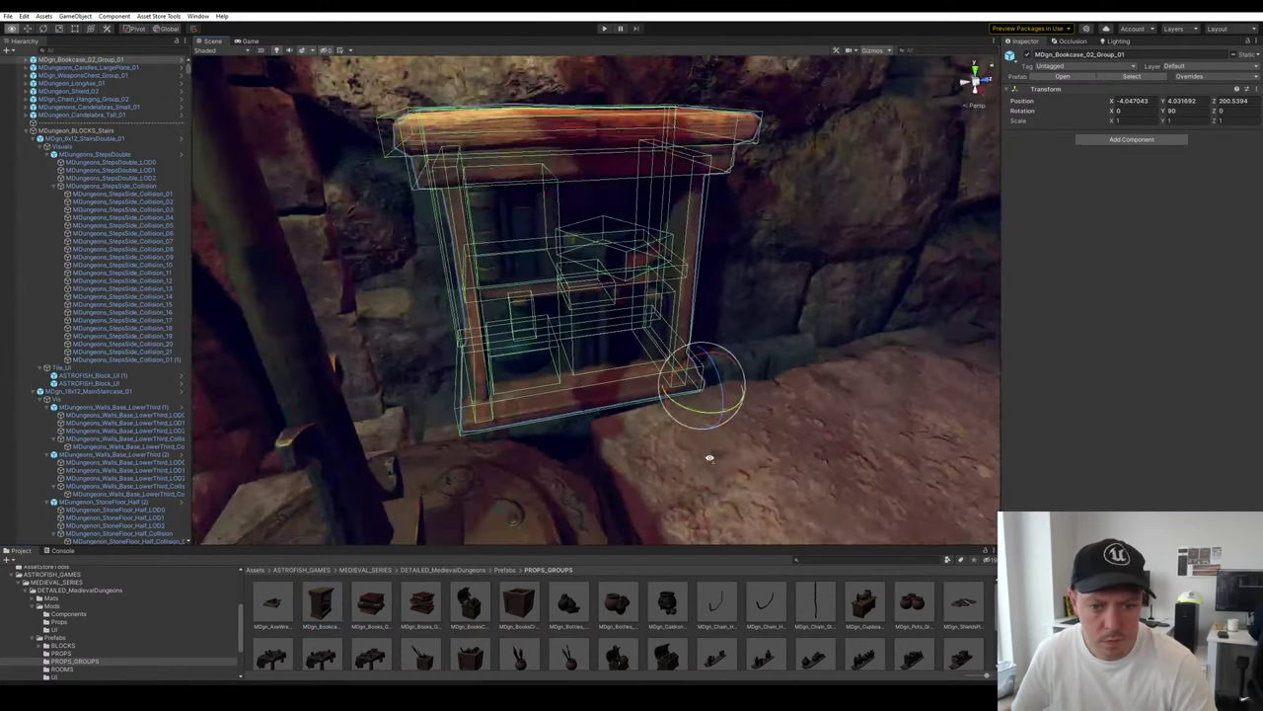
Move the small bookcase against the back wall and lower it onto the floor, at about X -3.328, Y 3.951, Z 201.003
scroll(711, 457, "down", 2)
key("w")
left_click_drag(673, 344, 731, 404)
left_click(759, 423)
scroll(759, 423, "down", 3)
scroll(671, 410, "up", 2)
left_click(639, 413)
left_click_drag(638, 413, 648, 347, "alt")
scroll(649, 347, "up", 3)
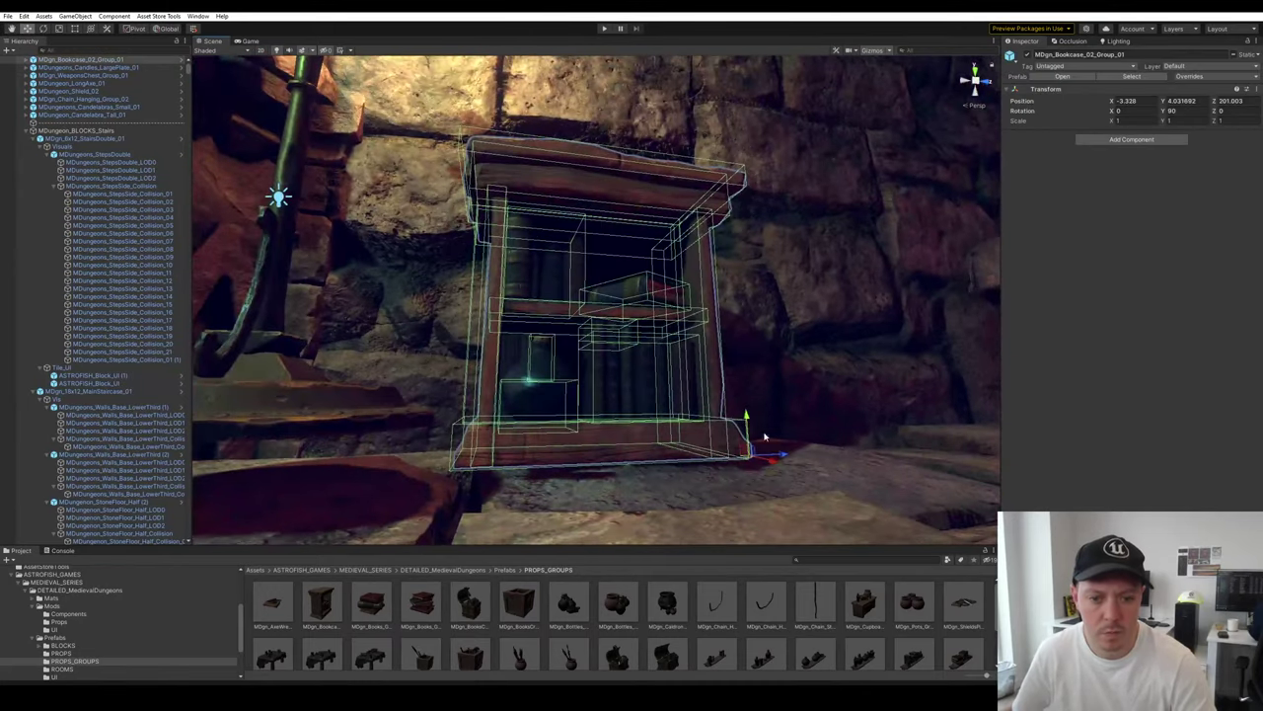
left_click_drag(747, 422, 748, 444)
Place the MDungeon_Bookcase_01_Group_01 prefab next to the small bookcase, rotated 105° about Y, at about X -3.539, Z 201.613
key("s")
right_click_drag(779, 443, 868, 540)
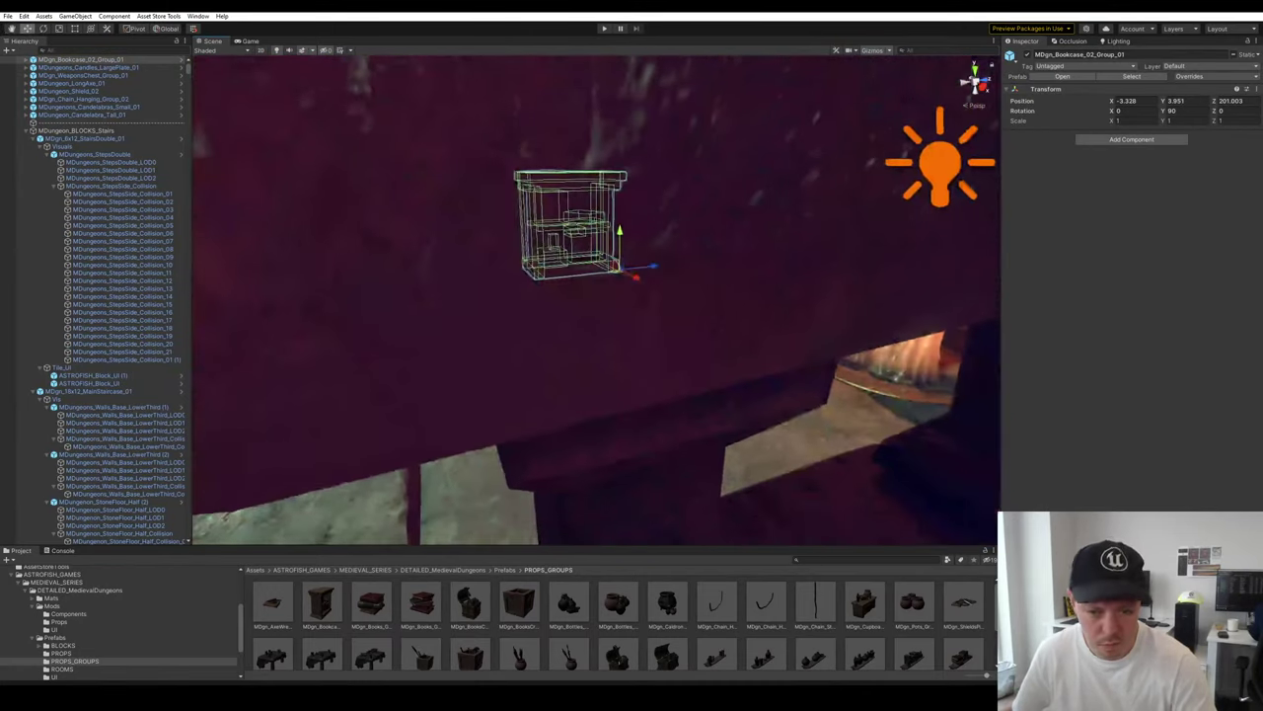
left_click_drag(783, 549, 783, 468)
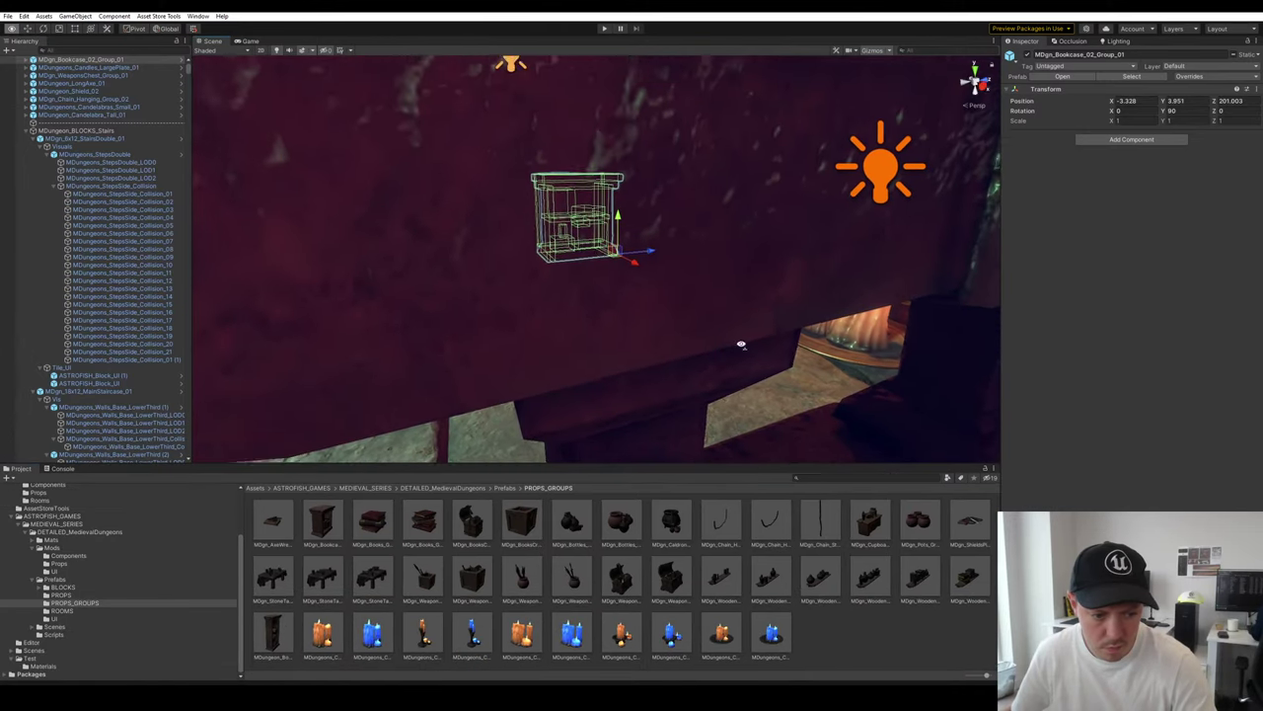
scroll(739, 341, "up", 5)
right_click_drag(739, 341, 731, 374)
left_click_drag(604, 457, 676, 306)
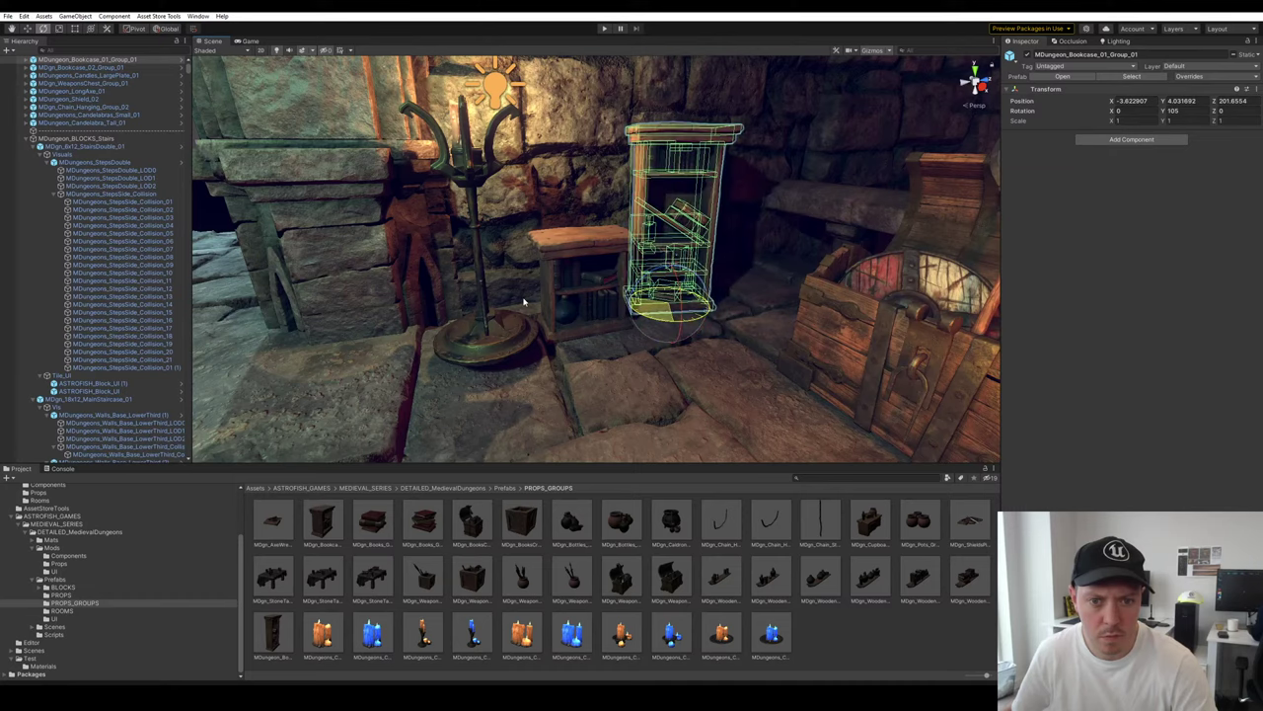
key("f")
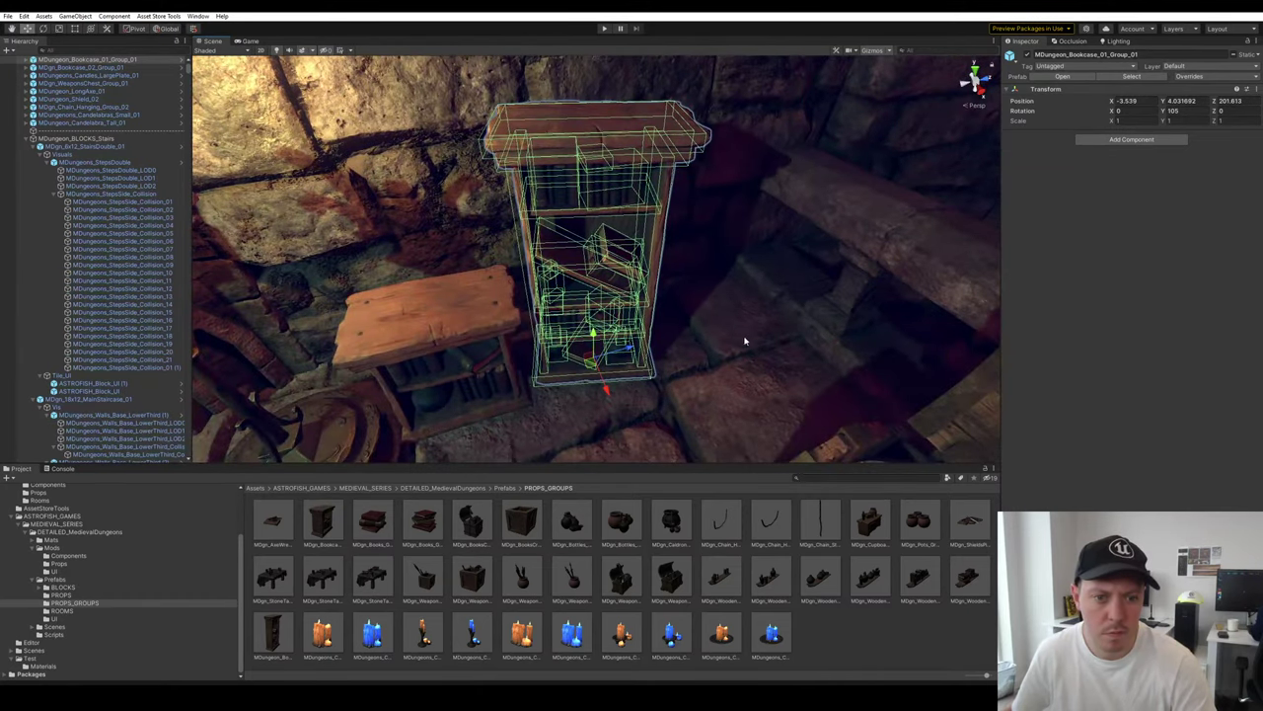
left_click(826, 327)
left_click(583, 291)
Duplicate the tall bookcase, move the copy across the landing to the other candelabra, and set its Y rotation to 90°
key("s")
right_click_drag(583, 291, 752, 284)
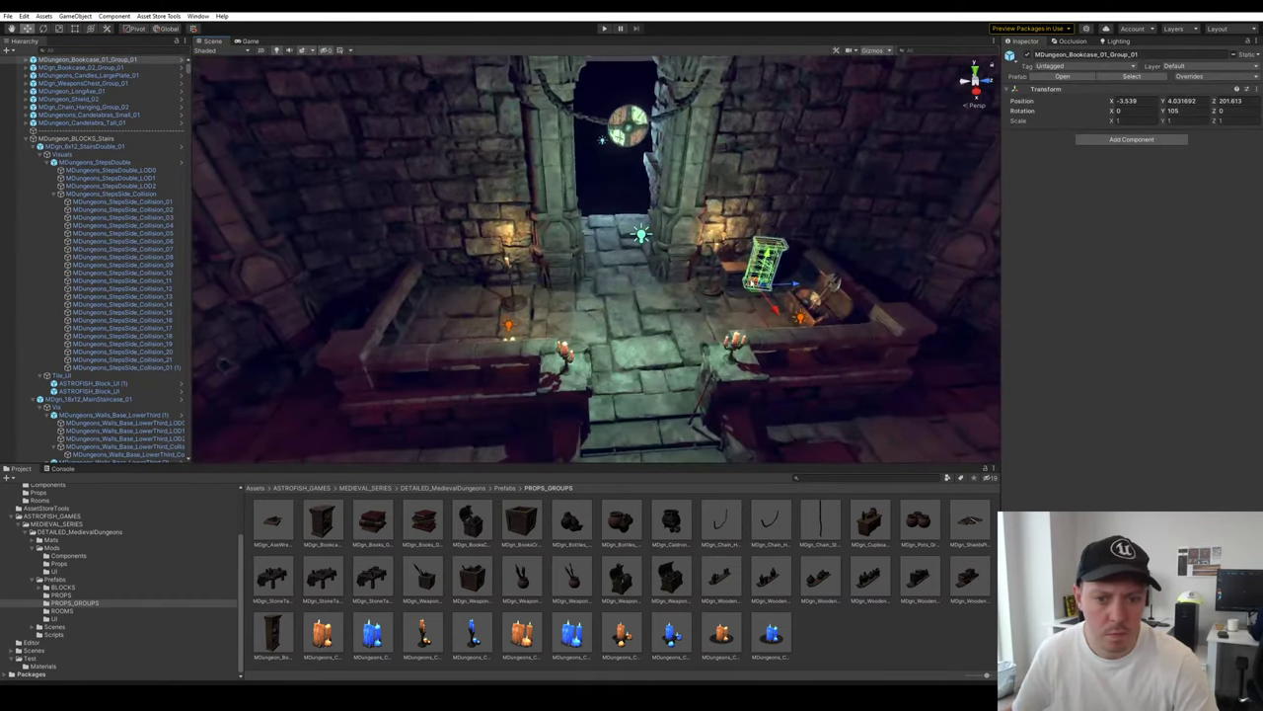
left_click(757, 293)
key("f")
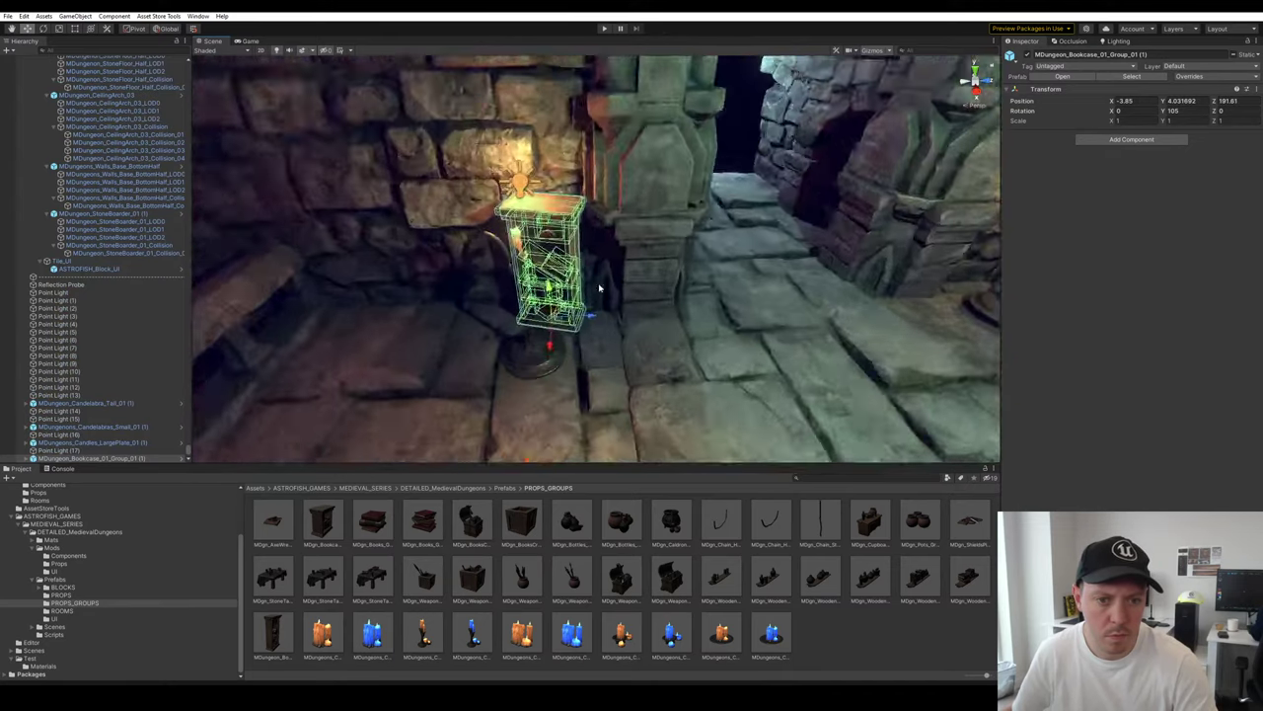
key("e")
left_click_drag(622, 366, 643, 364, "ctrl")
right_click_drag(644, 363, 642, 331)
Move the copied bookcase along the back wall into the corner and put a duplicate beside it at about X -3.874, Z 190.26
key("s")
key("w")
left_click_drag(865, 312, 805, 298)
key("ctrl+d")
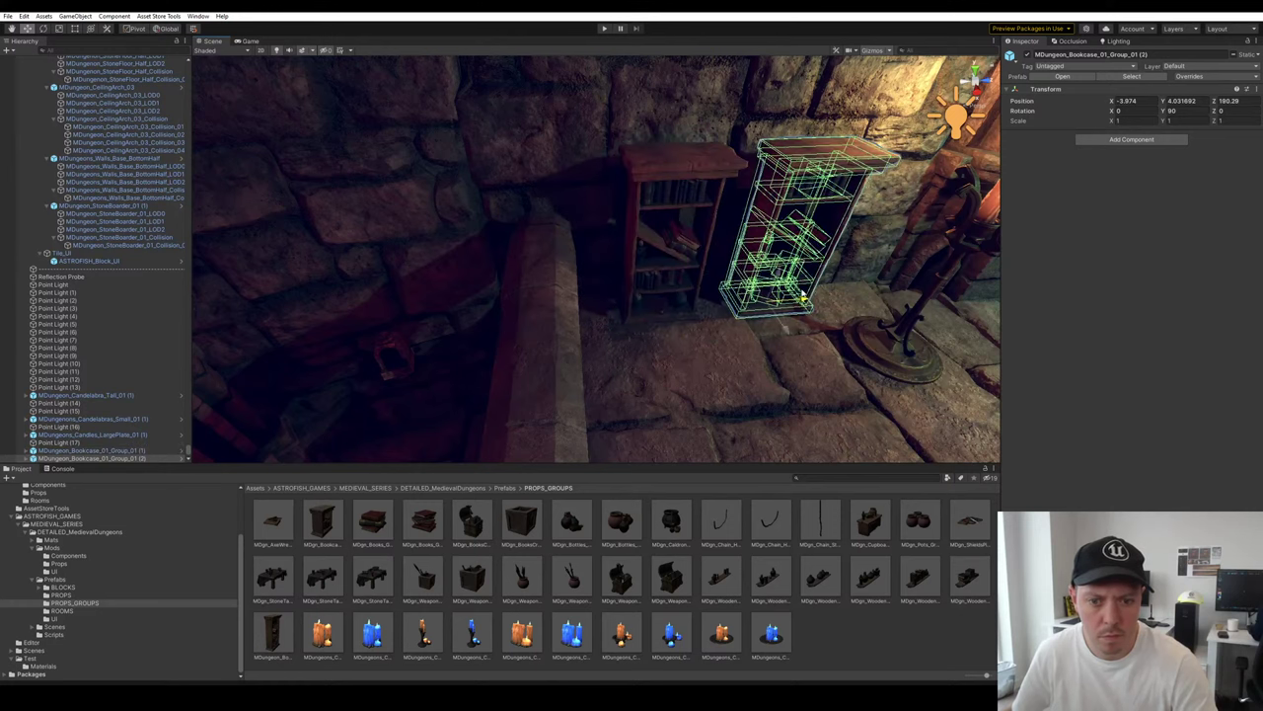
left_click(835, 329)
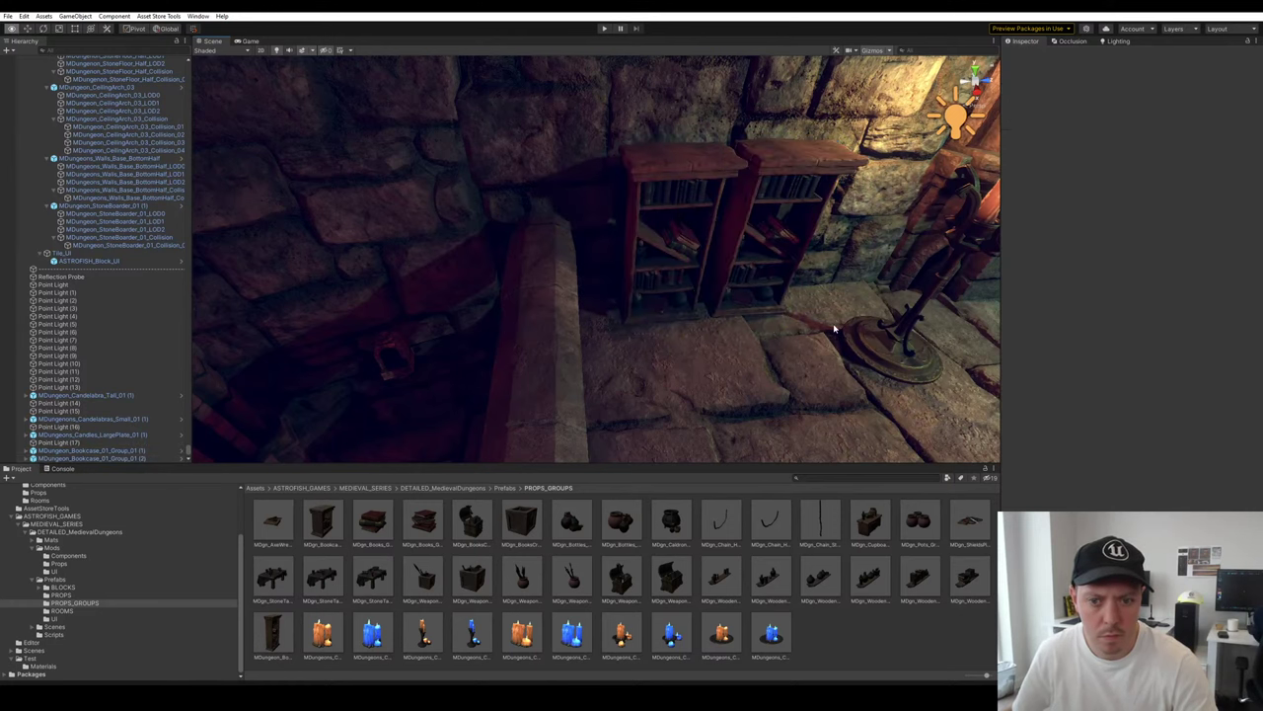
Duplicate the orange point light above the candle plate and move the copy near the two bookcases, at about X -2.58, Z 188.22
right_click_drag(835, 330, 817, 236)
key("s")
left_click(793, 236)
key("s")
right_click_drag(414, 237, 753, 259)
left_click(758, 259)
key("ctrl+d")
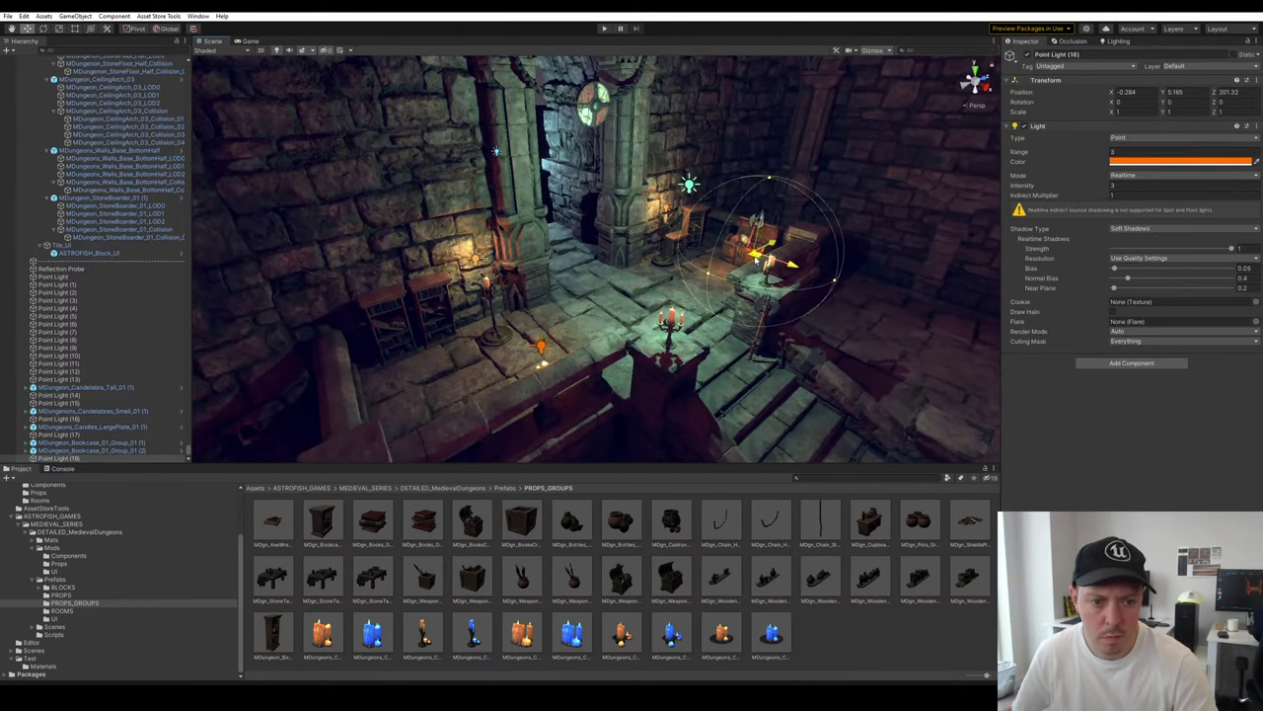
left_click_drag(758, 258, 386, 357)
right_click_drag(521, 353, 426, 258)
key("w")
key("d")
key("s")
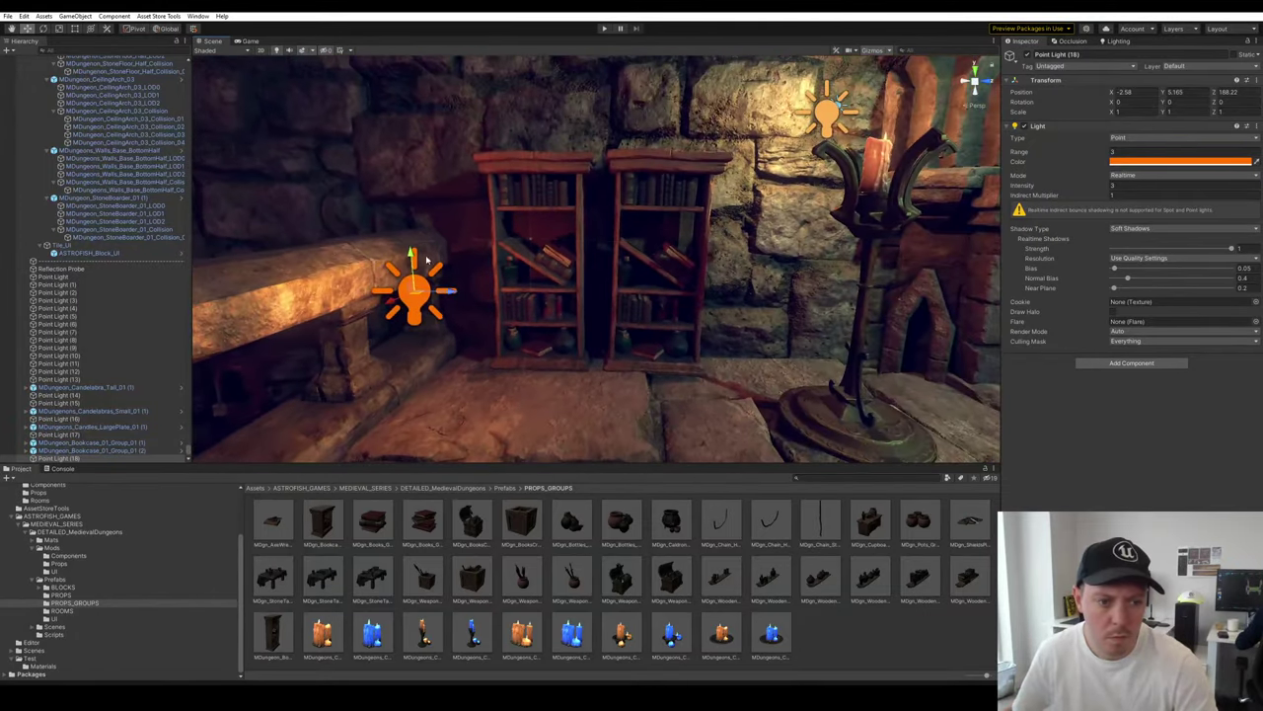
Add another MDungeons_Candles_LargePlate_01 on the floor by the corner bookcases, at Y 4.024, scaled down uniformly to about 0.518
left_click_drag(722, 636, 451, 398)
right_click_drag(451, 398, 575, 398)
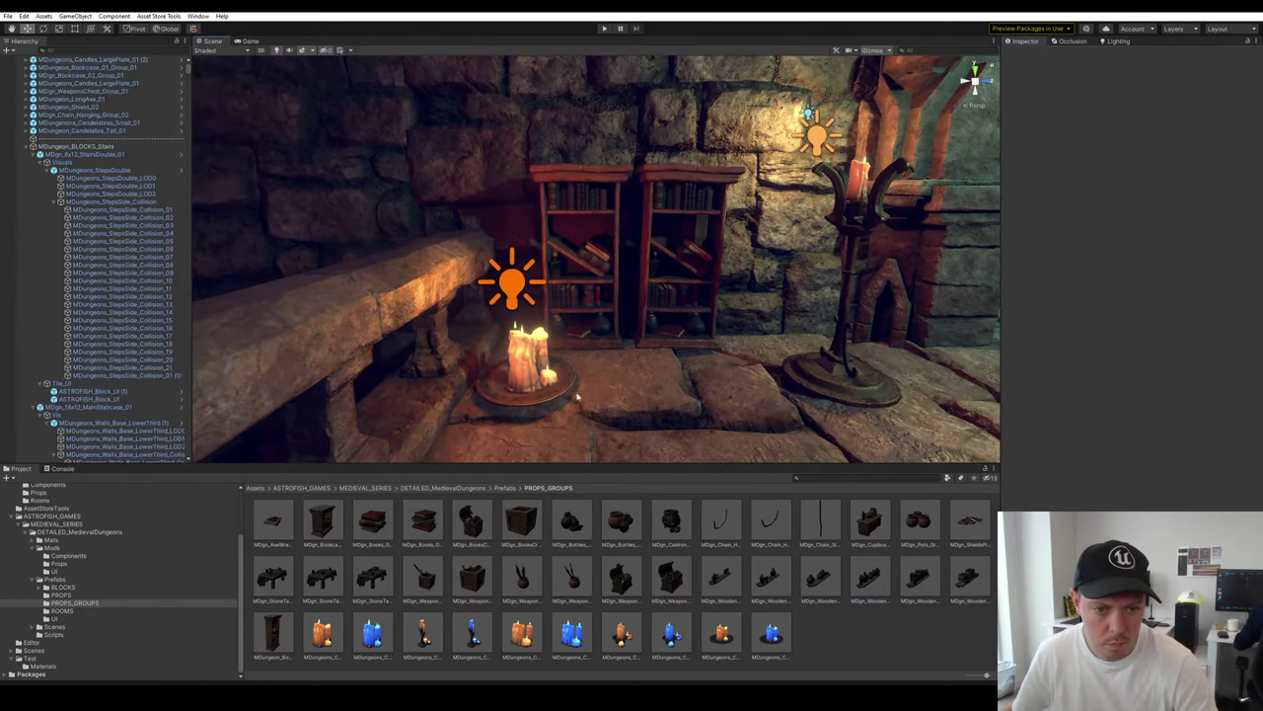
left_click(575, 398)
key("f")
left_click_drag(578, 393, 587, 338, "alt")
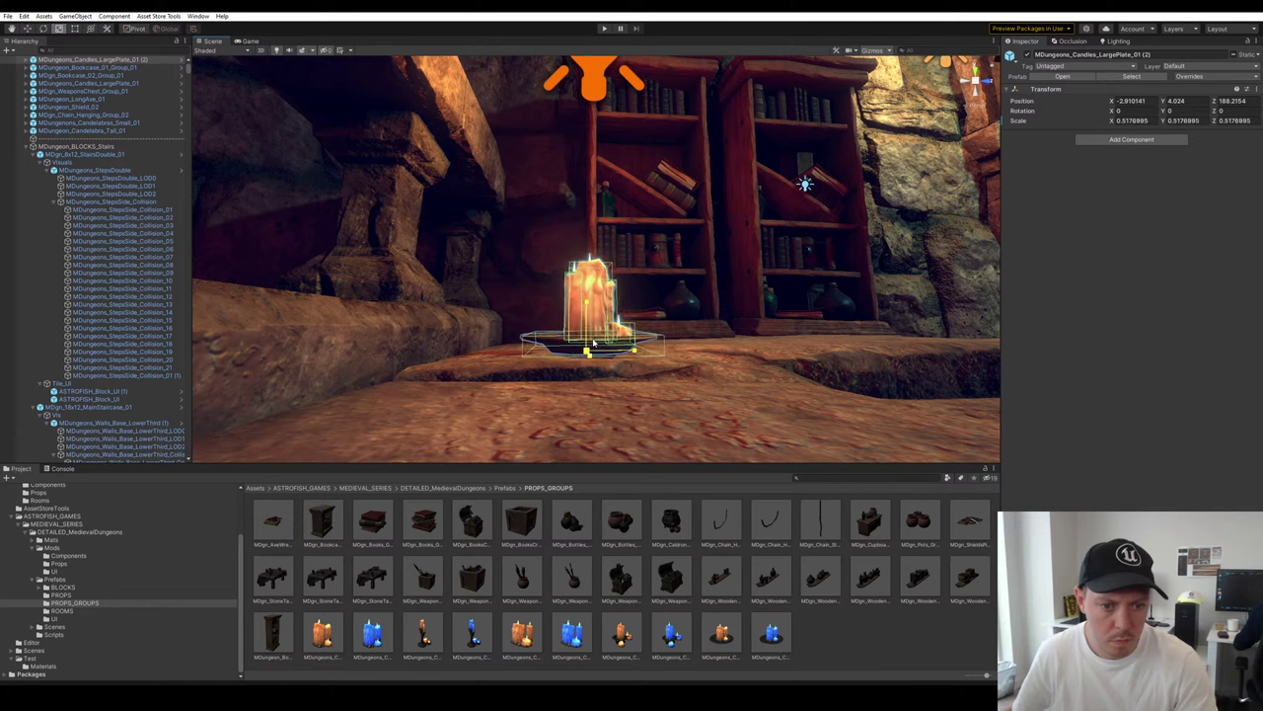
left_click(548, 345)
Move the corner point light above the small candle plate, to about X -3.169, Y 5.165, Z 188.003
right_click_drag(549, 344, 640, 508)
left_click(610, 308)
left_click_drag(606, 296, 607, 266)
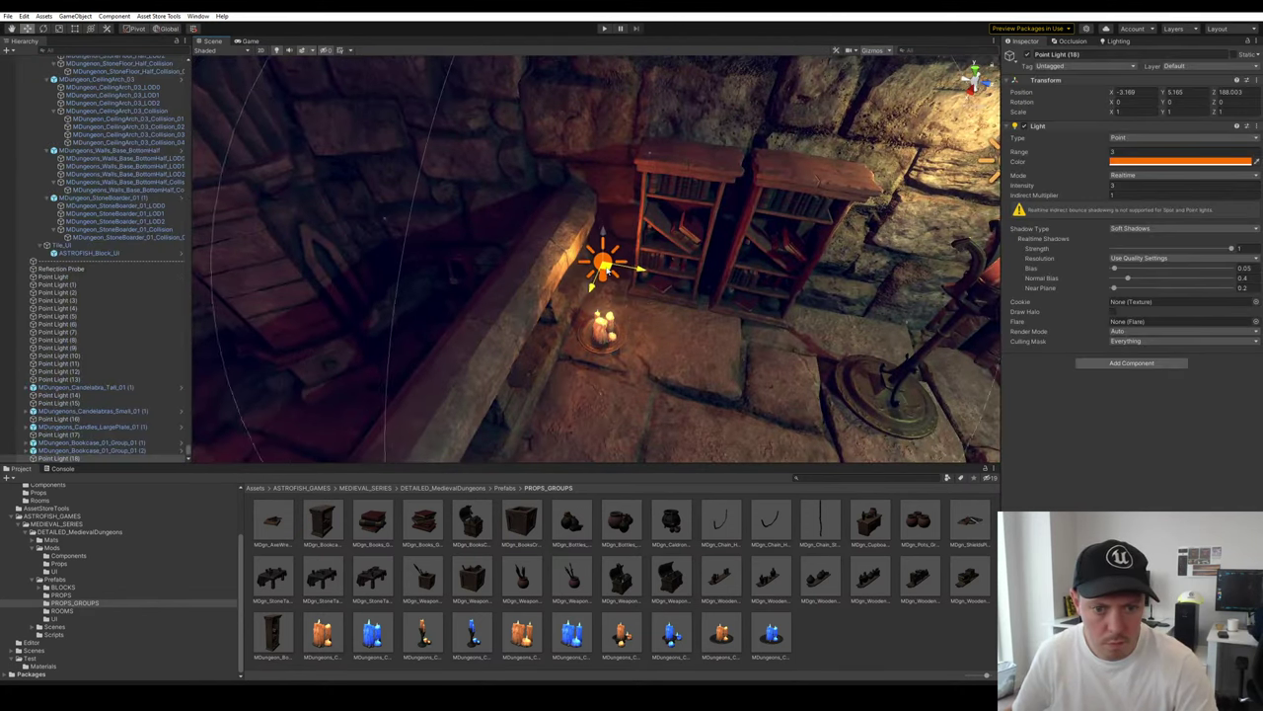
left_click(691, 346)
Place the MDgn_Books_Group_02 stack on the floor against the bookcase nearest the candelabra
right_click_drag(691, 346, 582, 365)
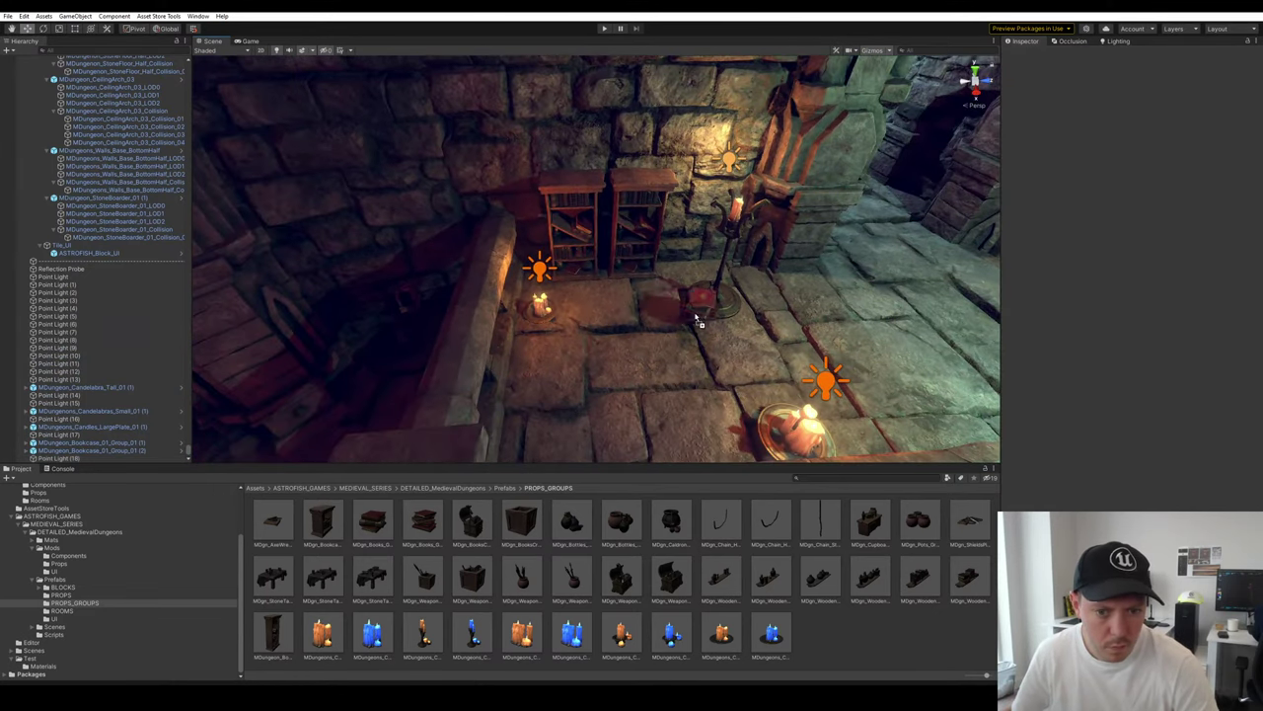
left_click(660, 285)
key("f")
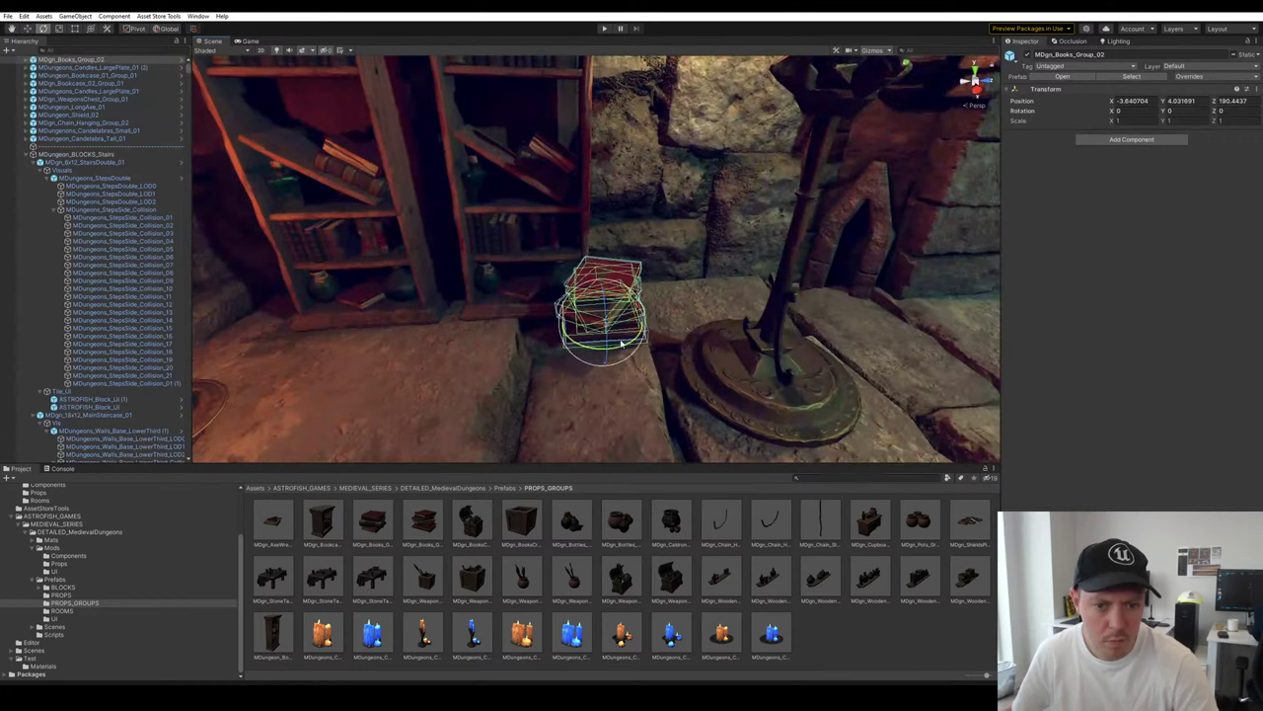
left_click_drag(563, 345, 634, 305, "alt")
key("w")
mouse_move(597, 231)
left_mouse_down()
mouse_move(597, 253)
mouse_move(626, 283)
mouse_move(615, 246)
left_mouse_up()
left_click(789, 309)
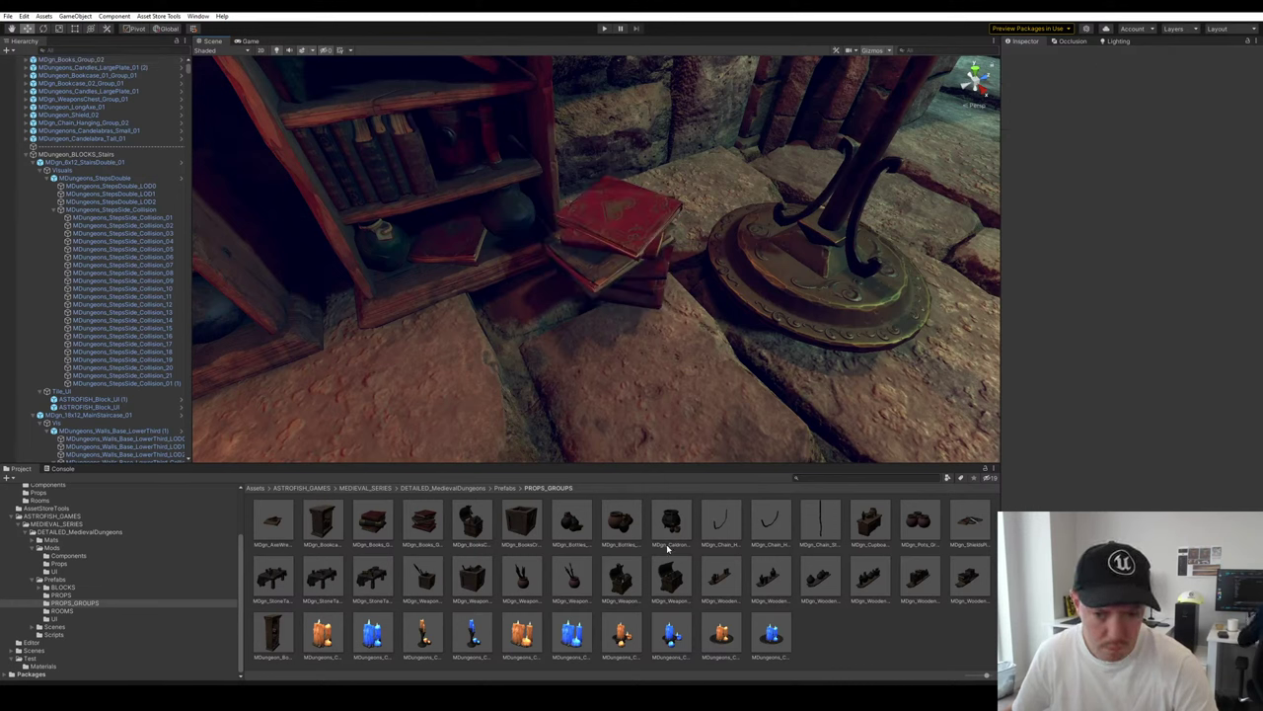
Place MDgn_Bottles_Group_02 against the wall behind the candelabra, rotated 150° about Y, at about X -4.013, Y 3.929, Z 191.612
left_click_drag(625, 524, 700, 240)
key("f")
scroll(645, 290, "down", 5)
key("e")
key("w")
key("f")
left_click_drag(722, 345, 661, 280, "alt")
left_click_drag(592, 261, 488, 367)
right_click_drag(549, 326, 444, 424)
left_click_drag(618, 308, 607, 271)
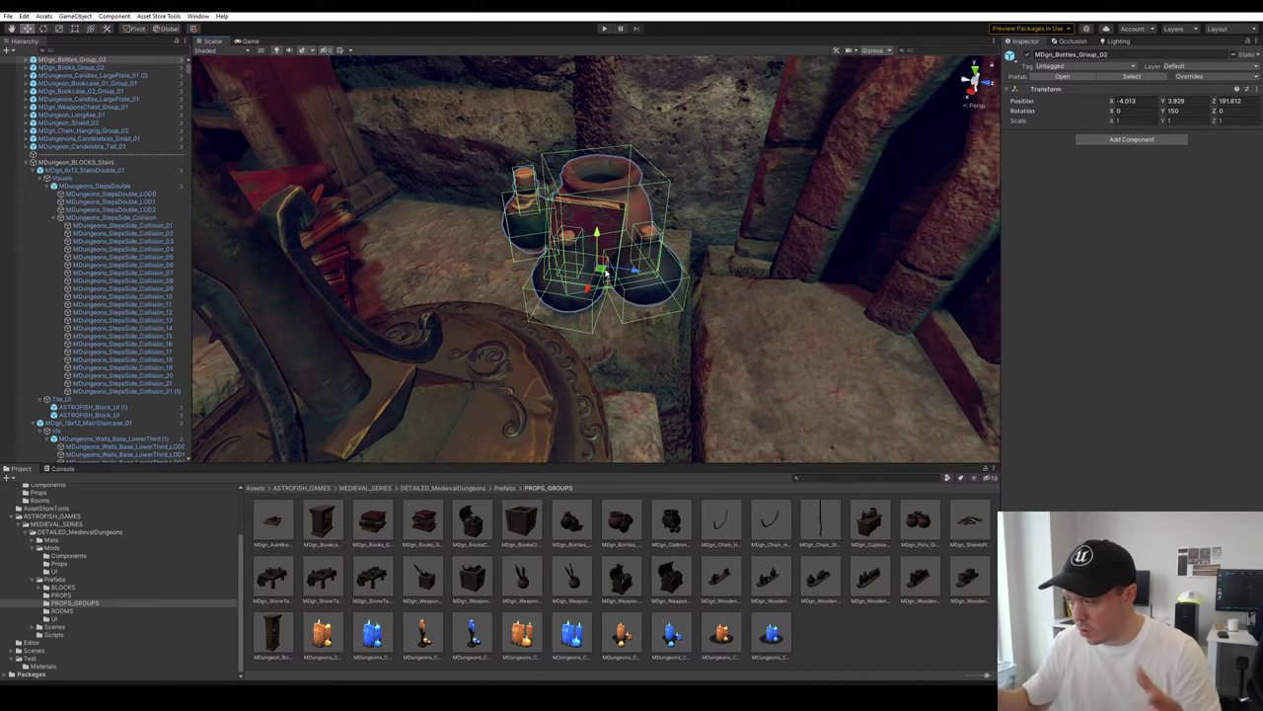
left_click(790, 290)
Place the MDgn_BooksChest_Group_01 prefab on the floor beside the stone balustrade, near the small candle plate
key("s")
right_click_drag(829, 291, 613, 353)
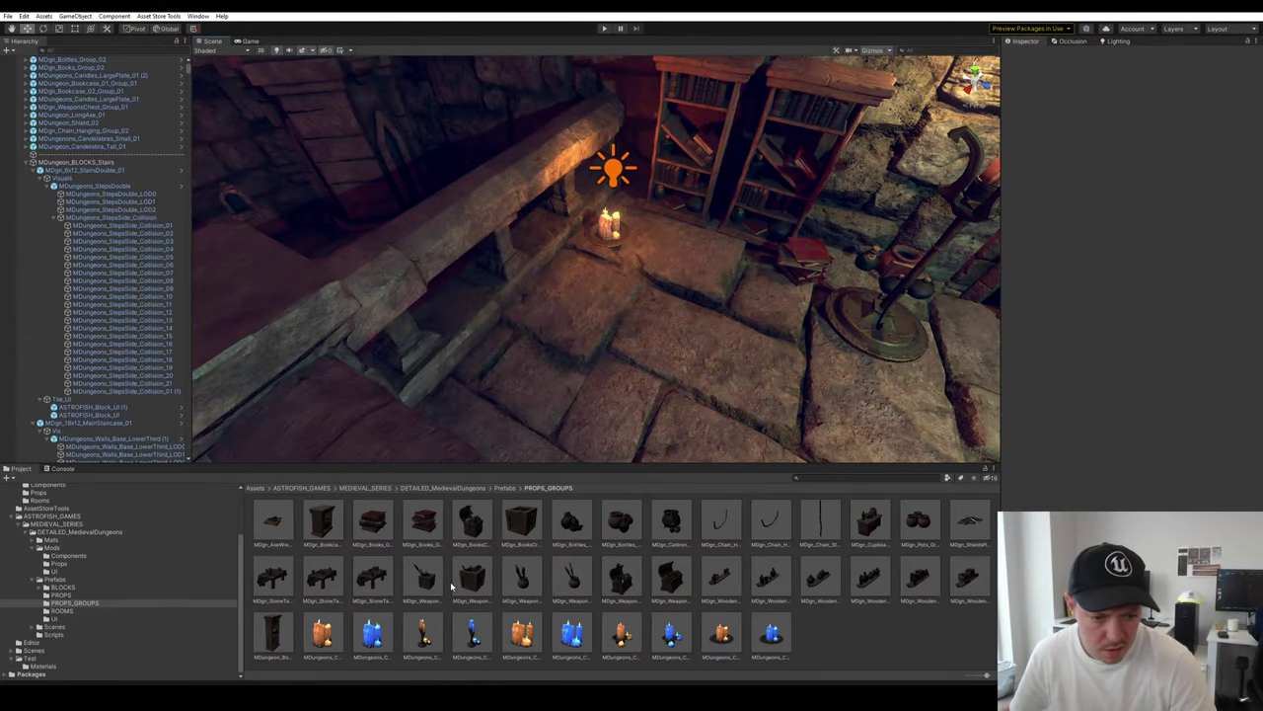
left_click_drag(481, 540, 607, 309)
right_click_drag(607, 309, 592, 399)
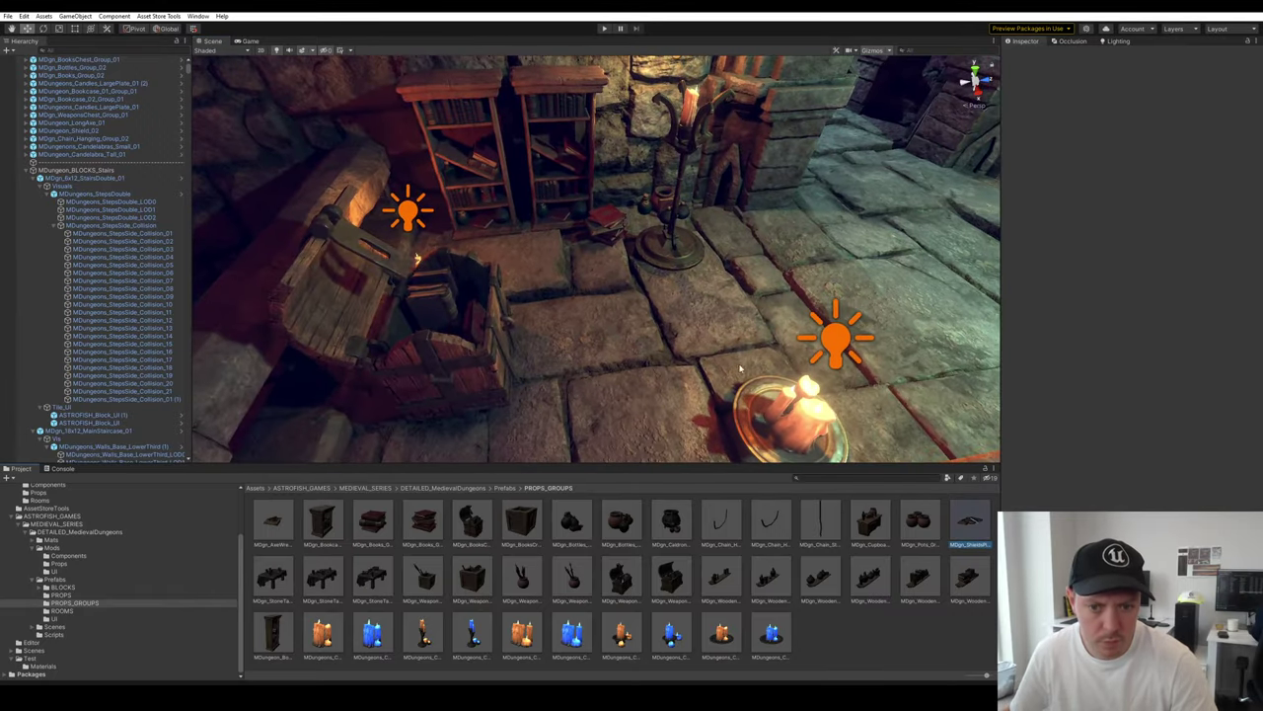
Place the MDgn_ShieldsPile_Group_01 prefab on the floor at the foot of the archway pillar, near the bookcase-side candelabra
left_click_drag(740, 368, 750, 187)
key("f")
left_click(827, 277)
scroll(730, 168, "down", 3)
right_click_drag(730, 167, 706, 207)
Place MDgn_Bottles_Group_01 at the base of the opposite archway pillar, rotated about 183.3° about Y and lowered onto the floor
right_click_drag(414, 504, 810, 505)
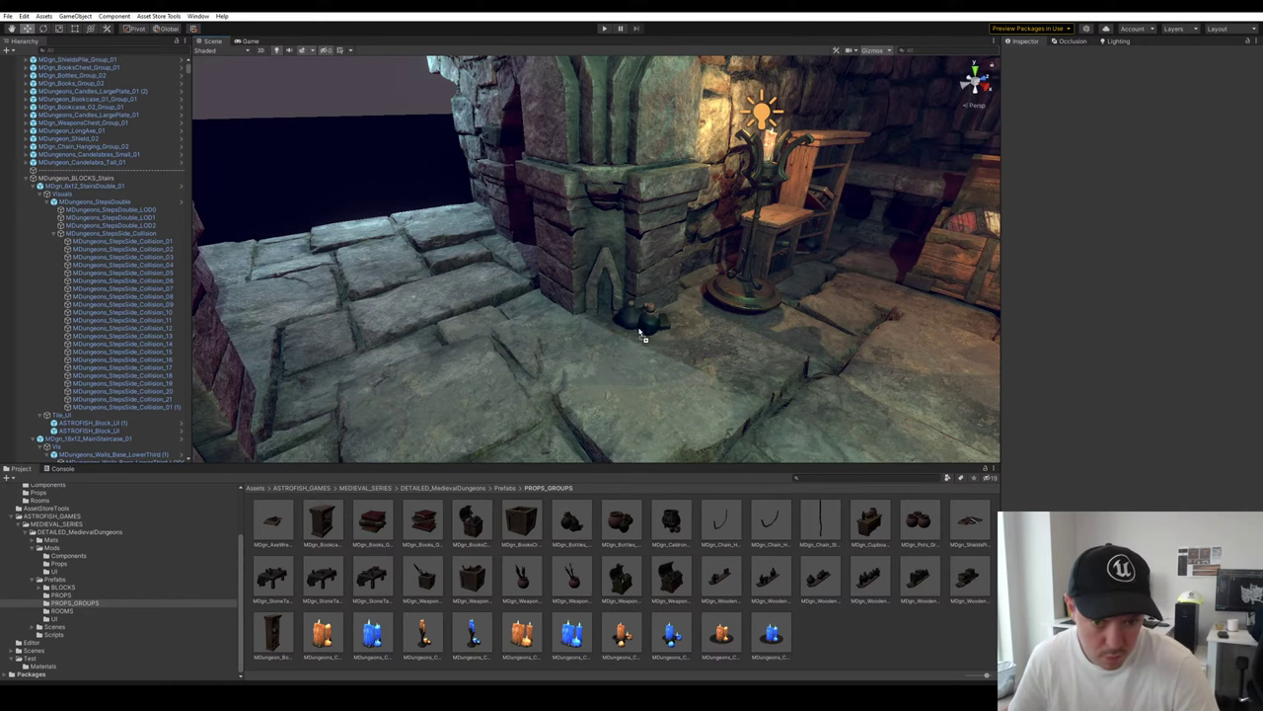
left_click_drag(615, 336, 421, 326)
key("f")
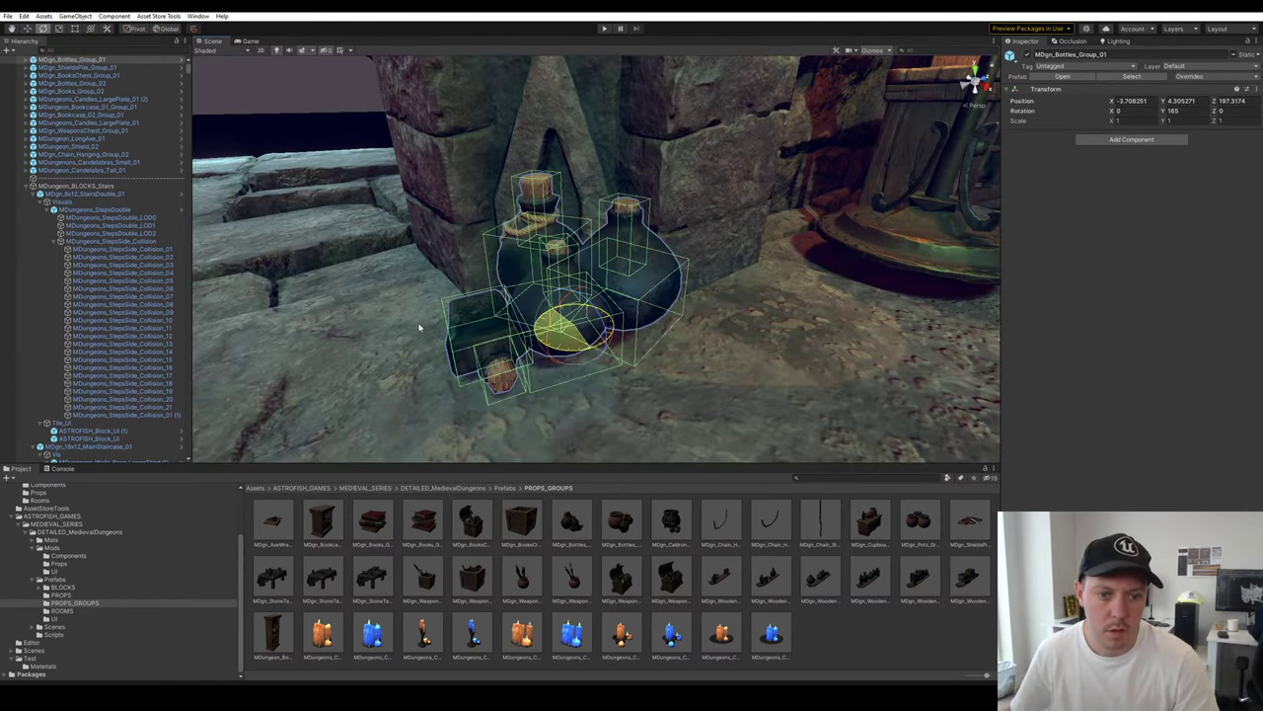
key("f")
key("w")
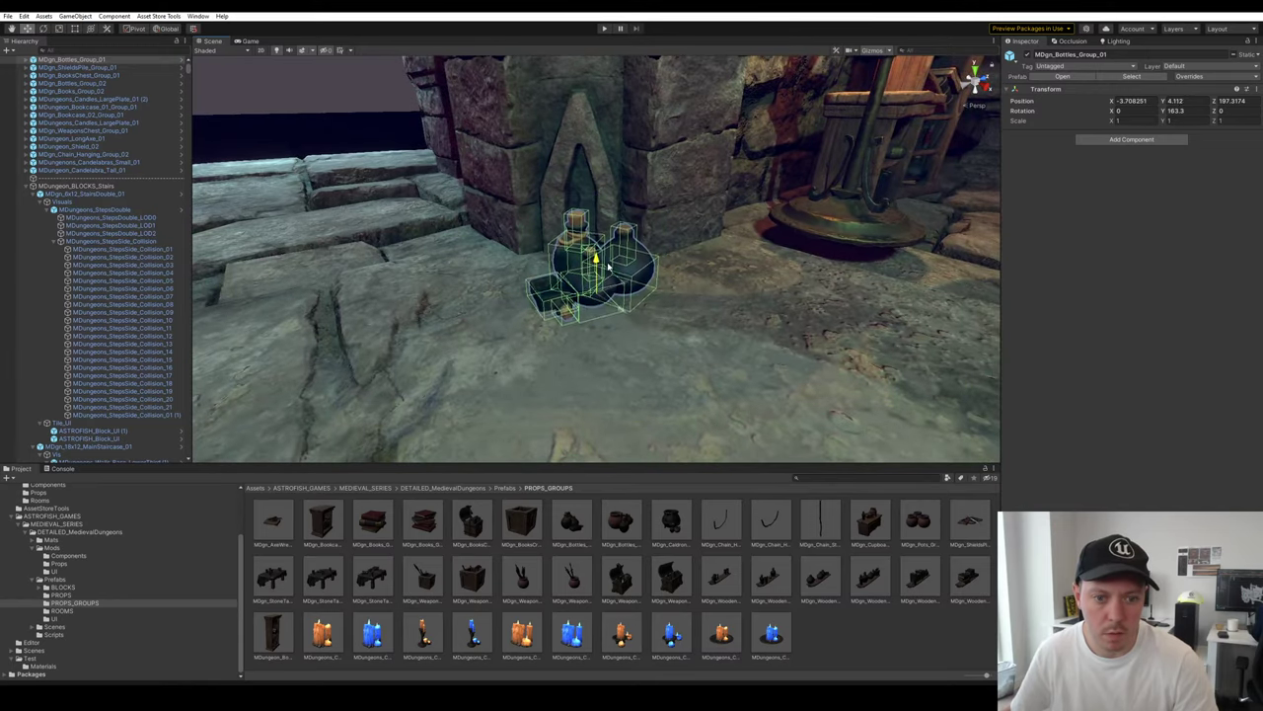
mouse_move(599, 296)
left_mouse_down()
mouse_move(622, 269)
mouse_move(612, 290)
left_mouse_up()
left_click(662, 326)
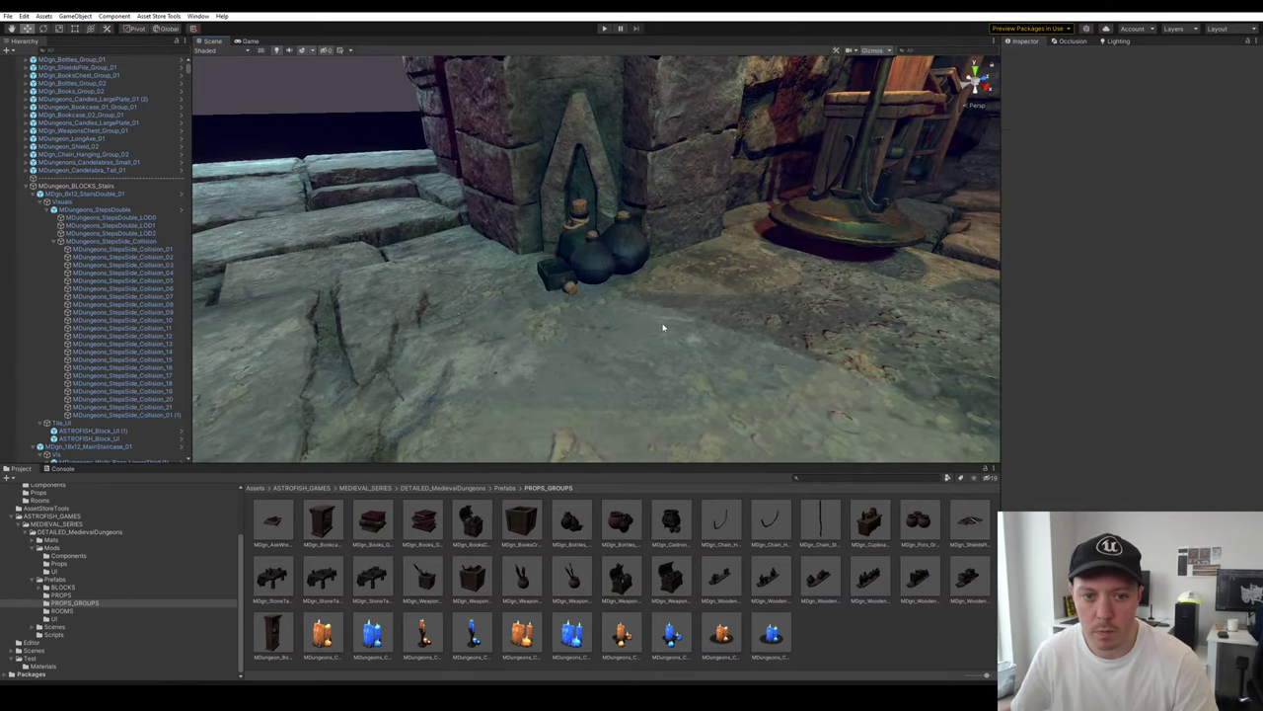
Inspect the prop arrangement on both sides of the archway and the wall above the two tall bookcases
scroll(662, 327, "down", 5)
left_click_drag(662, 327, 644, 378, "alt")
right_click_drag(644, 378, 558, 225)
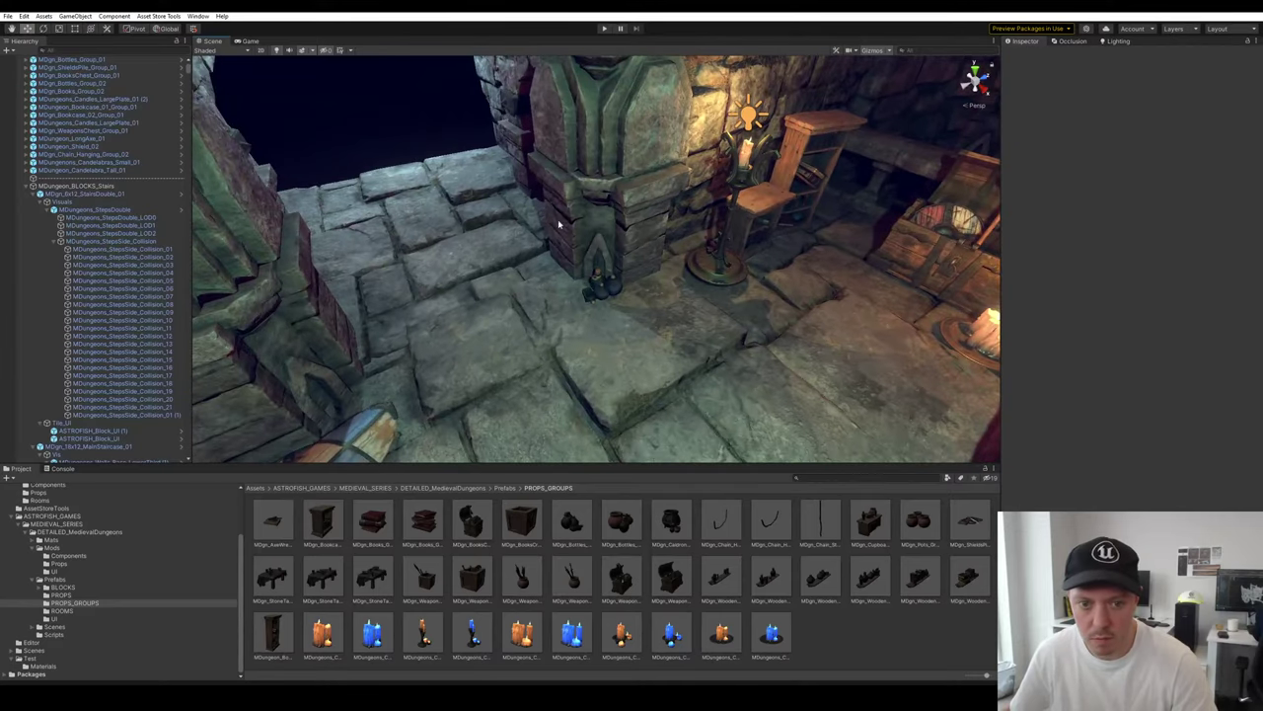
right_click_drag(632, 255, 659, 352)
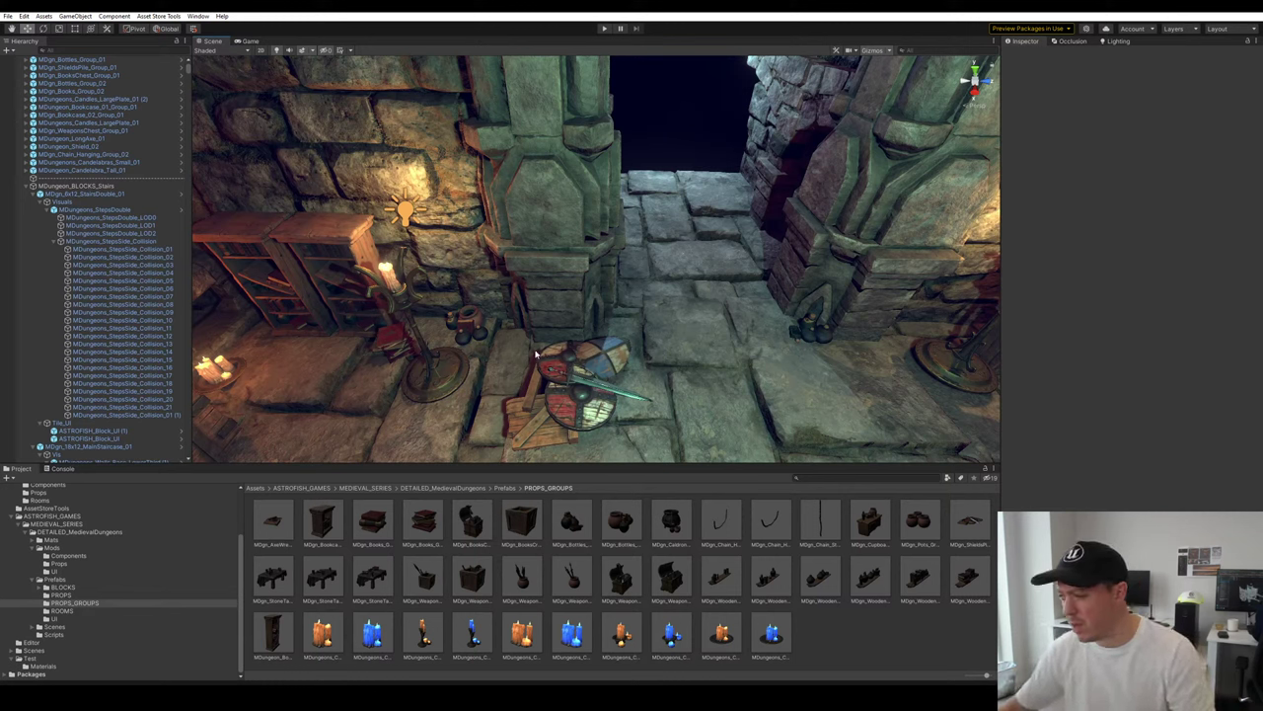
right_click_drag(783, 335, 566, 393)
right_click_drag(435, 331, 489, 326)
key("a")
right_click_drag(670, 331, 683, 219)
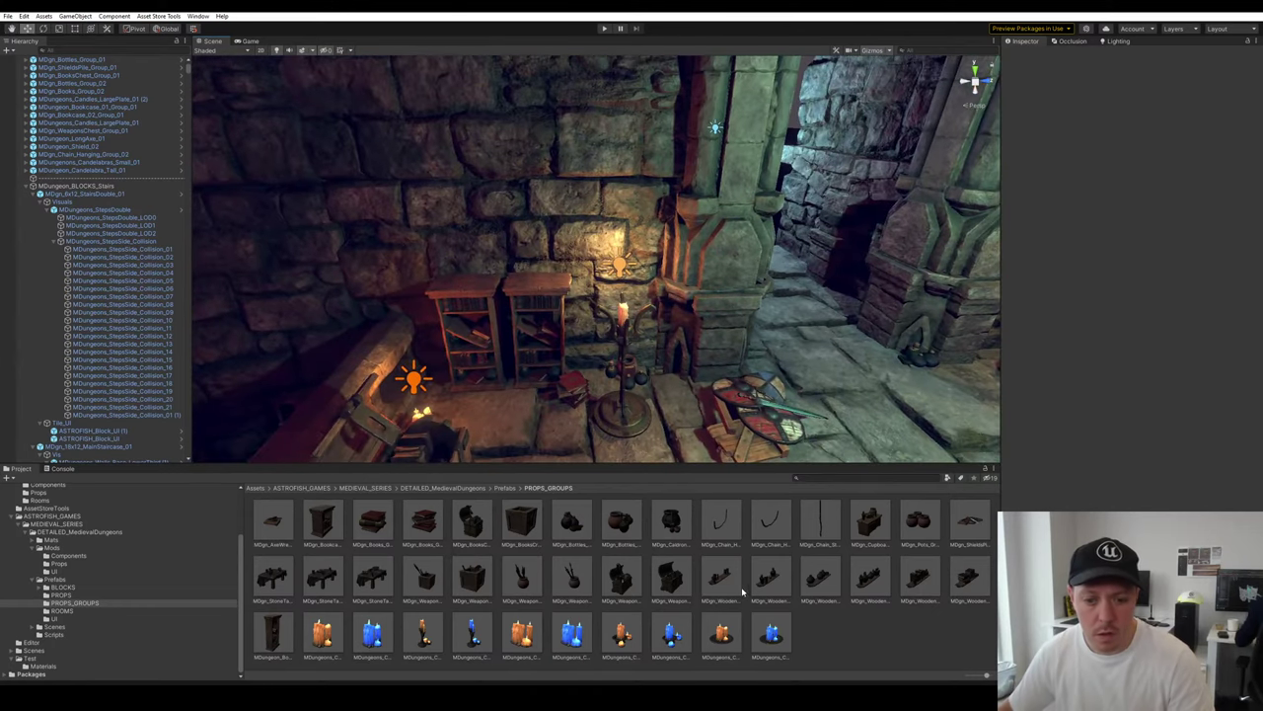
Place the MDgn_WoodenShelf_Group_01 prefab on the wall above the two bookcases, rotated 90° about Y and slid along the wall toward the archway pillar
left_click_drag(564, 285, 549, 259)
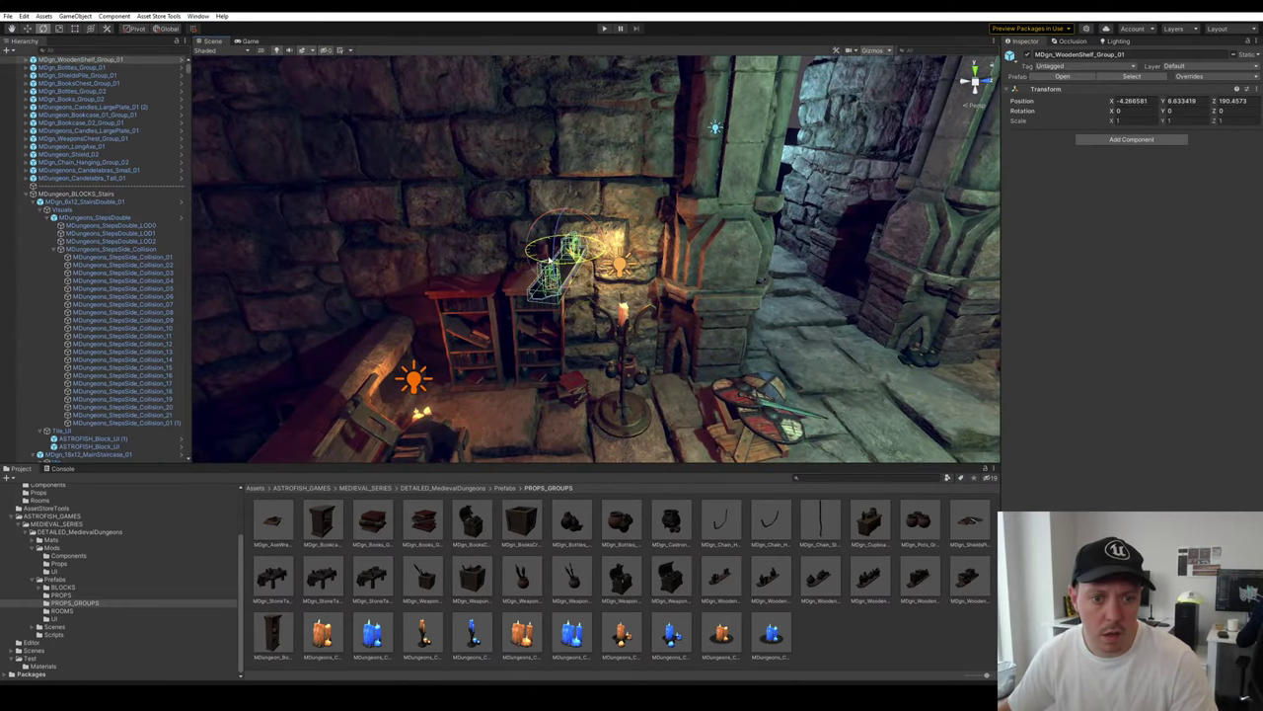
key("f")
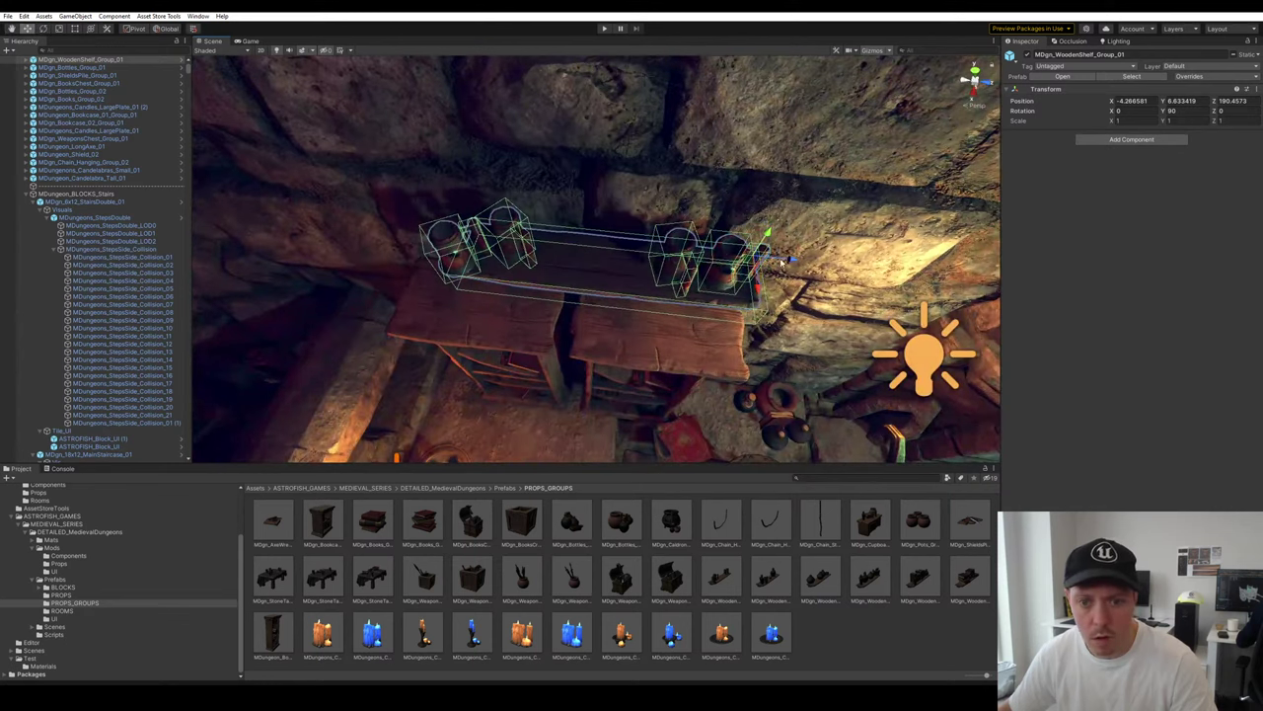
left_click(751, 258)
left_click(679, 277)
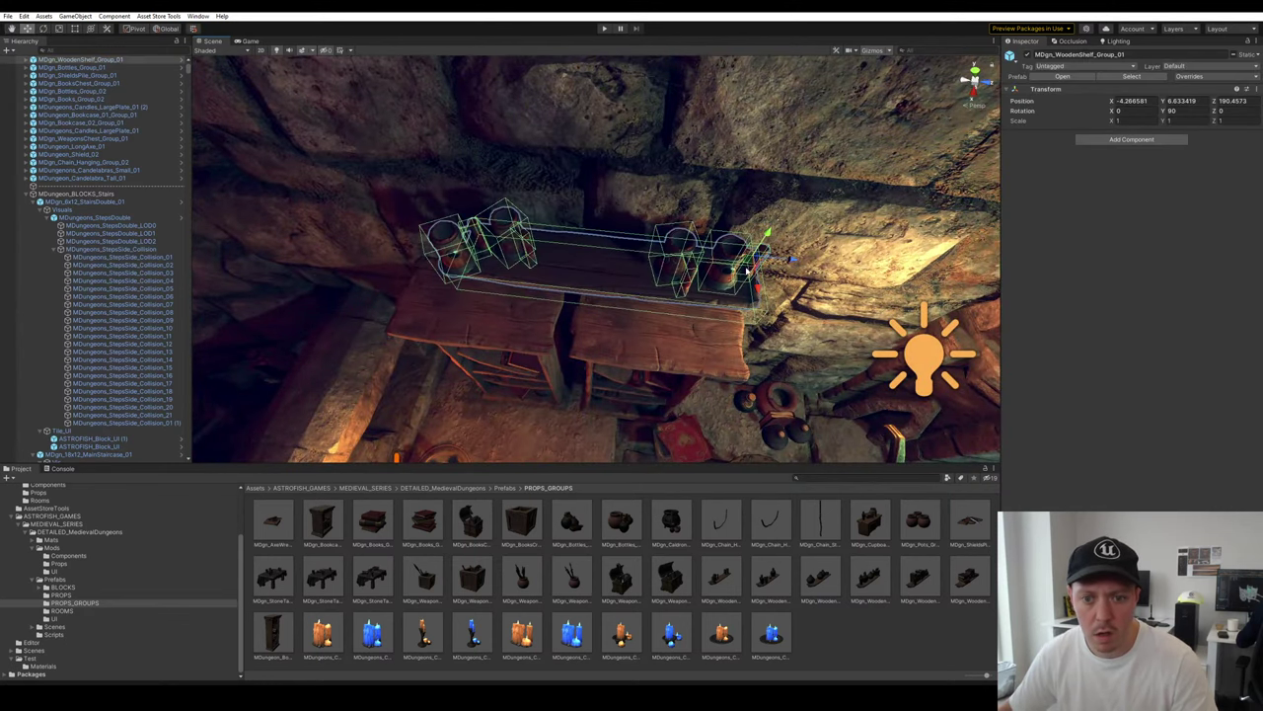
left_click_drag(746, 270, 929, 278)
left_click(716, 339)
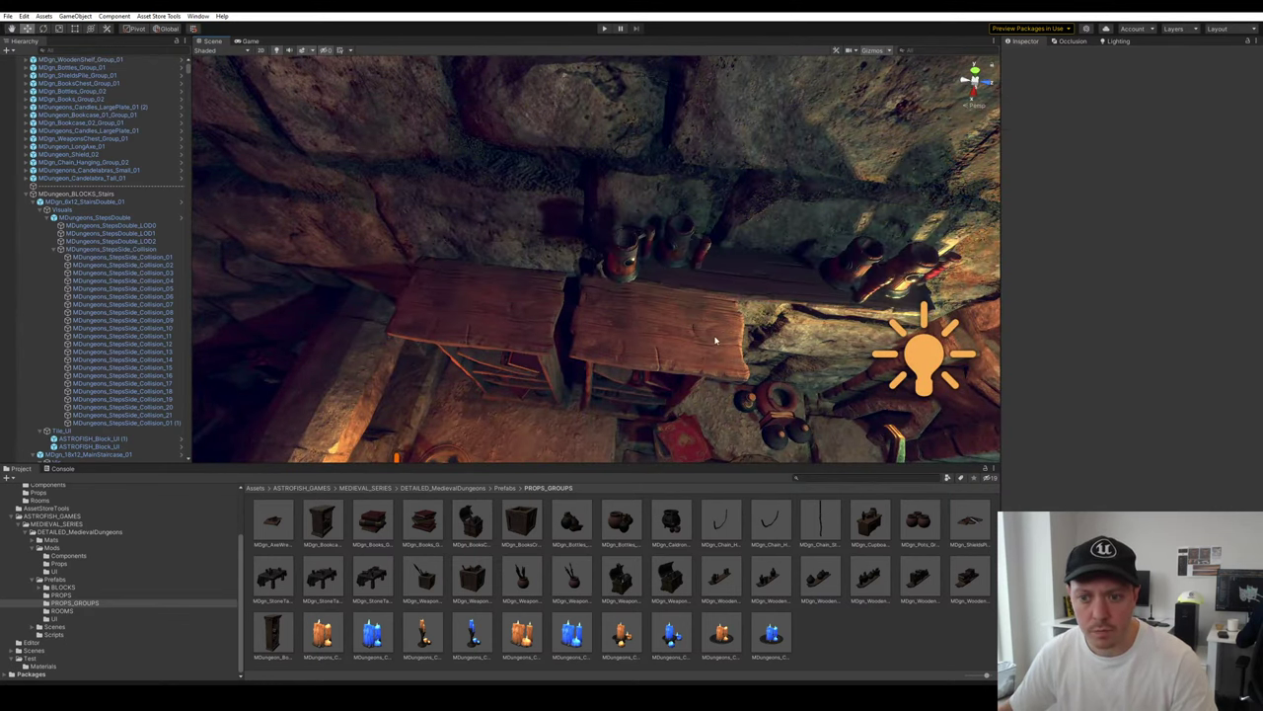
left_click_drag(716, 339, 839, 212, "alt")
scroll(674, 226, "down", 4)
left_click_drag(674, 226, 689, 300, "alt")
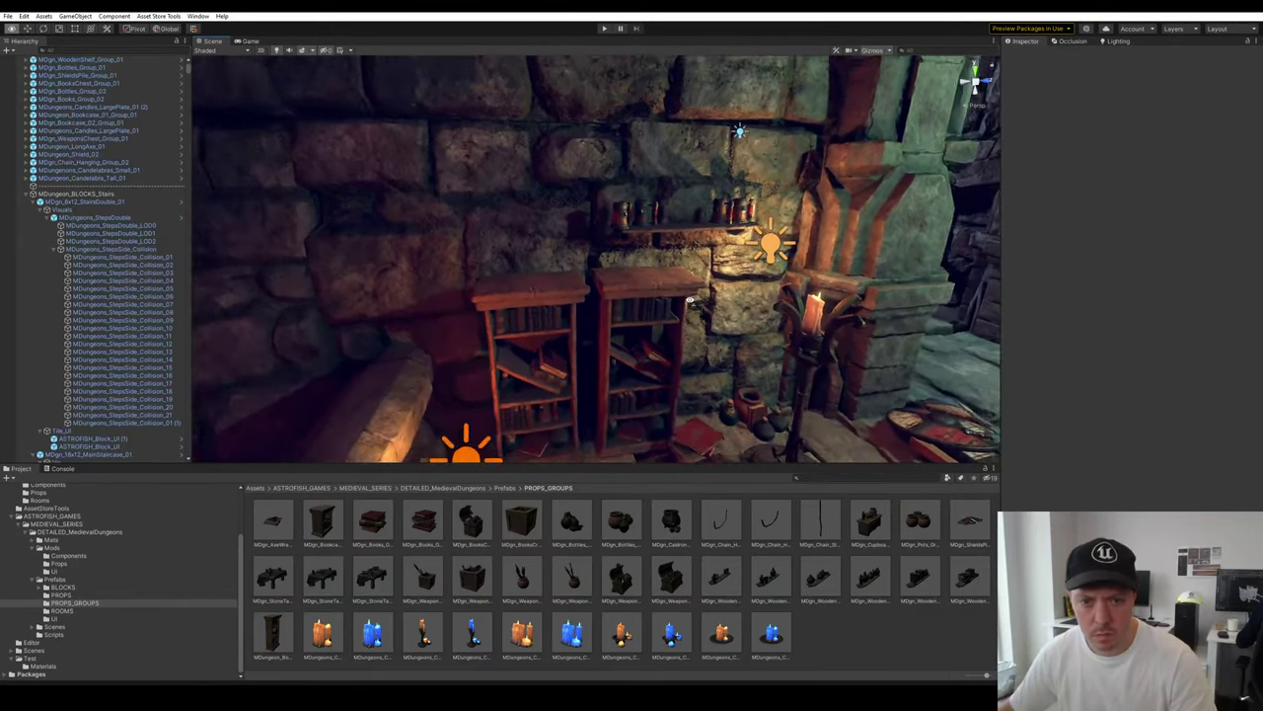
Place the MDgn_StoneTable_Group_02 prefab on the floor beside the chair, behind the balustrade opposite the shields pile
right_click_drag(690, 300, 771, 418)
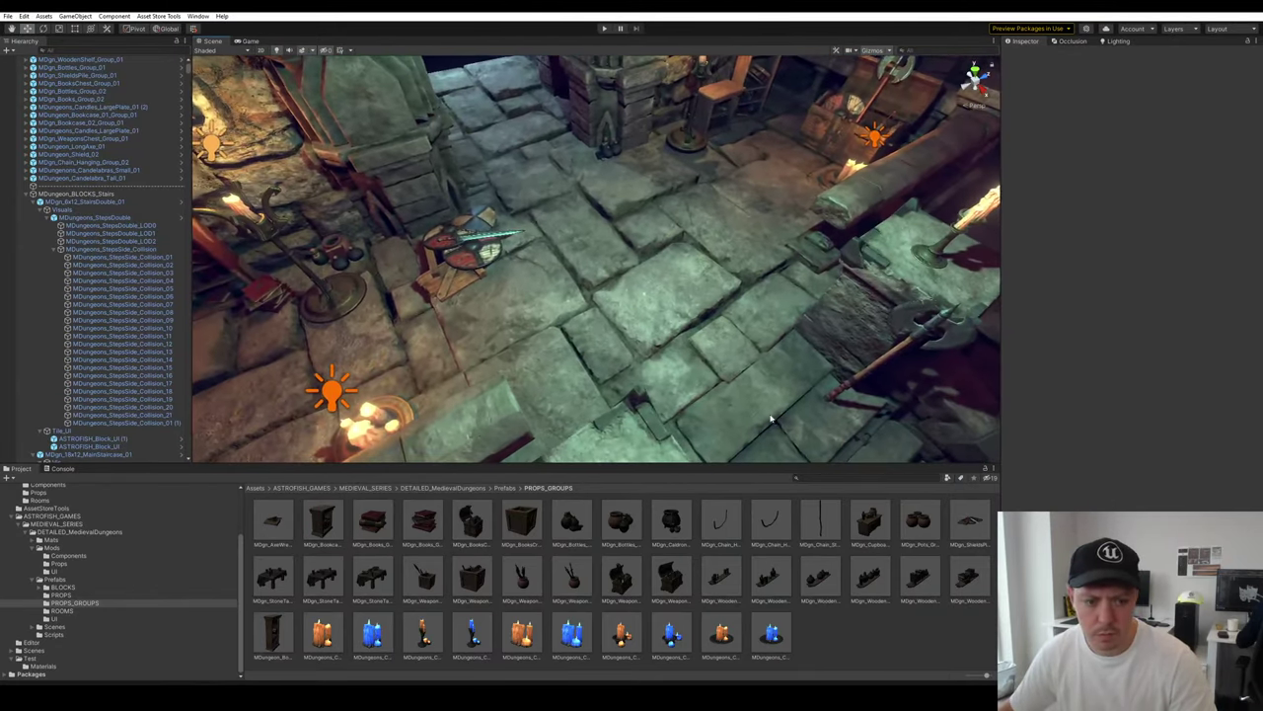
left_click_drag(751, 250, 746, 222)
left_click(678, 283)
key("w")
right_click_drag(678, 284, 877, 522)
key("s")
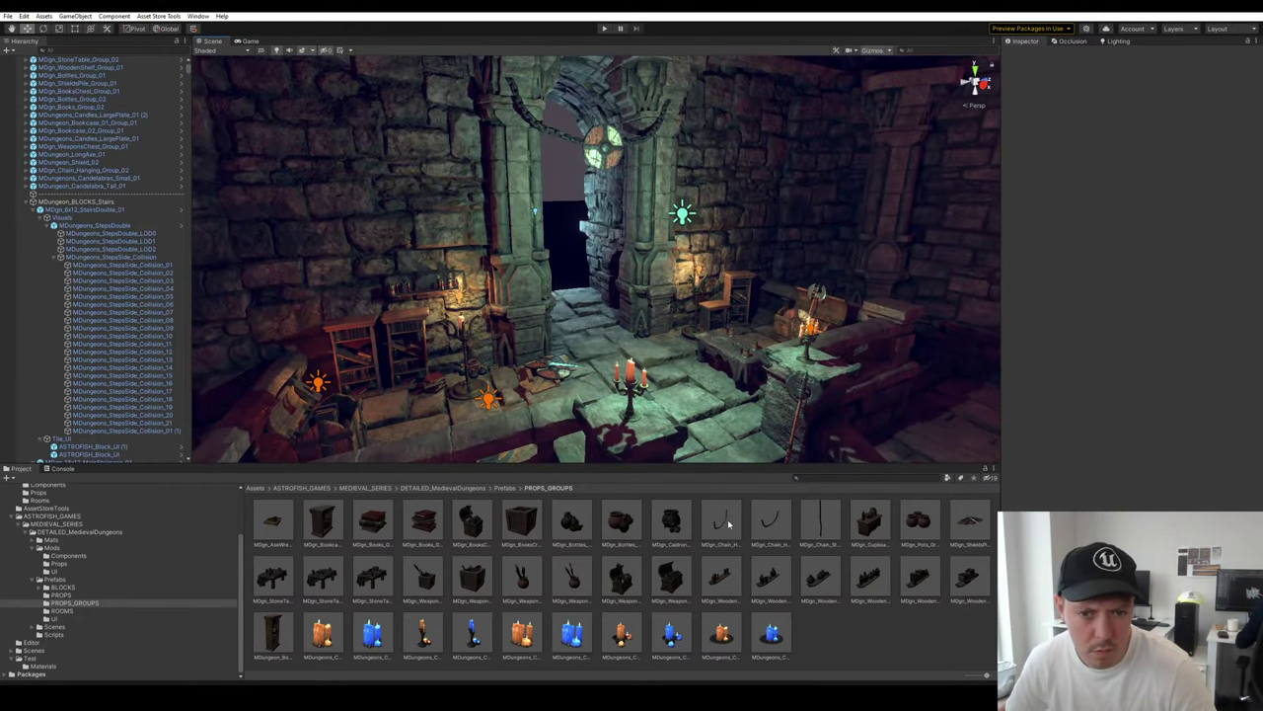
Place MDgn_Chain_Hanging_Group_01 on the archway, raised and tilted so it hangs from the pillar capital beside the round shield
left_click_drag(678, 340, 675, 326)
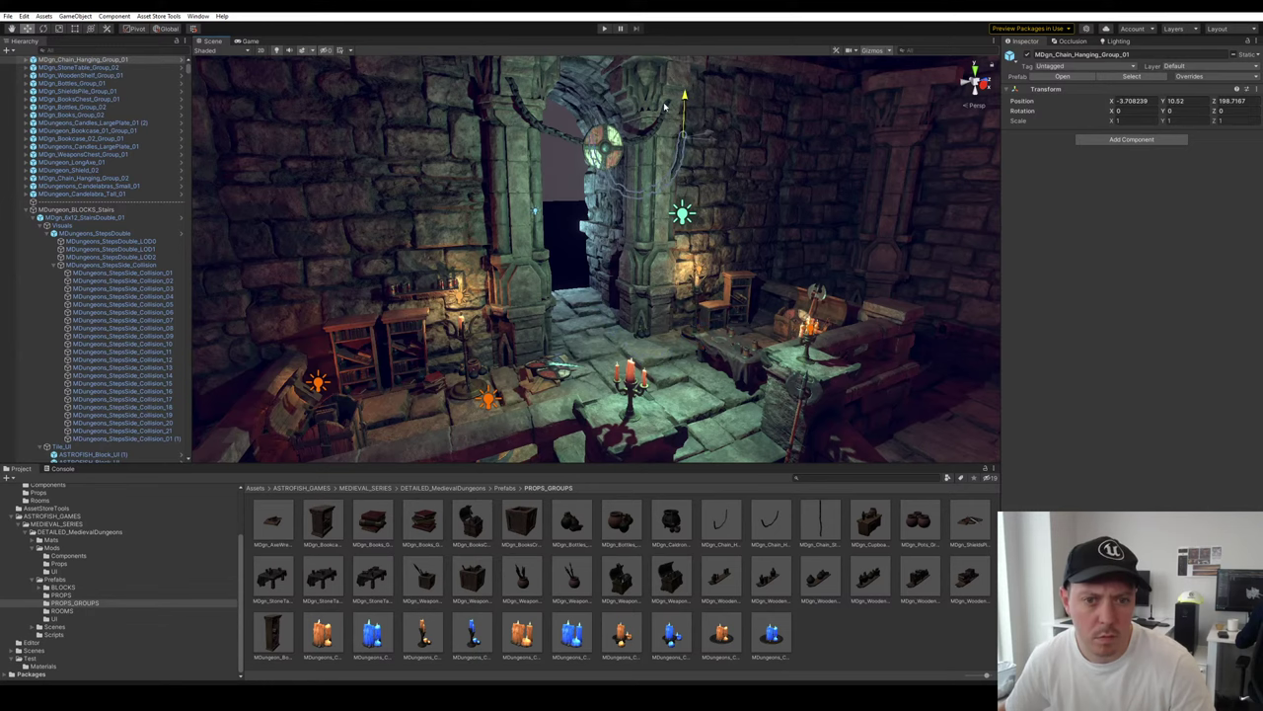
key("f")
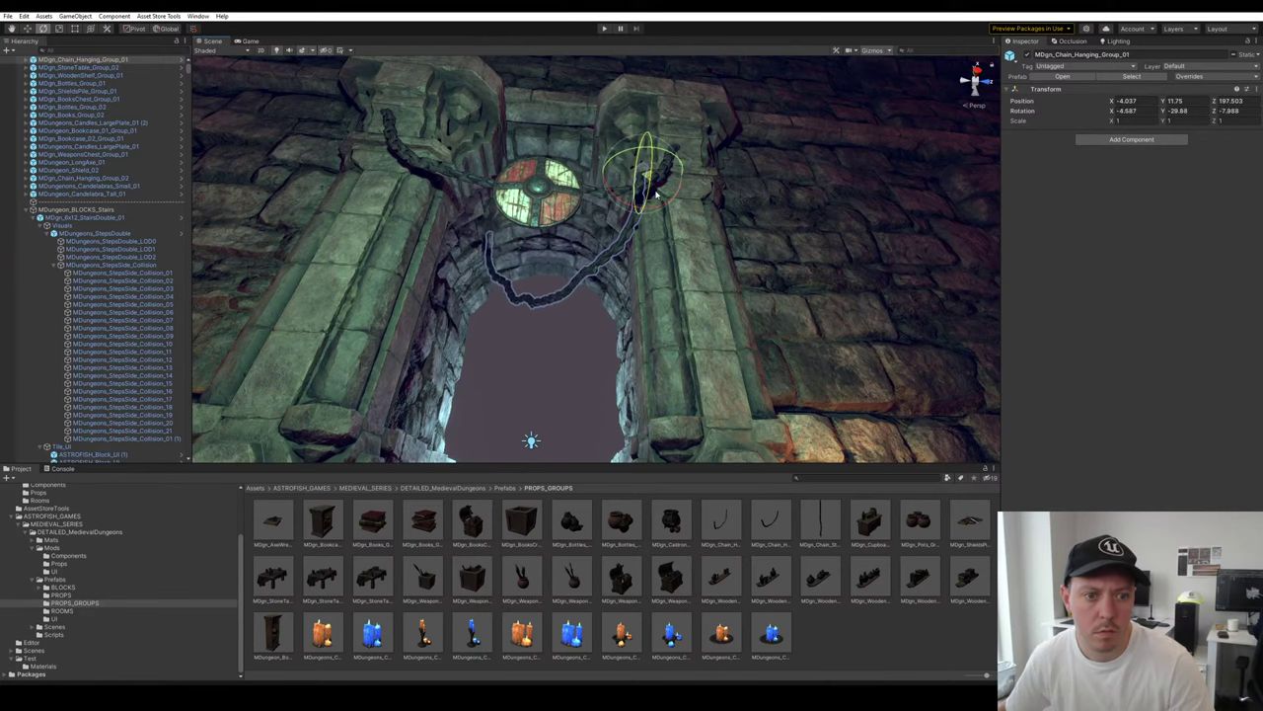
left_click(864, 246)
left_click_drag(865, 245, 747, 305, "alt")
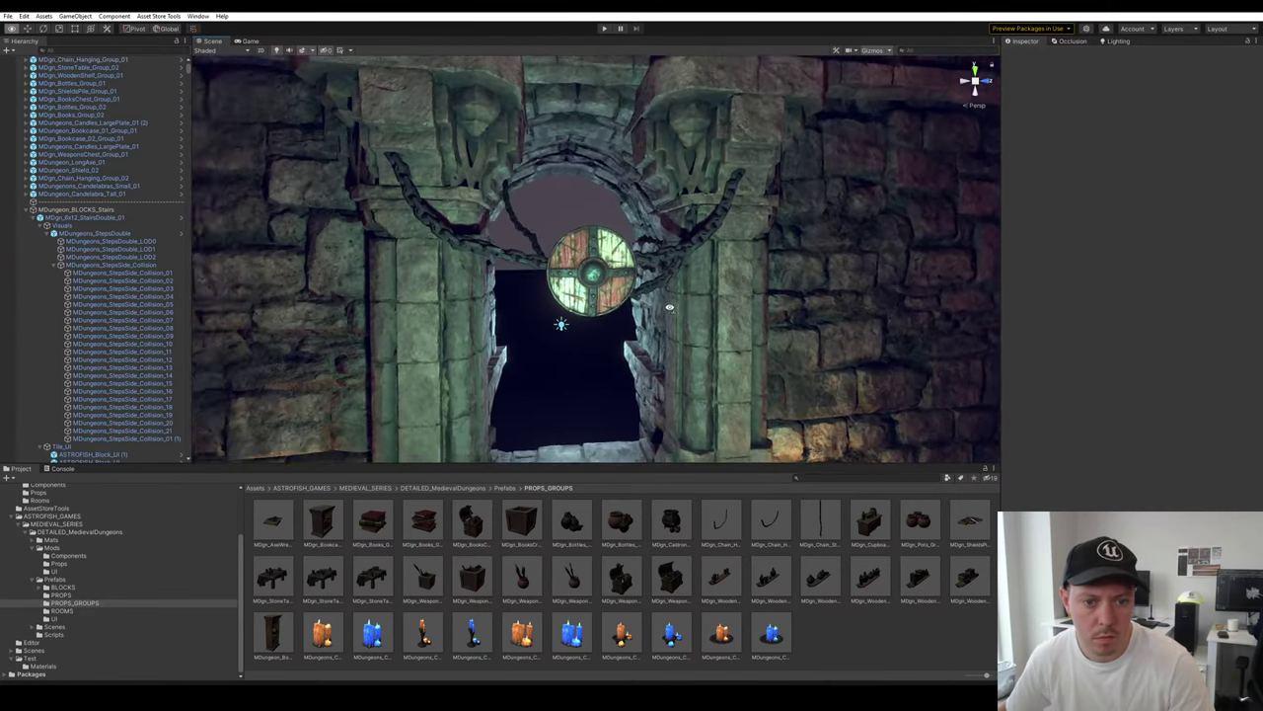
Add a second MDgn_Chain_Hanging_Group_01, rotated and positioned to hang along the wall above the two bookcases
scroll(747, 304, "down", 6)
right_click_drag(747, 305, 656, 354)
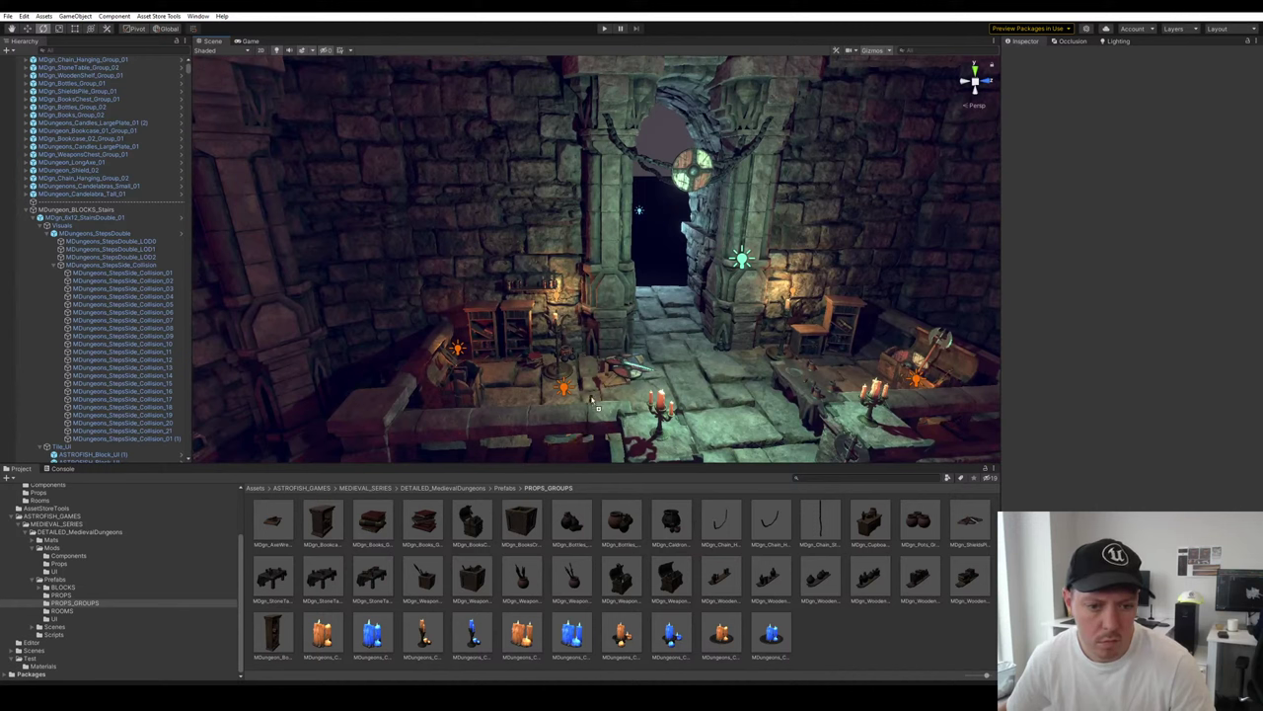
left_click_drag(598, 425, 601, 234)
key("w")
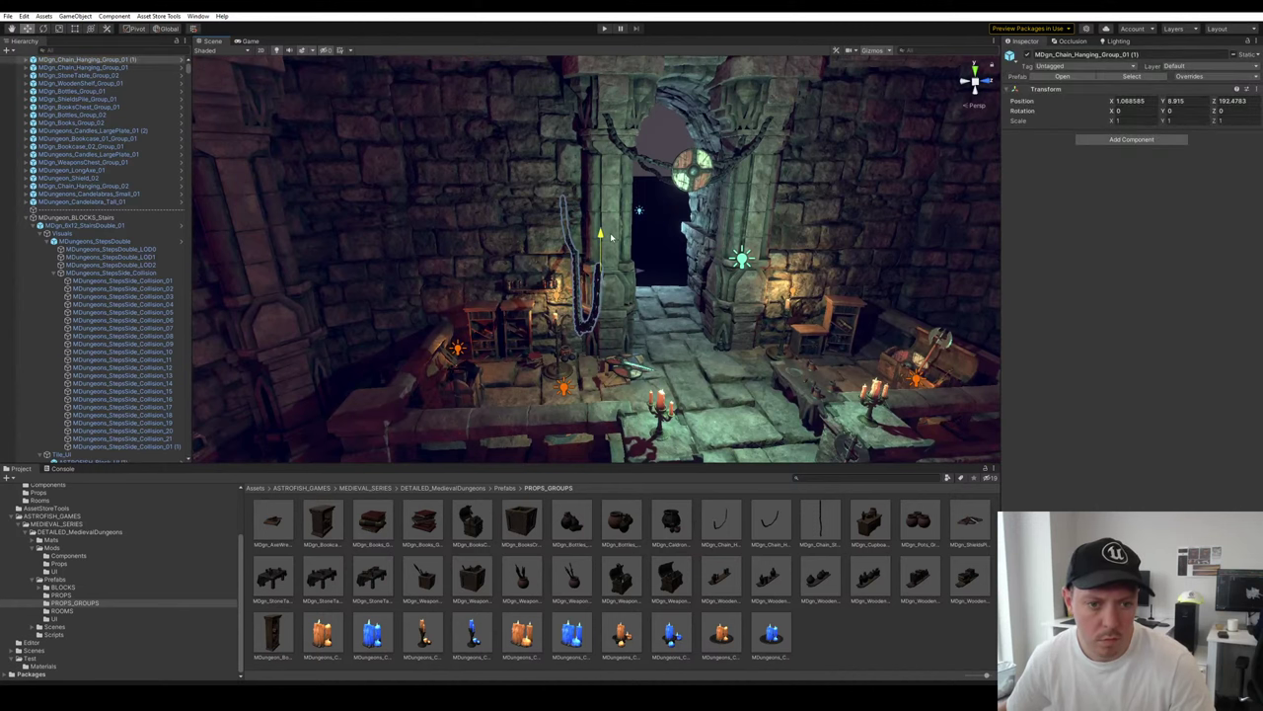
key("e")
left_click_drag(620, 289, 381, 260, "ctrl")
key("w")
left_click(726, 340)
Duplicate the orange point light by the candle plate, lower the copy below the bookcase-side balustrade and enlarge its range
right_click_drag(726, 340, 531, 284)
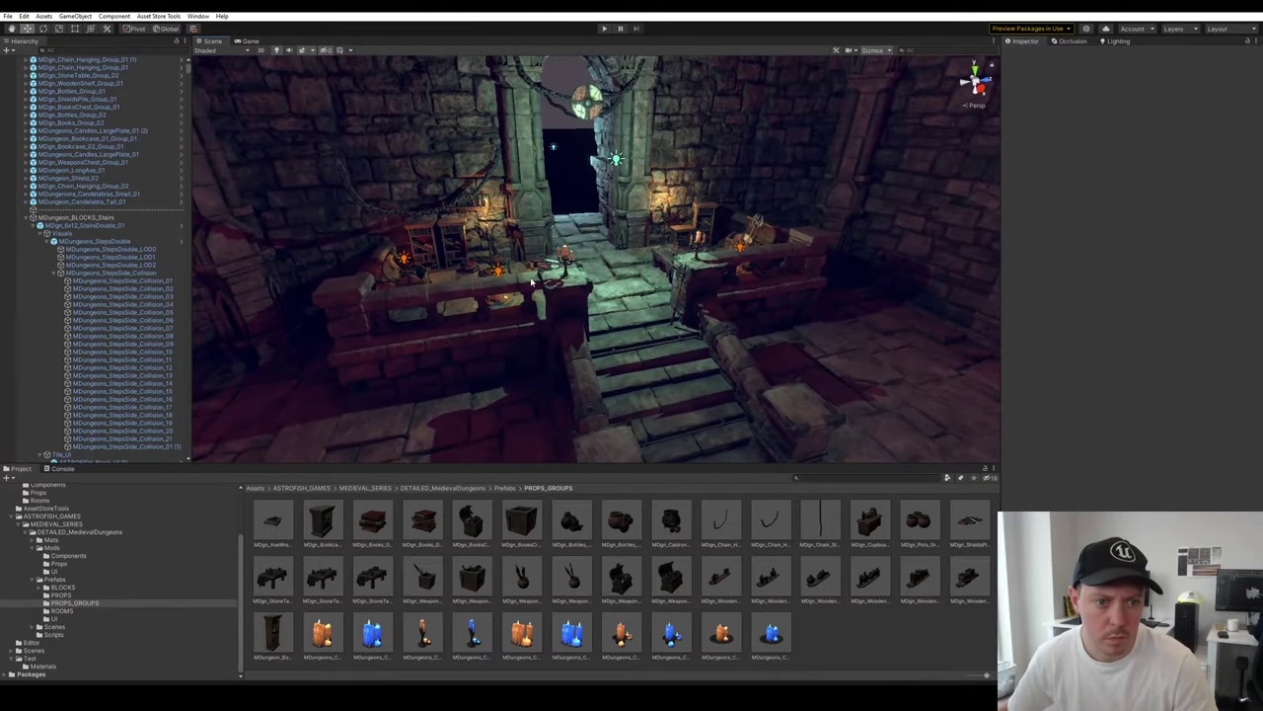
left_click(499, 270)
key("ctrl+d")
left_click_drag(499, 274, 517, 390)
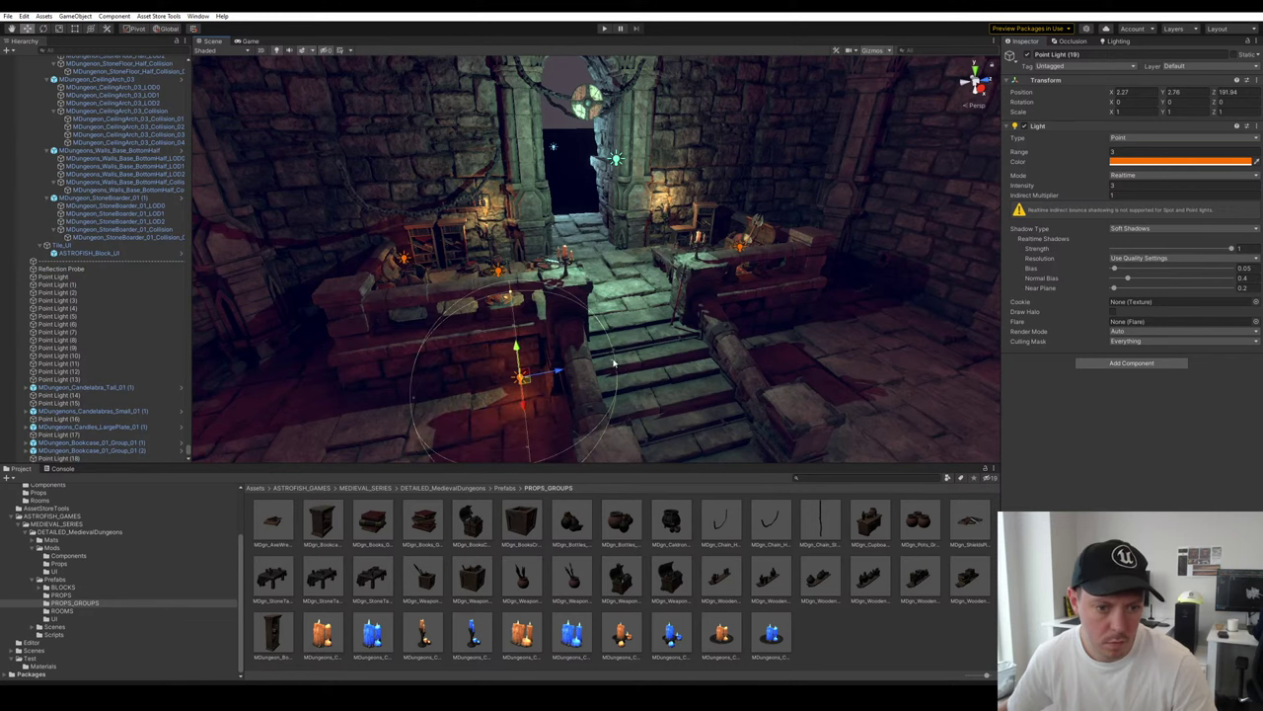
left_click_drag(614, 363, 685, 363)
left_click_drag(525, 368, 487, 384)
Duplicate the lowered point light and move the copy across the stairs to the base of the opposite balustrade
right_click_drag(632, 307, 581, 344)
key("ctrl+d")
left_click_drag(598, 296, 878, 310)
left_click(939, 339)
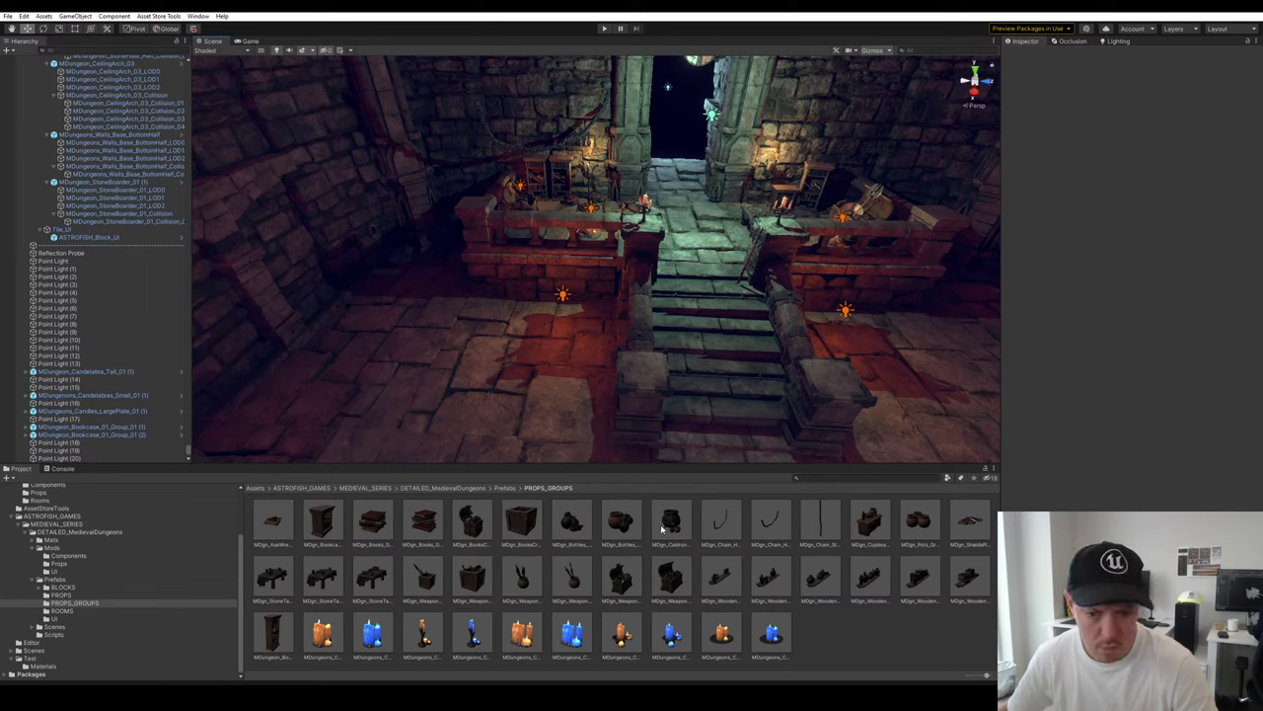
Place MDgn_Caldron_Group_01 below the bookcase-side balustrade and MDgn_Cupboard_Group_01, rotated 90° about Y, against the wall below the opposite one
left_click_drag(662, 530, 589, 334)
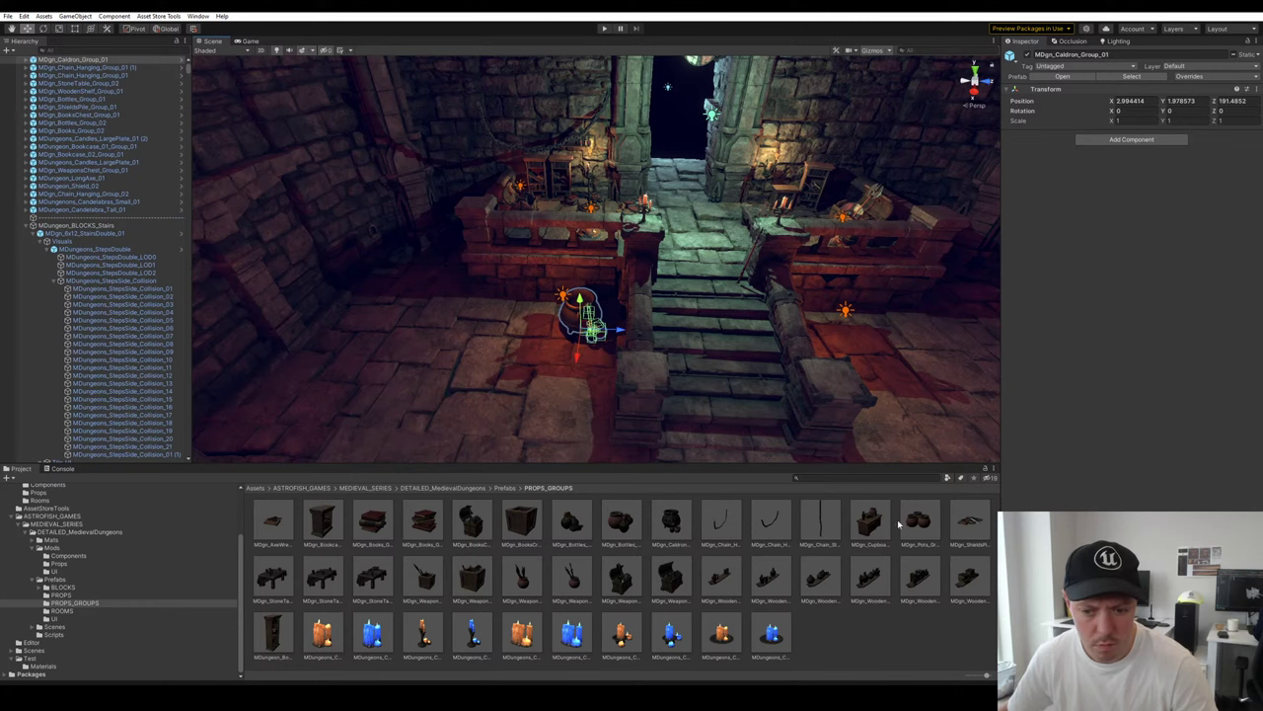
left_click_drag(868, 521, 837, 308)
key("f")
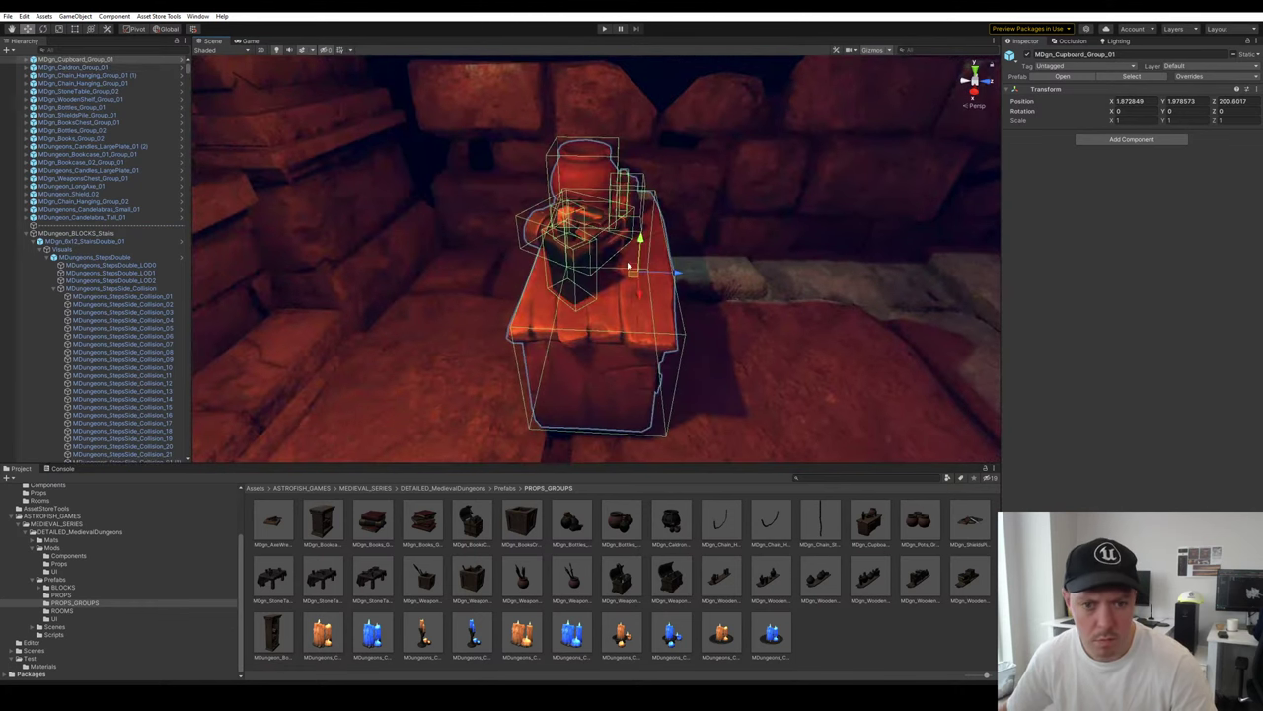
left_click_drag(628, 266, 627, 305)
key("e")
key("w")
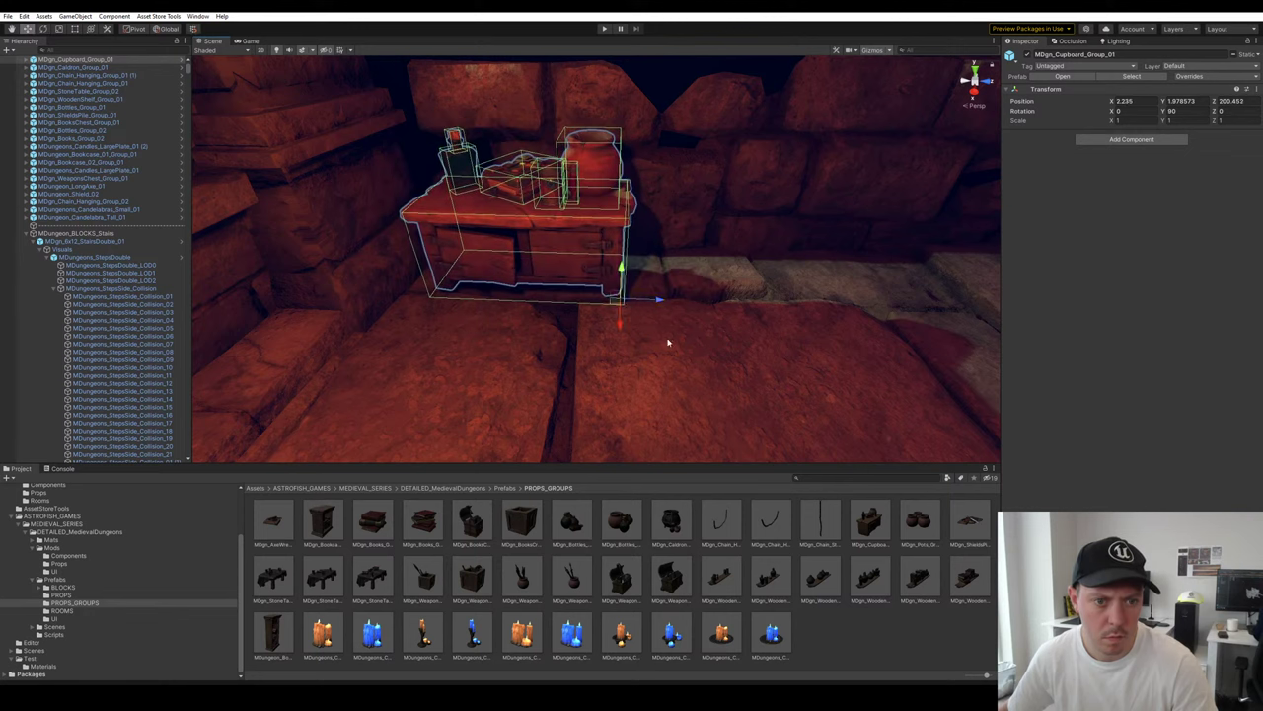
left_click(669, 342)
Place MDgn_BooksChest_Group_01 against the wall next to the cupboard and MDgn_Pots_Group_01 on the lower floor close to the stairs
right_click_drag(669, 342, 681, 379)
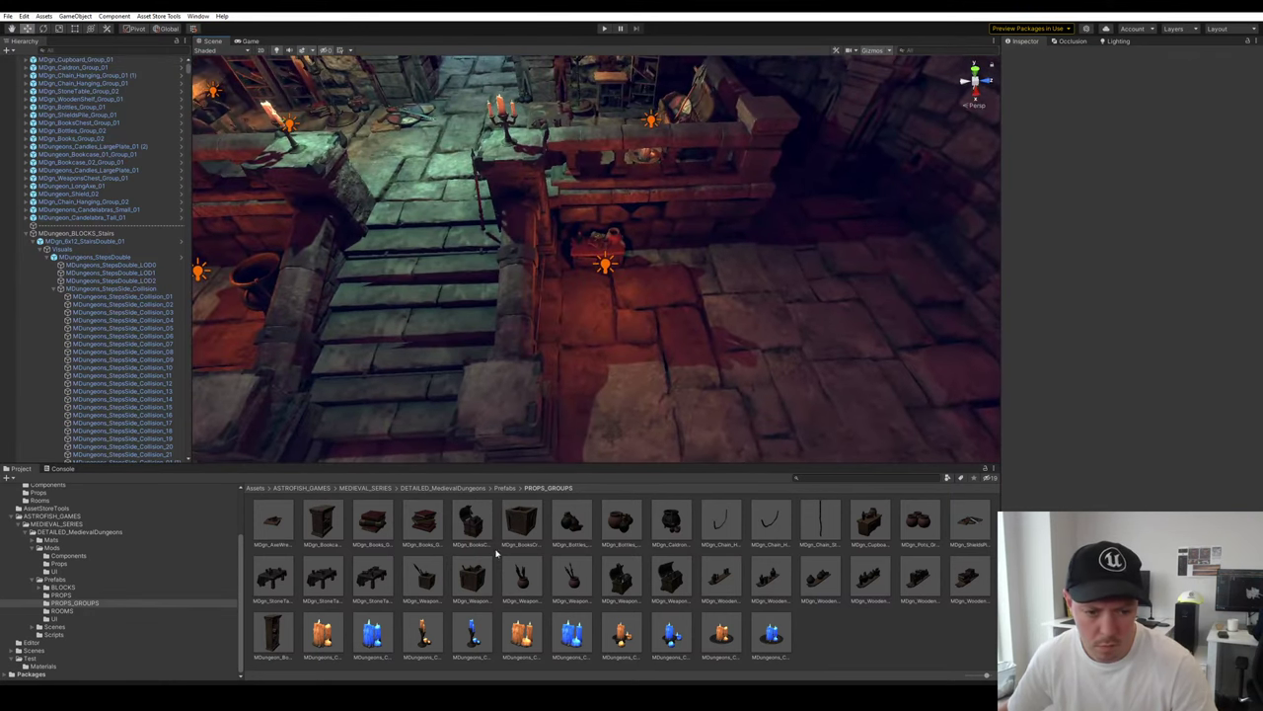
left_click_drag(466, 526, 641, 267)
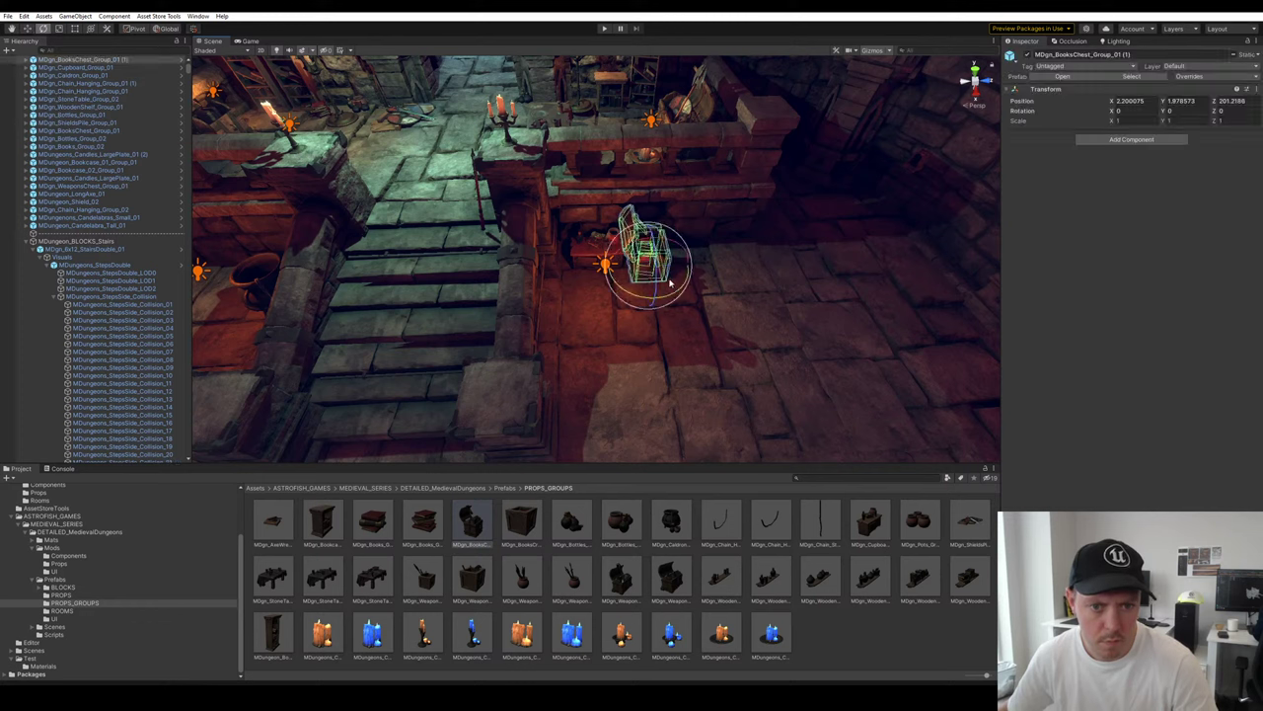
left_click(925, 297)
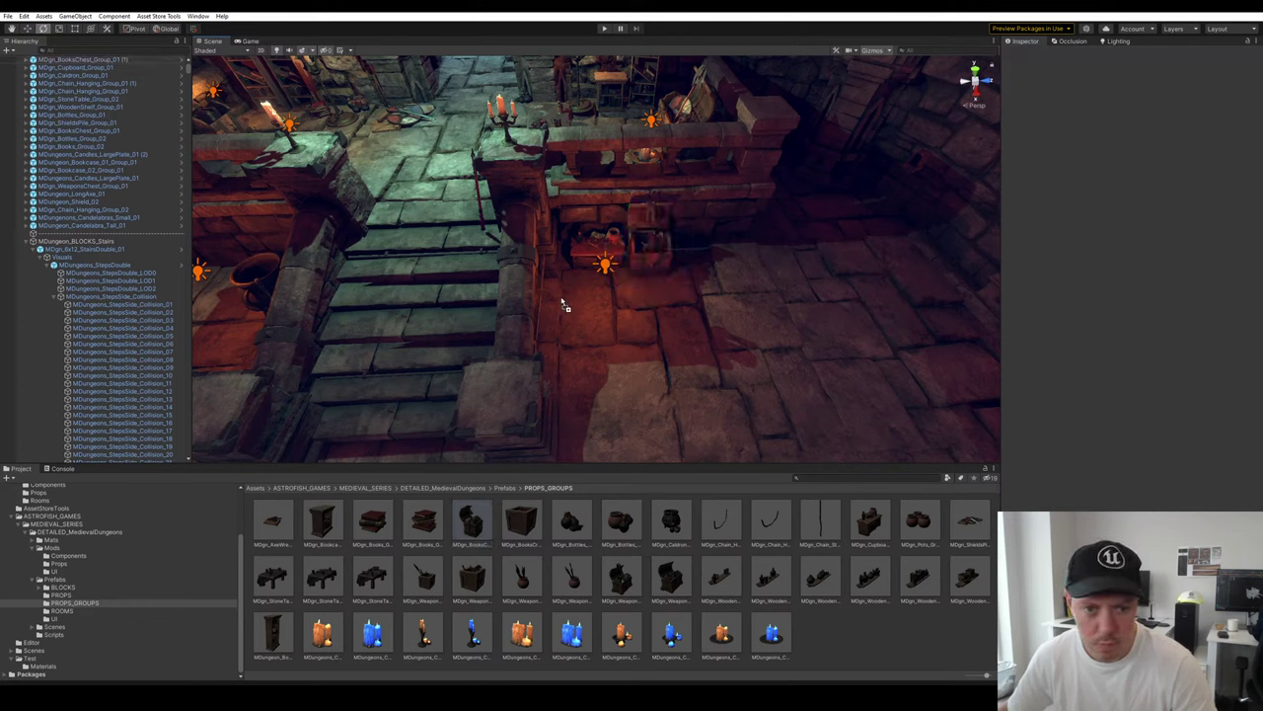
left_click_drag(562, 301, 559, 293)
right_click_drag(760, 330, 775, 306)
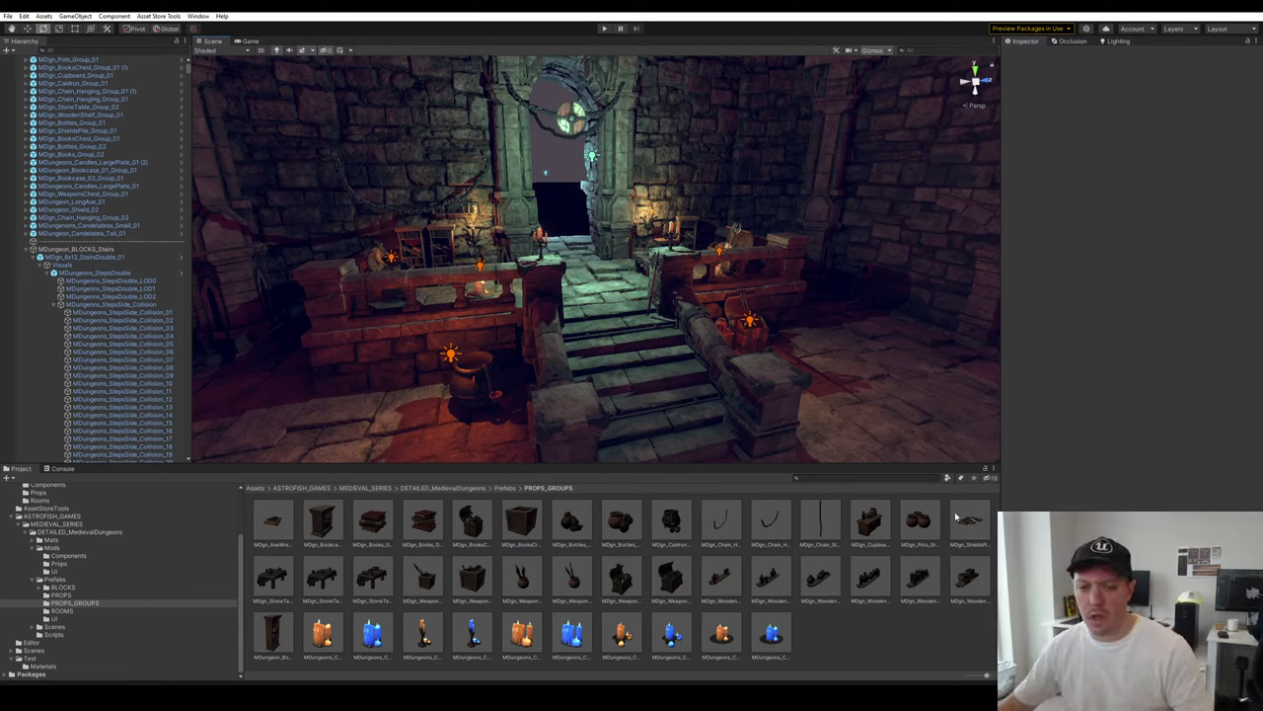
Search the project assets for "Blocks_ui"
left_click(883, 479)
type("Blocvk")
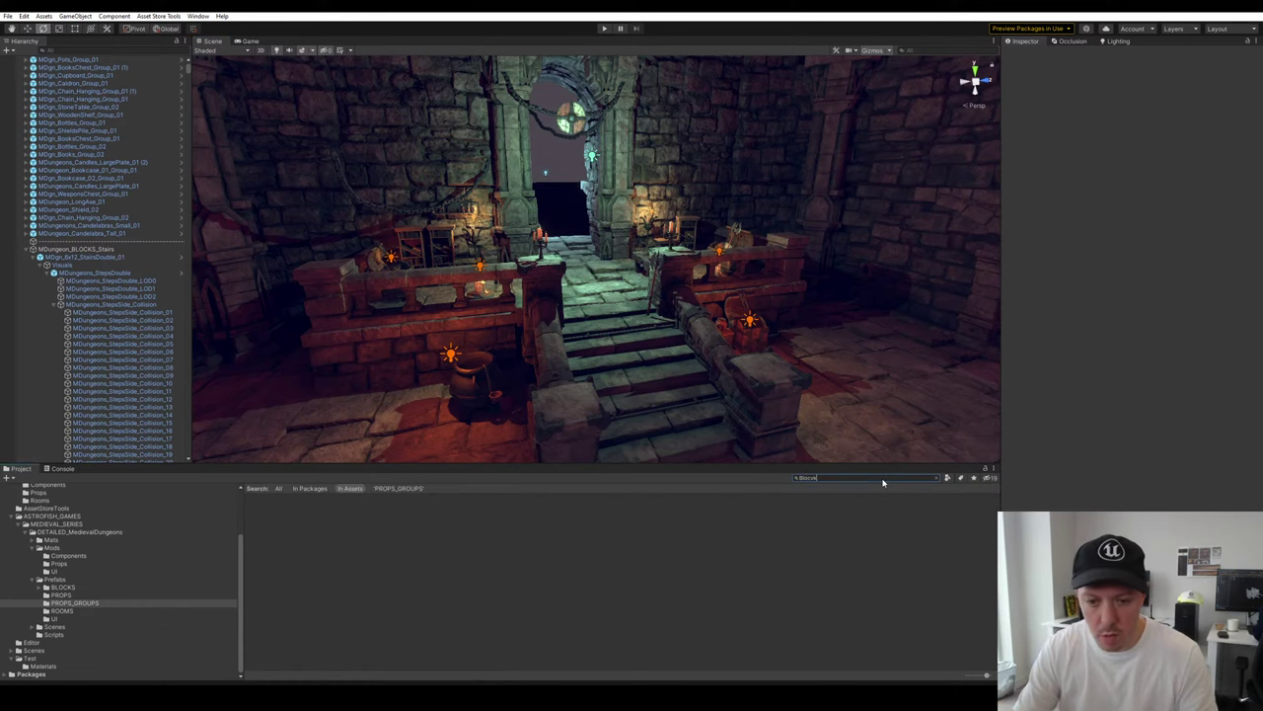
key("BackSpace")
key("BackSpace")
type("ks")
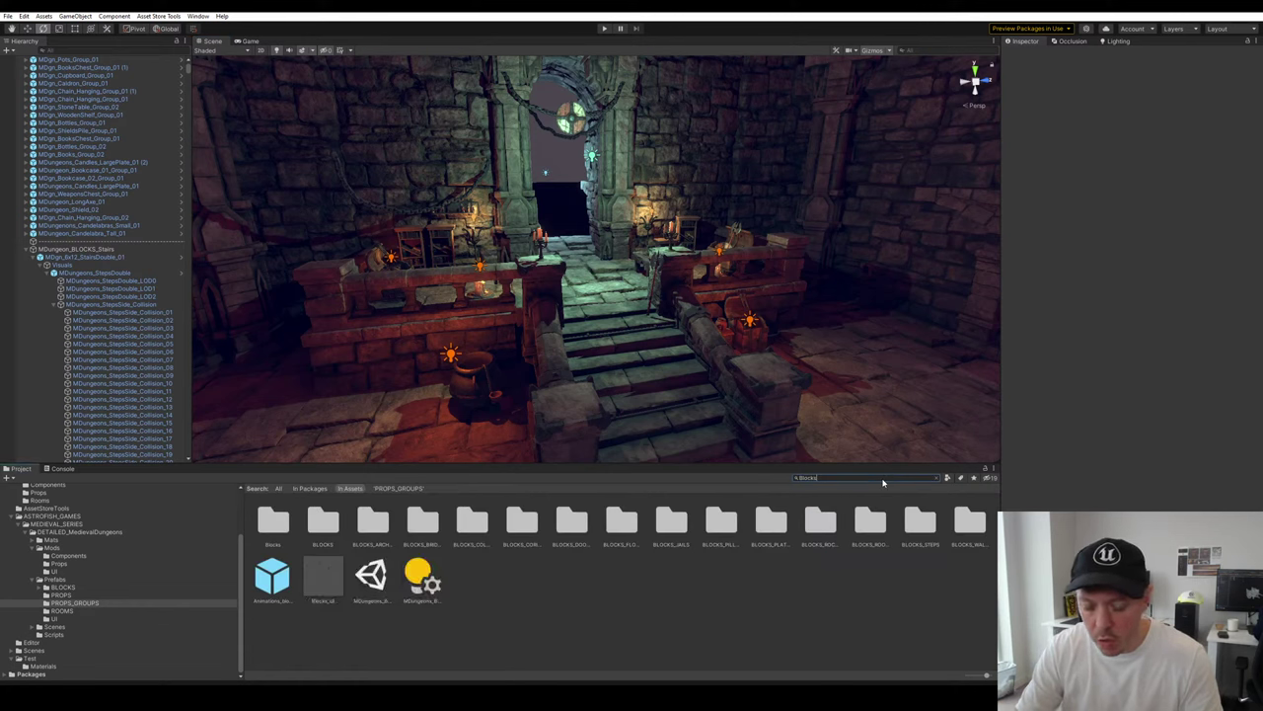
type("_ui")
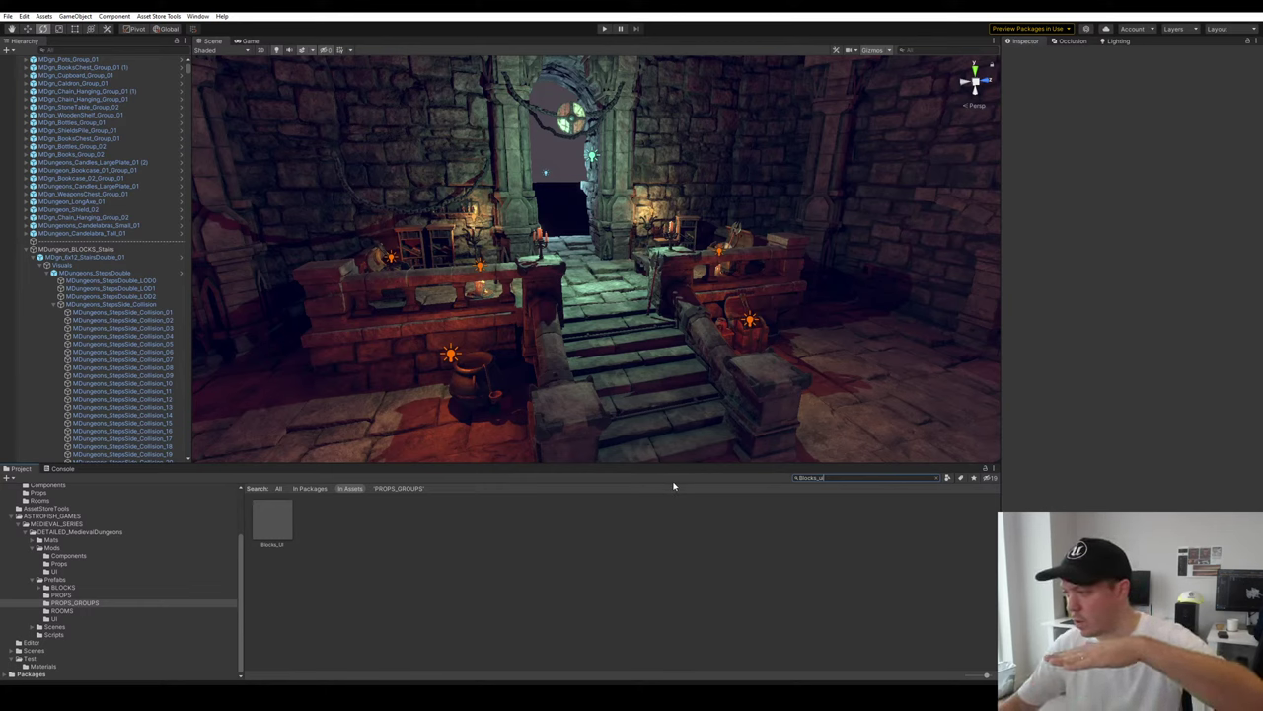
Select the central staircase block and the stone floor tile beside it to examine their block outlines
left_click(610, 315)
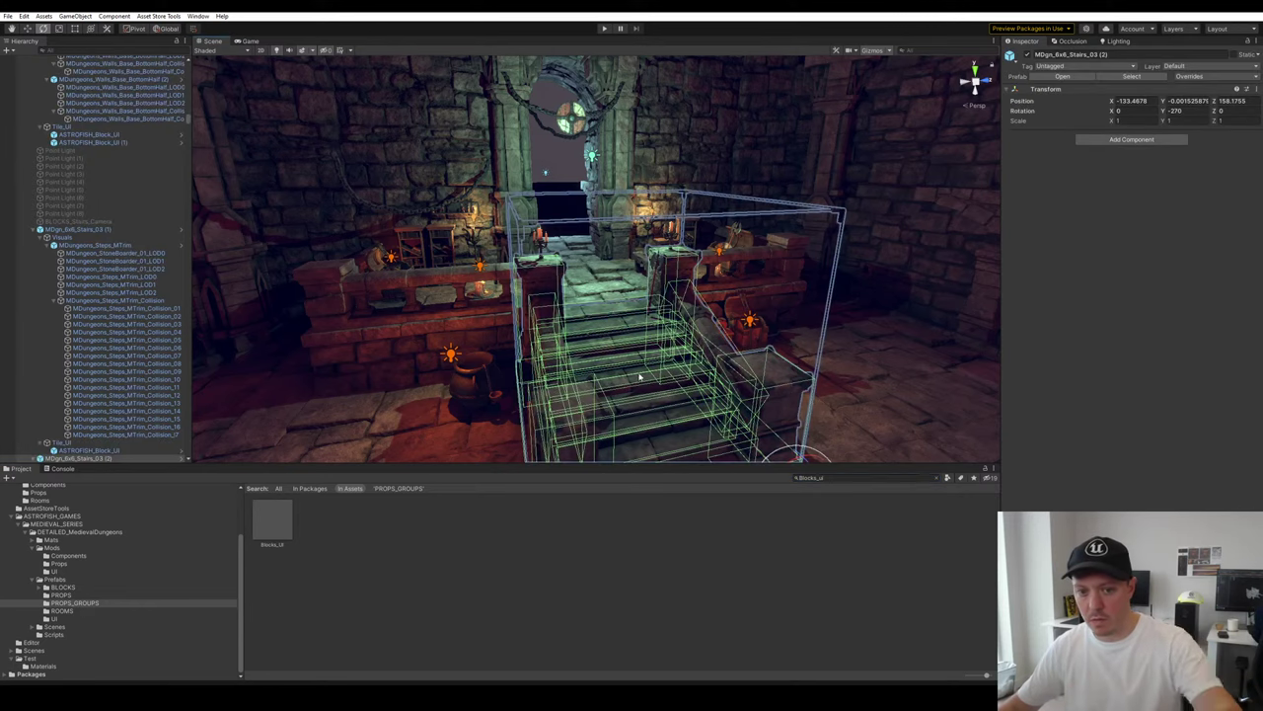
right_click_drag(640, 376, 673, 326)
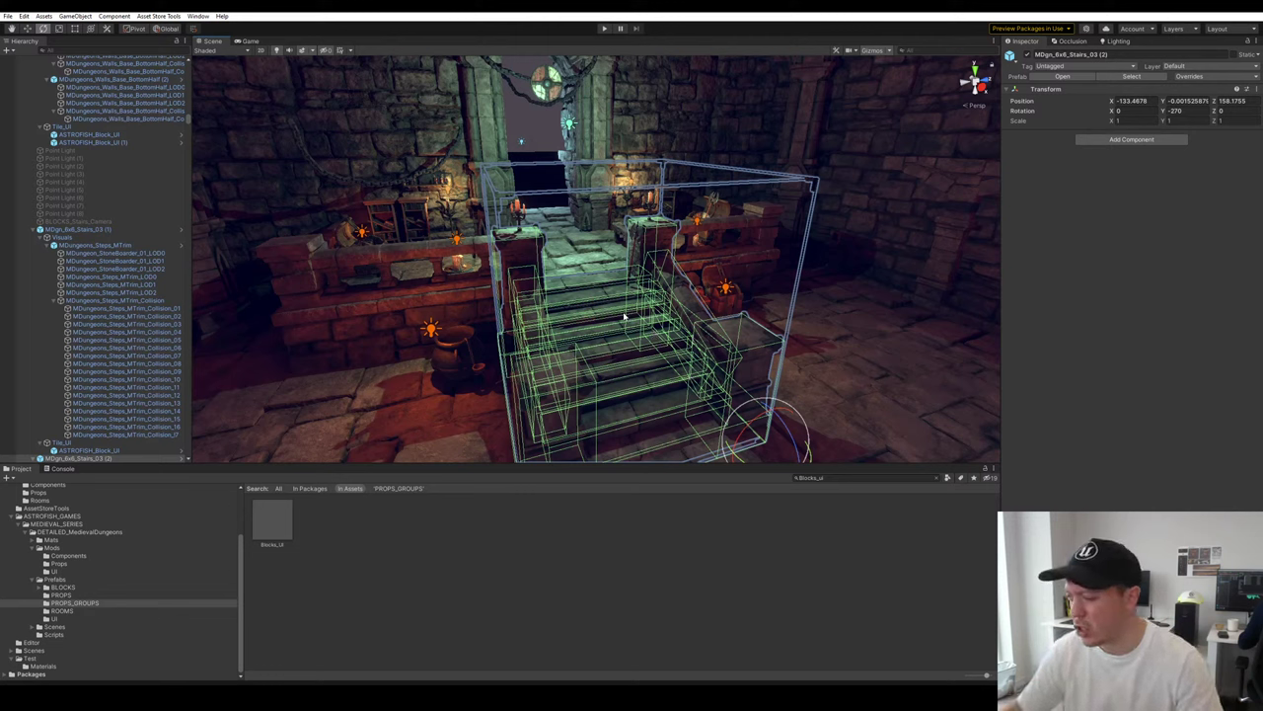
left_click(796, 338)
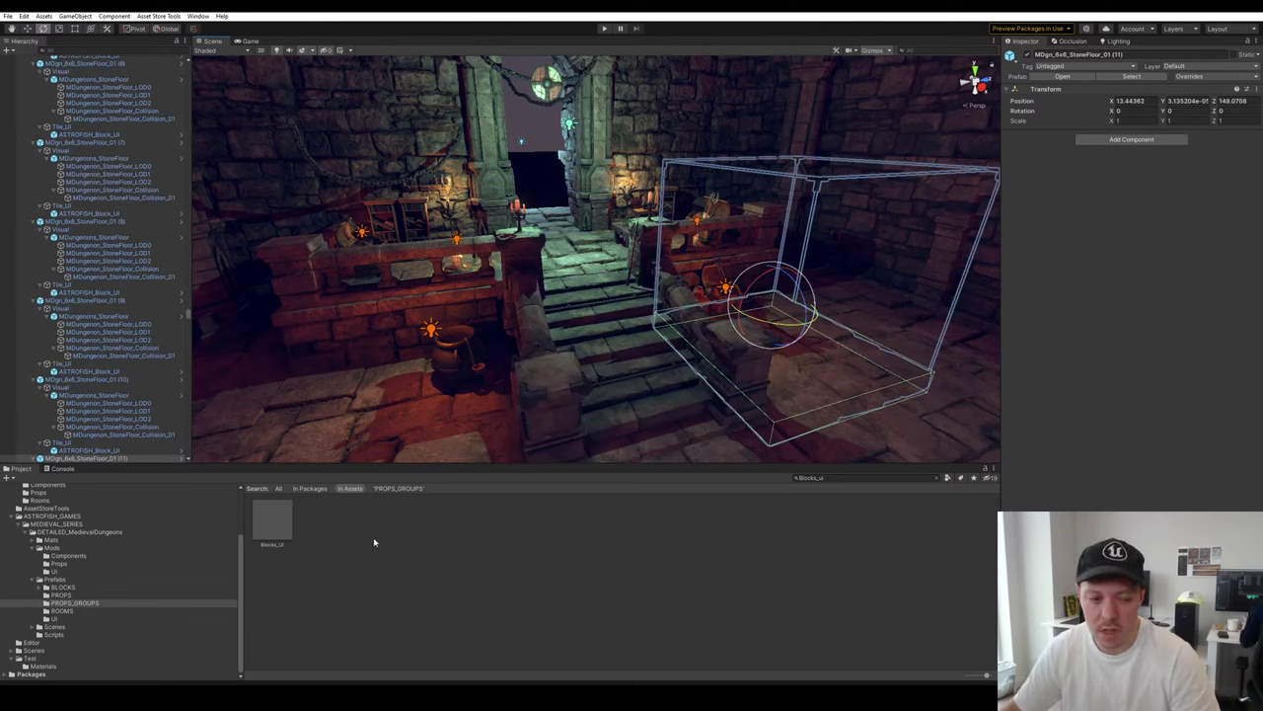
Partially raise the alpha of the Blocks_UI material's text color to show the cyan block grid
left_click(272, 520)
left_click(1238, 116)
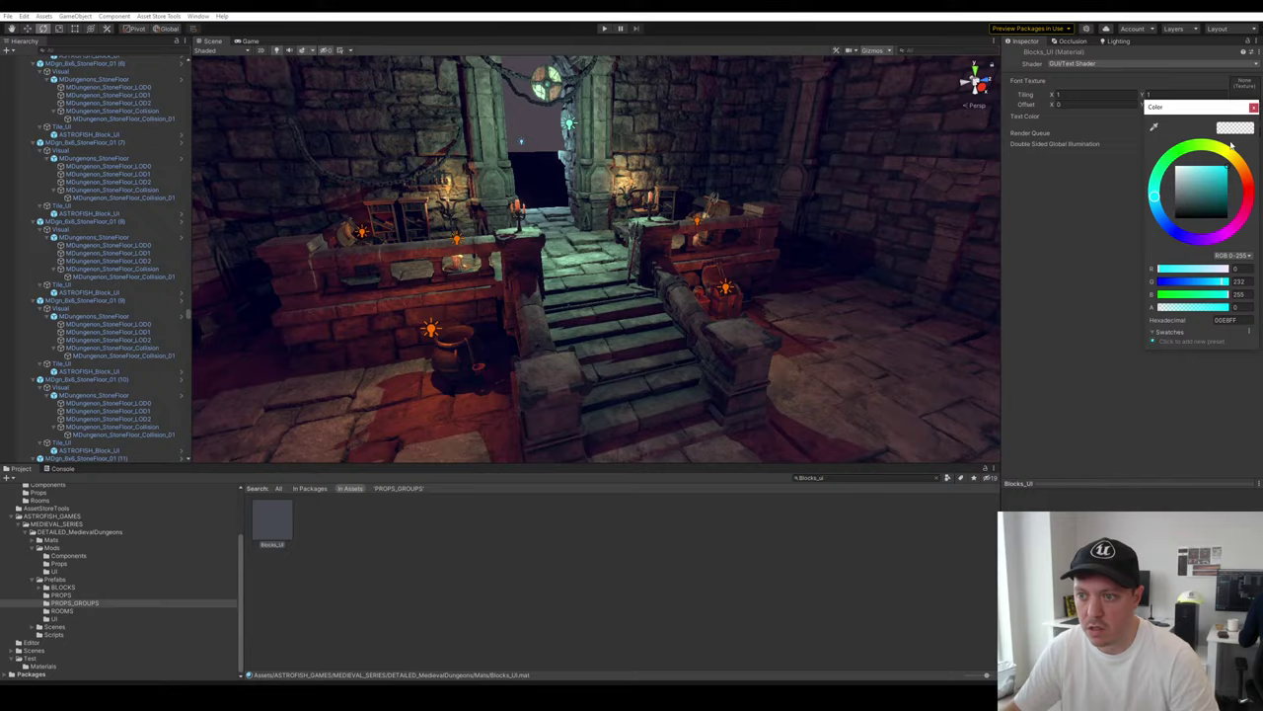
left_click(1173, 308)
Raise the stone floor tile near the foreground candles to Y 2.5 and rotate it to -210° about Y
right_click_drag(778, 398, 720, 392)
left_click(685, 395)
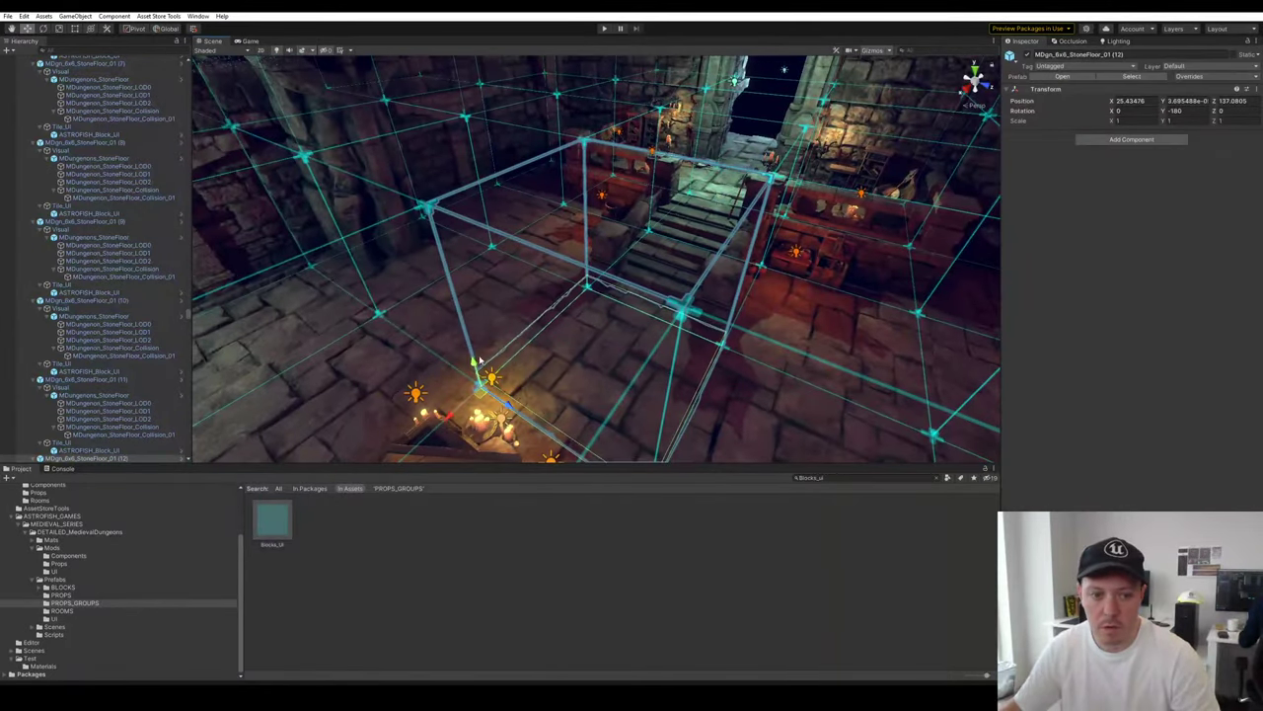
left_click_drag(477, 361, 484, 308, "ctrl")
key("e")
left_click_drag(472, 362, 515, 353, "ctrl")
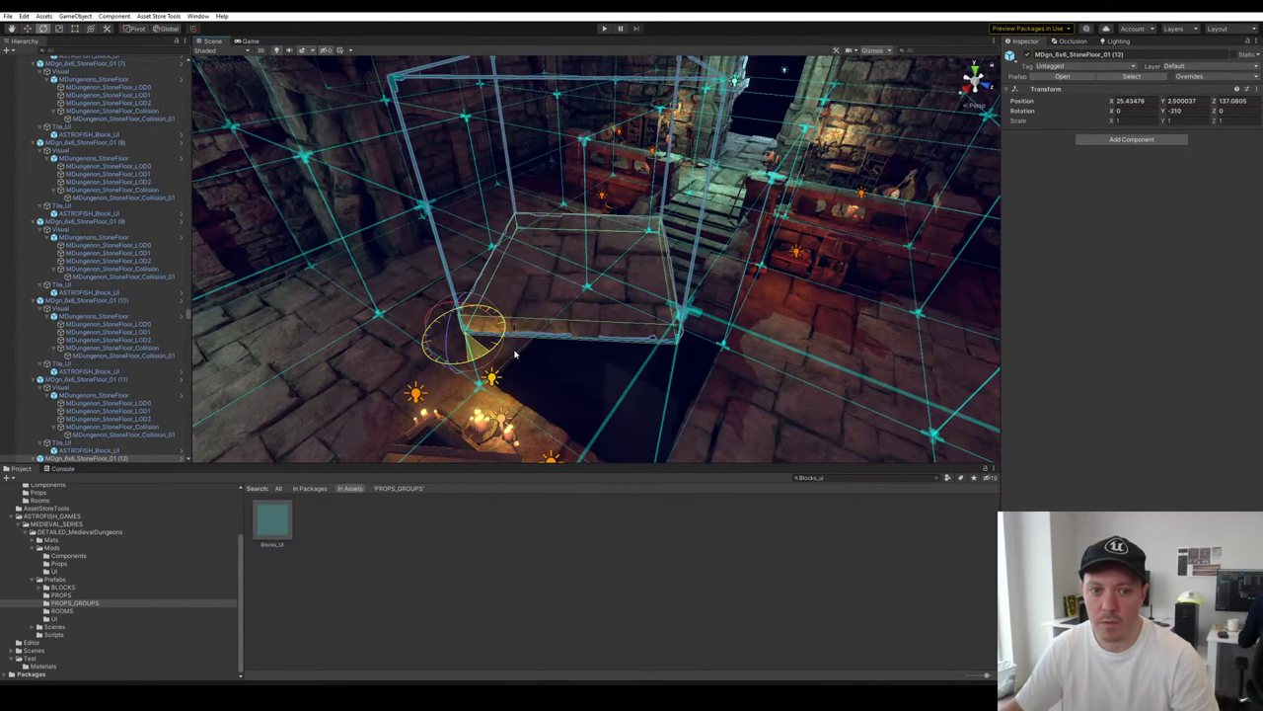
right_click_drag(516, 353, 770, 335)
left_click(612, 375)
right_click_drag(612, 375, 679, 353)
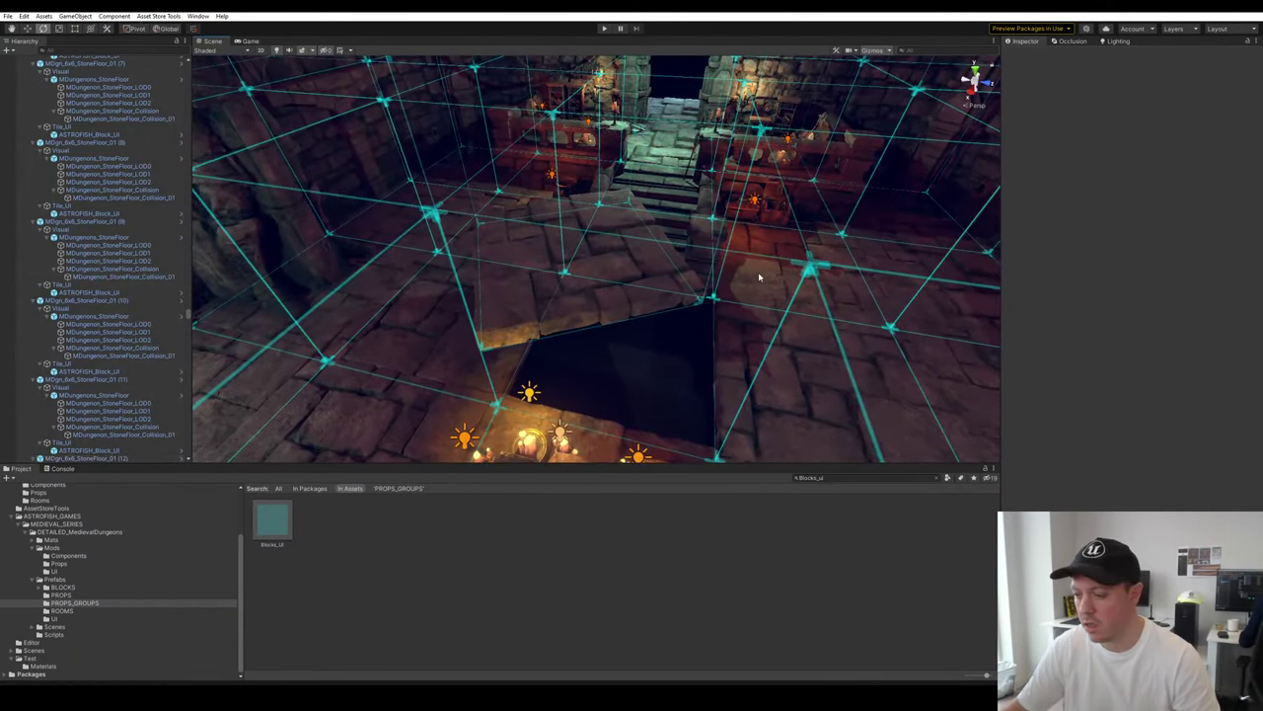
Restore the raised floor tile's Y rotation to -180° and snap its corner back onto the block grid at floor level
left_click(752, 330)
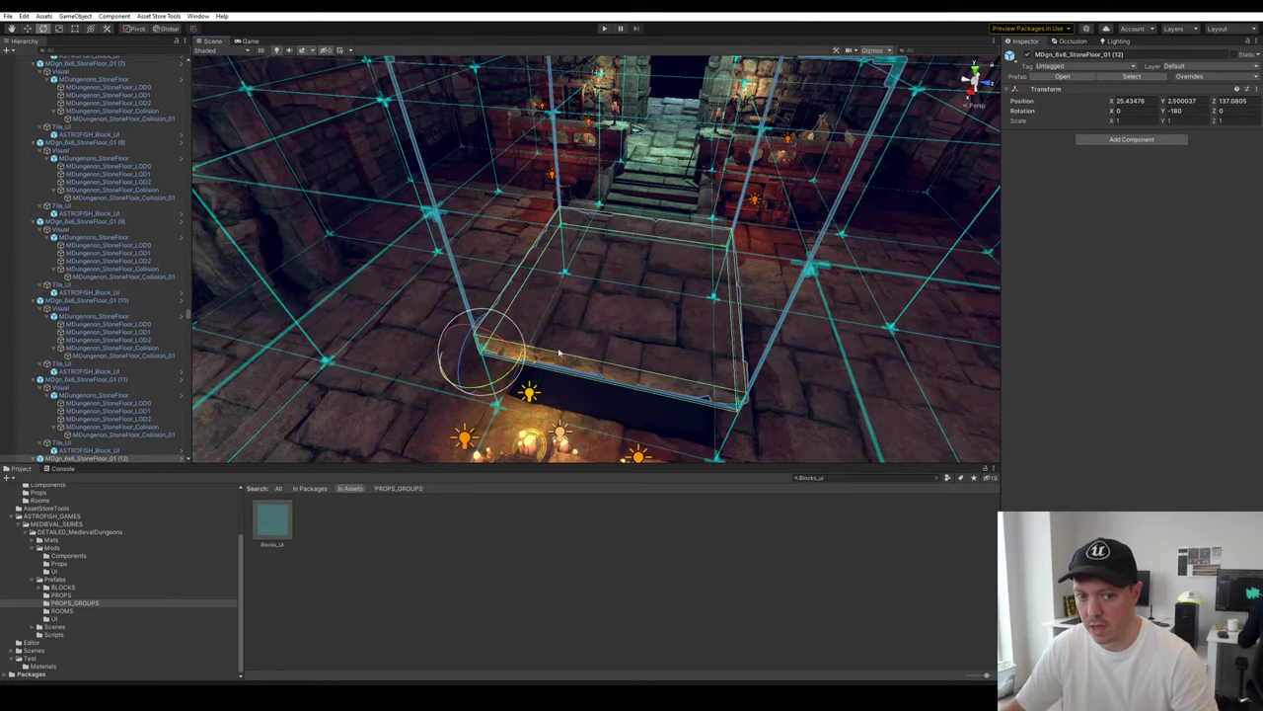
key("w")
right_click_drag(561, 352, 560, 148)
key("w")
key("w")
left_click_drag(560, 149, 562, 441)
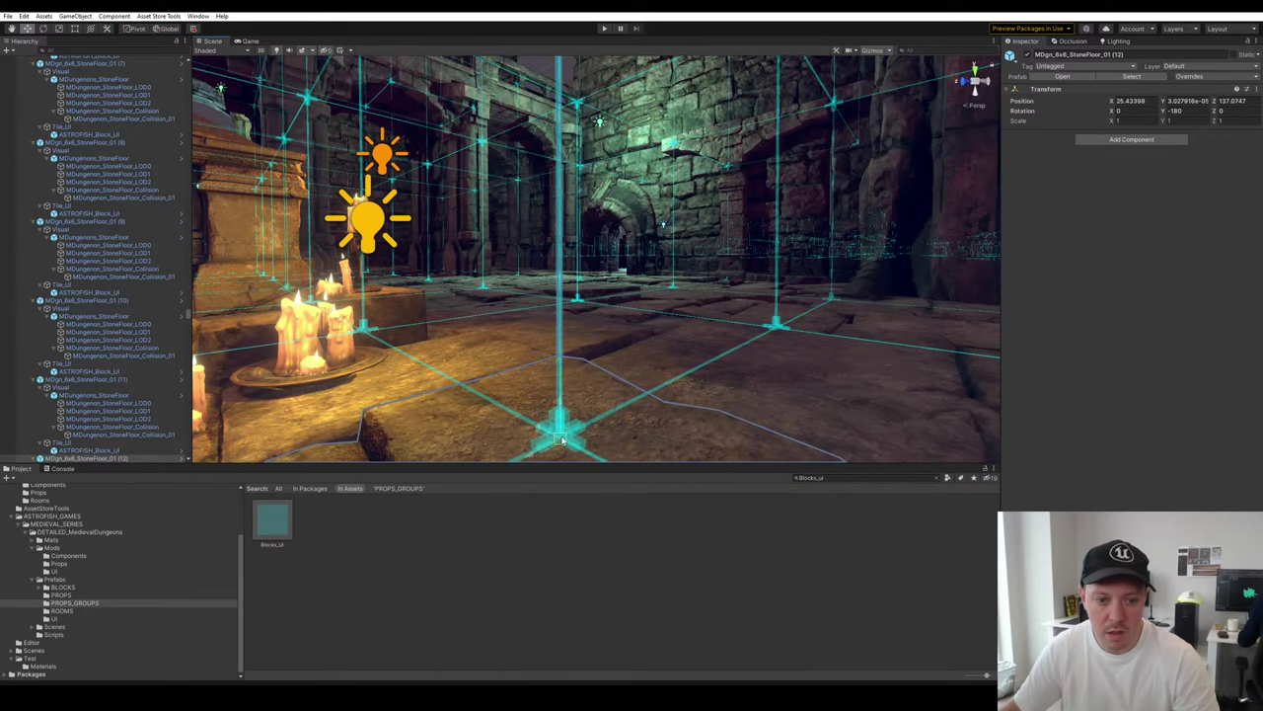
left_click(781, 405)
right_click_drag(780, 405, 899, 378)
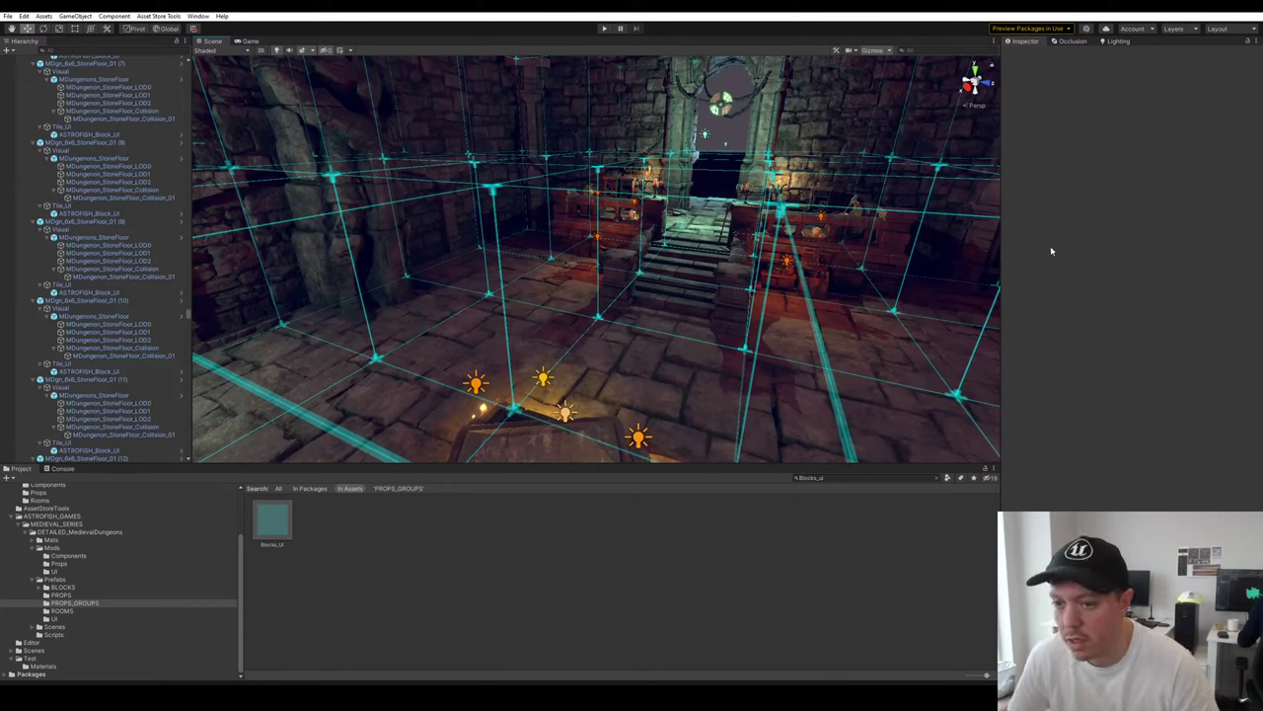
Make the Blocks_UI material's text color fully transparent to hide the cyan block grid
left_click(272, 521)
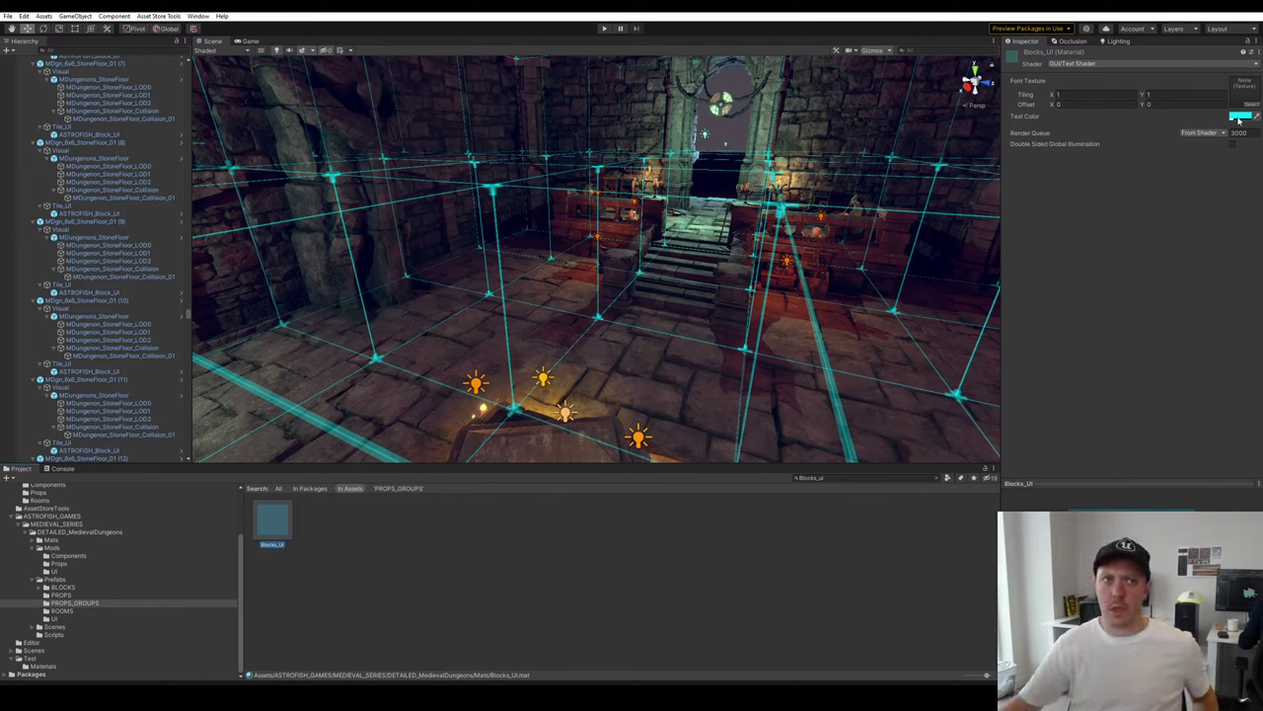
left_click(1240, 118)
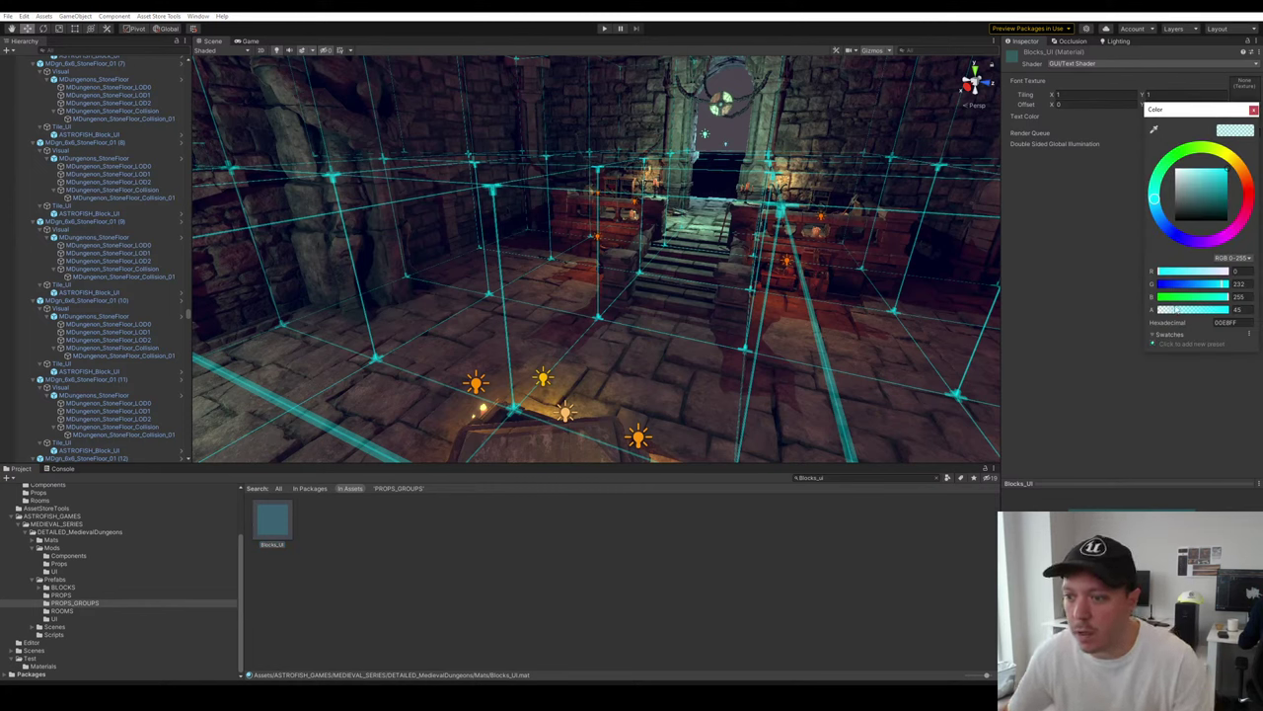
left_click_drag(1176, 309, 1160, 309)
left_click(1086, 273)
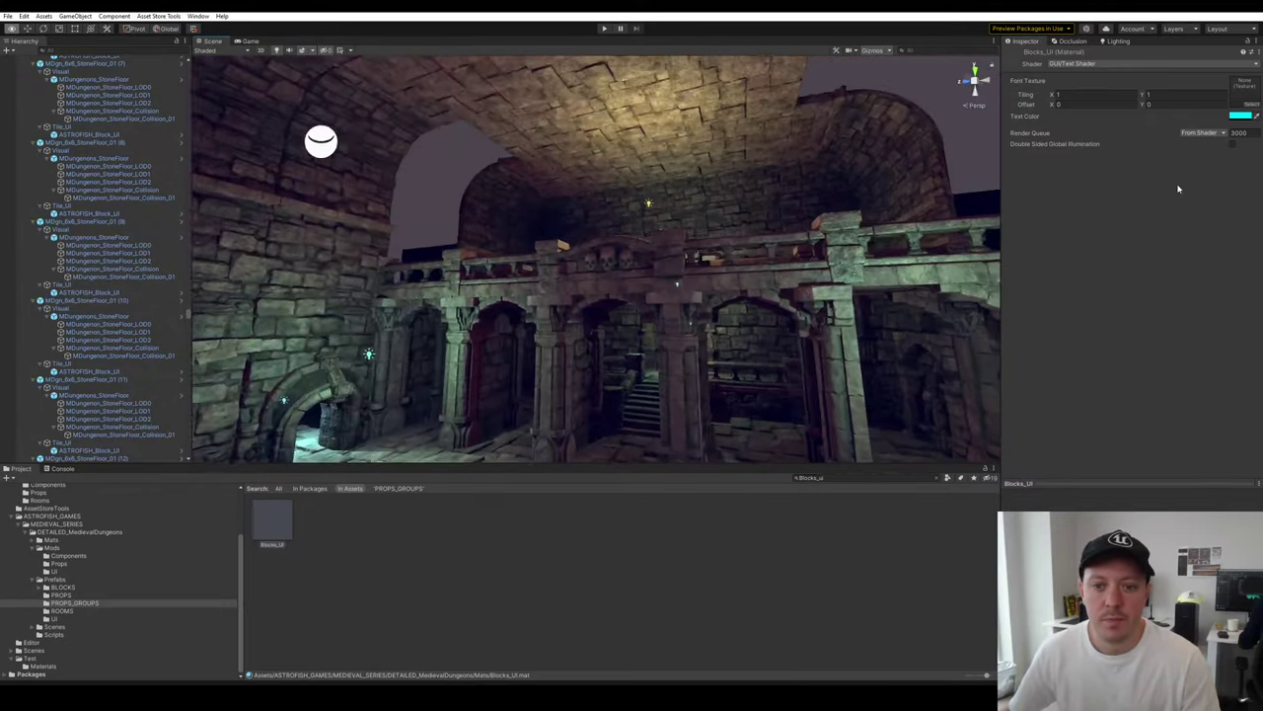
Duplicate the teal point light beside the archway and place the copy above the arch at about Y 12.11
key("w")
right_click_drag(1180, 189, 629, 276)
key("w")
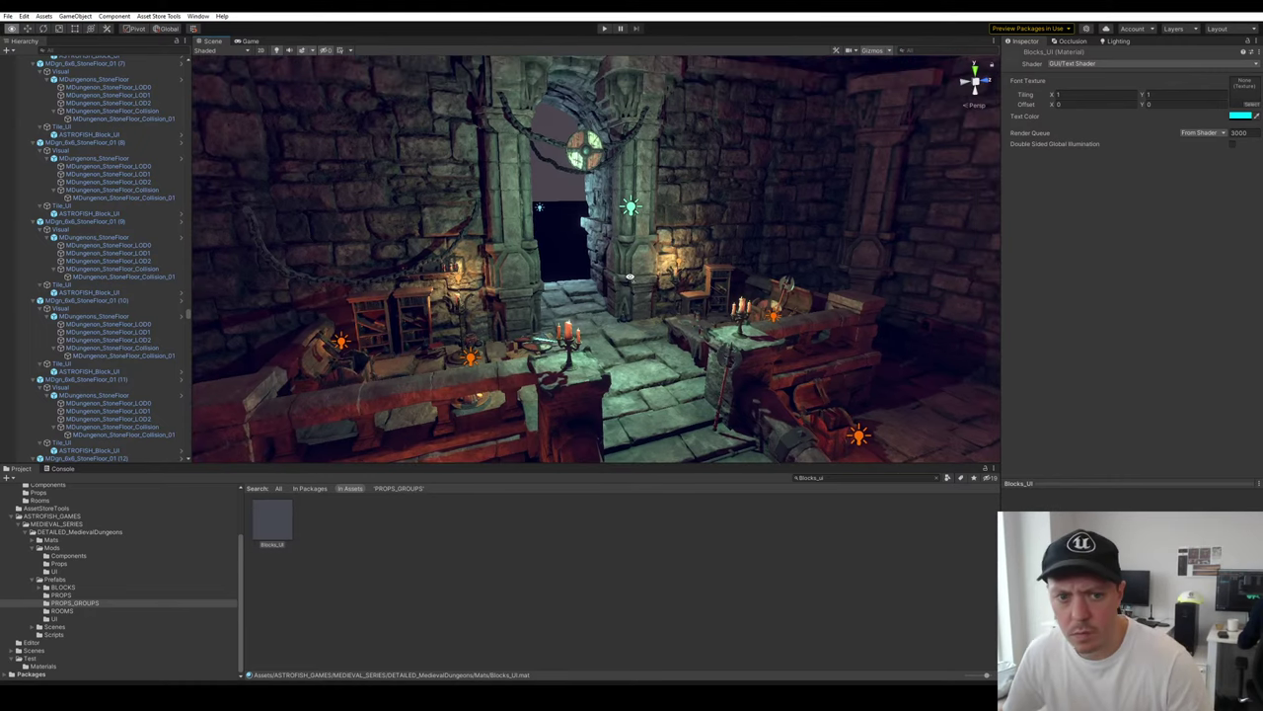
left_click(629, 207)
key("a")
right_click_drag(634, 217, 724, 179)
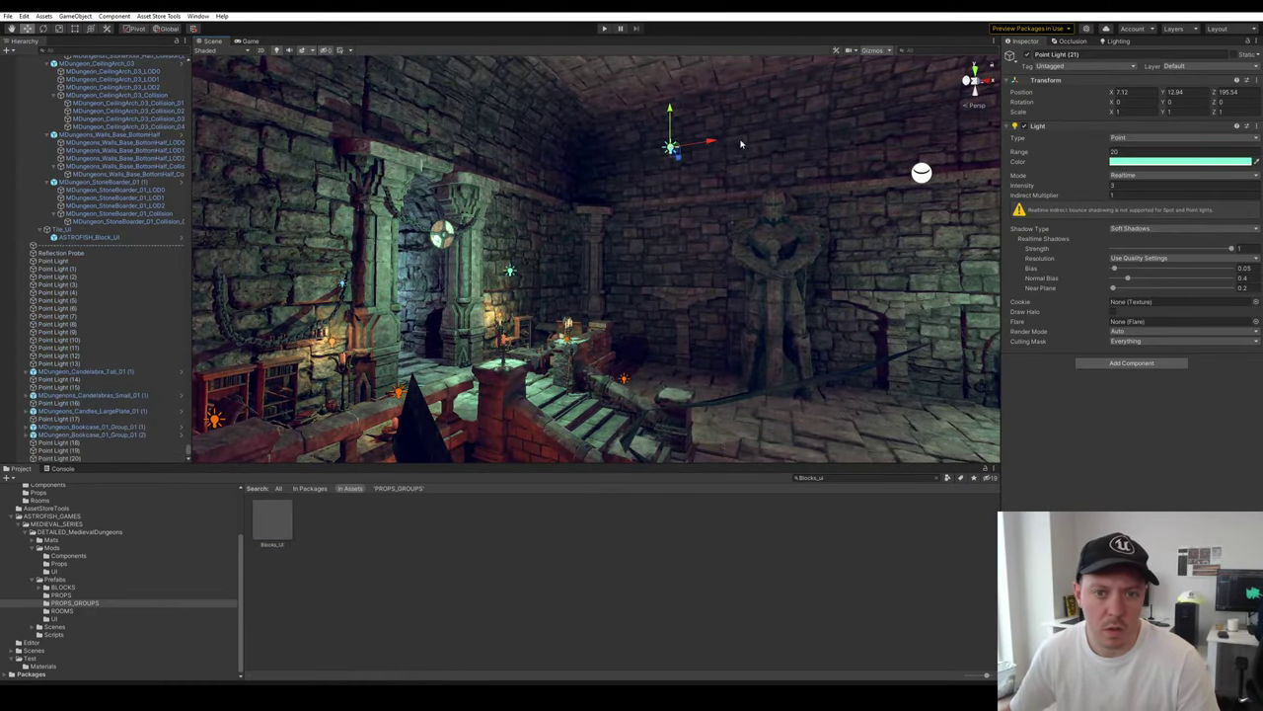
key("d")
right_click_drag(741, 144, 569, 155)
key("s")
left_click_drag(570, 154, 558, 198)
Set the range of the point light above the arch to about 27.19 and its color to muted green 87AE6D
left_click_drag(1086, 152, 1159, 155)
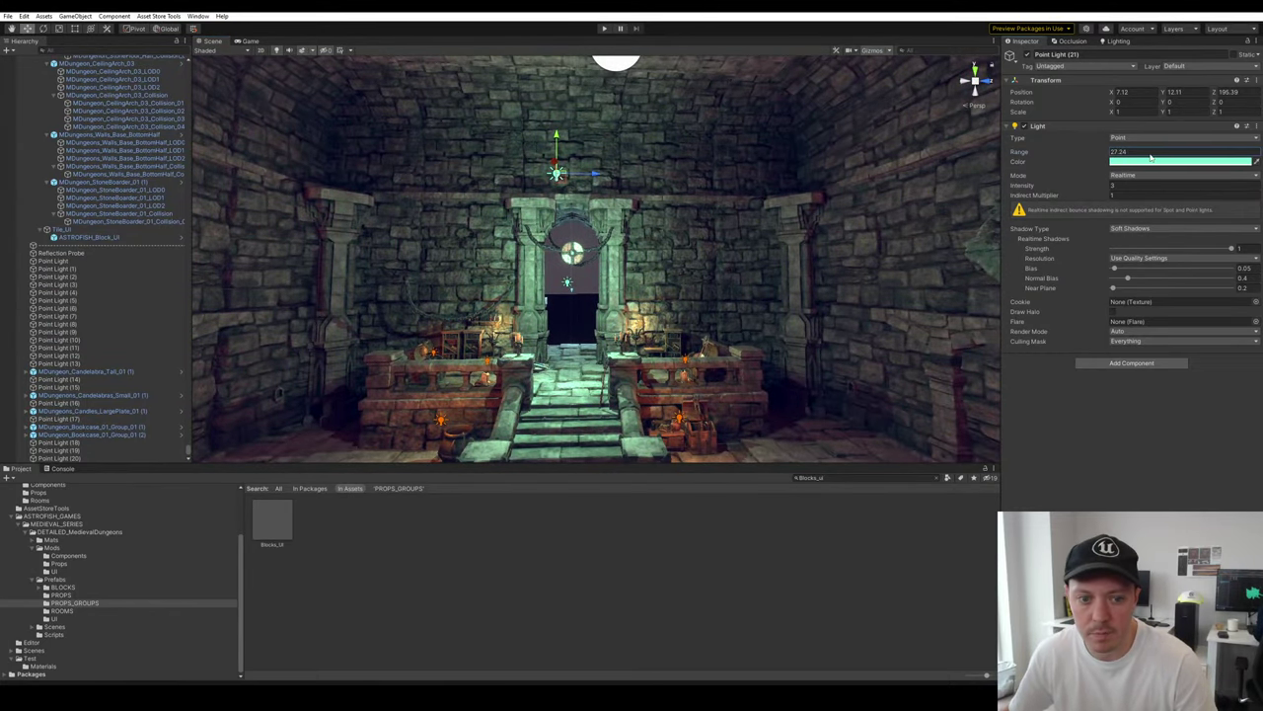
left_click(1162, 161)
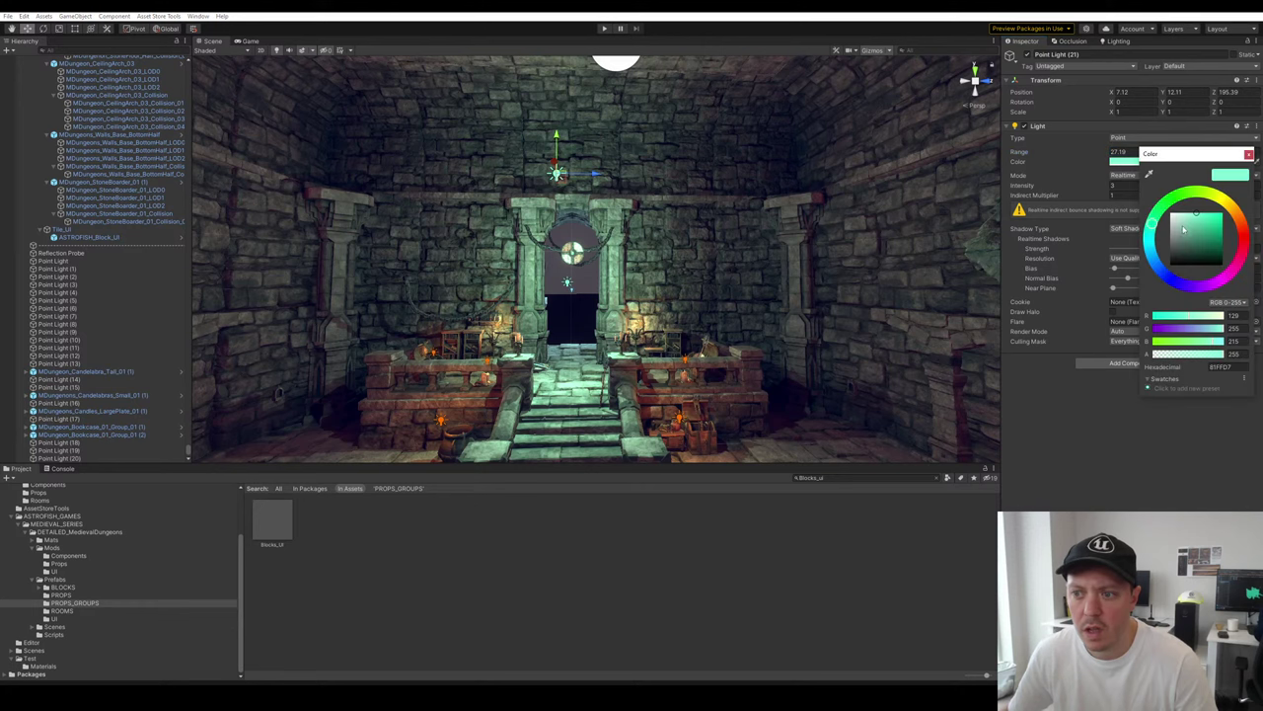
left_click(1172, 197)
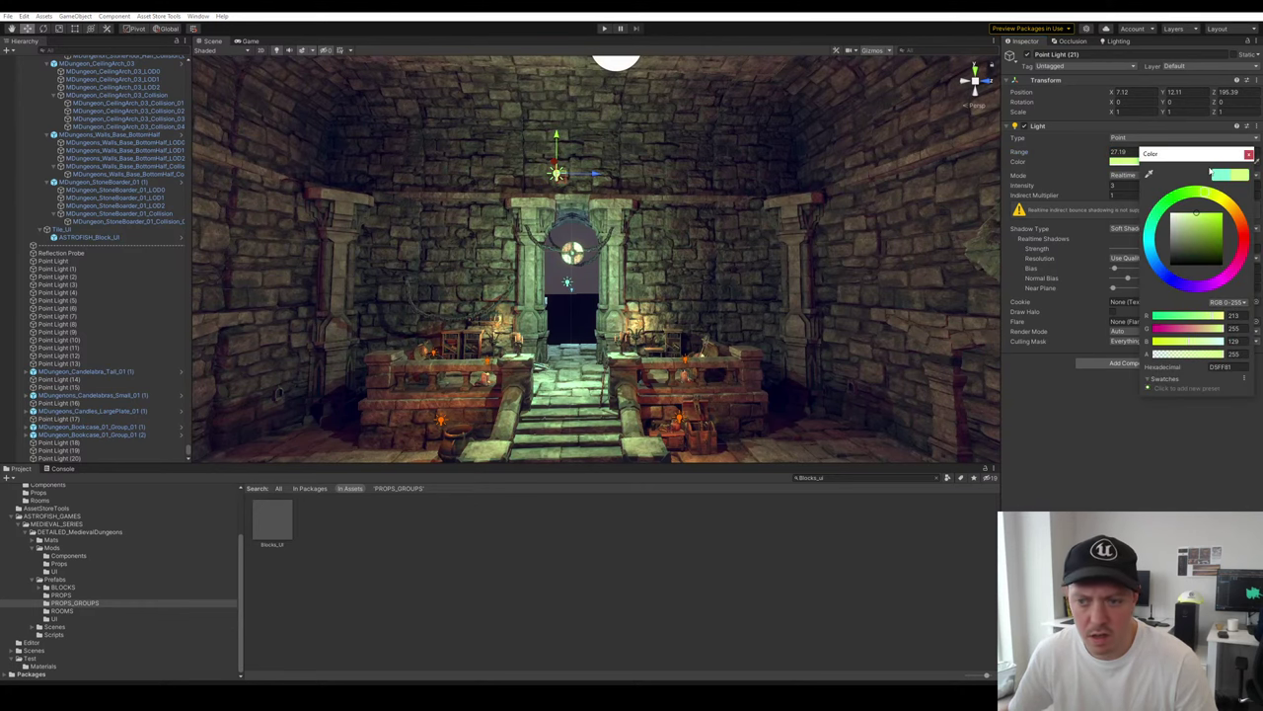
left_click(1192, 231)
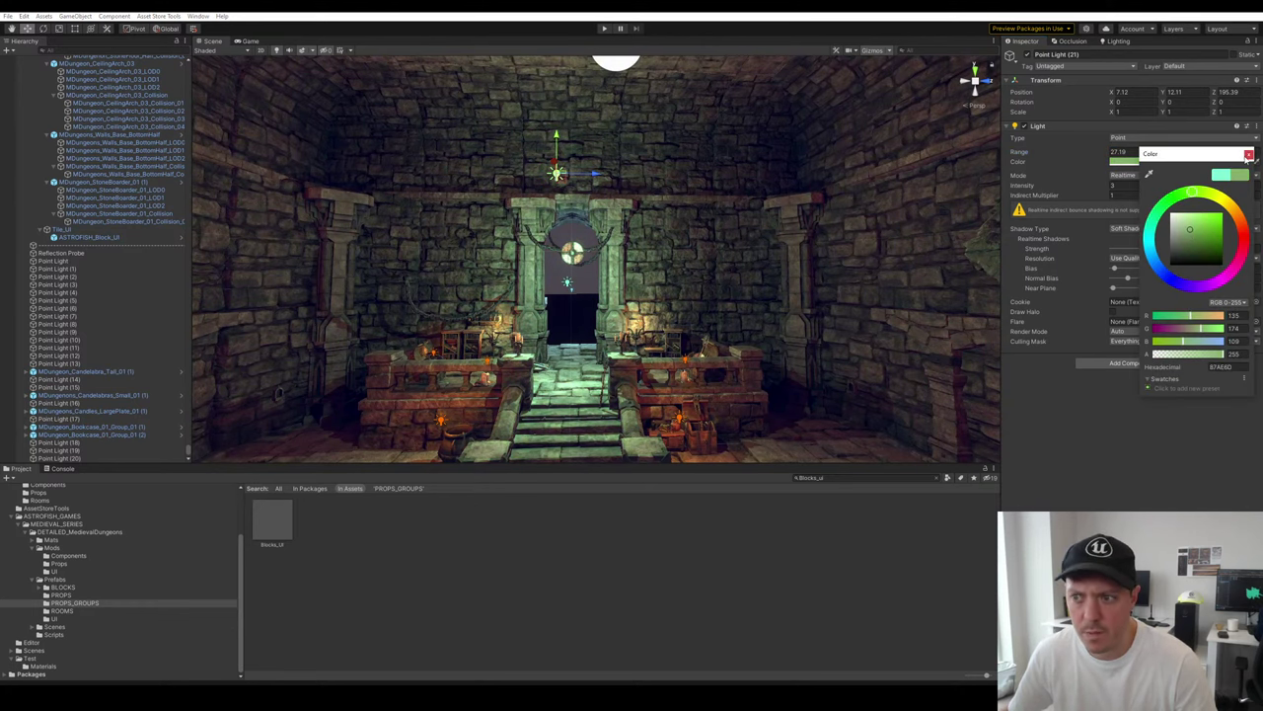
left_click(1249, 154)
Disable and re-enable the reflection probe near the ceiling to refresh its reflections
right_click_drag(639, 107, 636, 83)
left_click(636, 83)
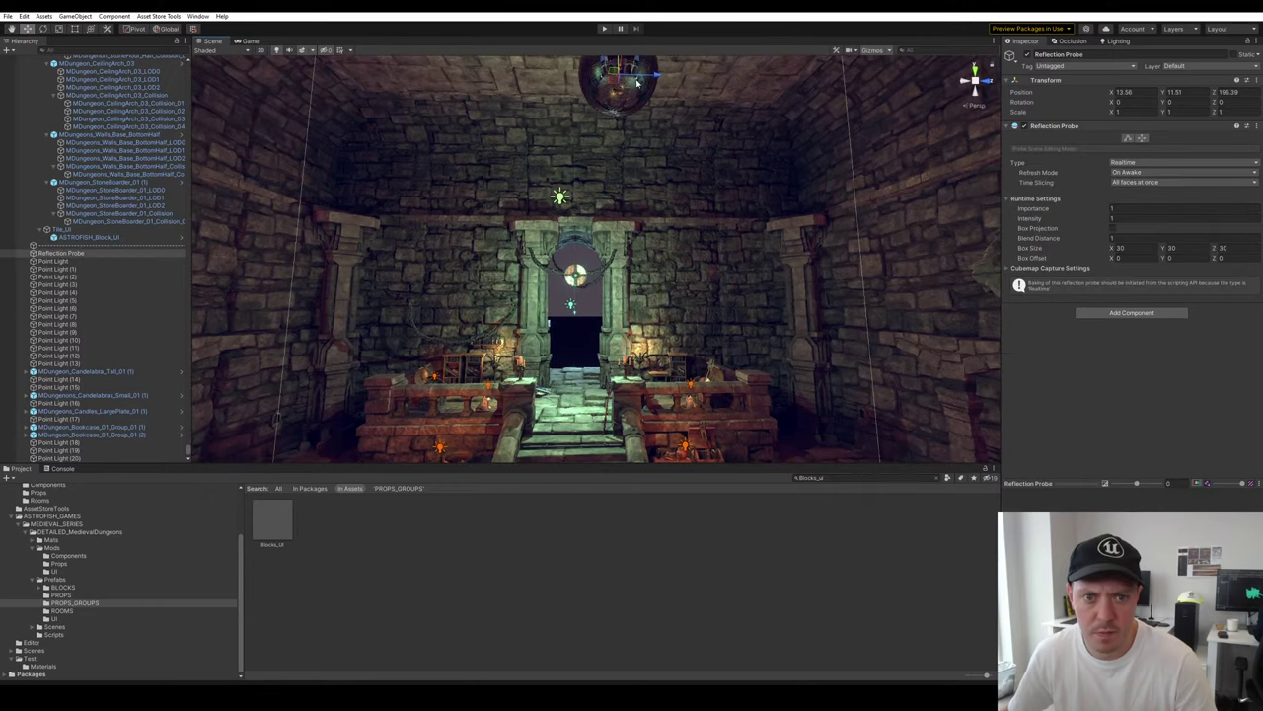
left_click(1028, 55)
left_click(1027, 54)
key("w")
right_click_drag(796, 231, 855, 290)
key("s")
left_click(855, 290)
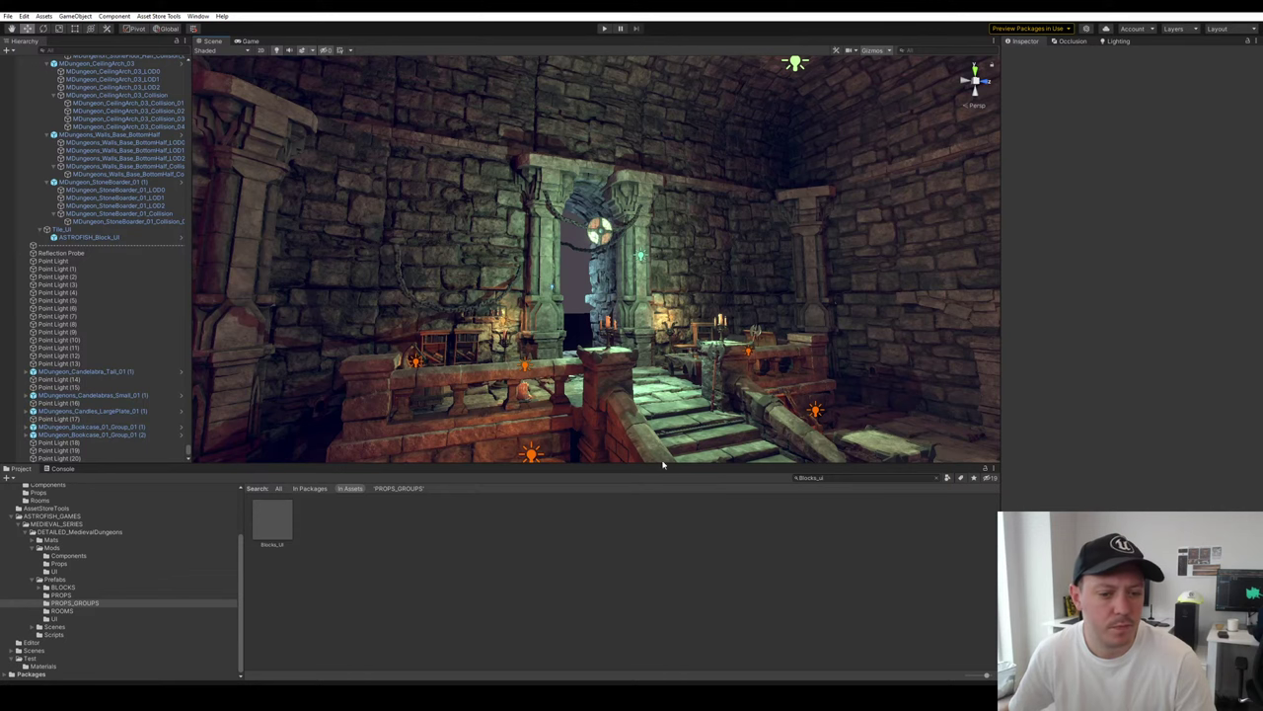
Enlarge the scene view by shortening the project browser and narrowing the hierarchy
left_click_drag(666, 484, 666, 568)
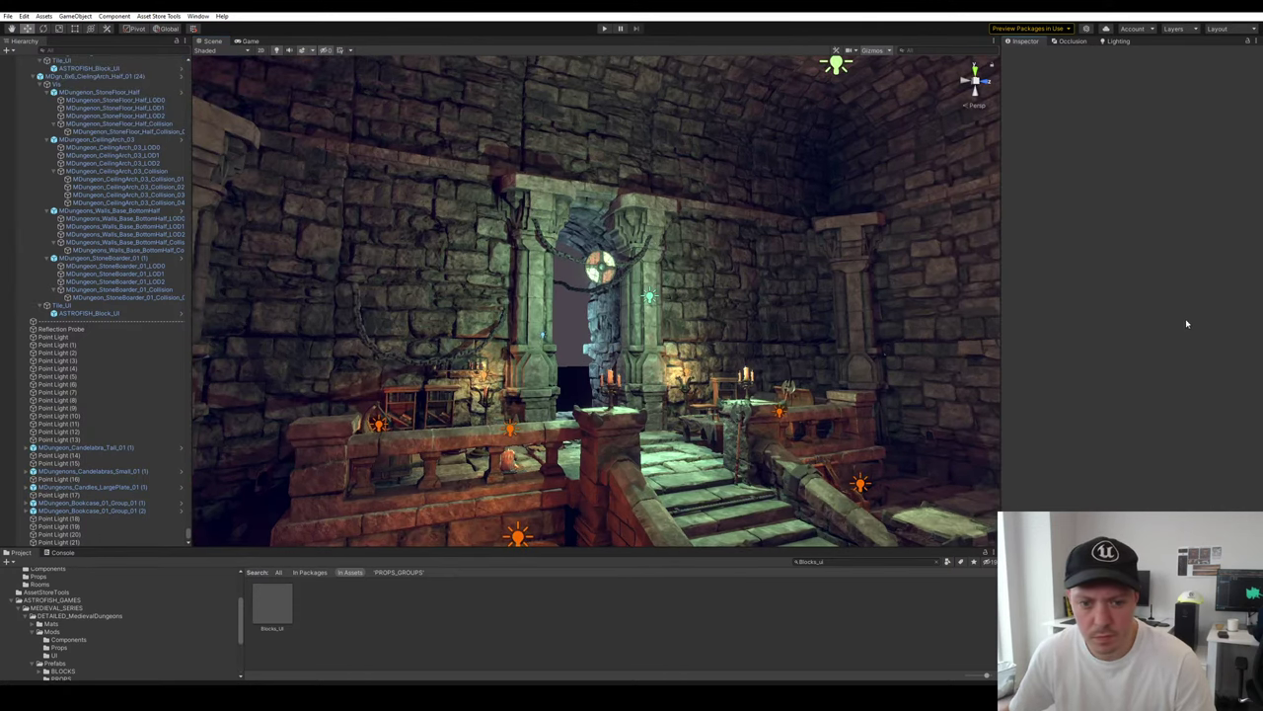
left_click_drag(193, 193, 142, 193)
right_click_drag(501, 248, 888, 85)
key("w")
left_click(682, 222)
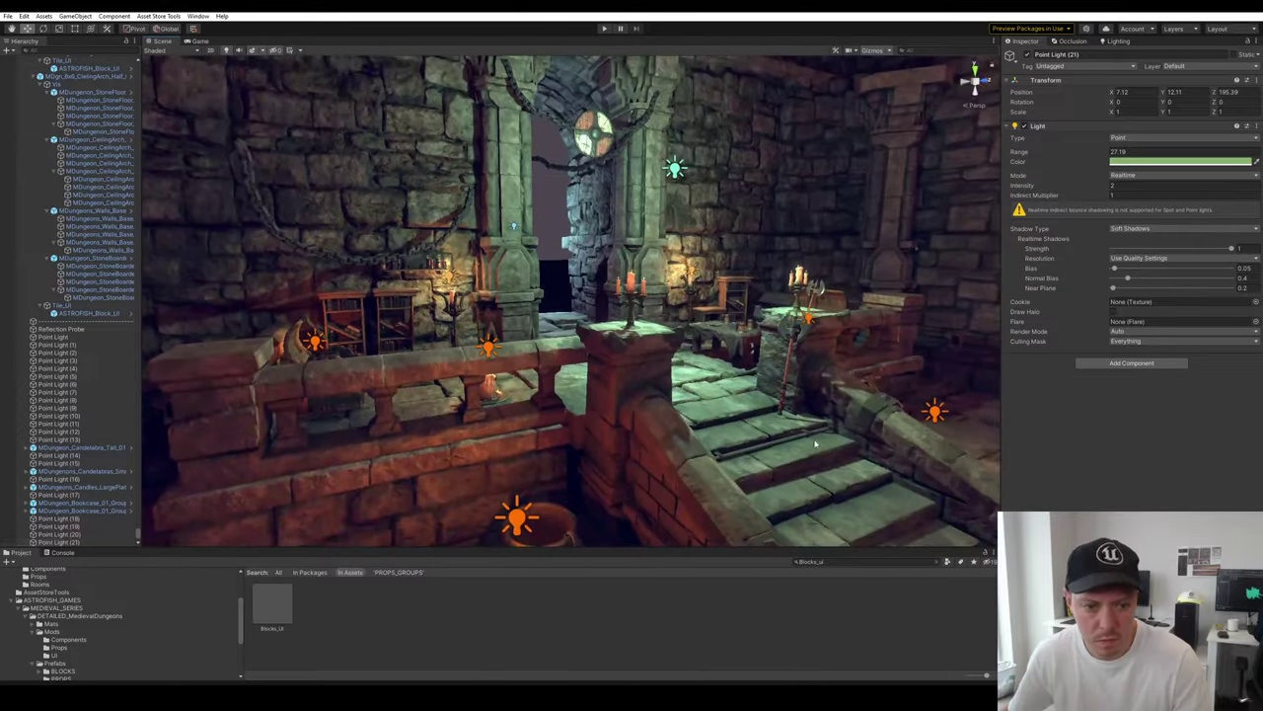
right_click_drag(721, 422, 692, 420)
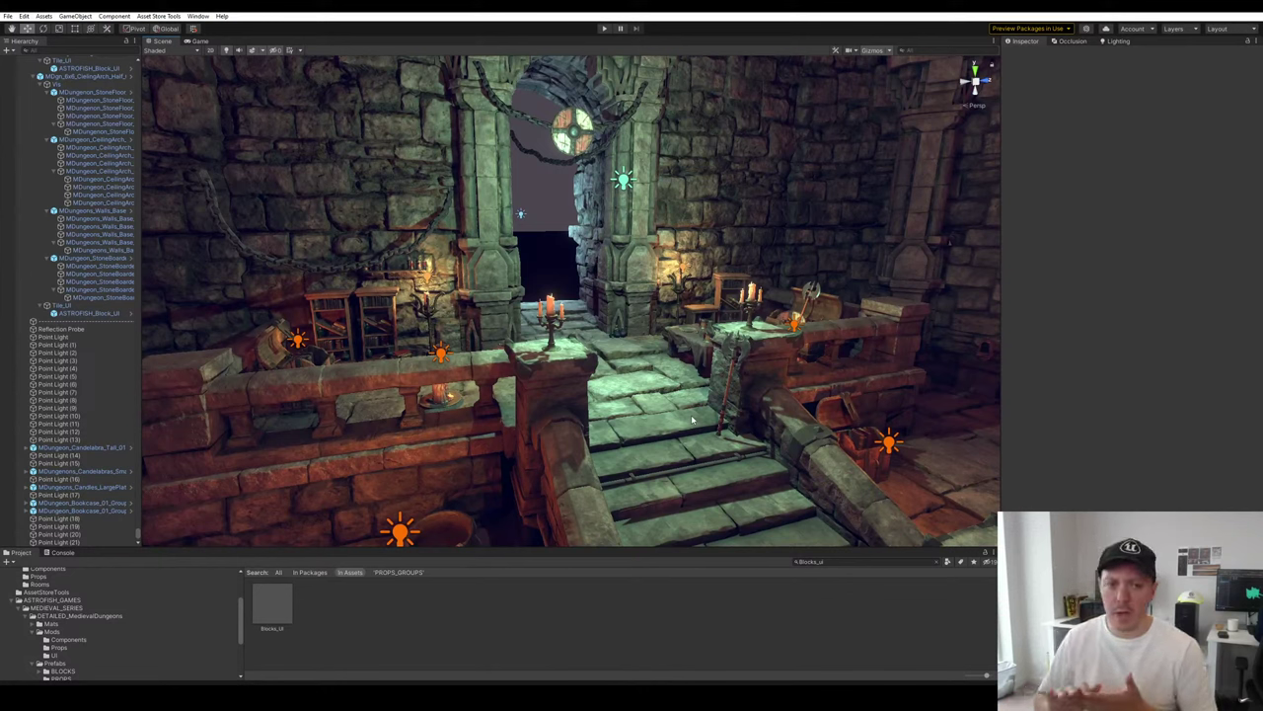